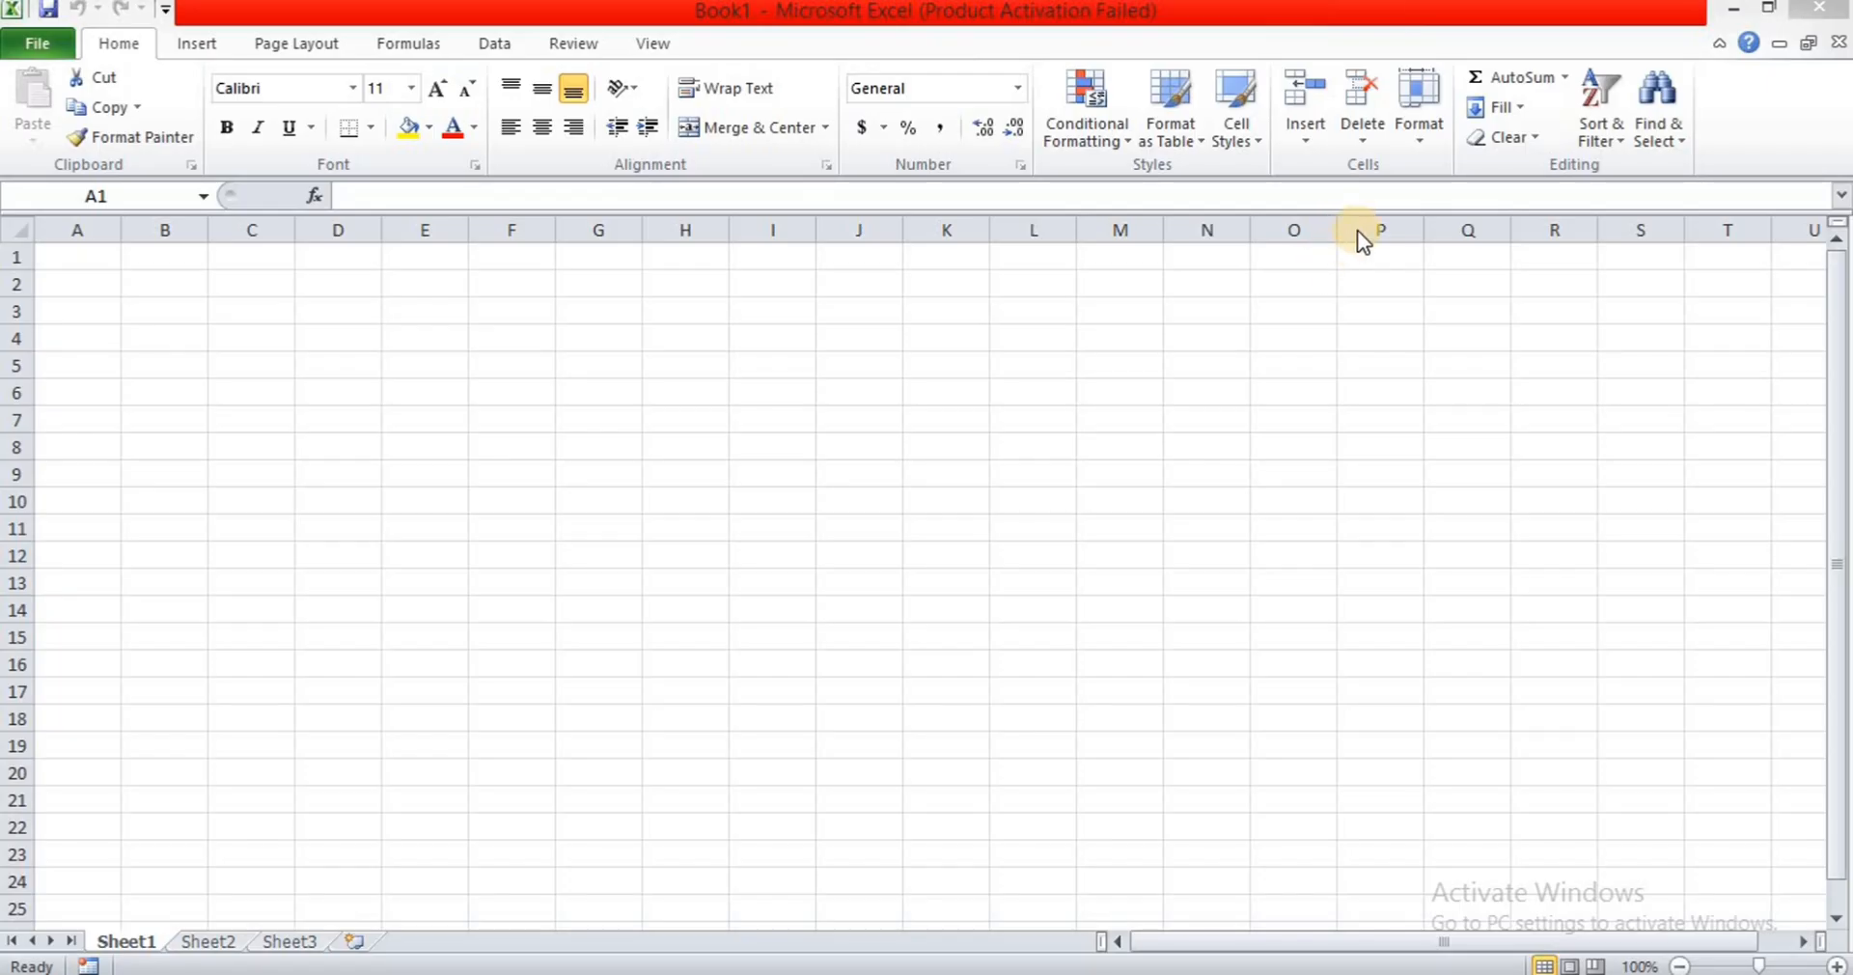
- Widen columns O to Q equally and enter the labels "Entry Type" in O1 and "Last Bill No." in O2
left_click_drag(1333, 228, 1768, 230)
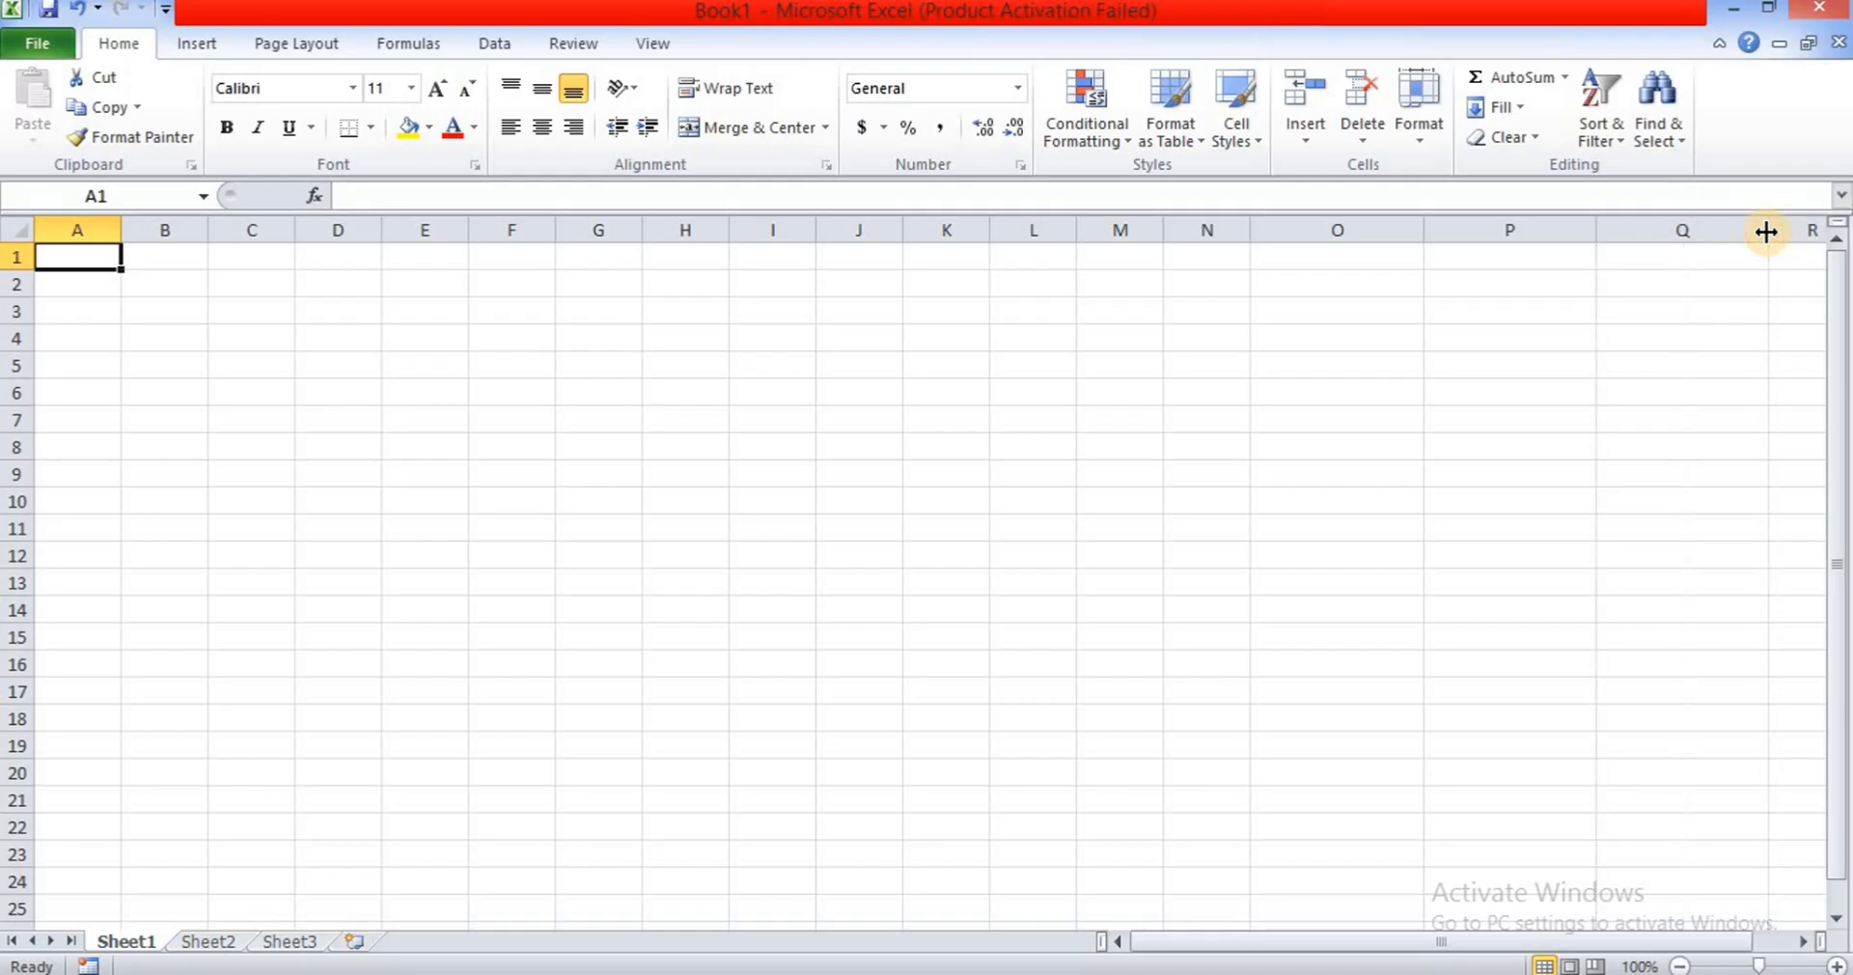
left_click(1386, 263)
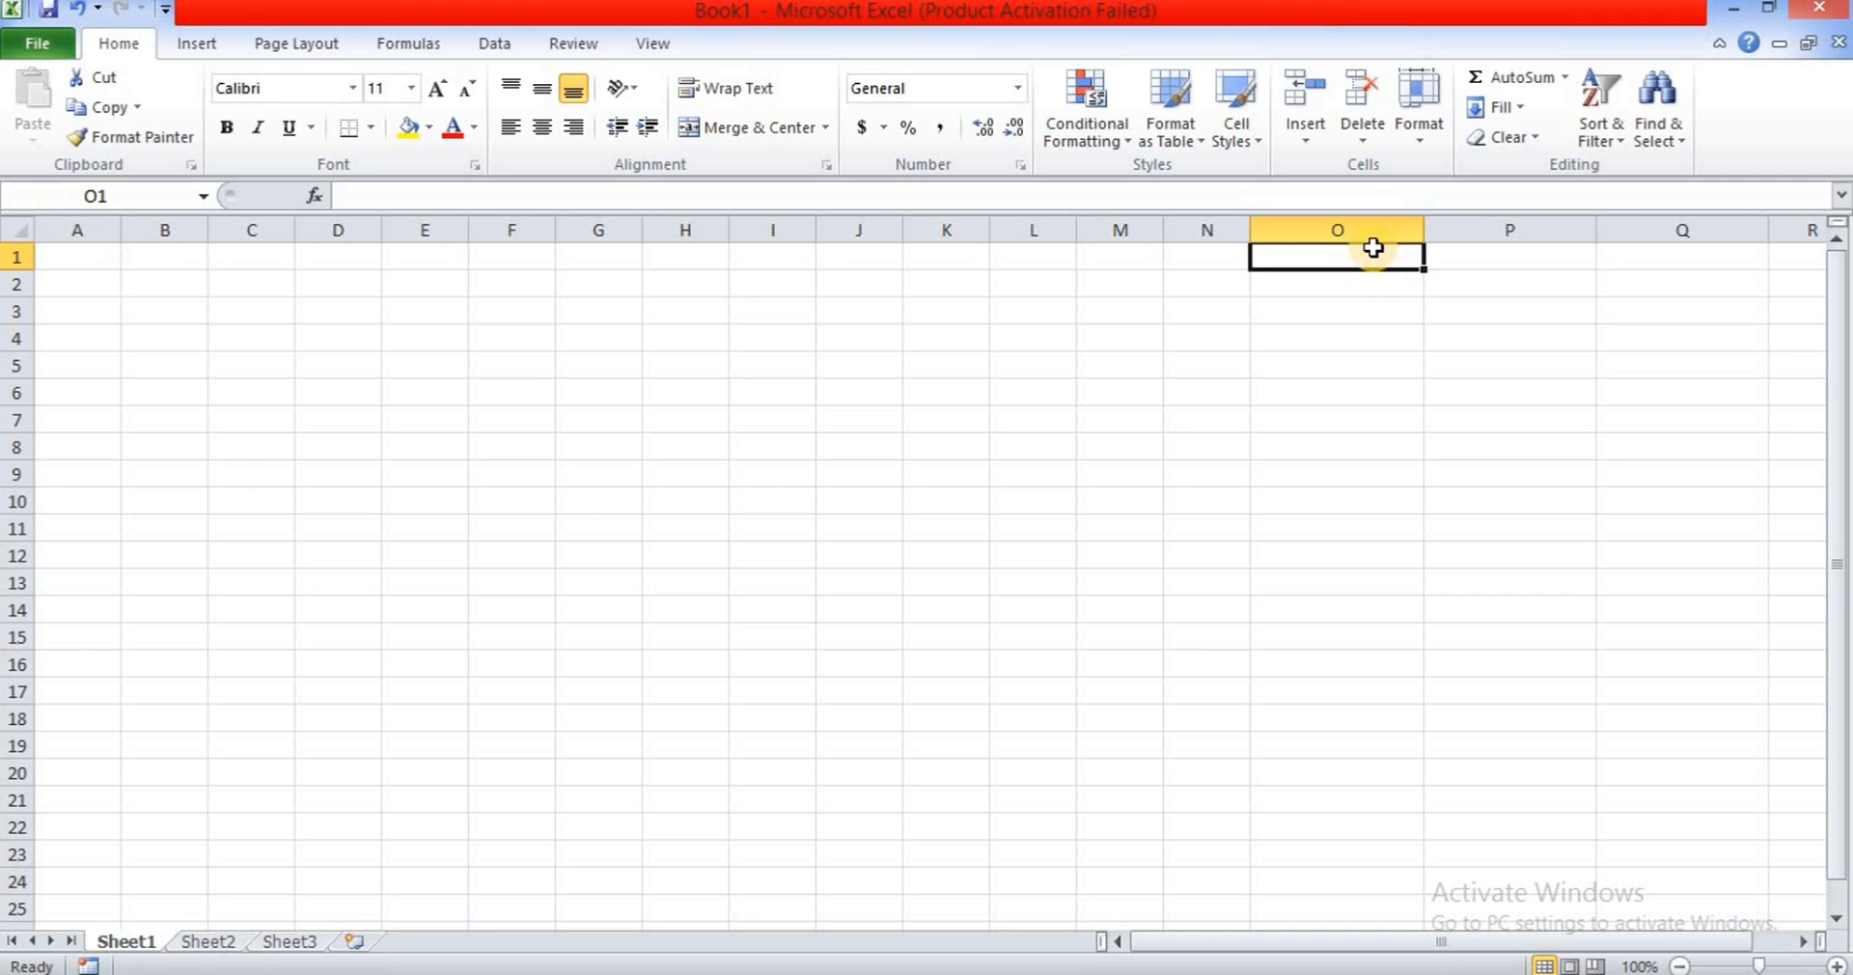
type("Ent")
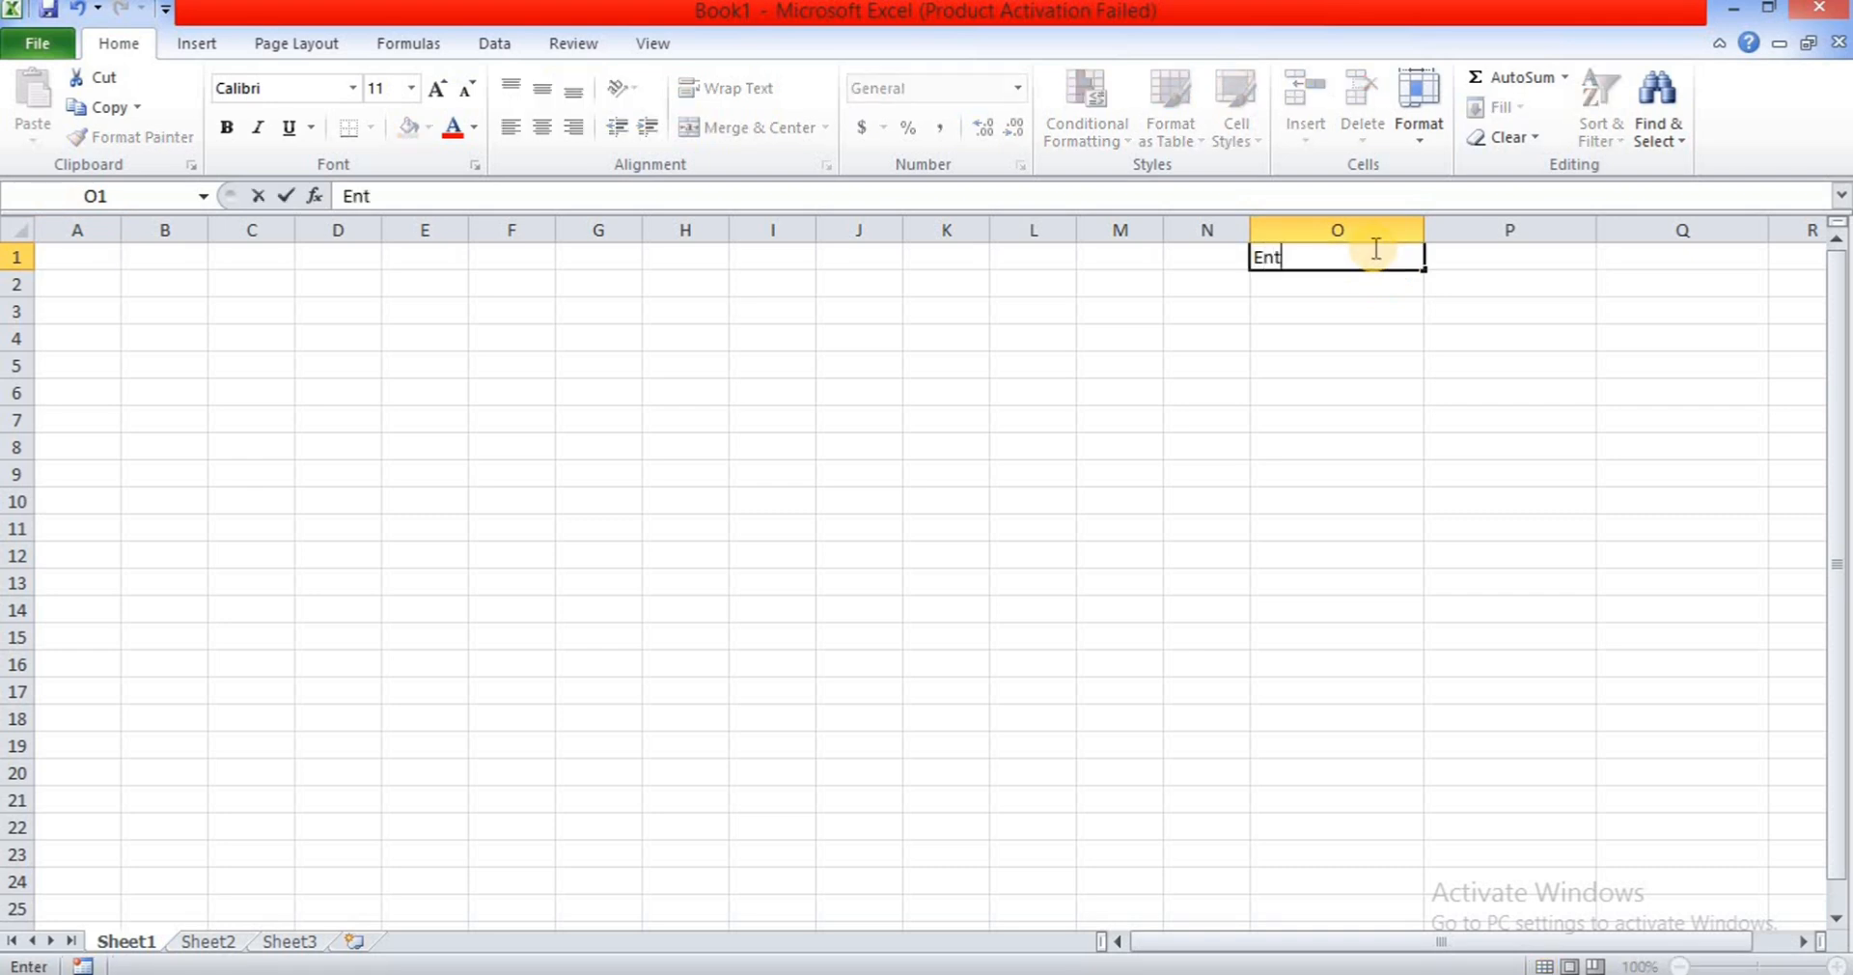
type("ry Type")
key("Return")
type("Lan")
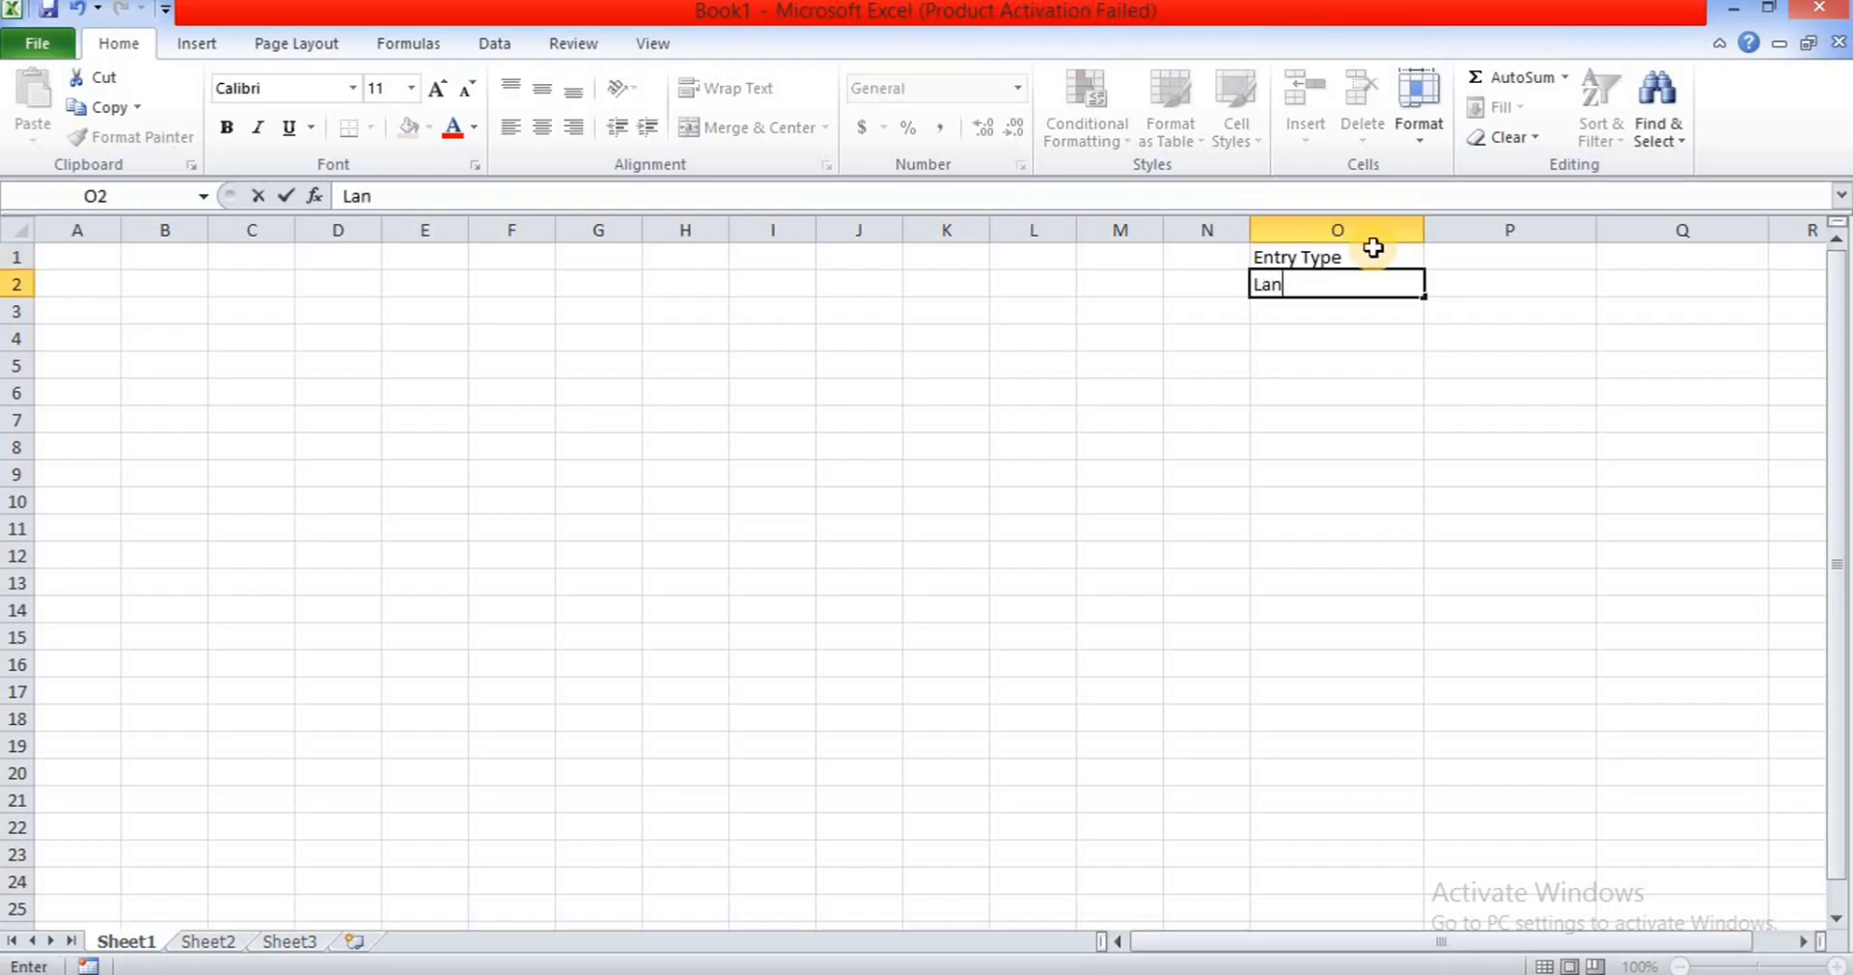
type("t Bill NO")
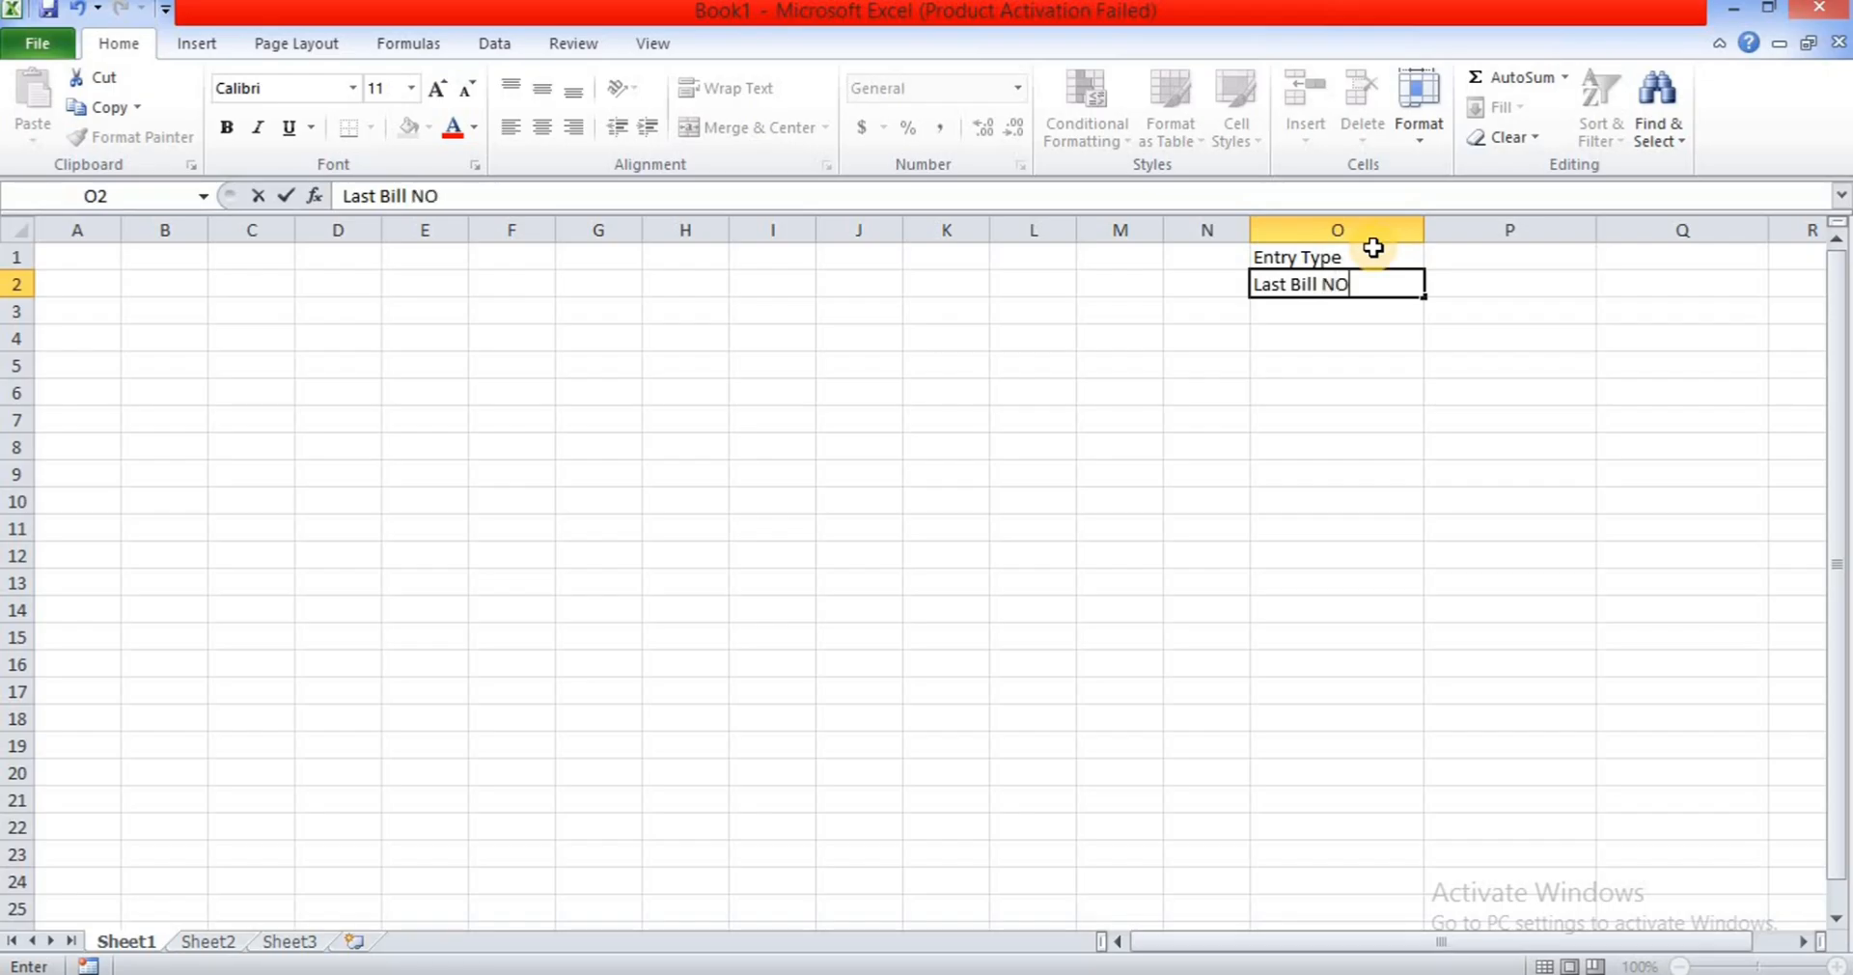
key("BackSpace")
type("o")
key("Return")
- Enter the labels "Current Bill No." in O5 and "Current Date" in O6
key("Return")
key("Return")
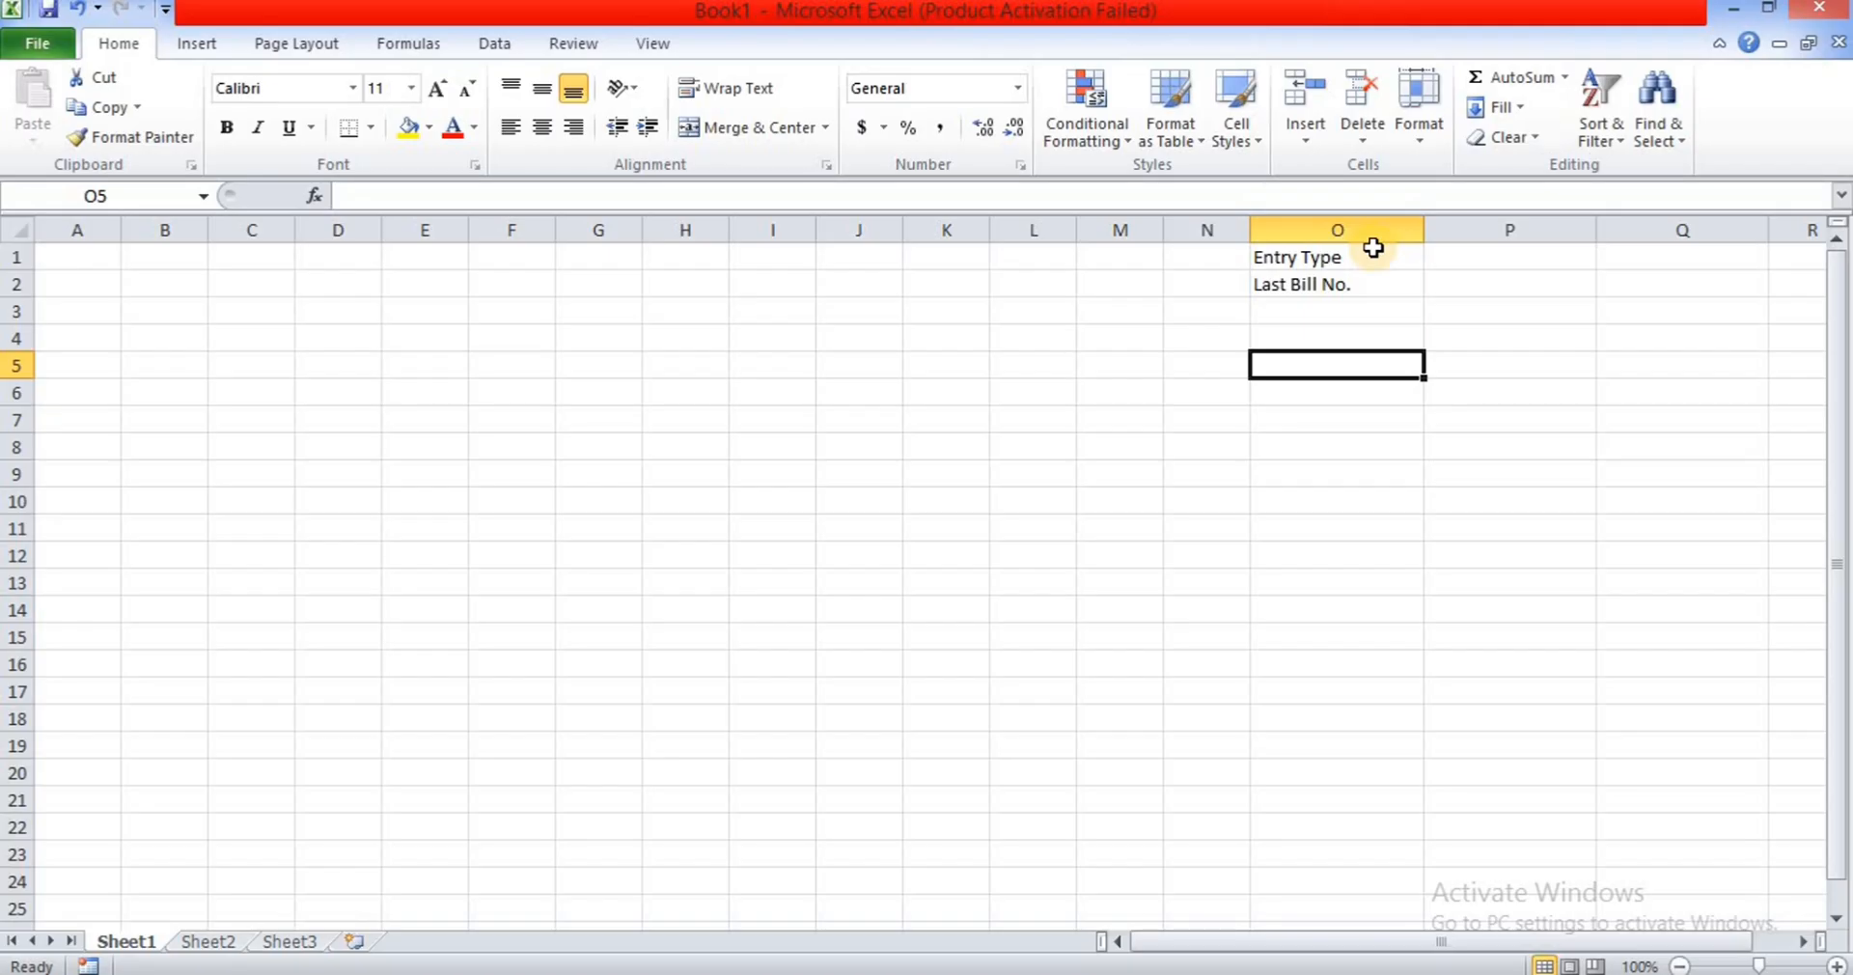
type("Cu")
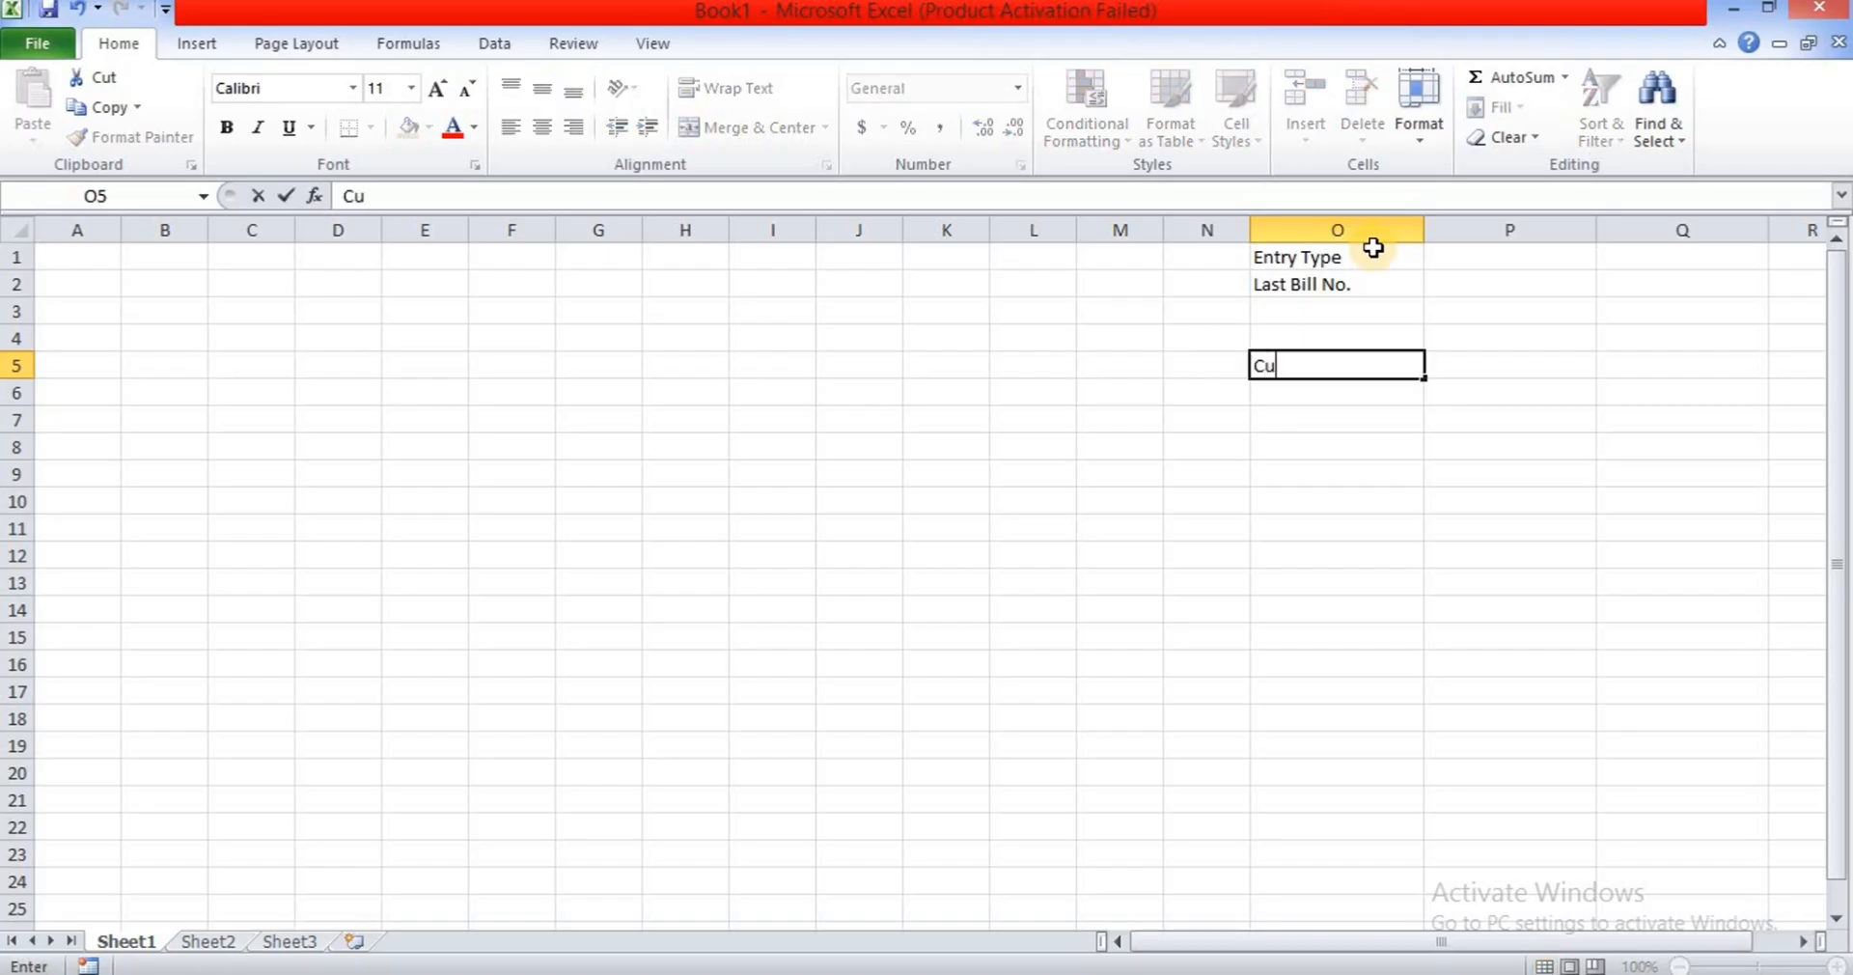
type("rrent Bill No")
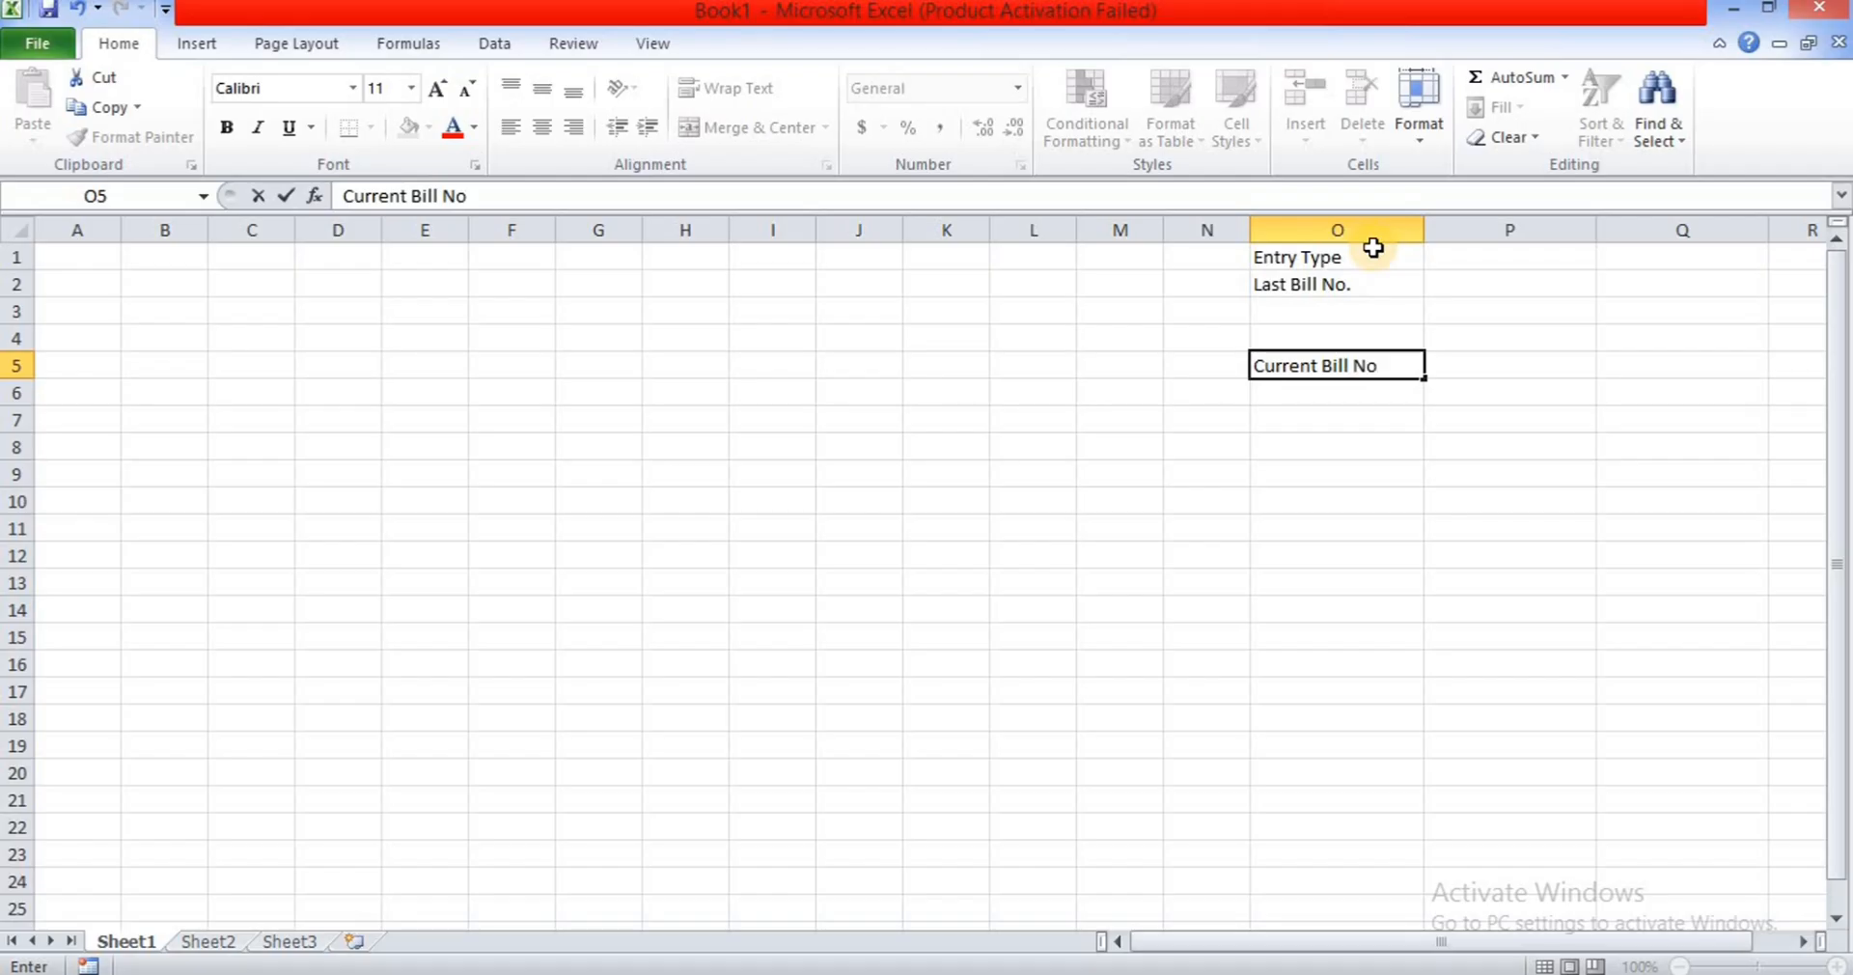
type(".")
key("Return")
type("Curre")
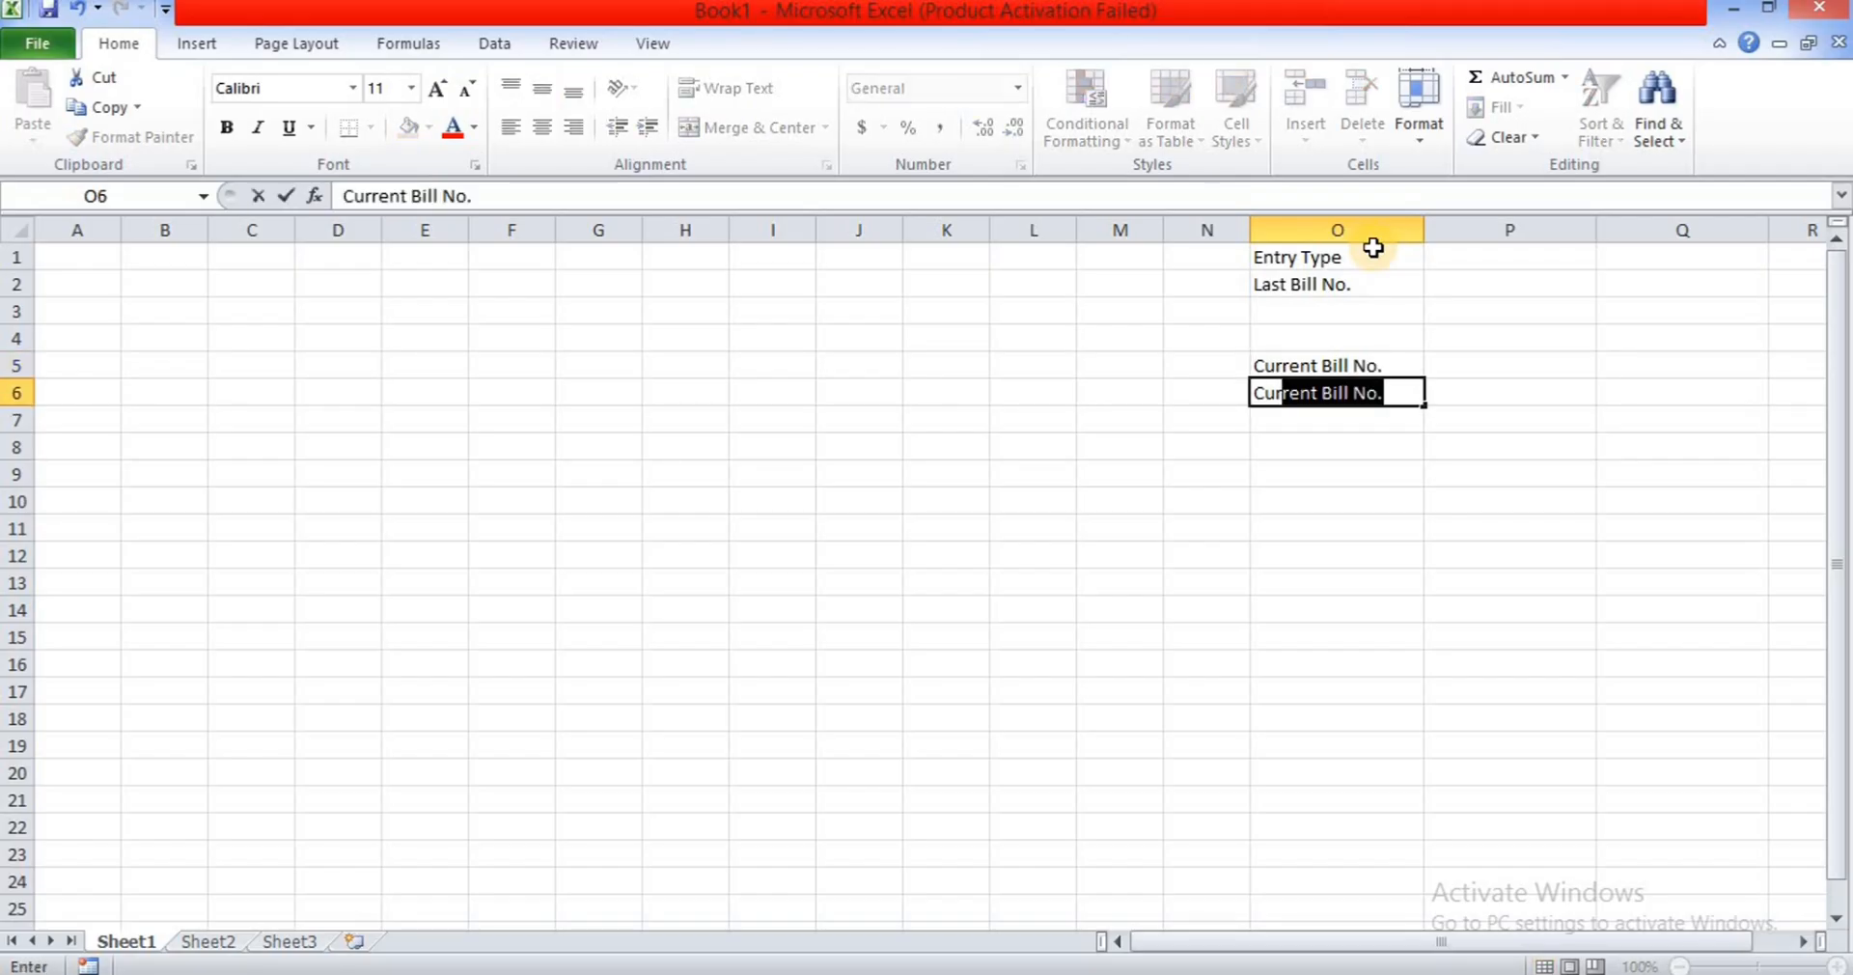
type("tn")
key("BackSpace")
key("BackSpace")
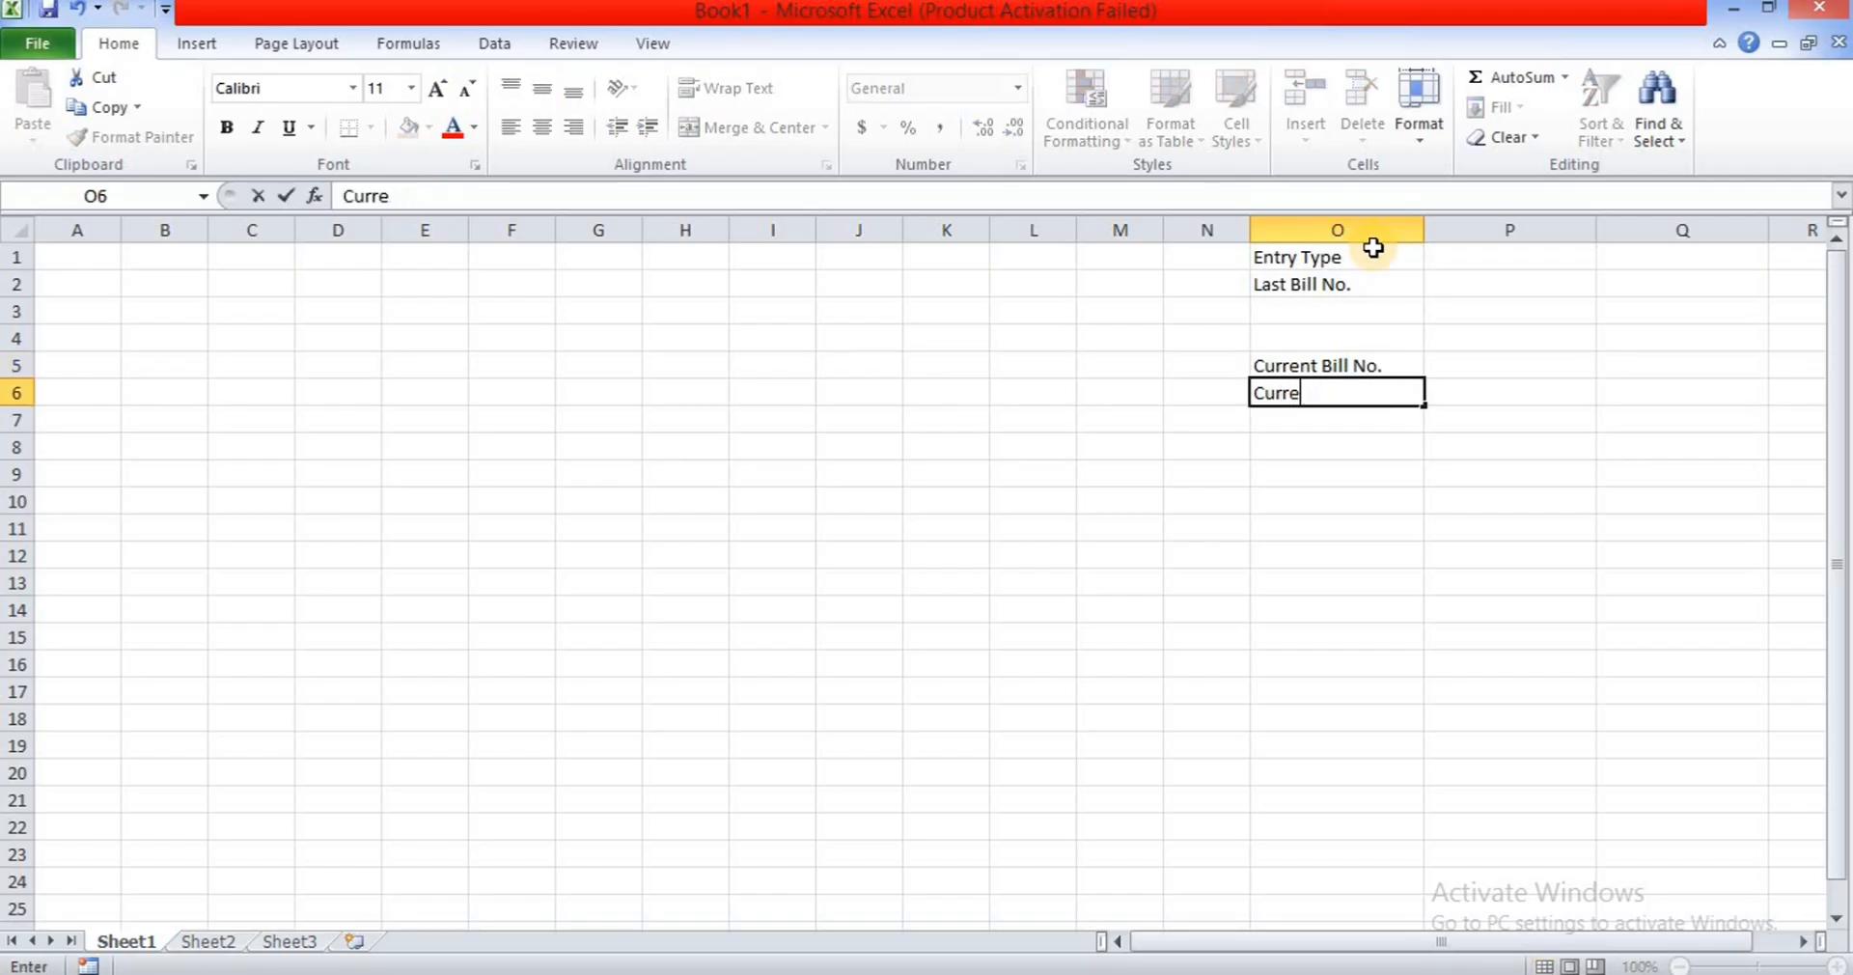
type("nt Date")
key("Return")
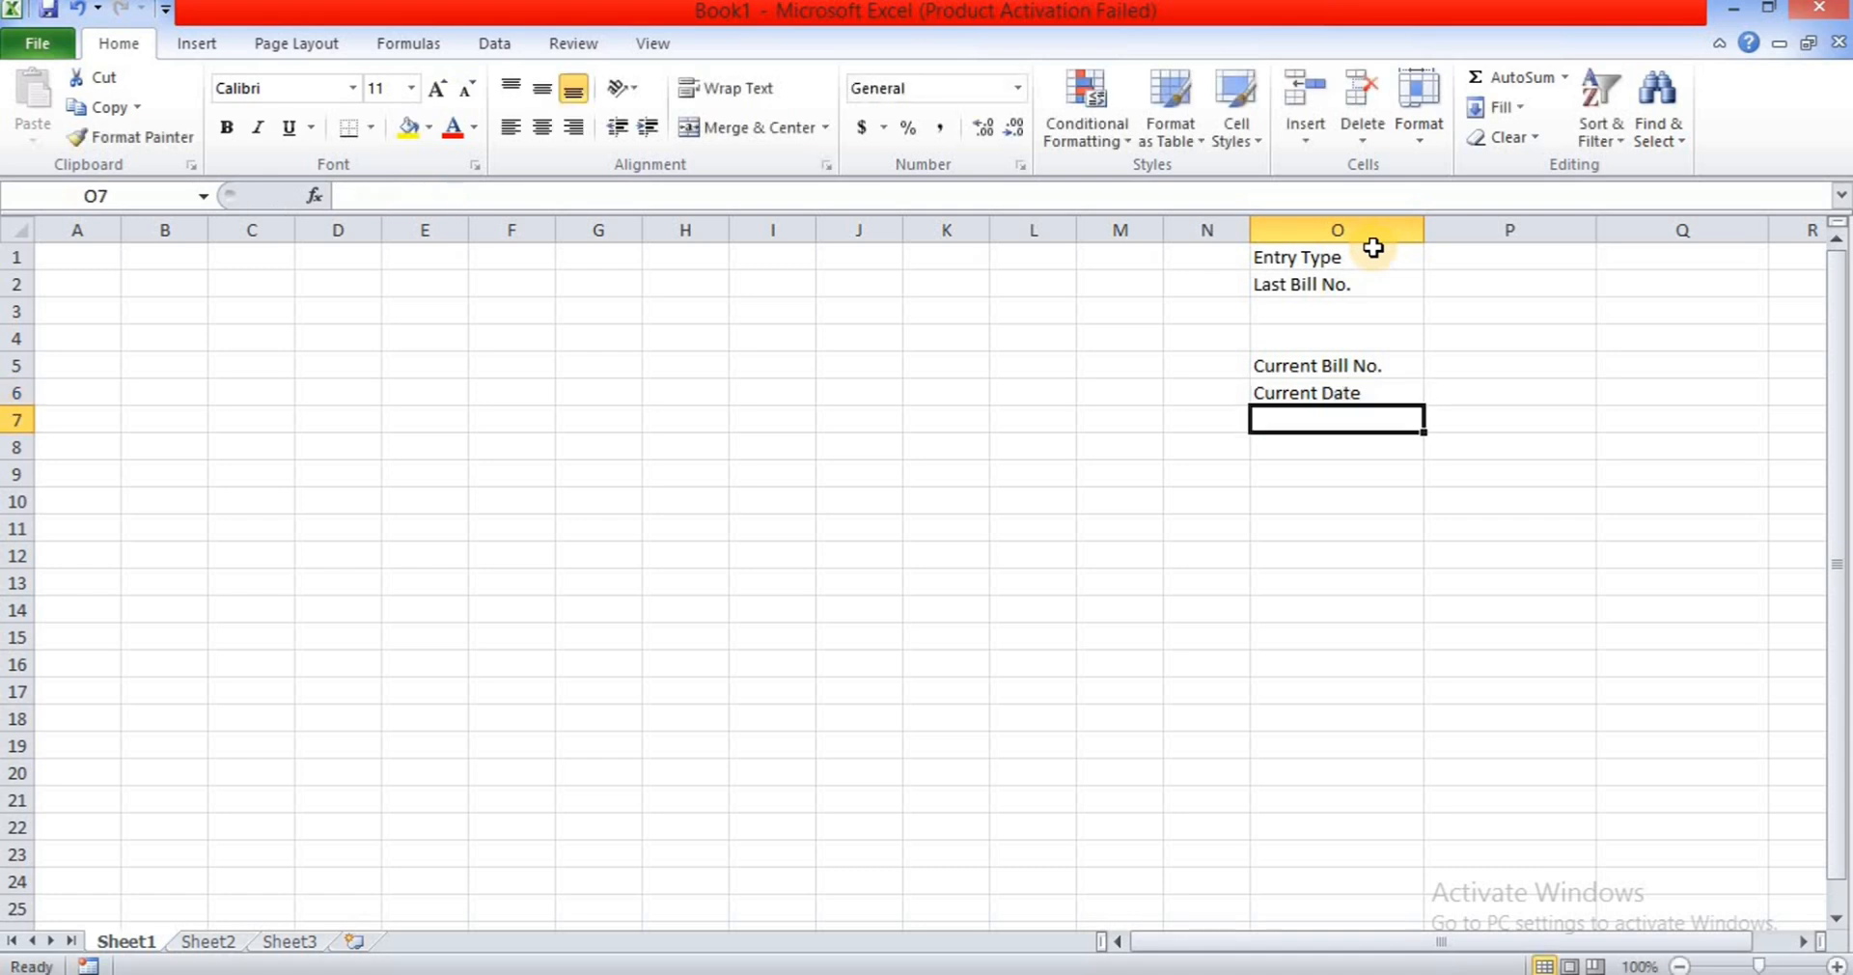
- Enter the labels "Itemname", "Rate" and "Quantity" in cells O7 to O9
type("Itemname")
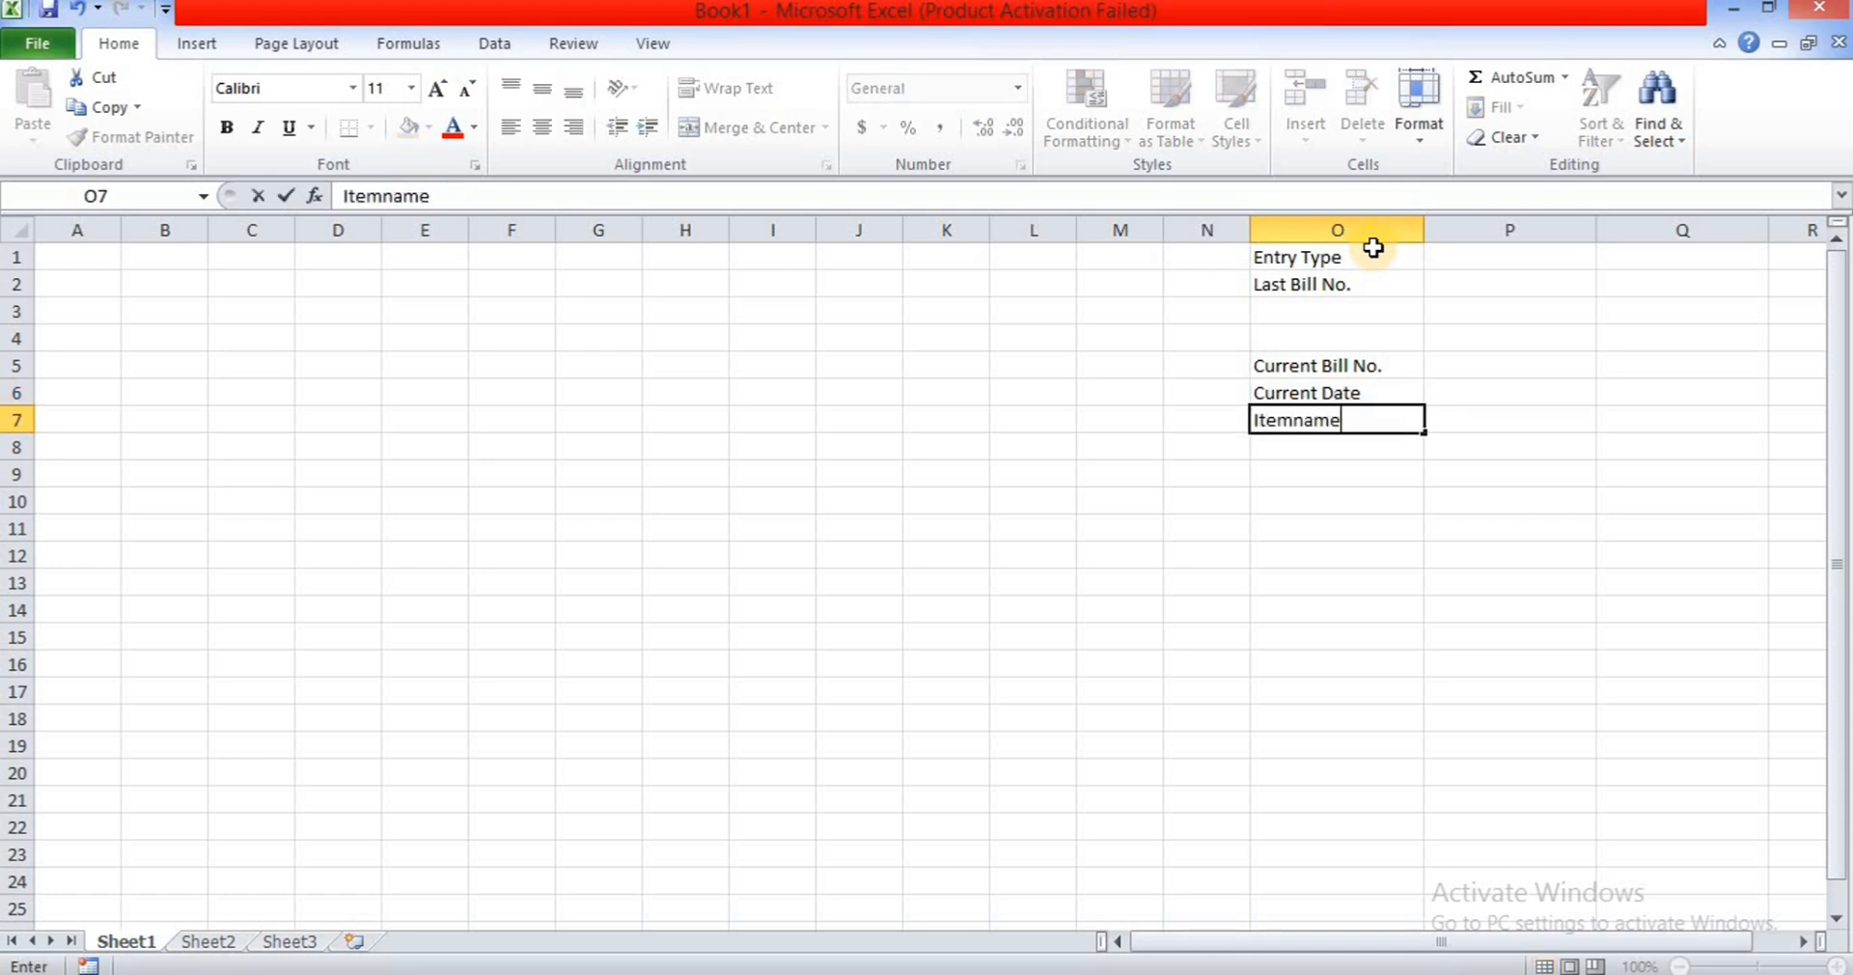
key("Return")
type("Rate")
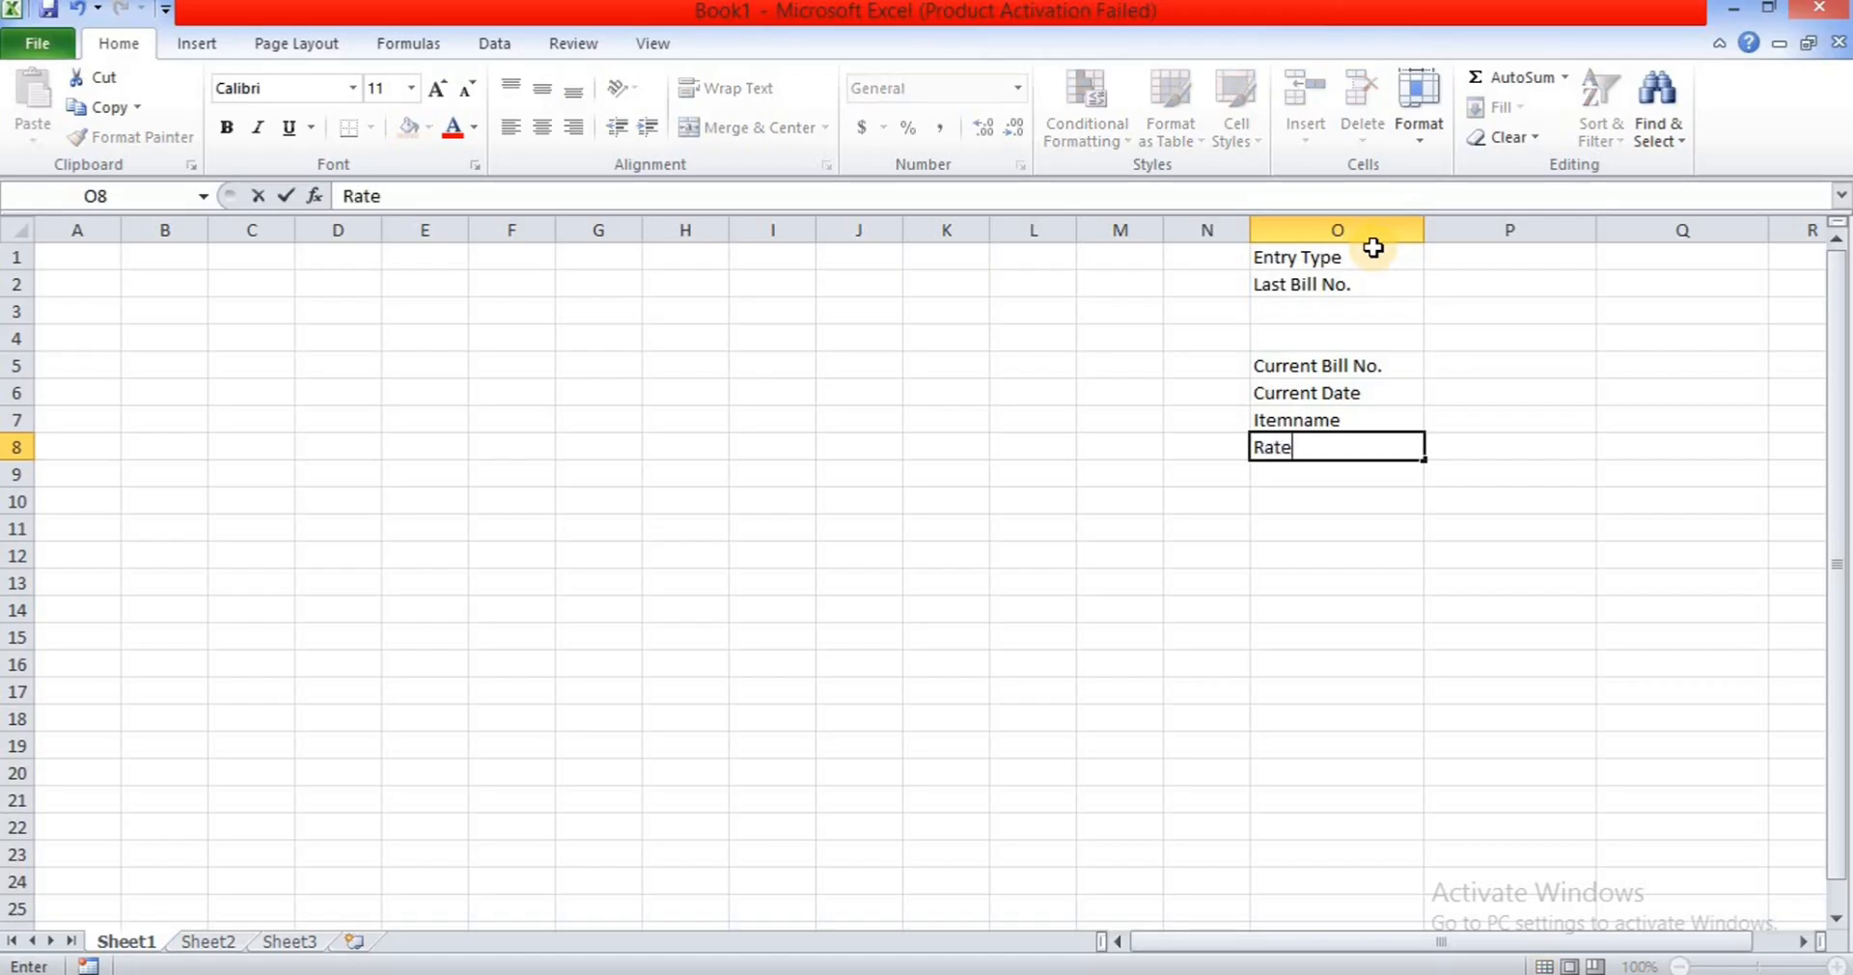
key("Return")
type("Qy")
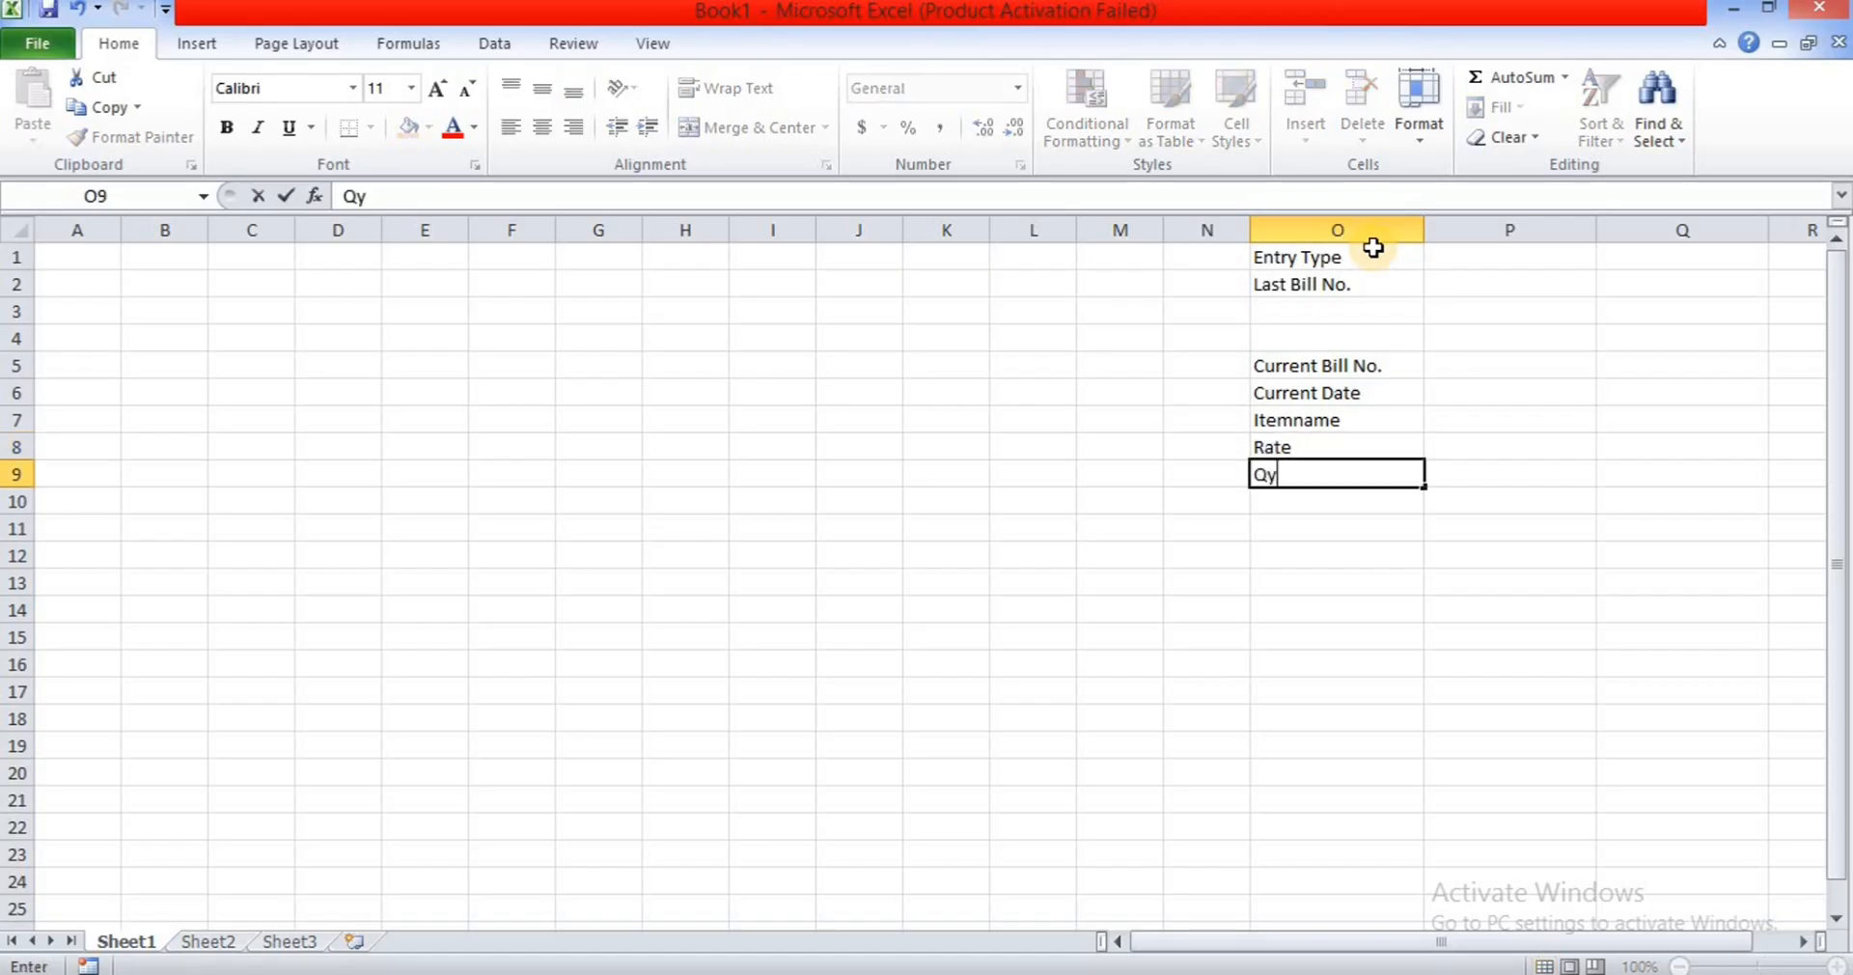
key("BackSpace")
type("uantity")
key("Return")
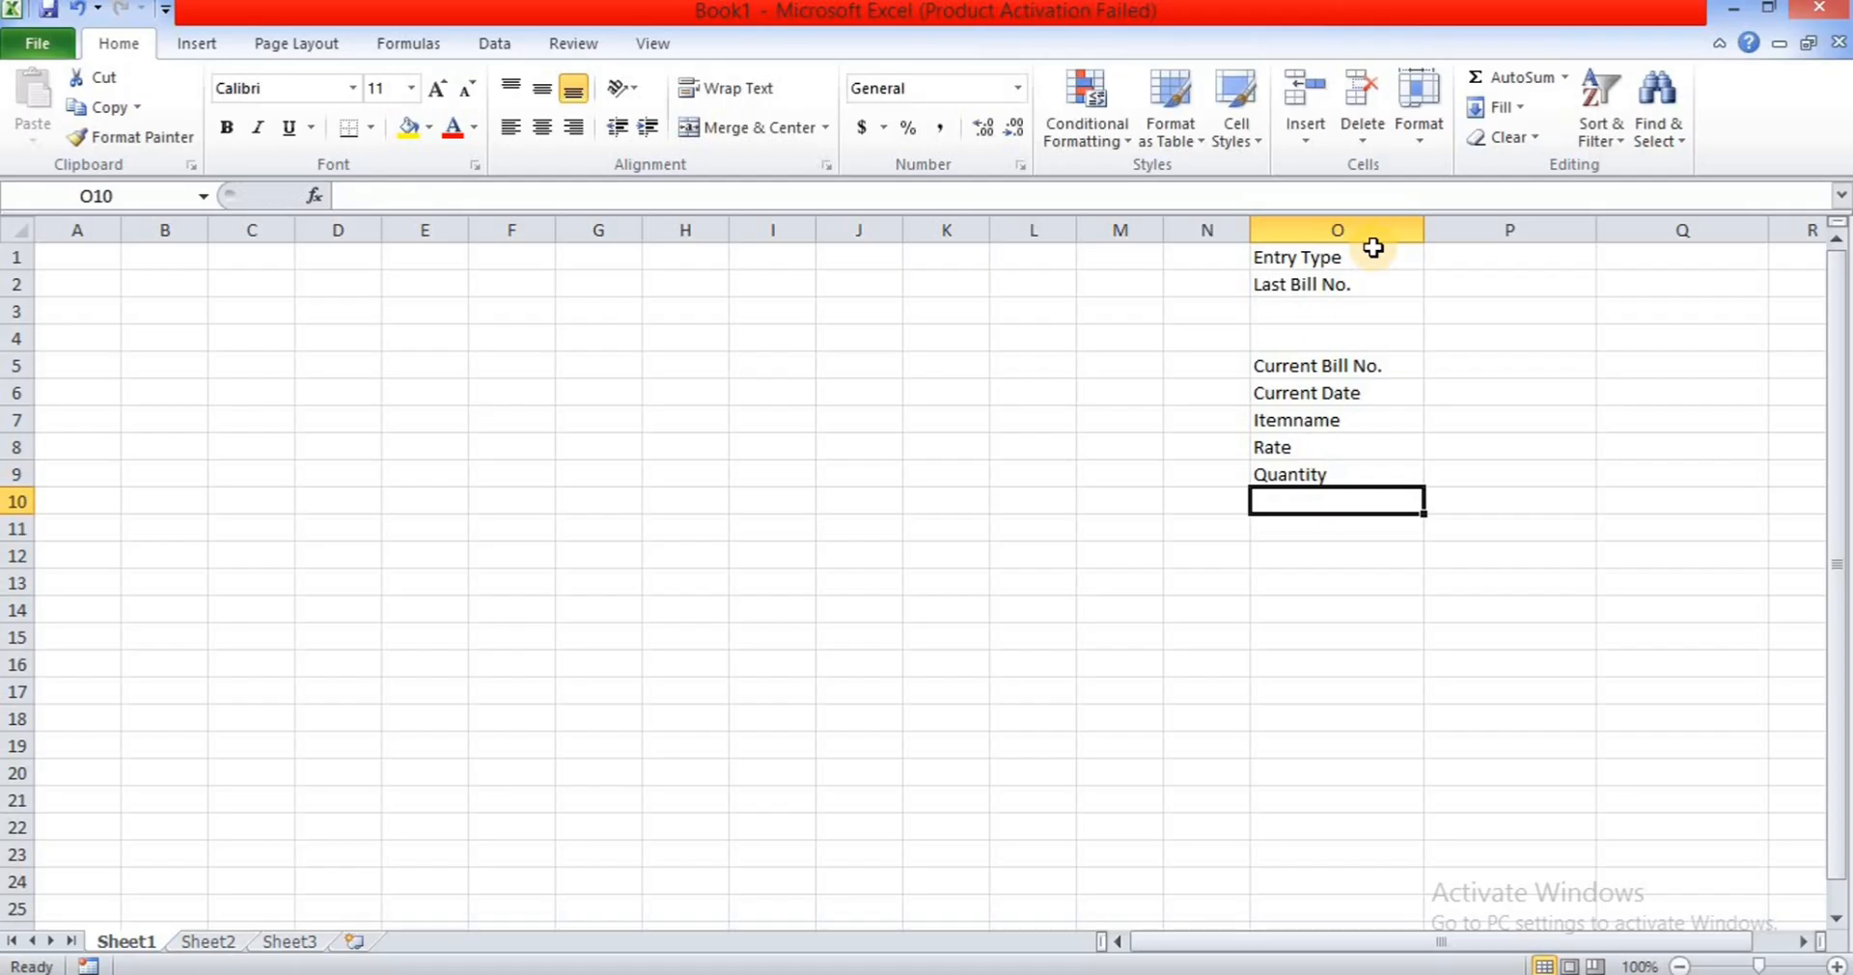
- Enter the labels "Amount", "Discount" and "Net Total" in cells O10 to O12
type("Amount")
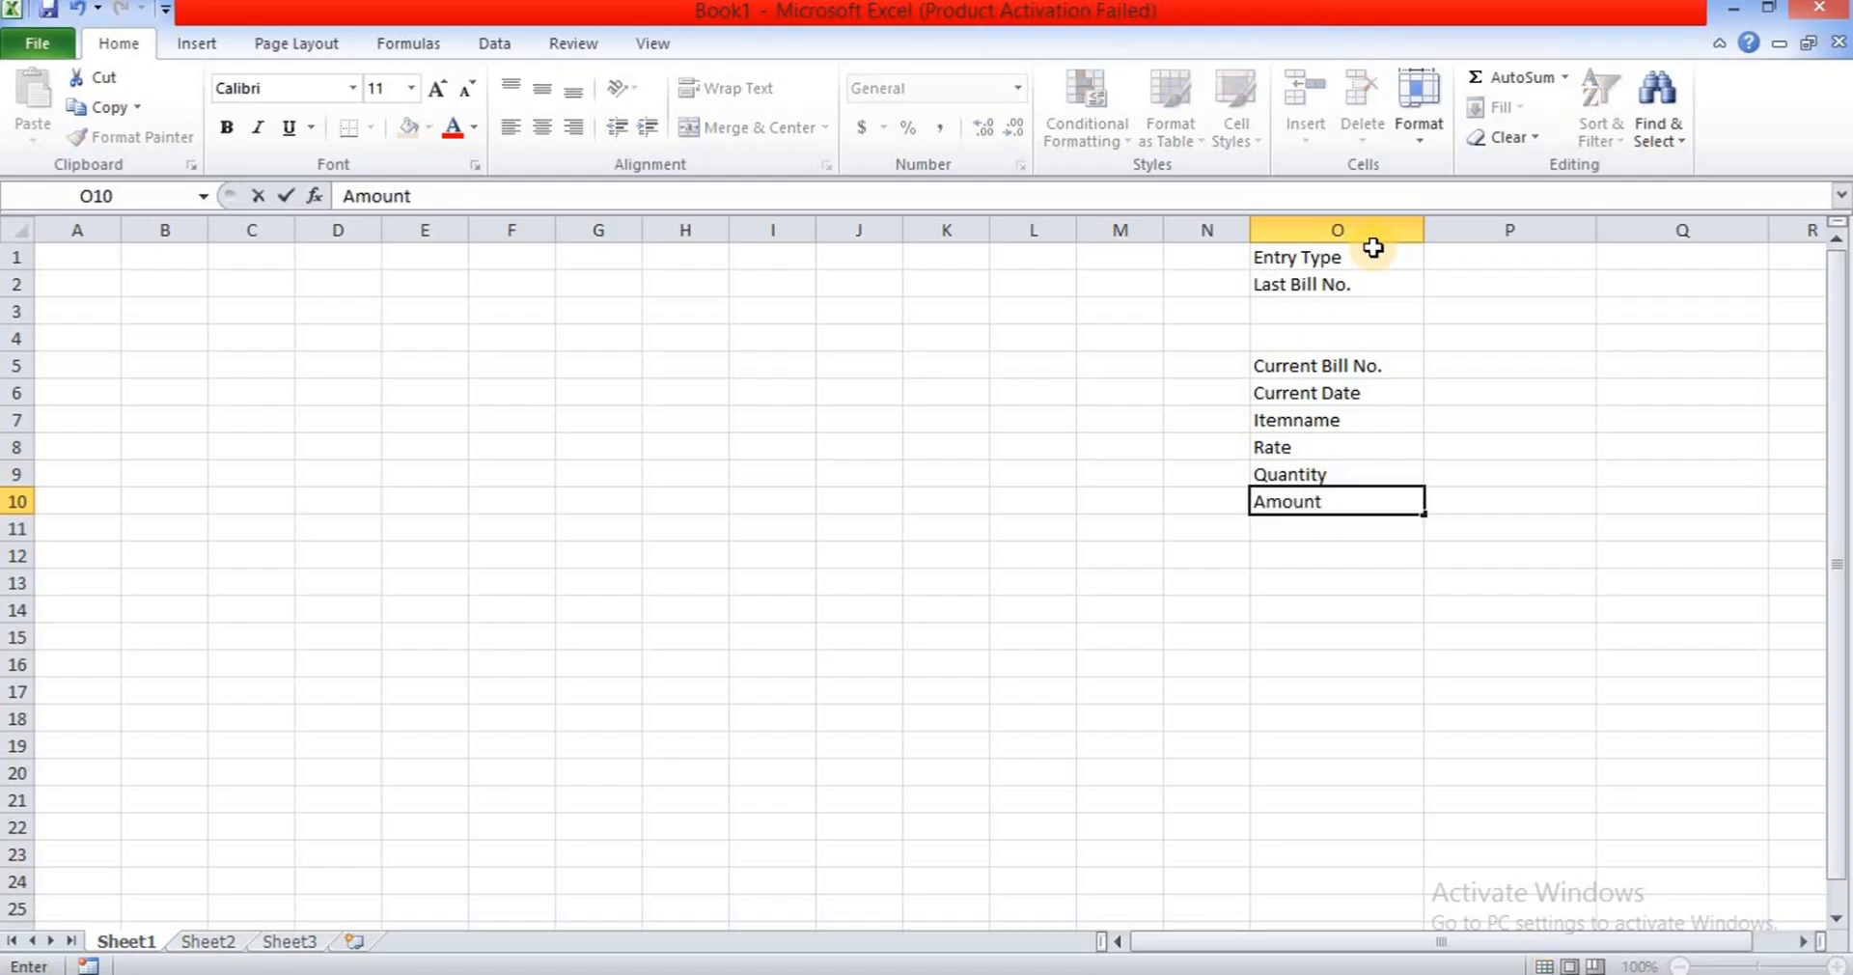
key("Return")
type("Dis")
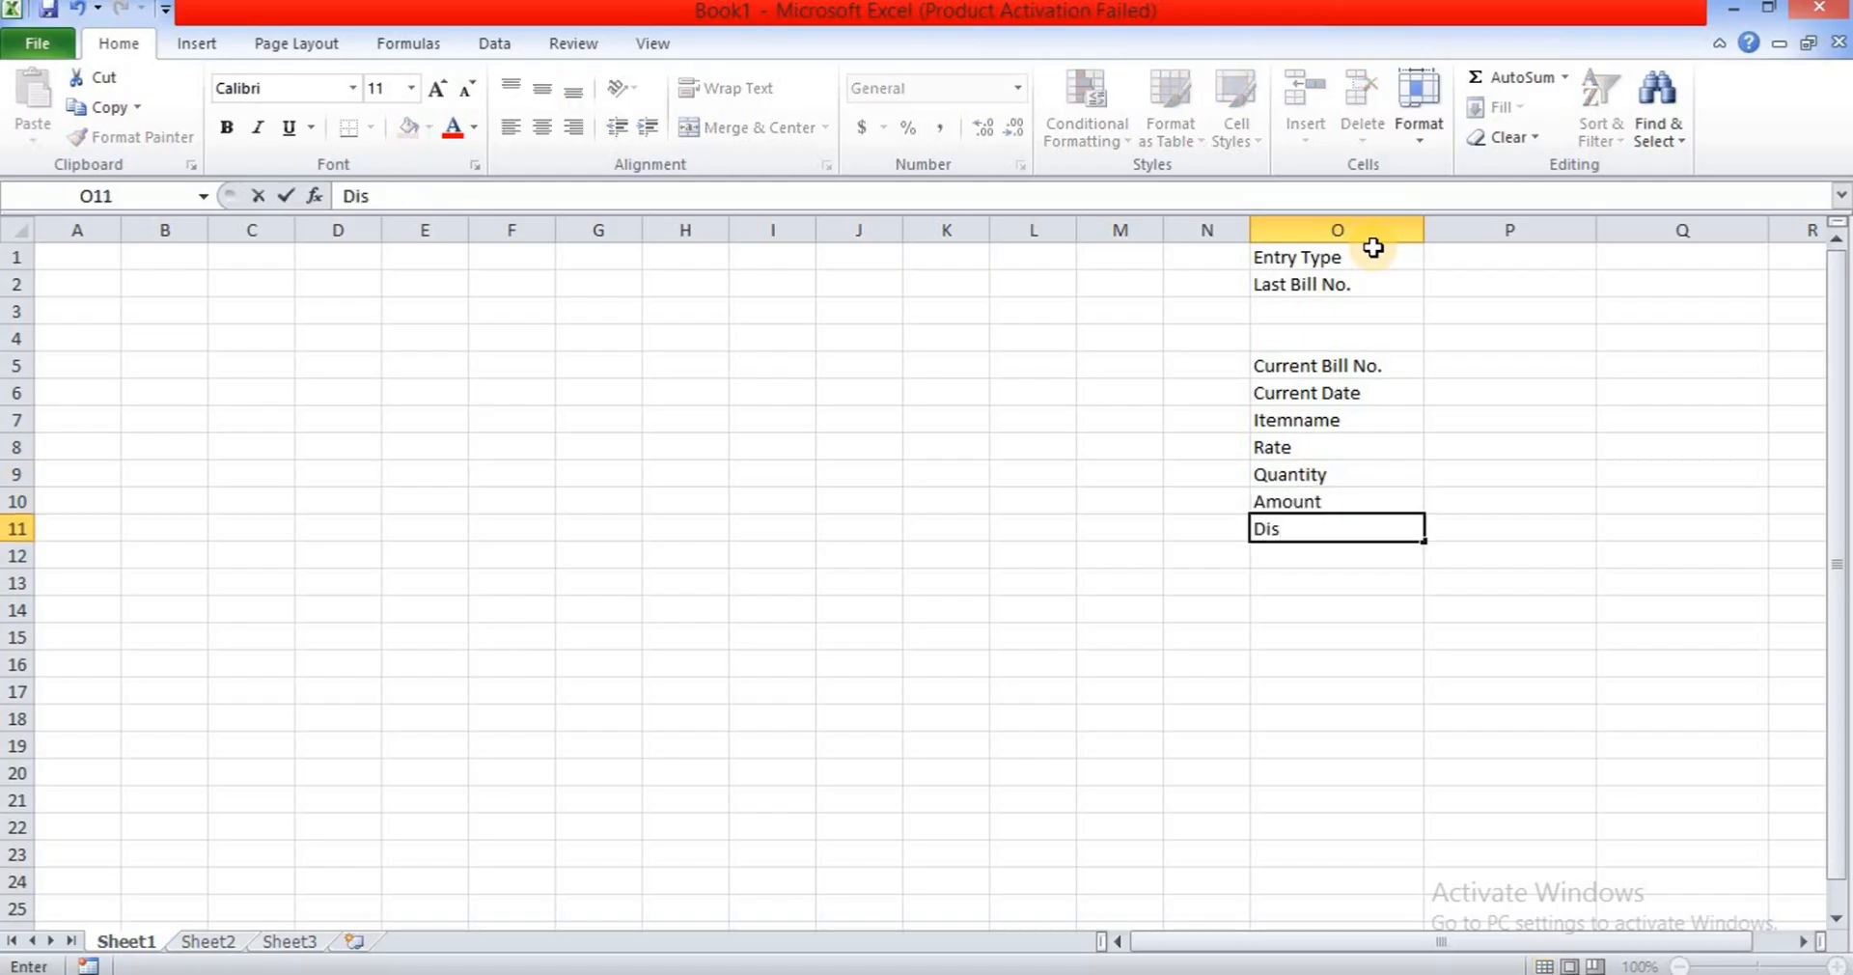
type("count")
key("Return")
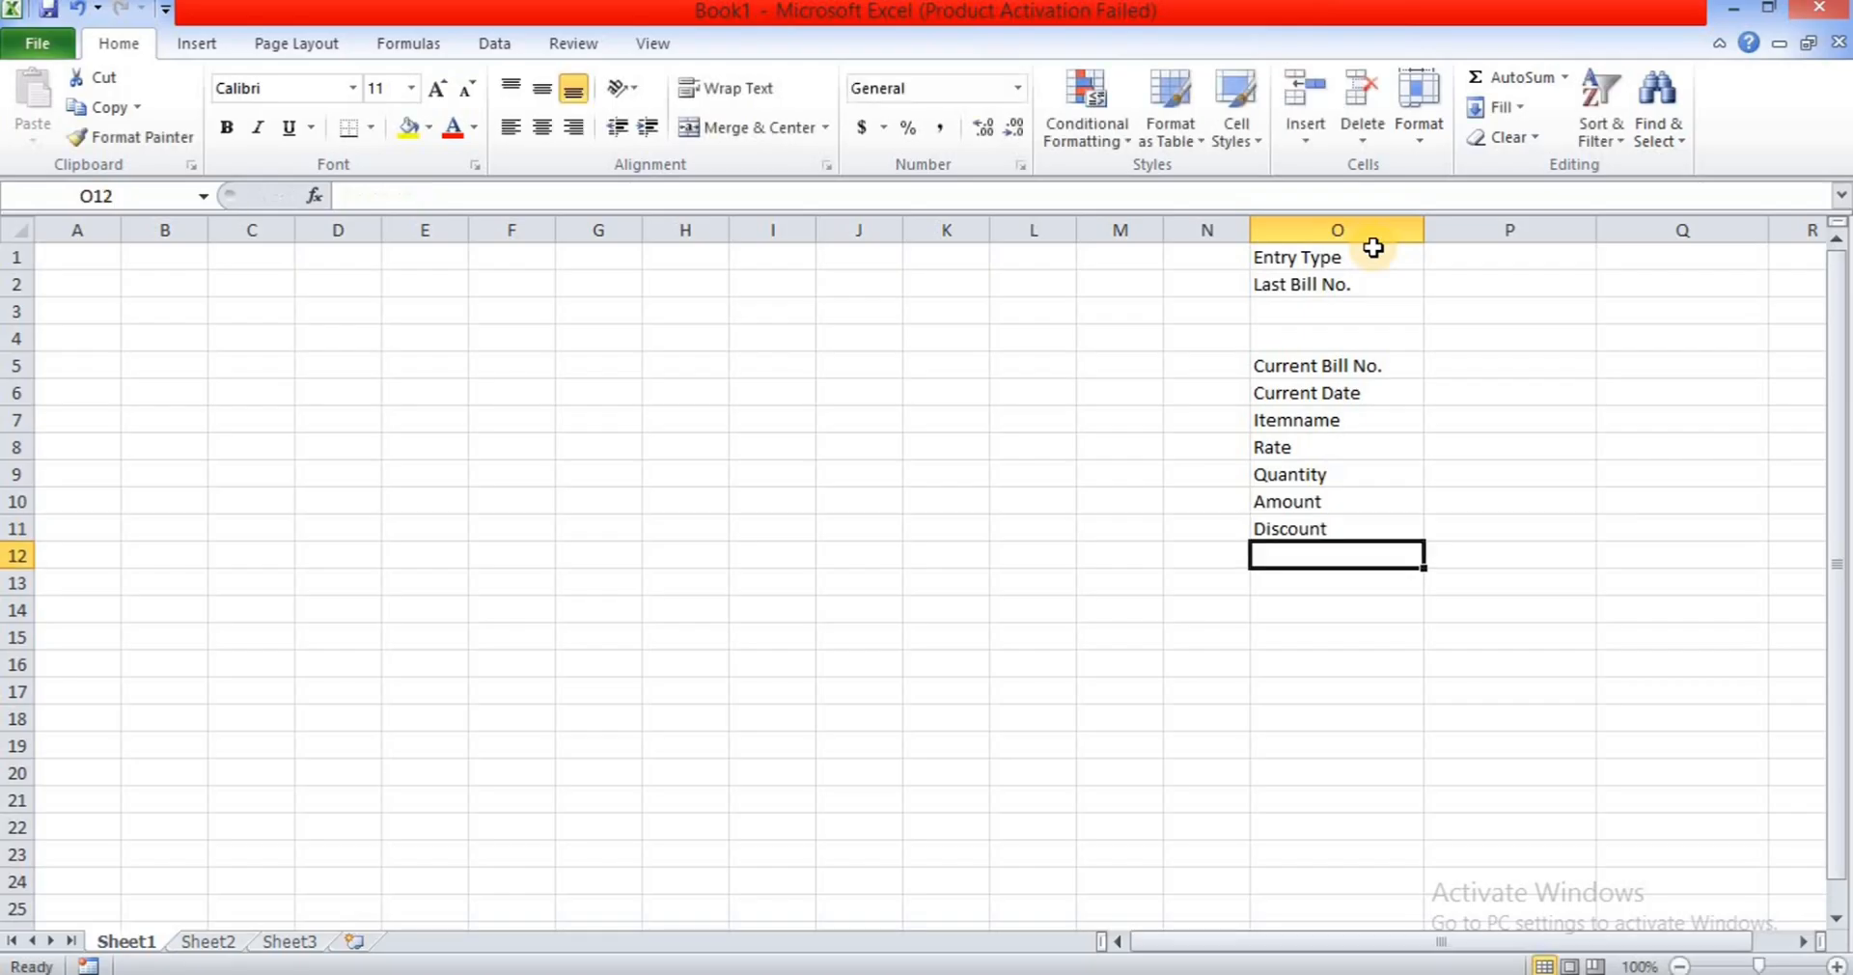
type("N")
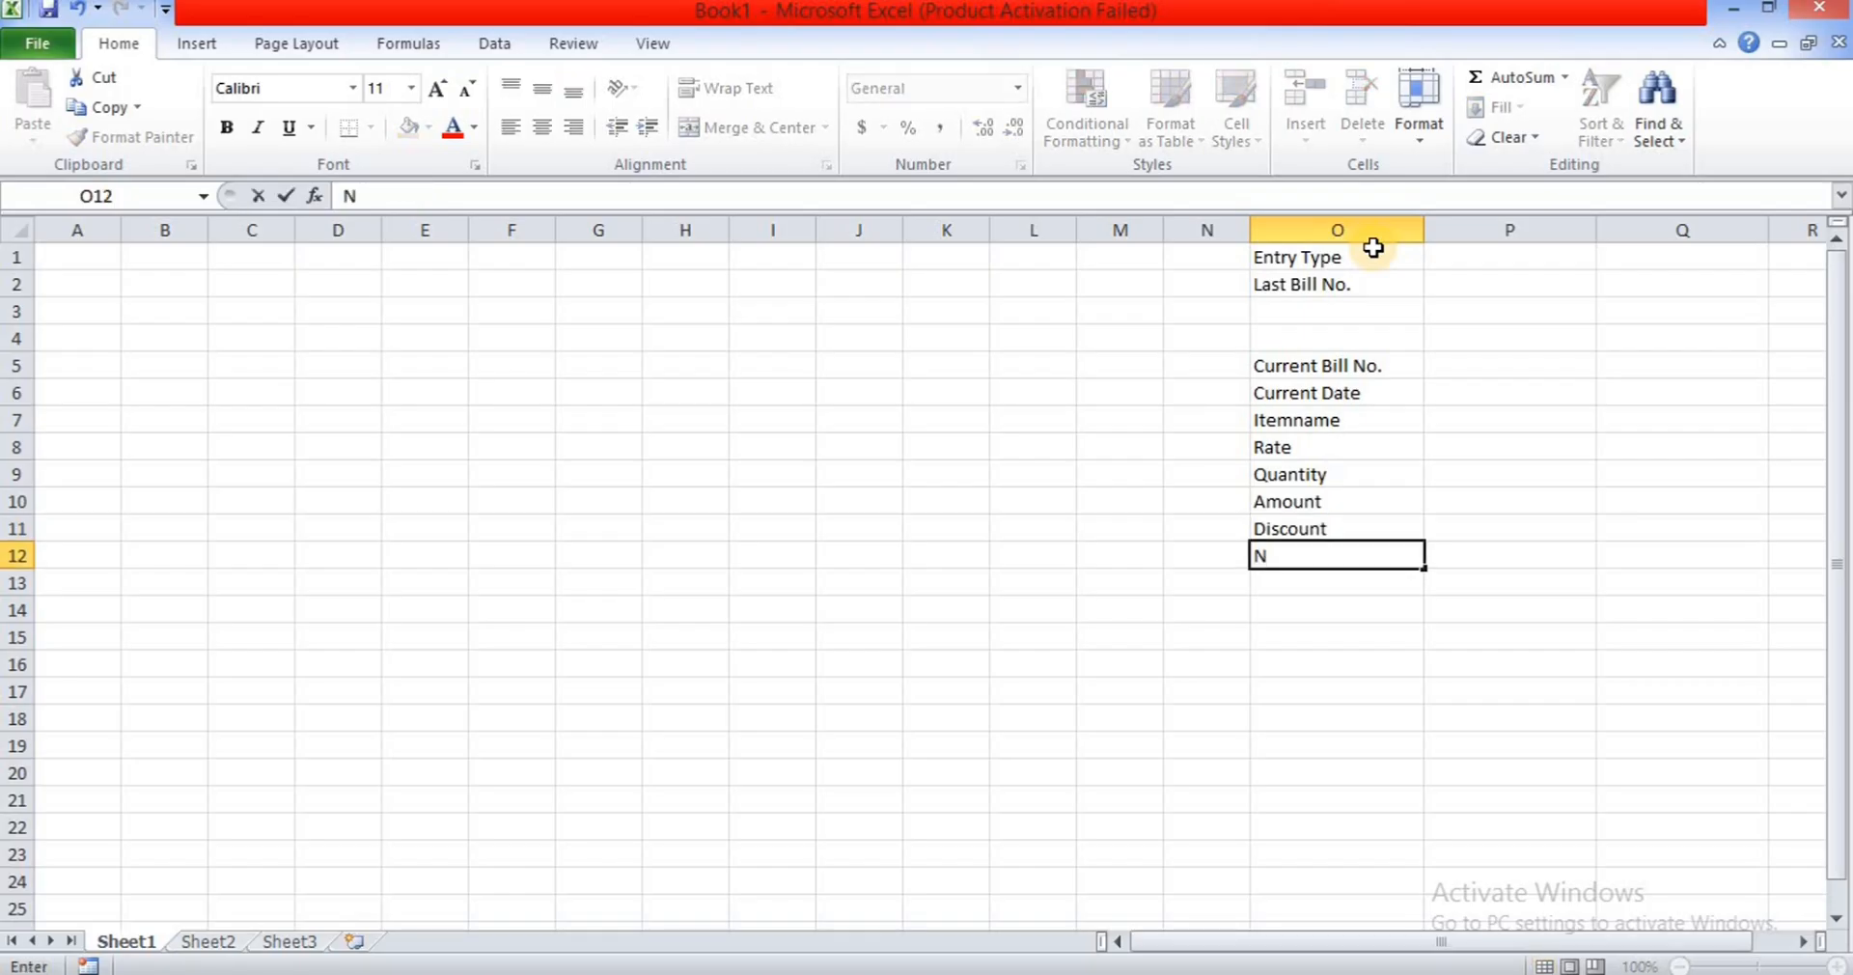
type("et Total")
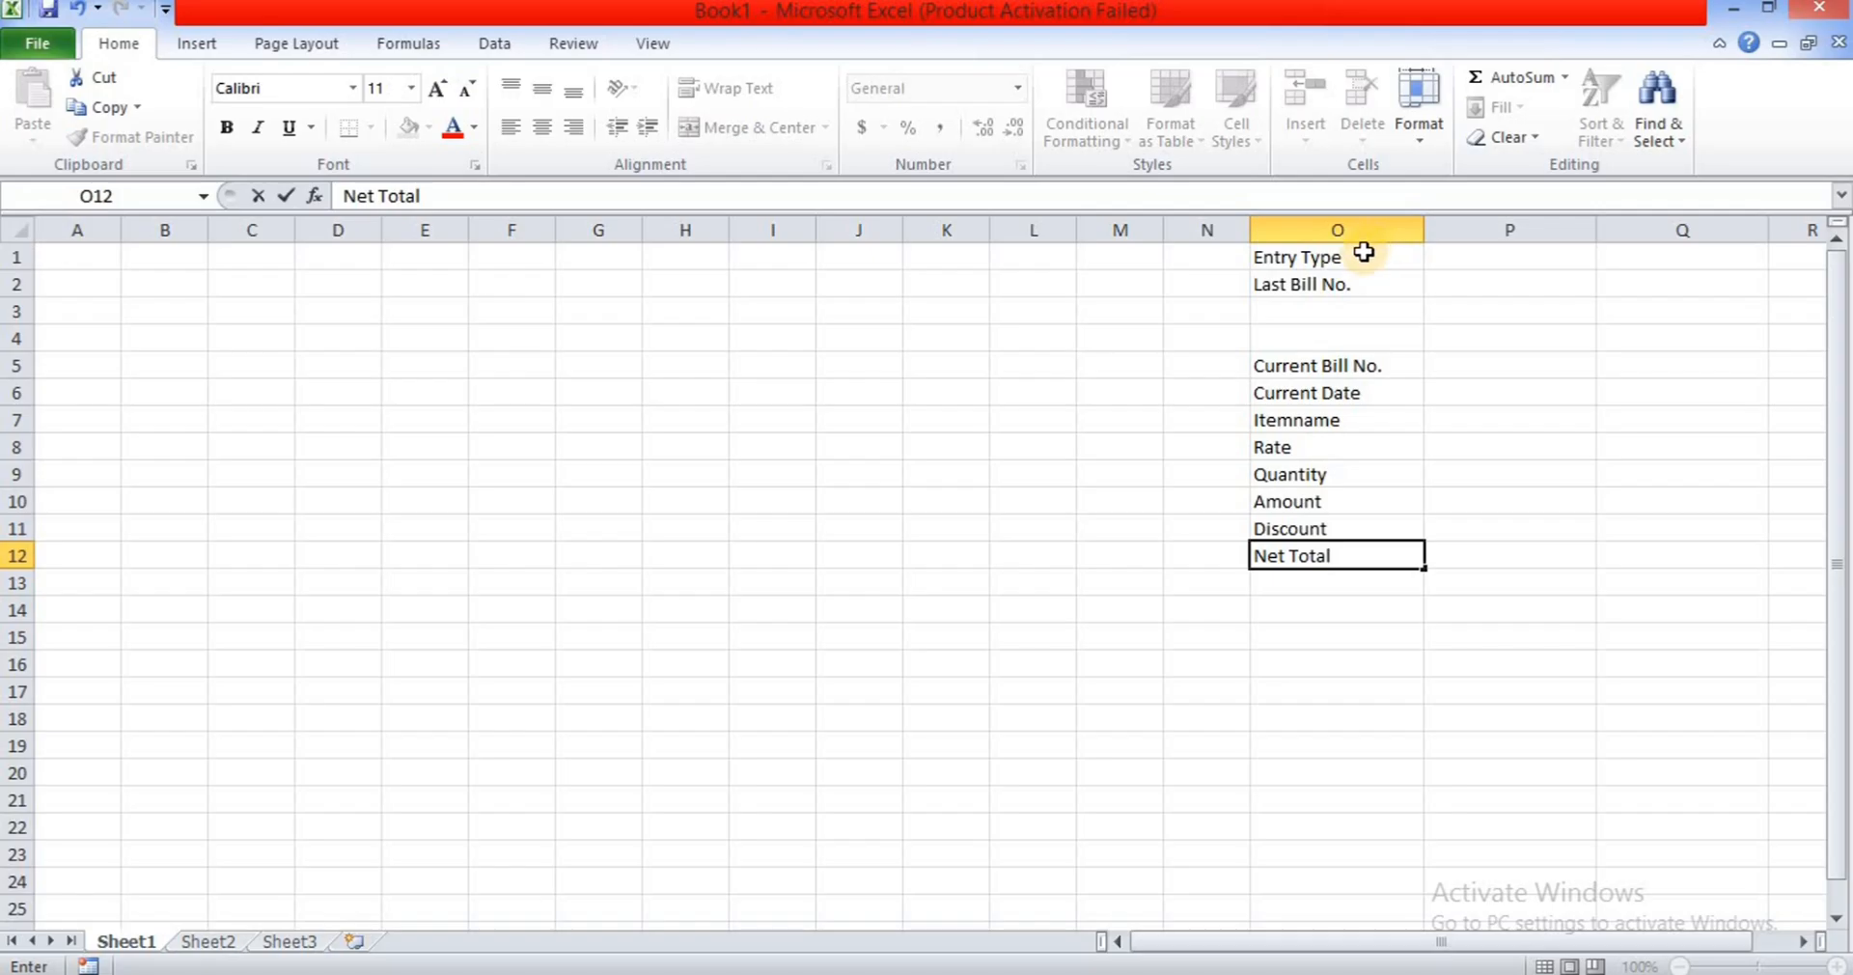
- Format O1:P2 with all borders, bold text and font size 12
left_click_drag(1365, 254, 1468, 284)
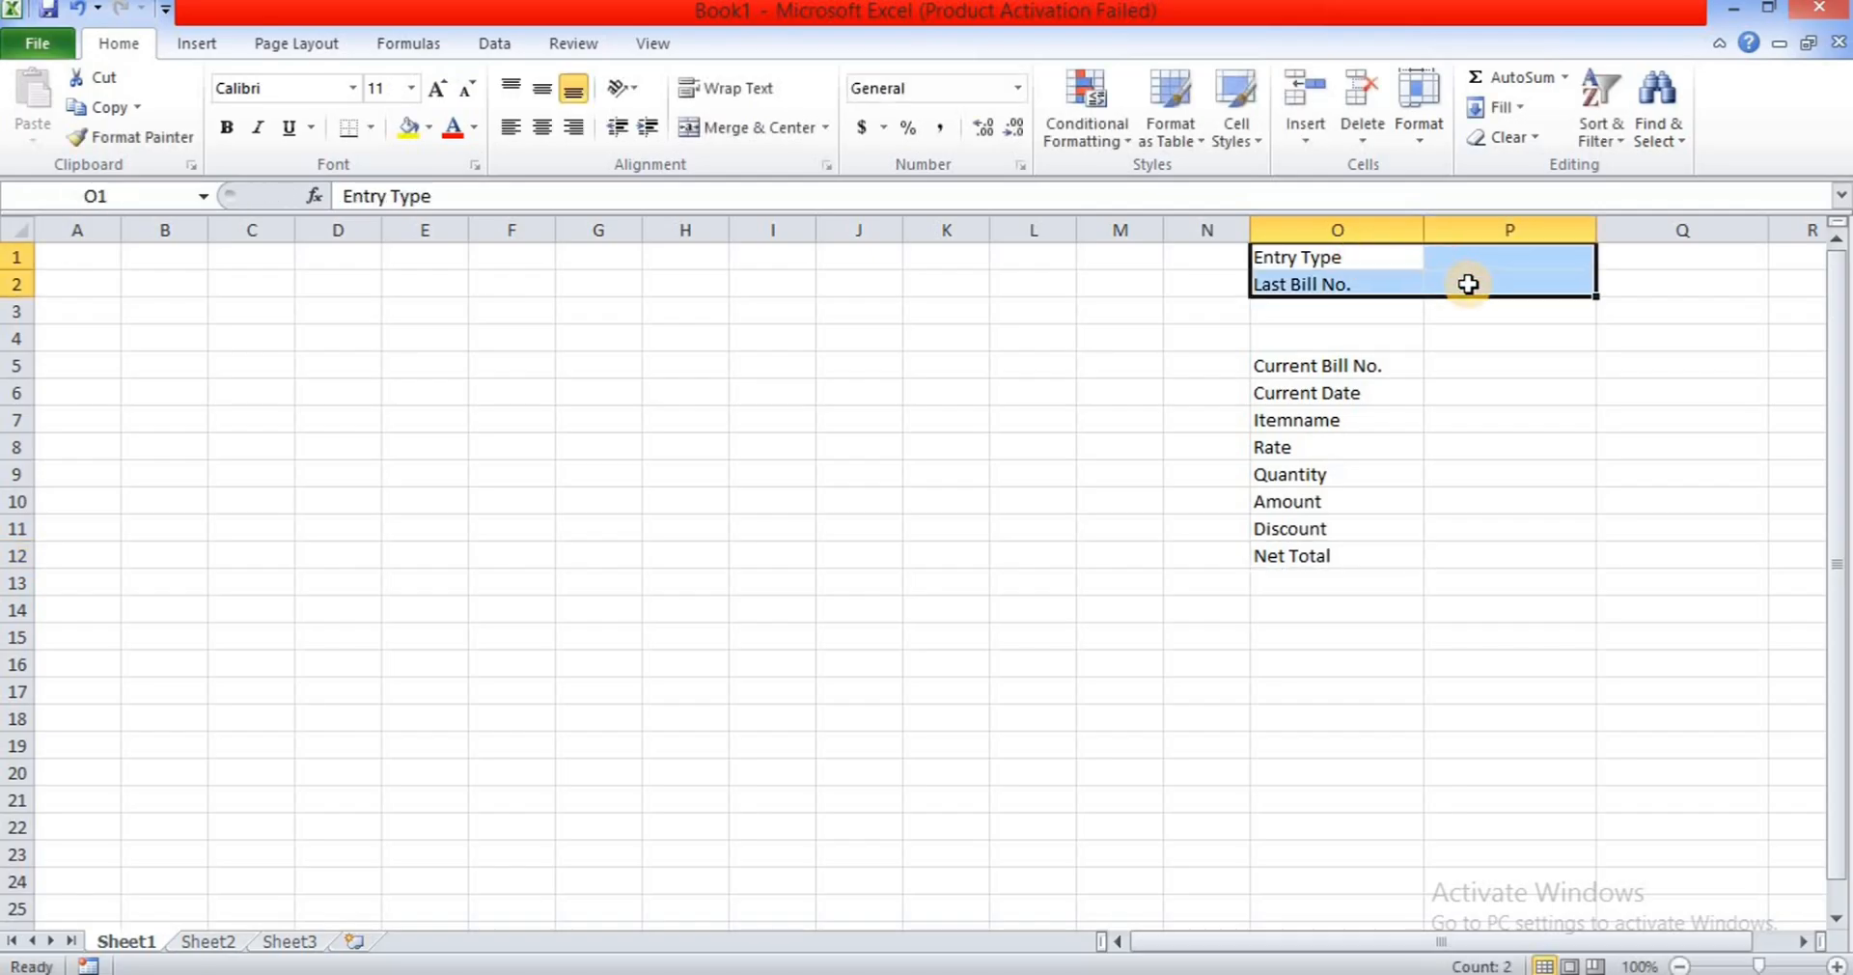
left_click(372, 131)
left_click(425, 343)
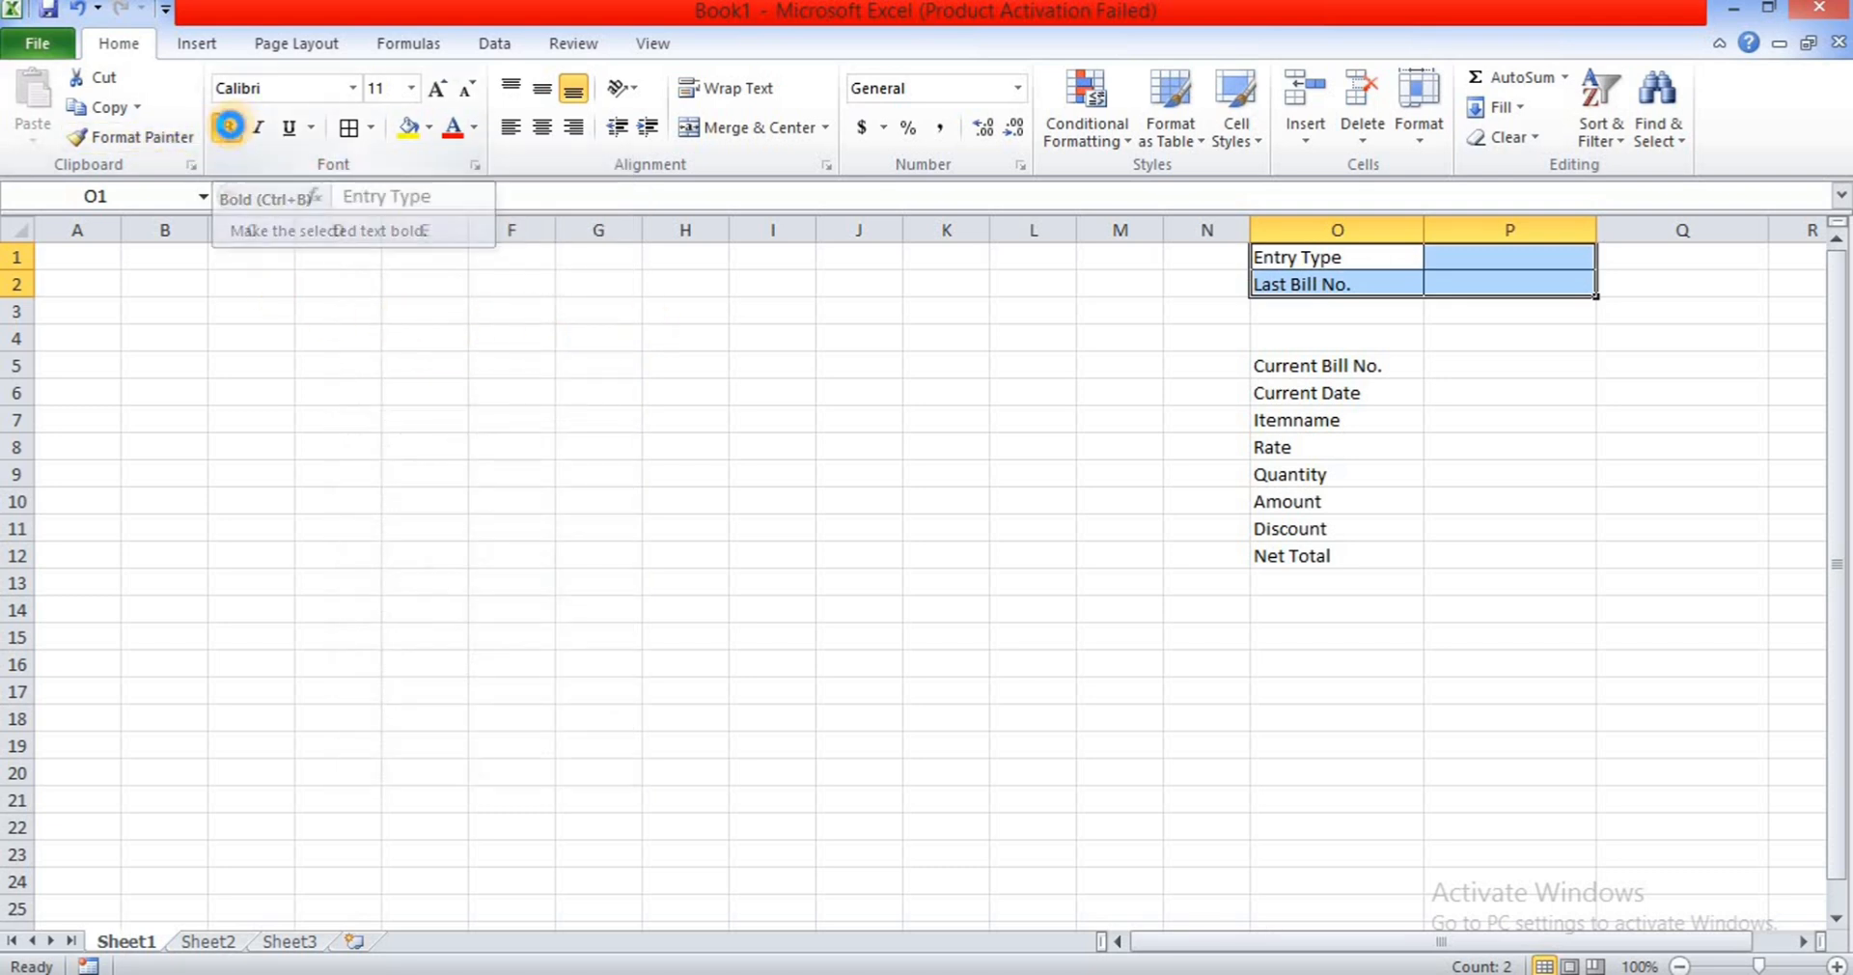
left_click(226, 128)
left_click(440, 92)
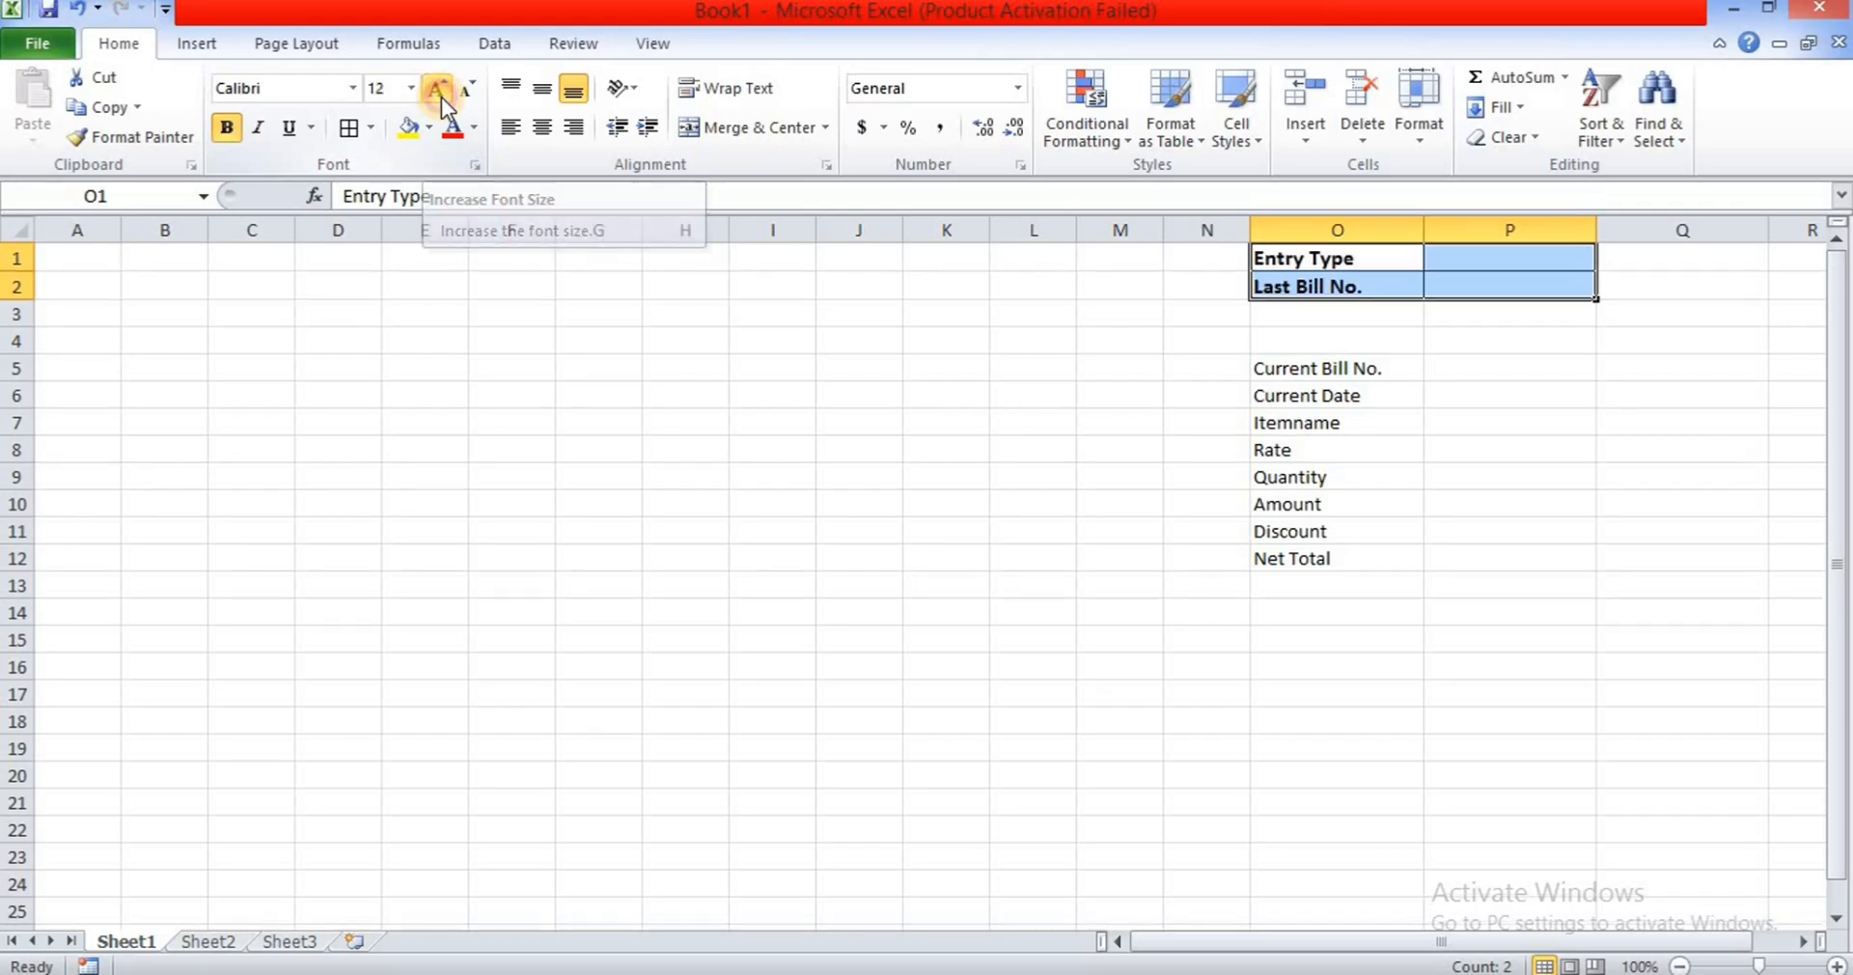
- Copy the formatting of the "Last Bill No." cell onto the range O5:P12 with Format Painter
left_click(1286, 317)
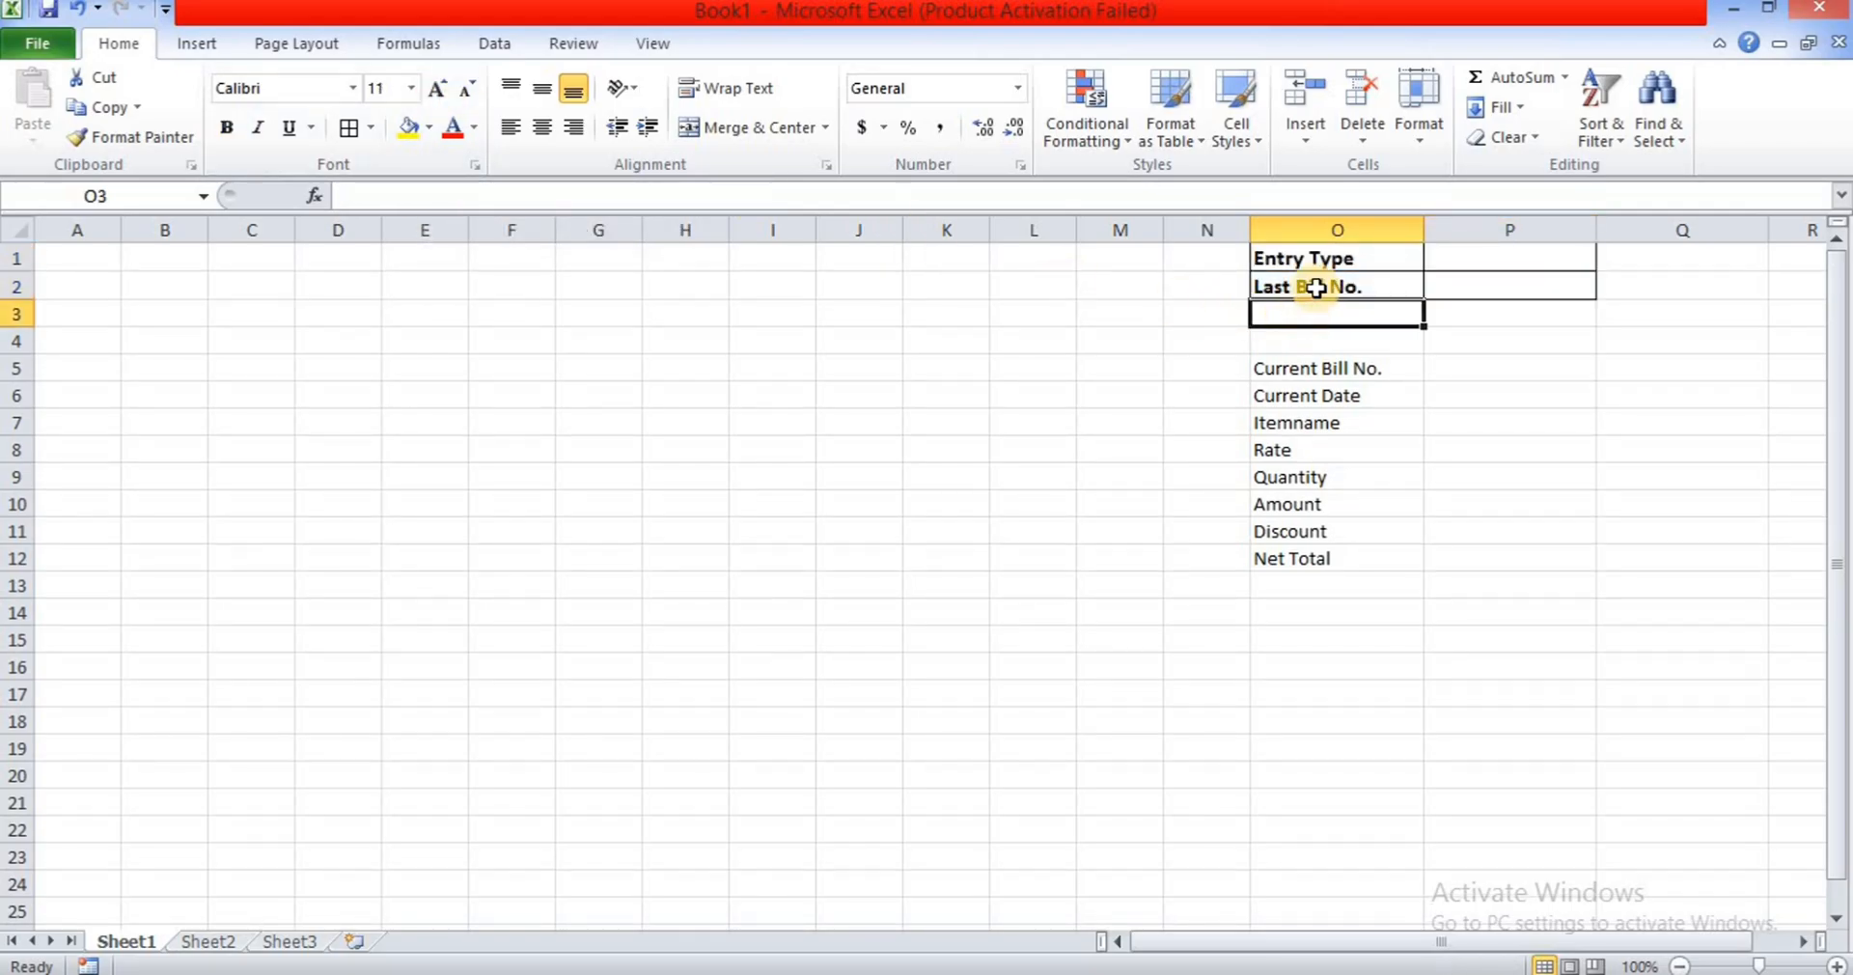
left_click(1316, 286)
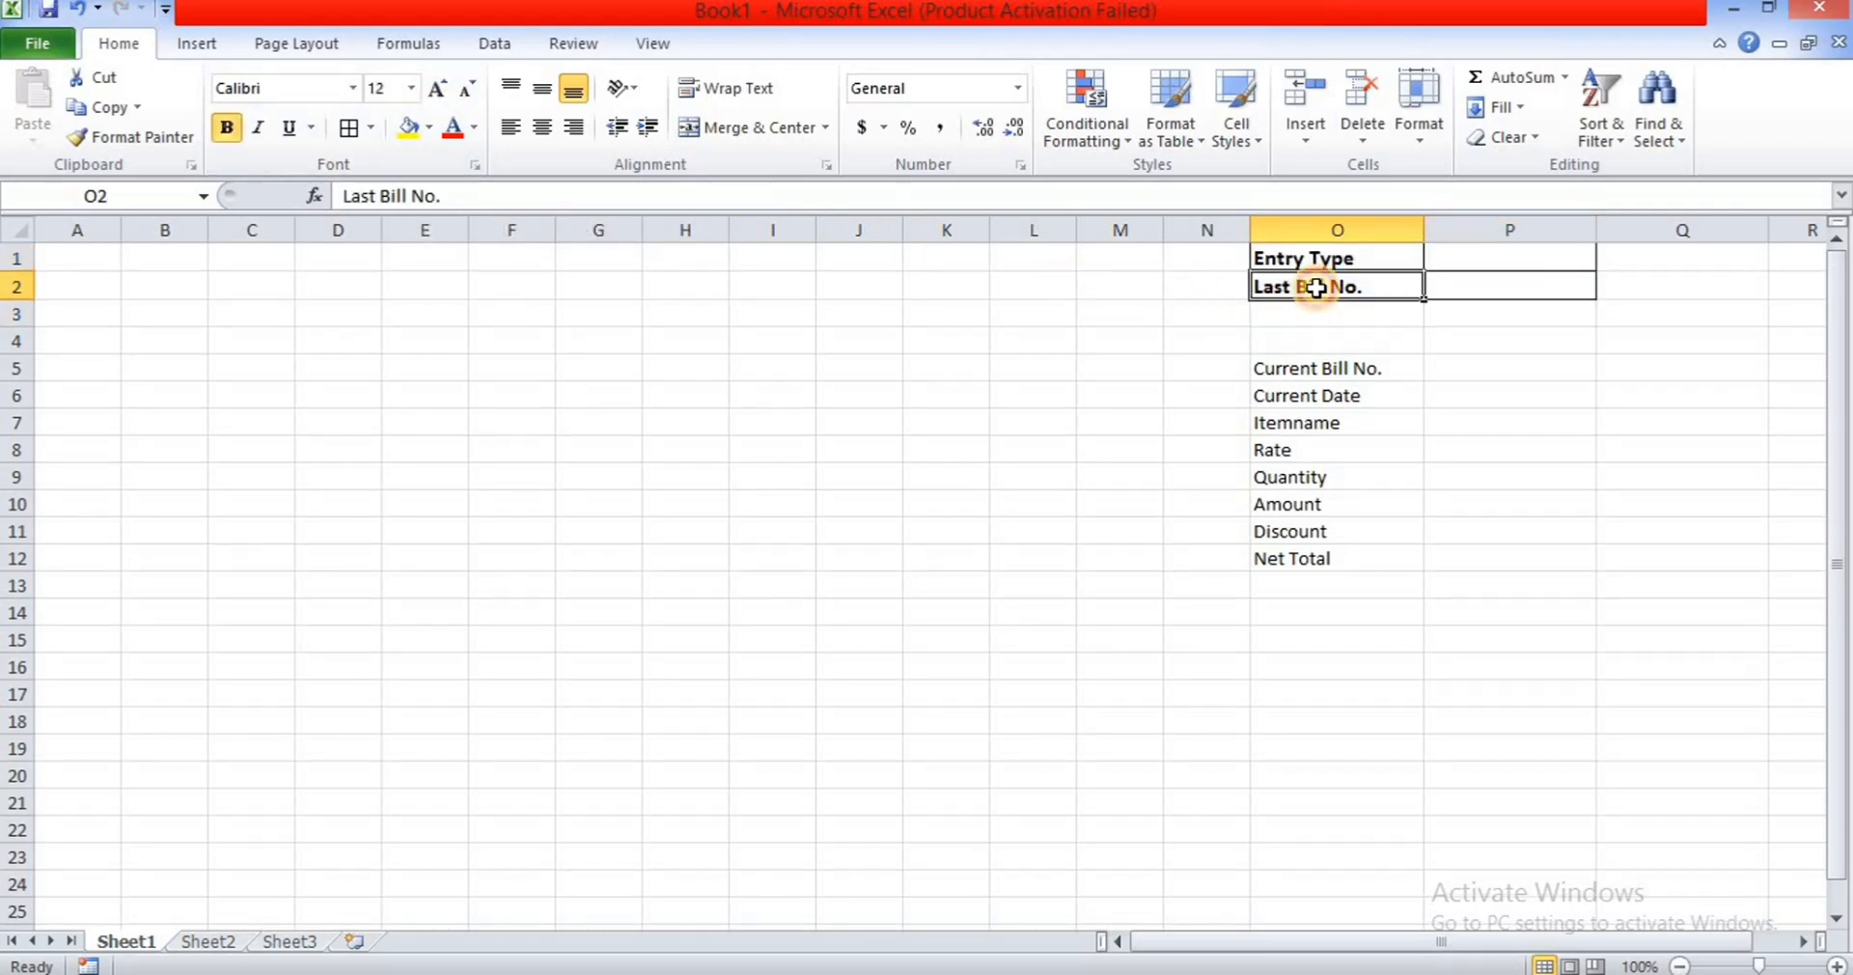
left_click(183, 142)
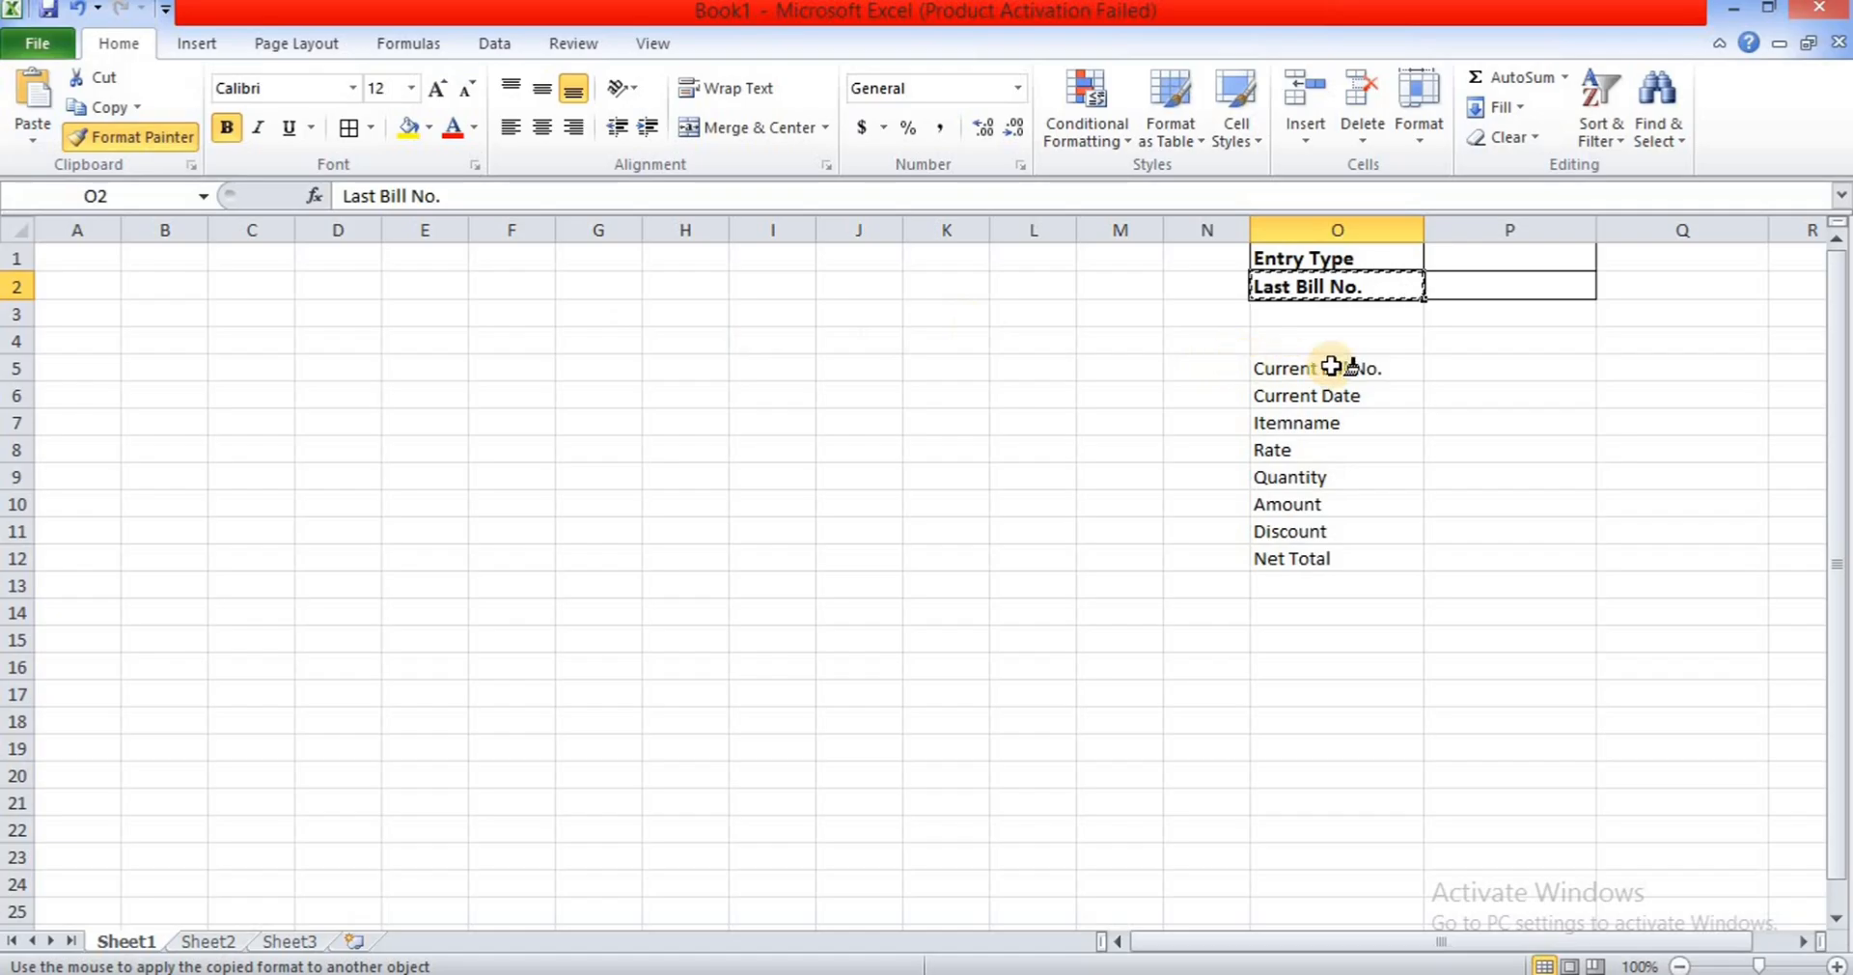
mouse_move(1332, 365)
left_mouse_down()
mouse_move(1377, 384)
mouse_move(1486, 545)
left_mouse_up()
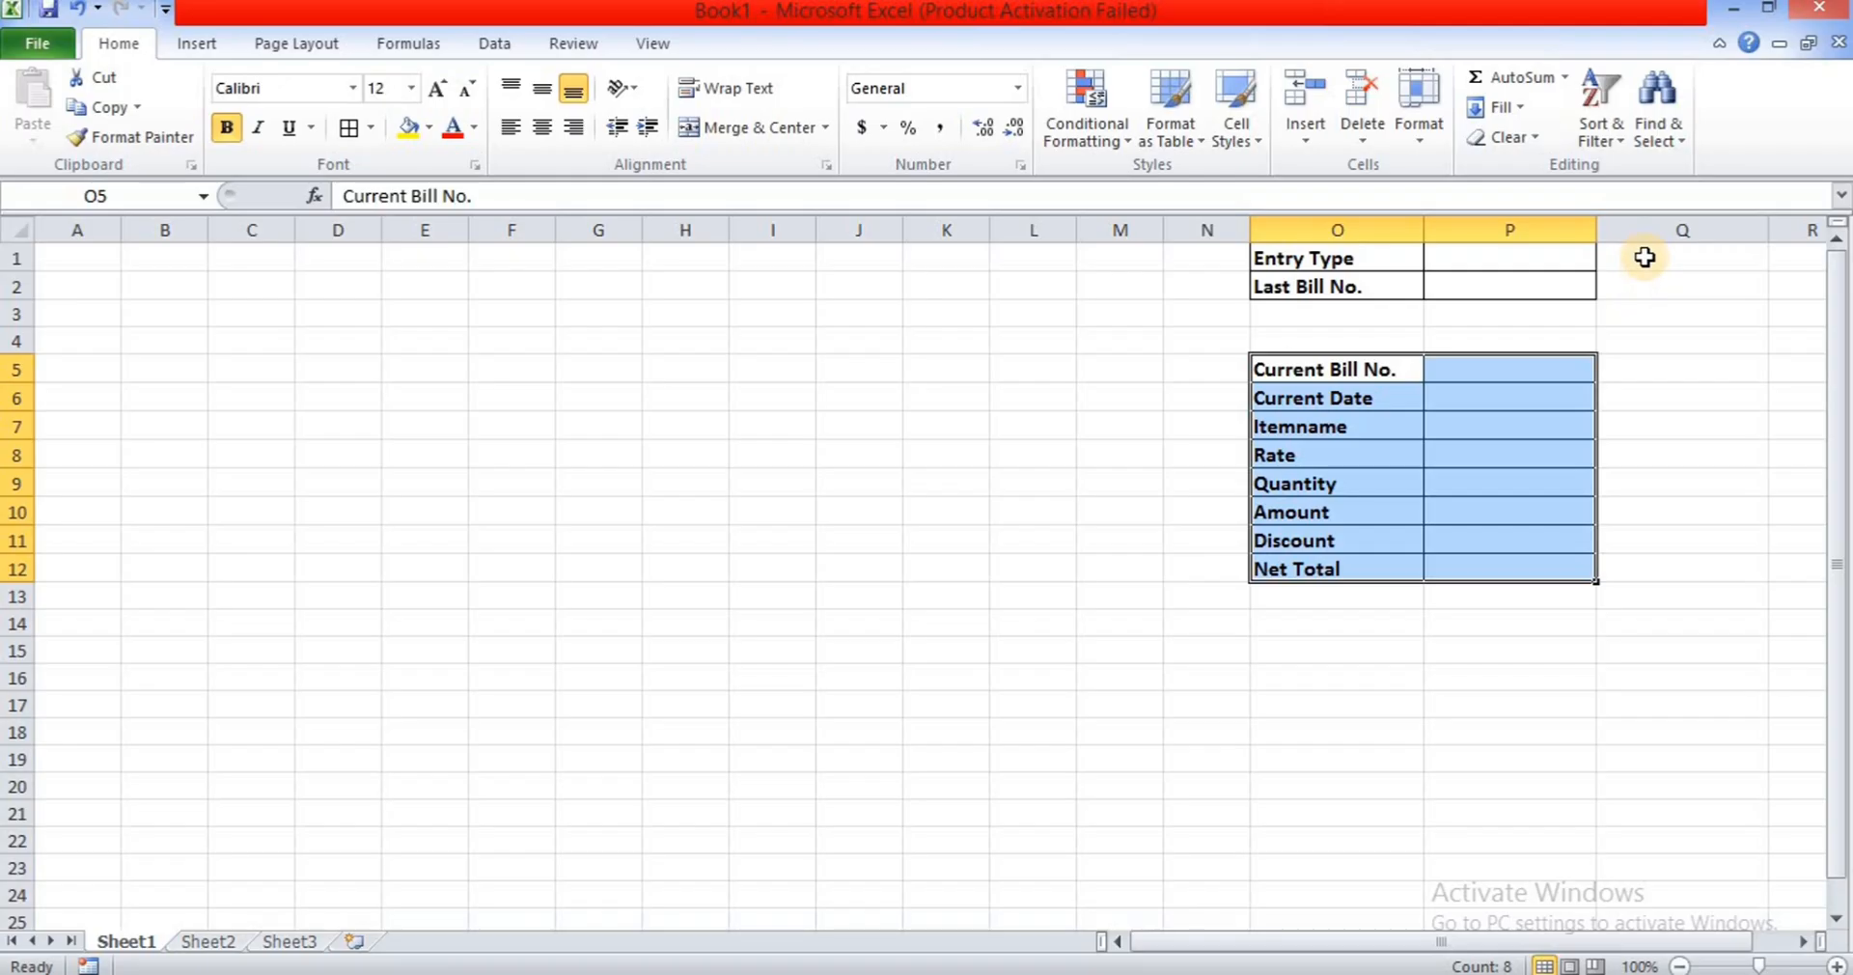
- Merge and center cells Q1:Q2, and merge and center Q3:Q12 as a separate block
left_click_drag(1644, 257, 1646, 278)
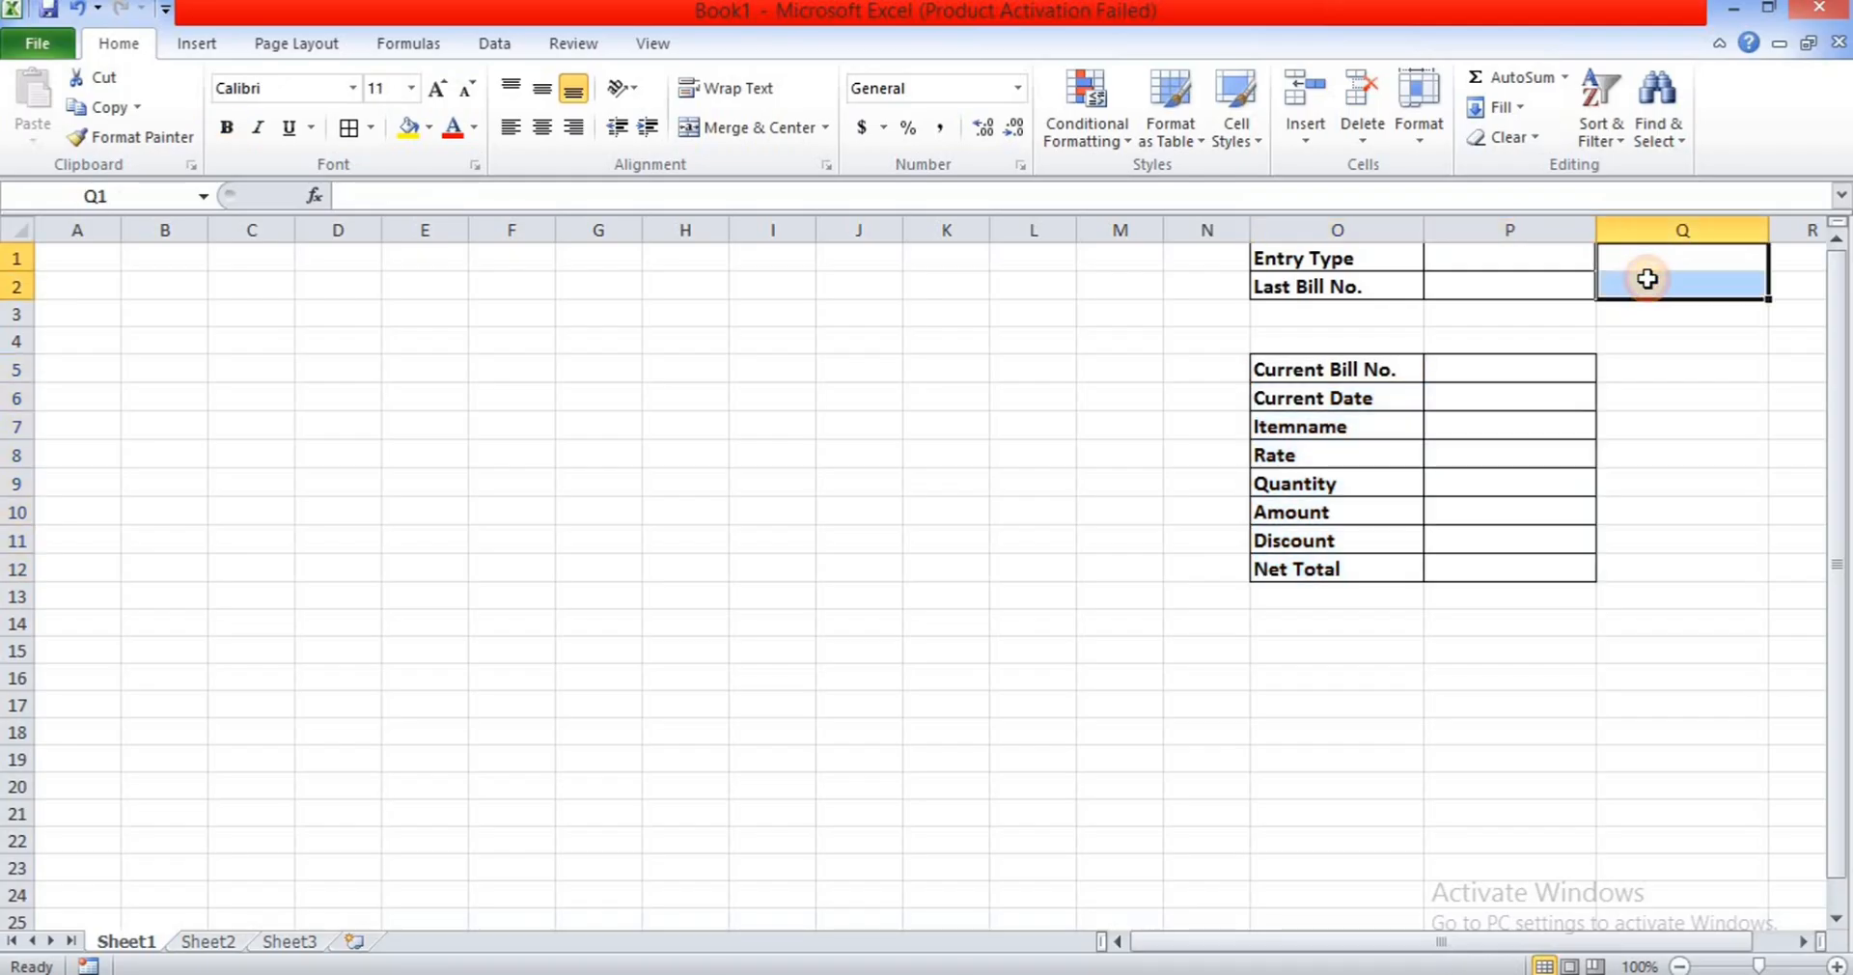
left_click(754, 129)
left_click(1663, 321)
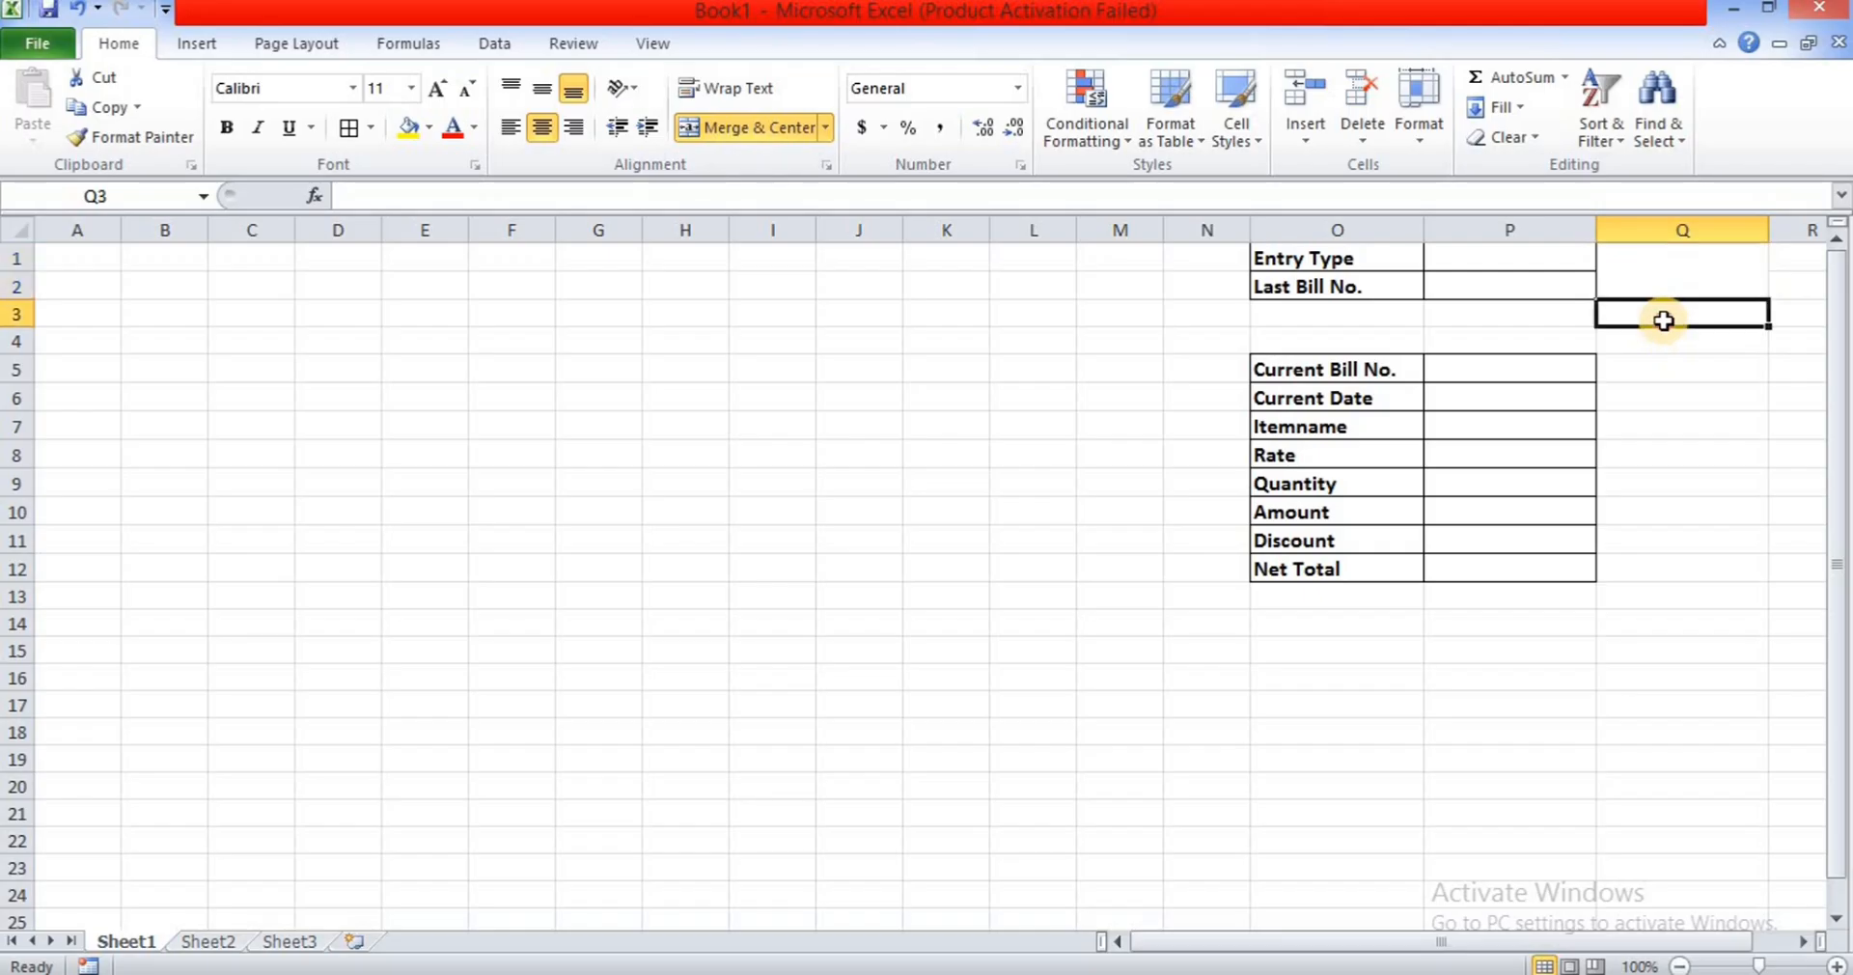
left_click_drag(1662, 321, 1700, 554)
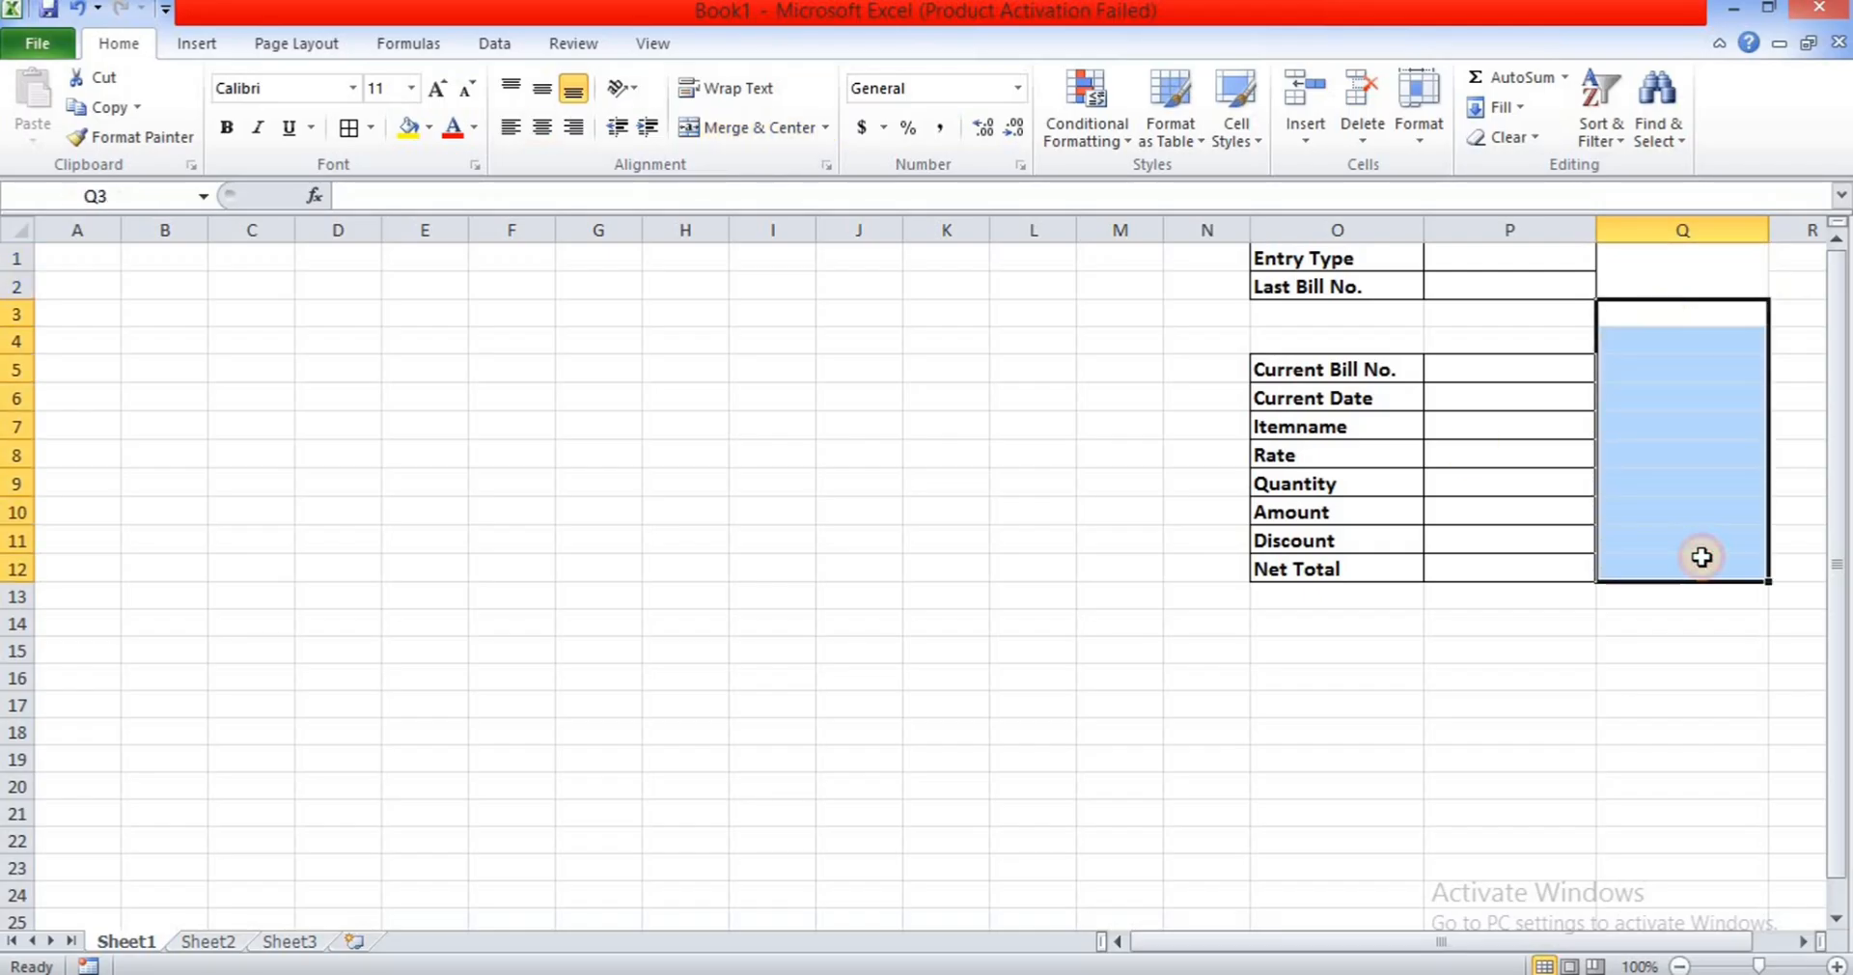
left_click(717, 129)
- Fill both merged blocks in column Q with the standard blue color
left_click_drag(1646, 265, 1653, 313)
left_click(473, 129)
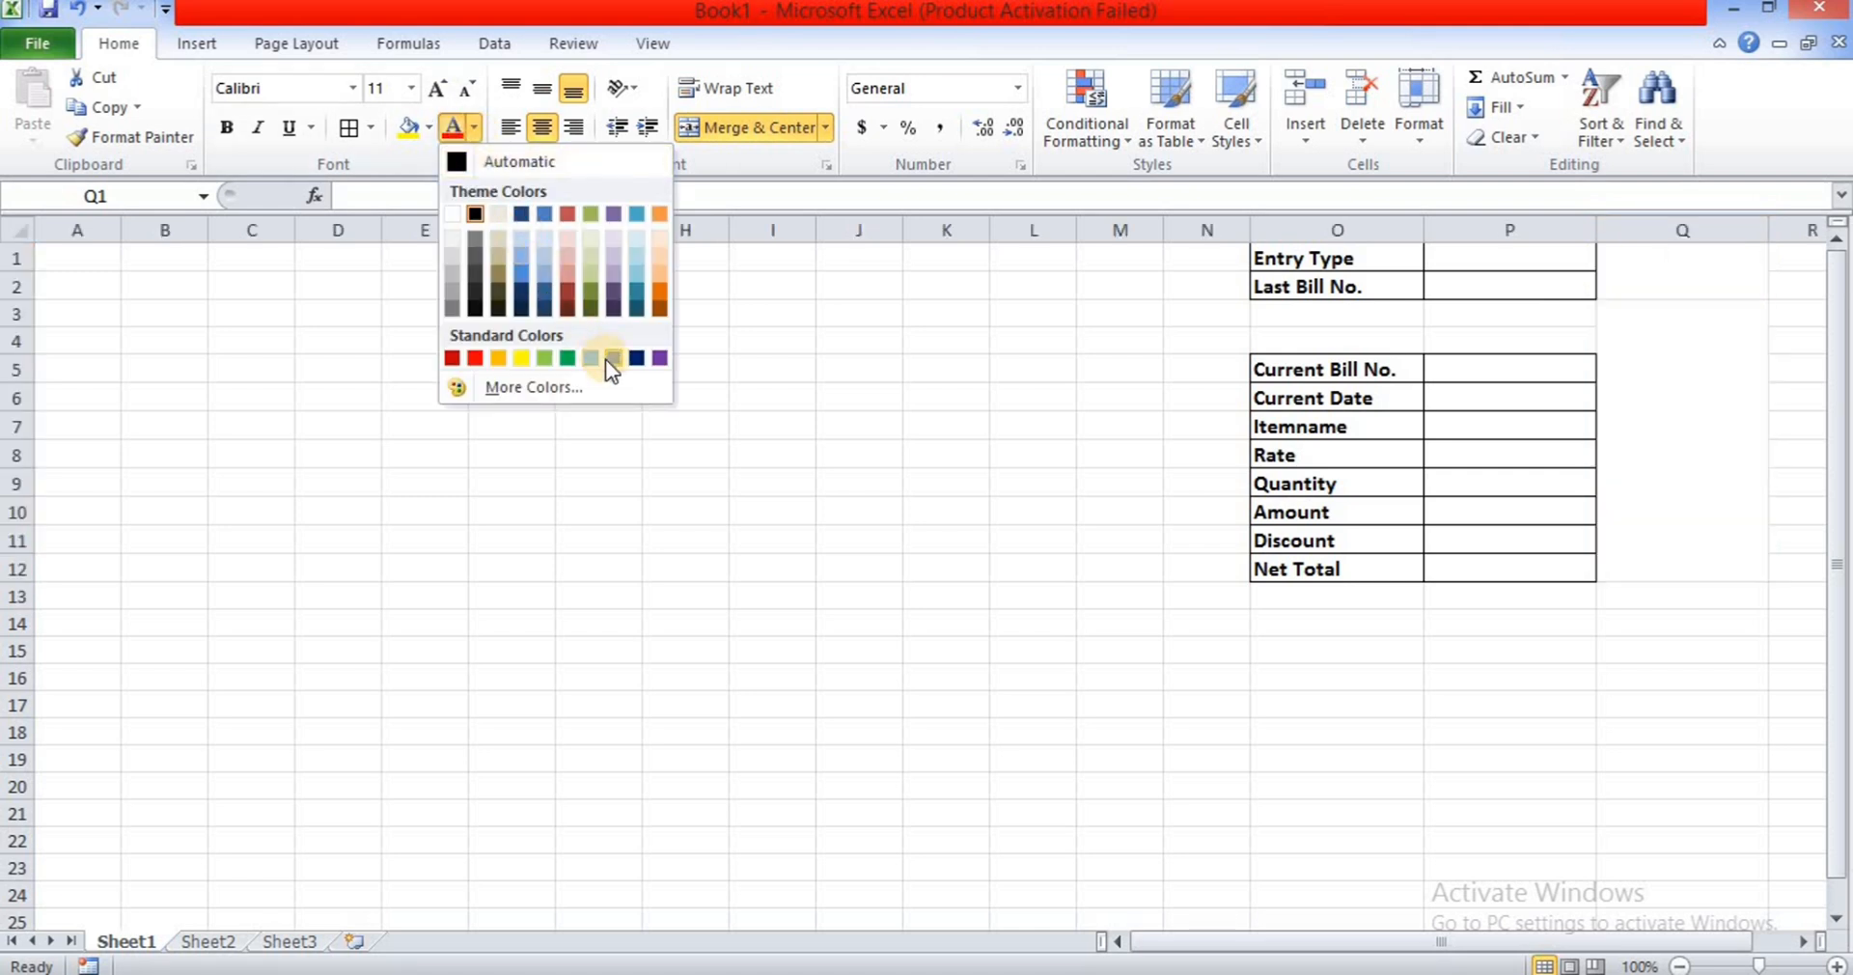
left_click(428, 127)
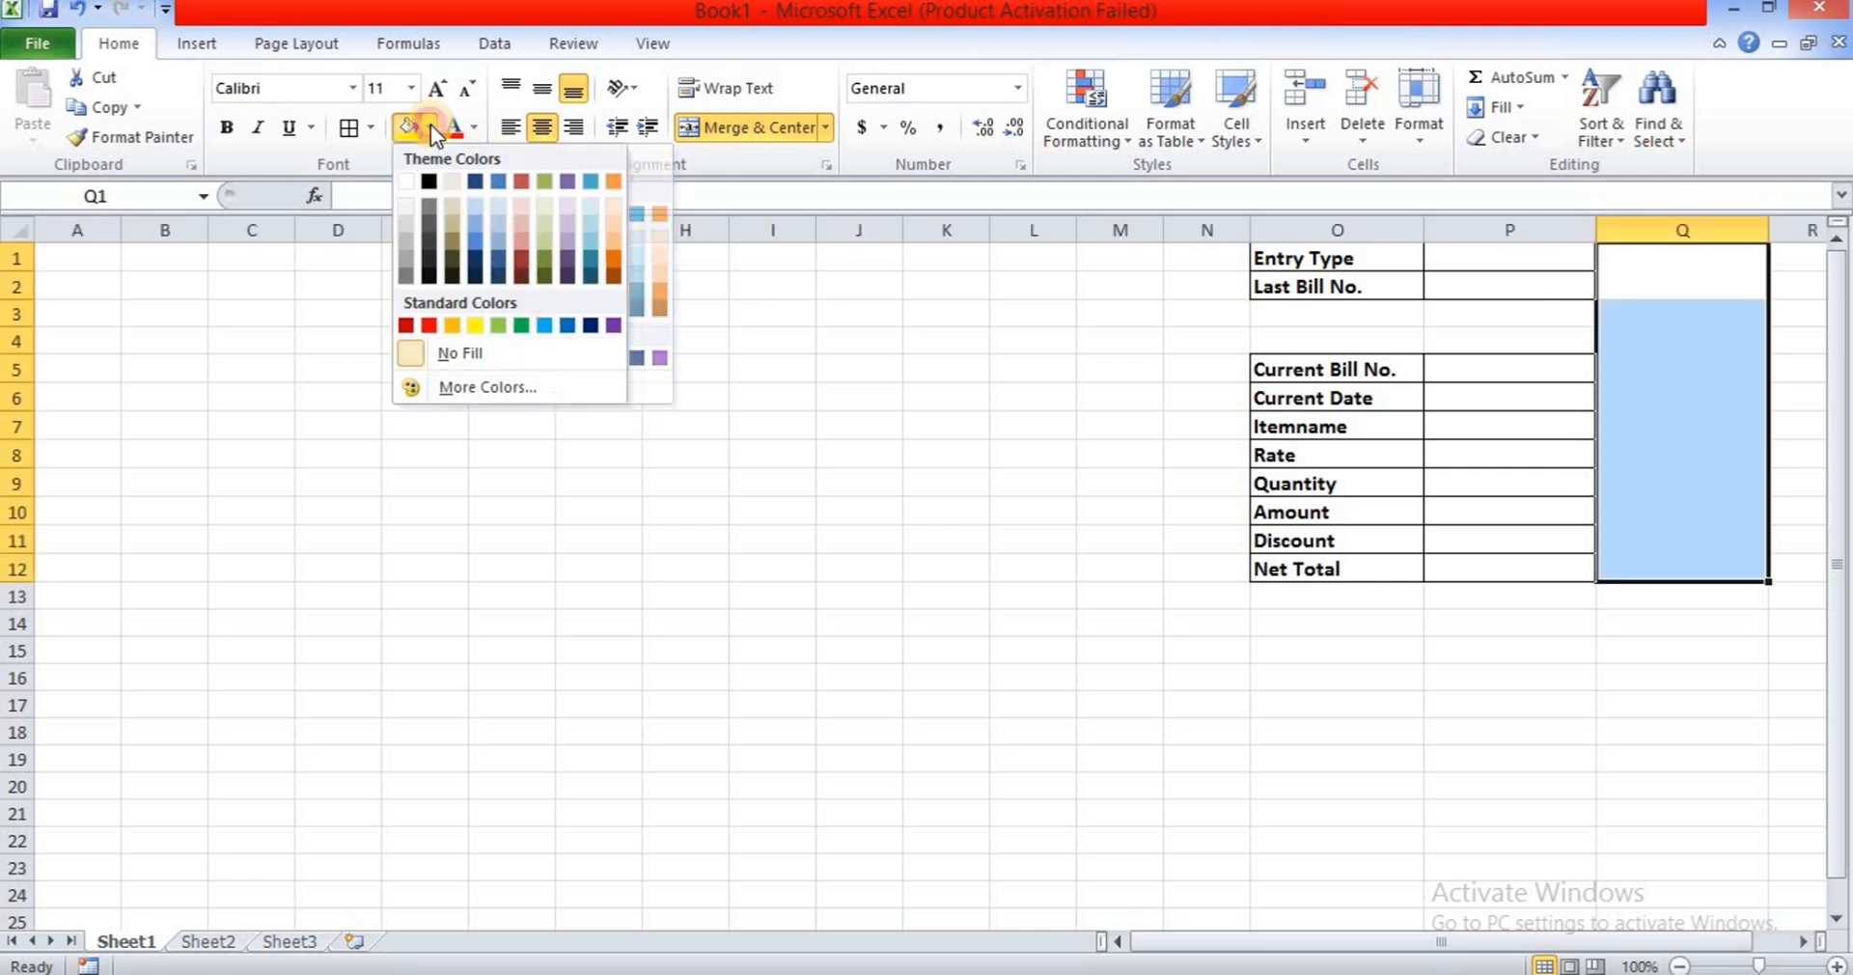
left_click(569, 325)
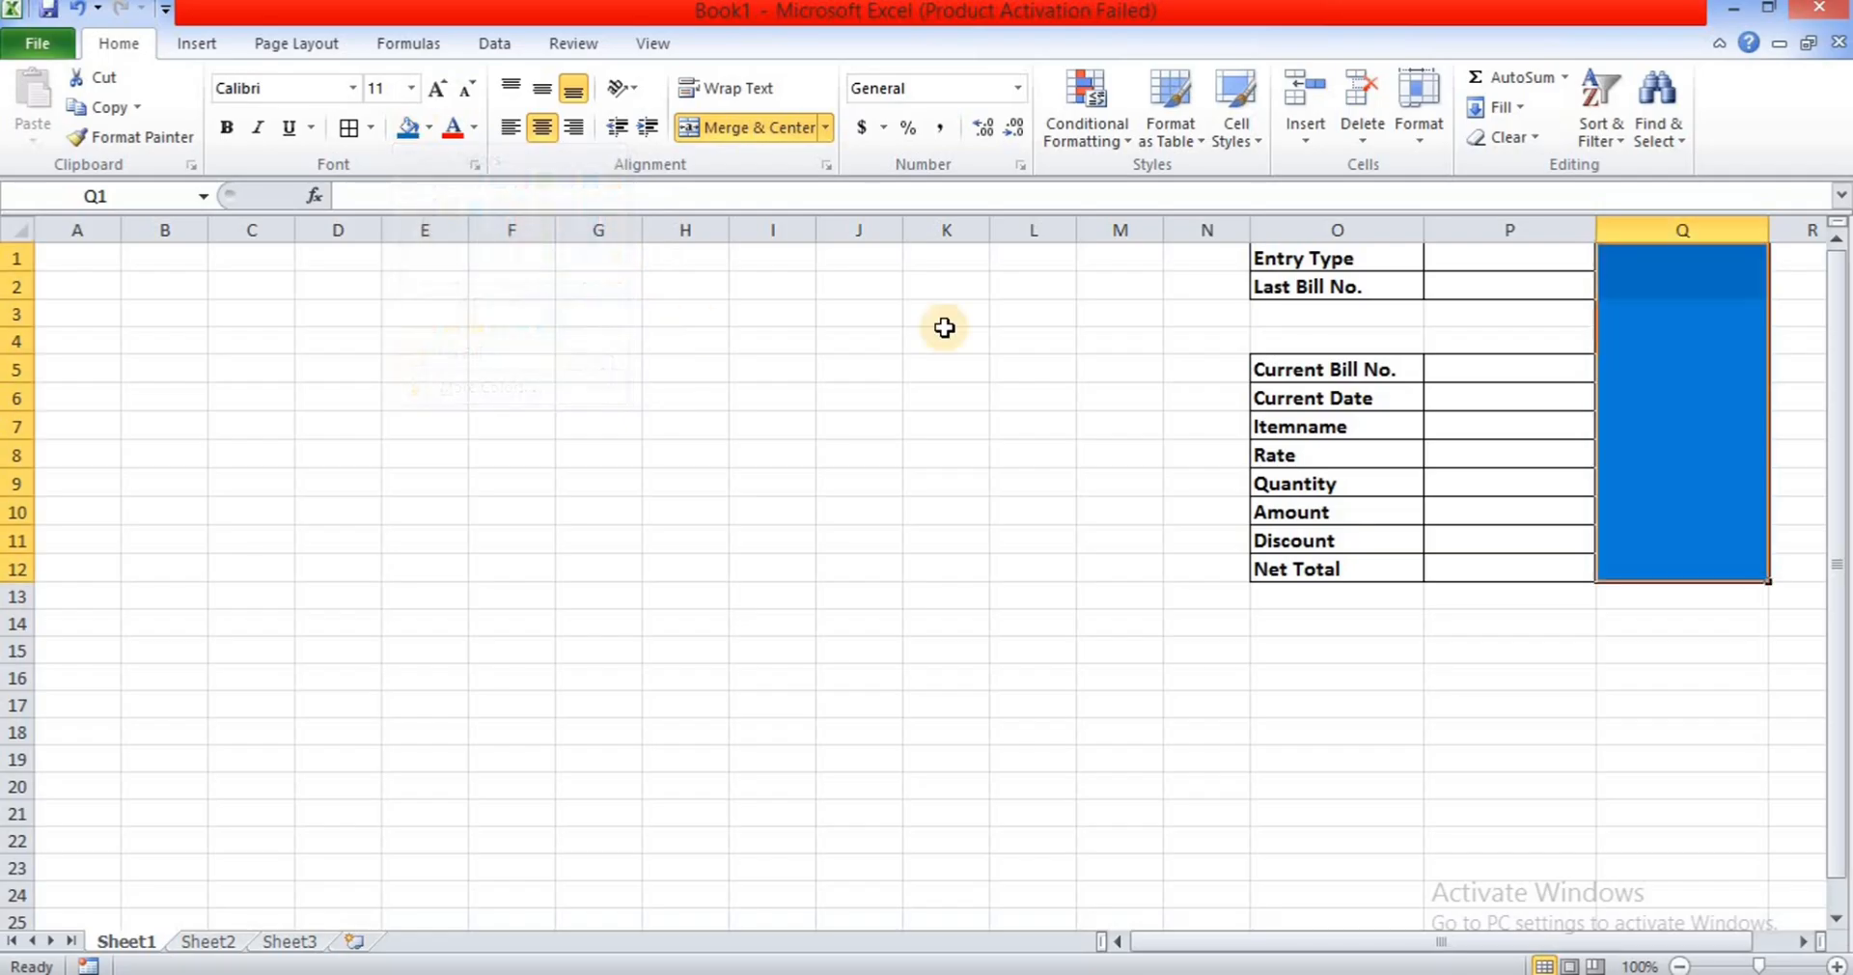
- Enter the heading MIGRATION in the merged blue cell Q1
left_click(1674, 268)
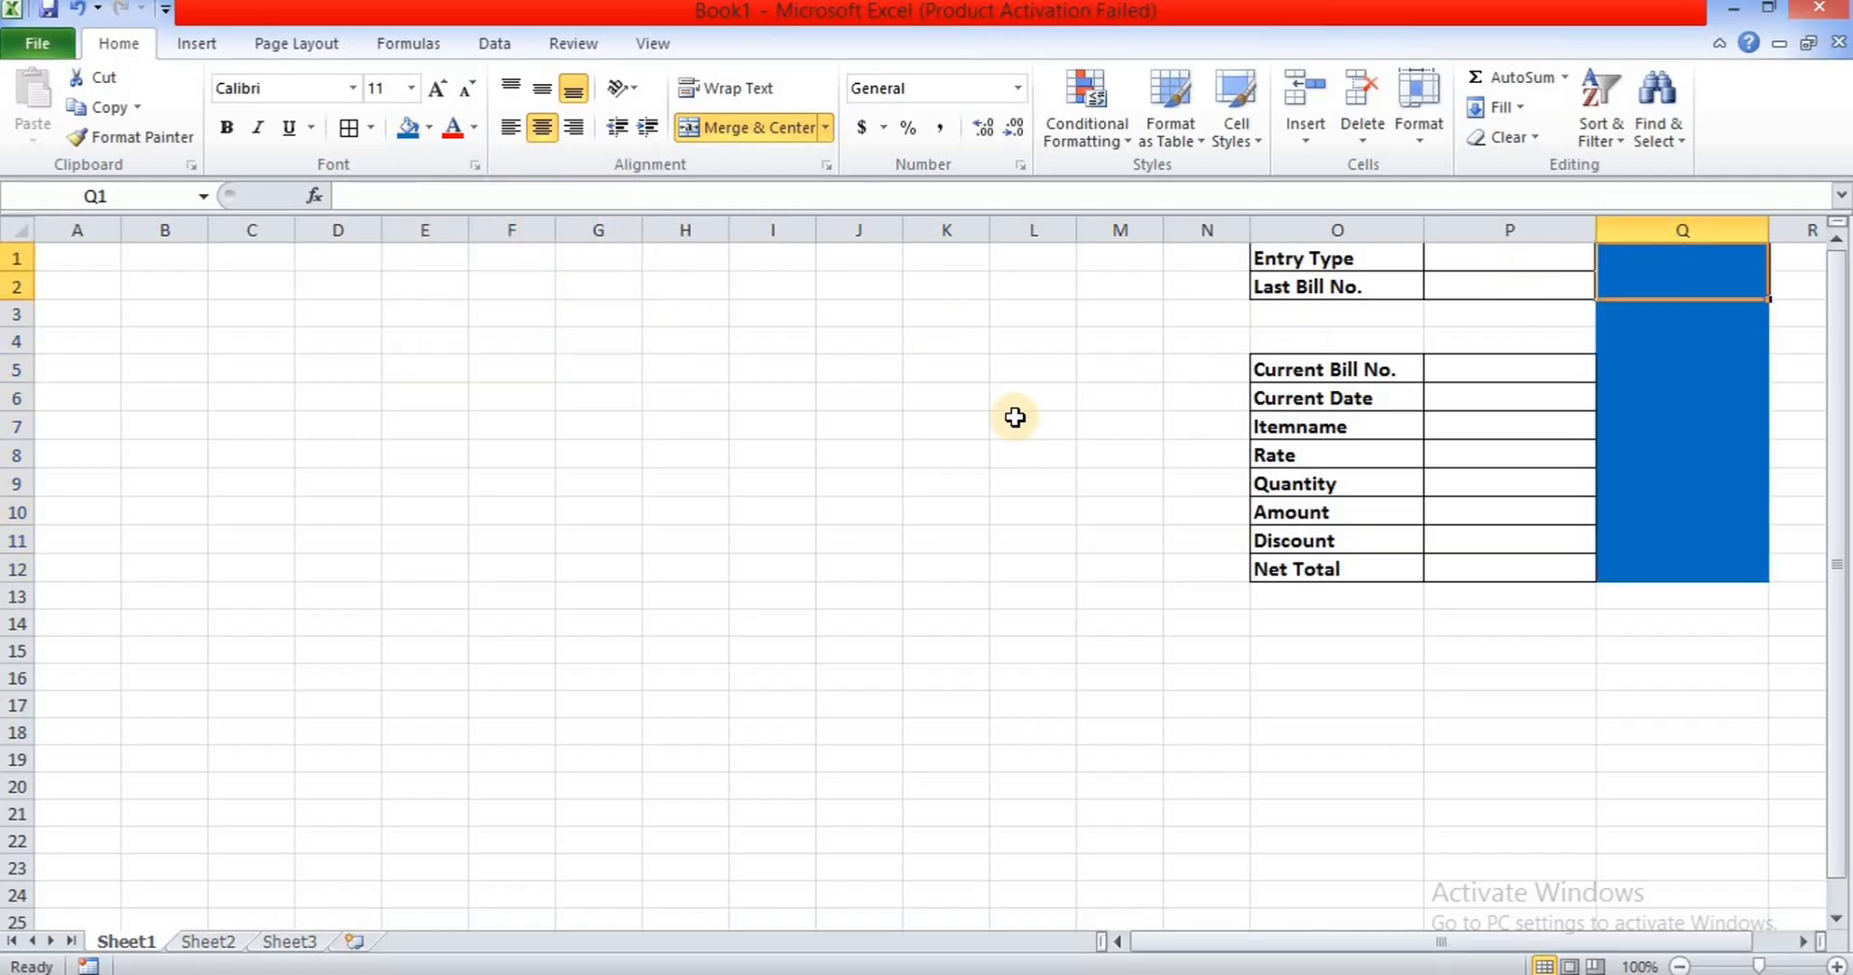
type("M")
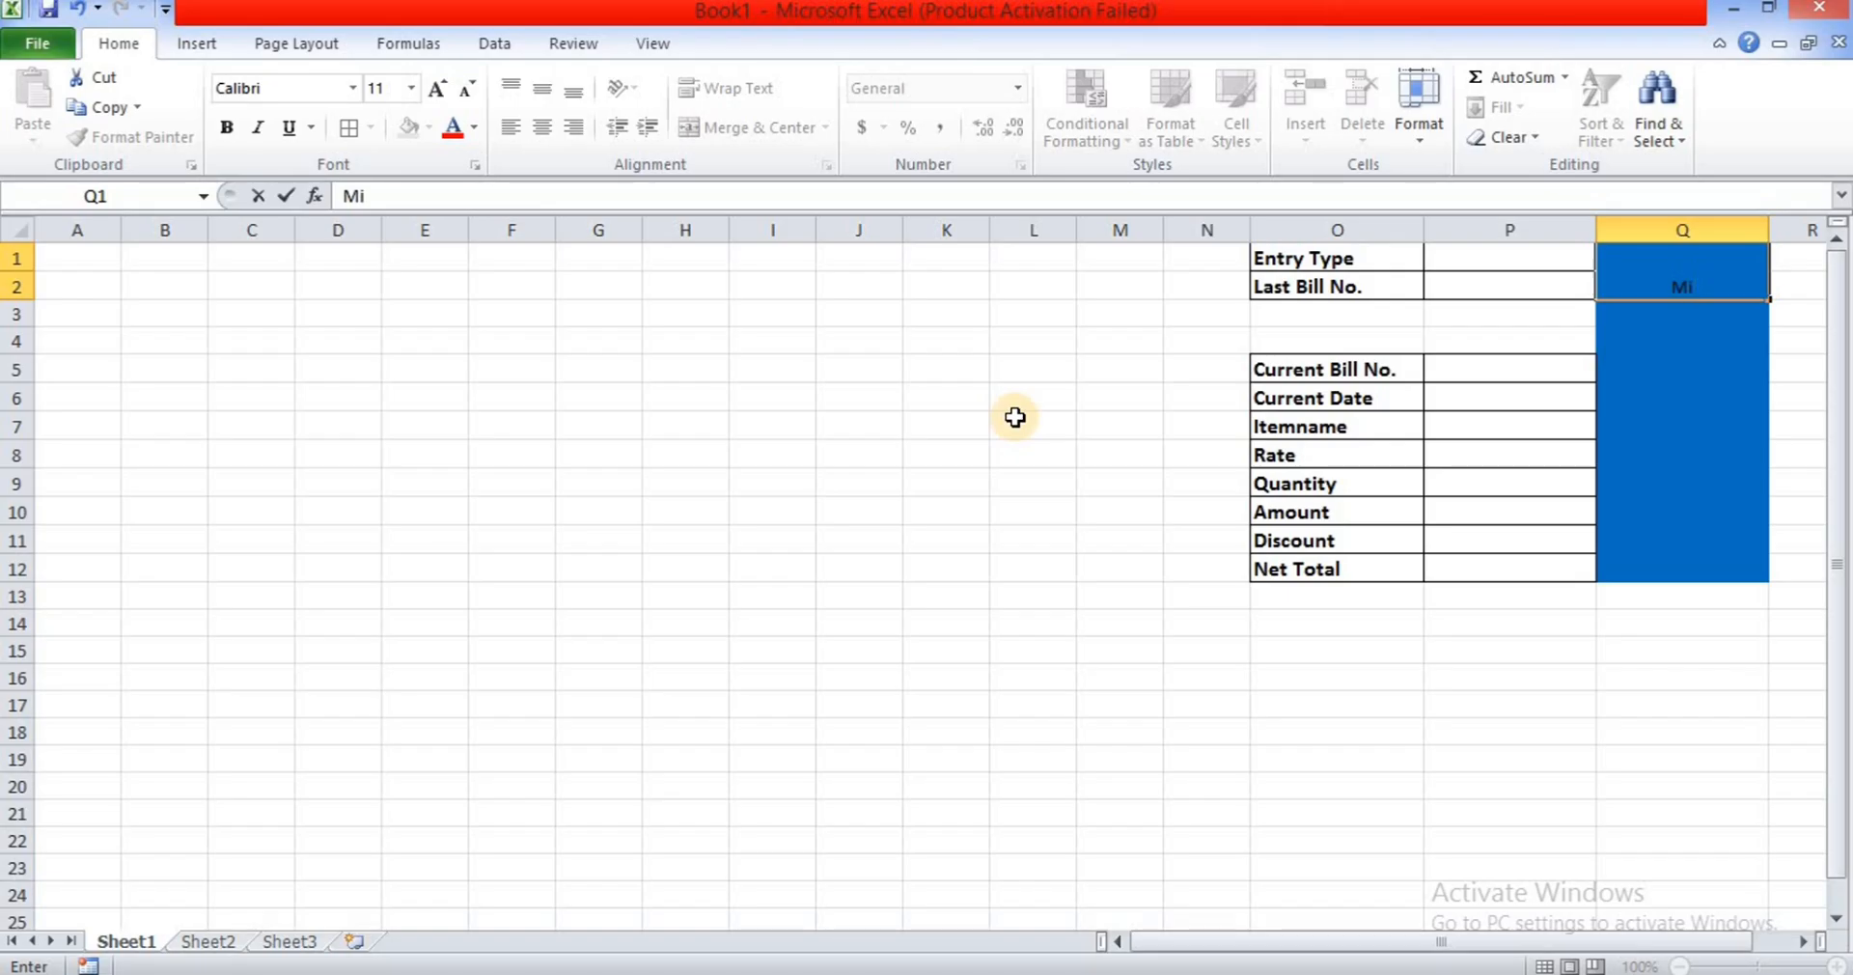
type("IGRATION")
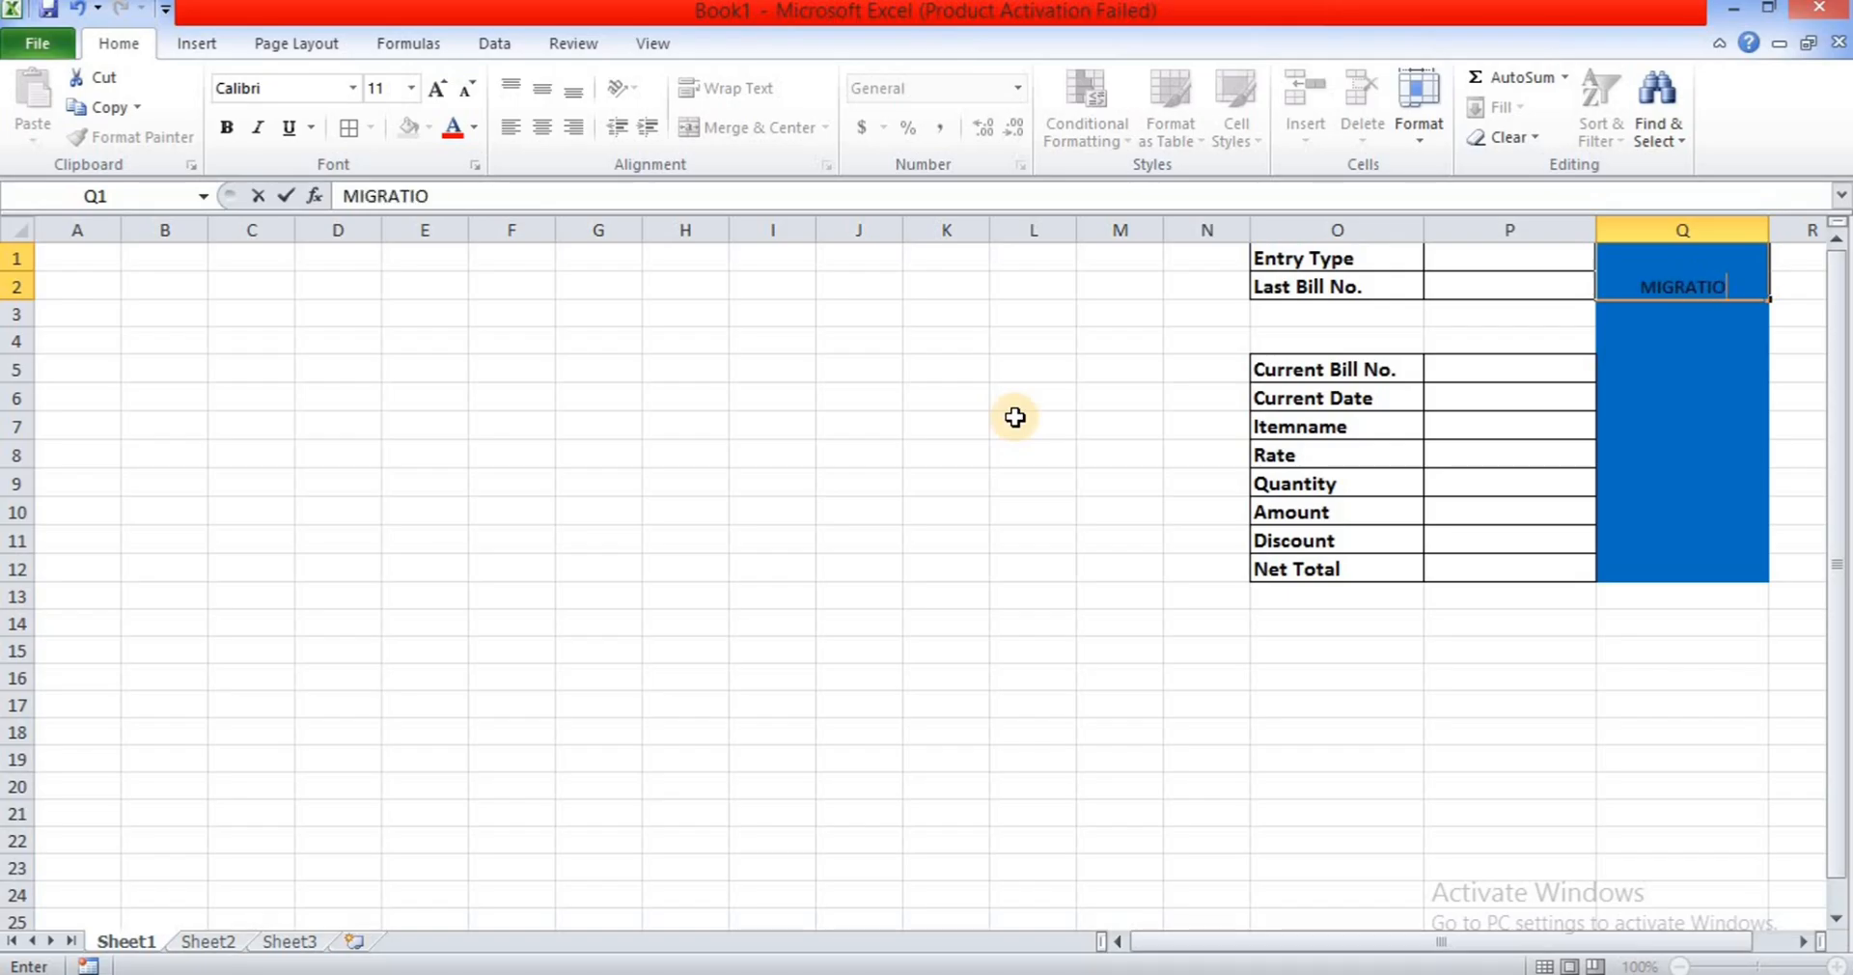
left_click(1715, 341)
- Format the MIGRATION heading as bold white text at size 14, vertically centered in its cell
left_click(1717, 287)
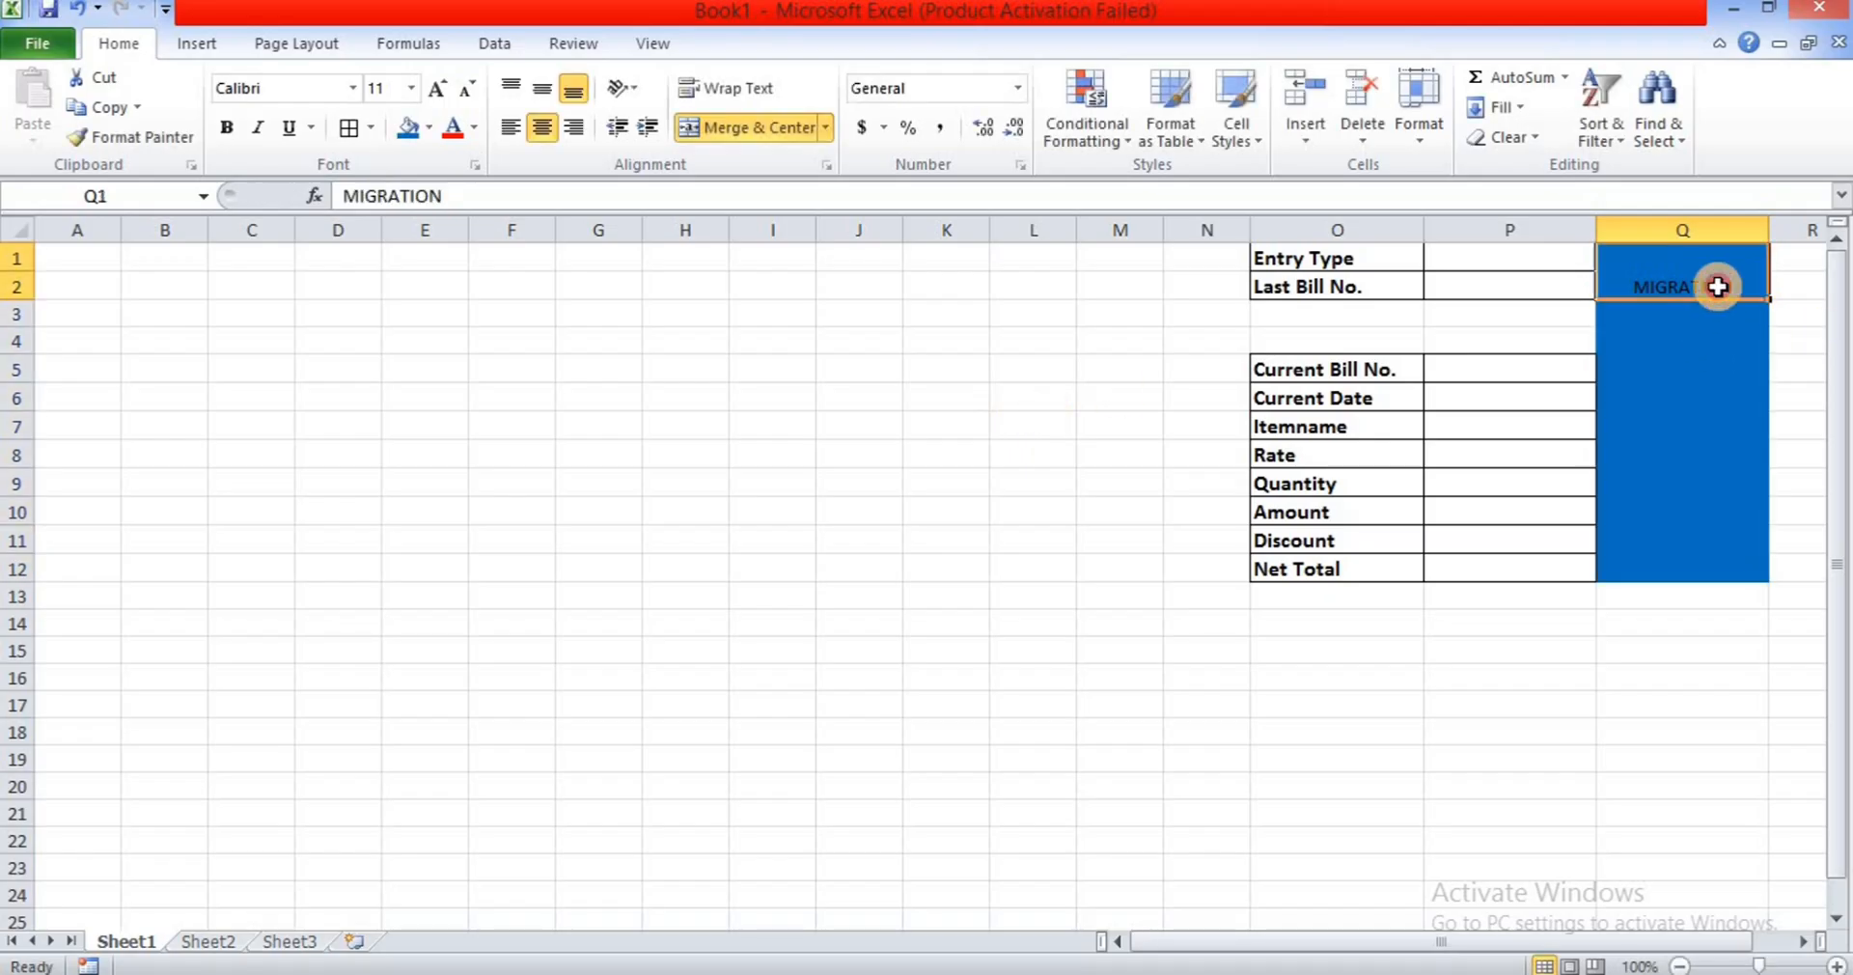
left_click(430, 87)
left_click(430, 87)
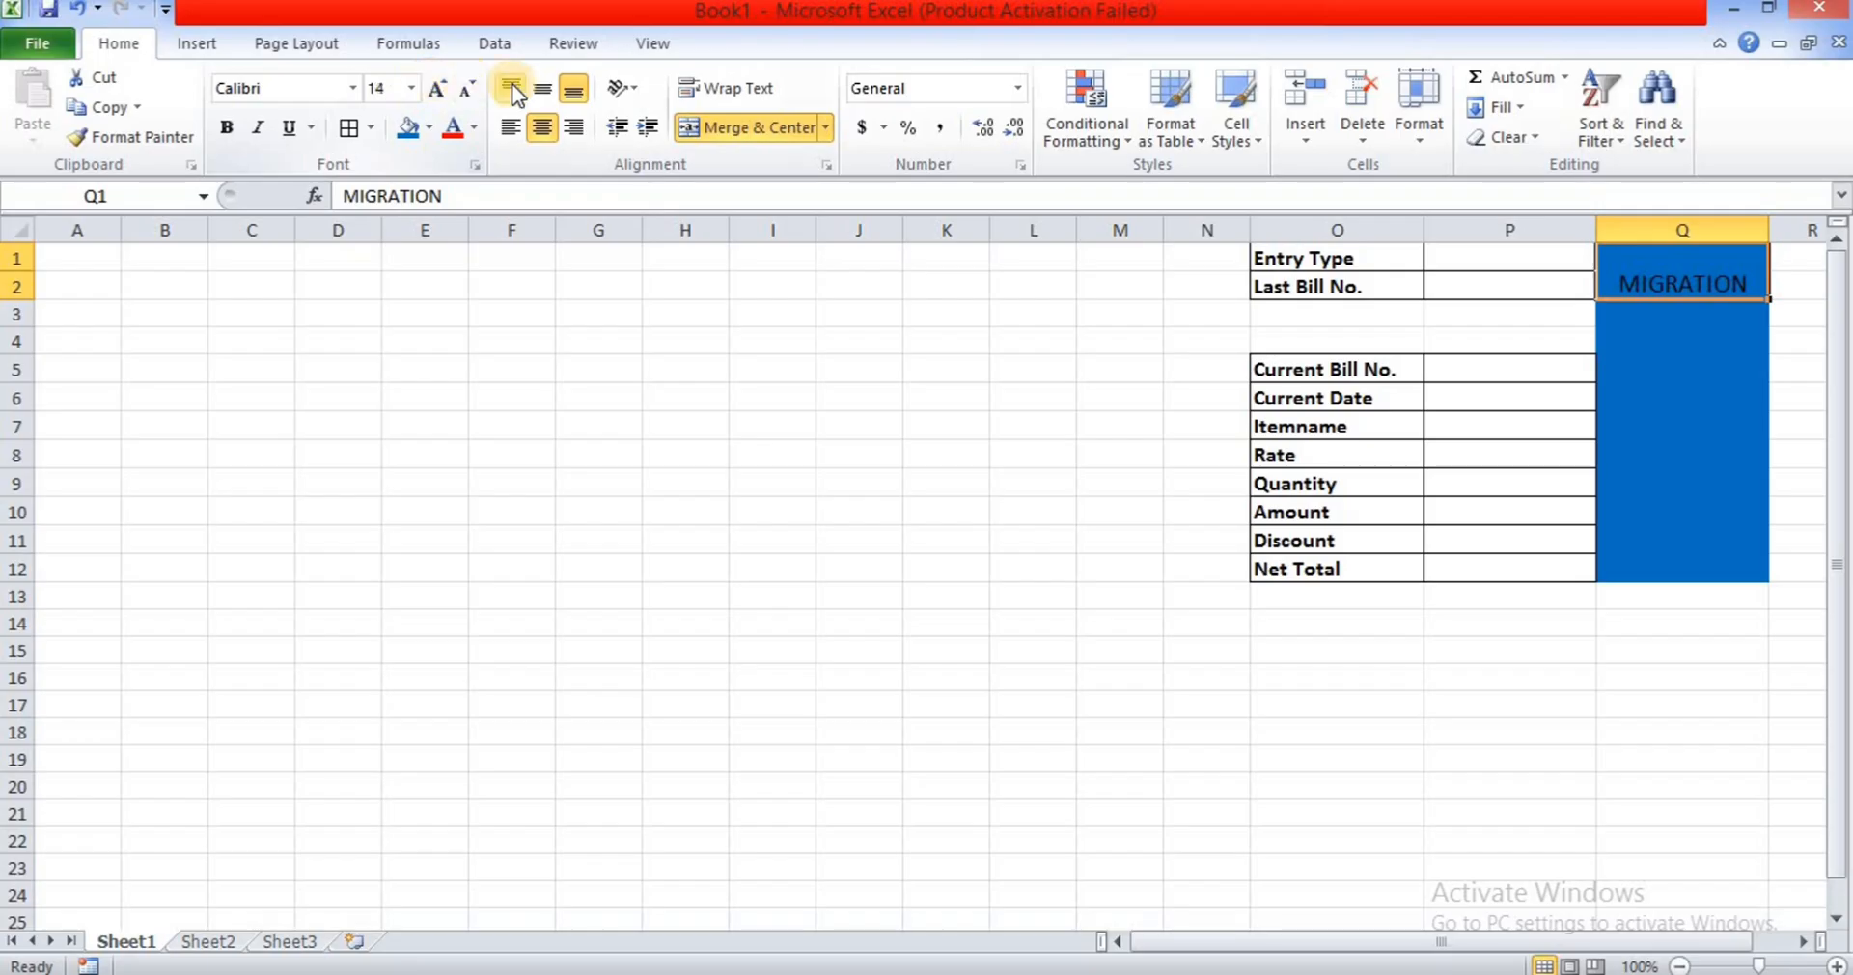
left_click(547, 85)
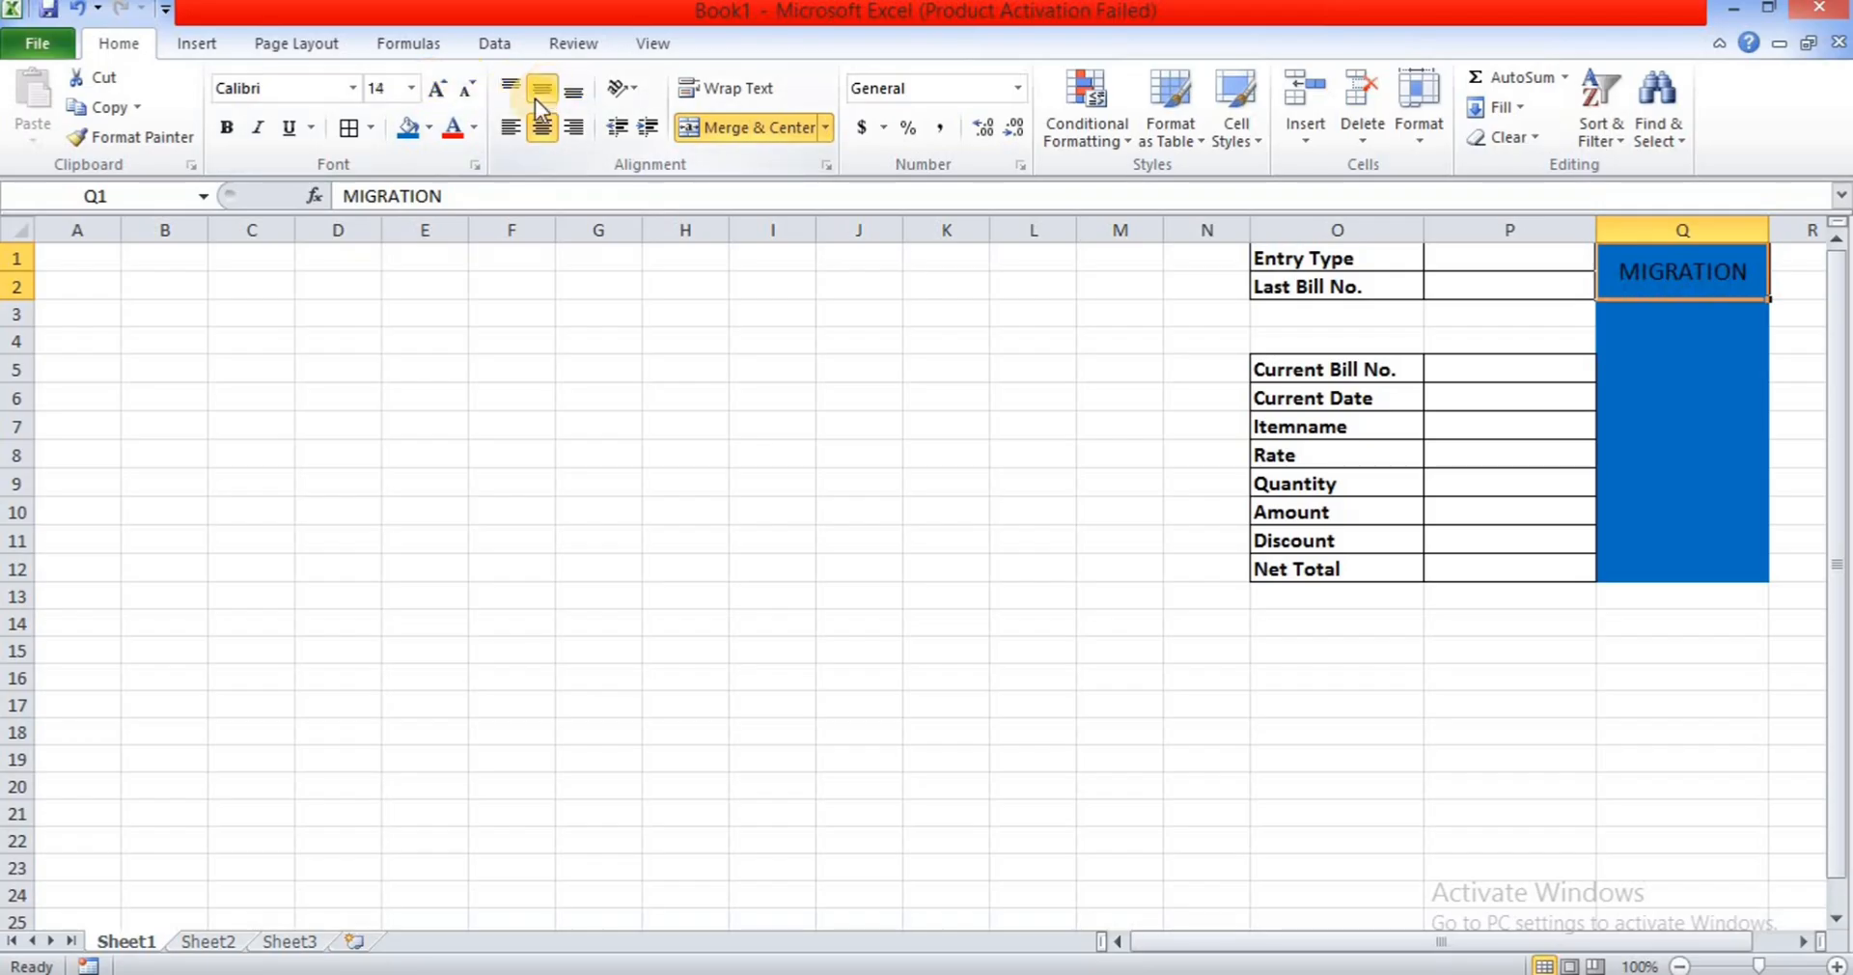
left_click(474, 127)
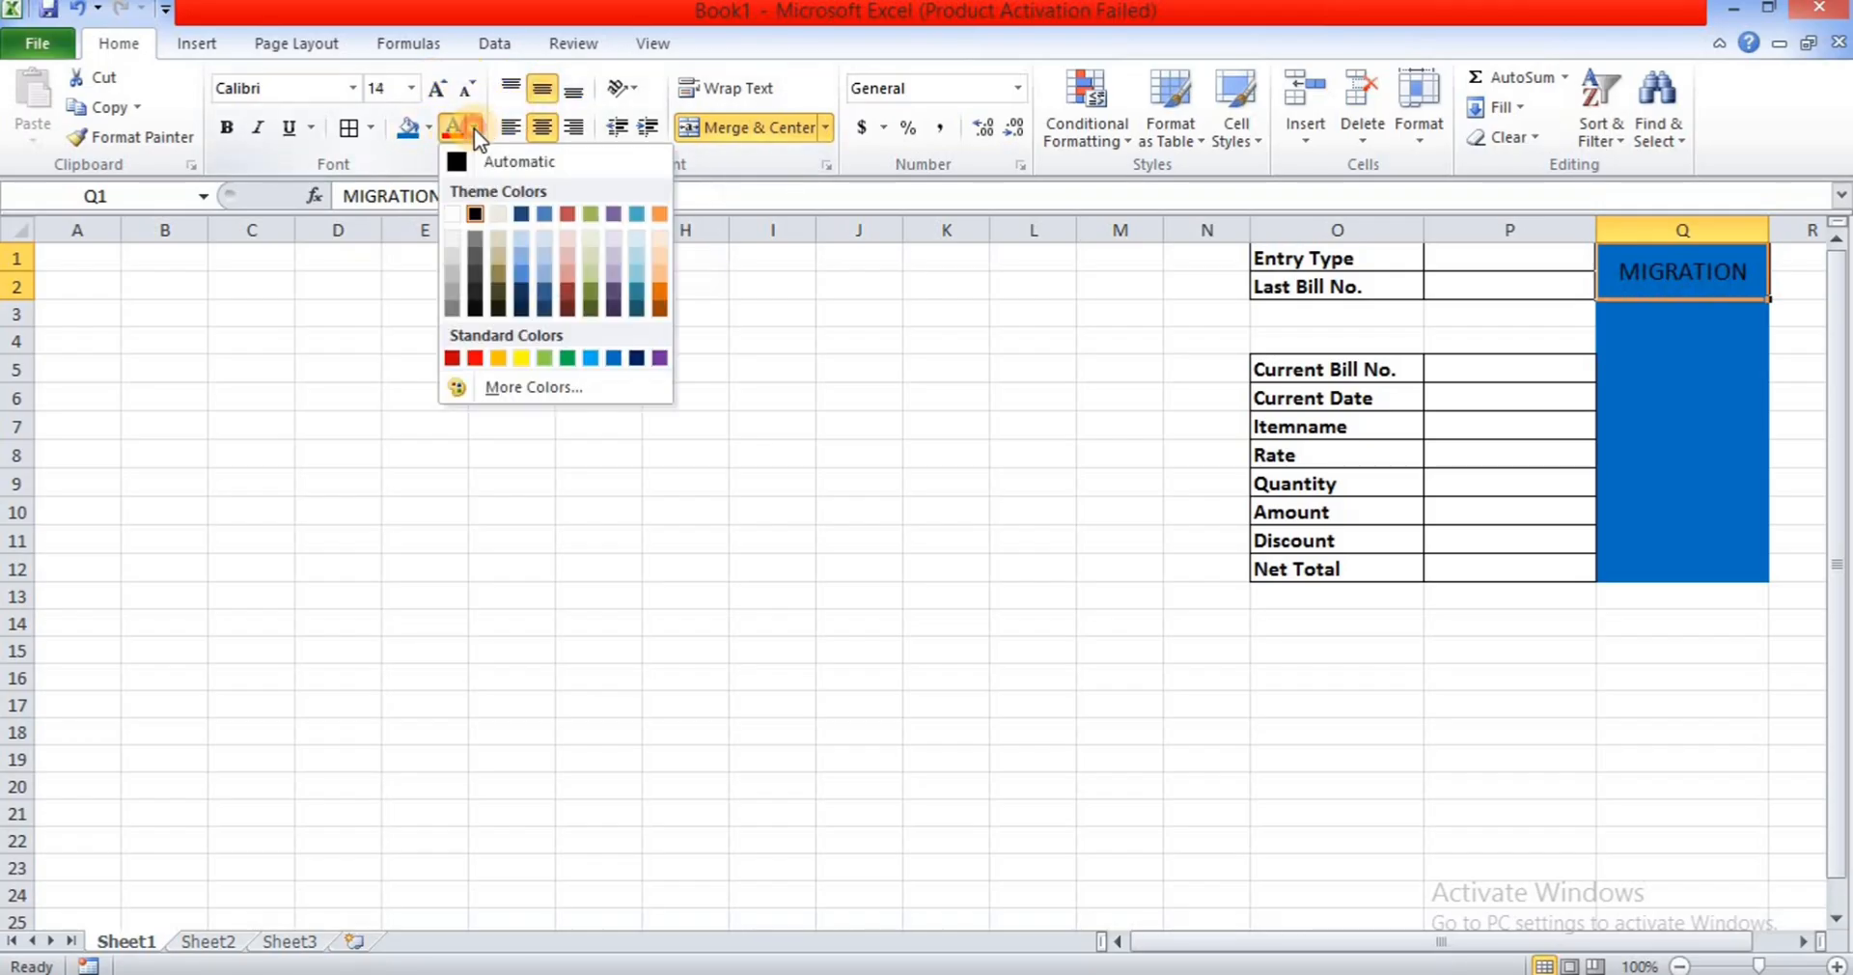
left_click(457, 210)
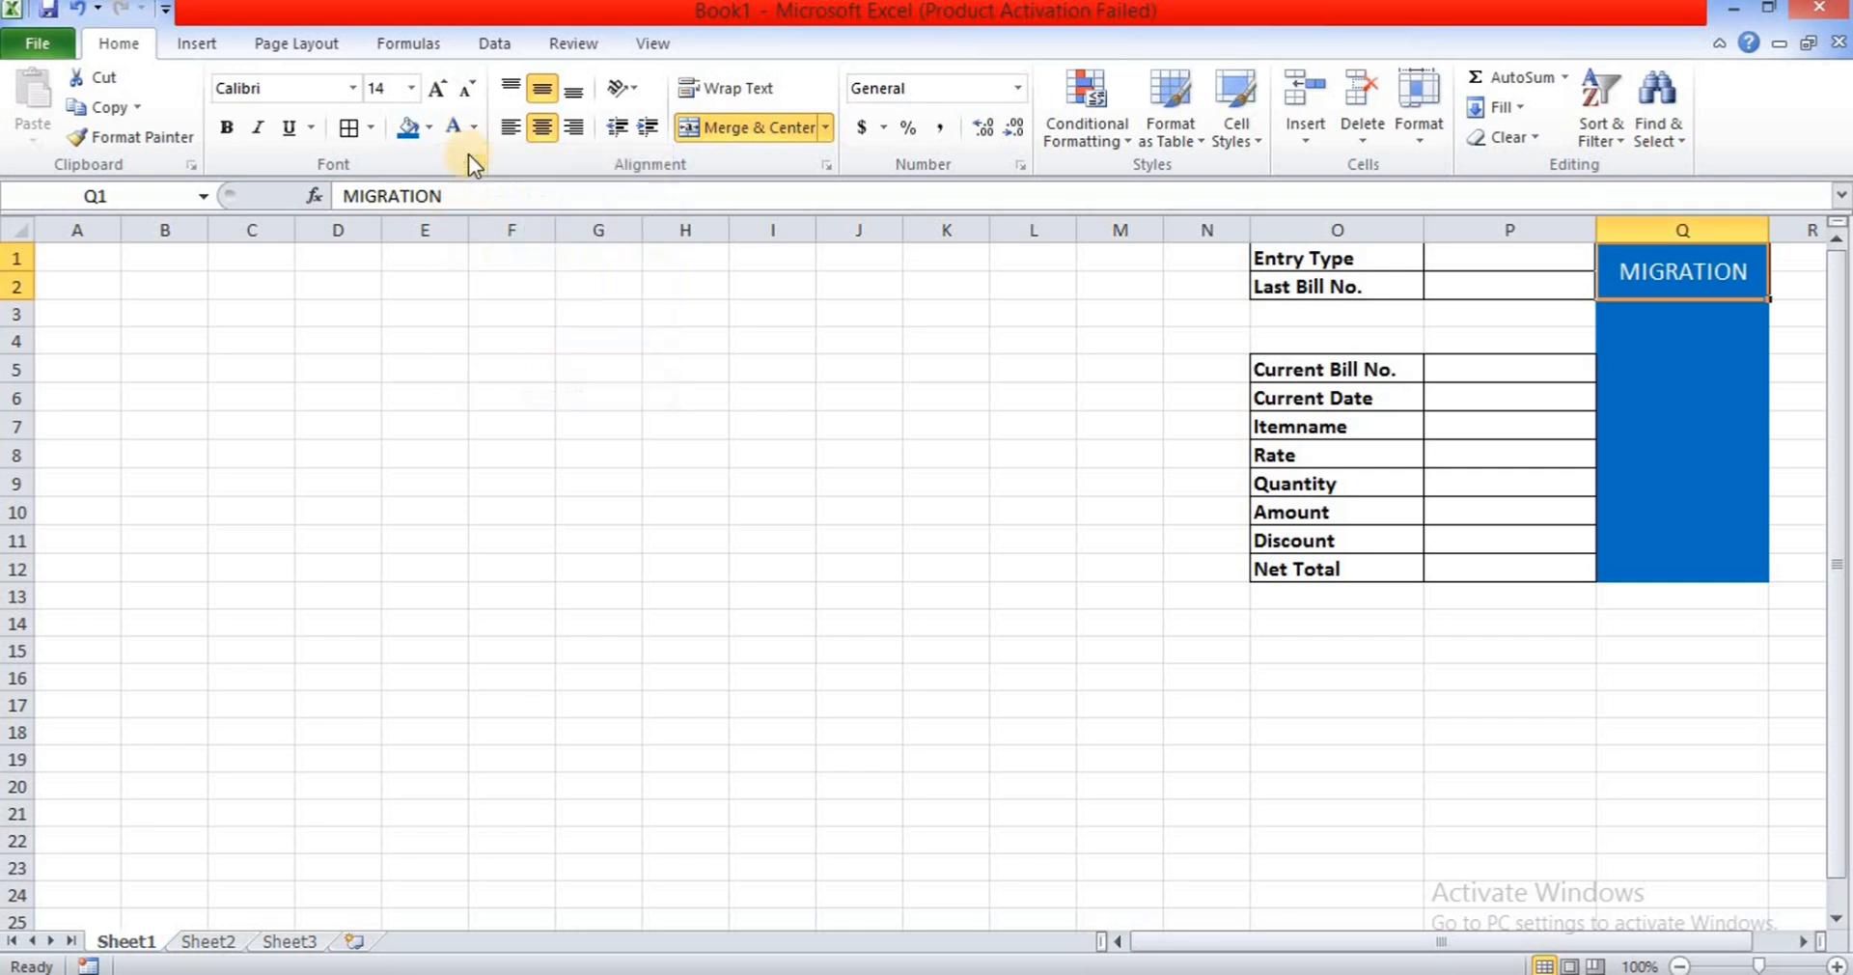
left_click(225, 129)
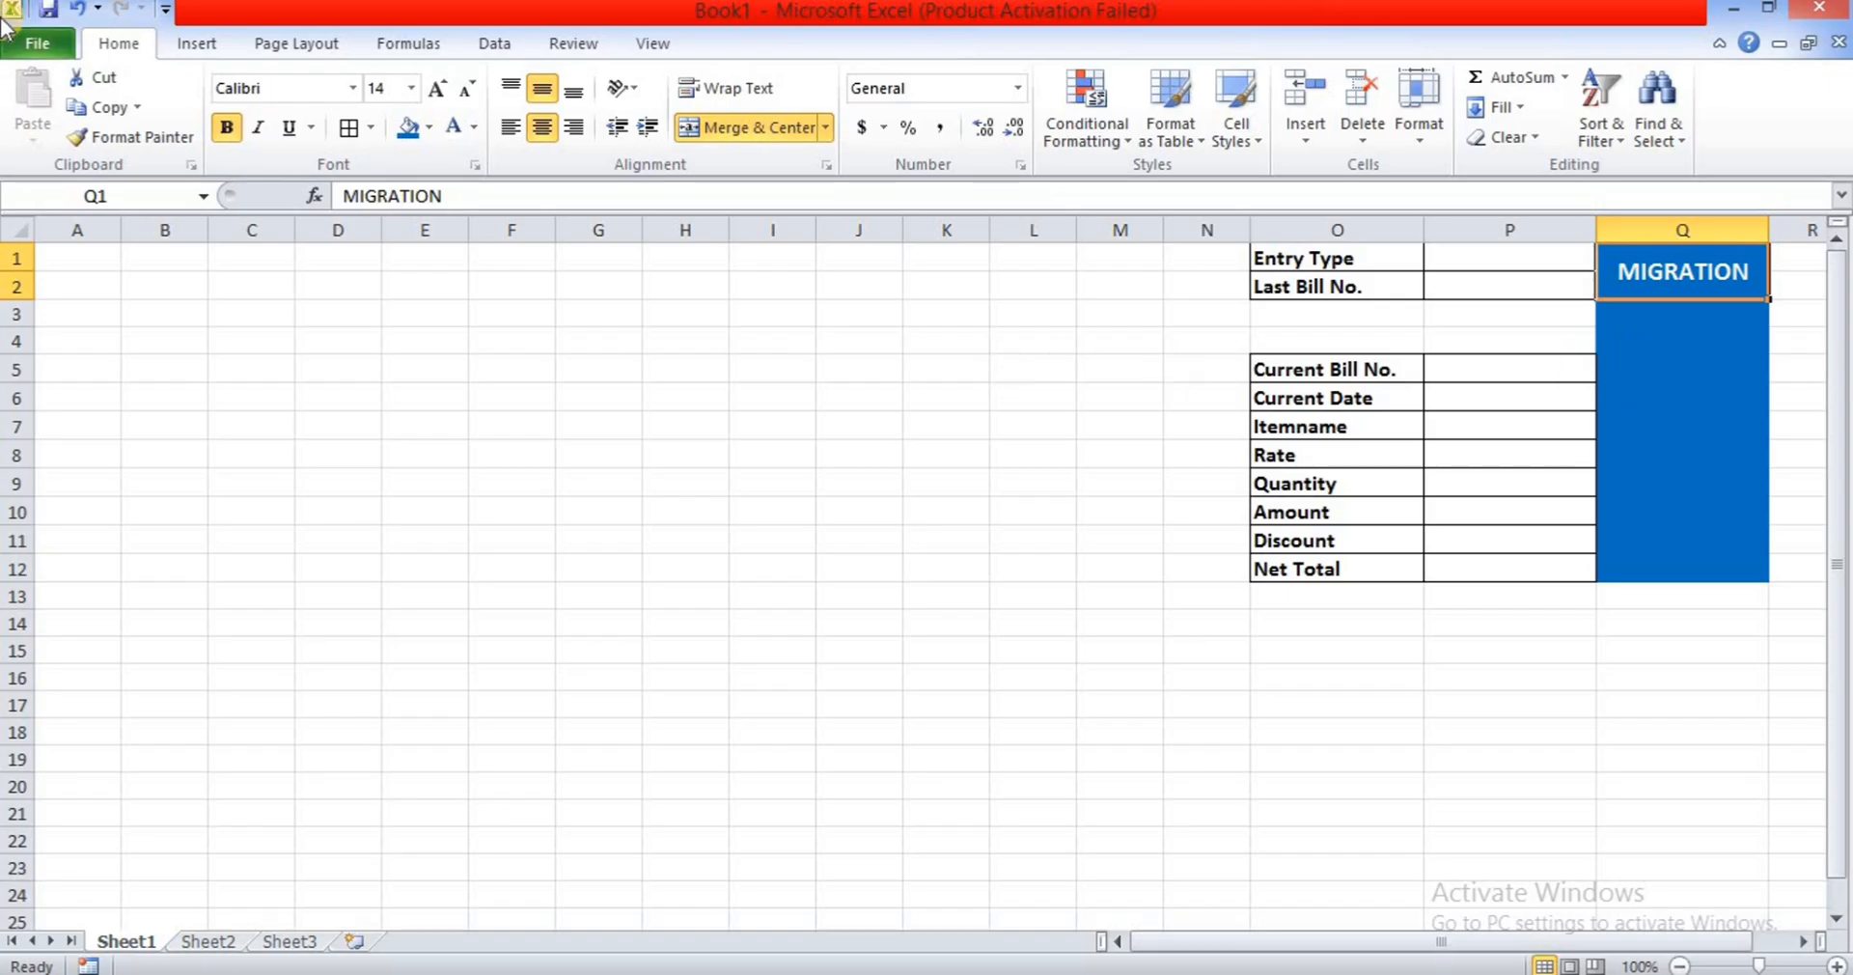
- Draw a rectangle about 0.39" high and 1.25" wide over Q4:Q5 and label it "Purchase Sheet"
left_click(184, 43)
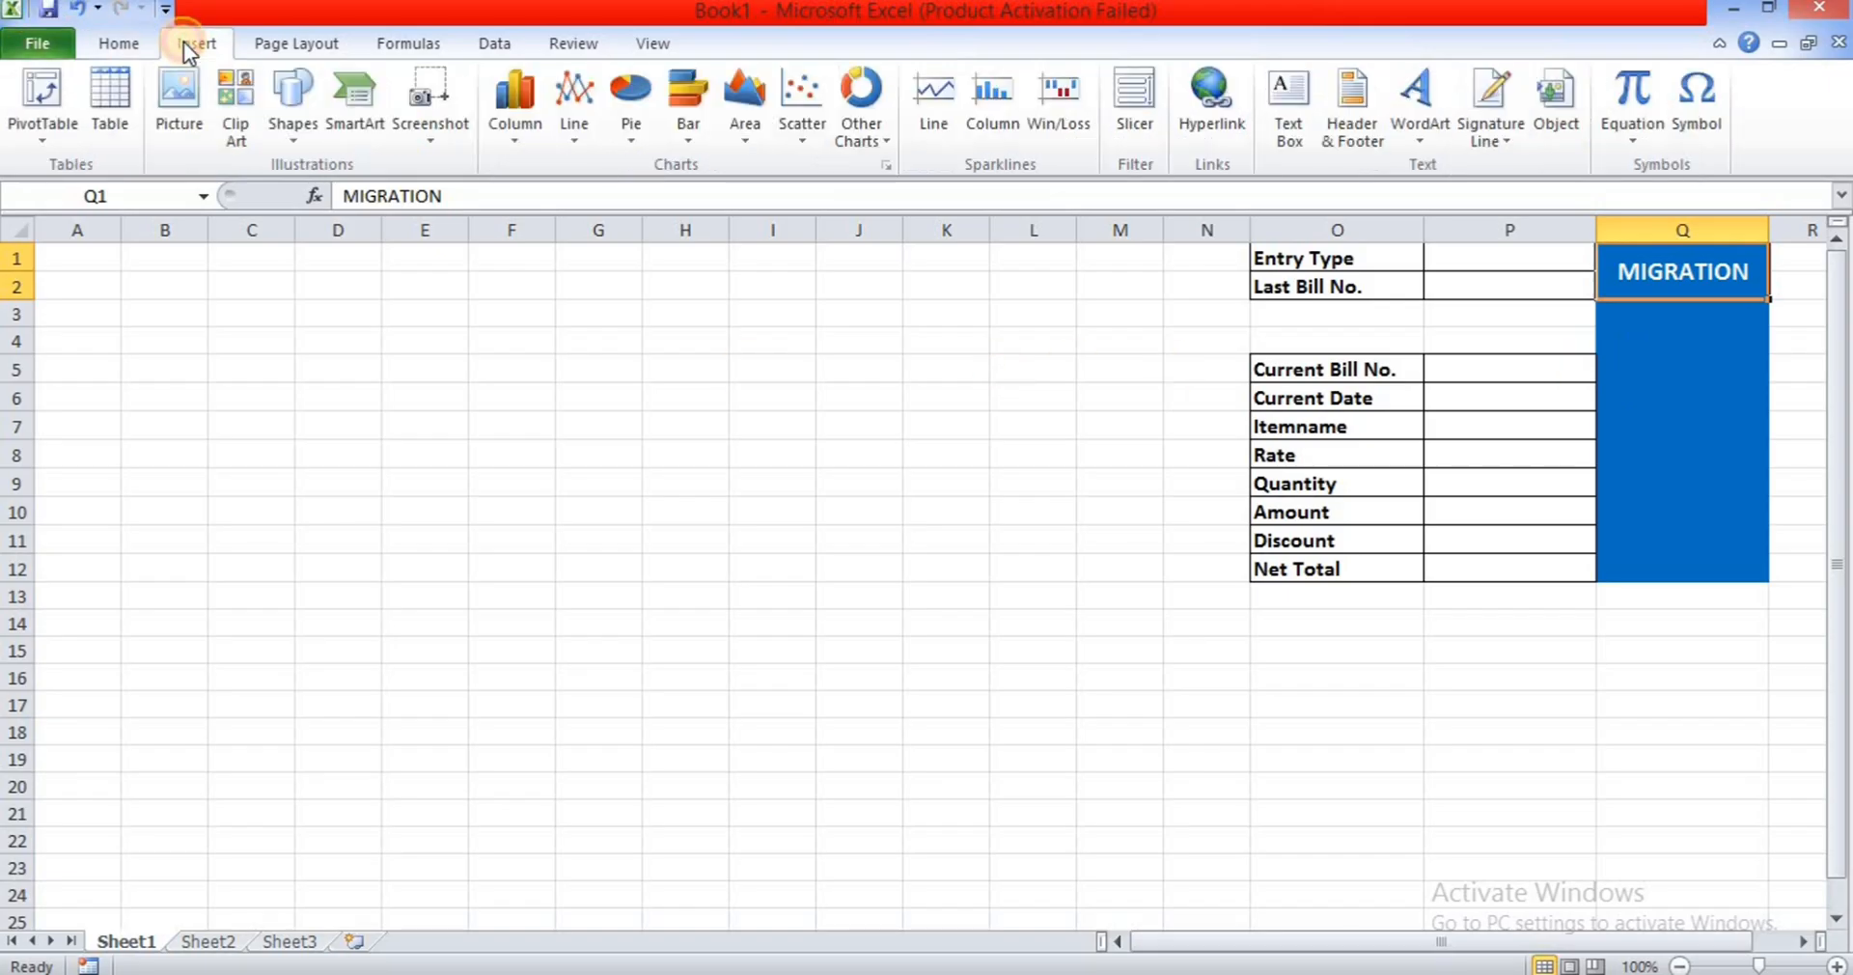
left_click(276, 104)
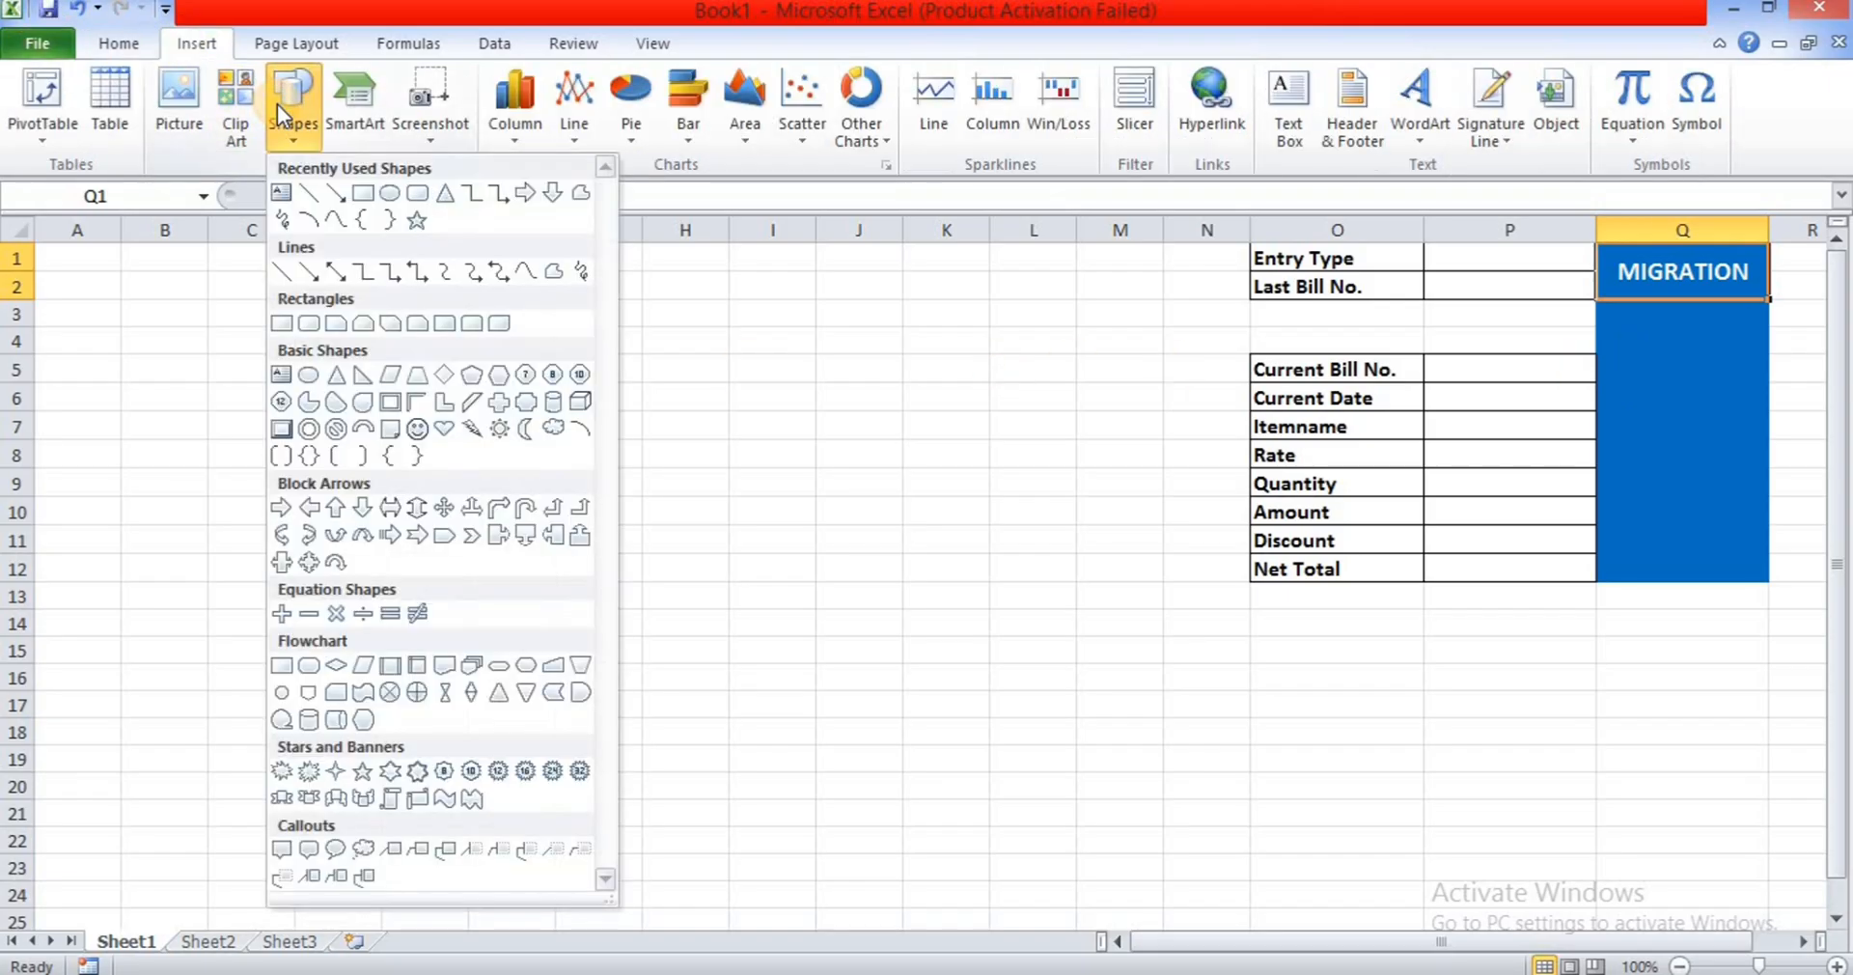
left_click(365, 195)
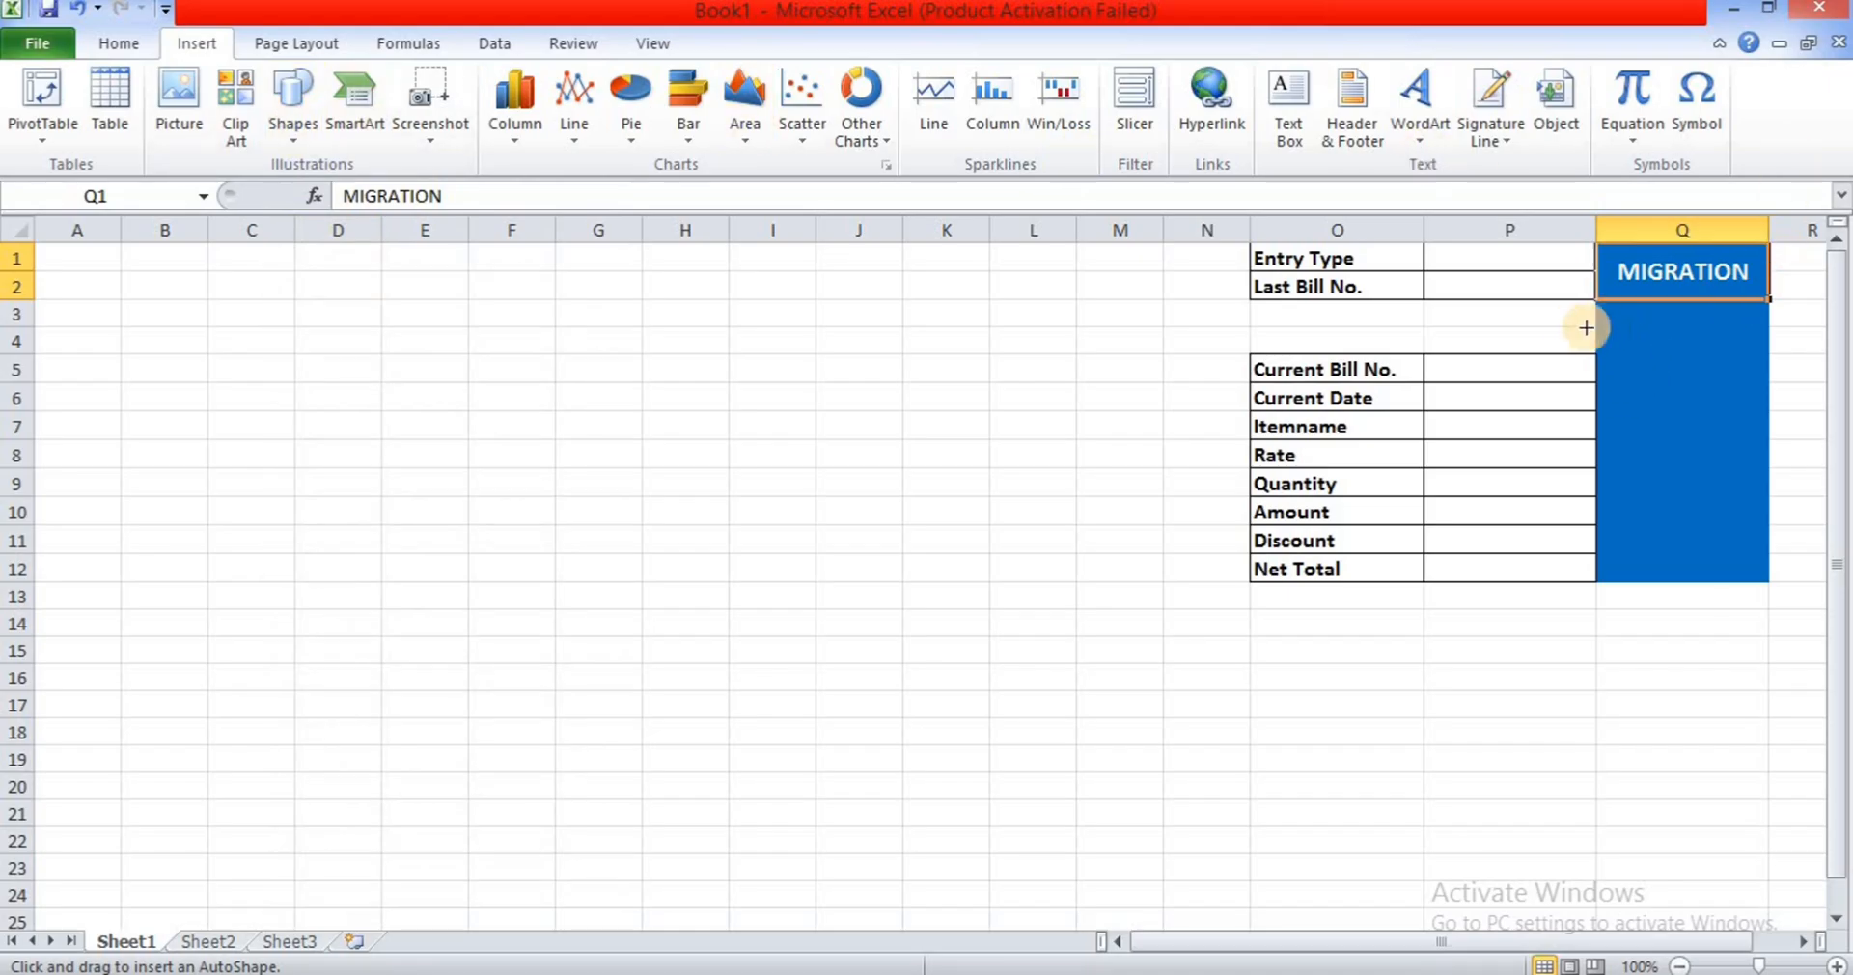
left_click_drag(1604, 329, 1764, 377)
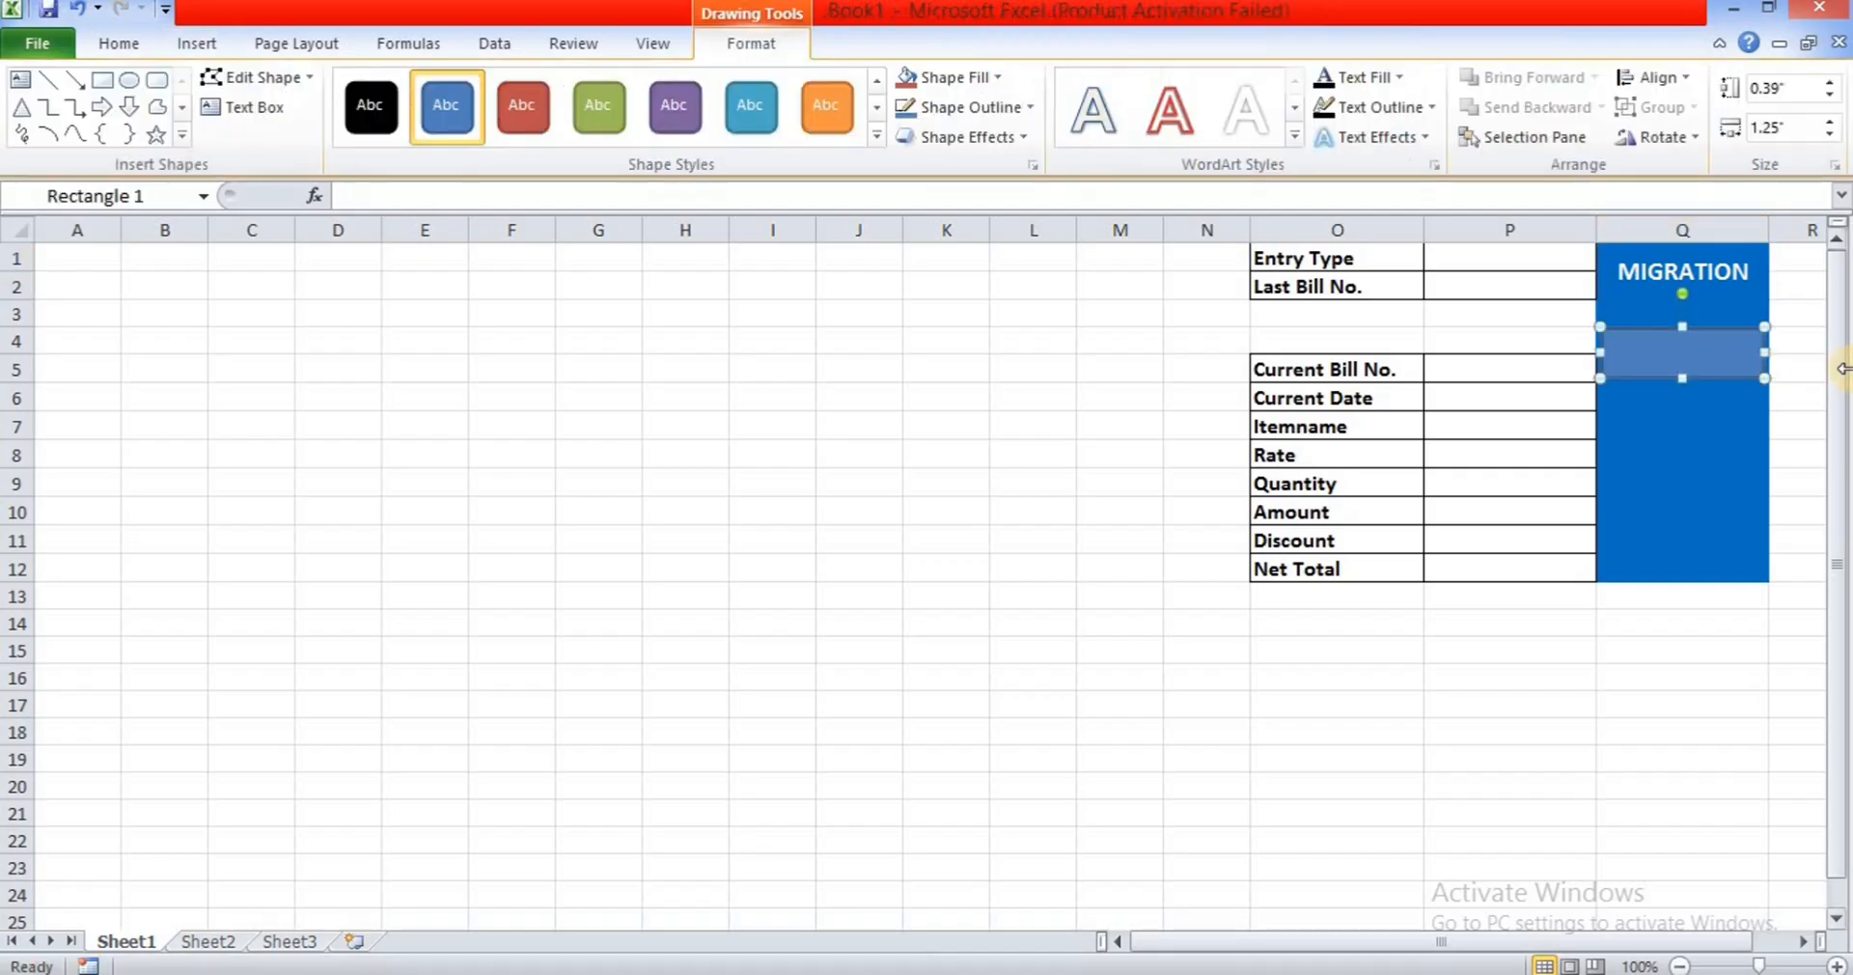
right_click(1710, 361)
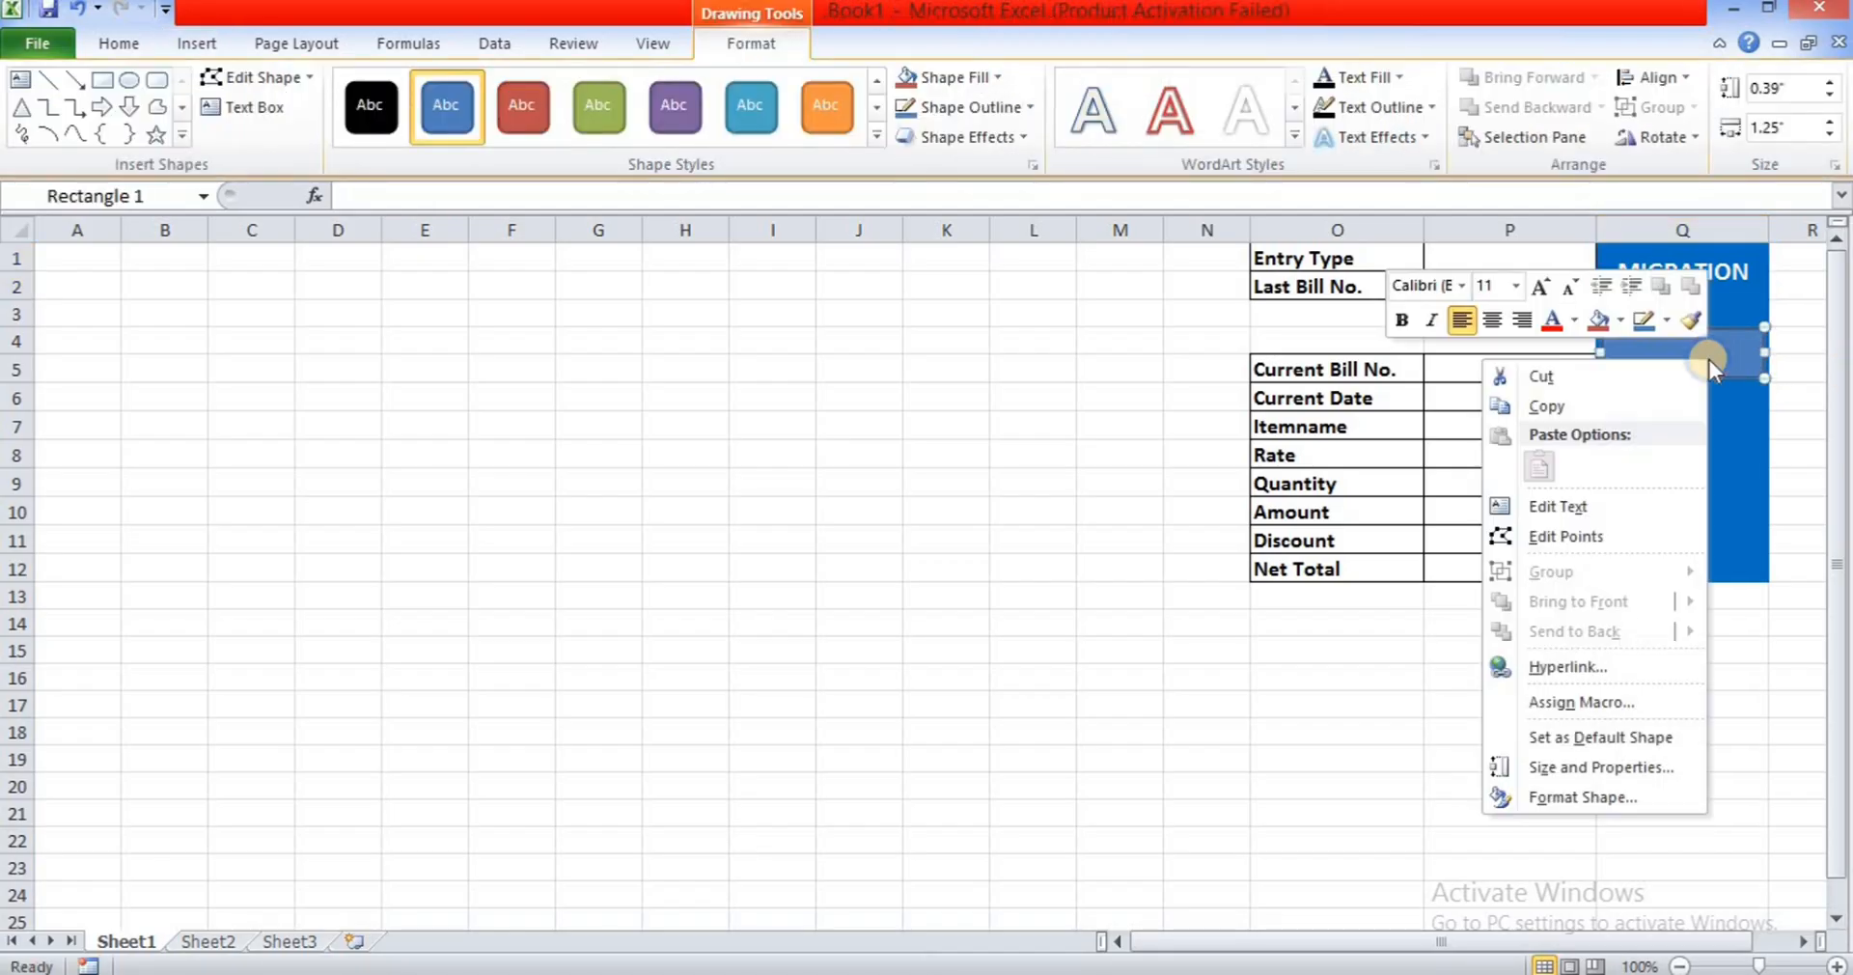
left_click(1607, 513)
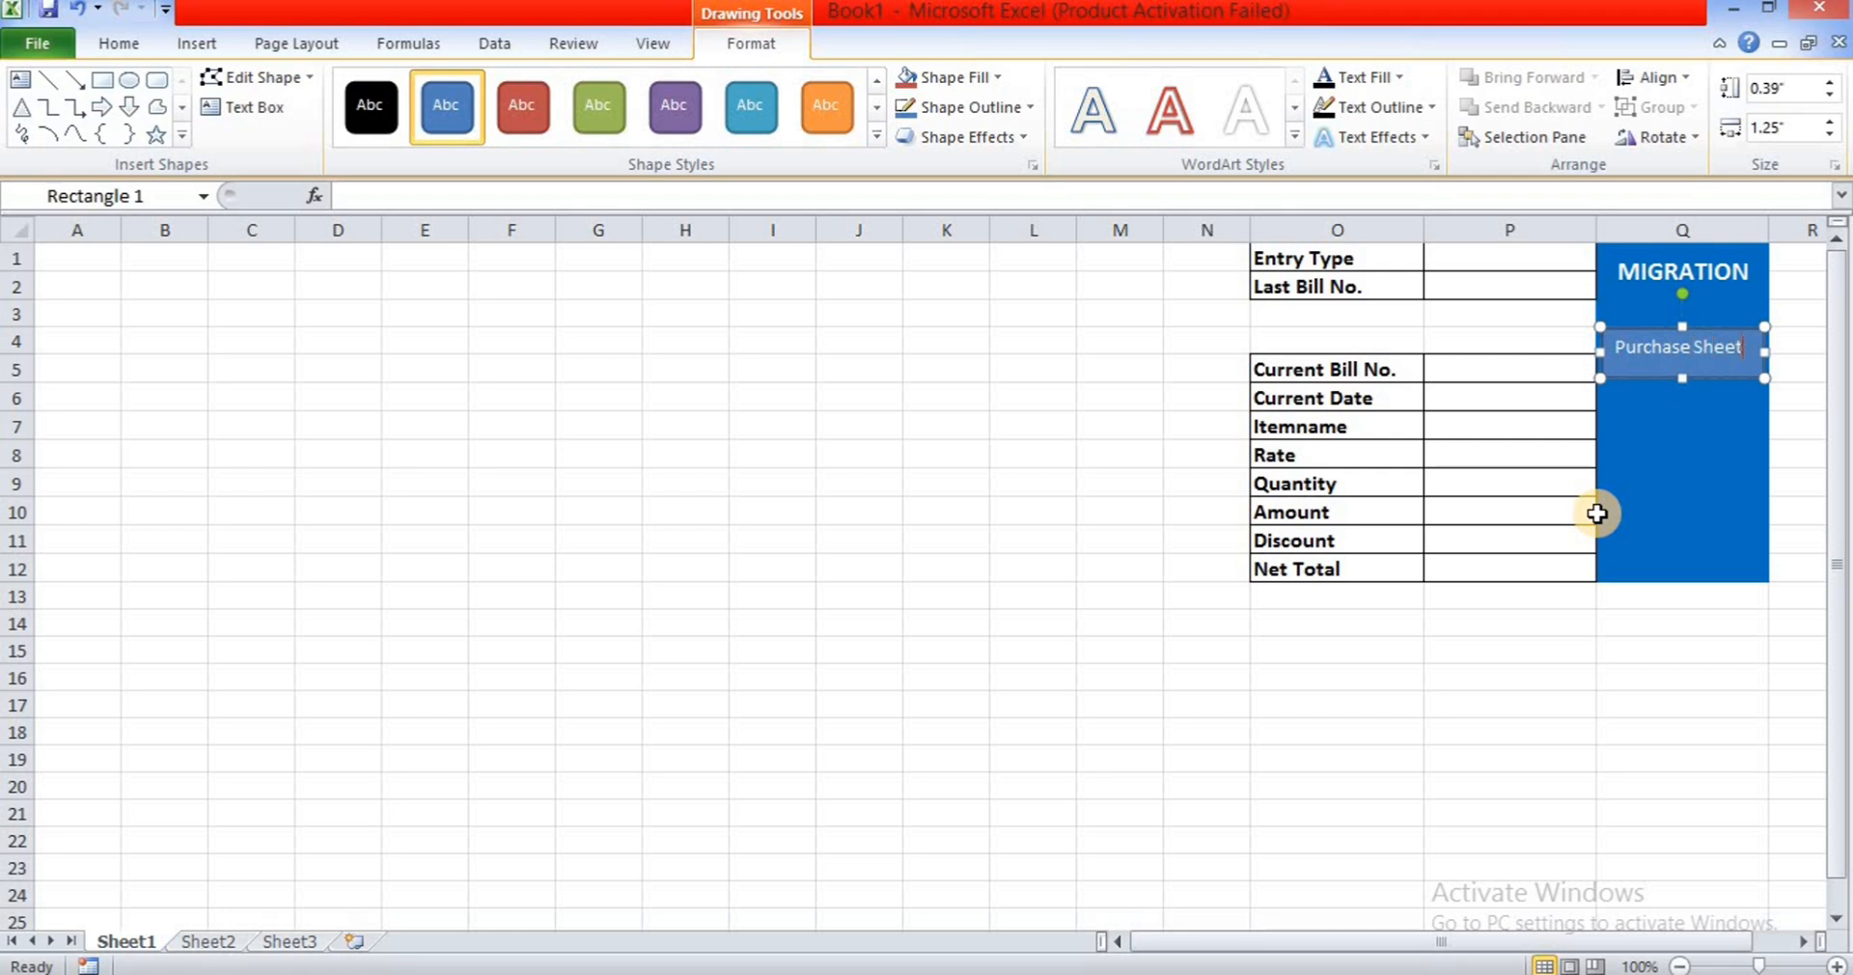
- Make the rectangle's "Purchase Sheet" text white and bold, and center it both vertically and horizontally
key("ctrl+shift+Left")
key("ctrl+shift+Left")
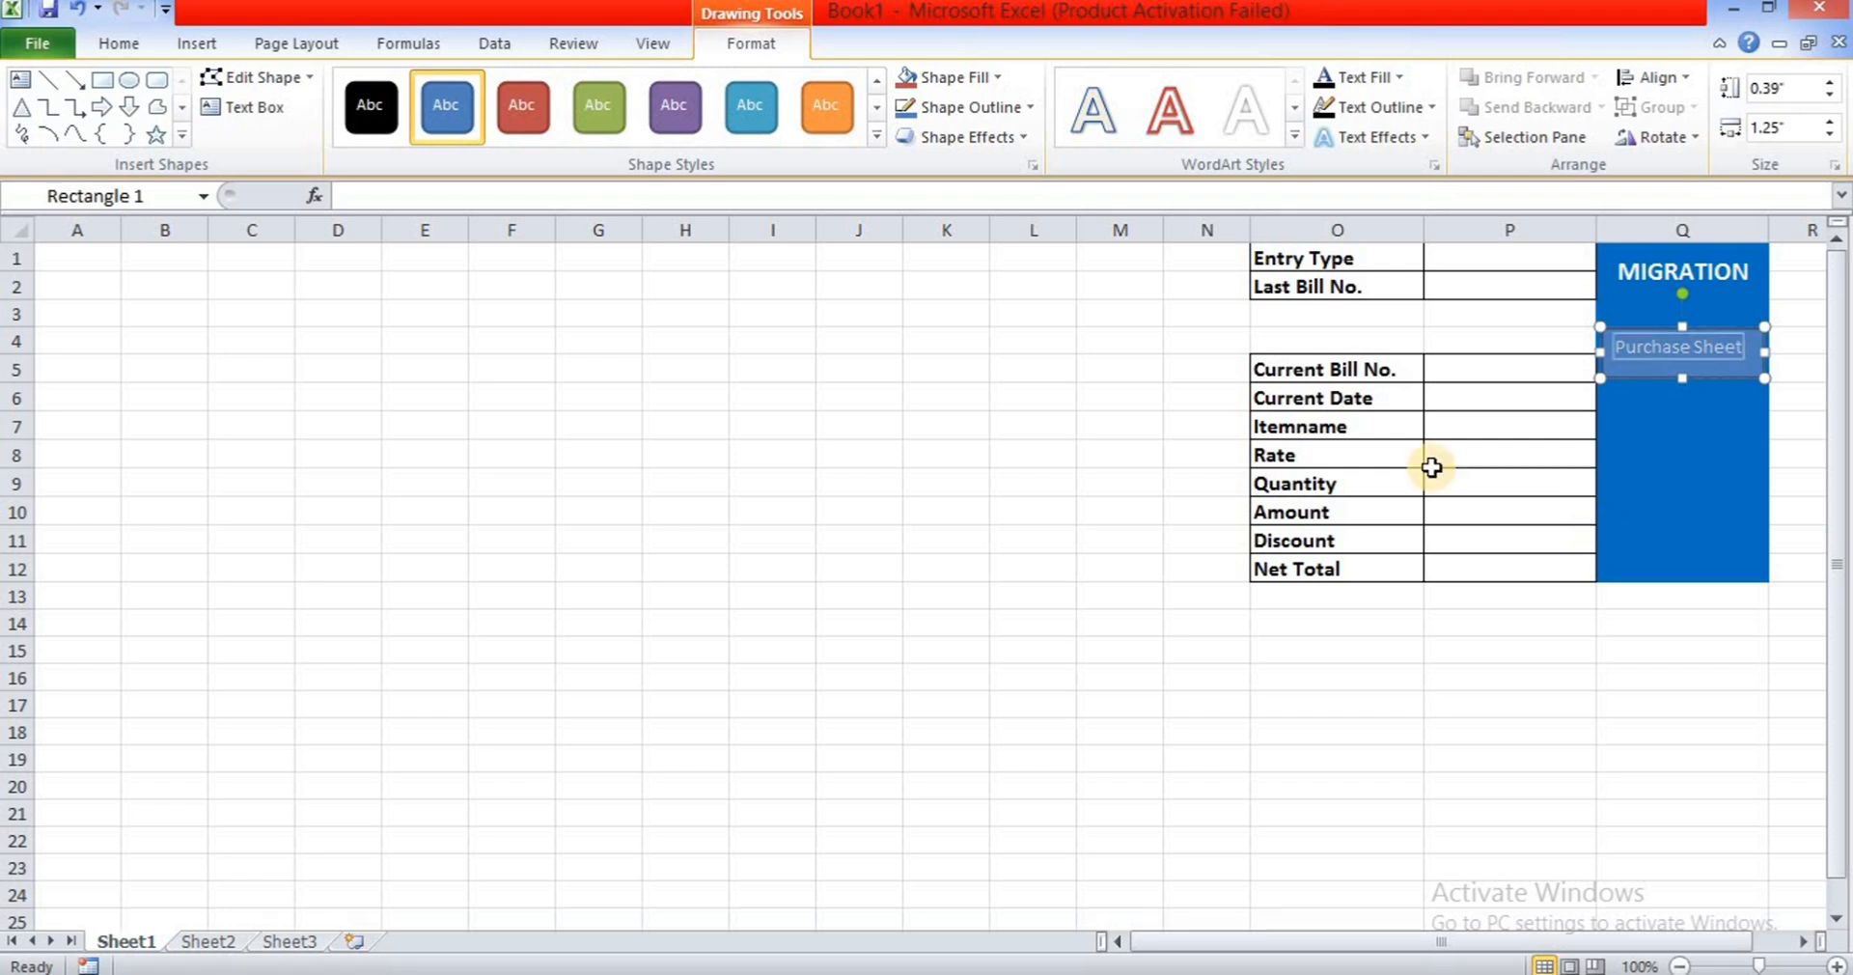
left_click(116, 43)
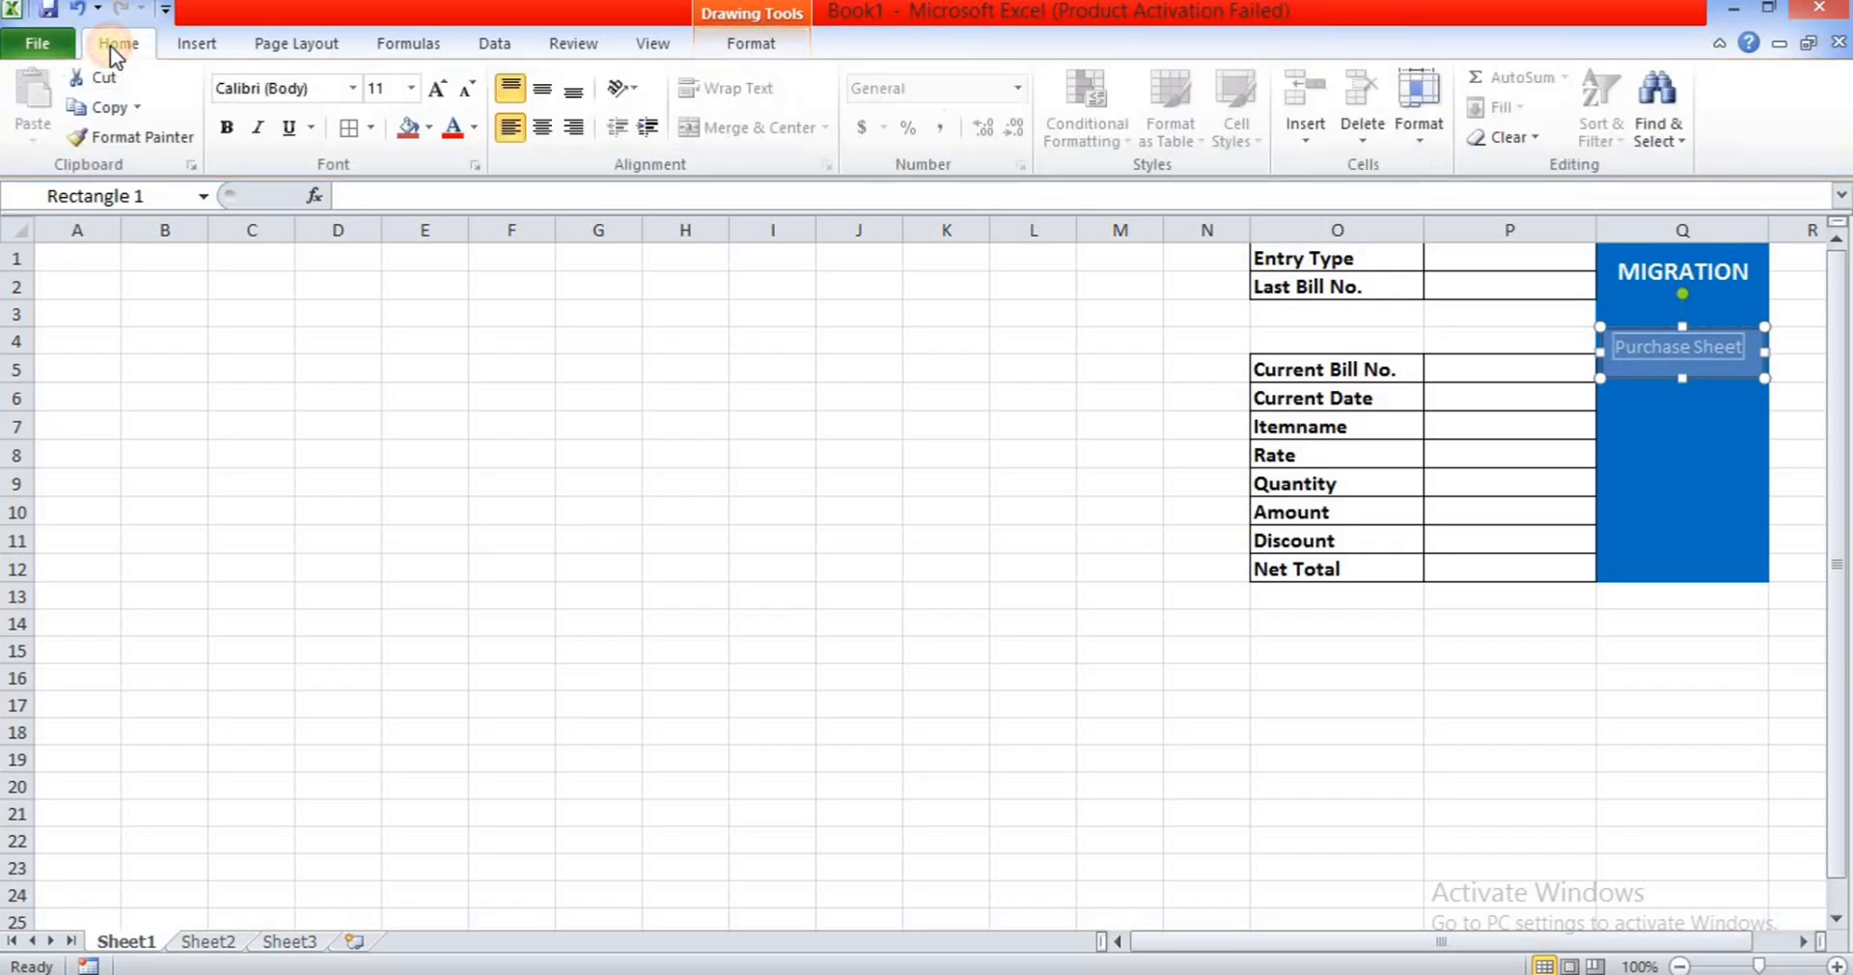
left_click(473, 129)
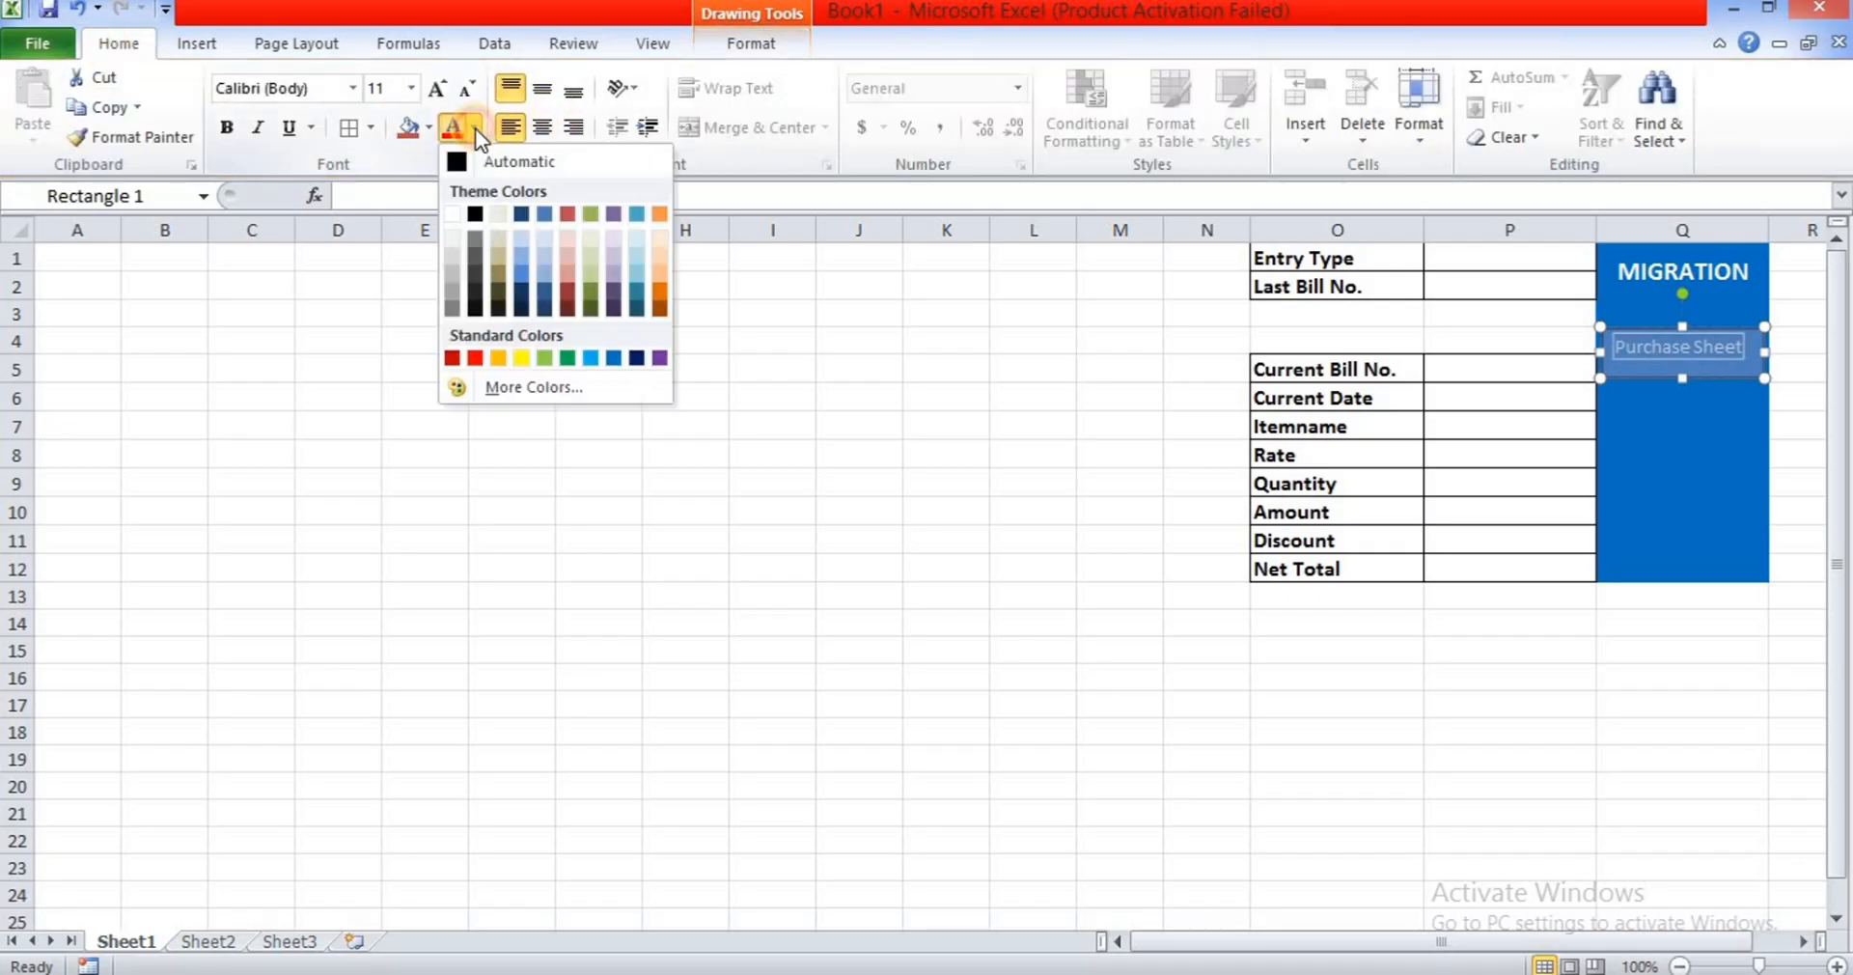
left_click(444, 214)
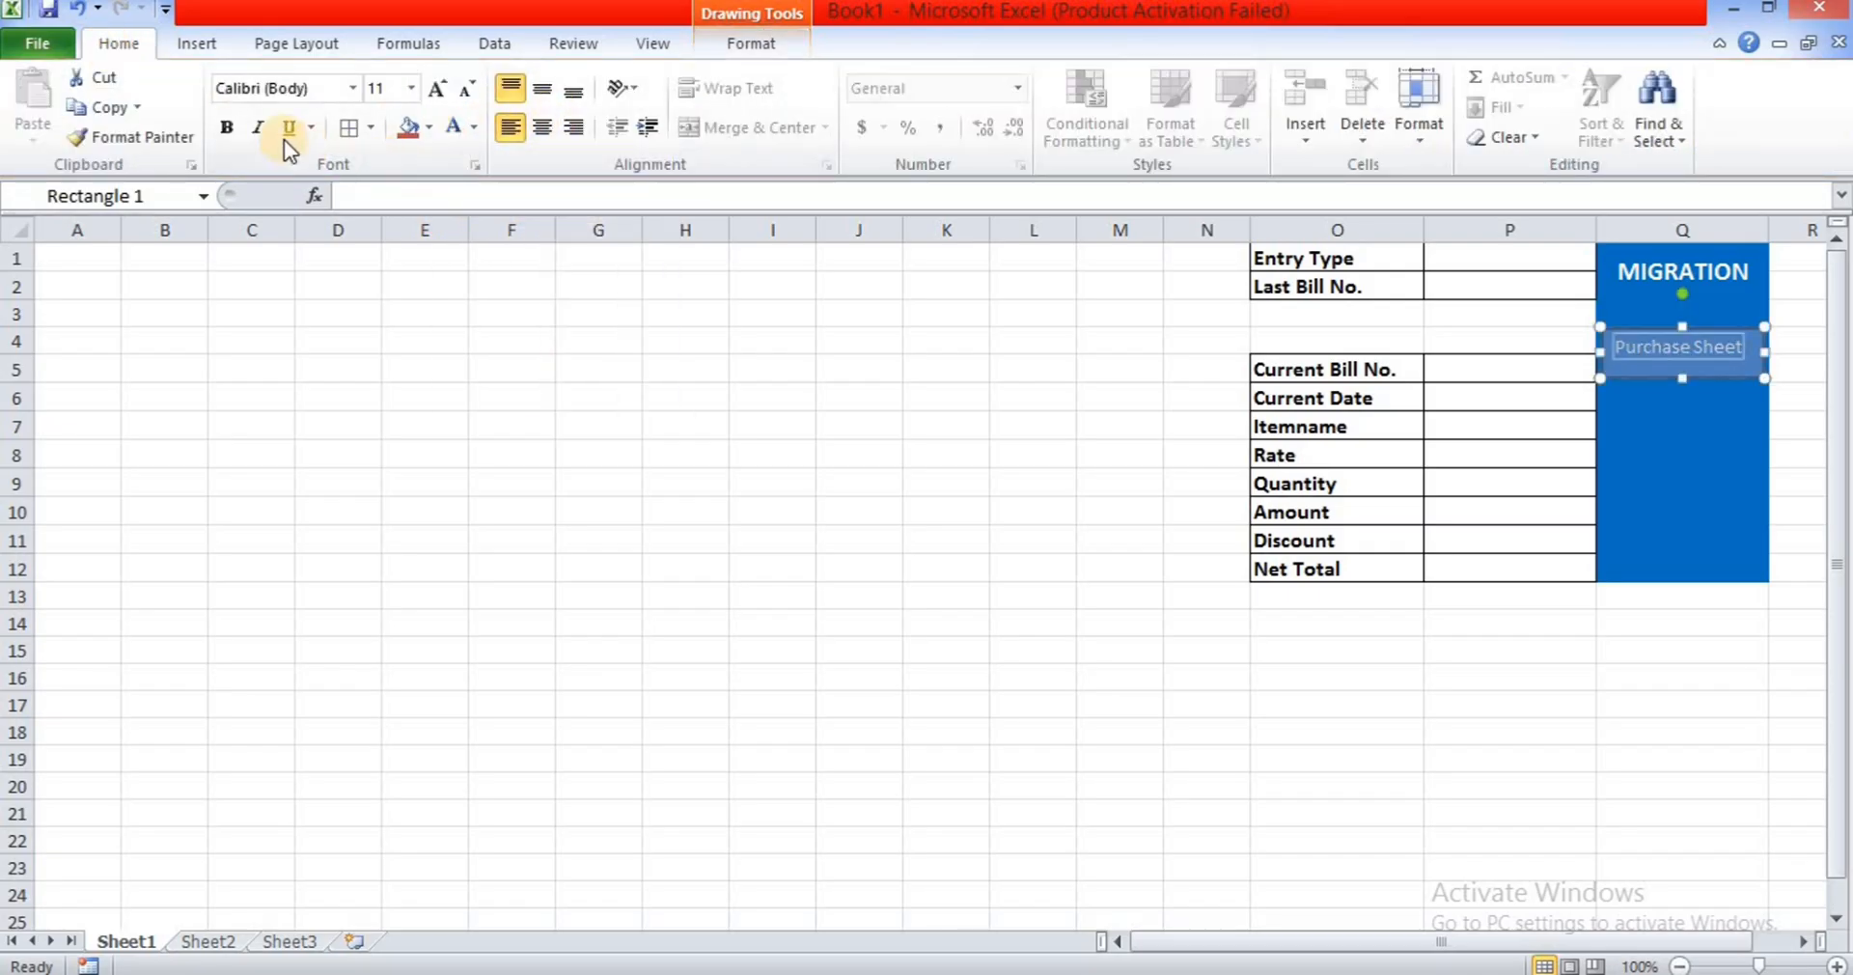
left_click(235, 126)
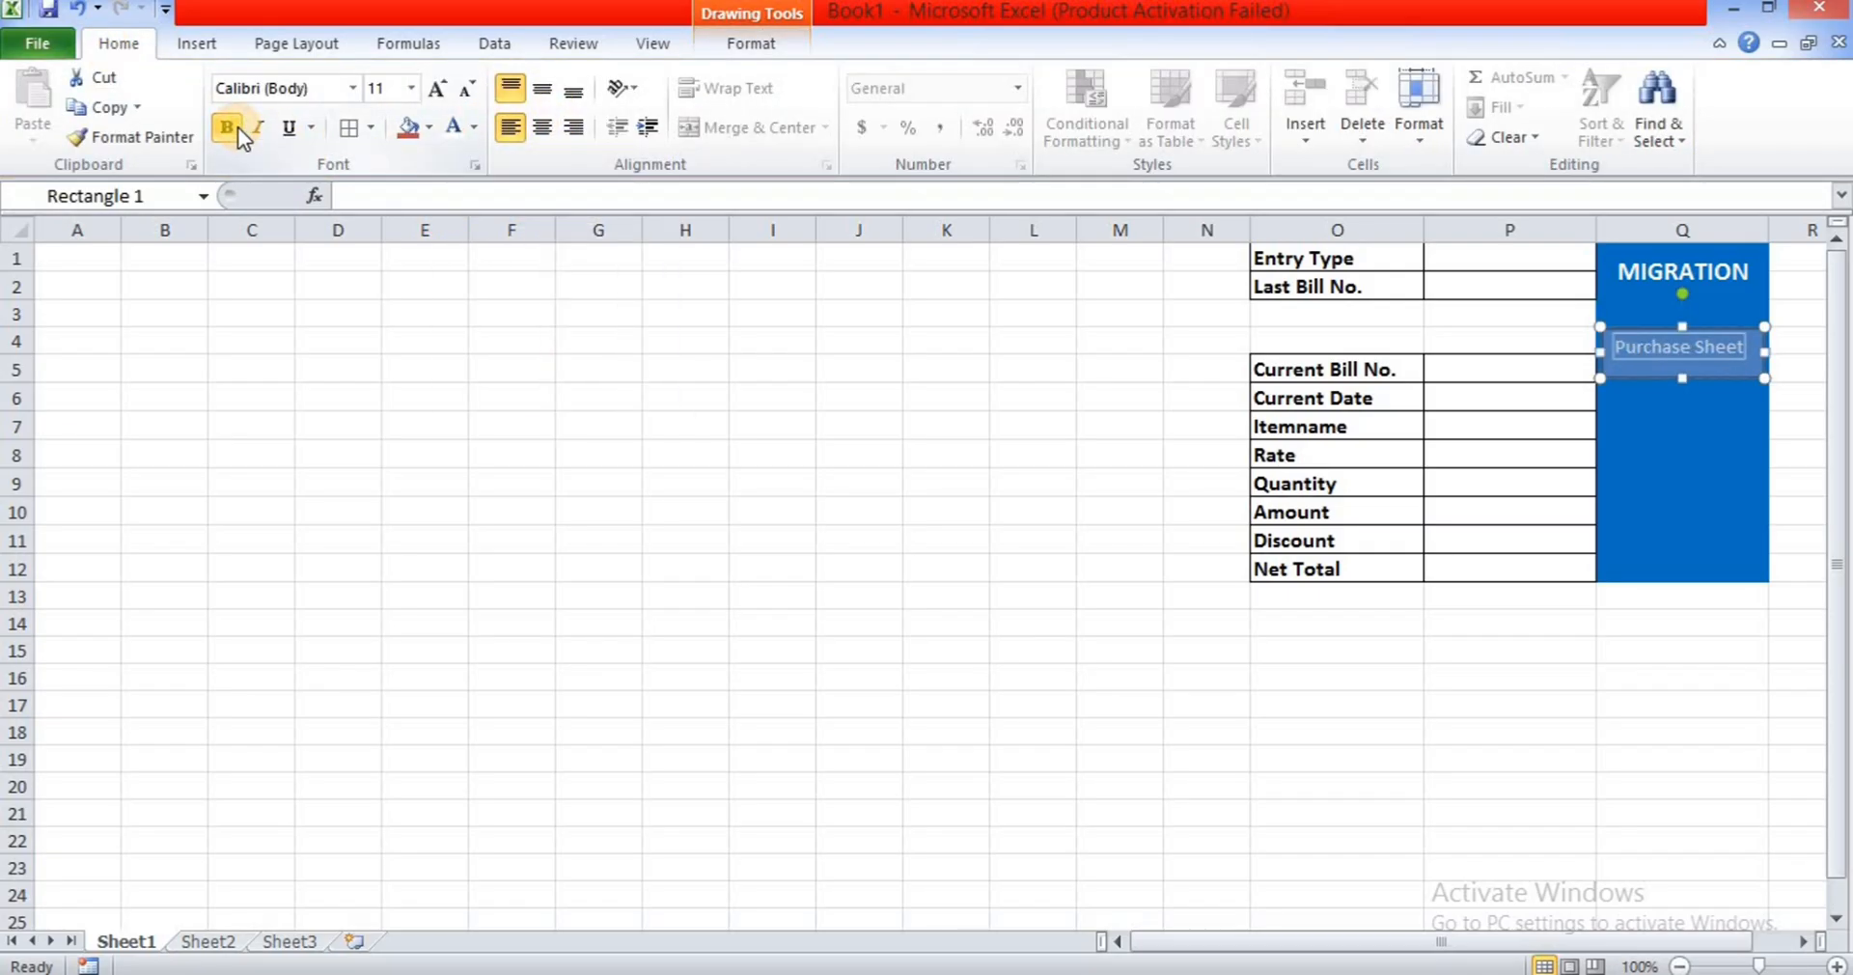
left_click(531, 93)
left_click(544, 126)
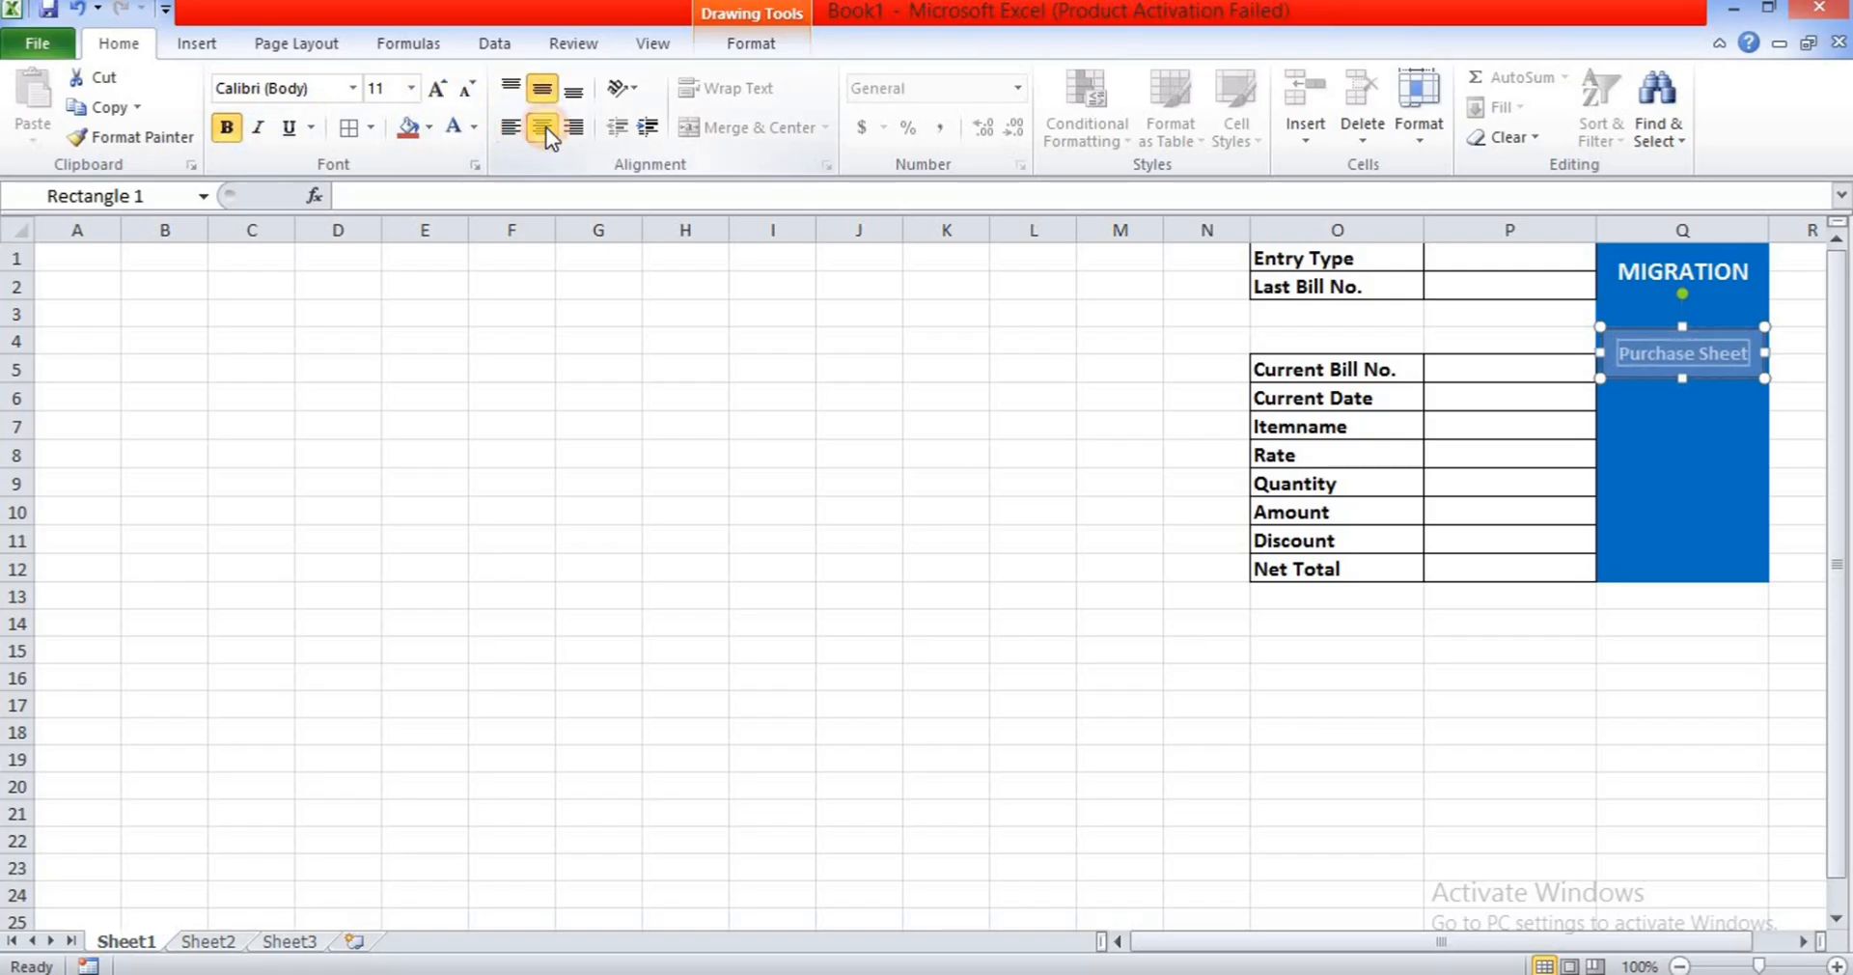
- Apply a beveled preset shape effect to the Purchase Sheet rectangle
left_click(753, 39)
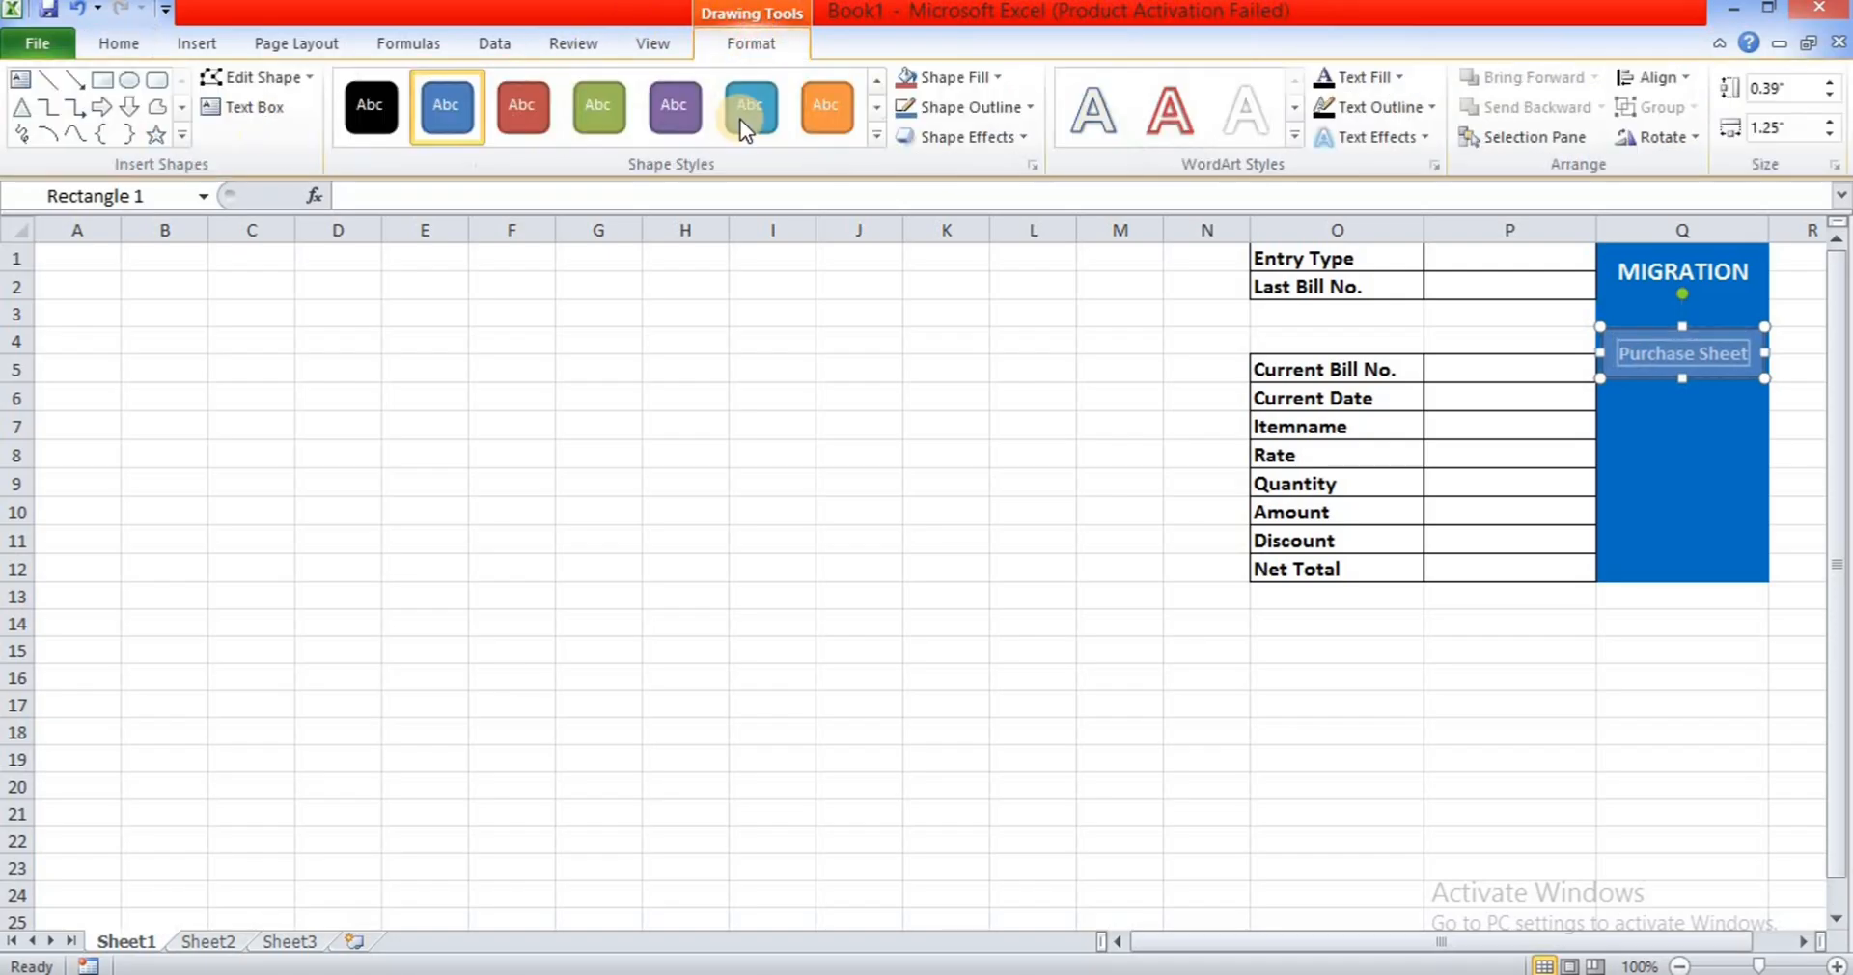
left_click(1004, 139)
mouse_move(1023, 193)
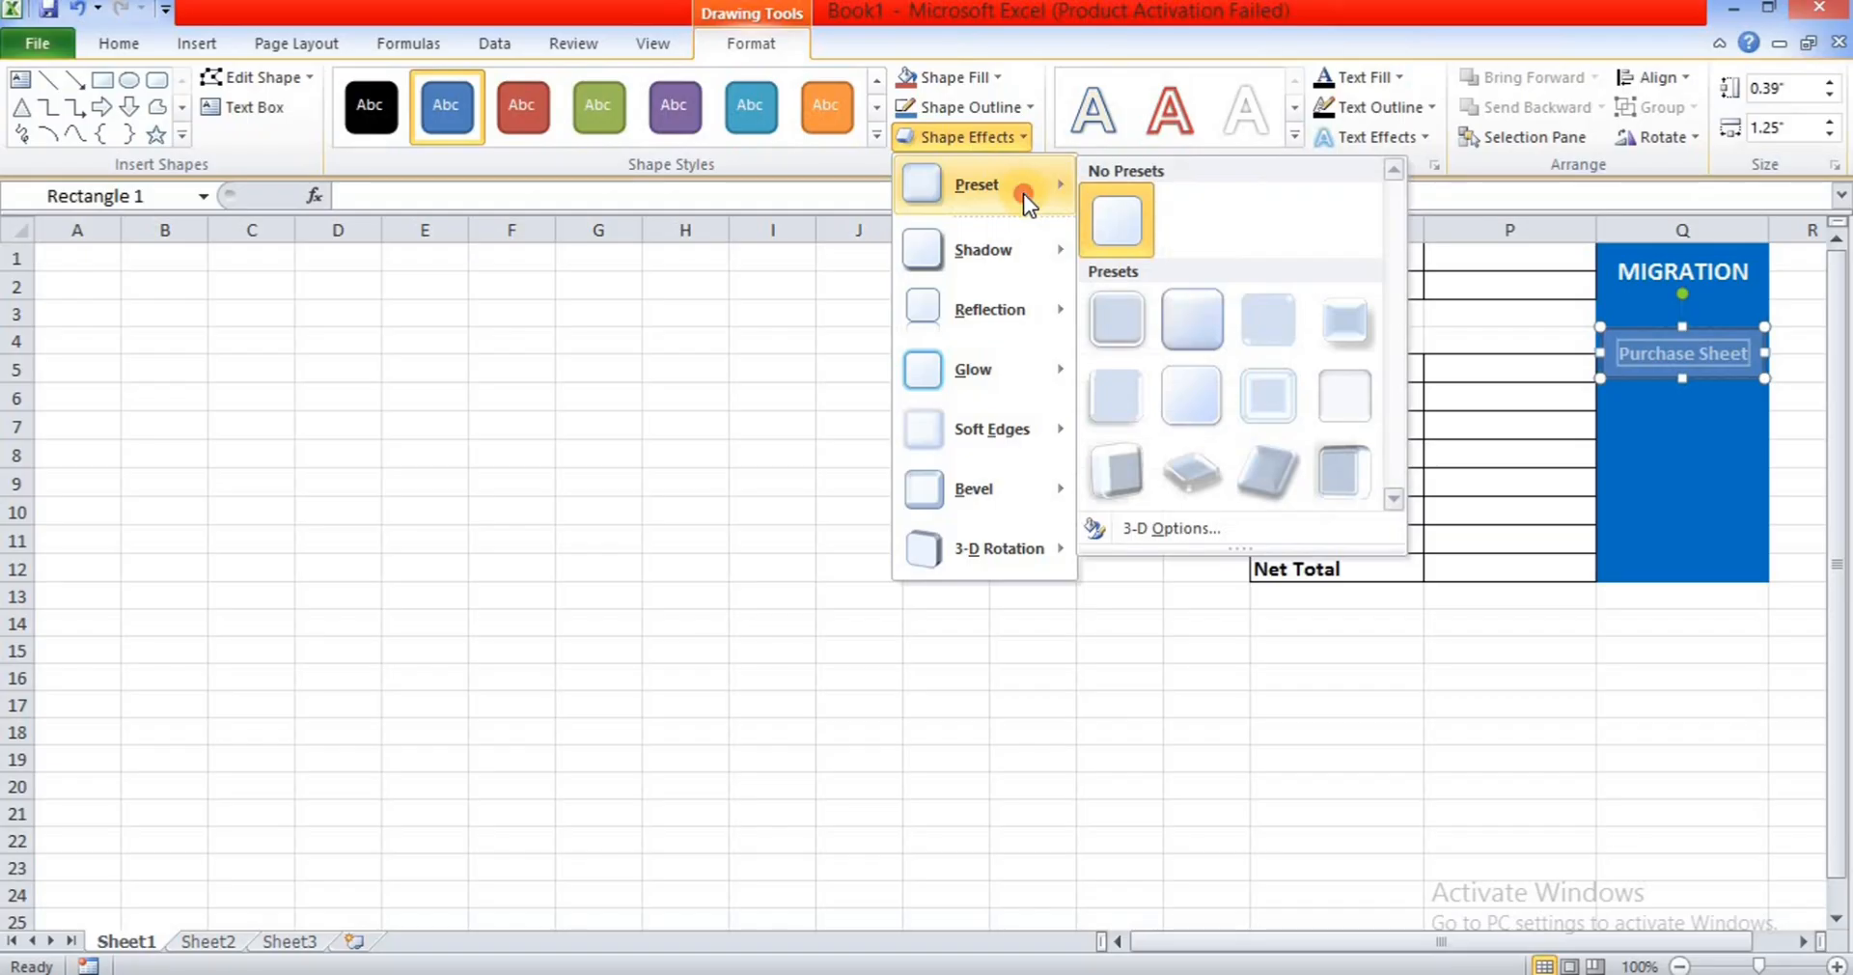
left_click(1219, 309)
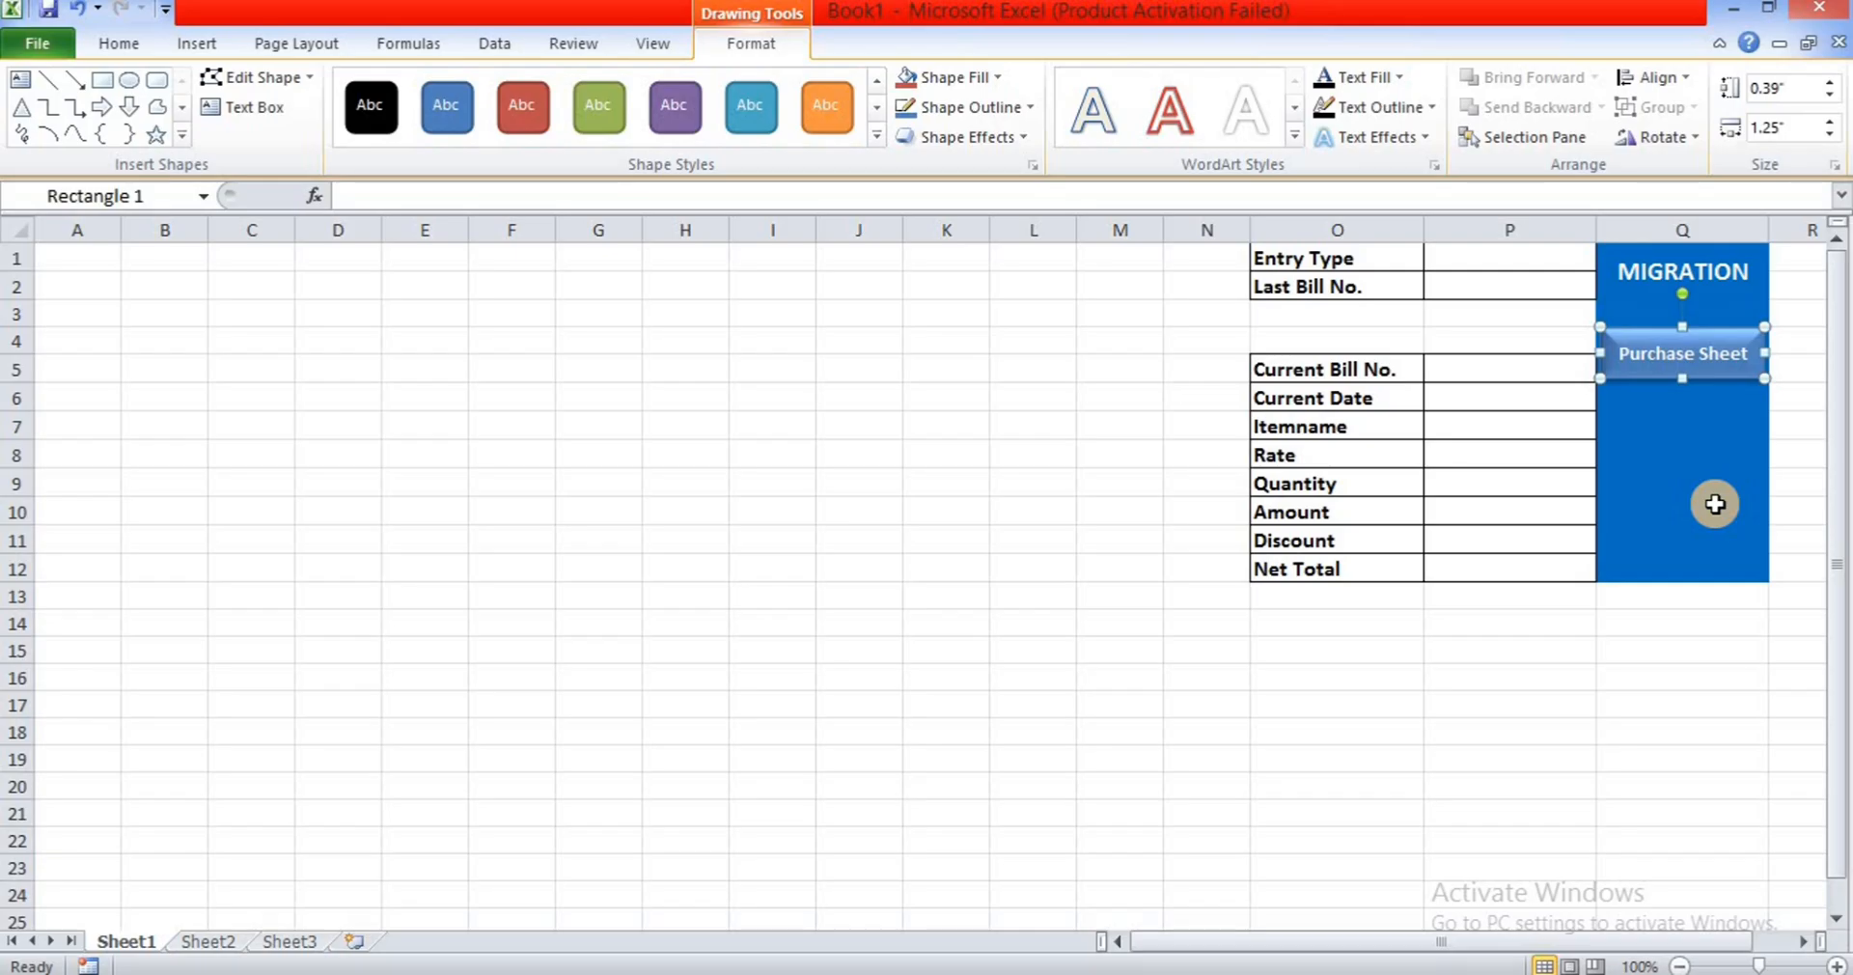
- Duplicate the Purchase Sheet button twice and place the copies below it in column Q, around rows 7–8 and 10–11
key("ctrl+d")
key("ctrl+d")
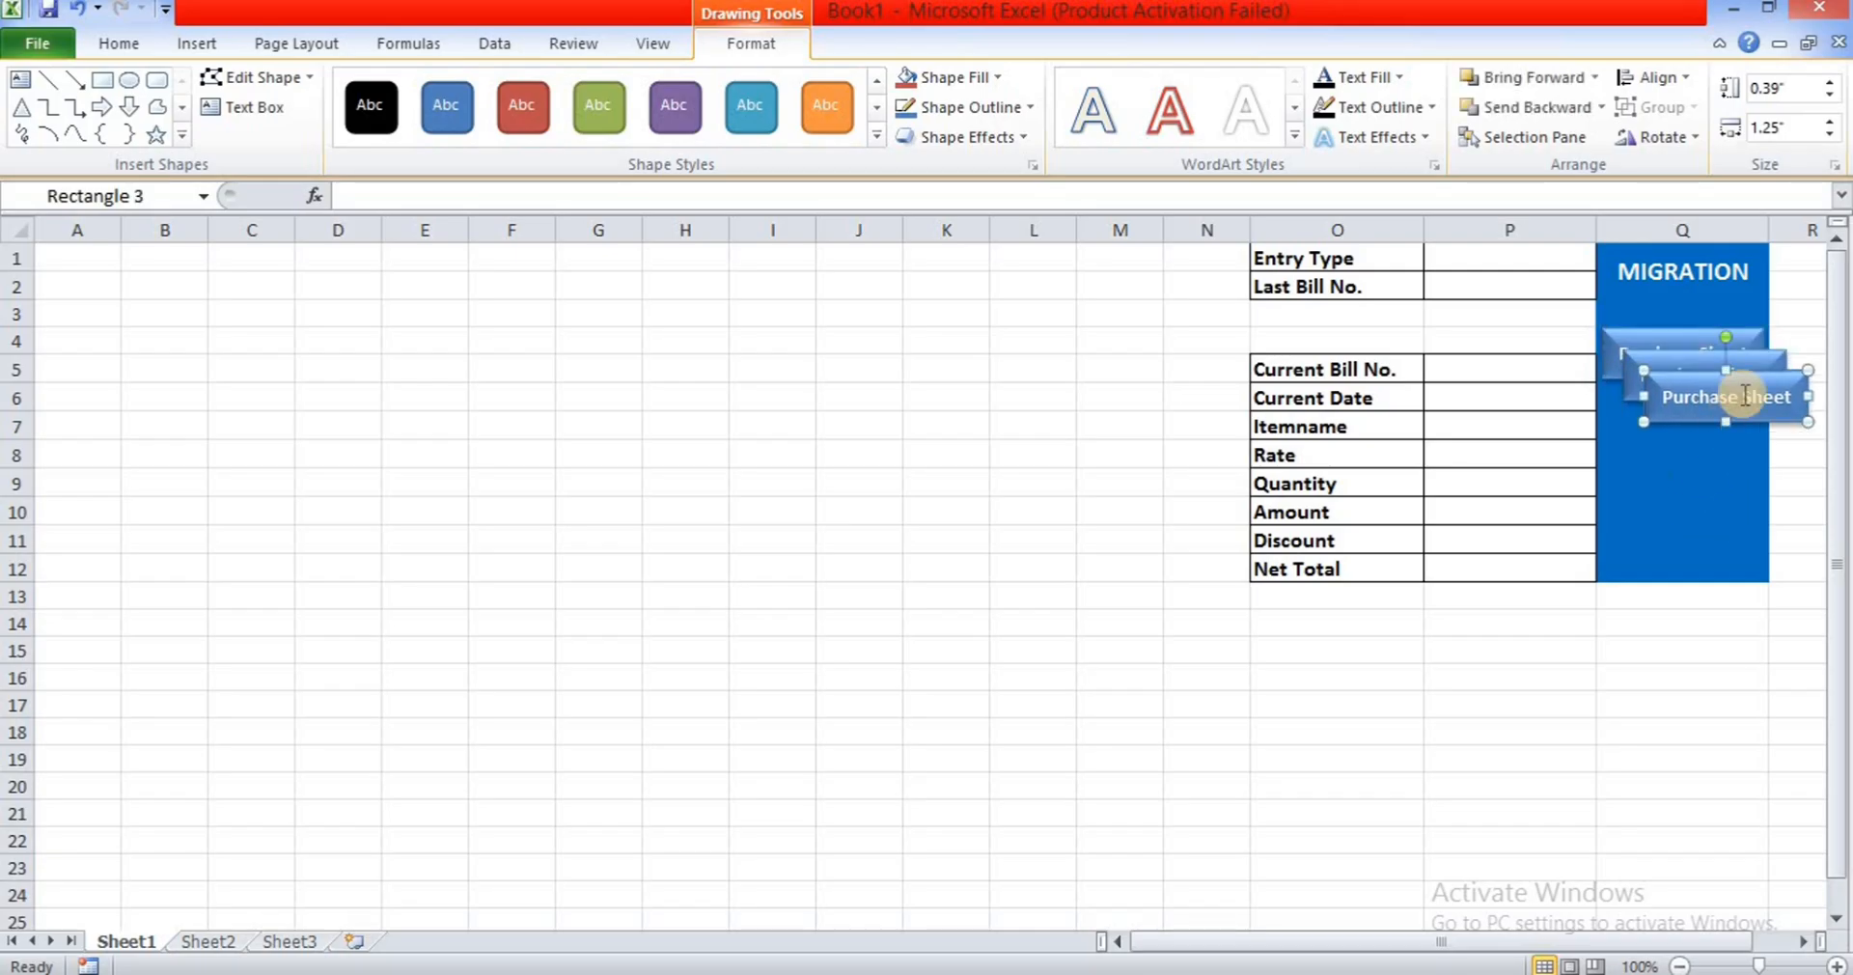
left_click_drag(1780, 412, 1736, 553)
left_click_drag(1702, 403, 1685, 449)
- Relabel the middle button "Sales Sheet" and the lowest button "Stock Sheet"
double_click(1675, 437)
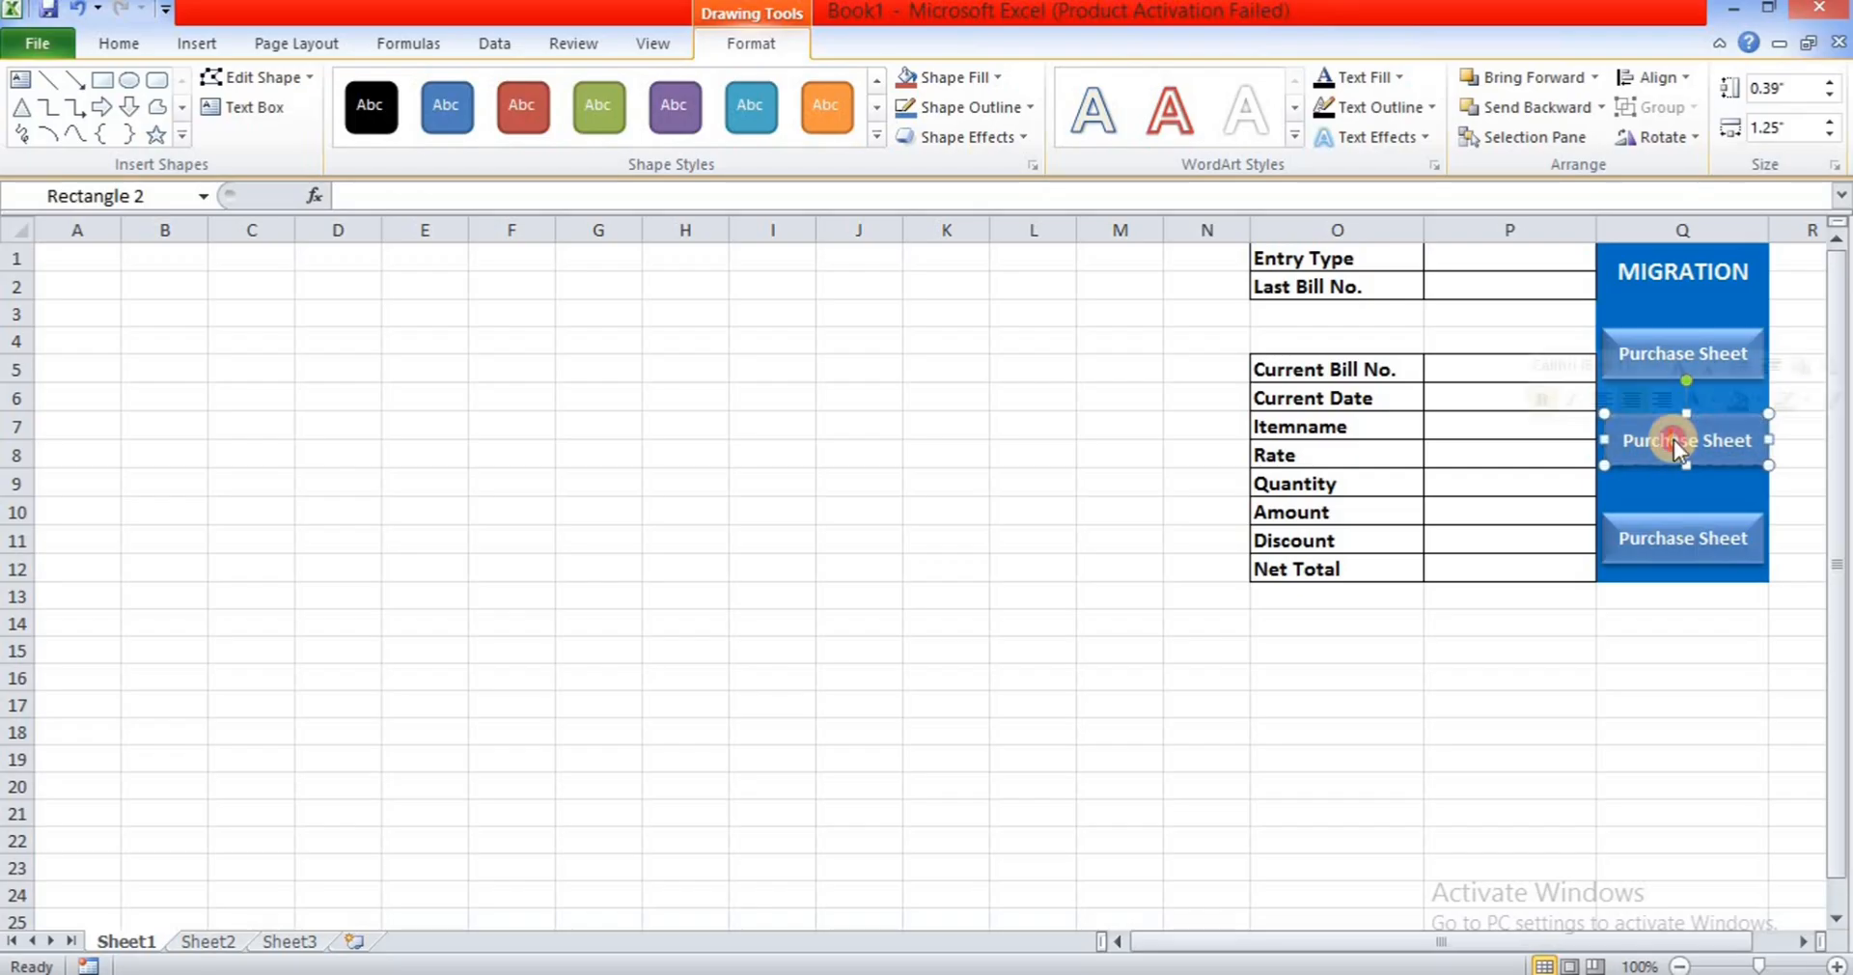
type("S")
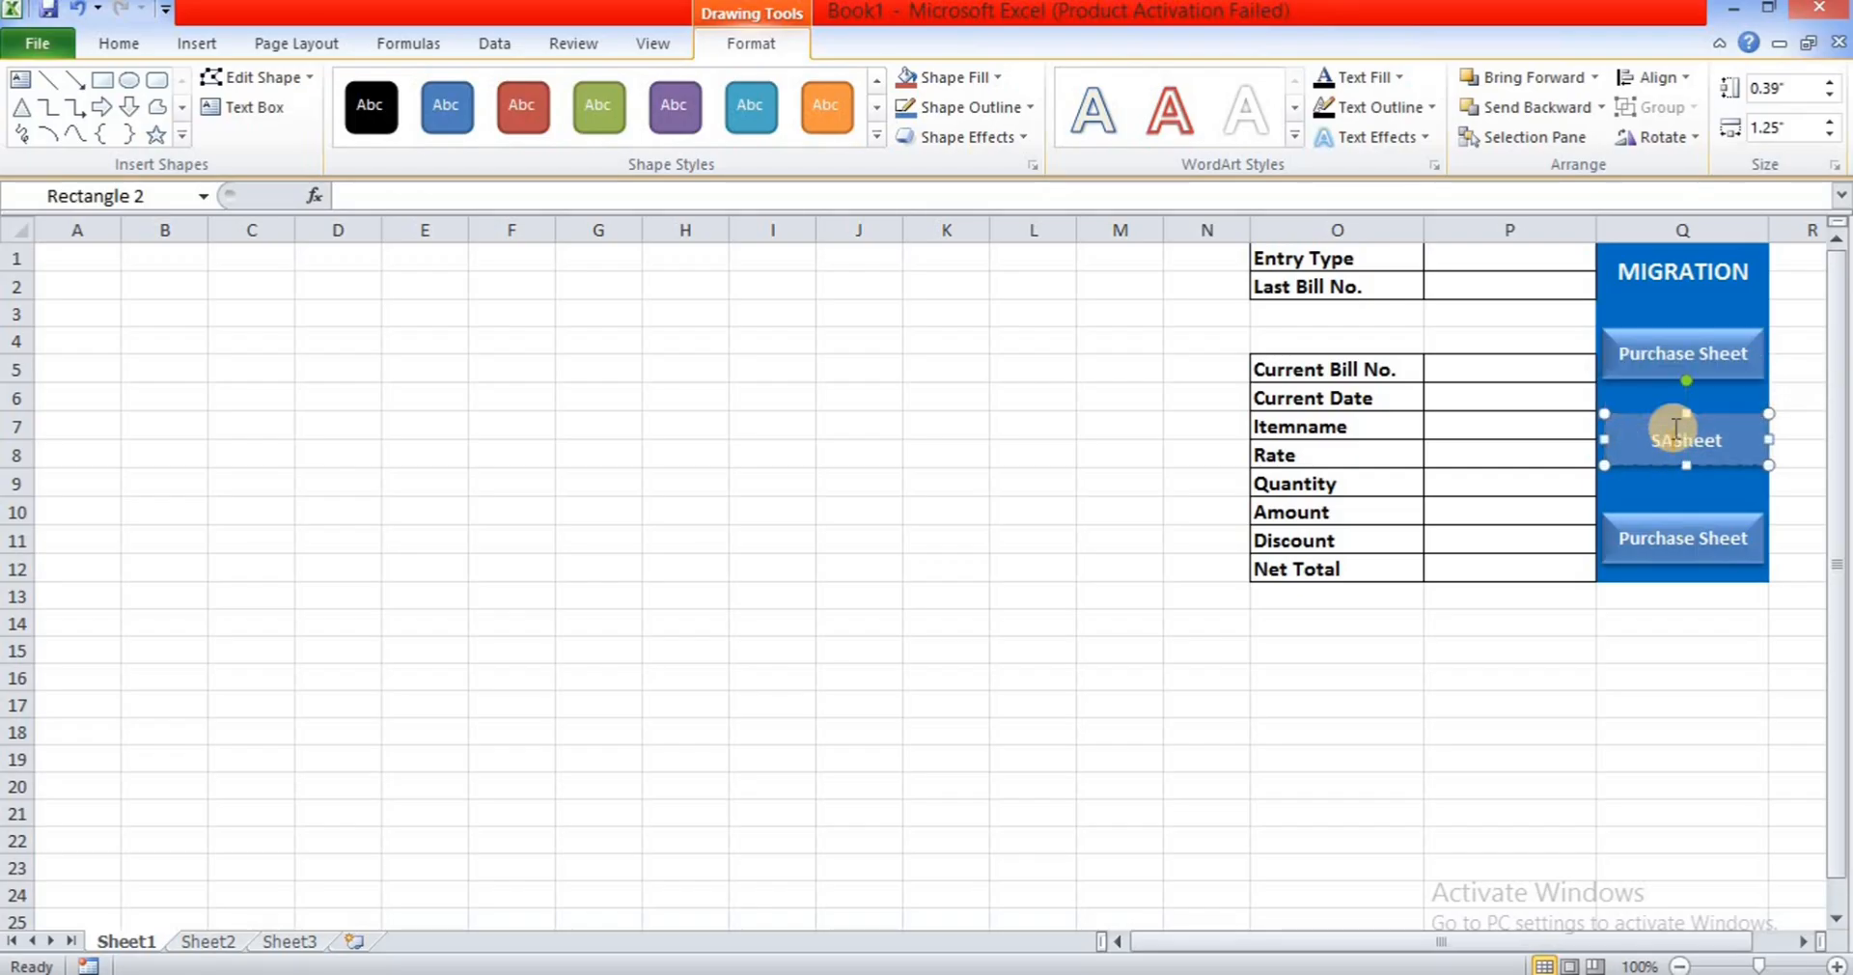
type("A")
key("BackSpace")
type("ales")
left_click(1681, 541)
type("S")
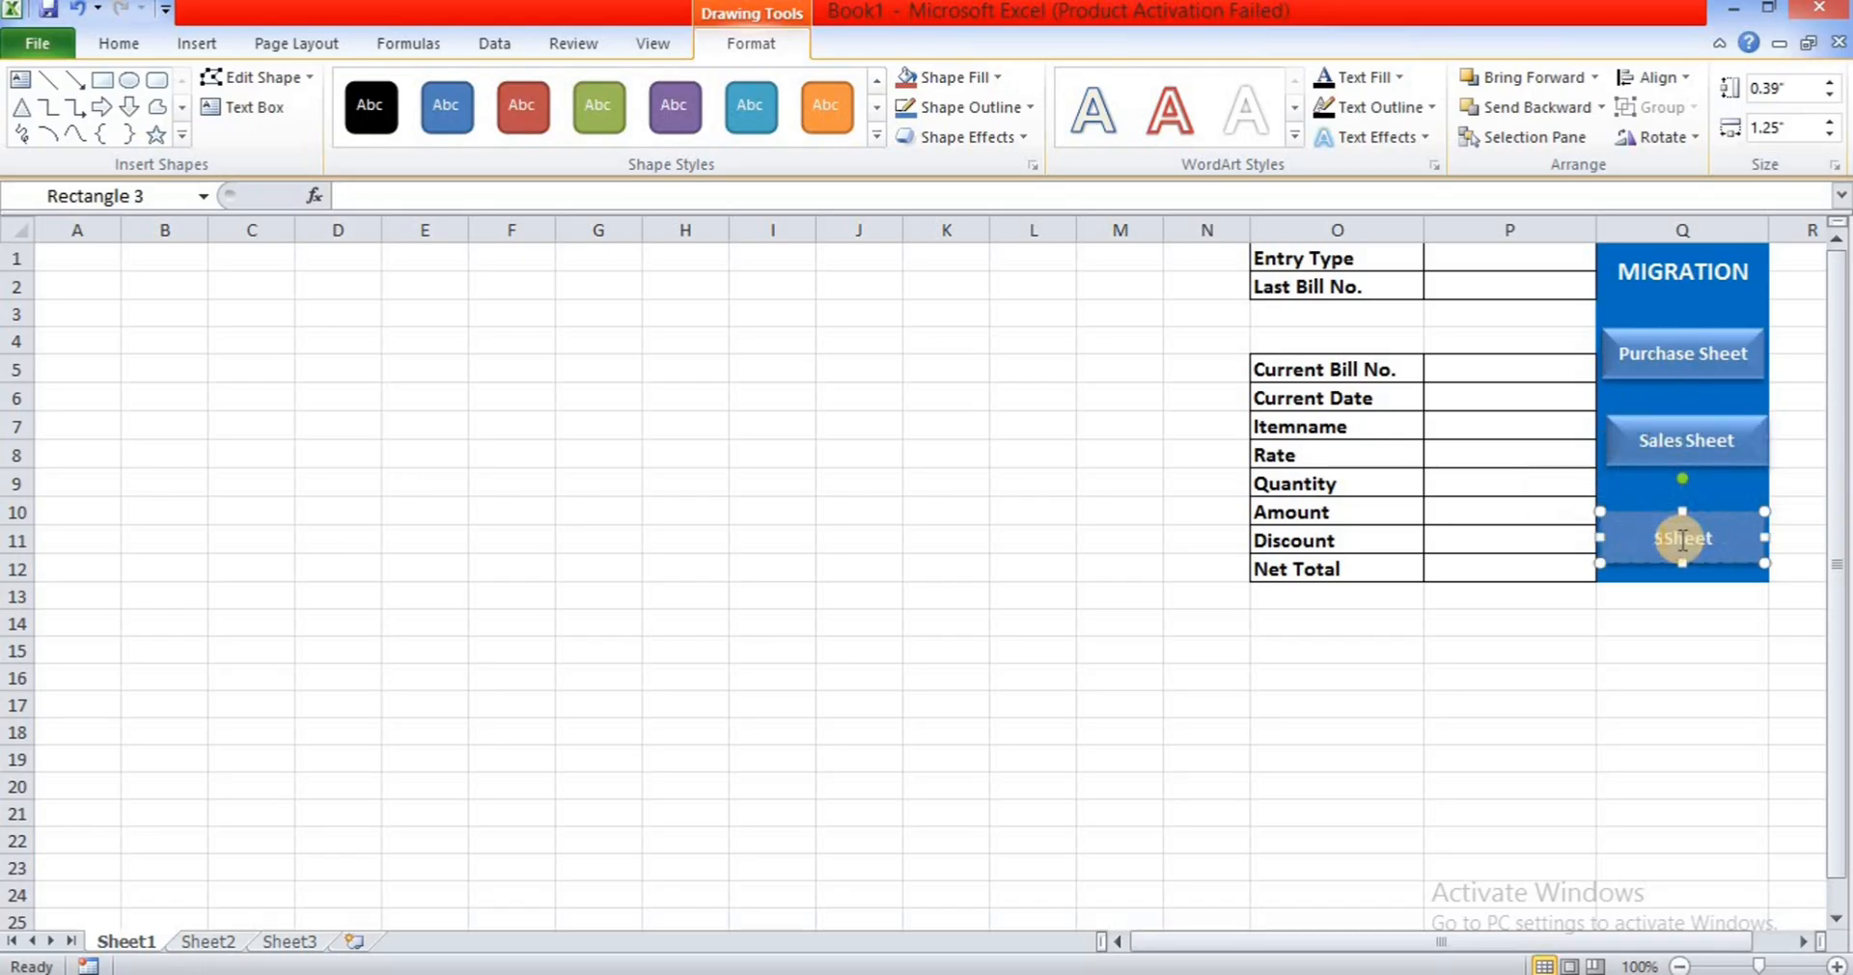
type("tock")
left_click(1717, 651)
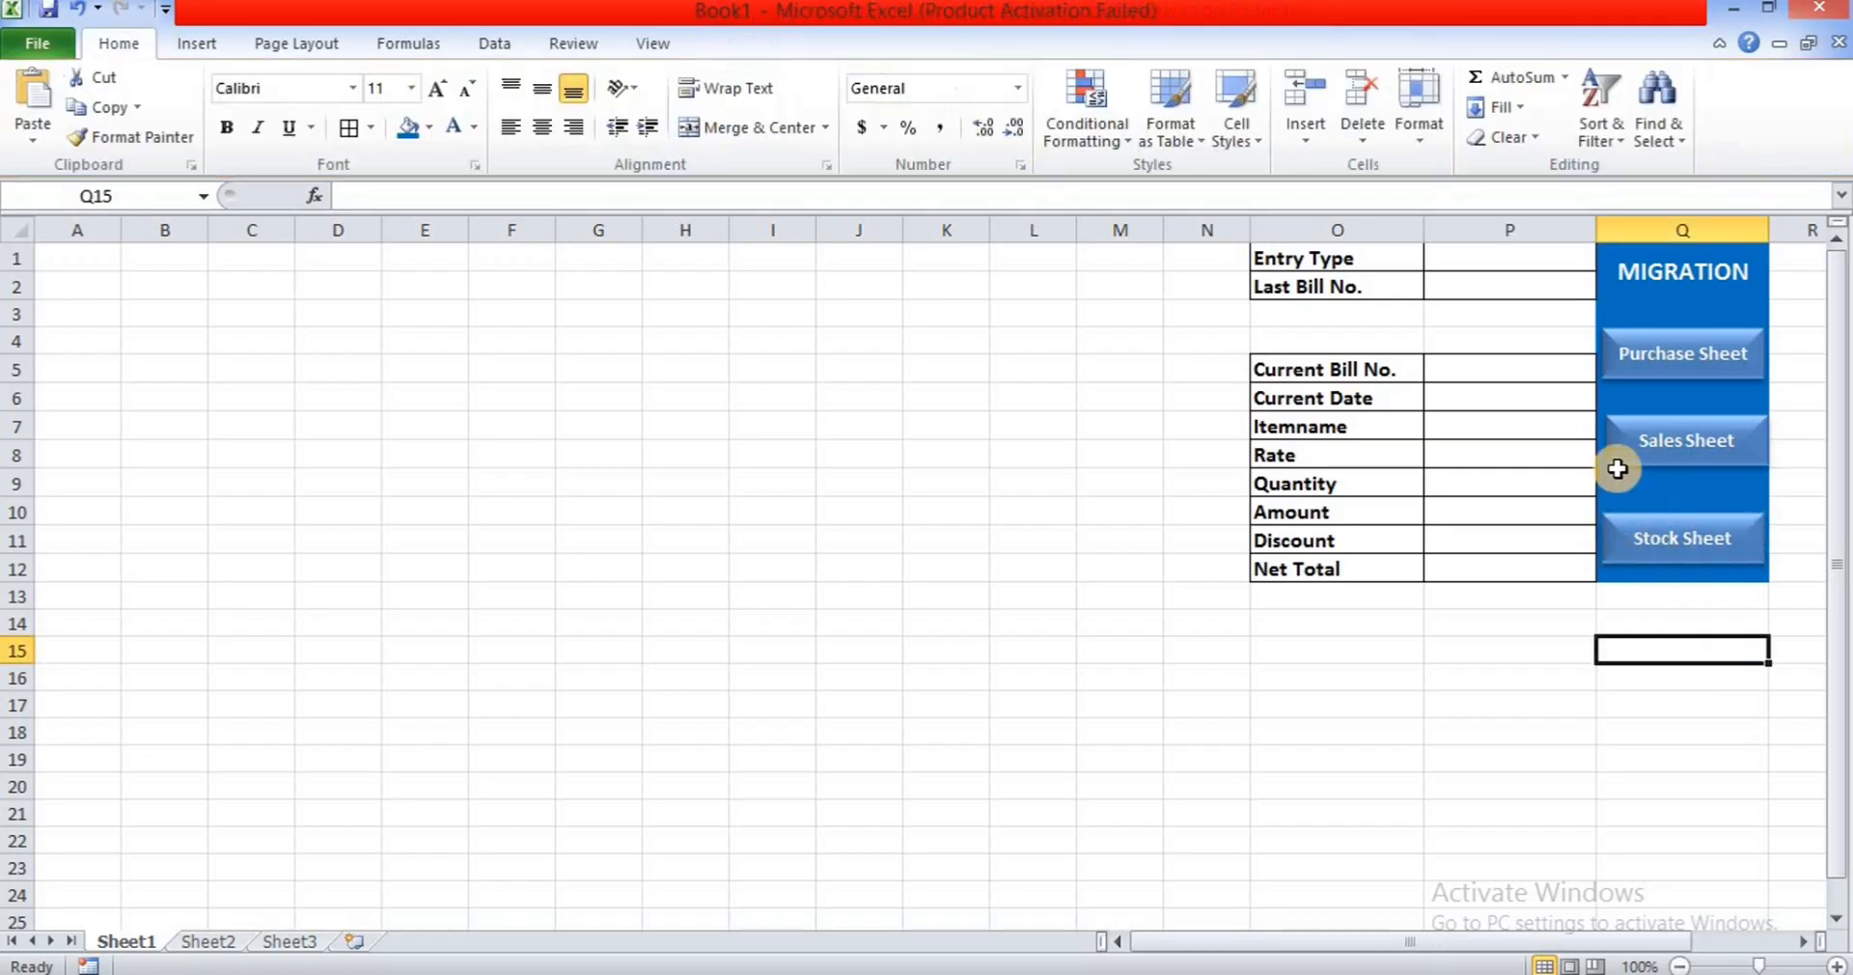
- Nudge the Sales Sheet button slightly left and down to align and space it evenly between the other two buttons
left_click(1668, 444)
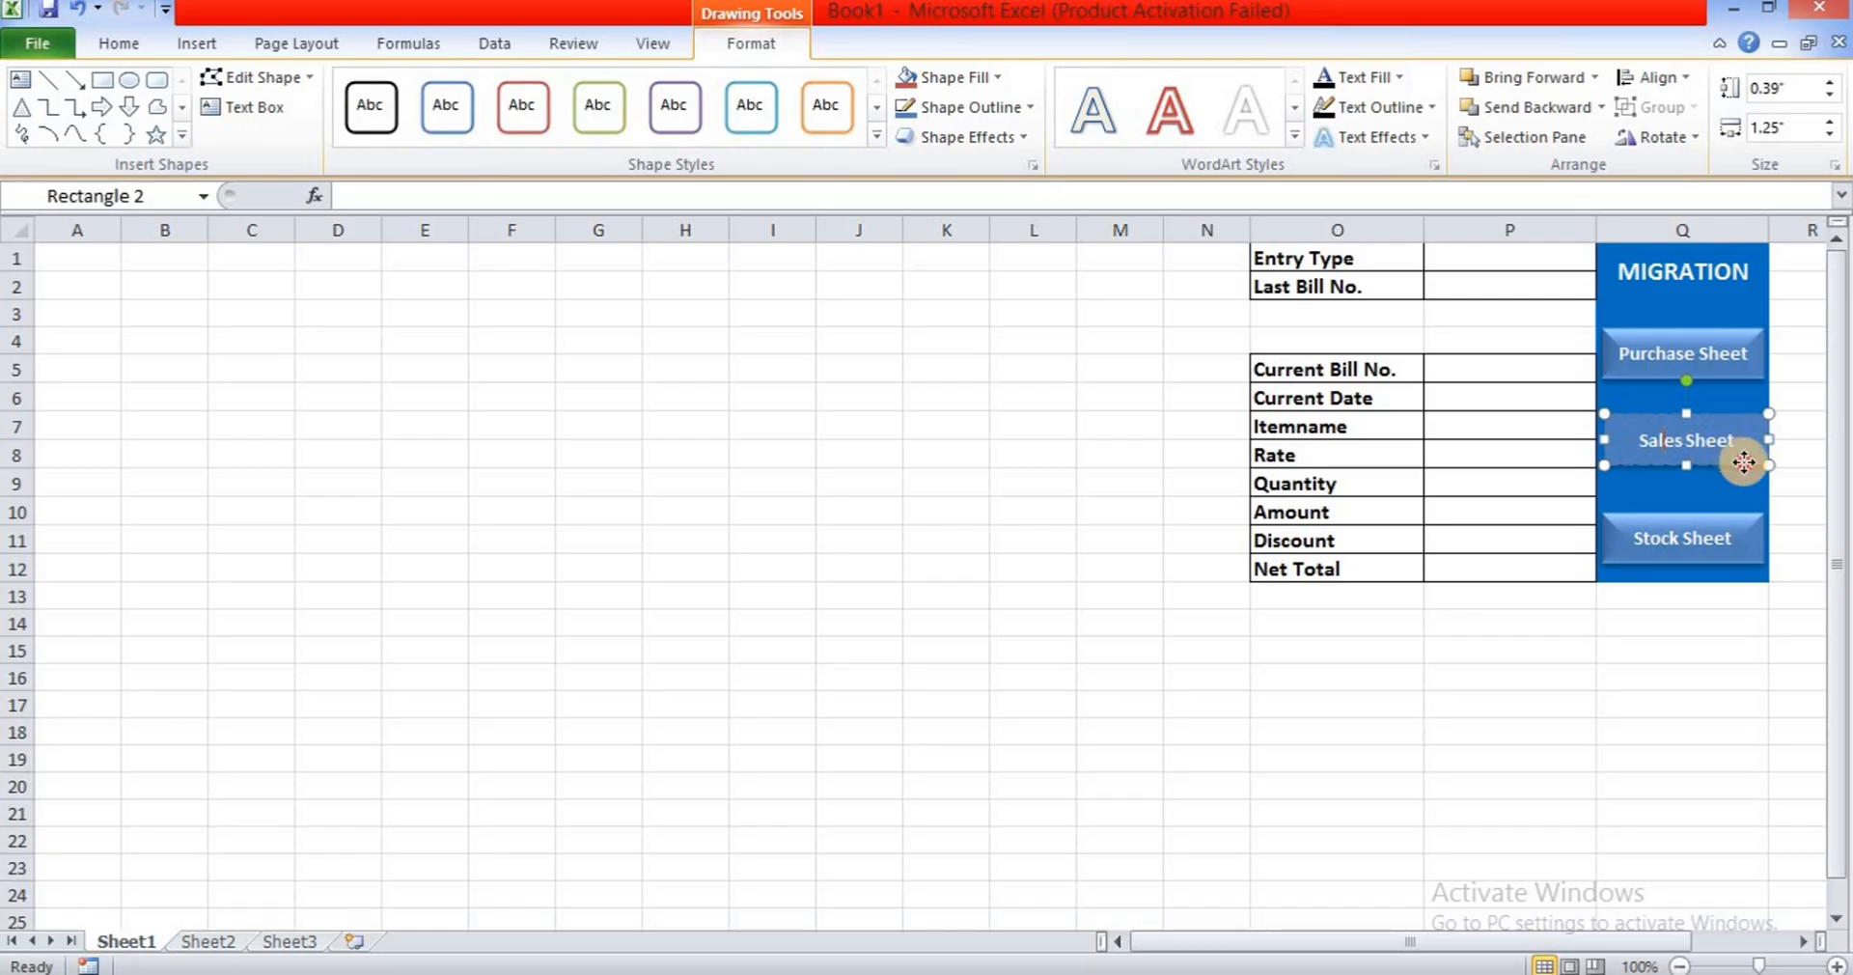
key("Left")
key("Left")
key("Left")
key("Left")
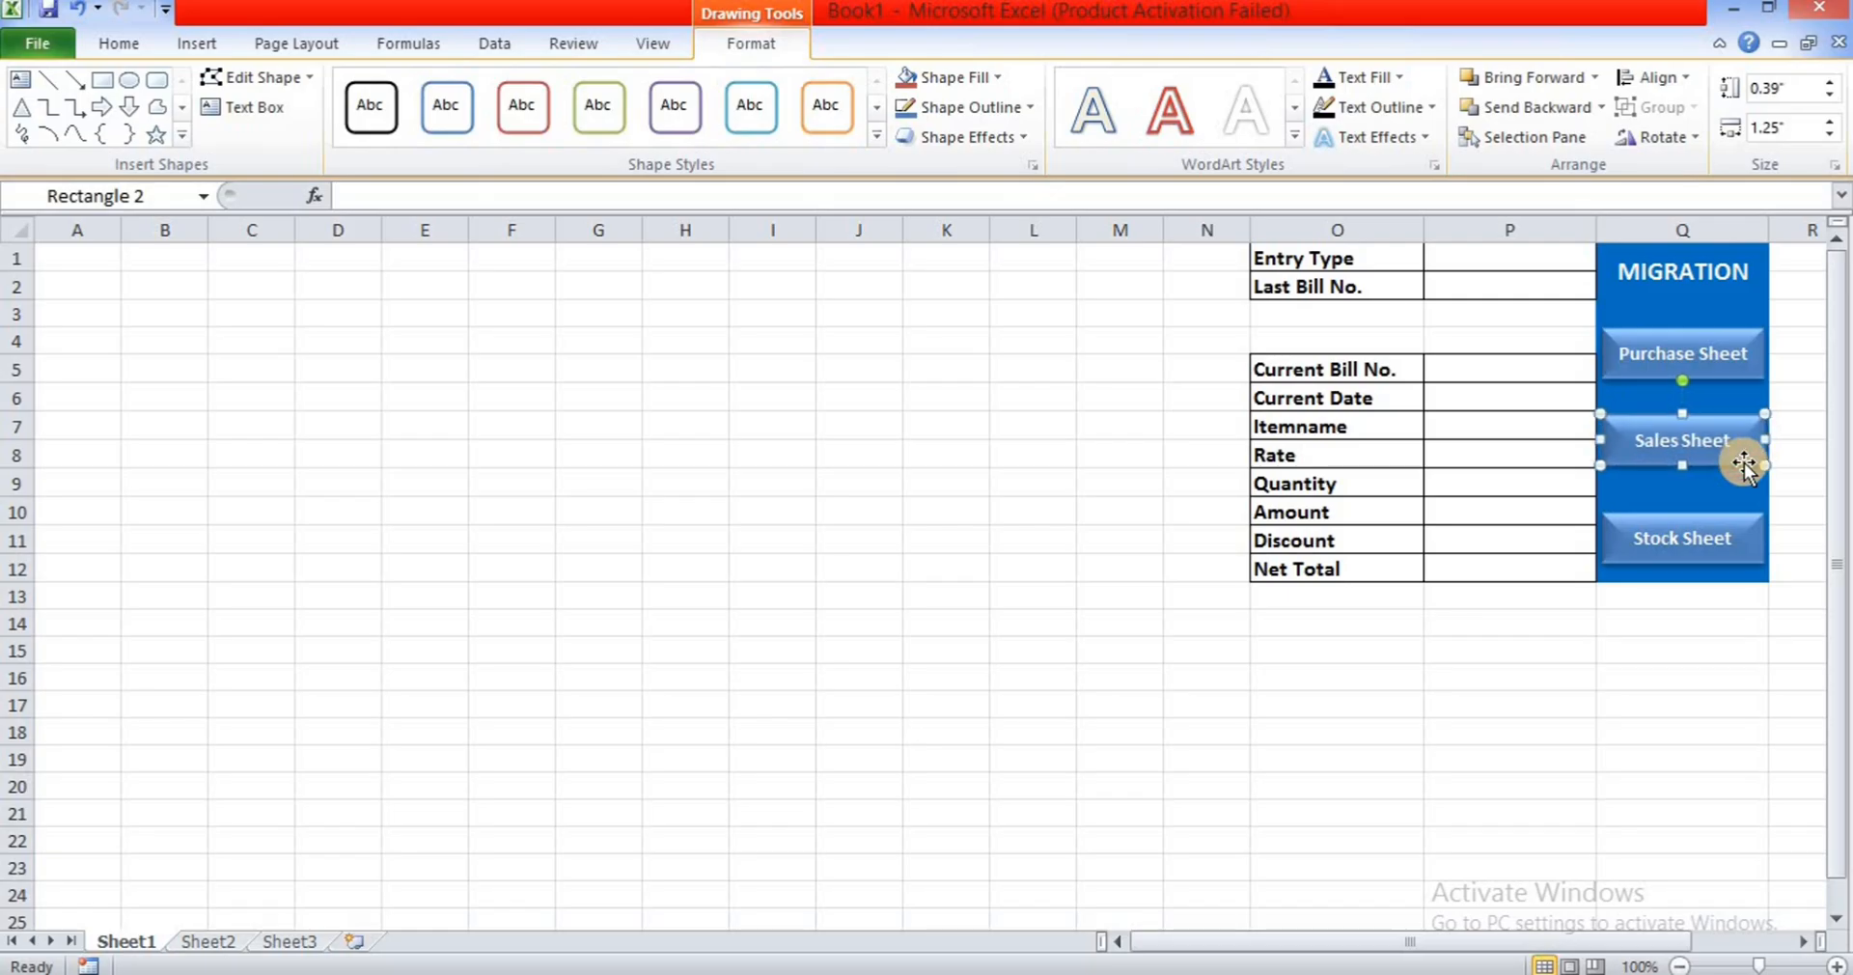
key("Down")
key("Down")
key("Down")
key("Down")
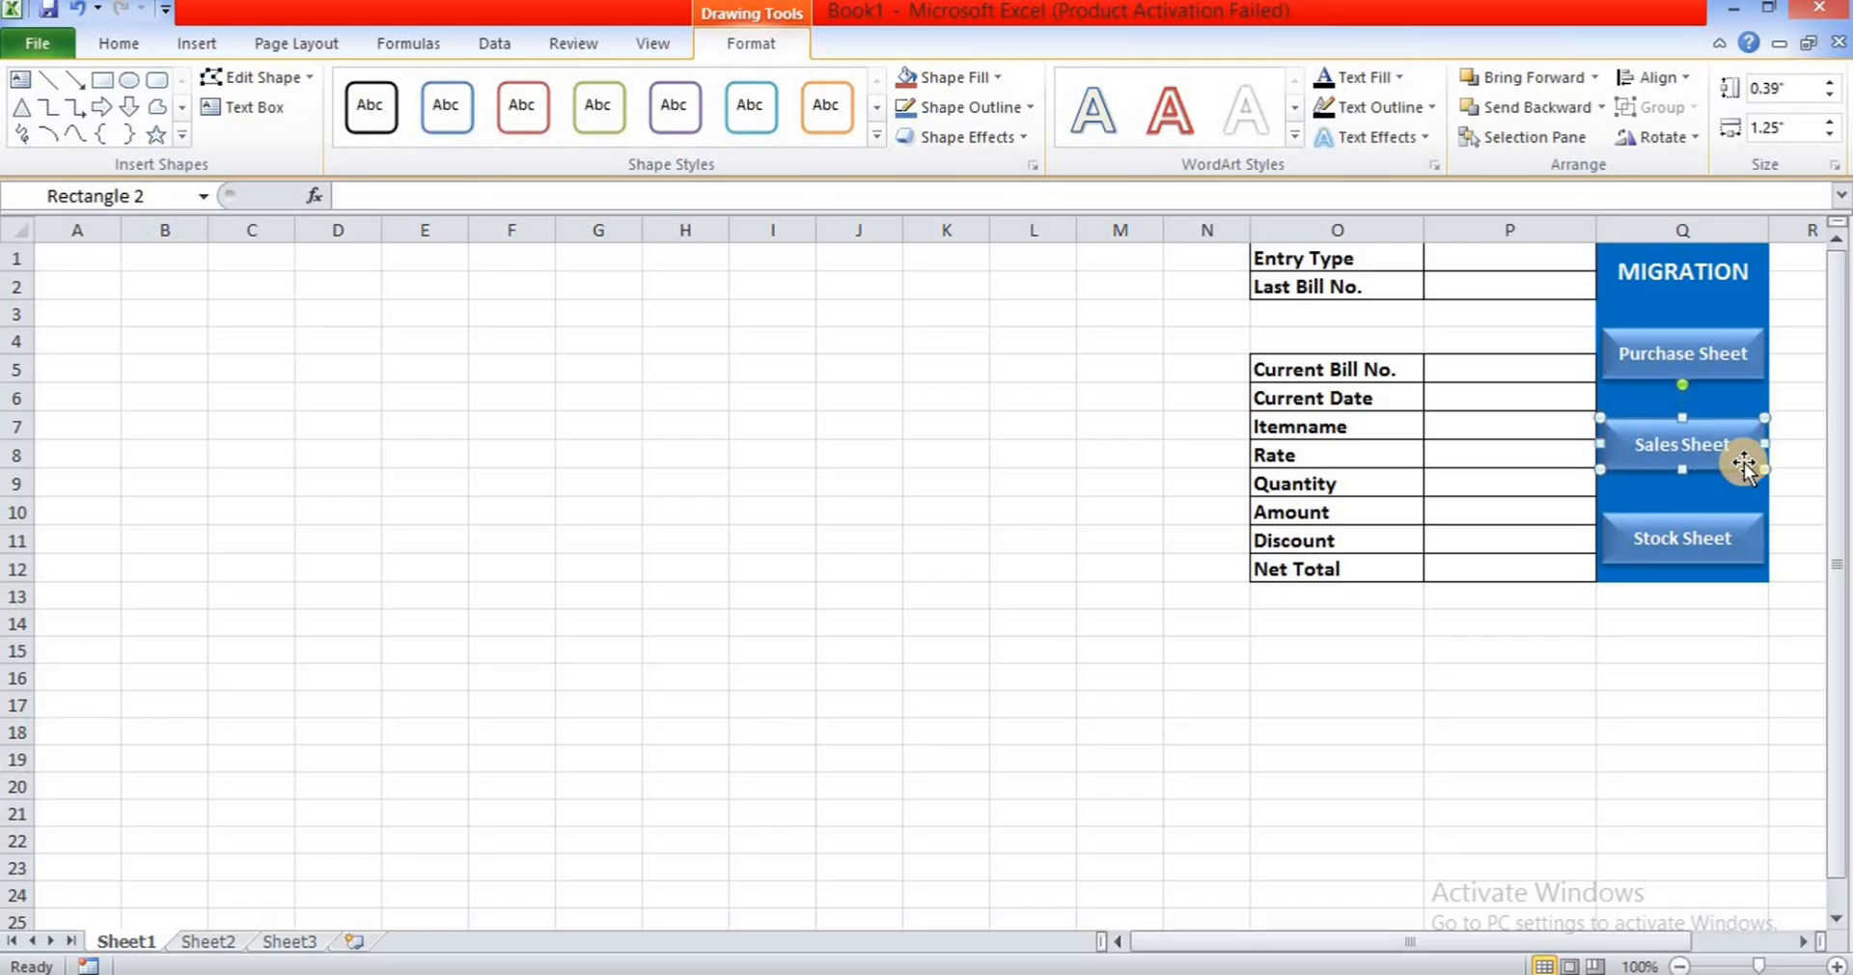
left_click(1755, 643)
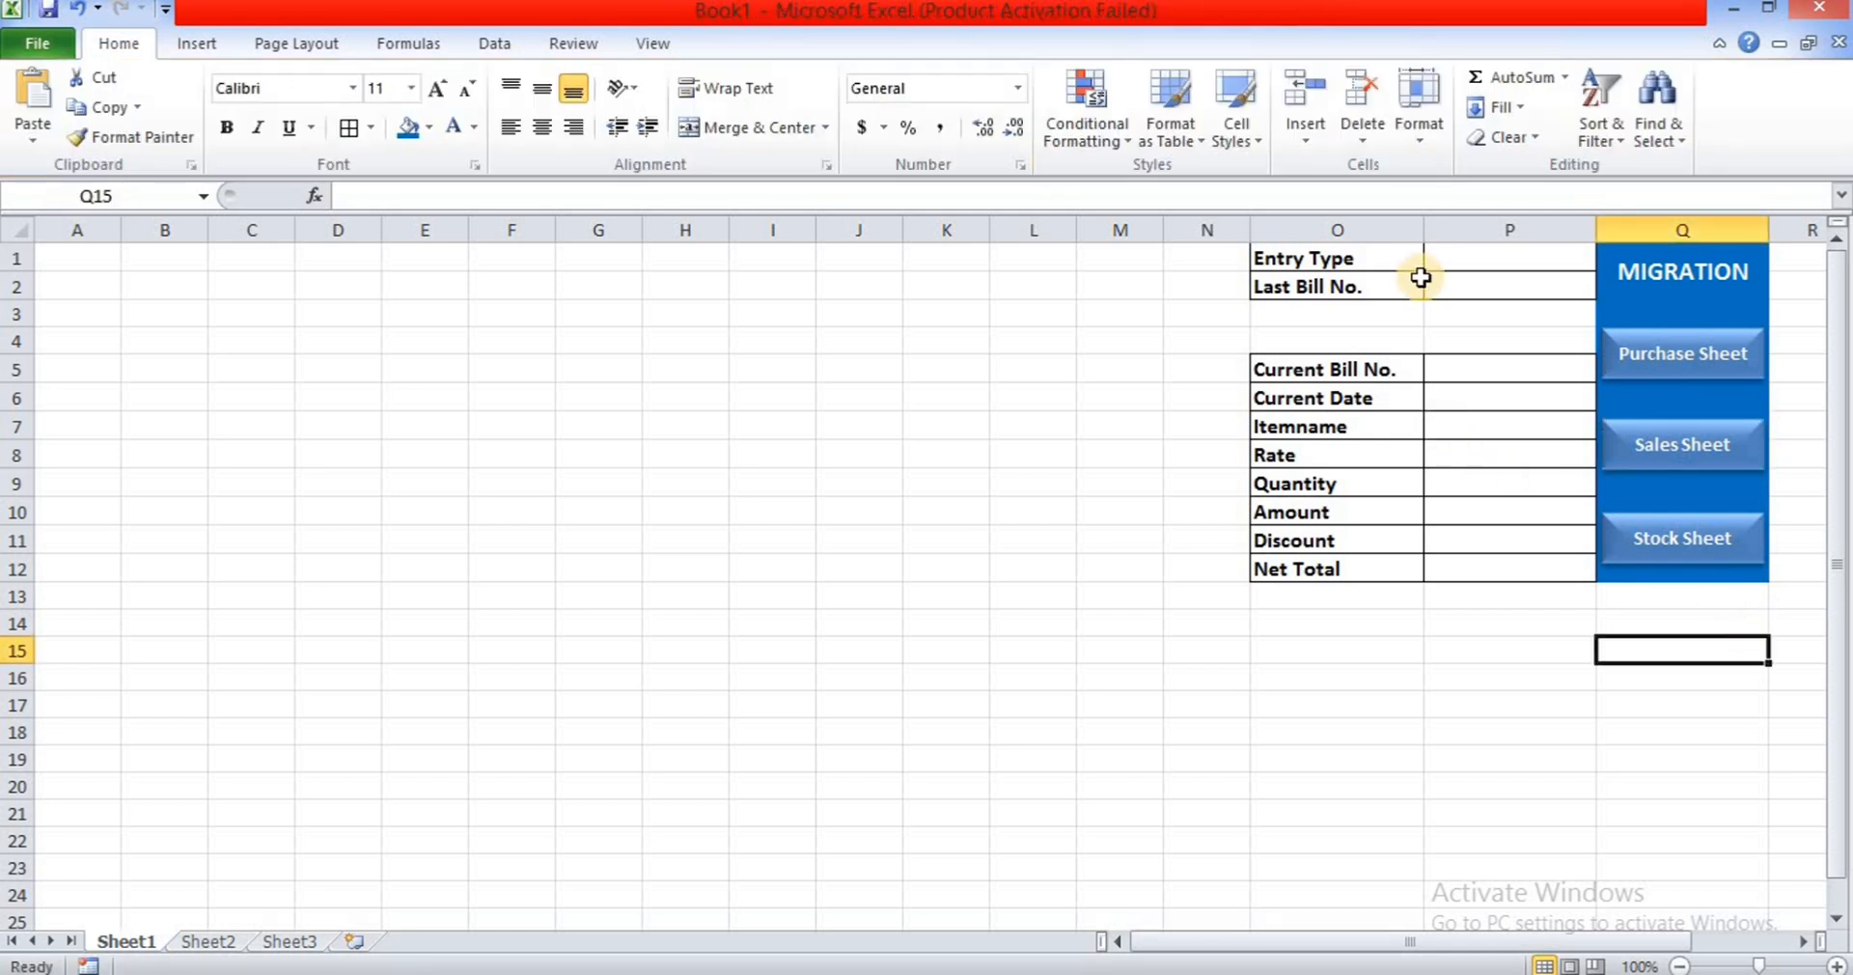
- Add a list validation with source Purchase,Sales to the Entry Type cell P1 and choose Sales from its dropdown
left_click(1451, 262)
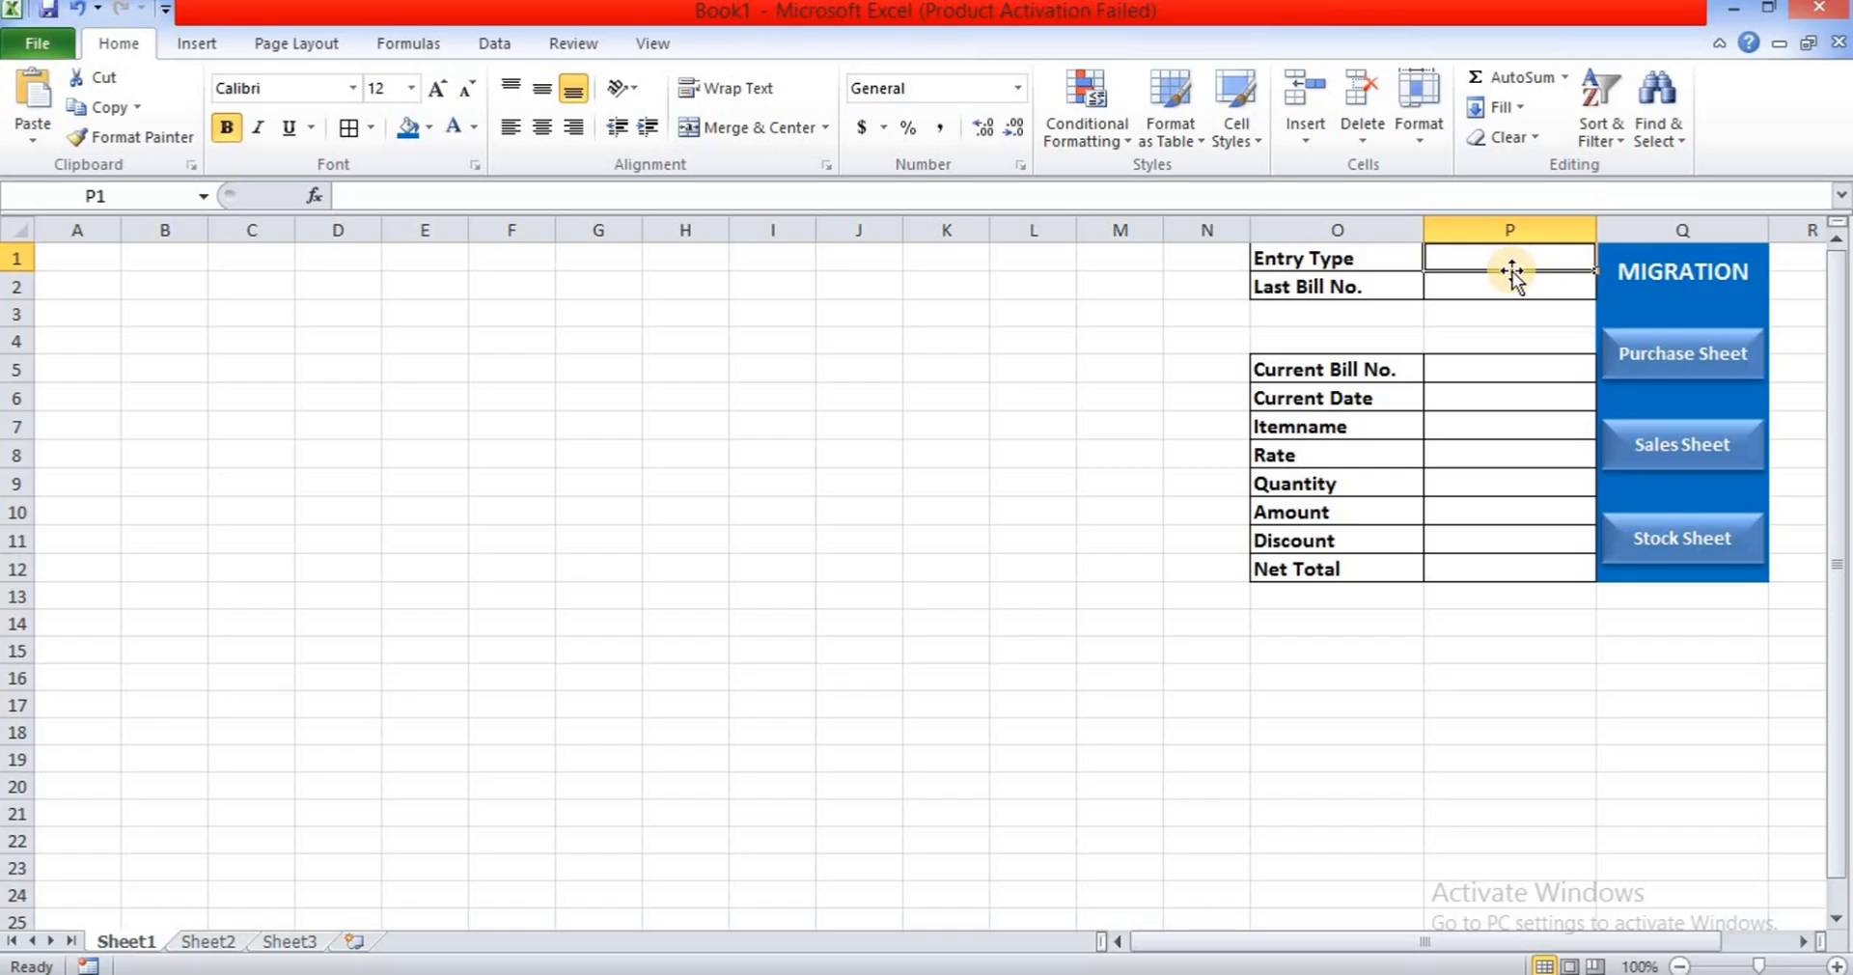
left_click(512, 50)
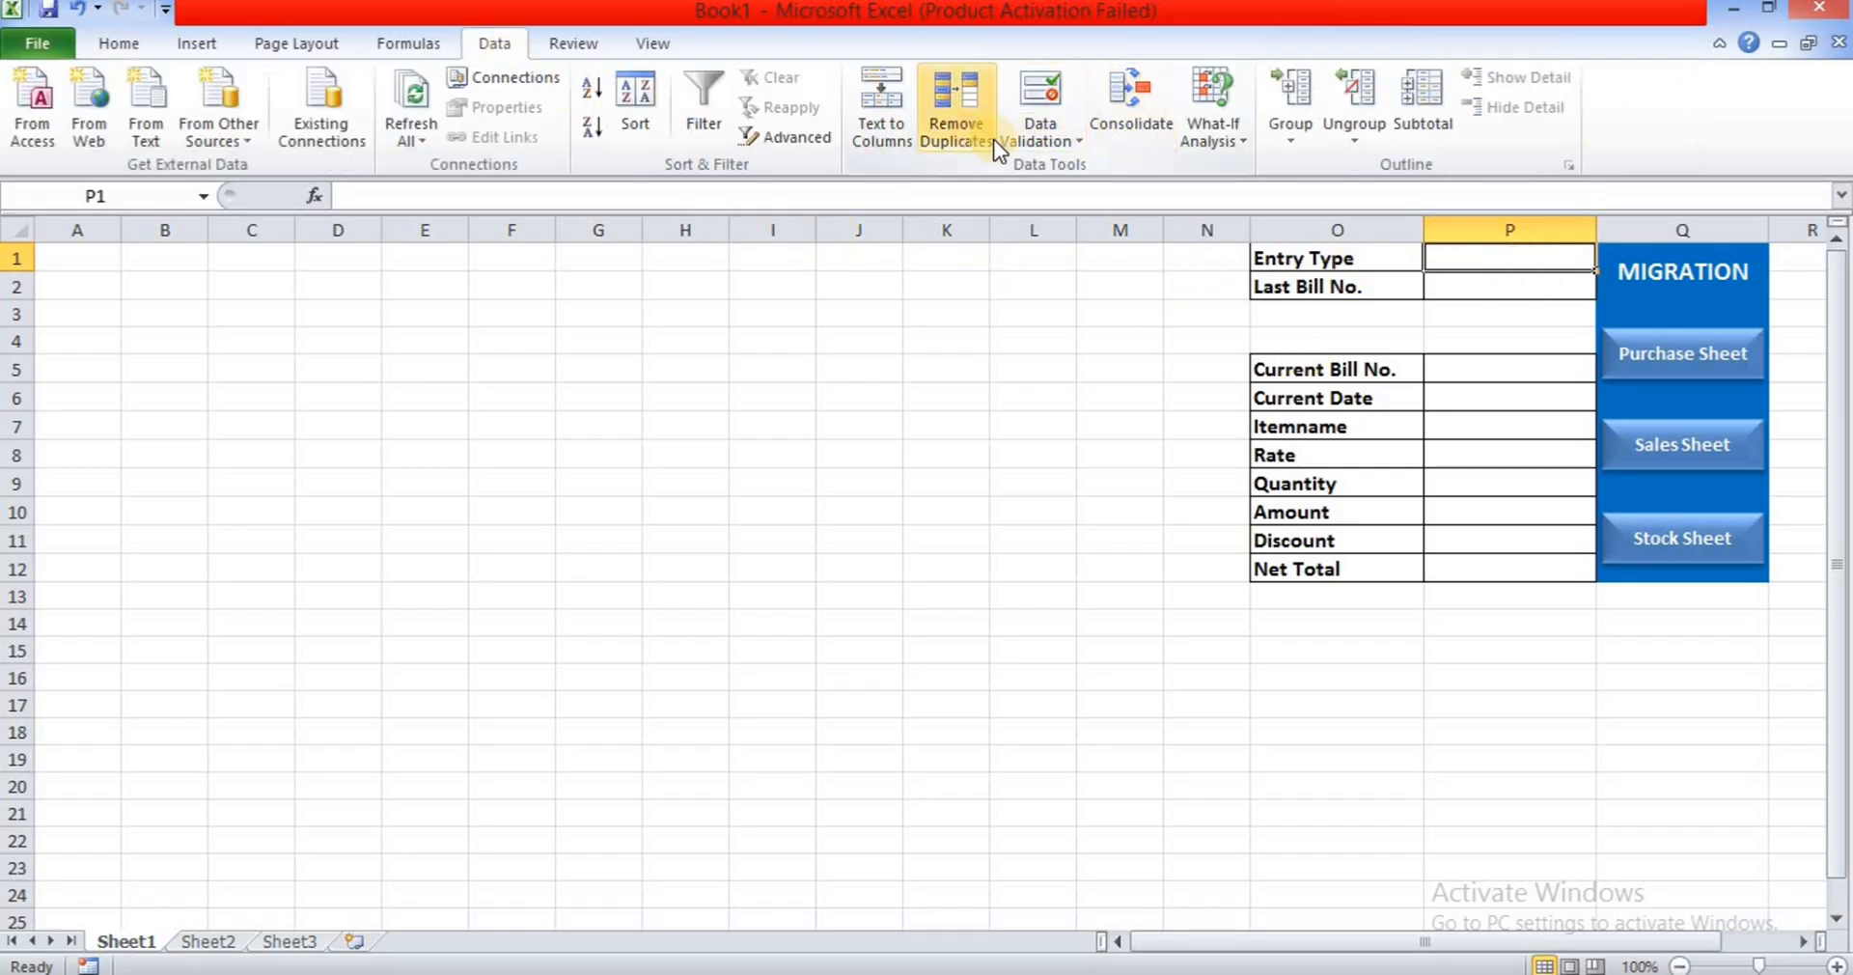
left_click(1060, 137)
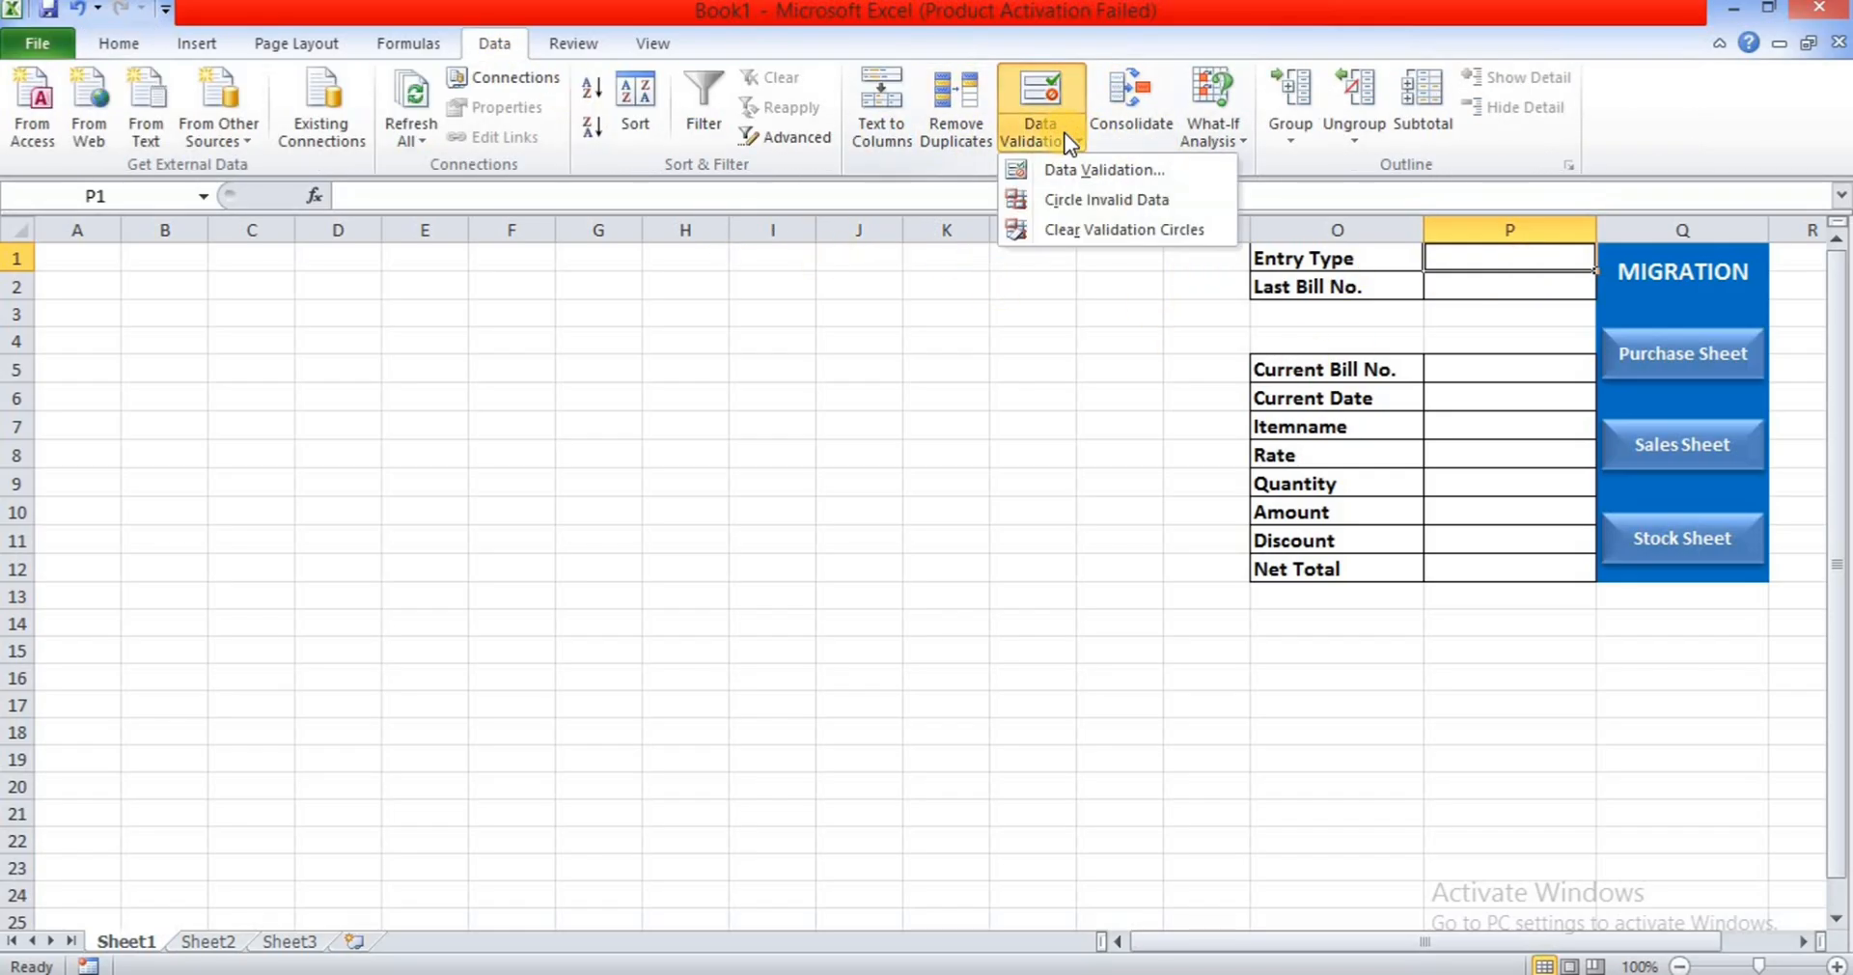
left_click(1110, 170)
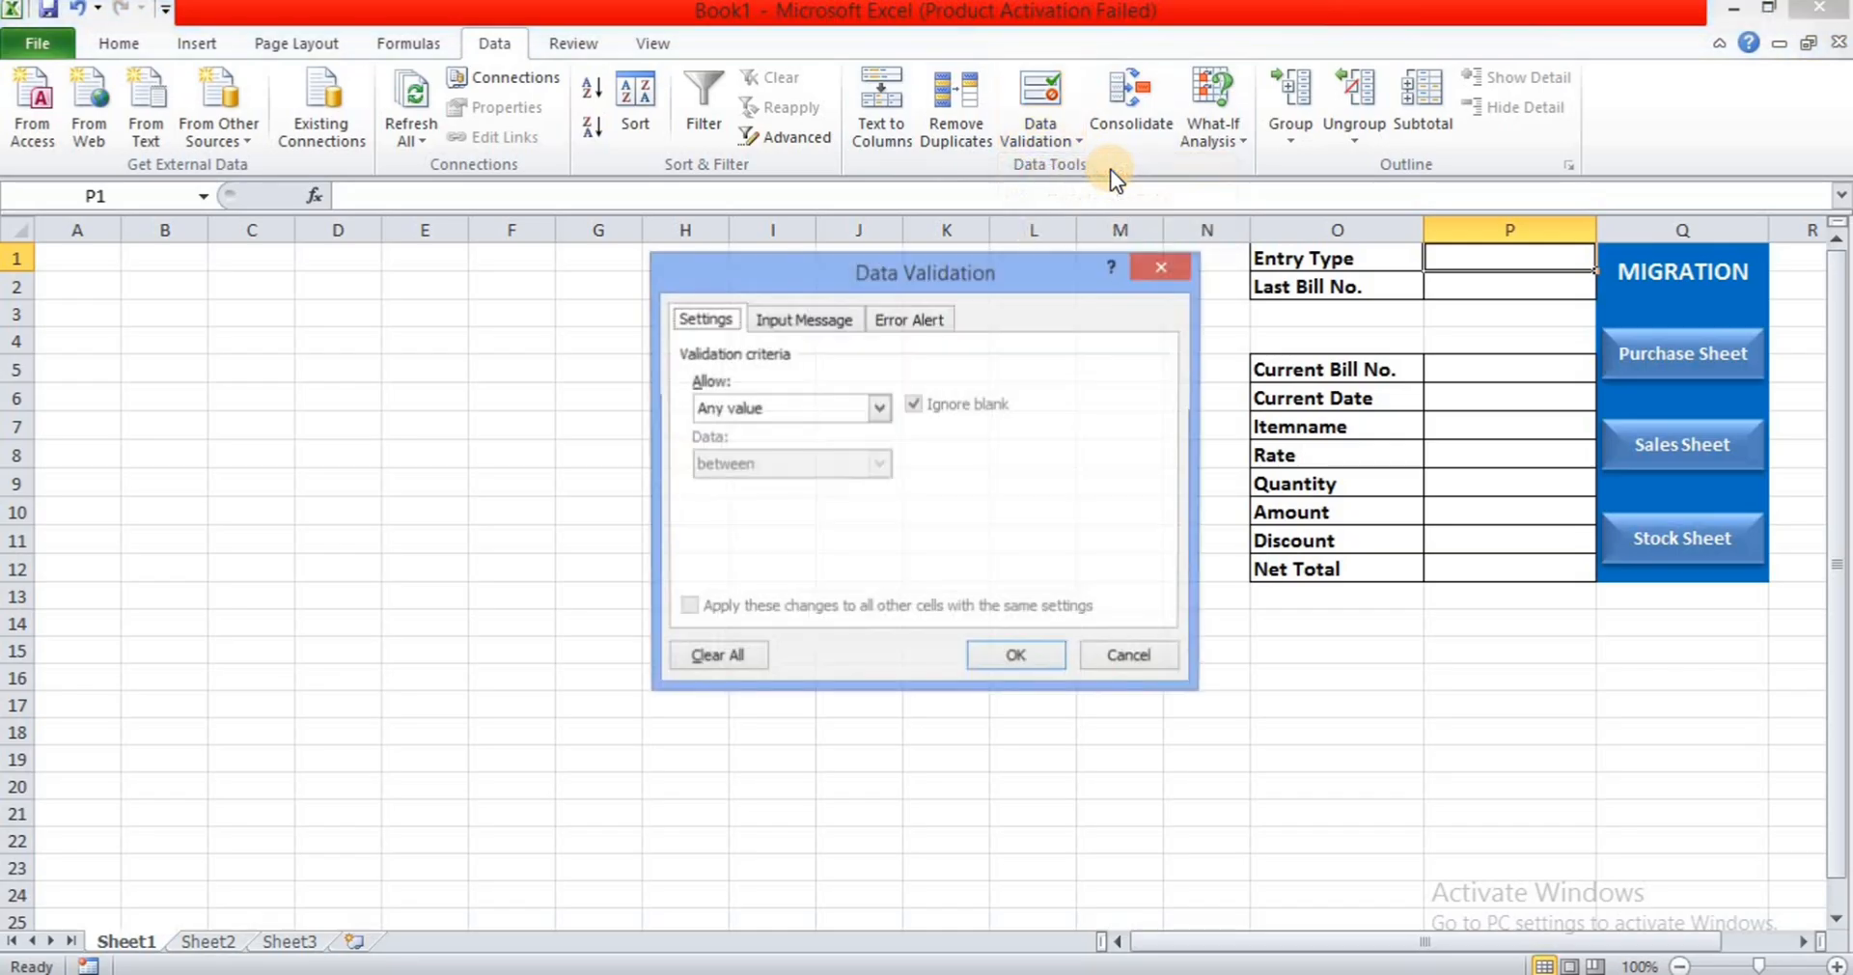
left_click(879, 413)
left_click(801, 485)
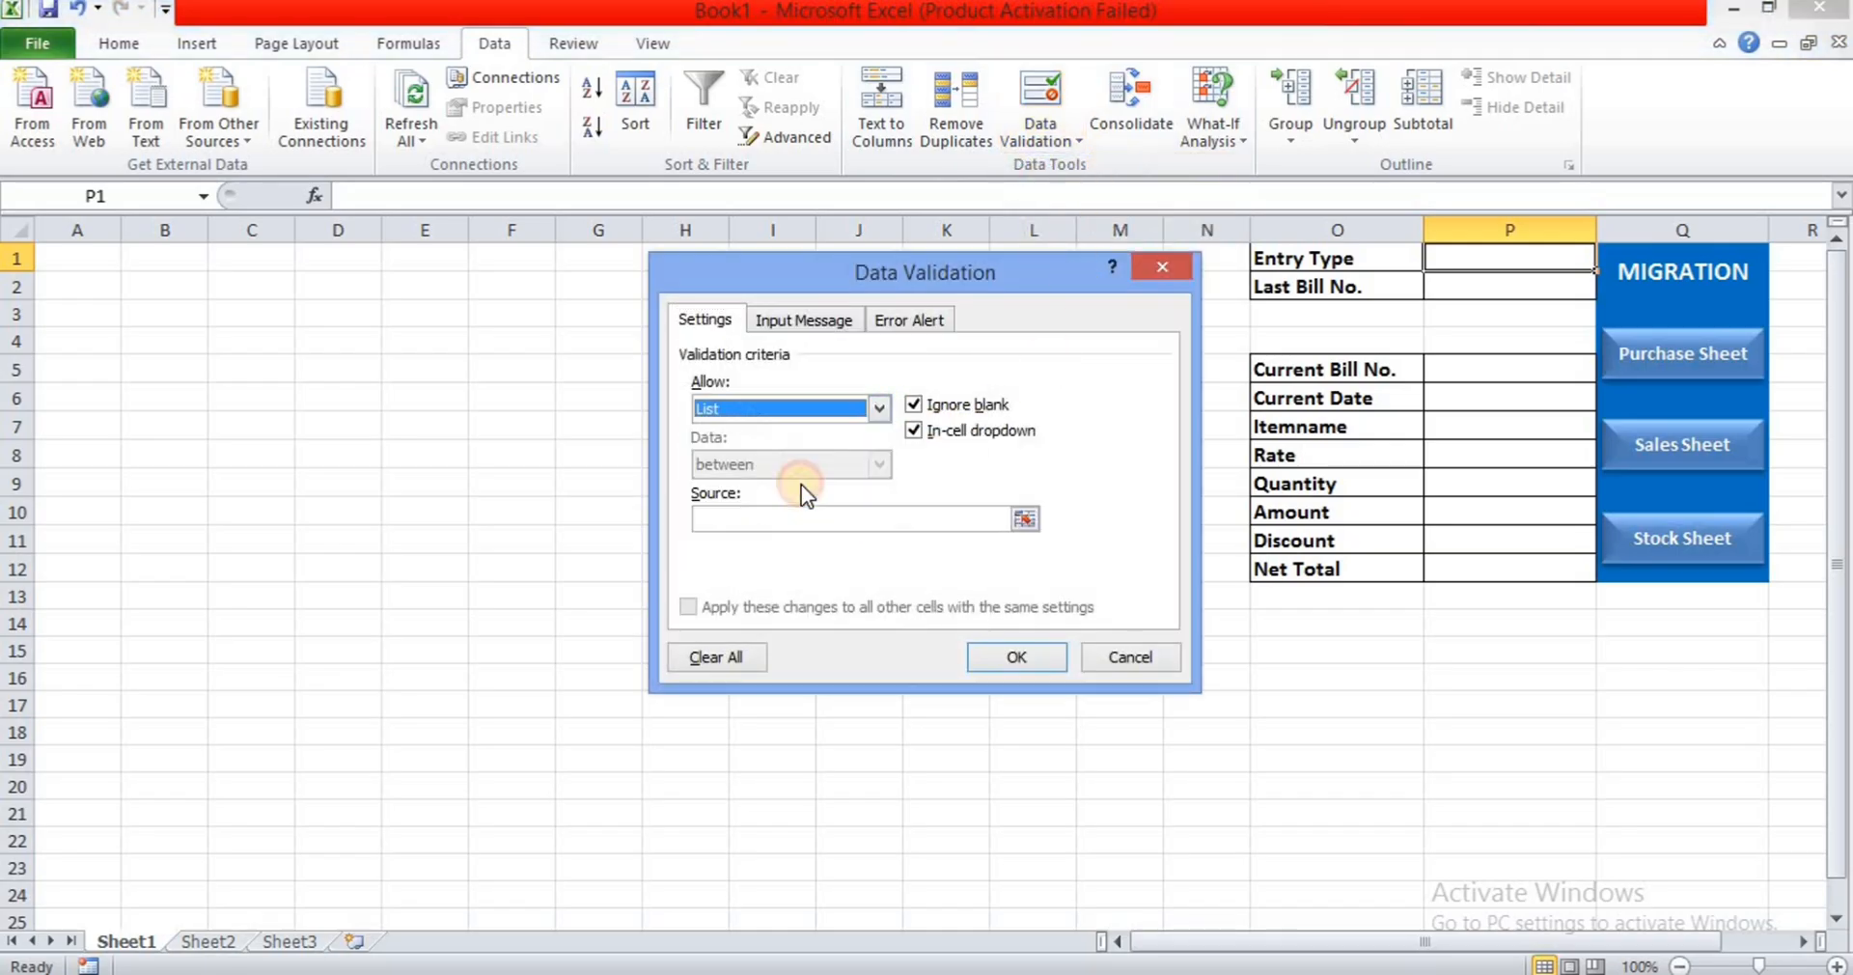
left_click(787, 518)
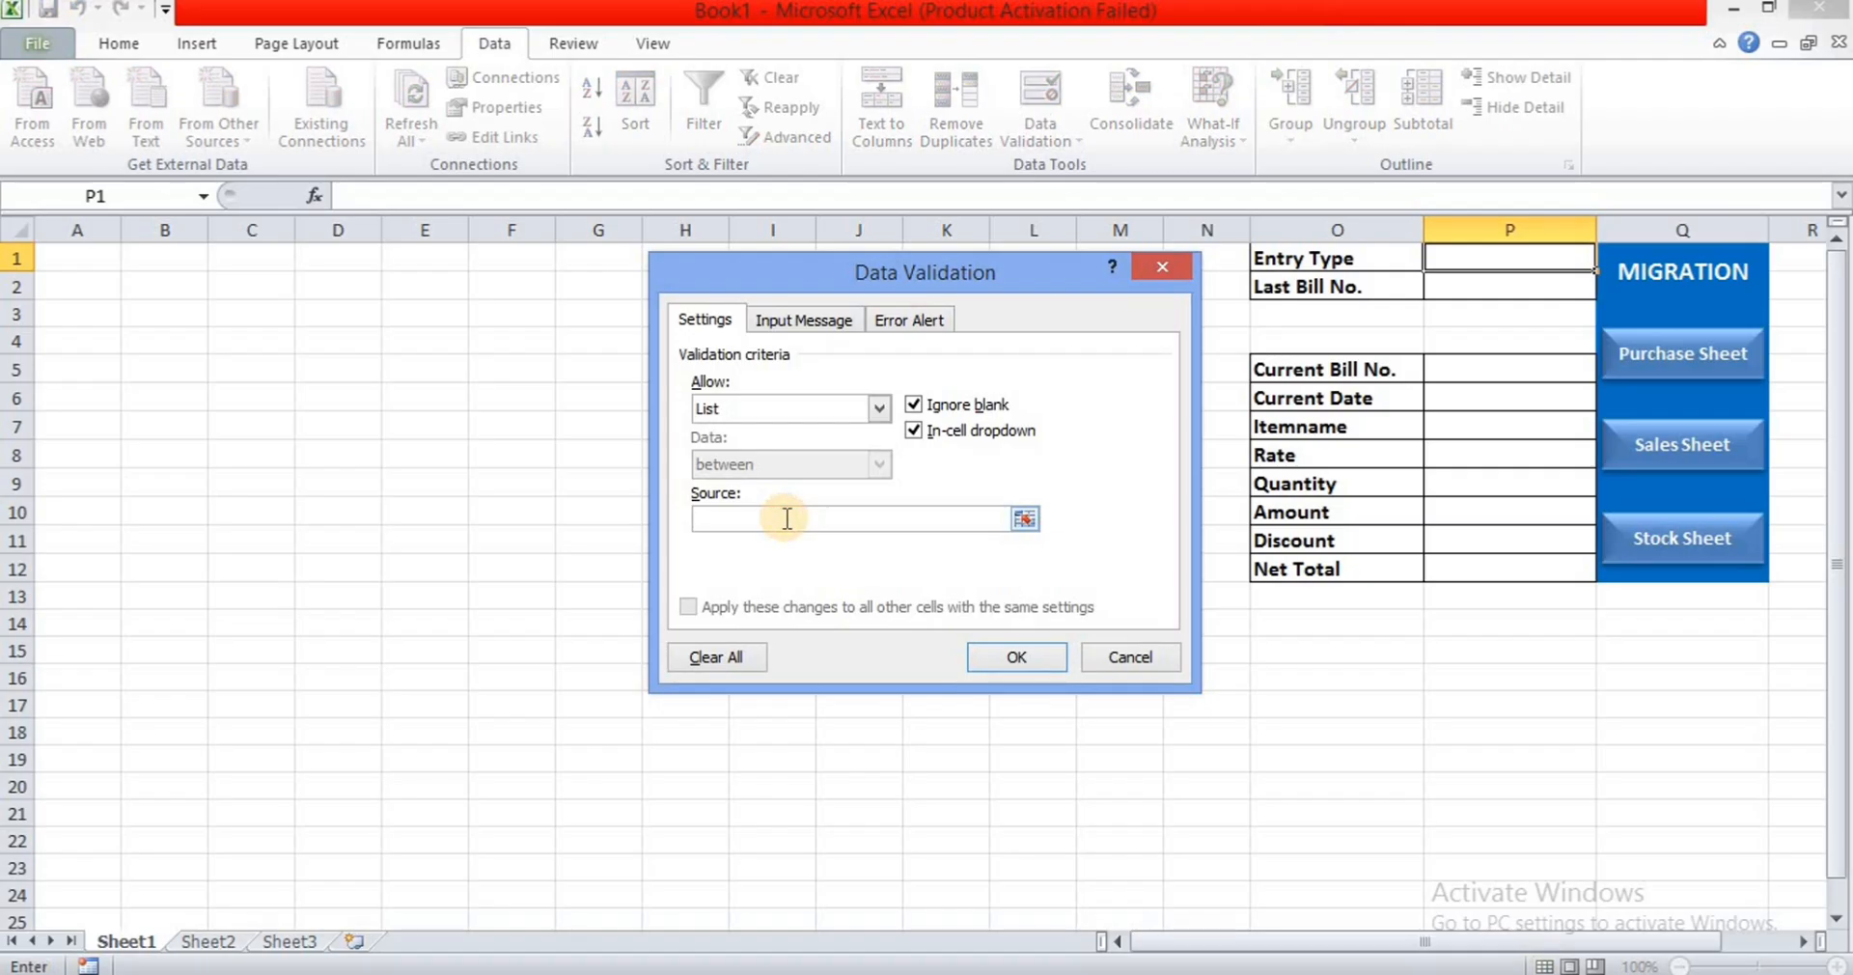
type("Purchase,Sales")
left_click(1010, 666)
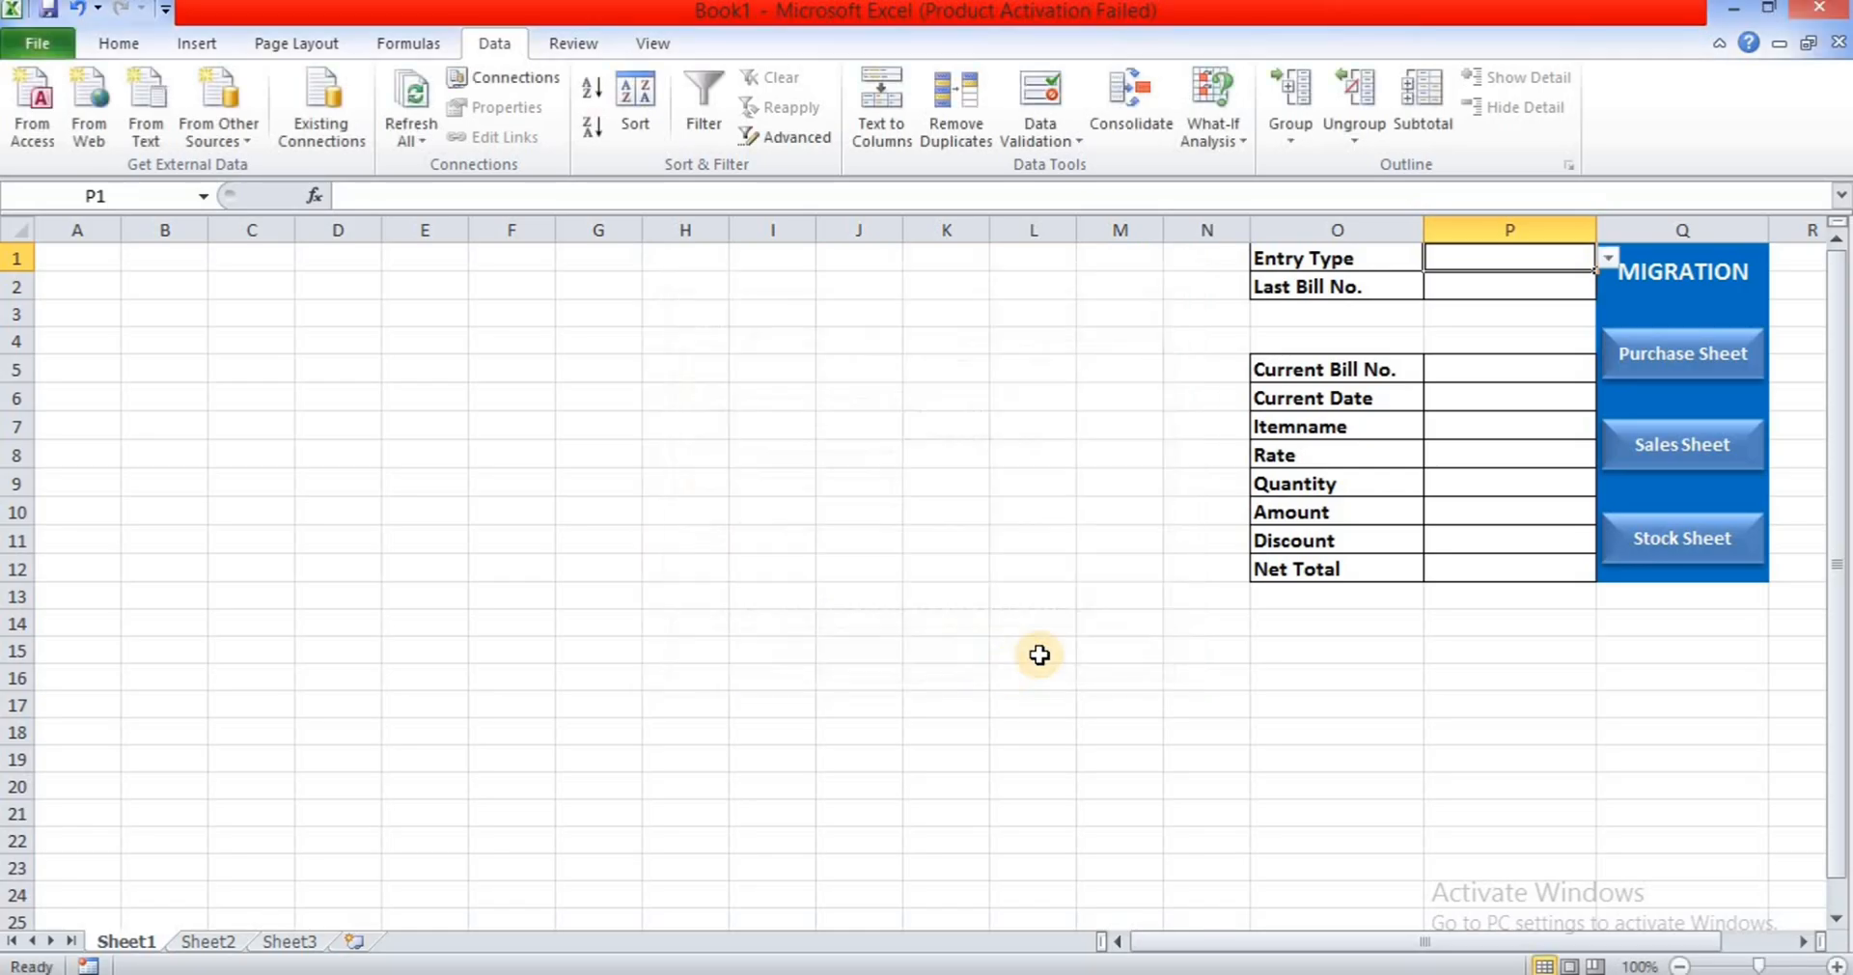
left_click(1610, 261)
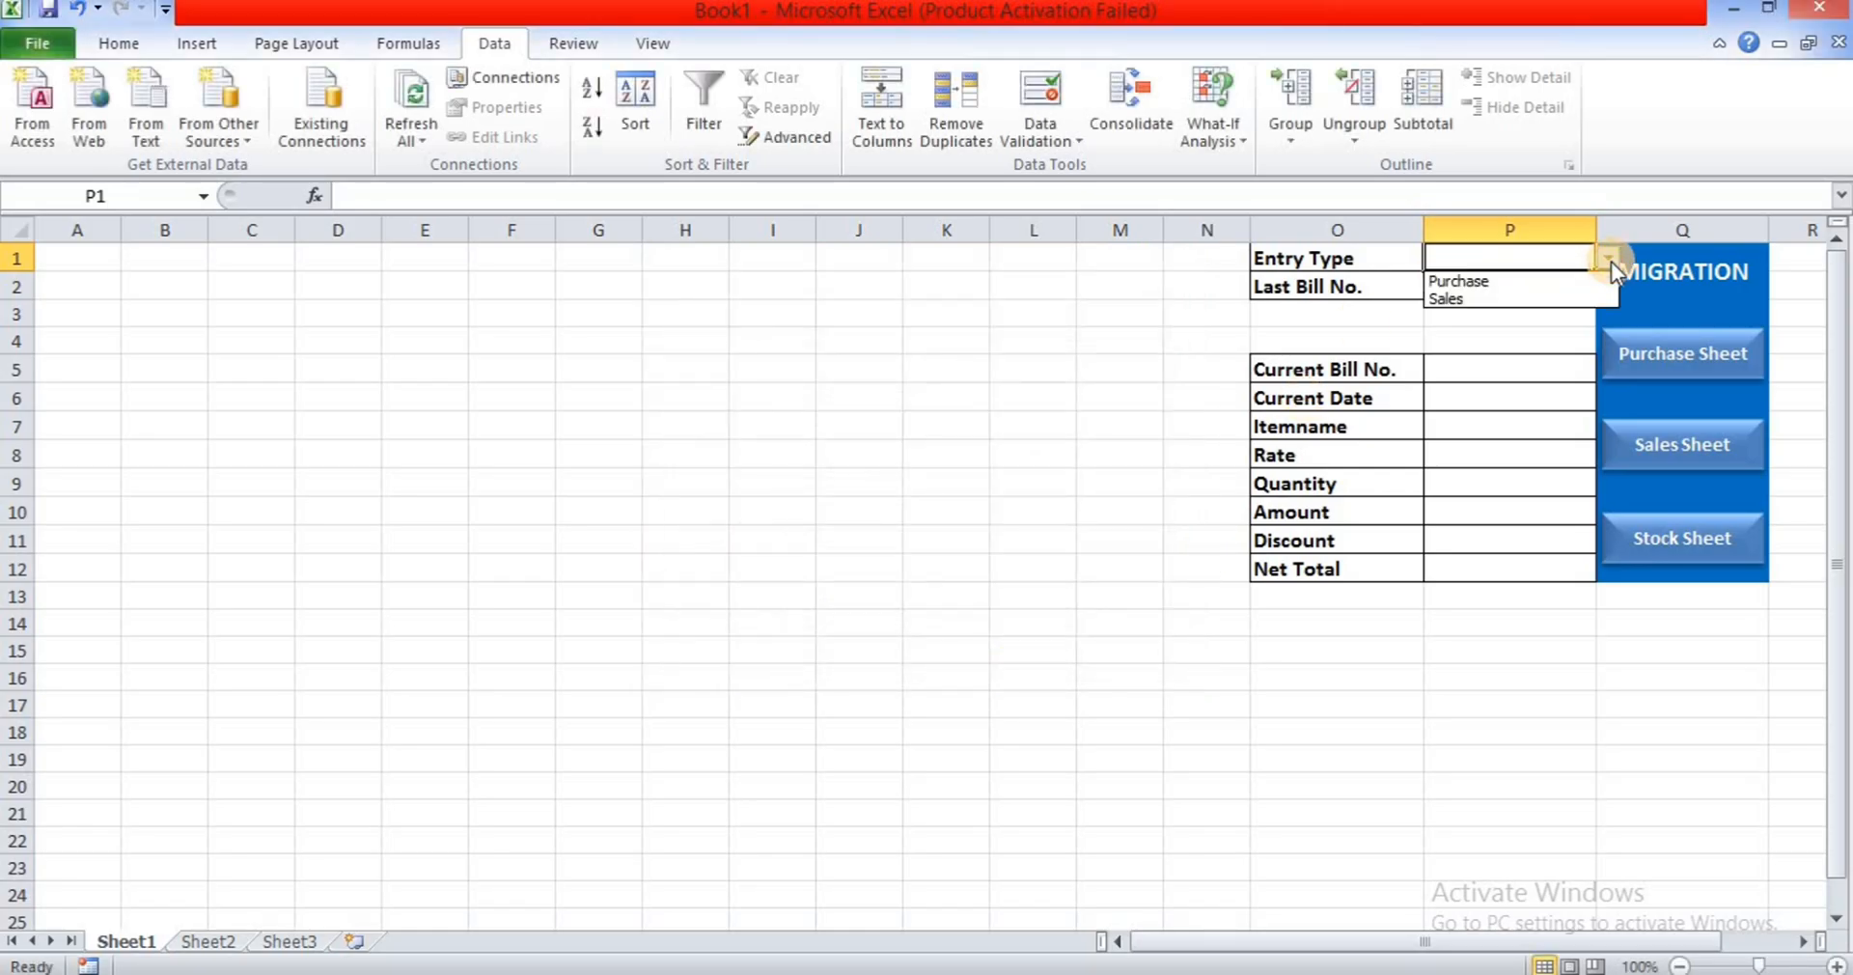
left_click(1497, 299)
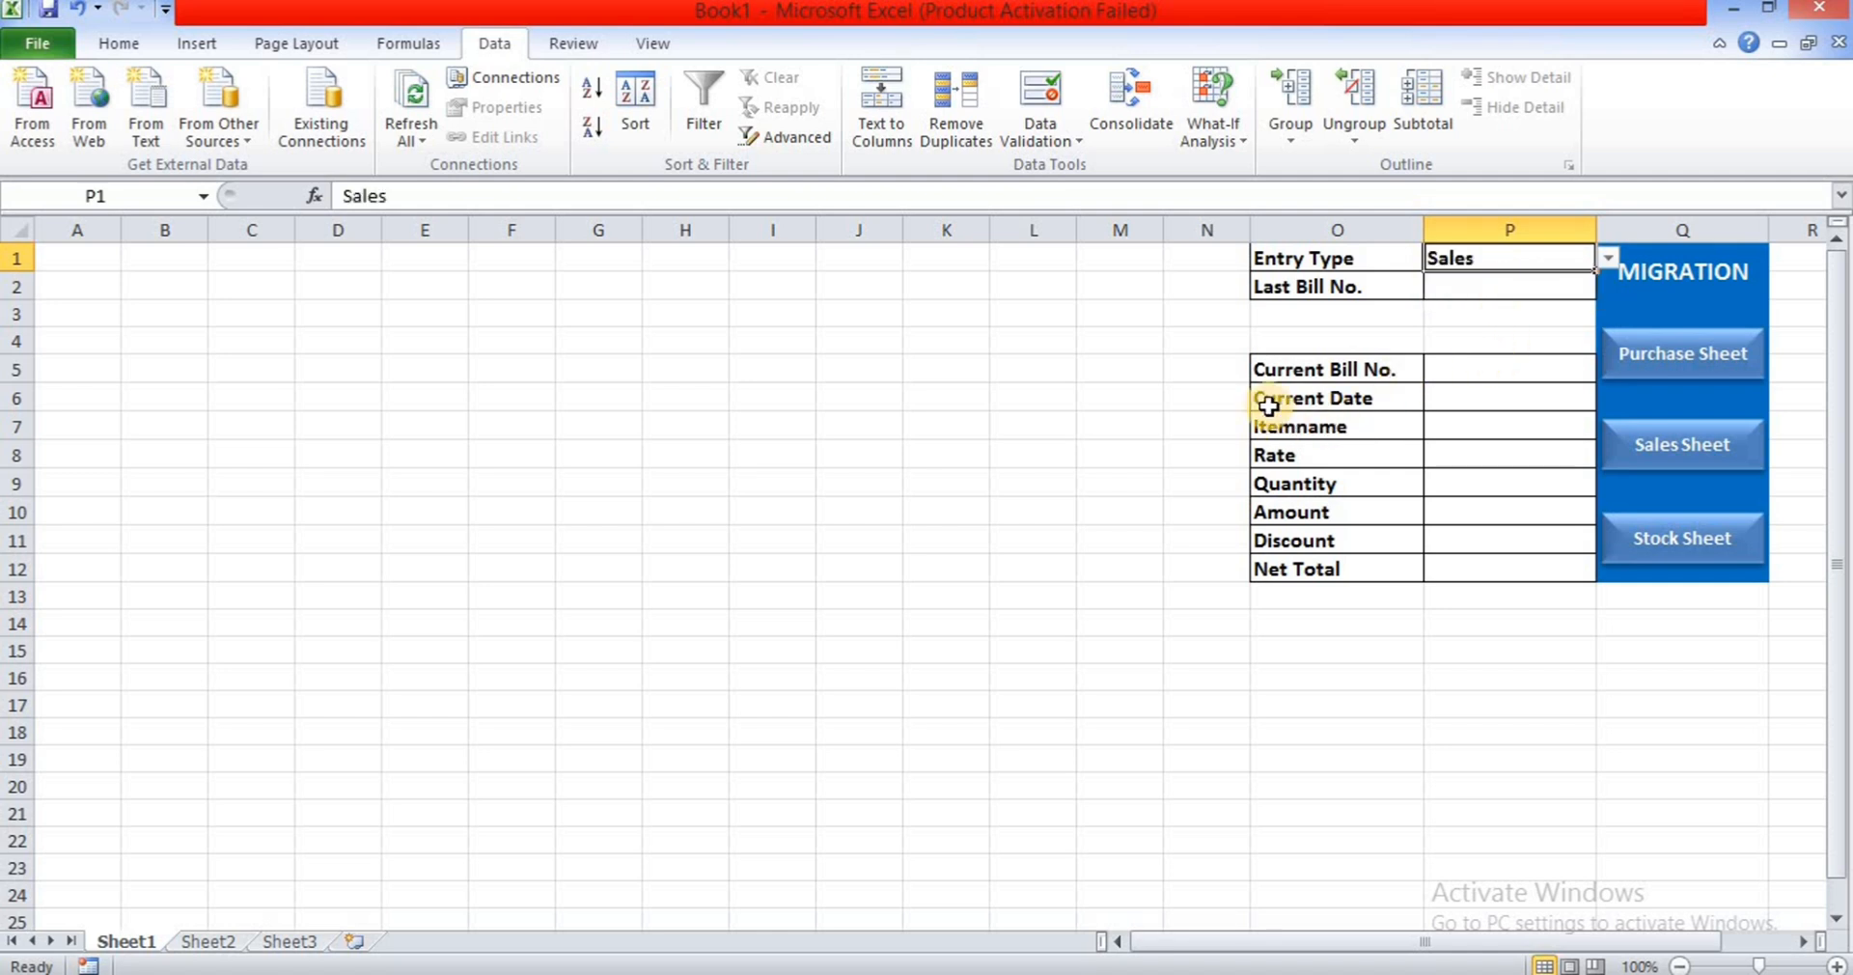
- Copy the labels Current Bill No. through Net Total from O5:O12 and paste them transposed into Sheet2 starting at A1
left_click_drag(1274, 368, 1341, 565)
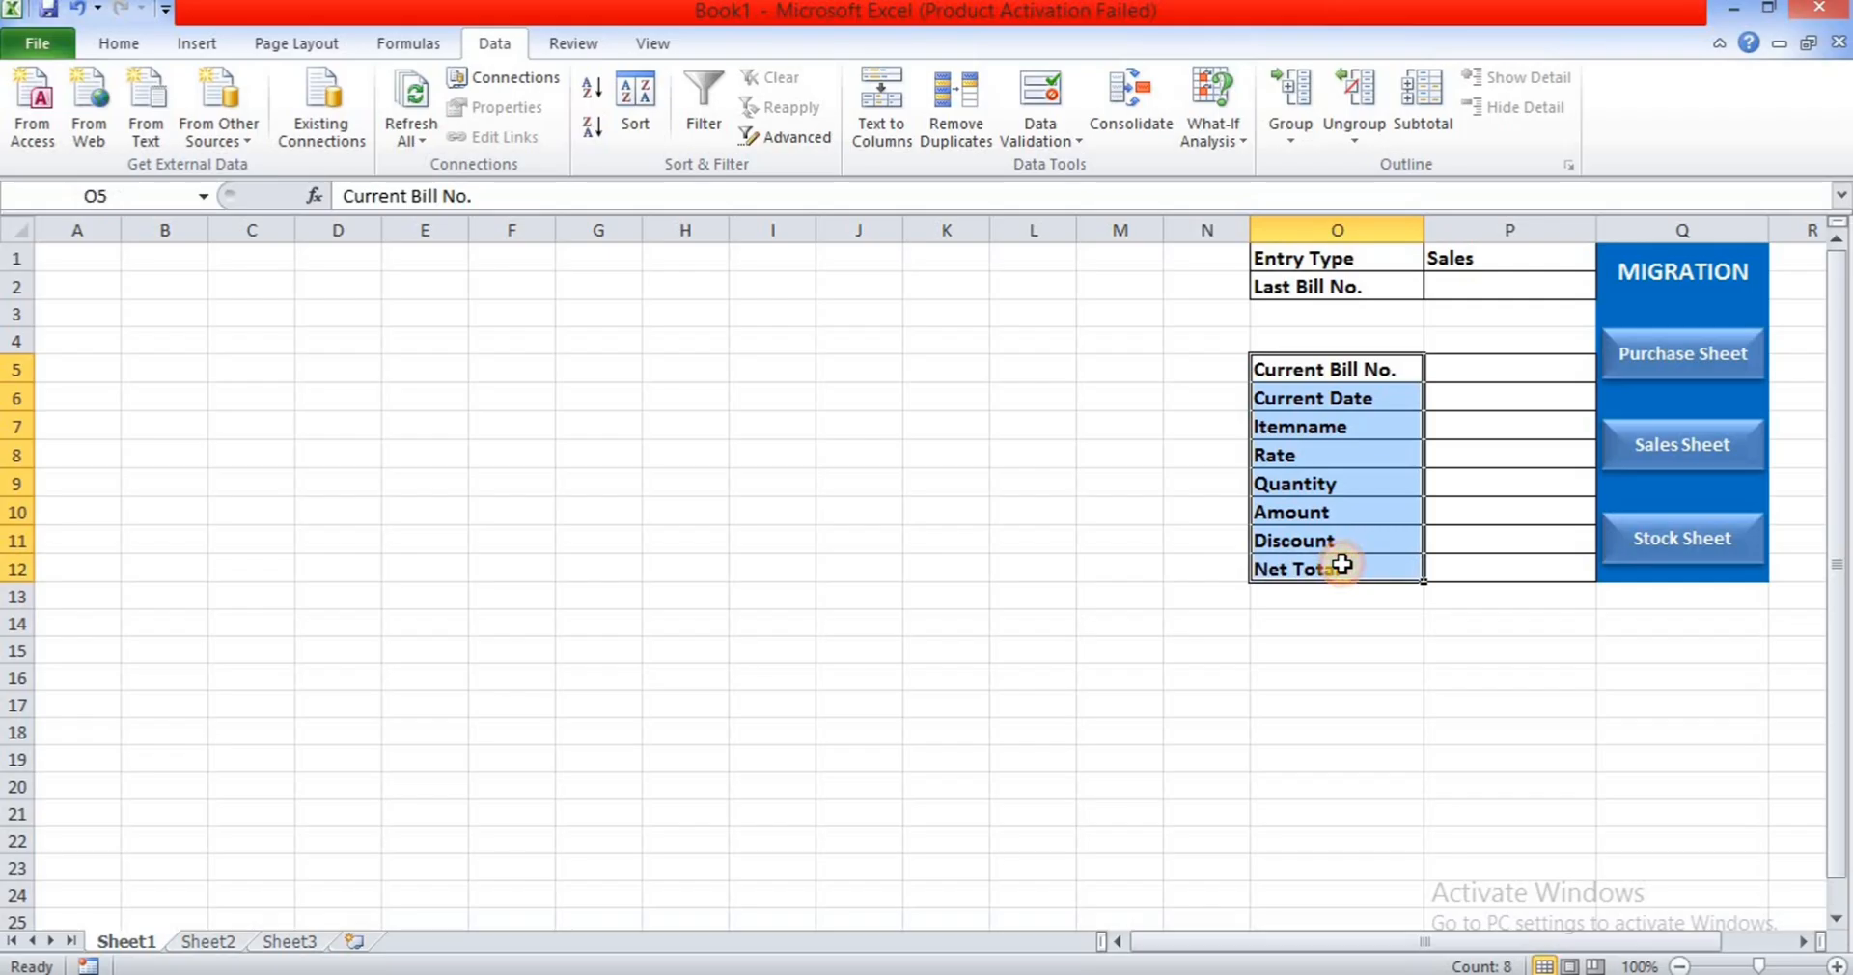
key("ctrl+c")
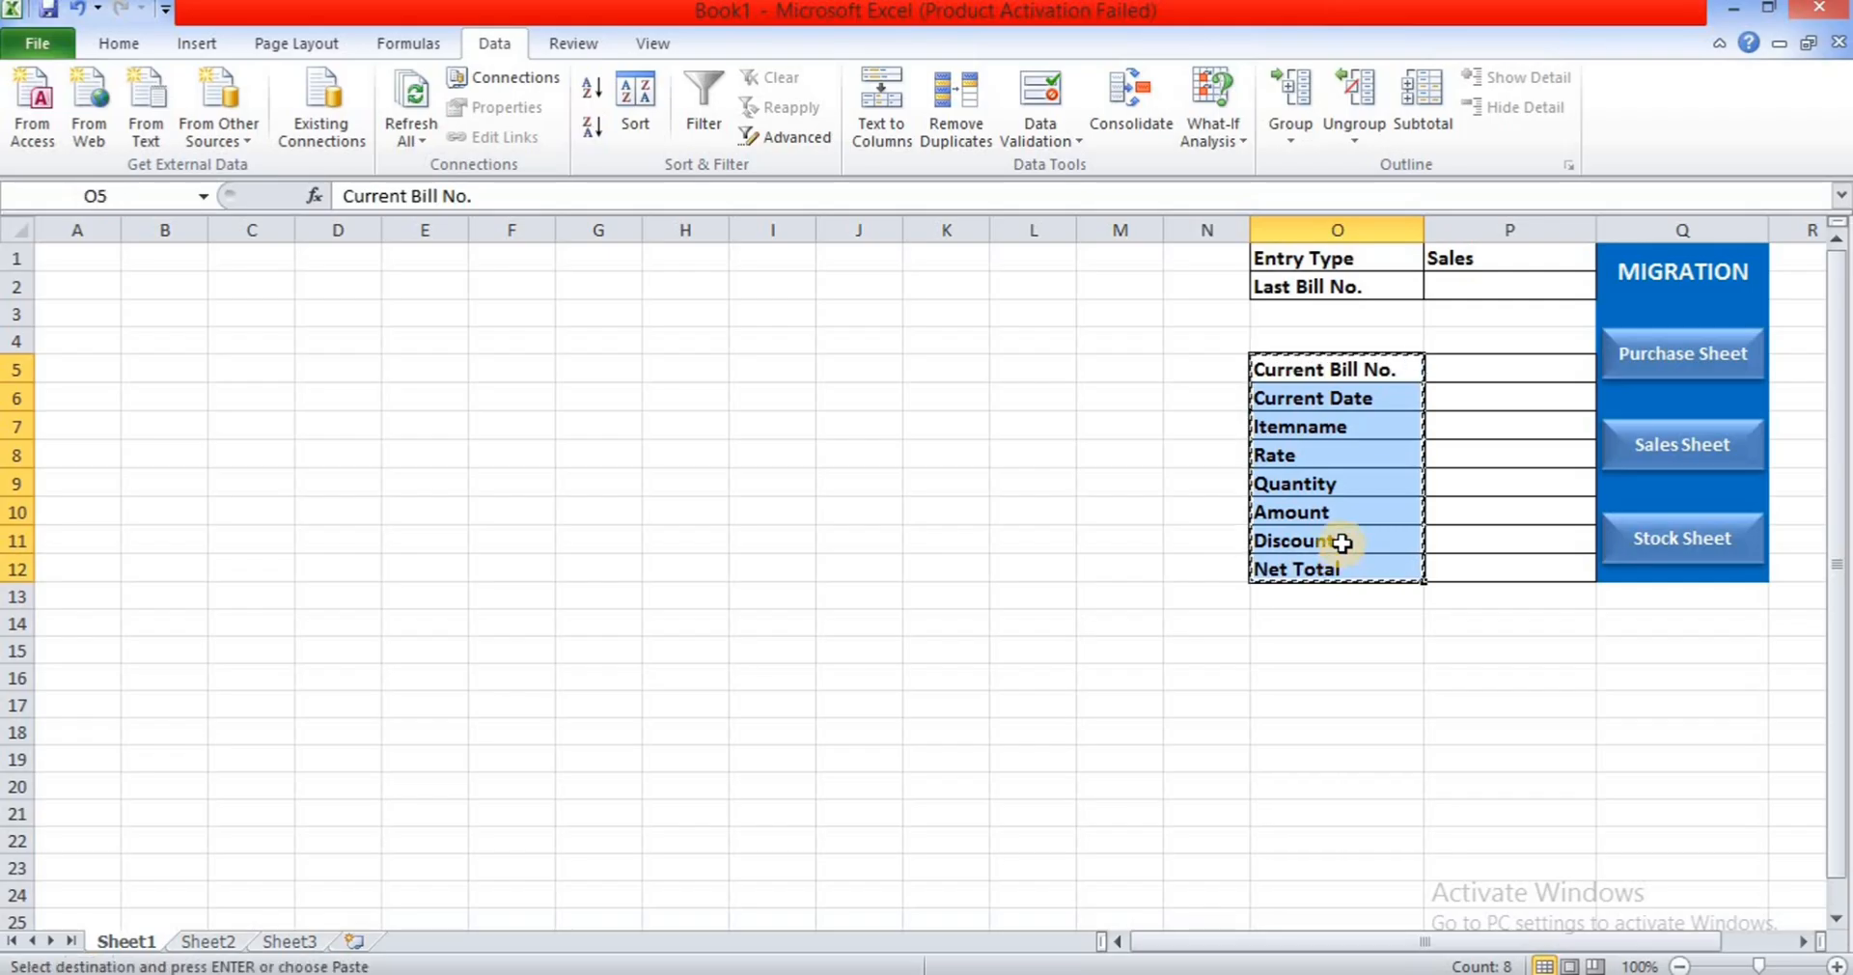
left_click(205, 946)
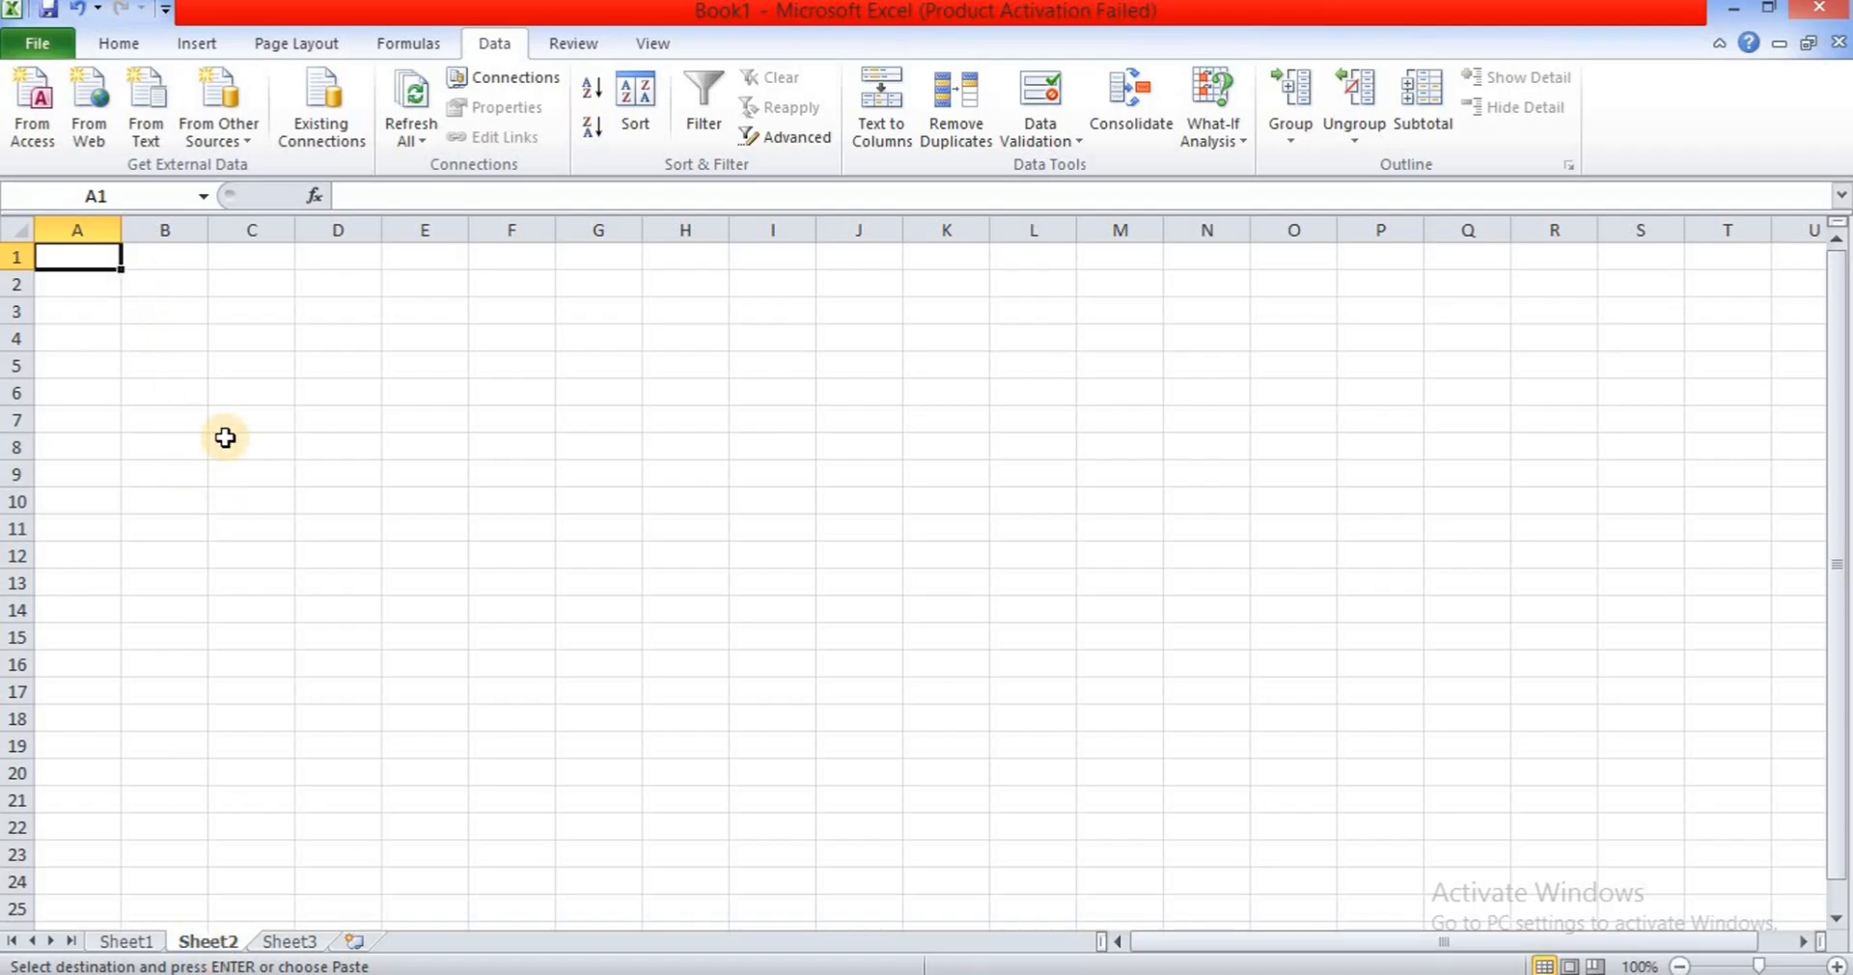
left_click(121, 45)
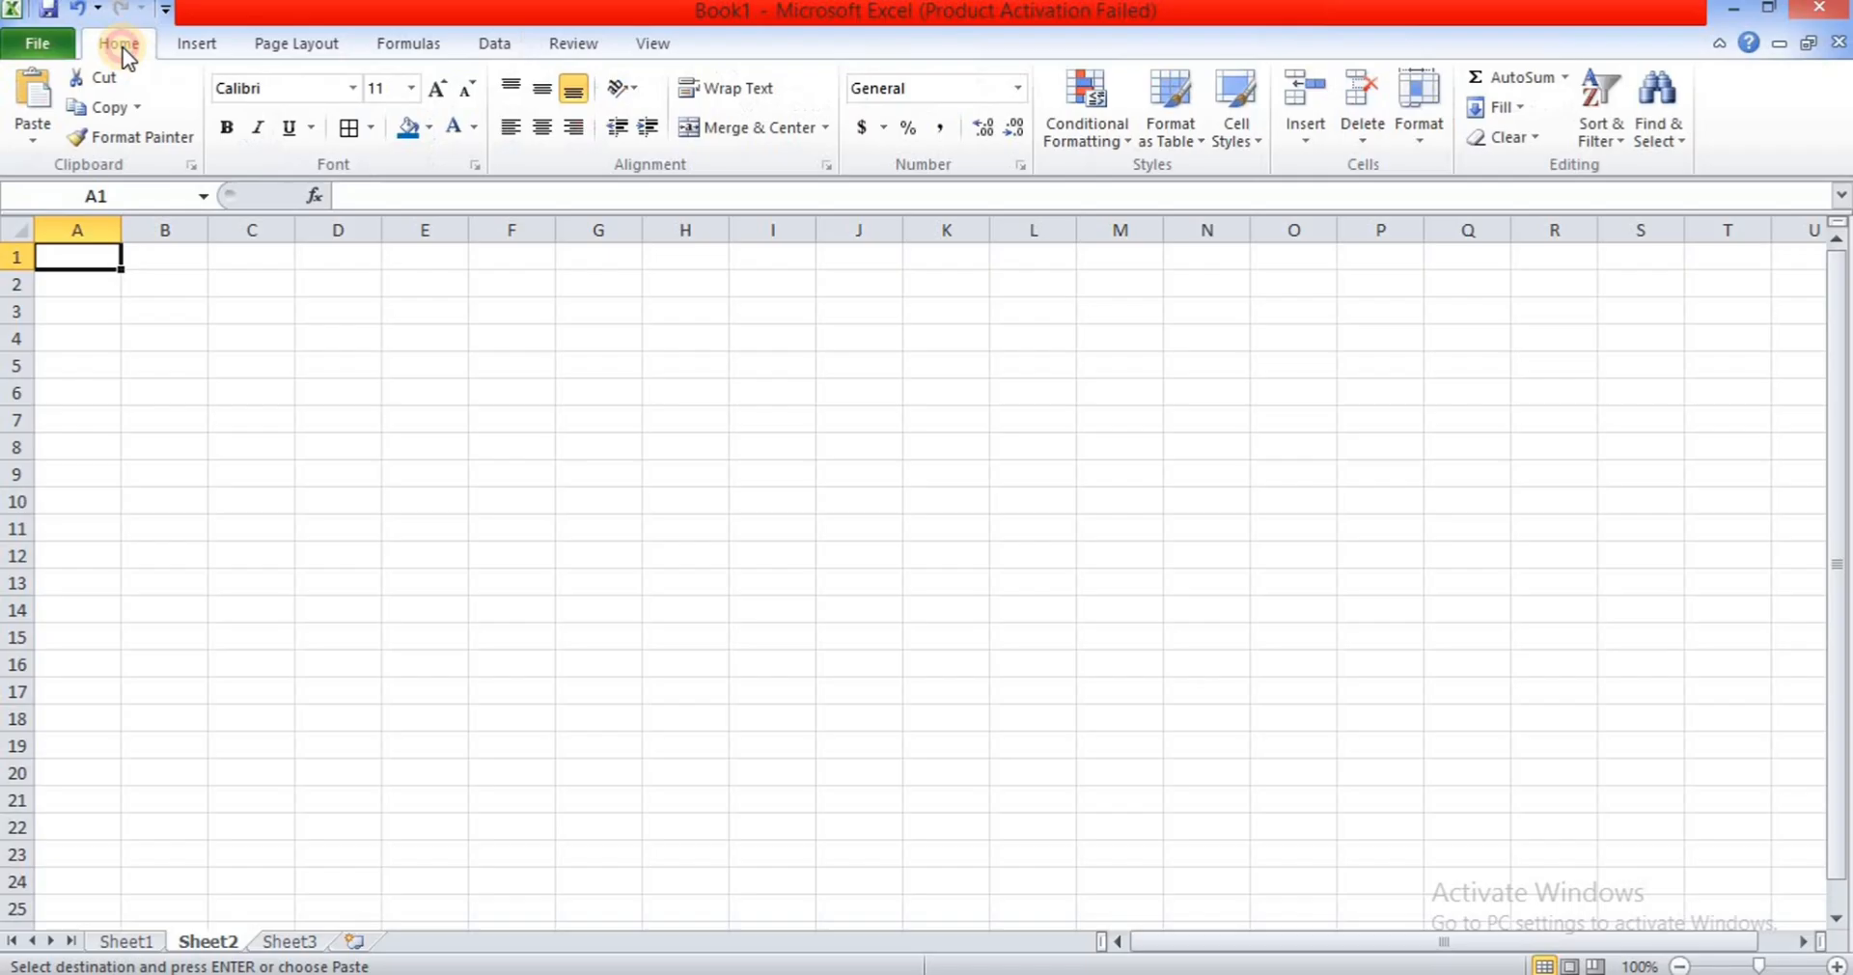
left_click(40, 142)
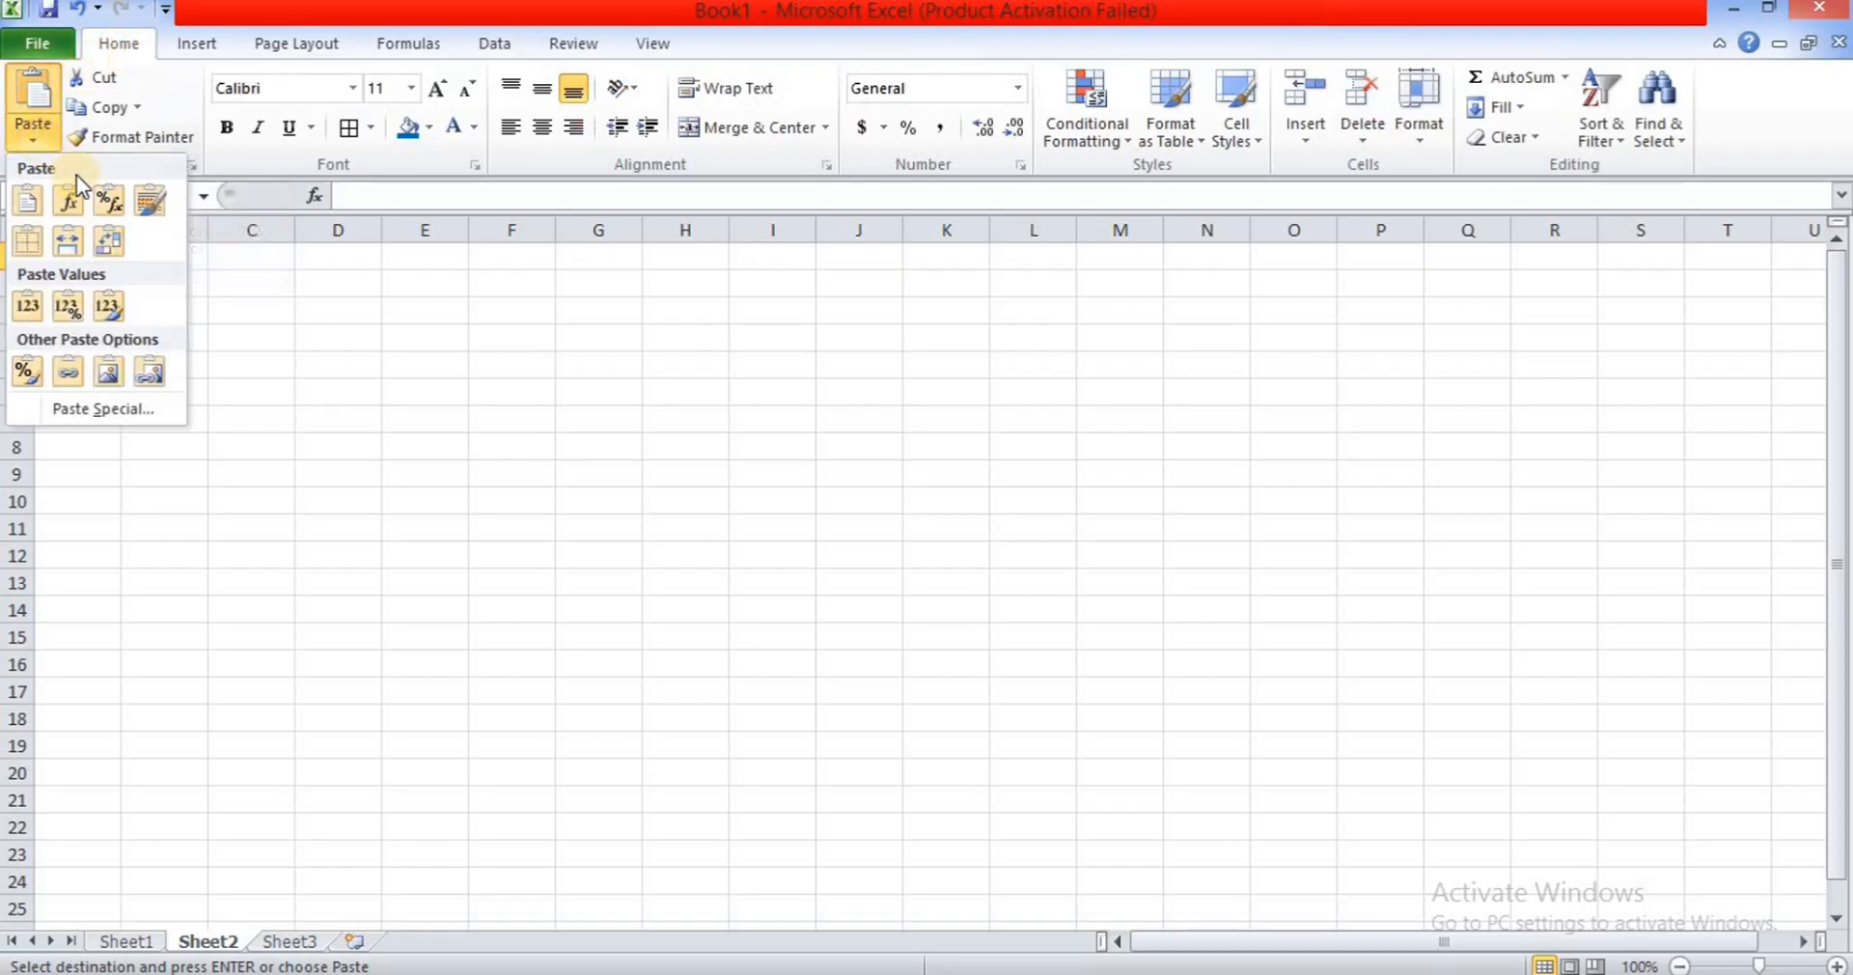
left_click(117, 243)
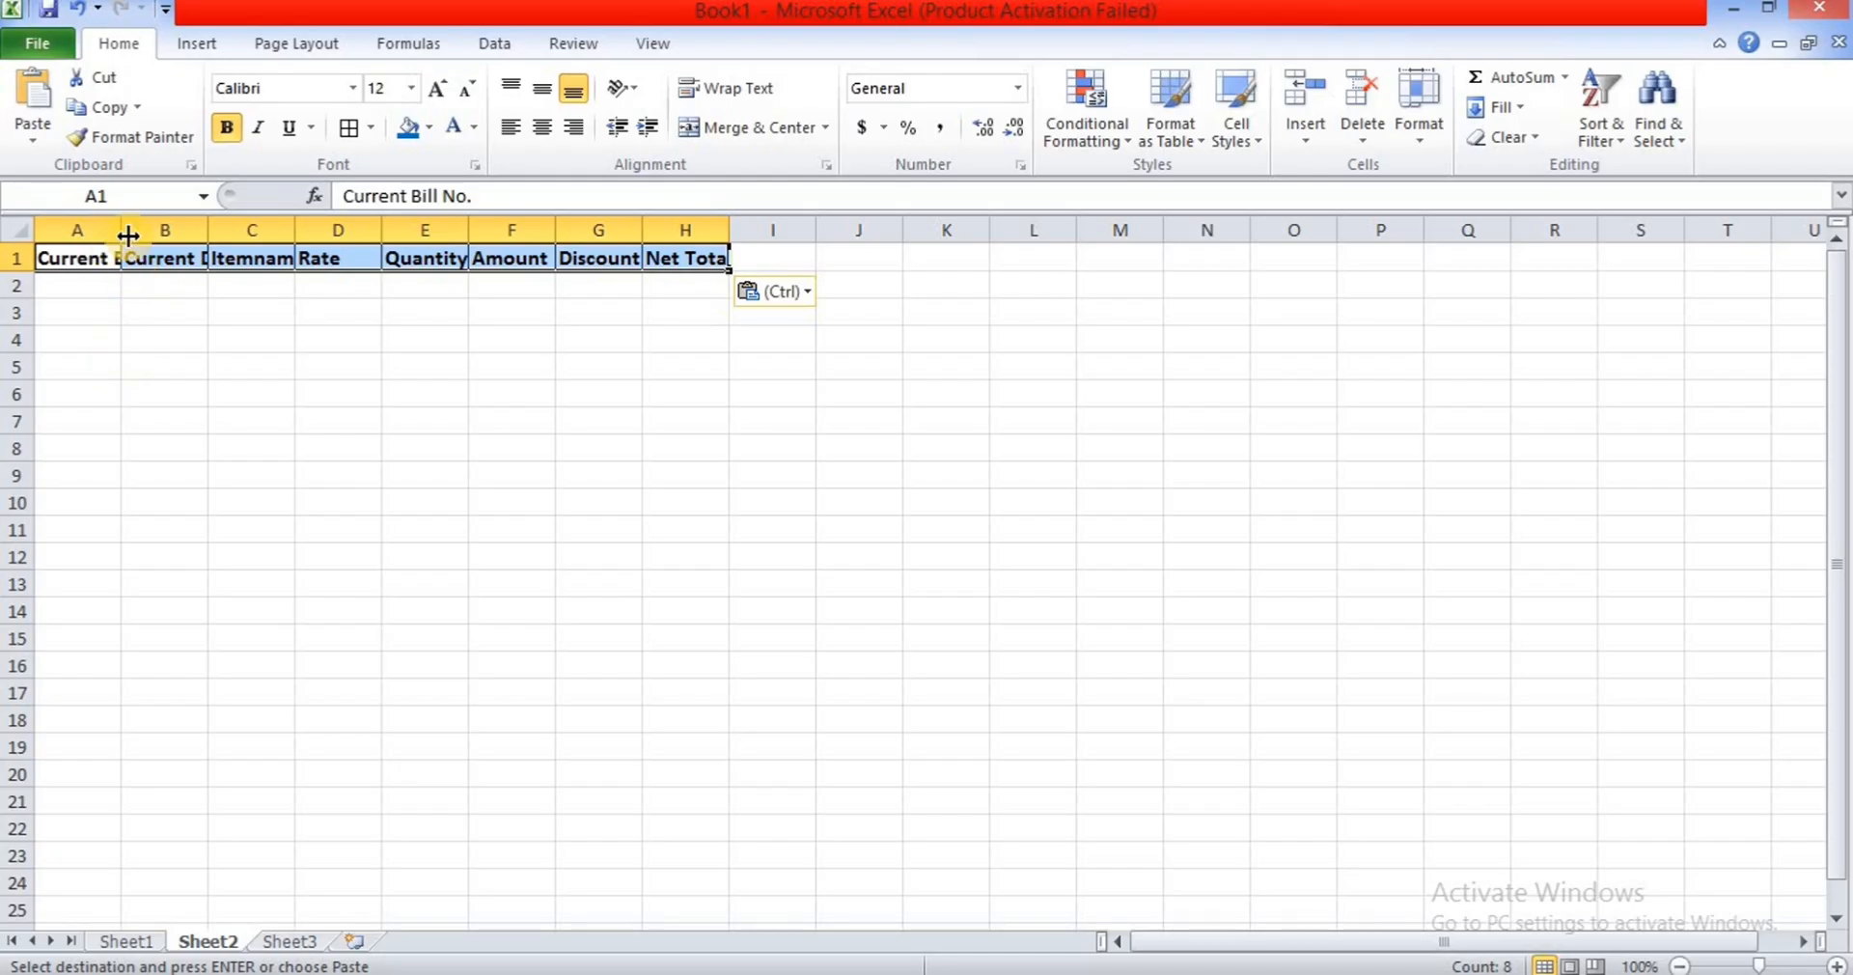
- Adjust the widths of columns A through H on Sheet2 so that every header fits in full
left_click_drag(122, 234, 188, 234)
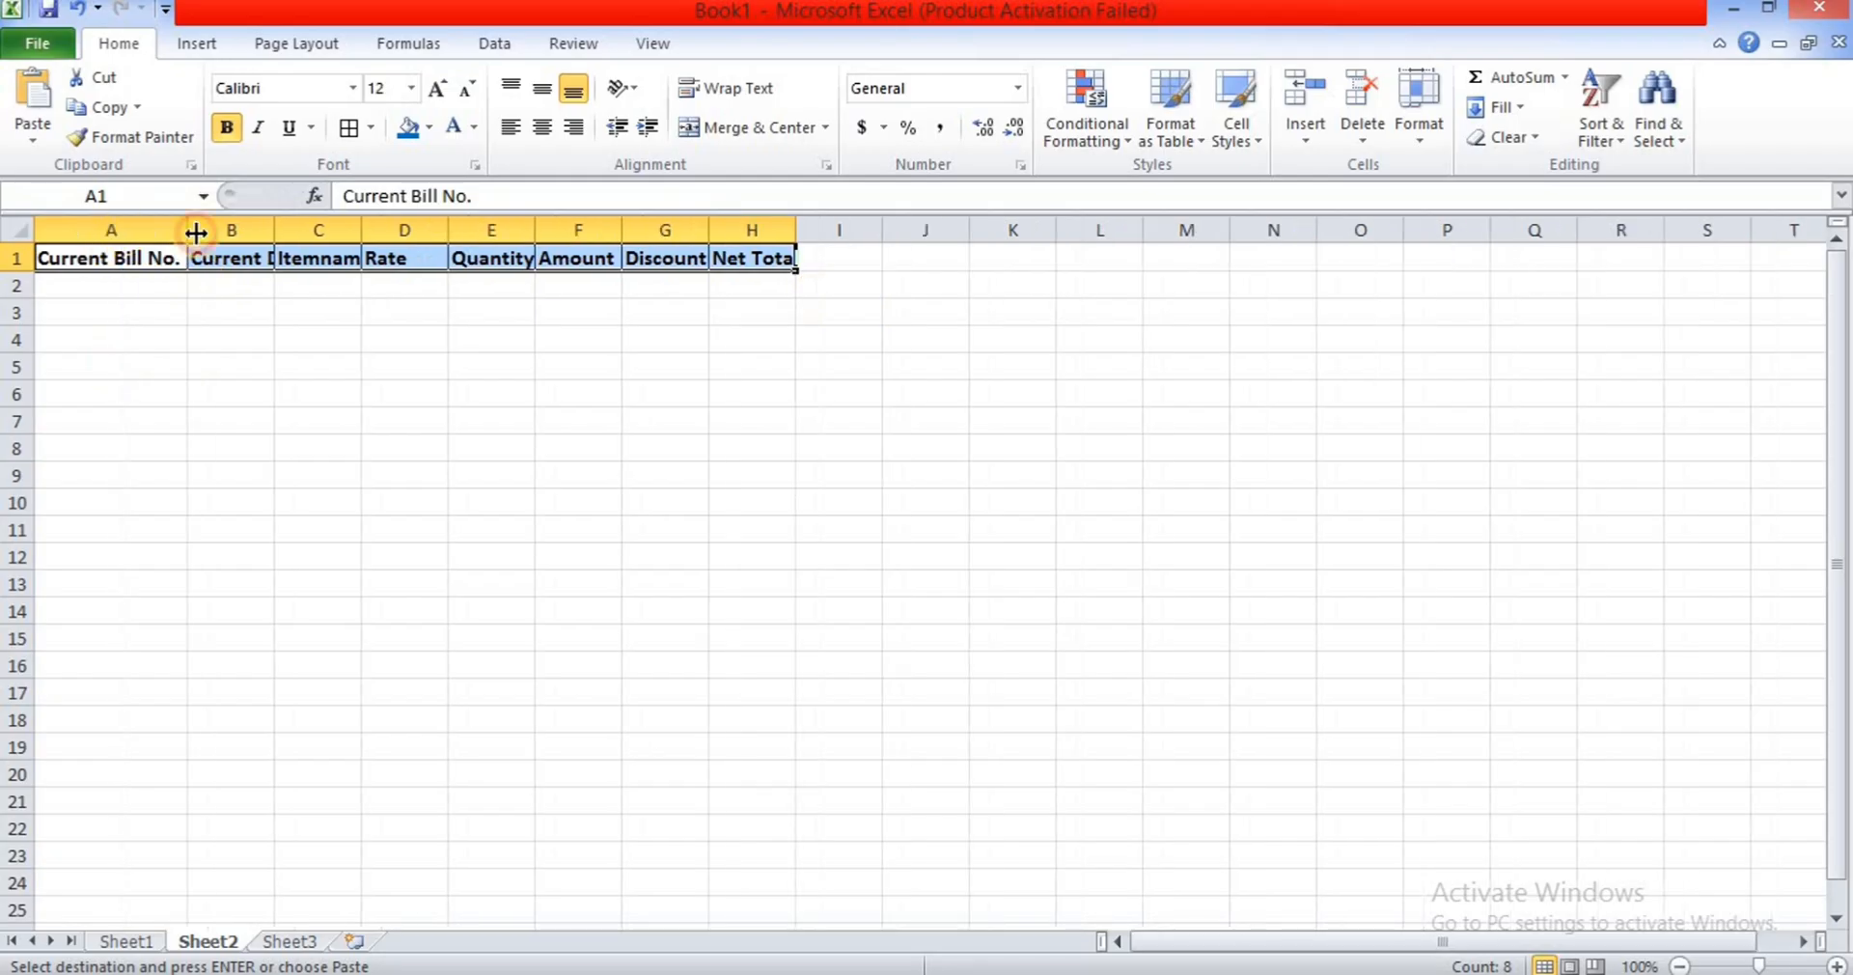
double_click(270, 235)
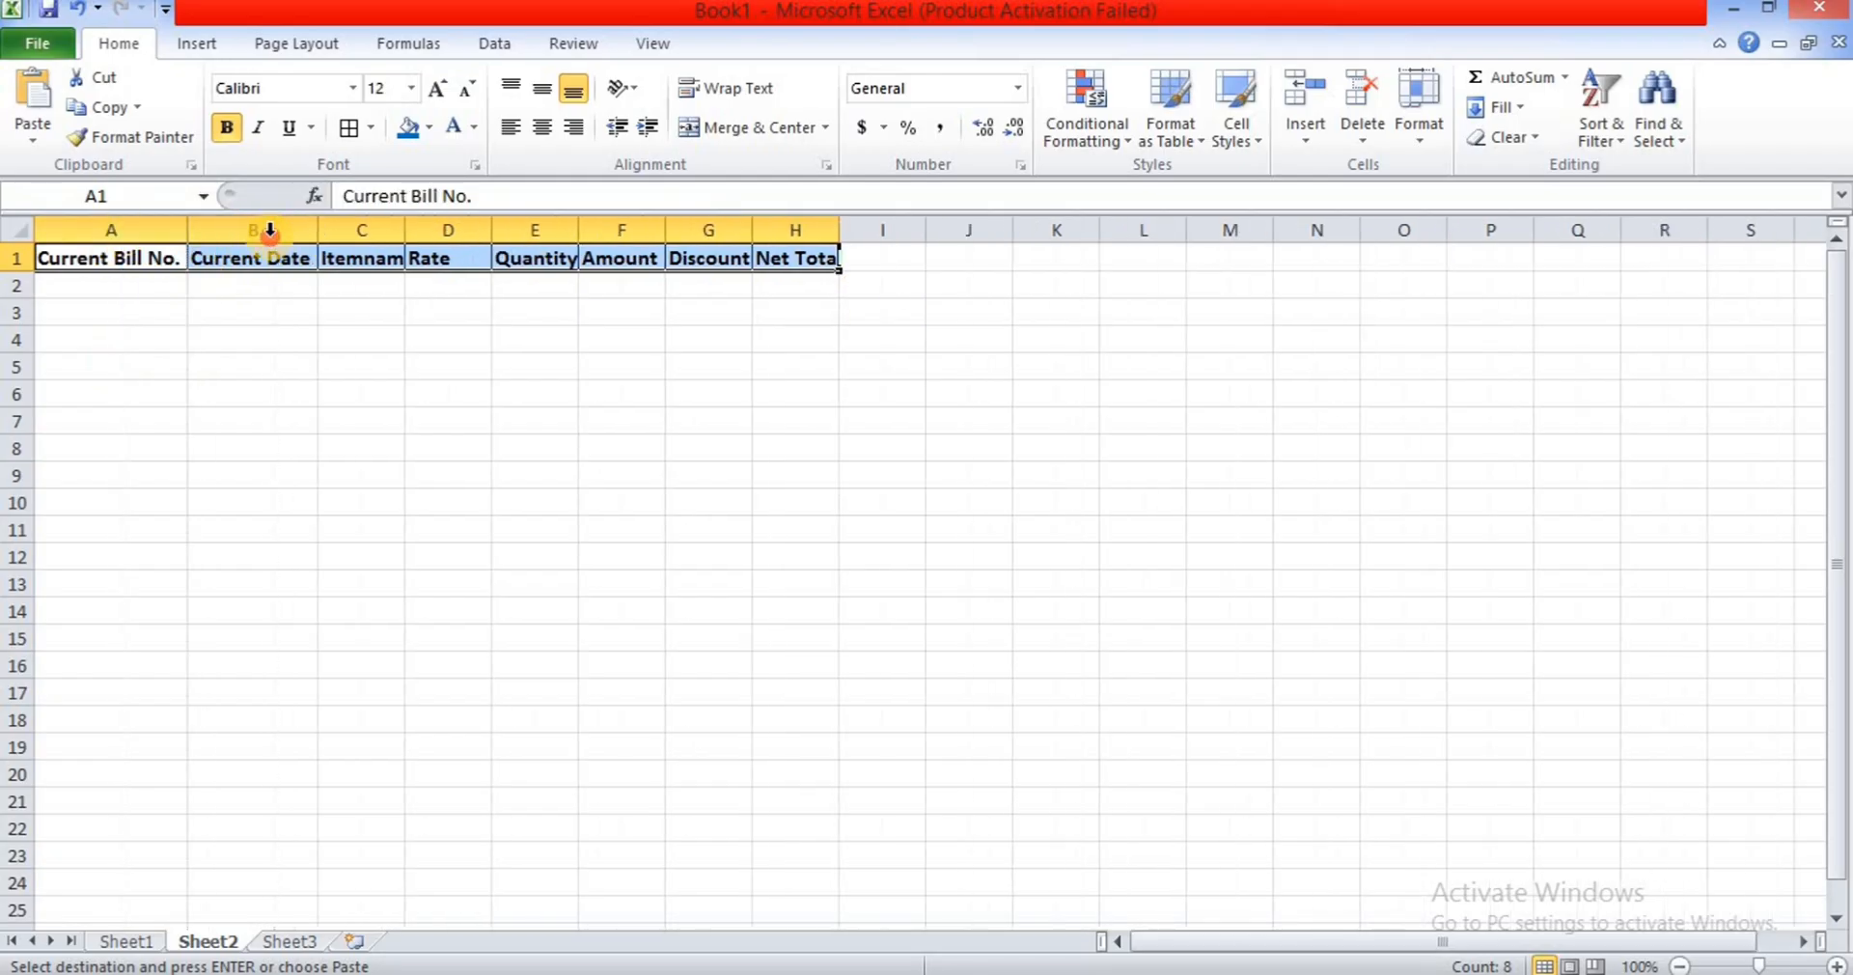
double_click(403, 230)
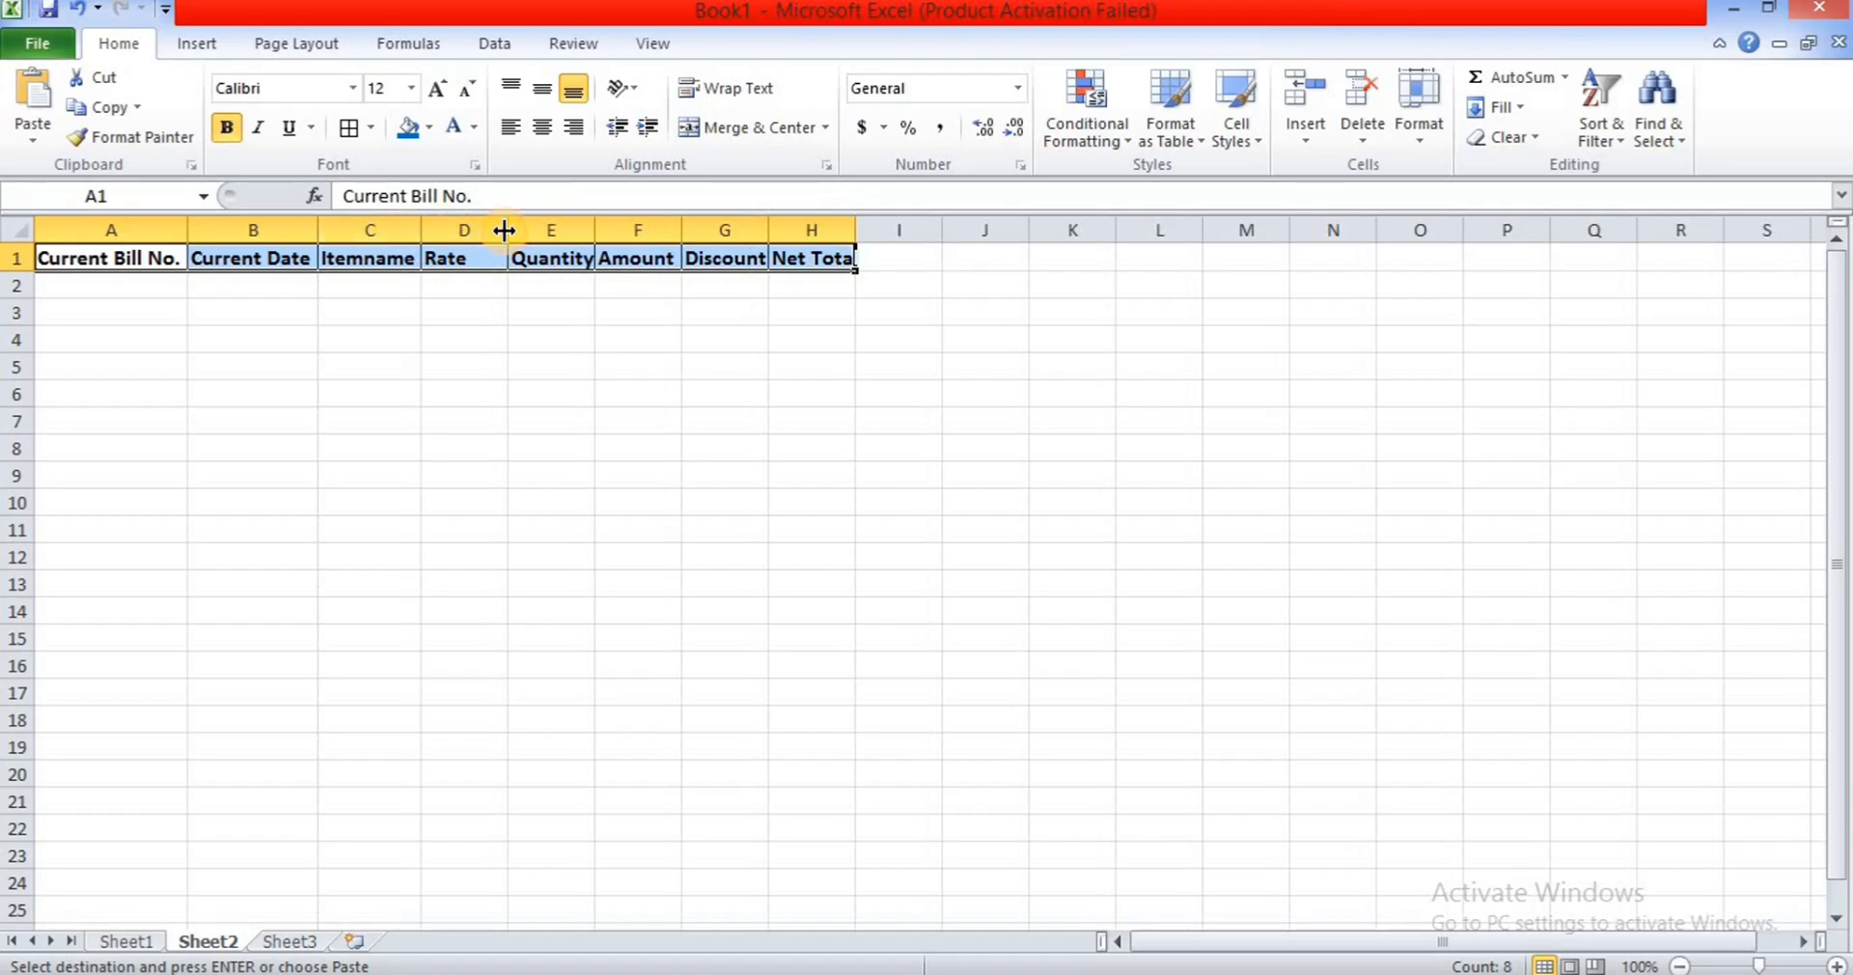
double_click(505, 230)
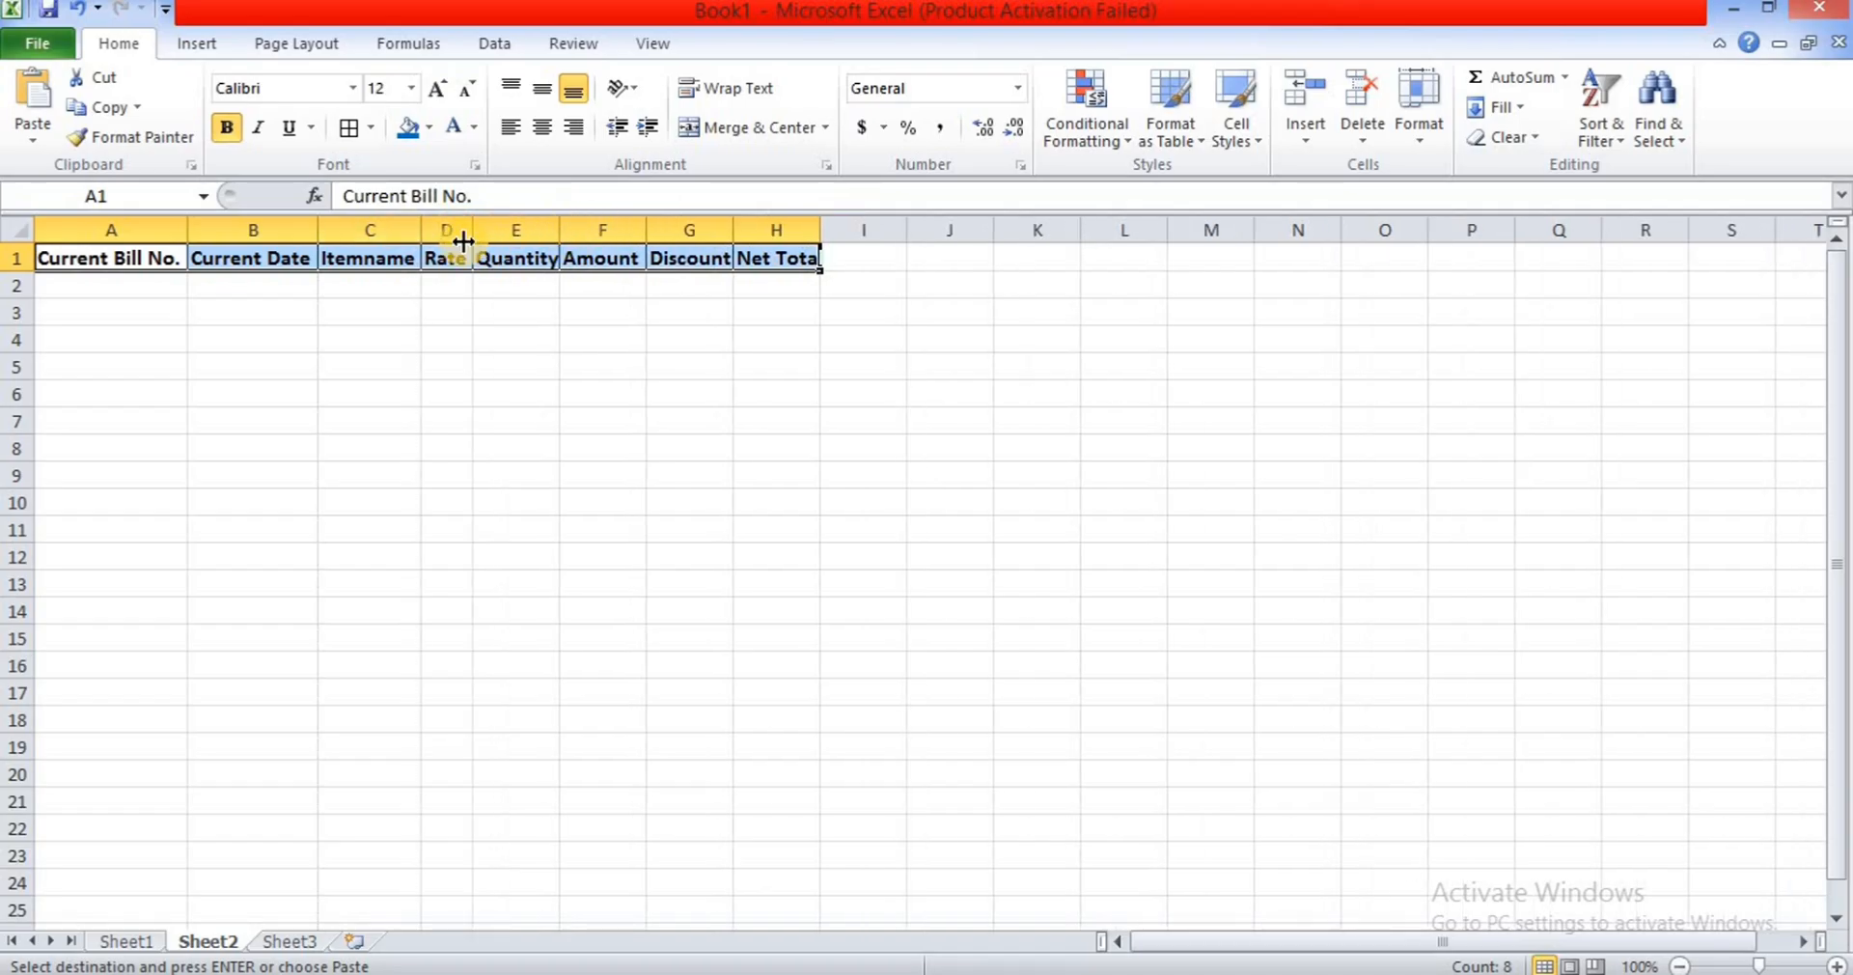
left_click_drag(472, 230, 1029, 231)
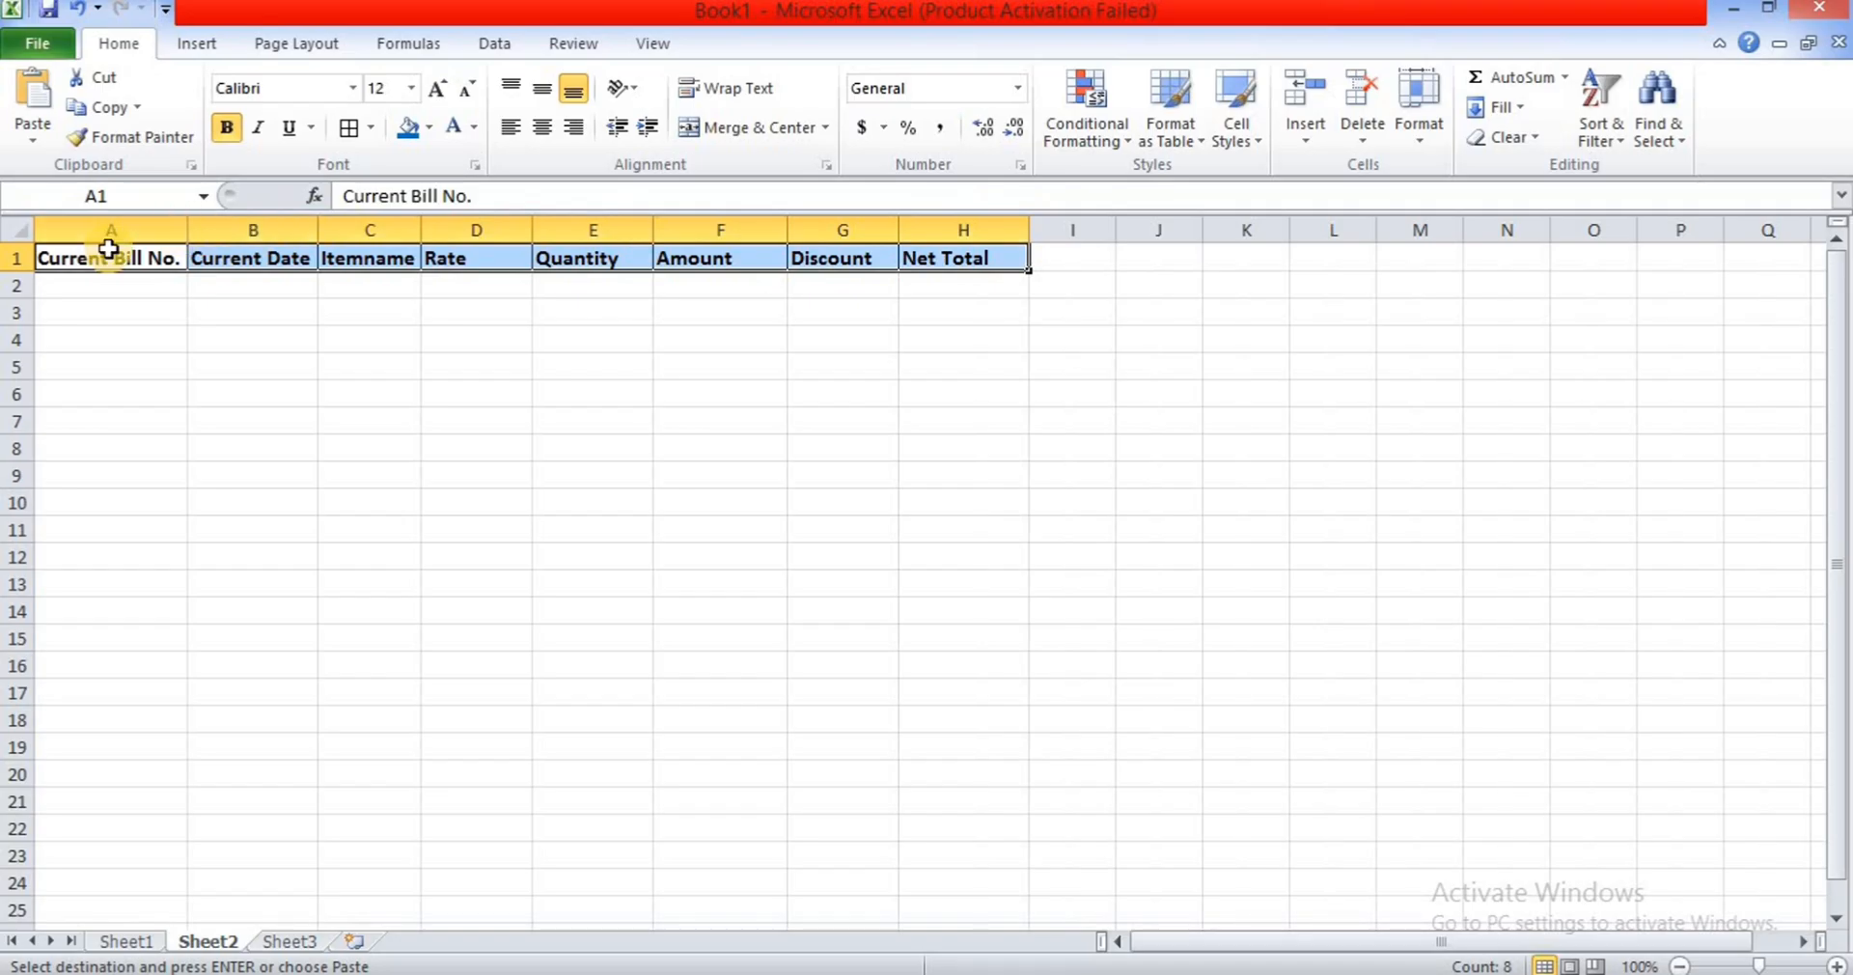
- Format the header row A1:H1 with blue fill and white text, and apply all borders to columns A through H
left_click_drag(108, 253, 959, 253)
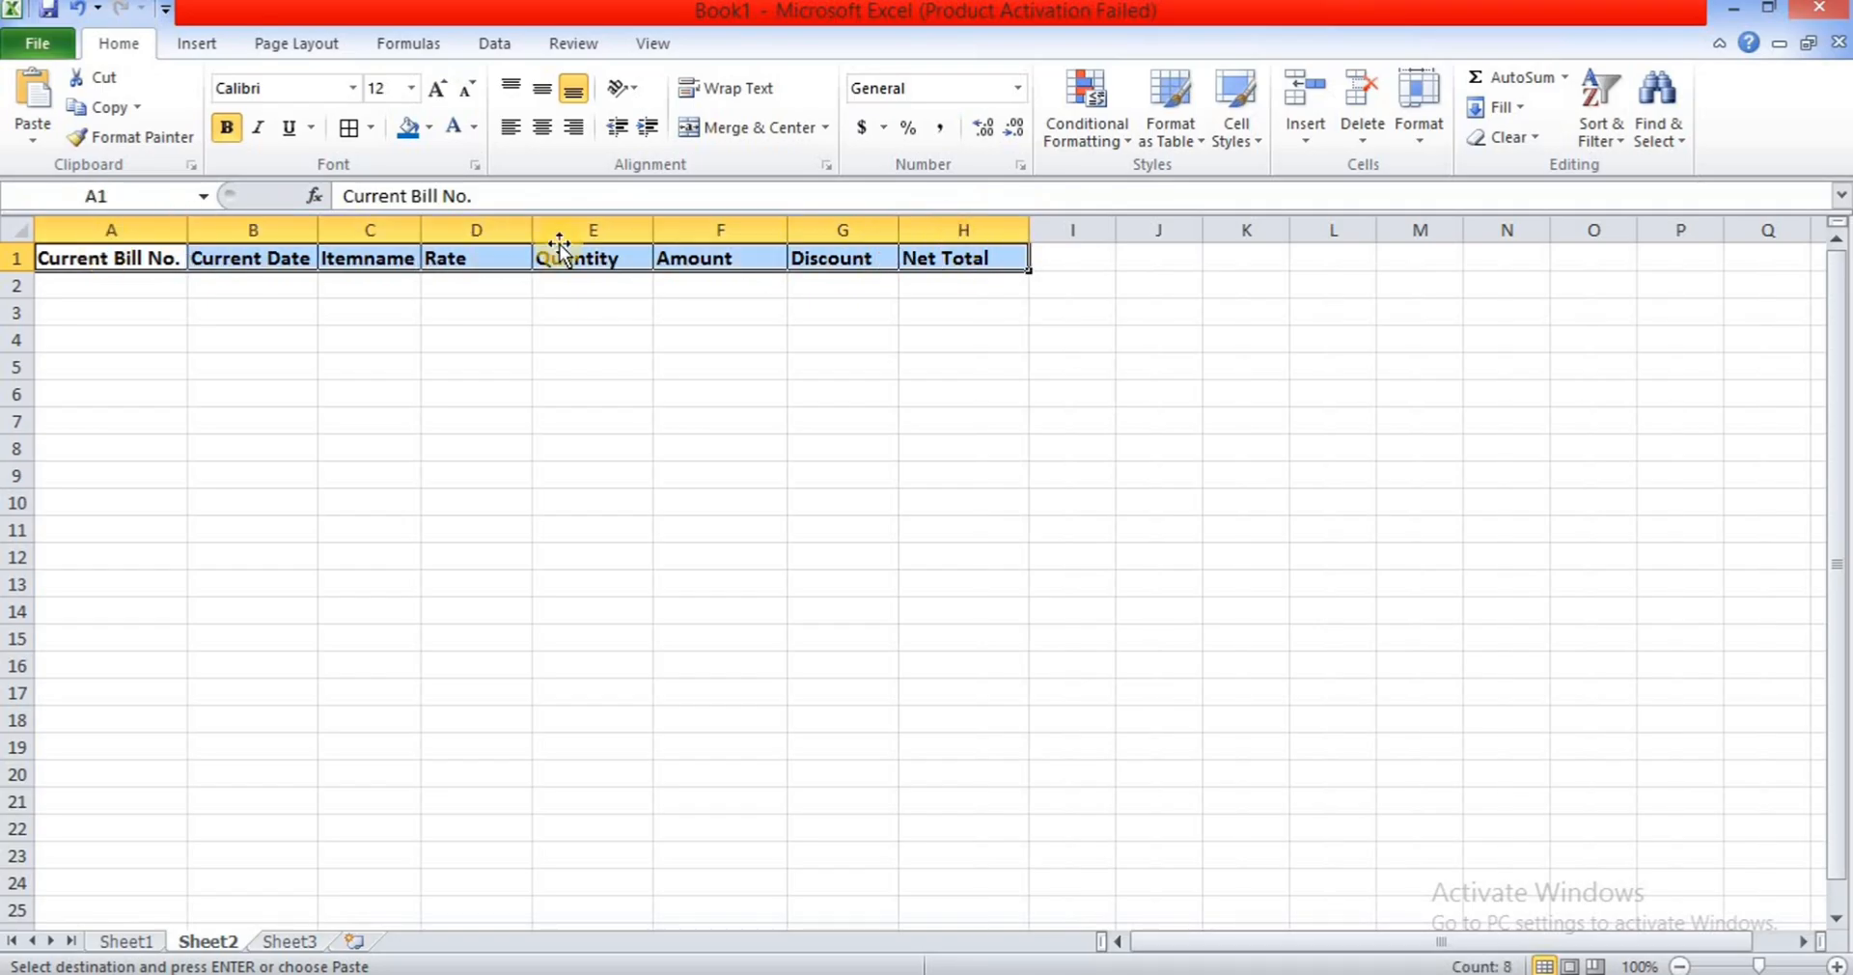
left_click(415, 135)
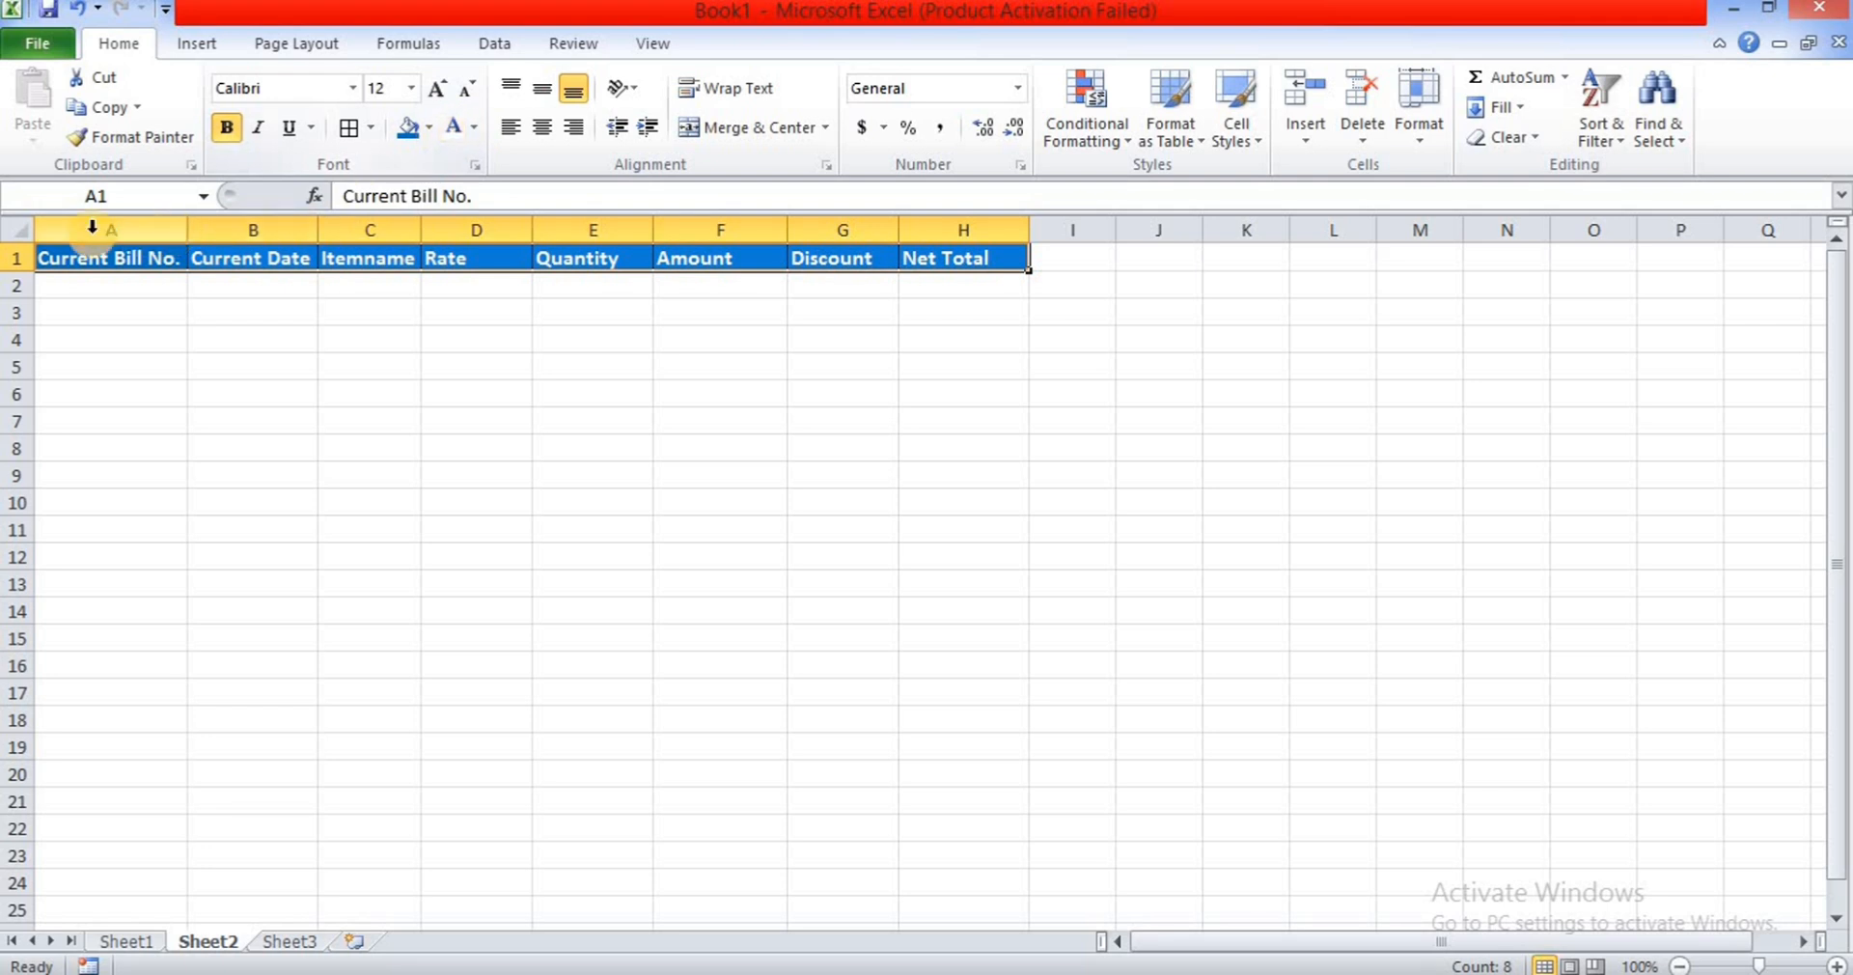
left_click_drag(106, 230, 935, 227)
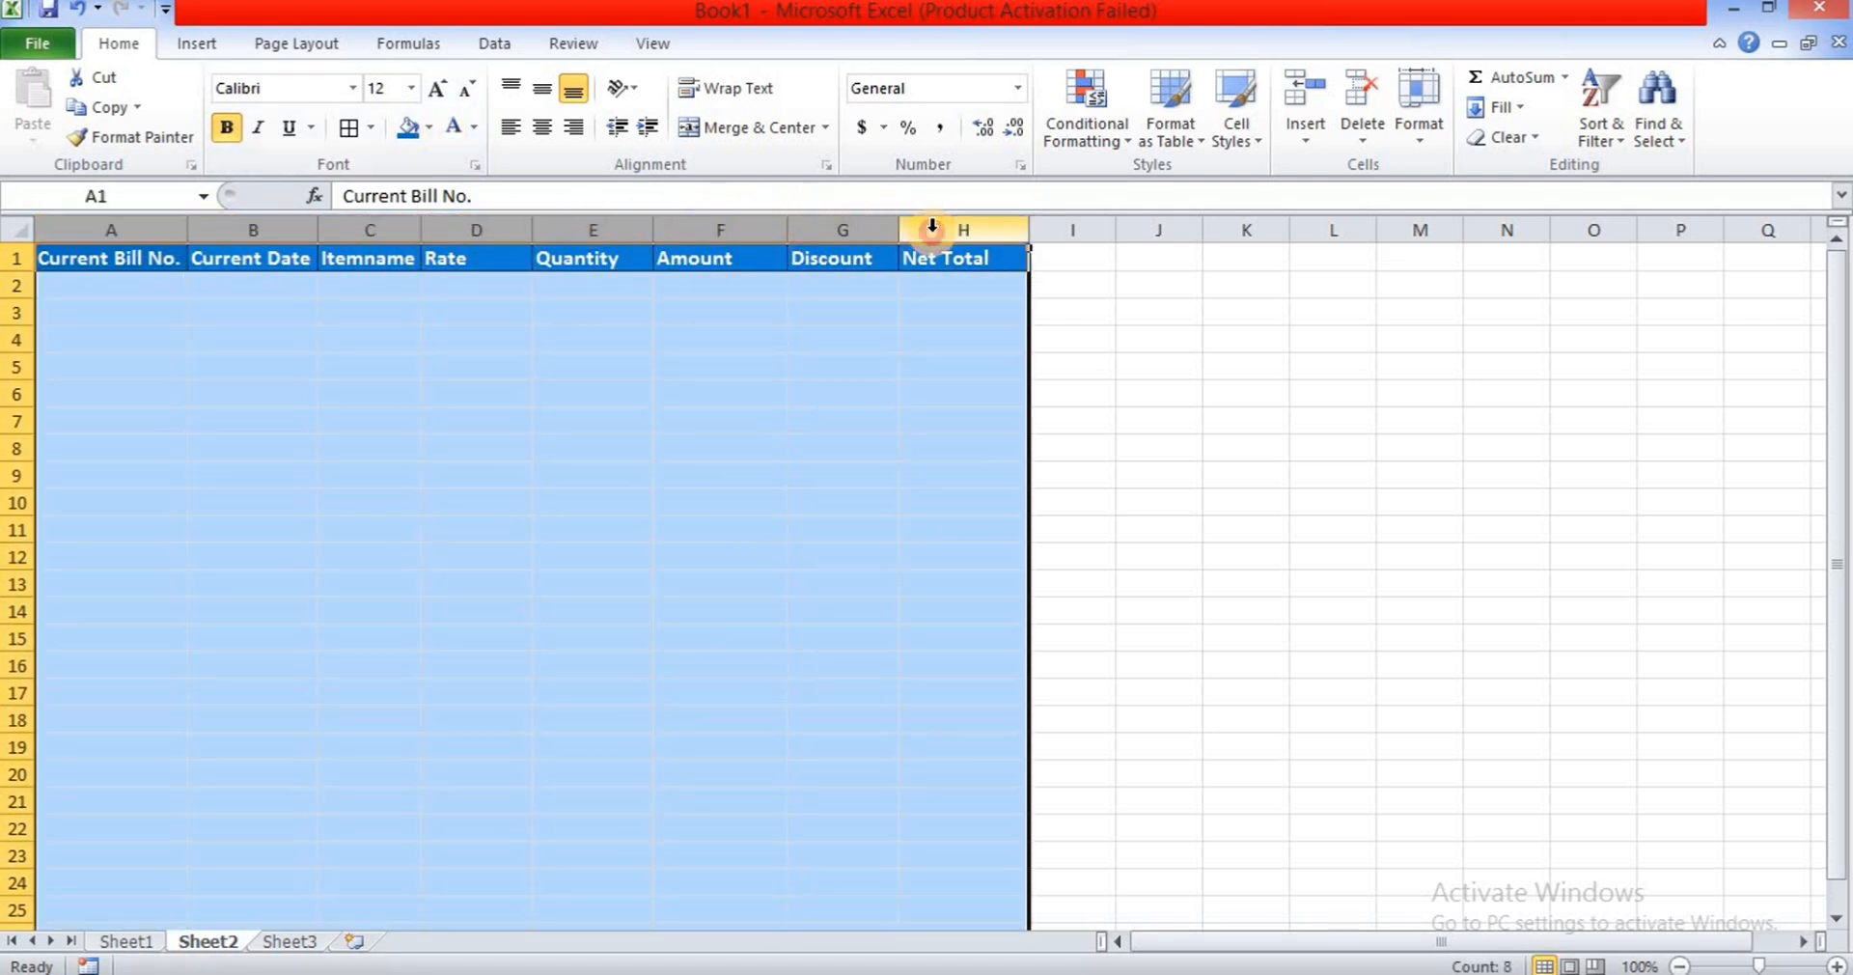
left_click(347, 128)
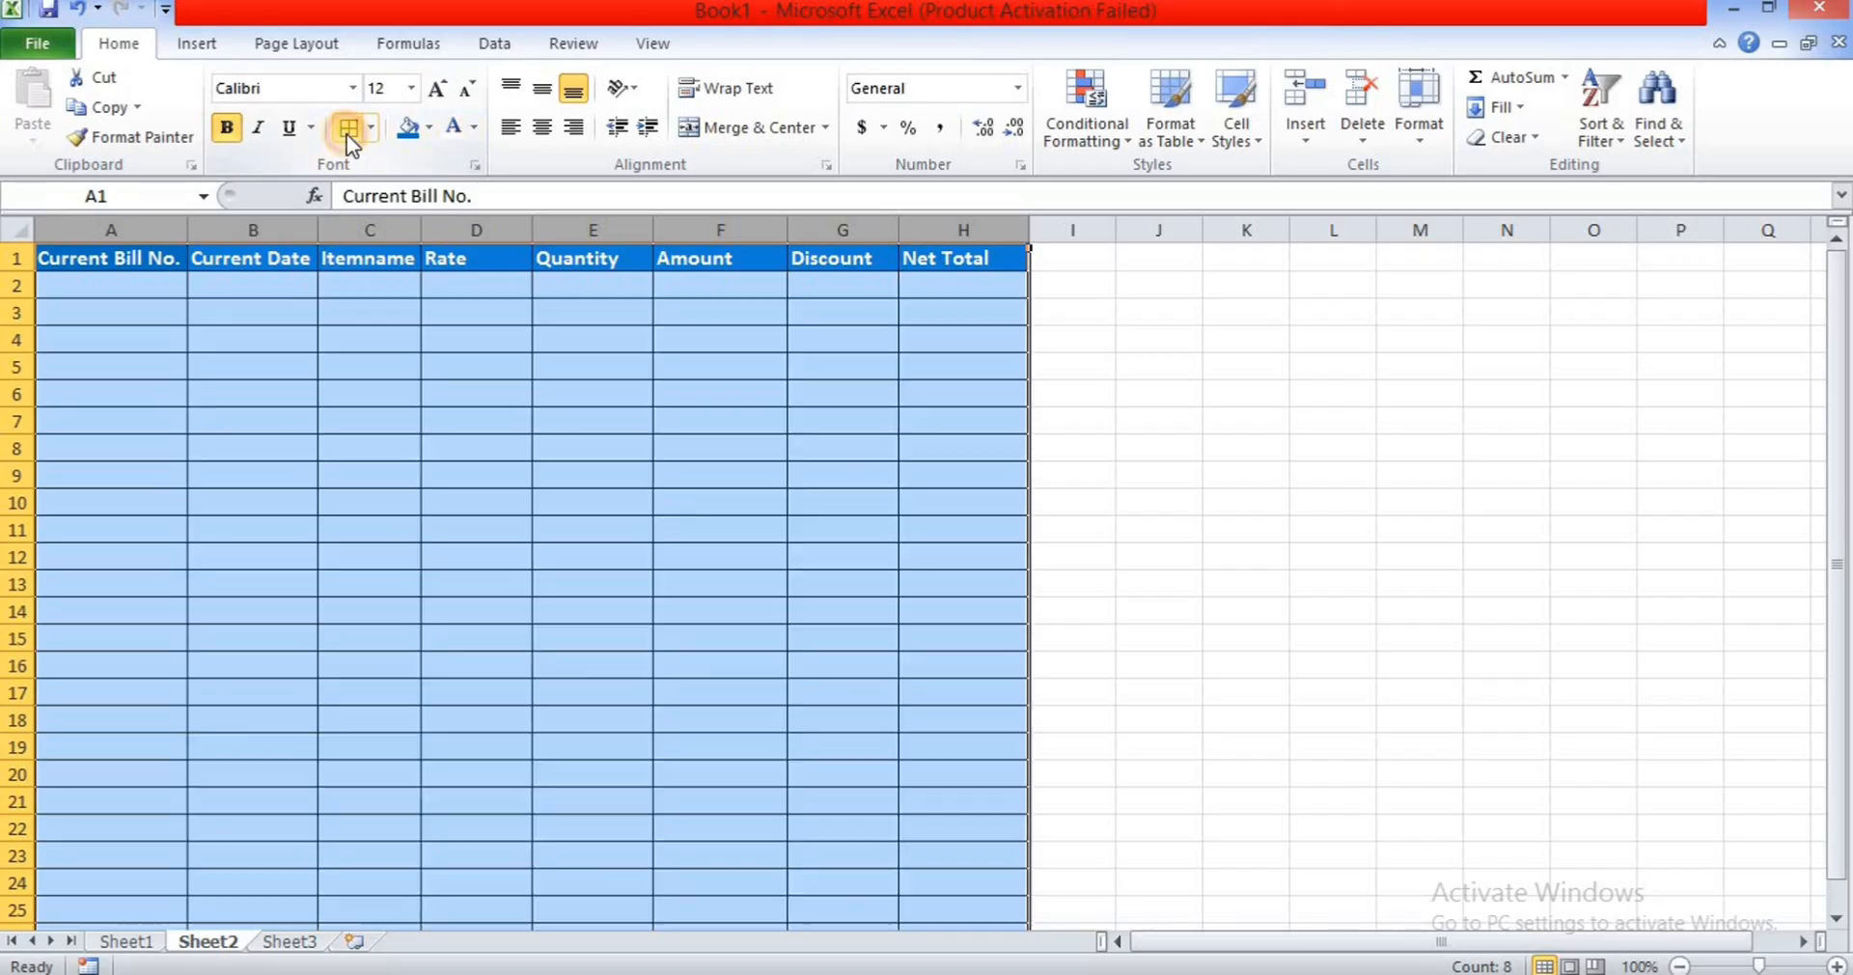
left_click(1172, 380)
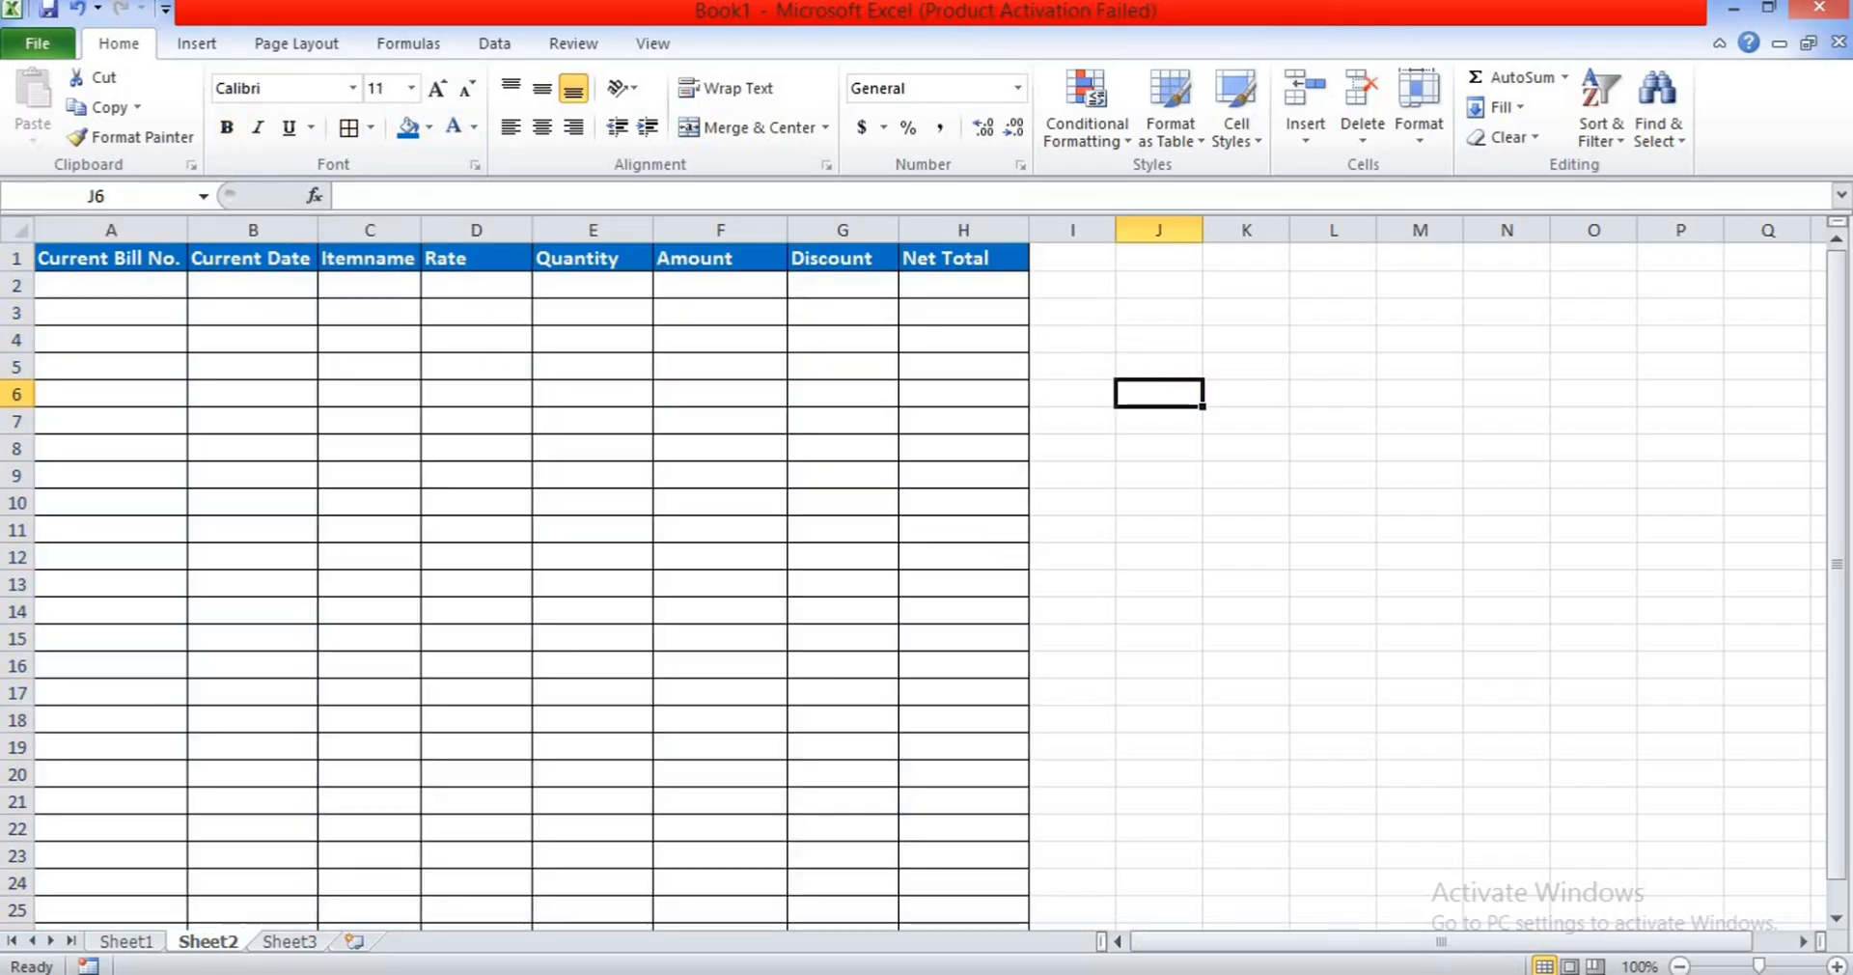
- Copy the Purchase Sheet button from Sheet1 and paste it into Sheet2 at cell K6
left_click(130, 941)
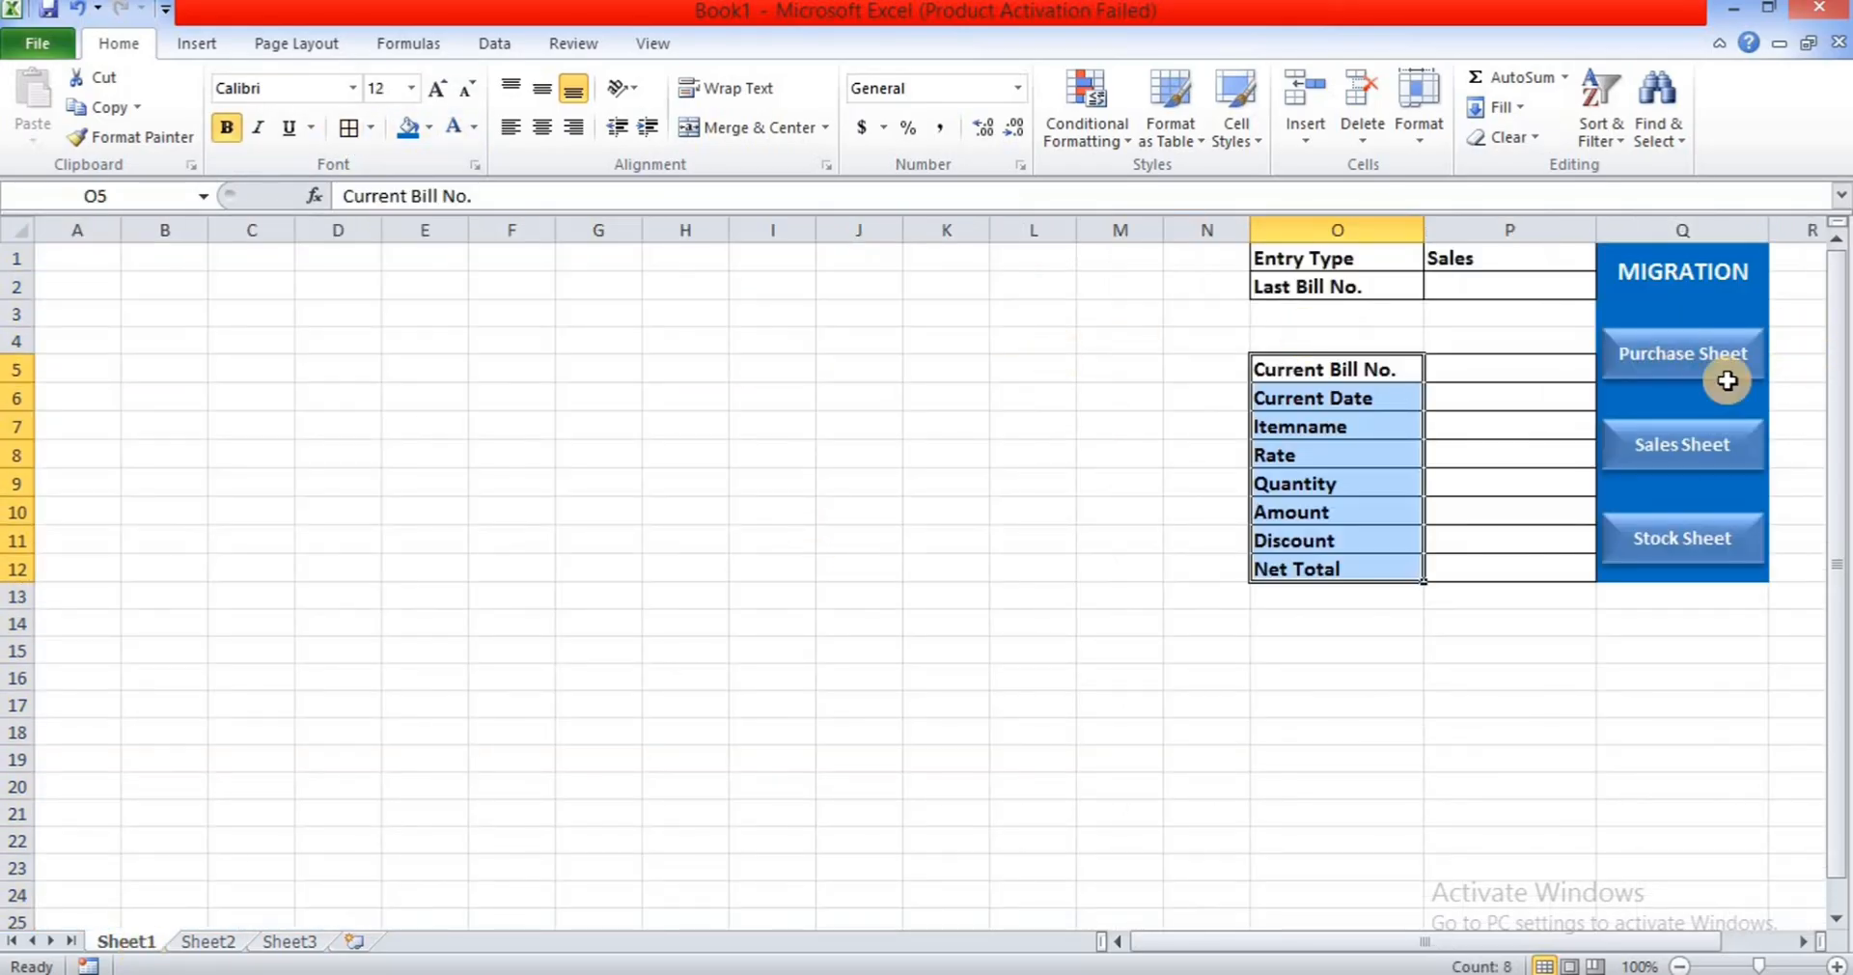
left_click(1727, 376)
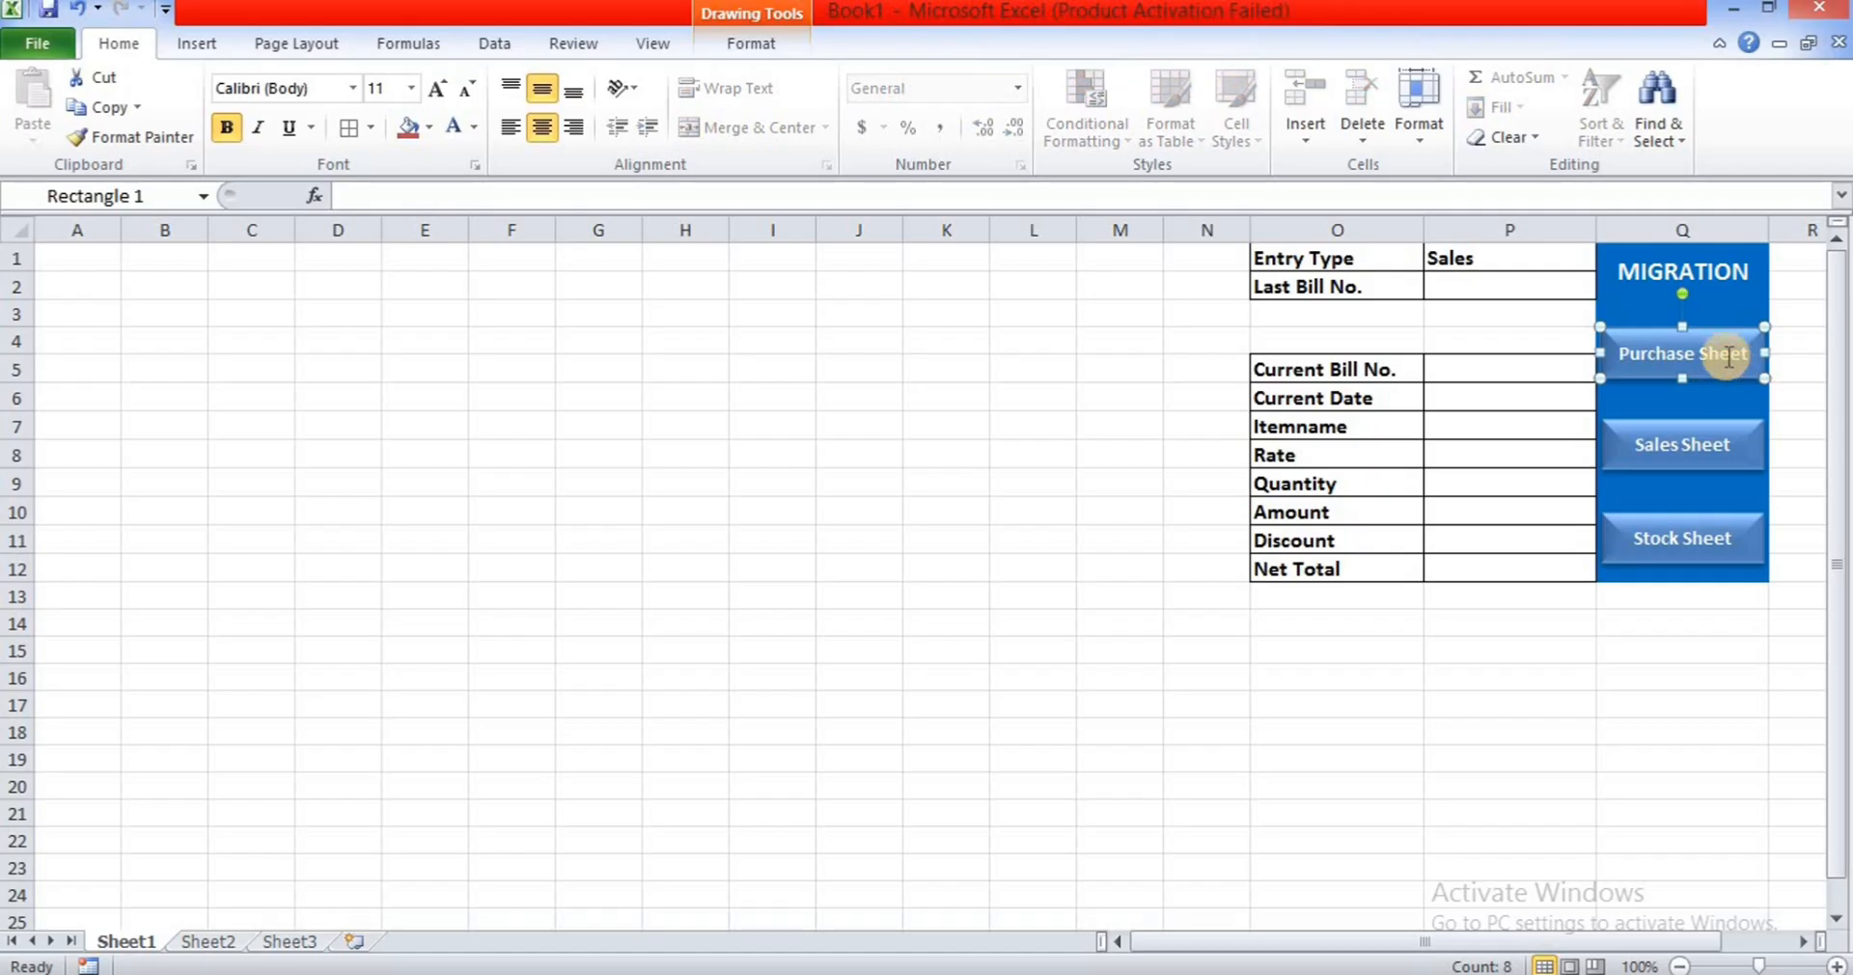
key("ctrl+c")
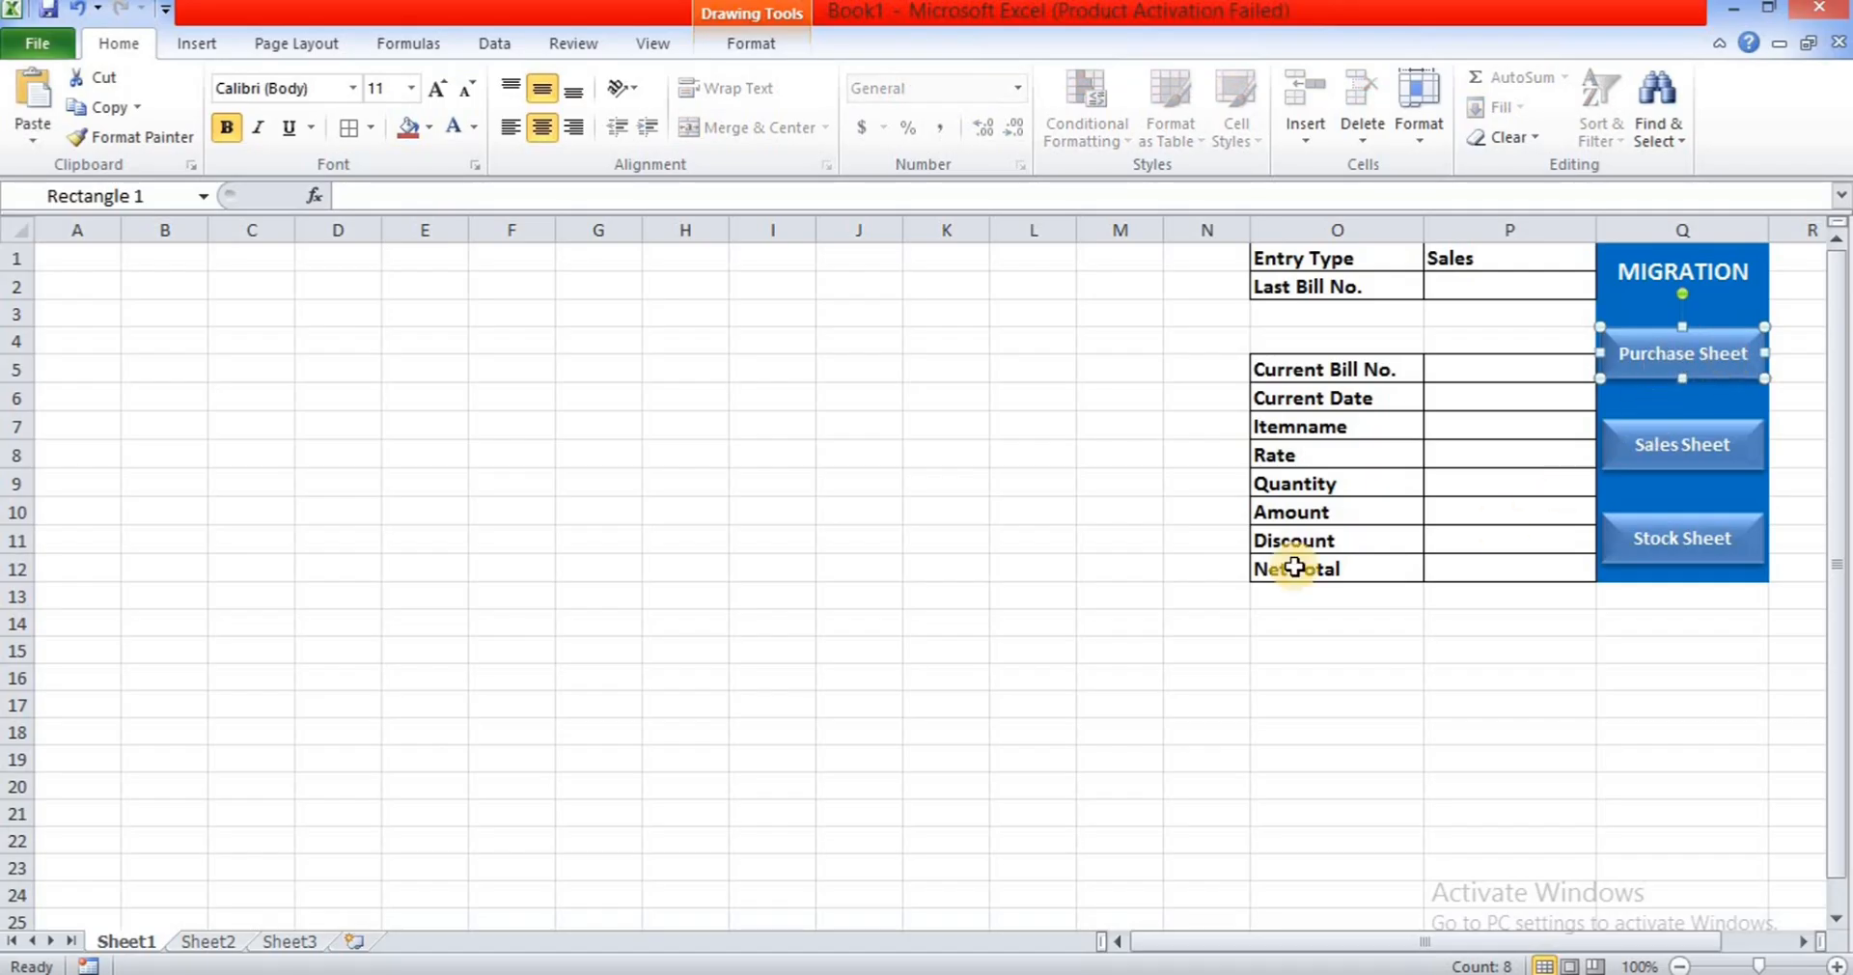
left_click(207, 941)
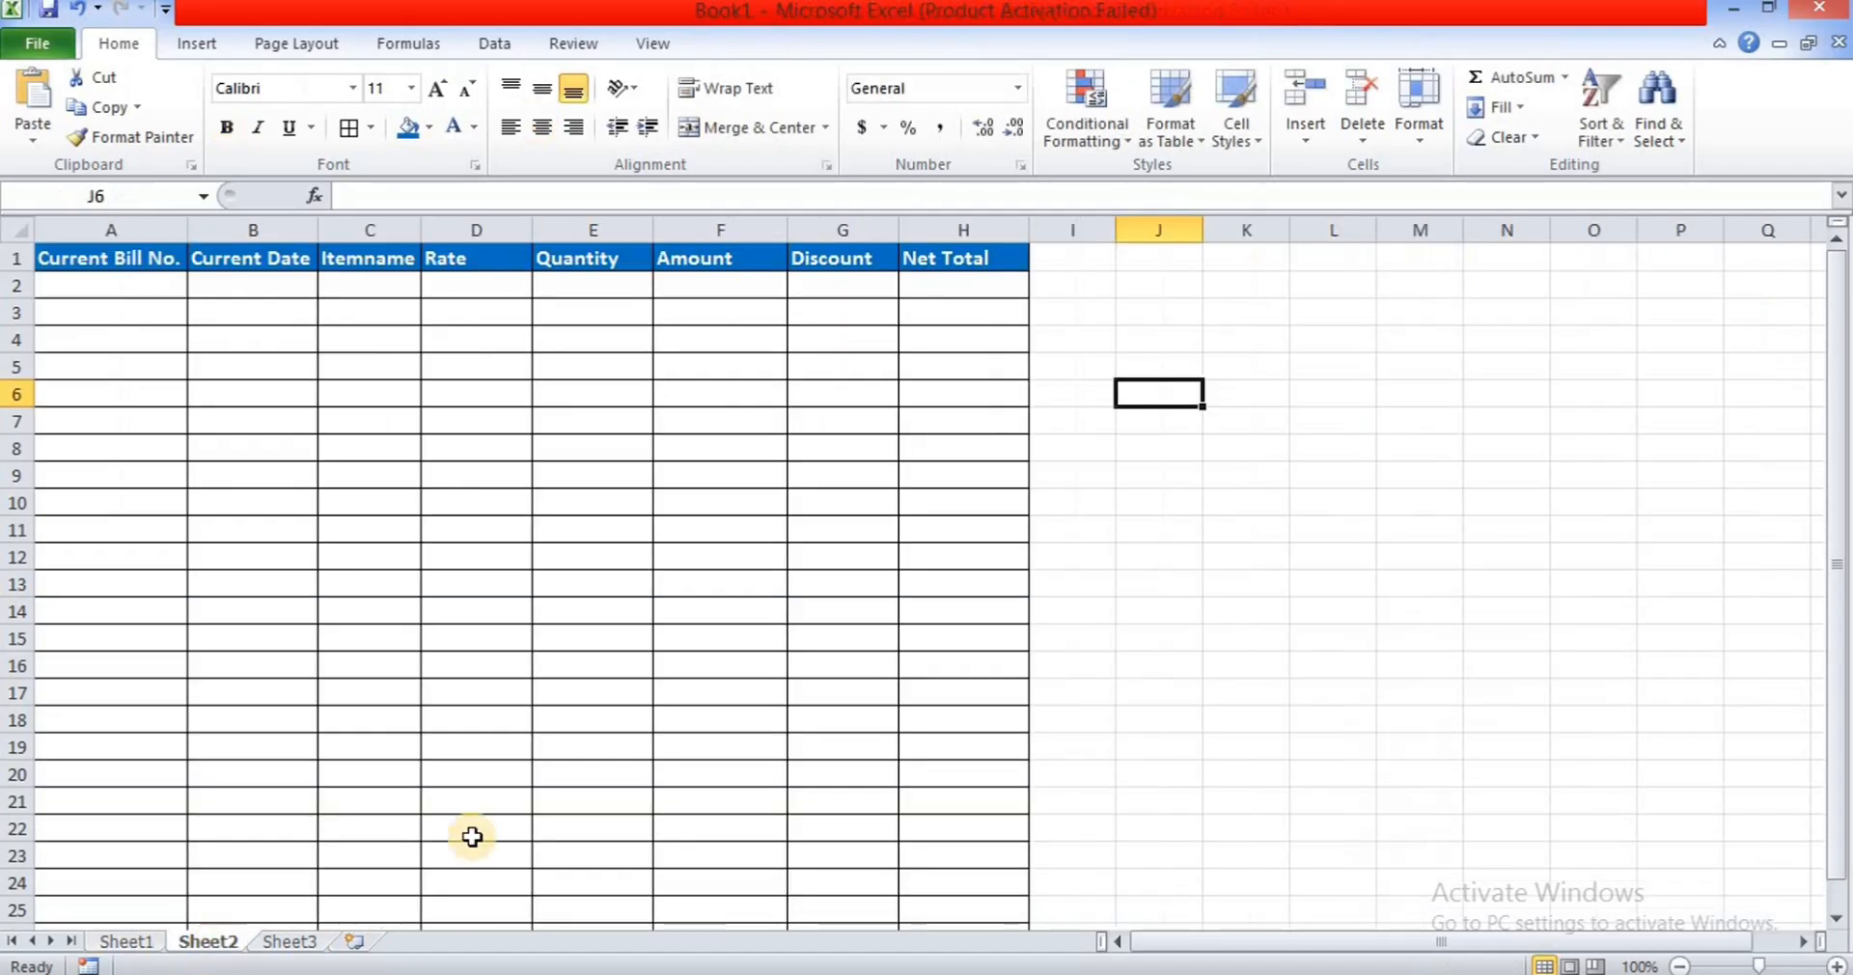
left_click(1235, 402)
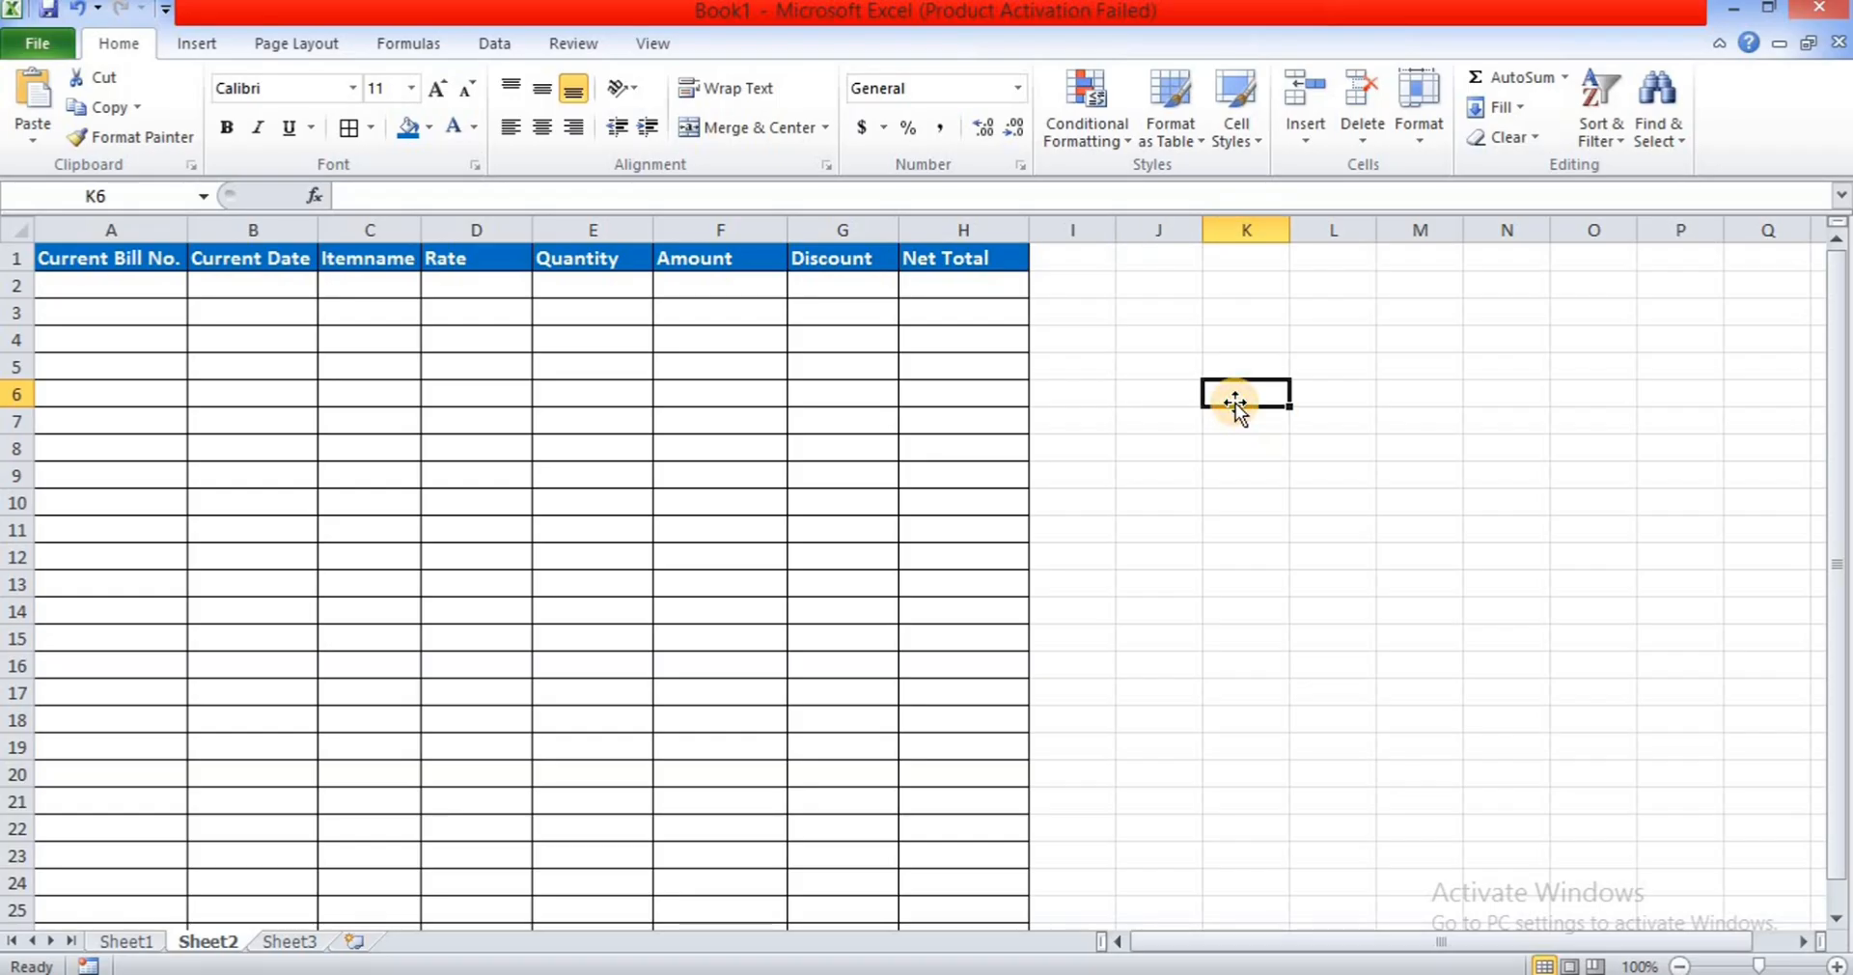
key("ctrl+v")
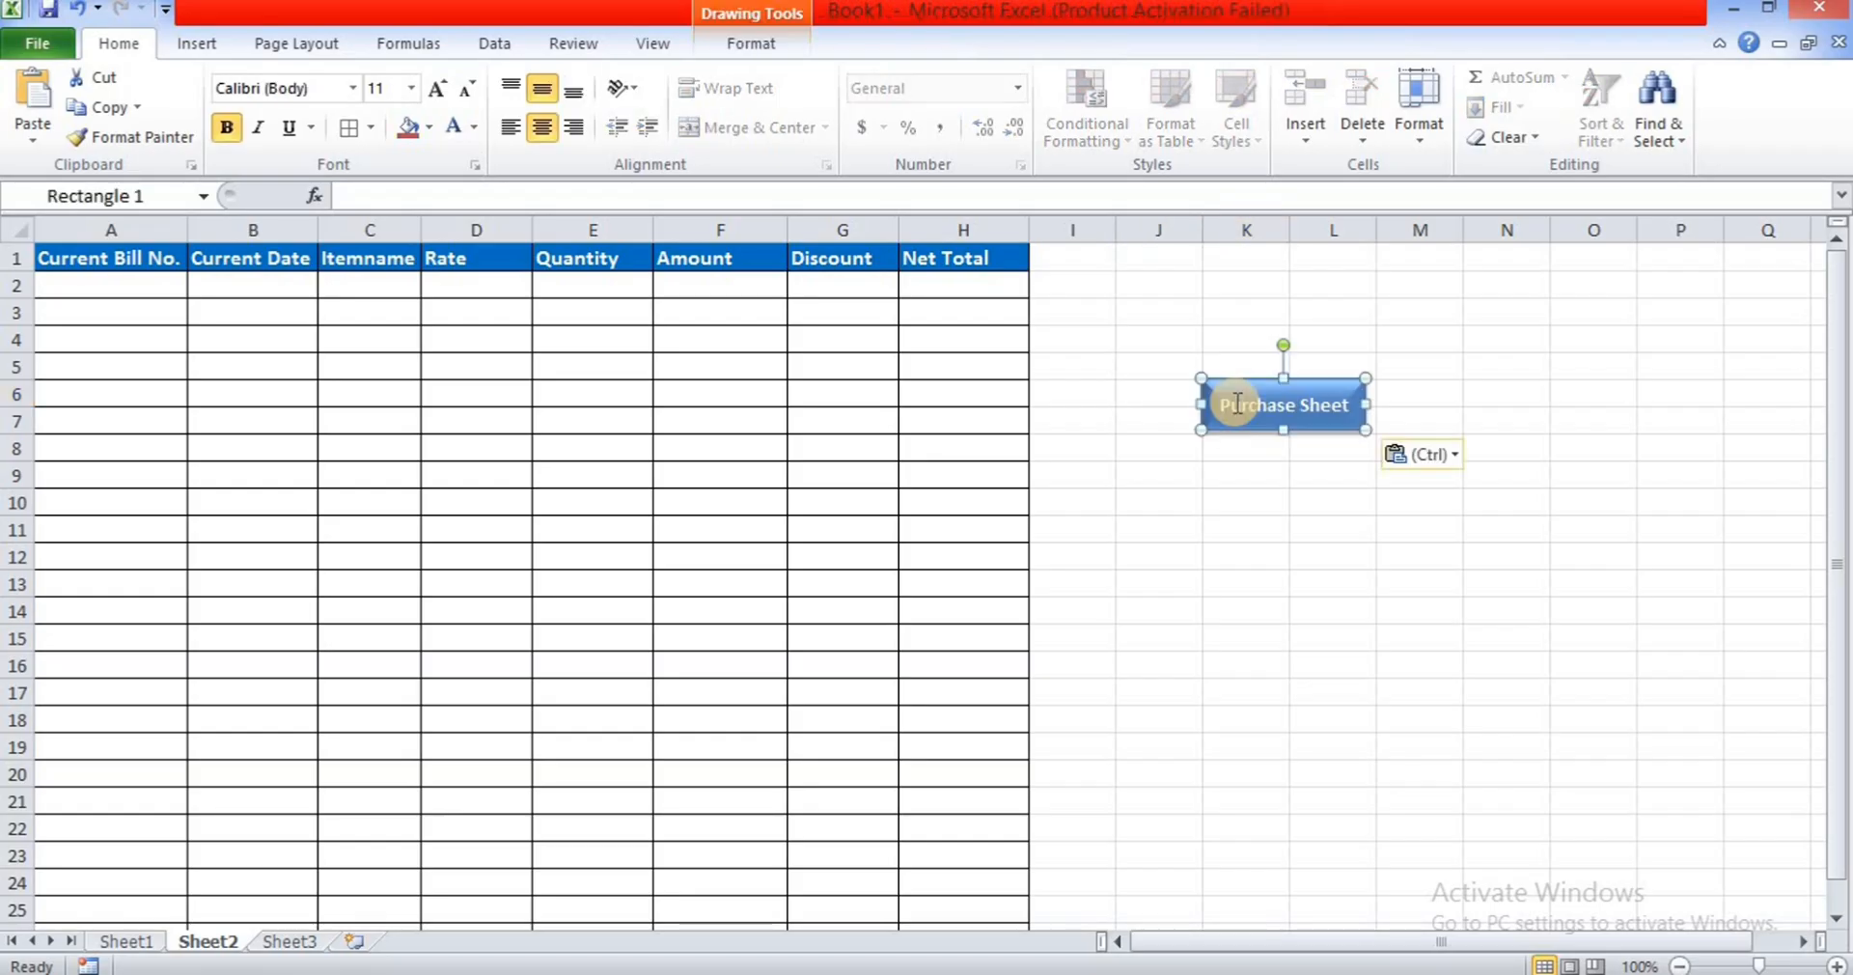
- Relabel the pasted button on Sheet2 as "Dashboard"
left_click(1341, 402)
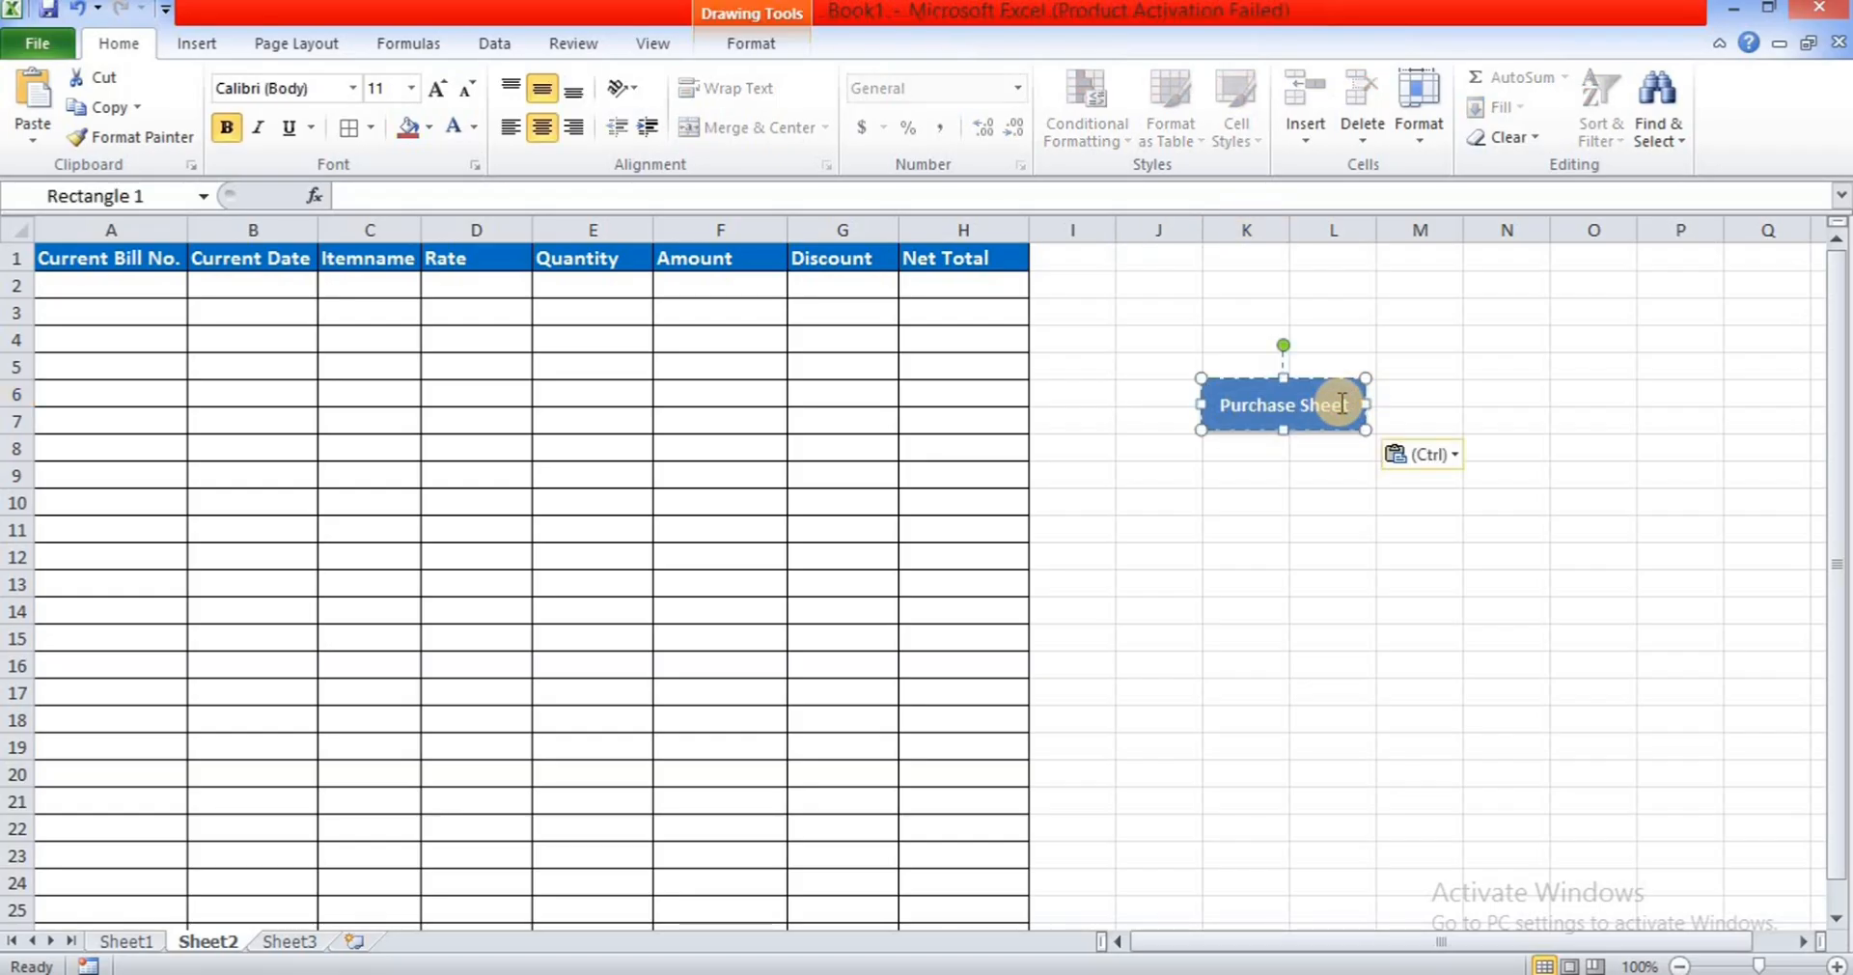
key("BackSpace")
key("BackSpace")
key("BackSpace")
key("BackSpace")
key("BackSpace")
key("BackSpace")
key("BackSpace")
key("BackSpace")
key("BackSpace")
key("BackSpace")
key("BackSpace")
key("BackSpace")
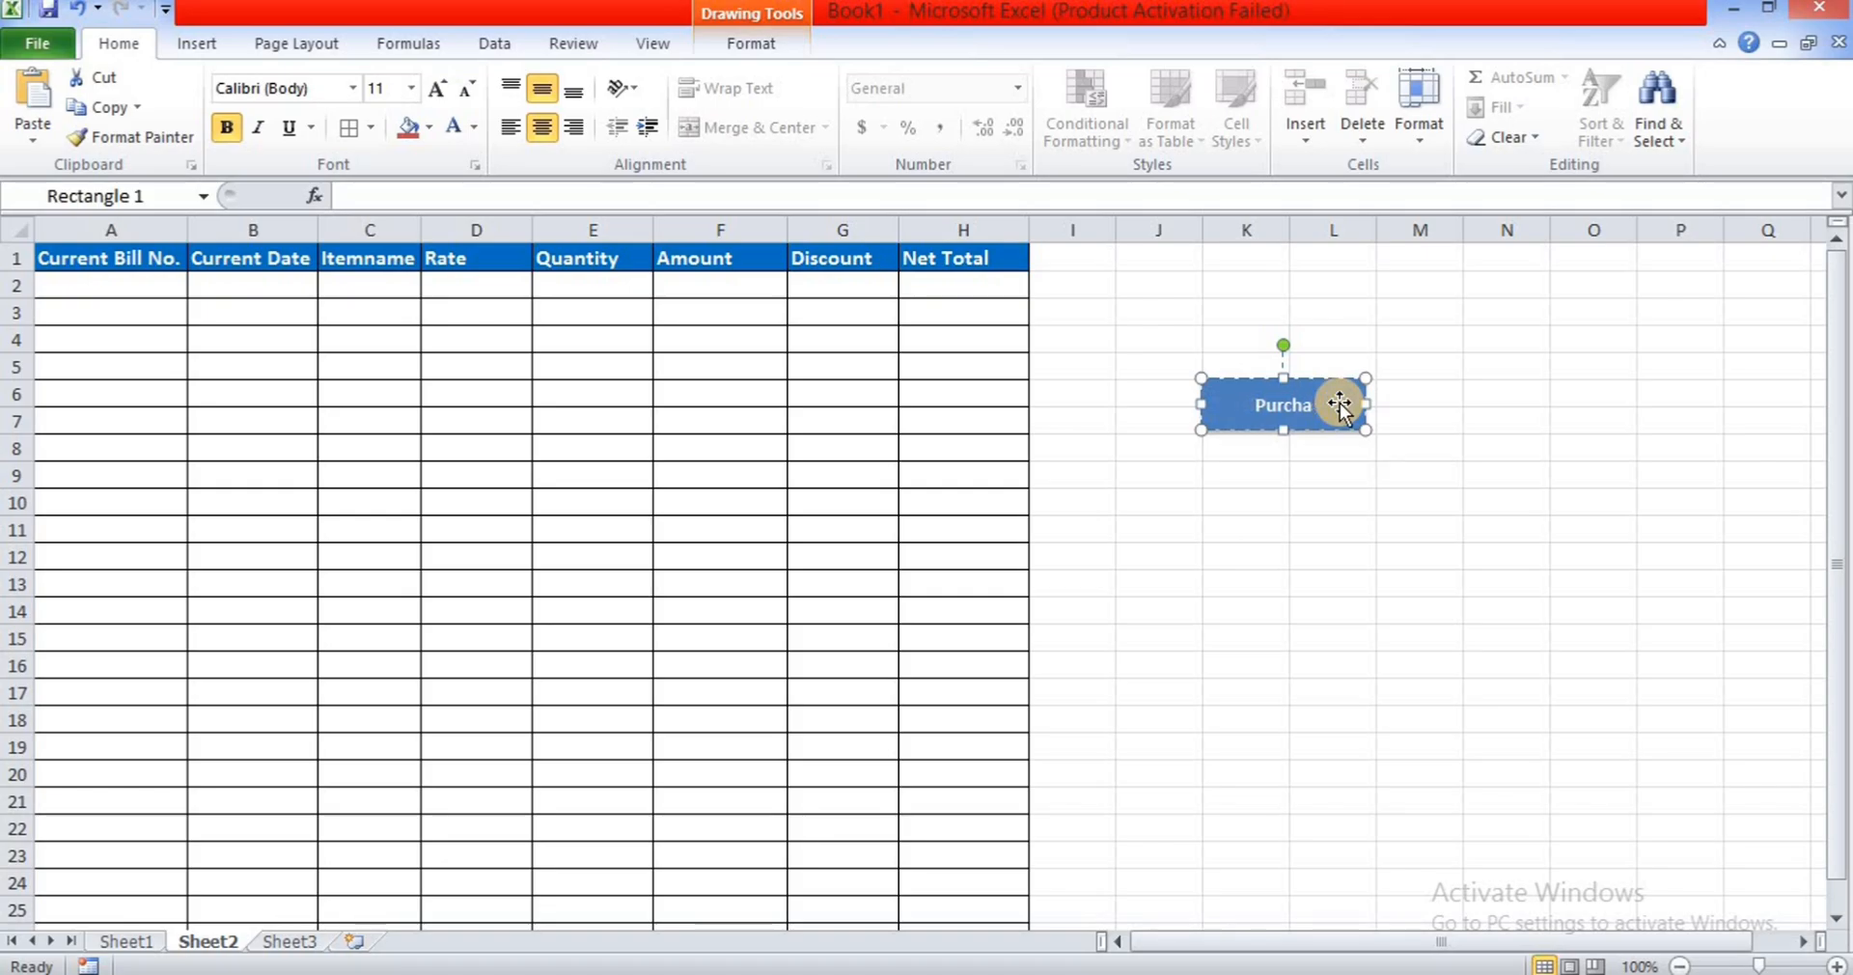
key("BackSpace")
type("shboard")
left_click(1391, 554)
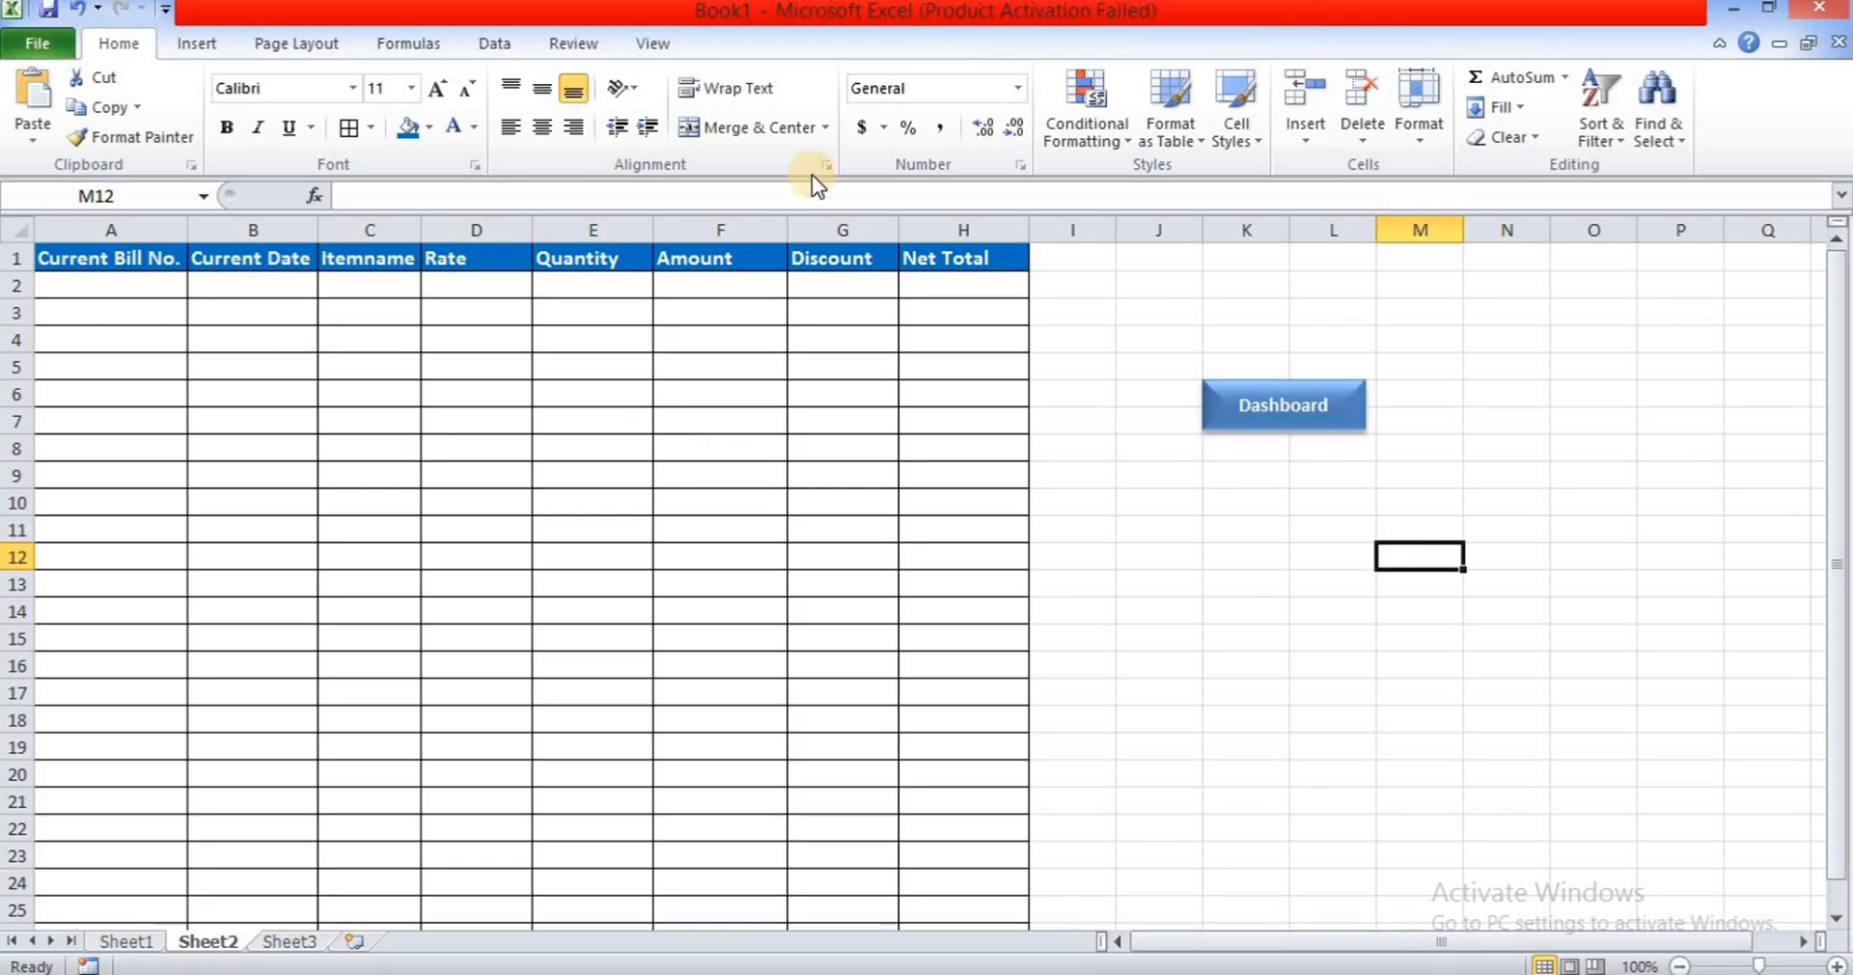
- Create a copy of Sheet2 placed before Sheet3 in the same workbook
left_click(286, 944)
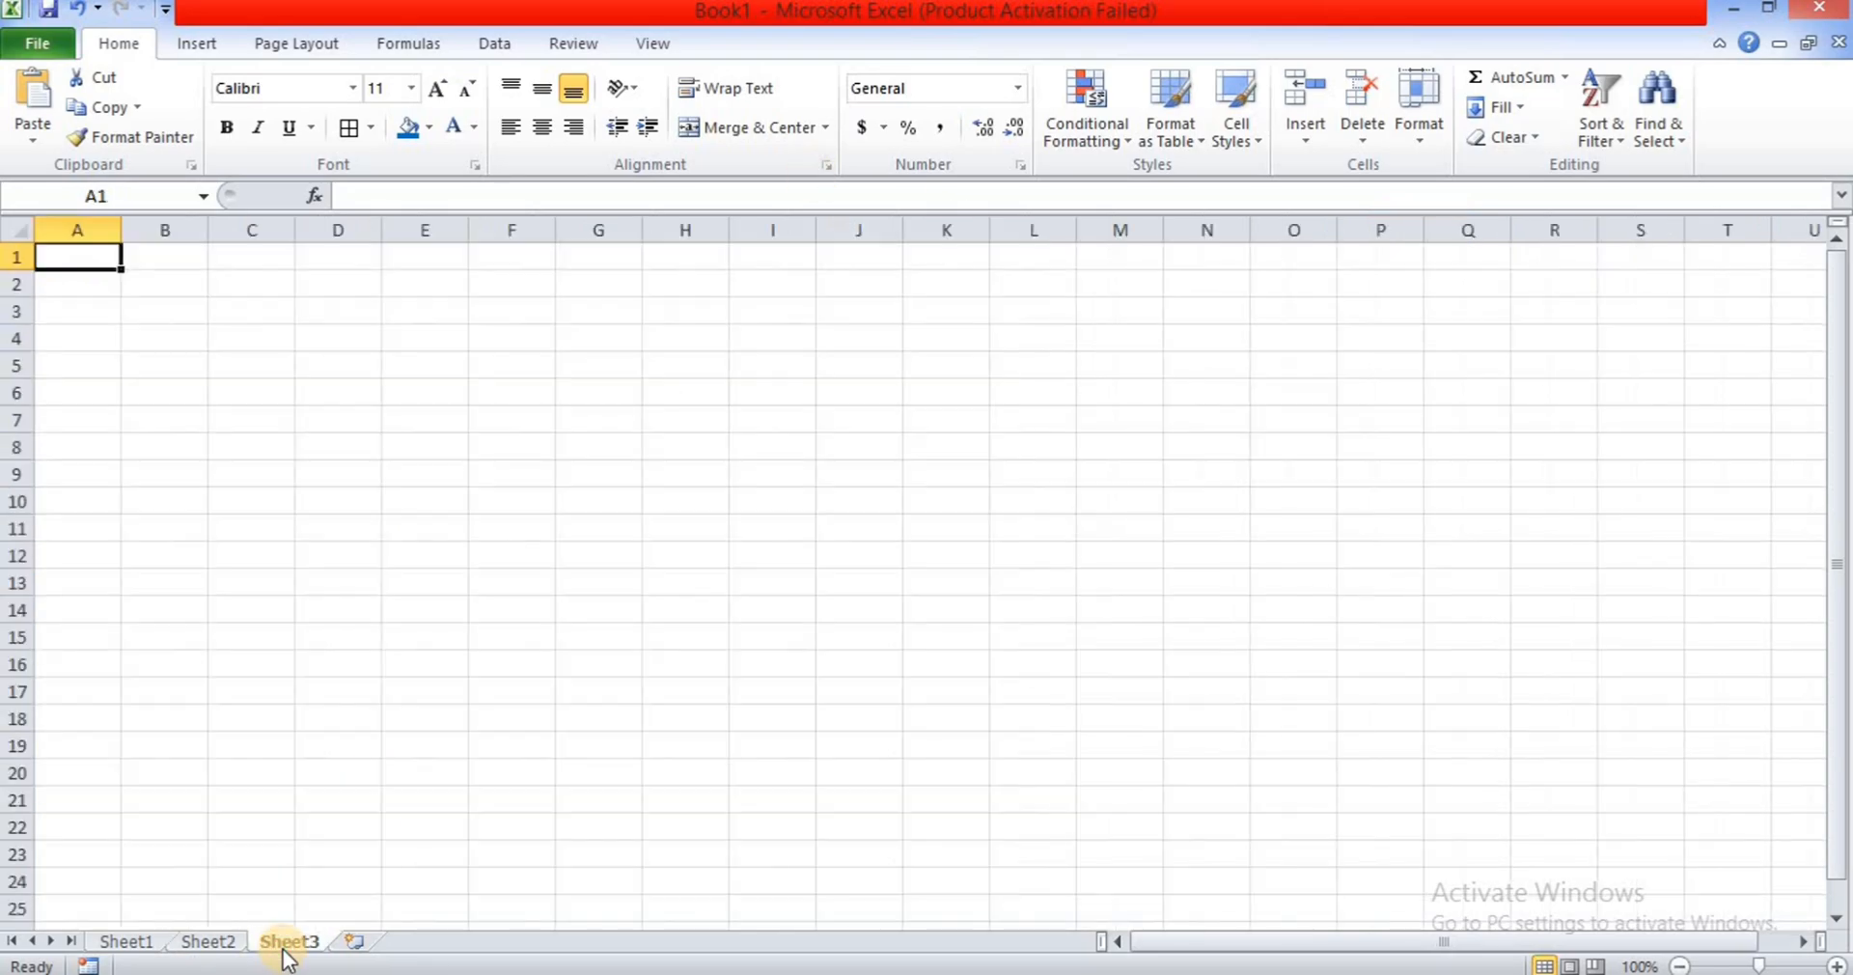
left_click(199, 942)
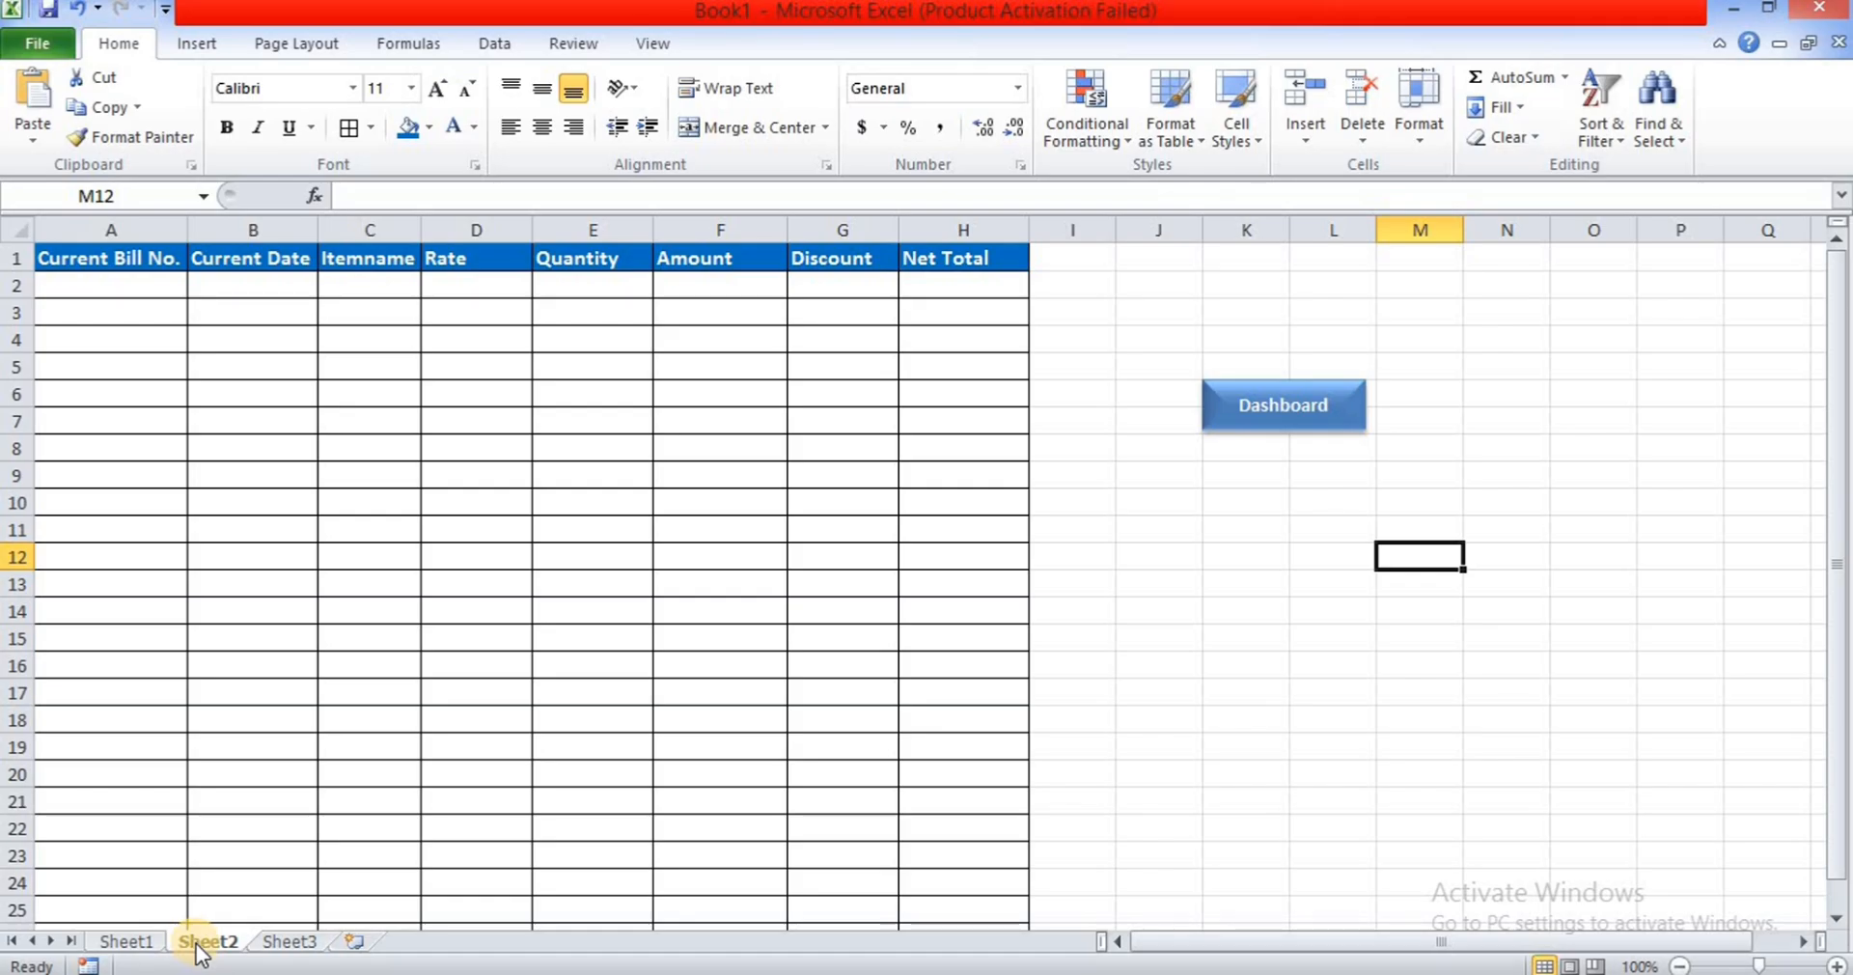
right_click(212, 942)
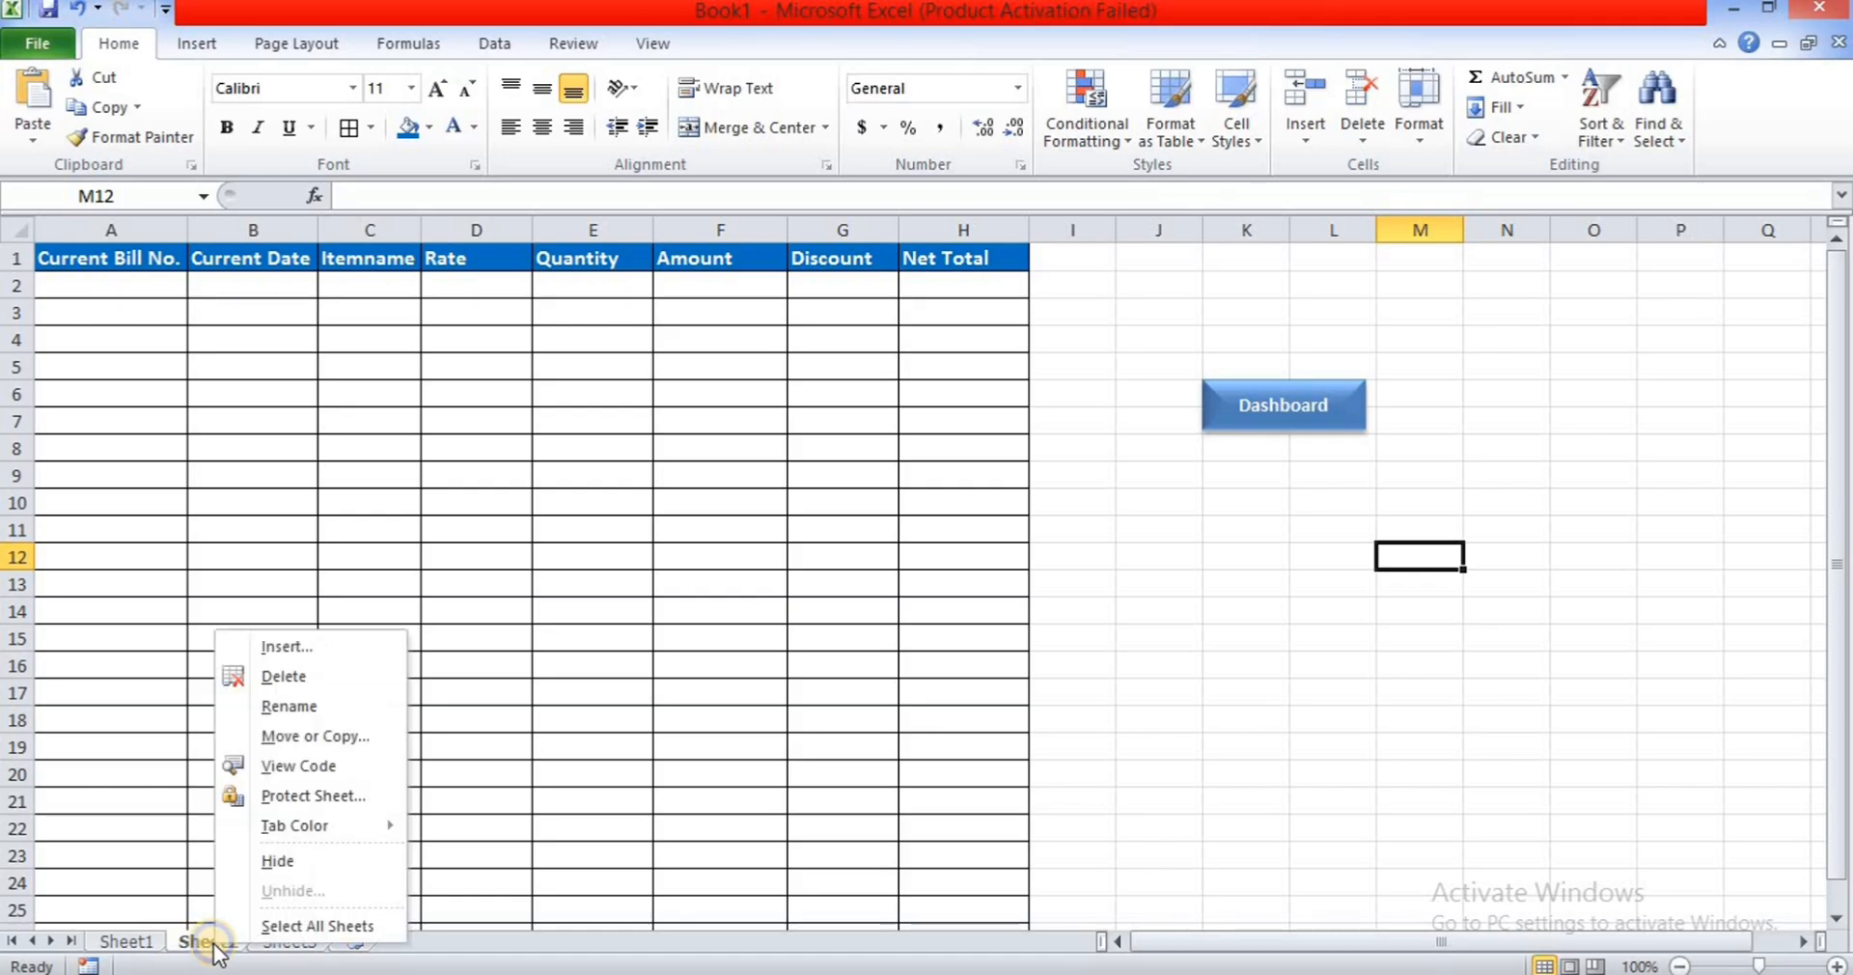
left_click(324, 738)
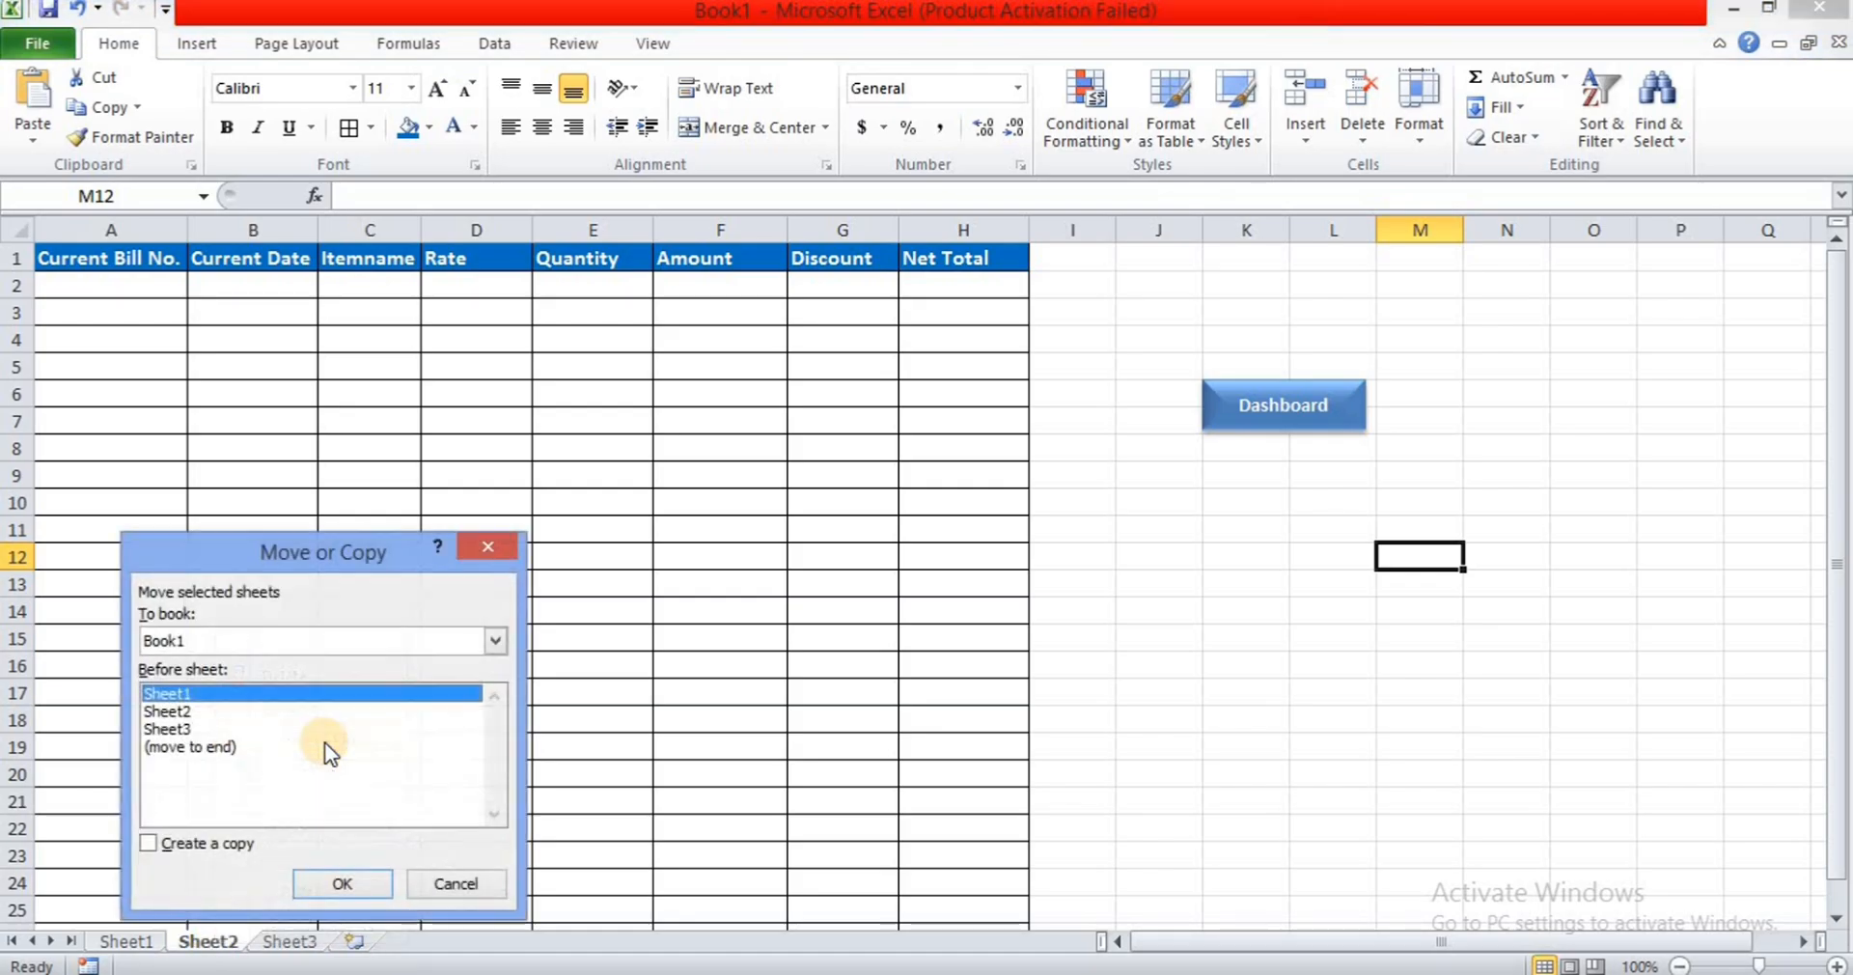
left_click(172, 729)
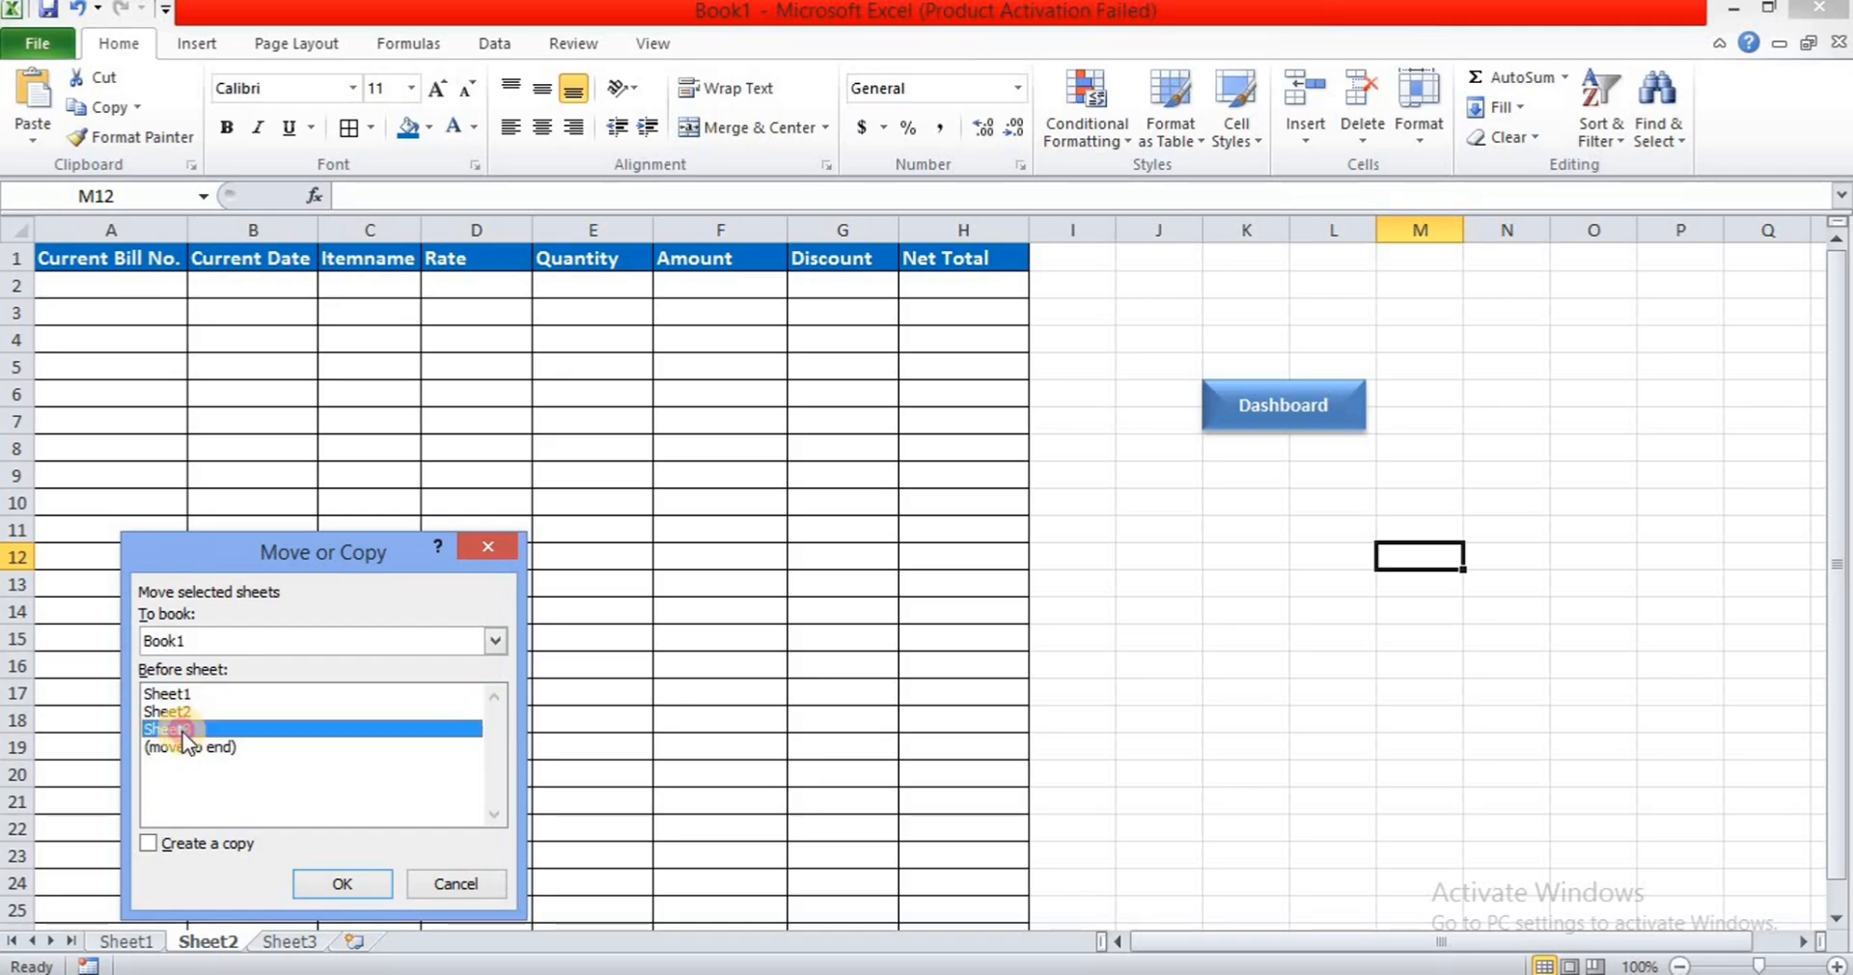
left_click(241, 842)
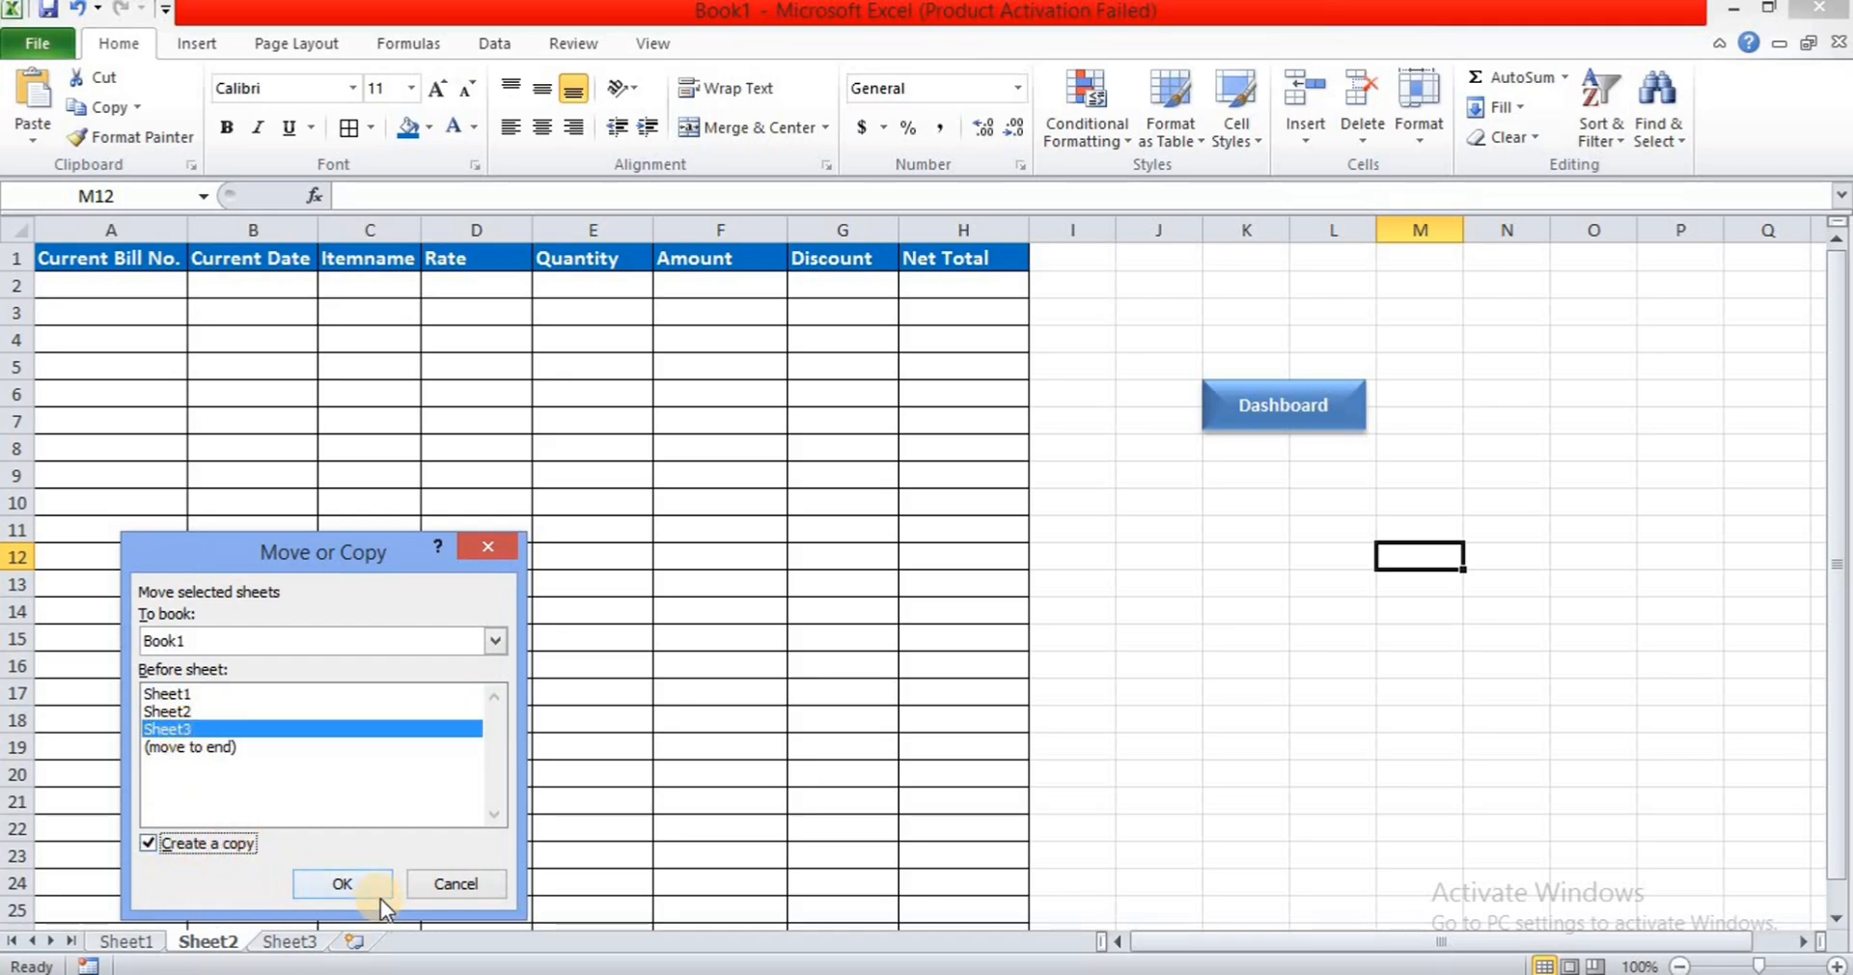
left_click(342, 884)
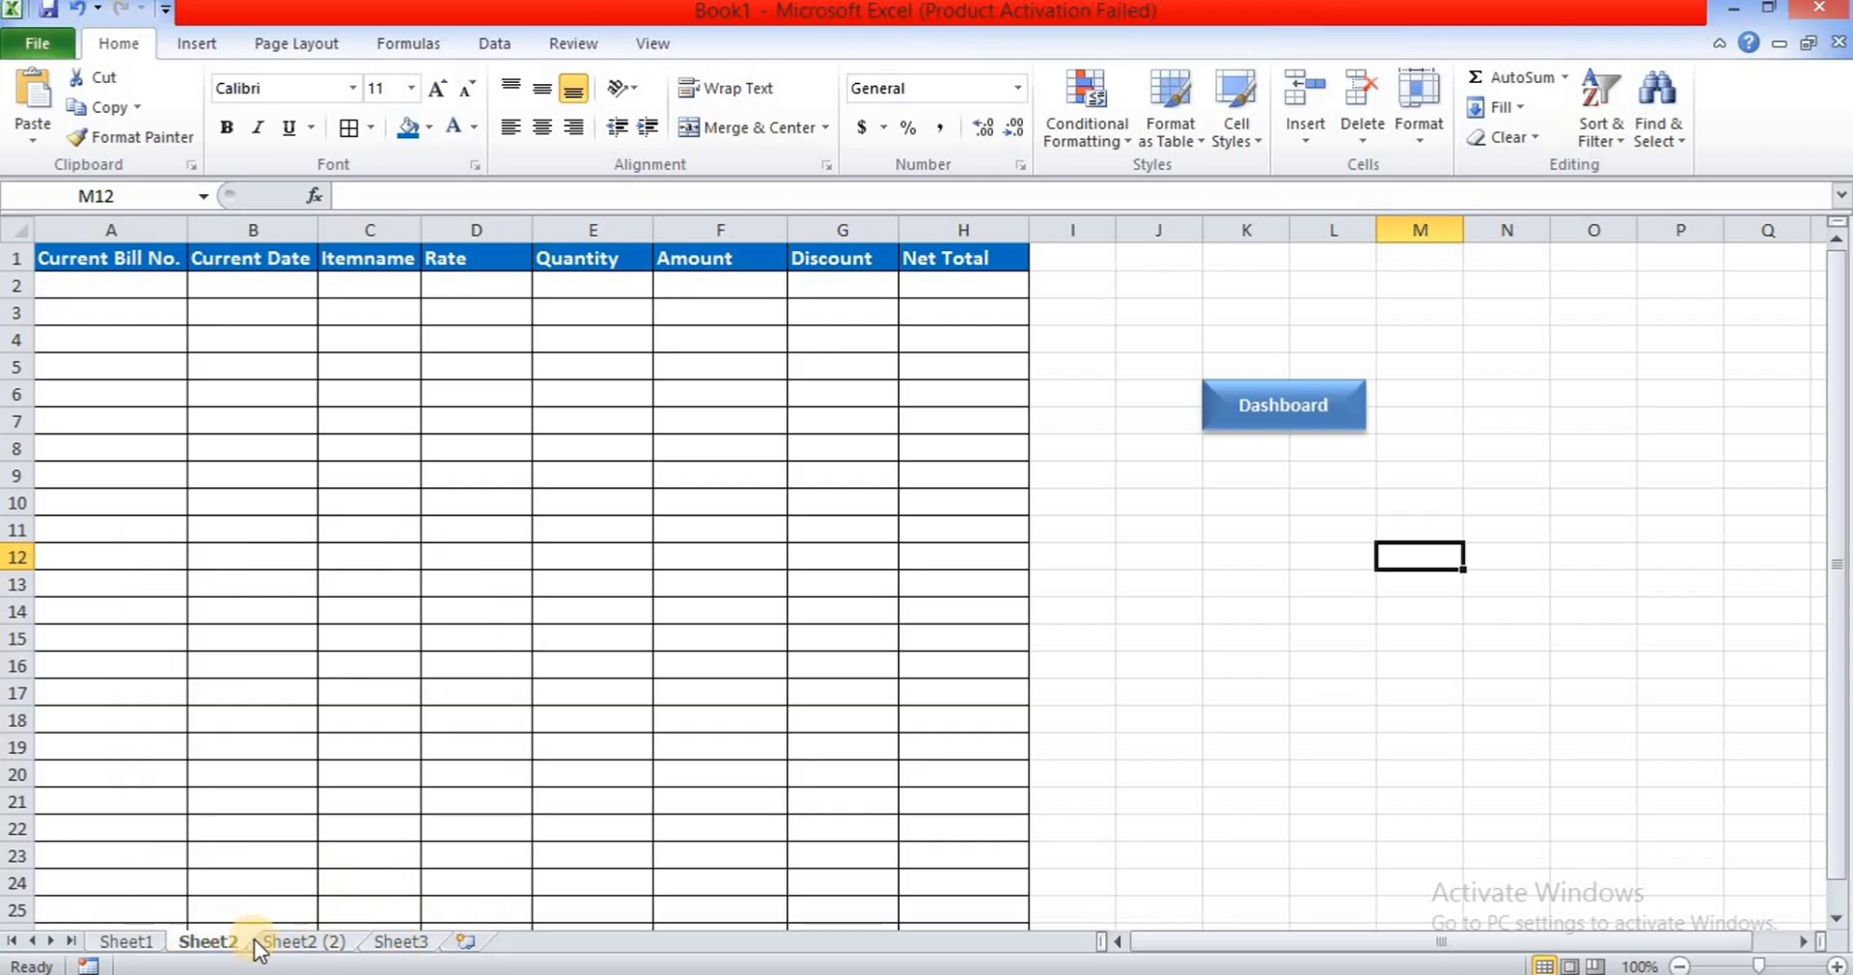
left_click(230, 942)
- Rename Sheet1, which holds the bill entry form, as "Dashboard"
right_click(143, 944)
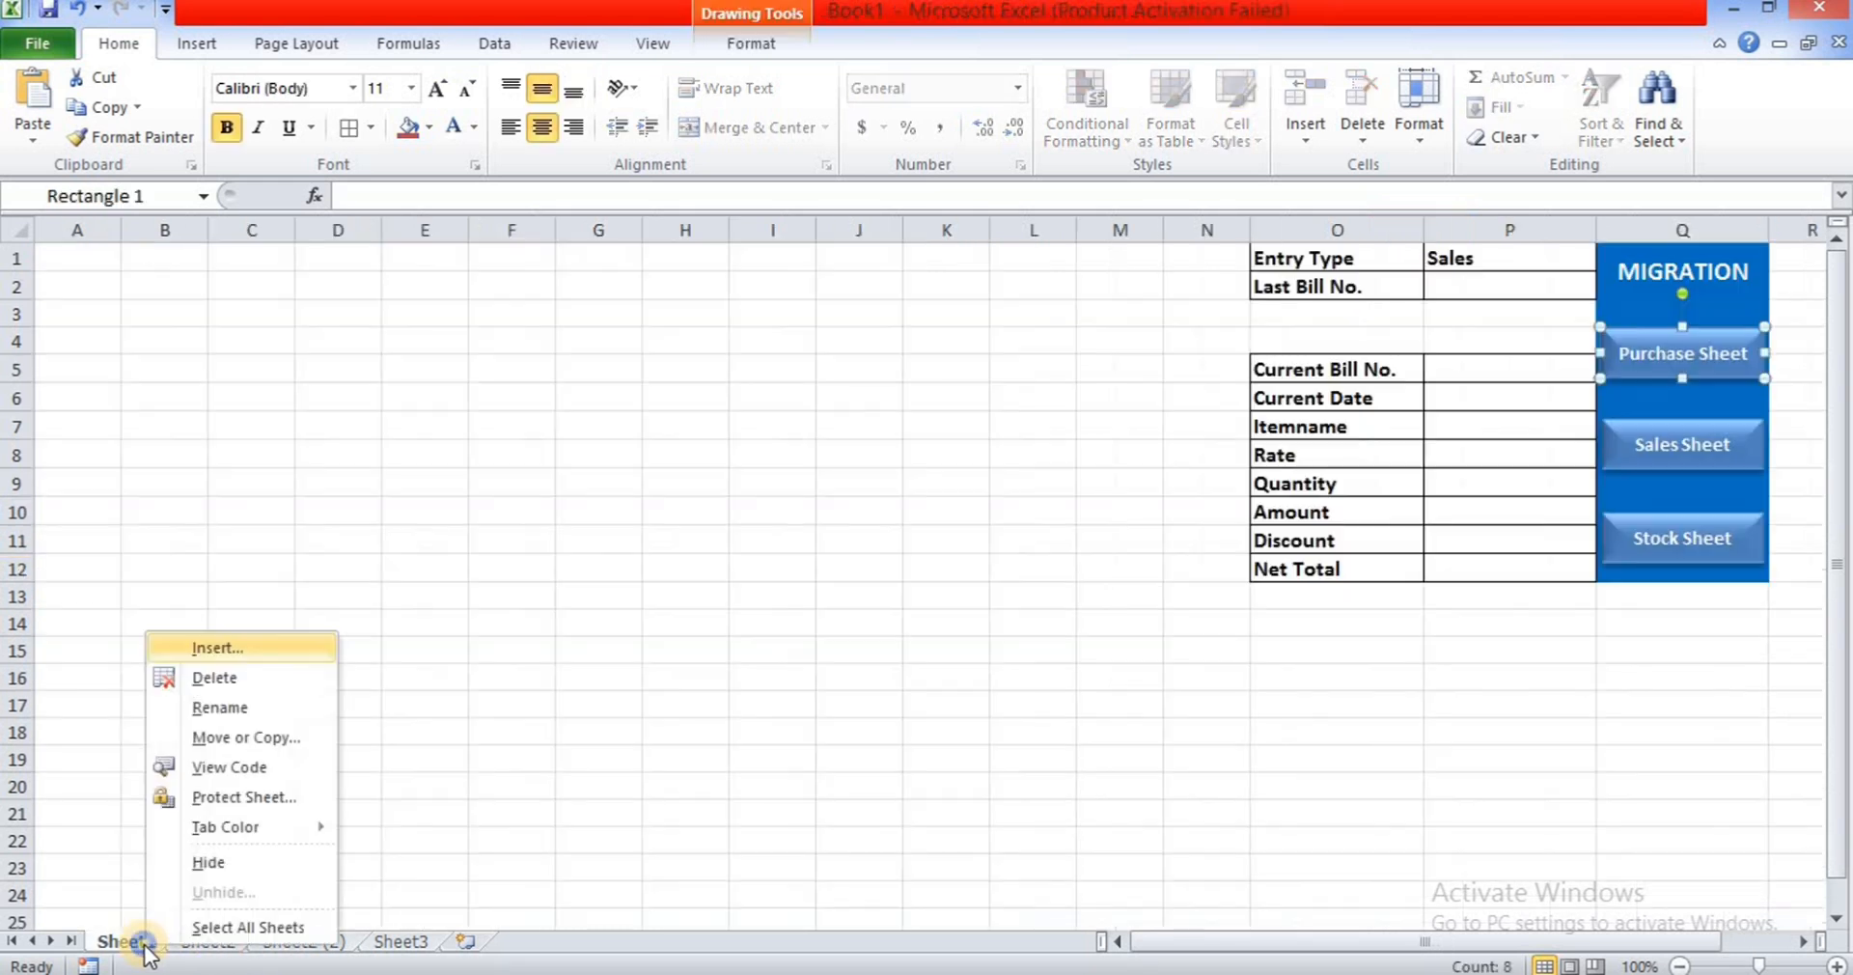
left_click(205, 709)
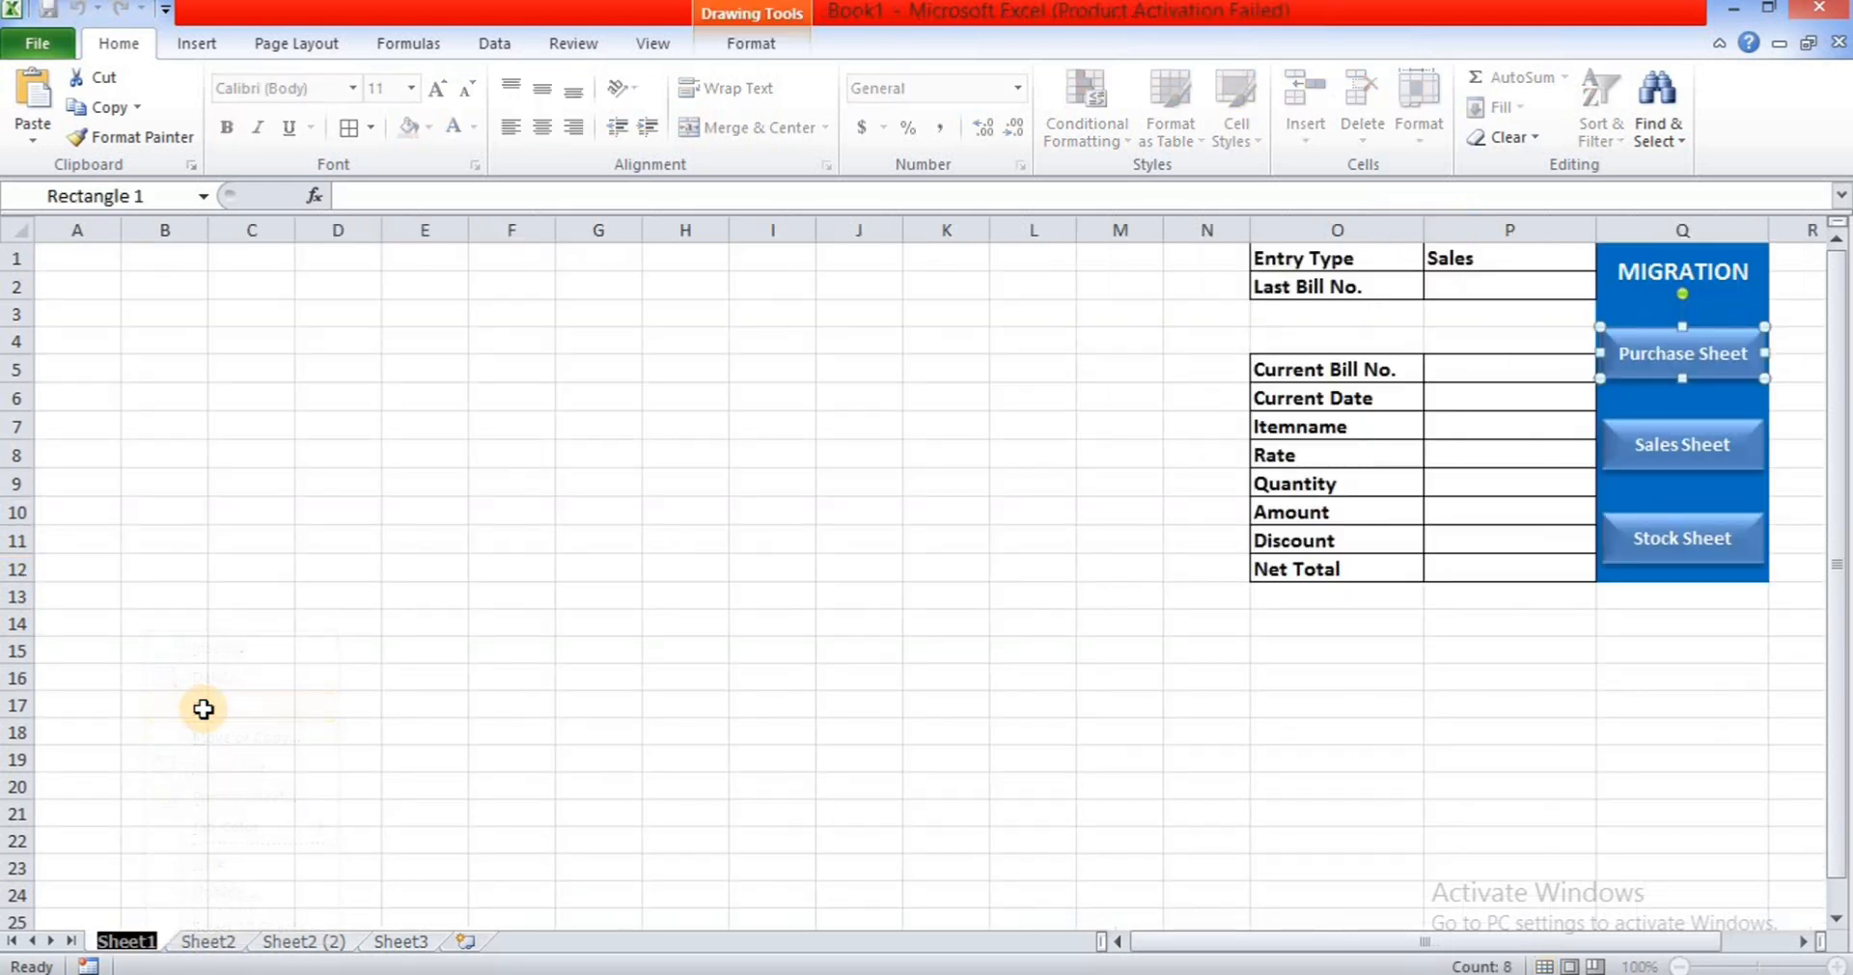
type("DA")
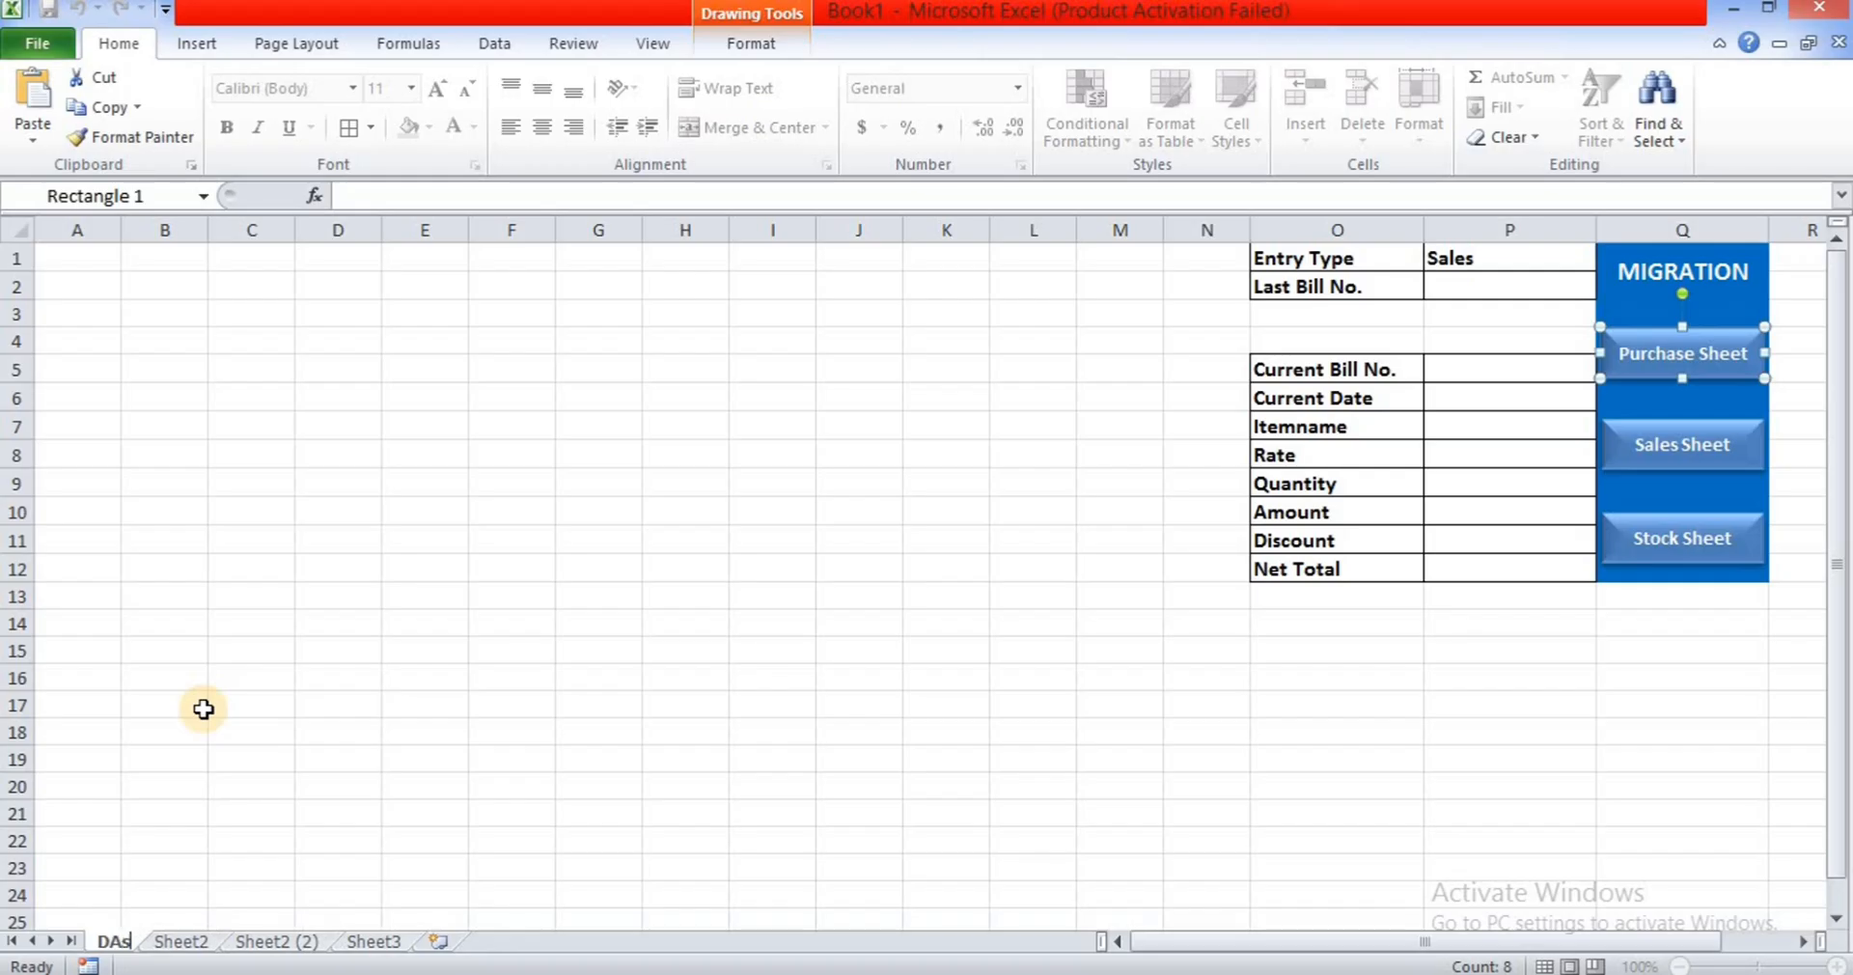
key("BackSpace")
type("as")
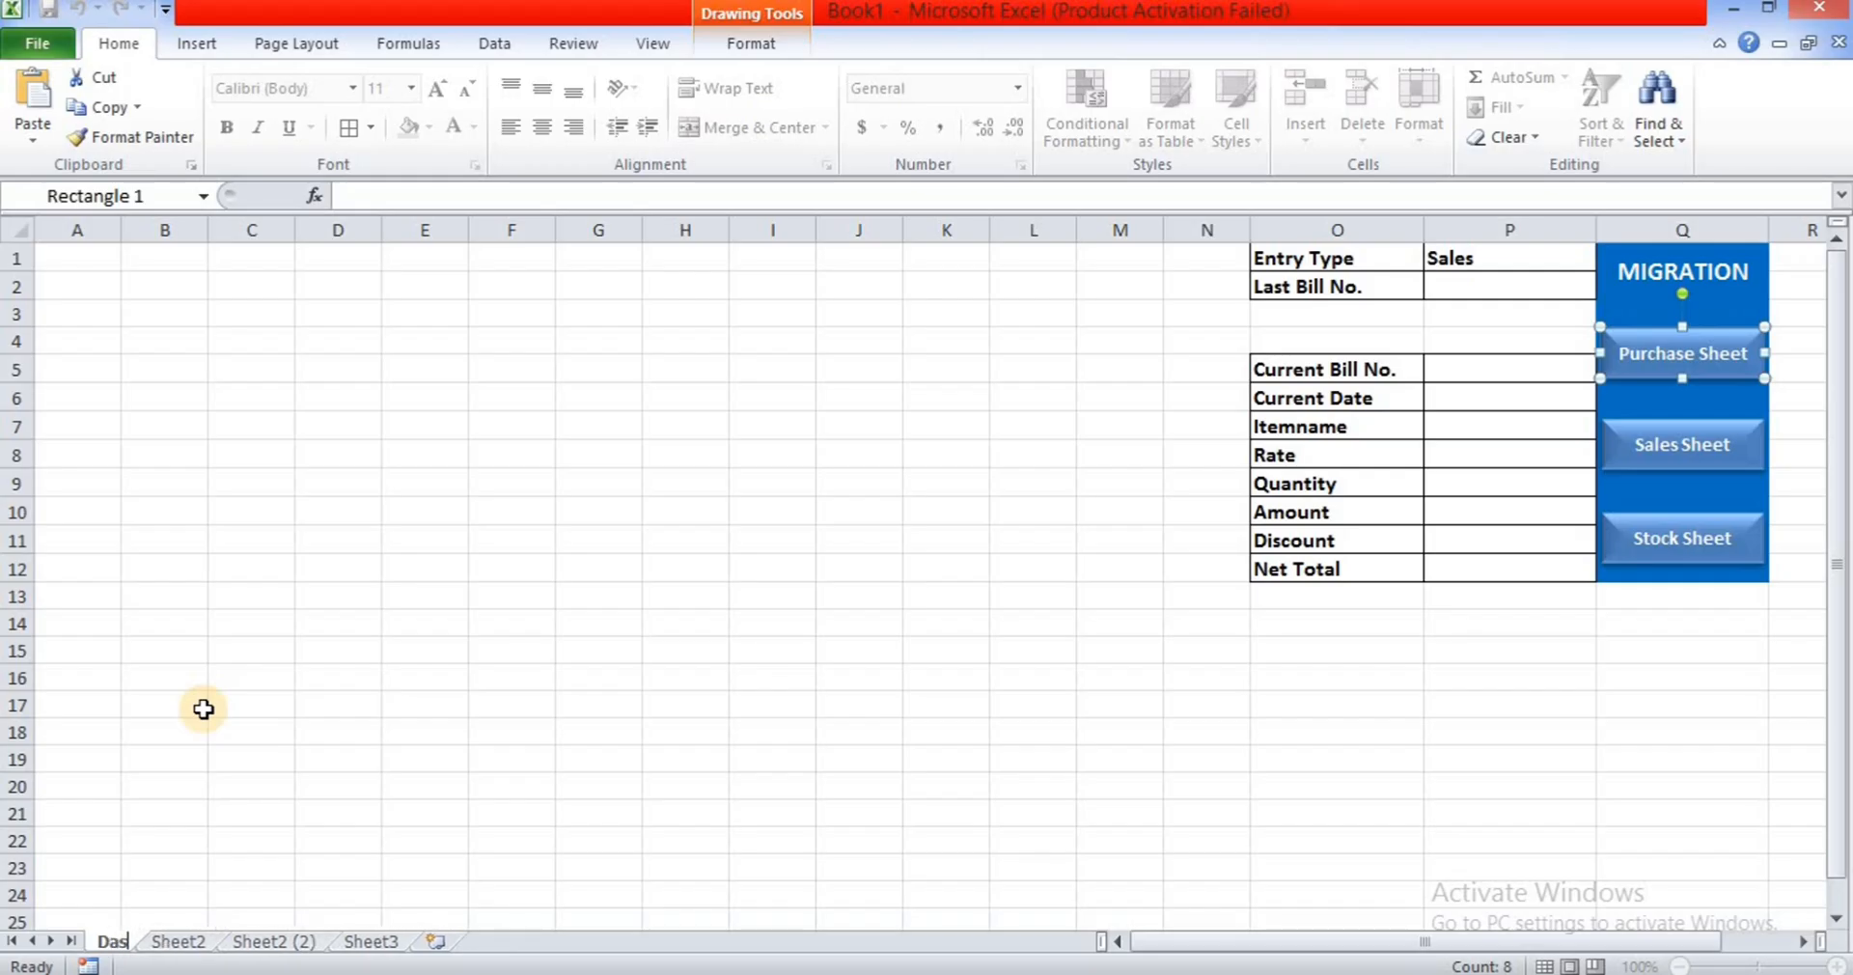
type("hboard")
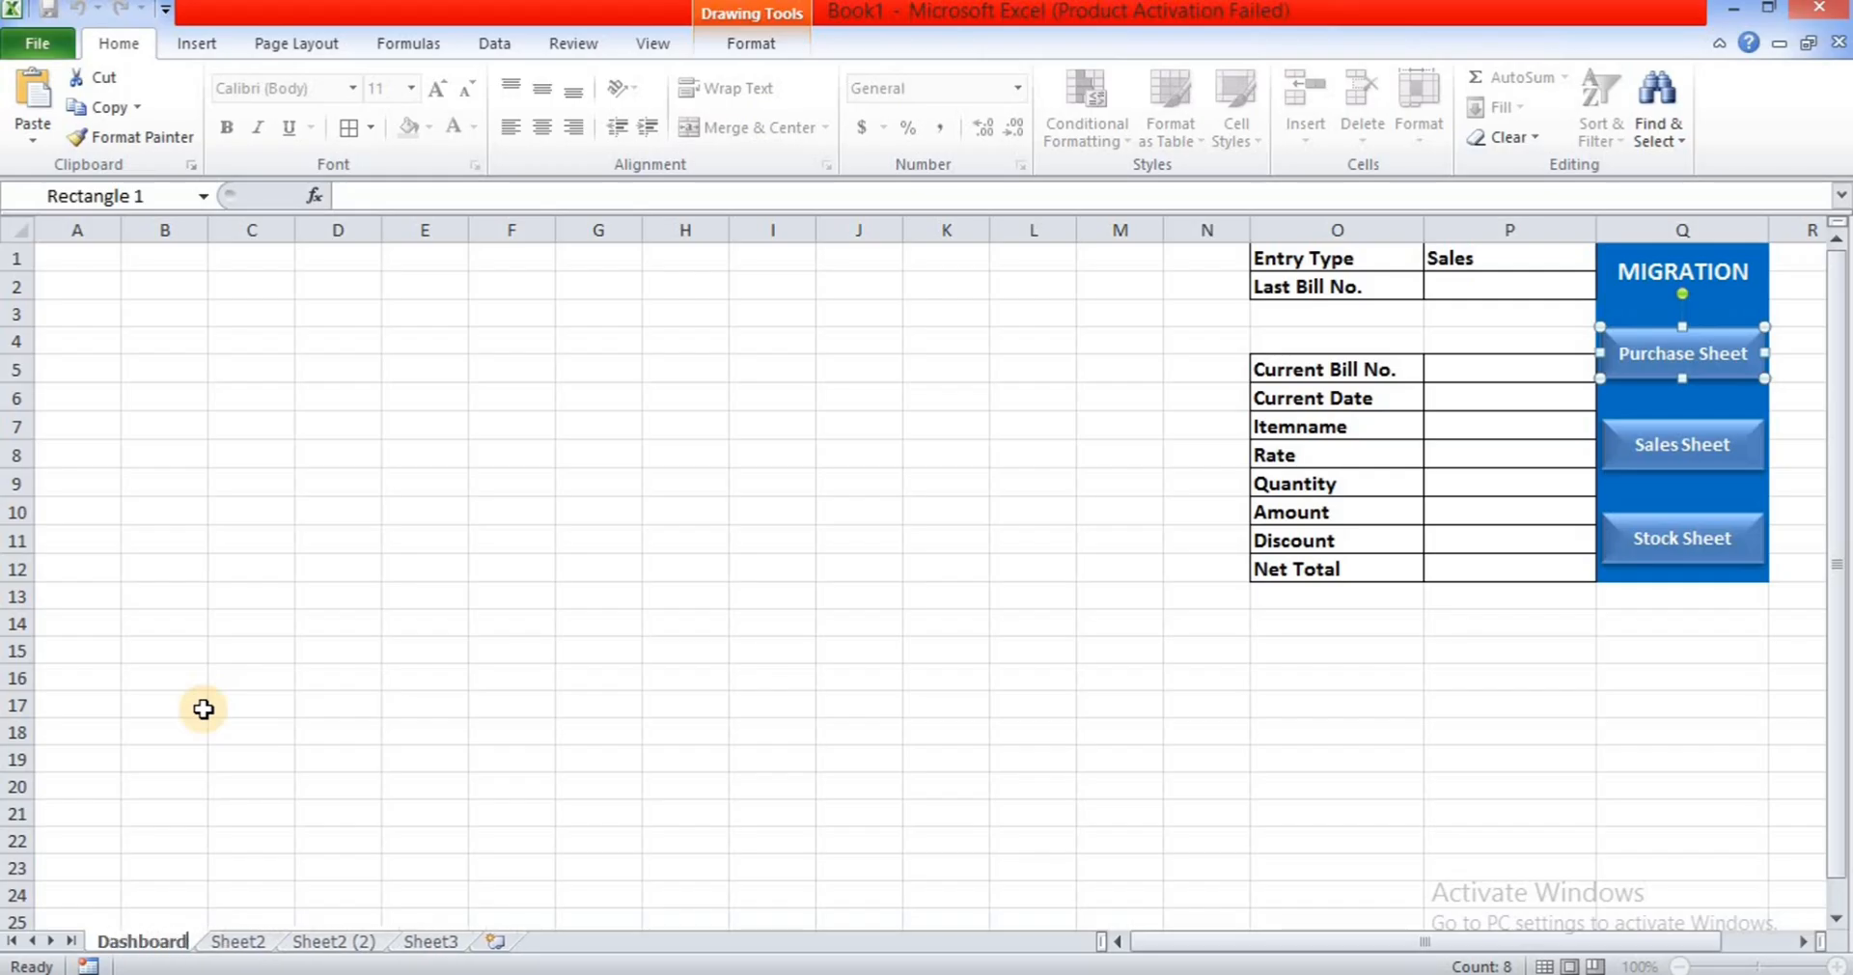
- Rename Sheet2 as "Purchase"
right_click(259, 951)
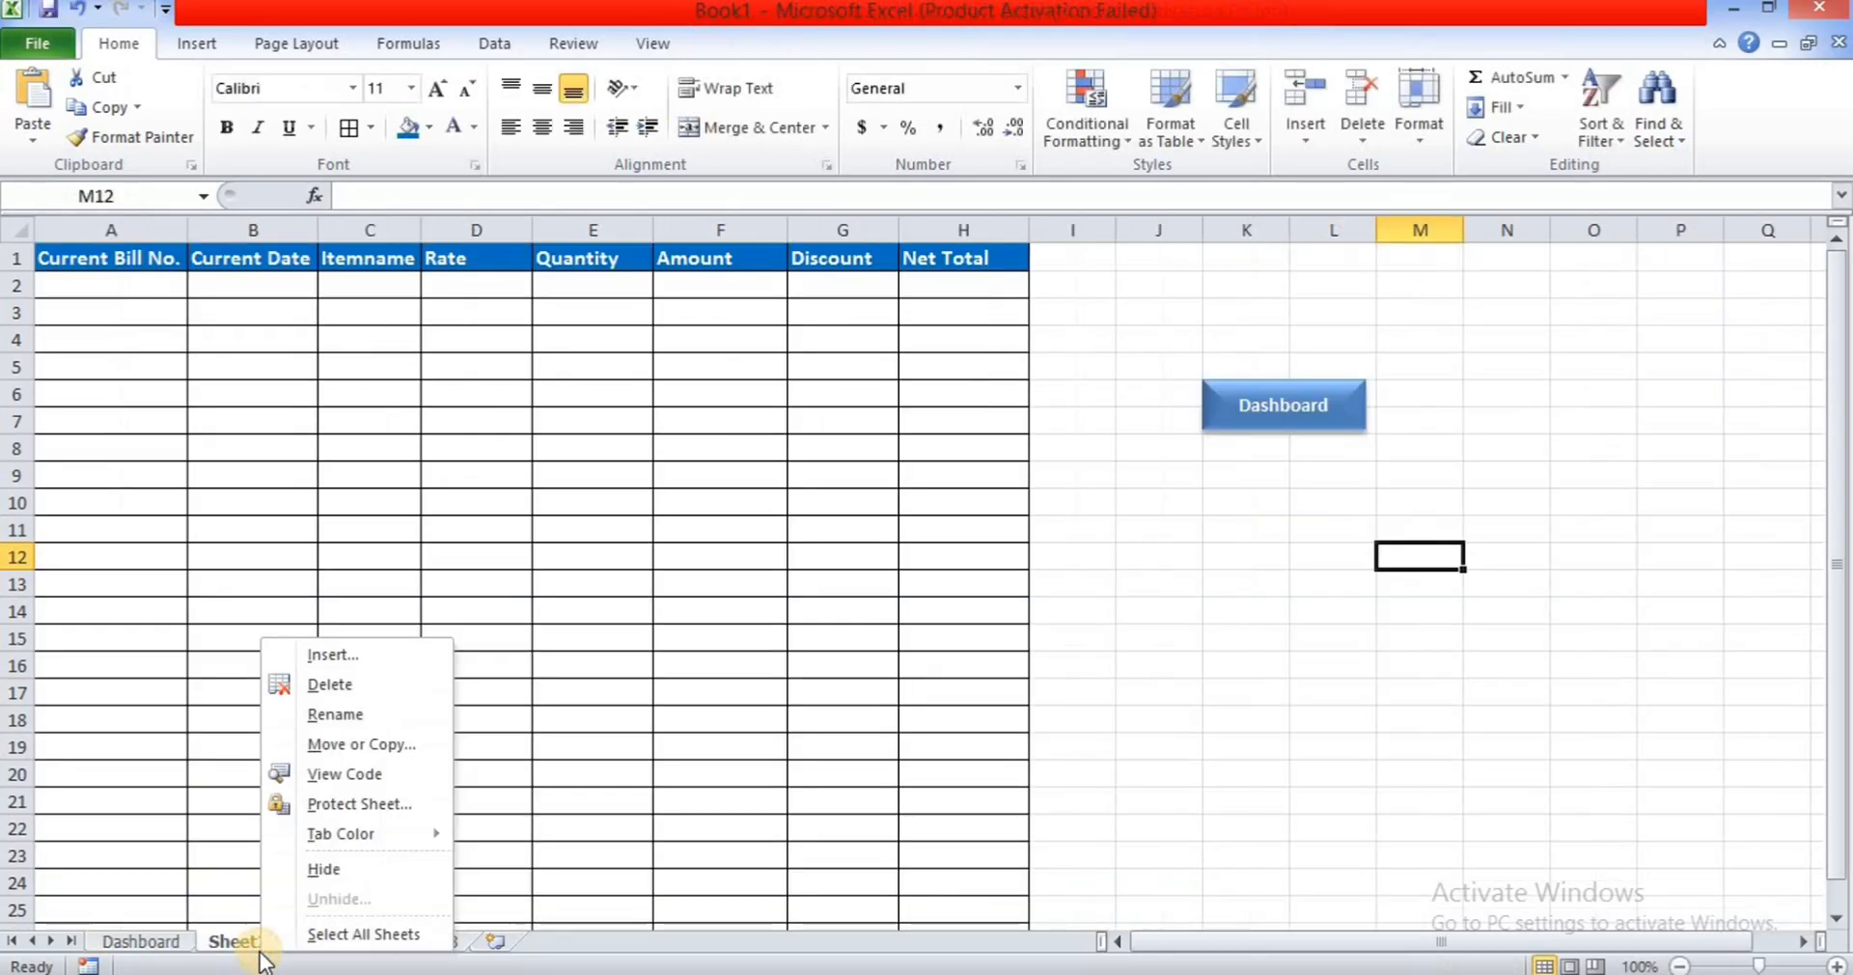
left_click(375, 719)
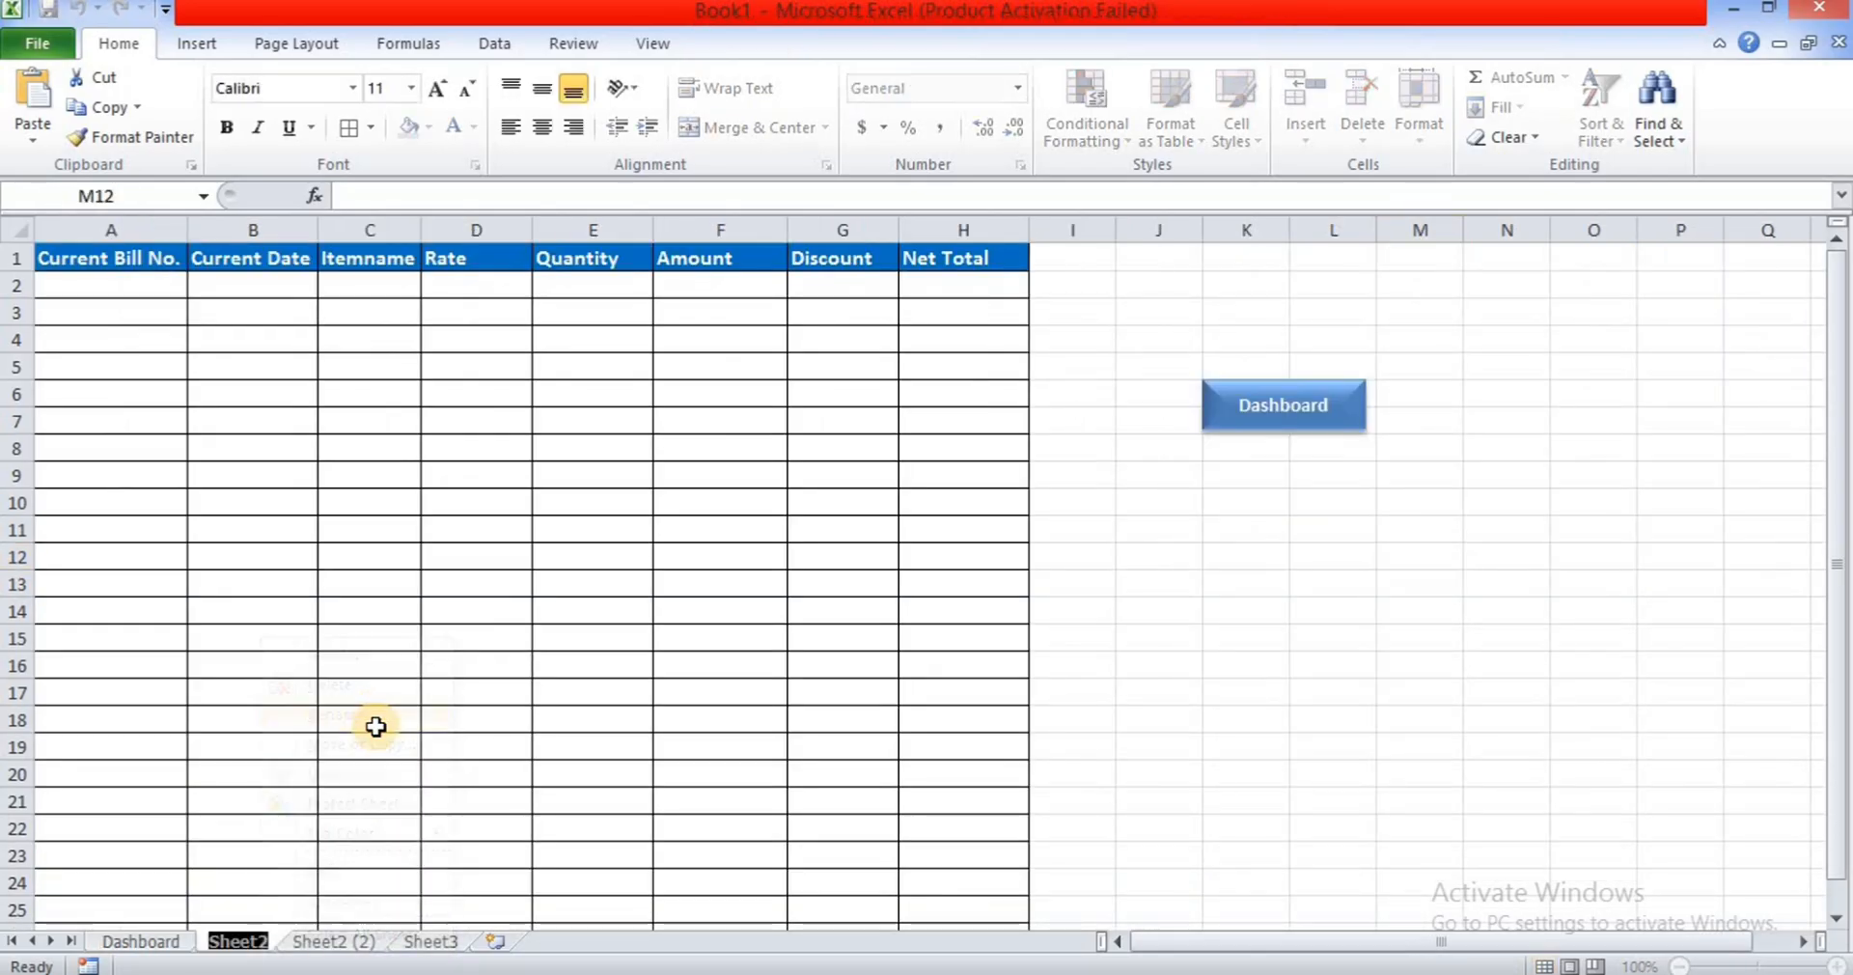
type("Pu")
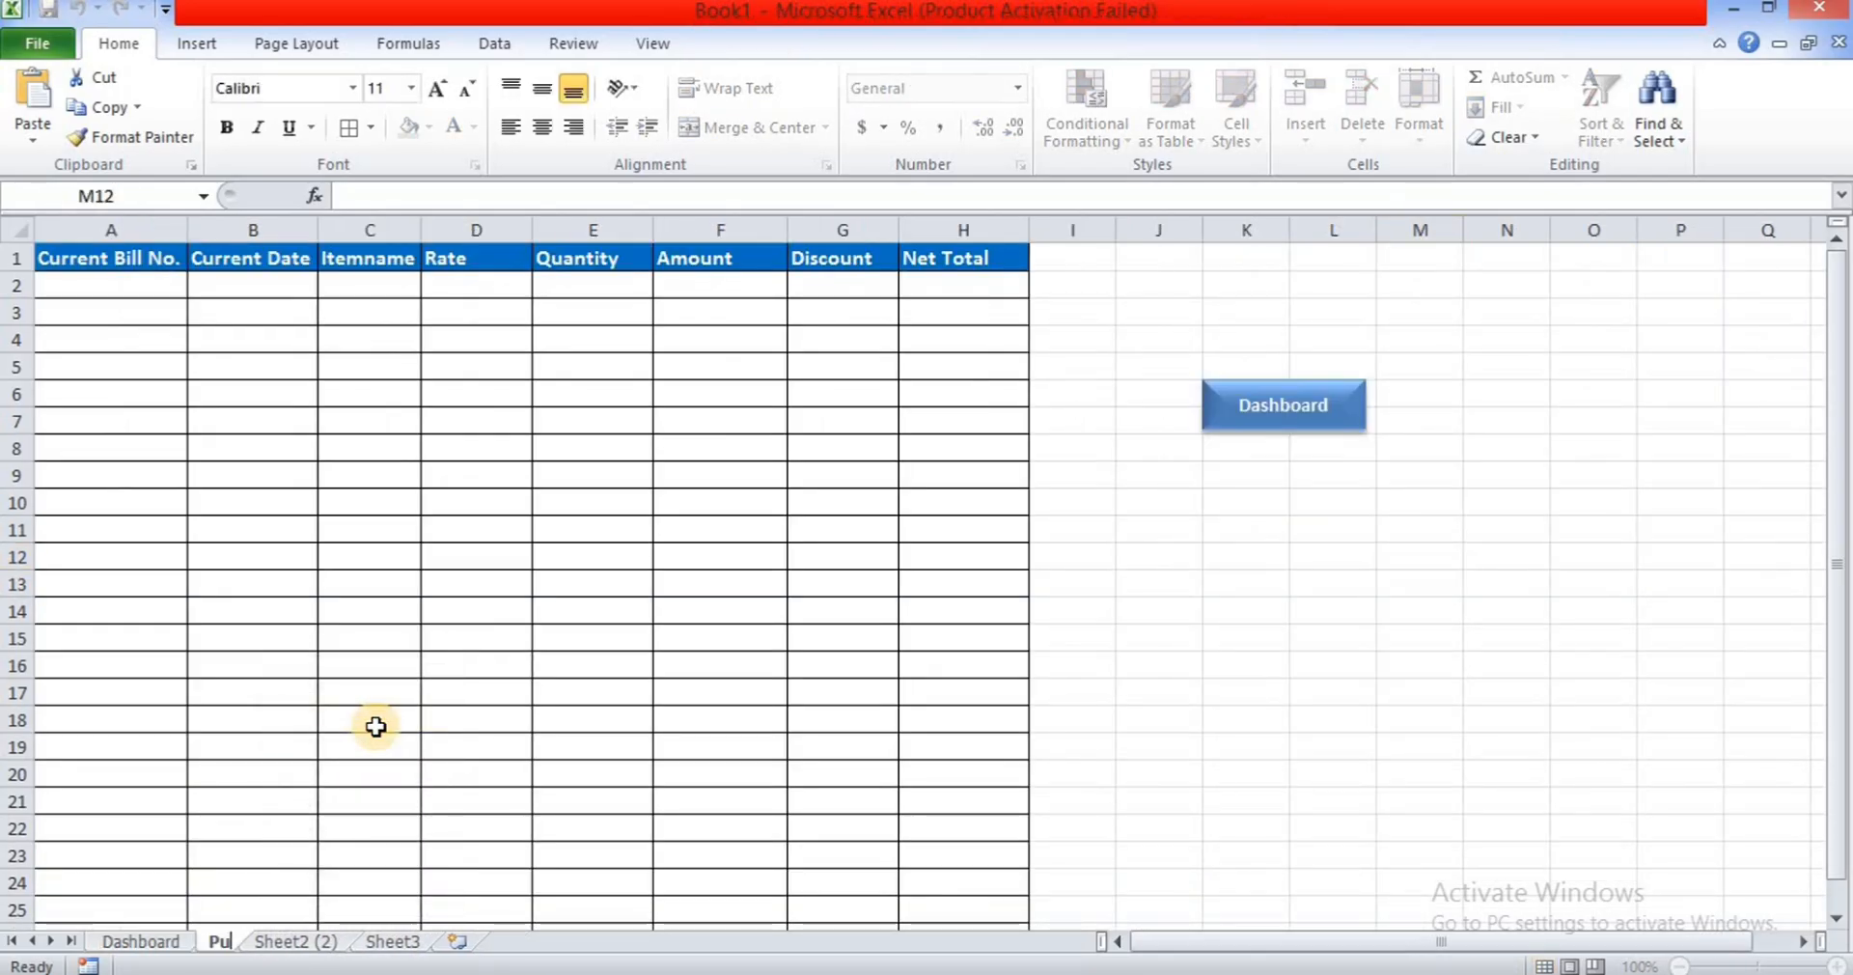
type("rchase")
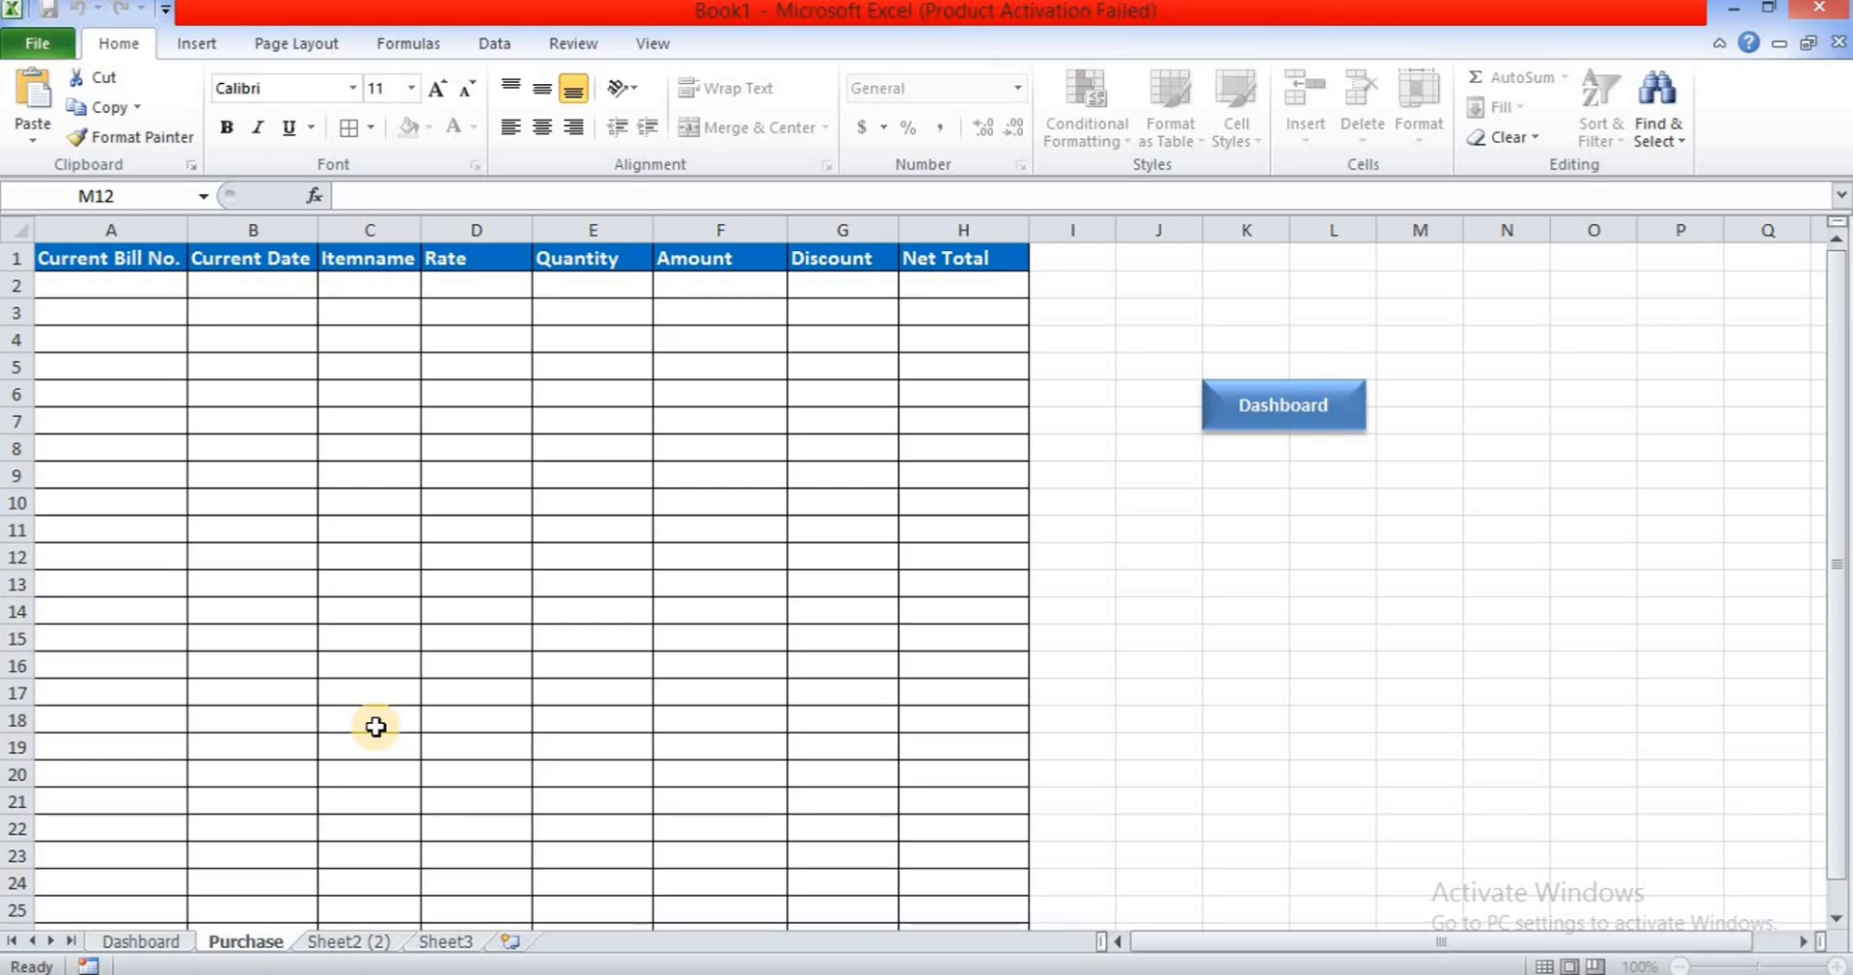
- Rename the copied sheet, Sheet2 (2), as "Sales"
right_click(355, 946)
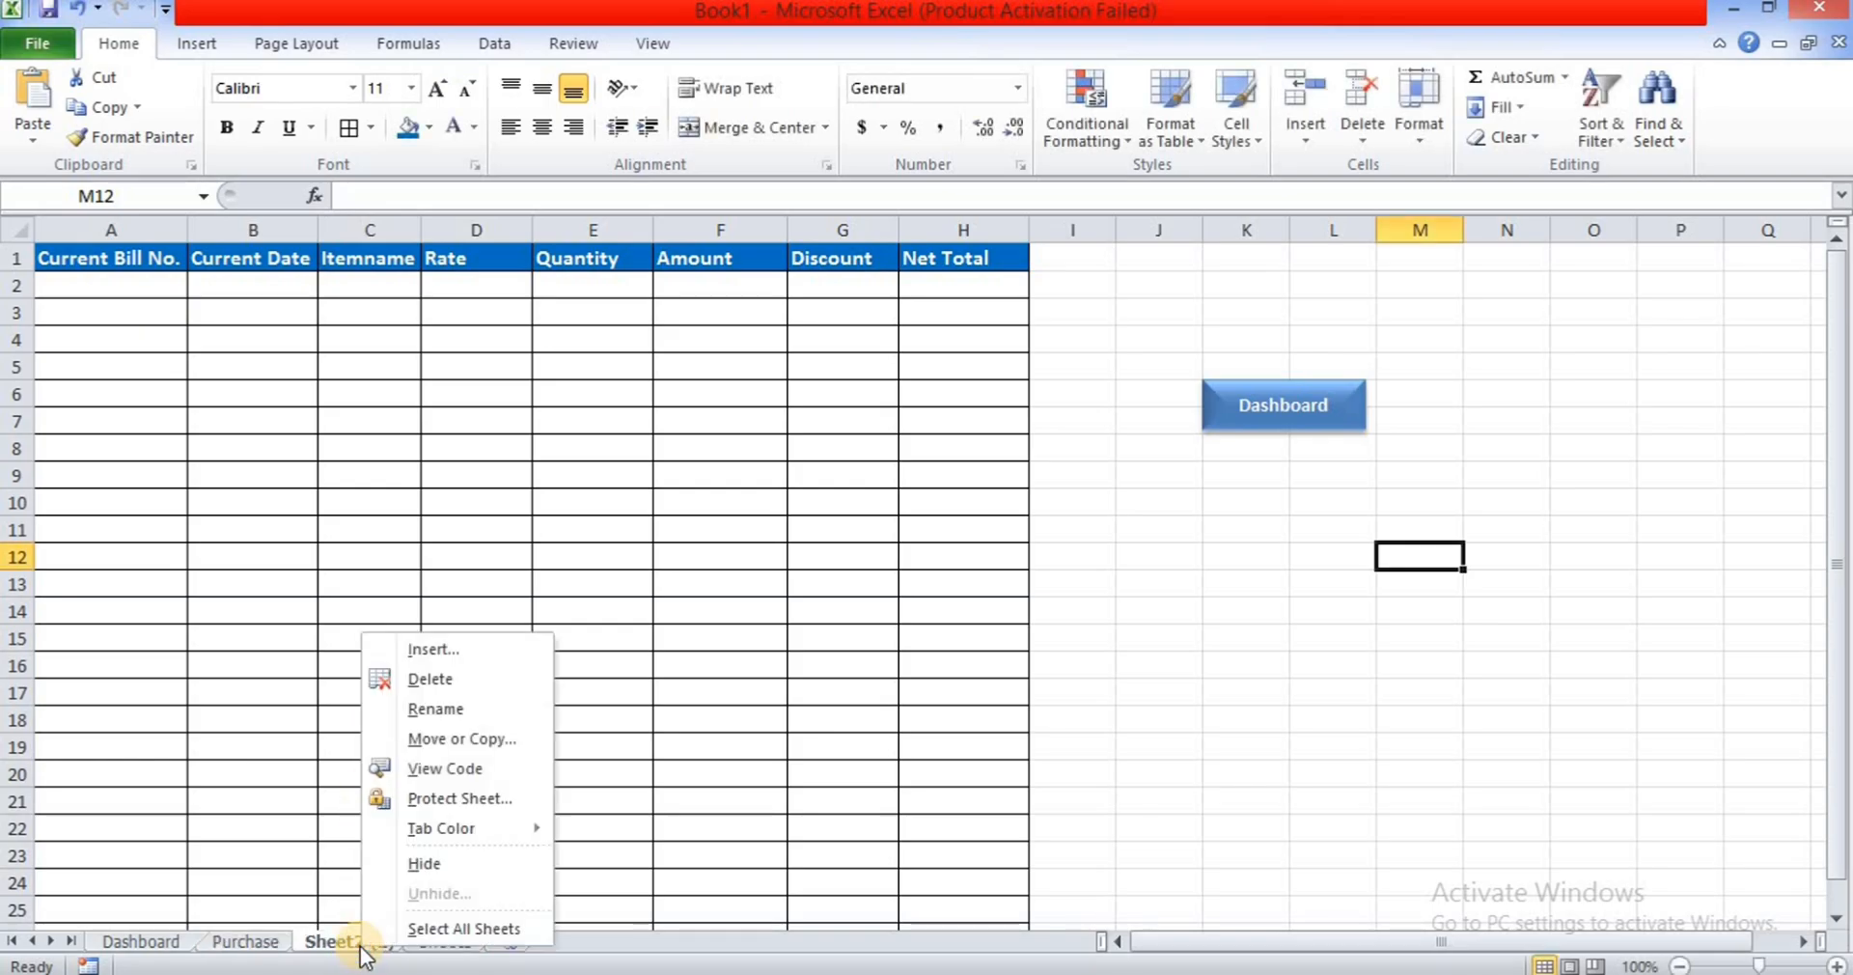
left_click(422, 707)
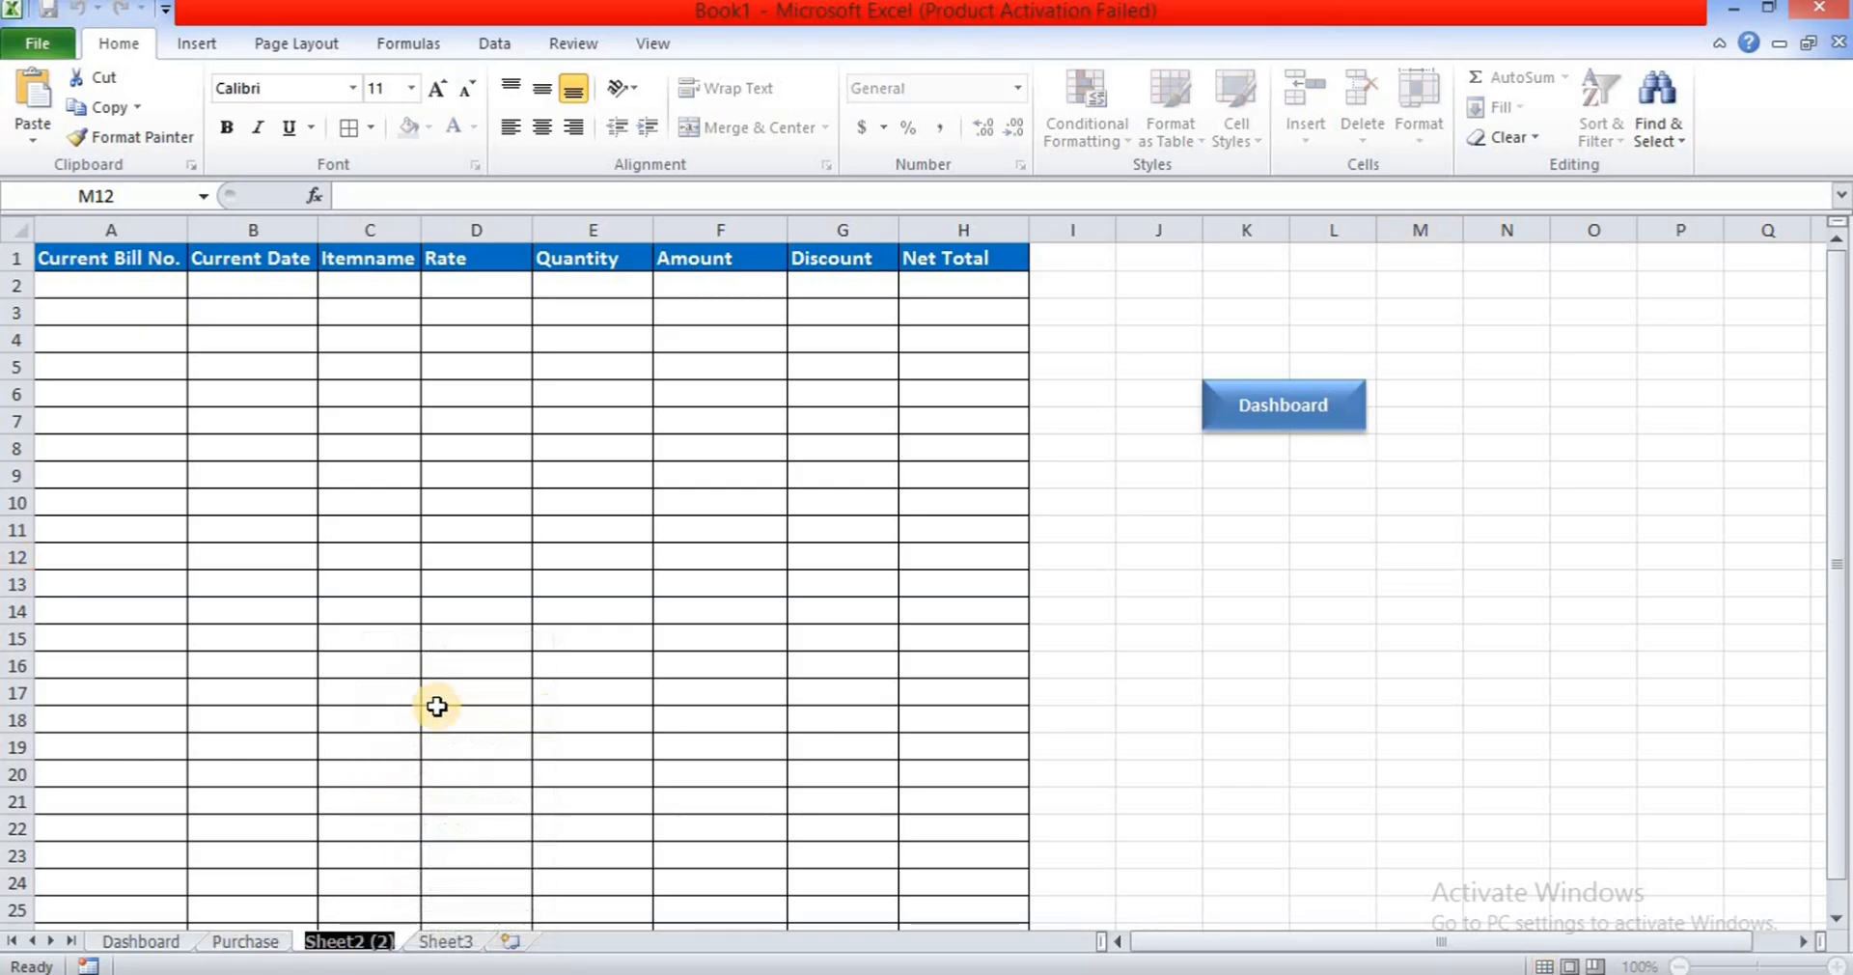
type("Salw")
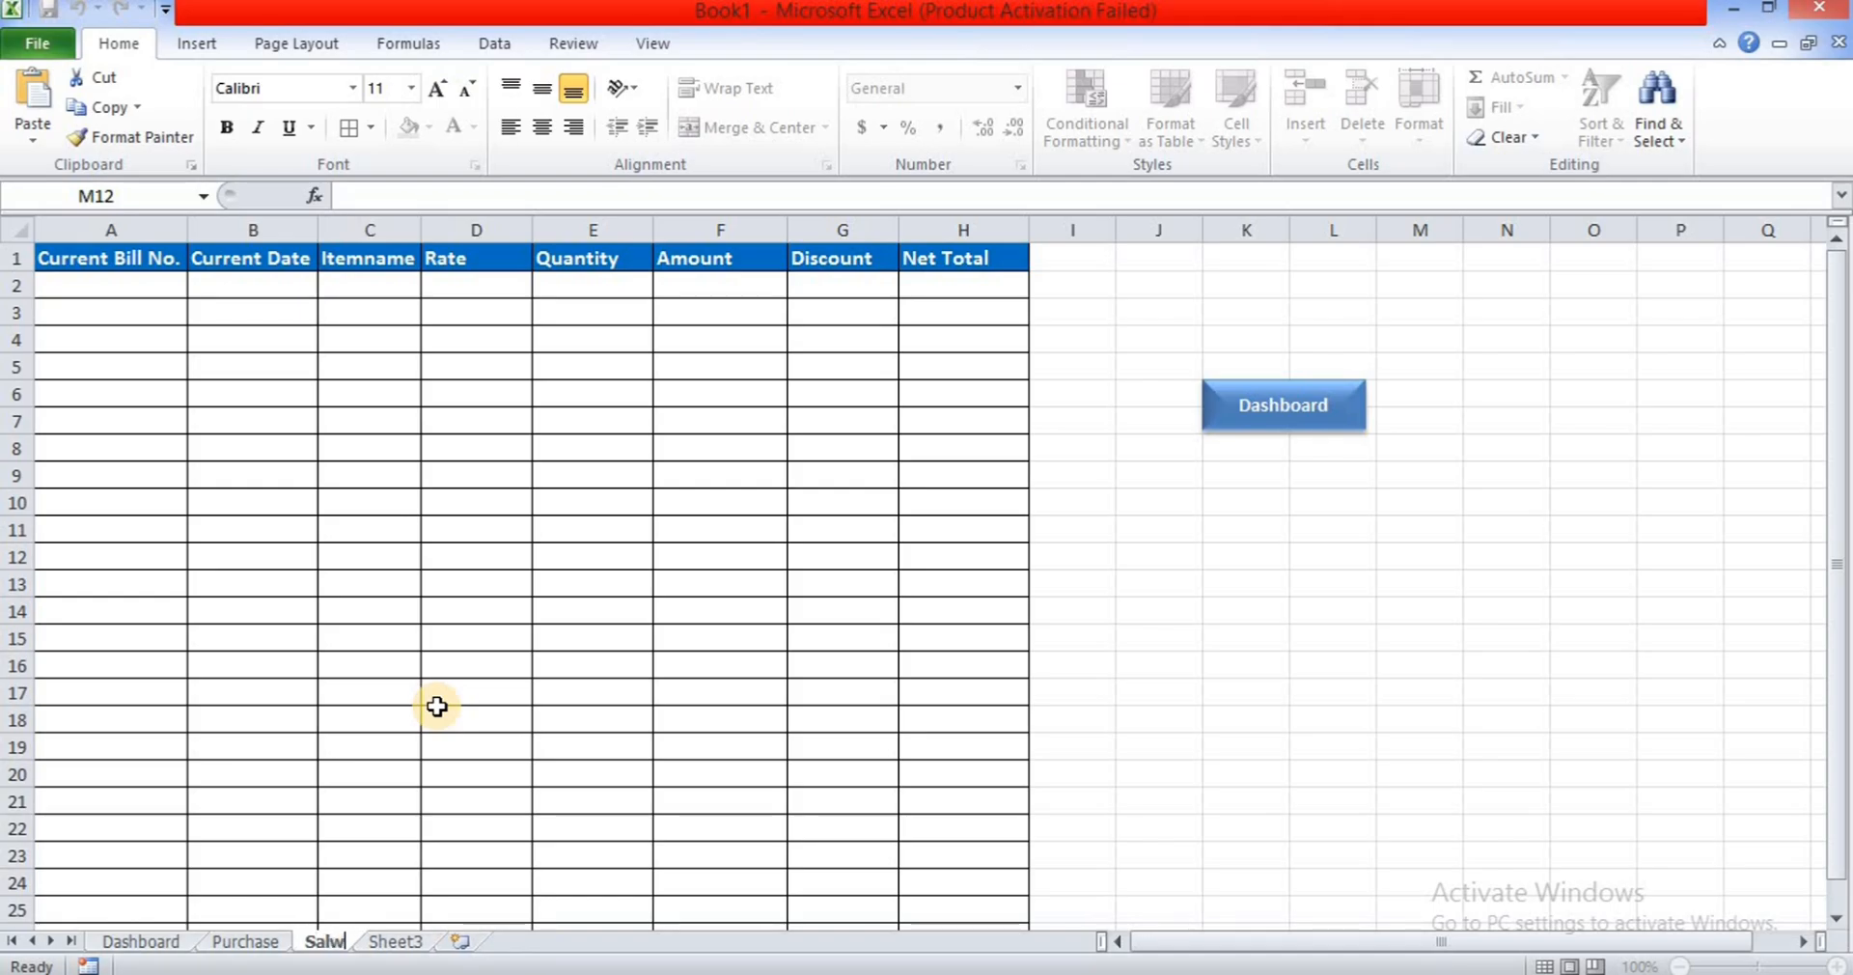
key("BackSpace")
type("es")
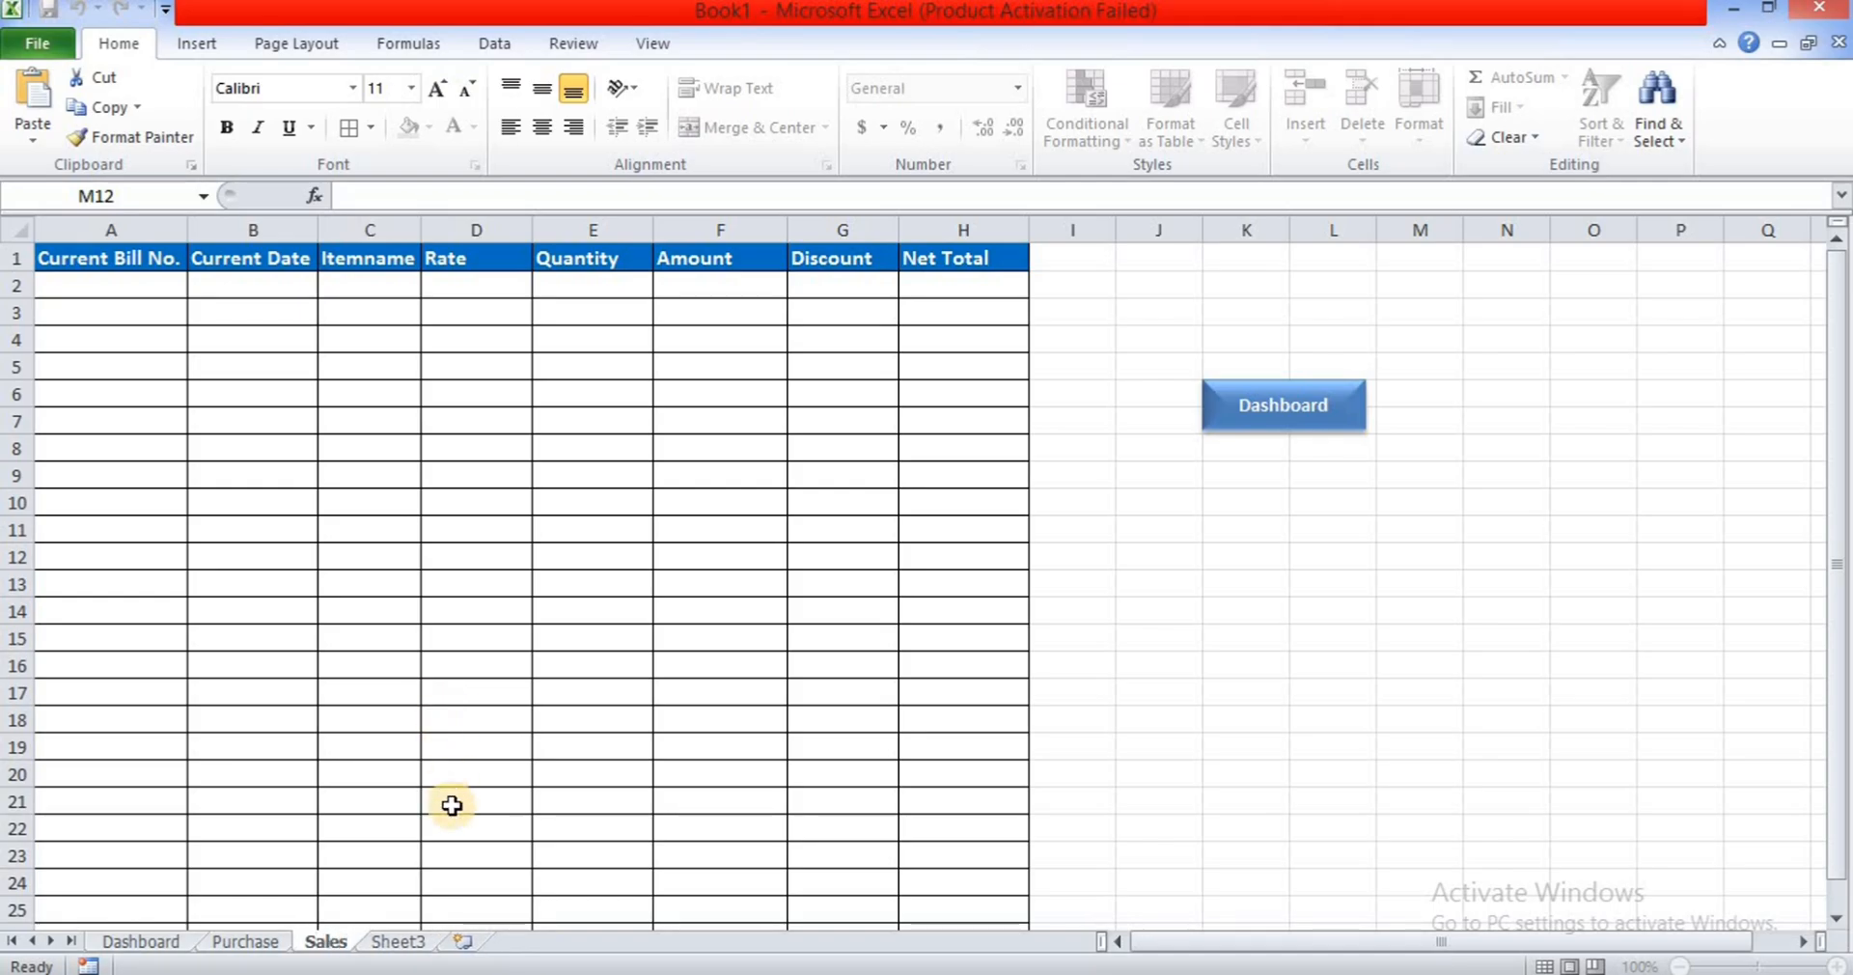
- Rename the empty Sheet3 as "Stock"
left_click(418, 942)
right_click(415, 942)
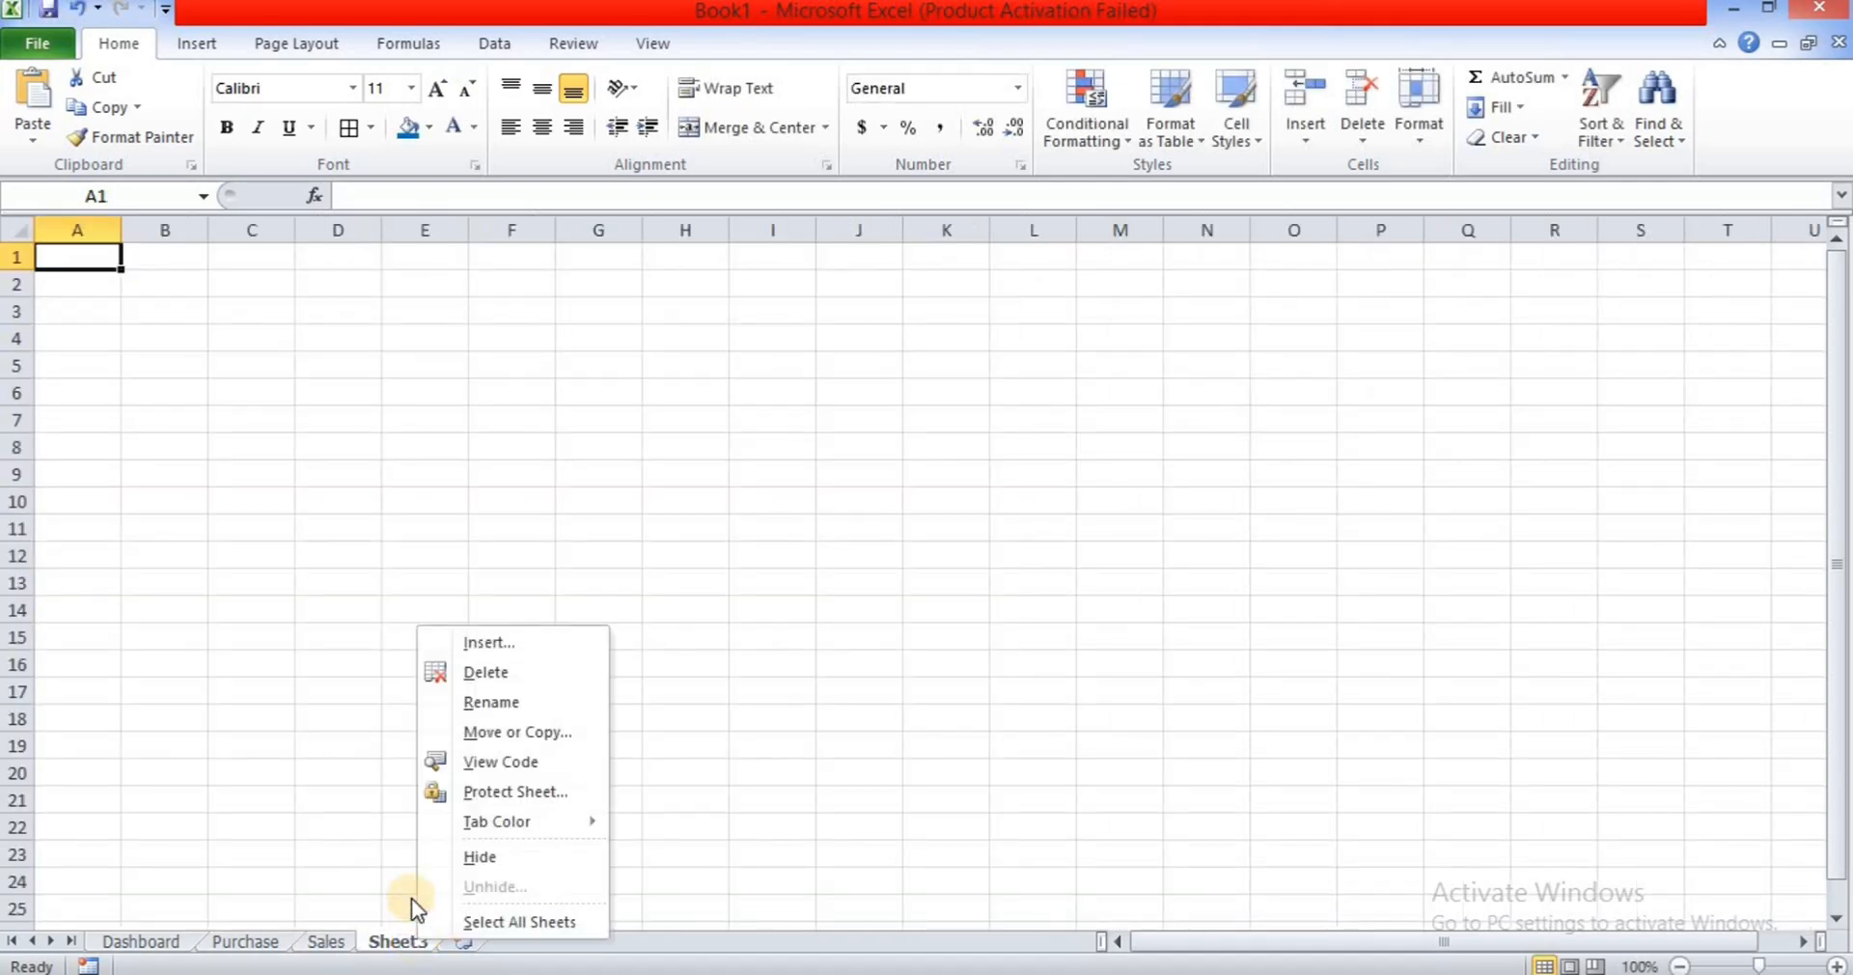
left_click(506, 700)
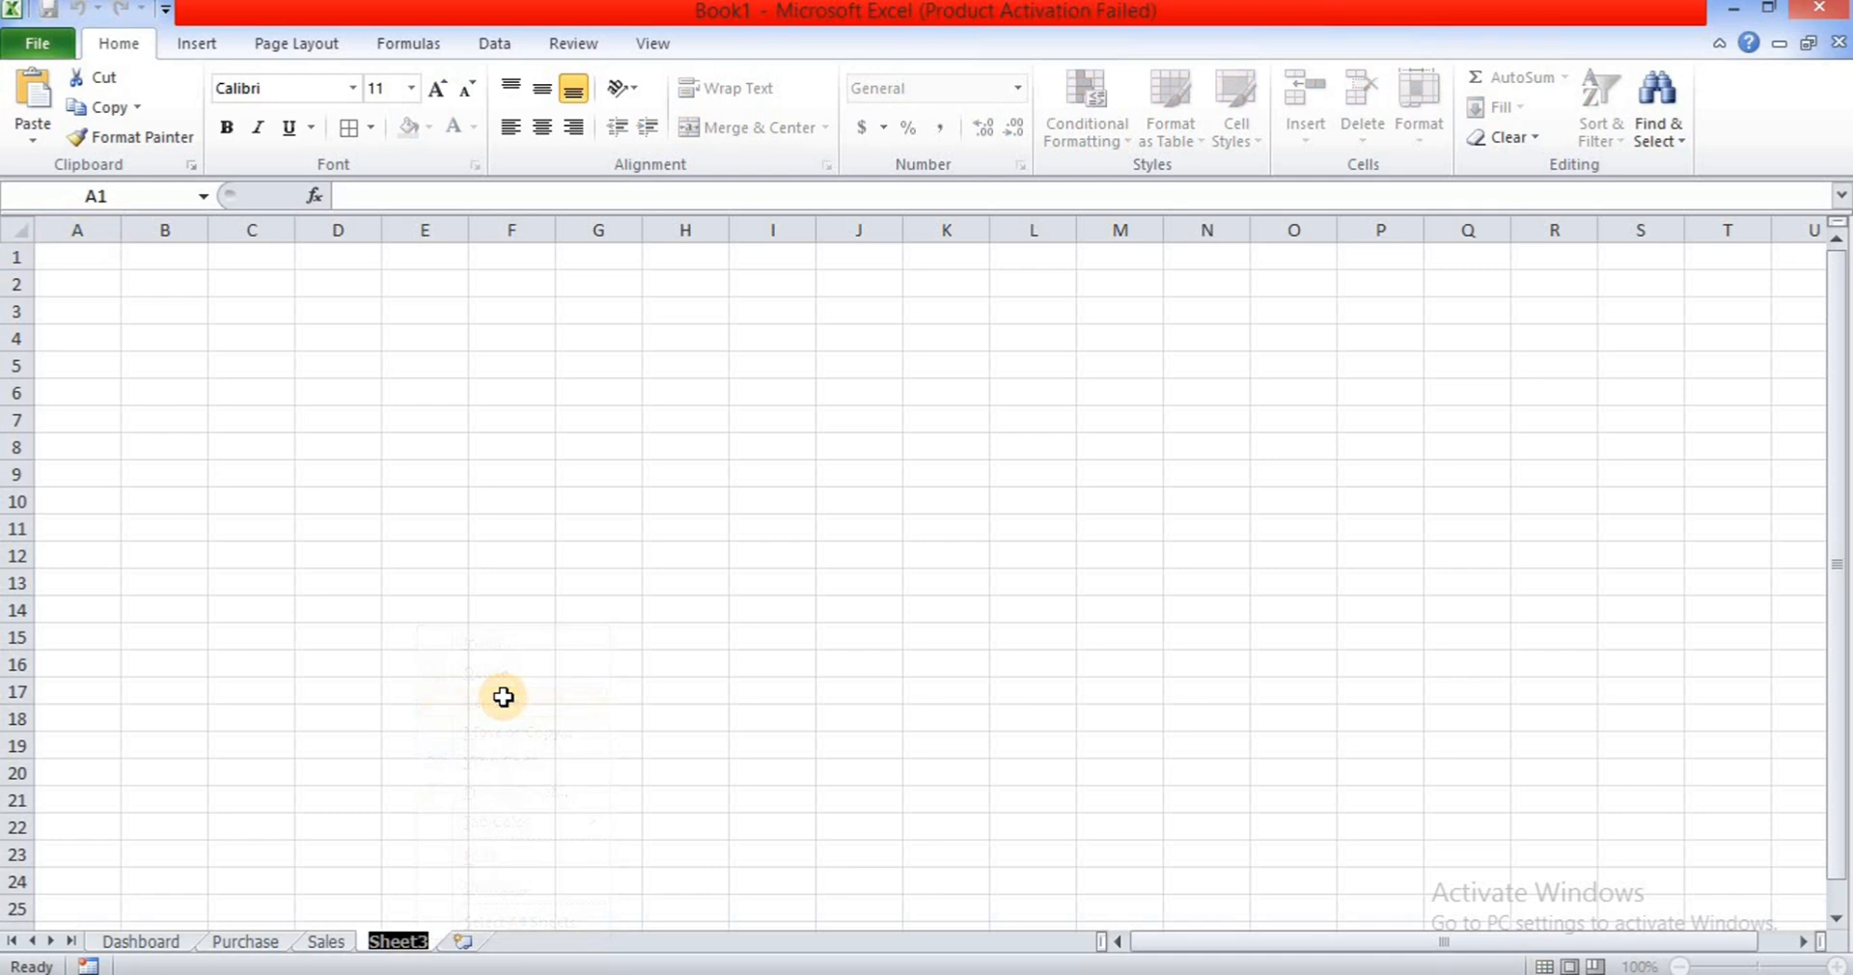
type("Stock")
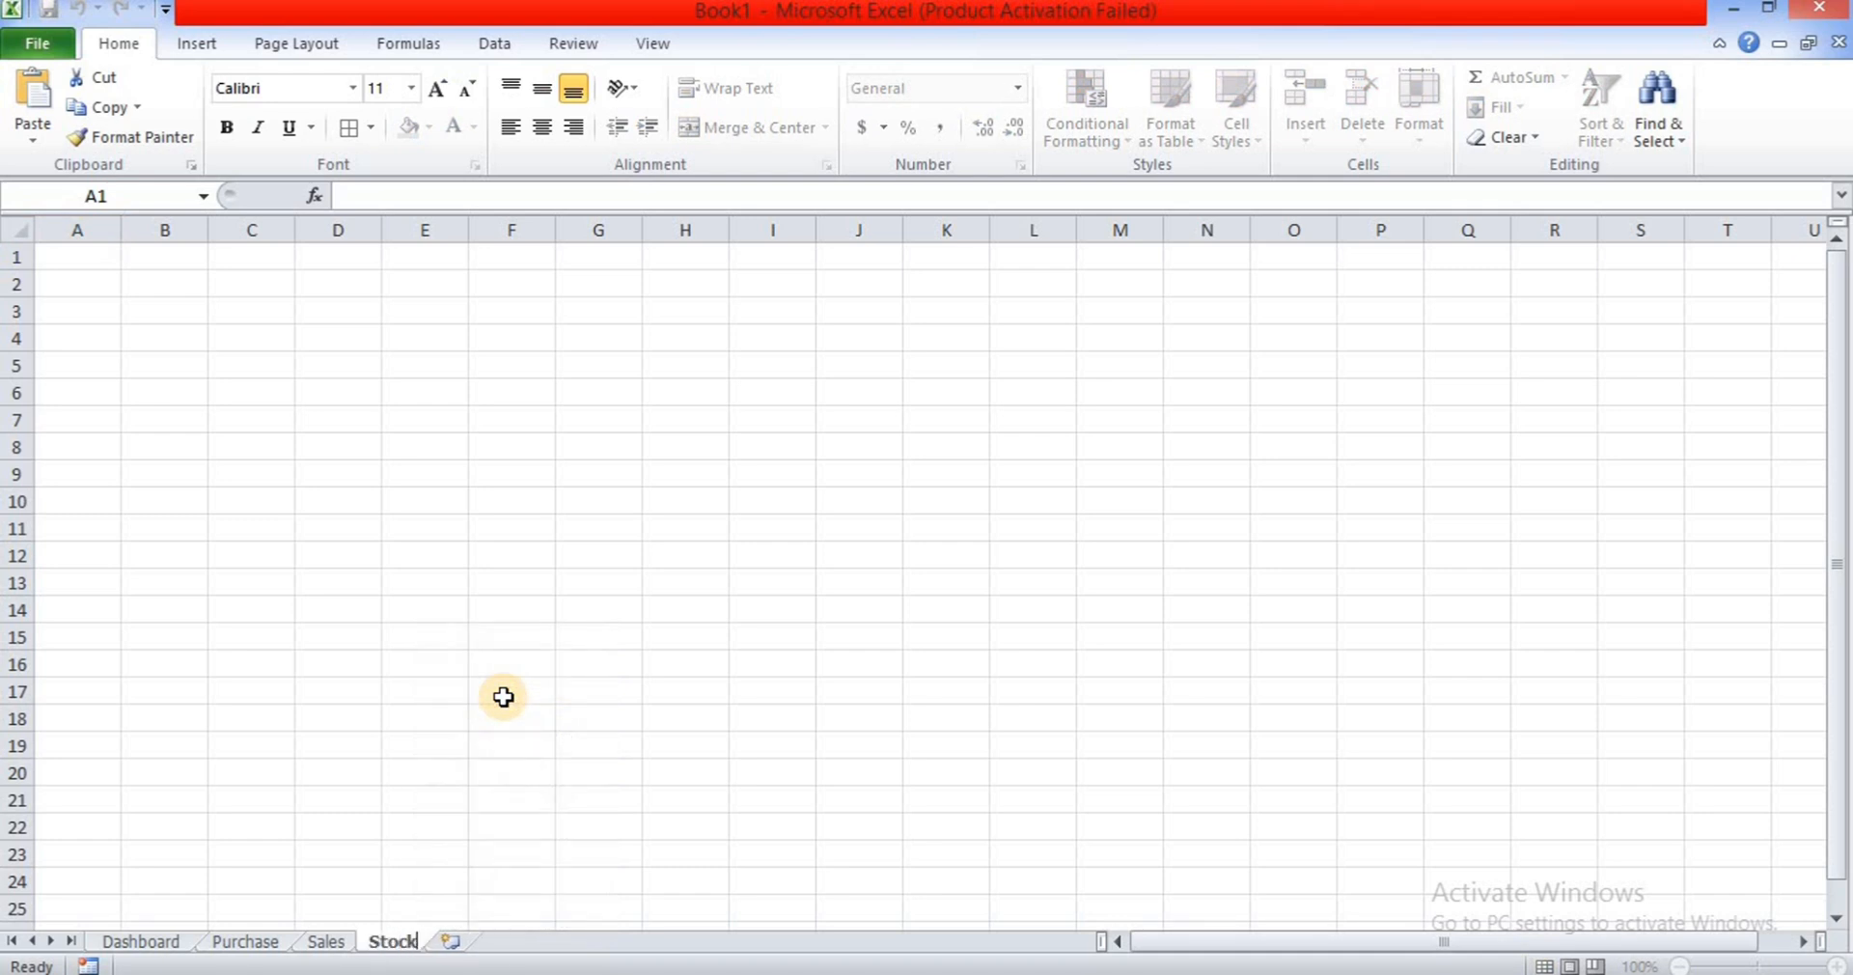
left_click(393, 784)
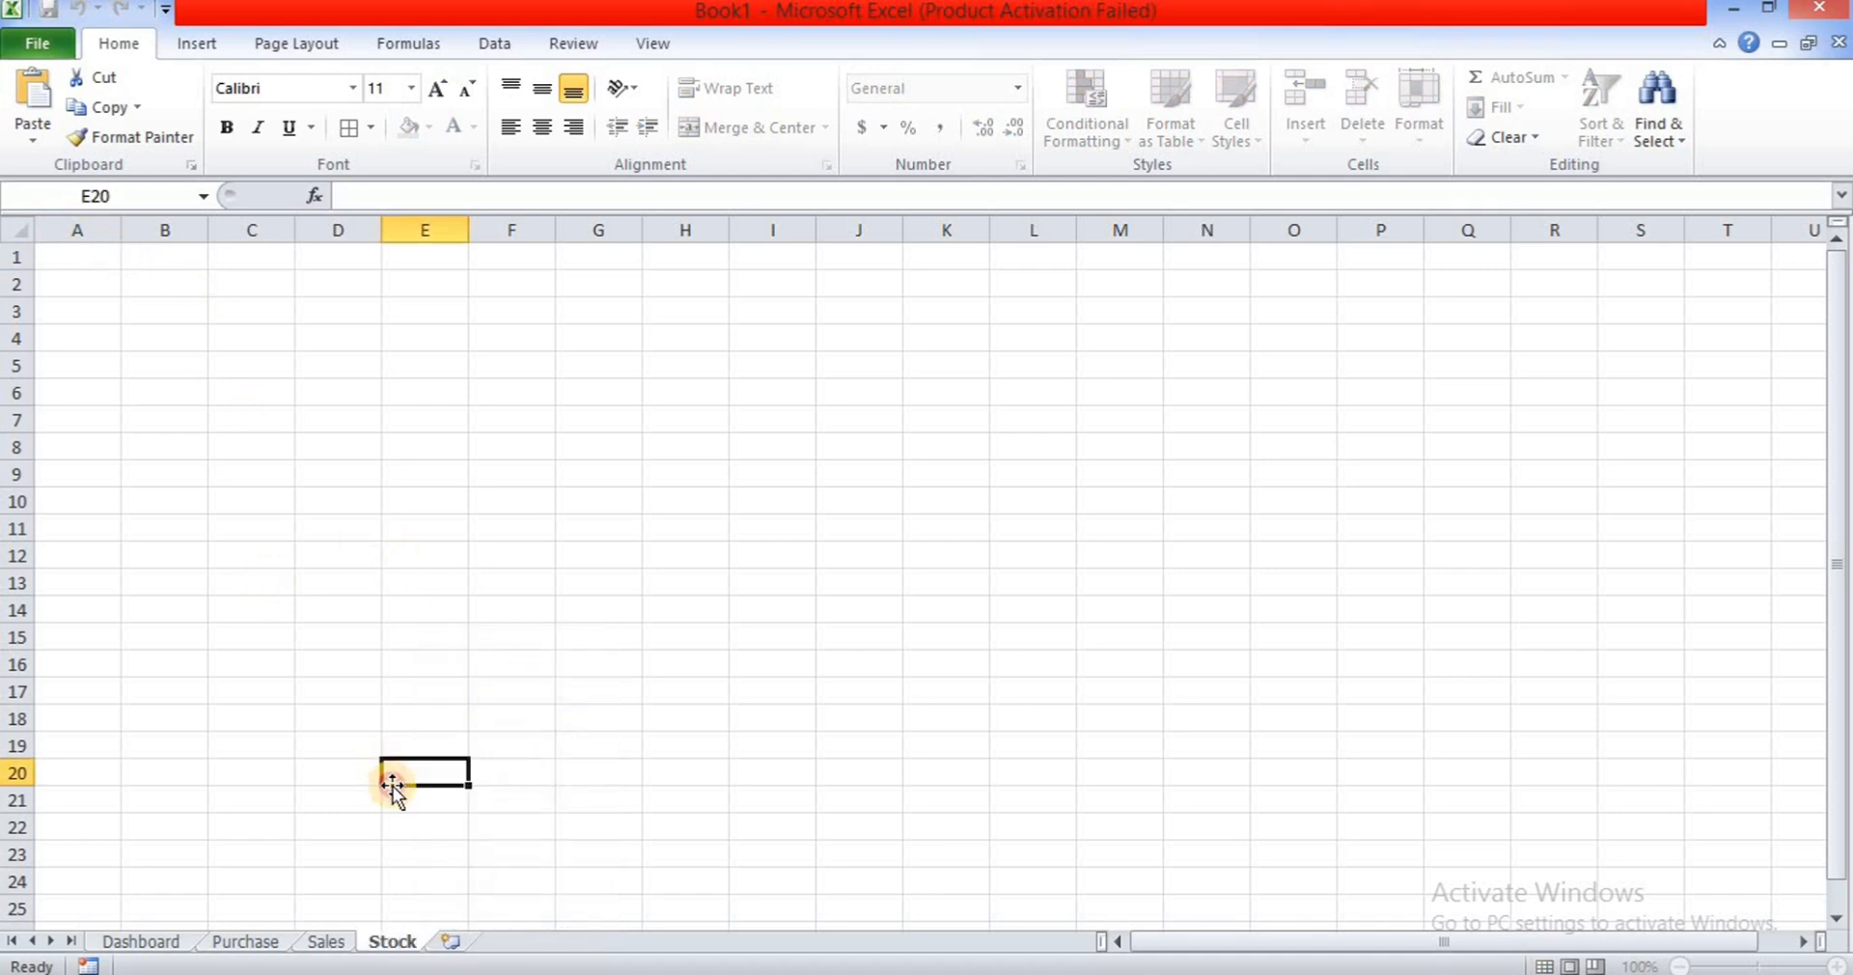
- Enter the headers "Itemname" in A1 and "Purchase Quantity" in B1 of the Stock sheet
left_click(78, 255)
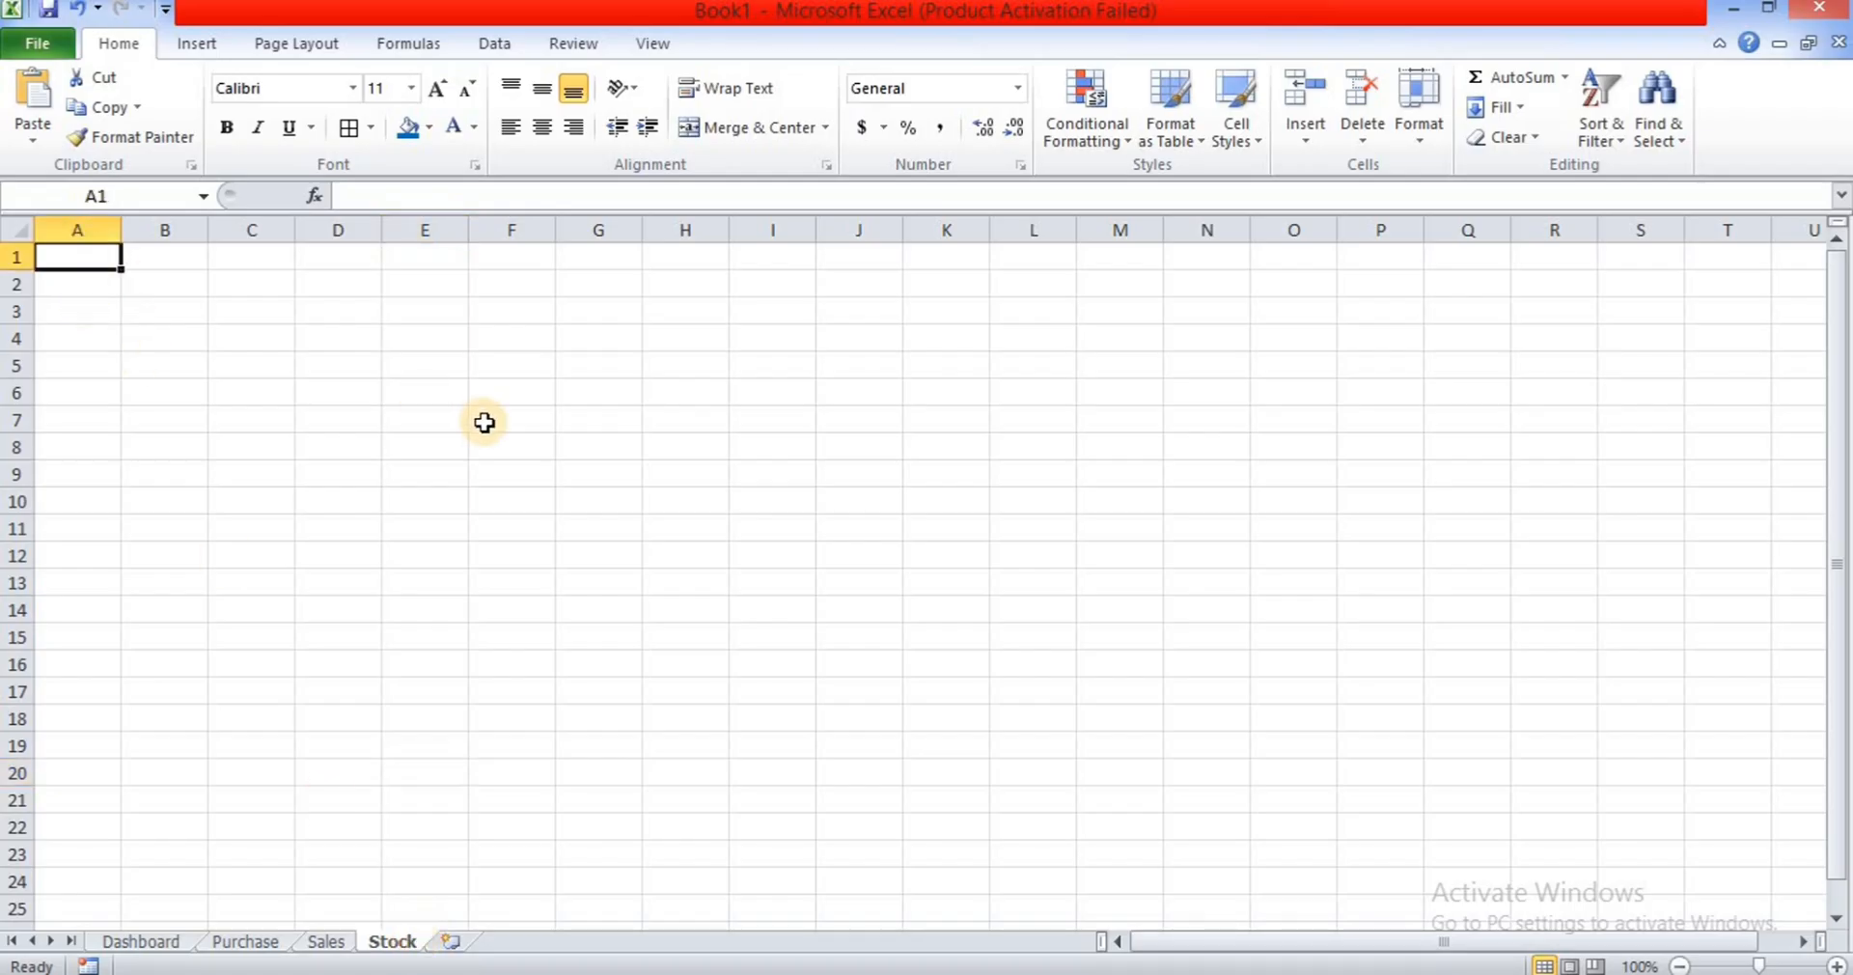
type("Iten")
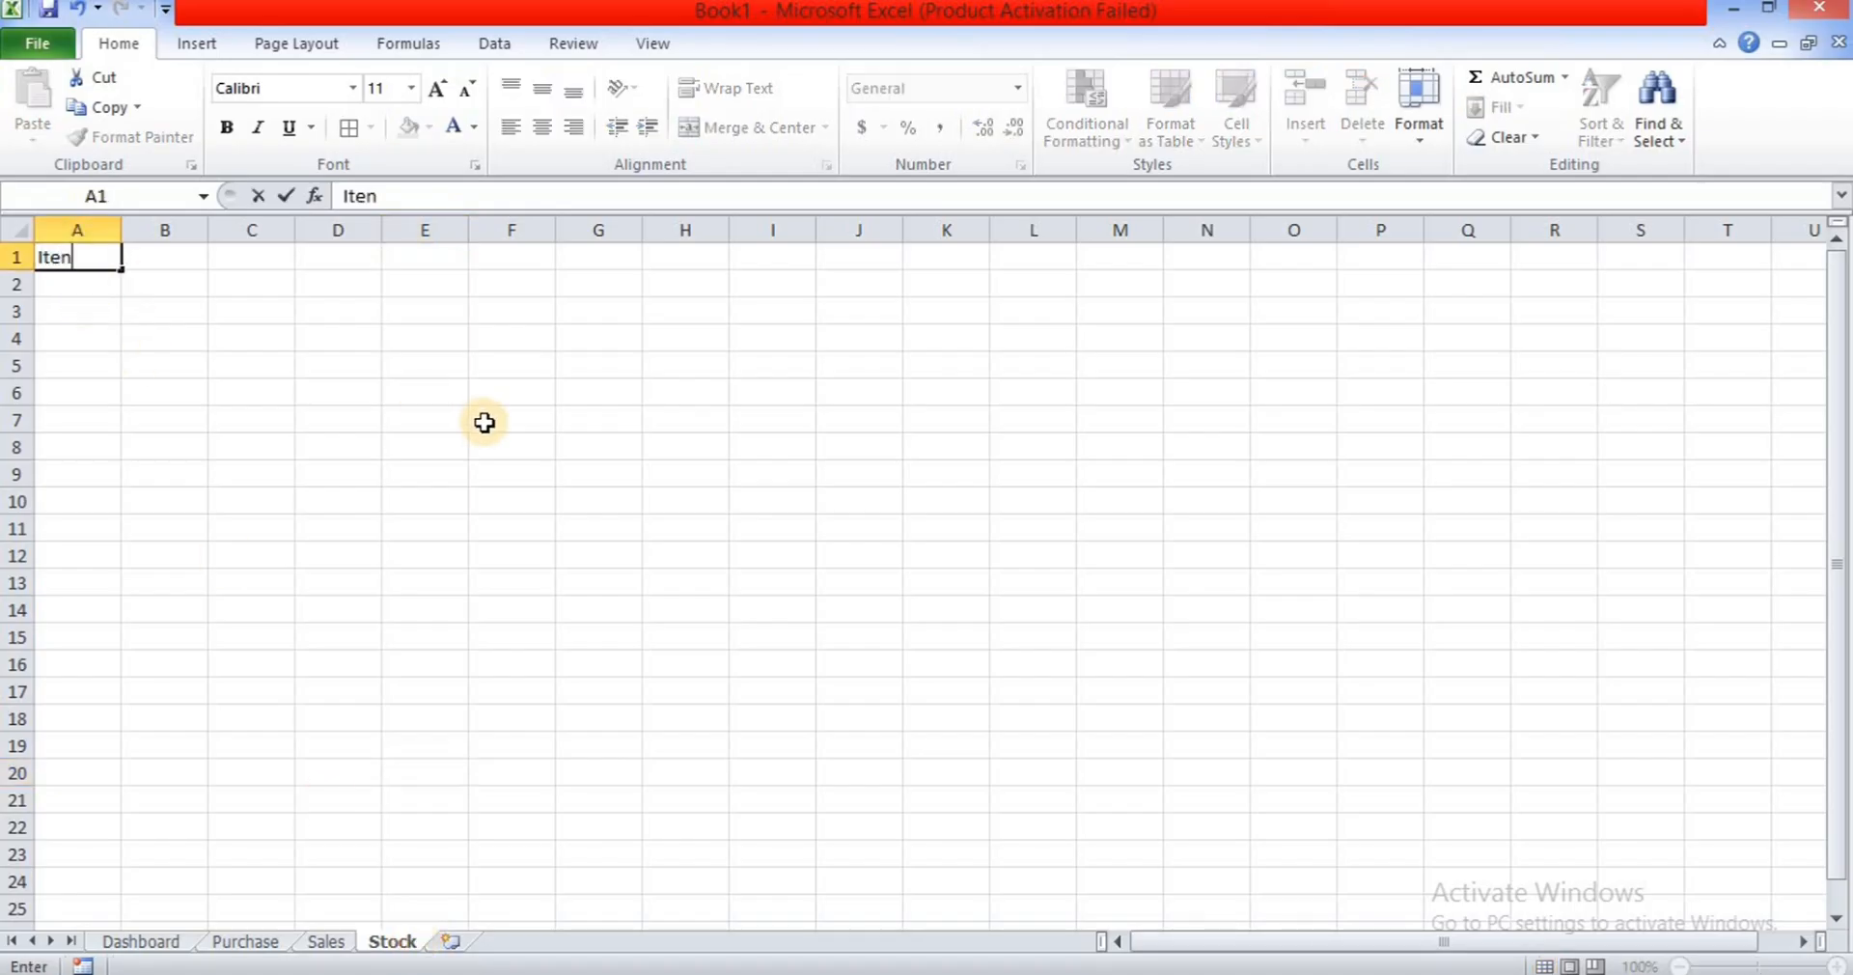
key("BackSpace")
type("mname")
key("Tab")
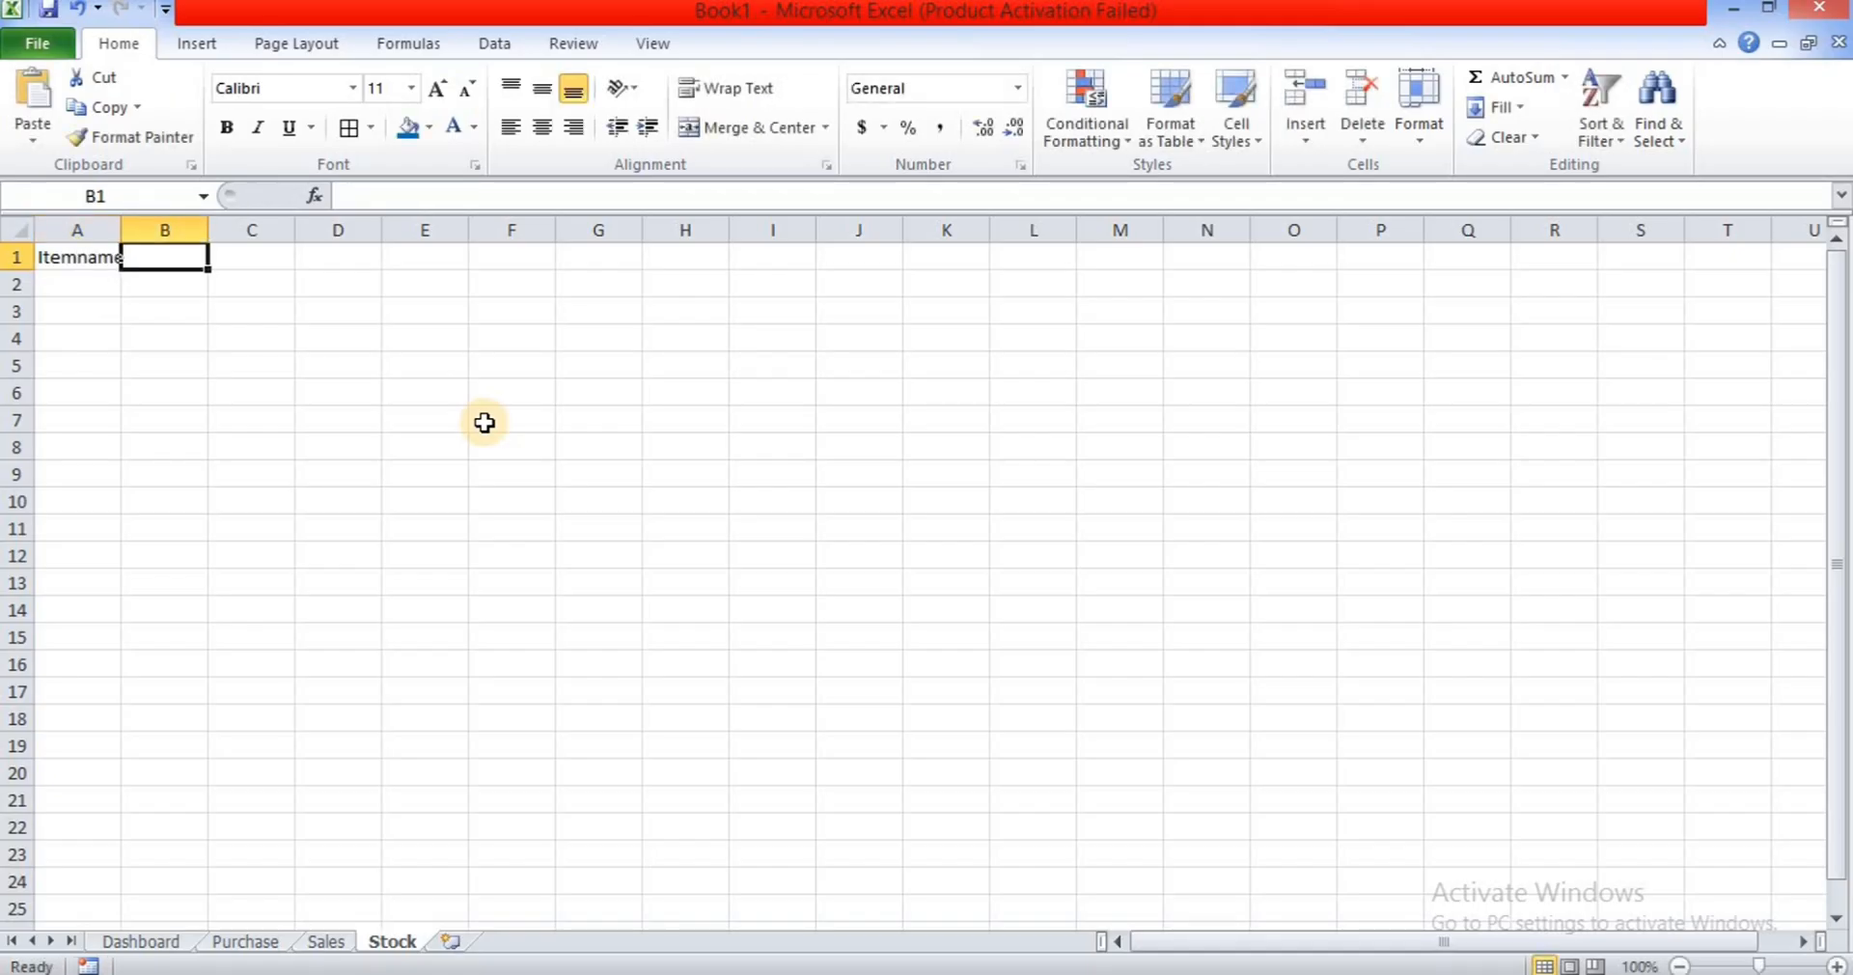
type("Purc")
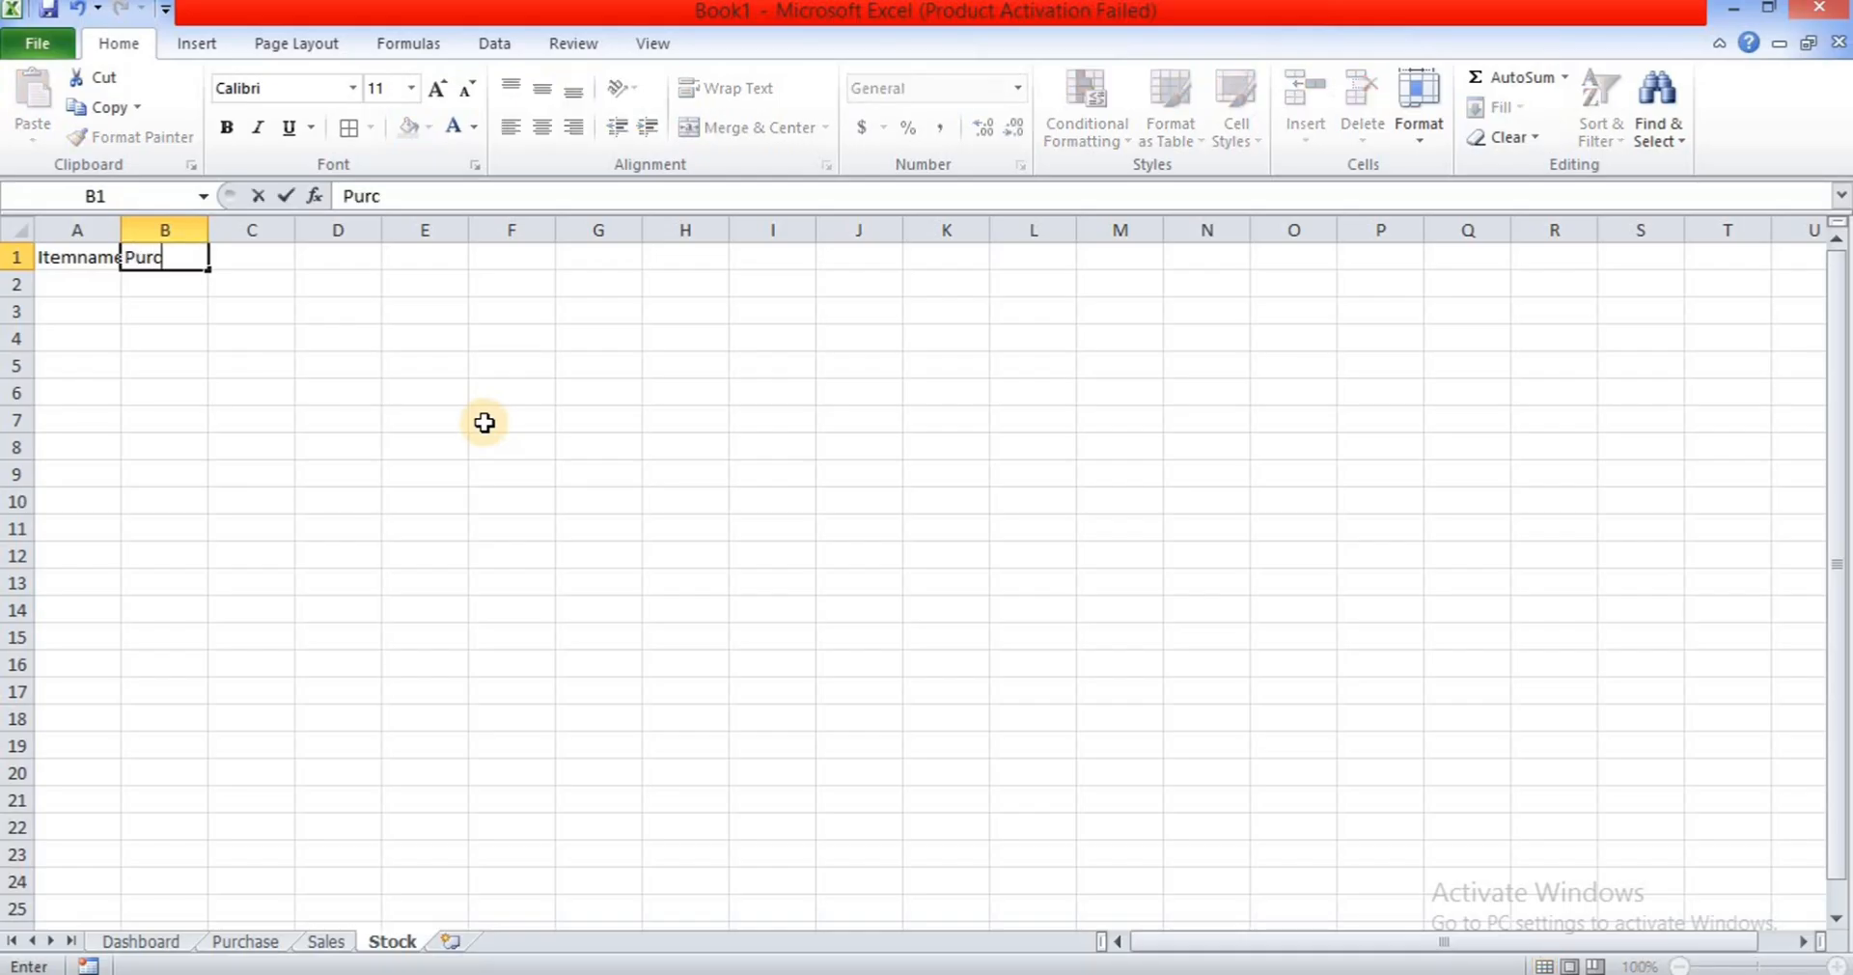
type("hase Quantity")
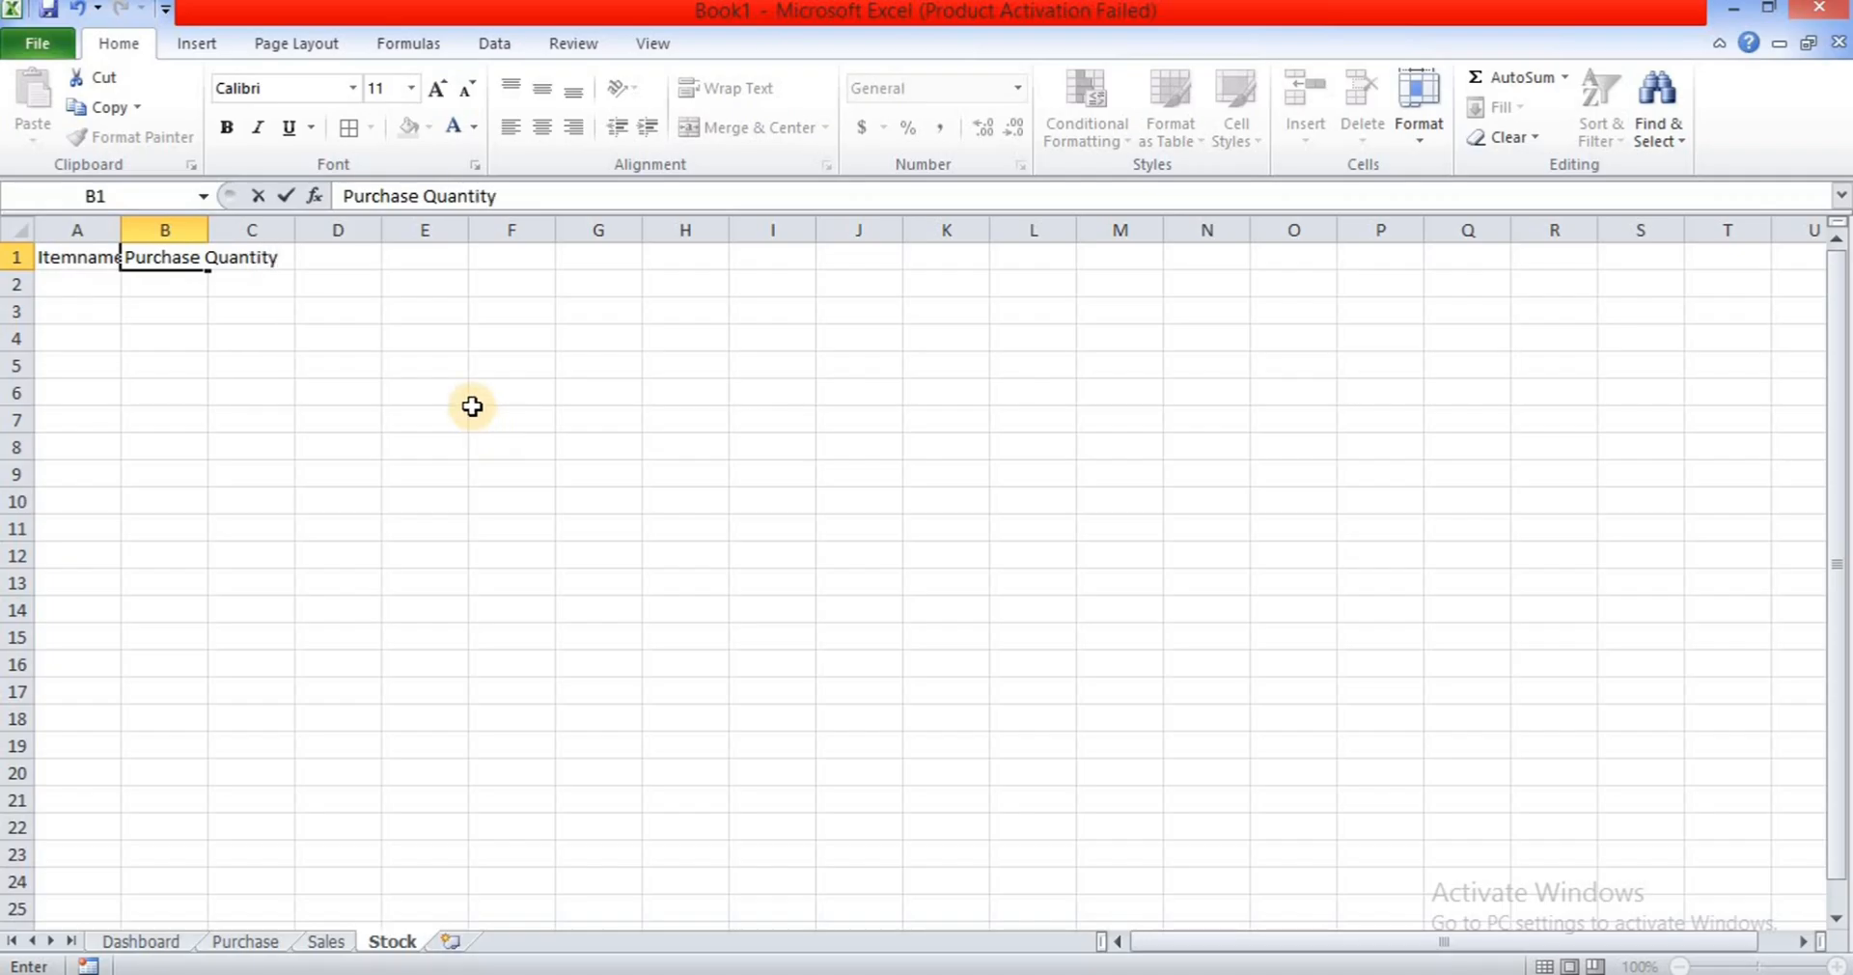
key("Tab")
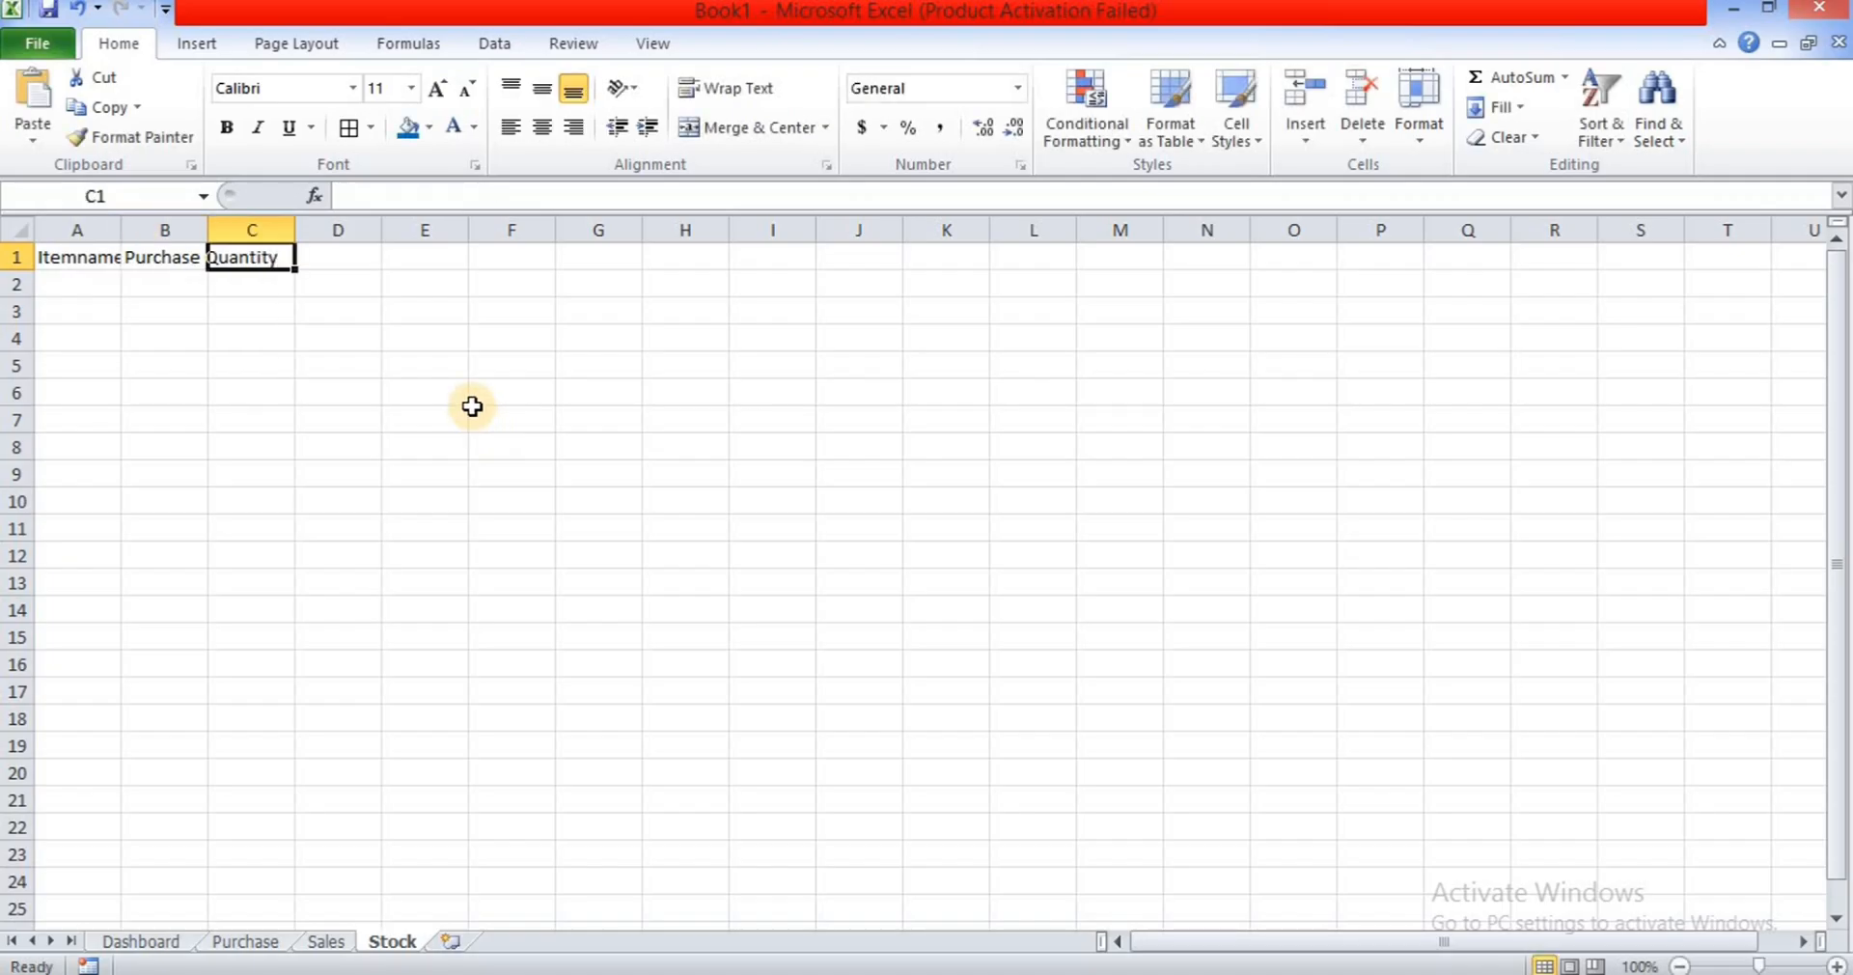
- Enter the headers "Sales Quantity" in C1 and "Available Stock" in D1, and widen columns A to D to fit their headers
type("Sales ")
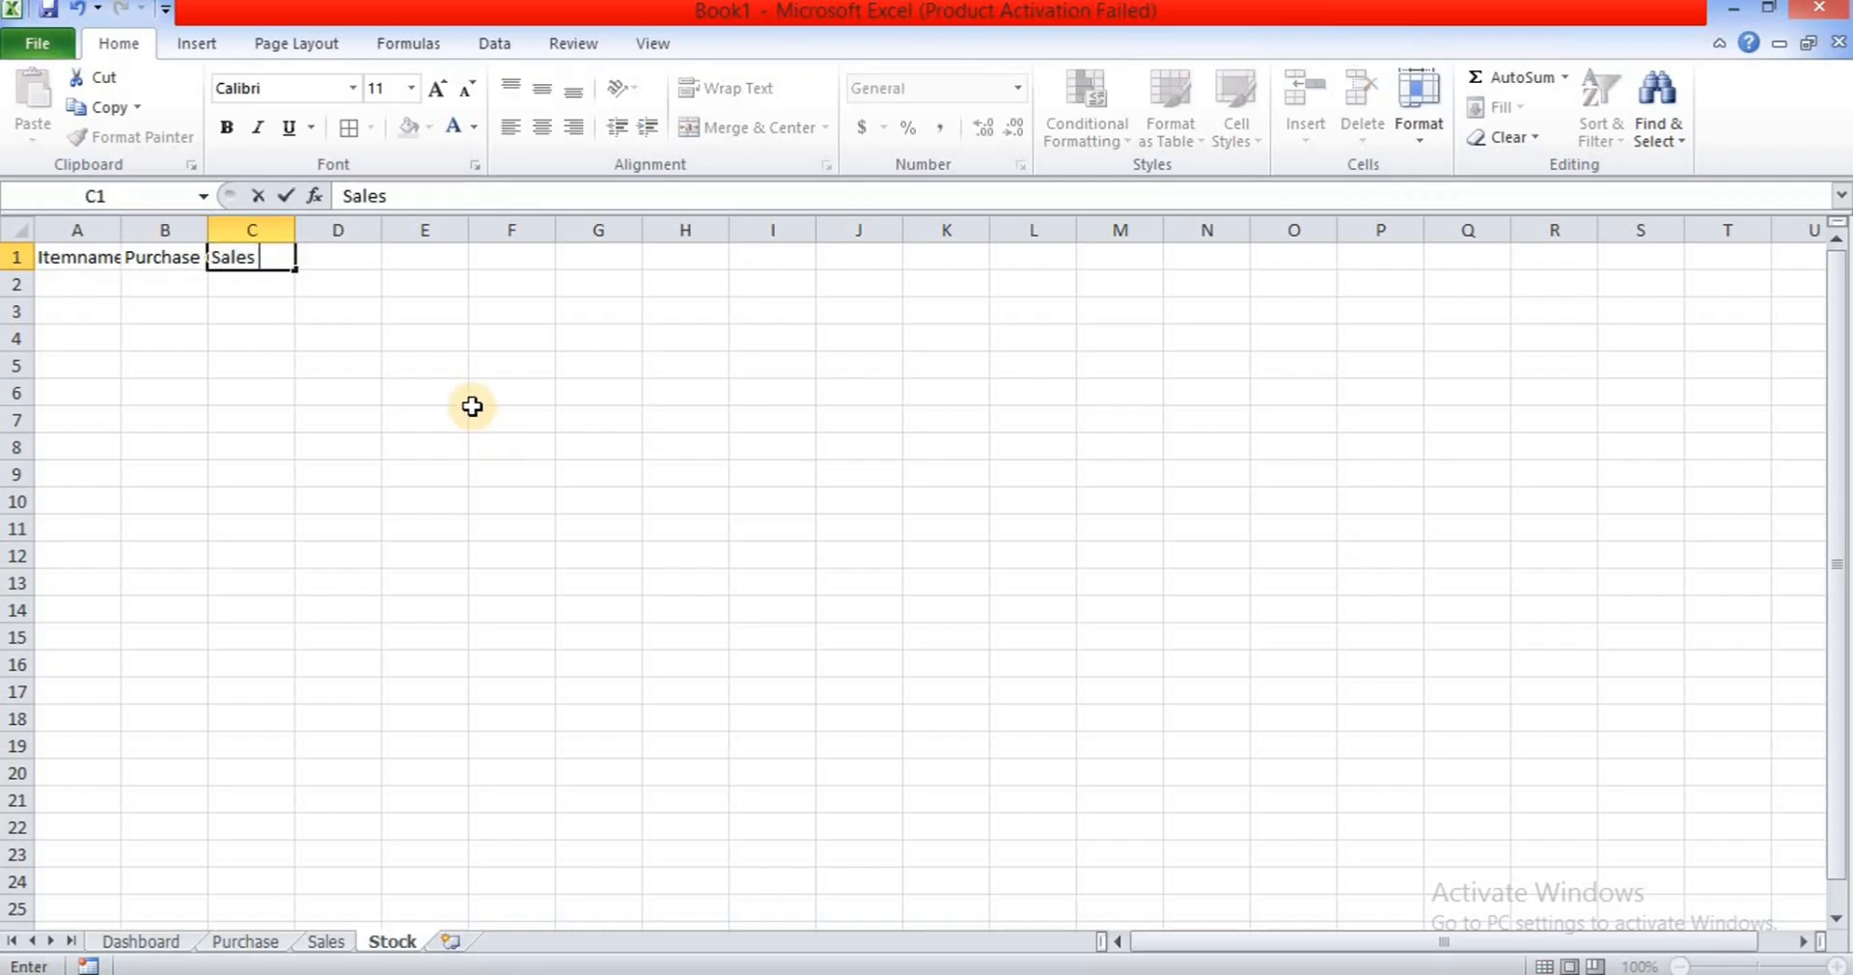
type("Quantity")
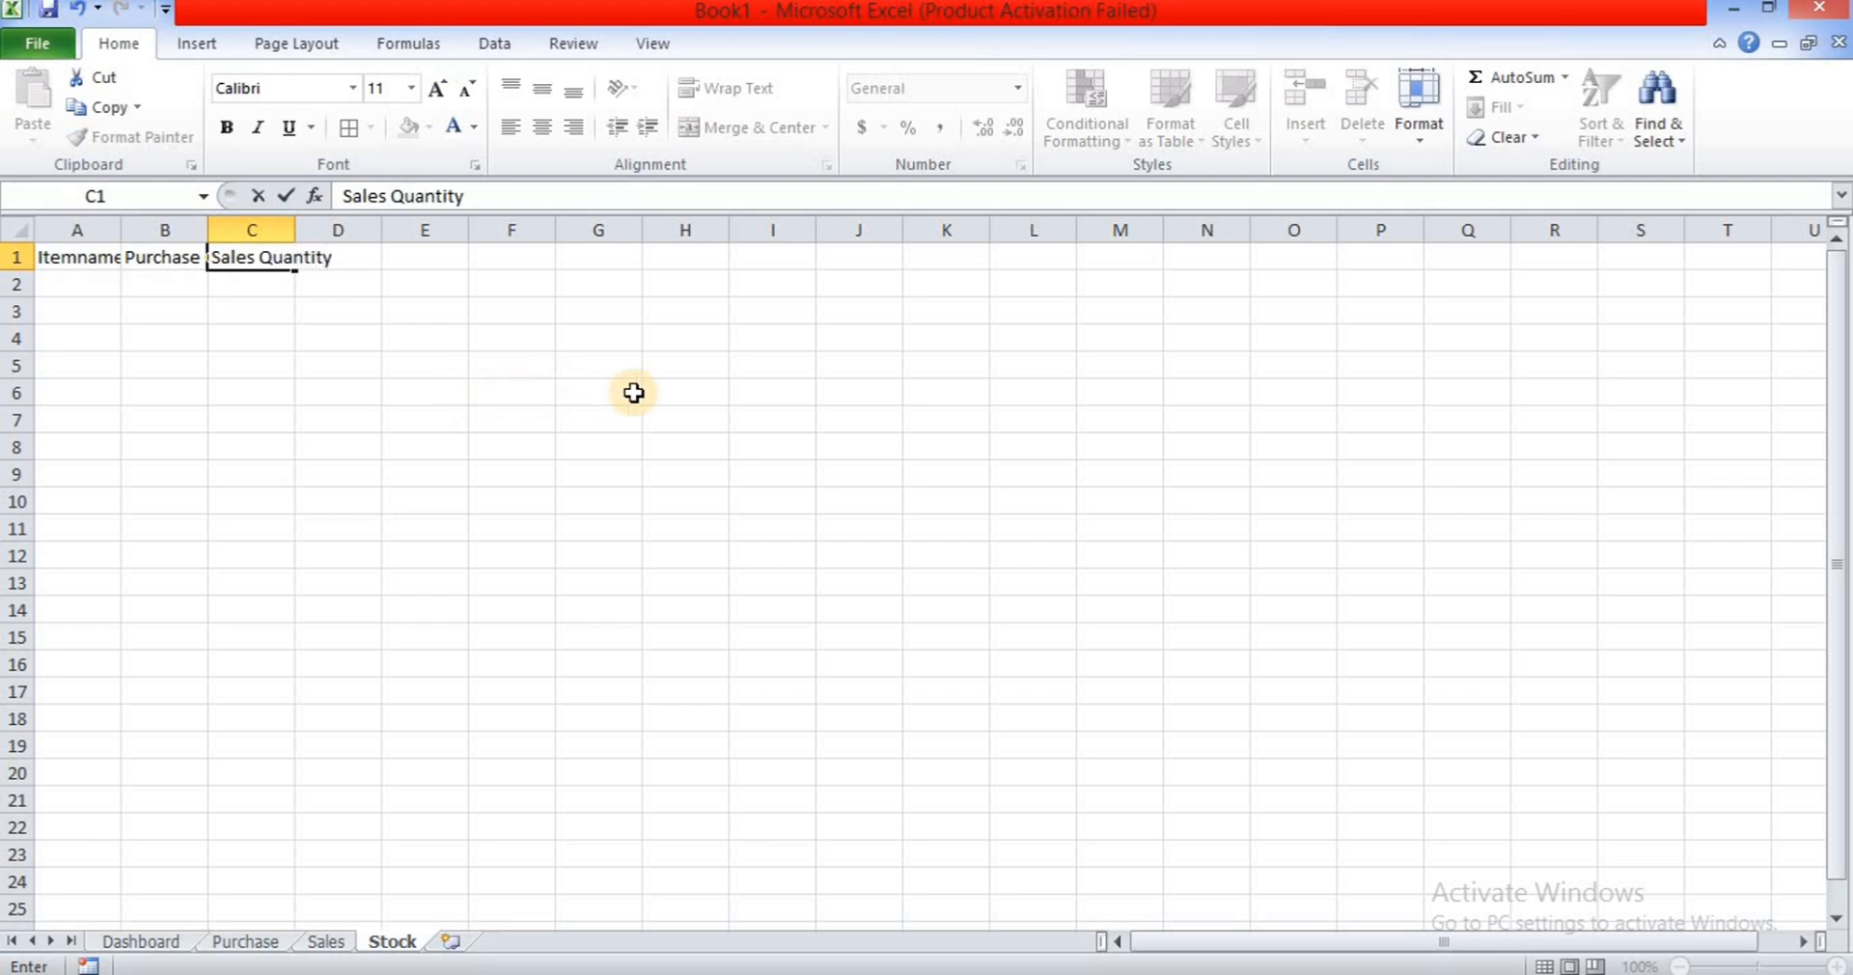
key("Tab")
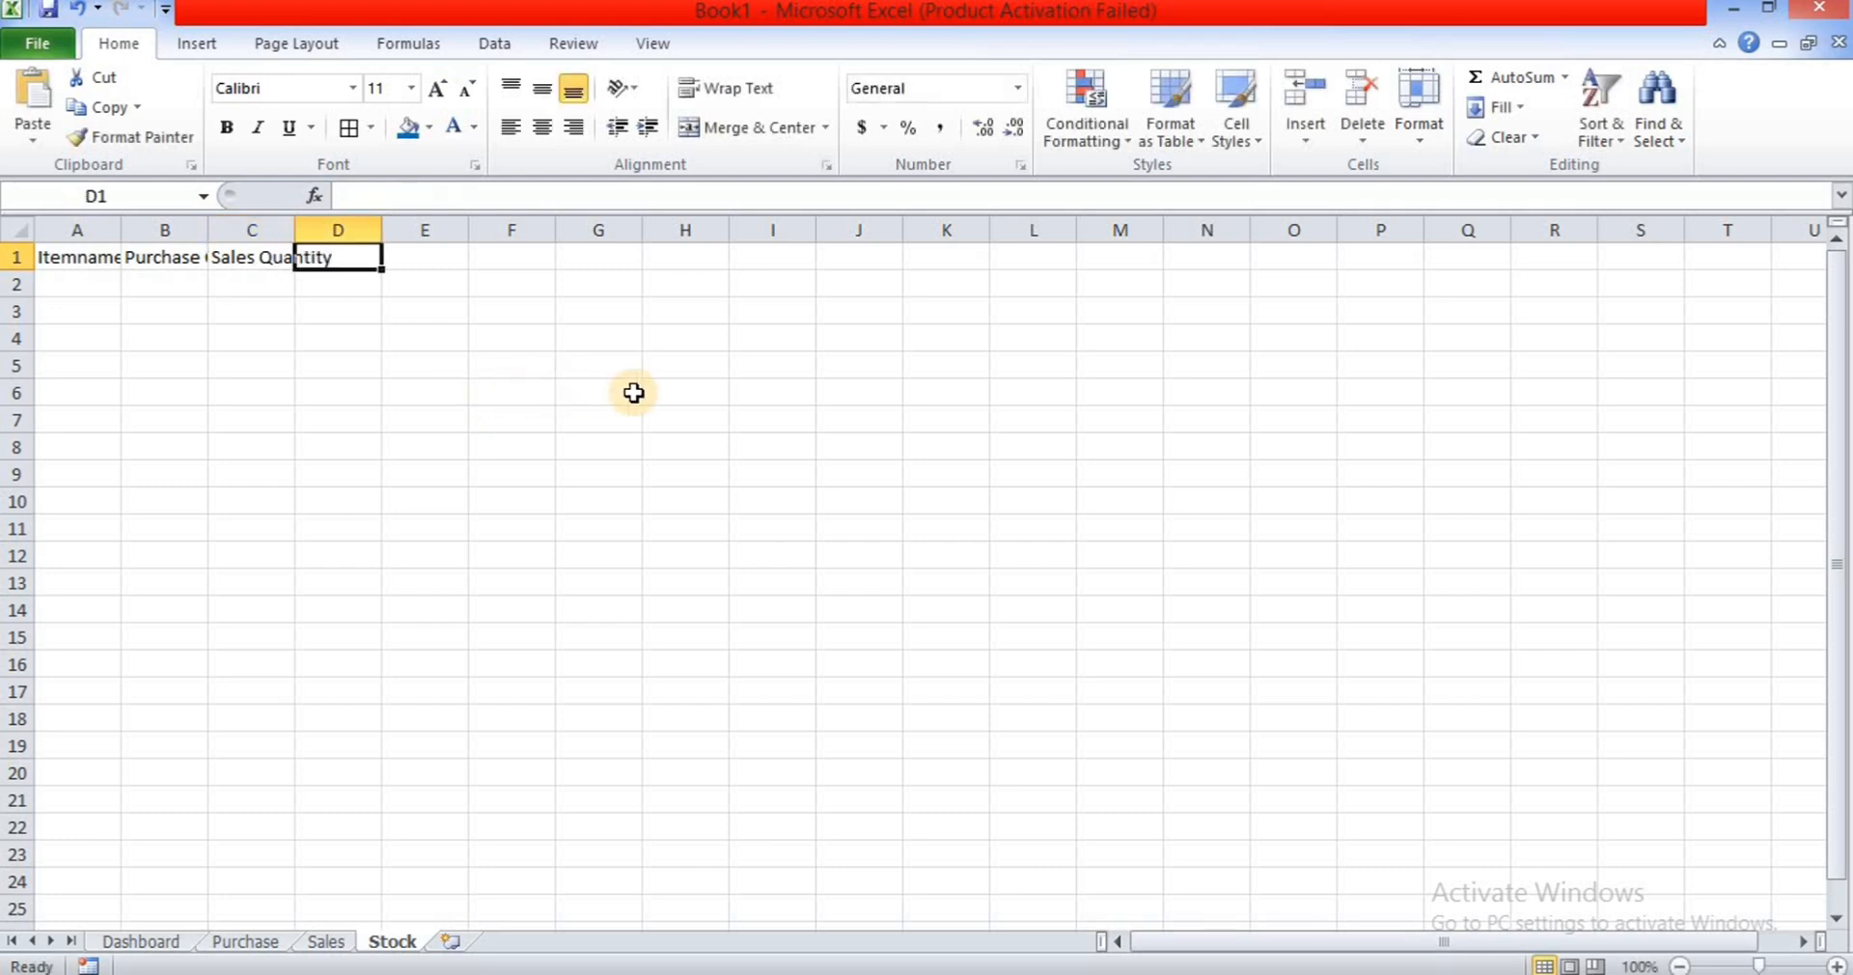
type("A")
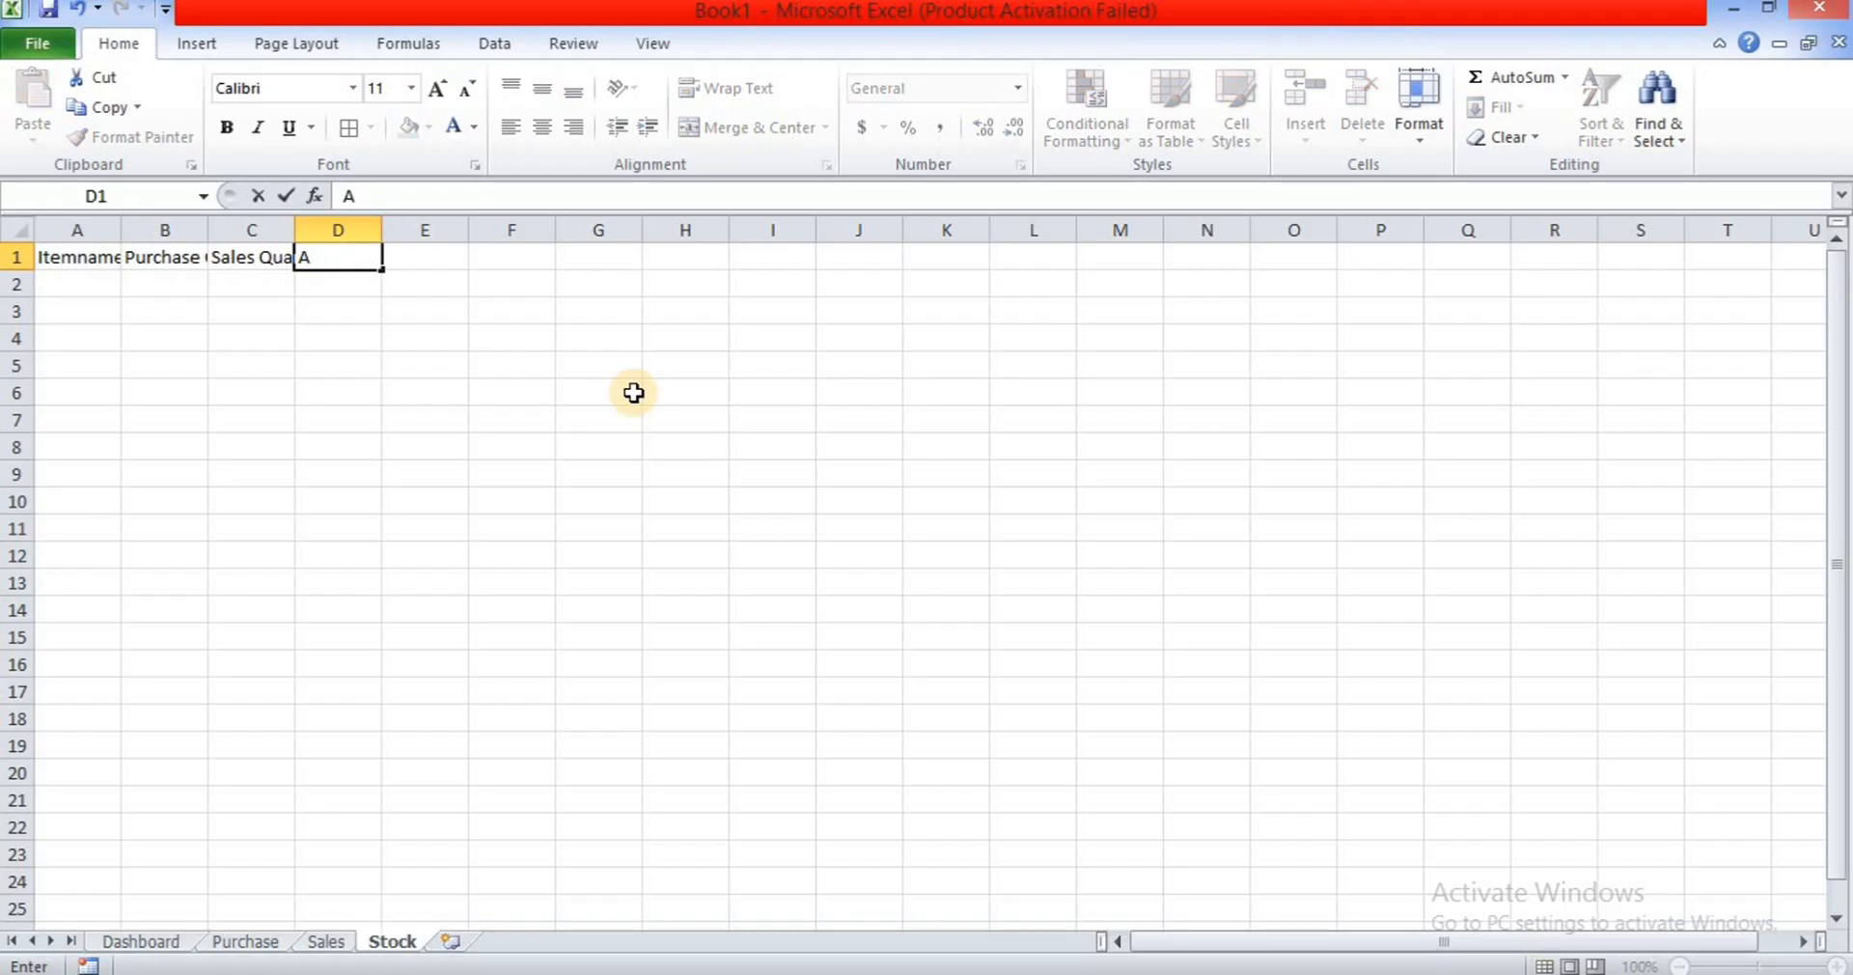
type("vailable")
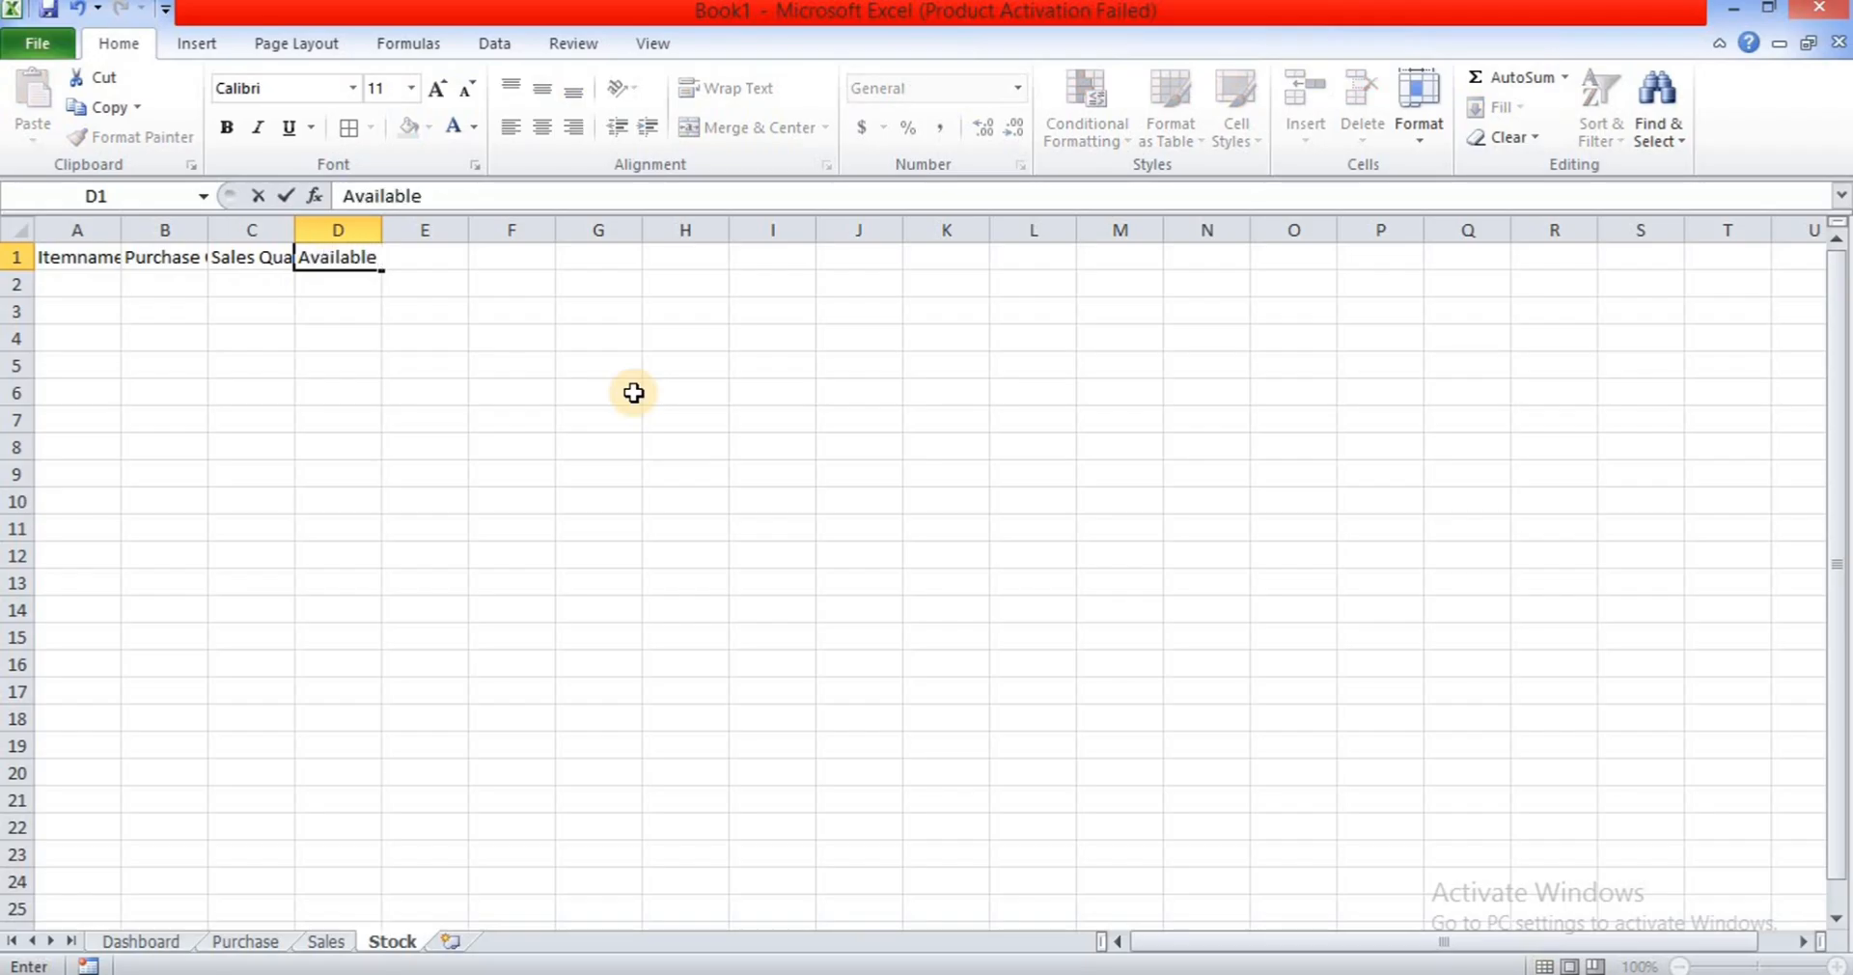
type(" Stock")
left_click(633, 392)
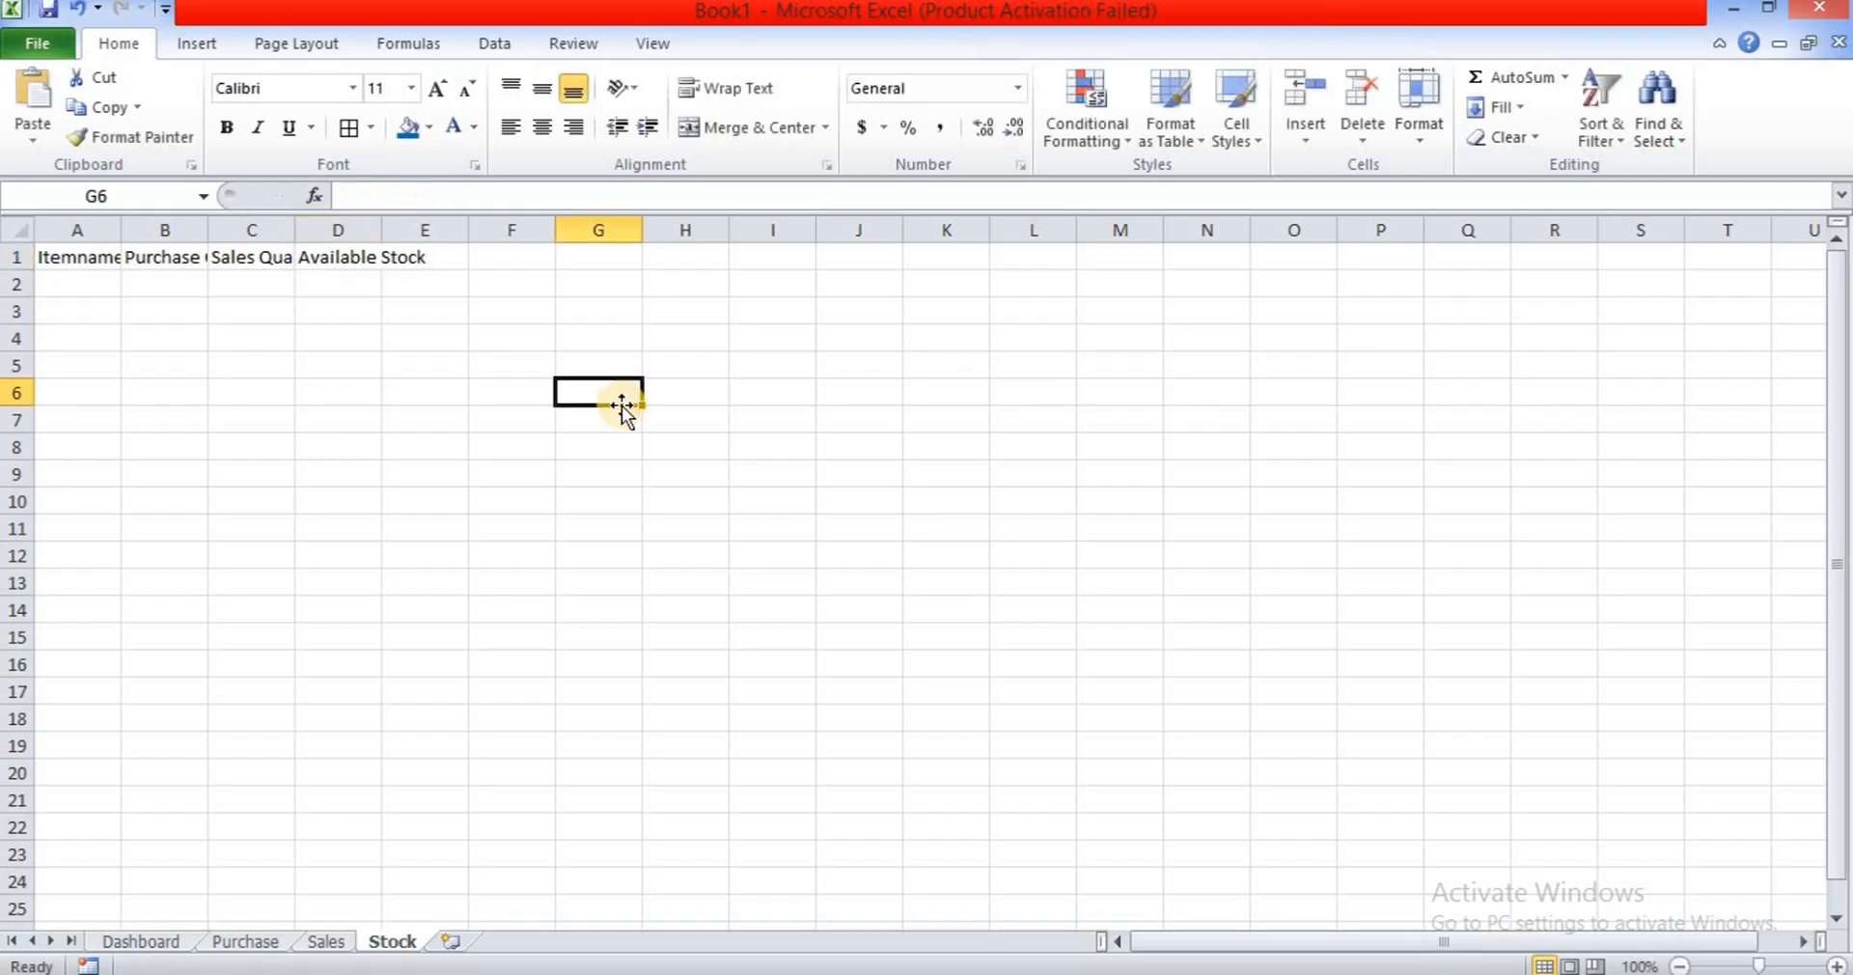
left_click_drag(113, 225, 867, 229)
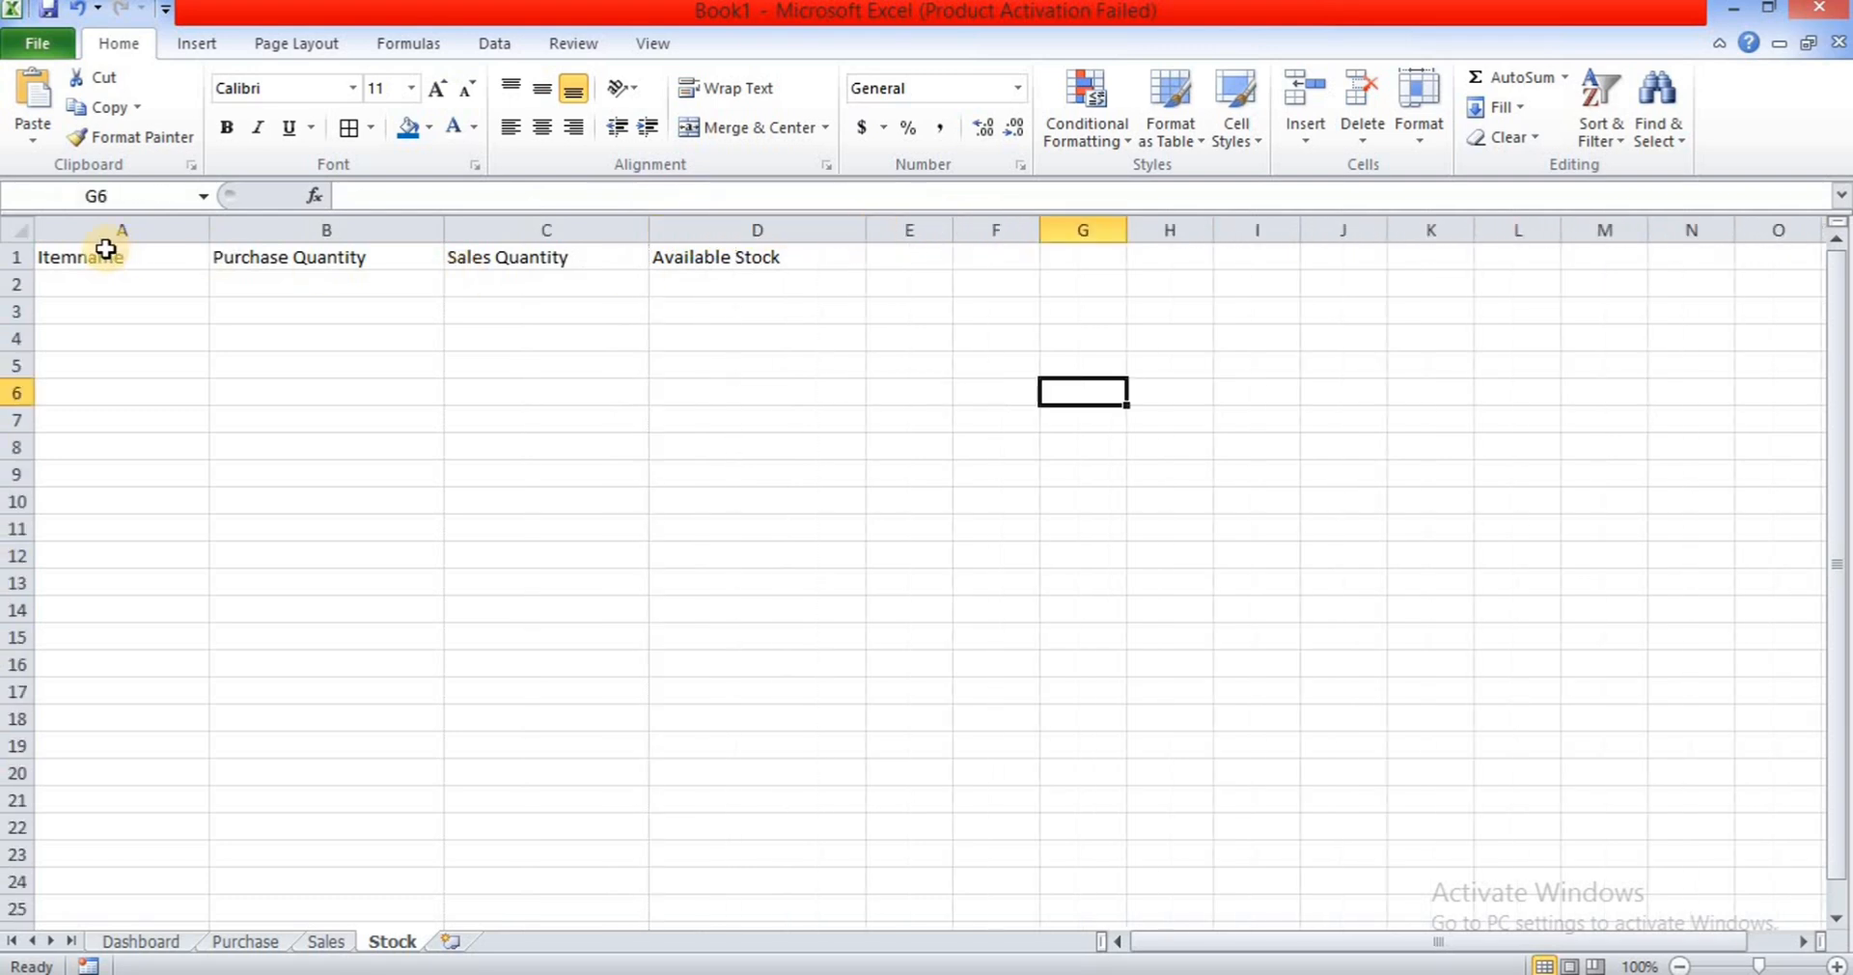
left_click(120, 283)
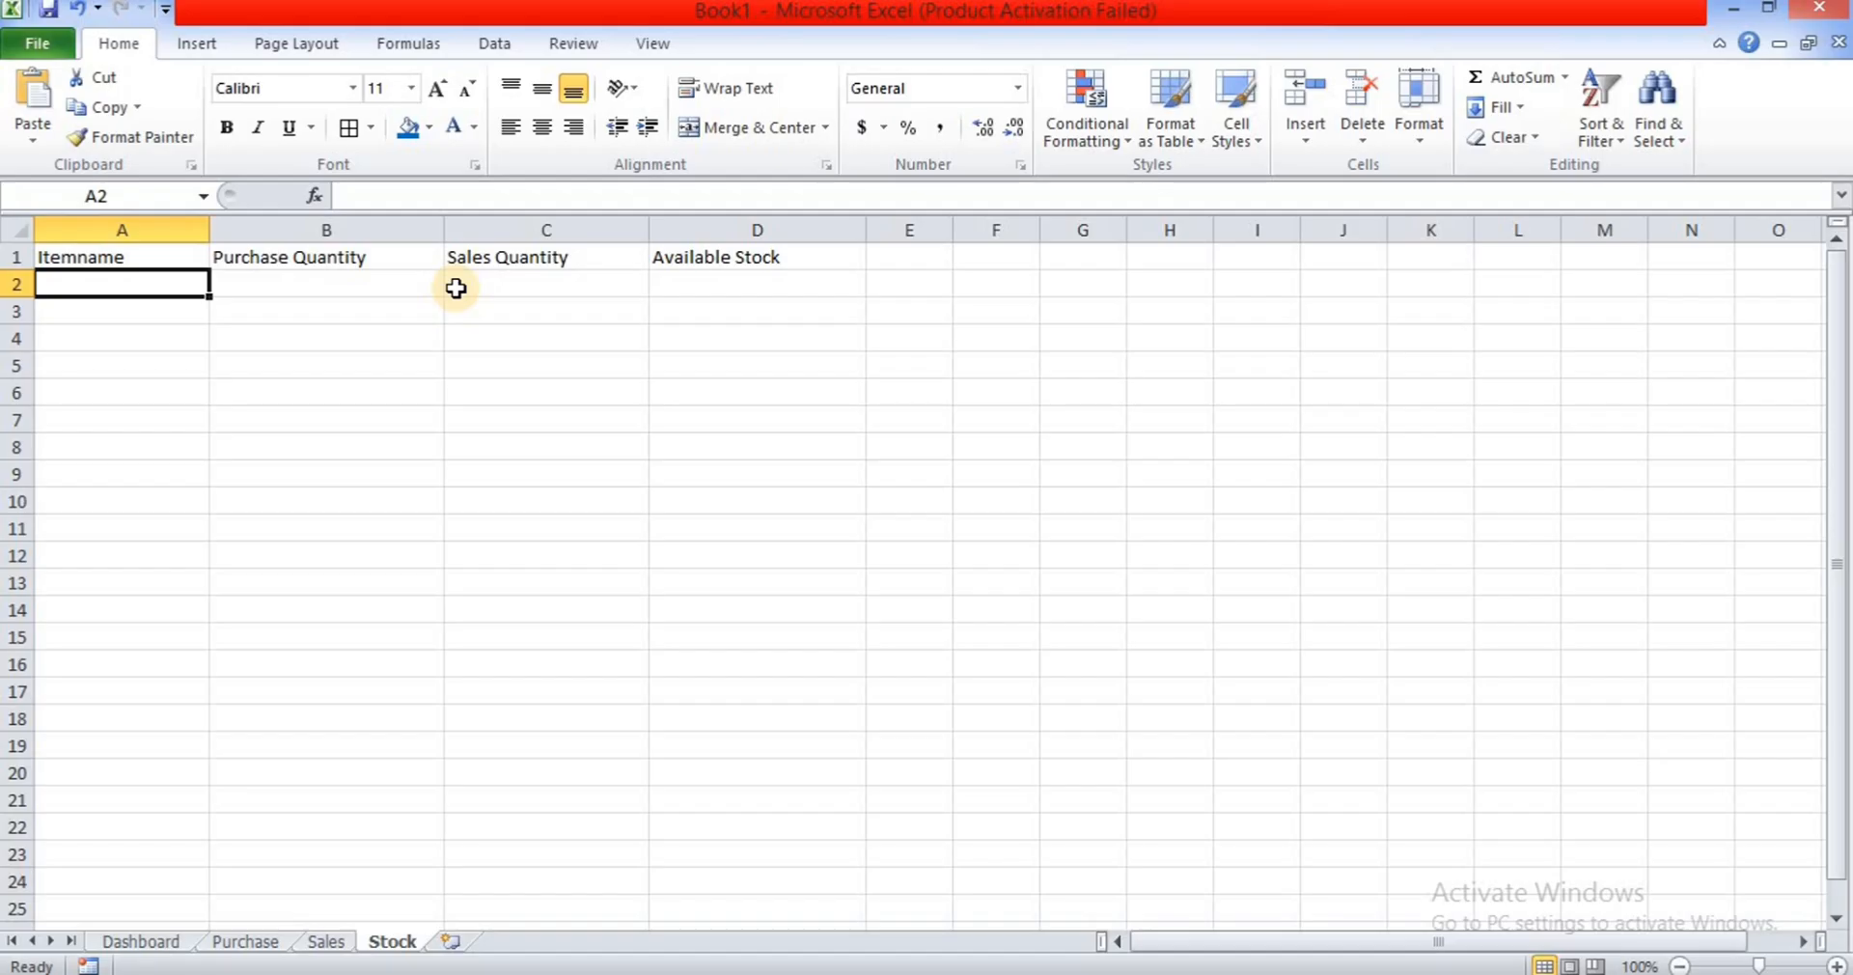
left_click(456, 288)
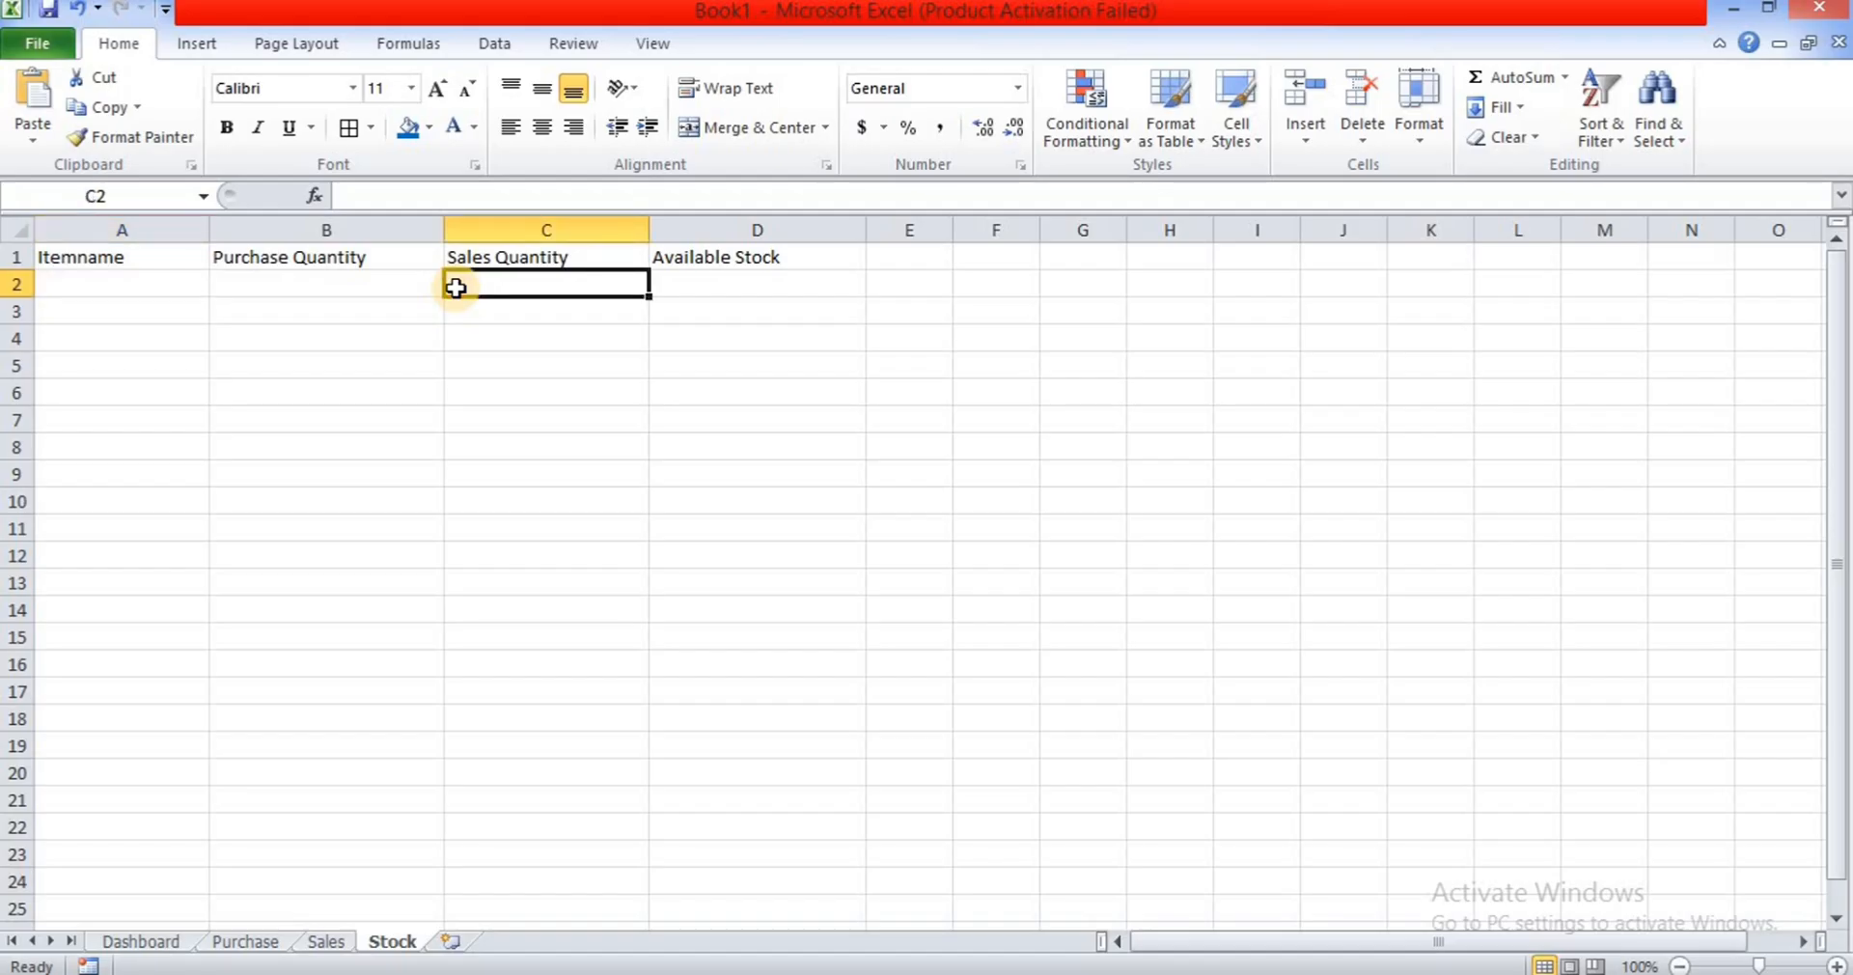
type("Redm")
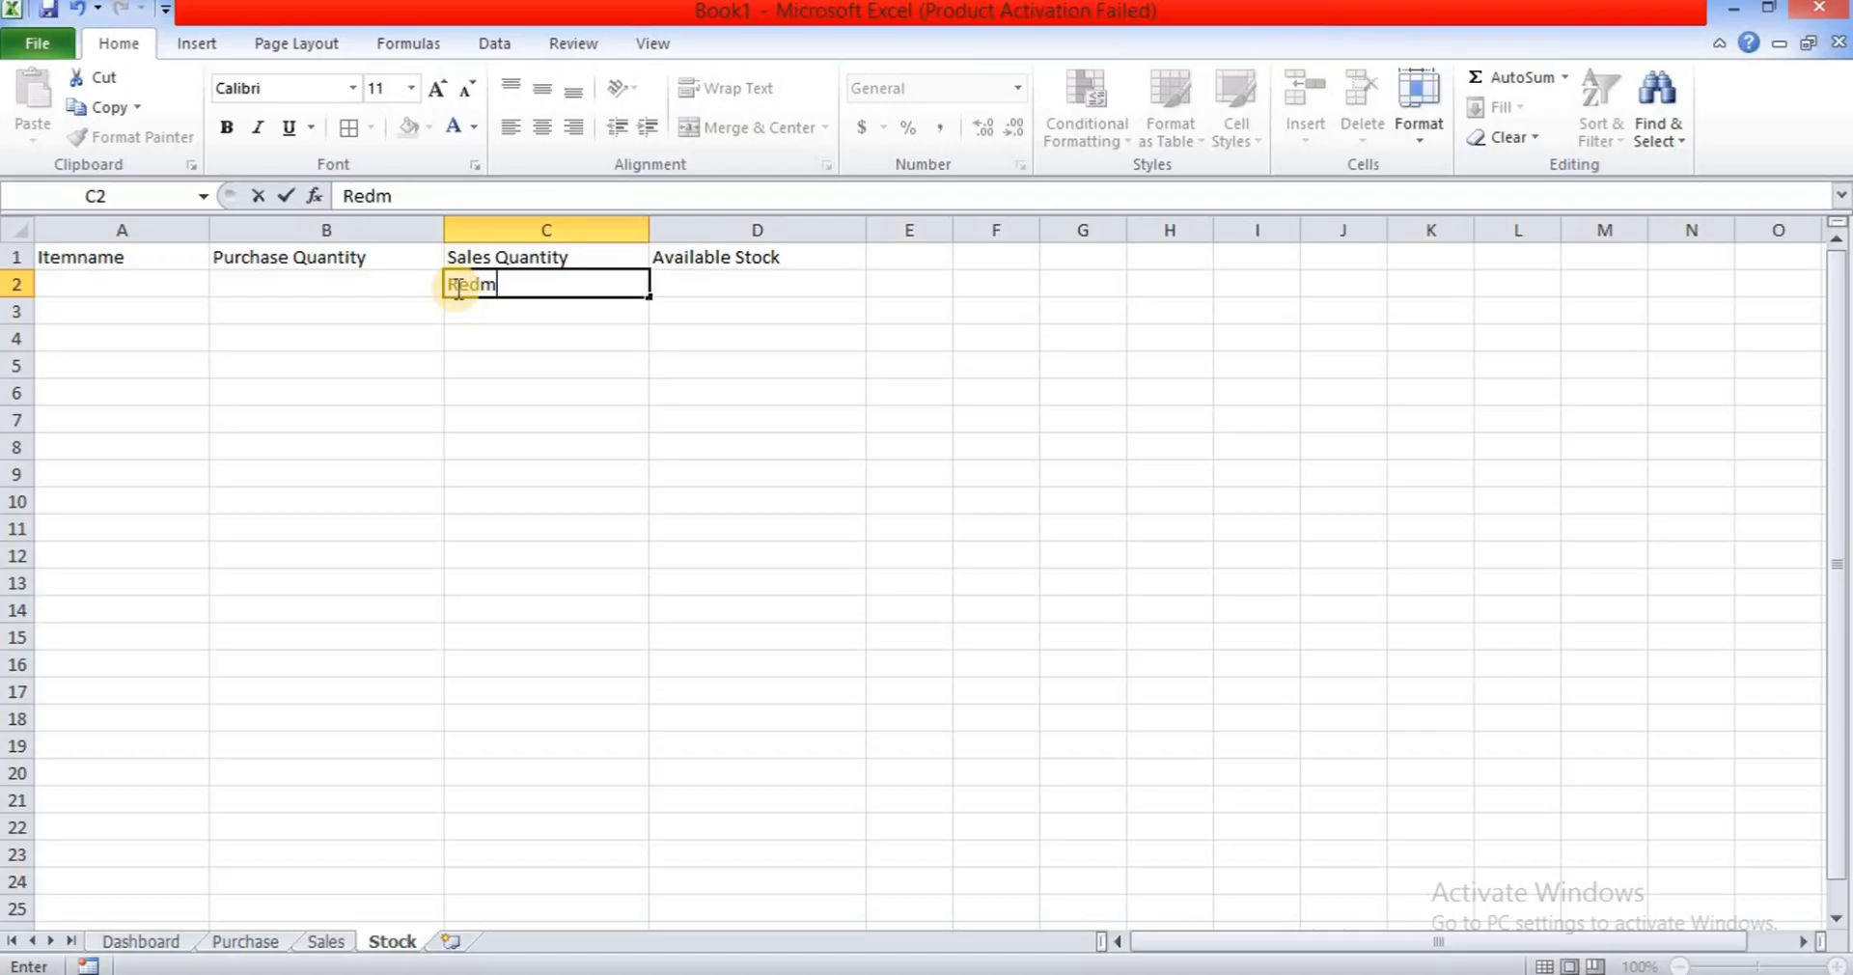
key("BackSpace")
key("BackSpace")
key("BackSpace")
key("BackSpace")
- List the items "Redmi Note 8", "Samsung J7", "Oppo k12x" and "Vivo" in cells A2 to A5 under Itemname
left_click(126, 290)
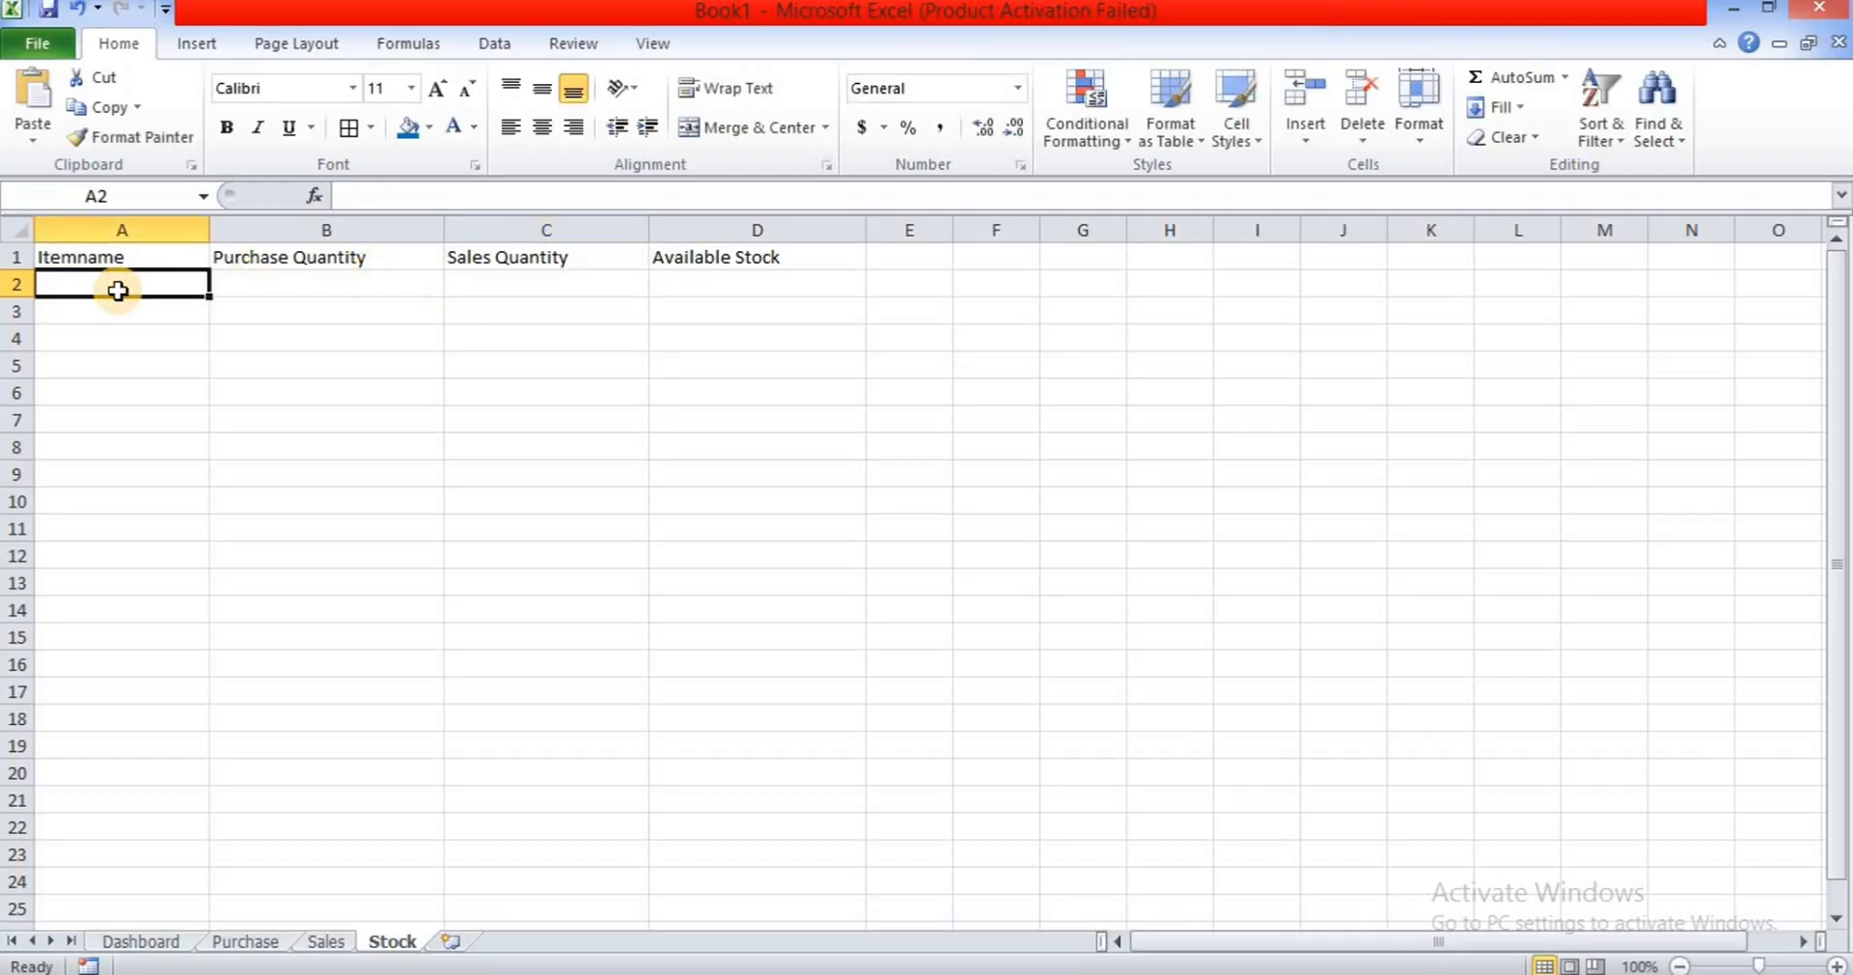
type("Redmi ")
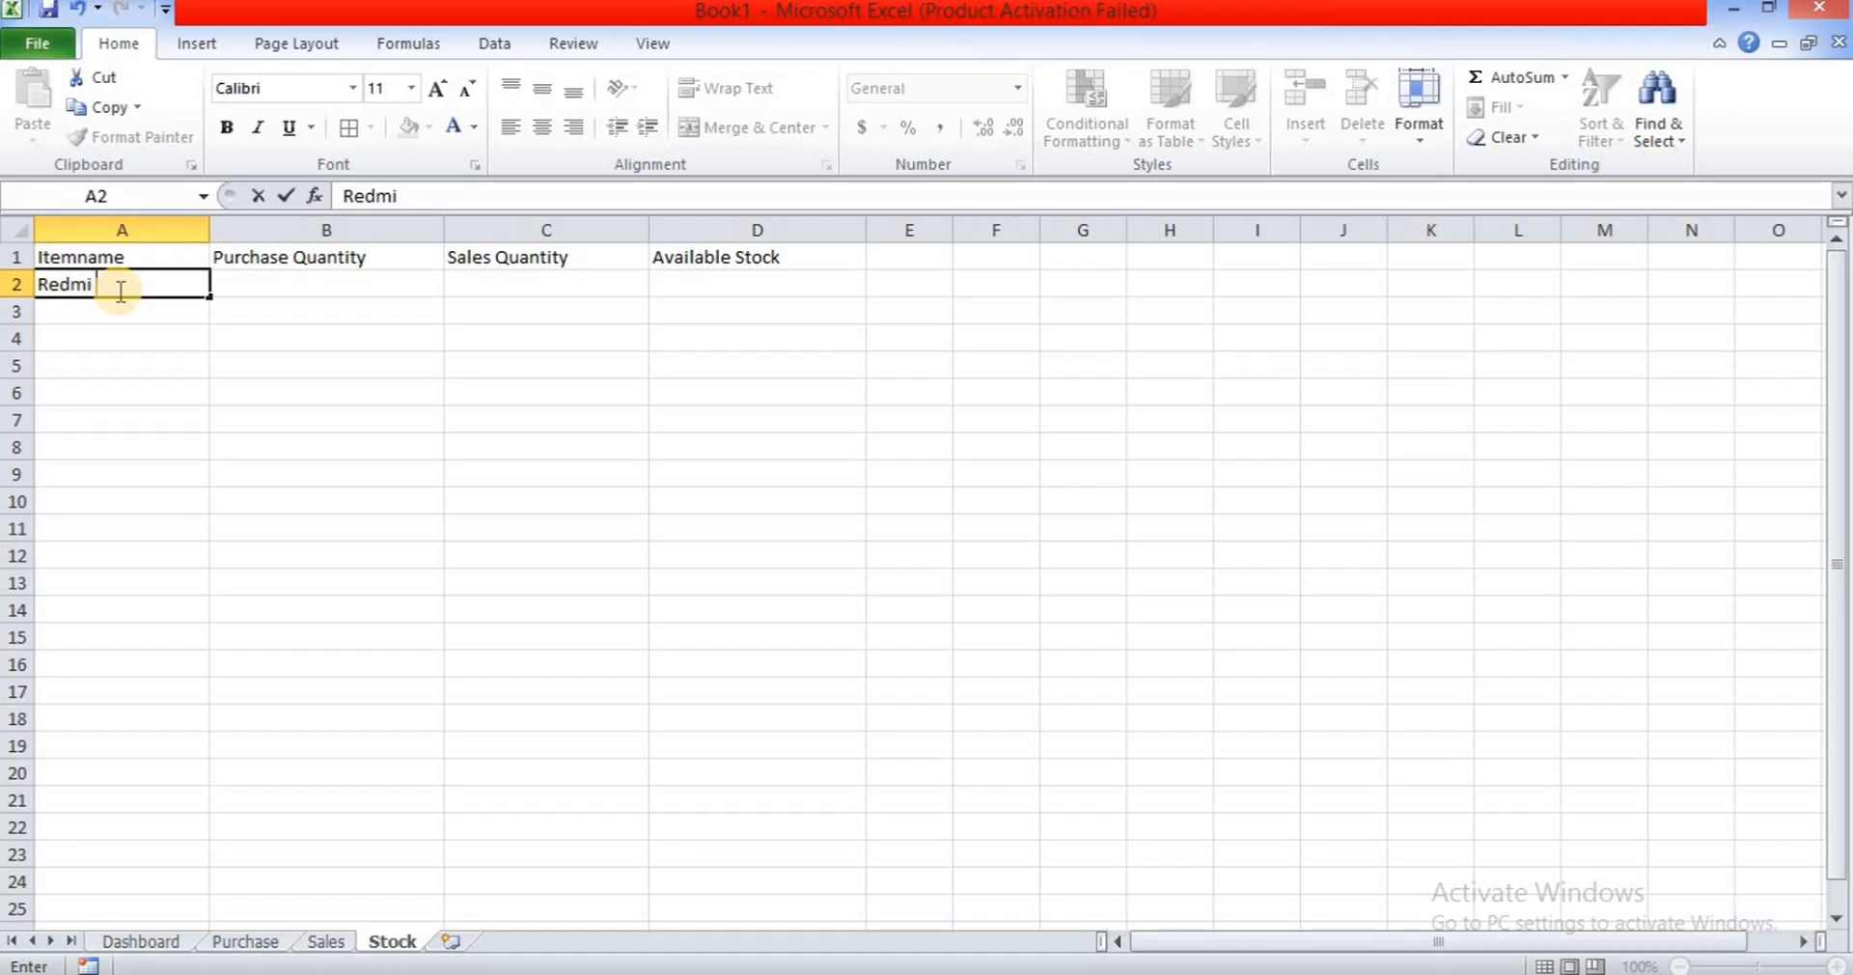
type("Note 8")
key("Return")
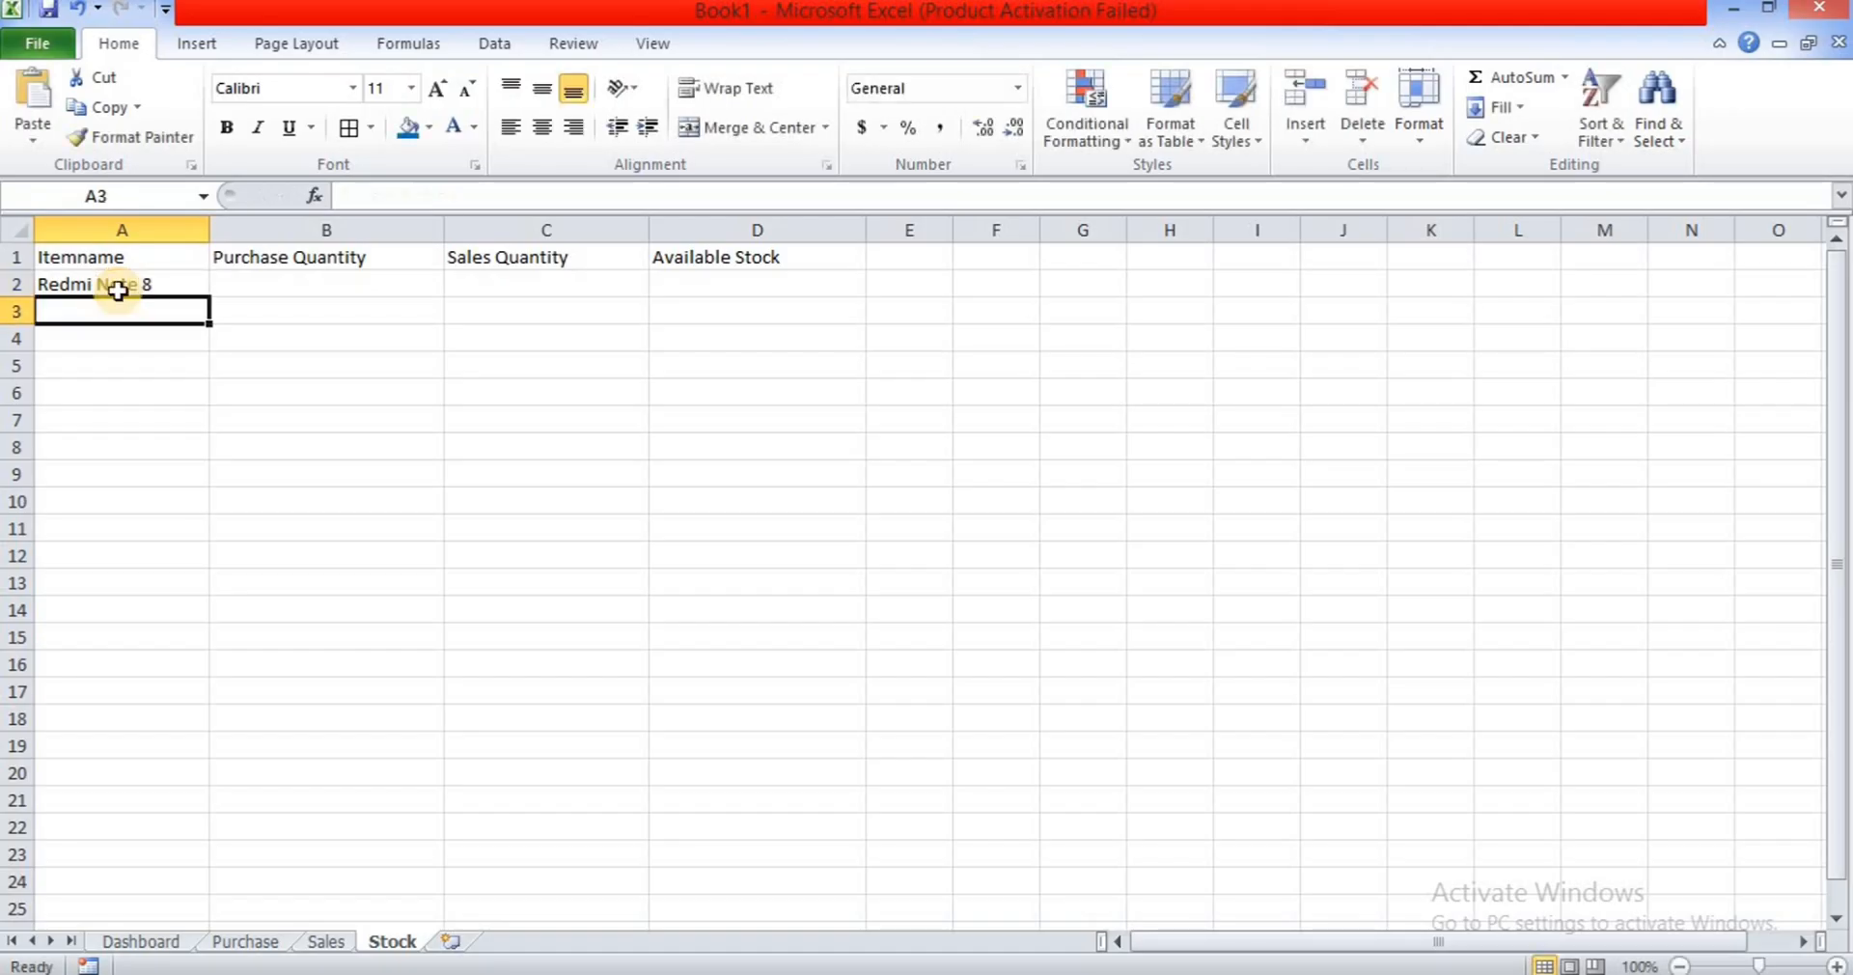
type("Samsu")
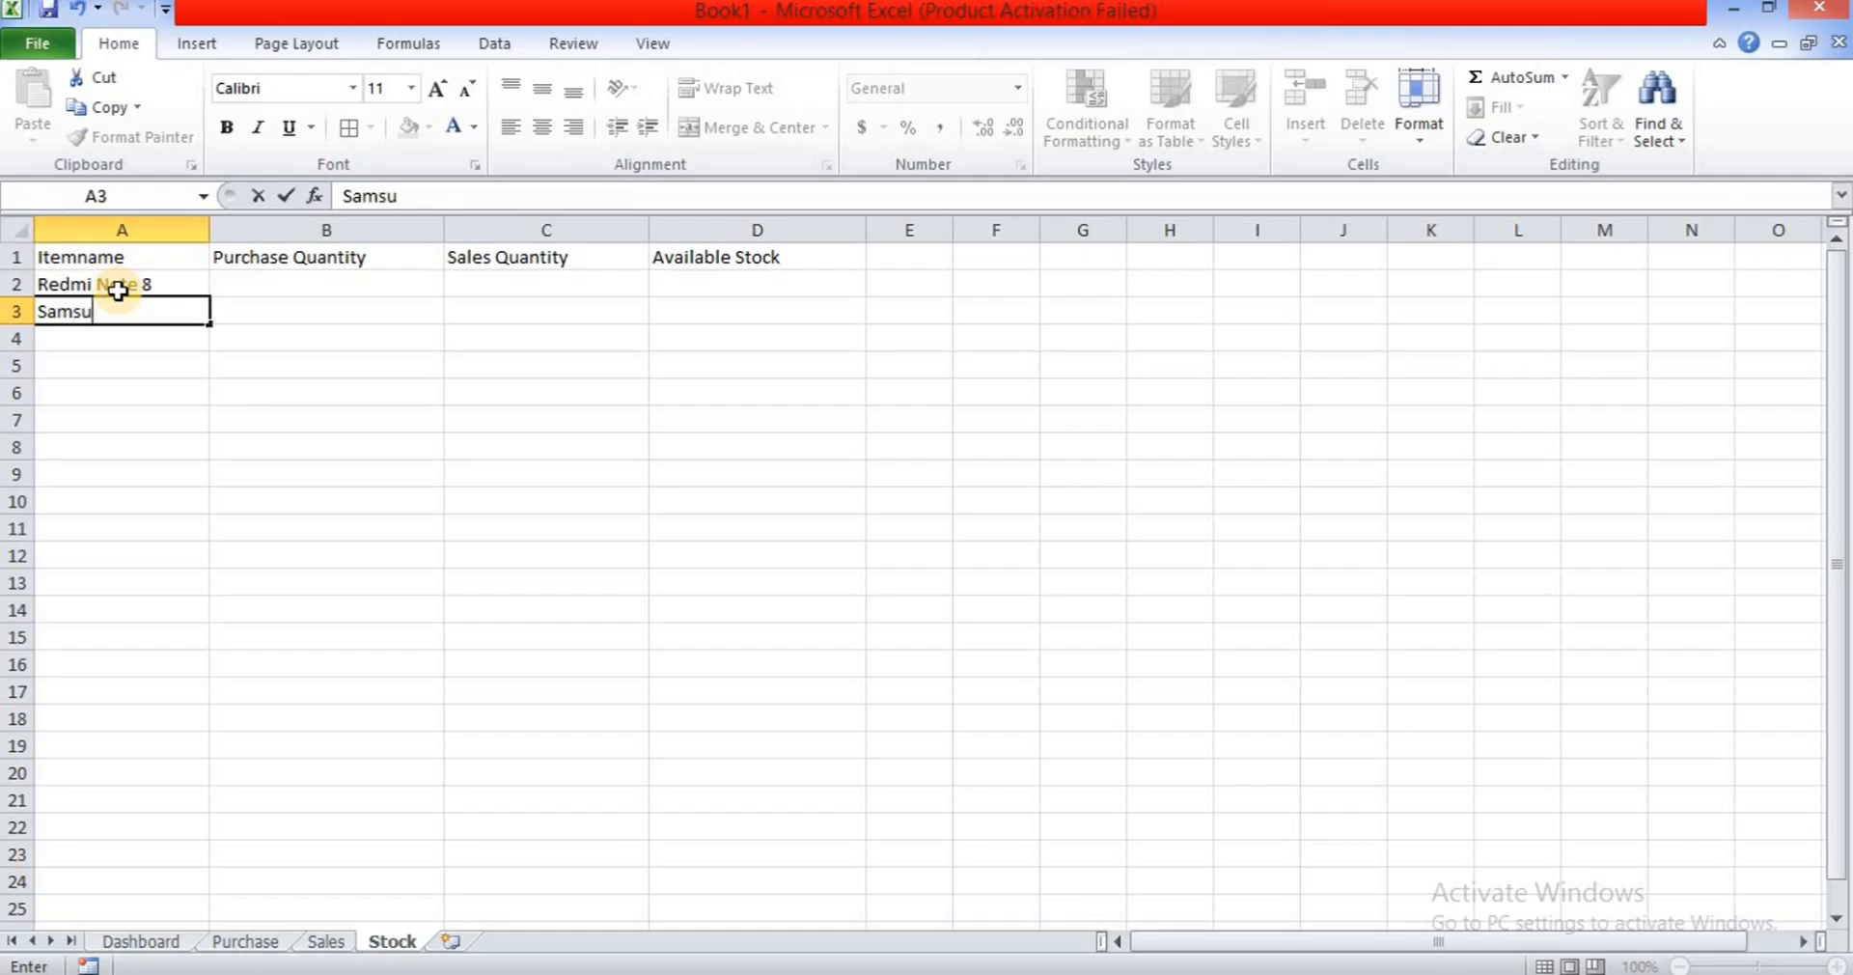
type("ng J7")
key("Return")
type("Opp")
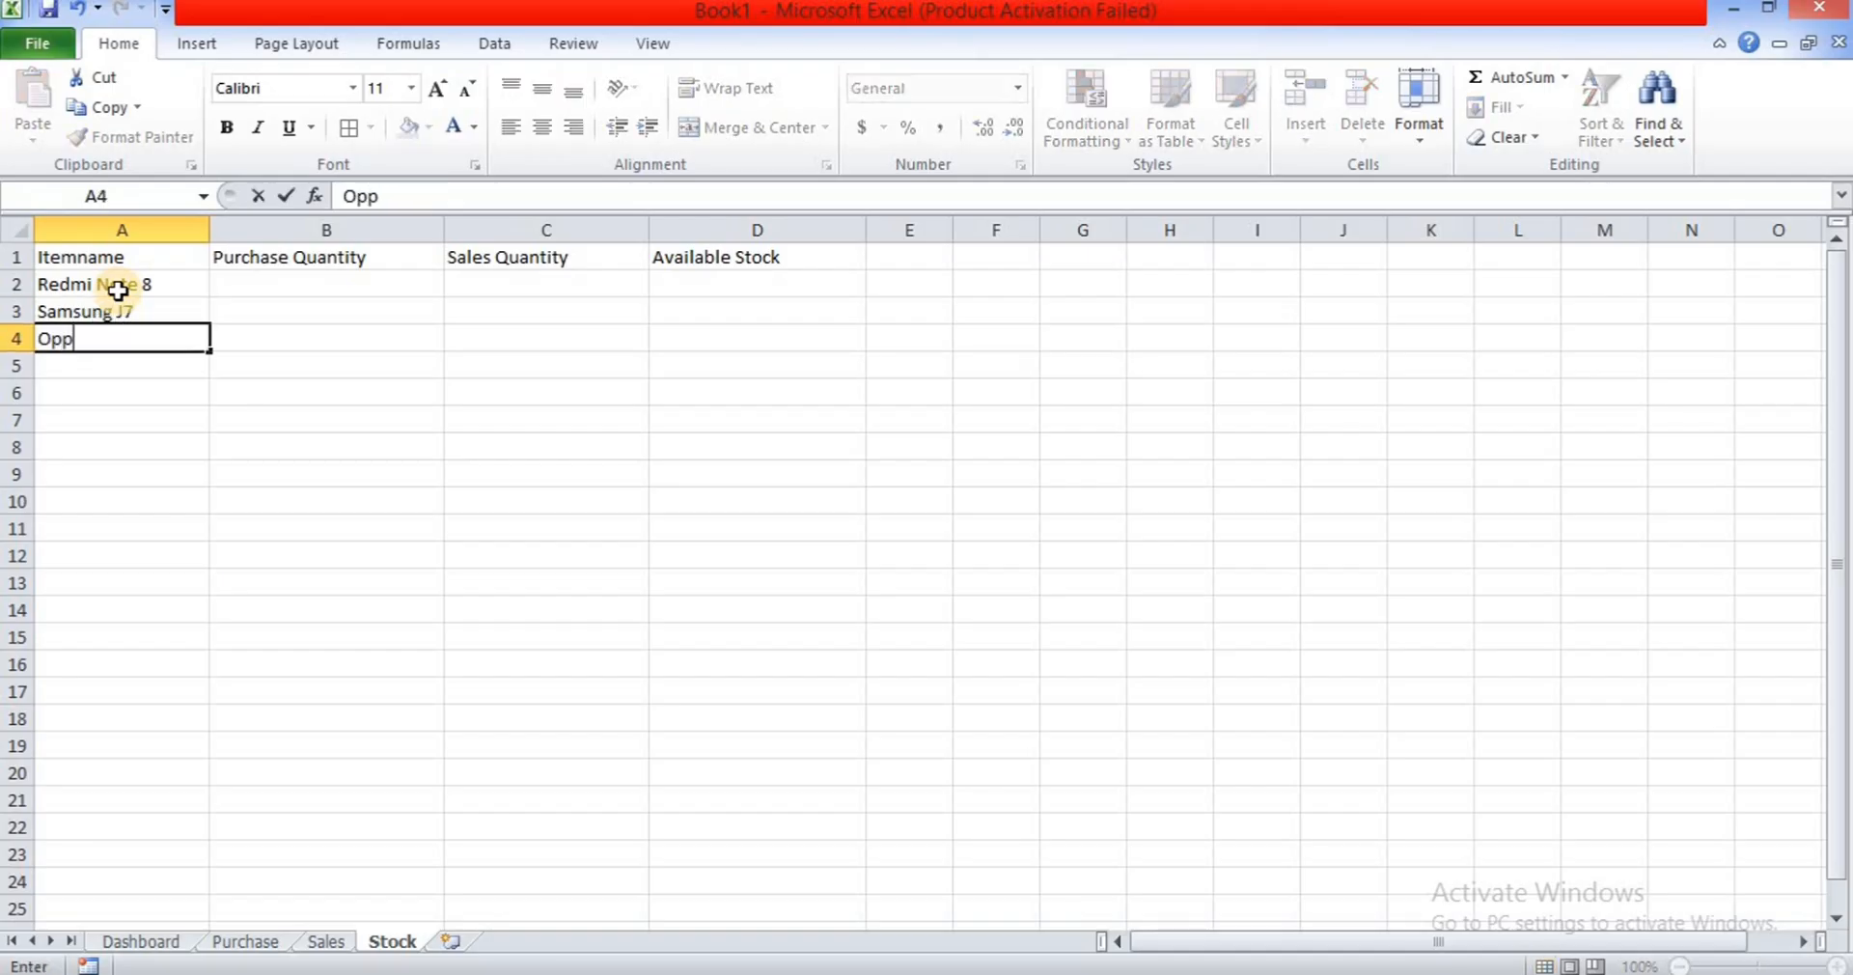
type("o k12x")
key("Return")
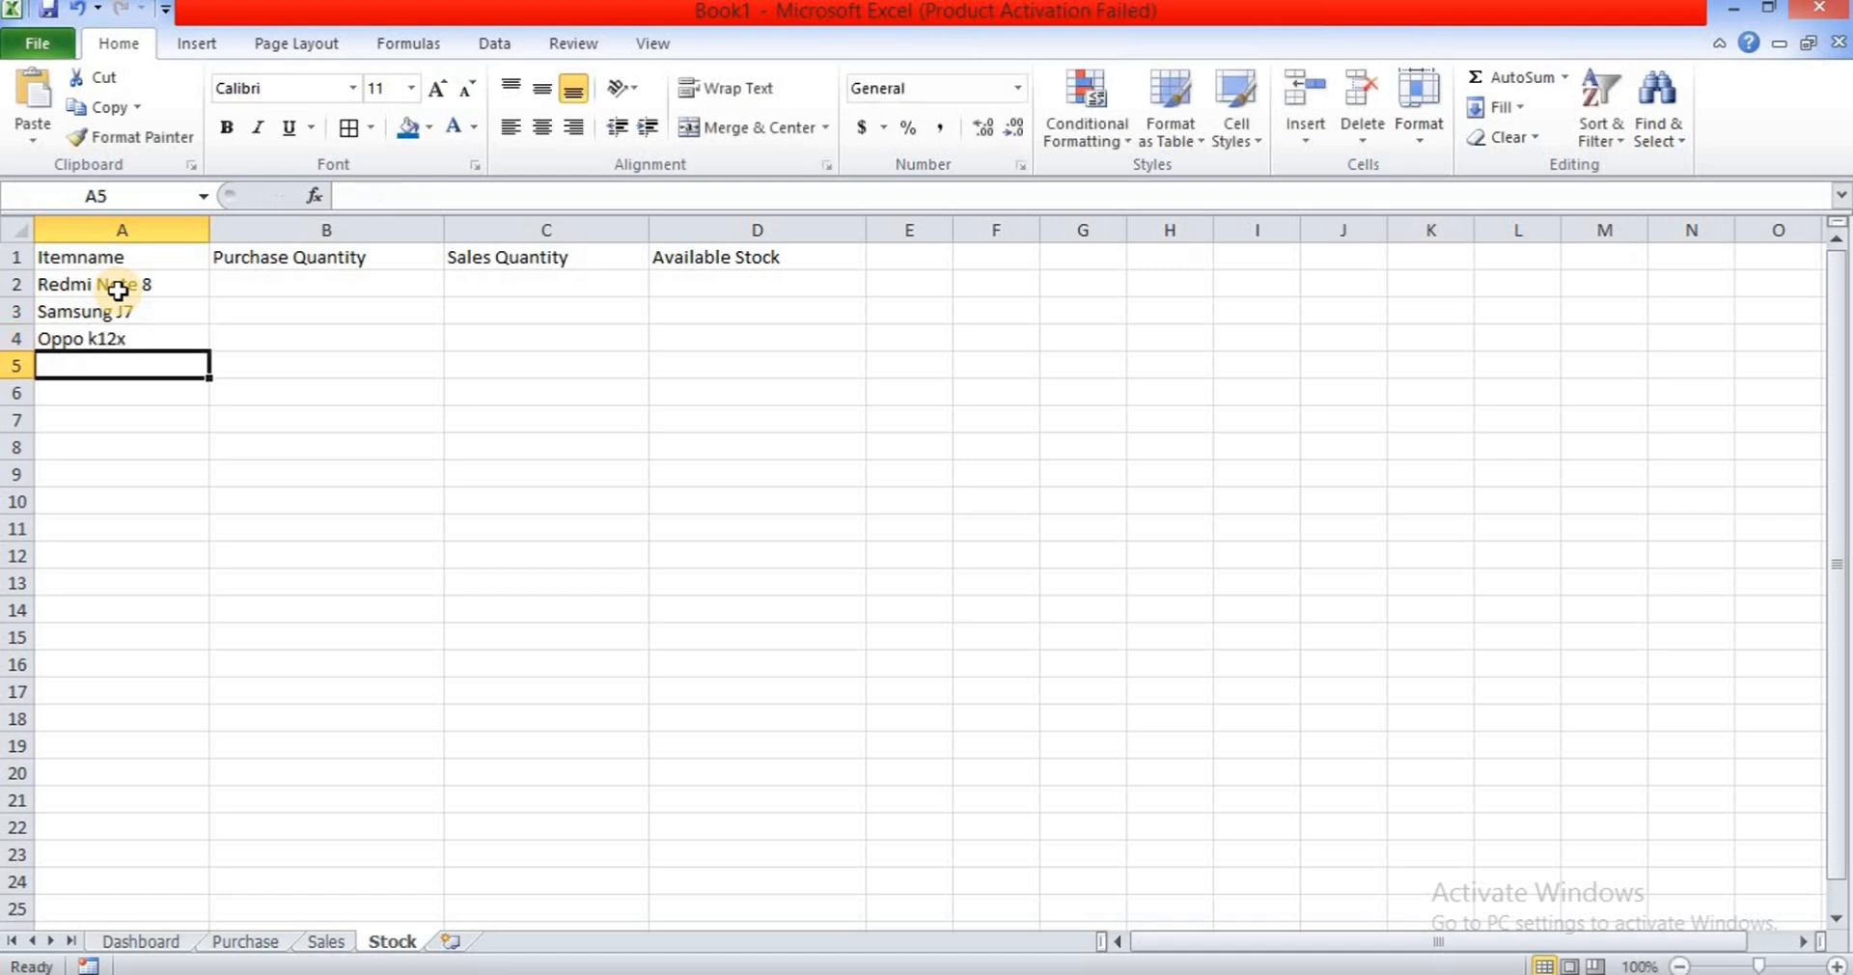
type("Vivo")
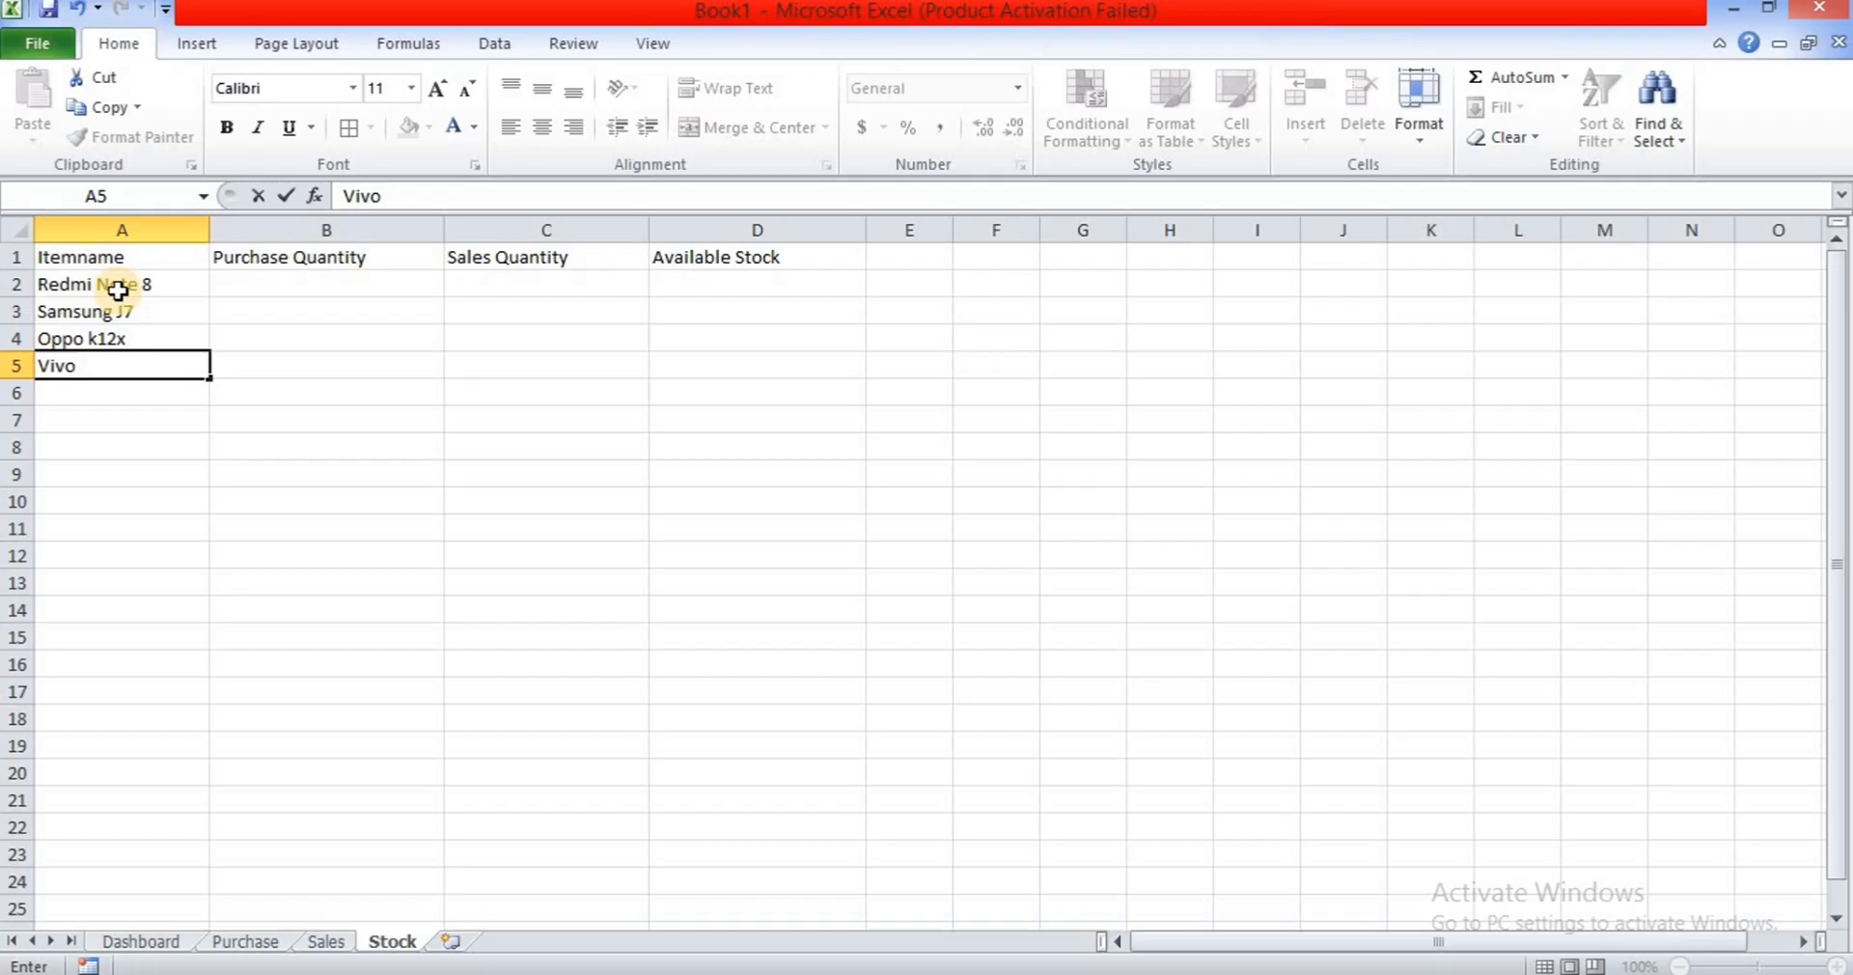
left_click(118, 291)
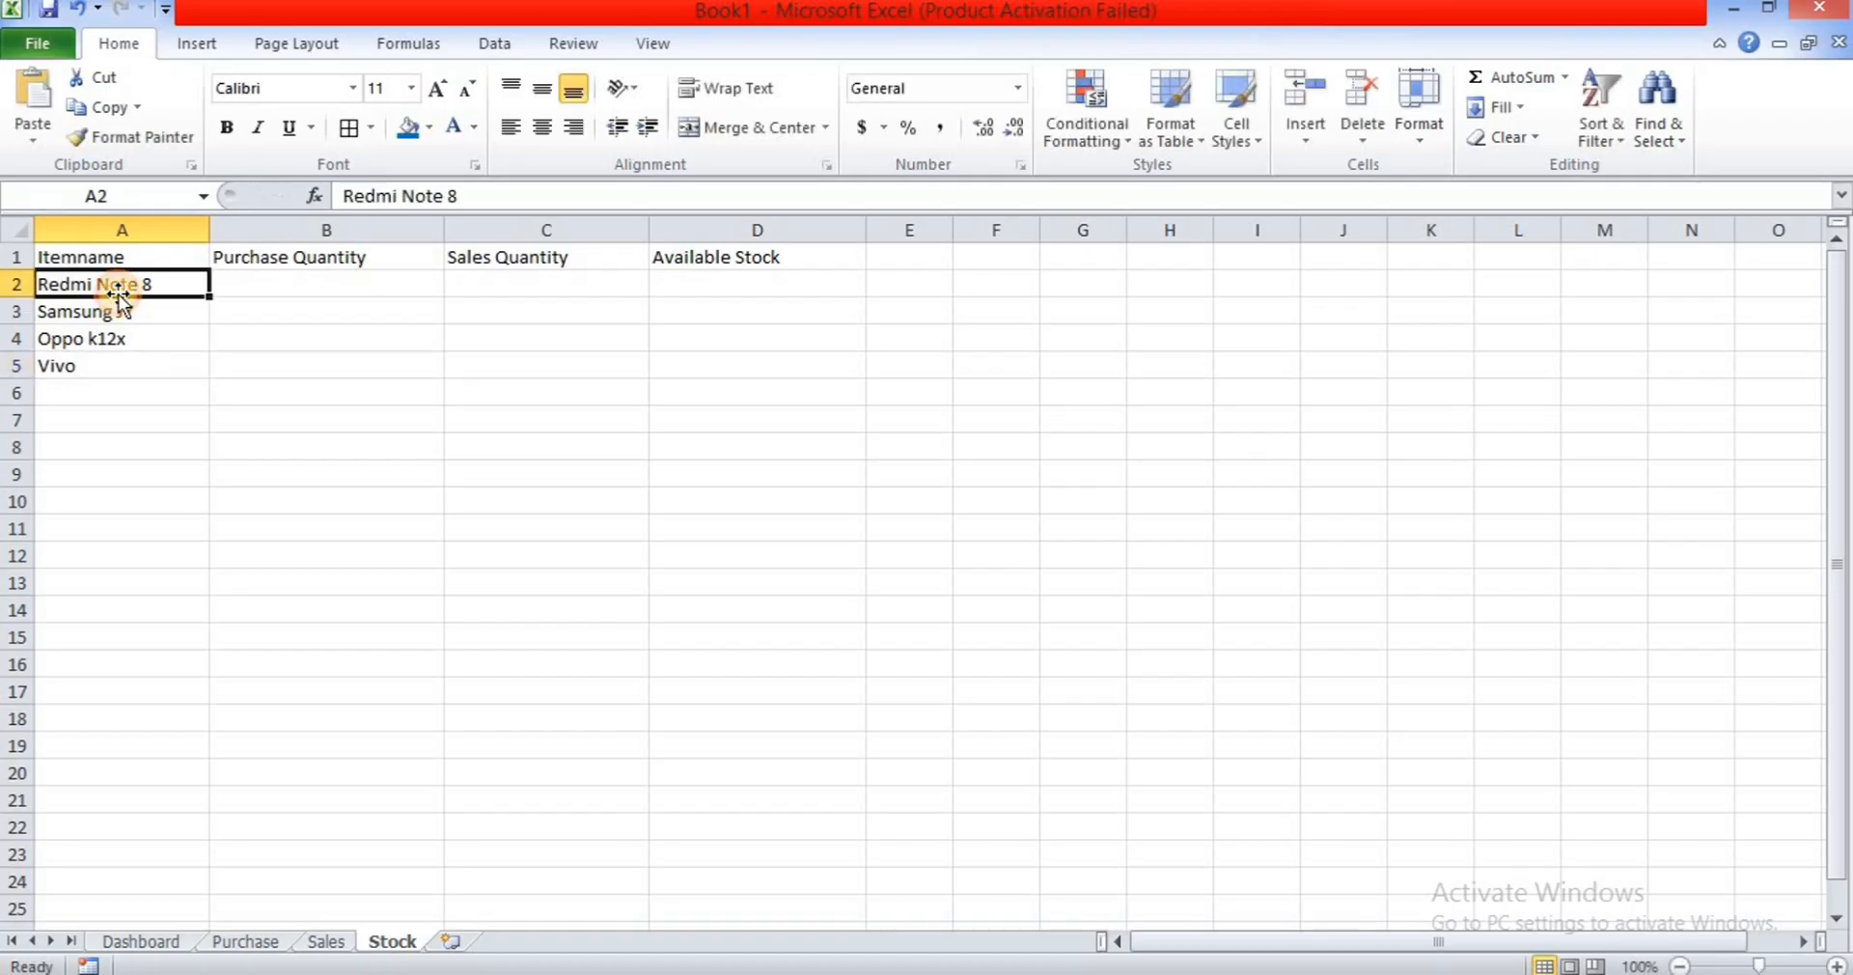
type("Y")
key("BackSpace")
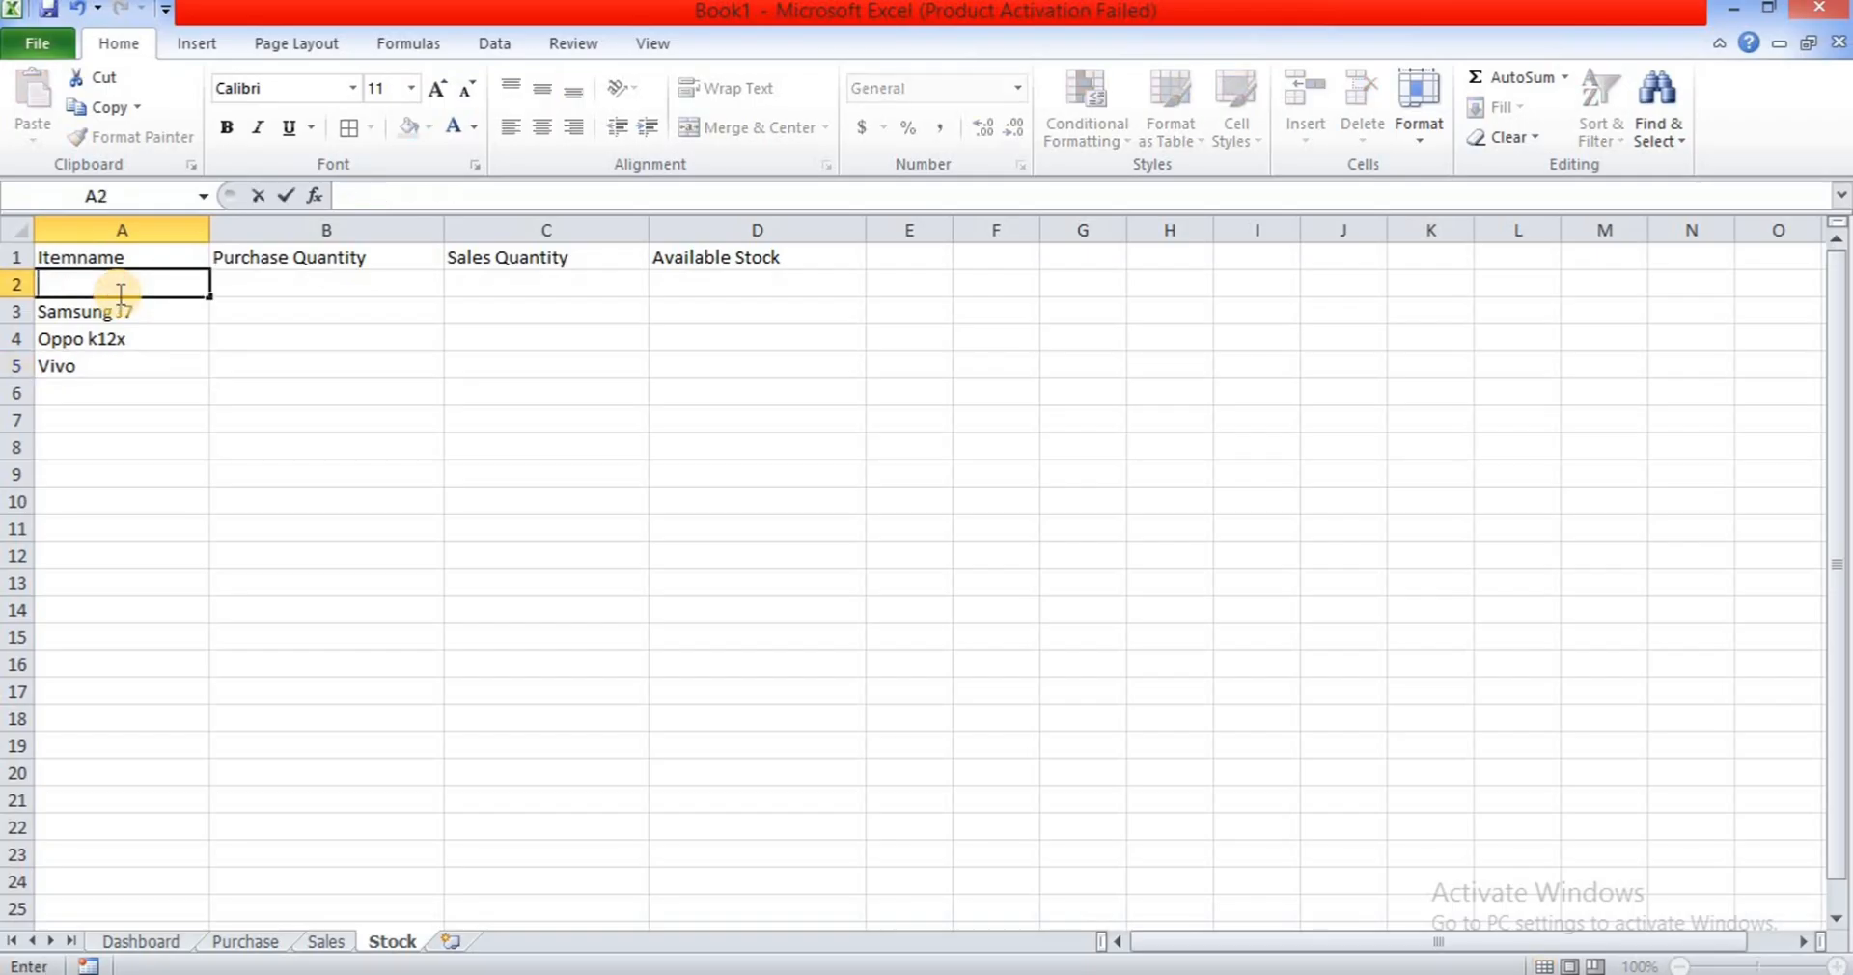
key("Escape")
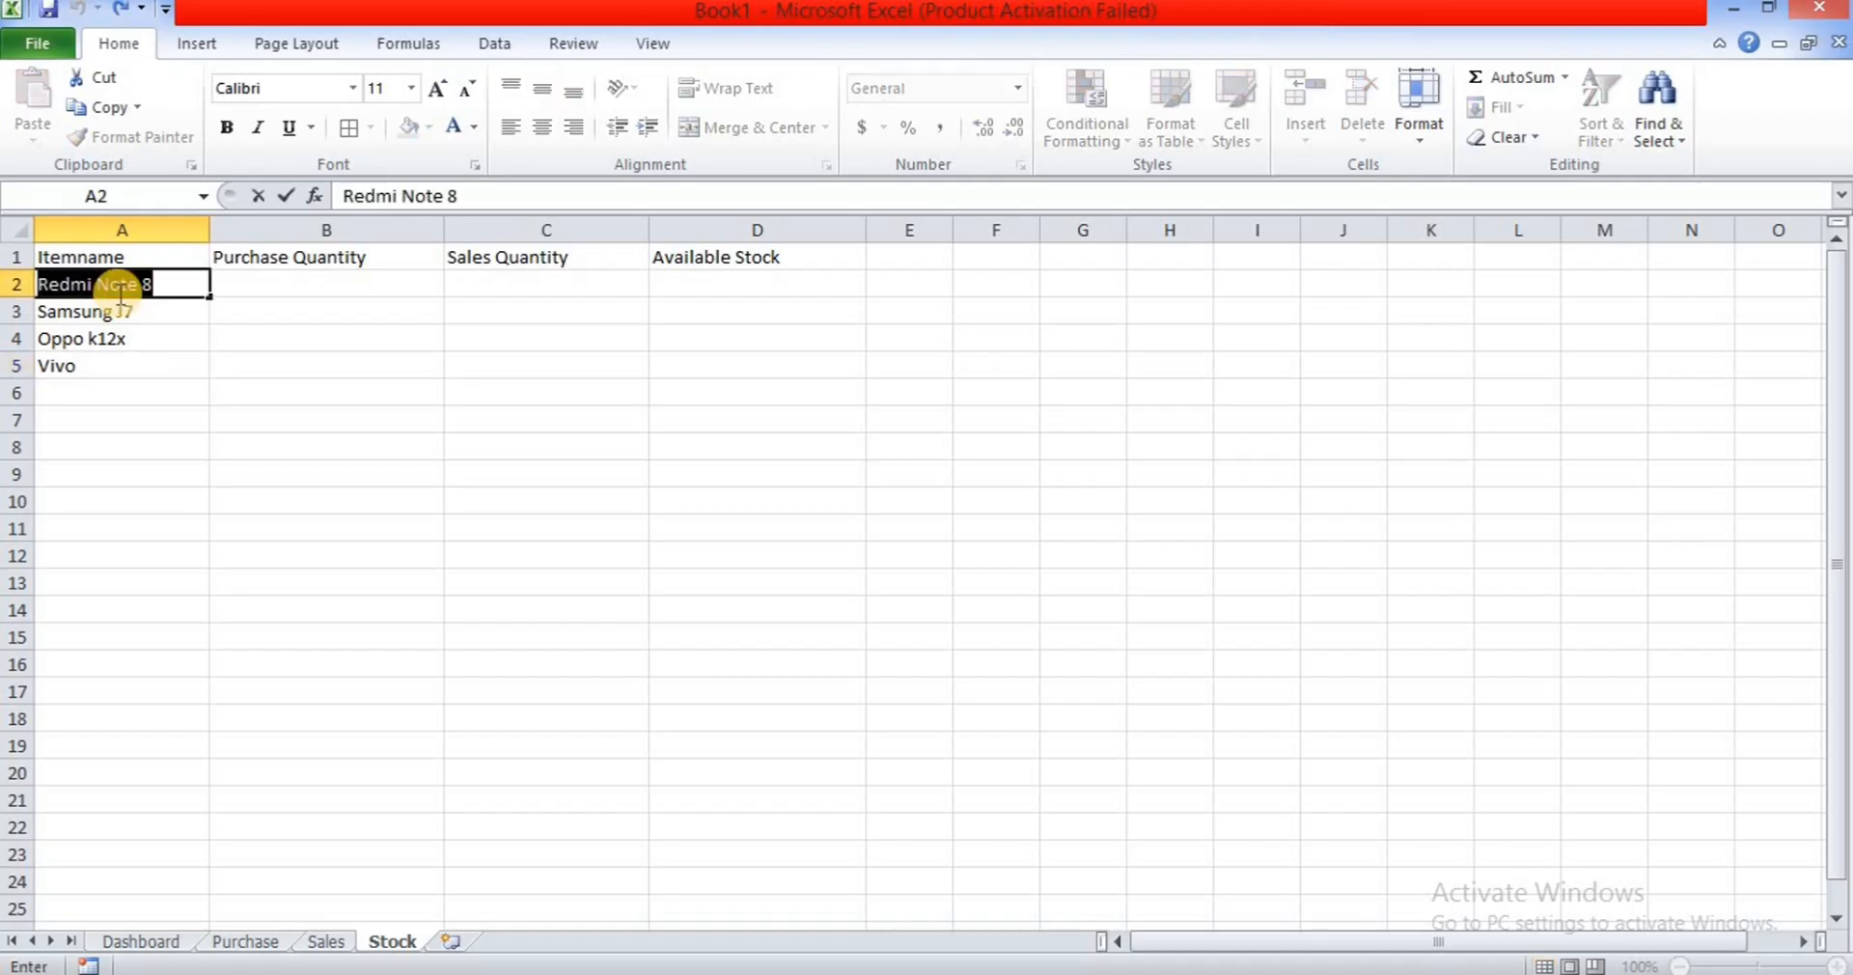
- Complete the item name in A5 so it reads "Vivo Y16"
left_click(137, 366)
double_click(137, 367)
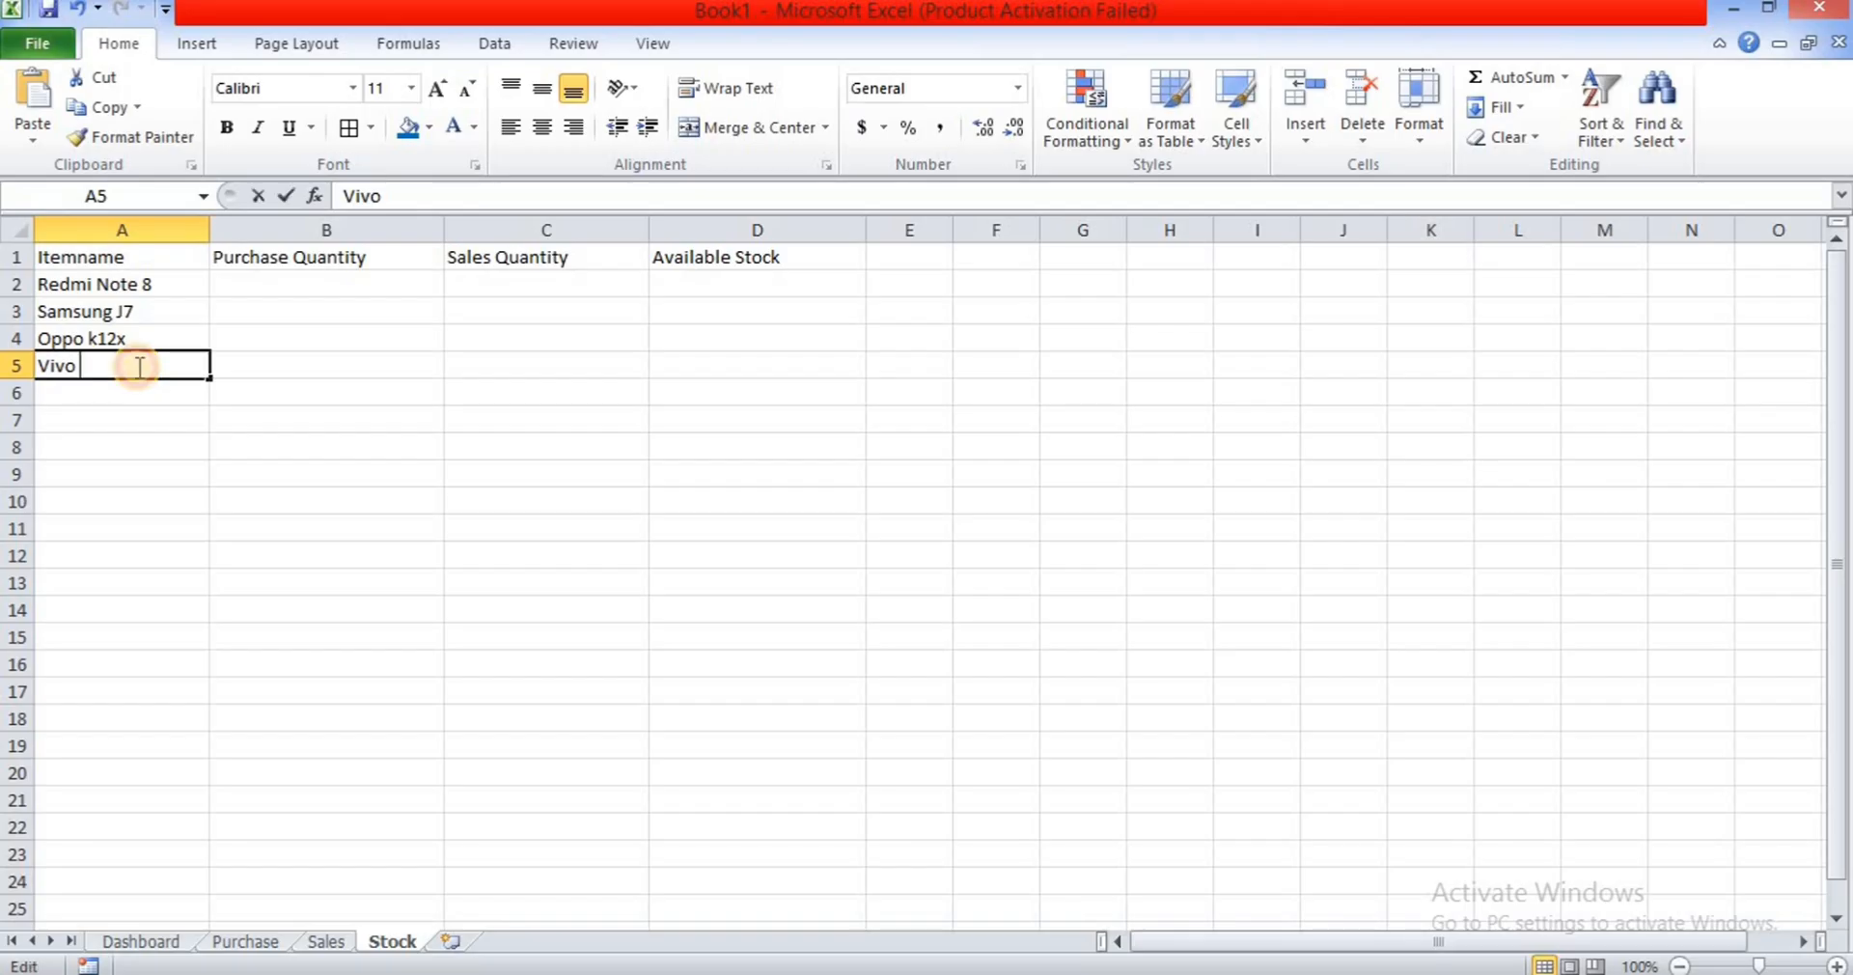
type("Y16")
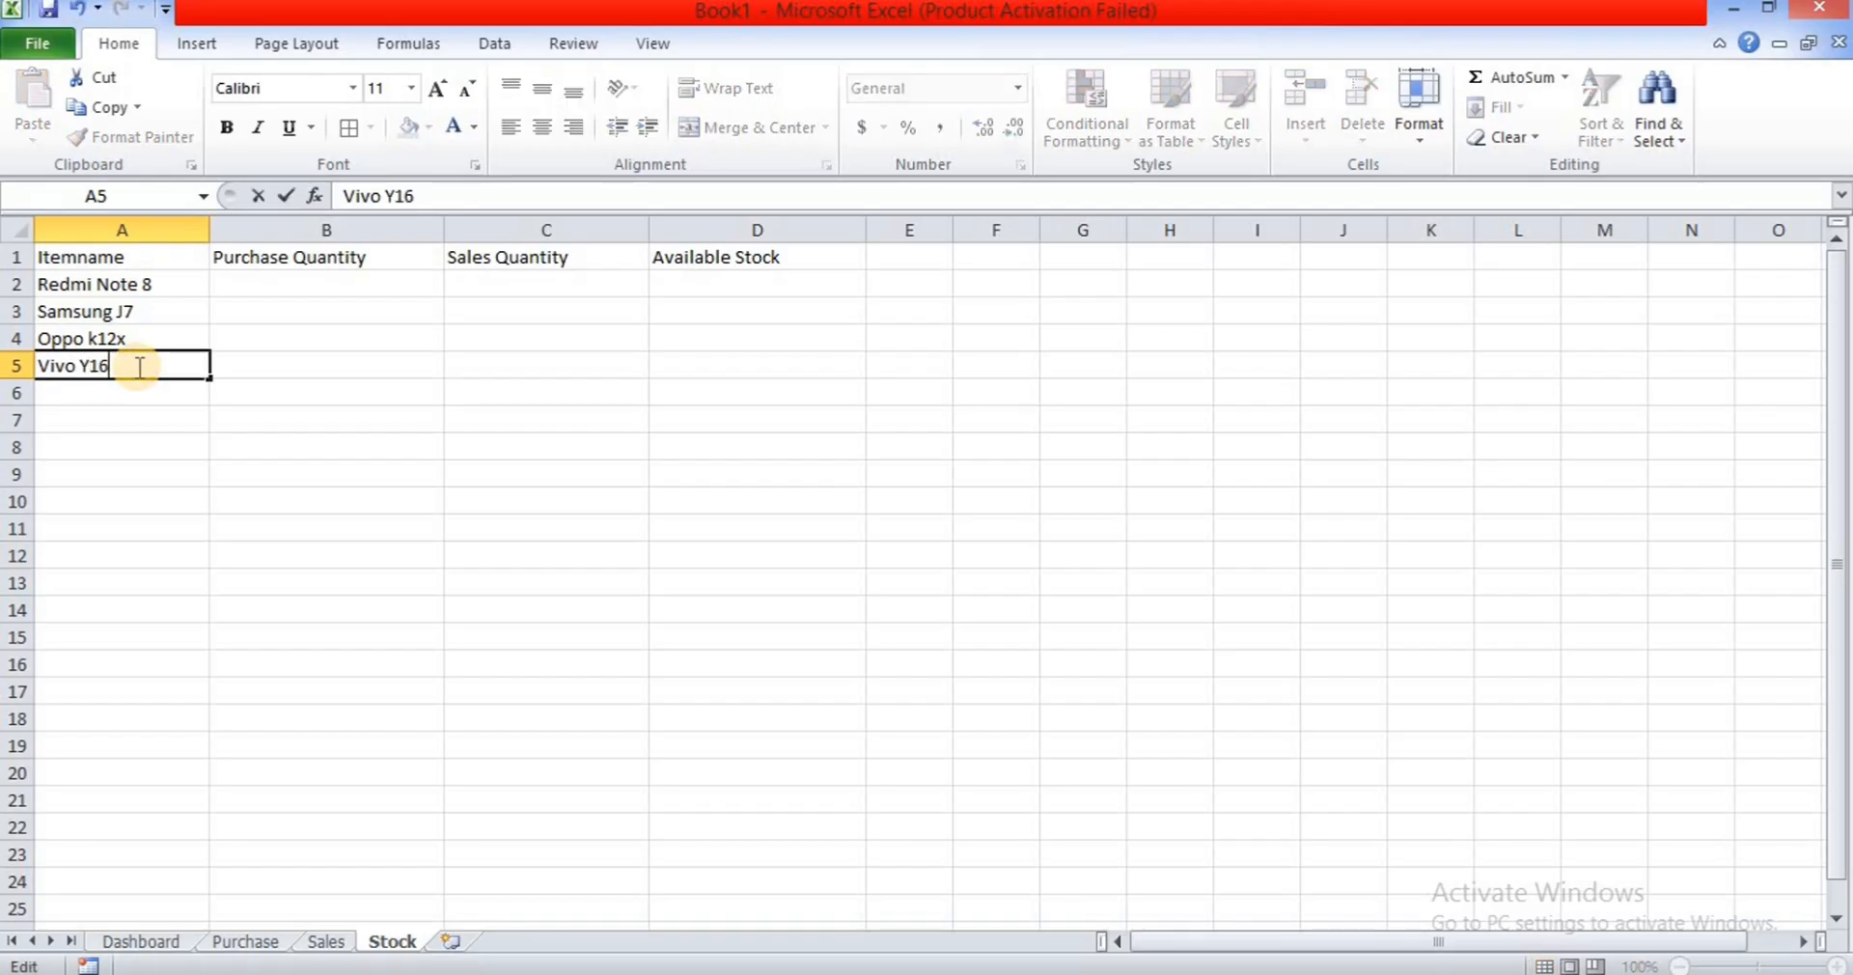
key("Return")
- Add the items "Vivo Y20A" in A6 and "Samsung A57s" in A7 to the Itemname column
type("V")
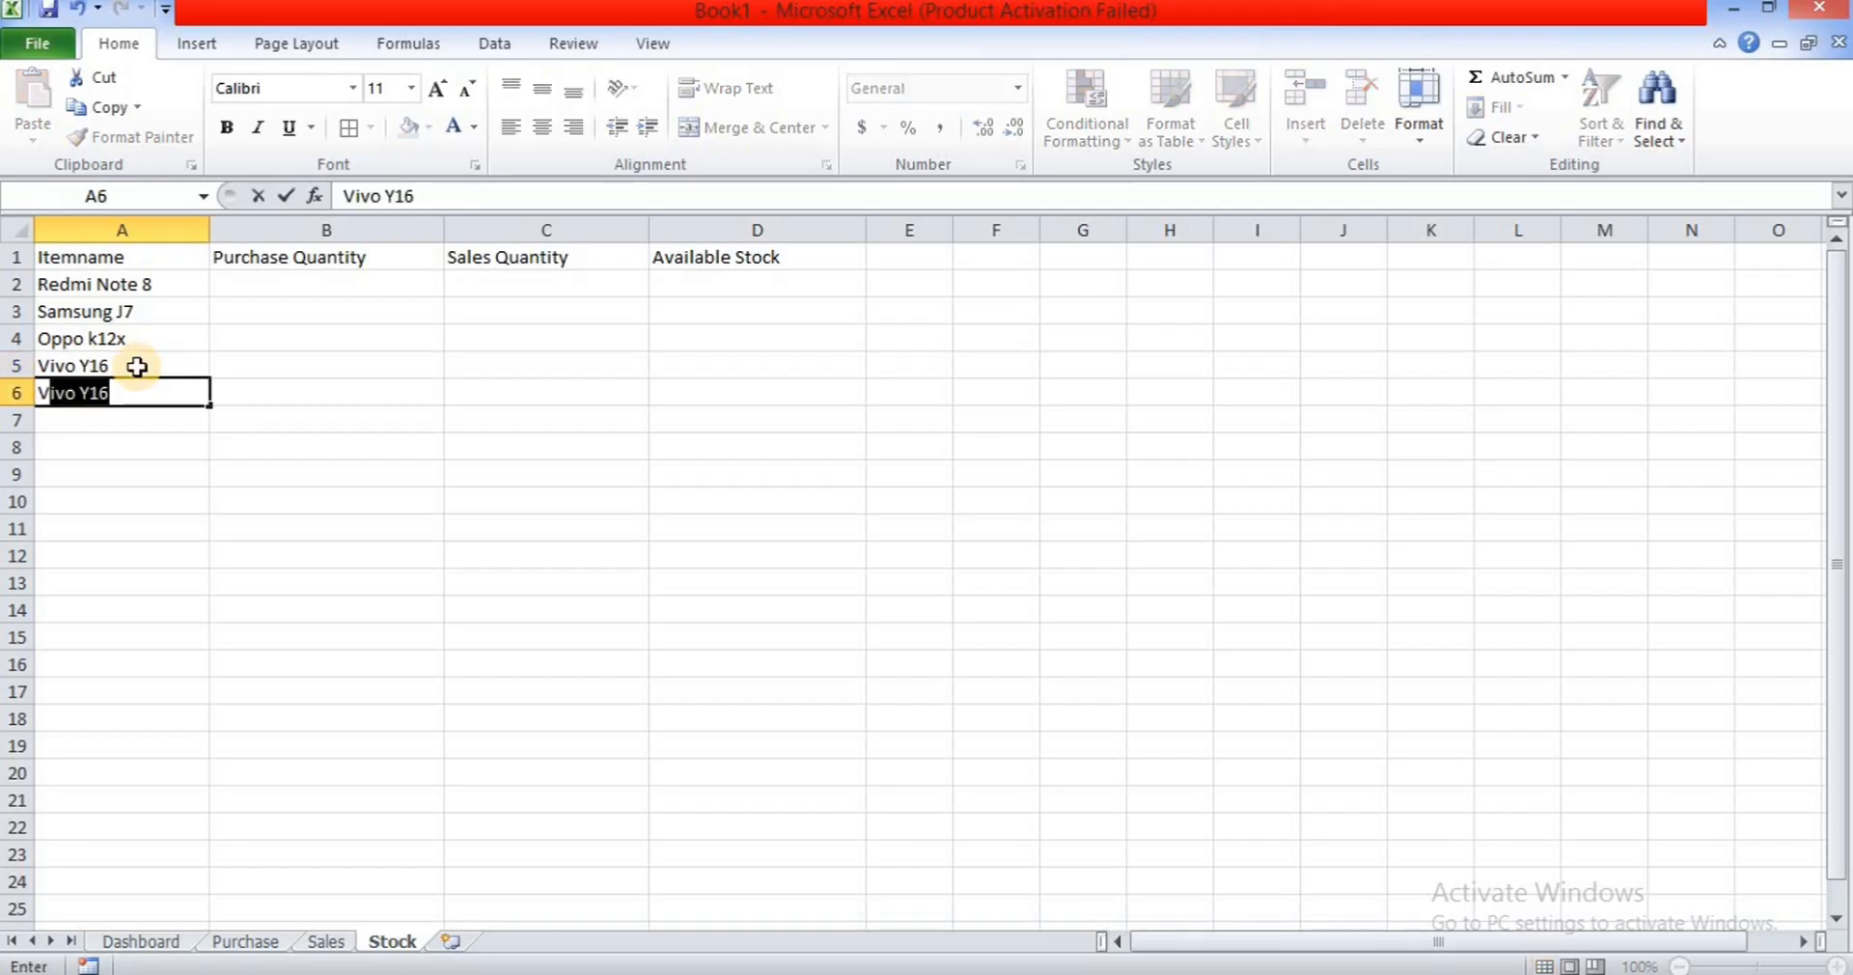
type("ivo Y20a")
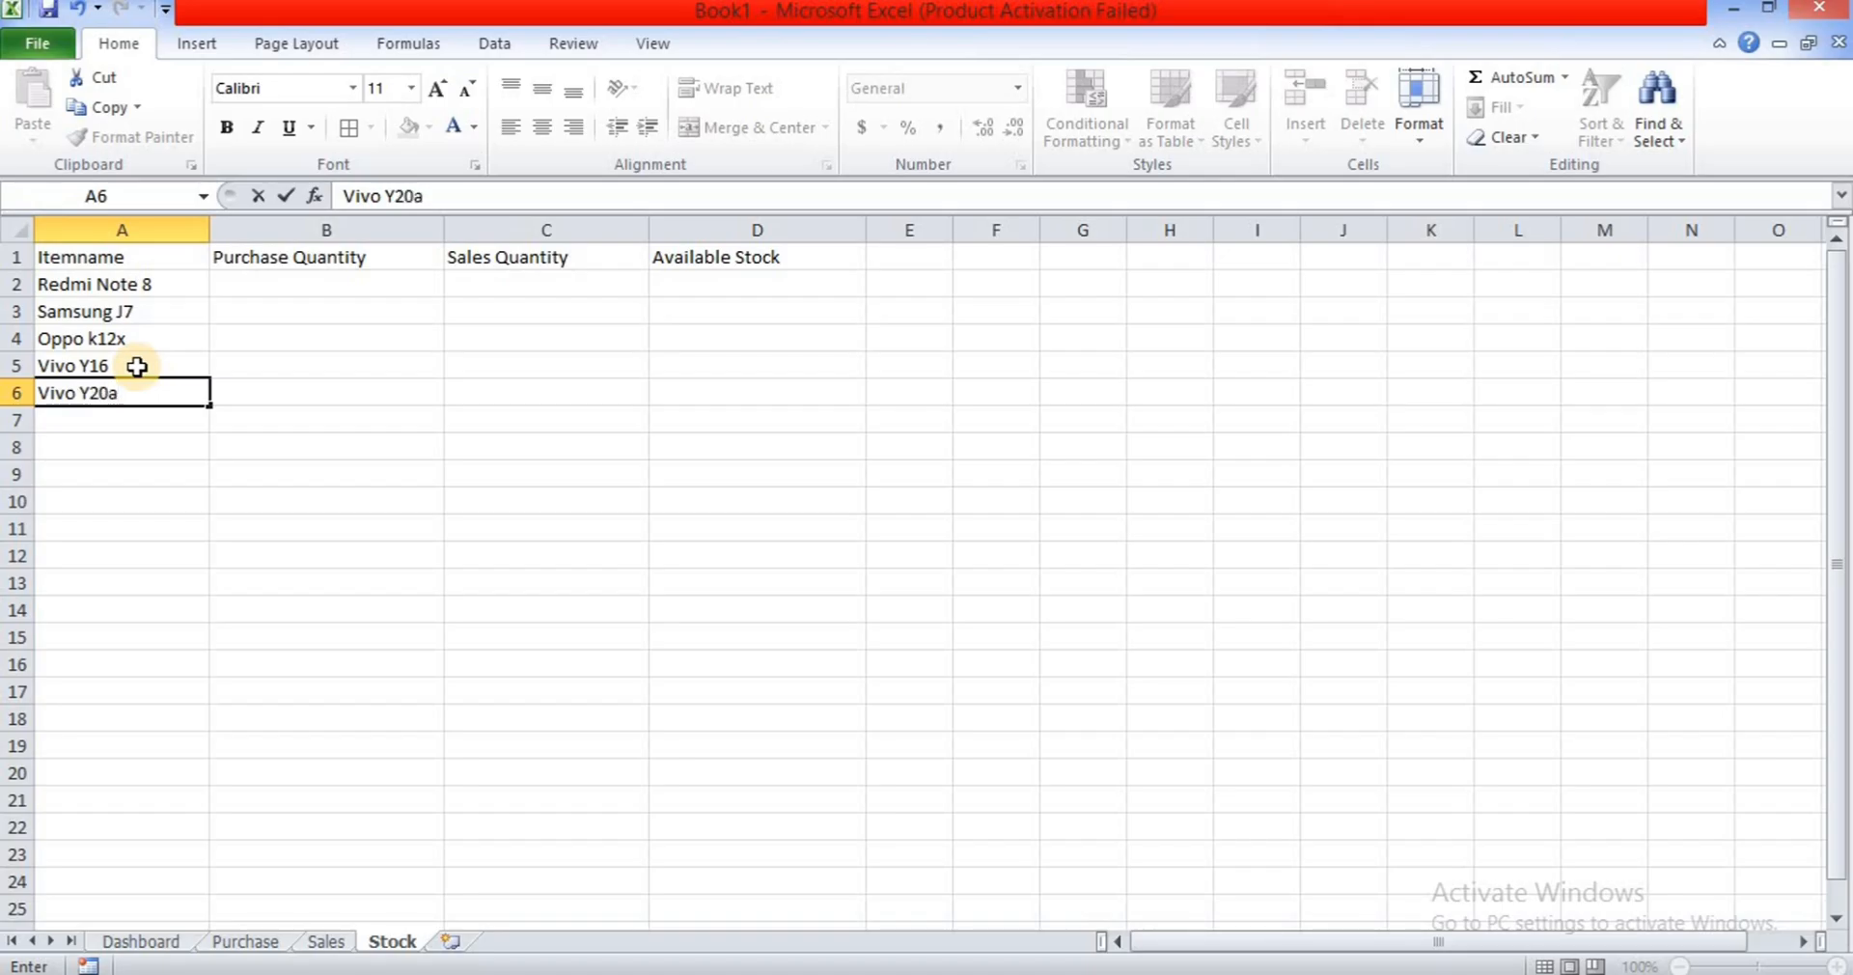
key("BackSpace")
type("A")
key("Return")
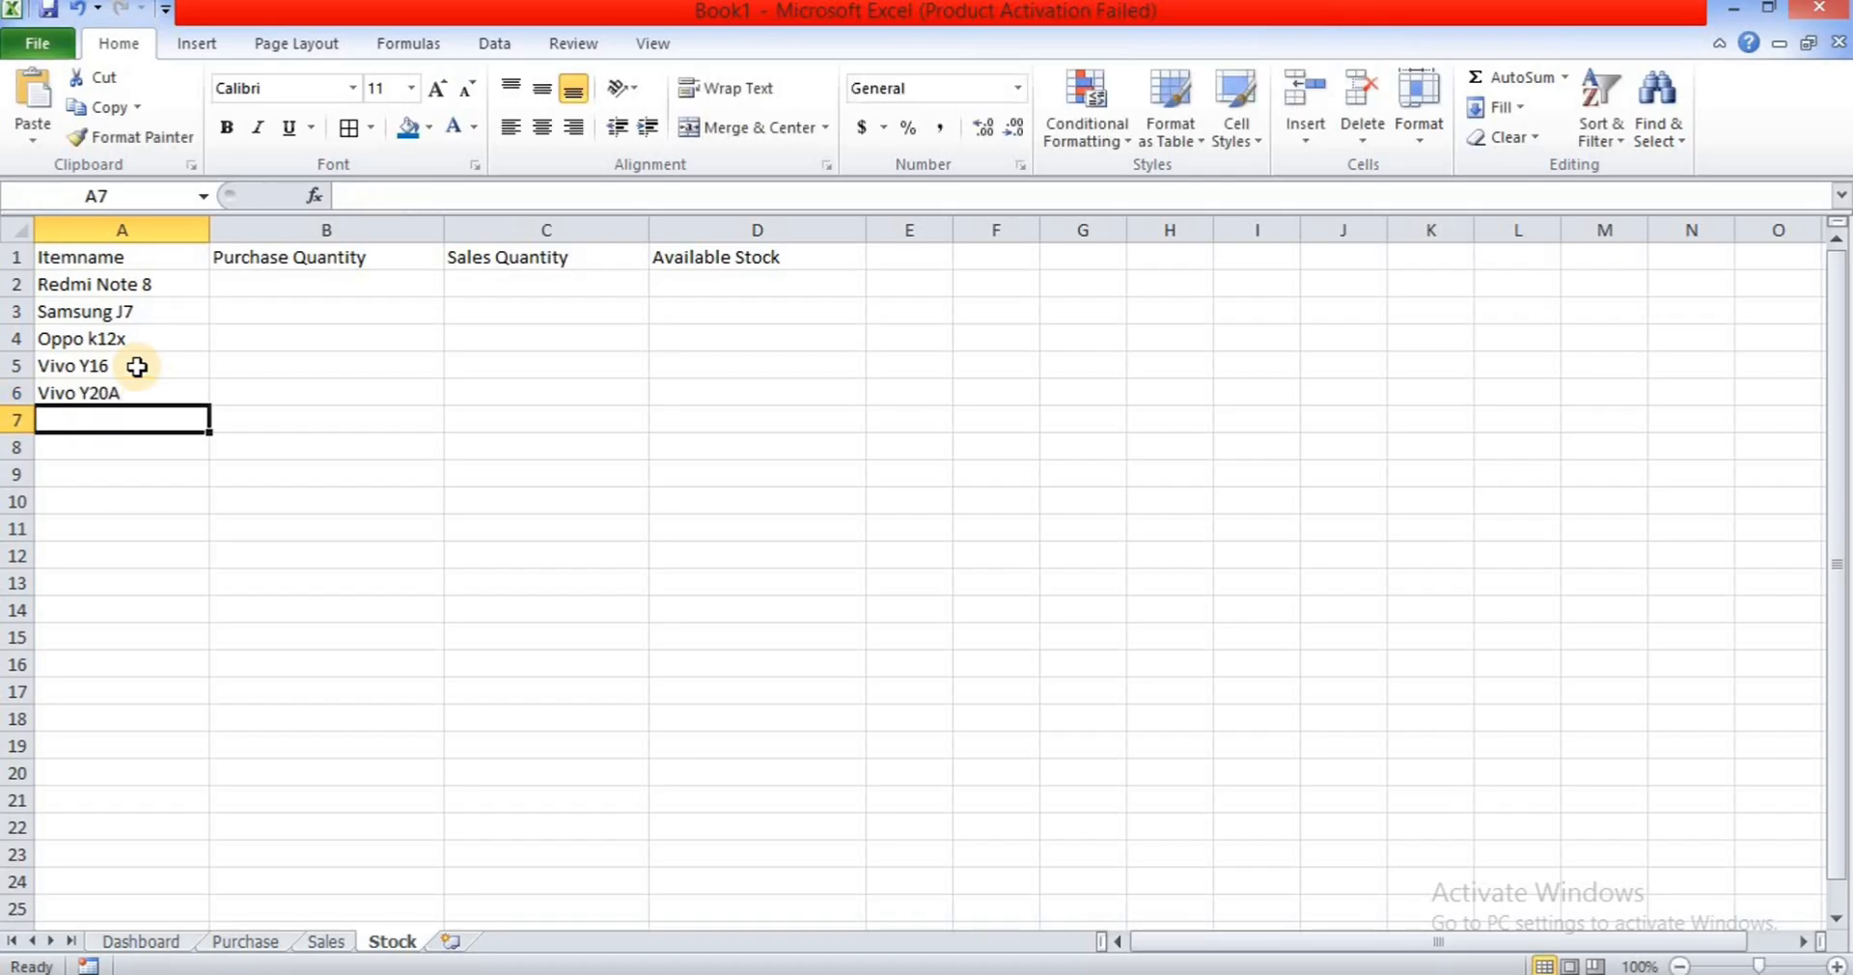
type("Samsu")
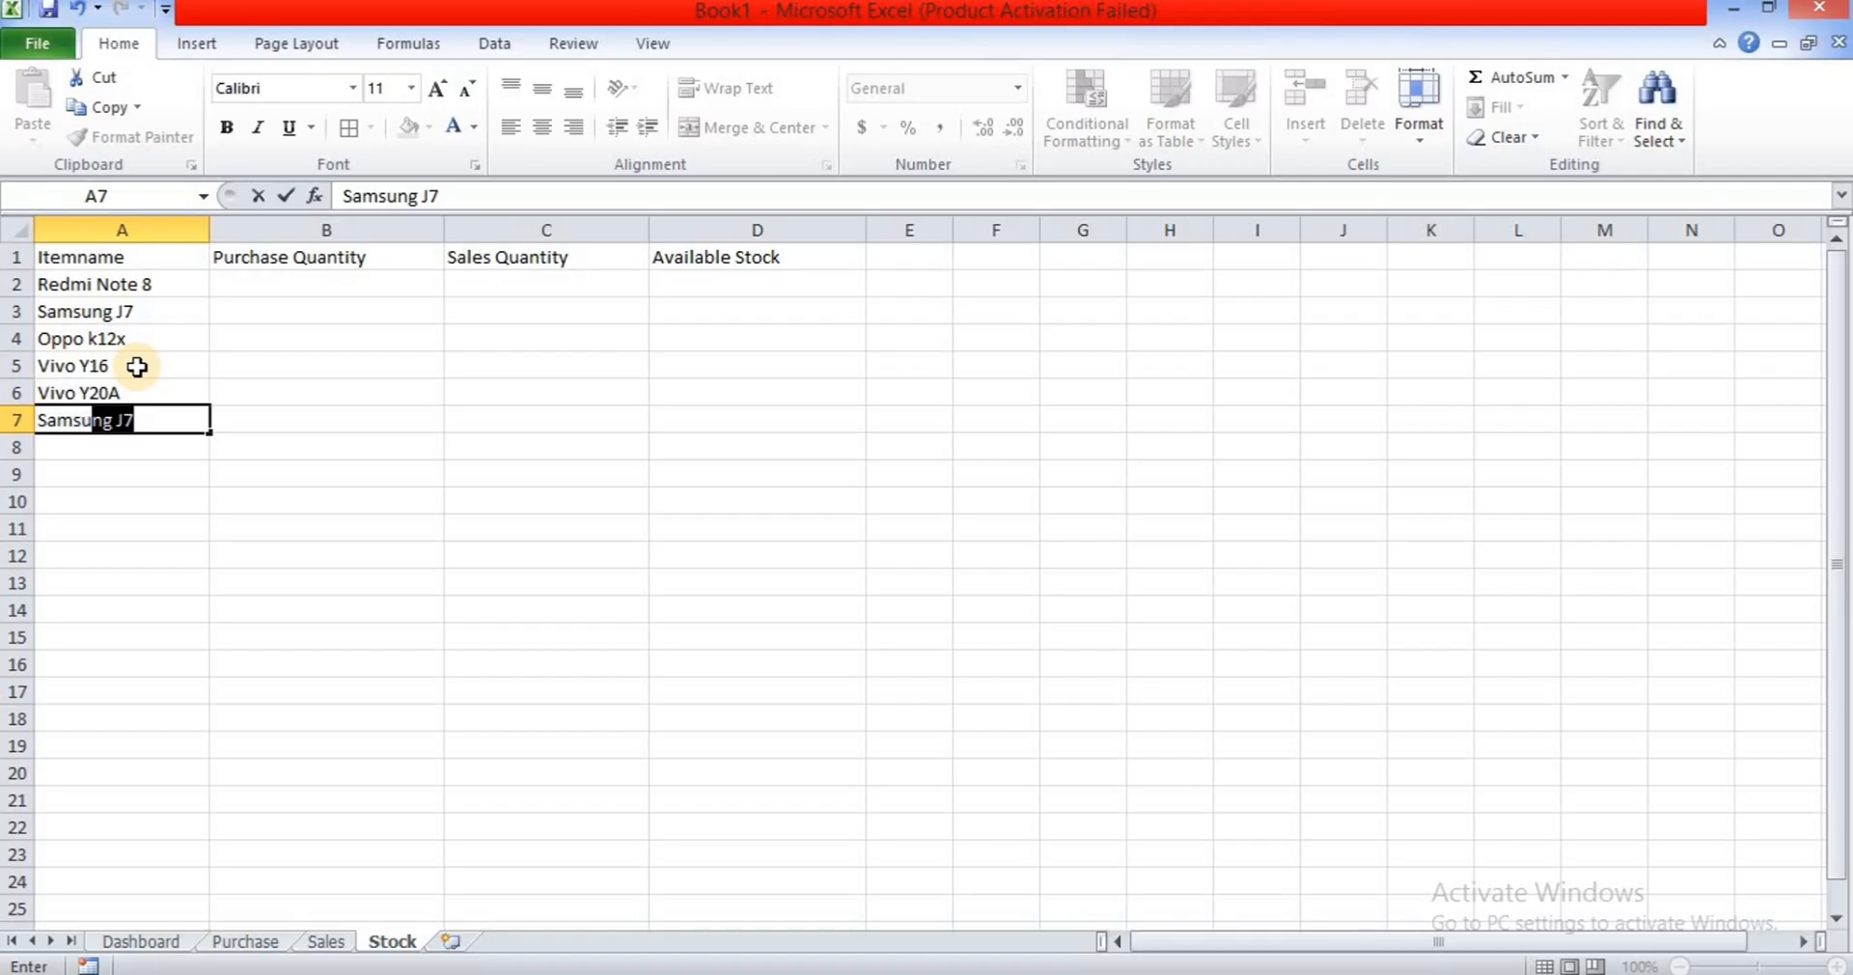
type("ng A57")
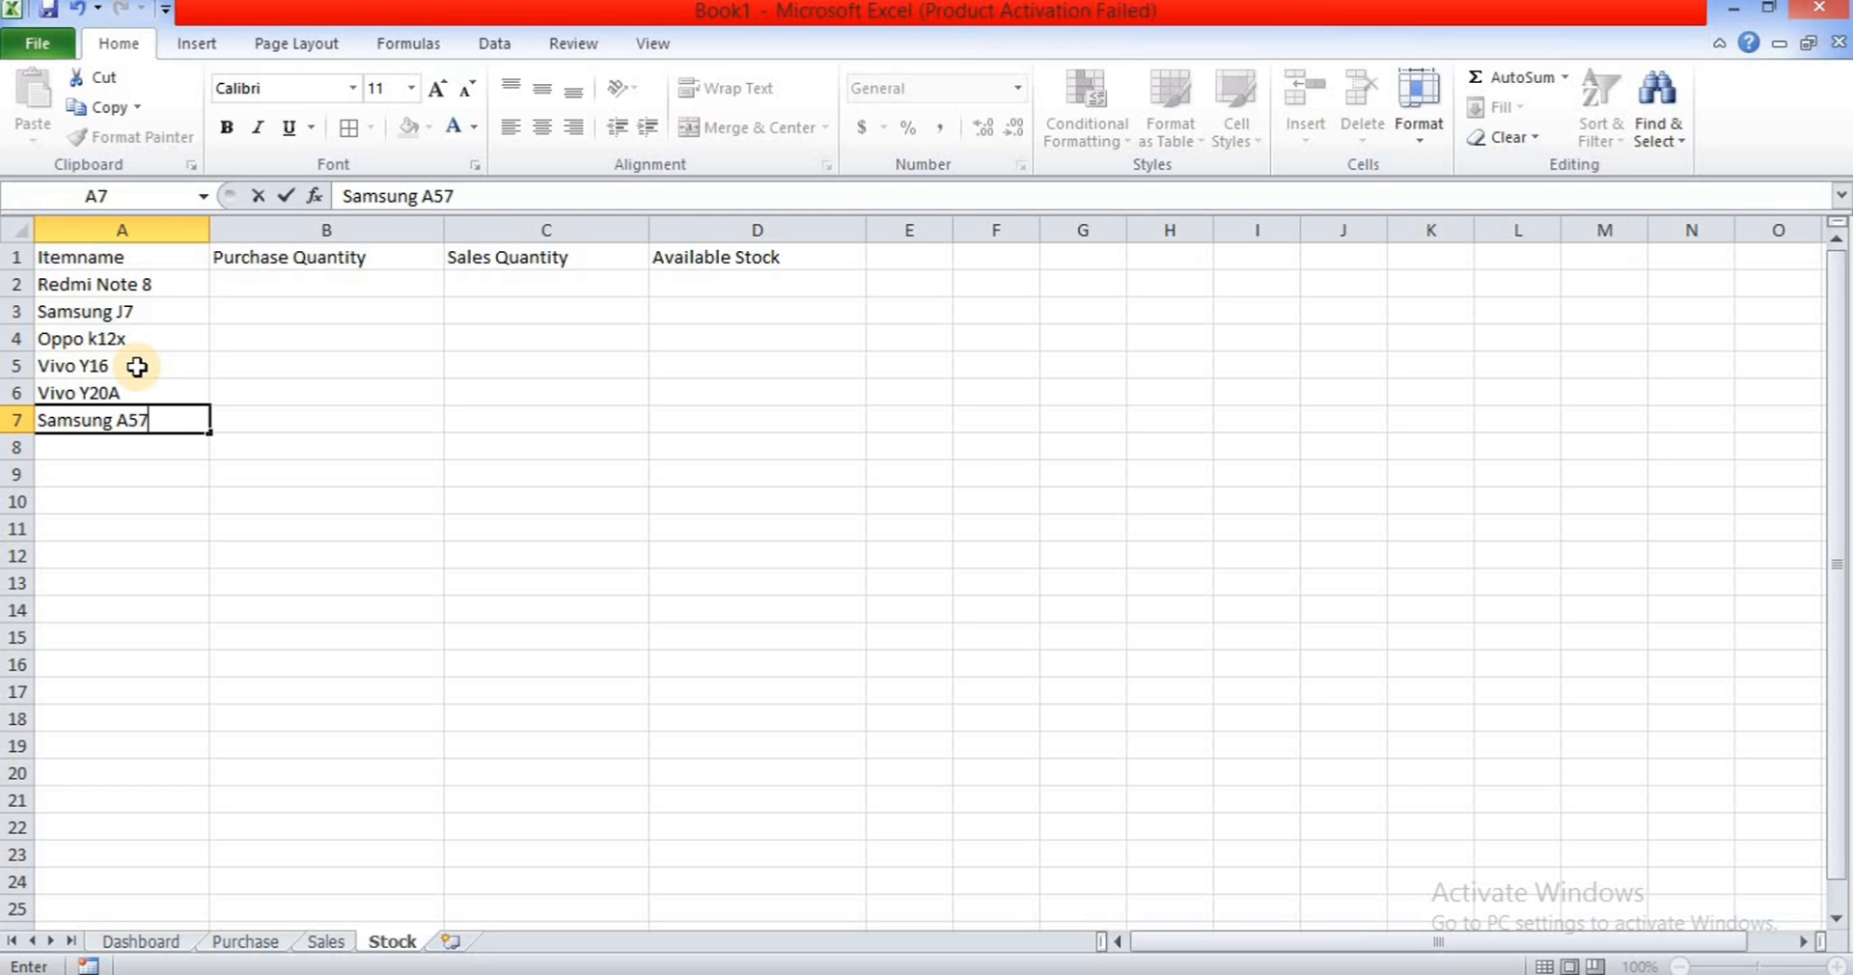
type("s")
key("Return")
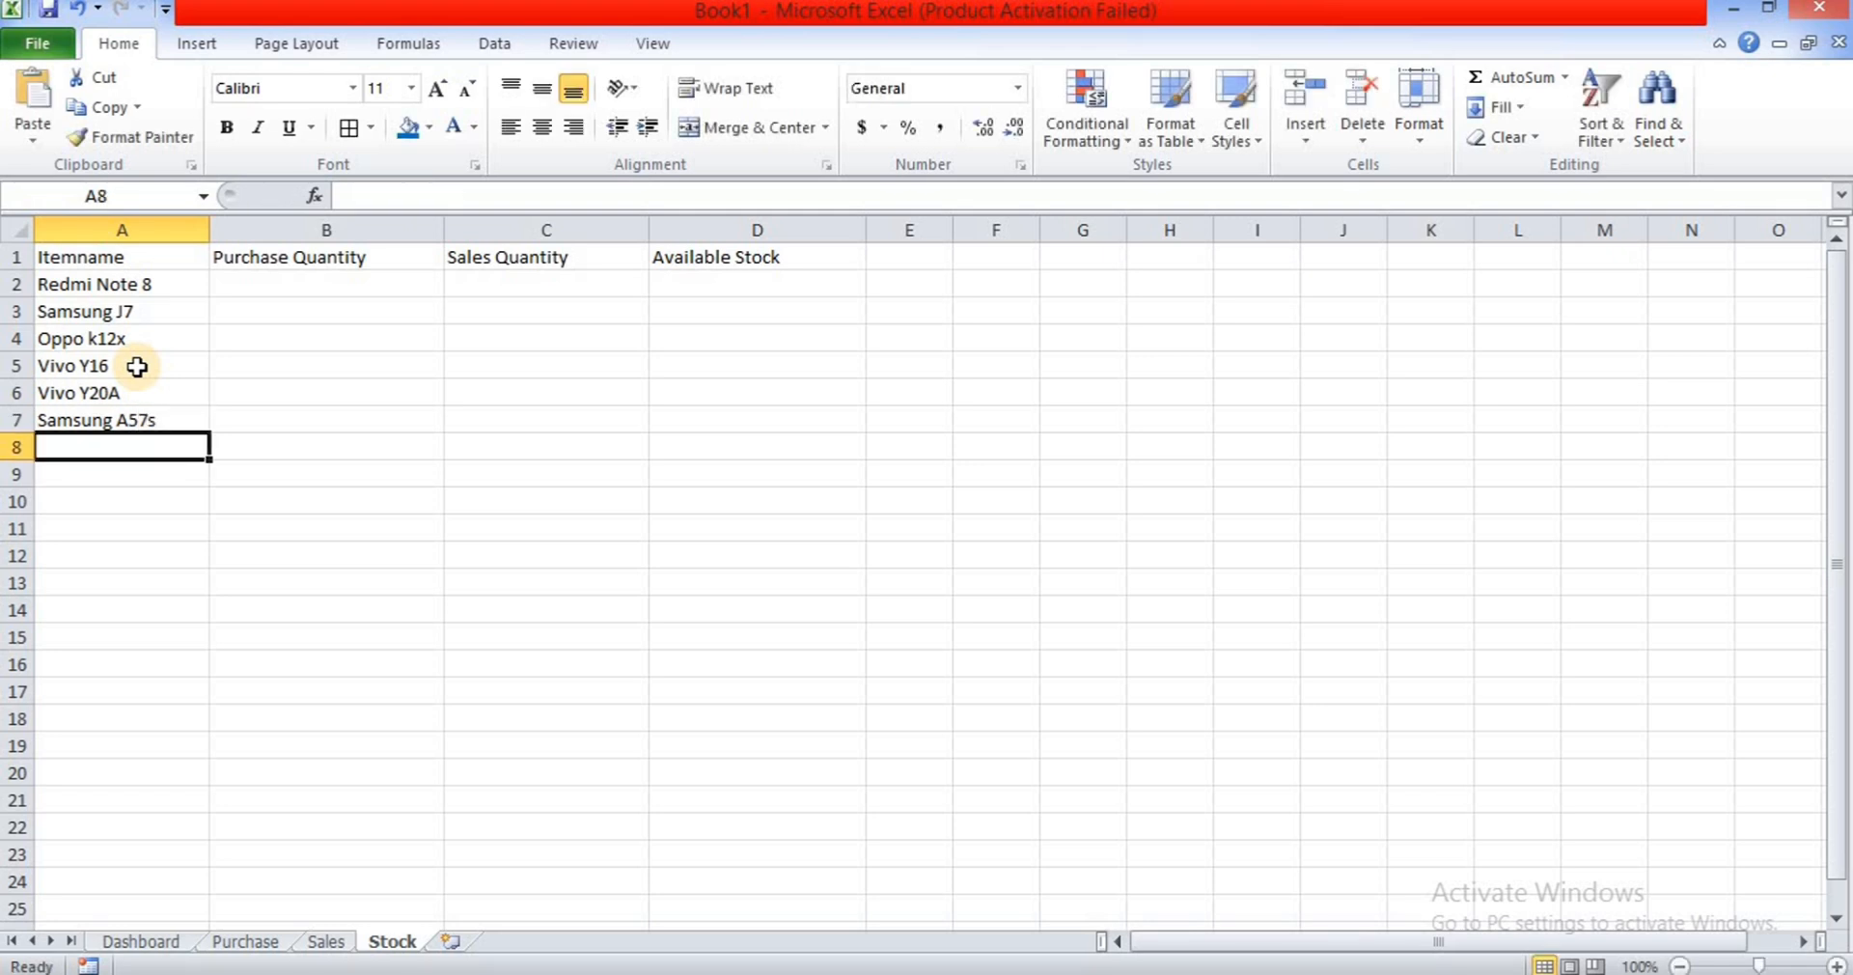
left_click(137, 367)
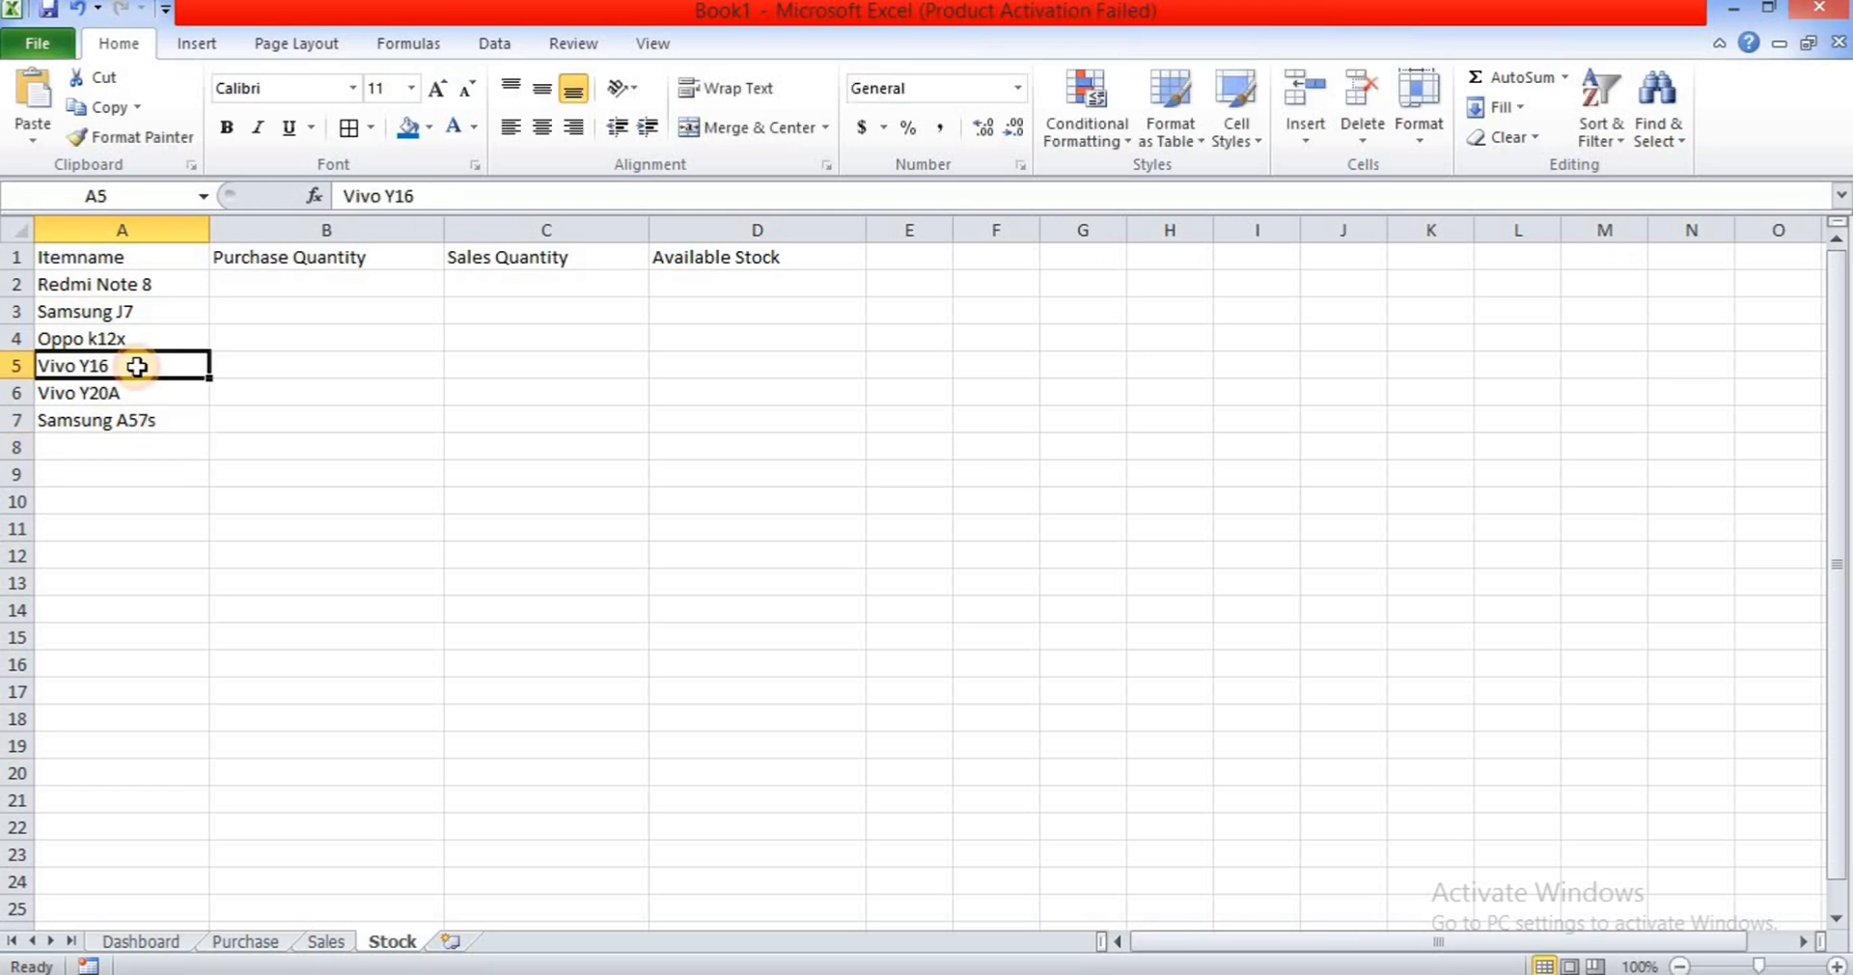
- Add the items "Realmi X2" in A8 and "Iphone 6s" in A9 to the Itemname column
left_click(119, 441)
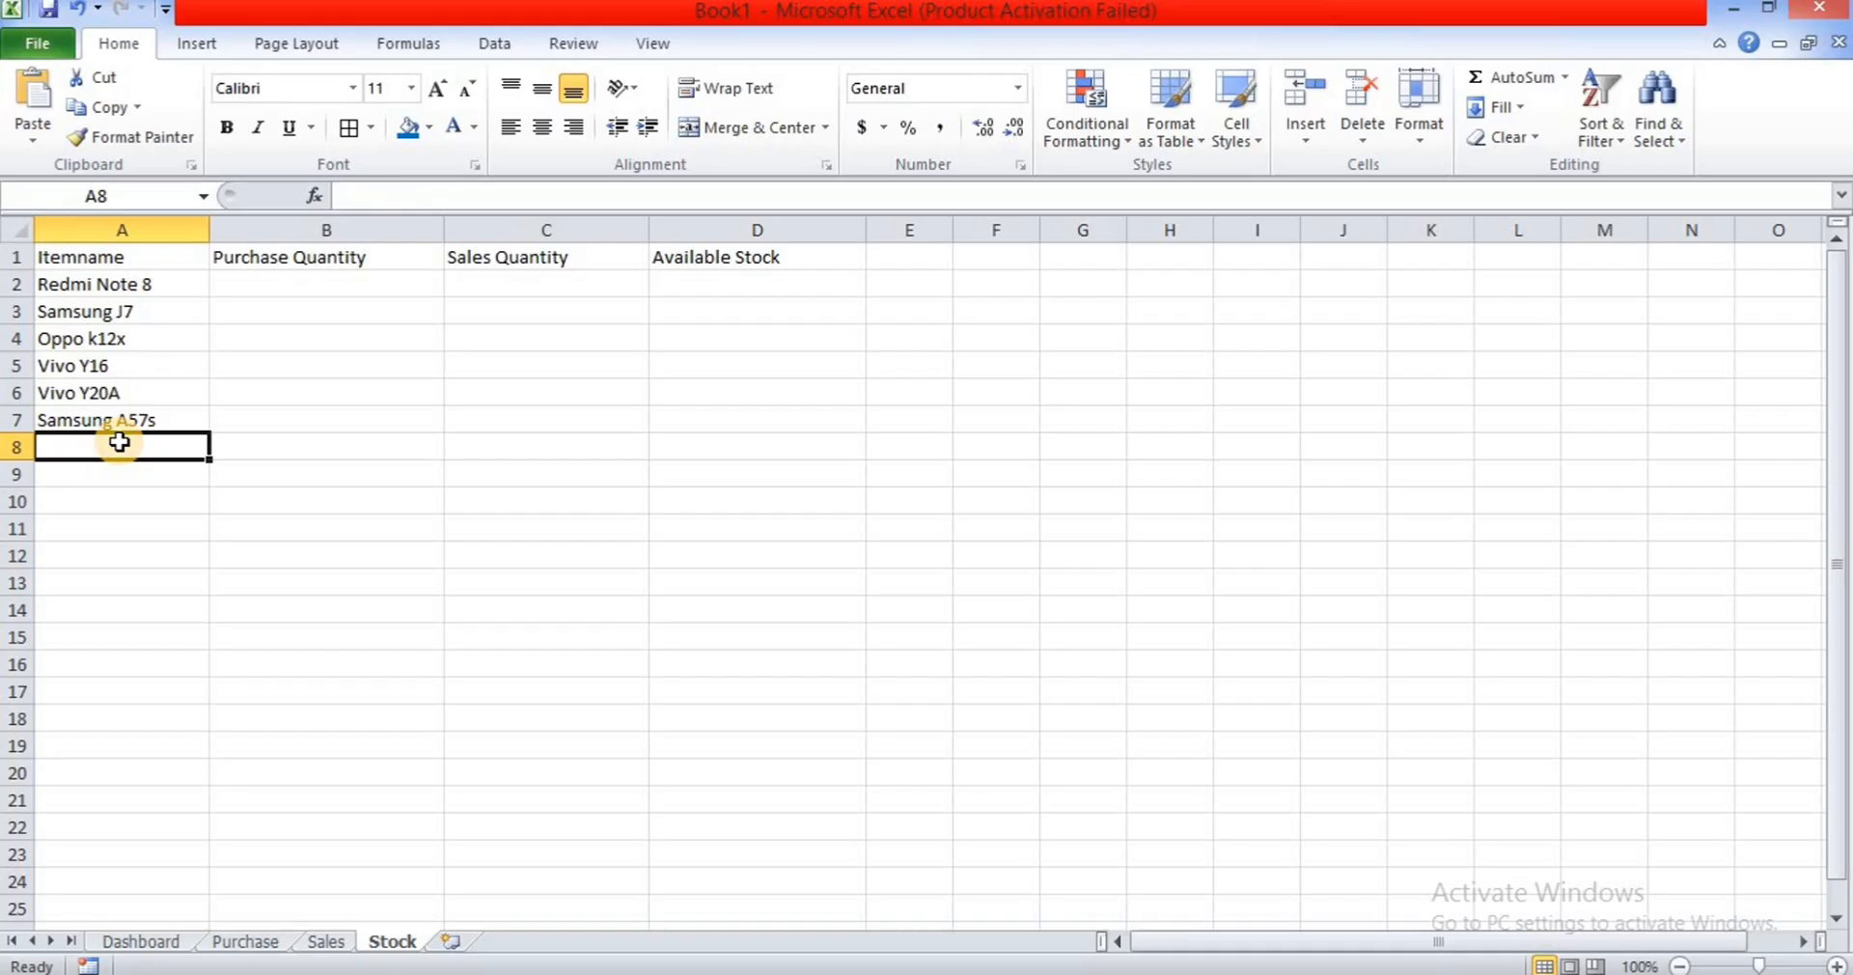
type("Real")
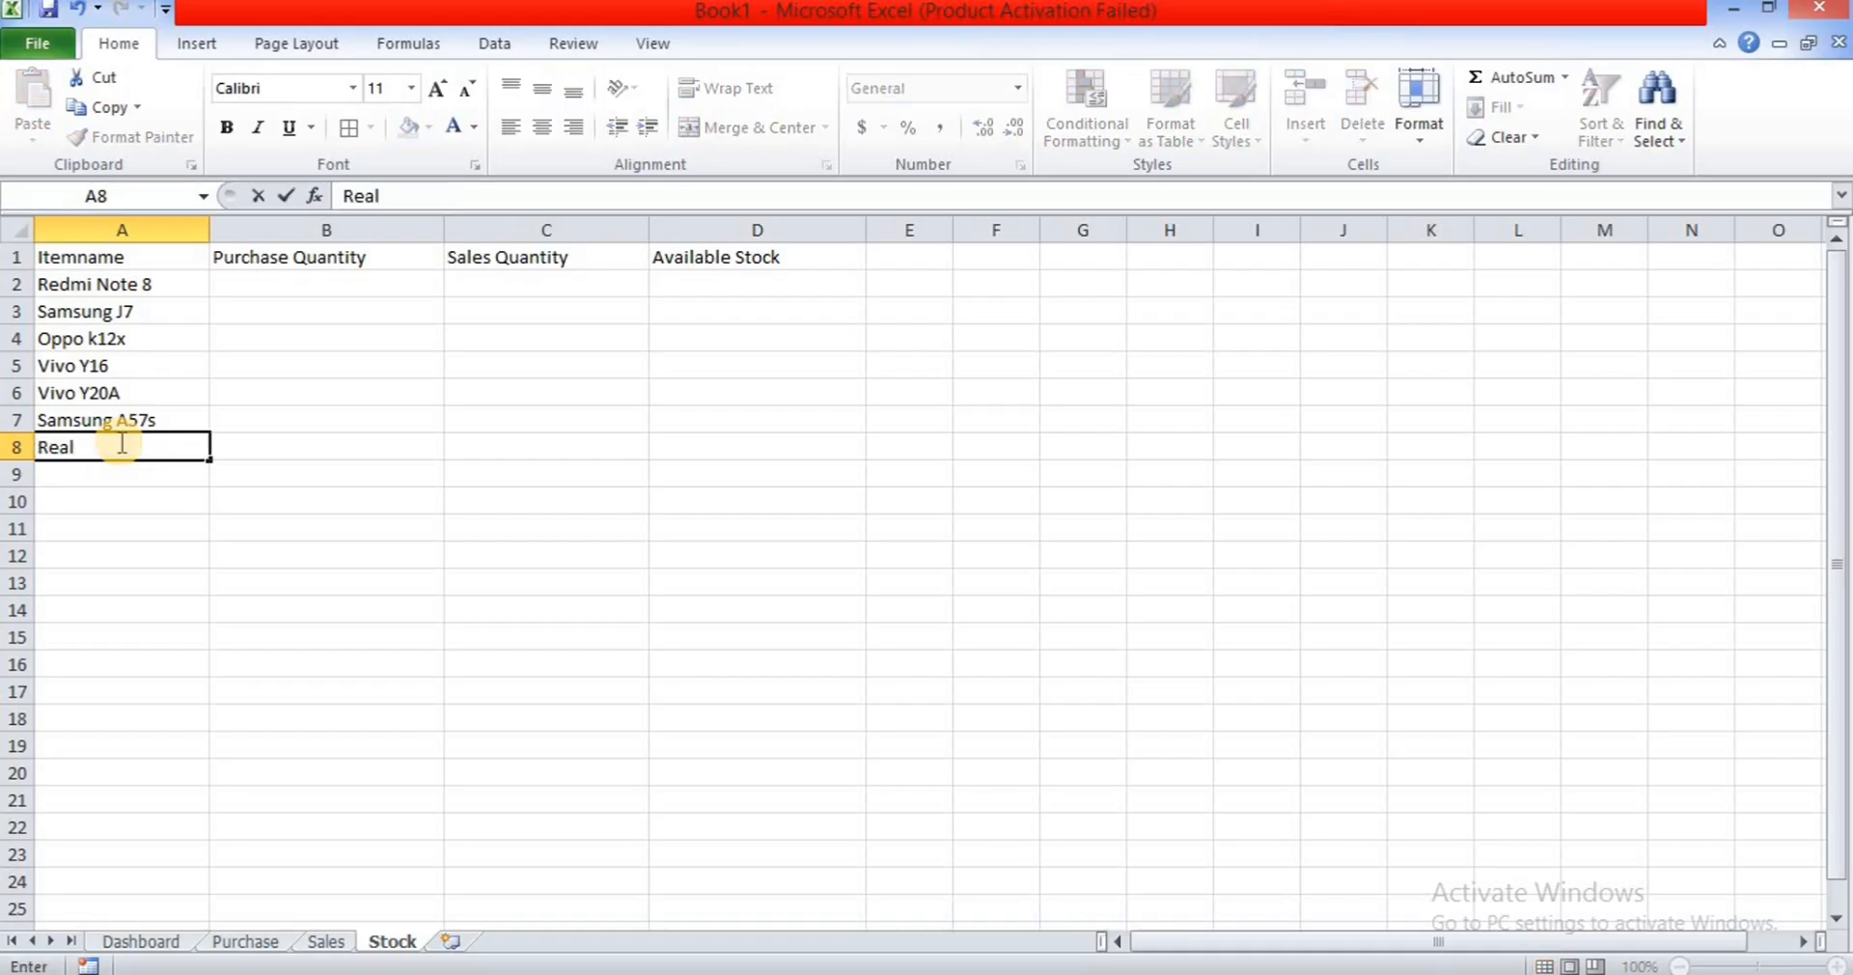
type("mi X2")
key("Return")
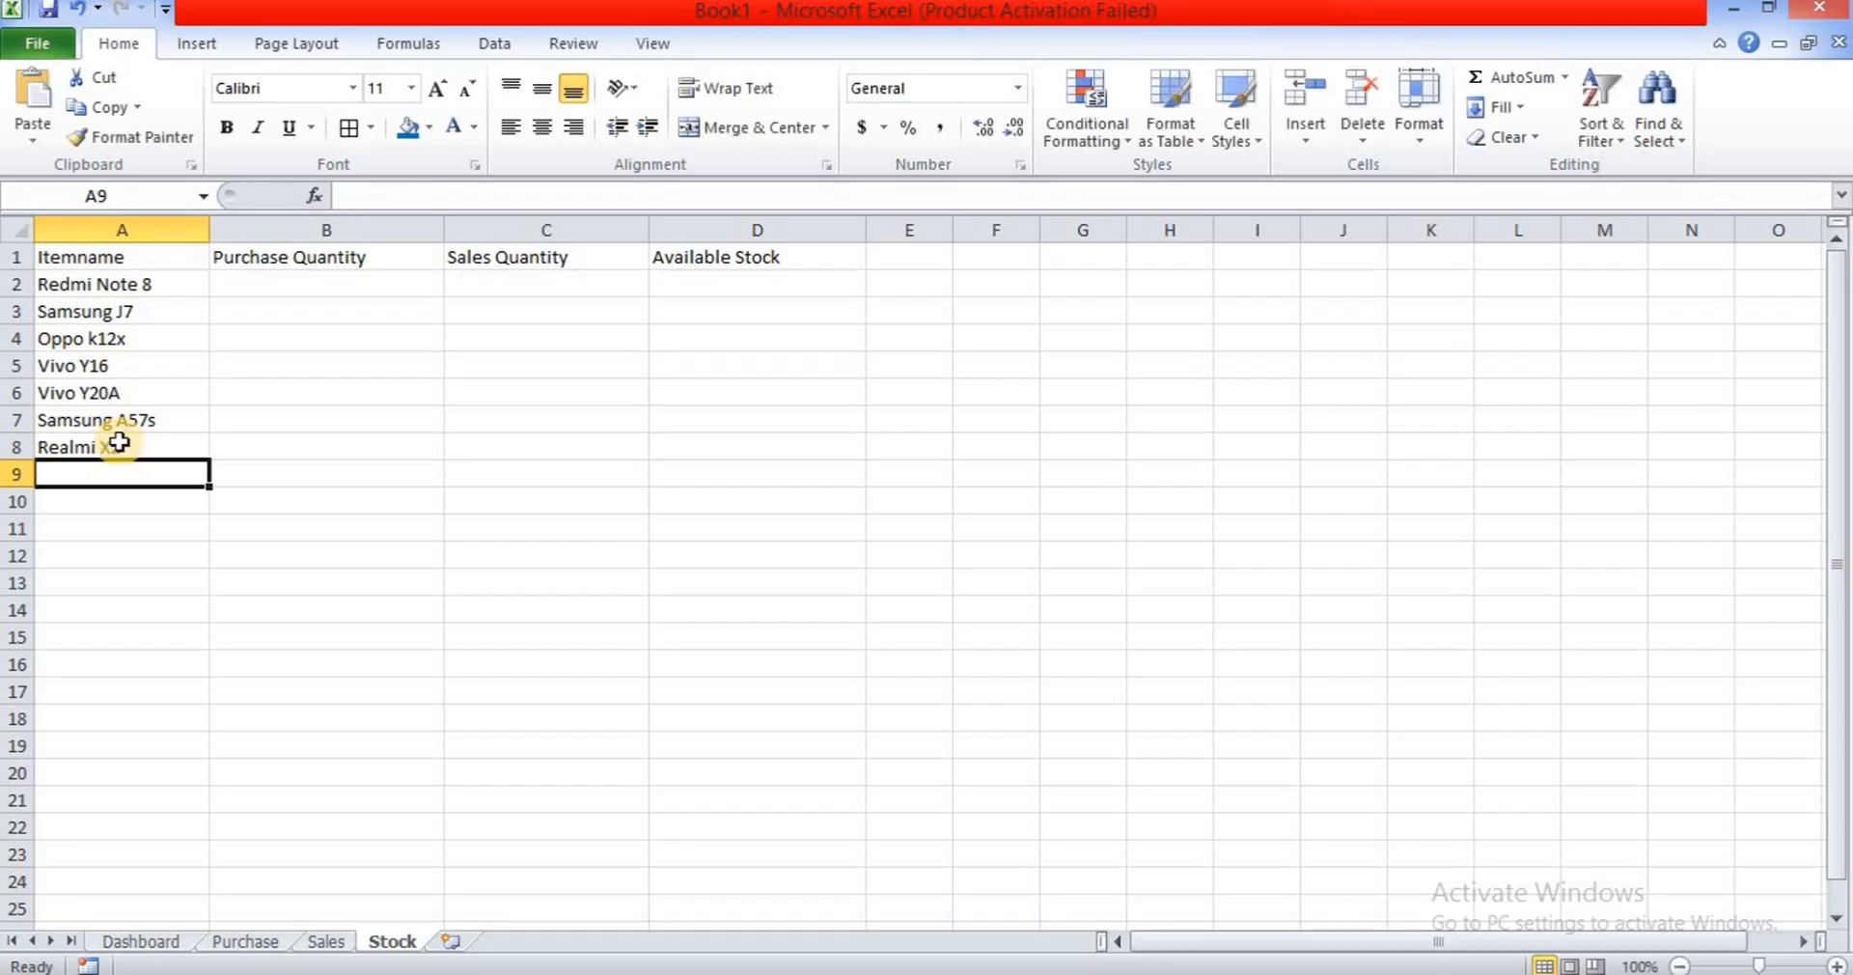
type("Ip")
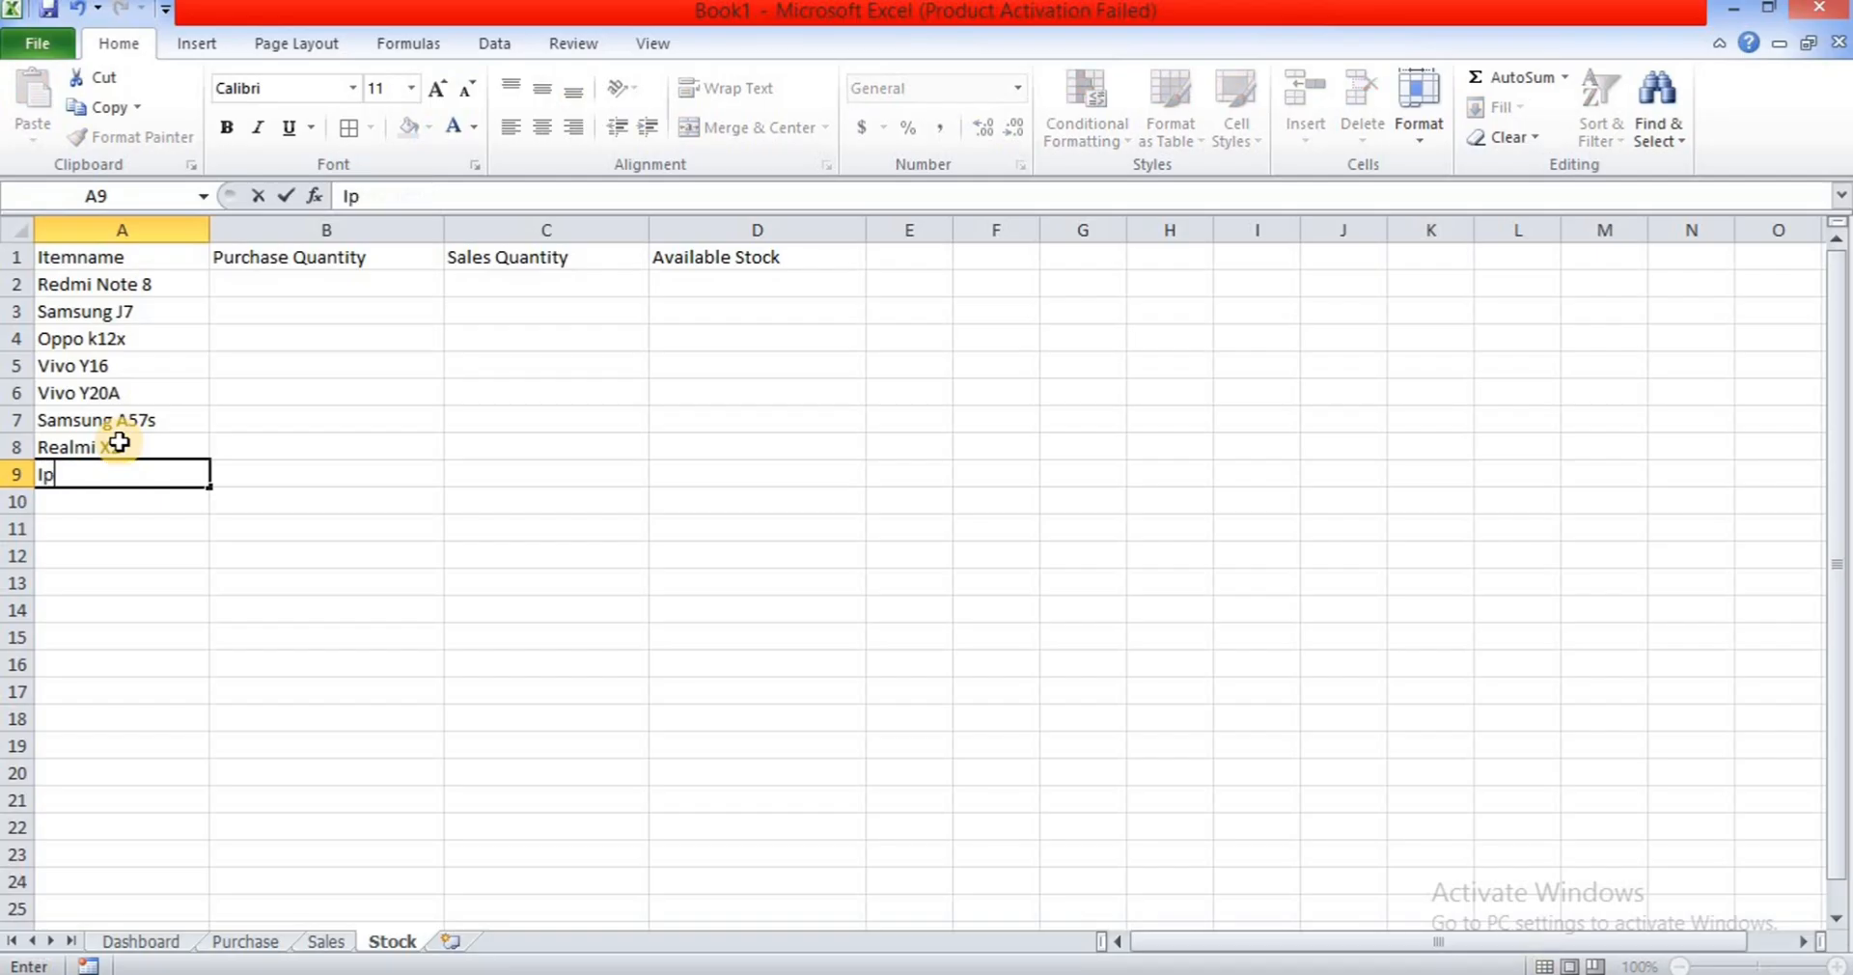
type("hone")
type(" ^^")
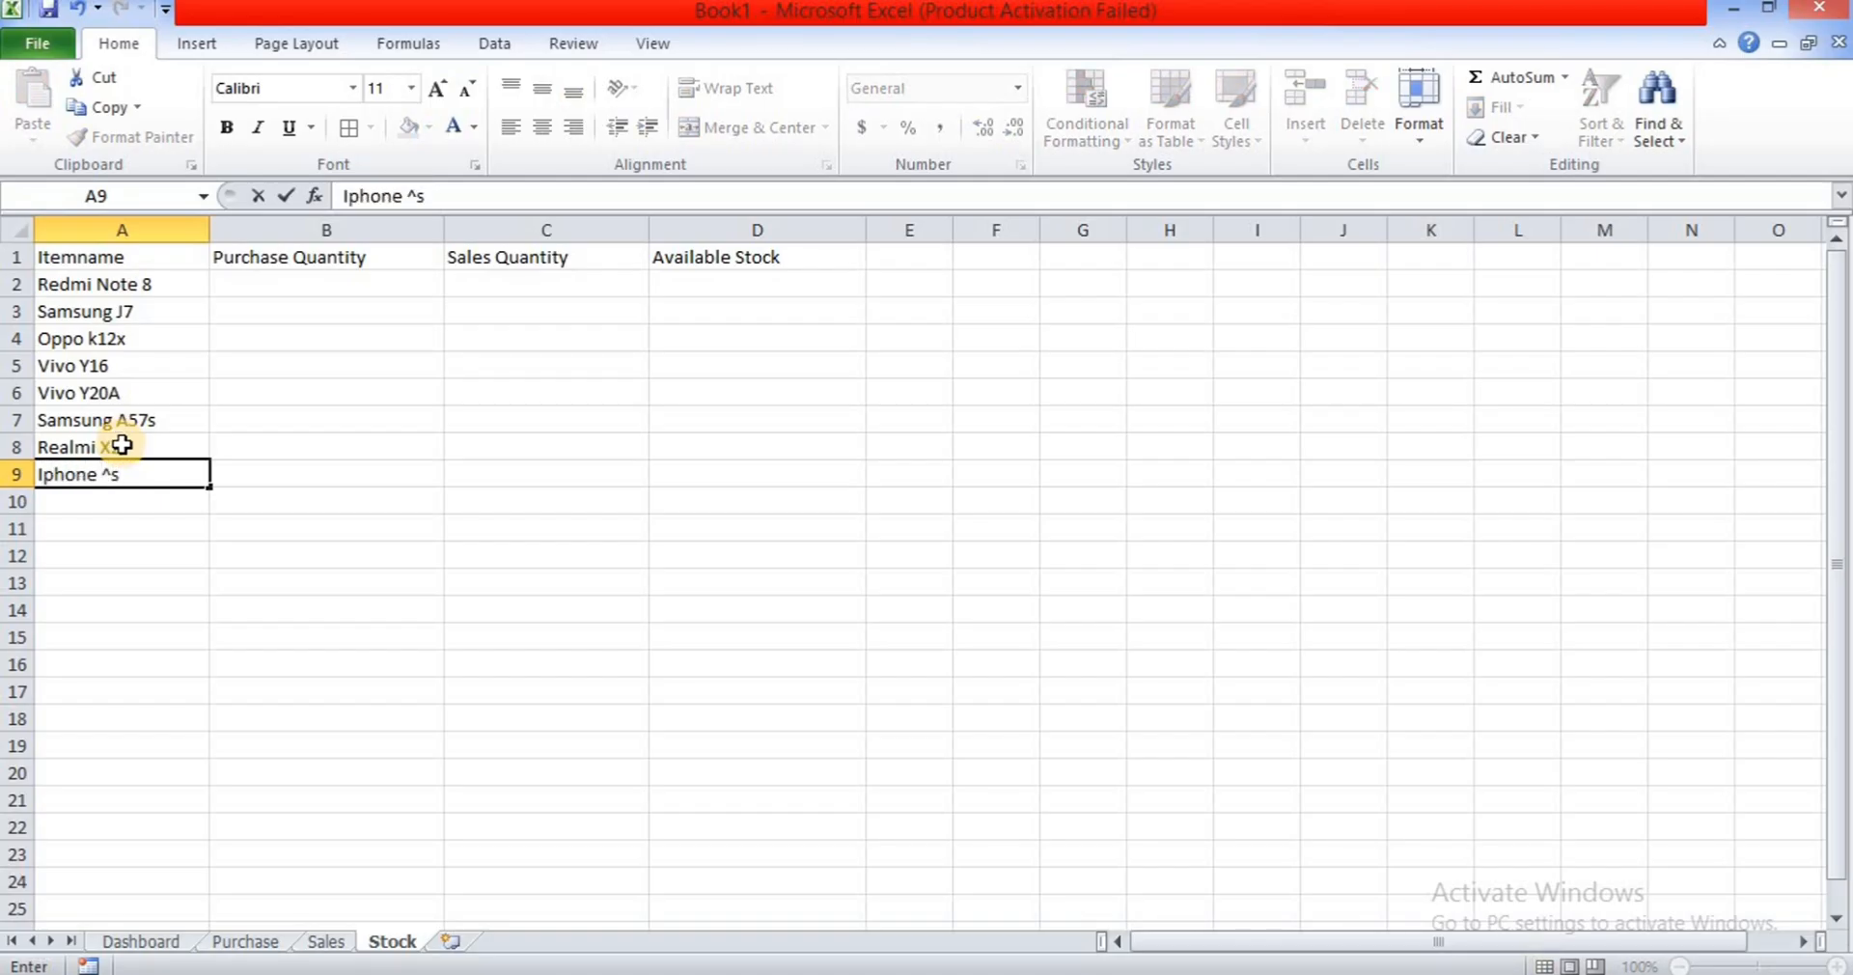
key("BackSpace")
key("BackSpace")
type("6s")
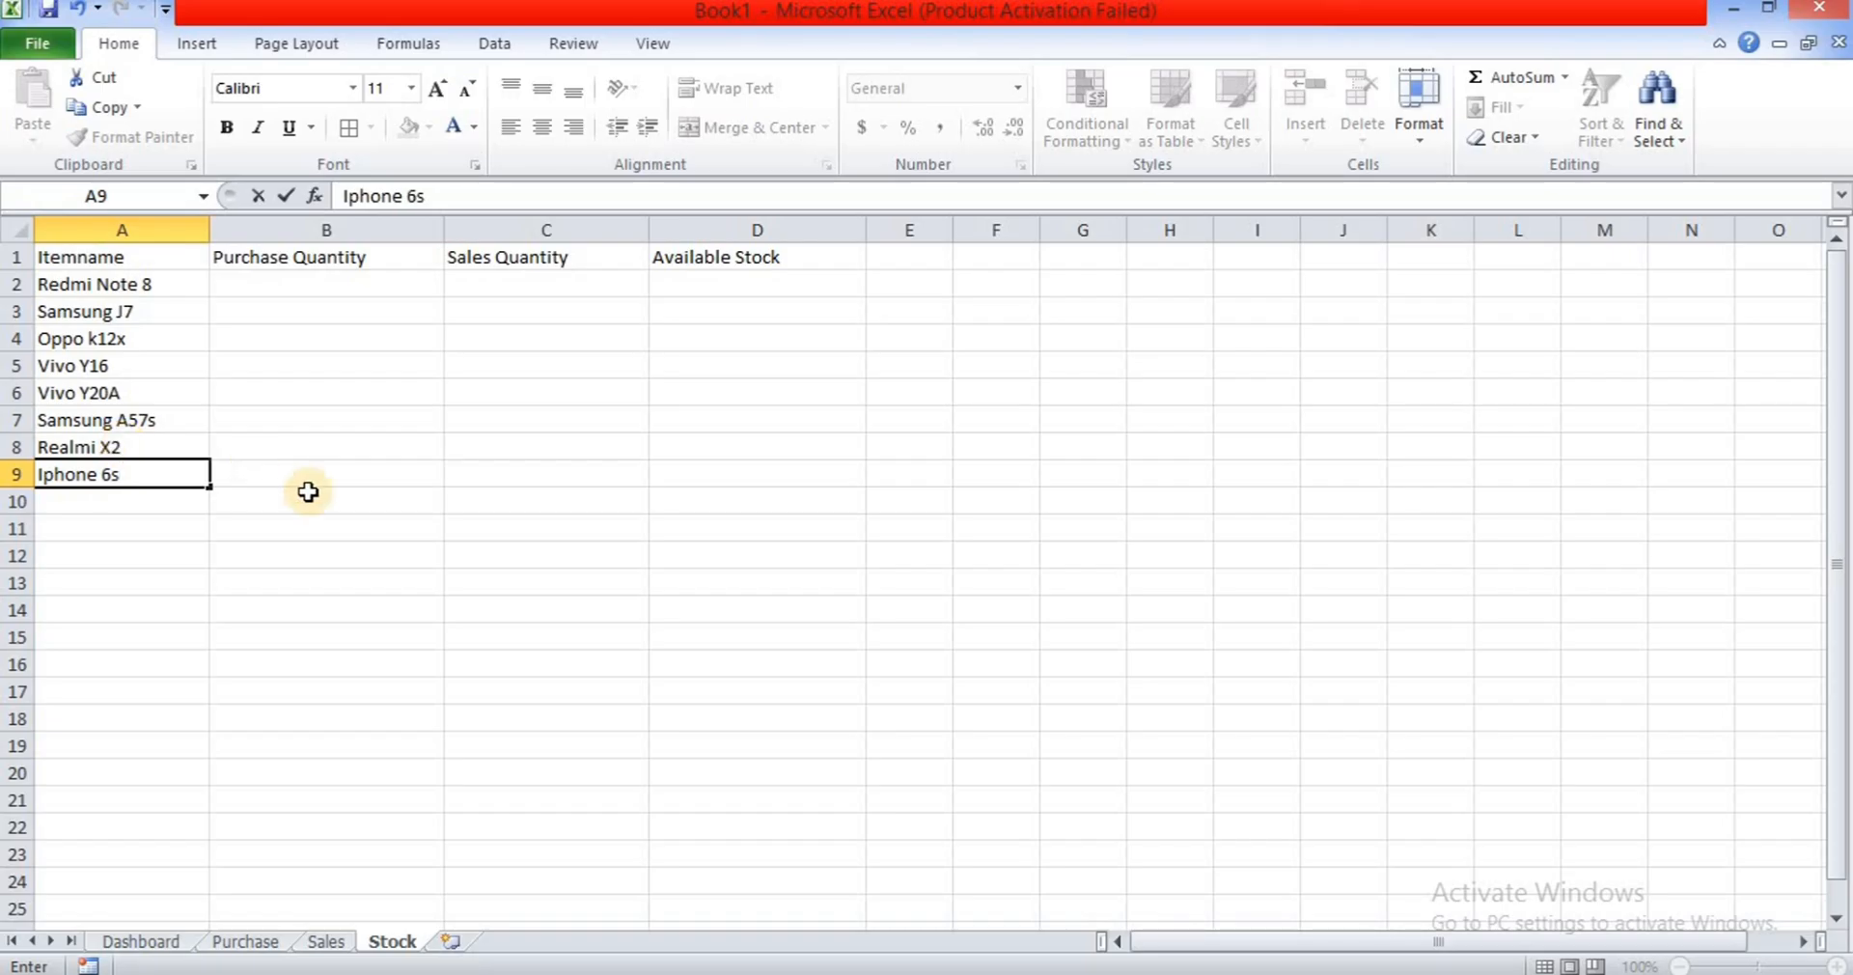
- Apply all borders to the stock list in A1:D9
left_click_drag(157, 256, 663, 463)
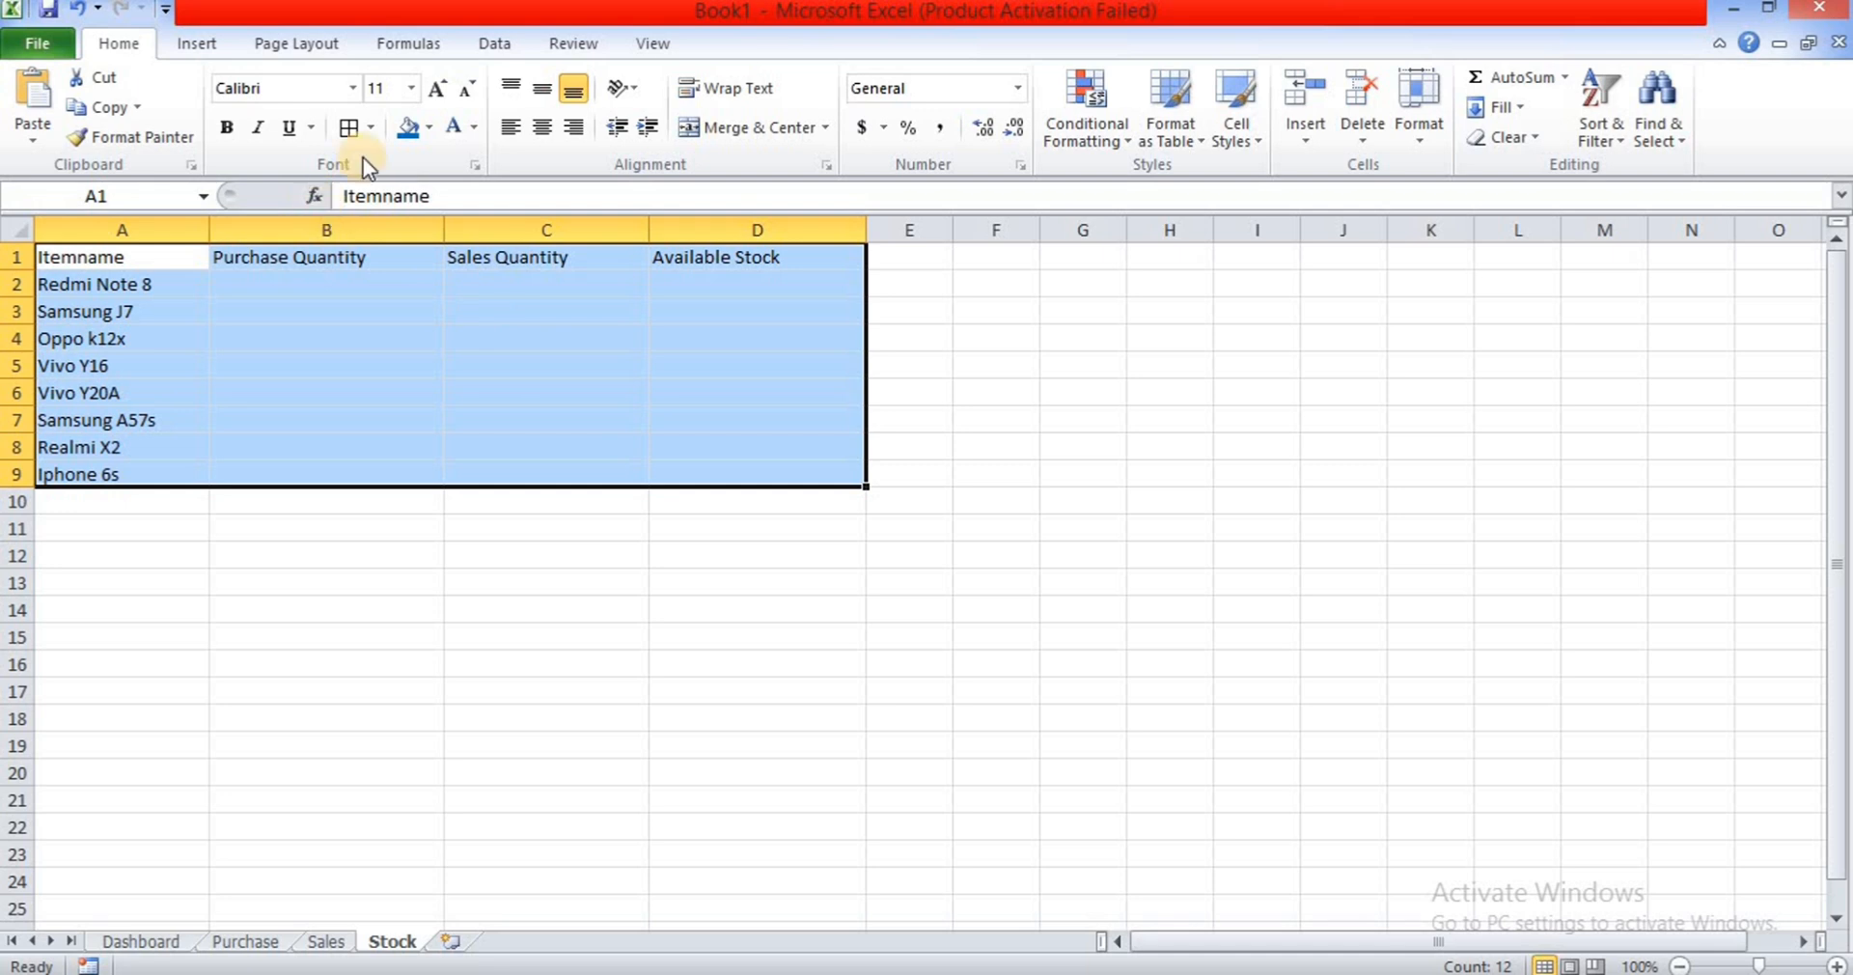
left_click(349, 127)
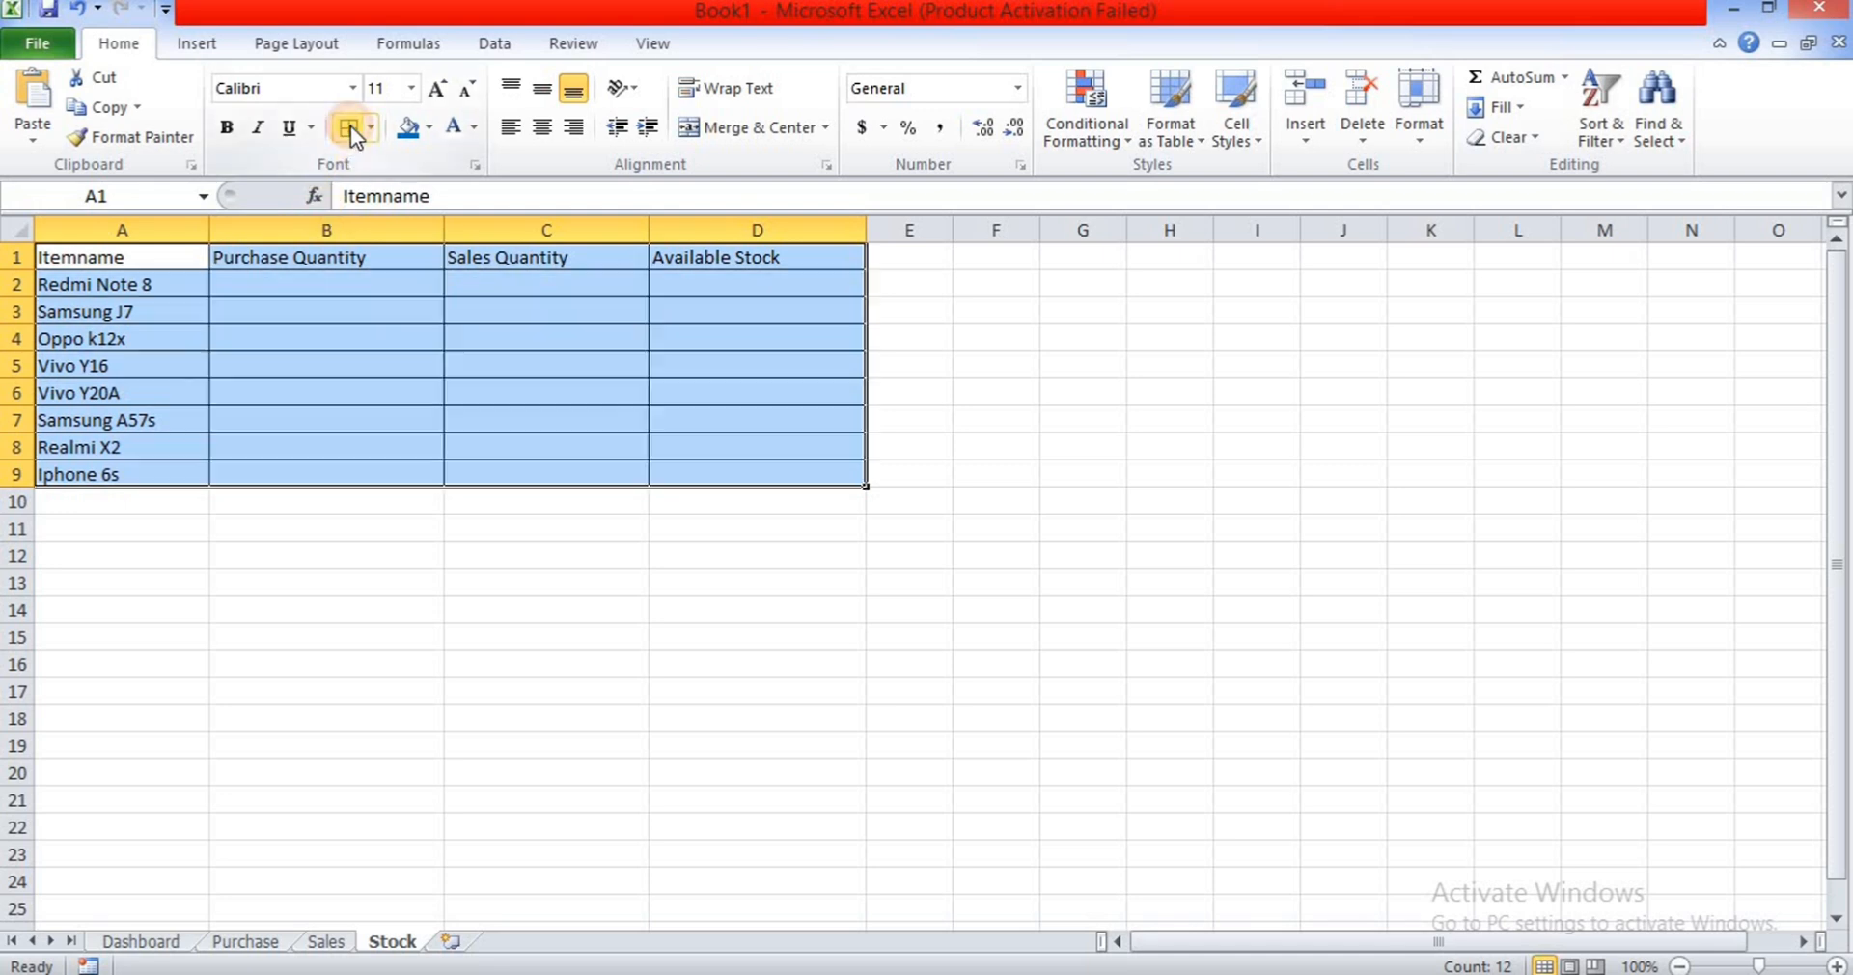
left_click(240, 580)
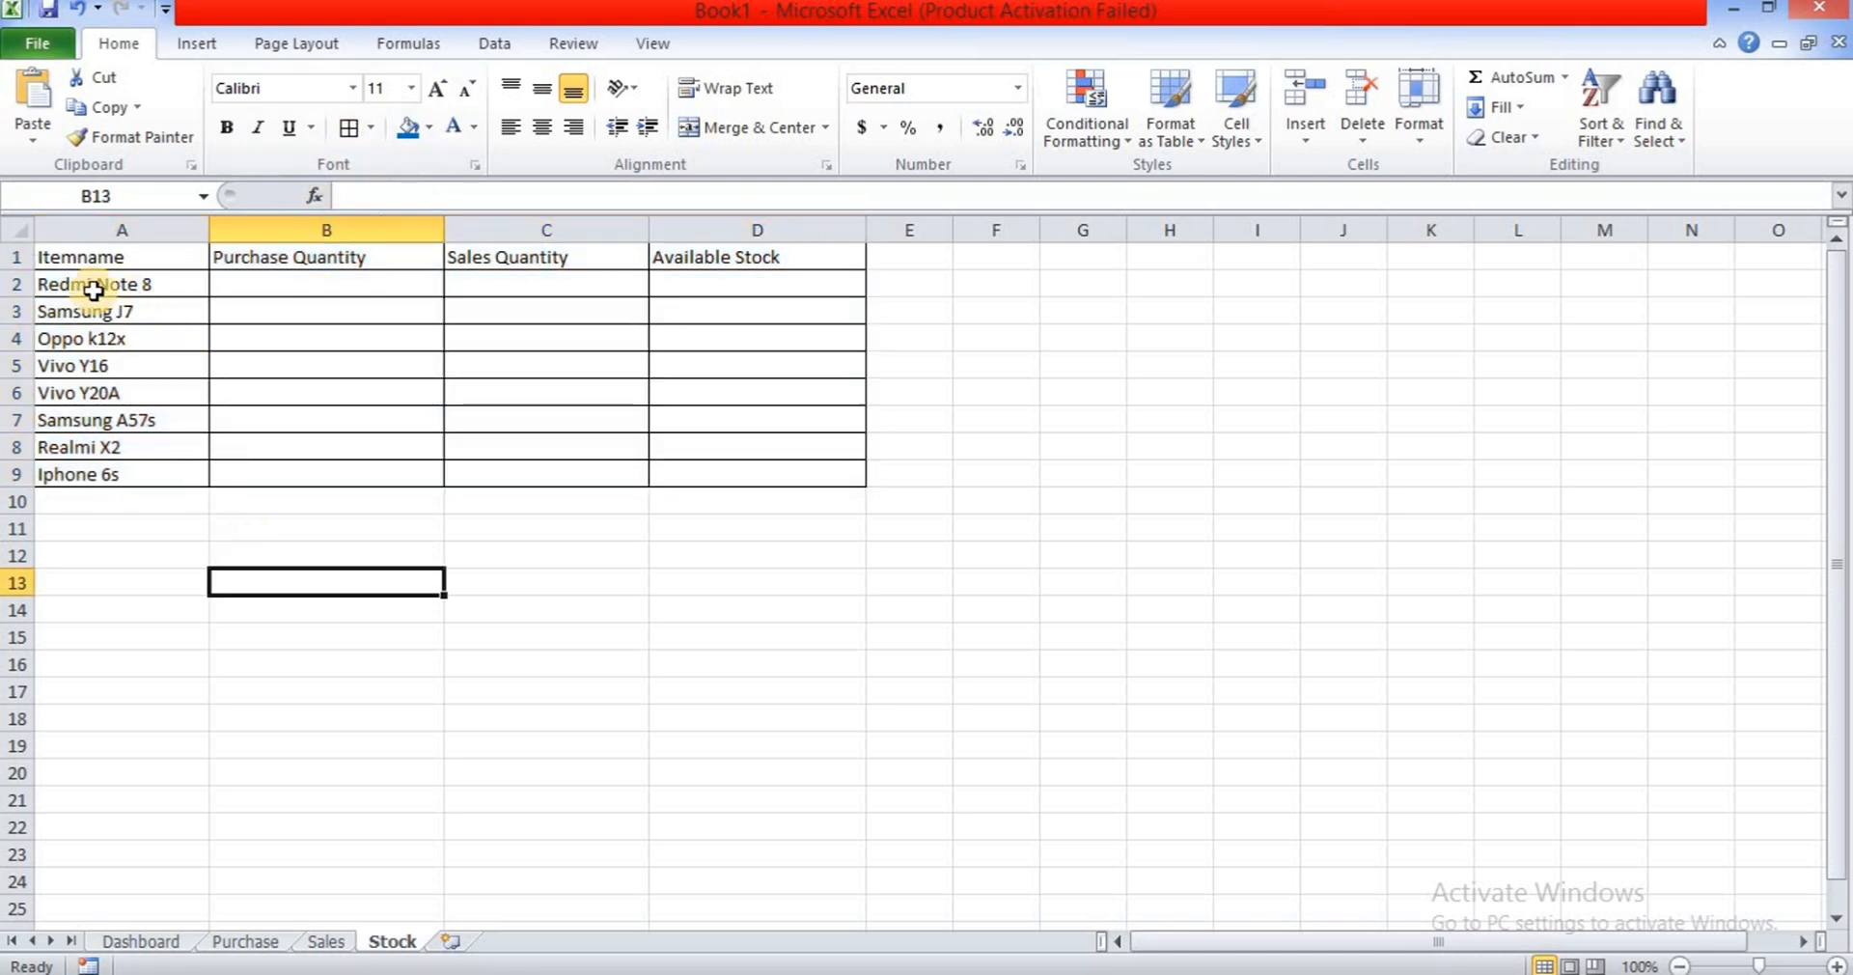
- Name the range of item names in A2:A9 "Itemname"
left_click_drag(92, 285, 102, 473)
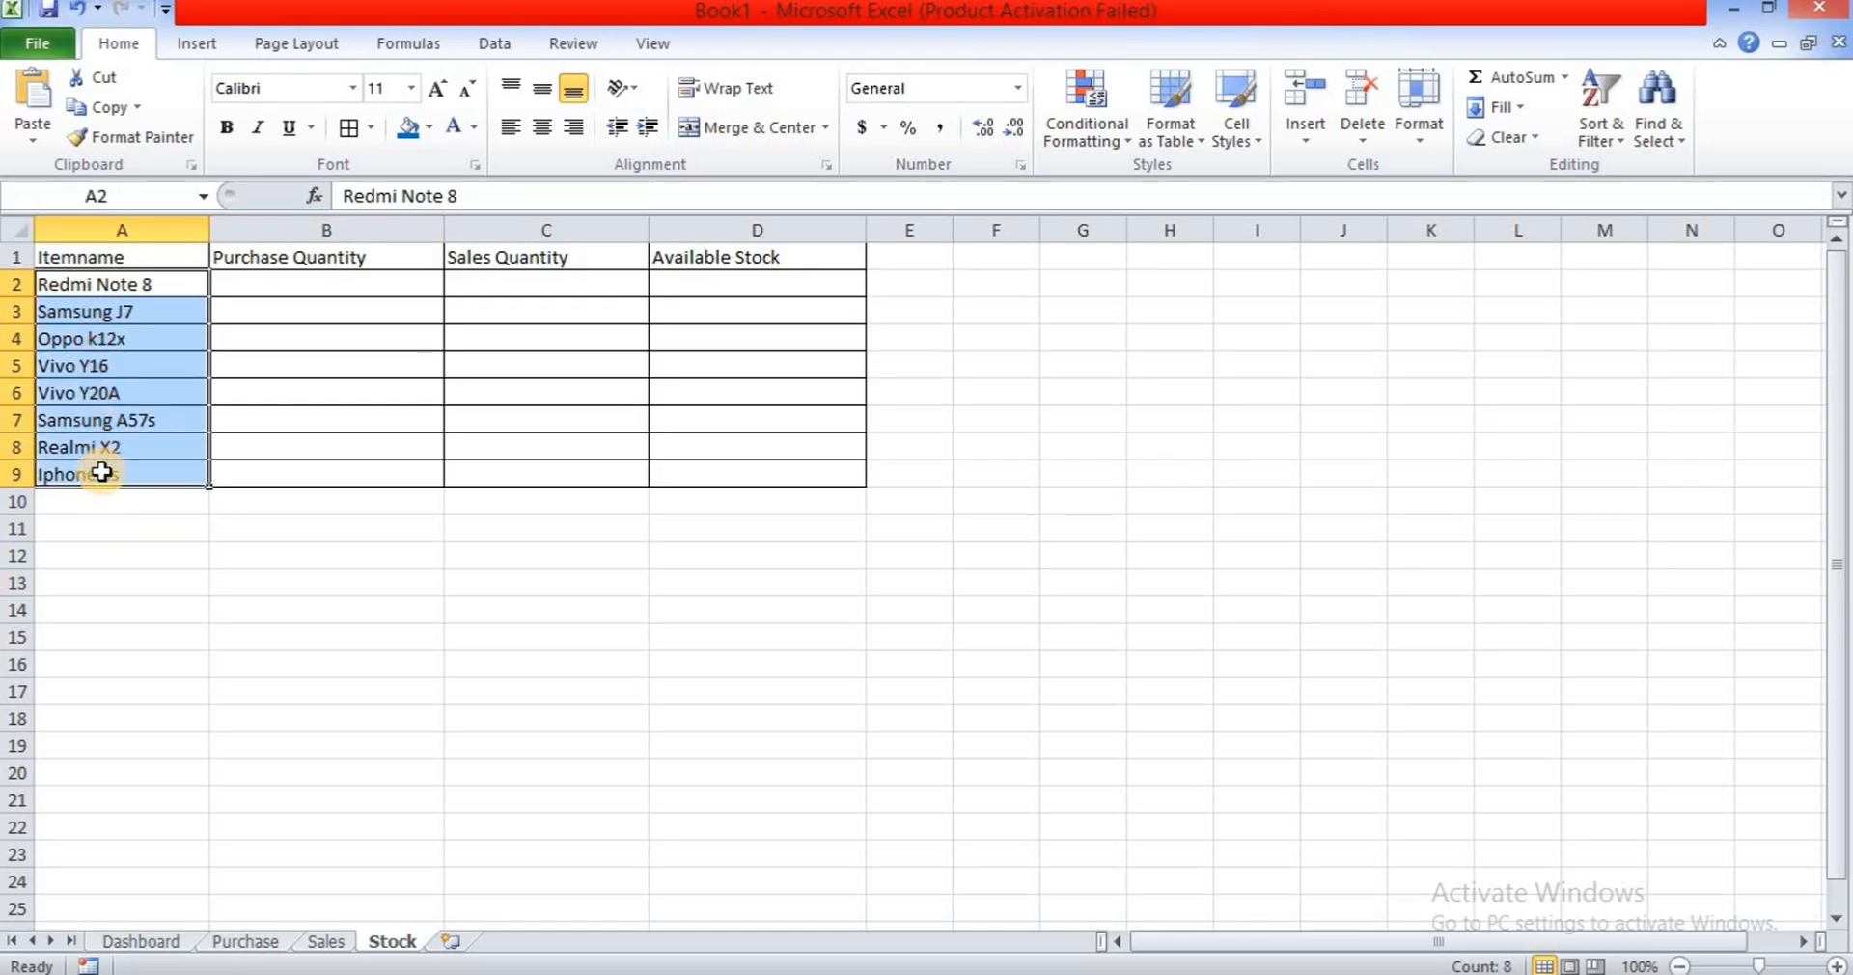
left_click(132, 198)
key("BackSpace")
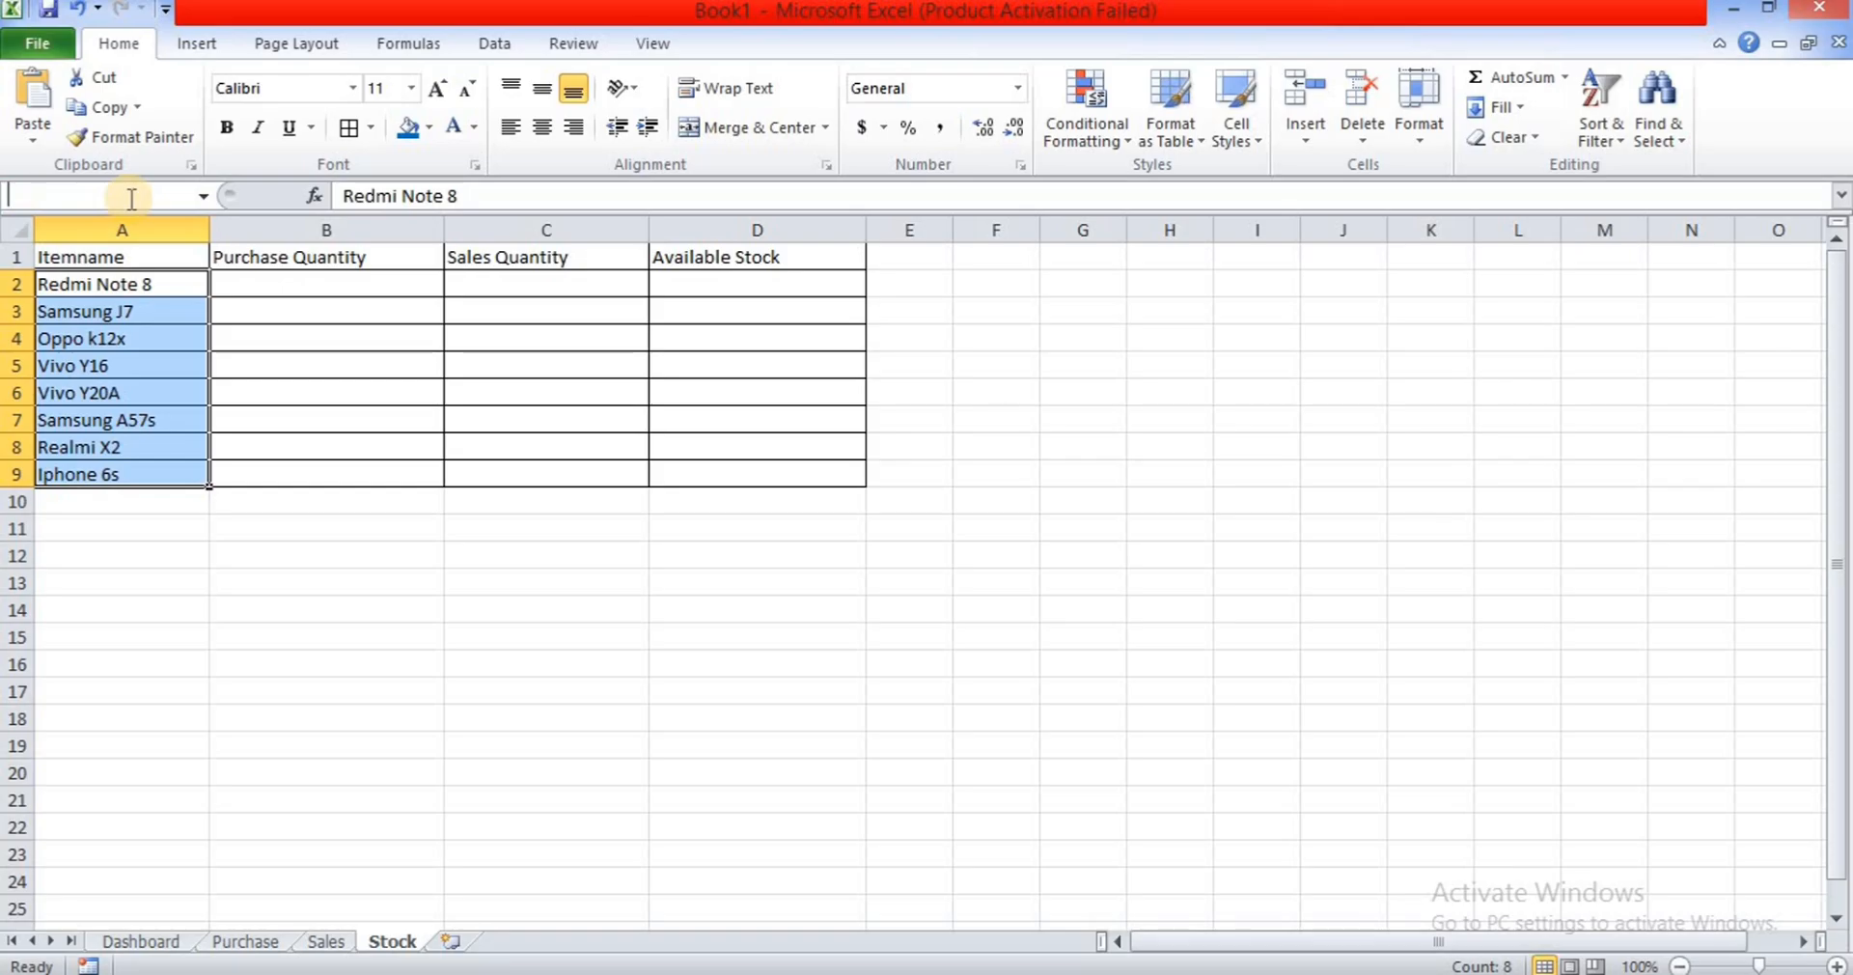
type("Itemname")
key("Return")
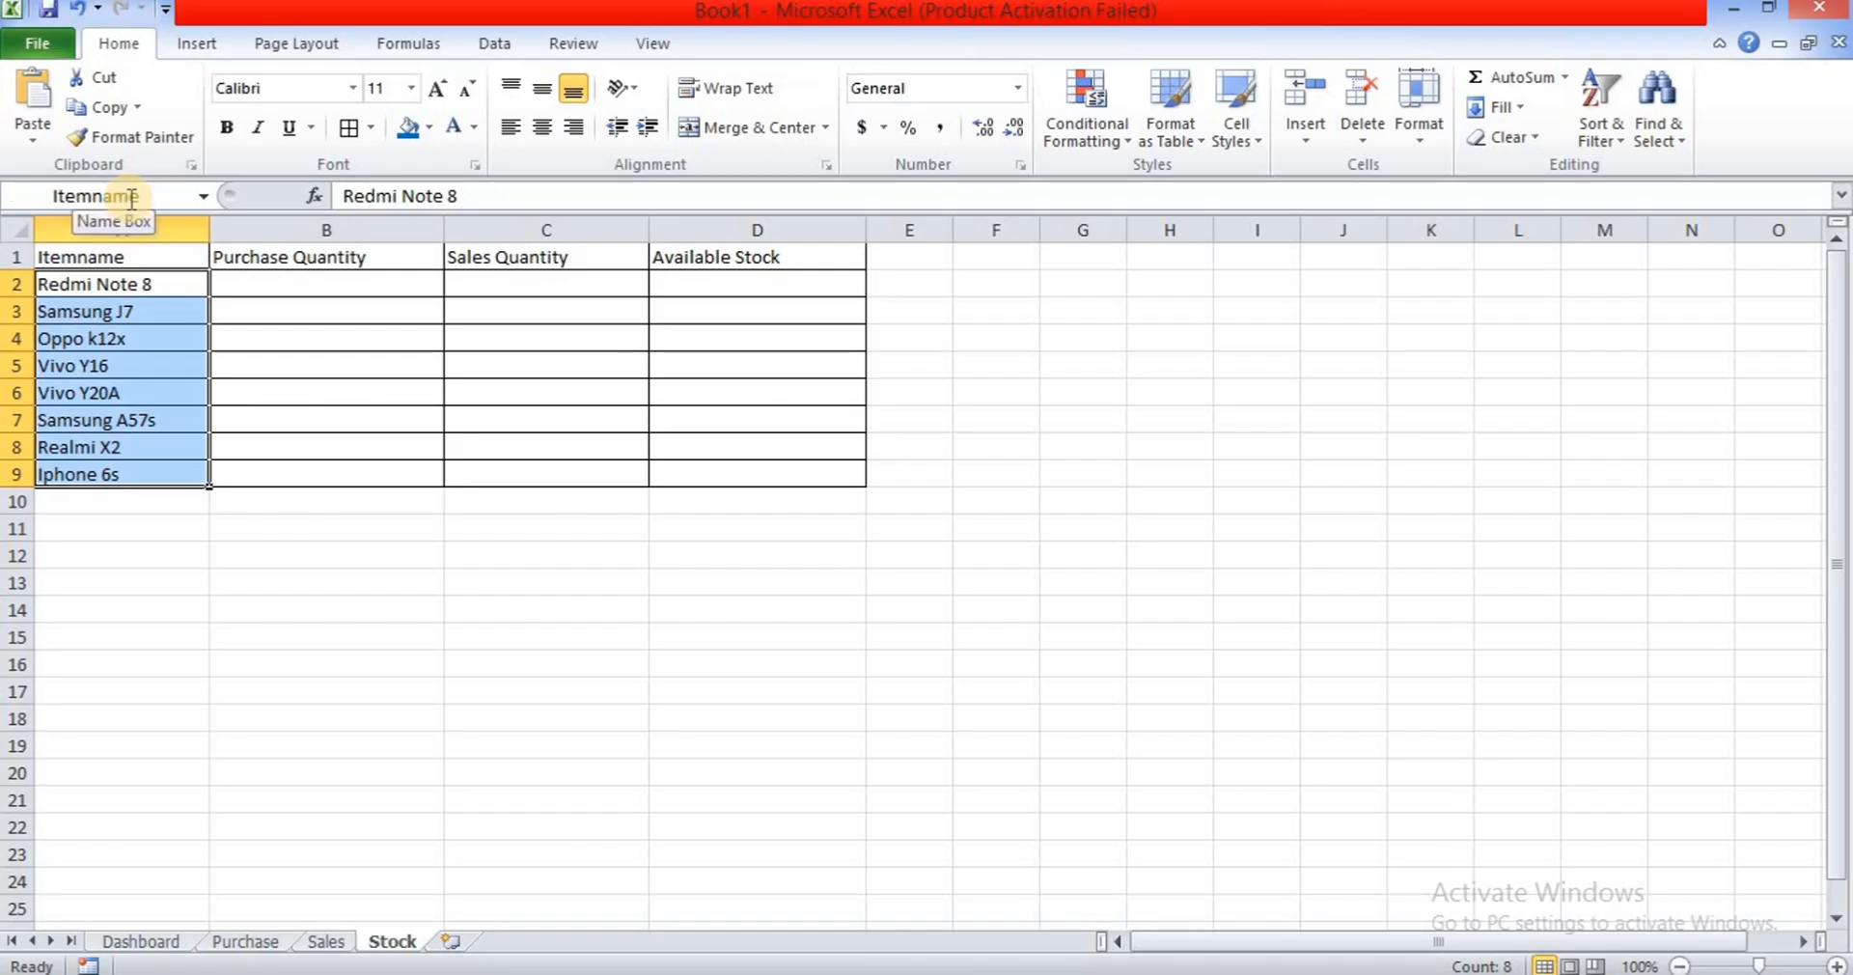
left_click(241, 601)
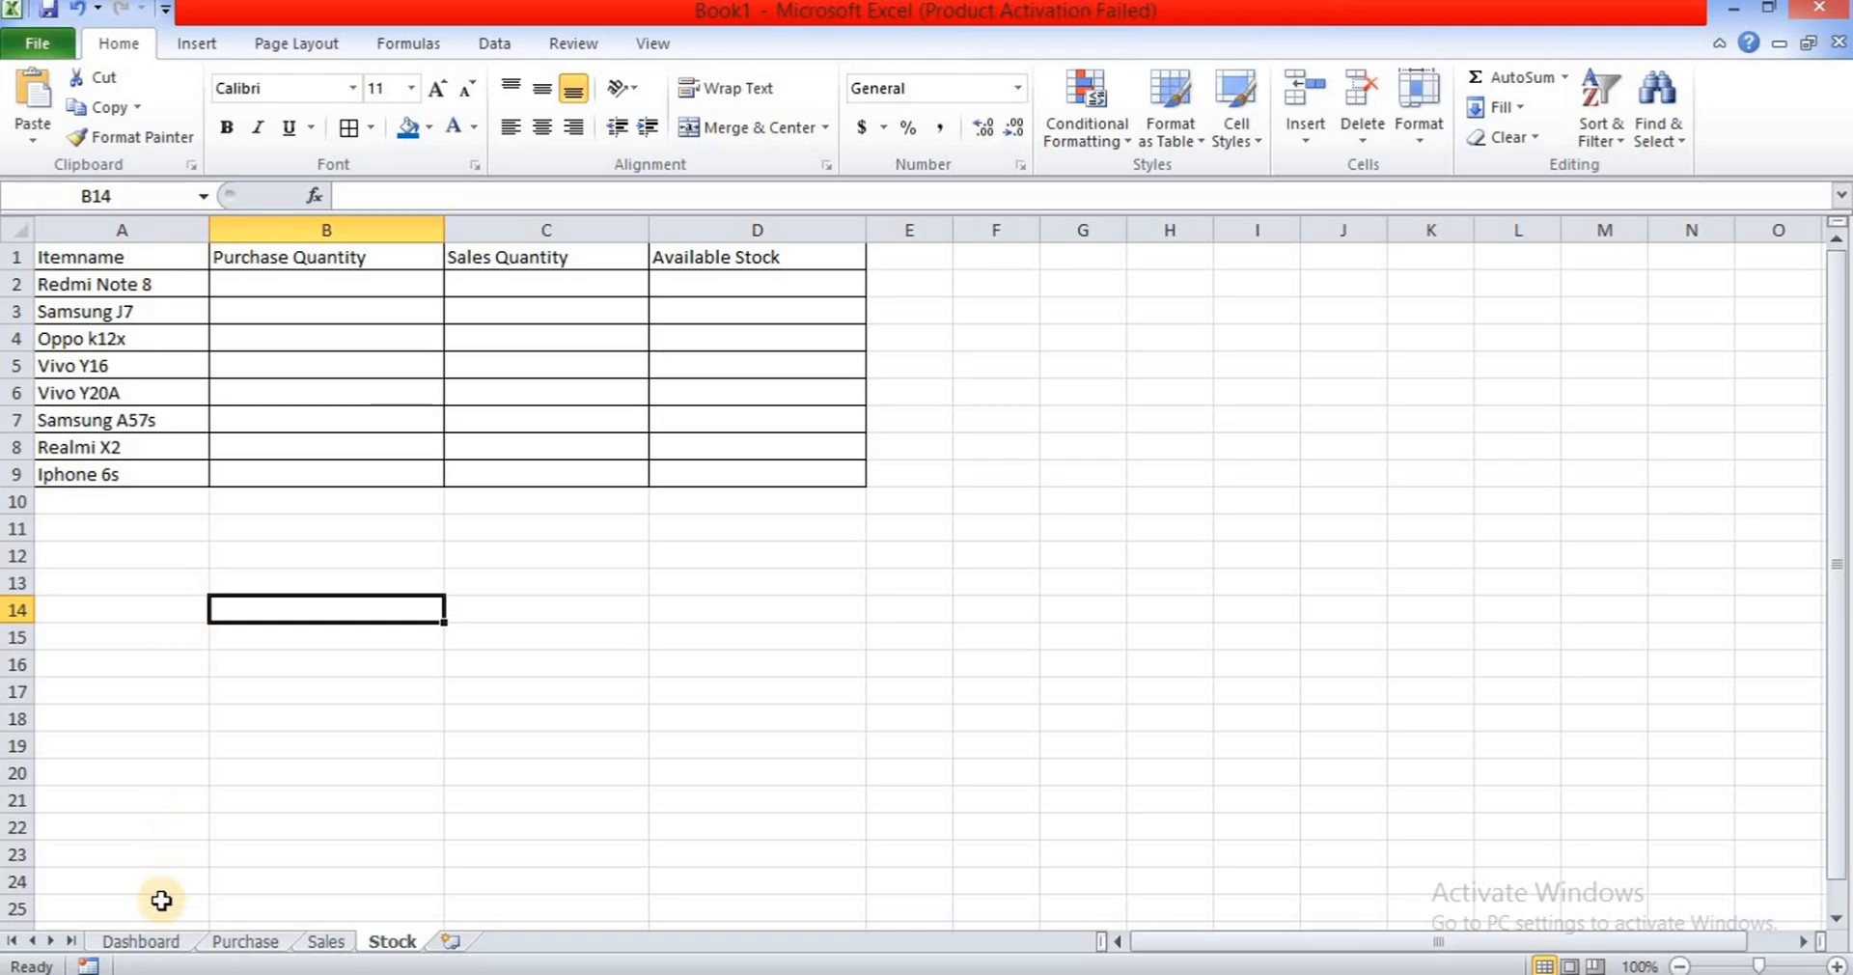
- On the Dashboard sheet, add list data validation to the Itemname entry cell P7 with the source "=Itemname"
left_click(145, 941)
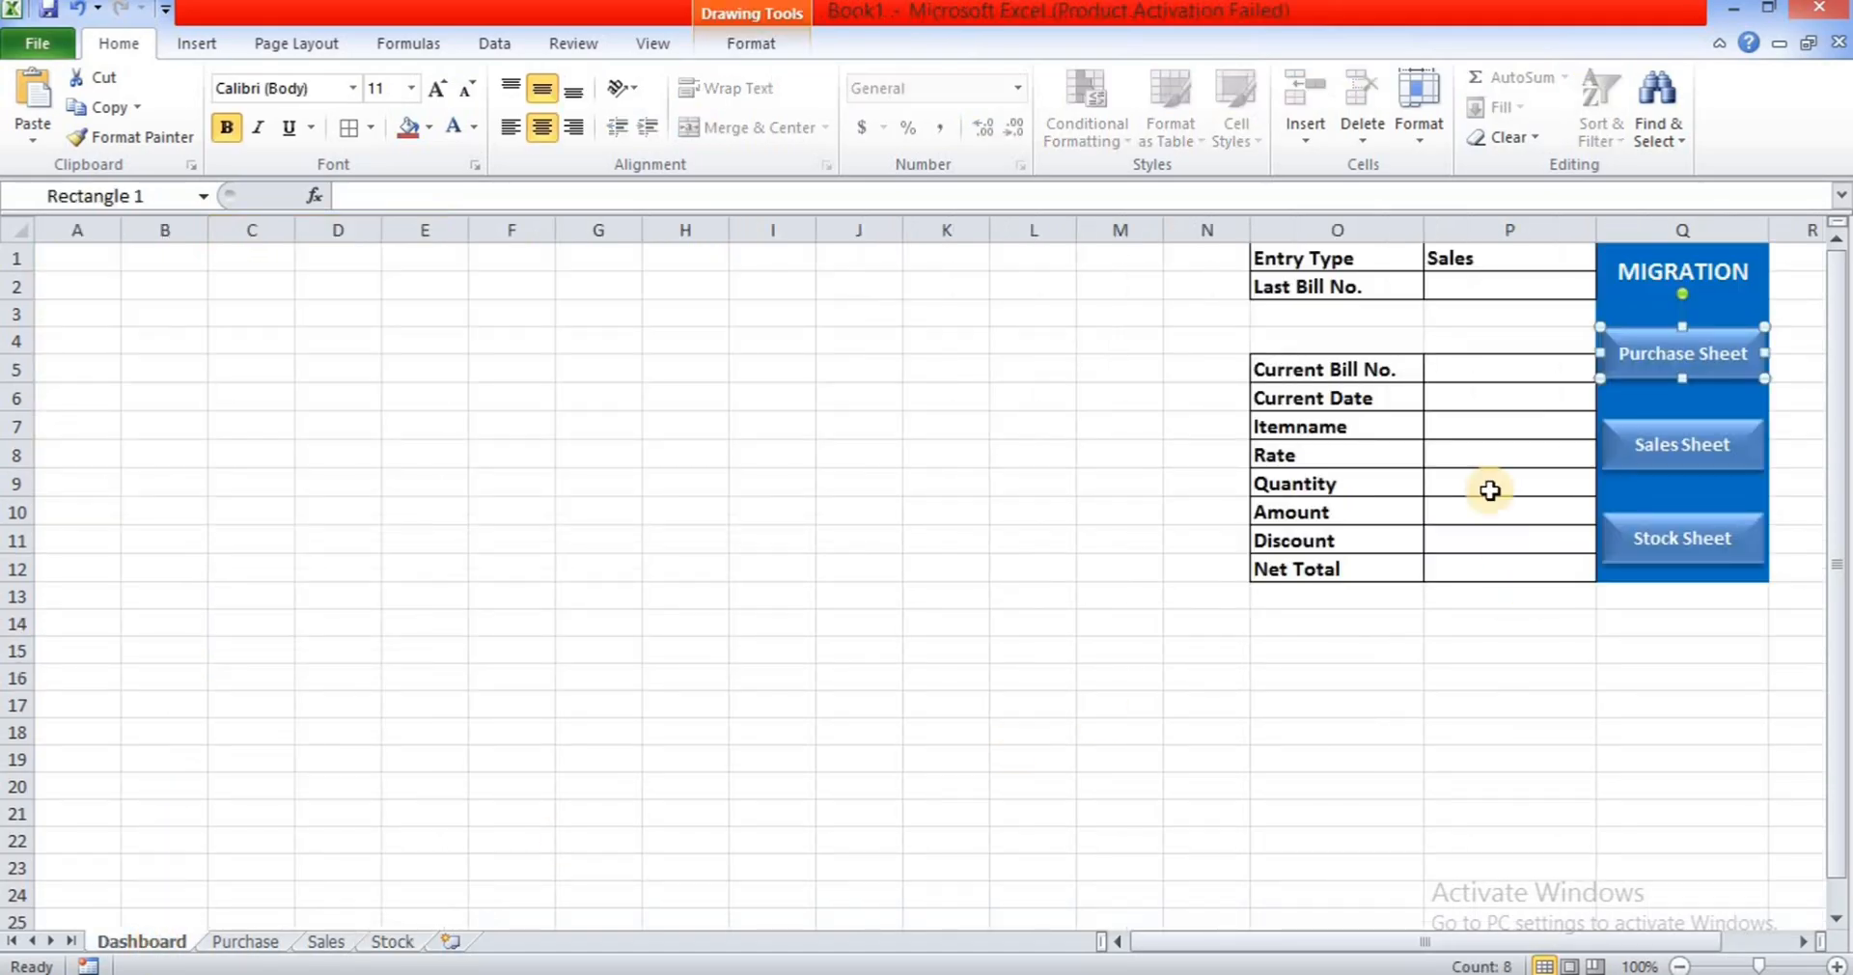
left_click(1447, 433)
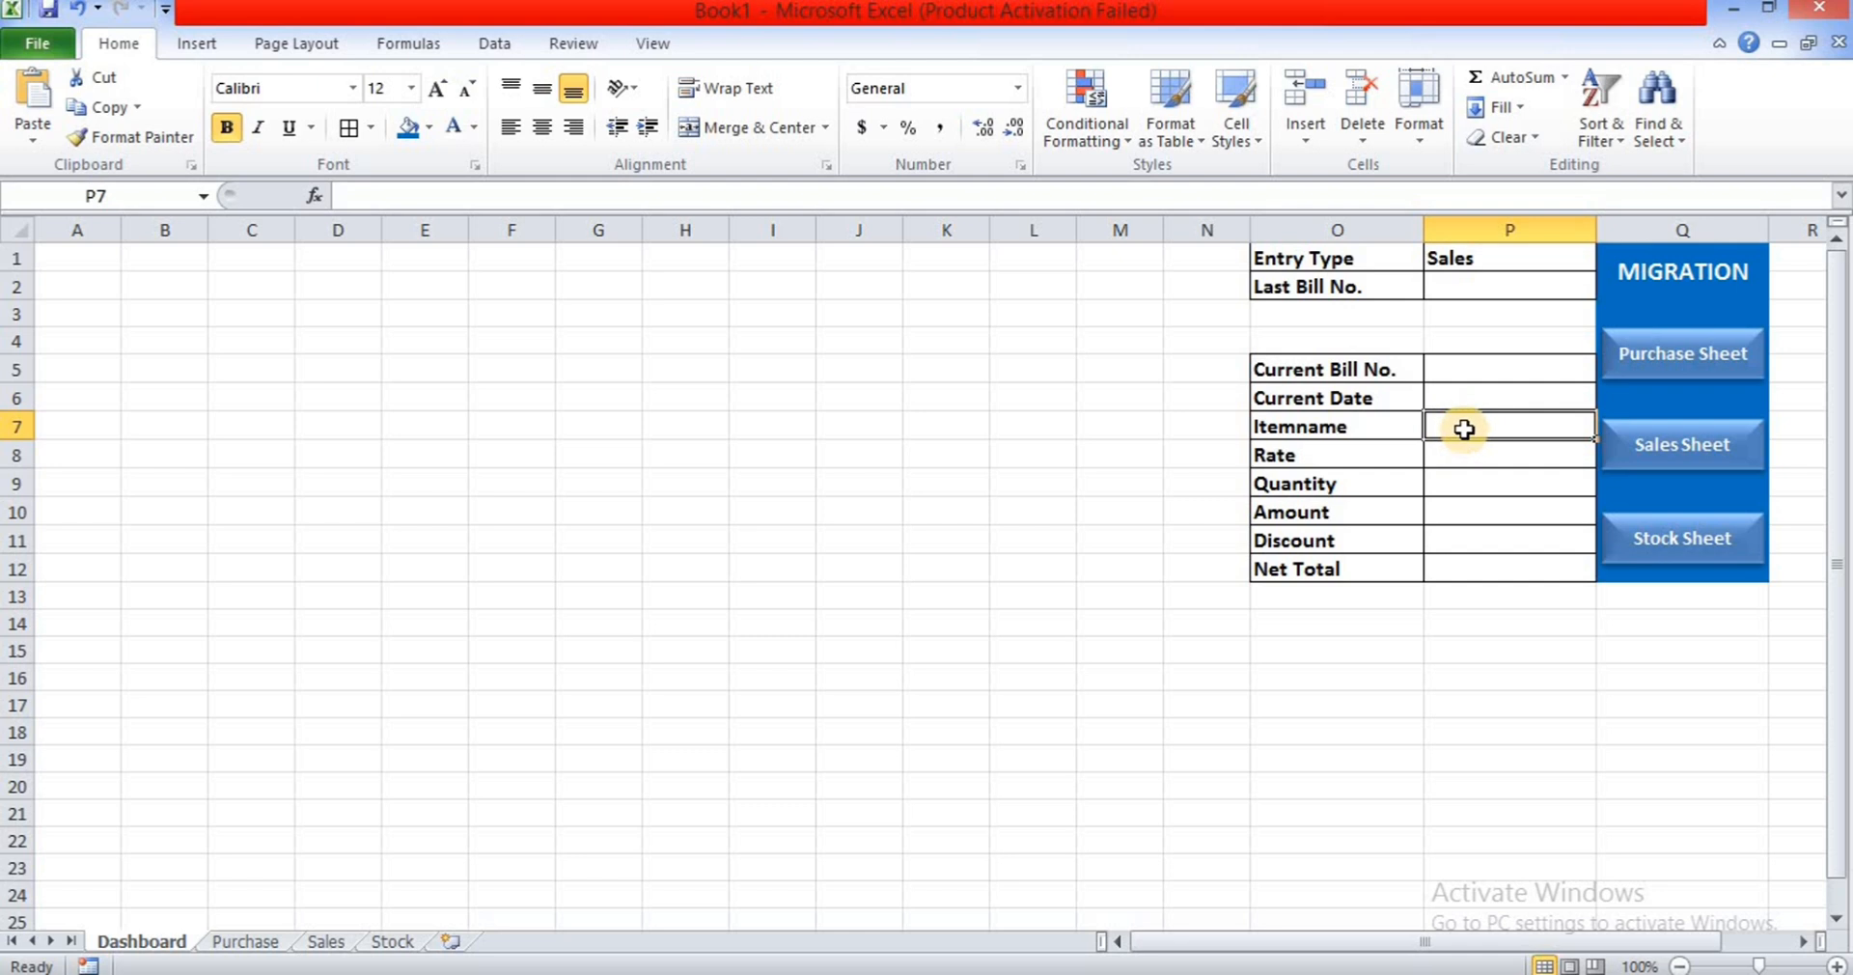
left_click(504, 42)
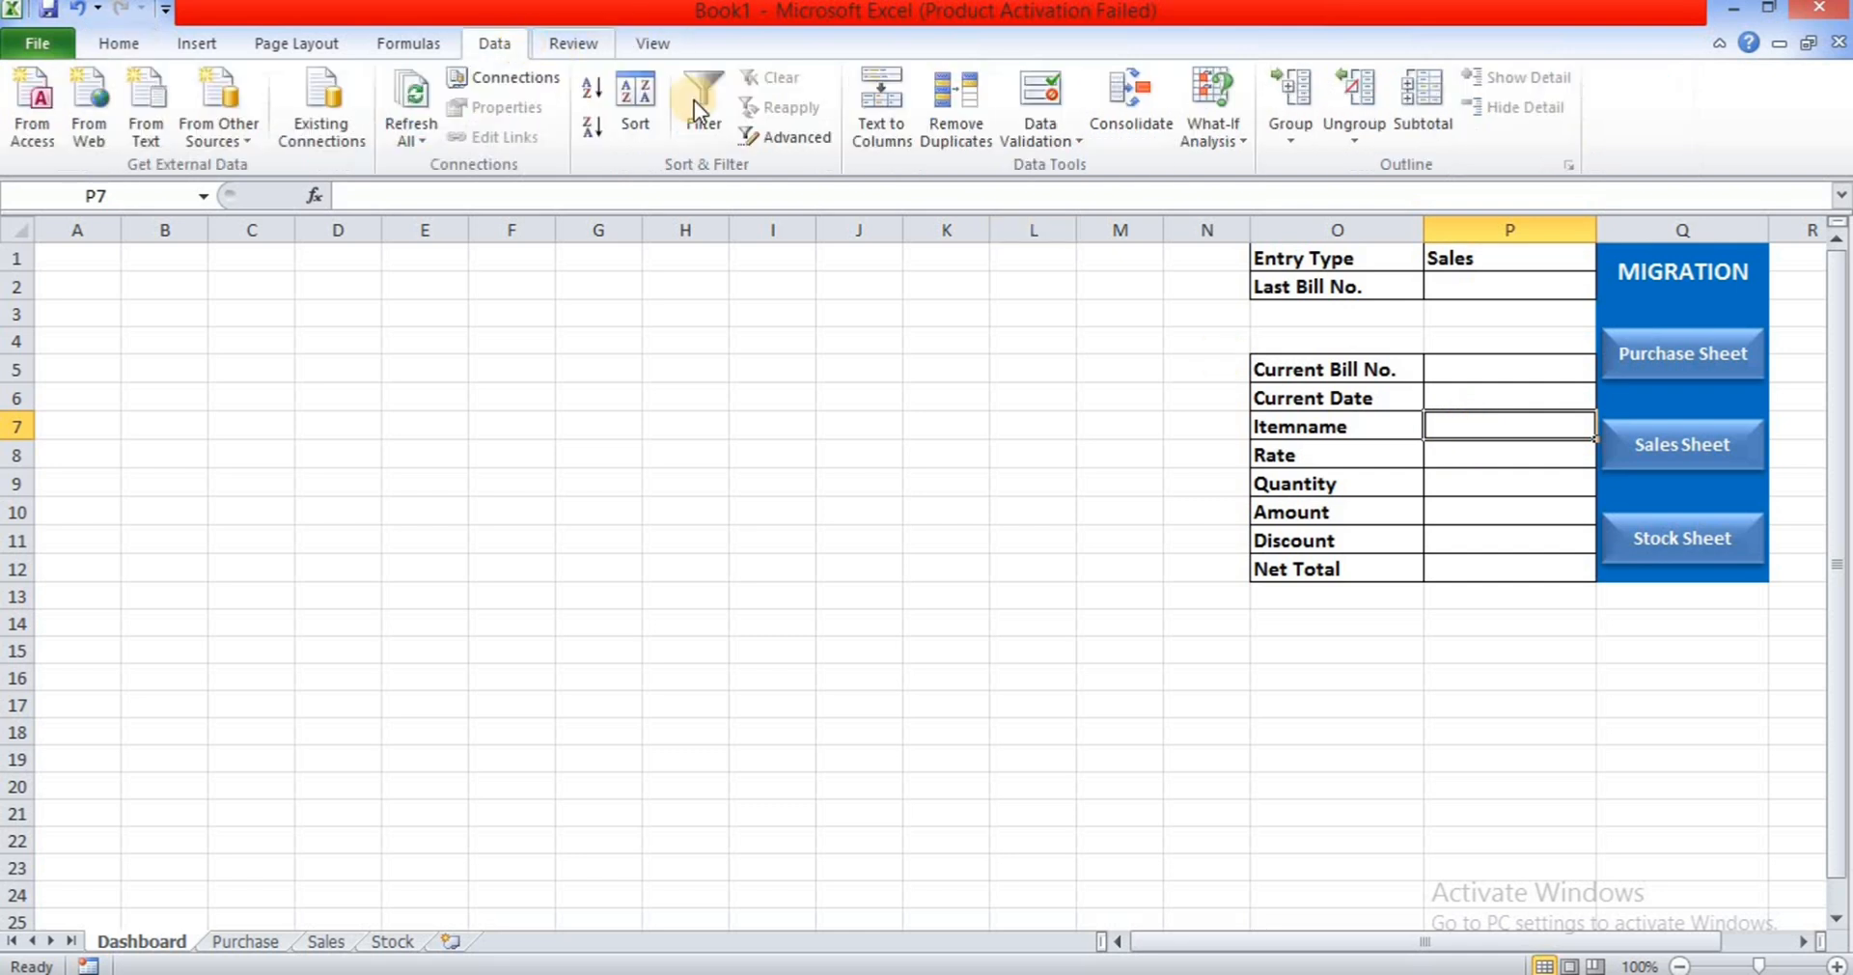
left_click(1026, 98)
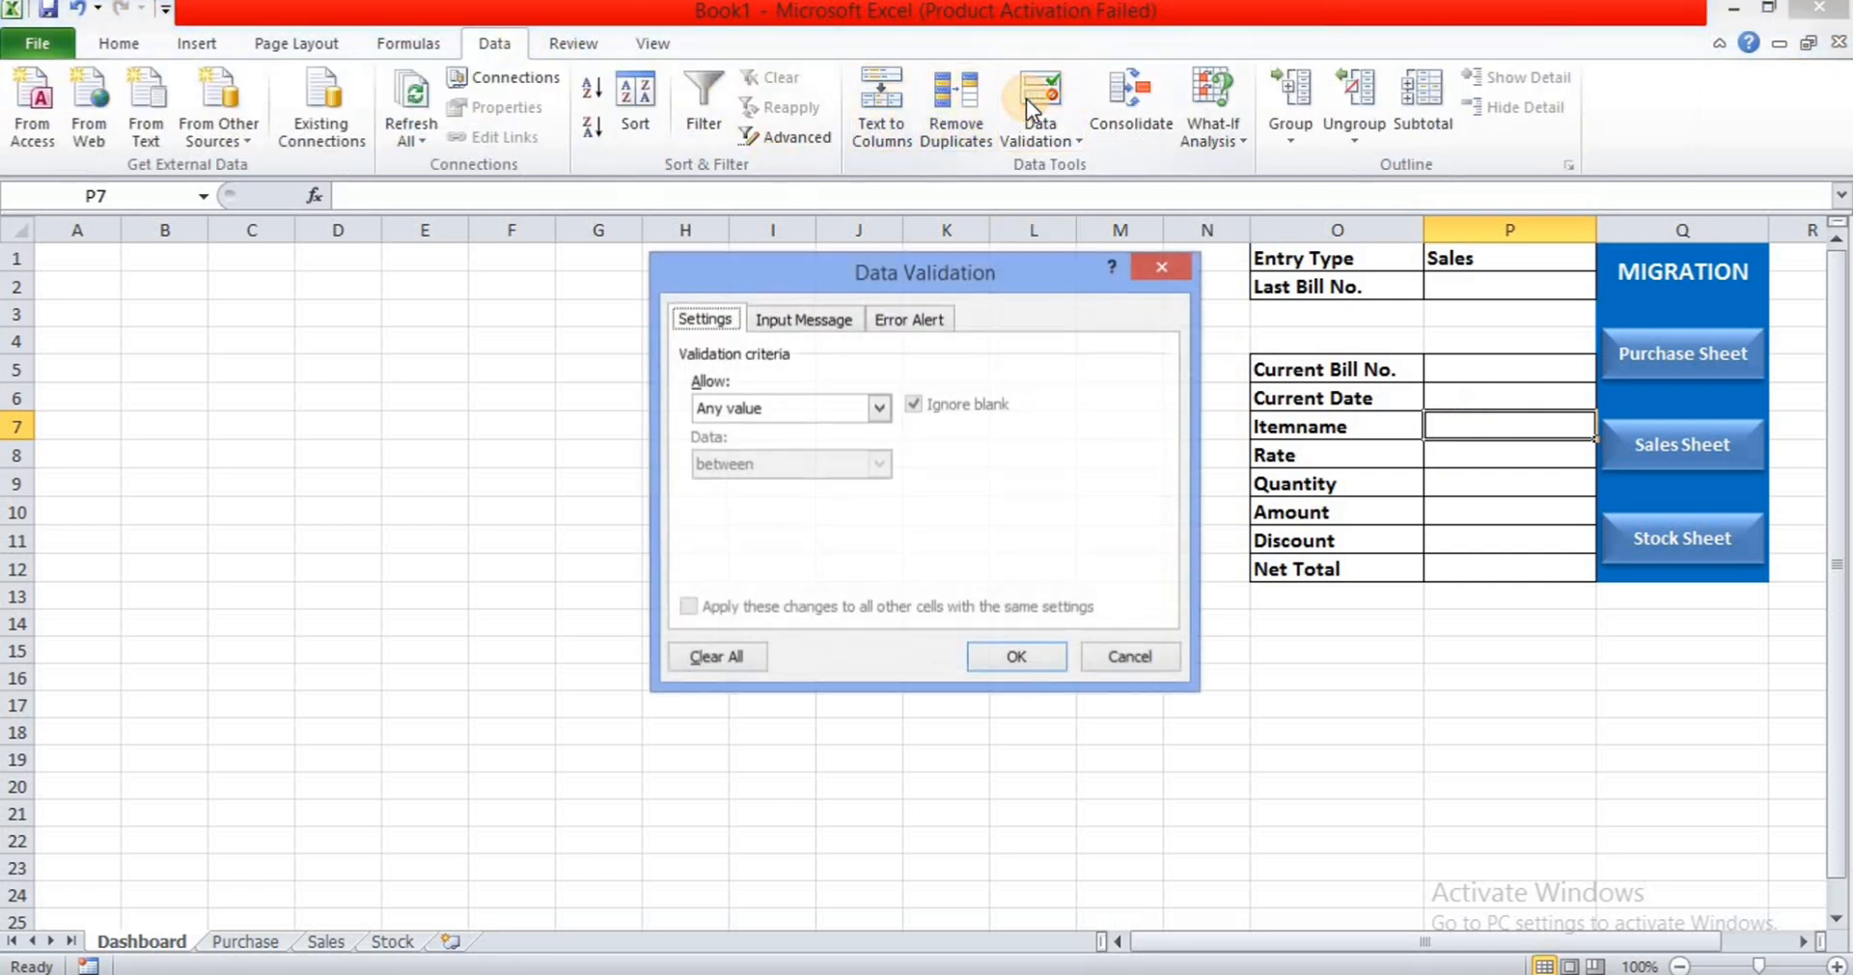
left_click(876, 408)
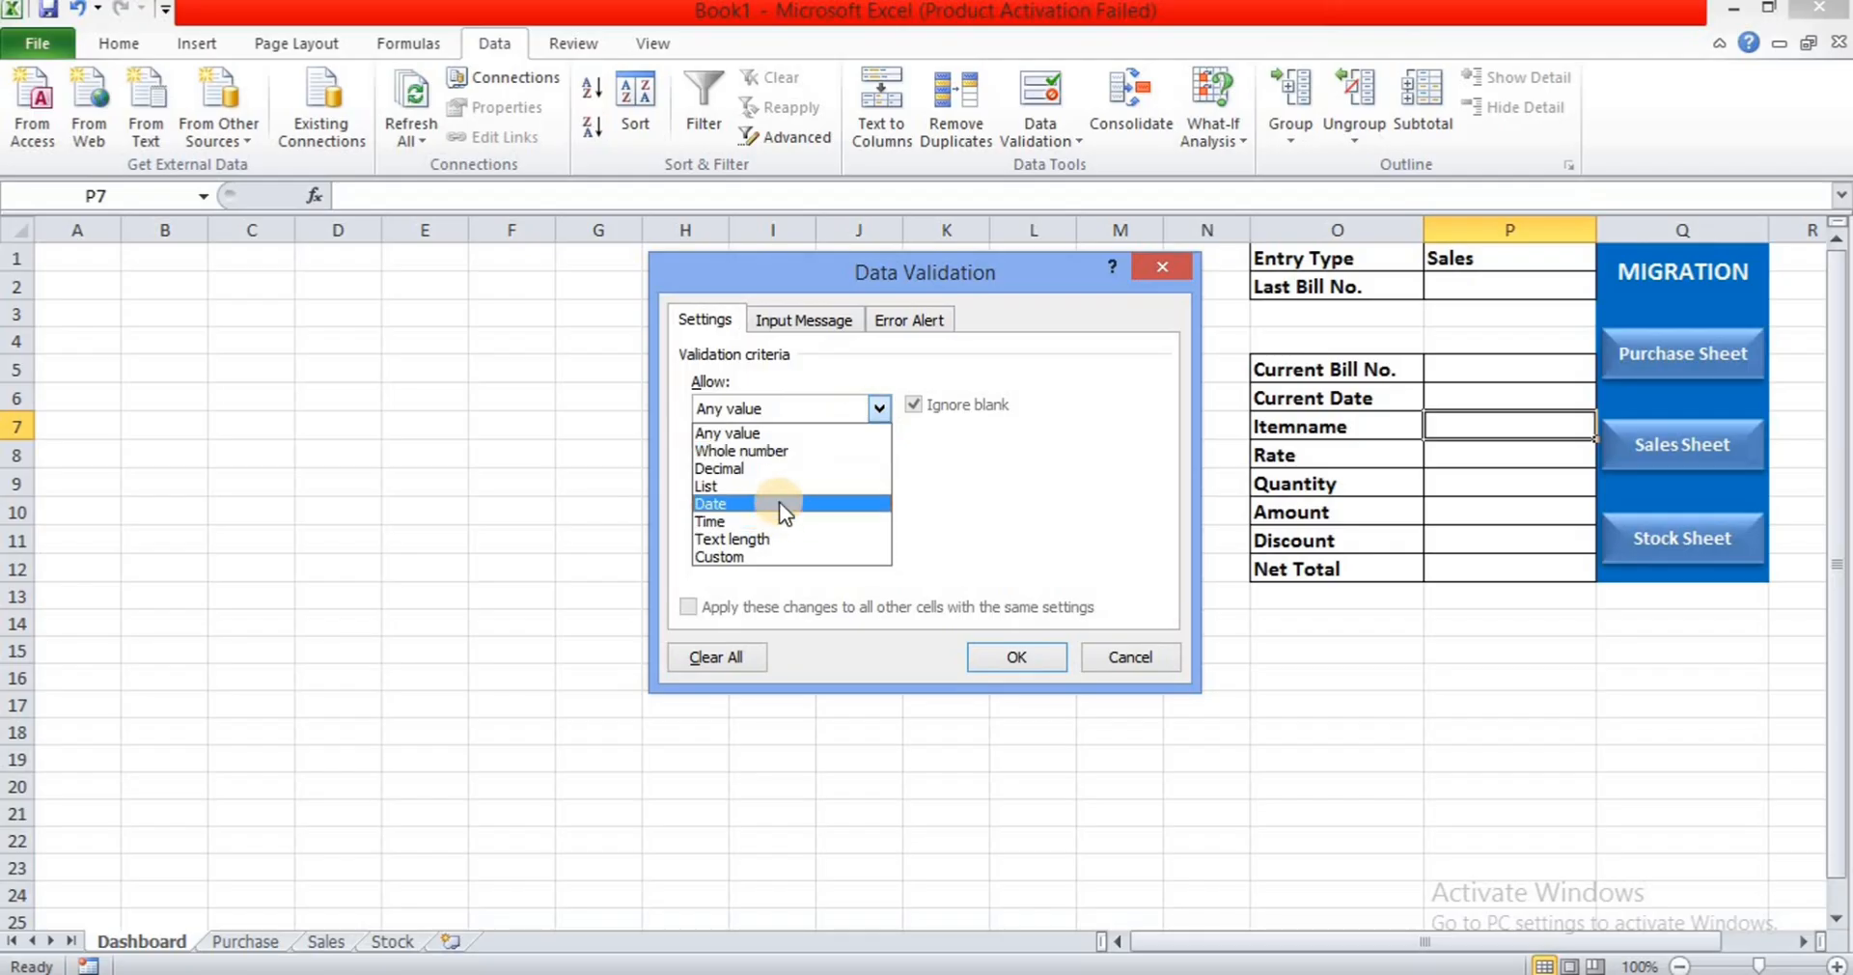
left_click(778, 487)
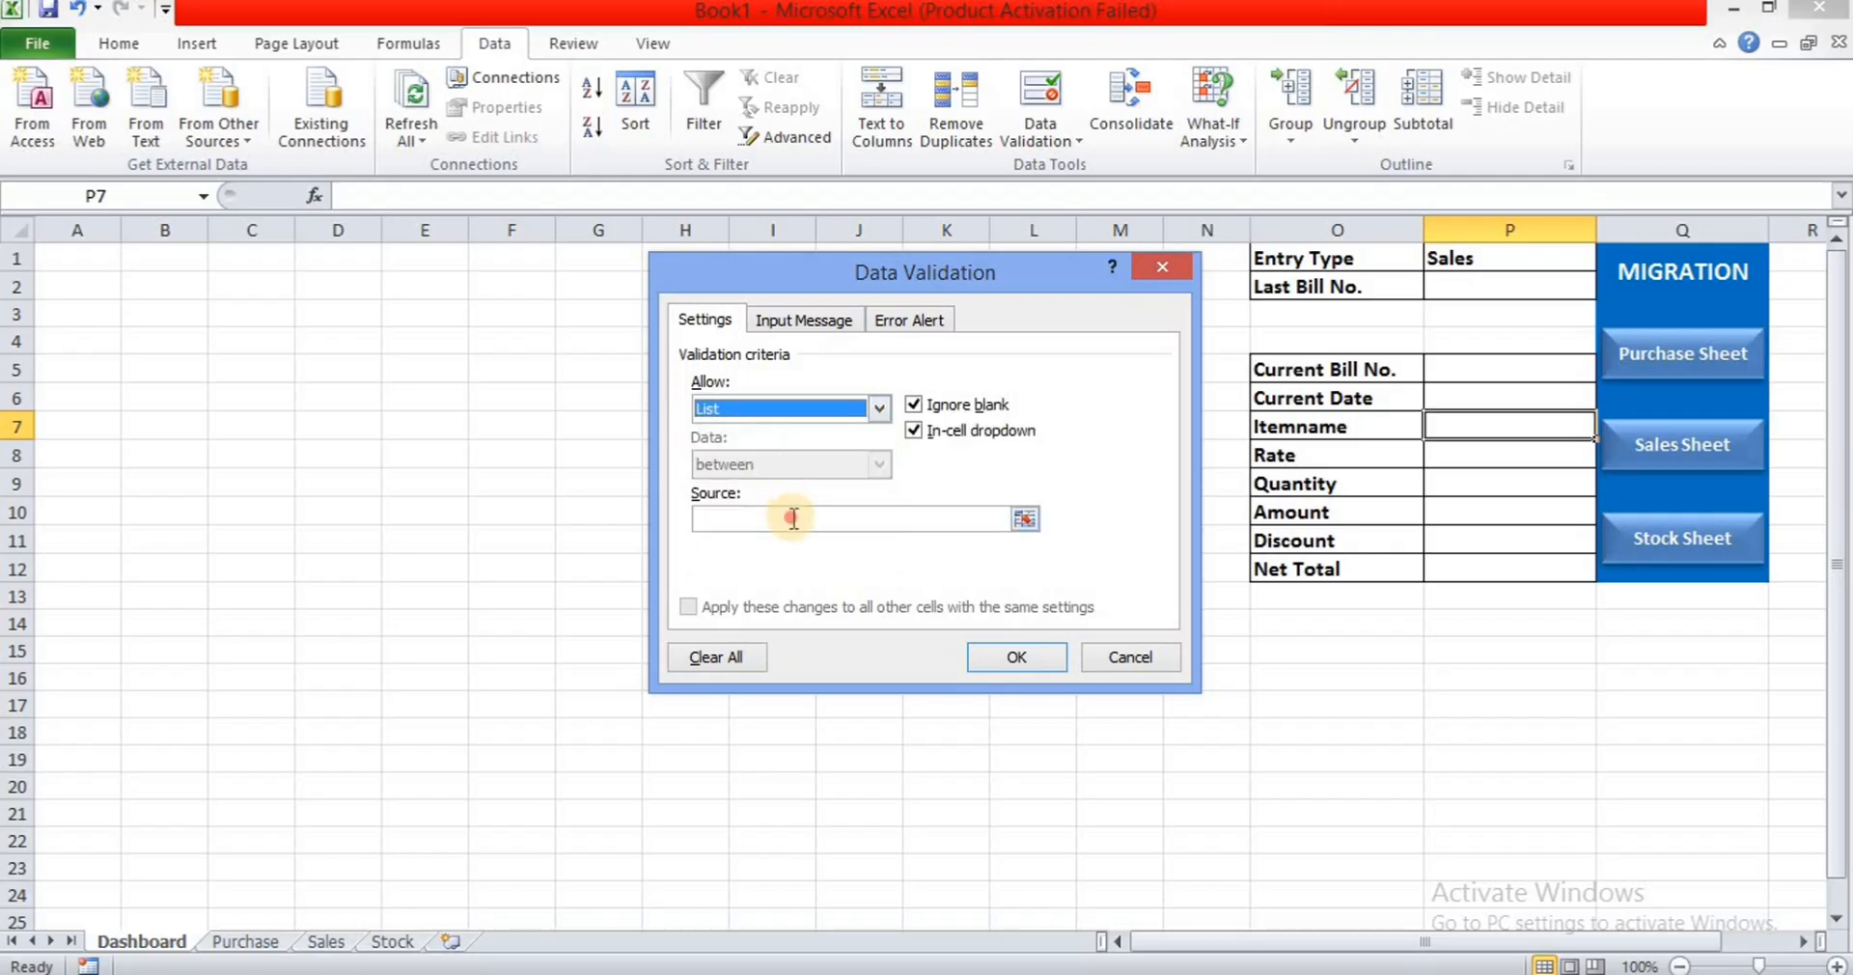
left_click(793, 519)
type("=Itemname")
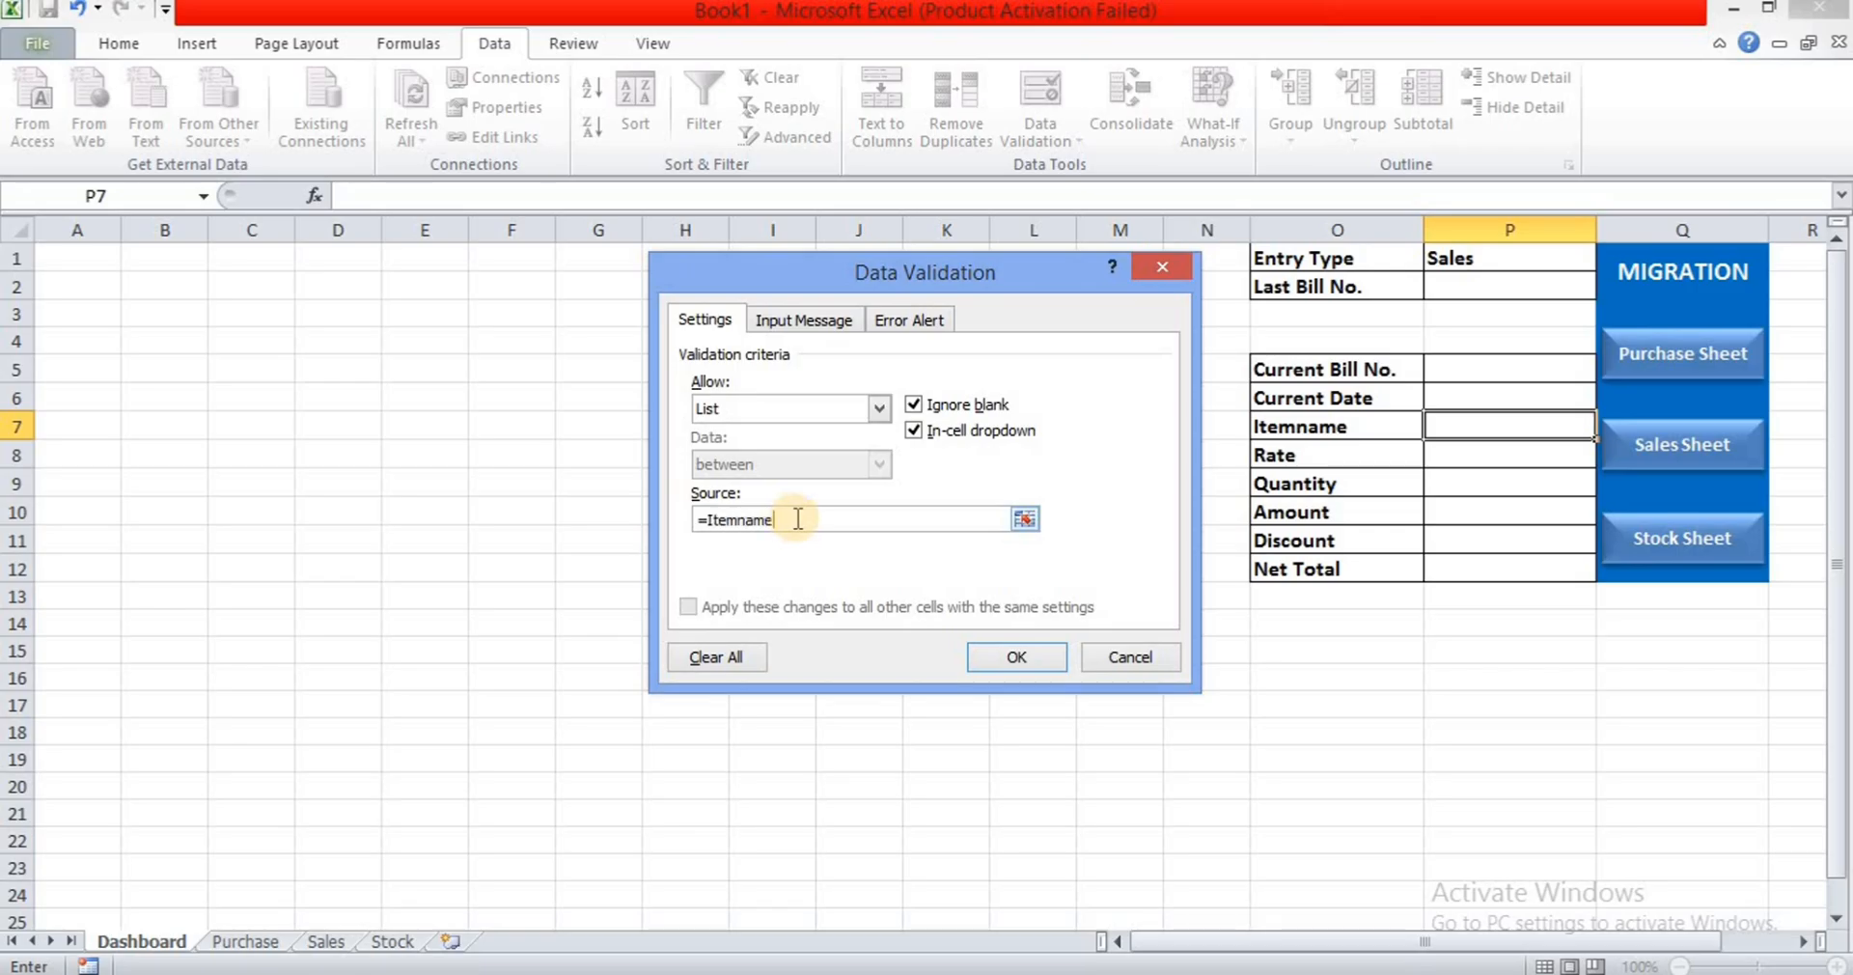
left_click(979, 655)
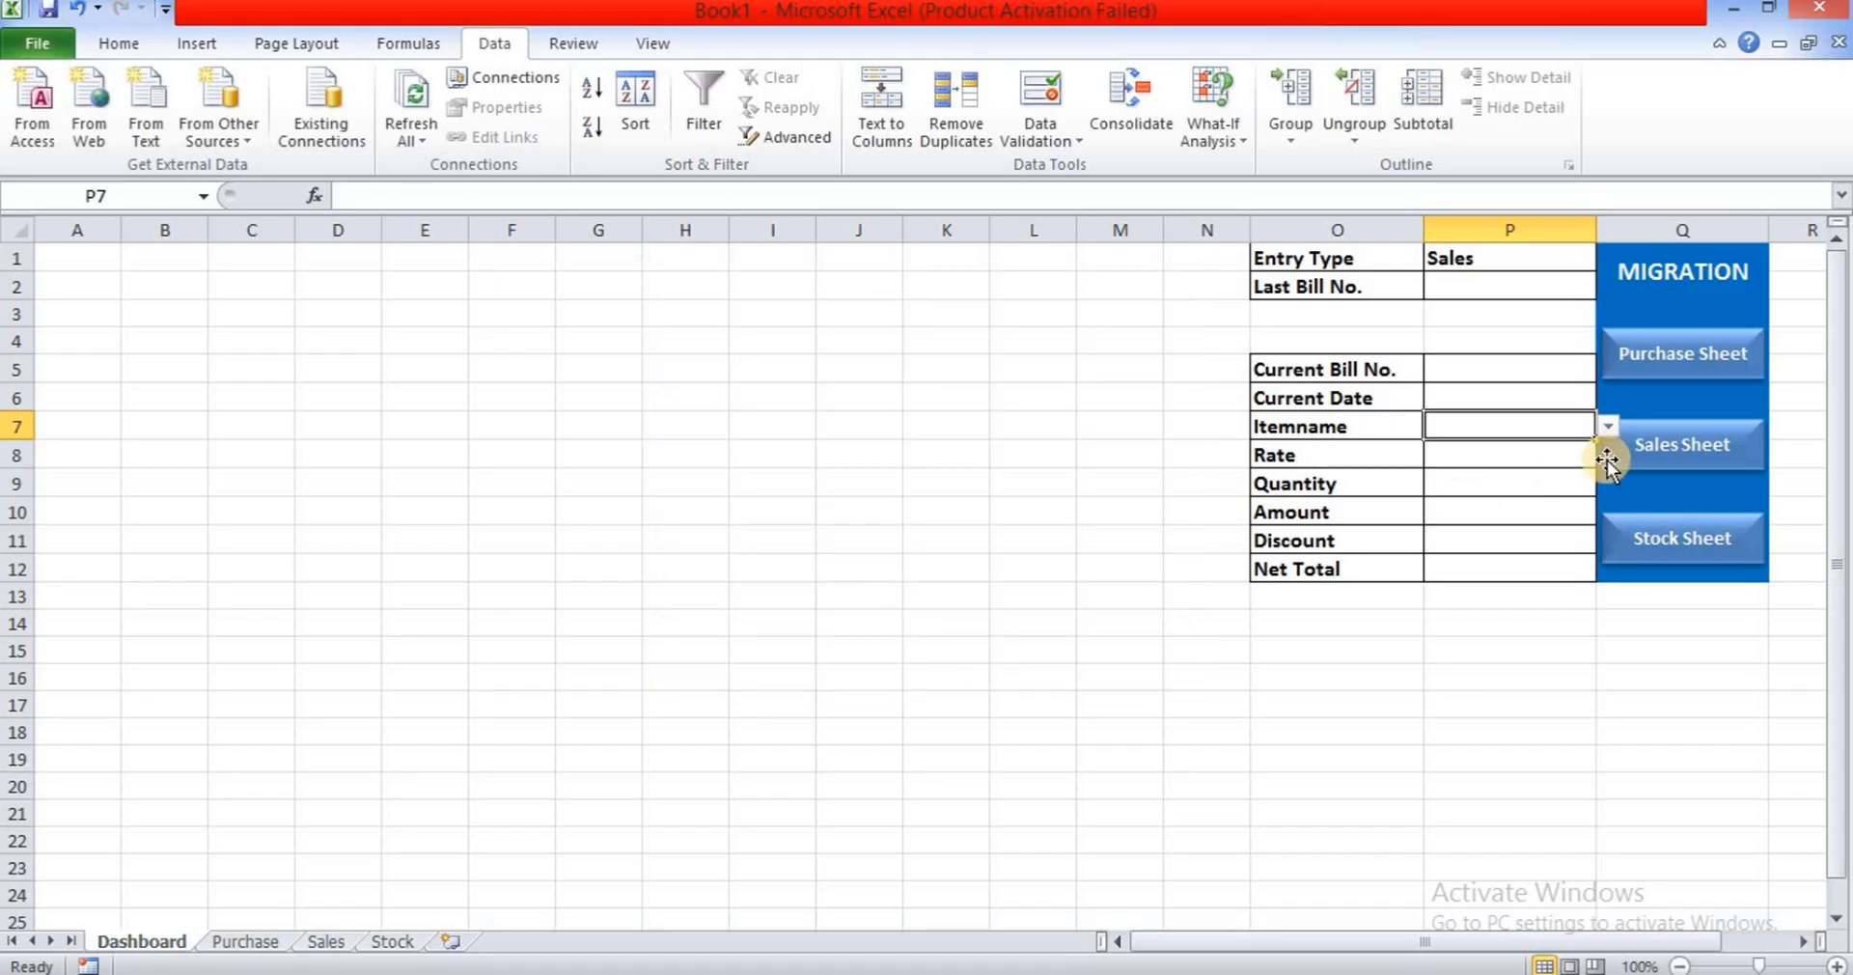
- Choose "Redmi Note 8" from the item list in Dashboard cell P7
left_click(1608, 427)
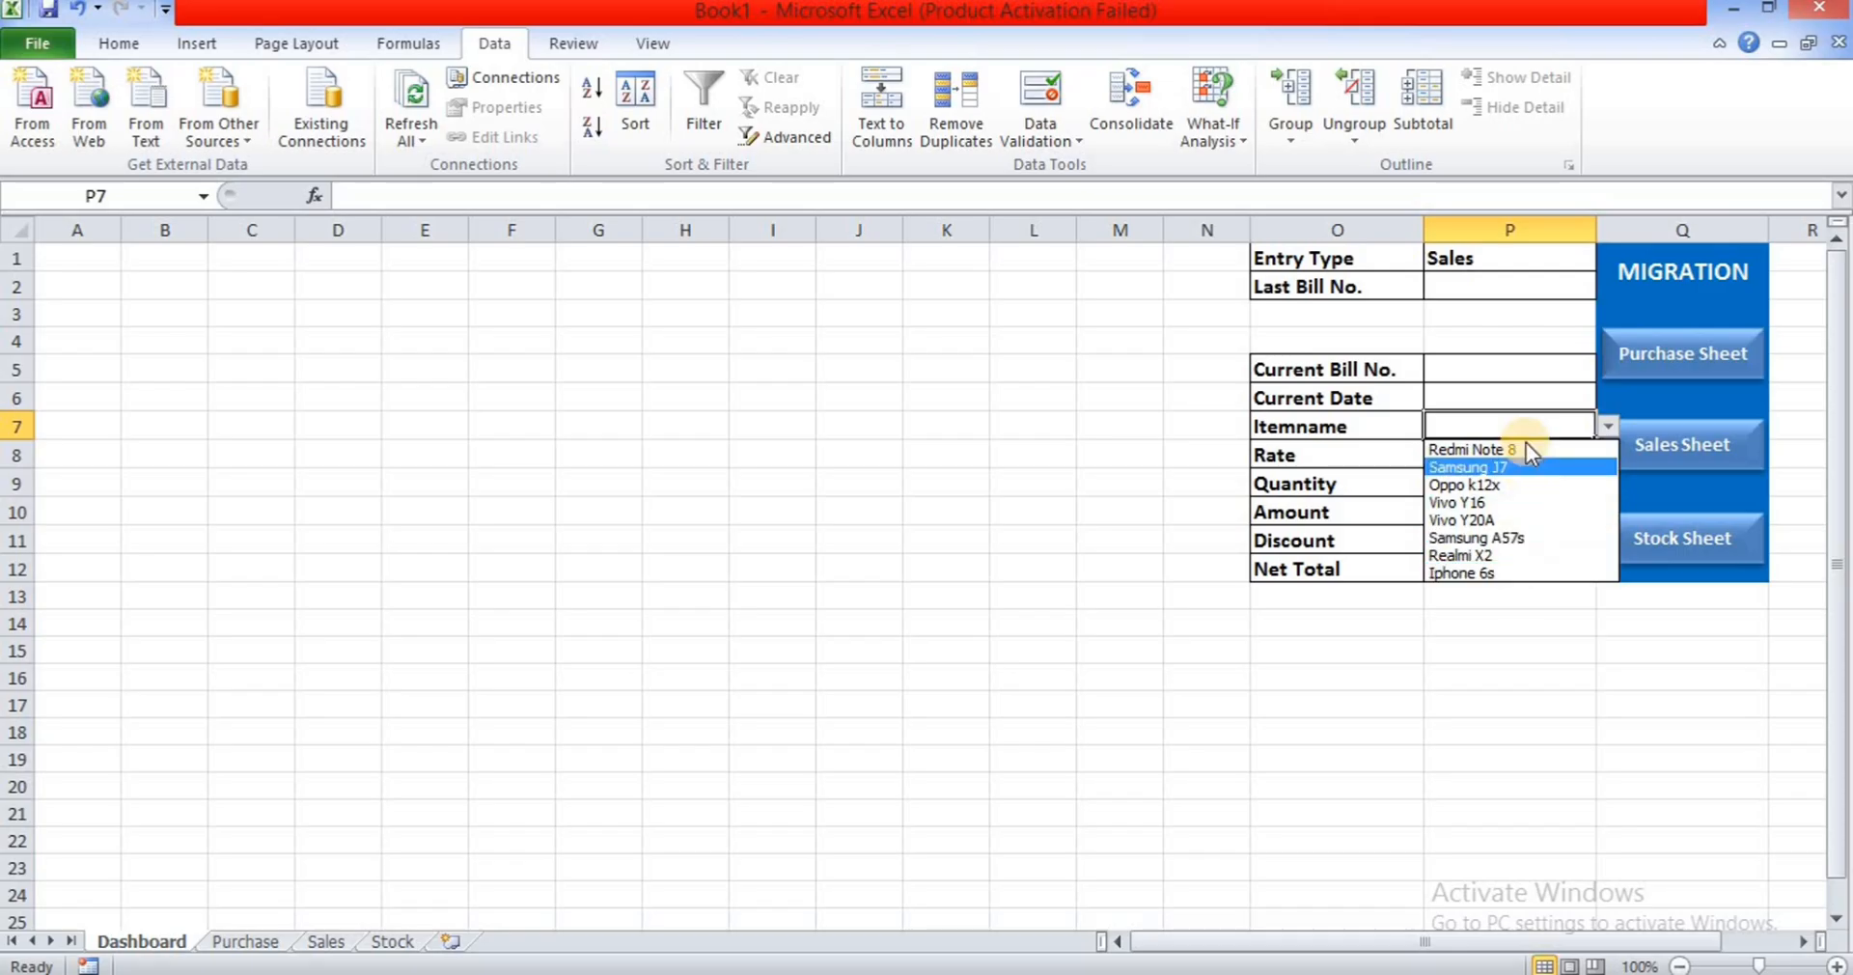
left_click(1606, 426)
left_click(1606, 427)
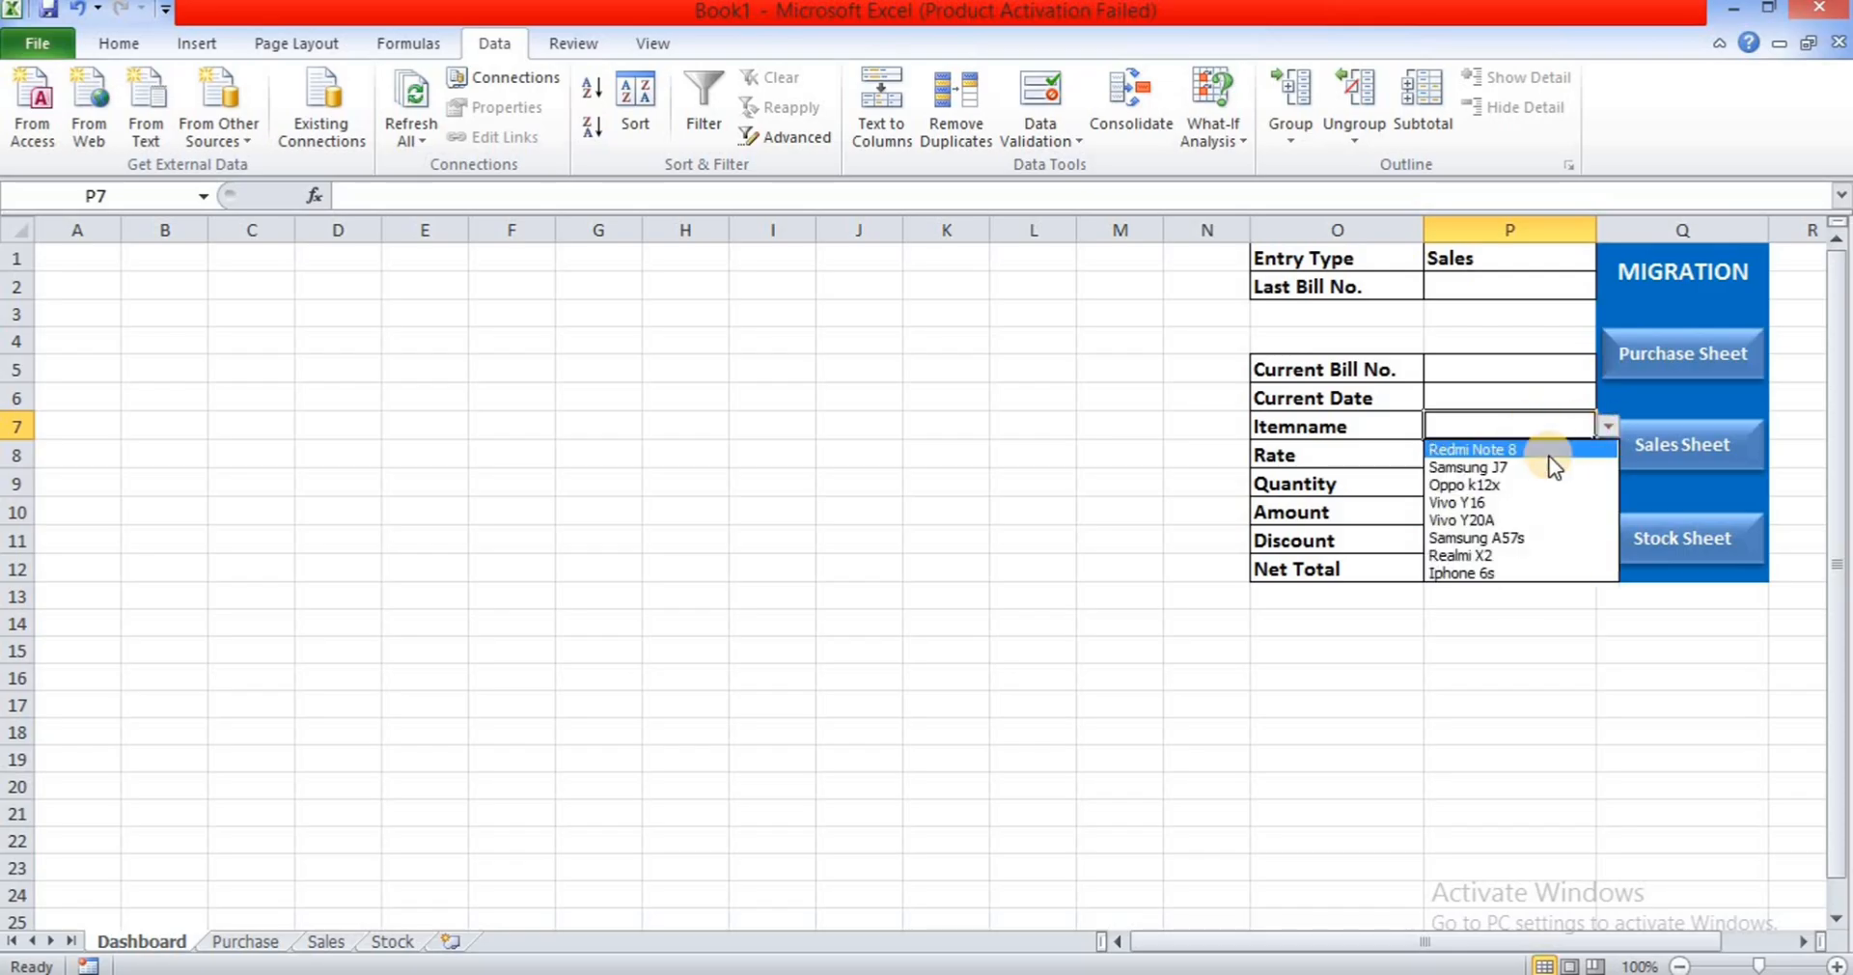
left_click(1544, 450)
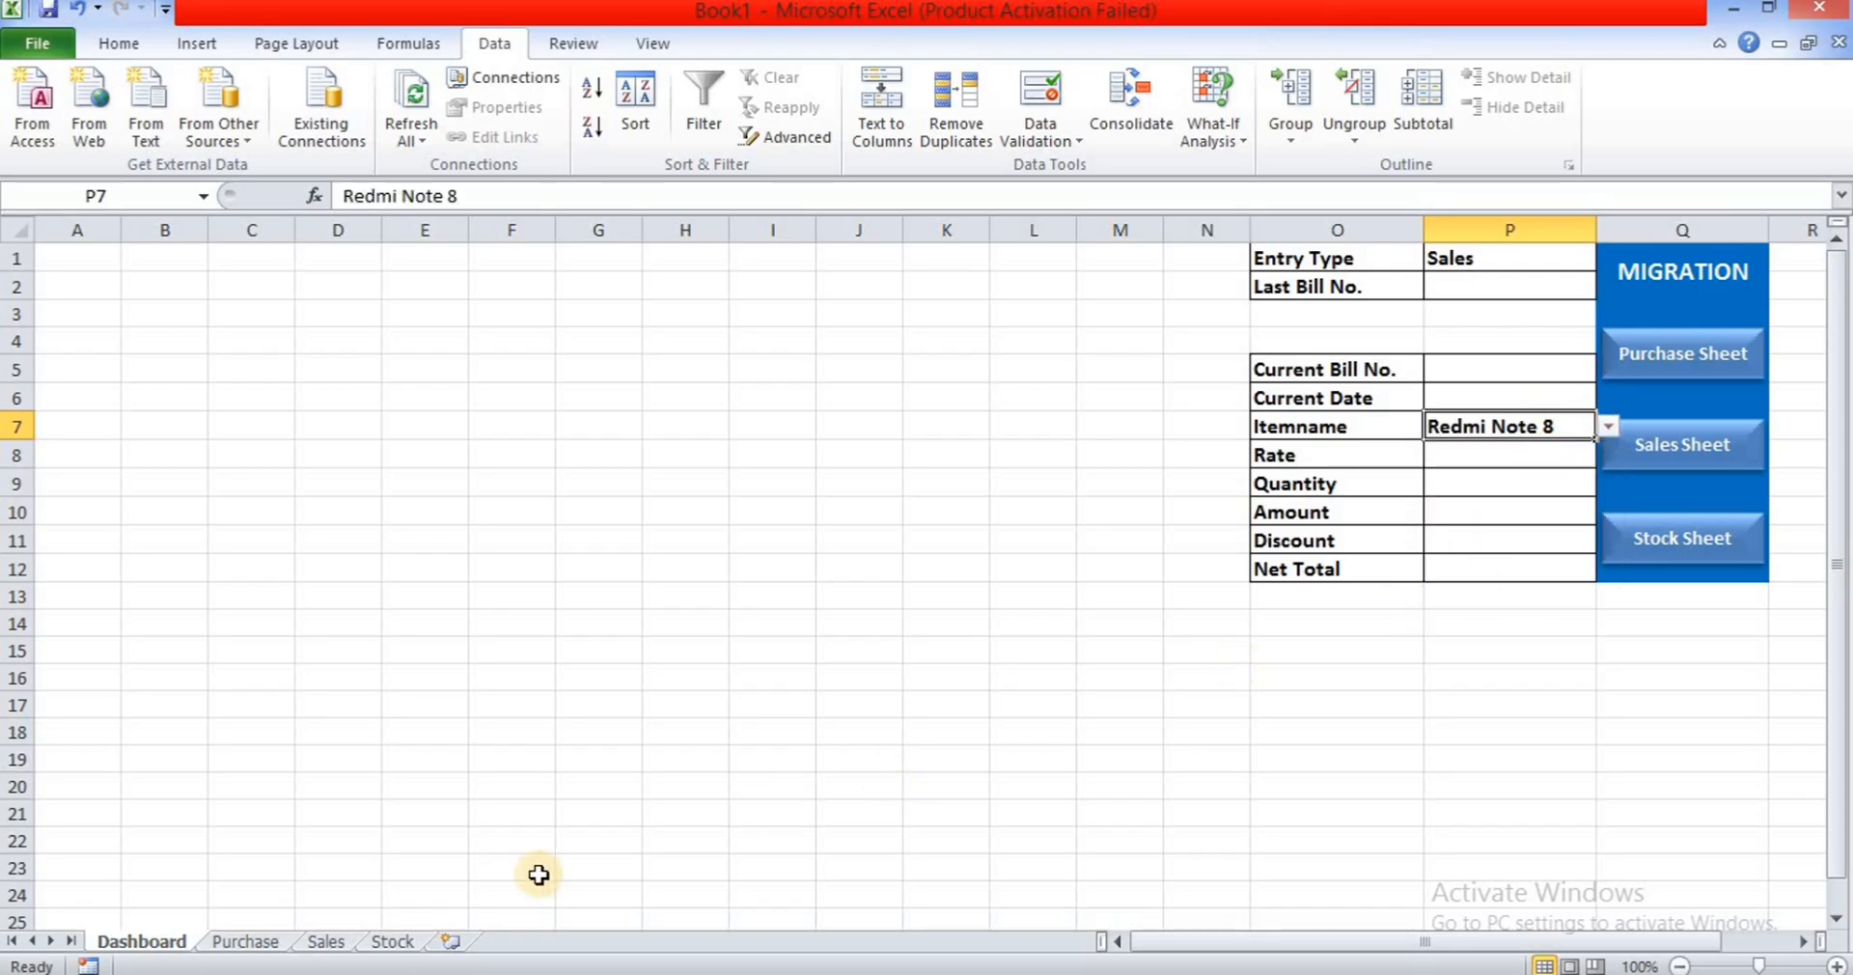
- On the Stock sheet, make all the text in A1:D9 bold
left_click(392, 941)
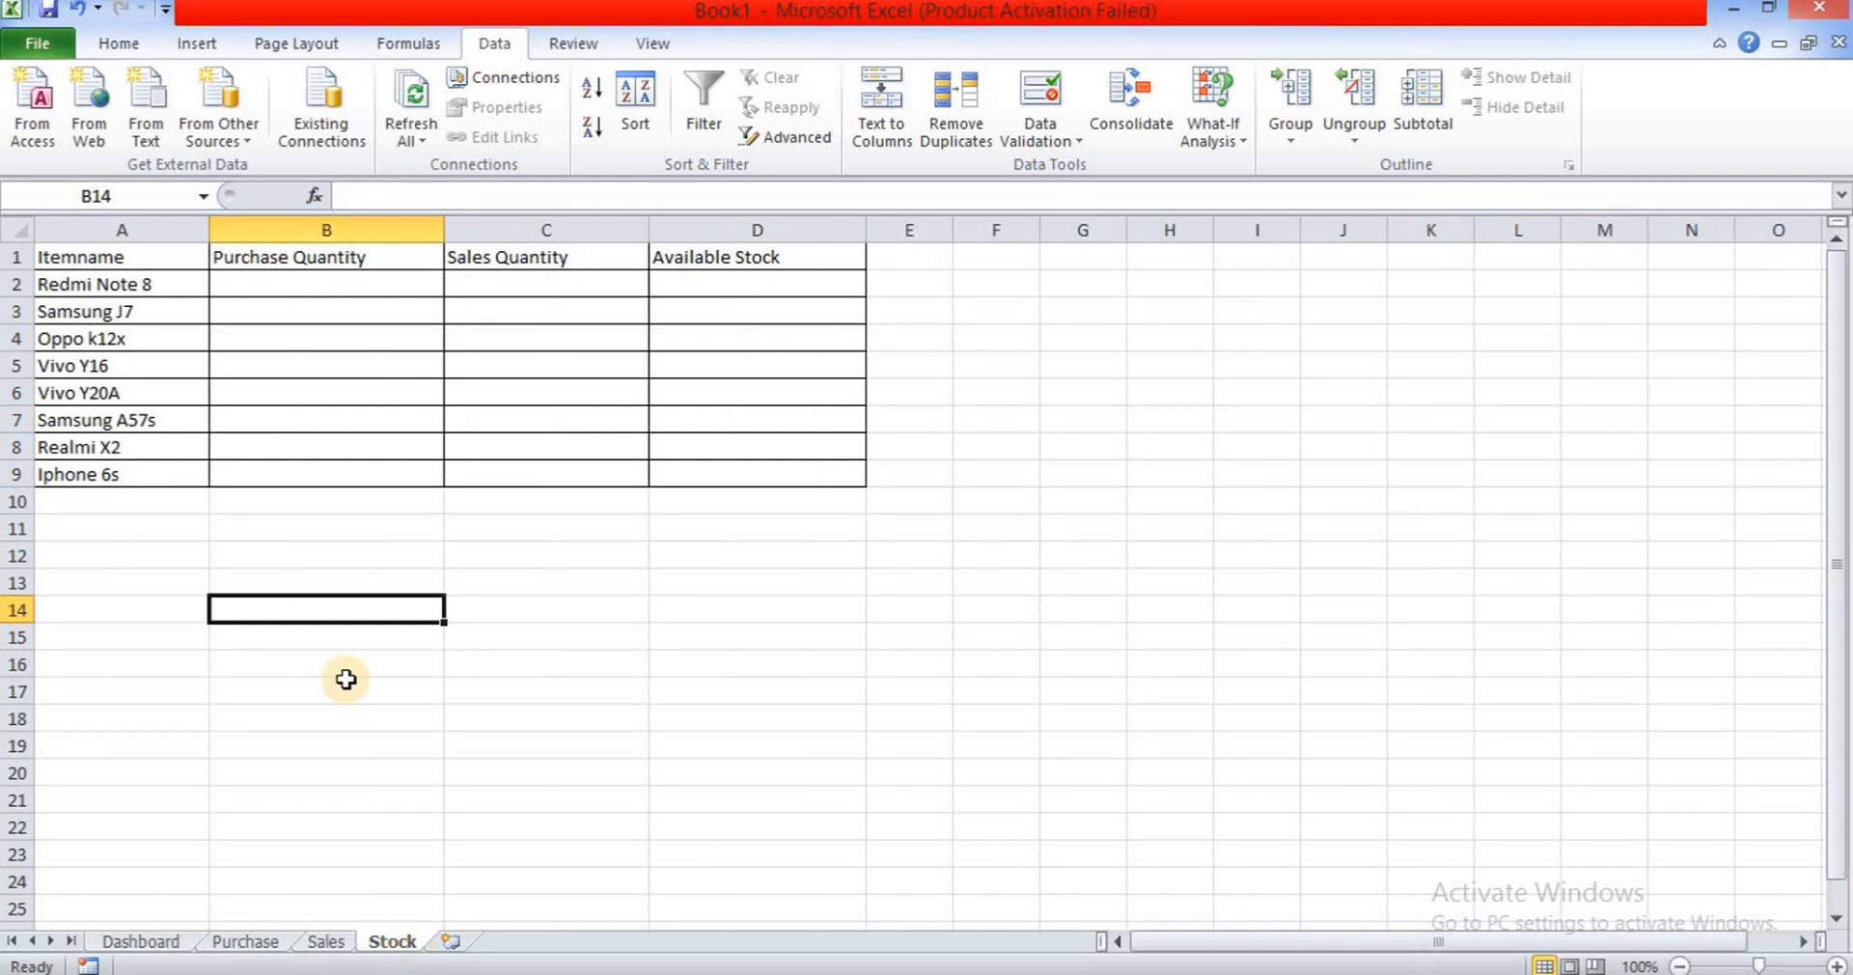
left_click_drag(166, 264, 728, 475)
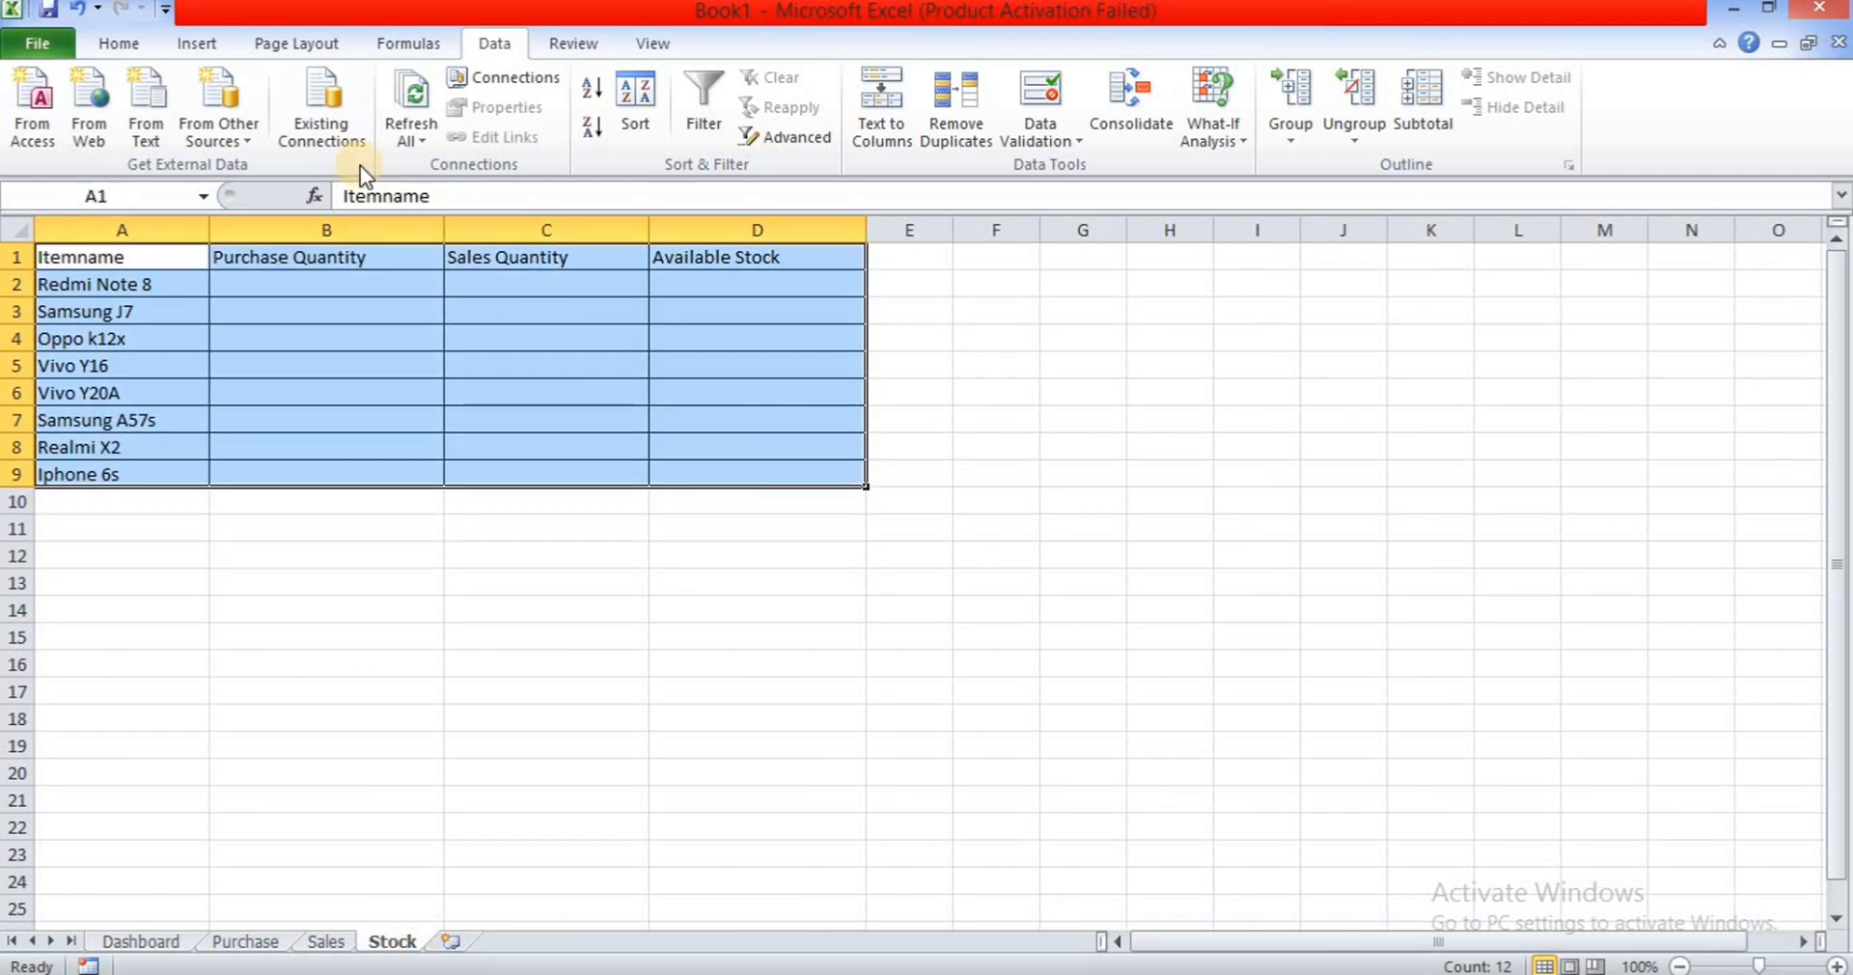
left_click(135, 47)
left_click(224, 136)
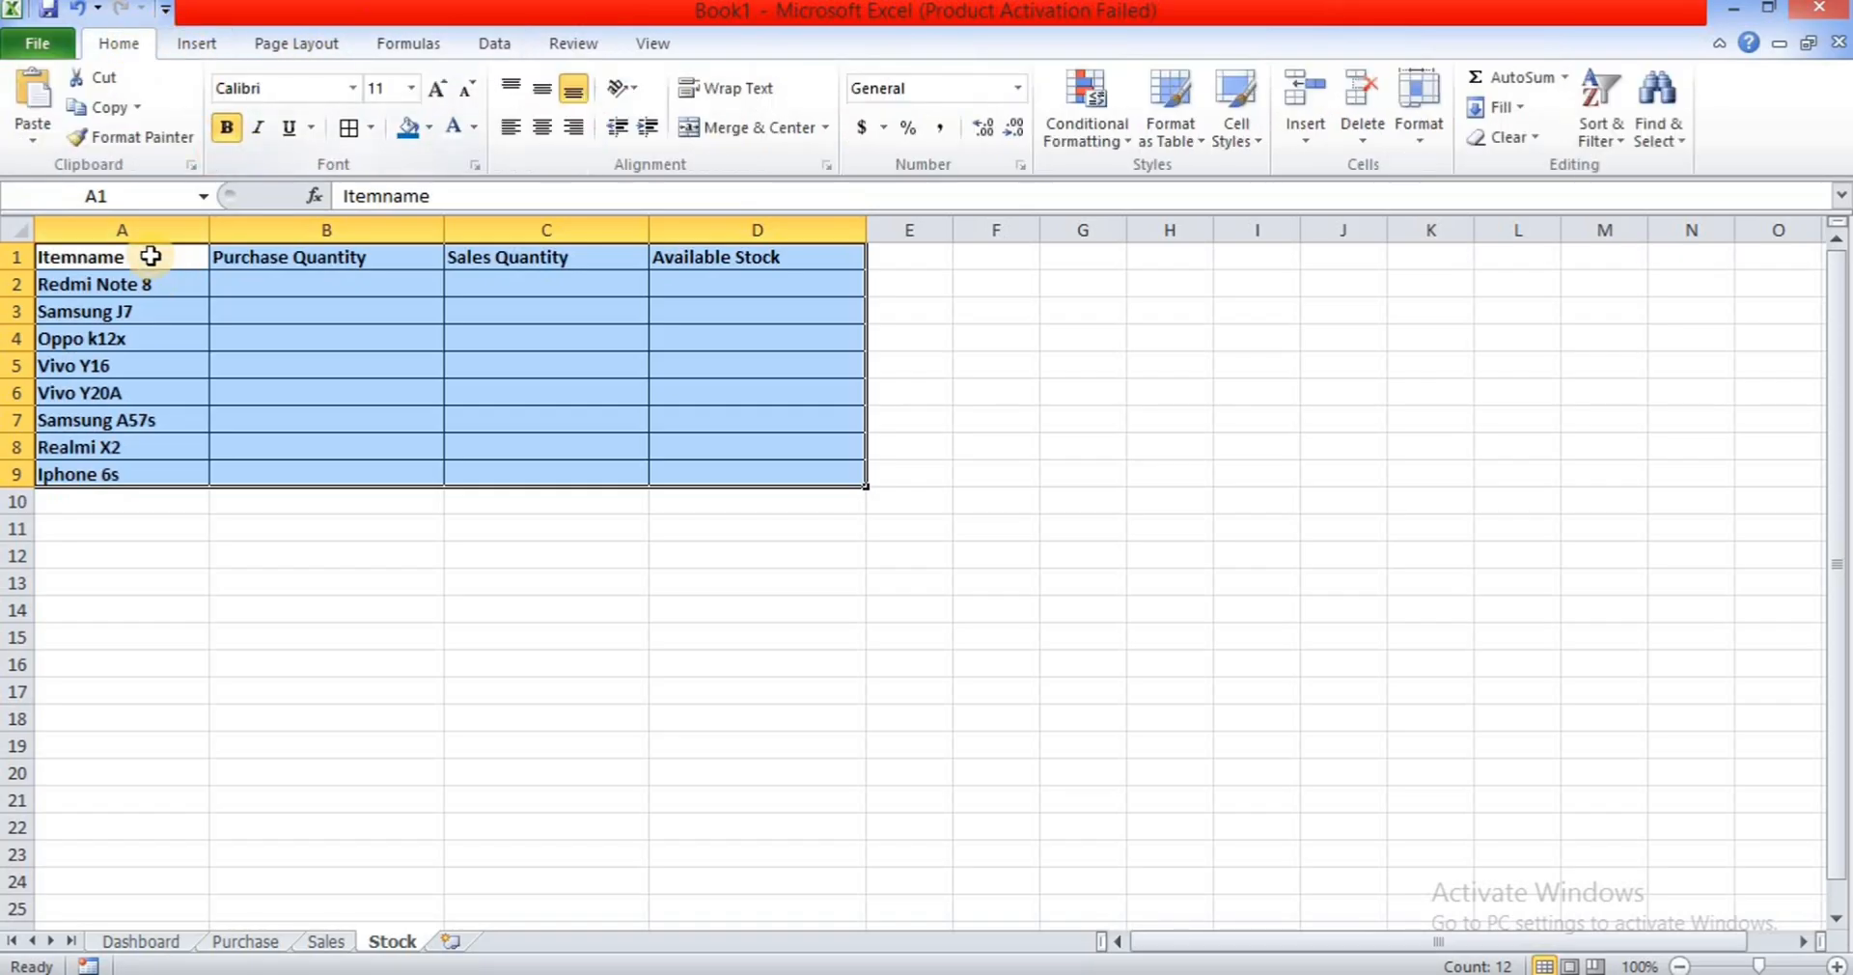
- Fill the header cells A1:D1 with blue and make their text white
left_click_drag(152, 256, 723, 251)
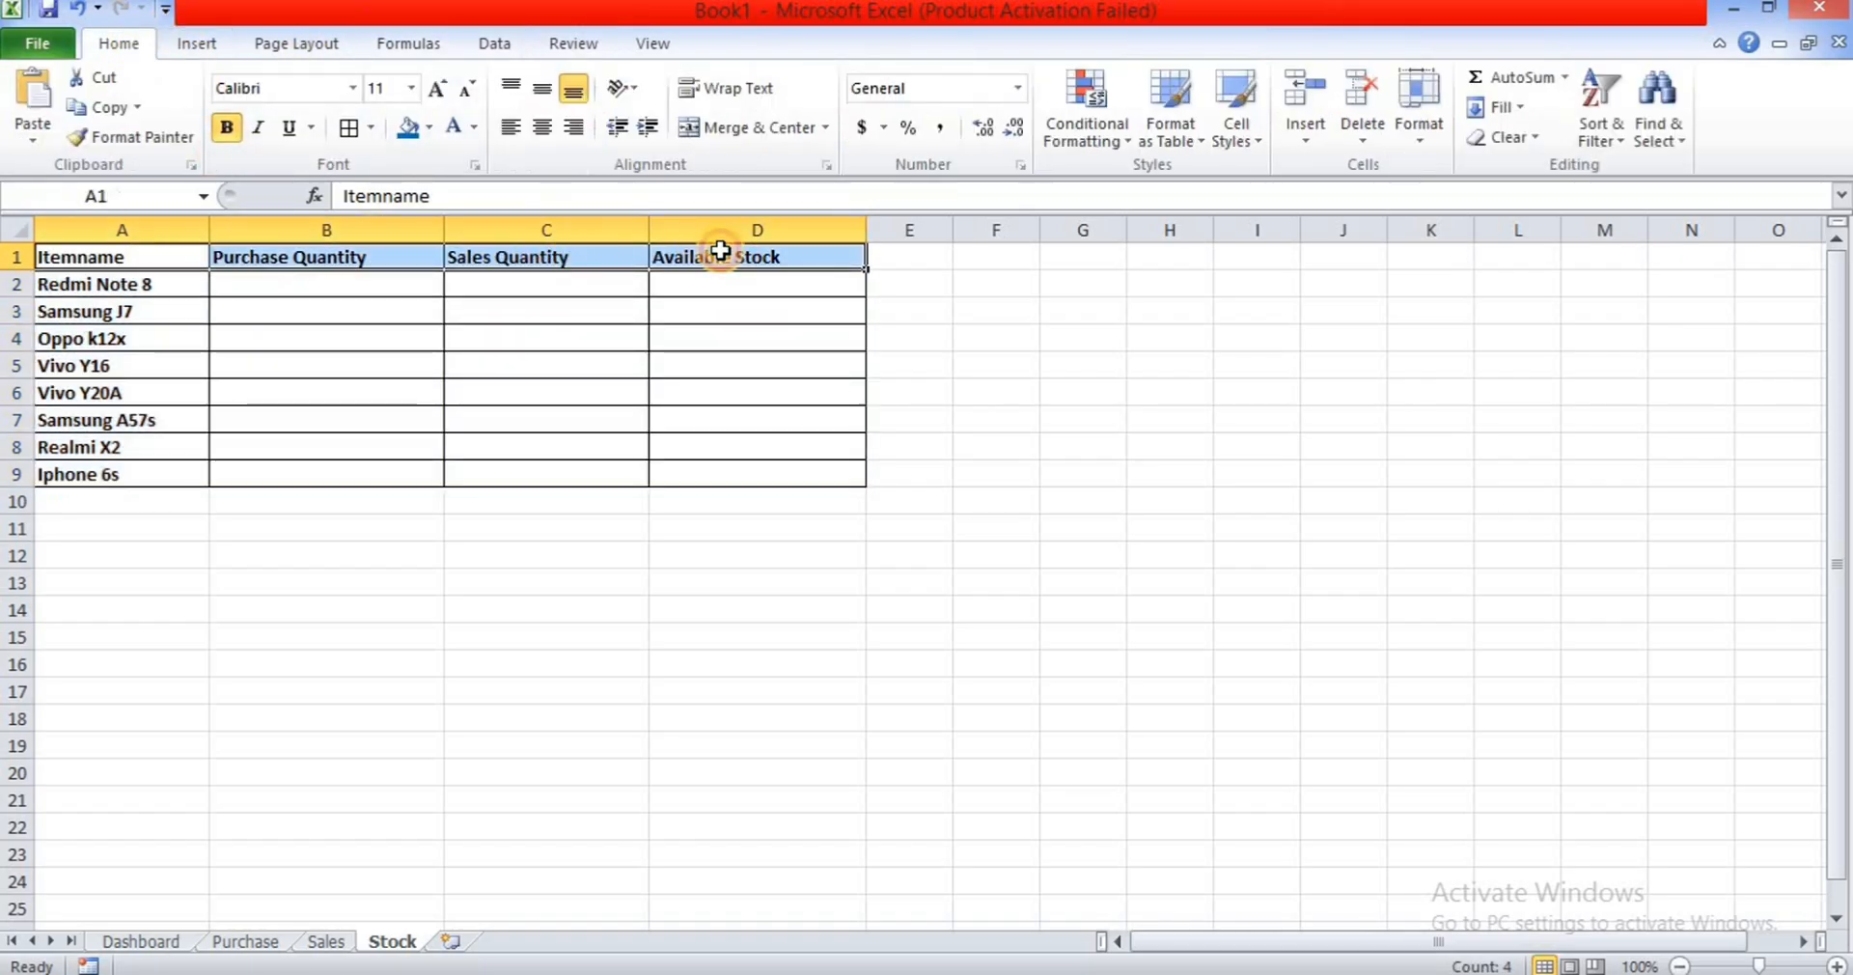
left_click(409, 130)
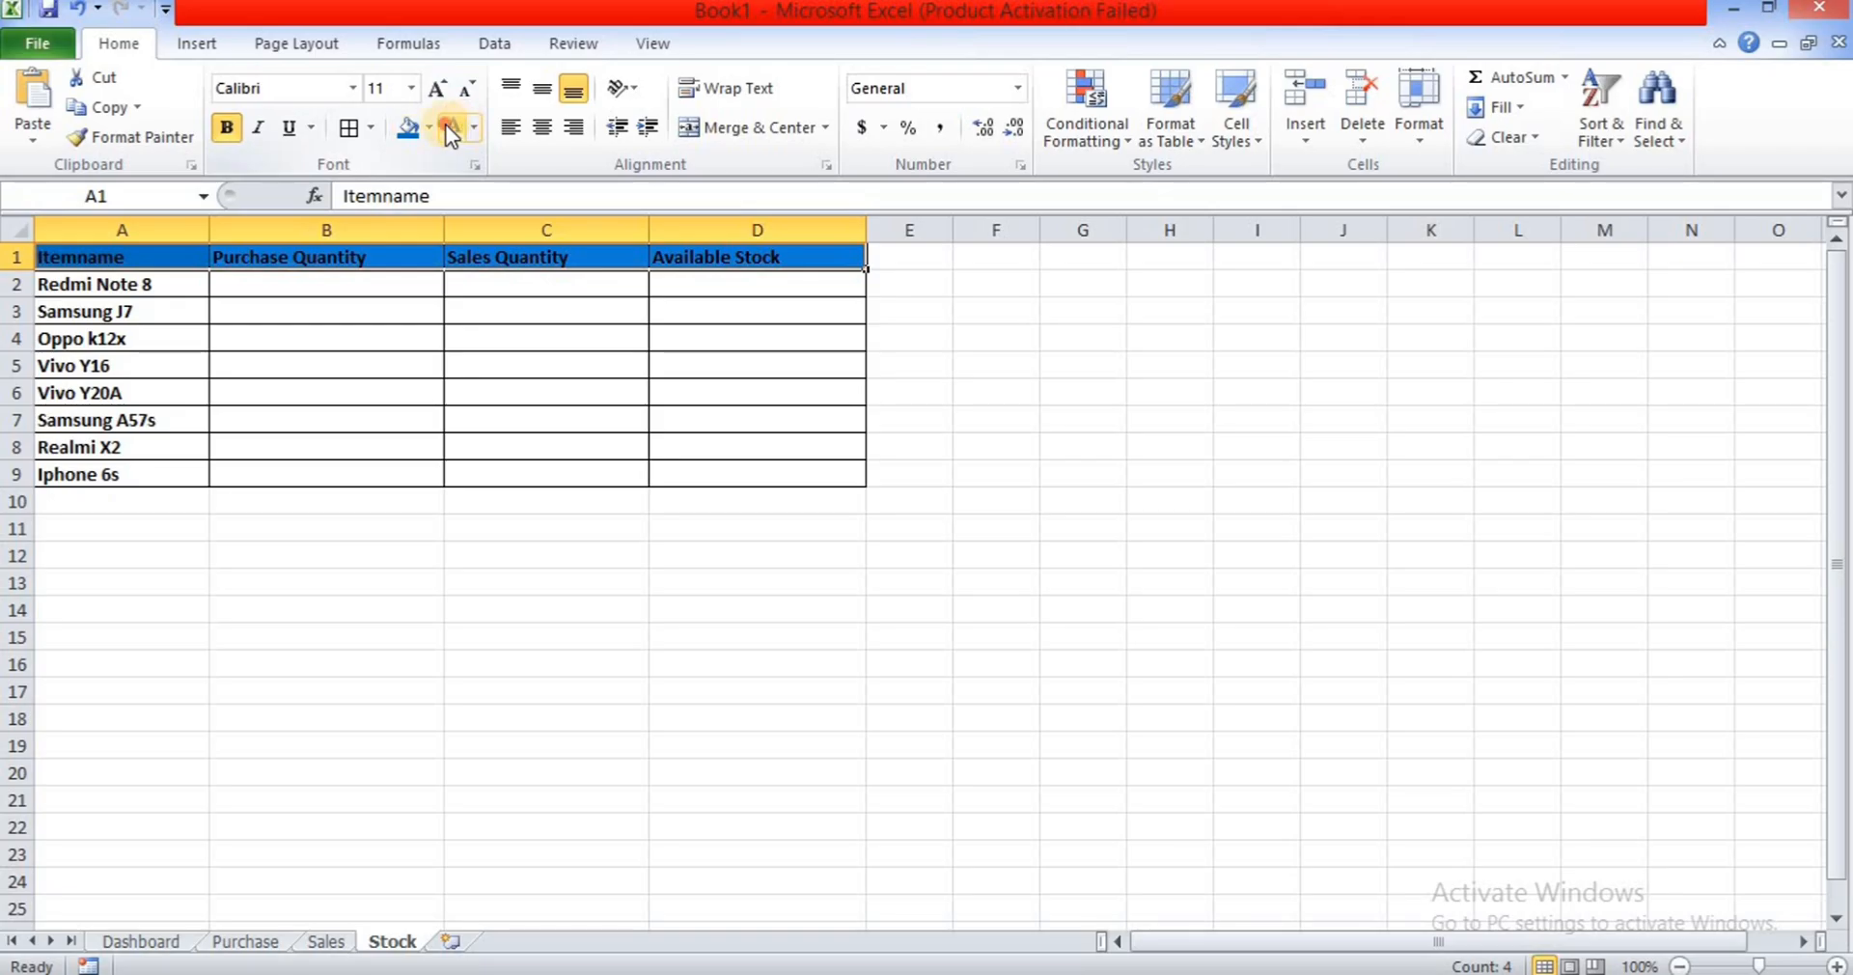
left_click(450, 125)
left_click(220, 290)
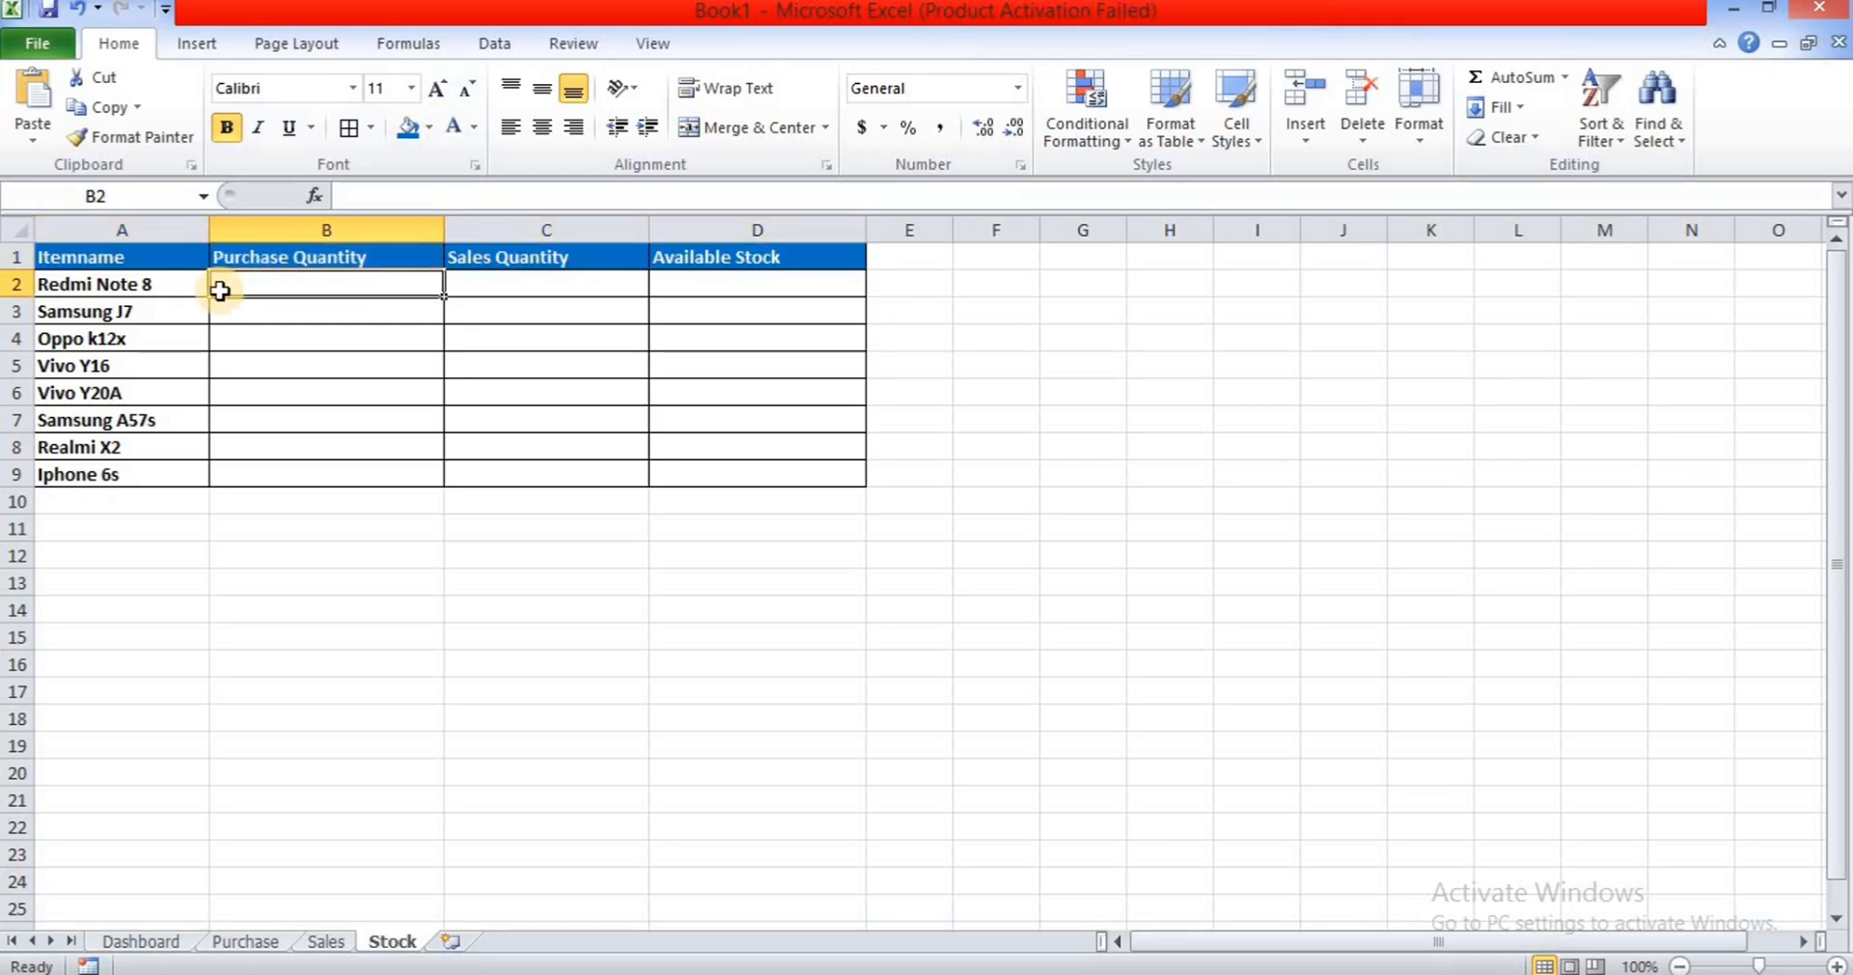
- Convert A1:D9 on the Stock sheet into a table with headers and clear its table style
left_click_drag(170, 252, 733, 475)
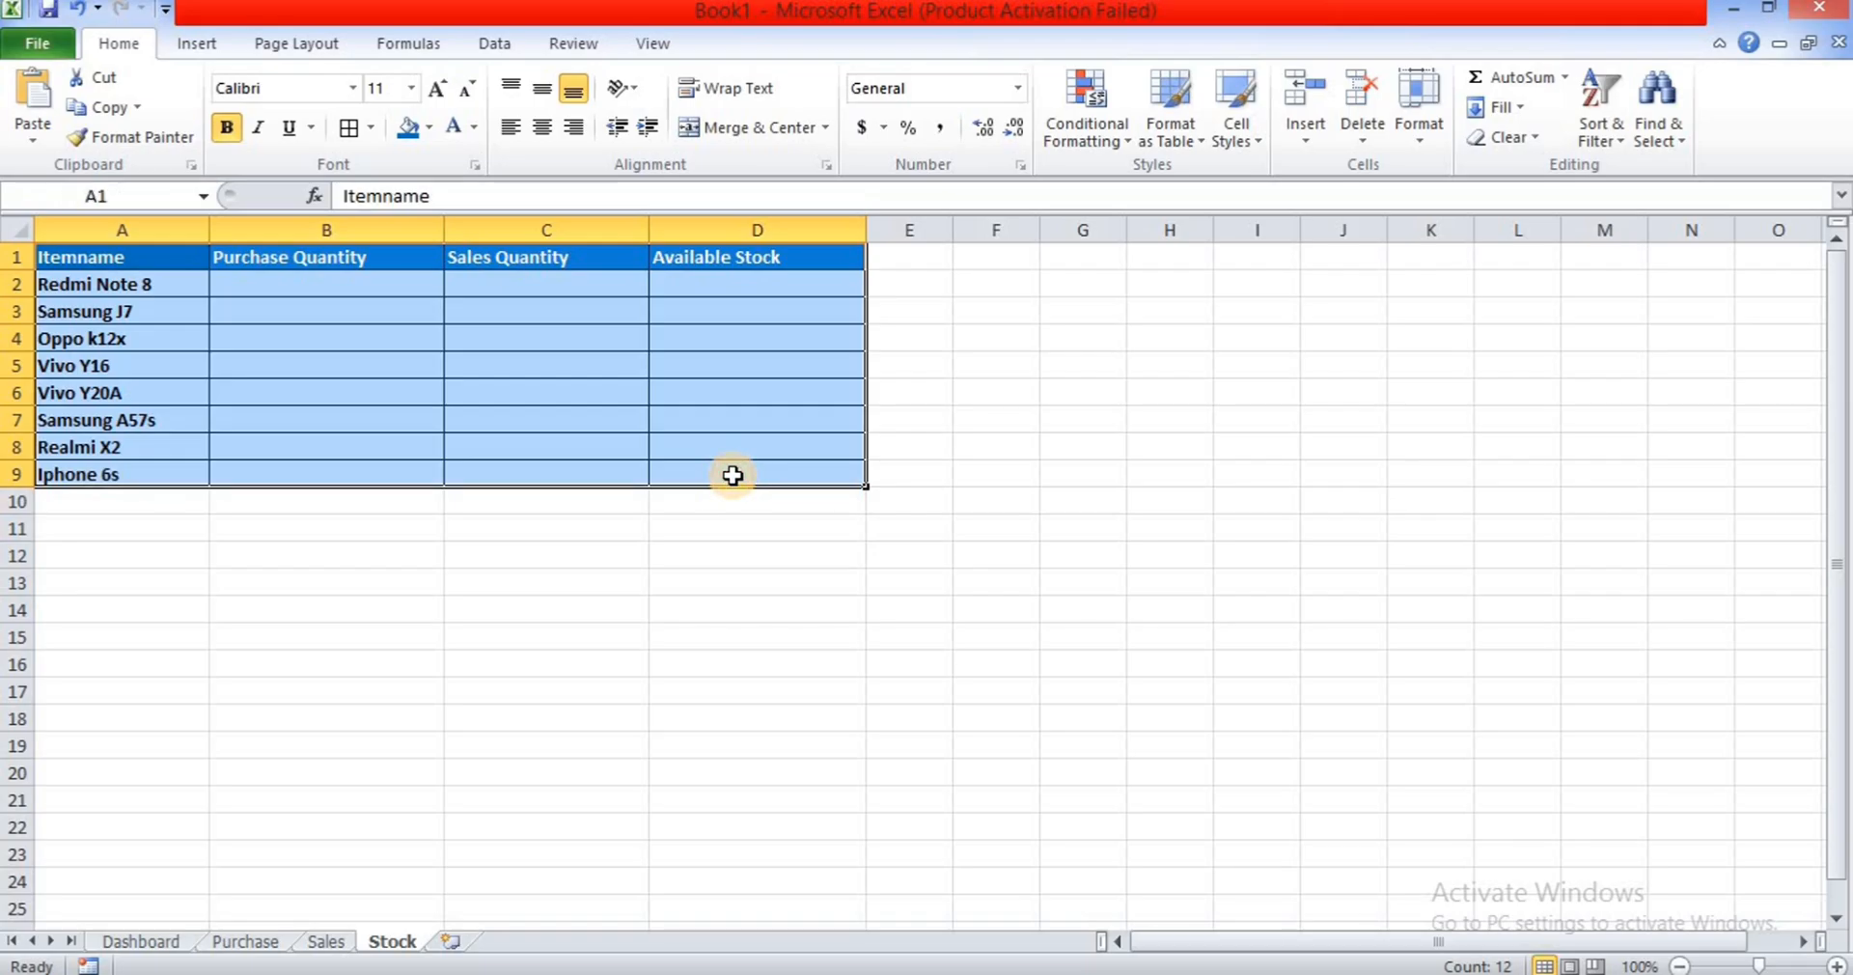
key("ctrl+t")
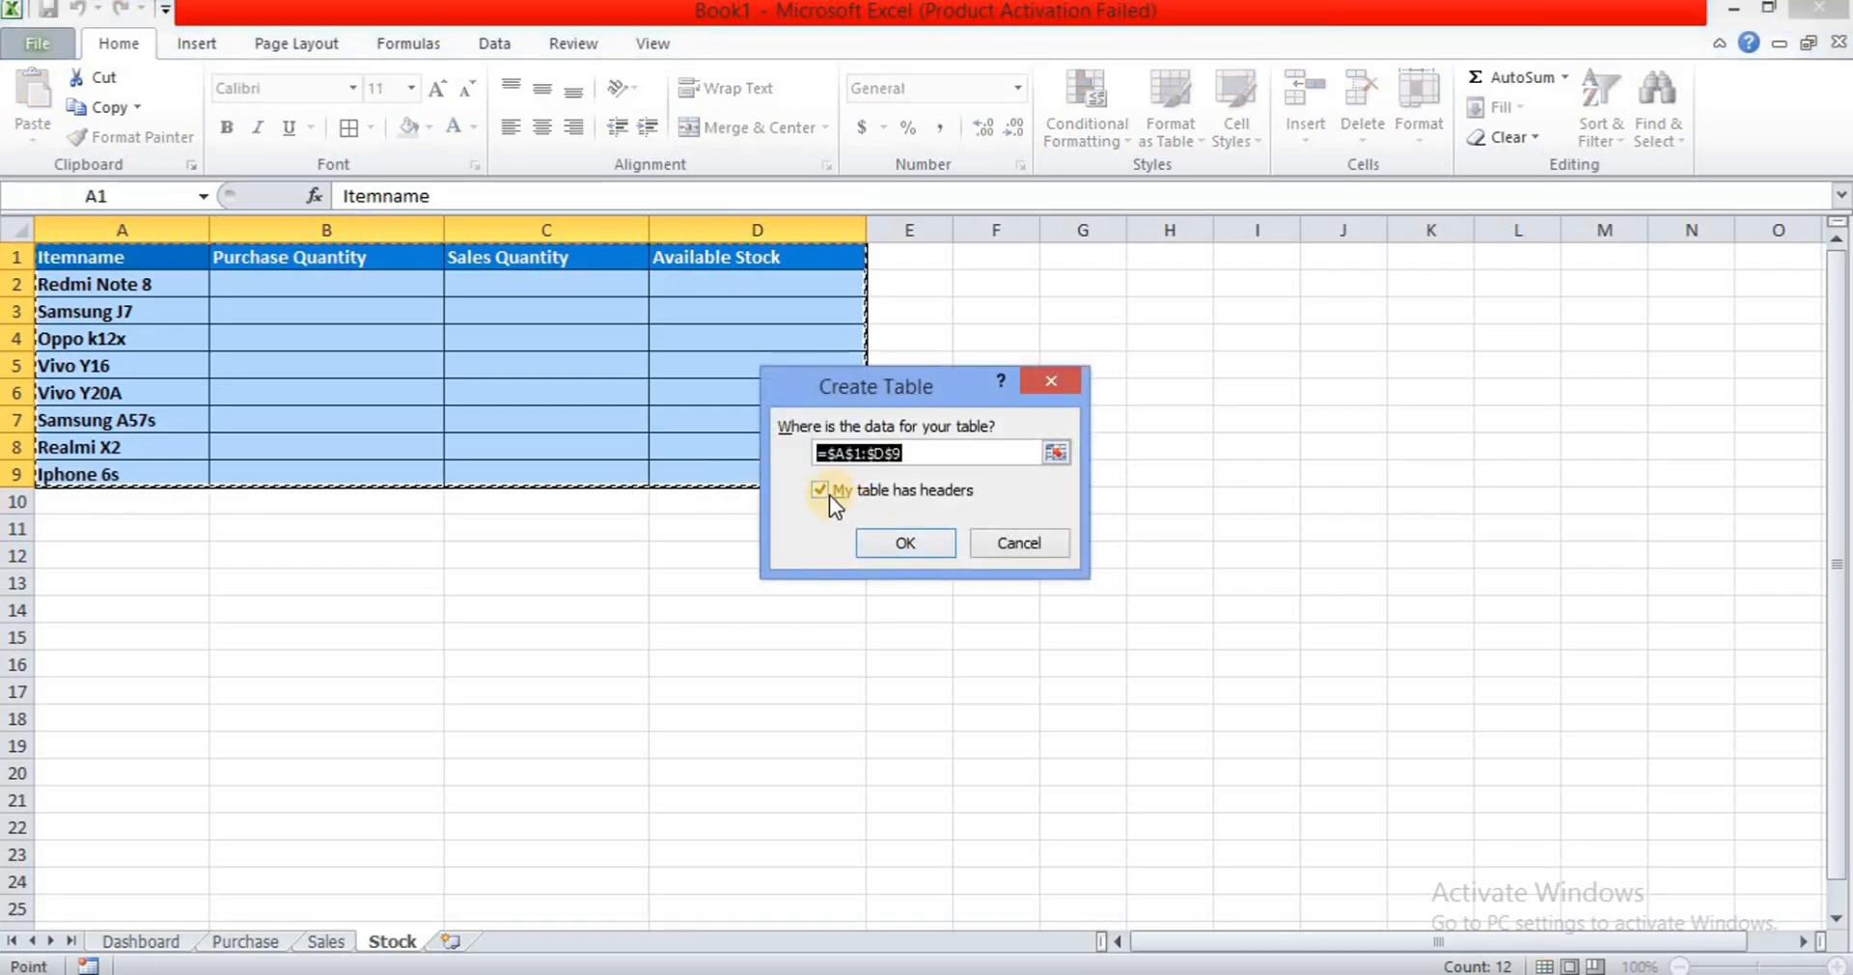
left_click(919, 542)
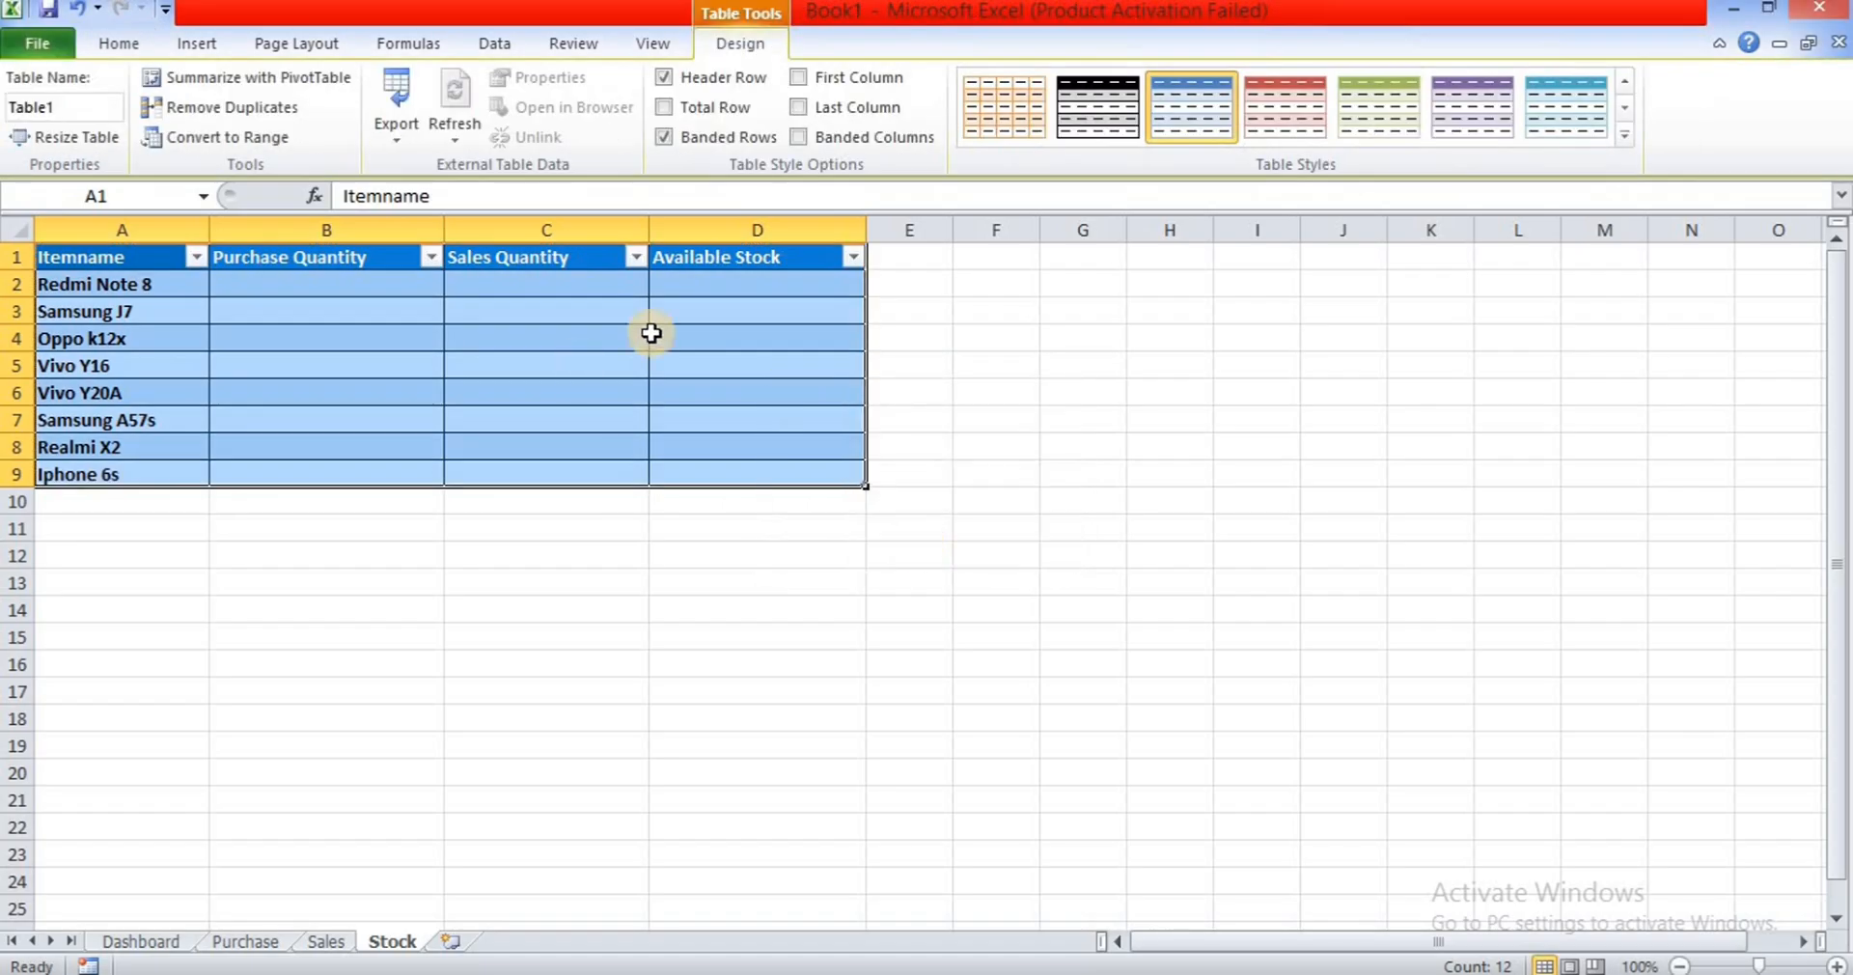
left_click(1625, 136)
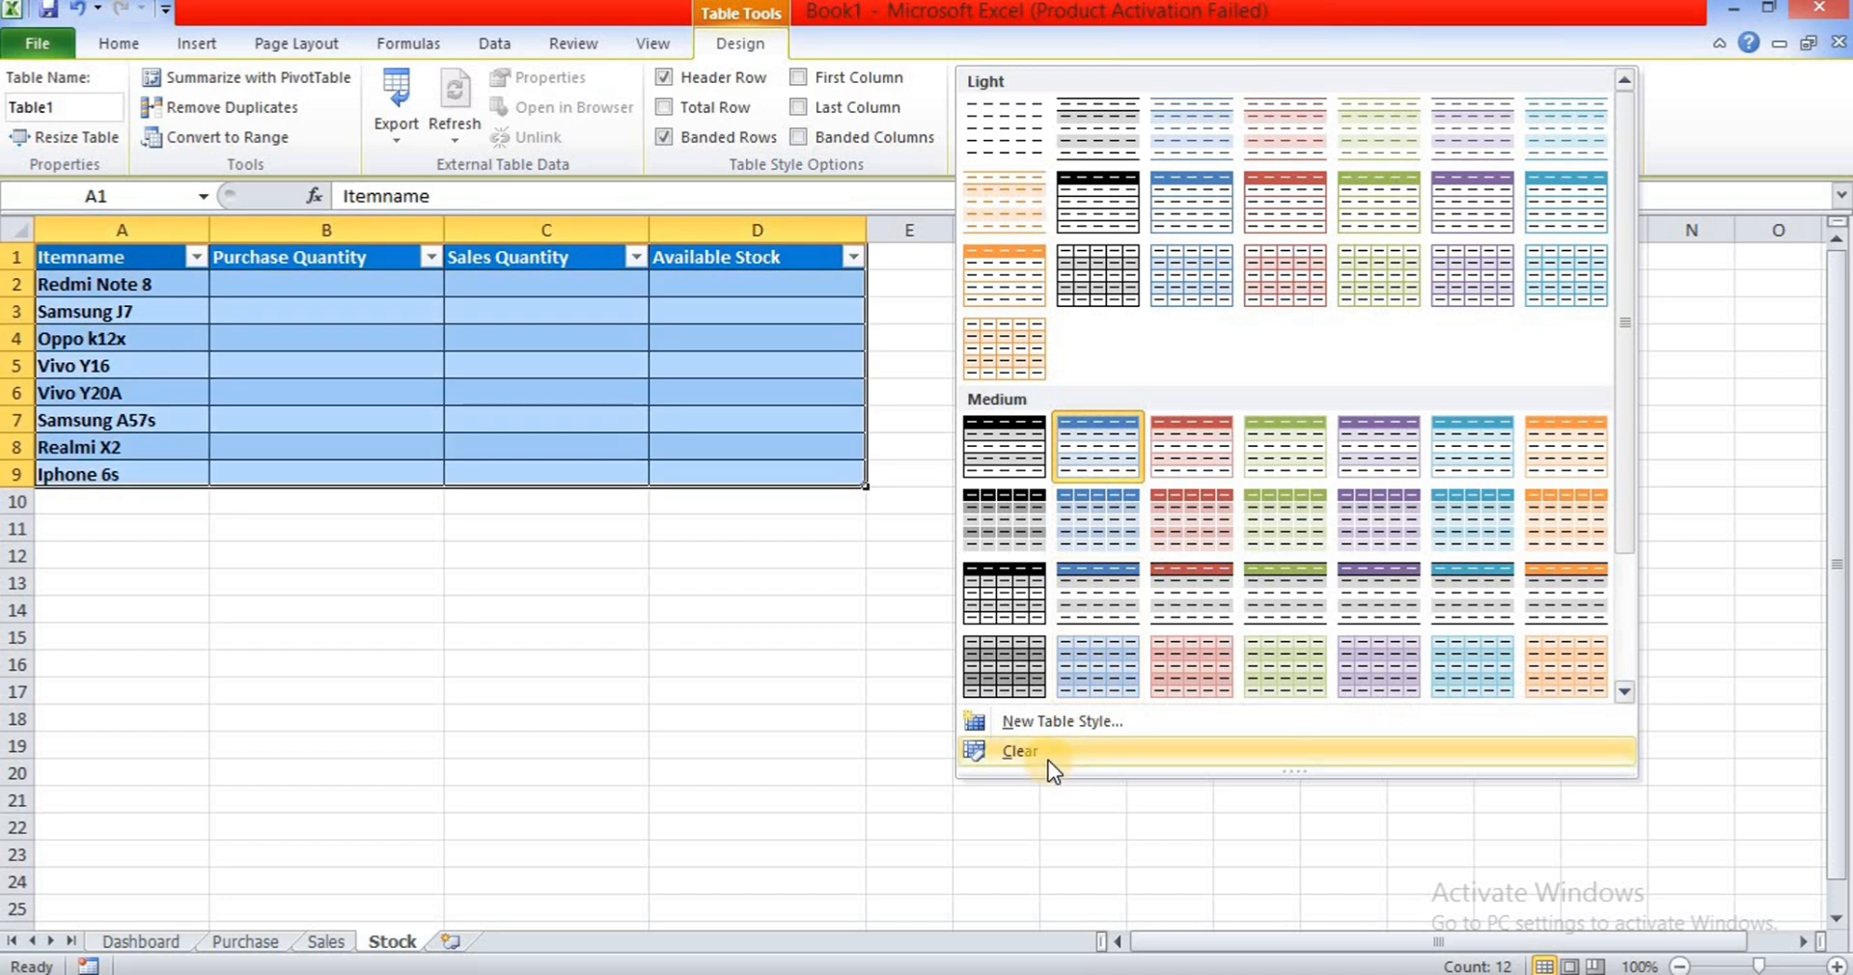
left_click(1046, 755)
left_click(1046, 756)
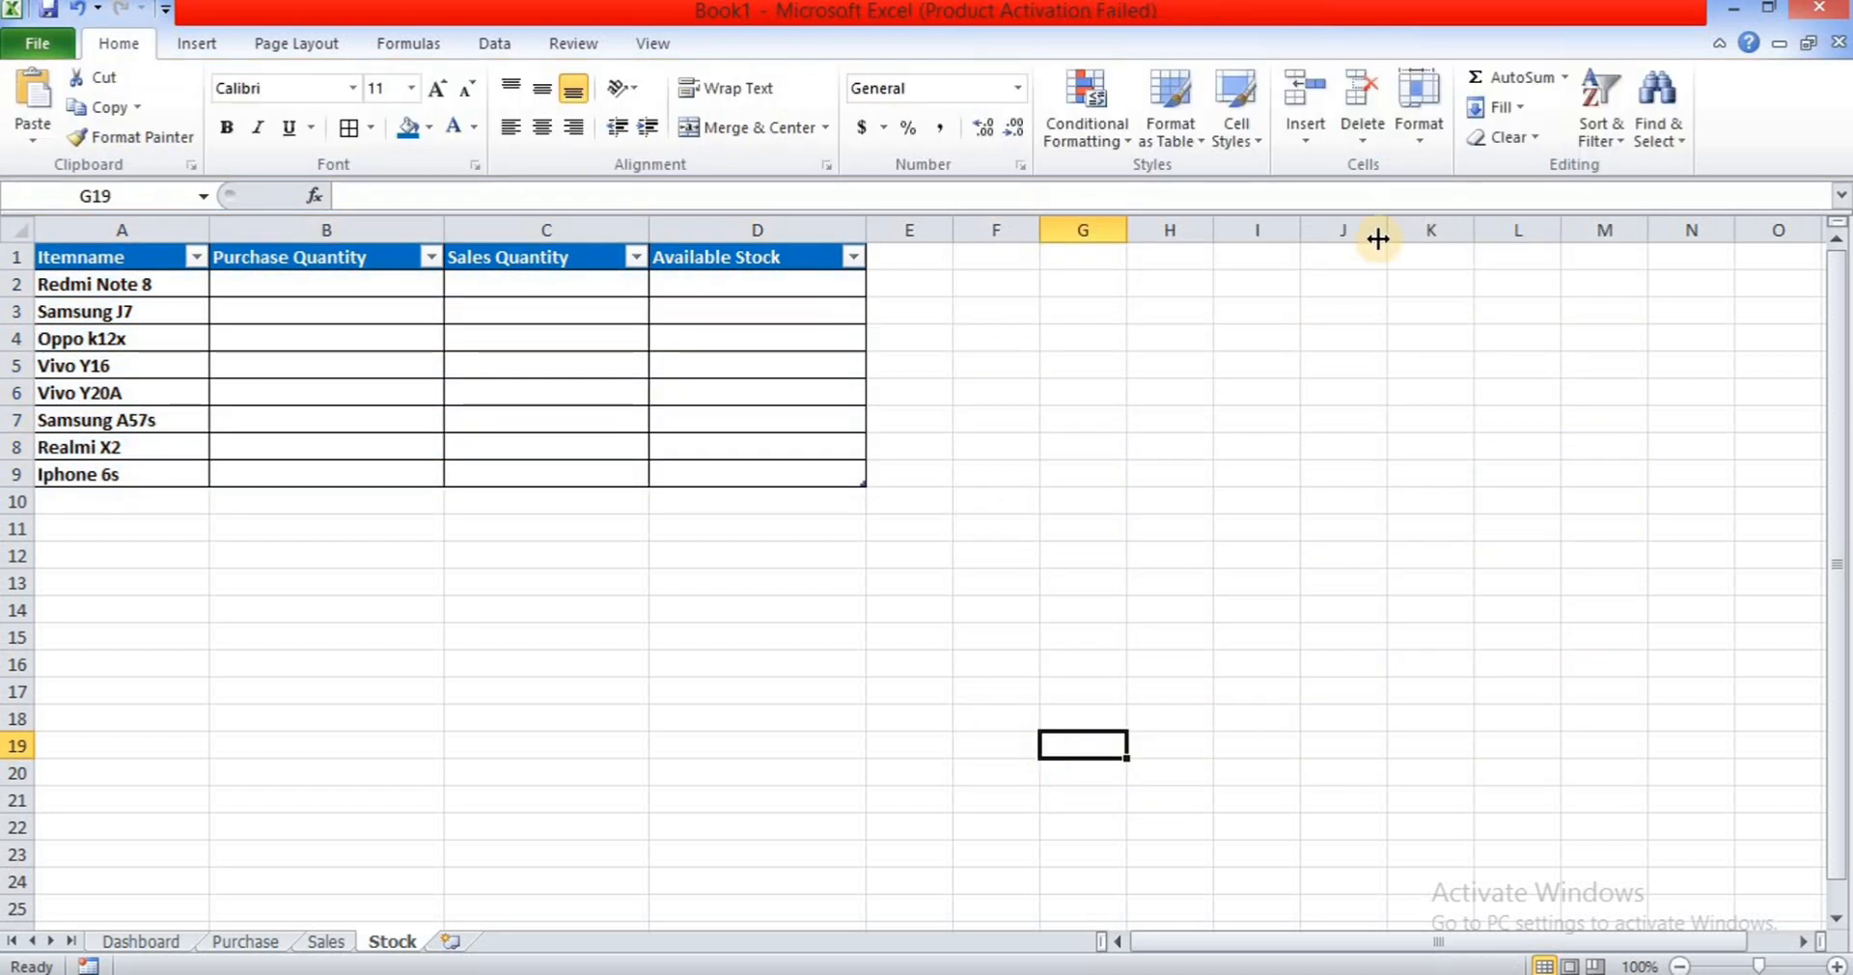
- Remove the filter arrows from the Stock table's header row A1:D1
left_click(152, 256)
left_click_drag(319, 262, 797, 258)
left_click(492, 42)
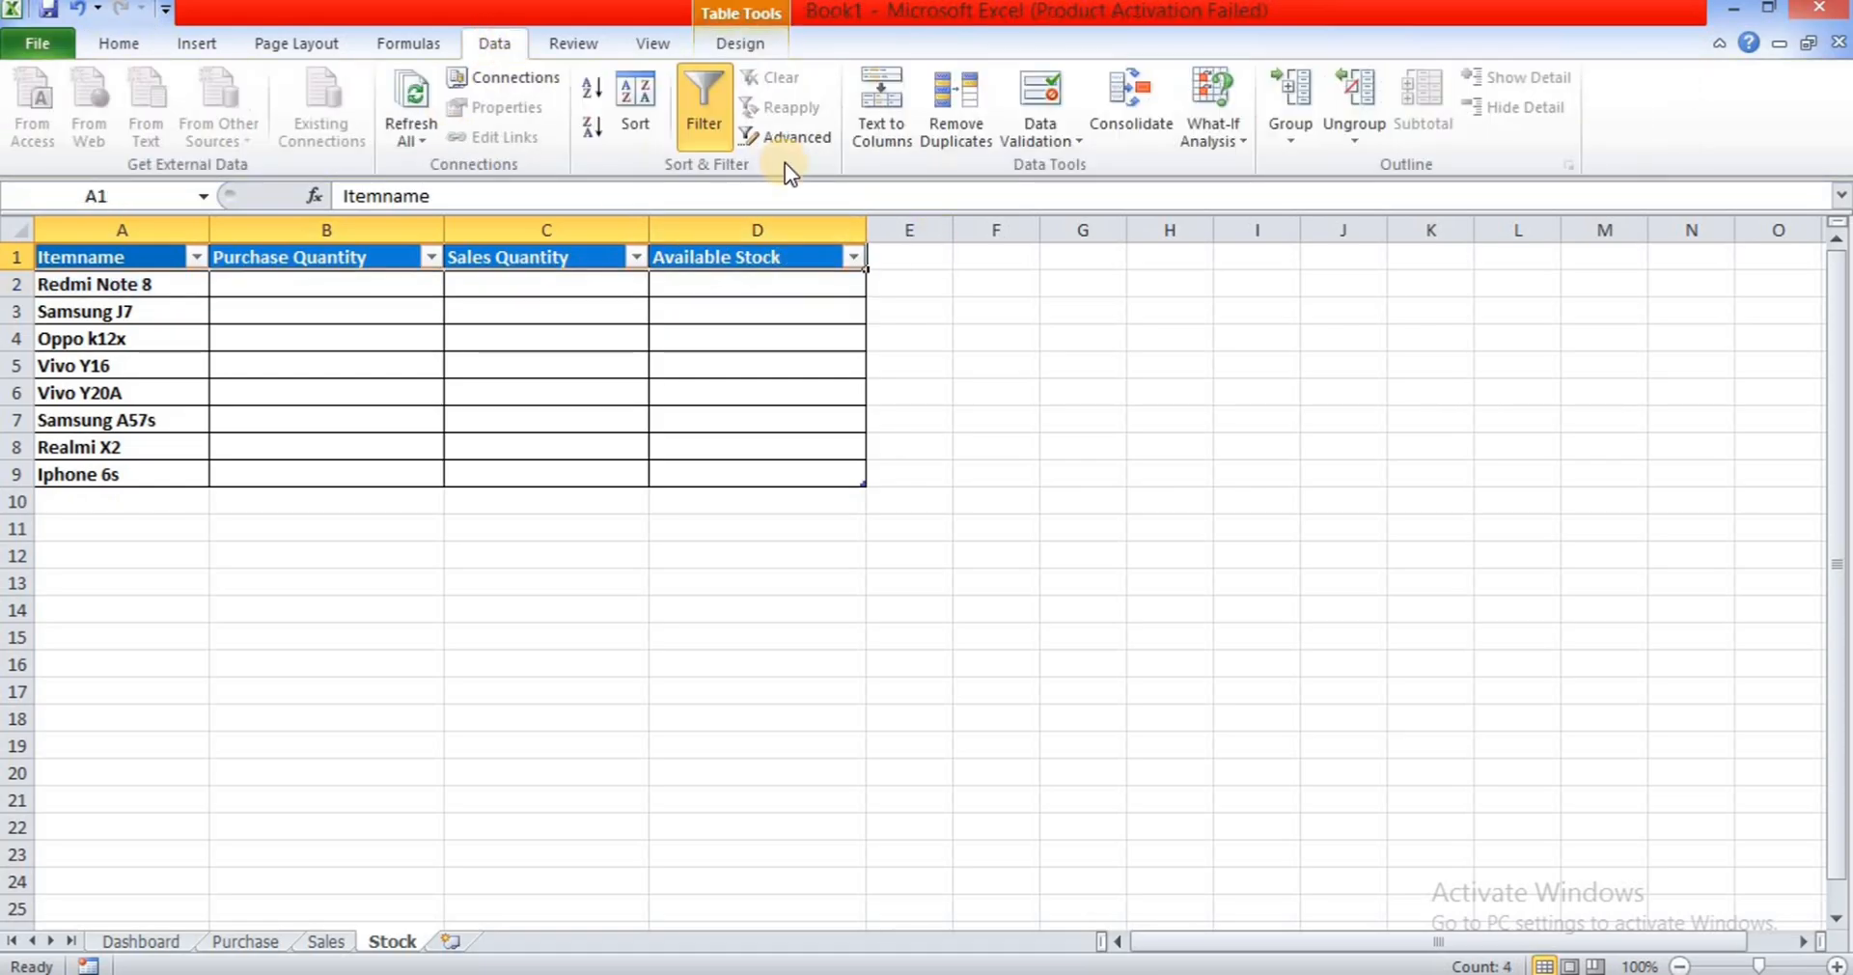
left_click(714, 135)
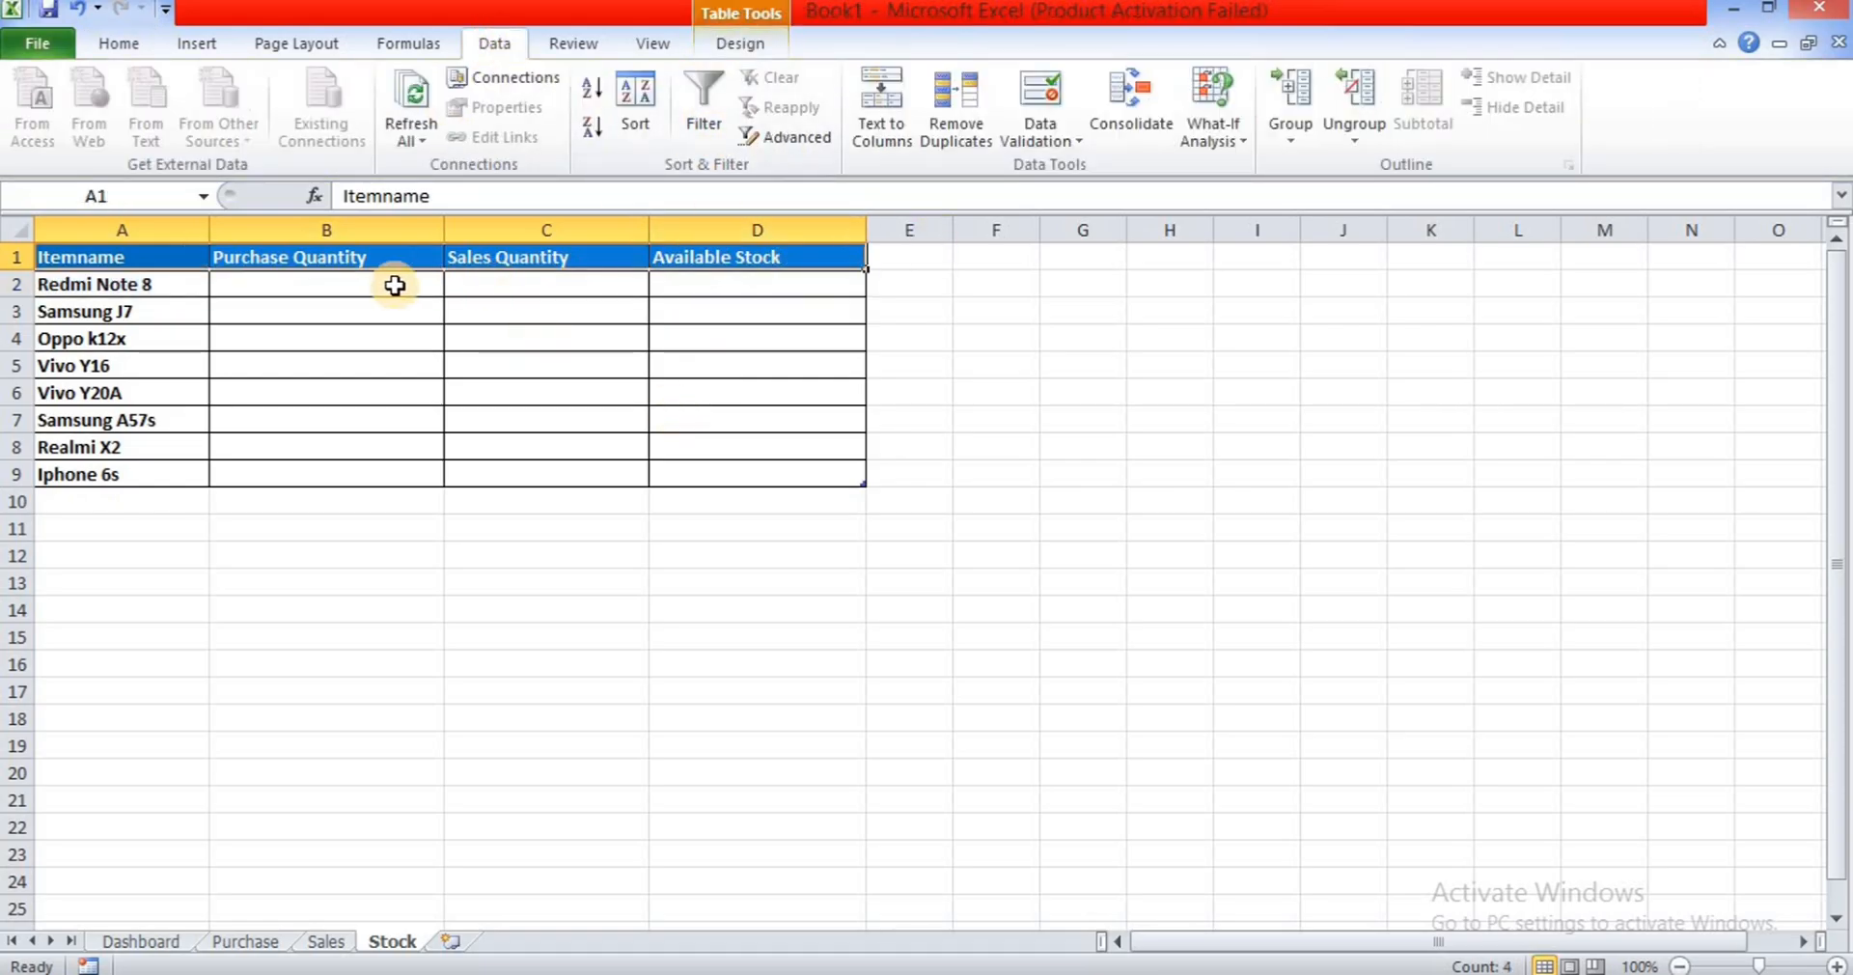
left_click(391, 286)
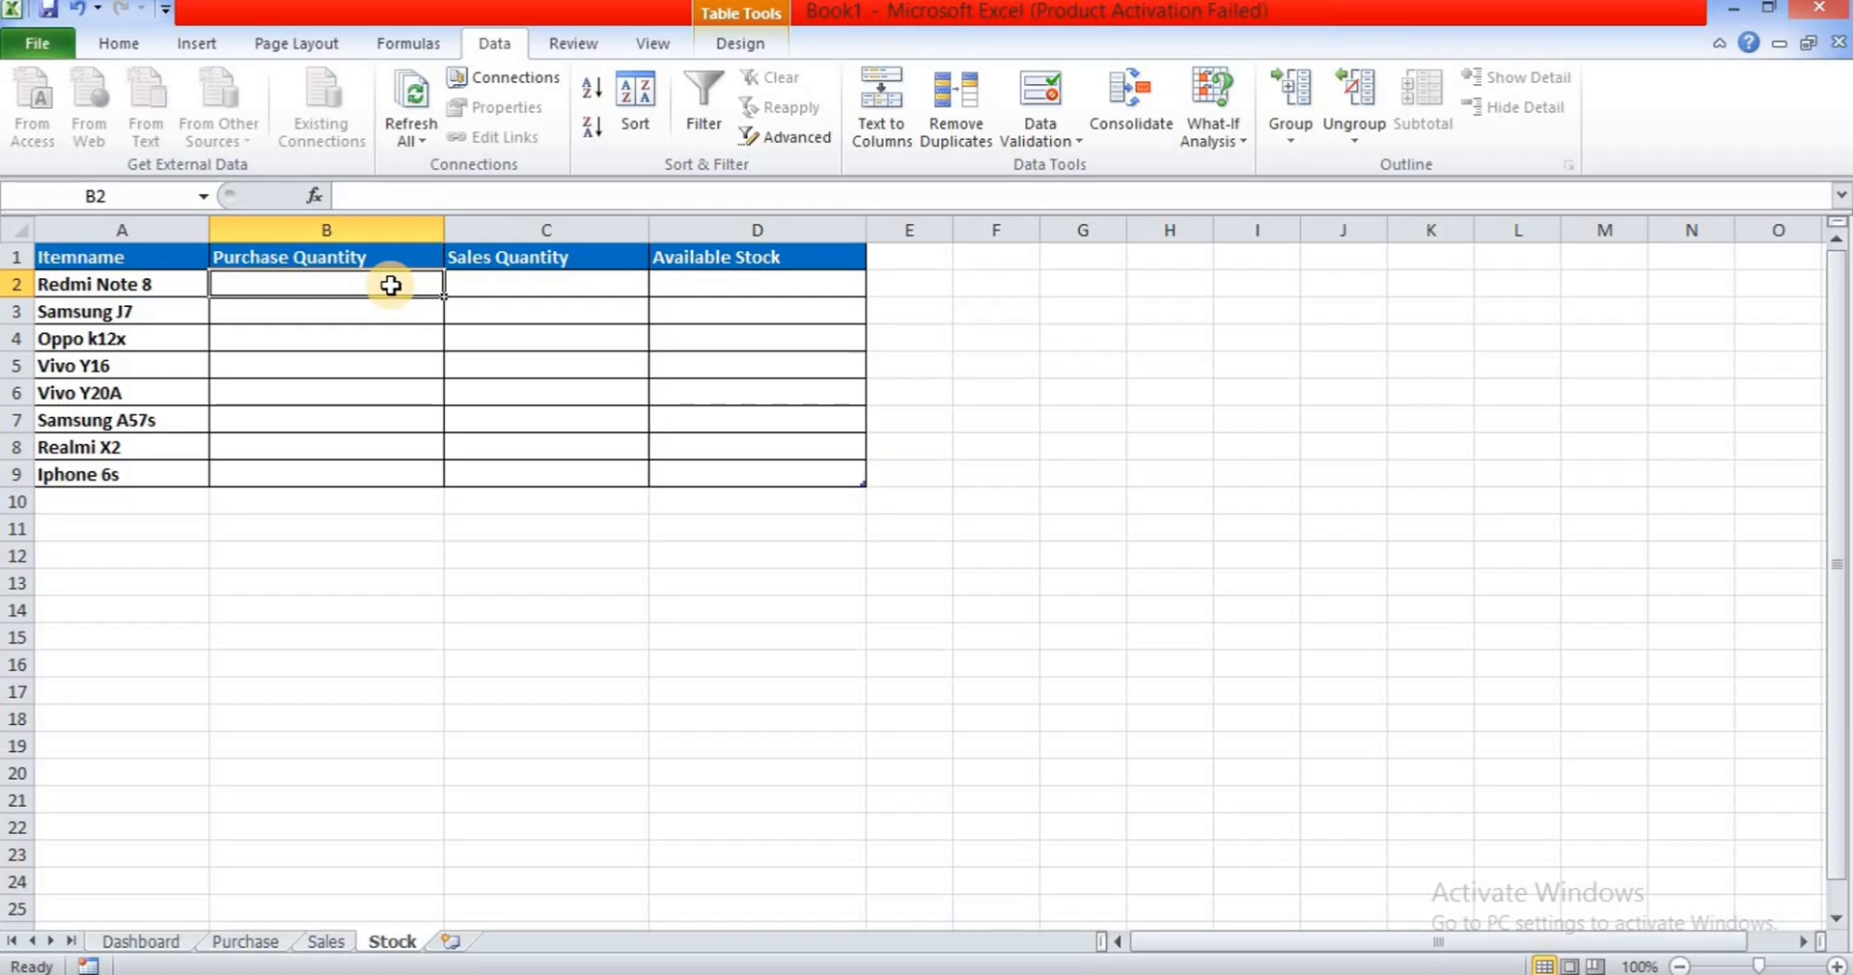
type("=")
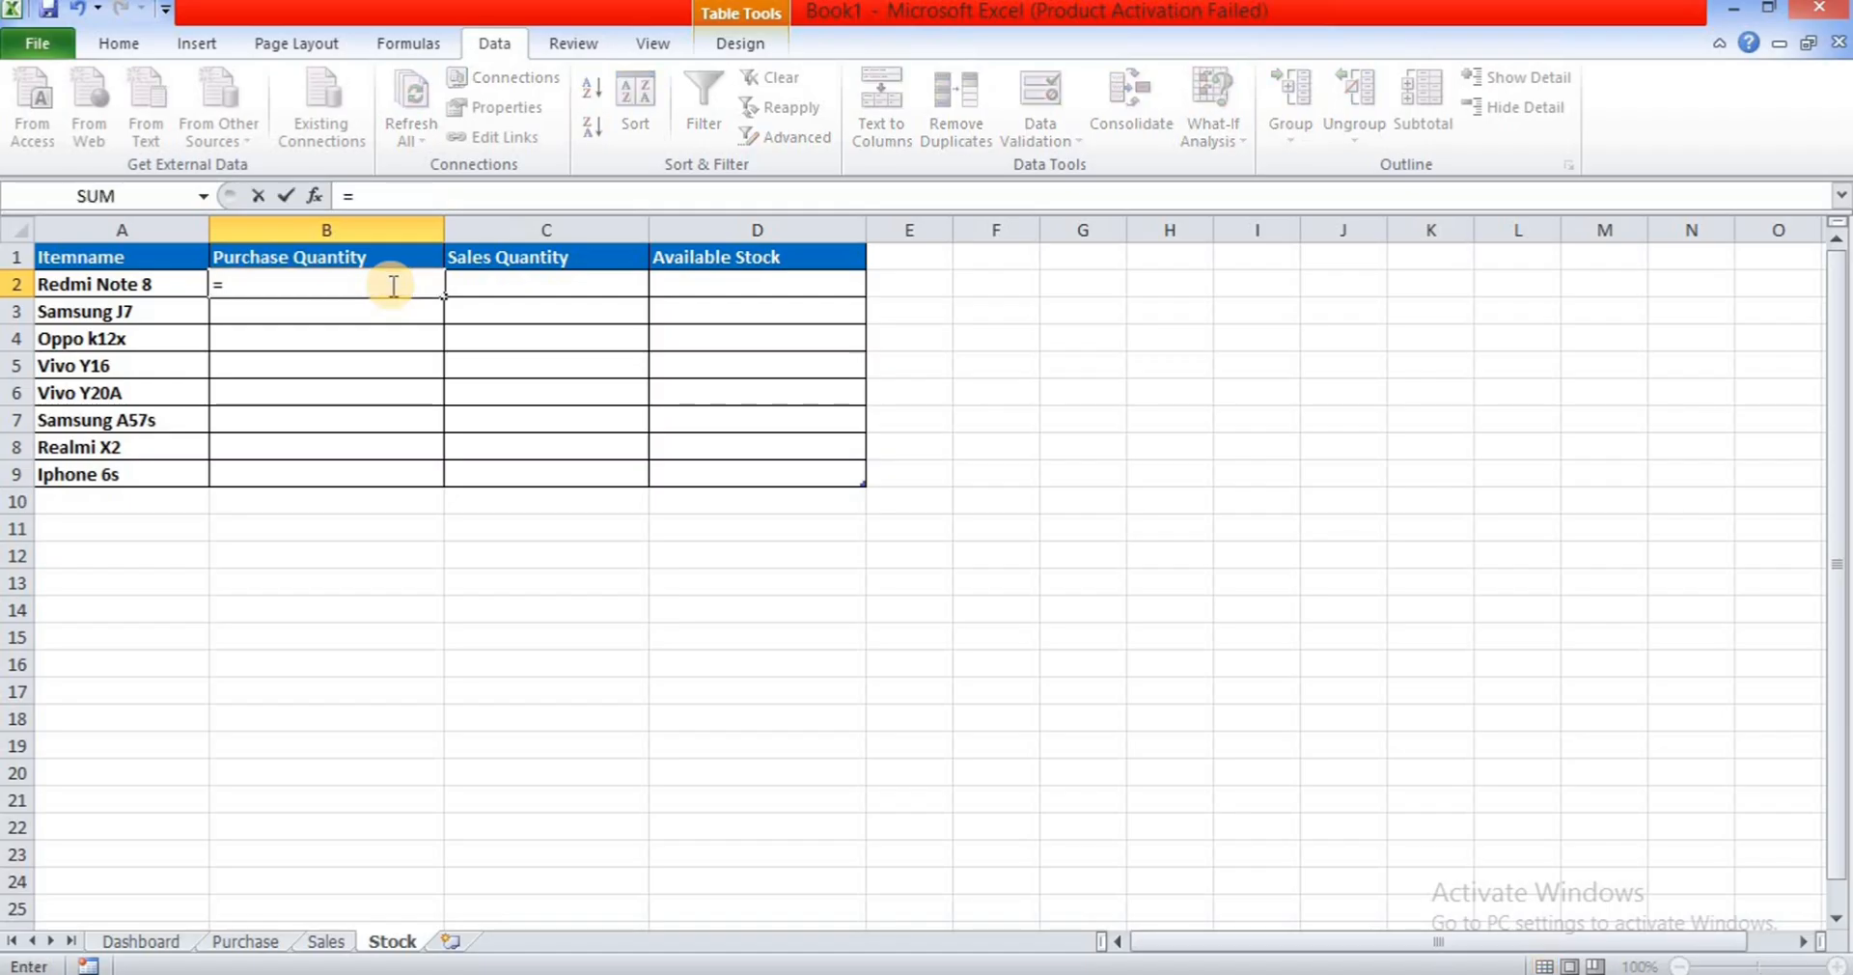
type("su")
key("BackSpace")
key("BackSpace")
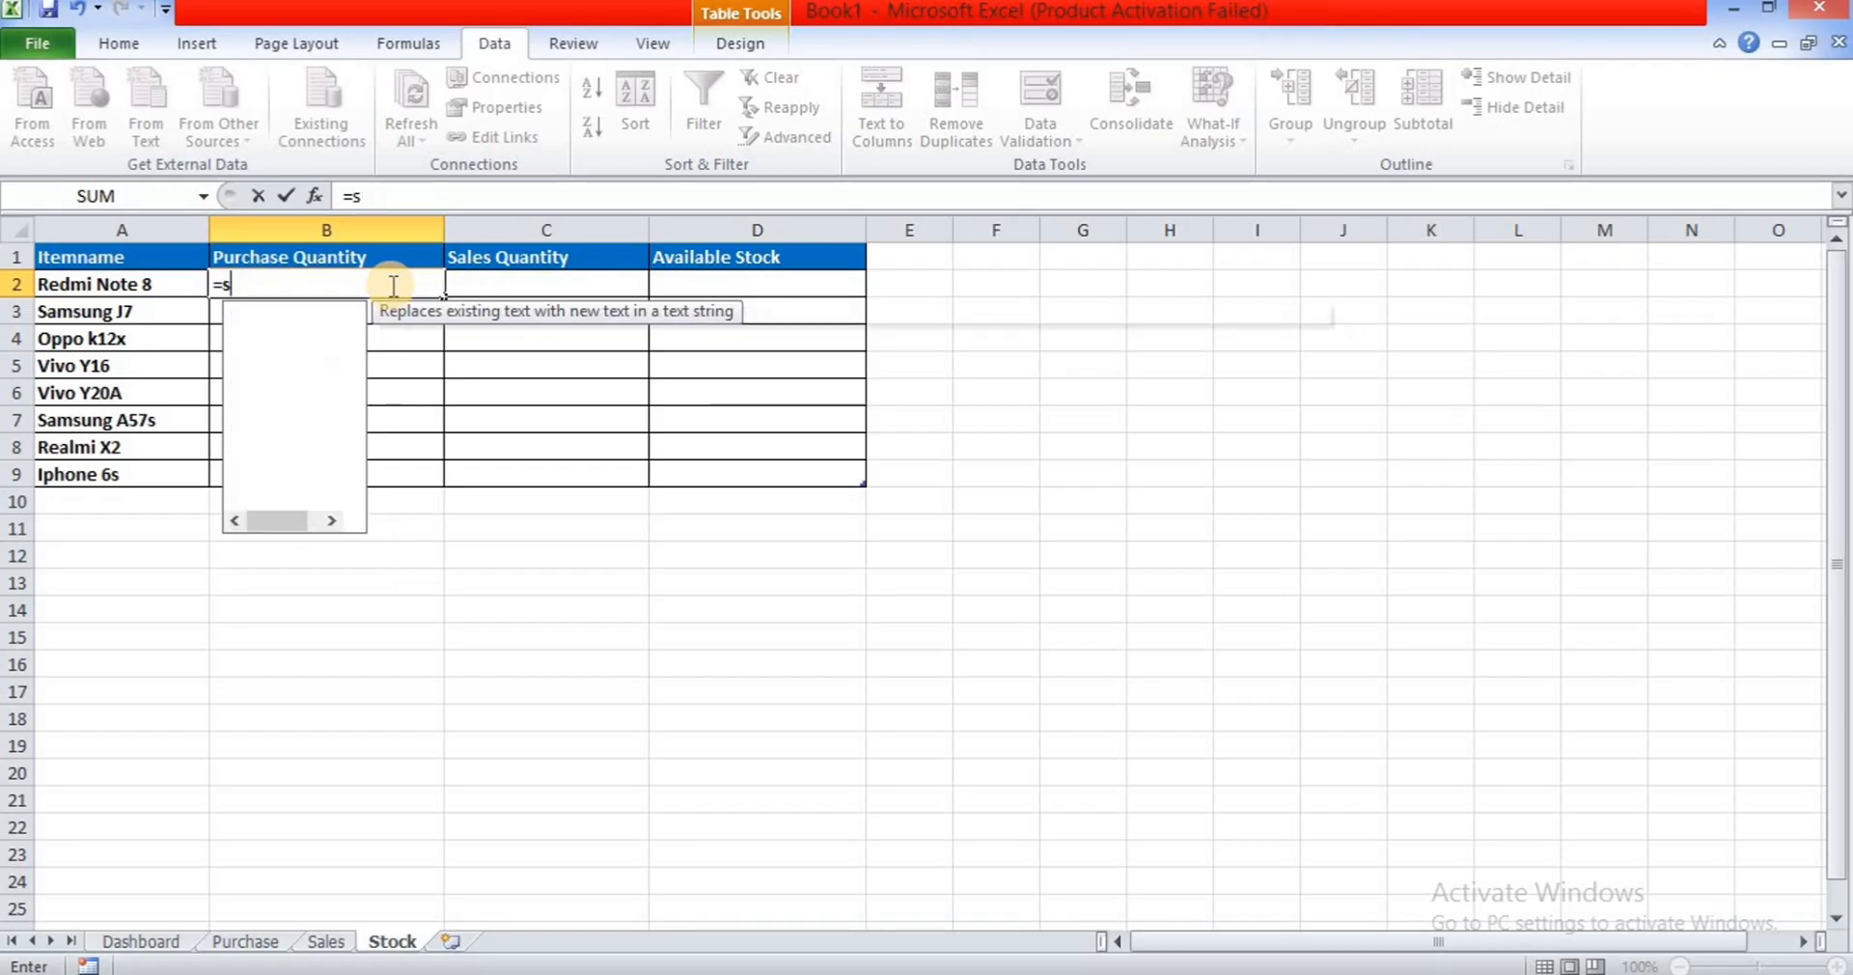
type("S")
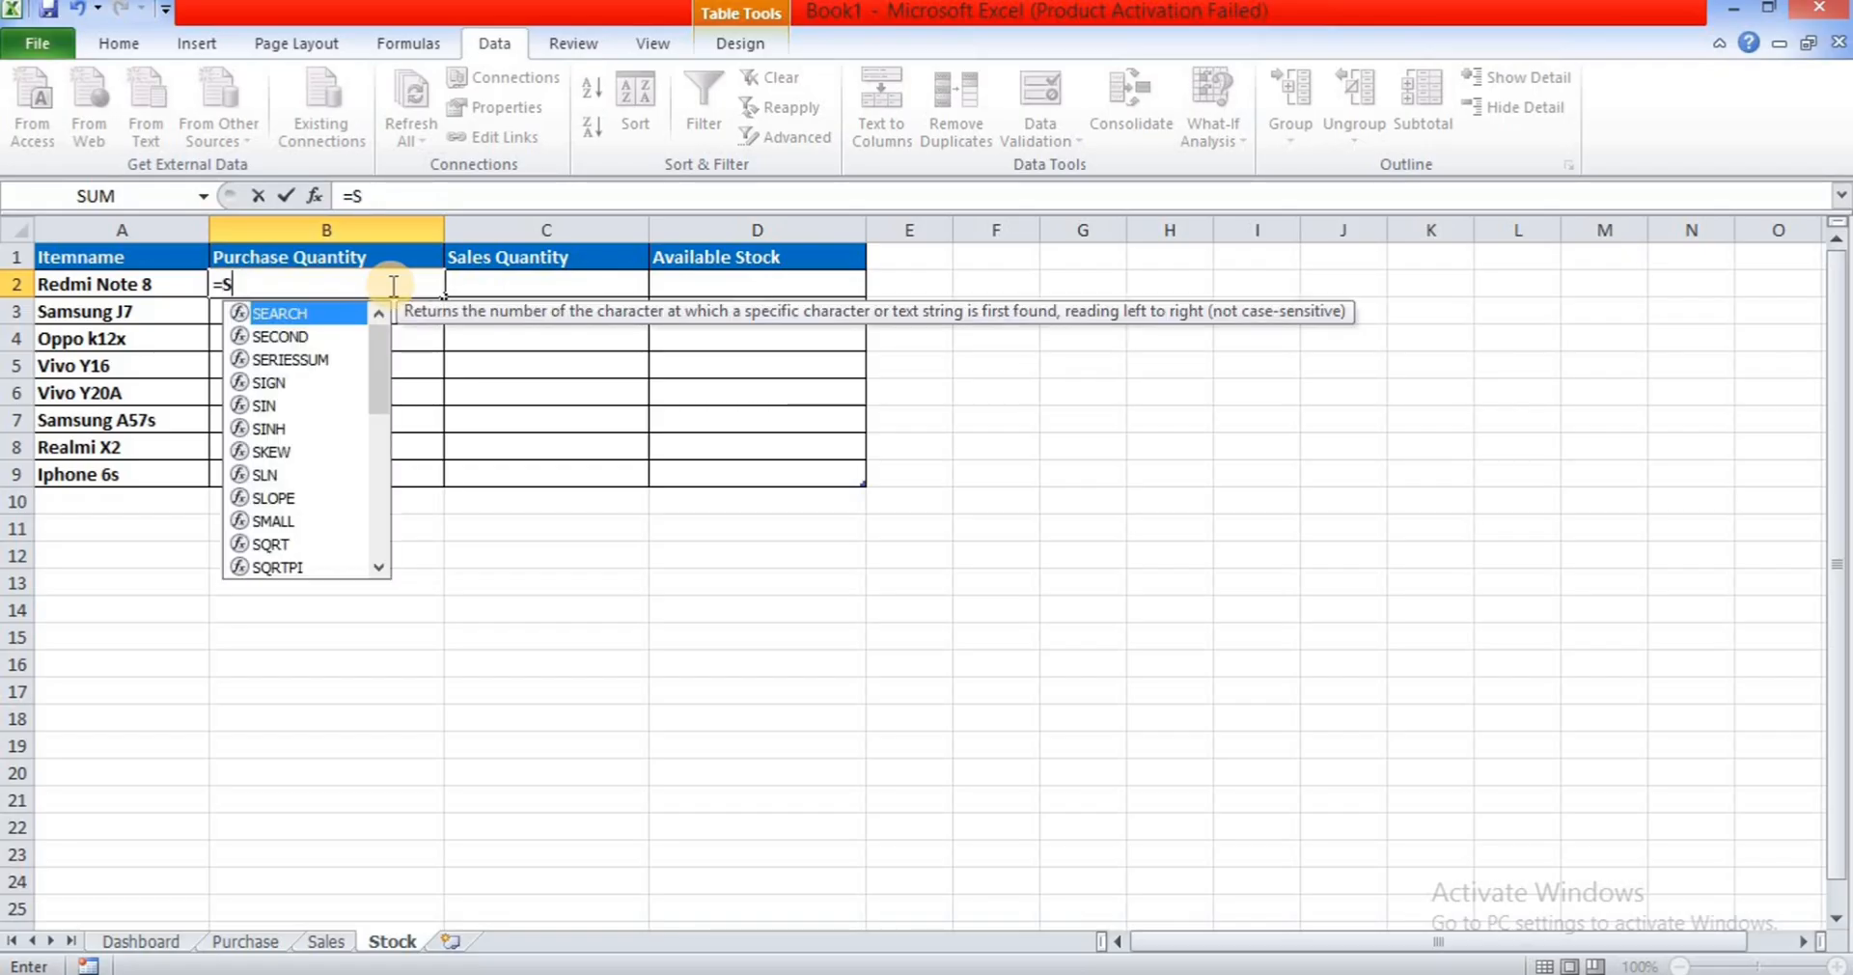
type("UMIF")
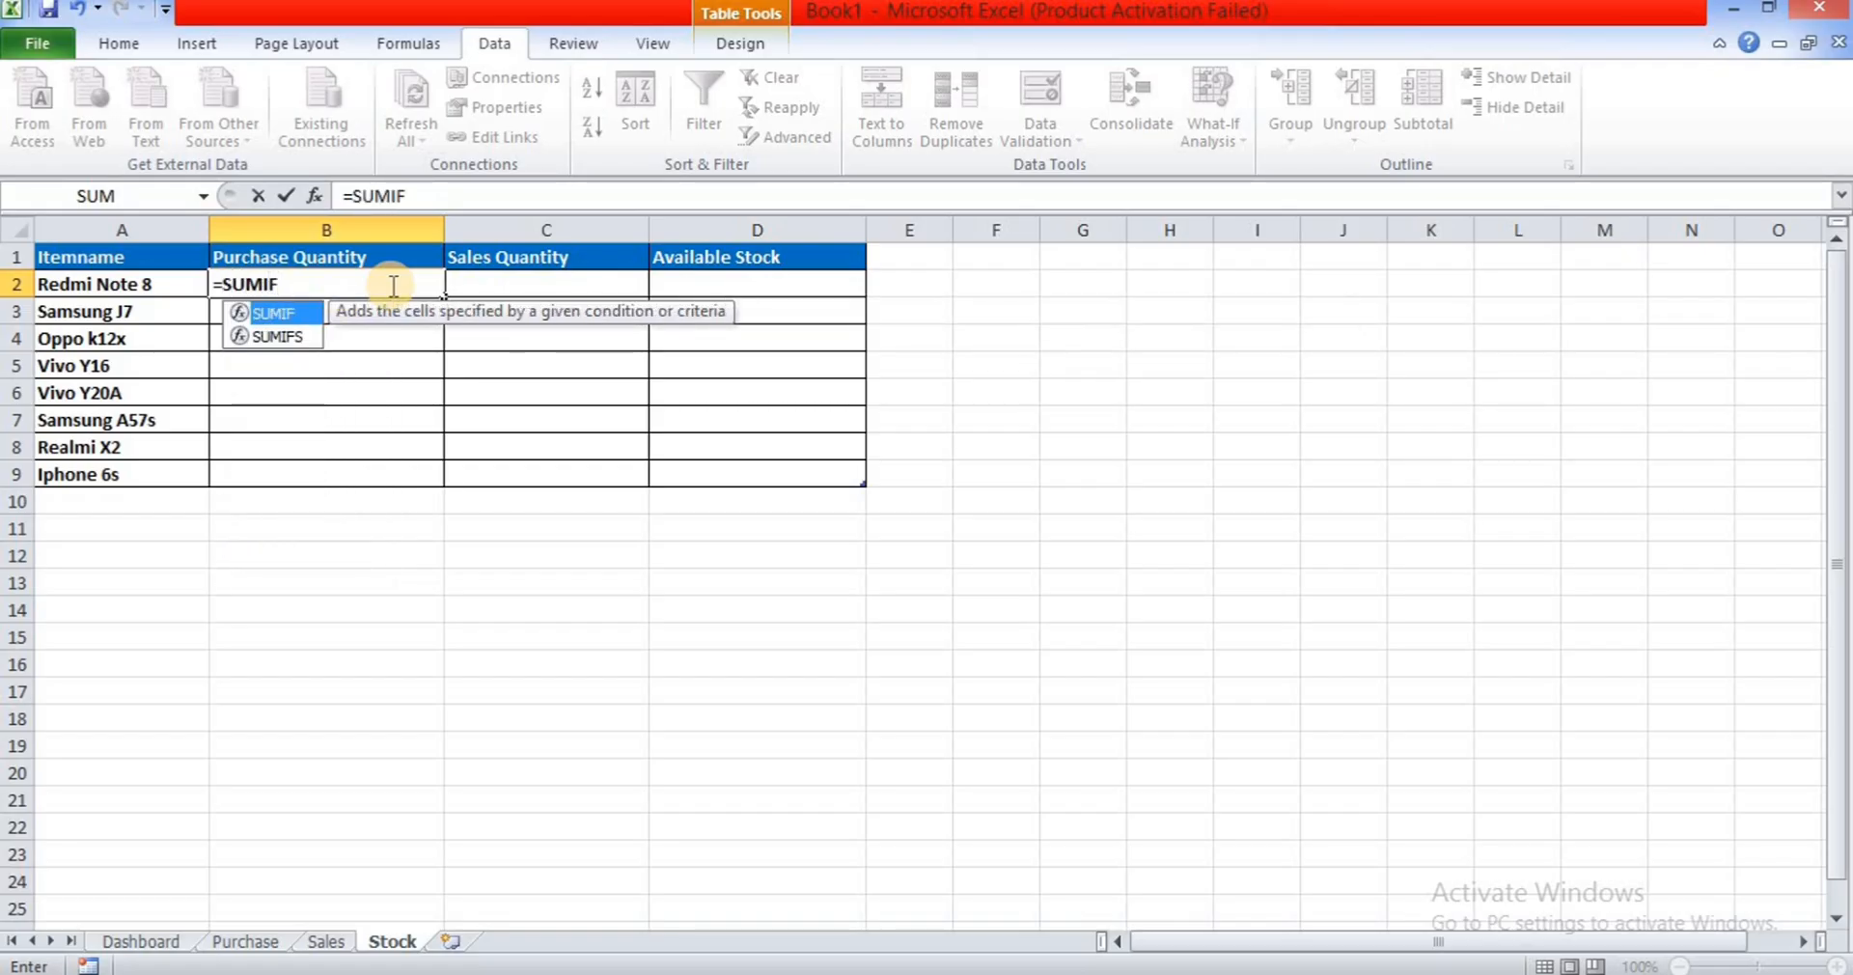
type("(")
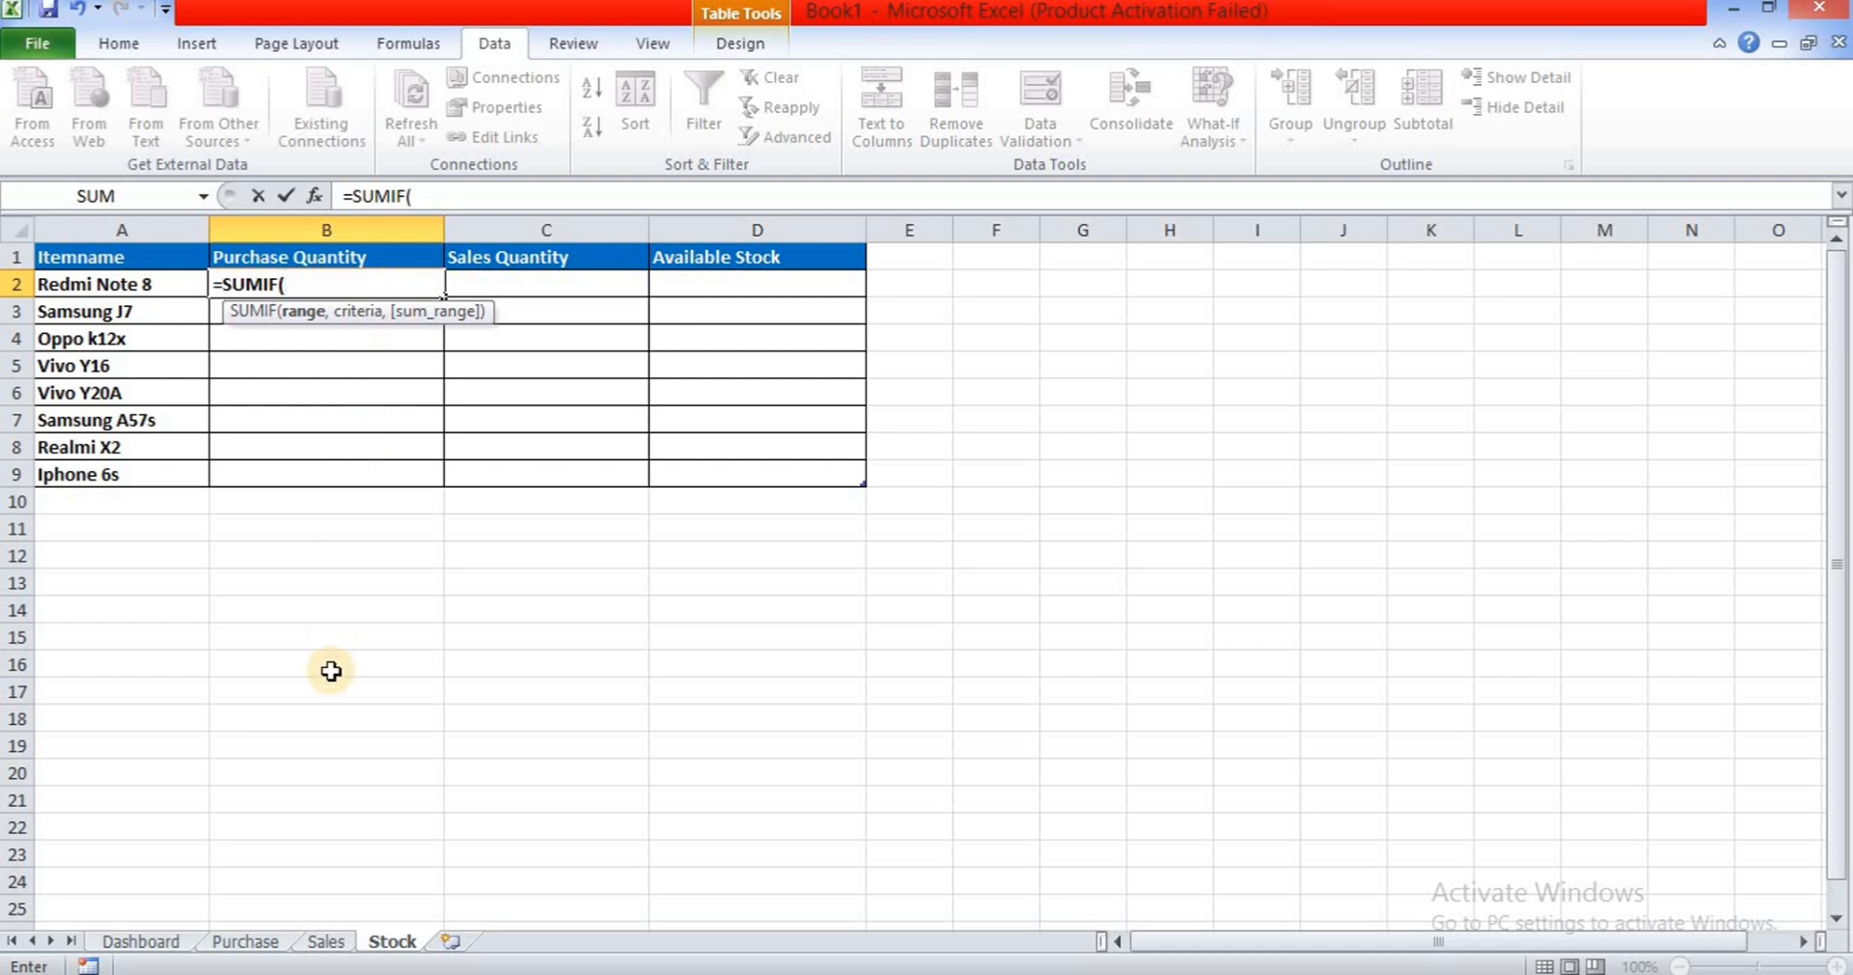
left_click(247, 941)
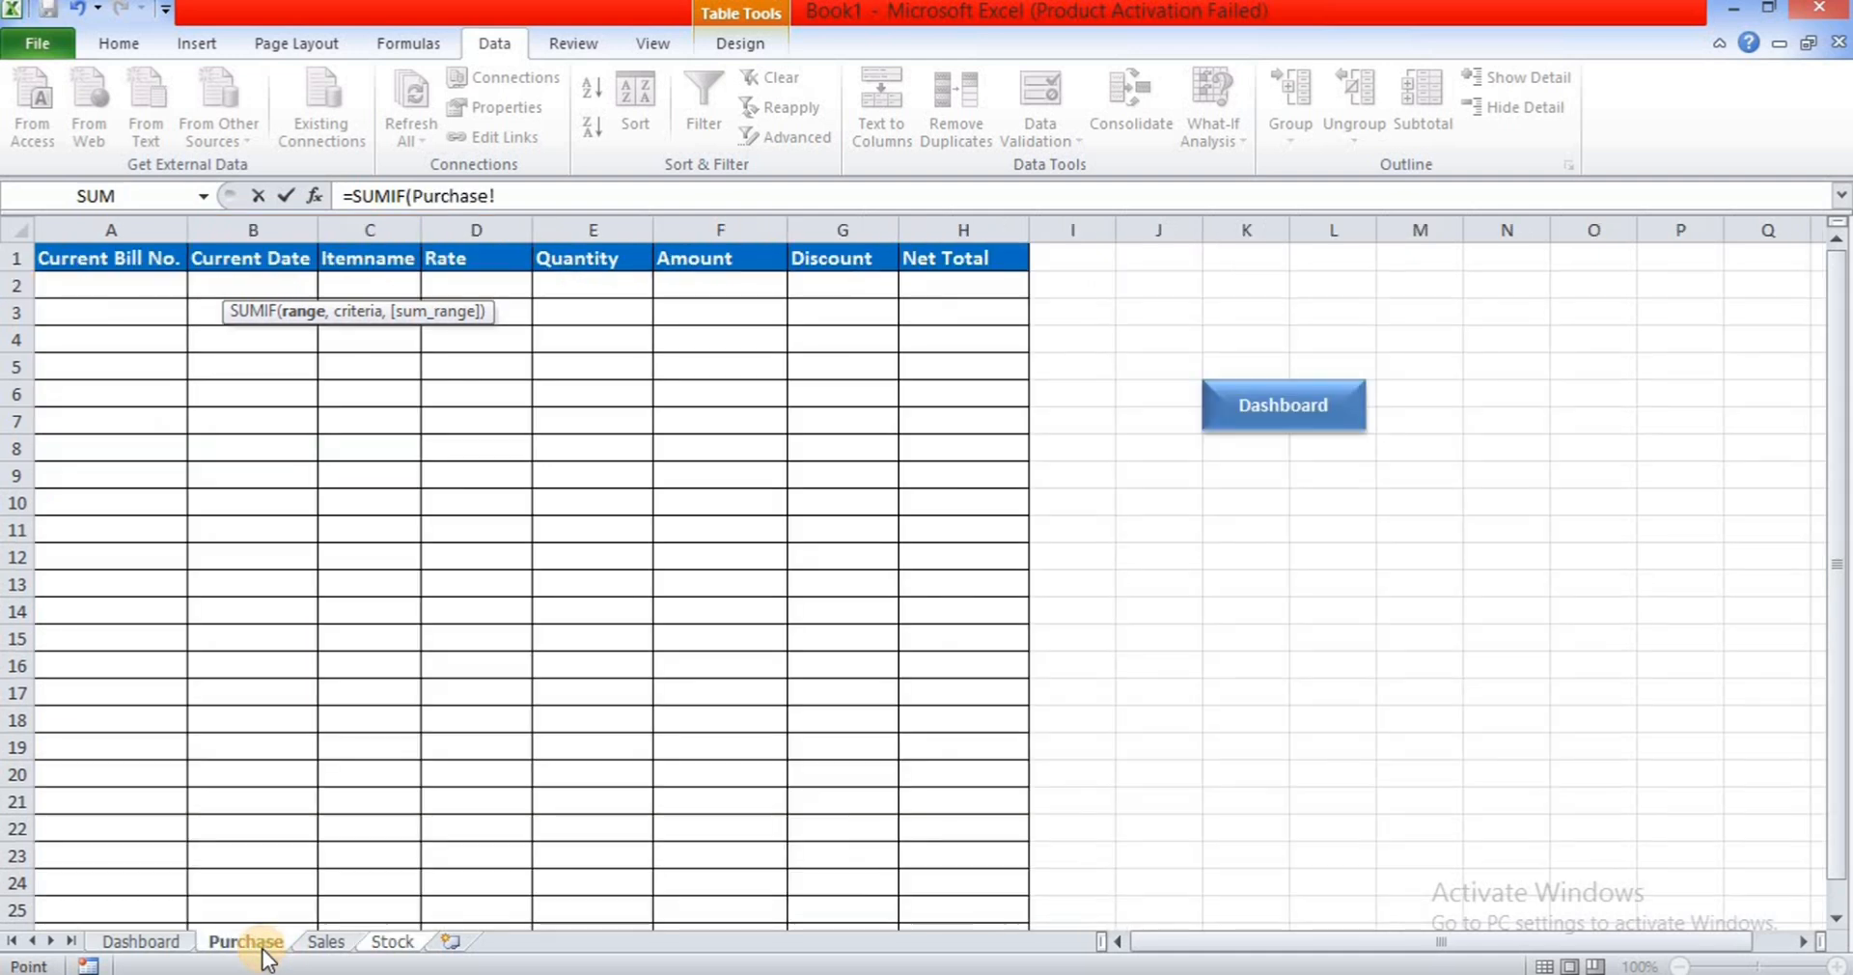
left_click(369, 220)
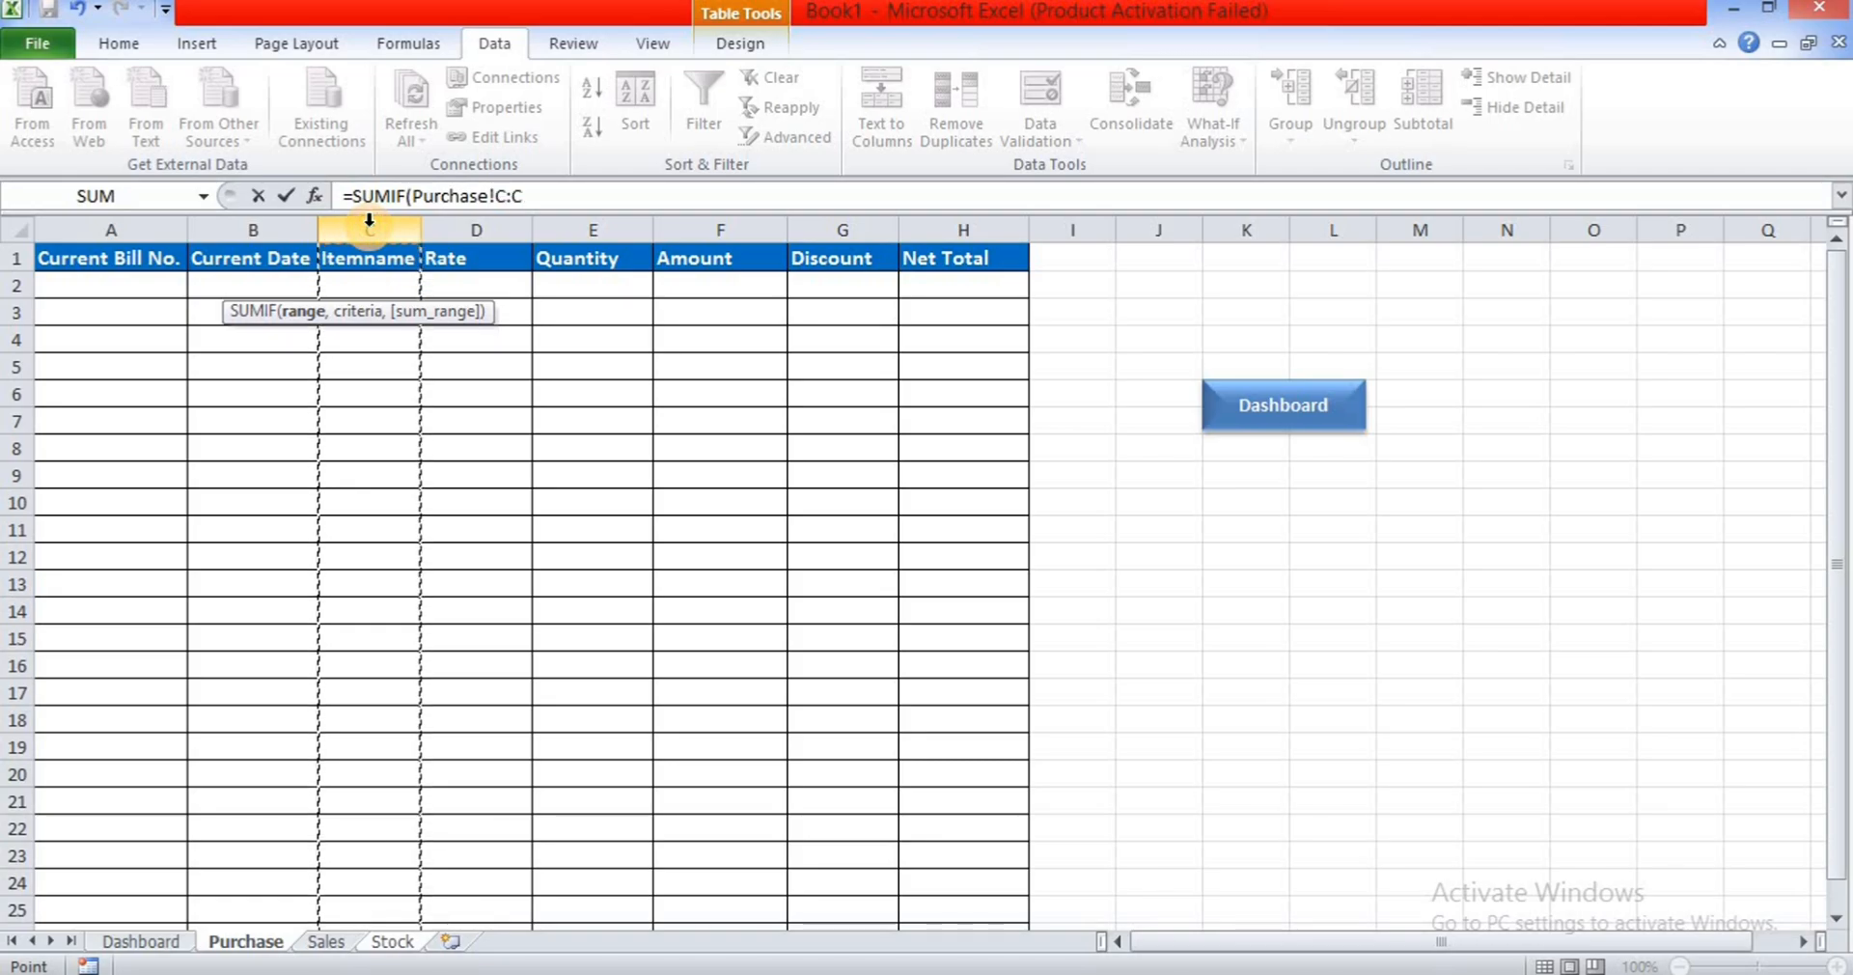
type(",")
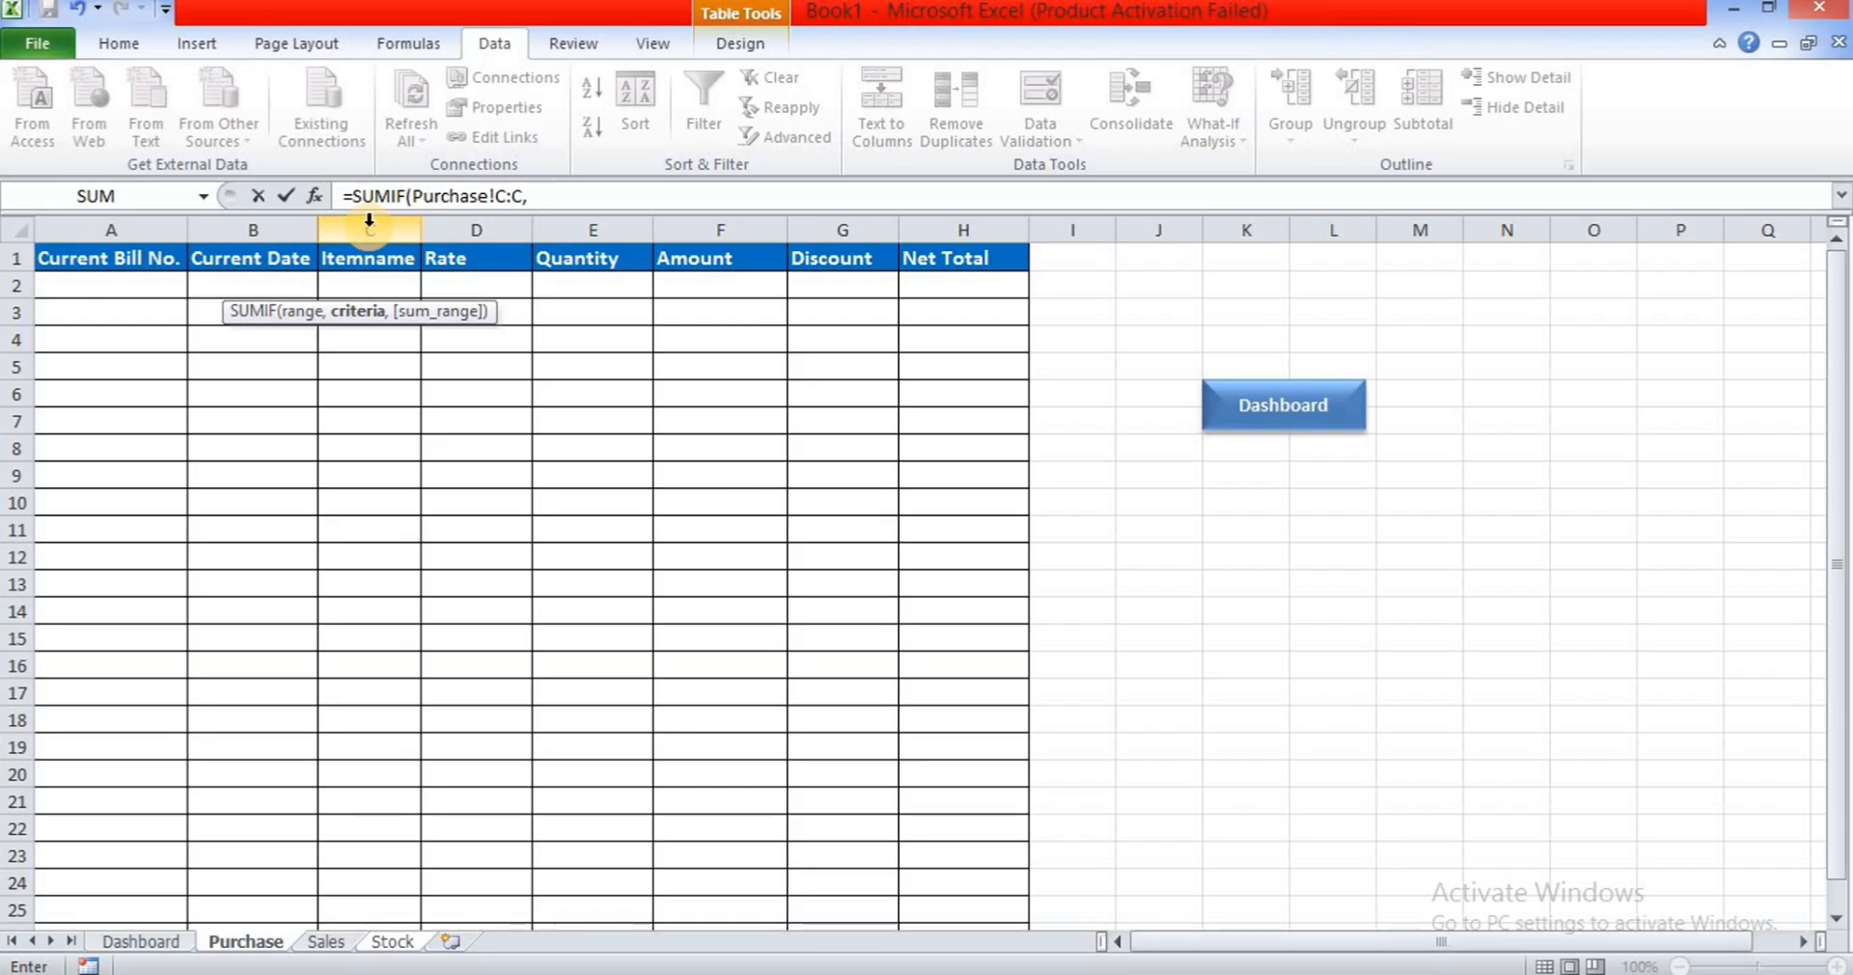
left_click(393, 943)
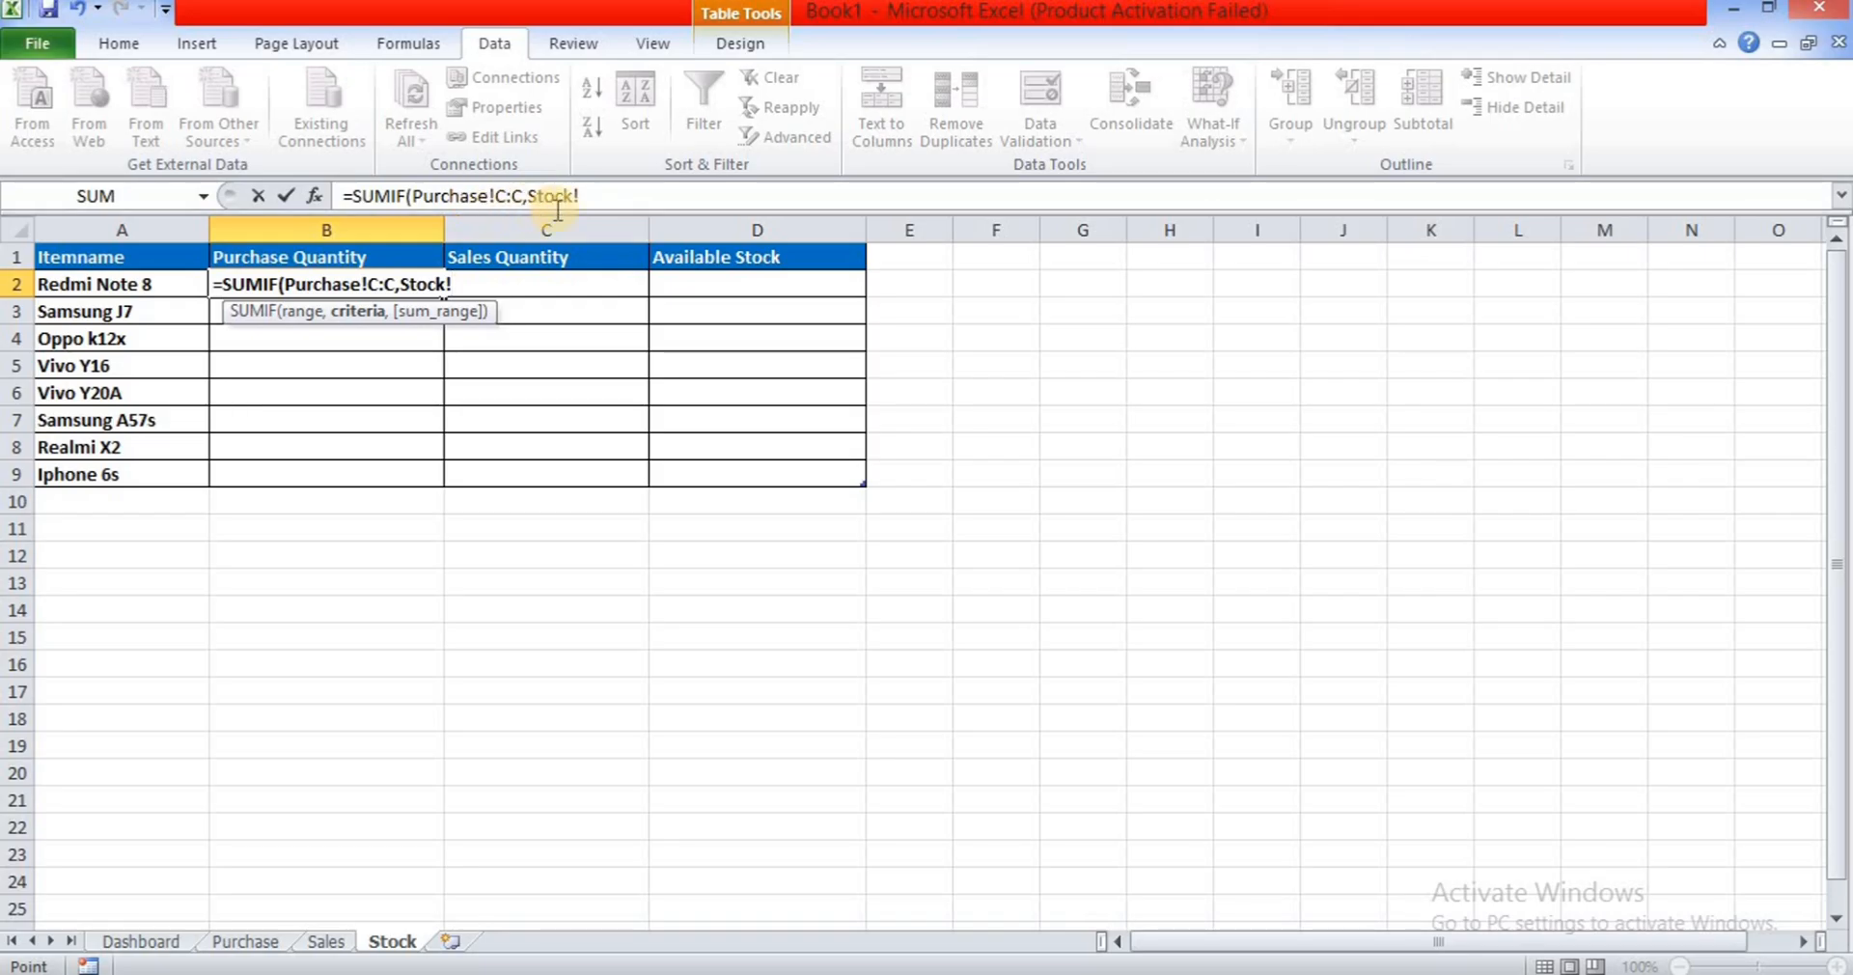
left_click(150, 285)
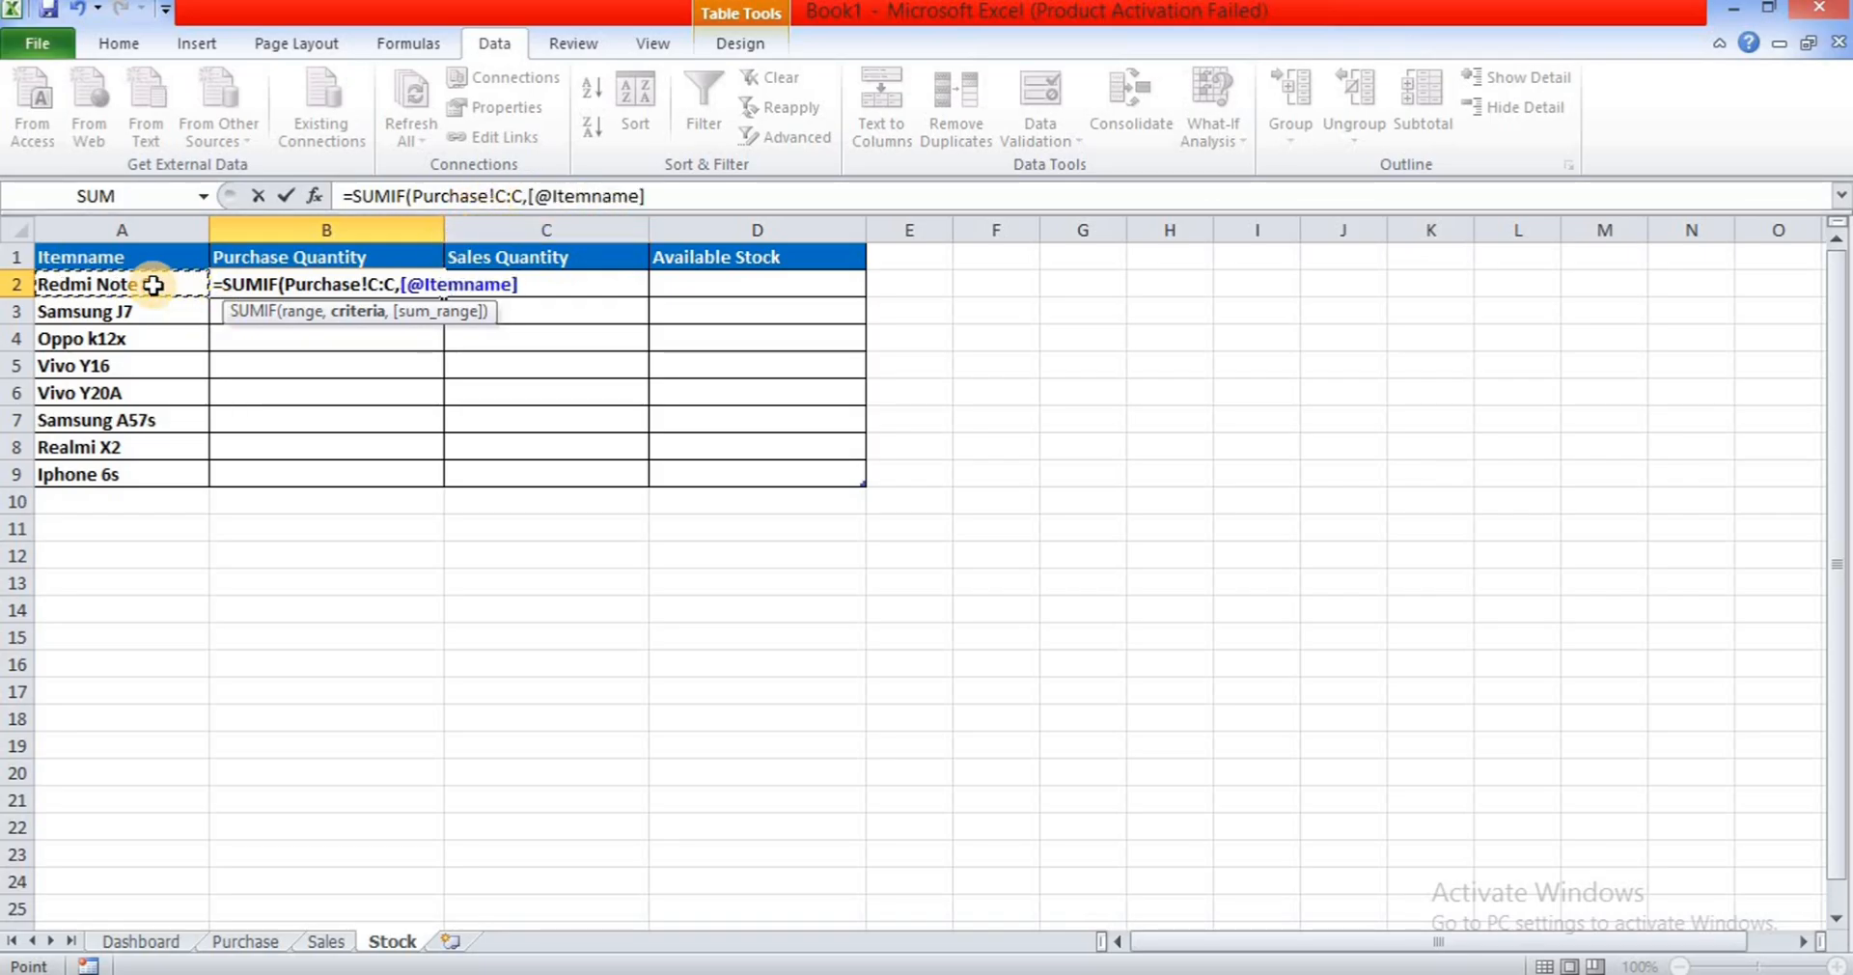
type(",")
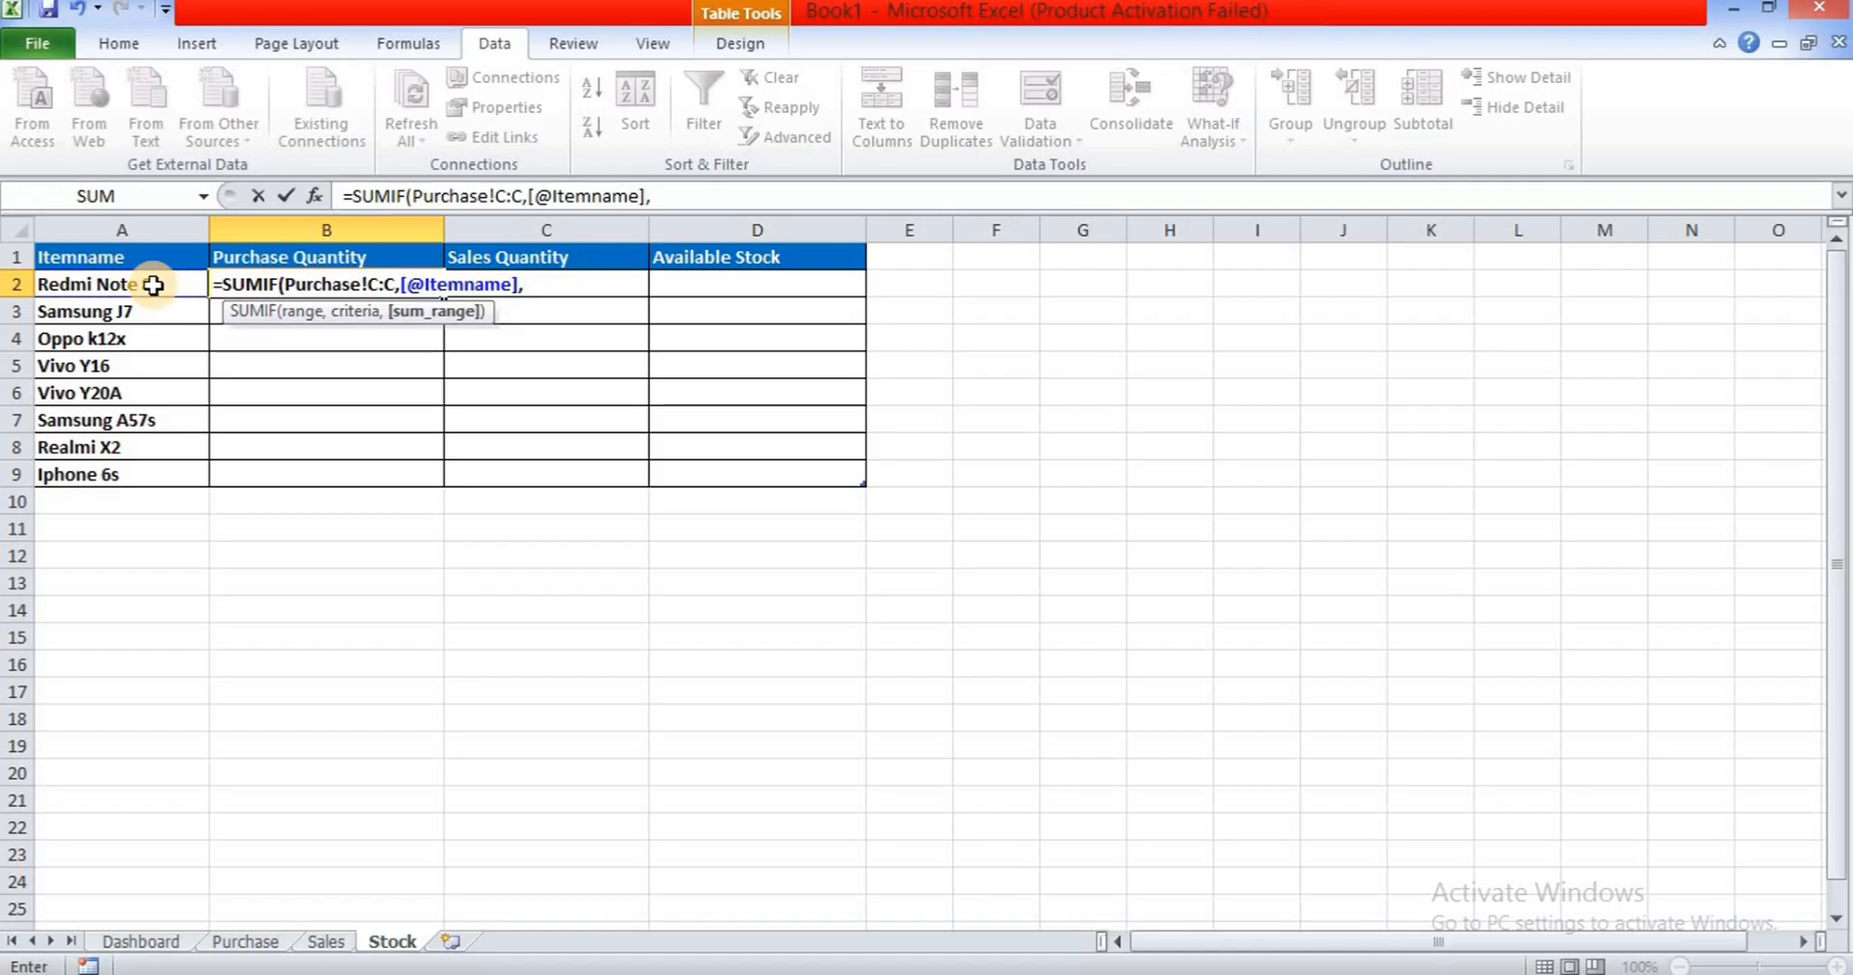
left_click(243, 942)
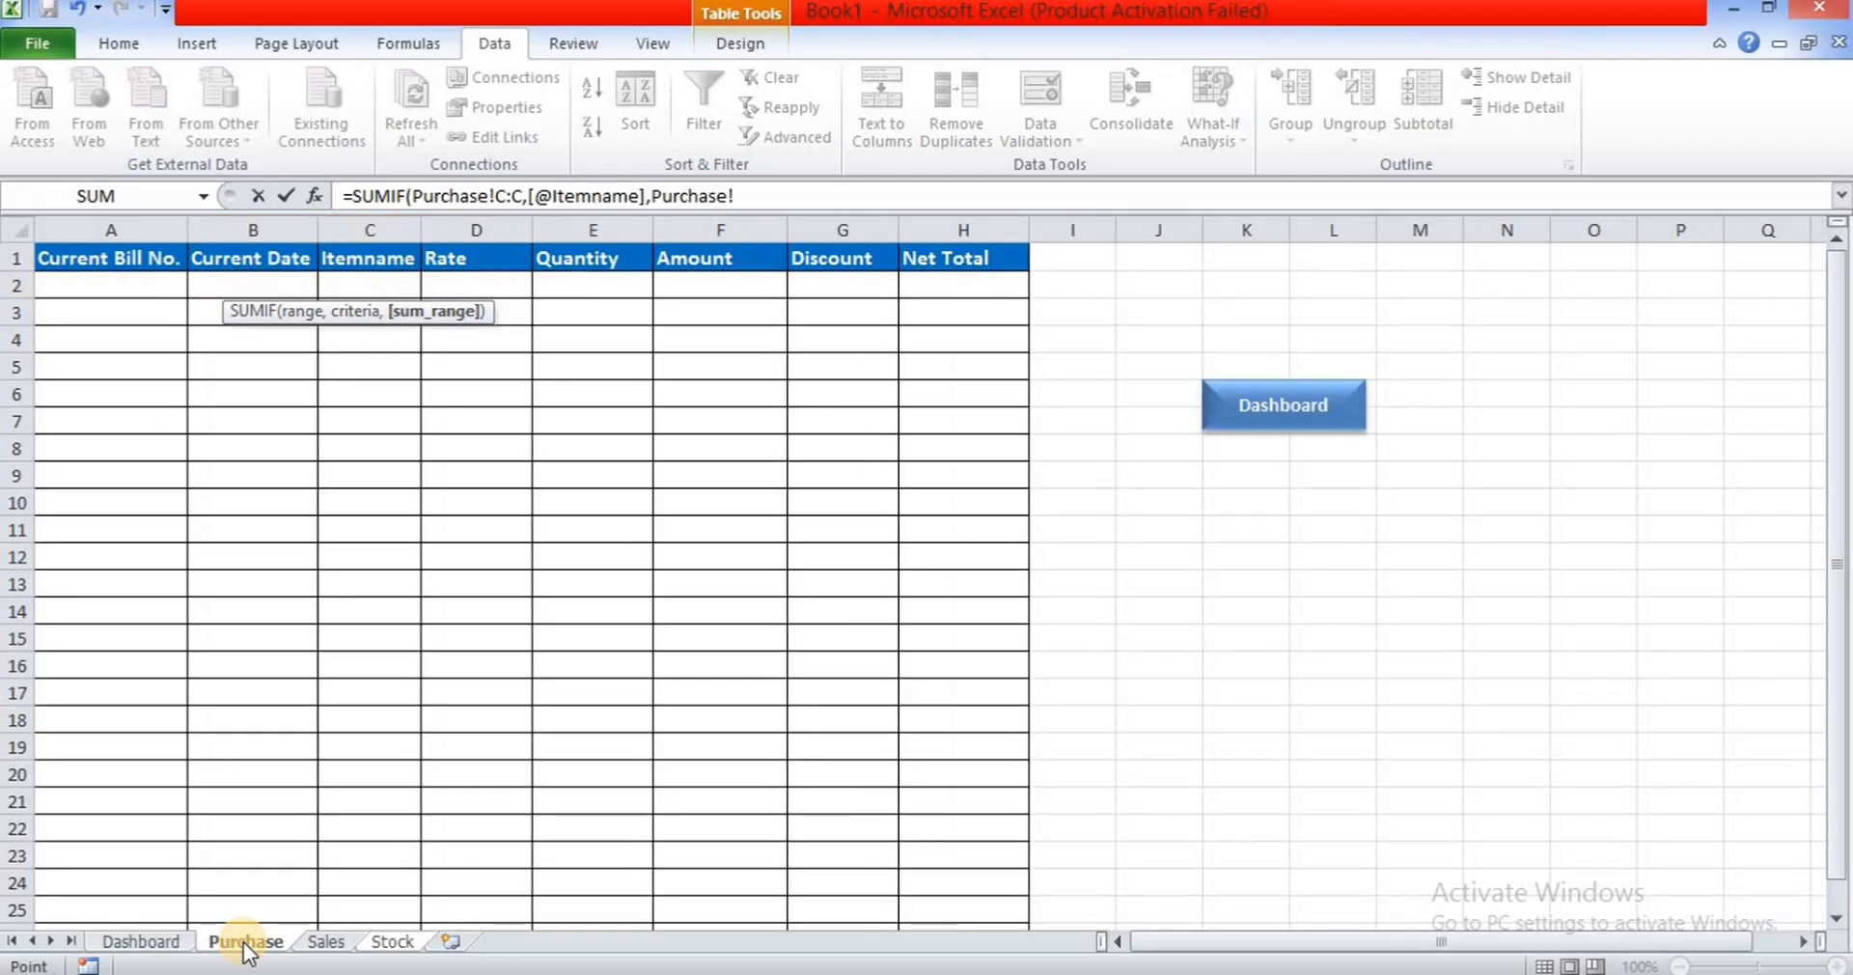
left_click(598, 229)
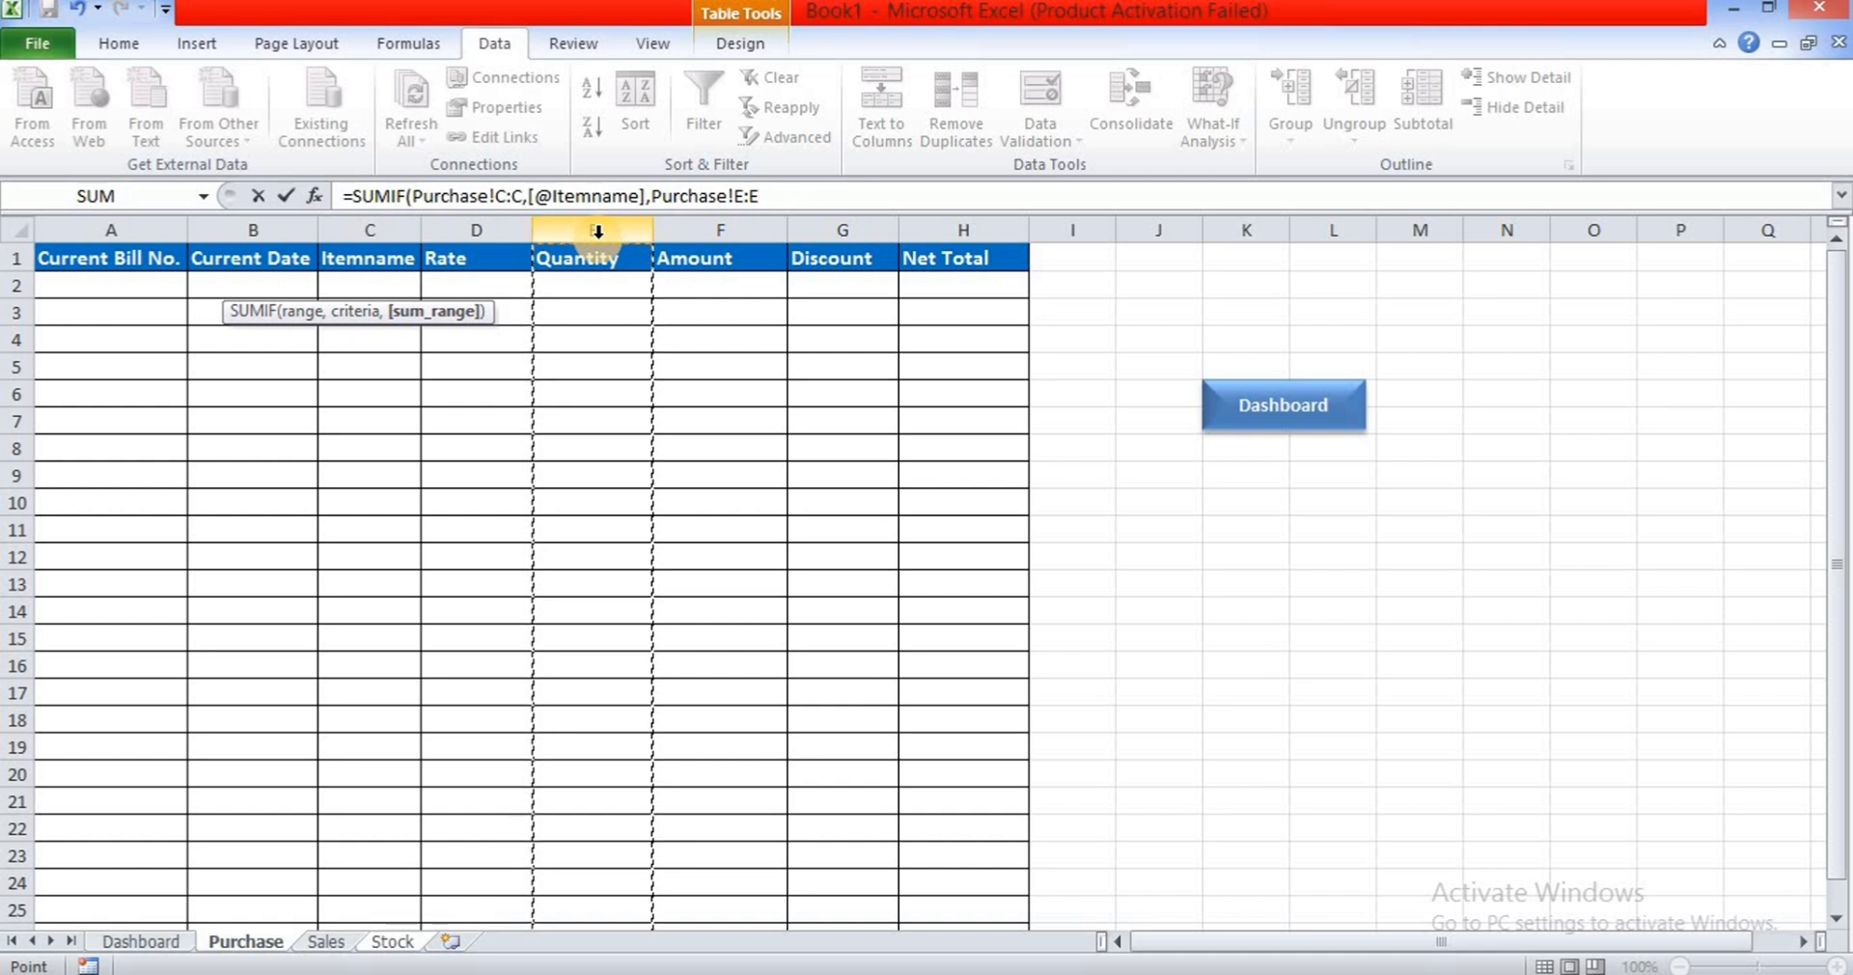
type(")")
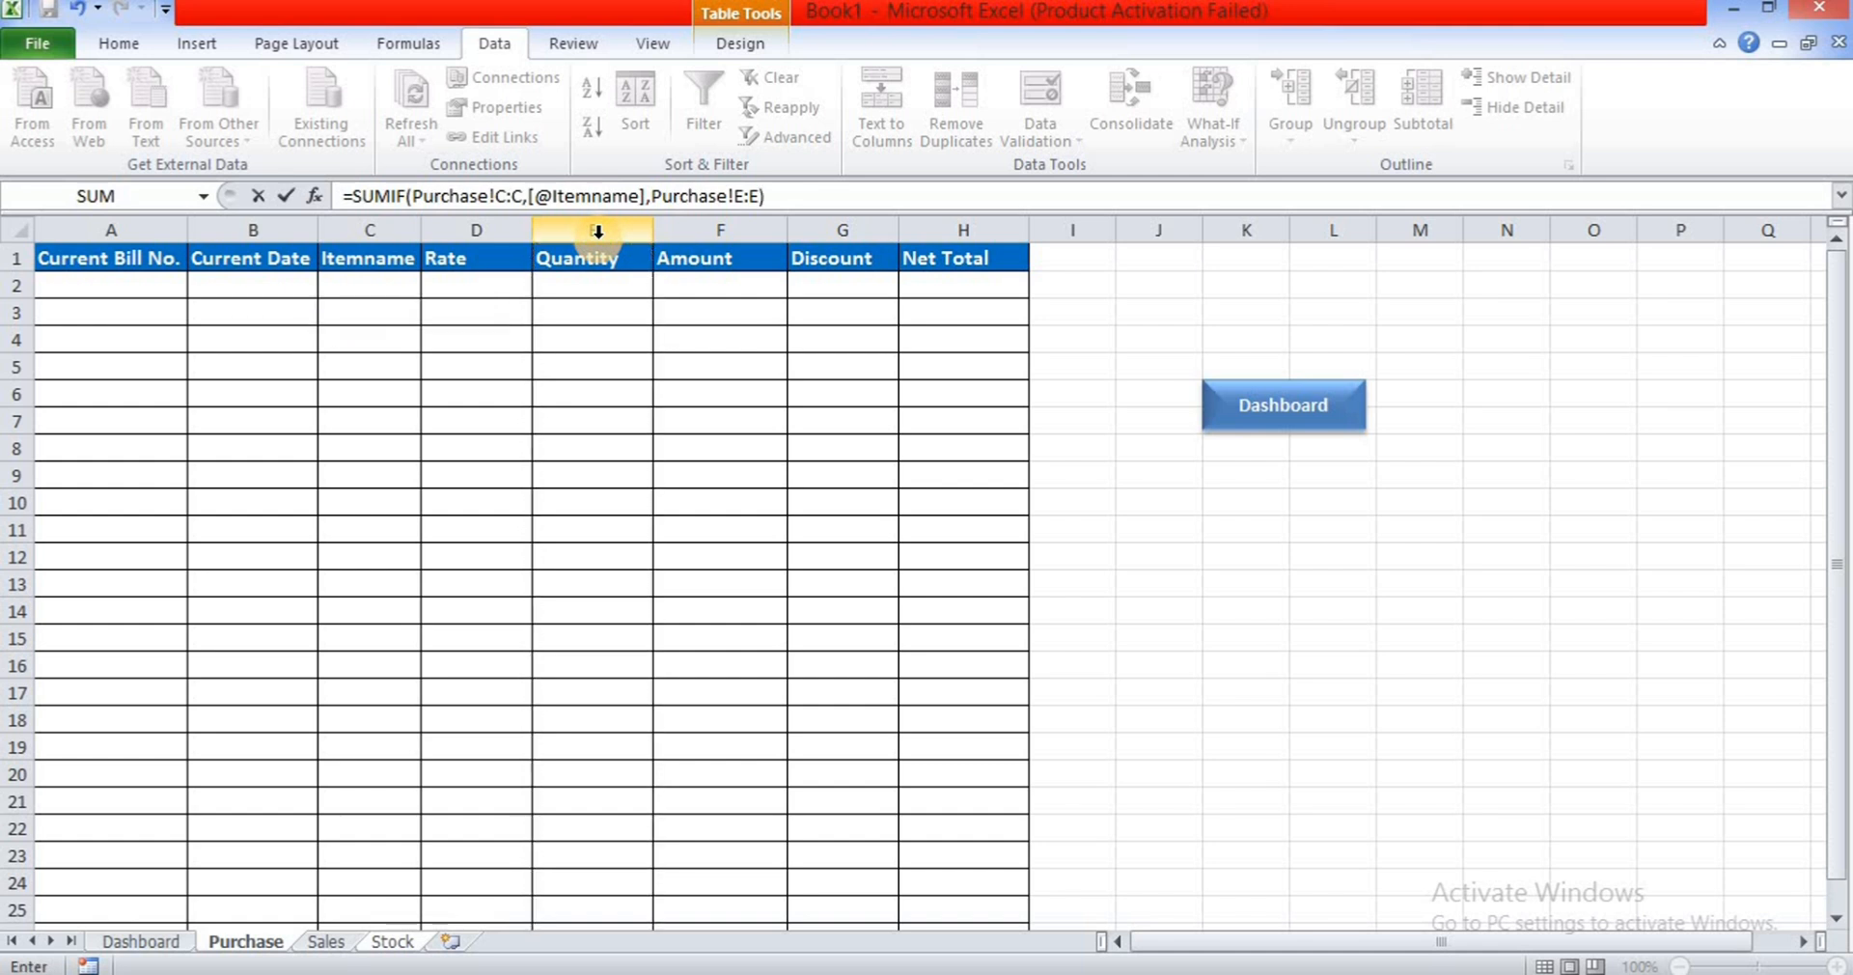
key("Return")
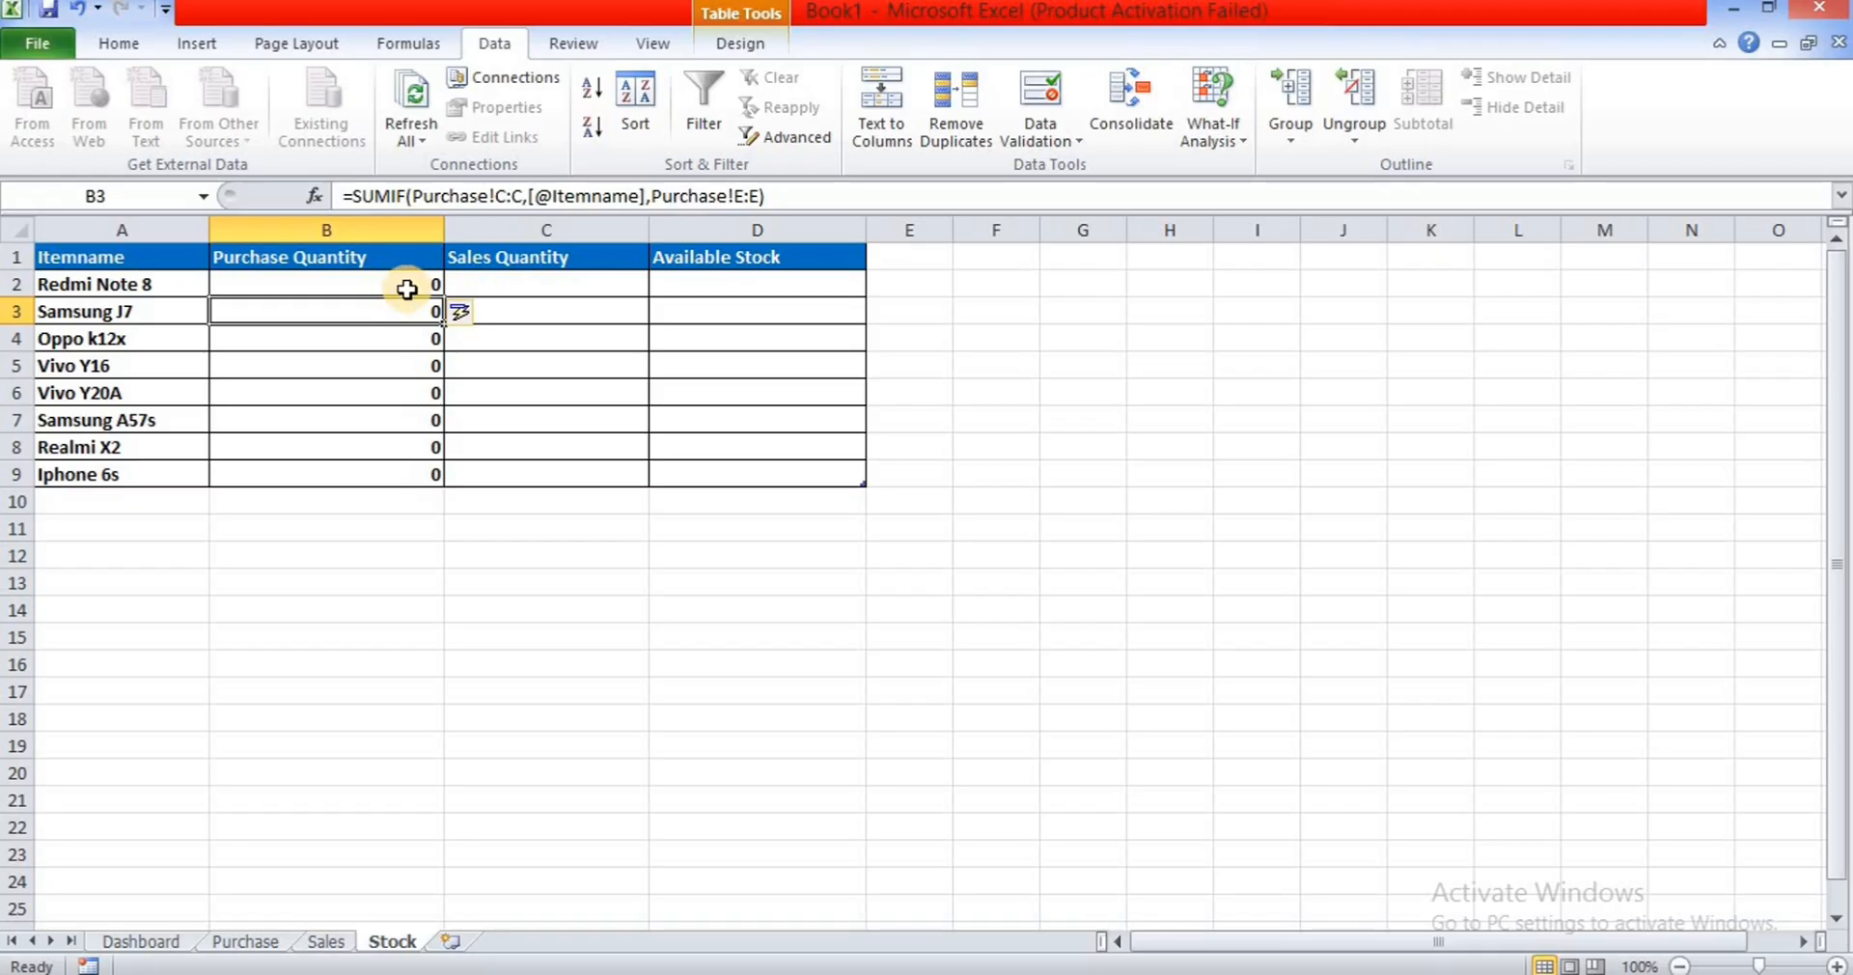
left_click(403, 365)
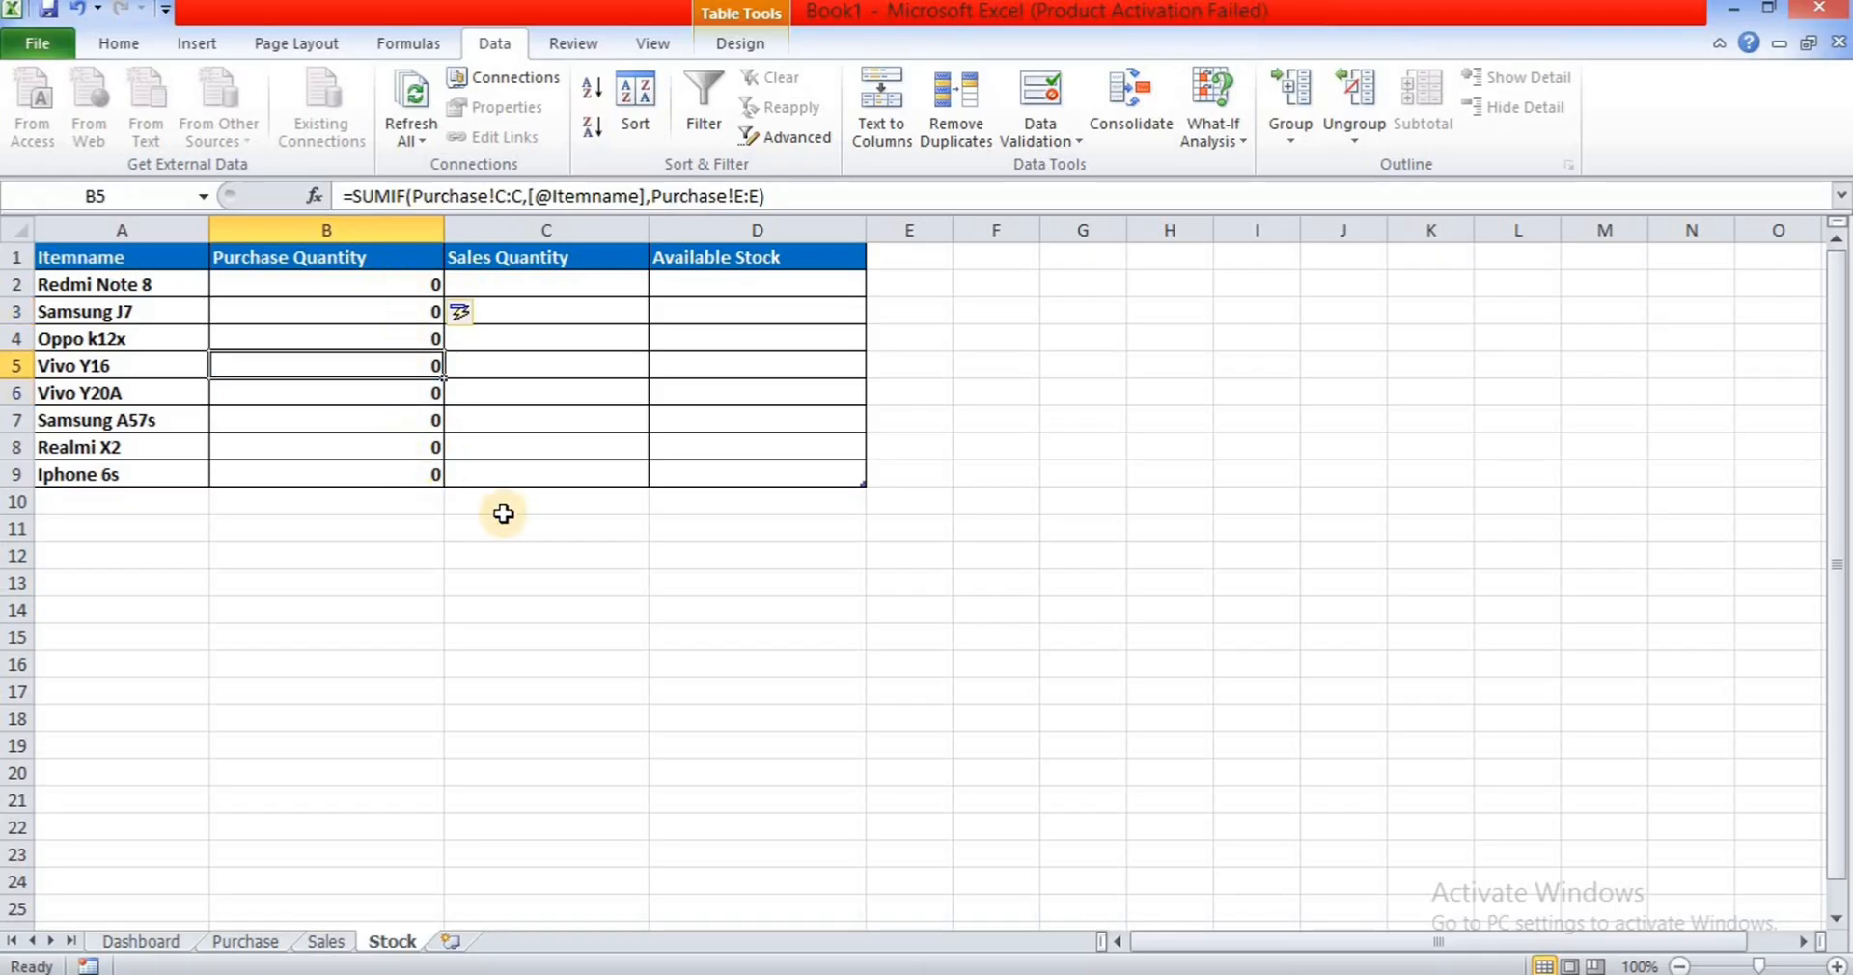
left_click(556, 298)
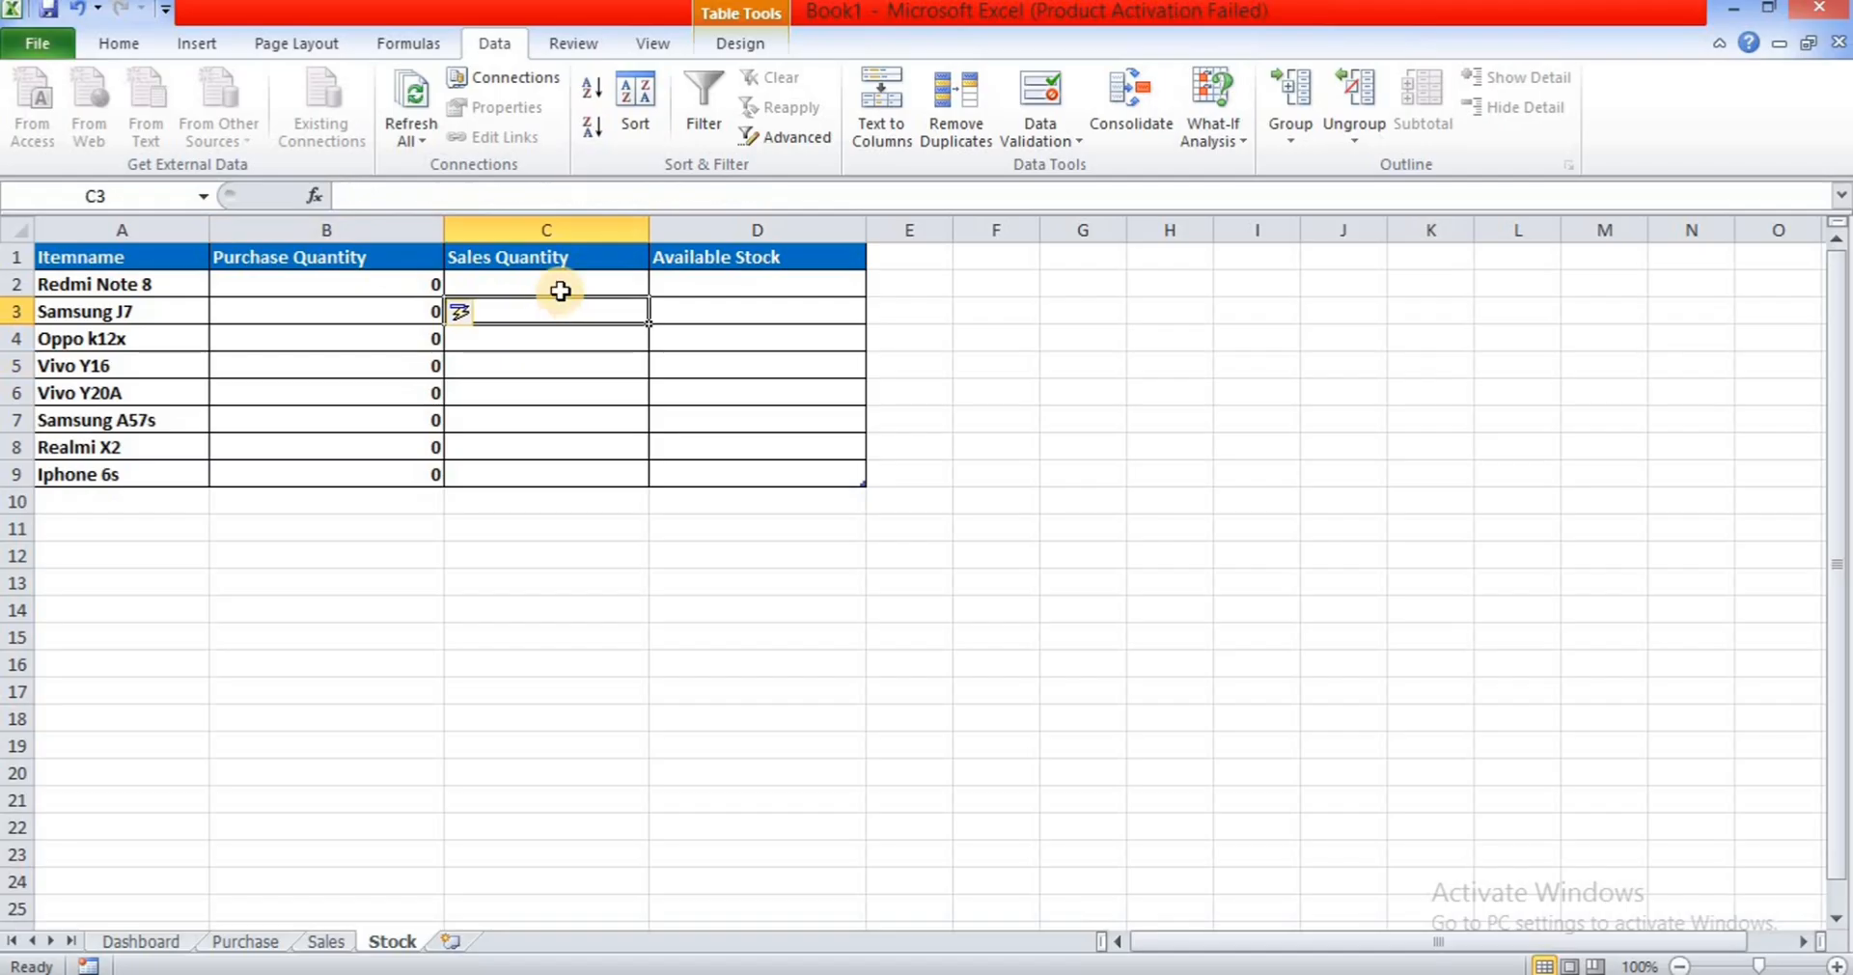
left_click(559, 291)
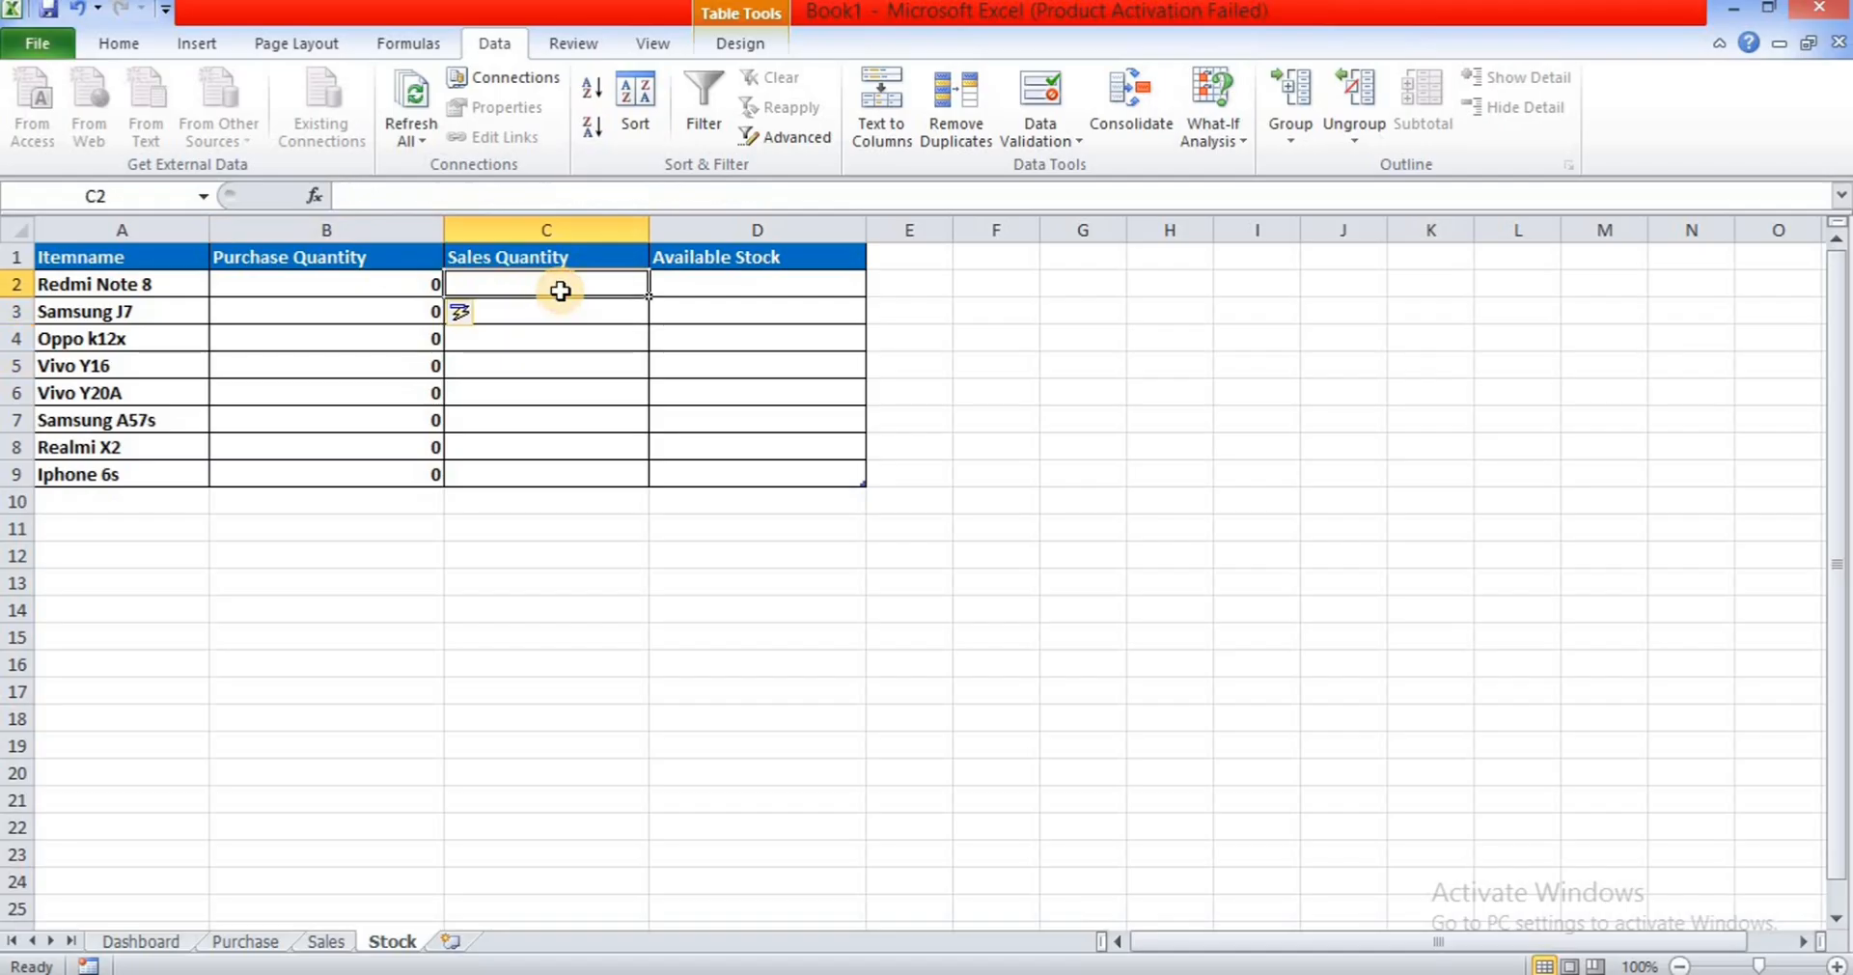
type("=")
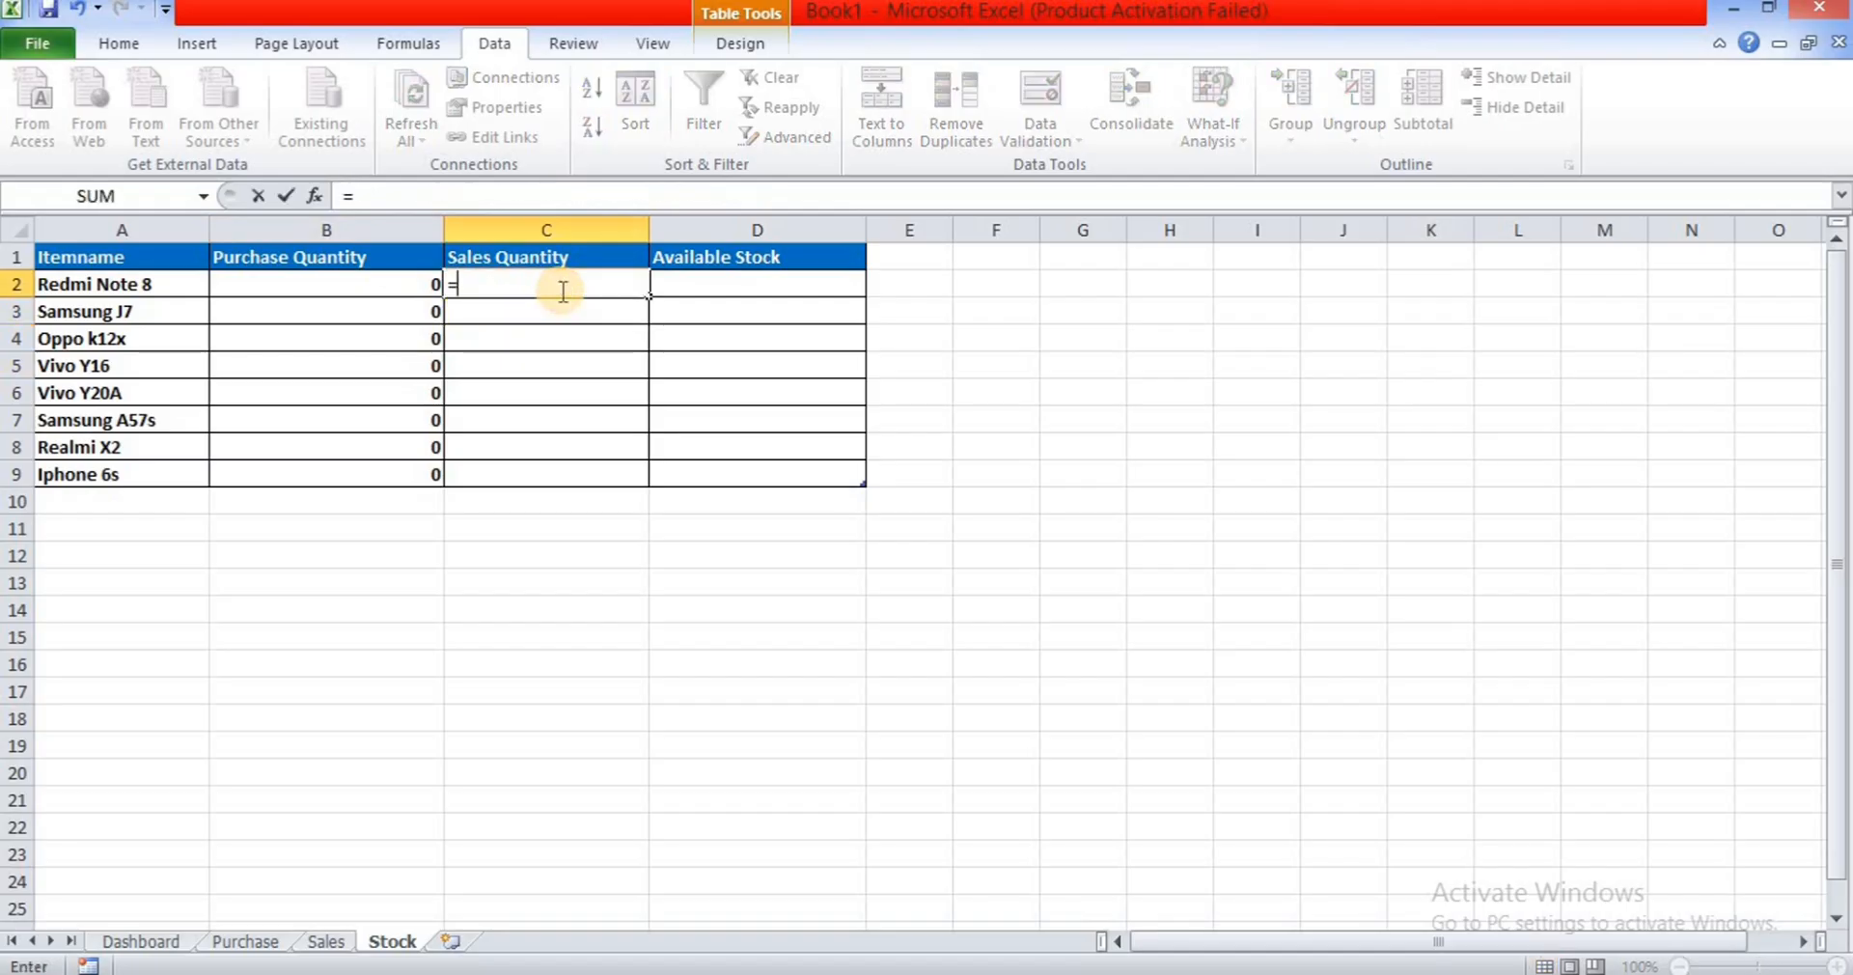
type("SUMIF")
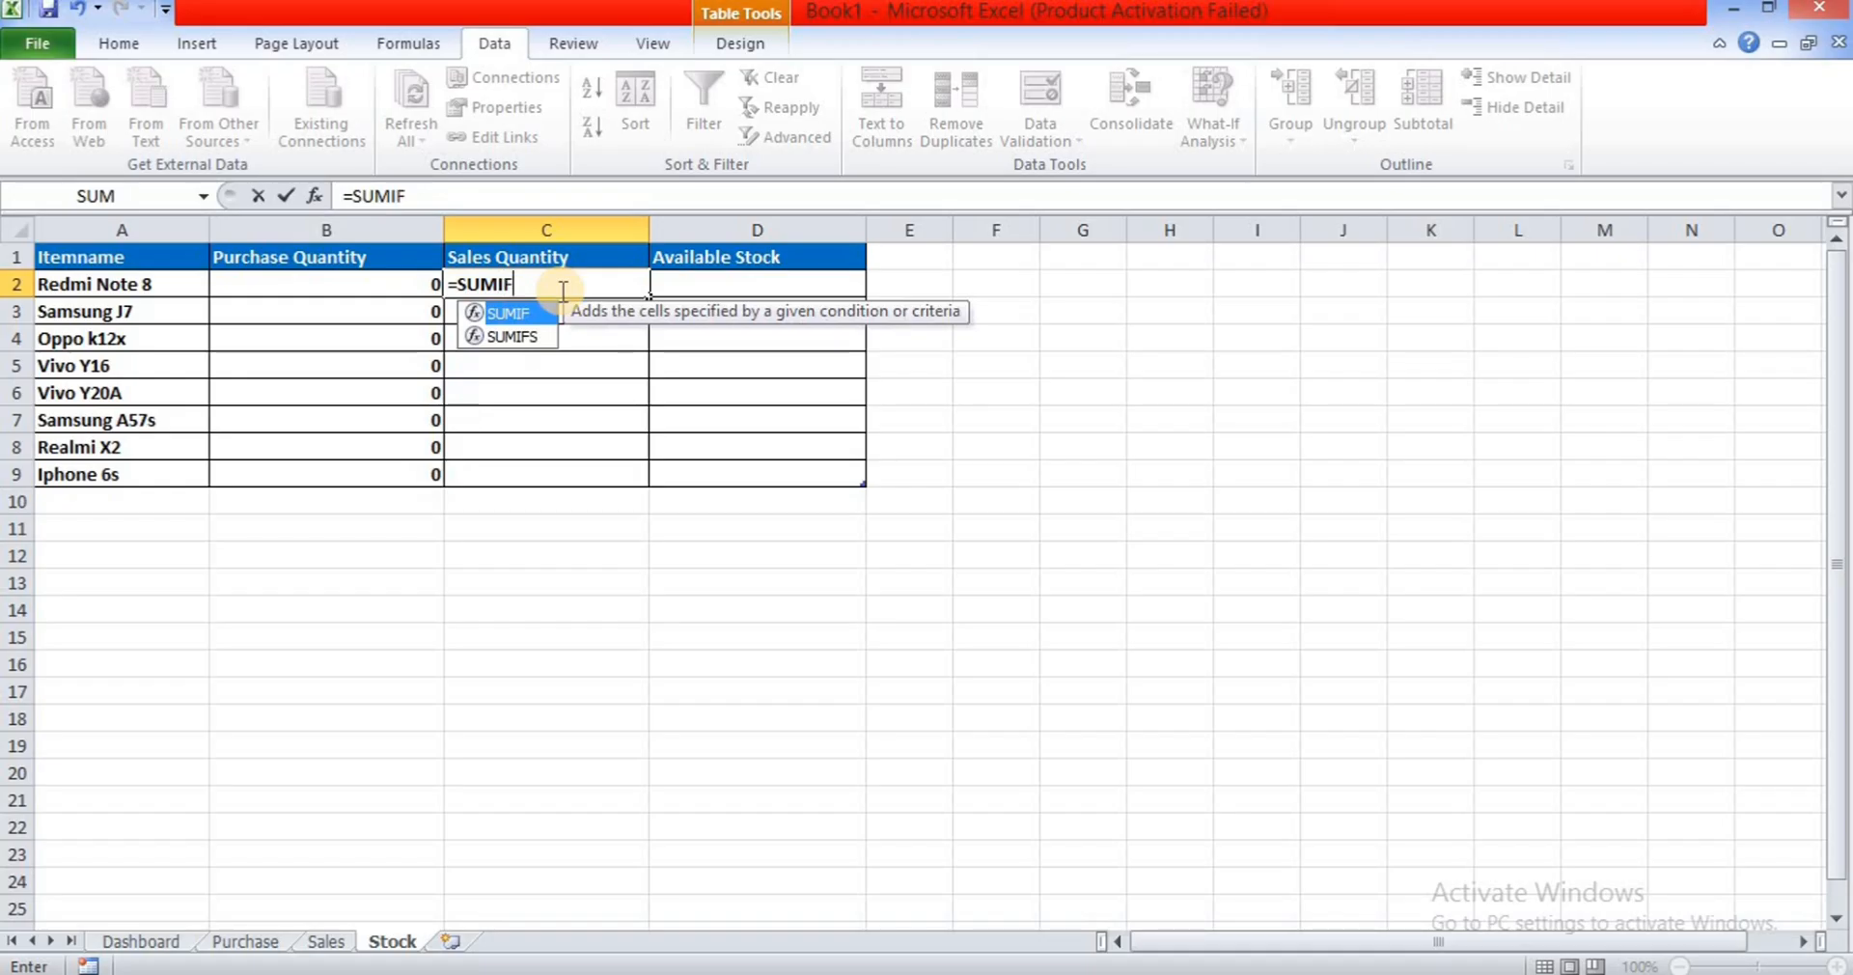
type("(")
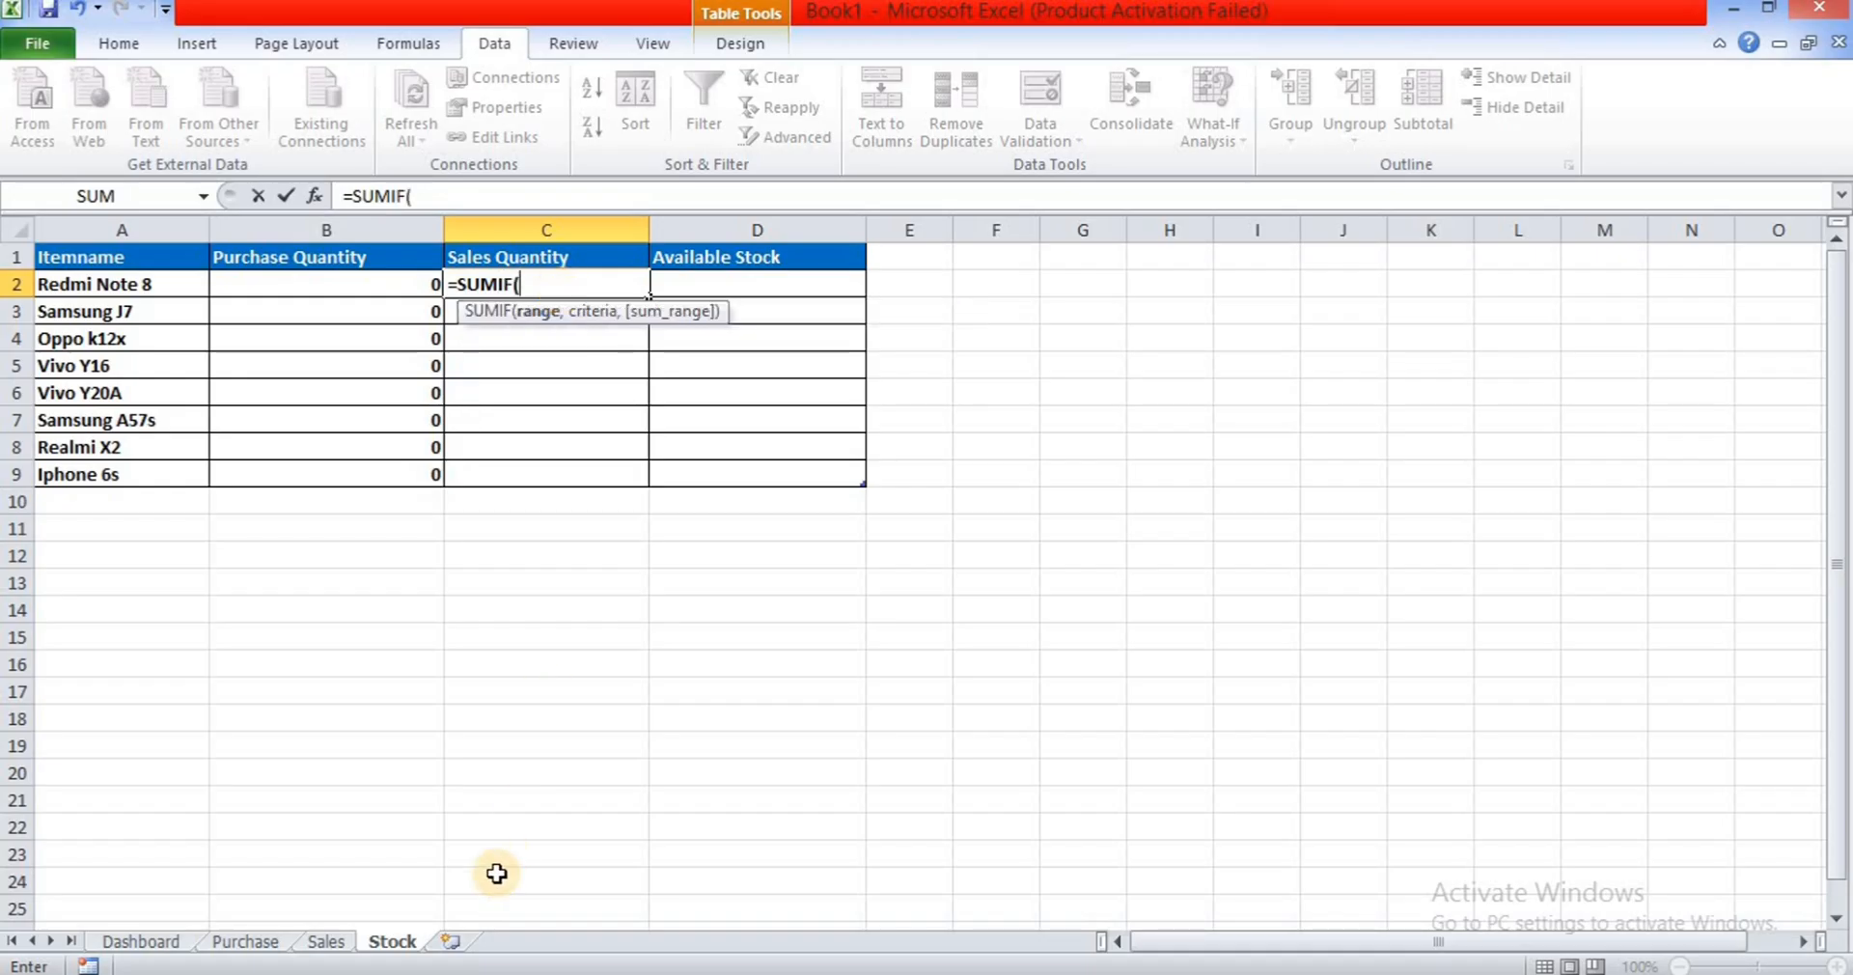
left_click(325, 942)
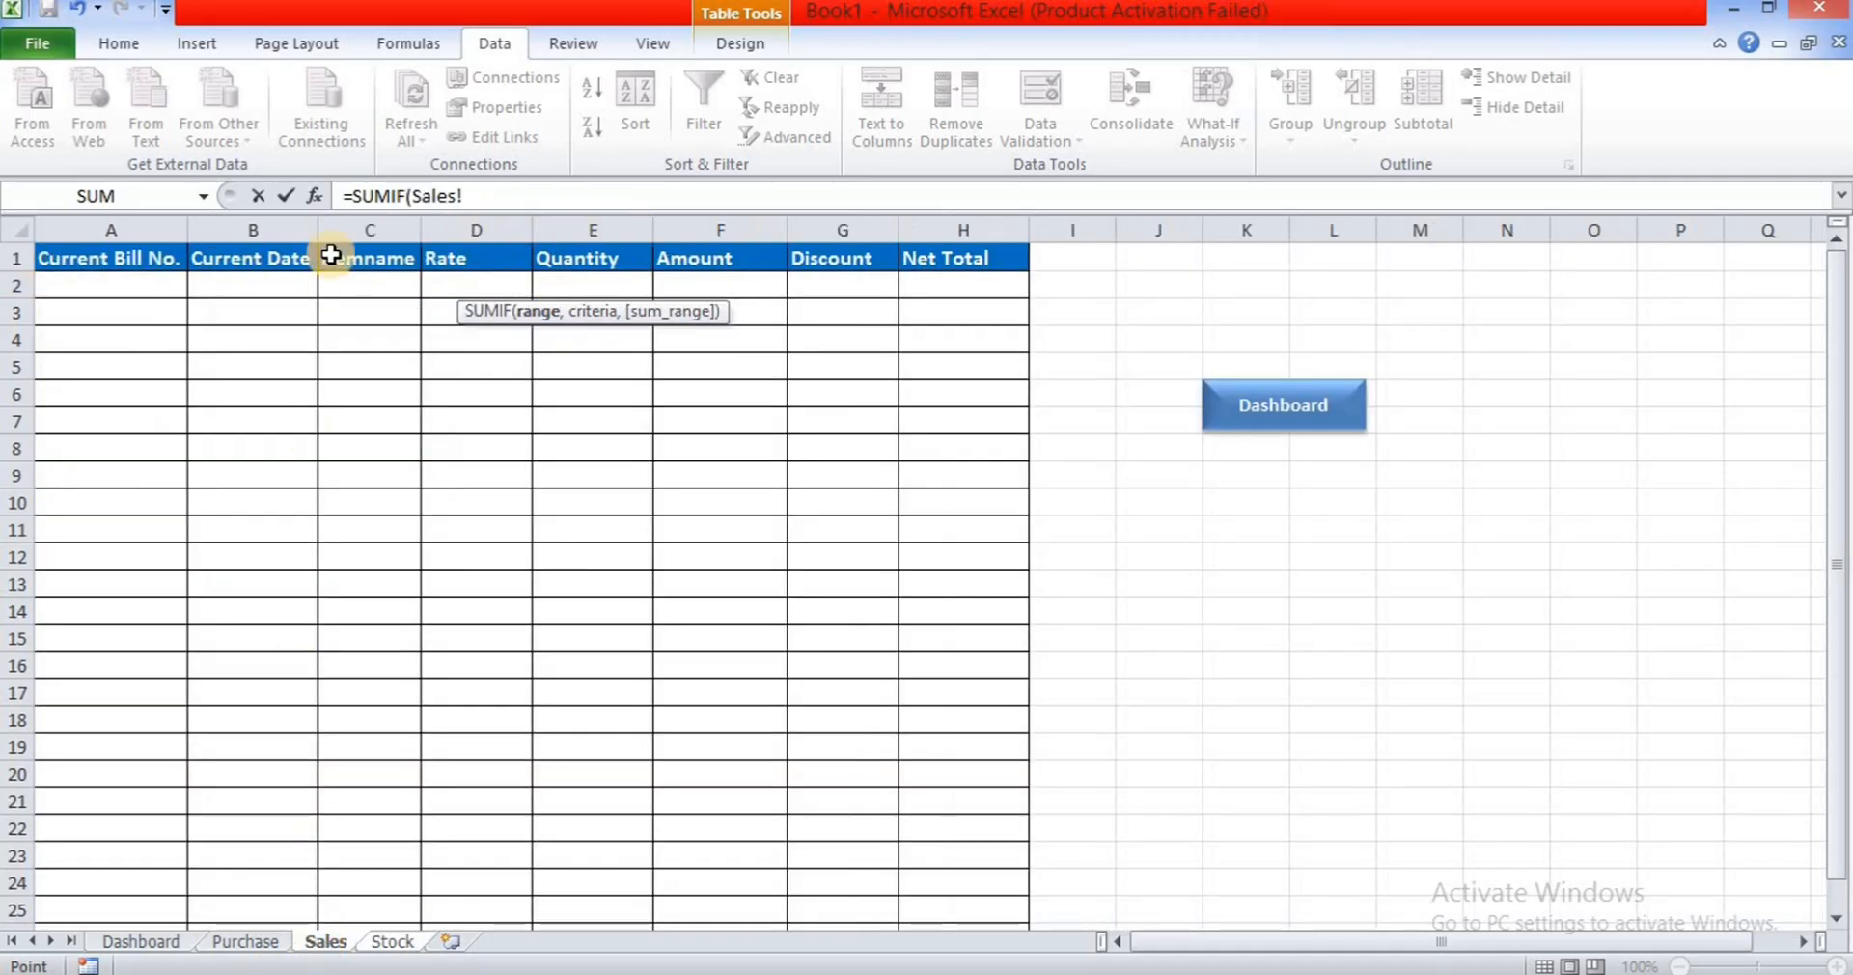
left_click(395, 229)
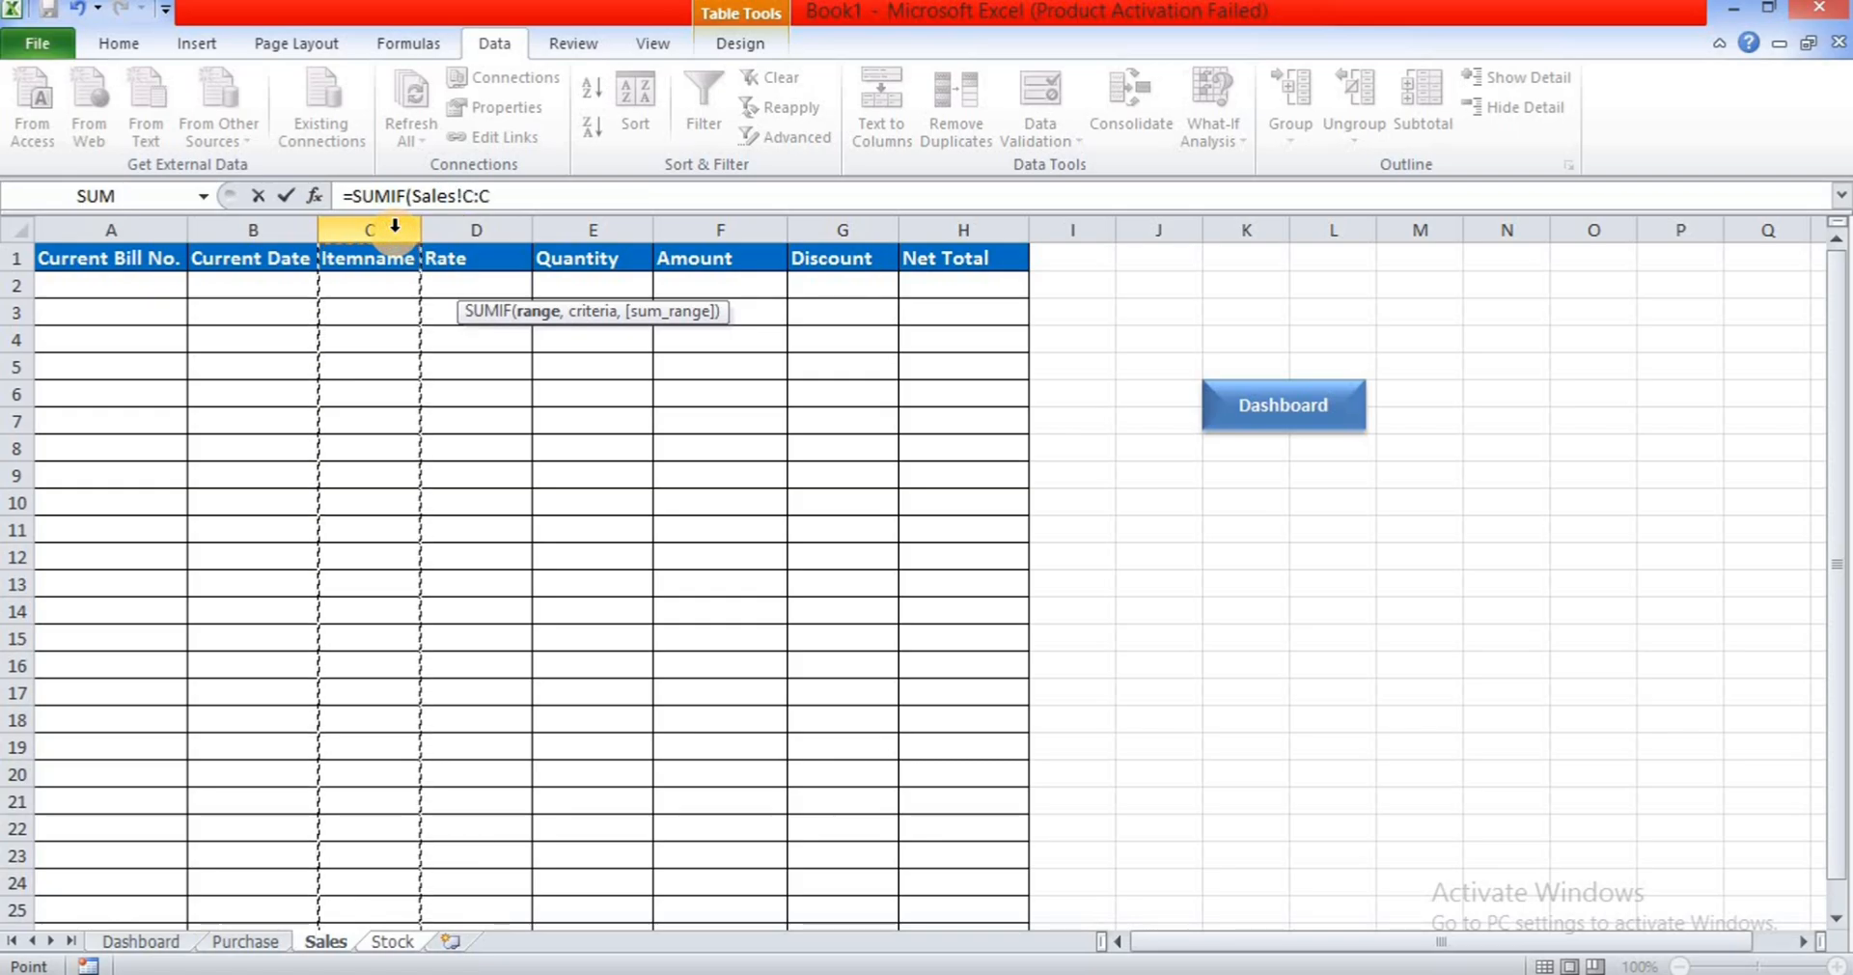
type(",")
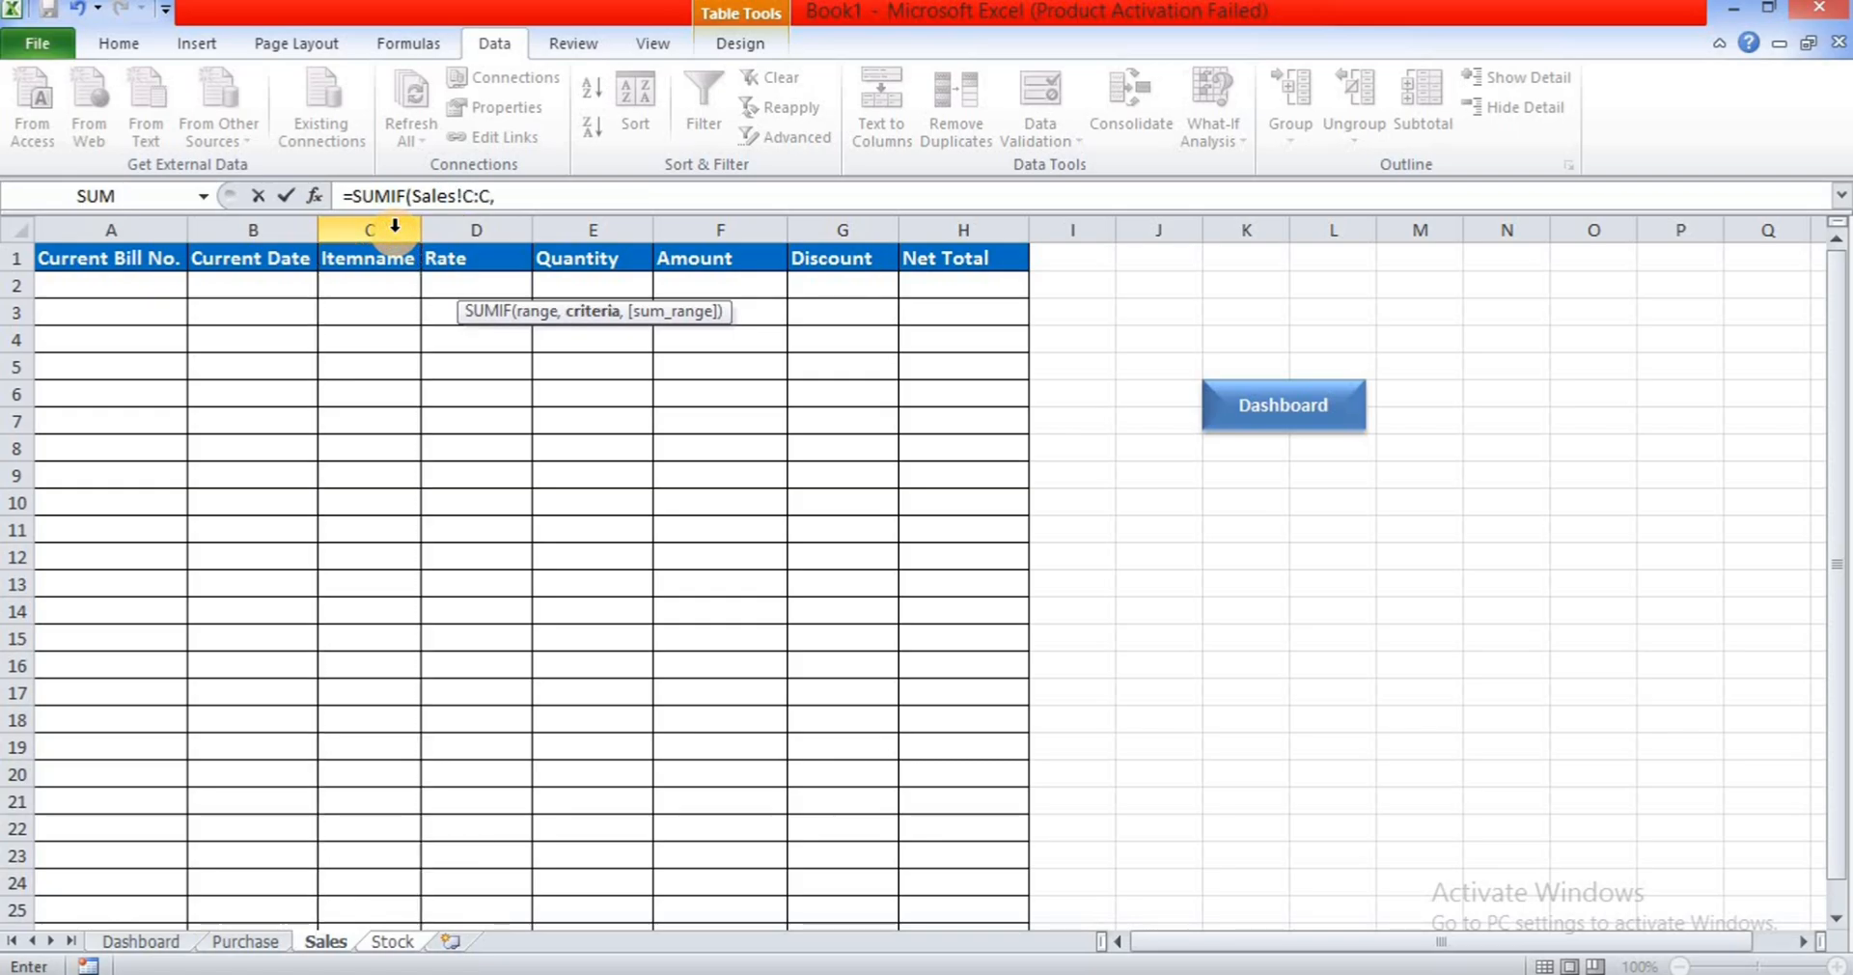
left_click(414, 940)
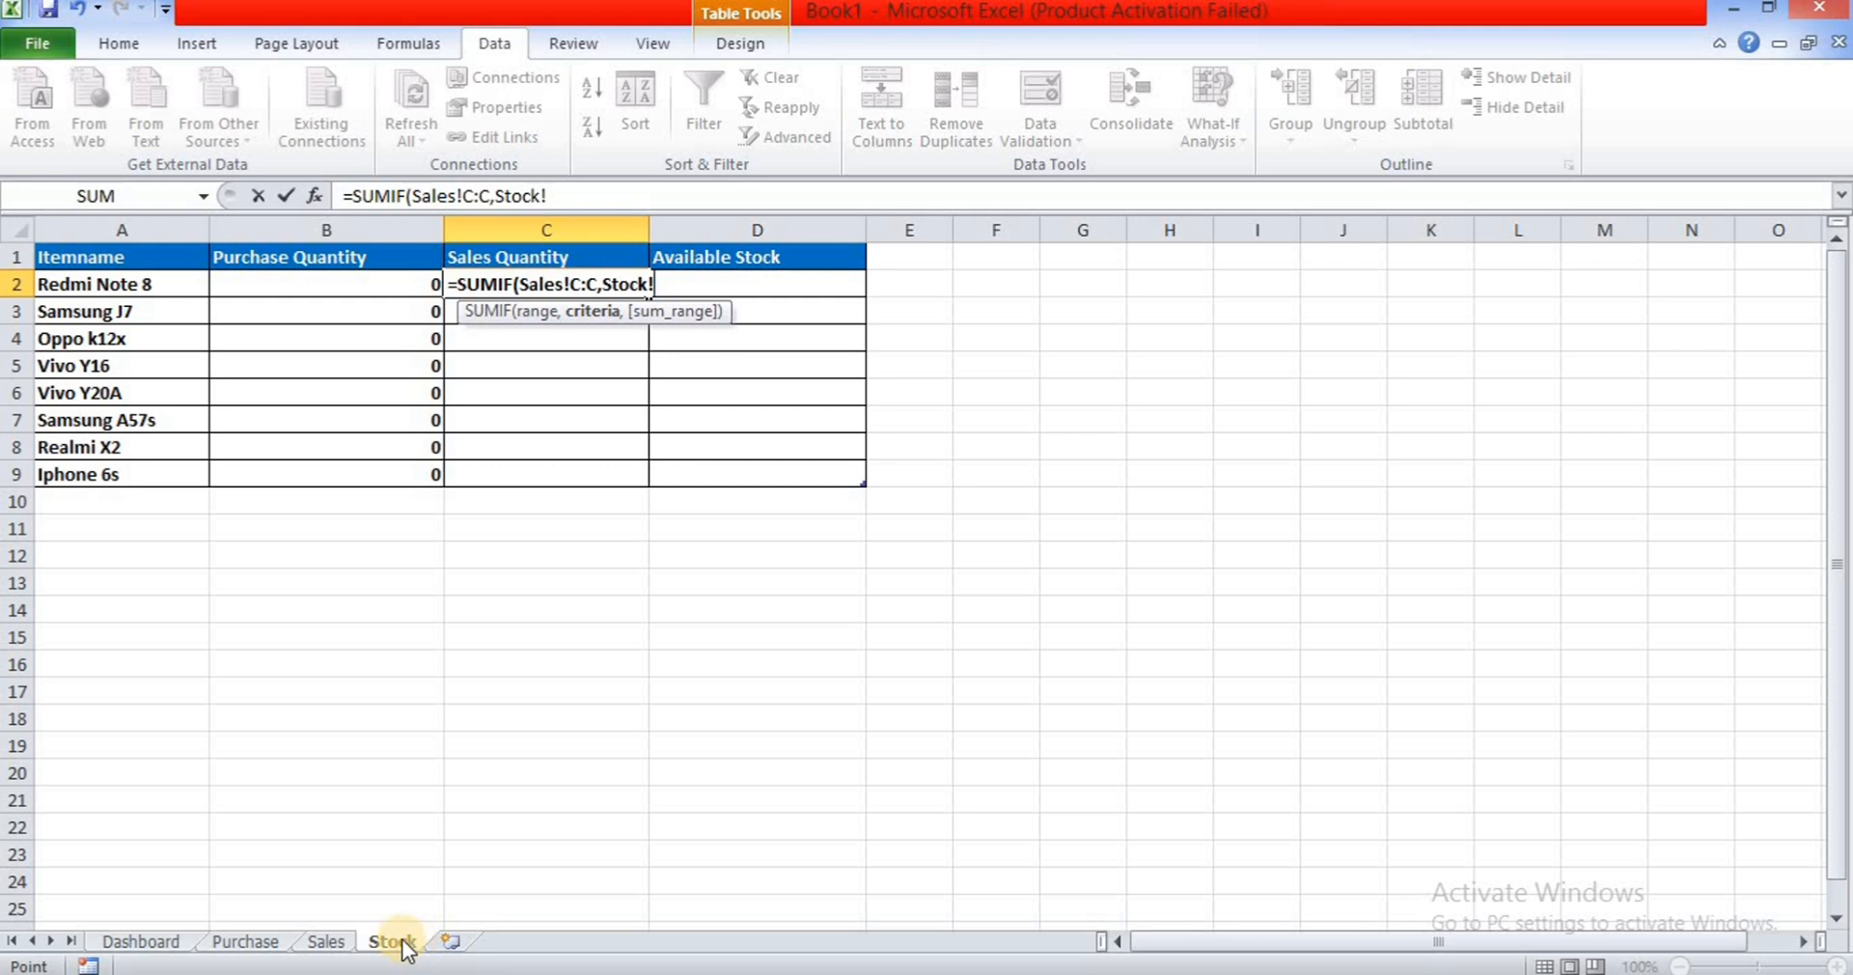
left_click(97, 279)
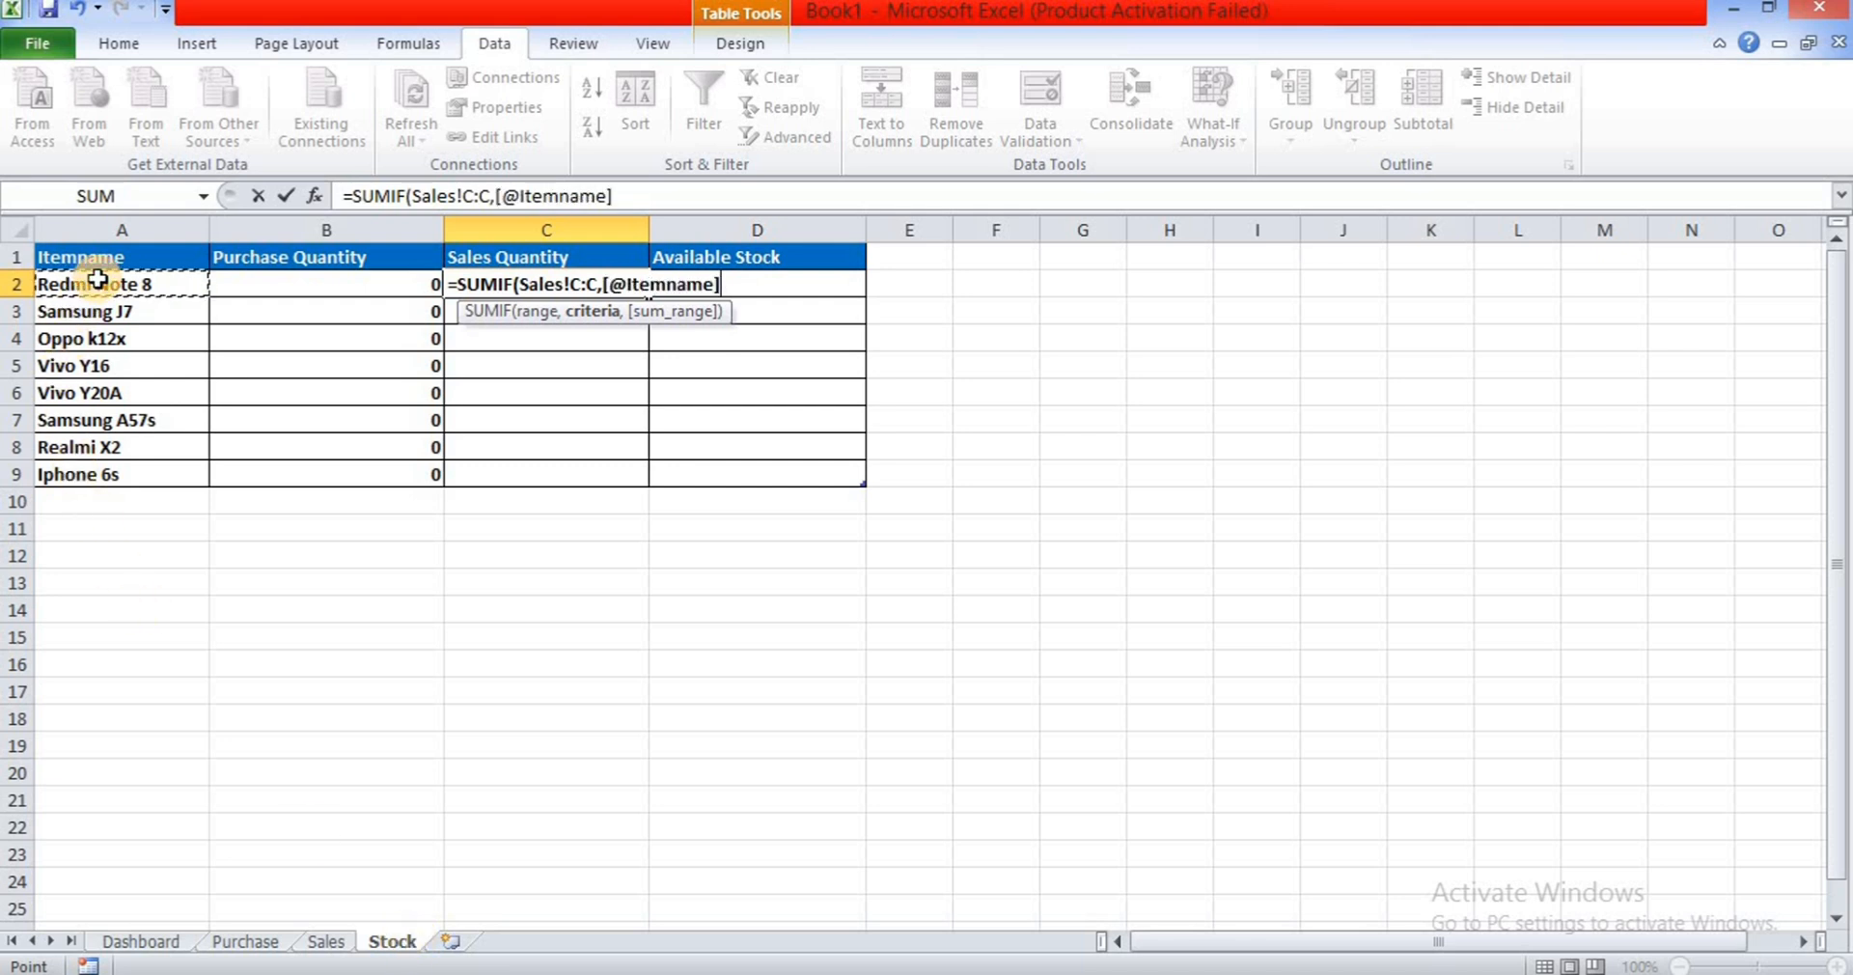
type(",")
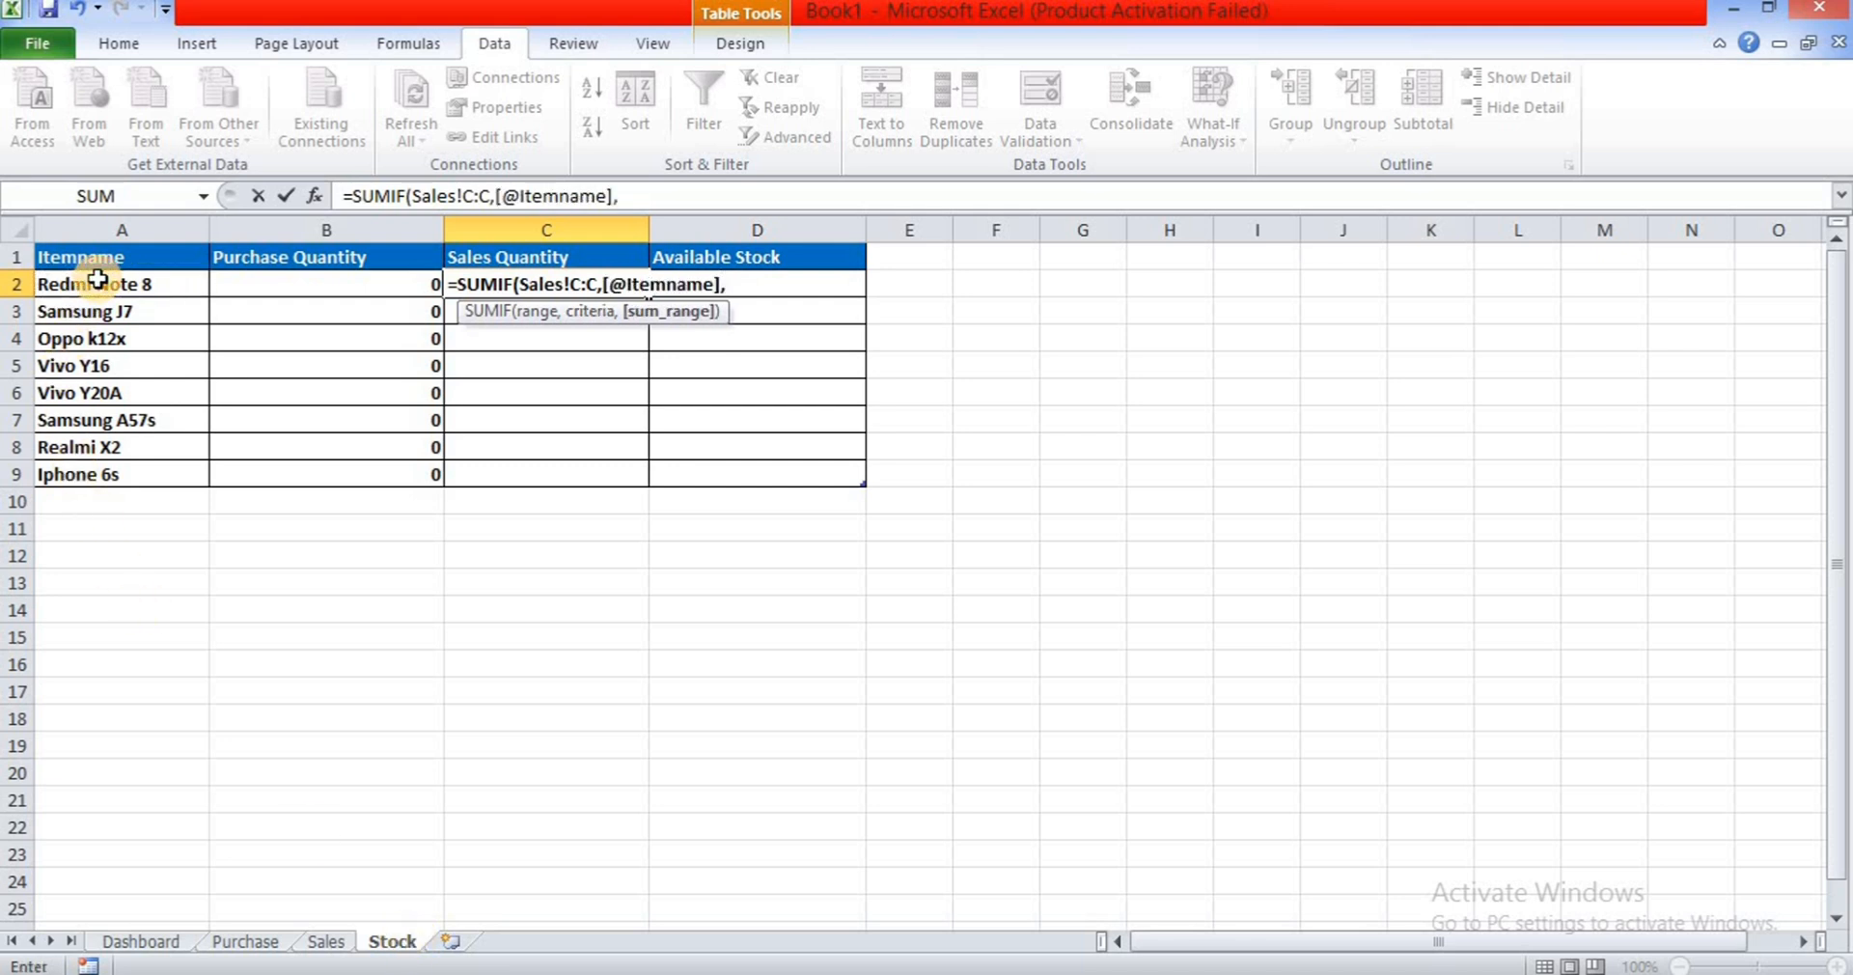
left_click(327, 941)
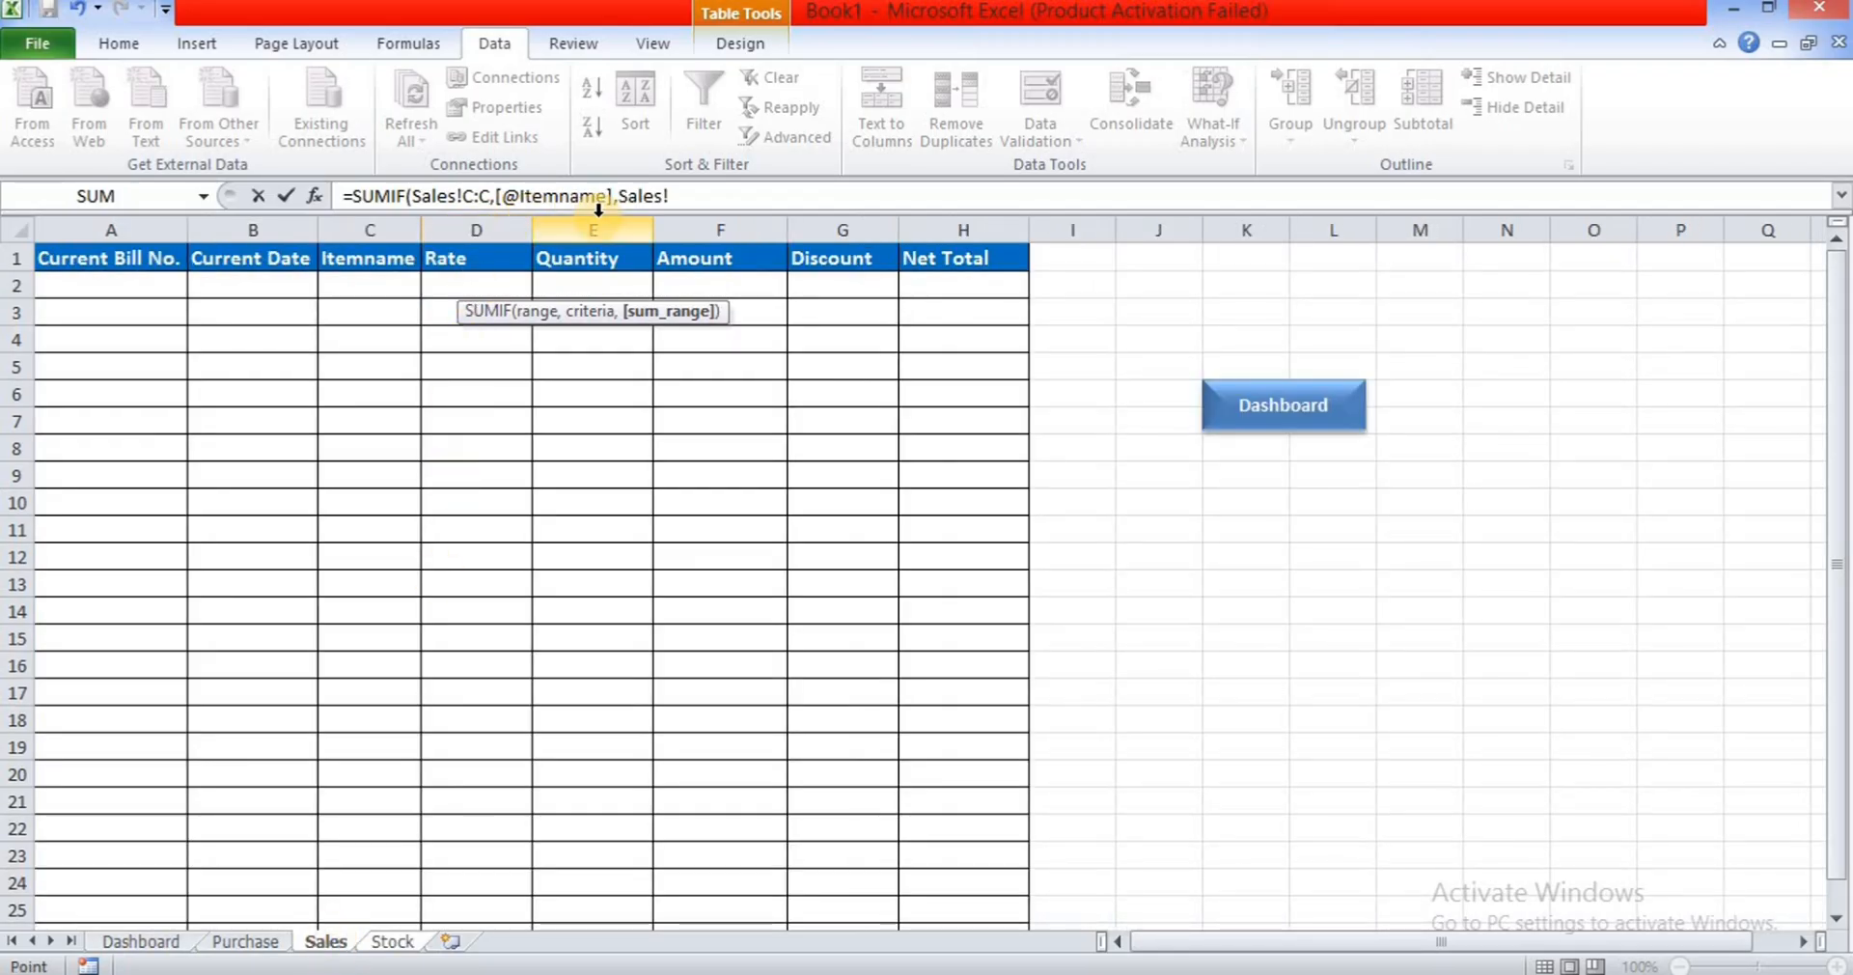
left_click(606, 220)
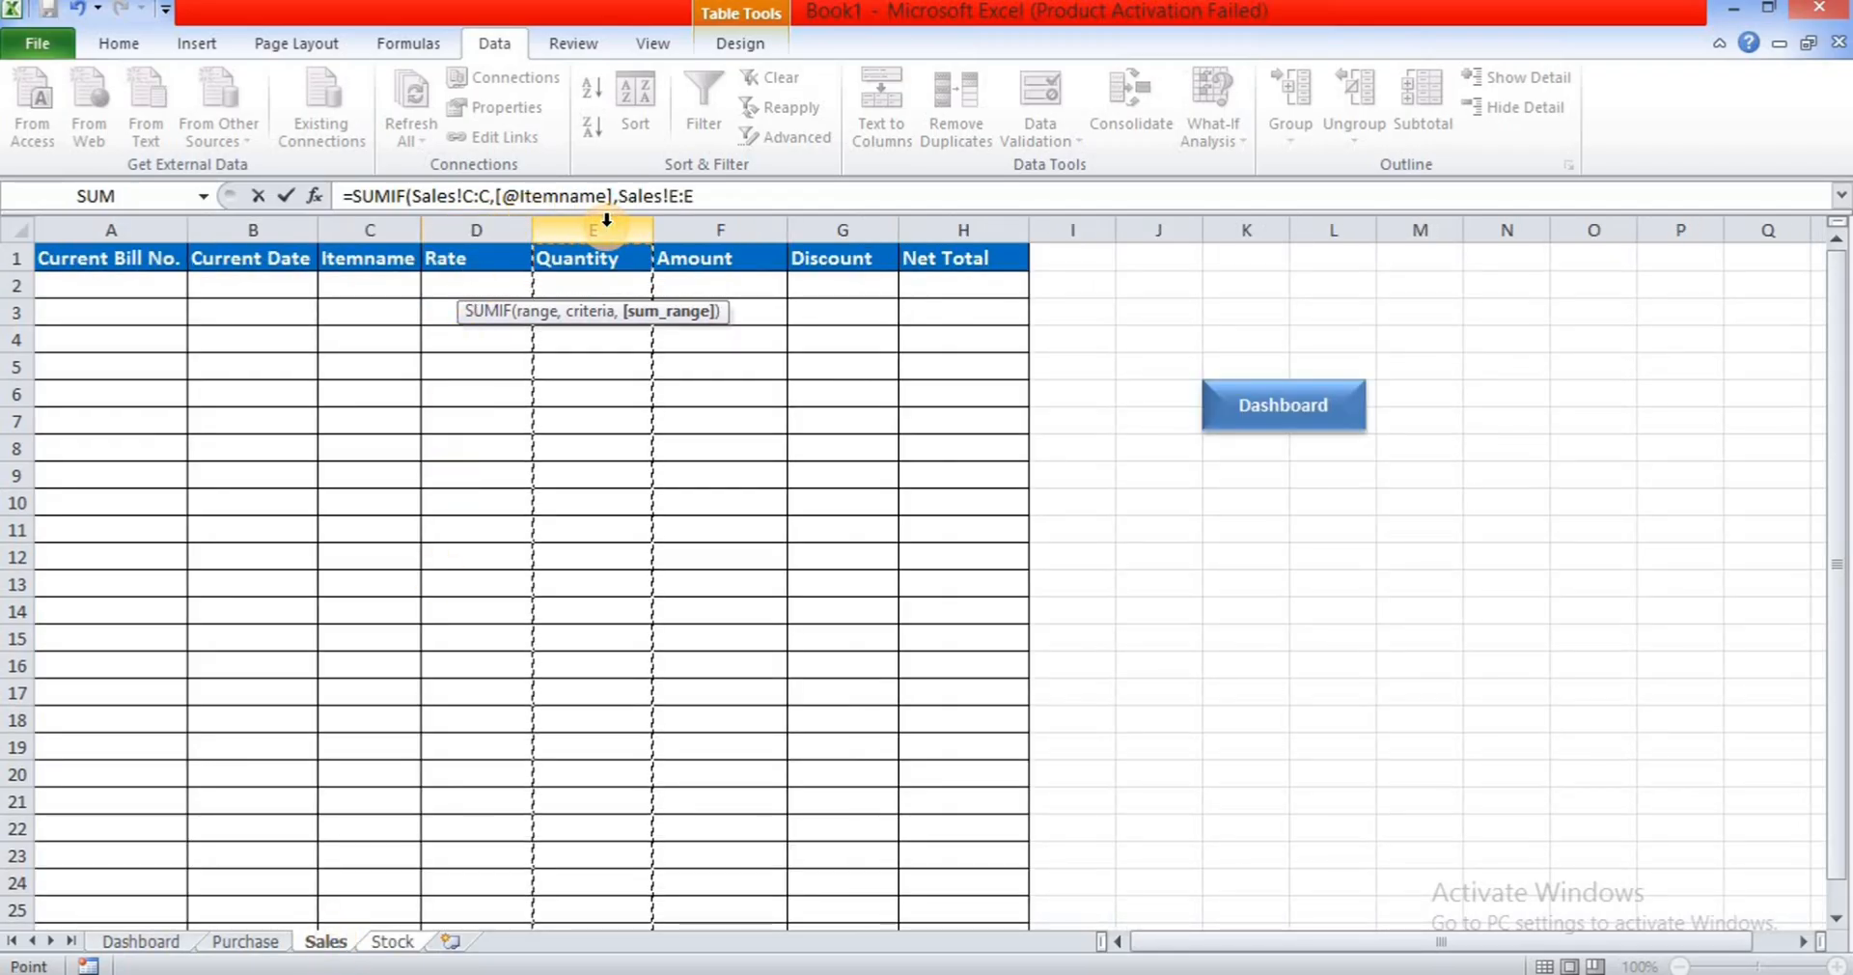
type(")")
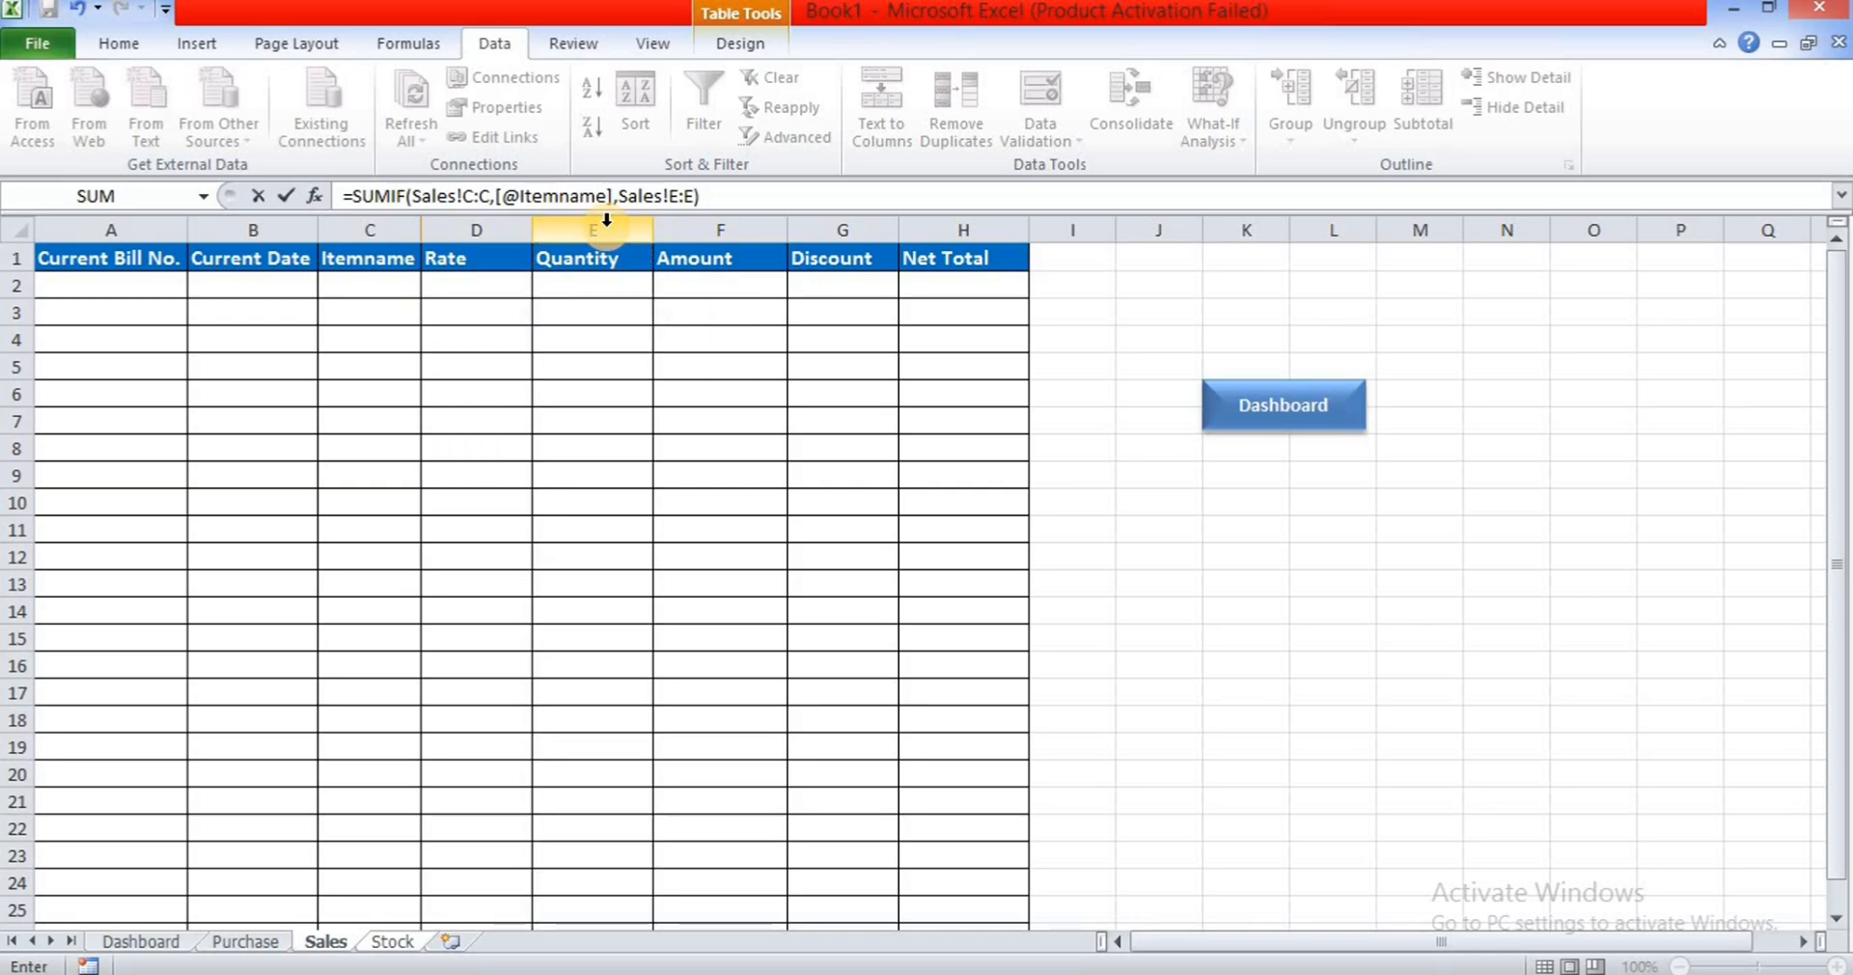
key("Return")
left_click(606, 224)
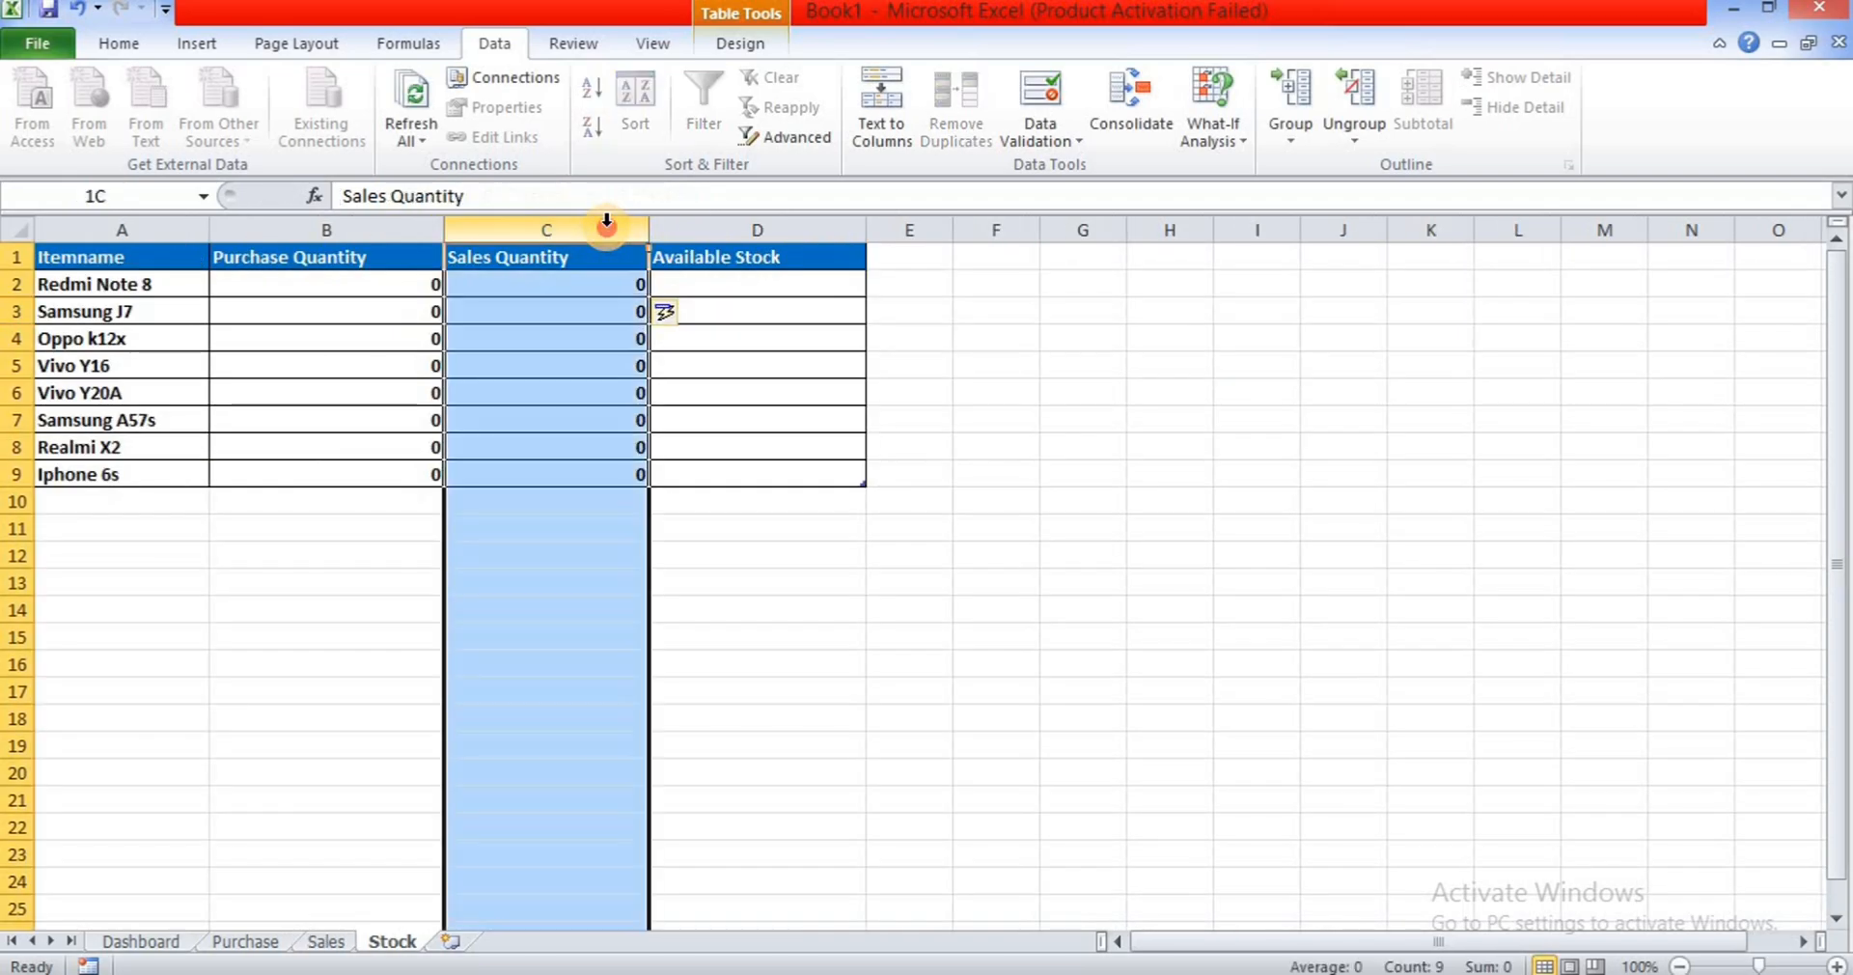
left_click(714, 248)
left_click_drag(886, 343, 894, 364)
left_click(761, 333)
double_click(650, 334)
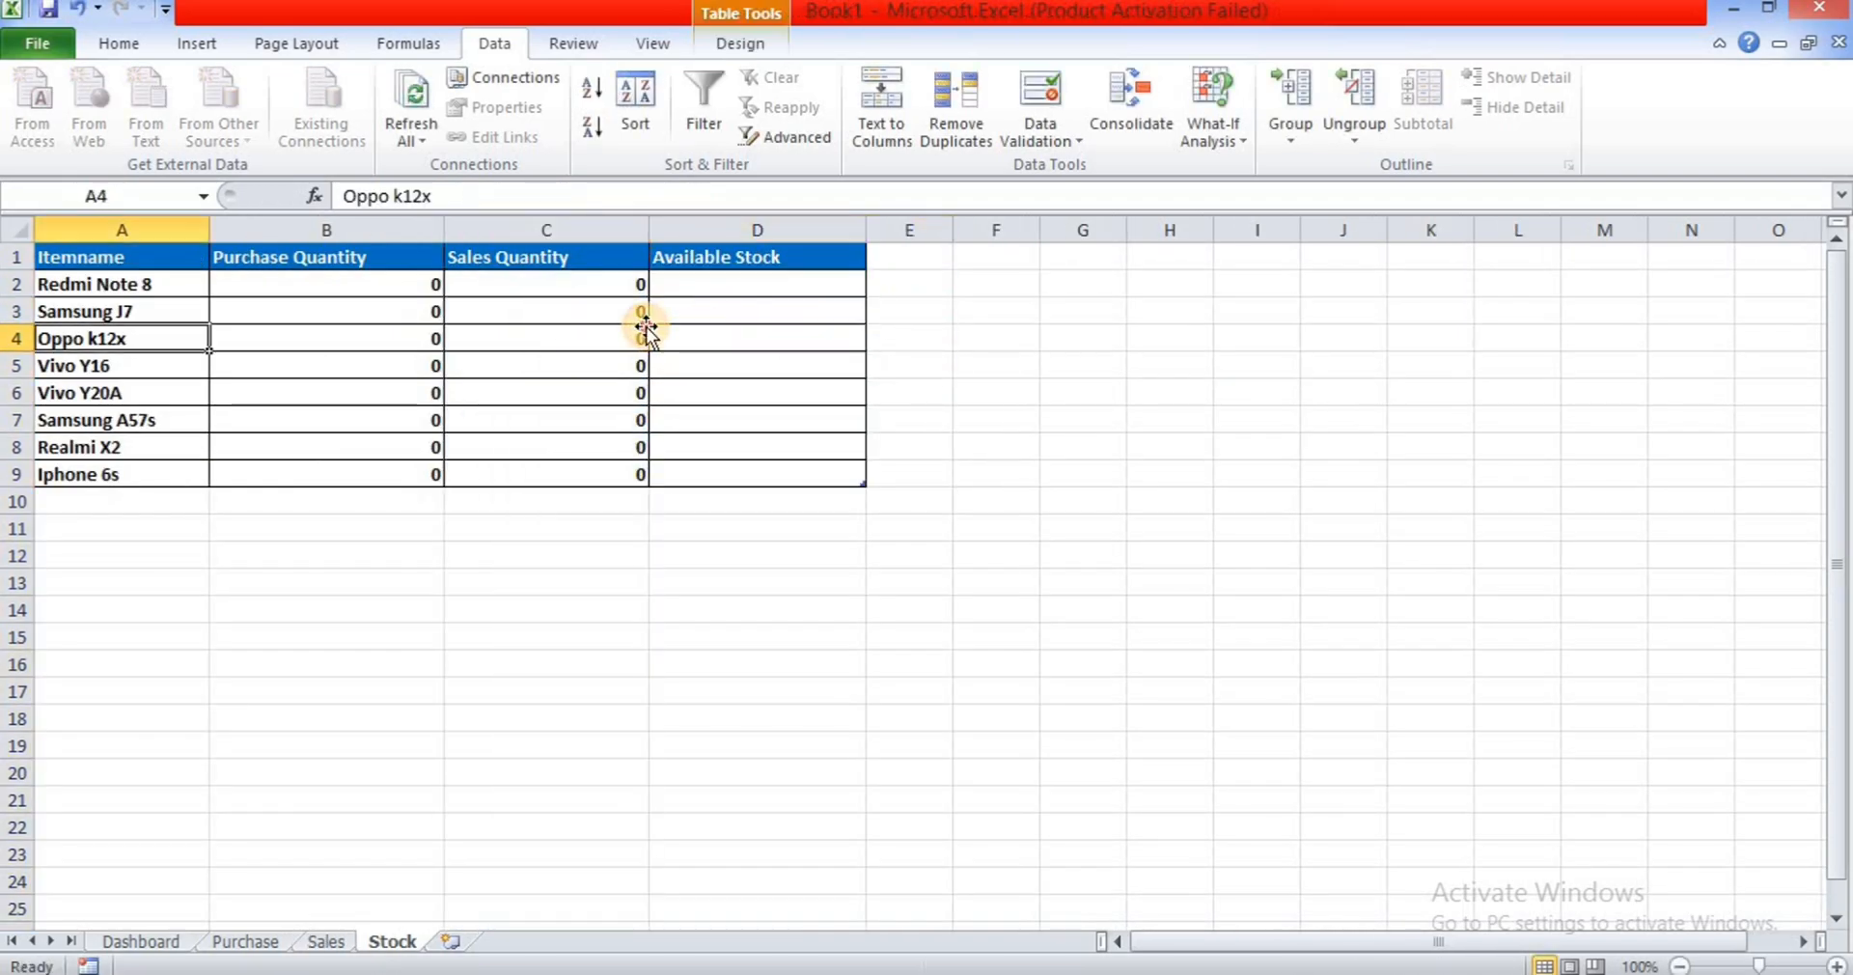
- In Stock cell D2 under Available Stock, enter =[@[Purchase Quantity]]-[@[Sales Quantity]] to subtract sold from purchased quantity
left_click(622, 255)
left_click(621, 222)
left_click(712, 276)
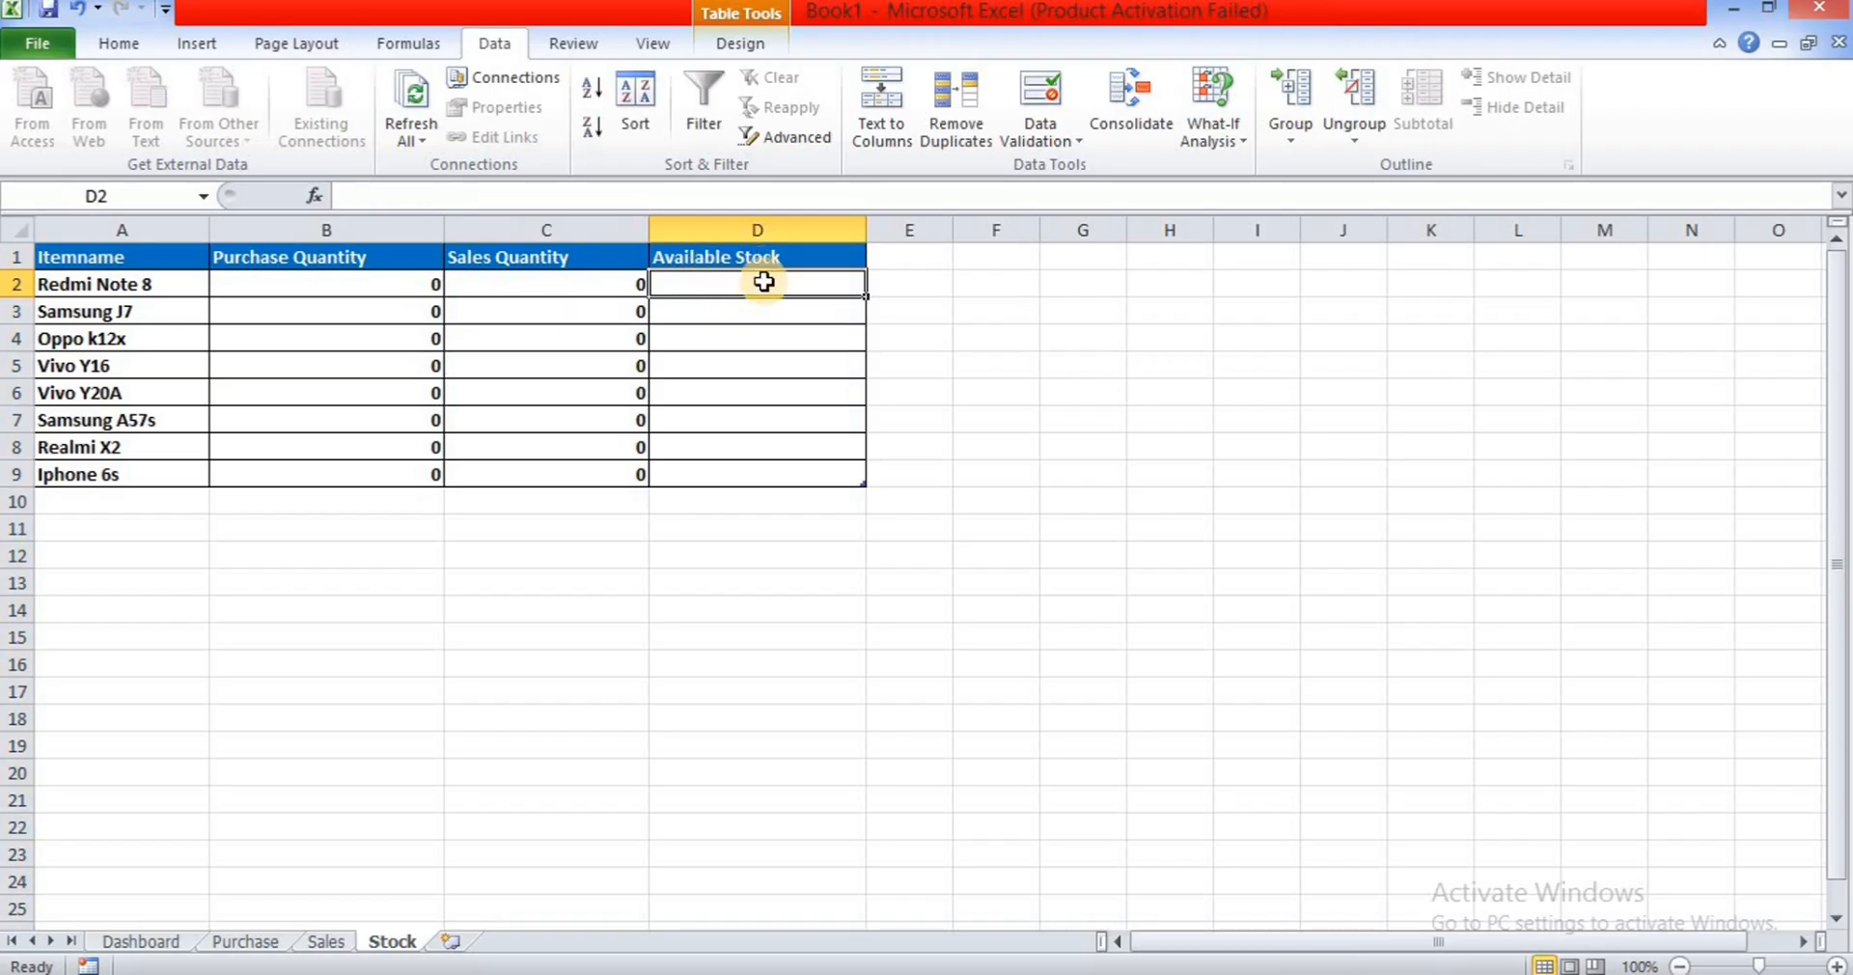
type("=")
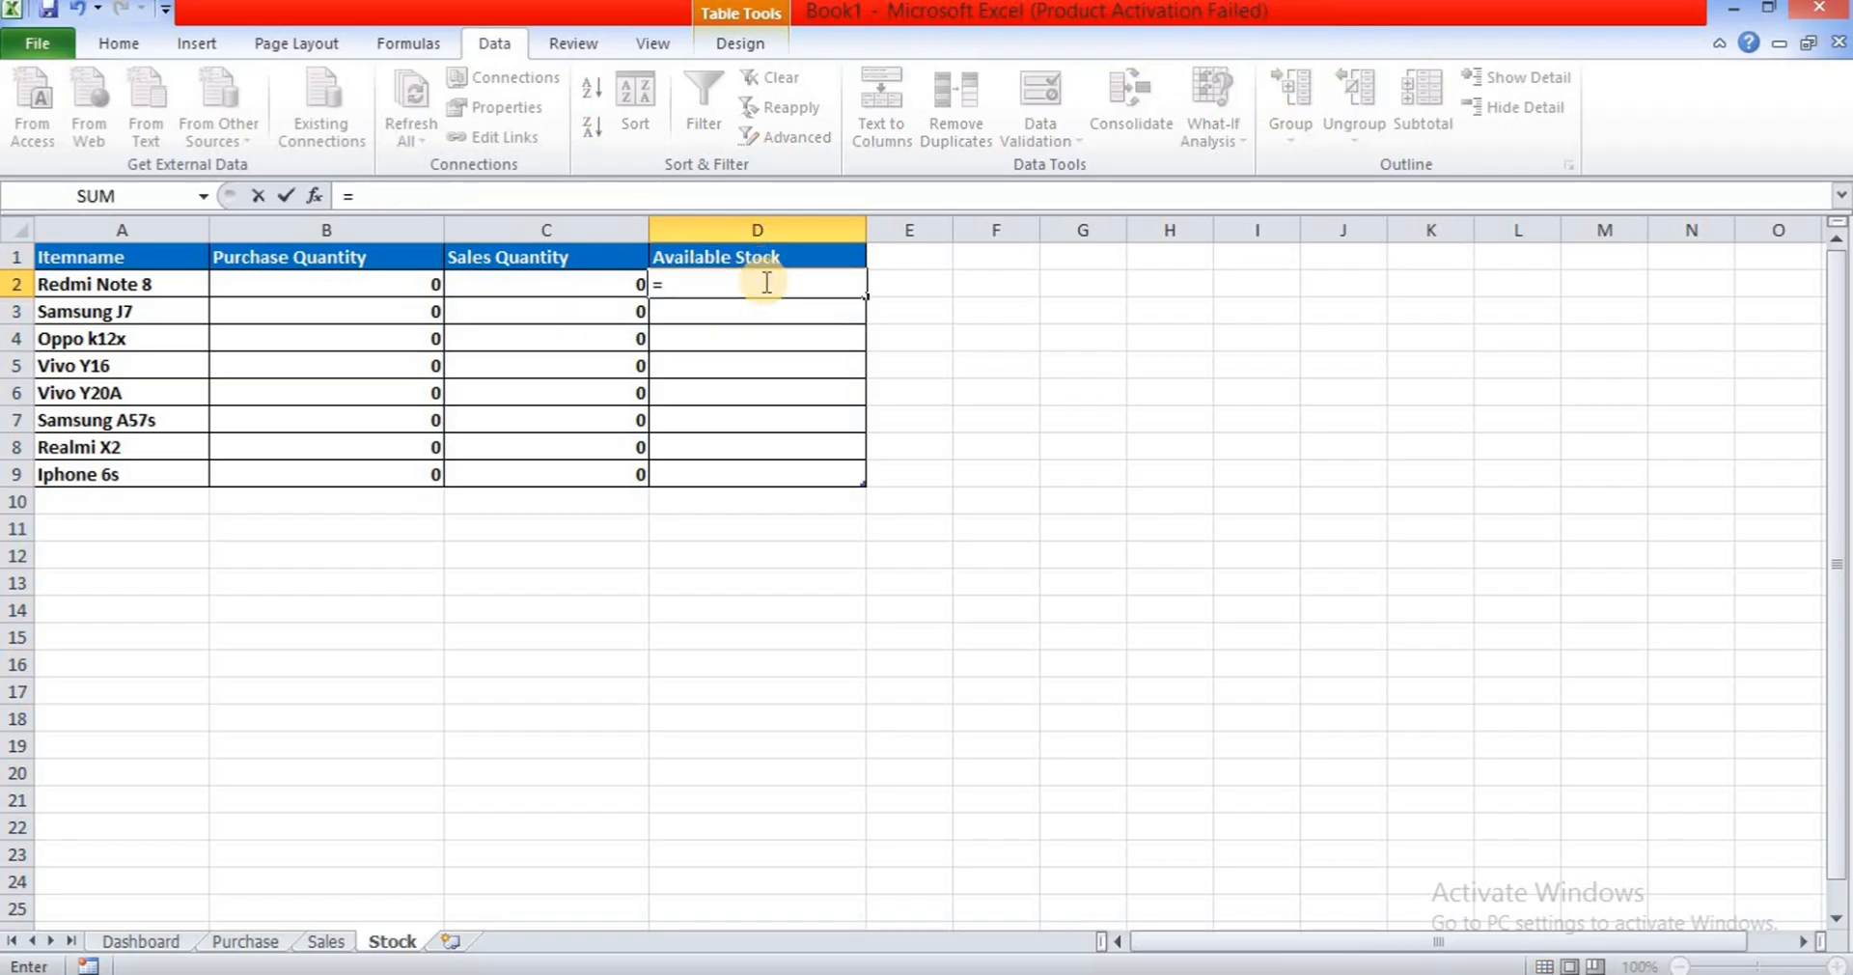
left_click(388, 279)
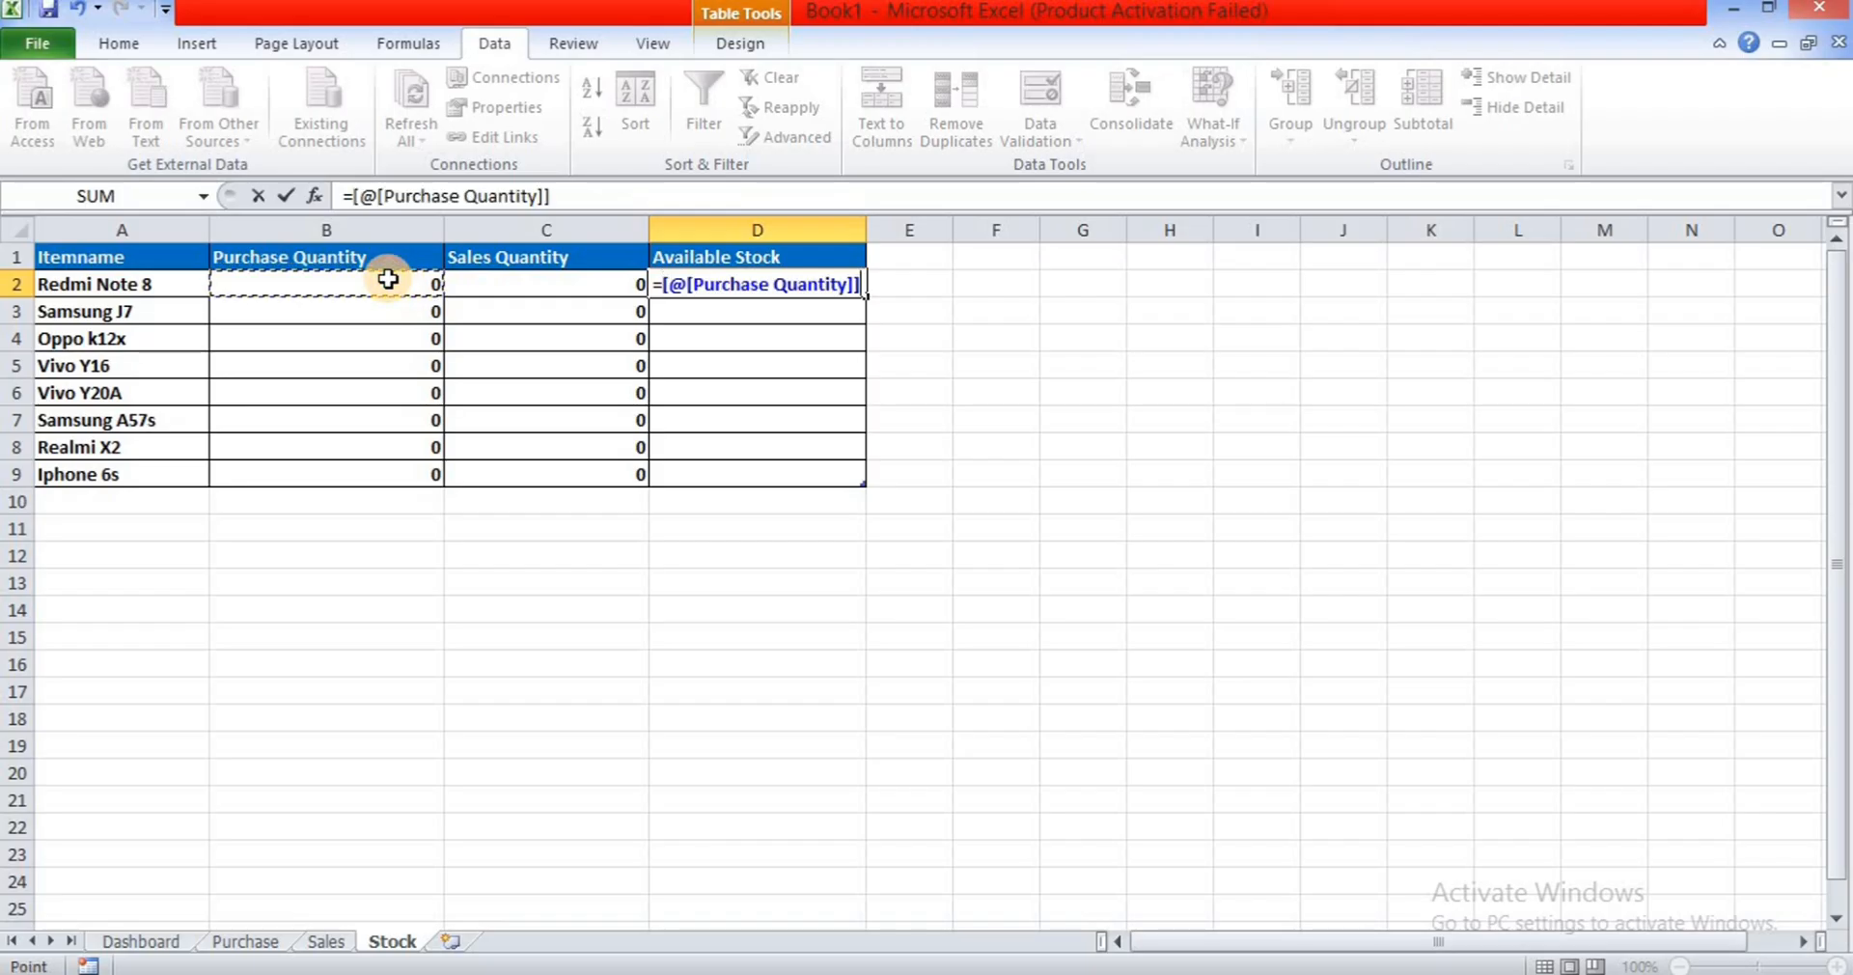
type("-")
left_click(531, 283)
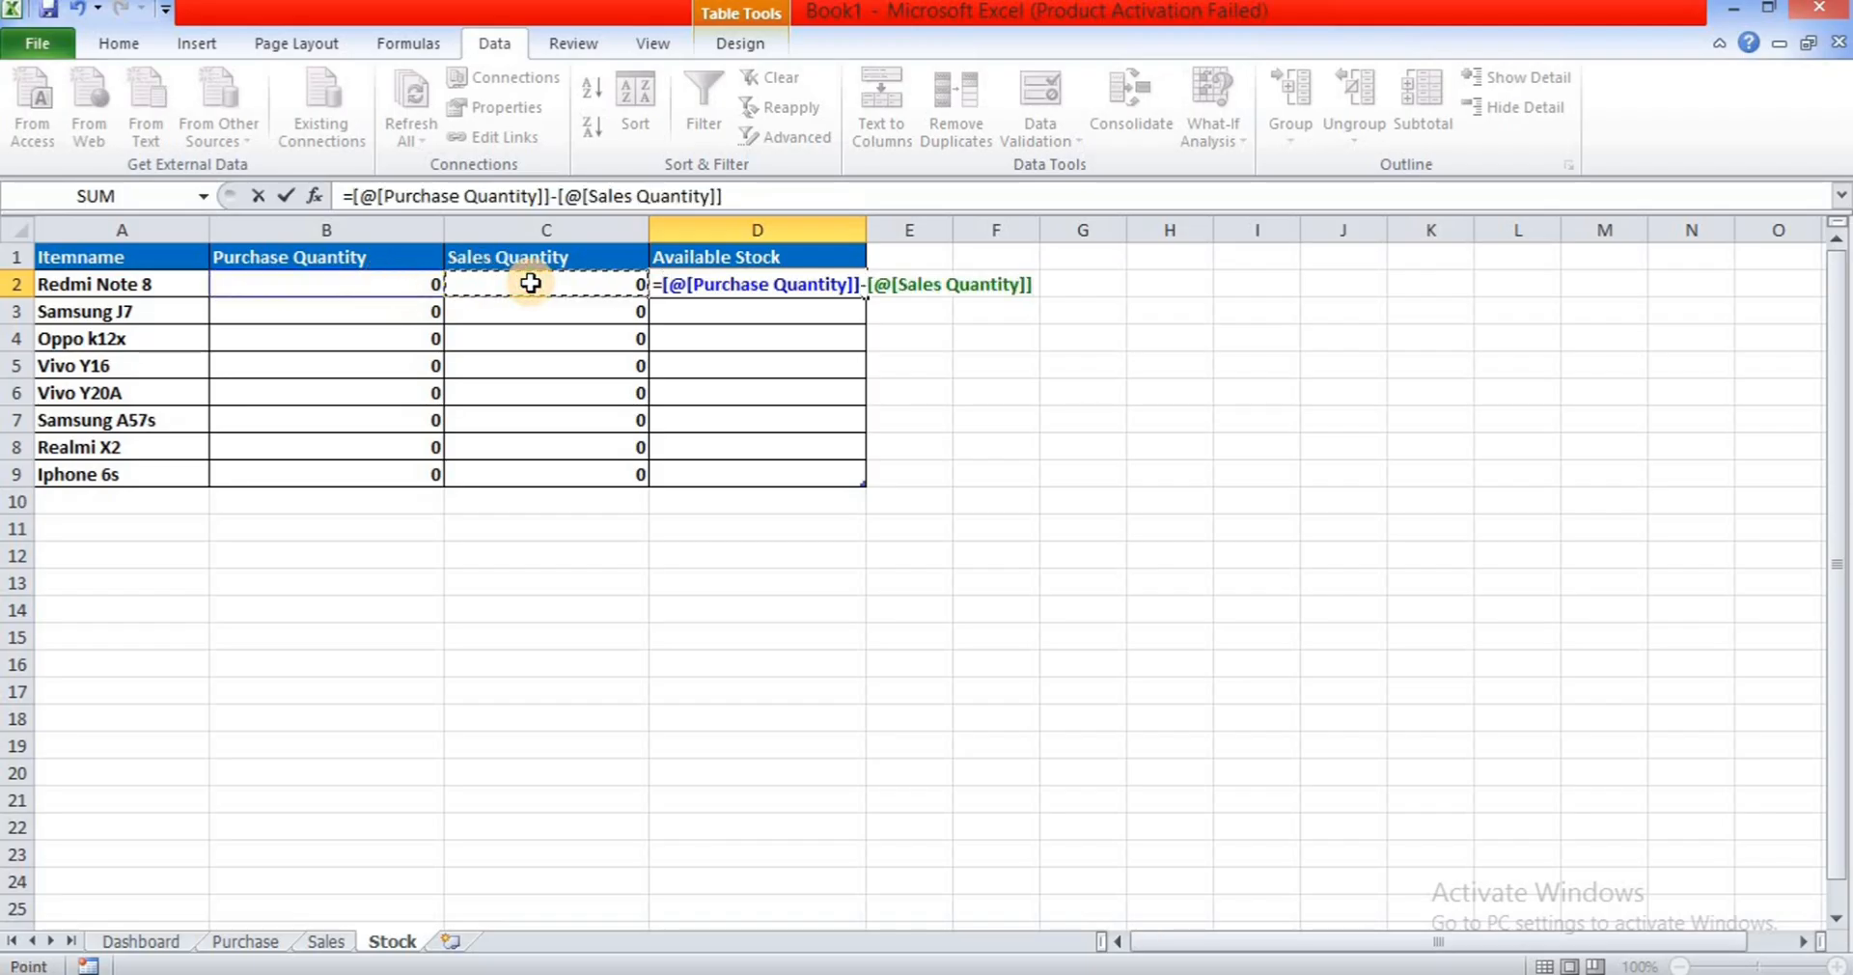
key("Return")
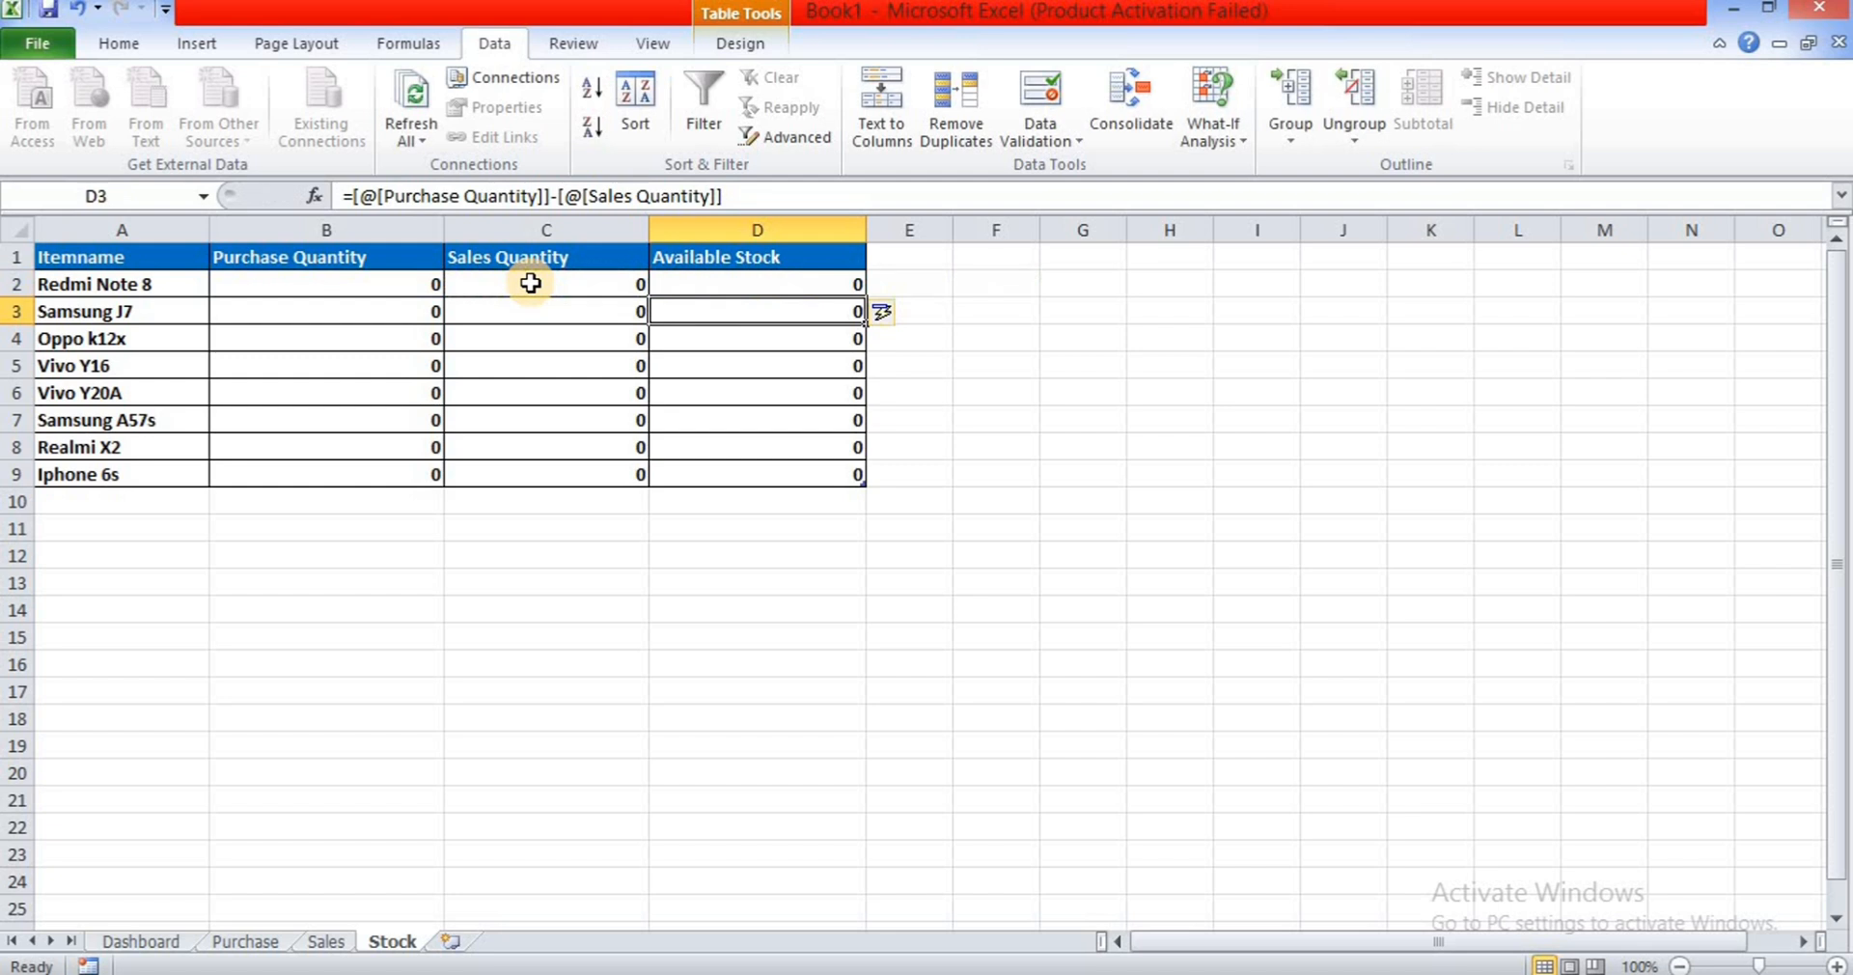
left_click(973, 640)
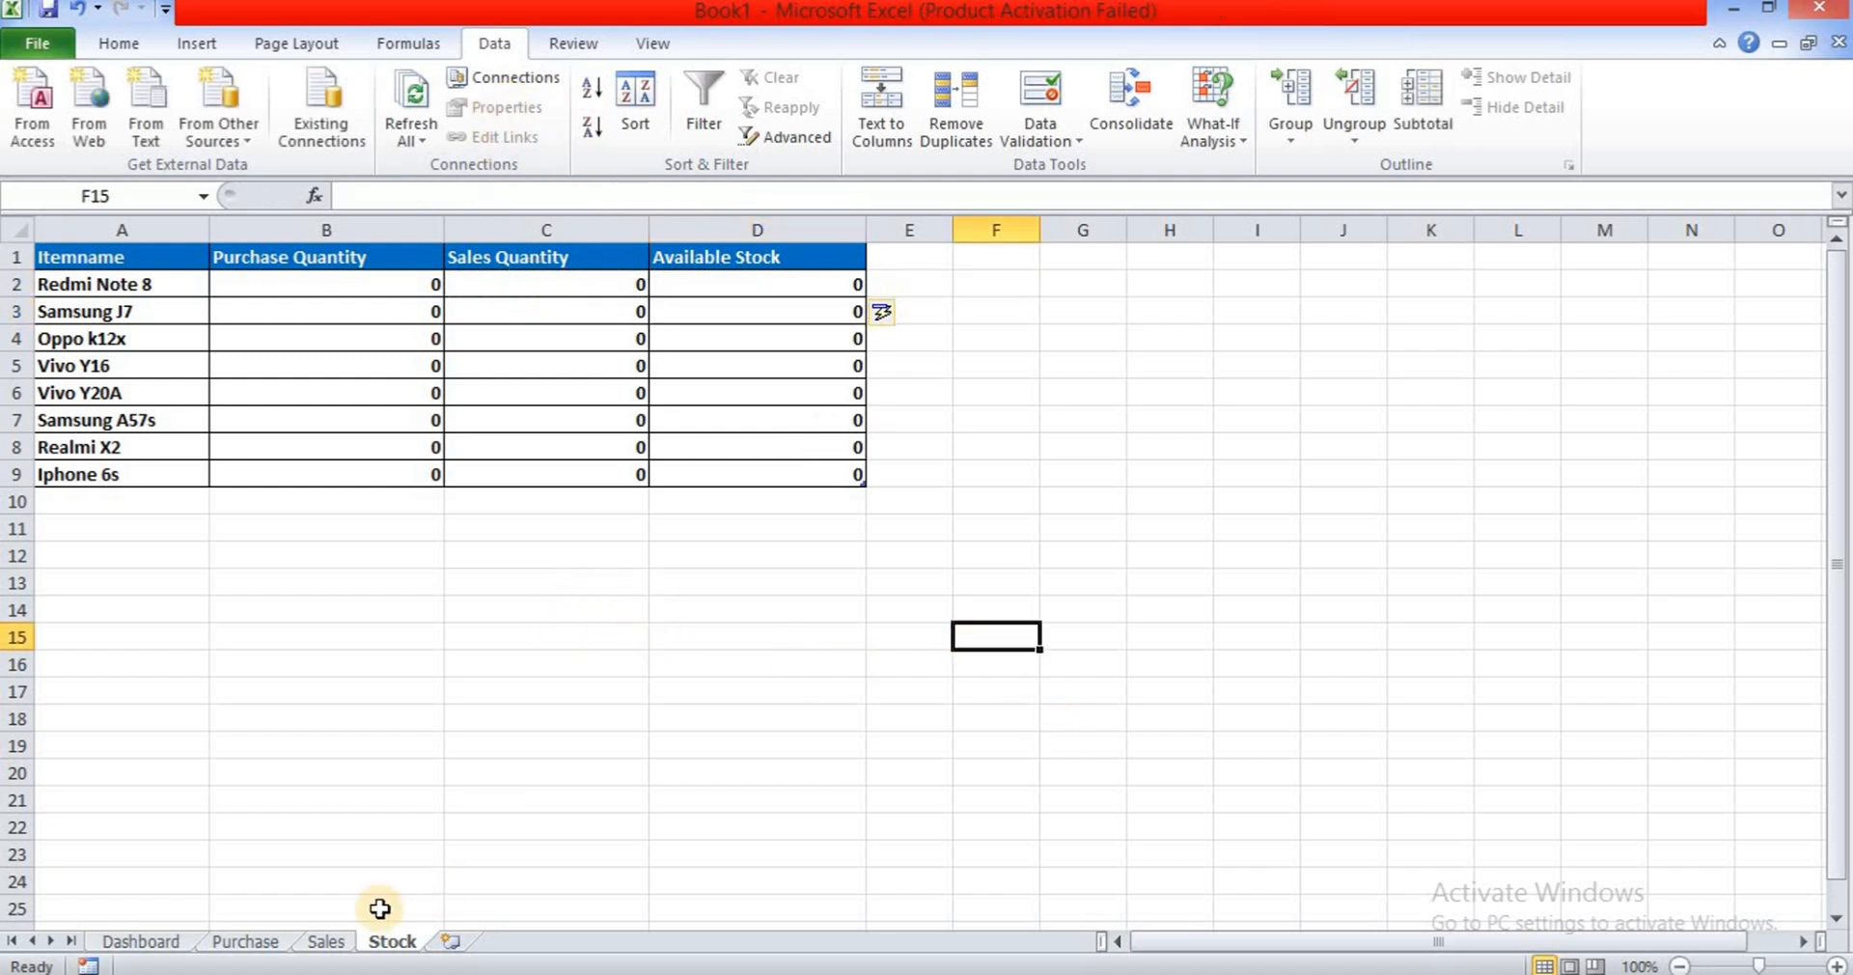
- Copy the Dashboard button from the Sales sheet and paste it on the Stock sheet around G5:H6, beside the table
left_click(328, 944)
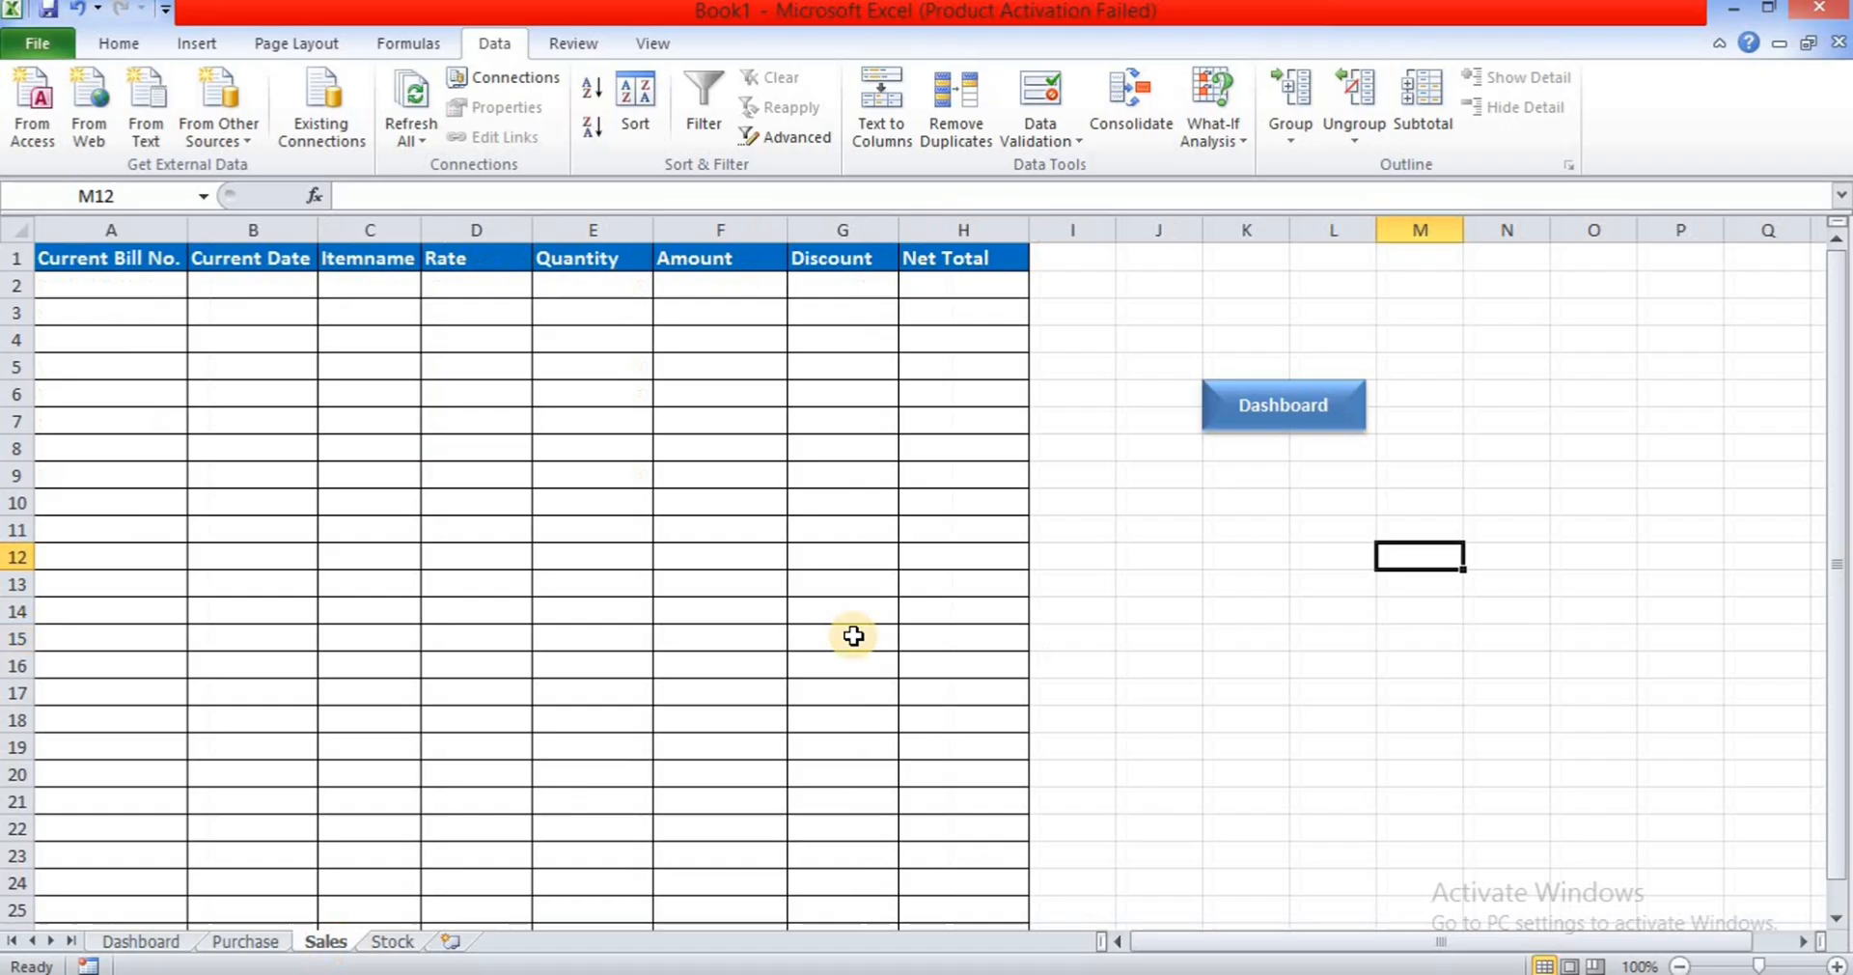
left_click(1289, 424)
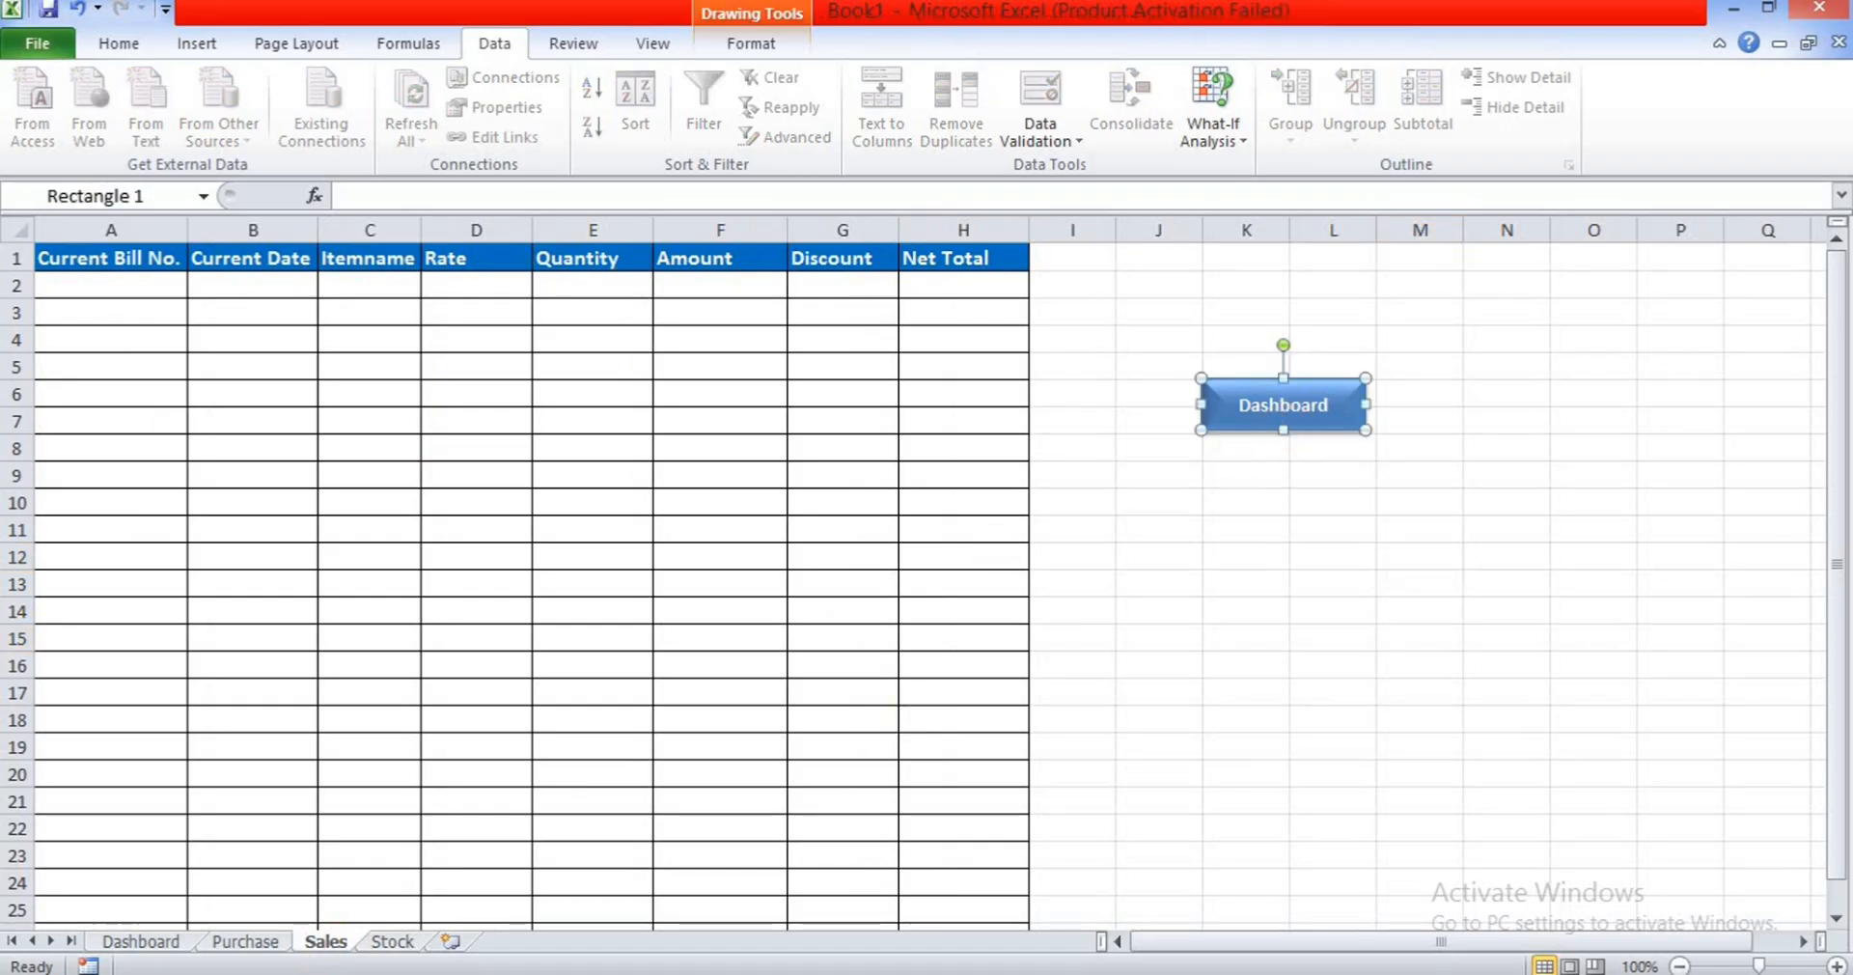
left_click(393, 941)
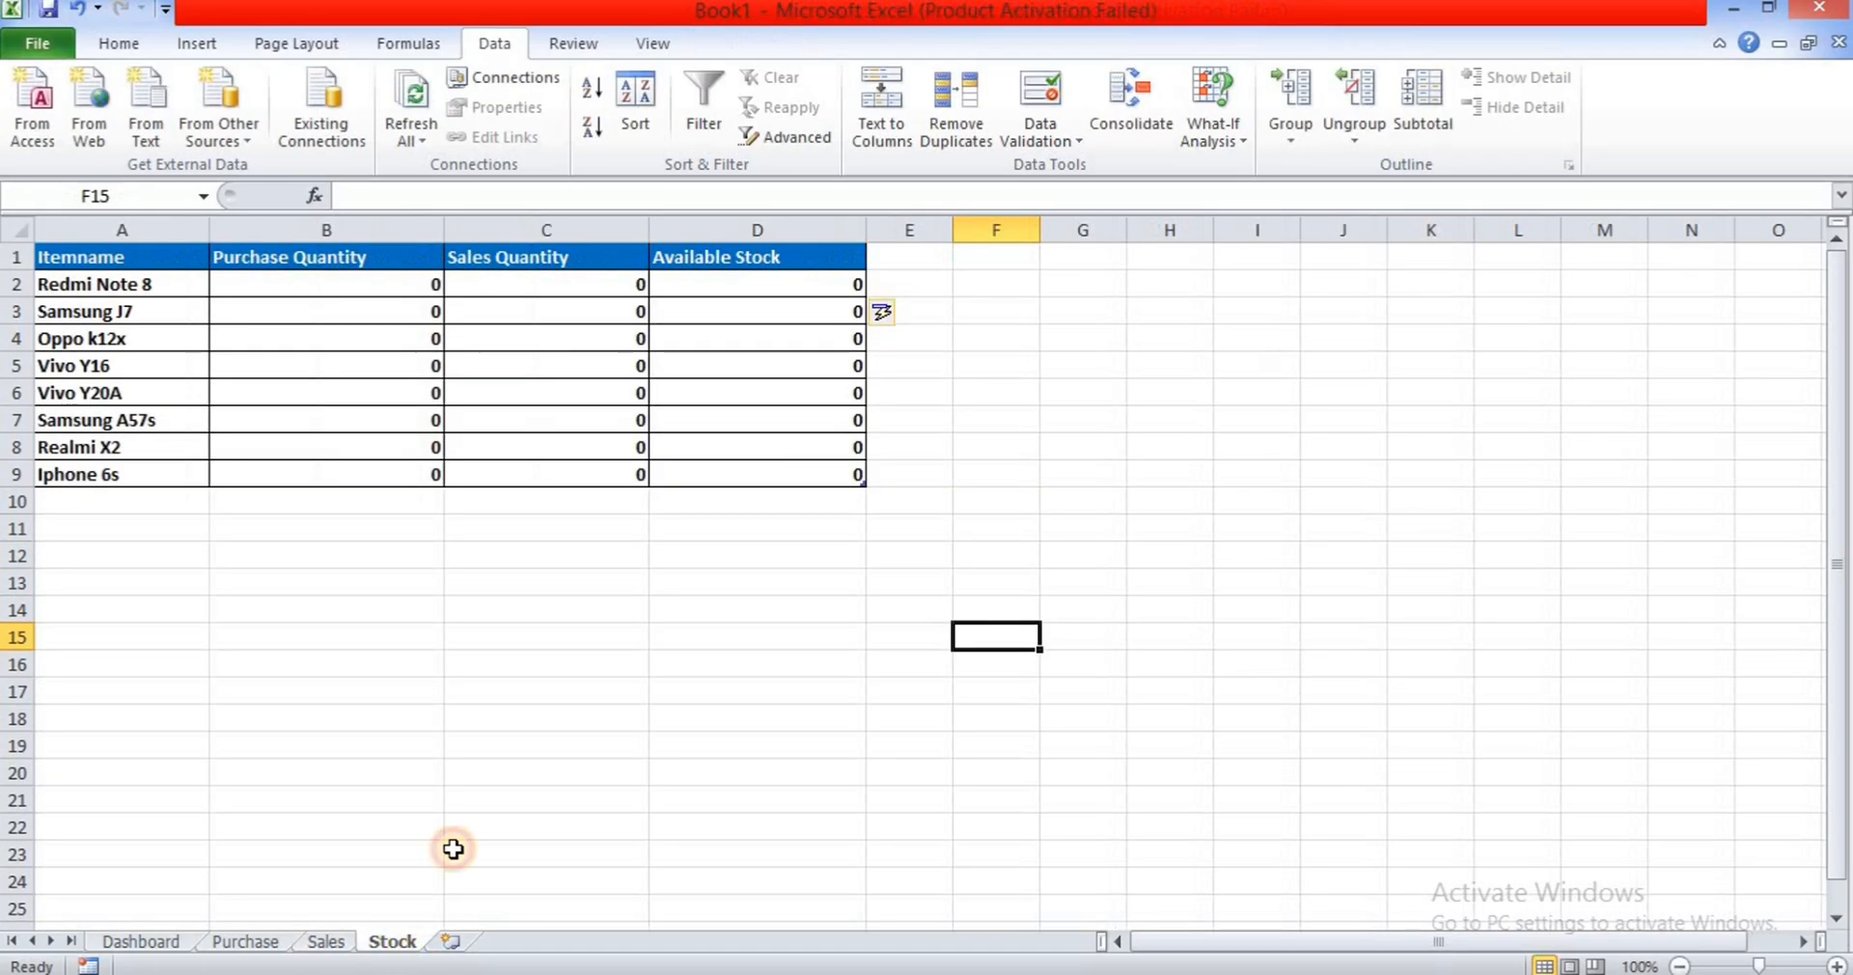
left_click(1105, 362)
key("ctrl+v")
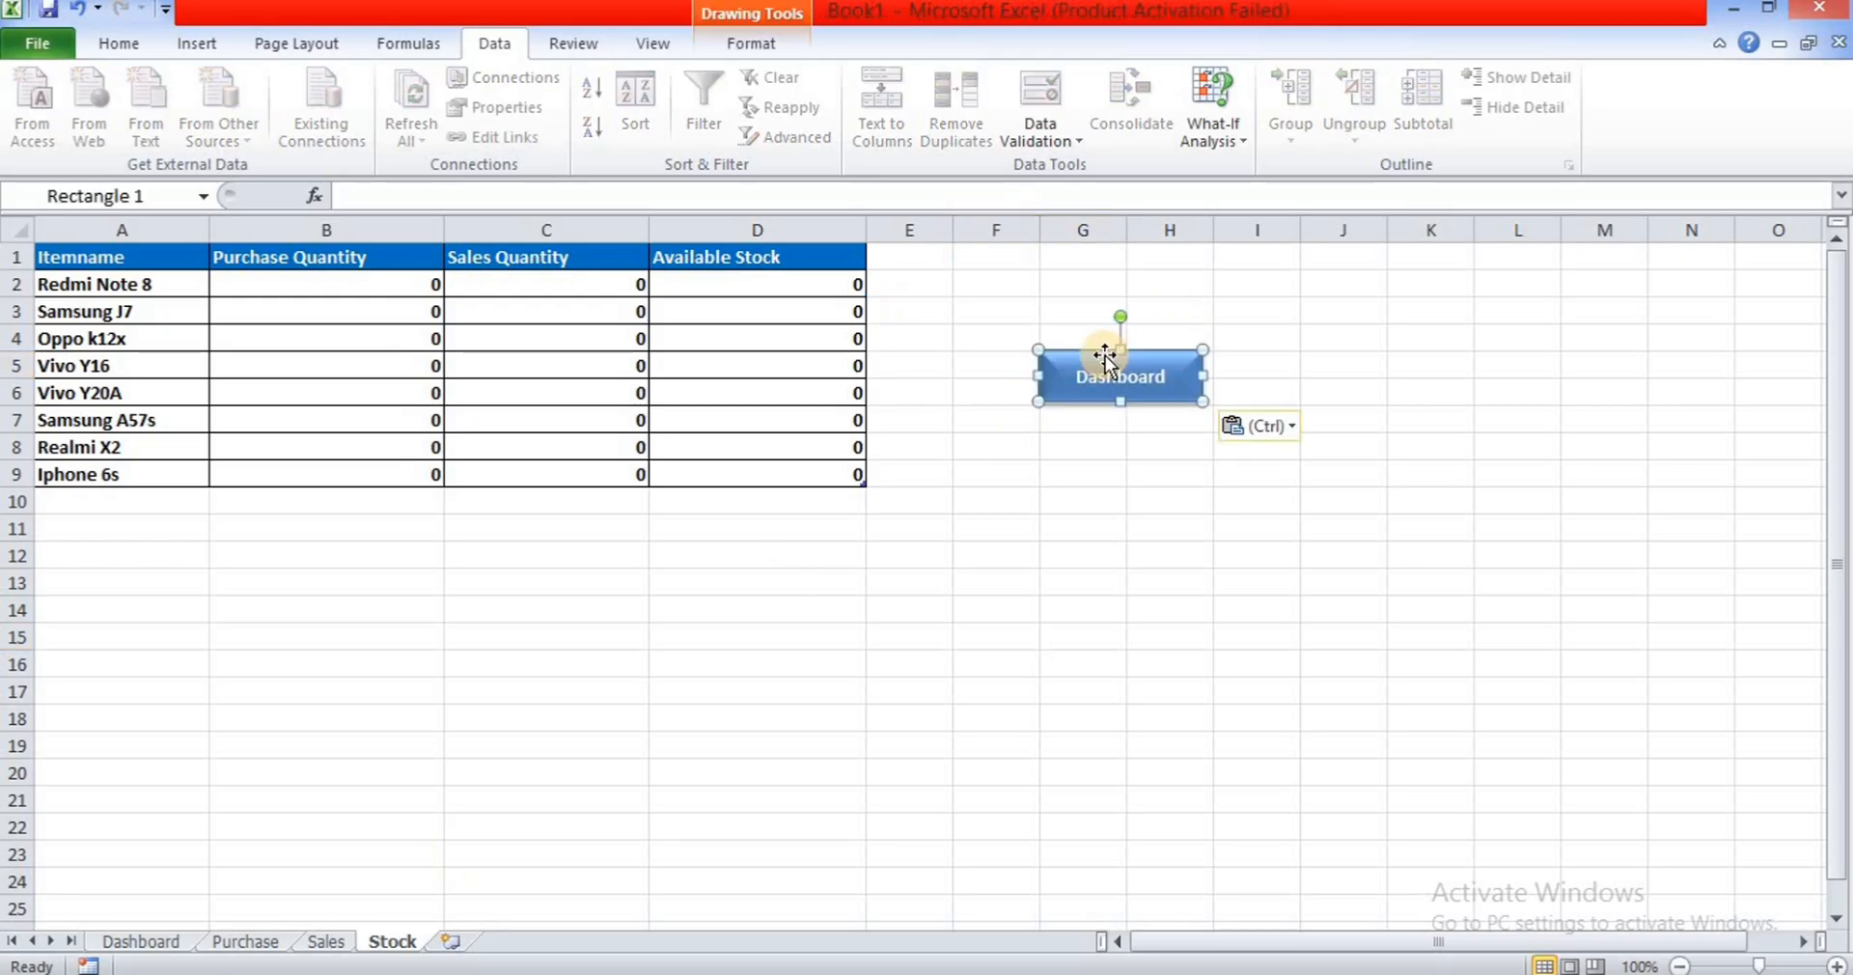
left_click(973, 558)
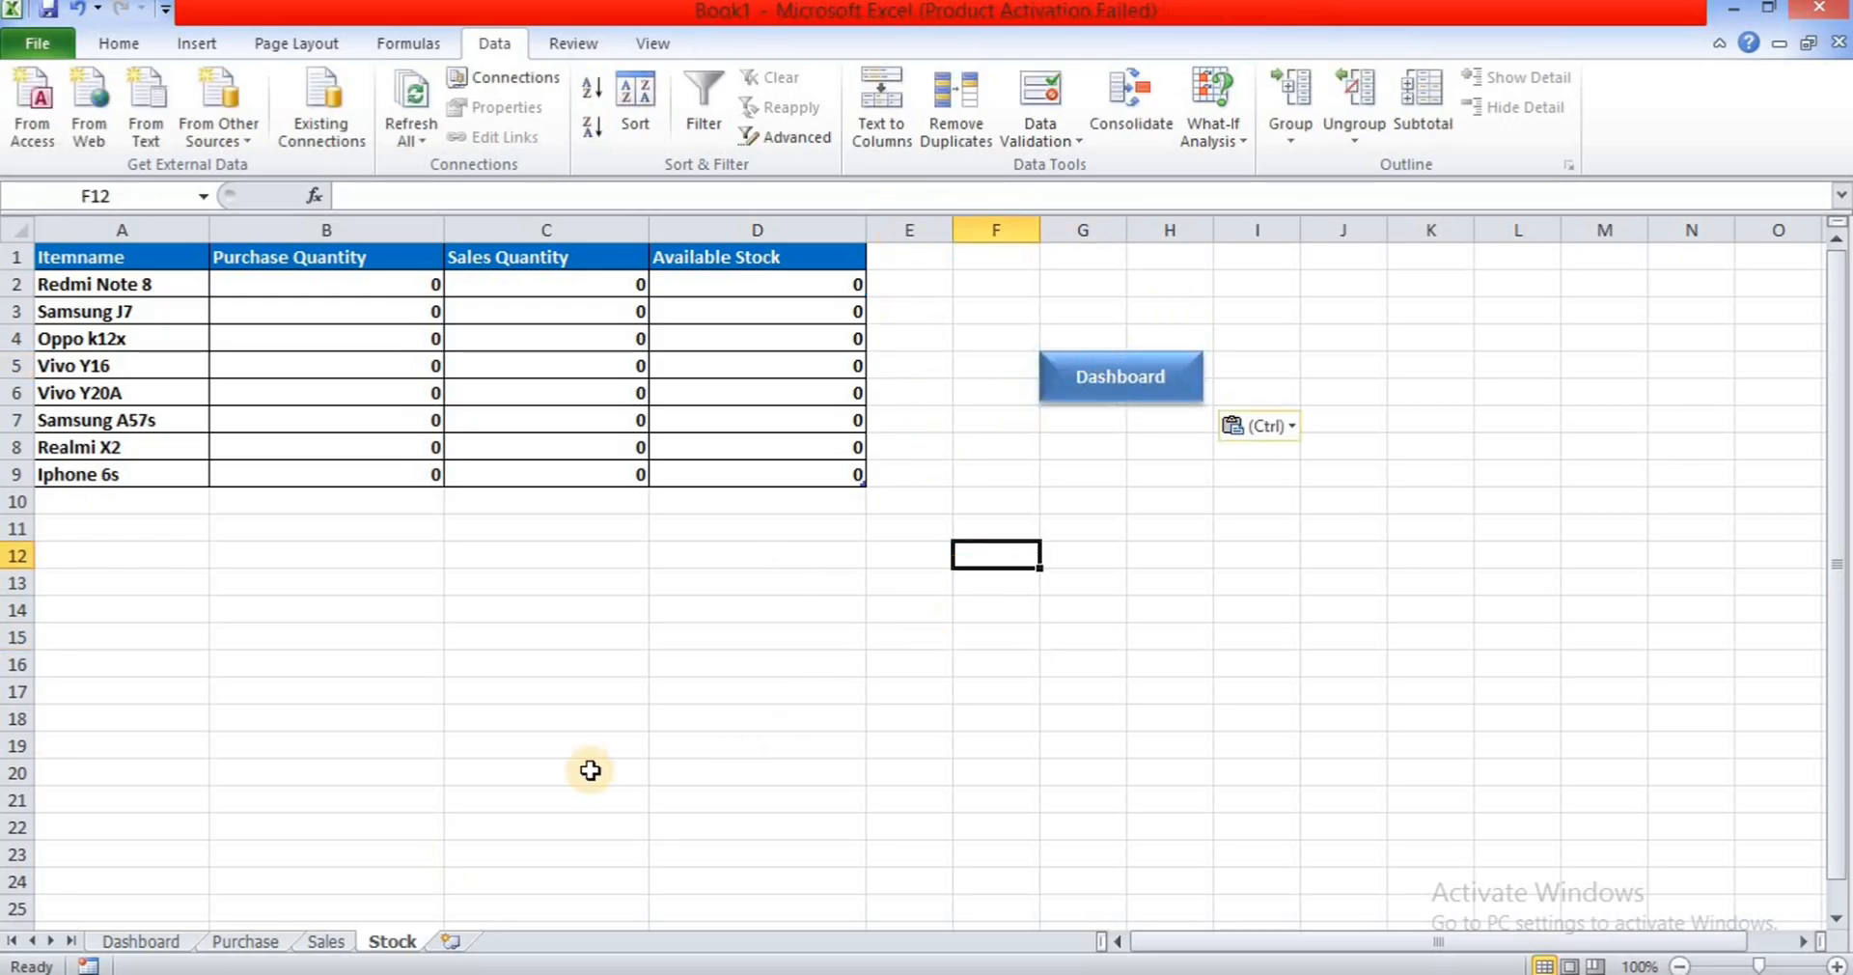
- In Dashboard cell P2 beside Last Bill No., build the formula =IF(P1="Purchase",MAX(Purchase!A:A),MAX with a second MAX as the false result
left_click(141, 941)
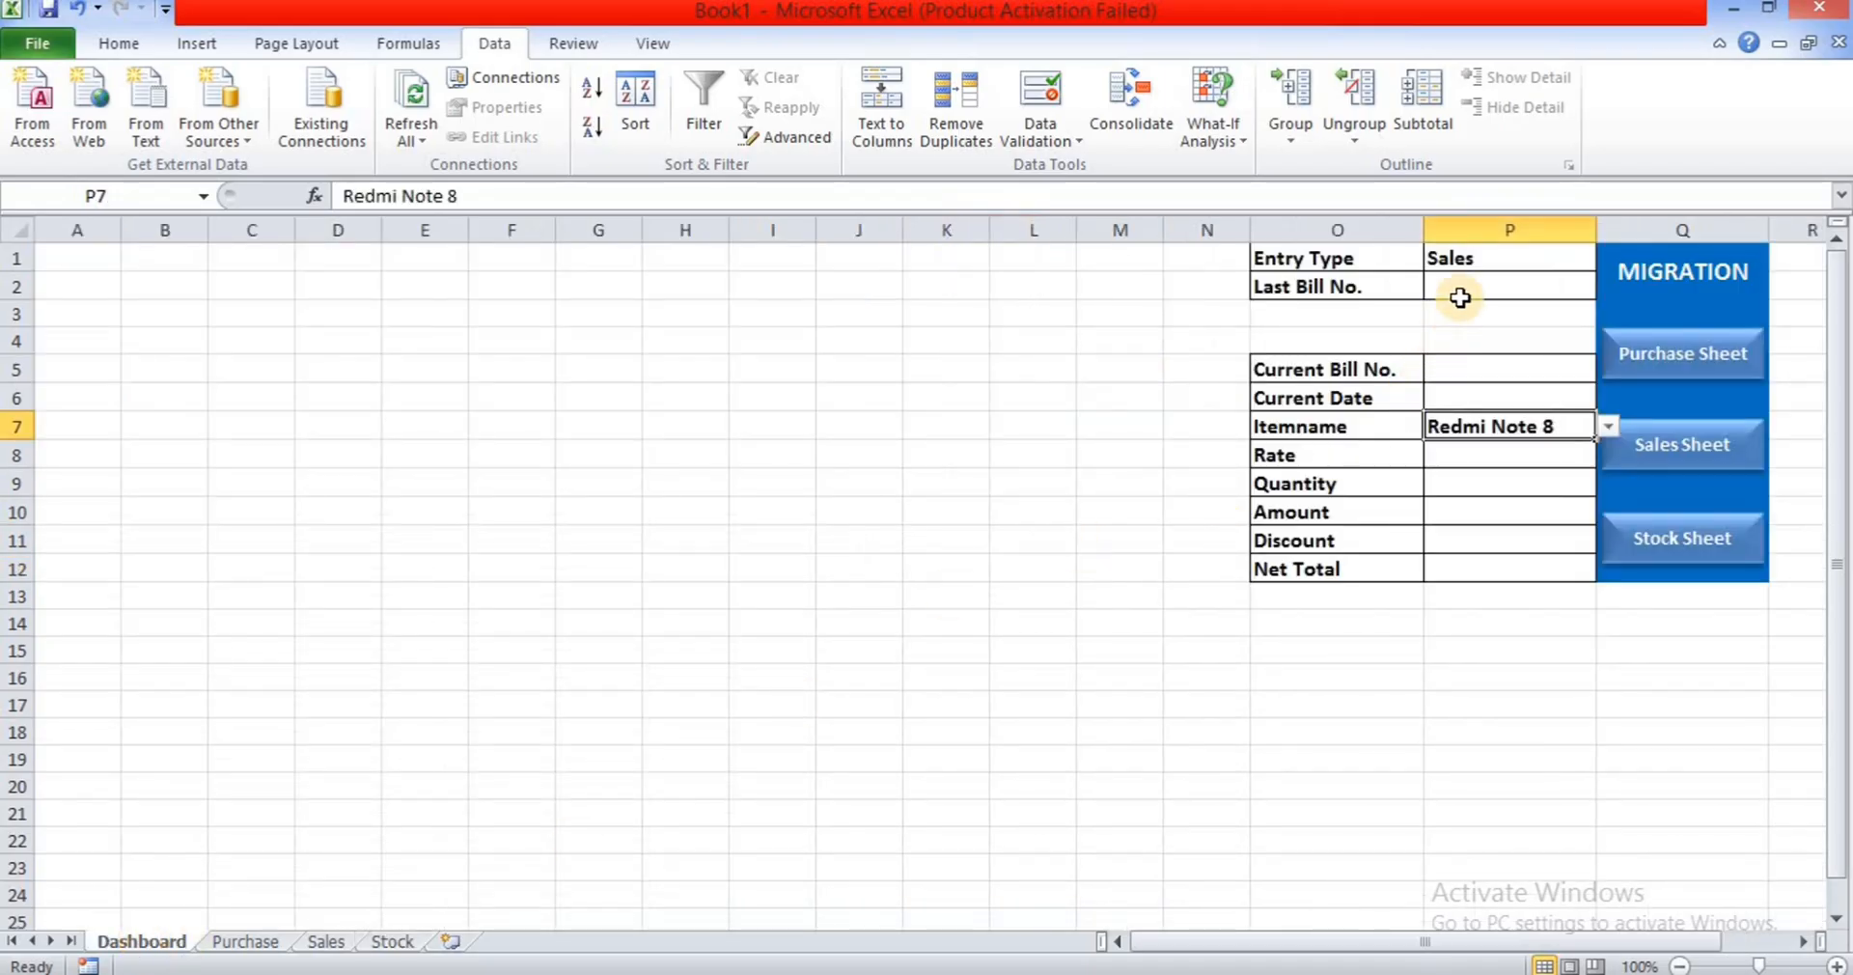
left_click(1481, 257)
left_click(1484, 286)
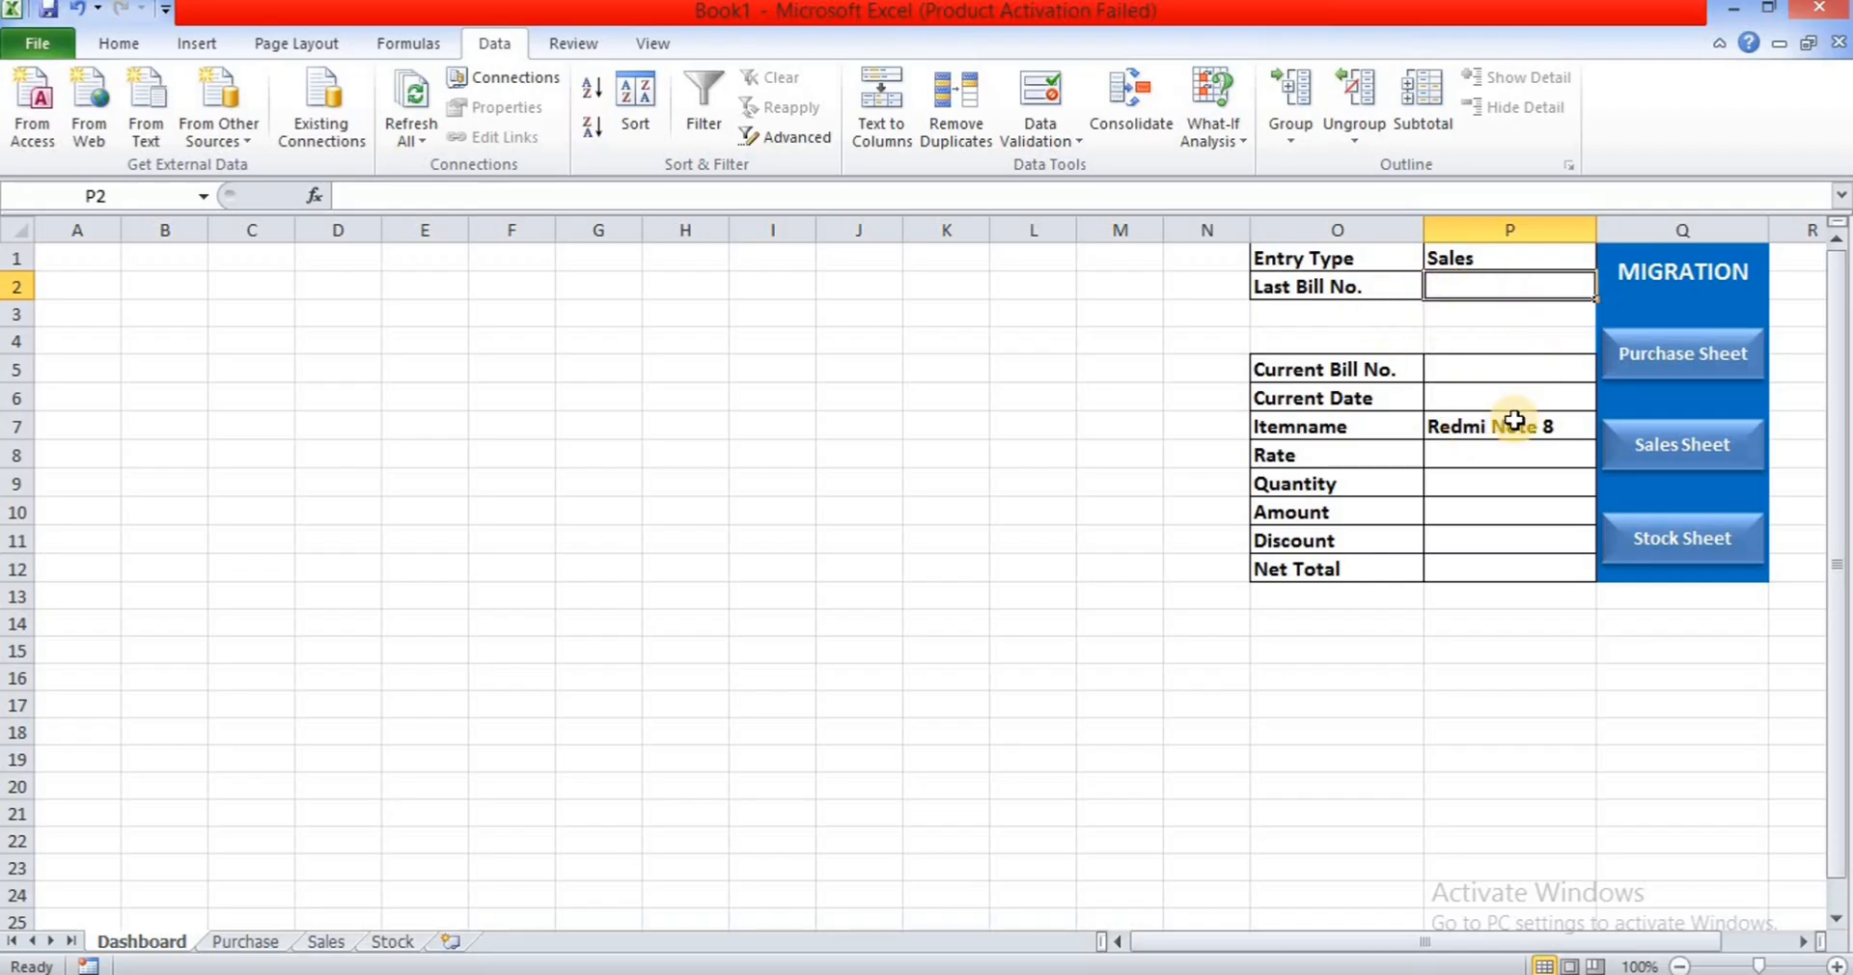
type("=")
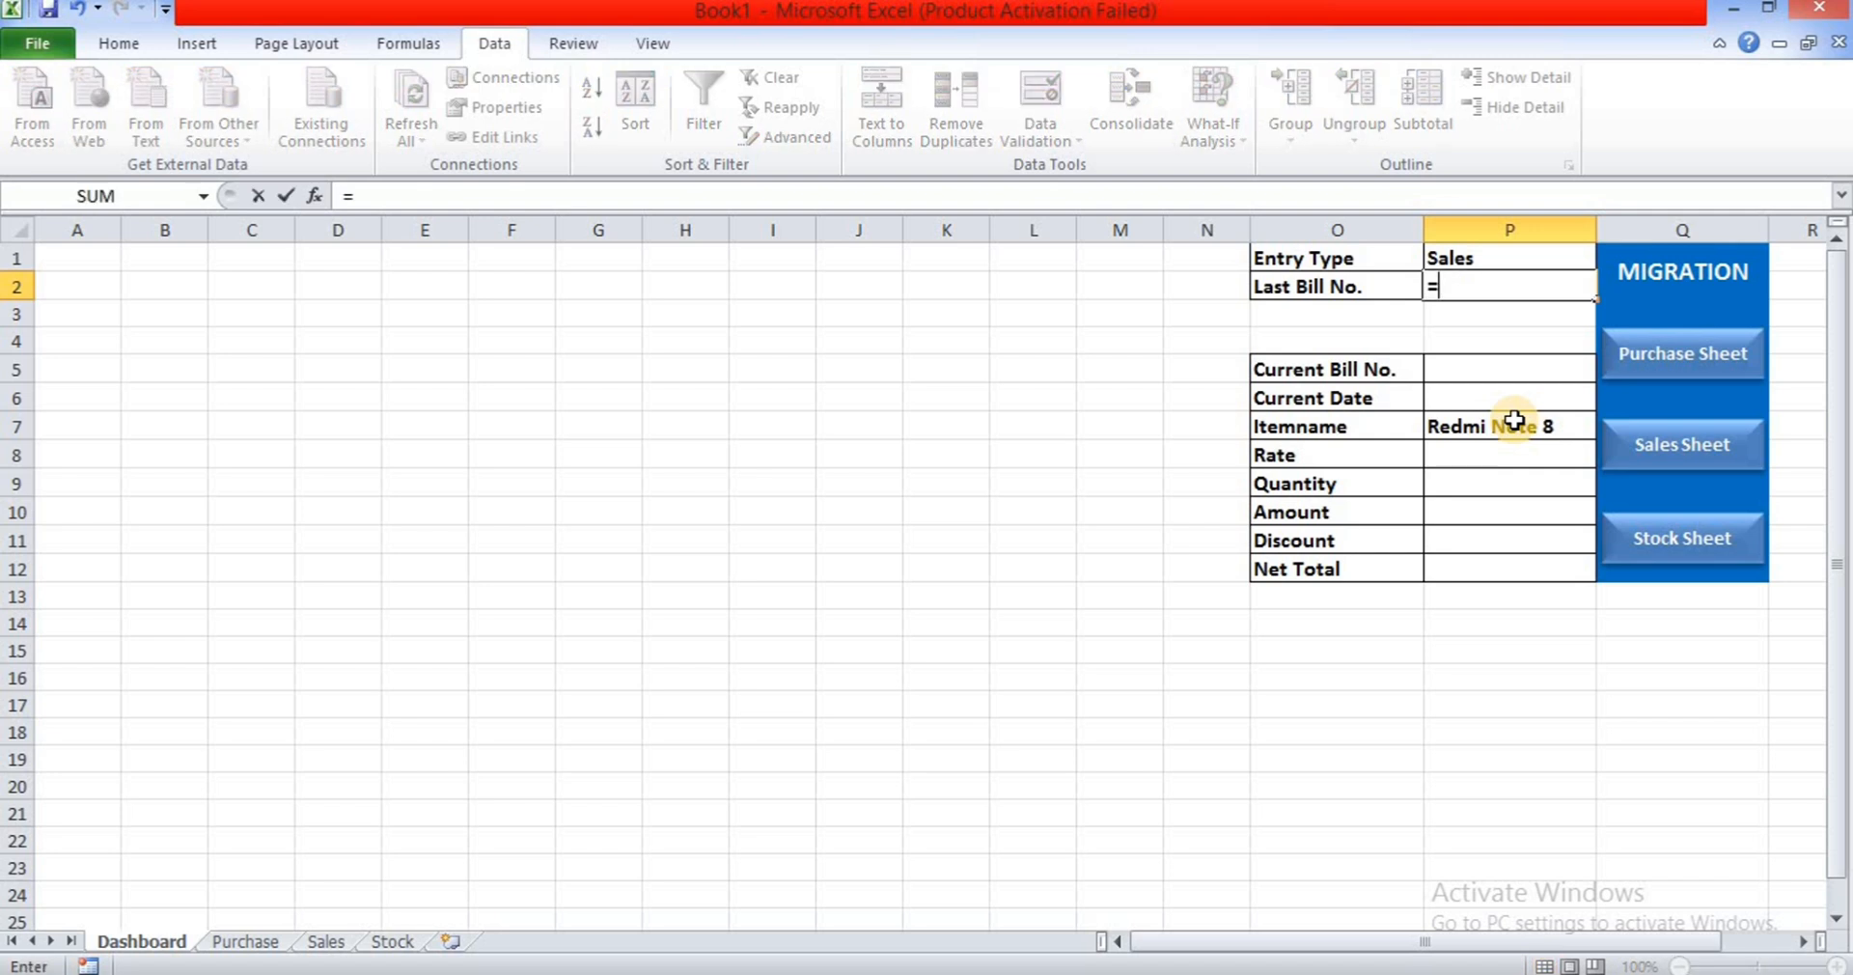
type("IF(")
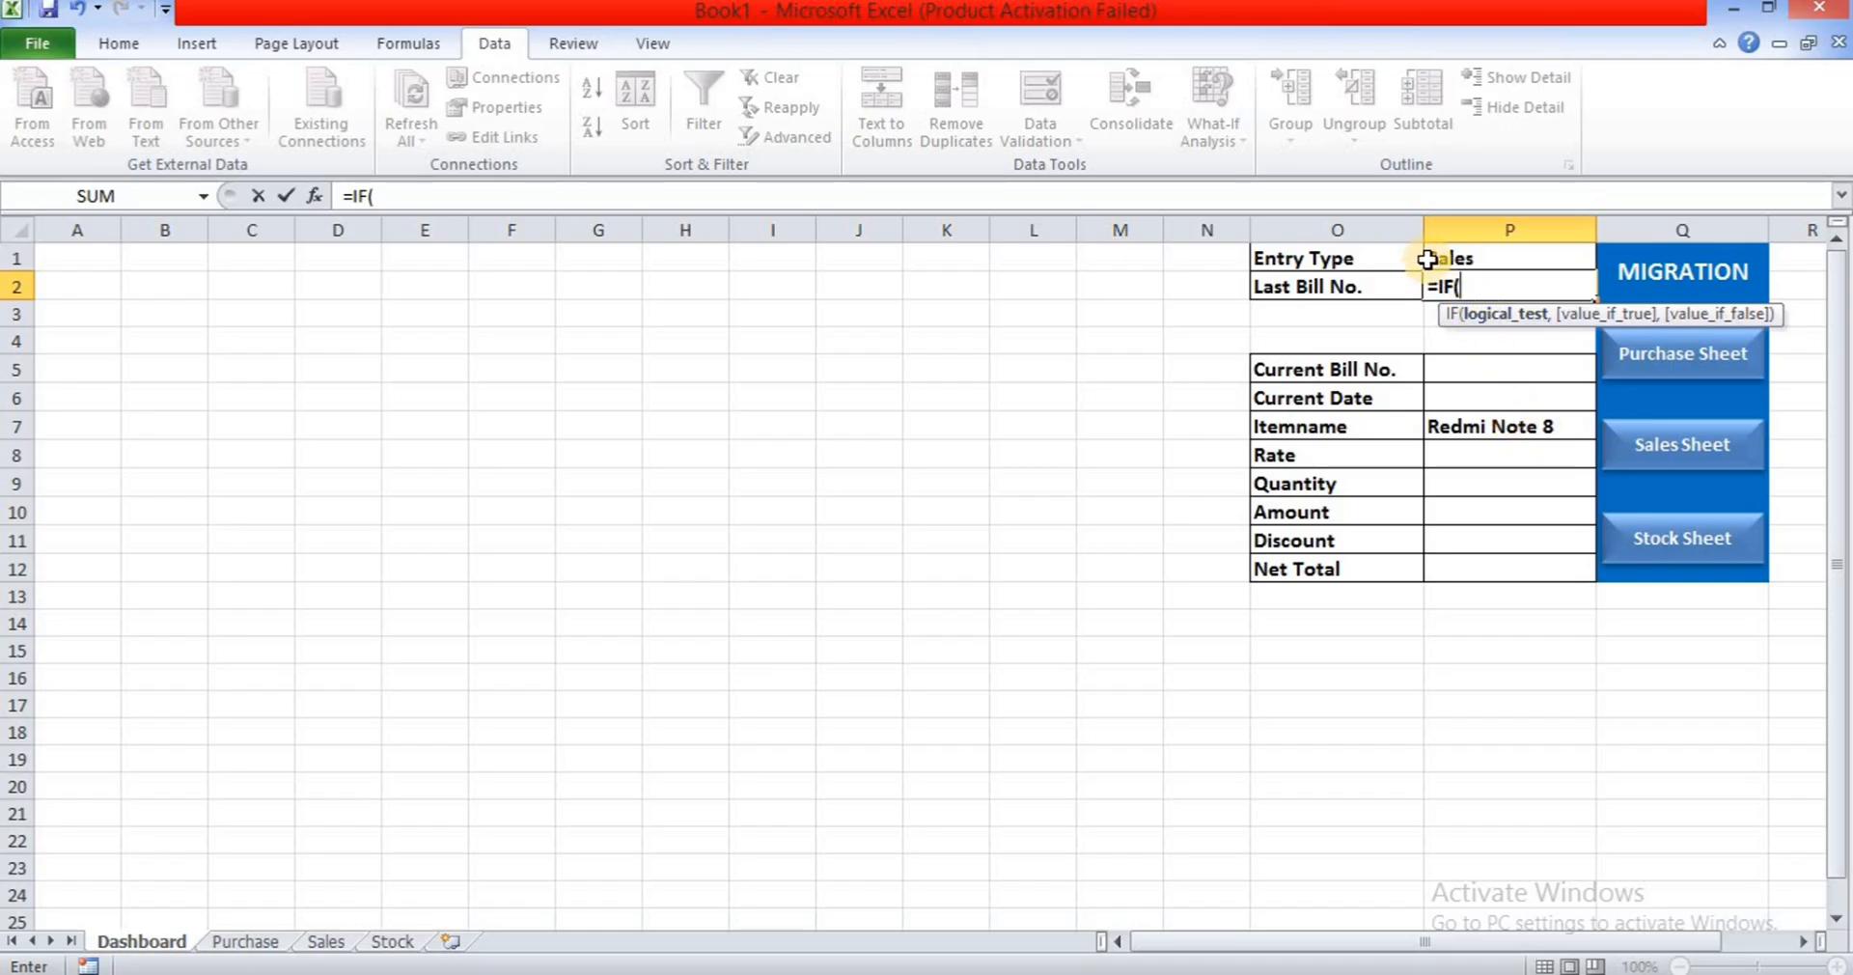
left_click(1499, 259)
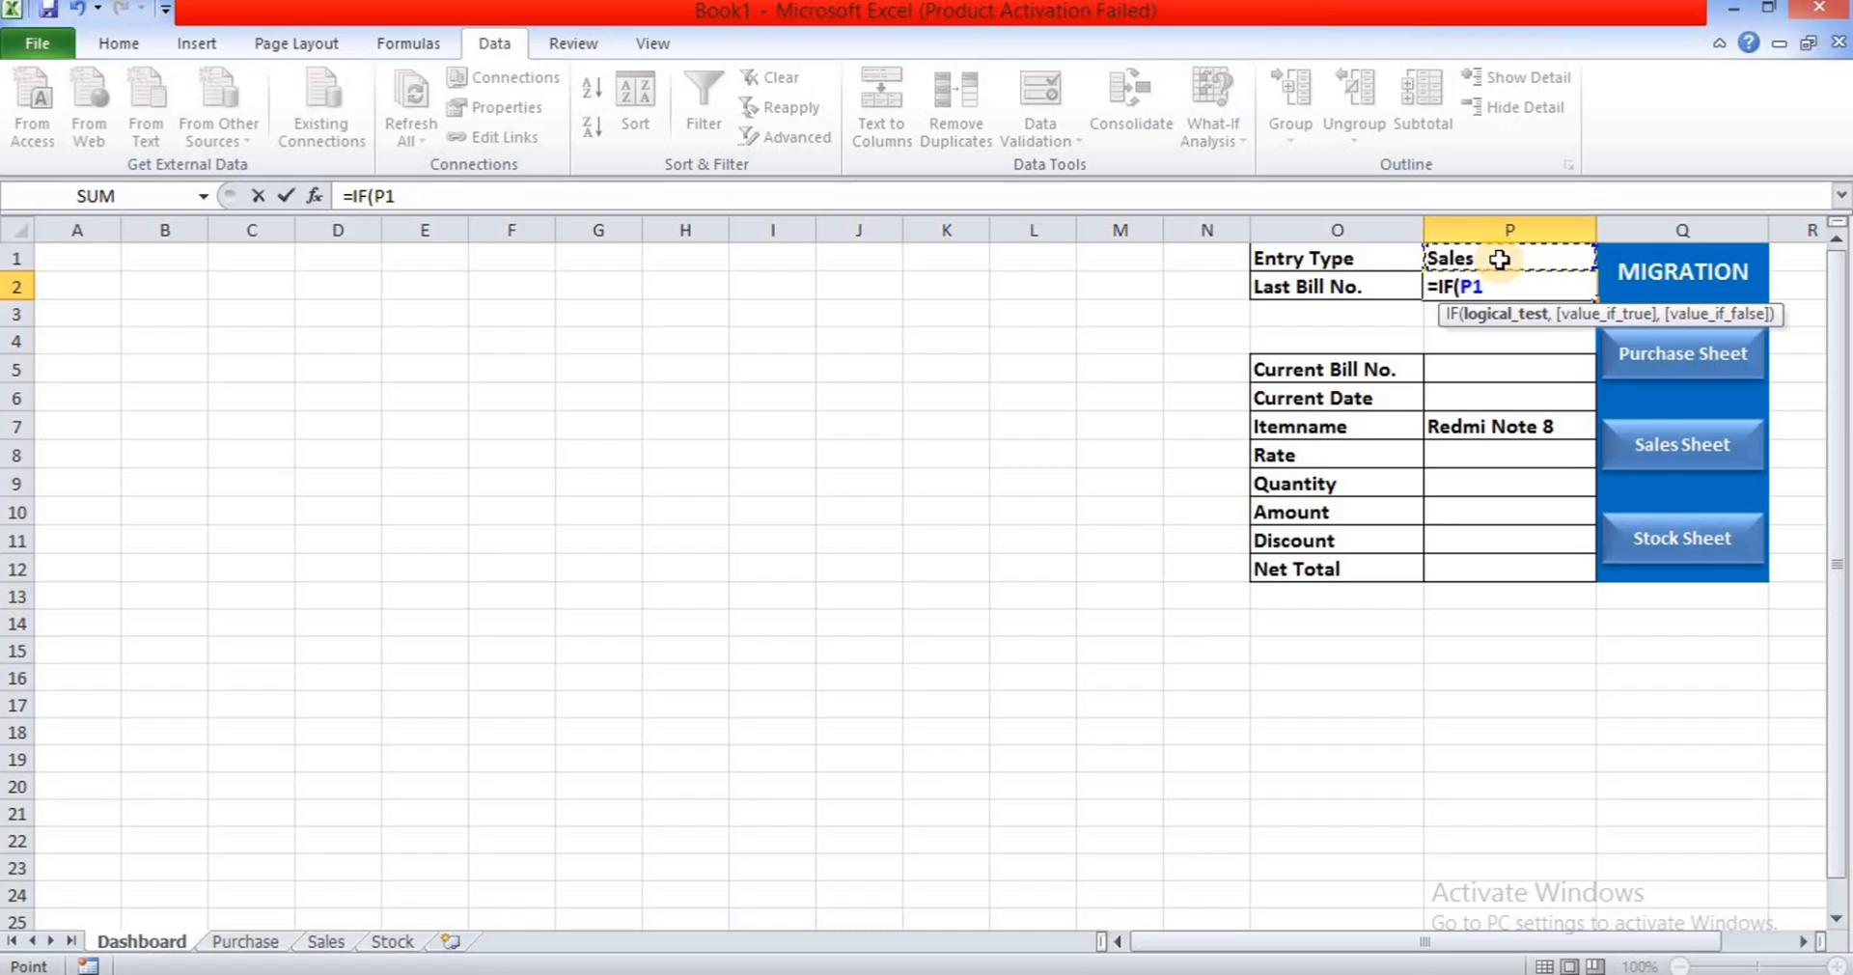
type("=")
type("P")
type("urchase")
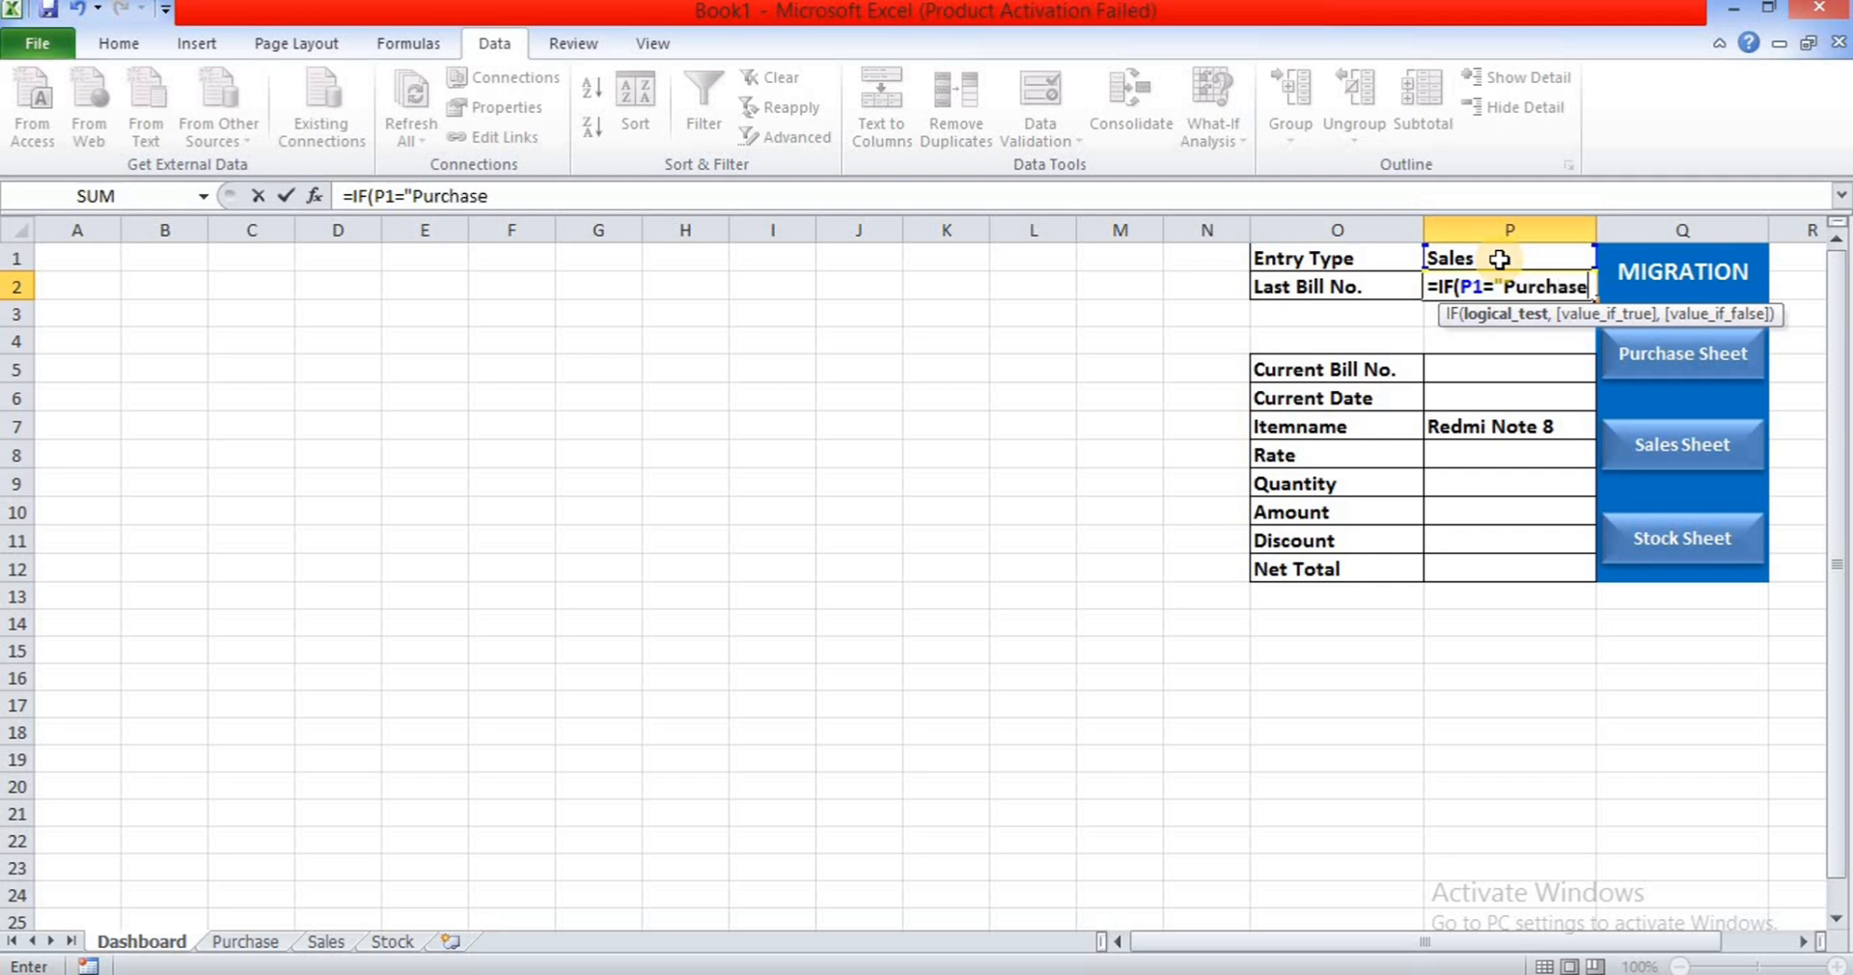
type("\"")
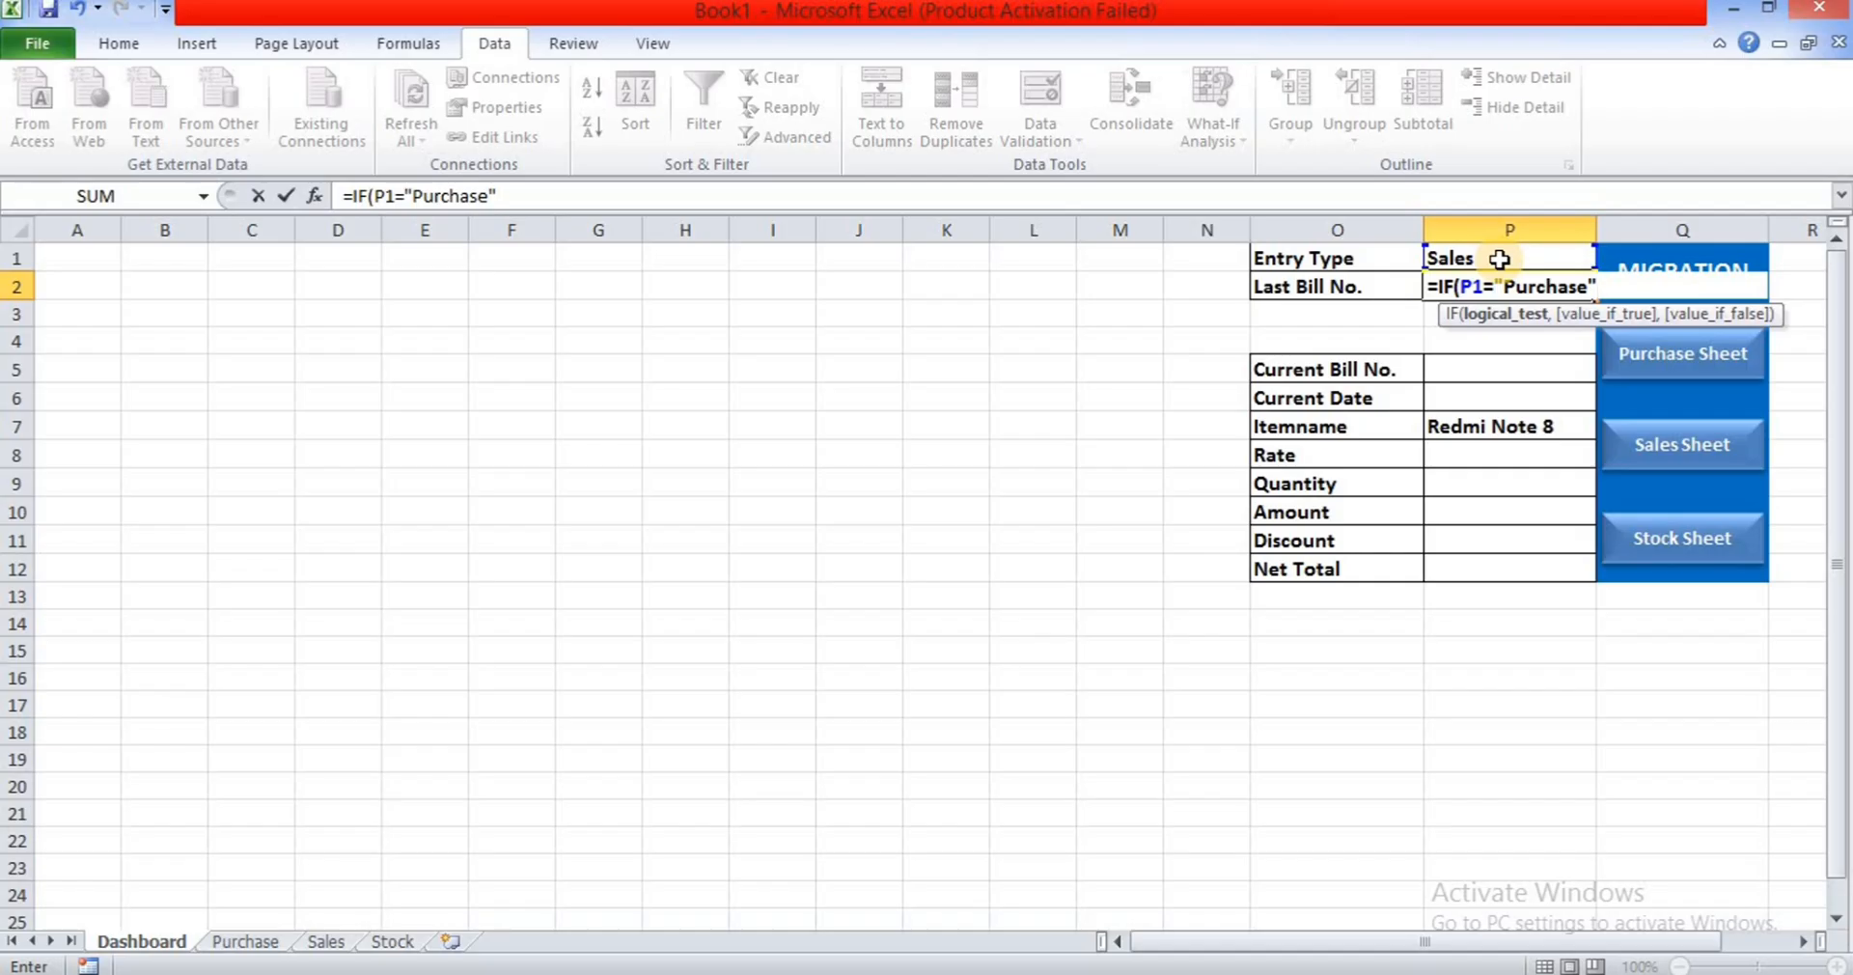
type(",")
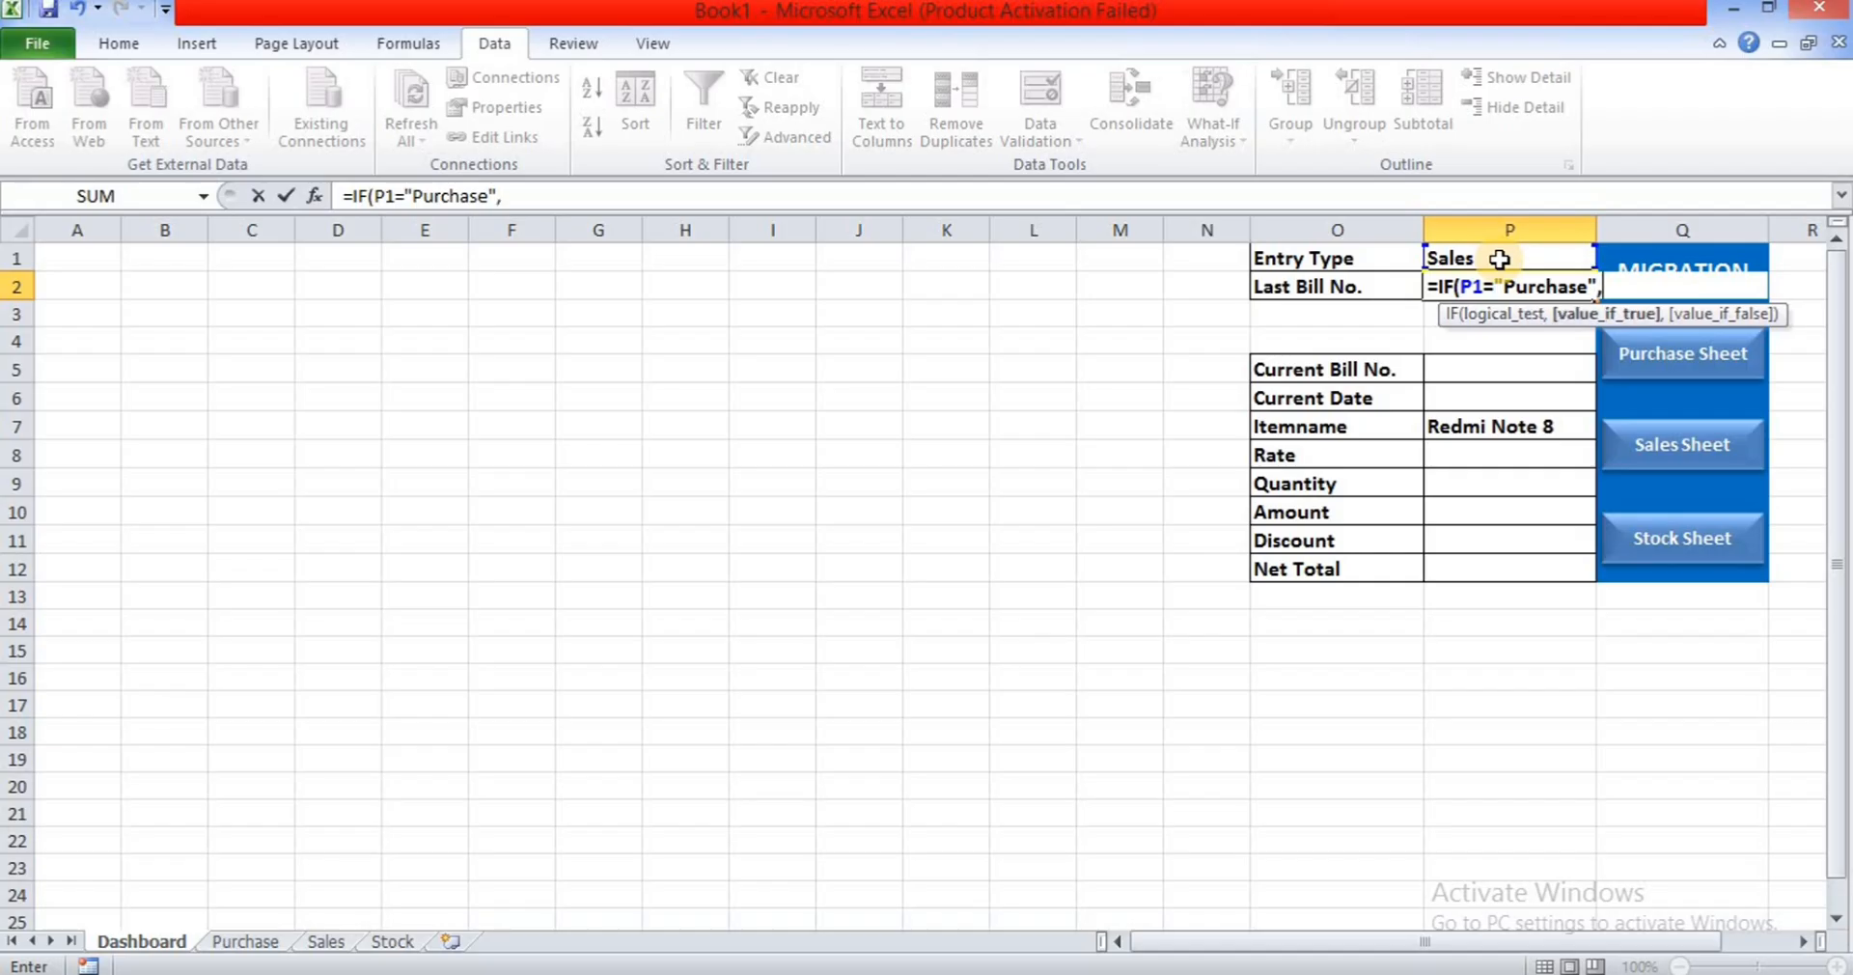
type("MAX")
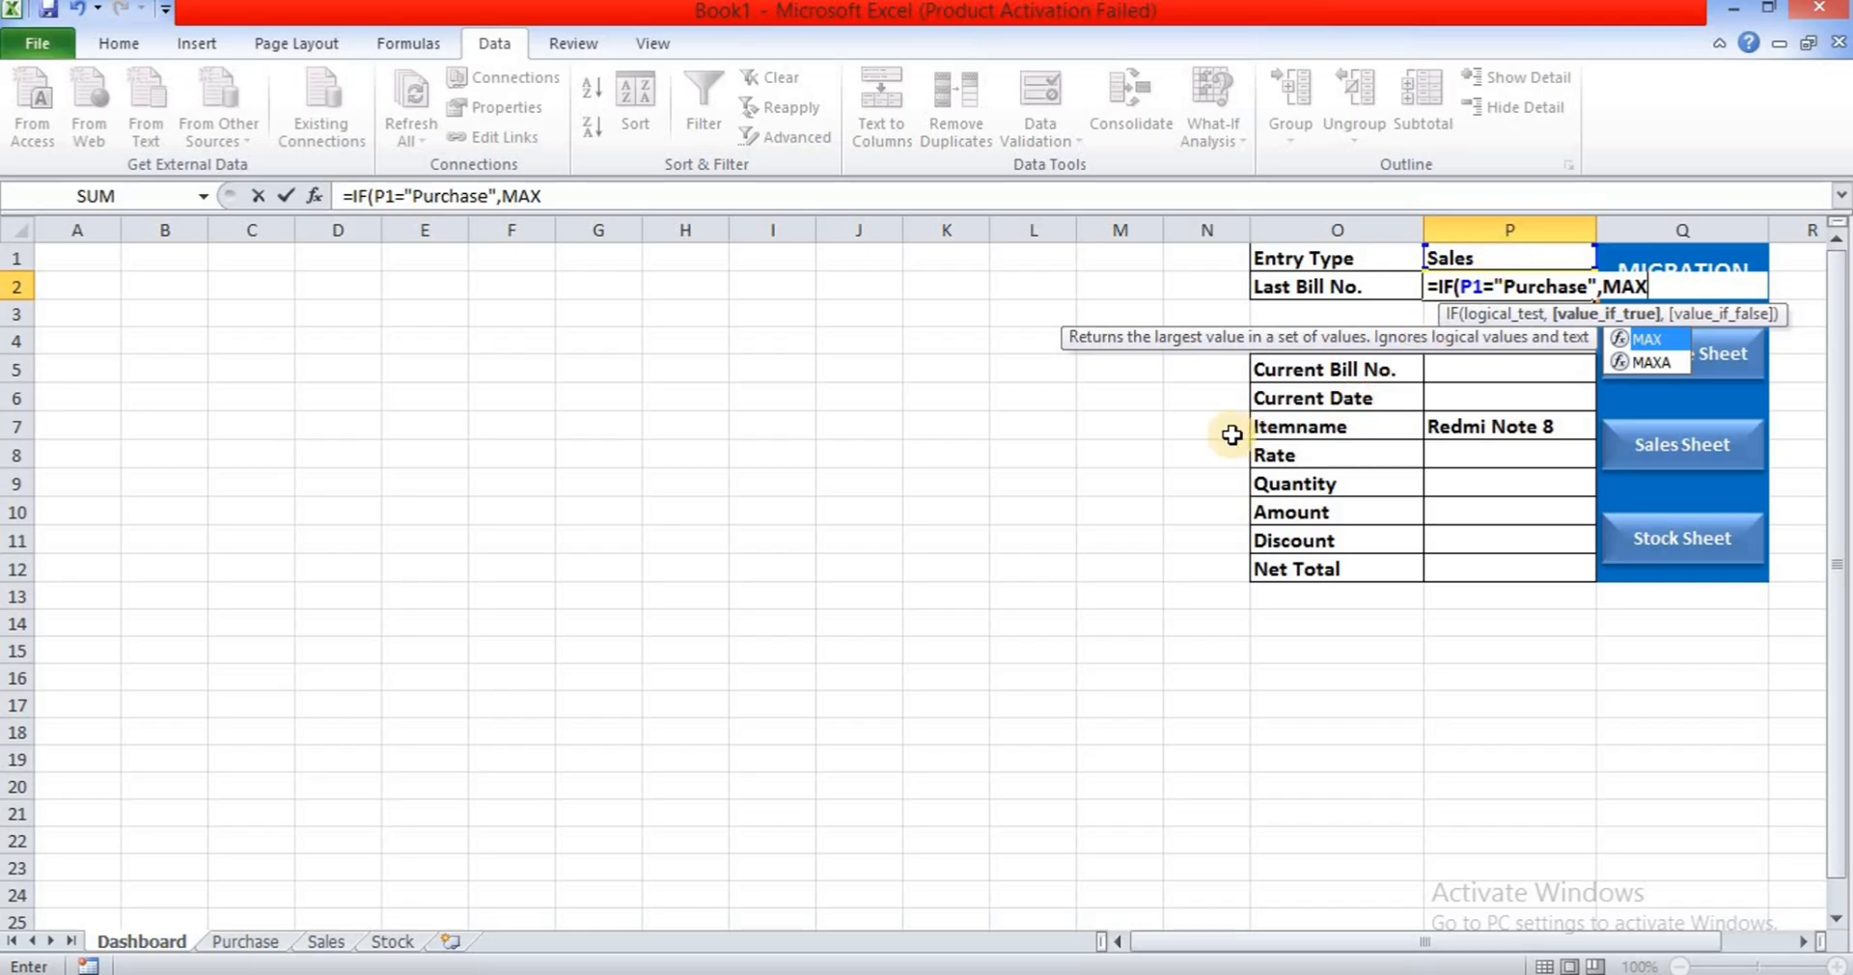
type("(")
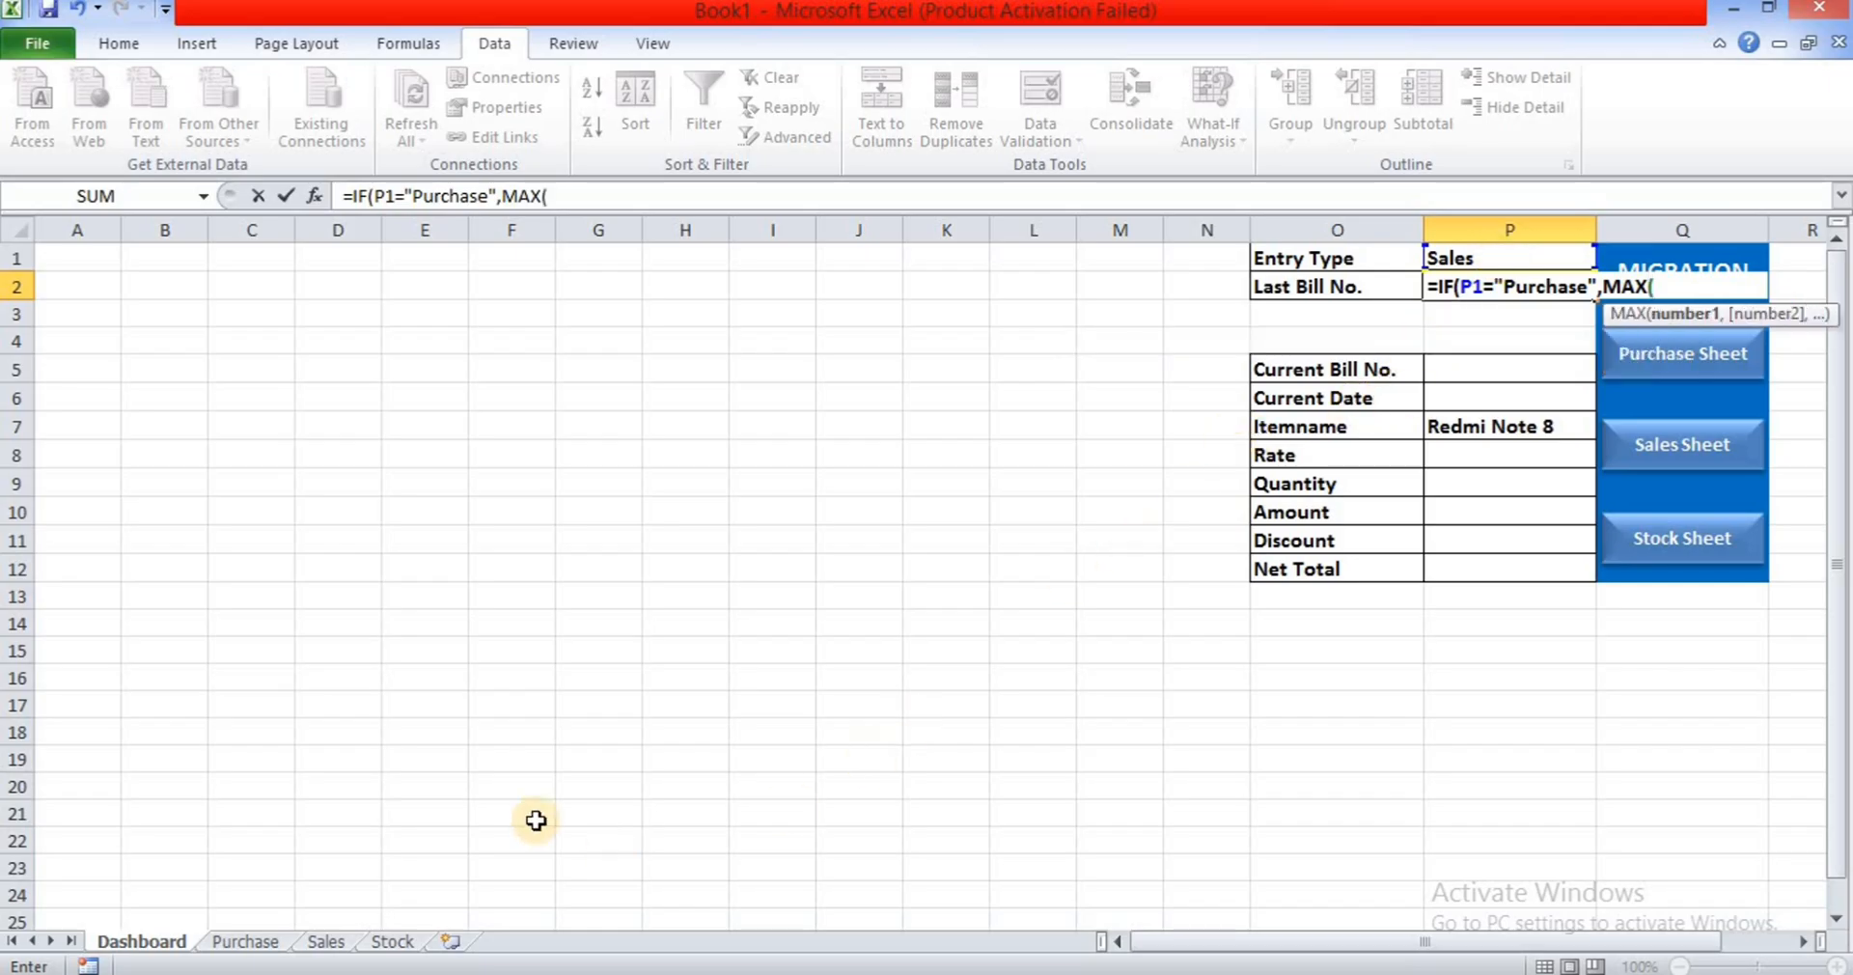
left_click(263, 944)
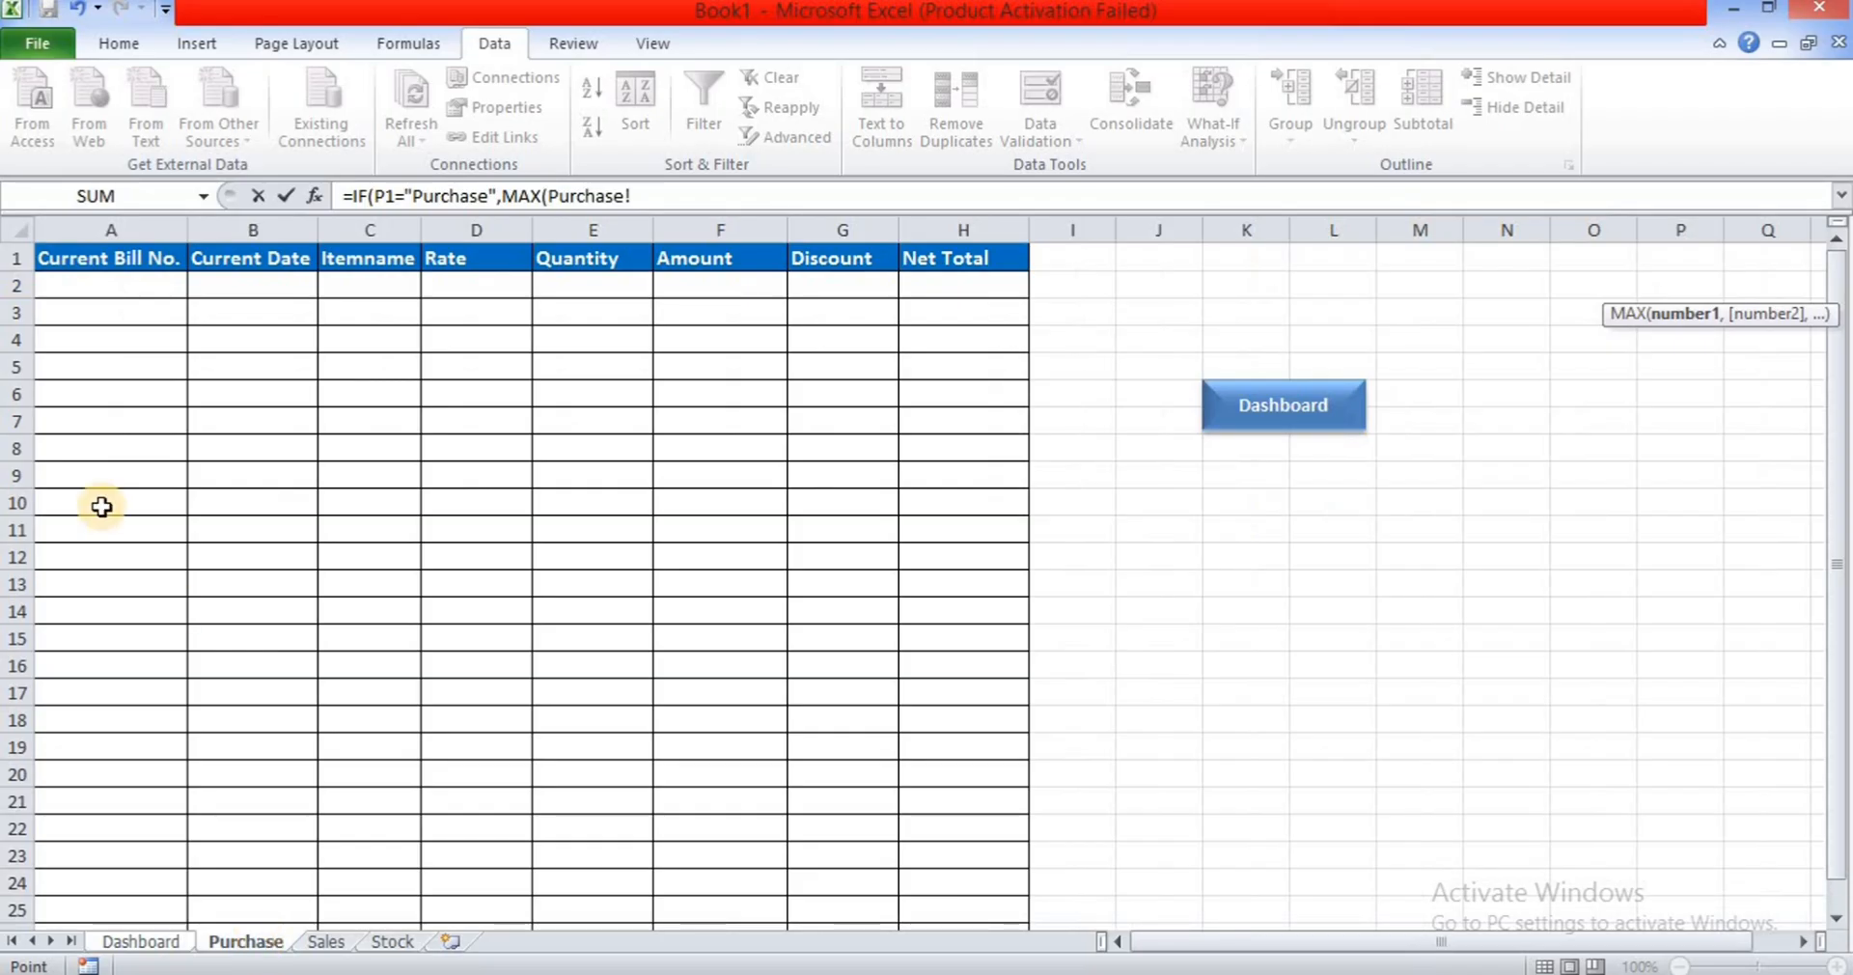
left_click(118, 223)
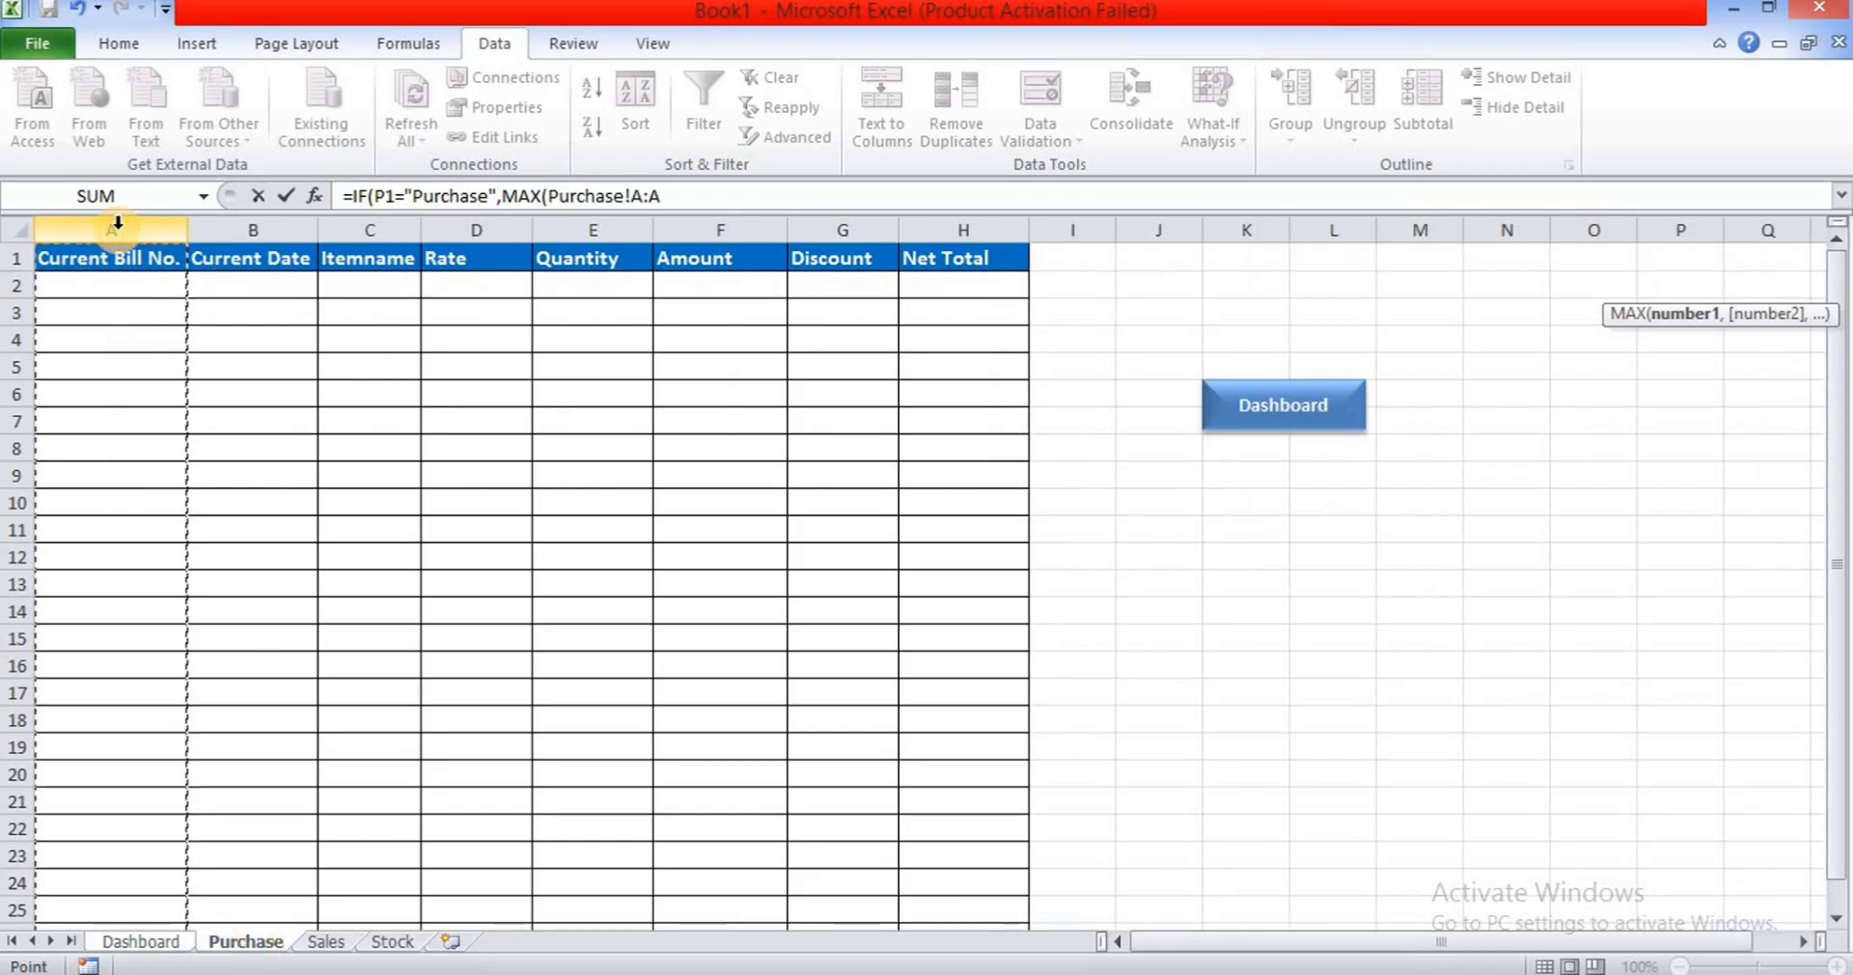
type(")")
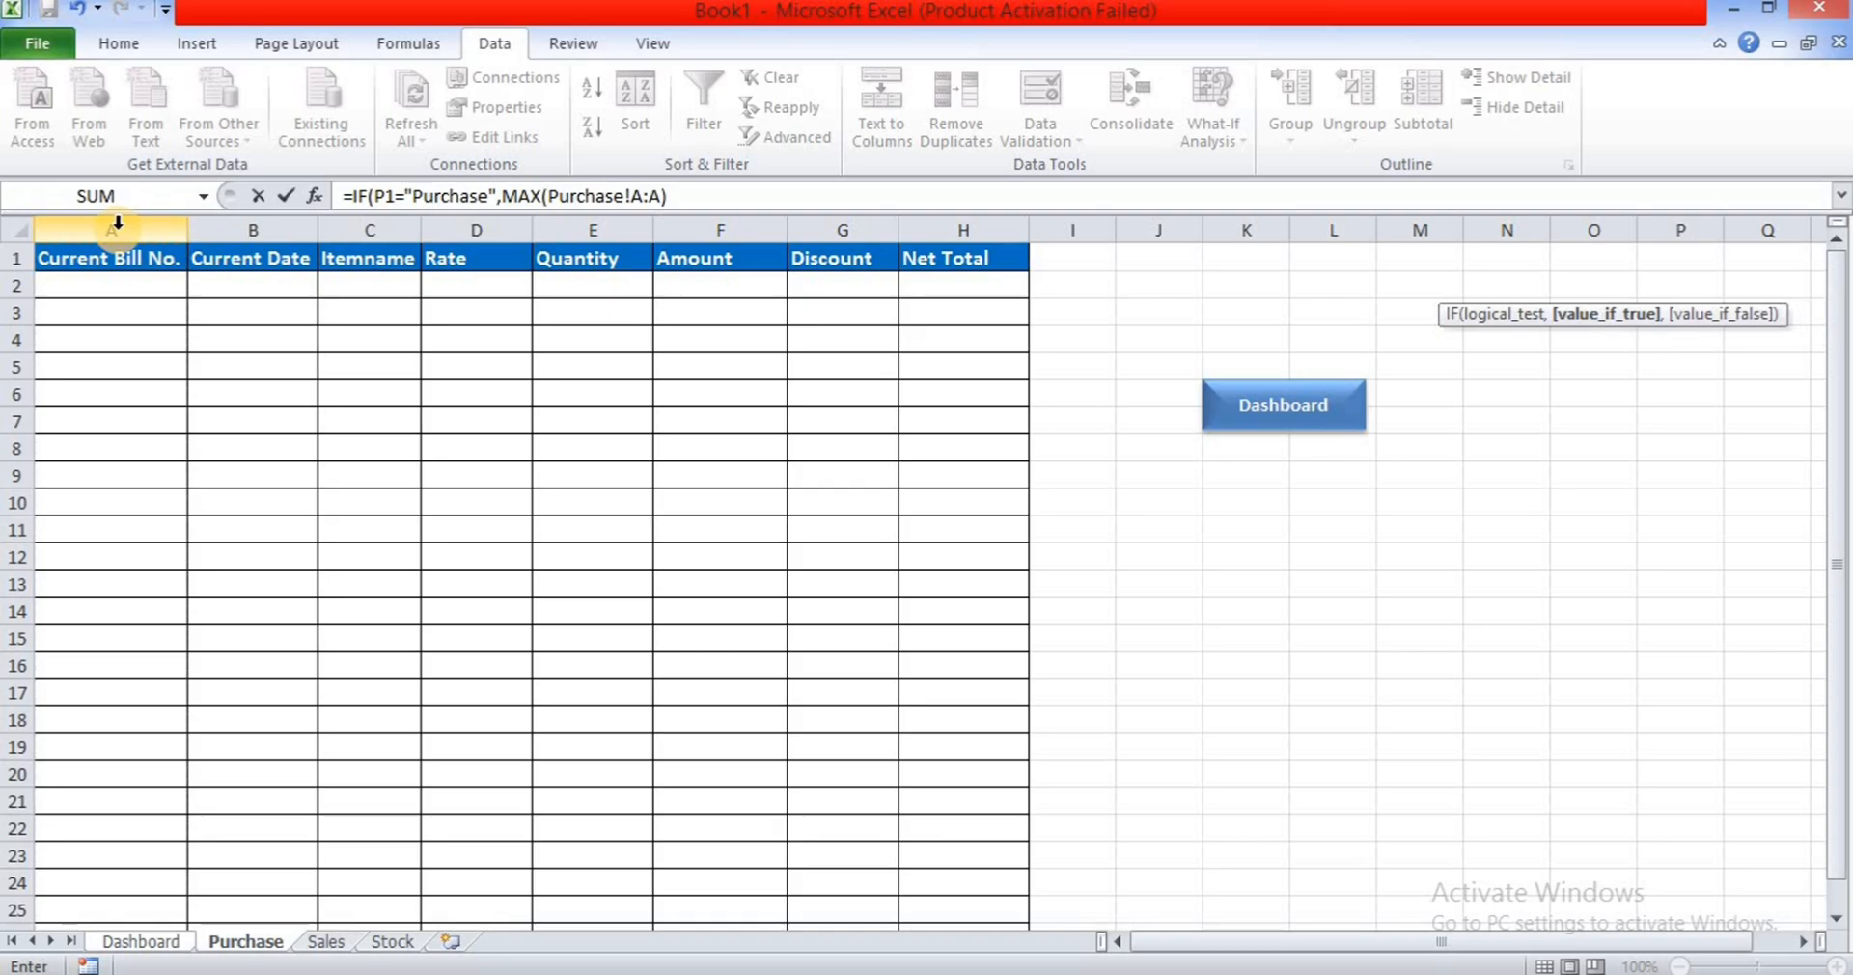
type(",")
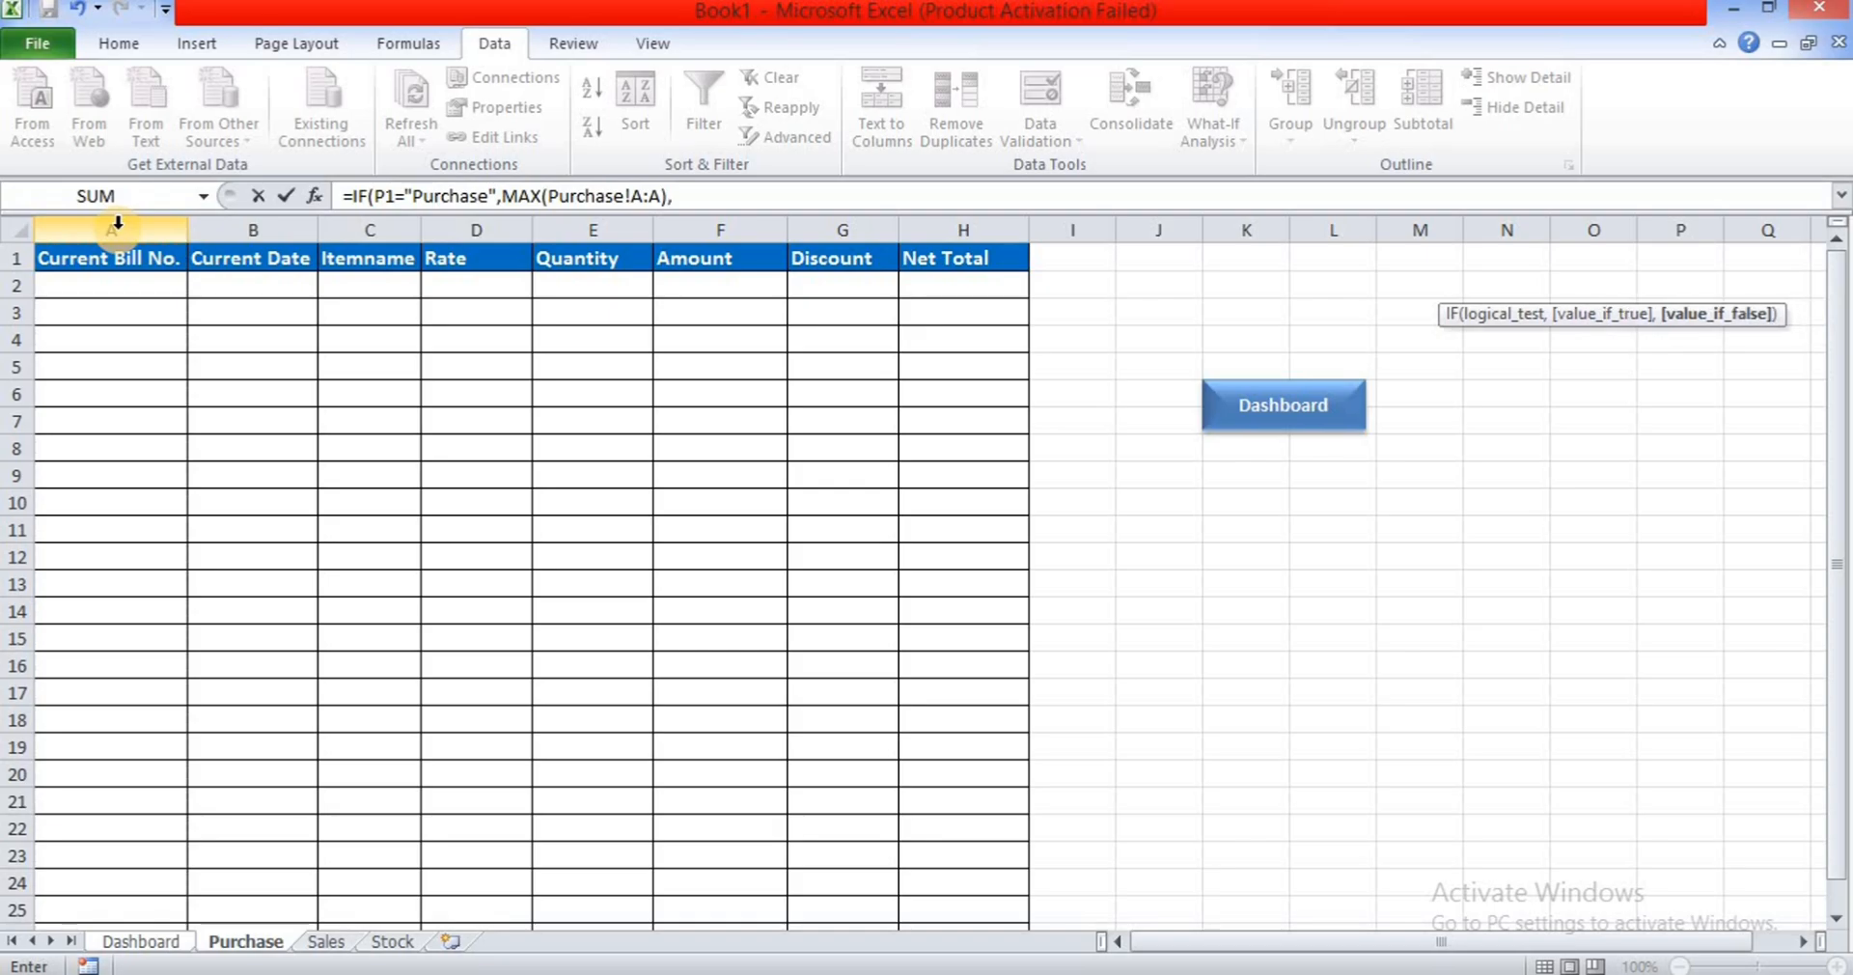
type("MAX")
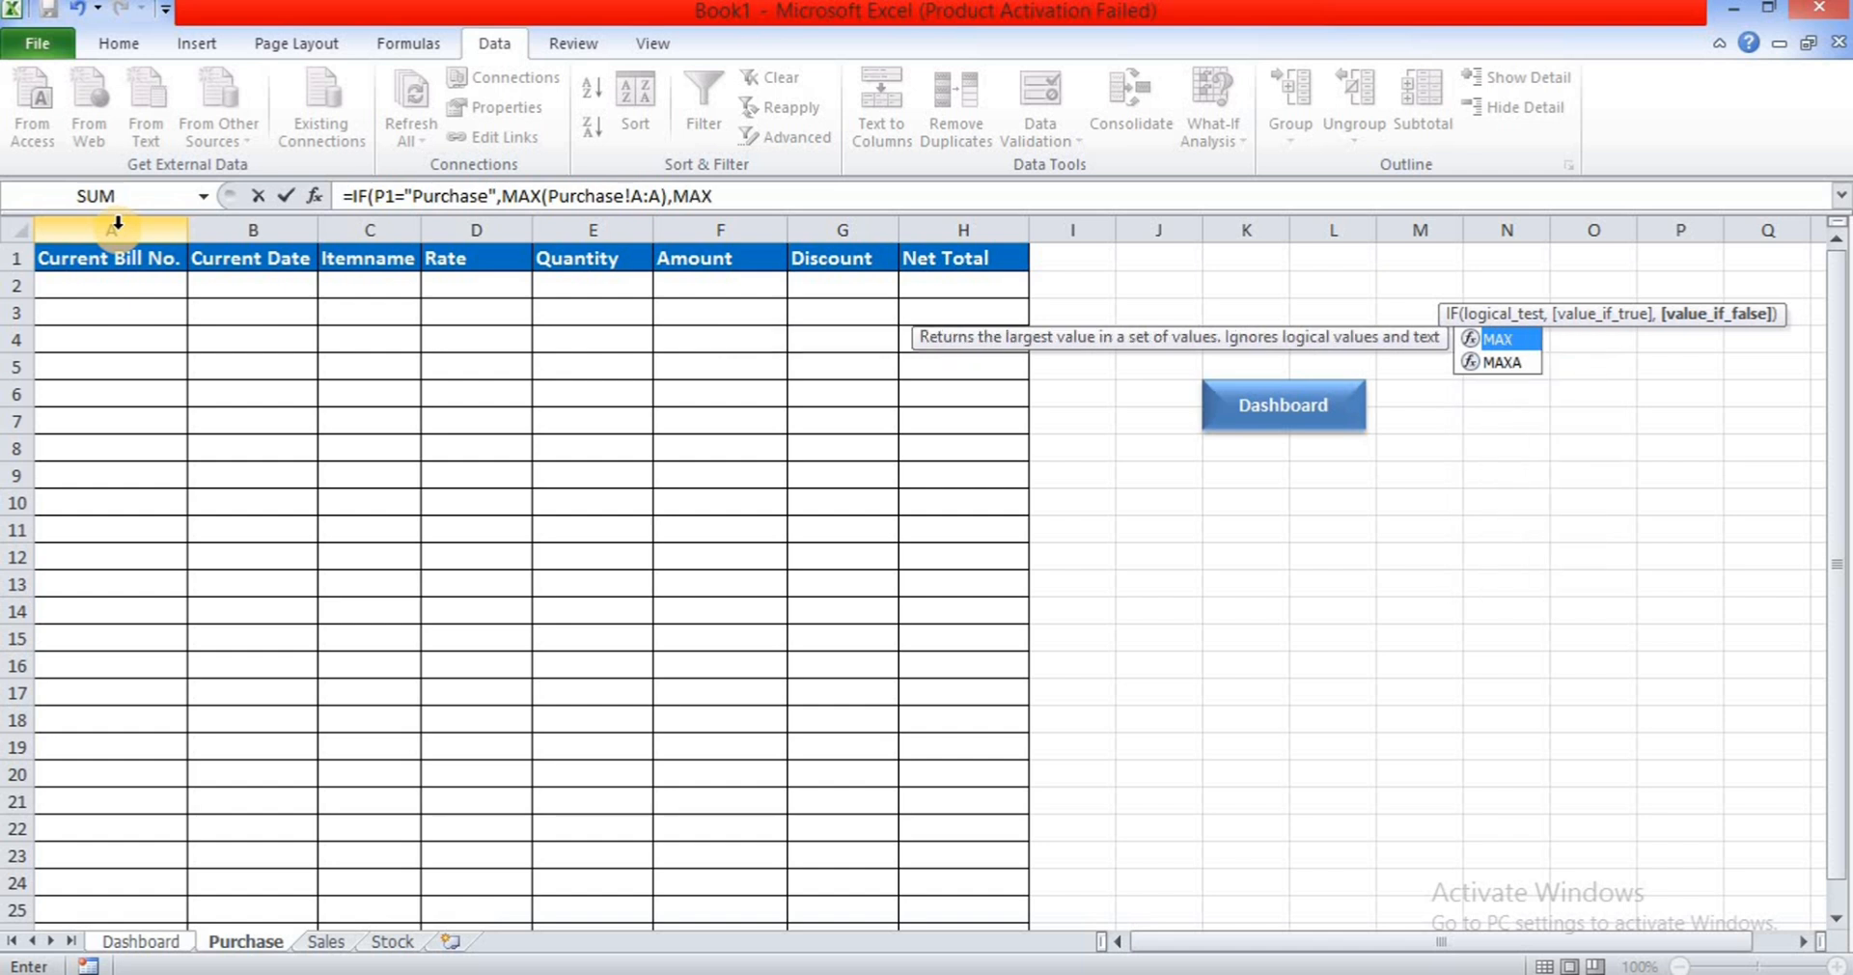
- Finish the Last Bill No. formula with MAX(Sales!$A:$A) as the value if false
type("(")
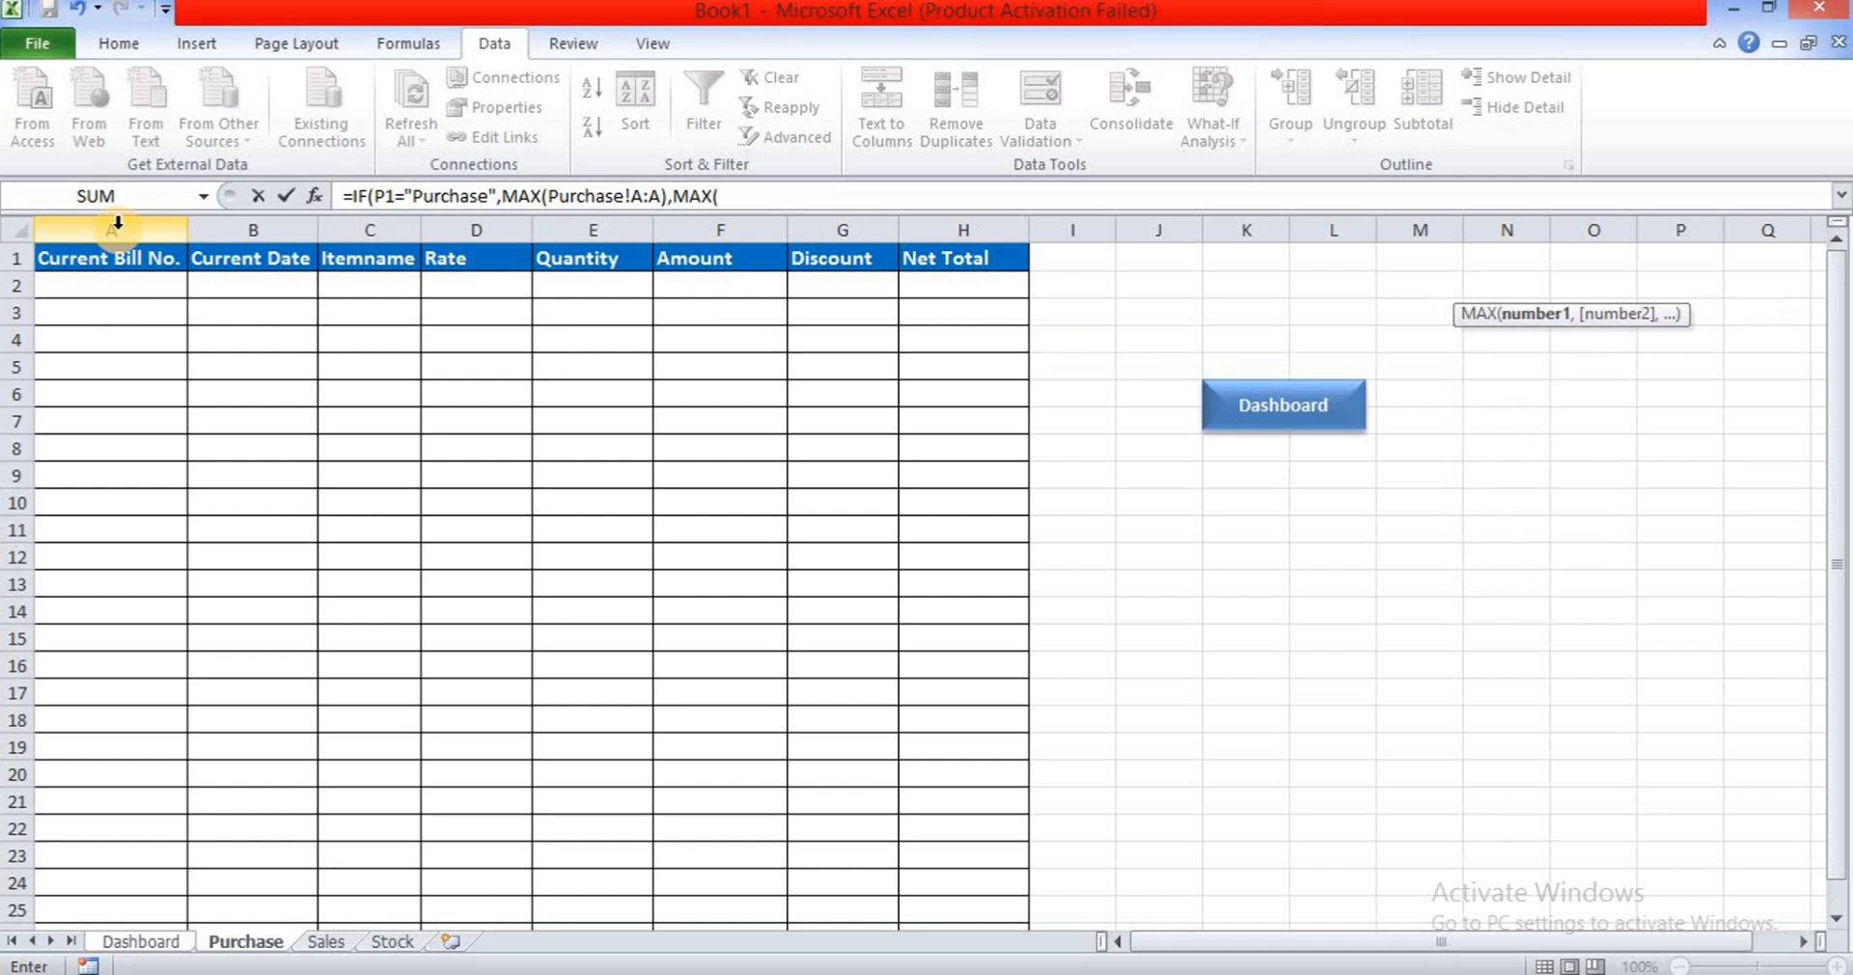
left_click(324, 944)
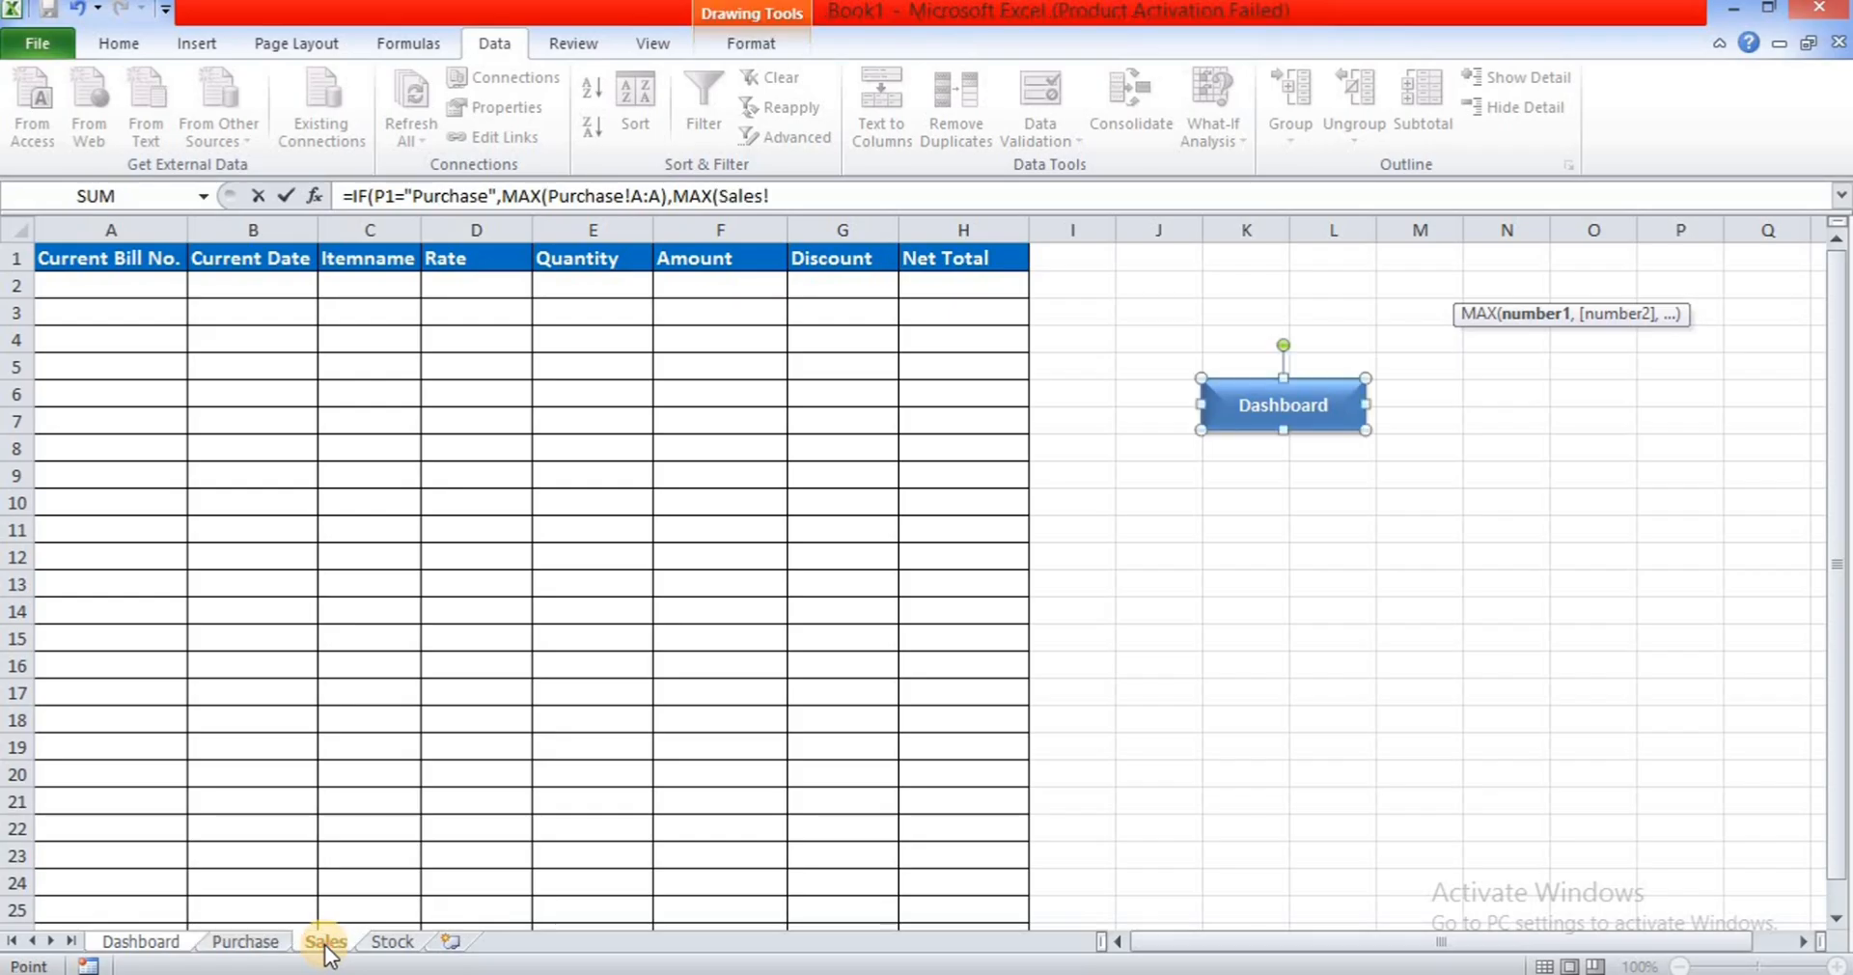
left_click(101, 231)
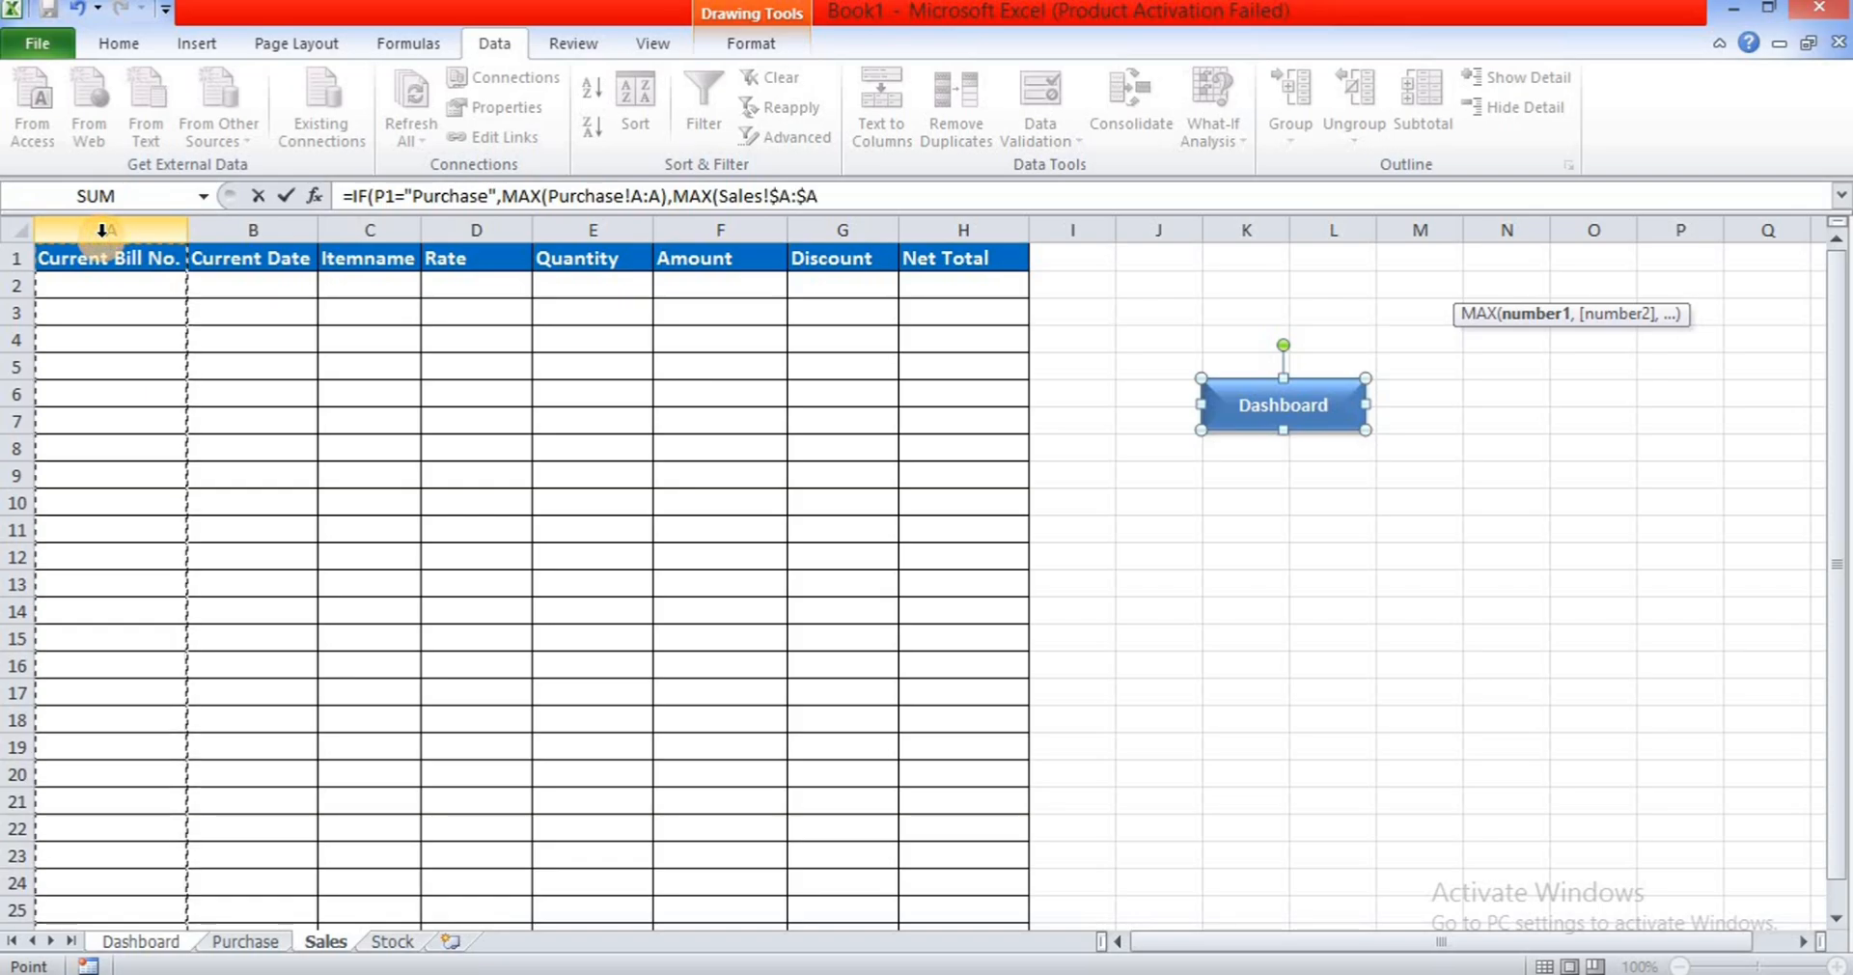
type(")")
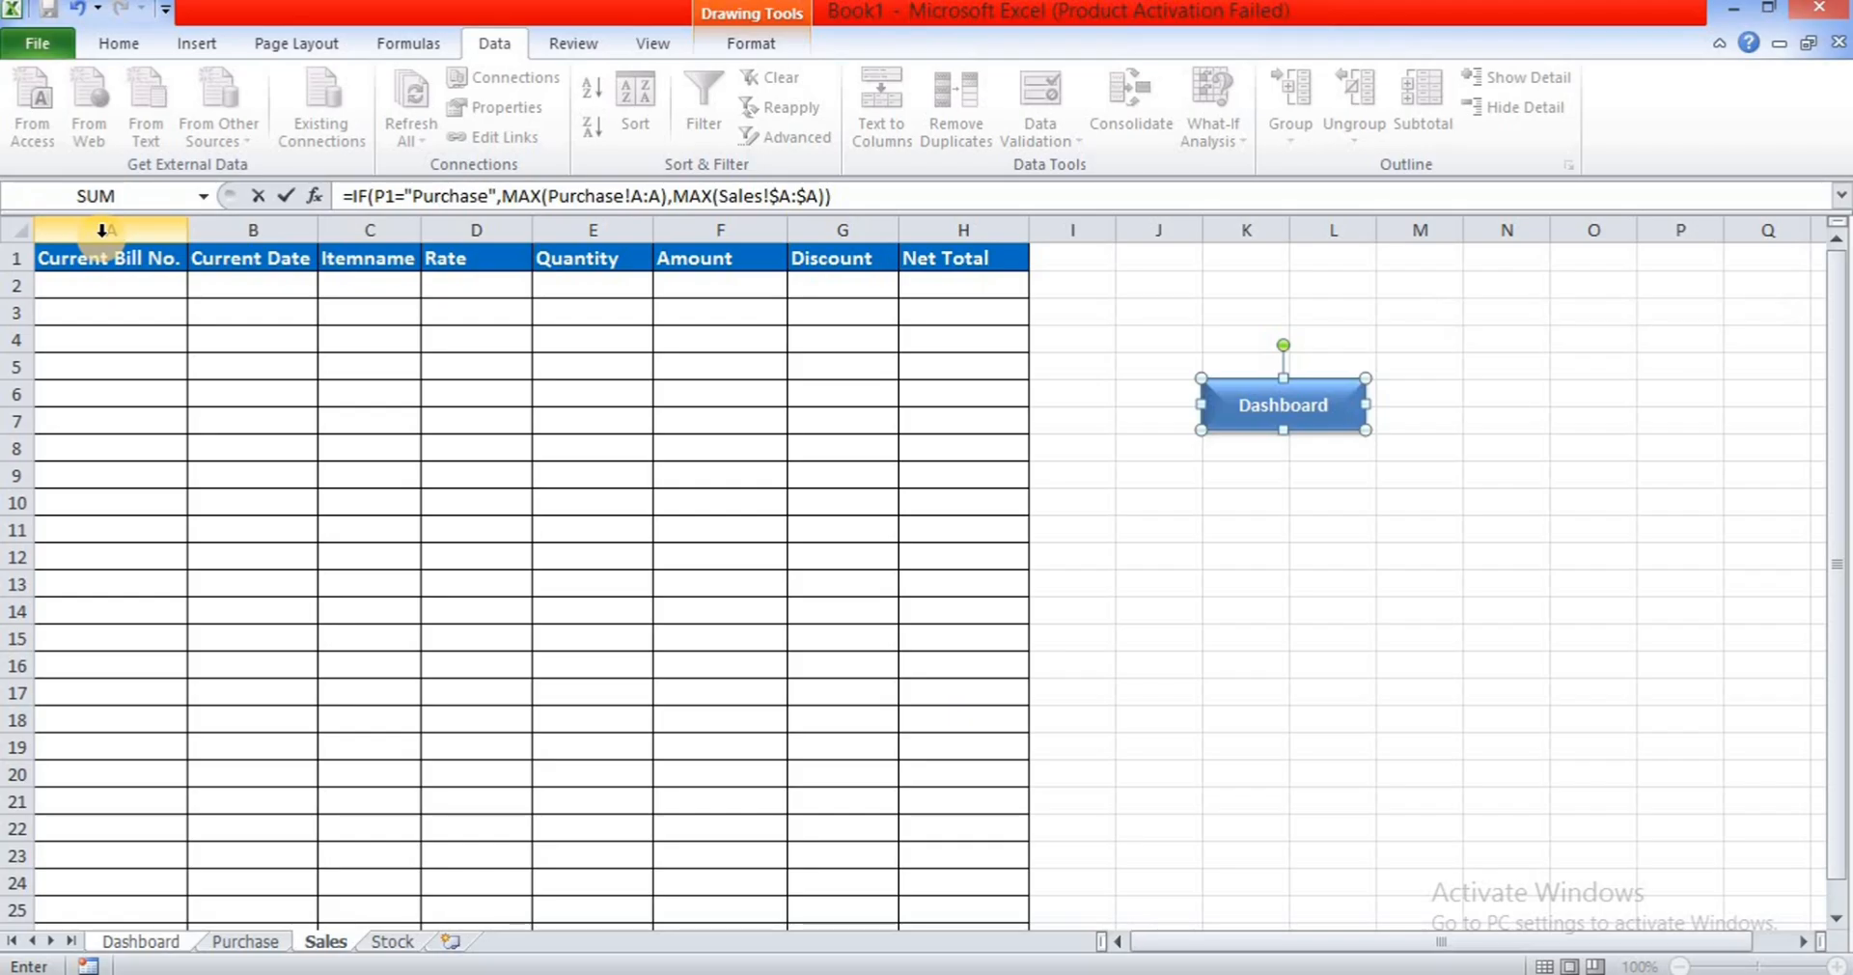
key("Return")
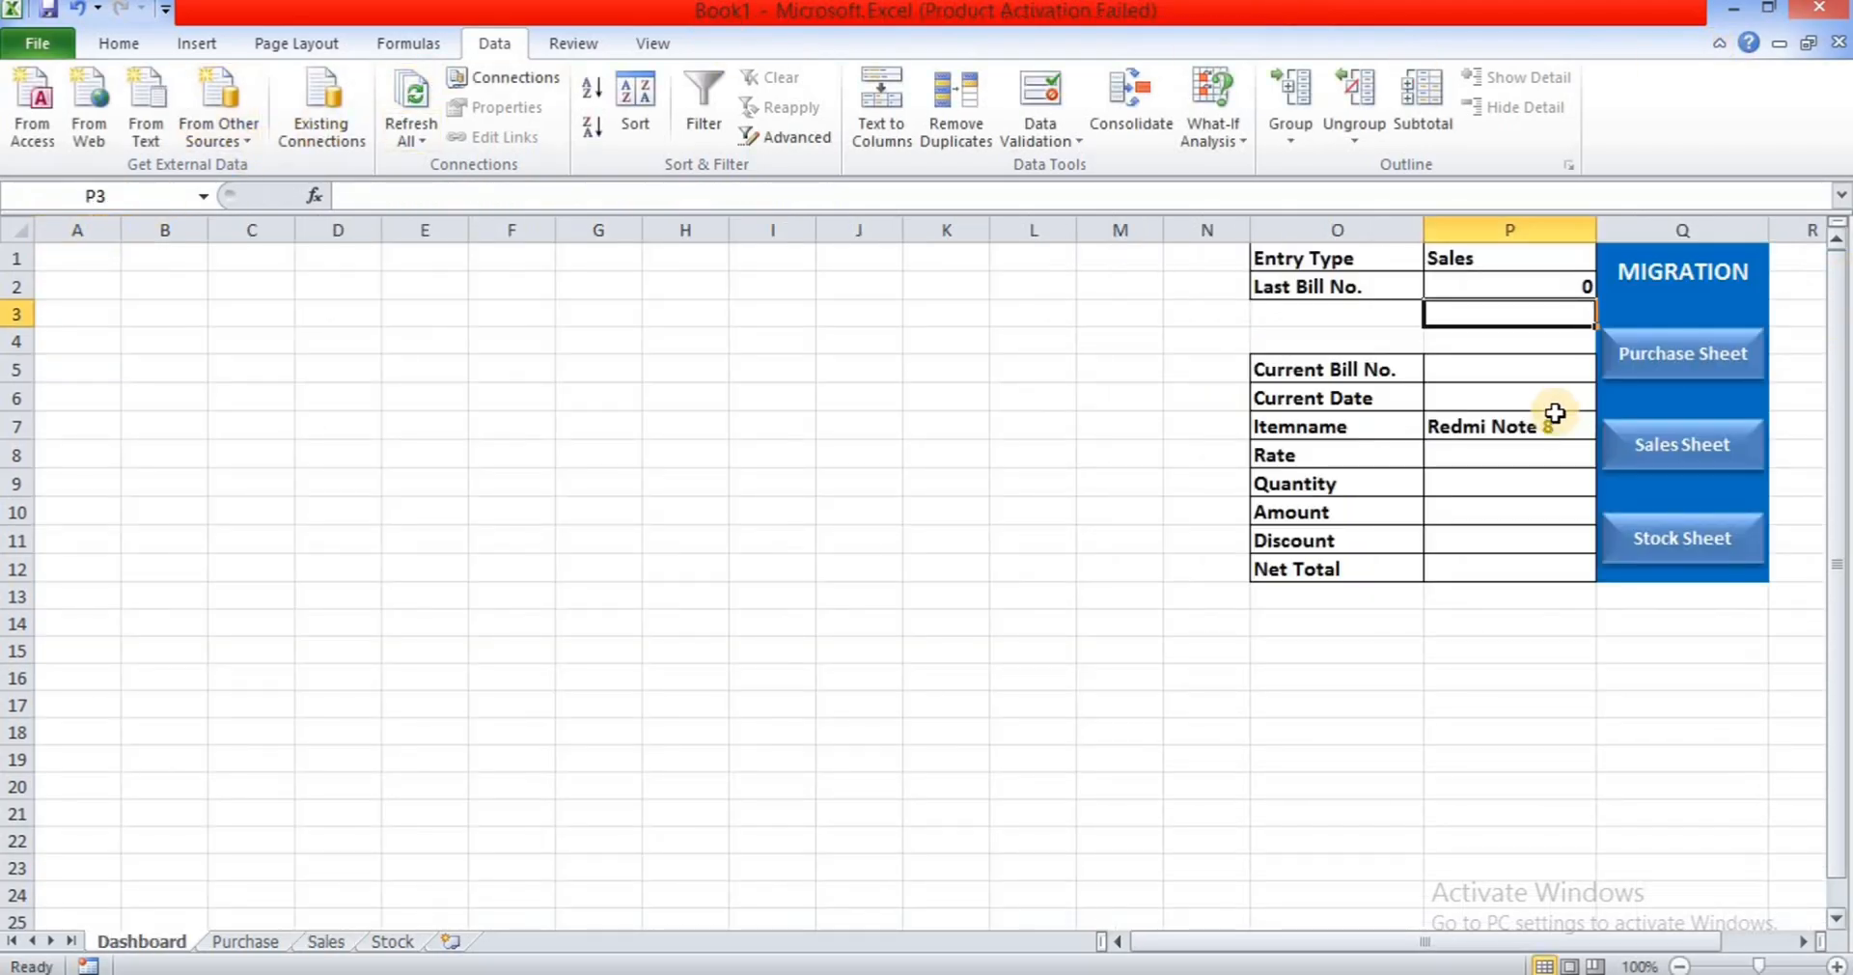
- Enter =IF(P6="","",P2+1) as the Current Bill No. formula in cell P5 of the Dashboard sheet
left_click(1505, 284)
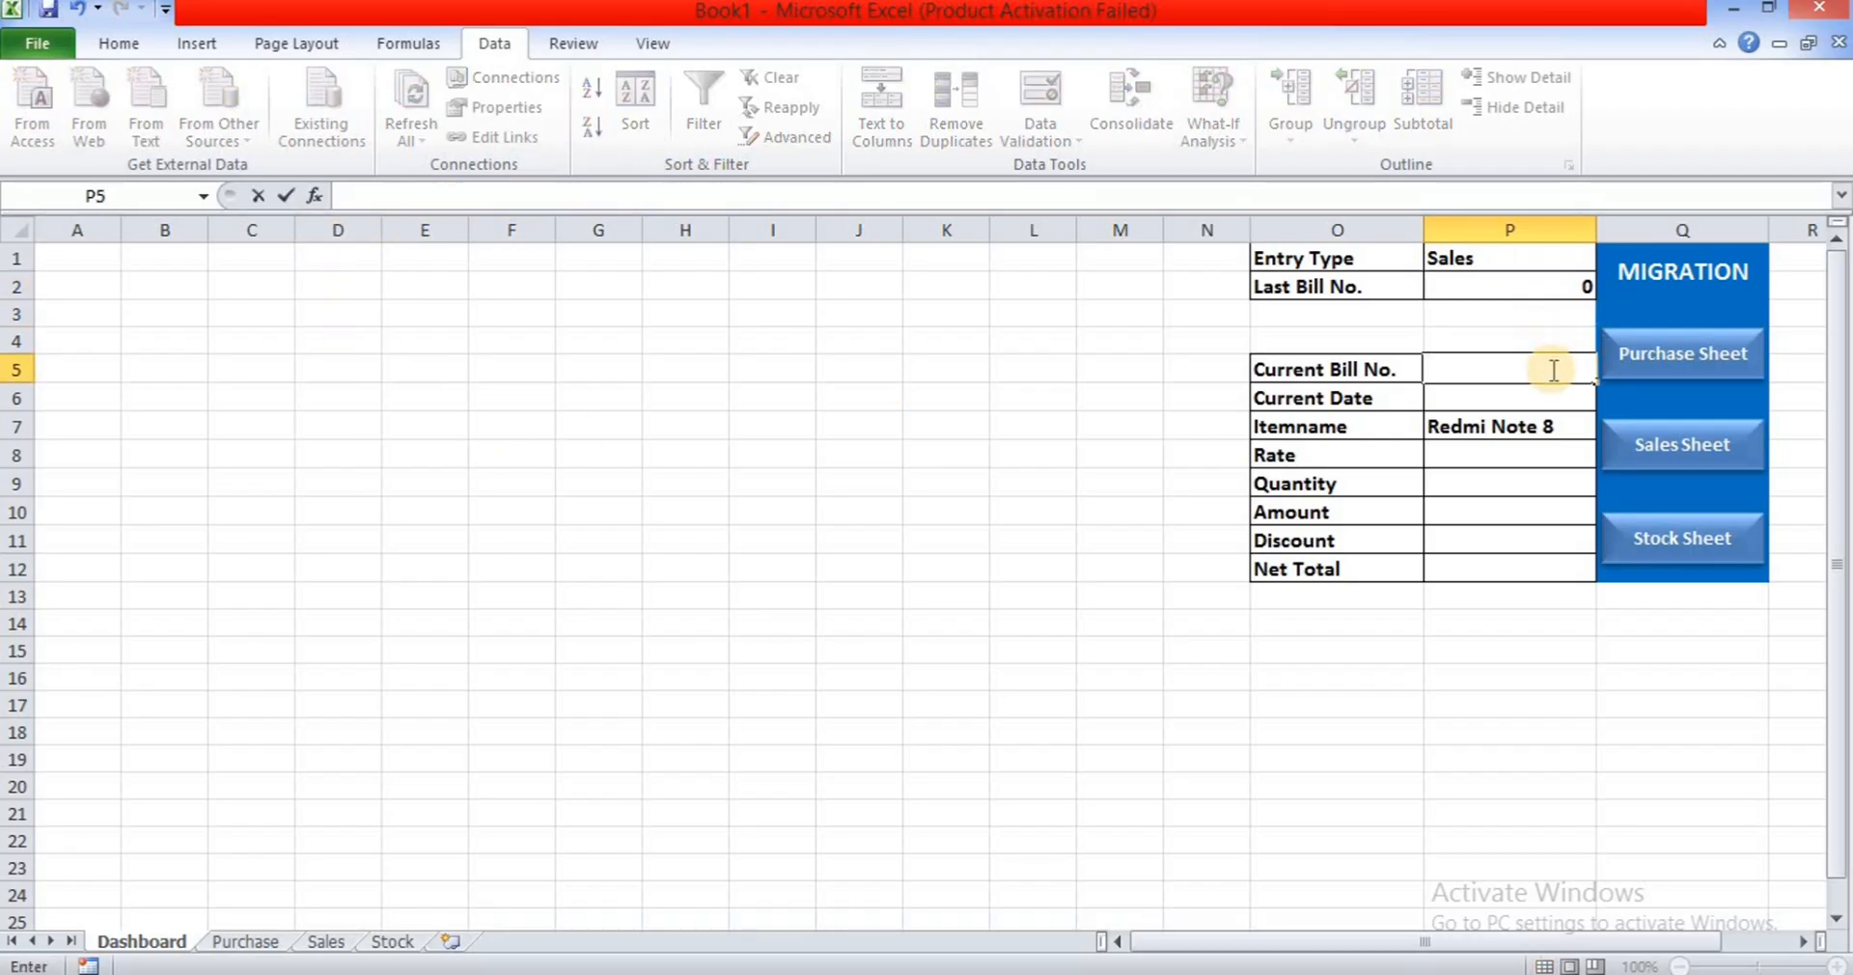
type("=IF")
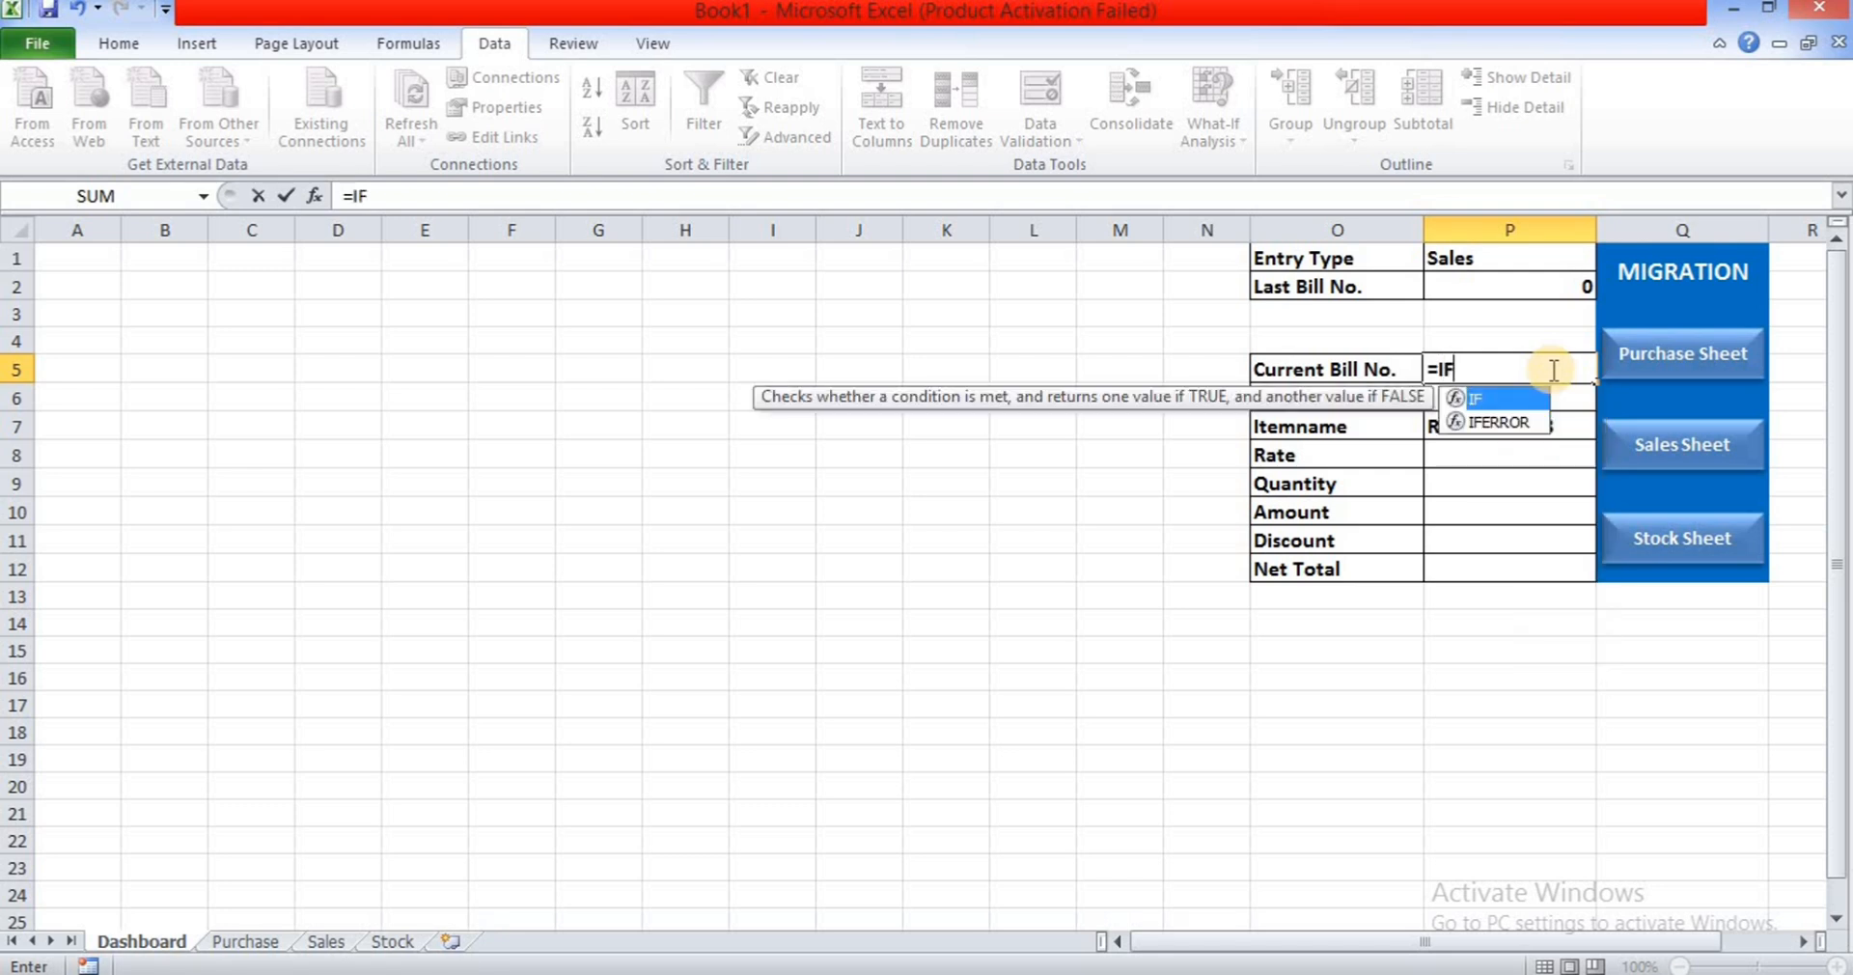
type("(")
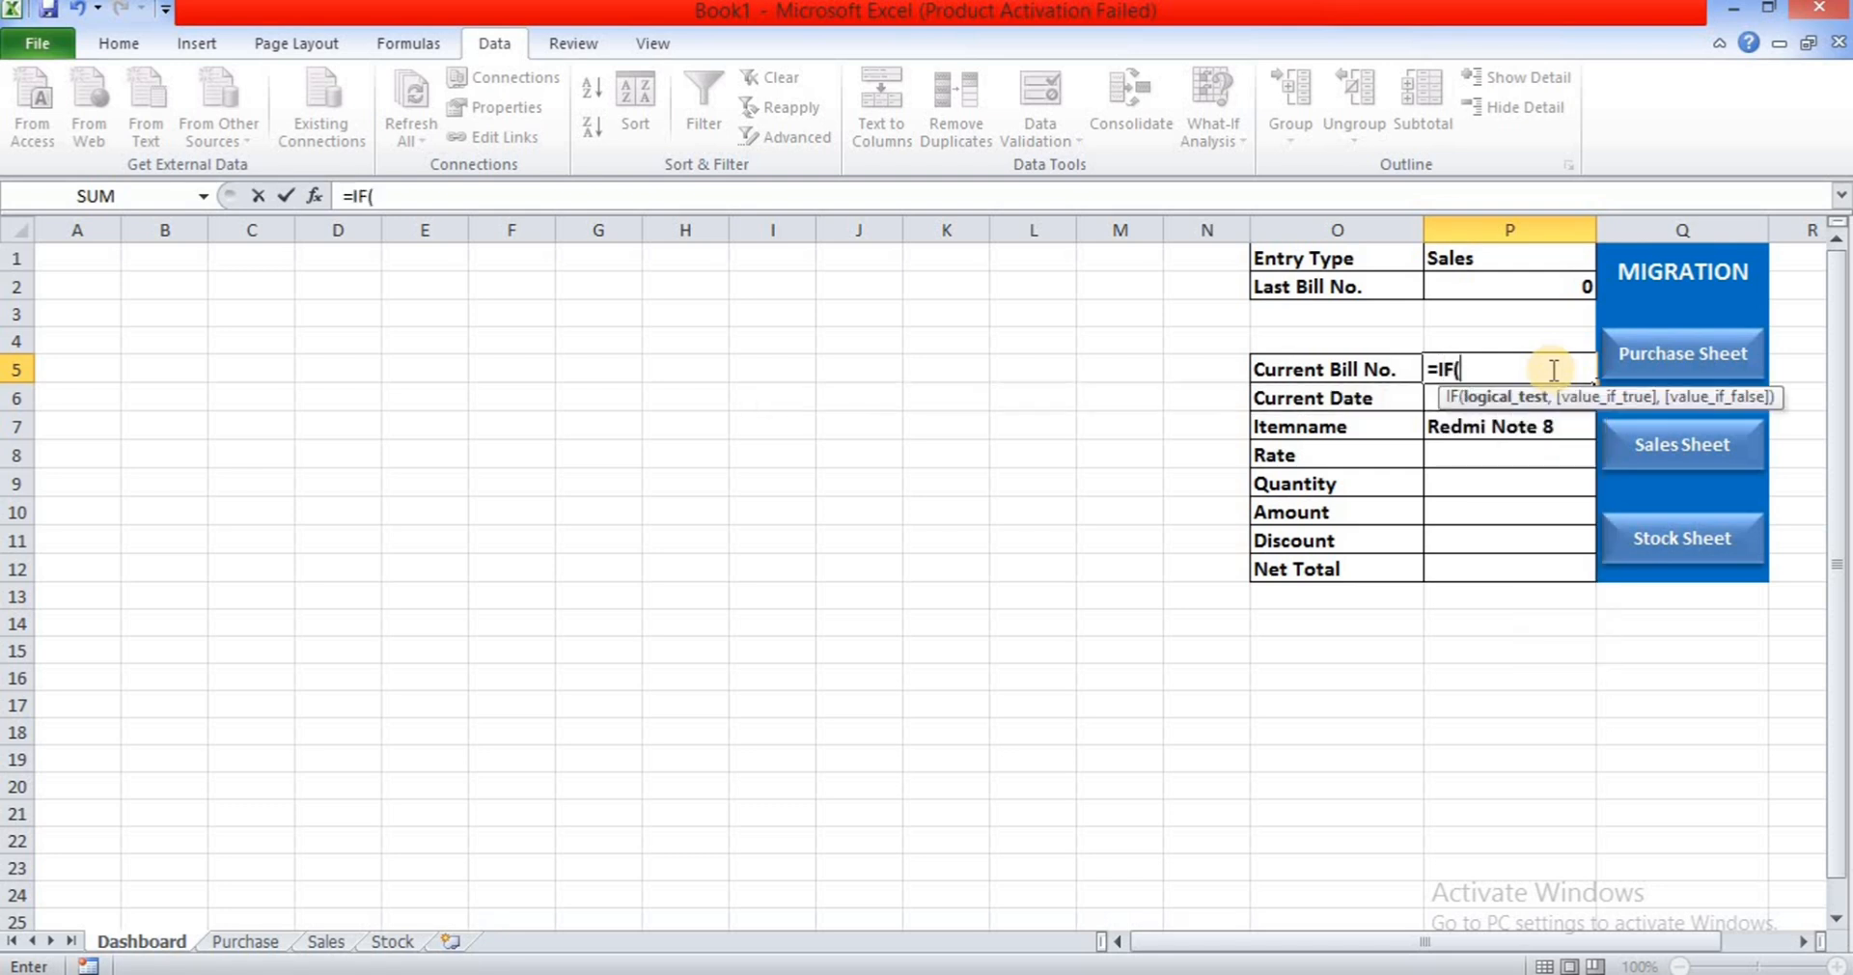
left_click(1428, 397)
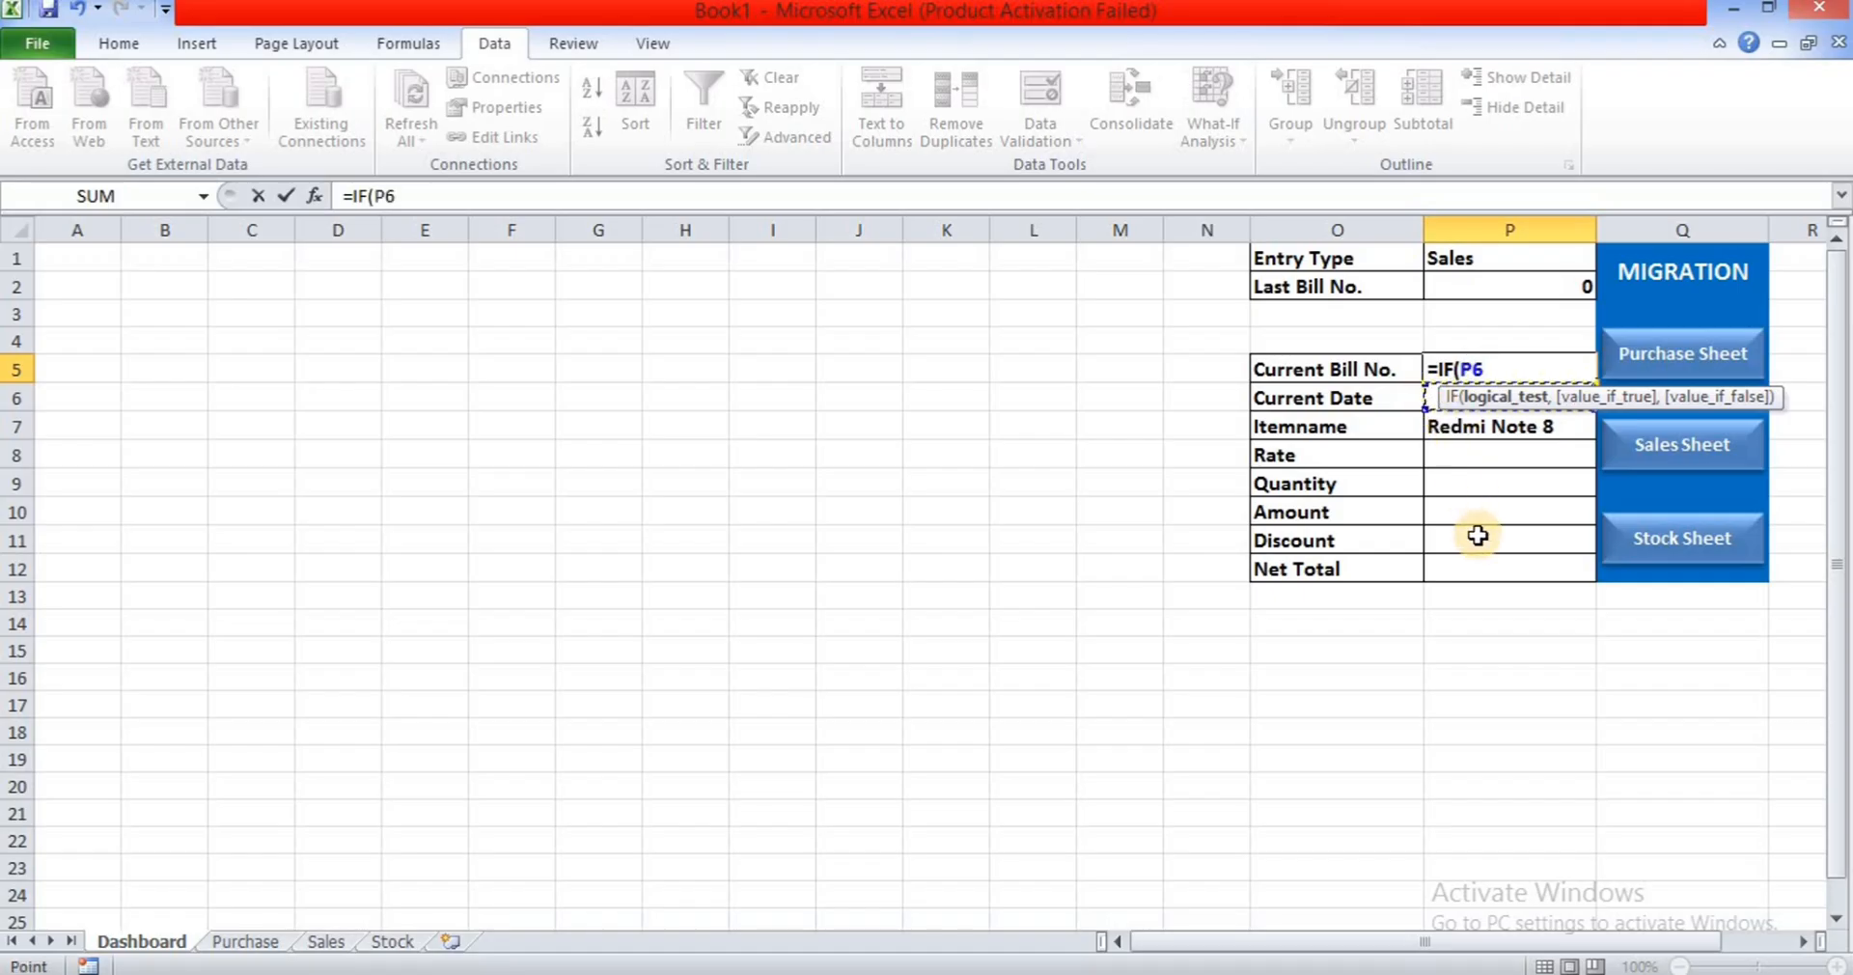
type("+")
key("BackSpace")
type("=\"\",")
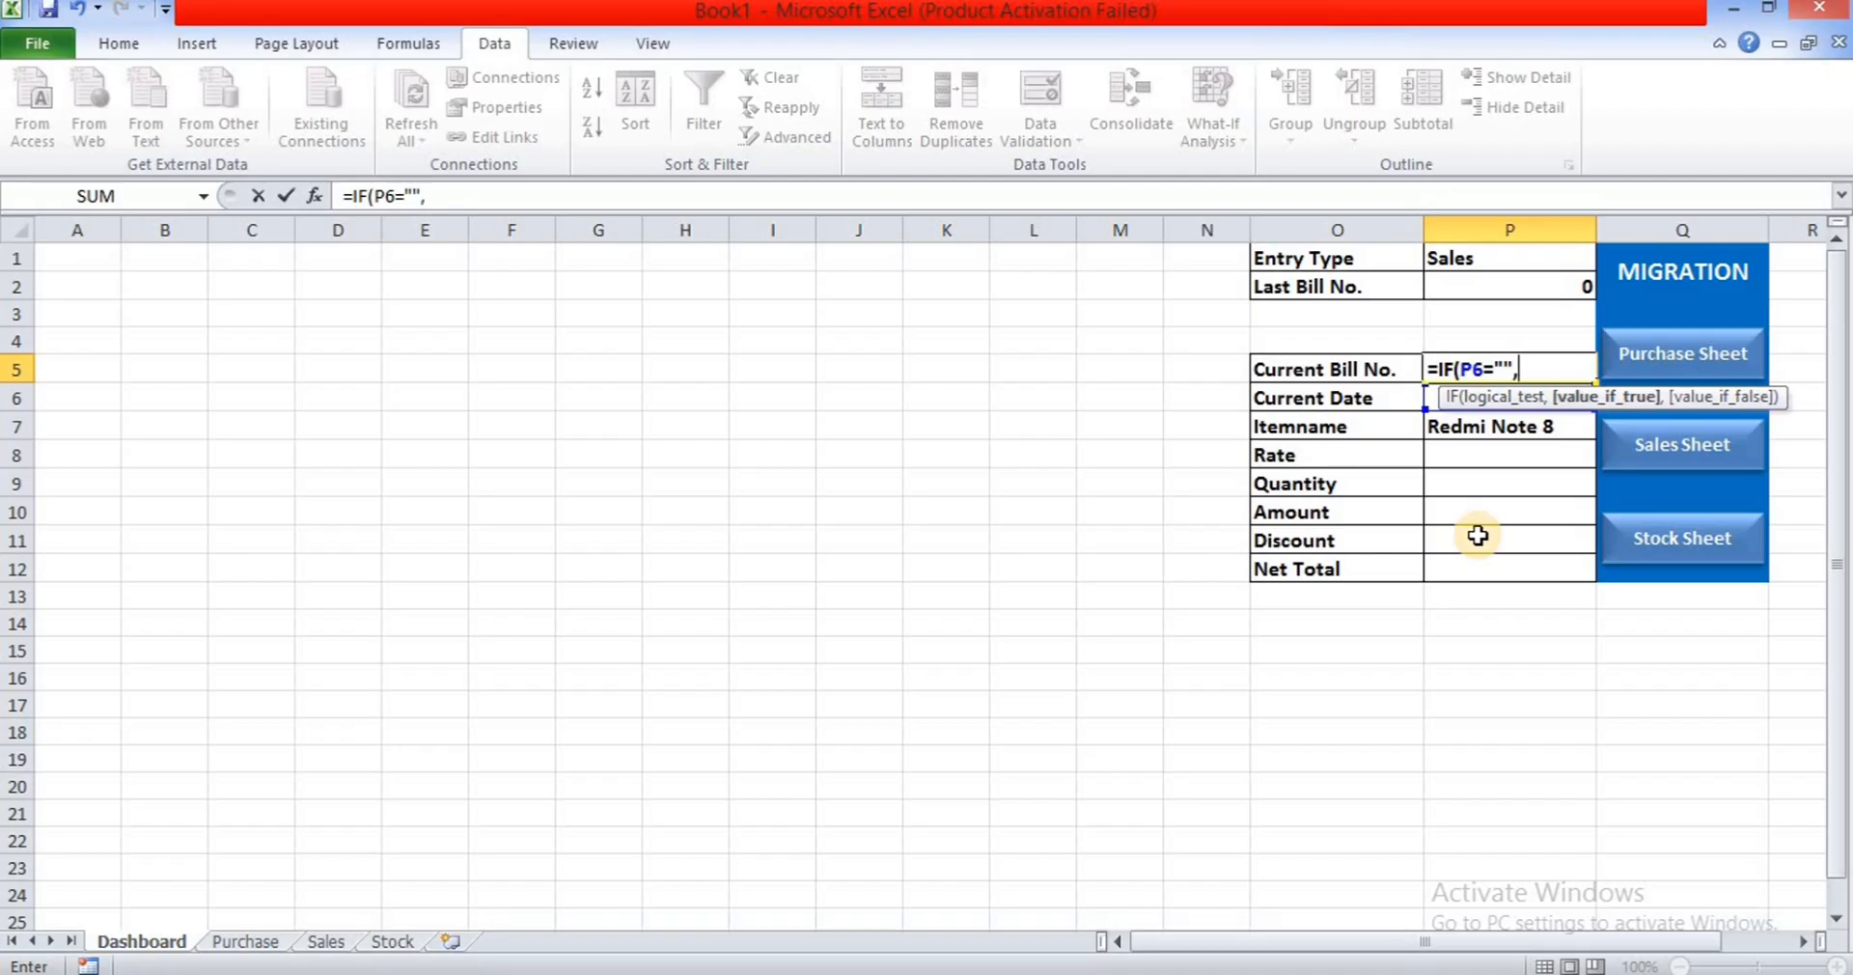
type("\"\",")
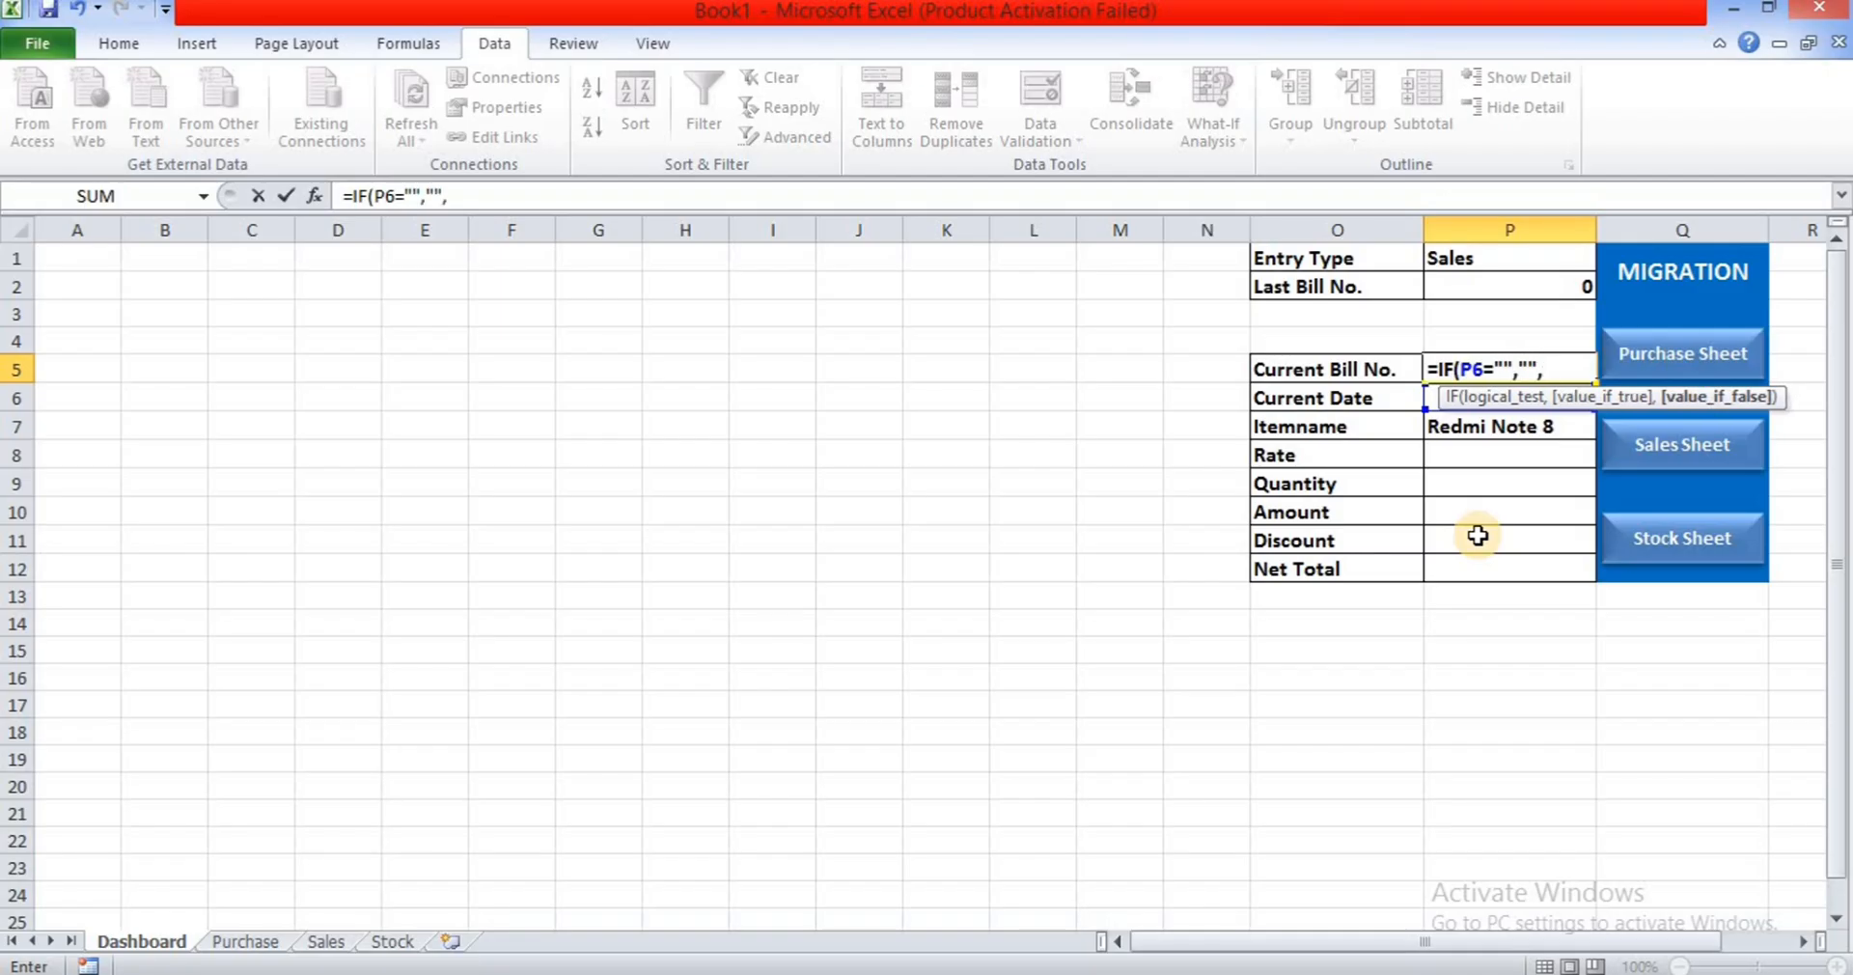
left_click(1487, 285)
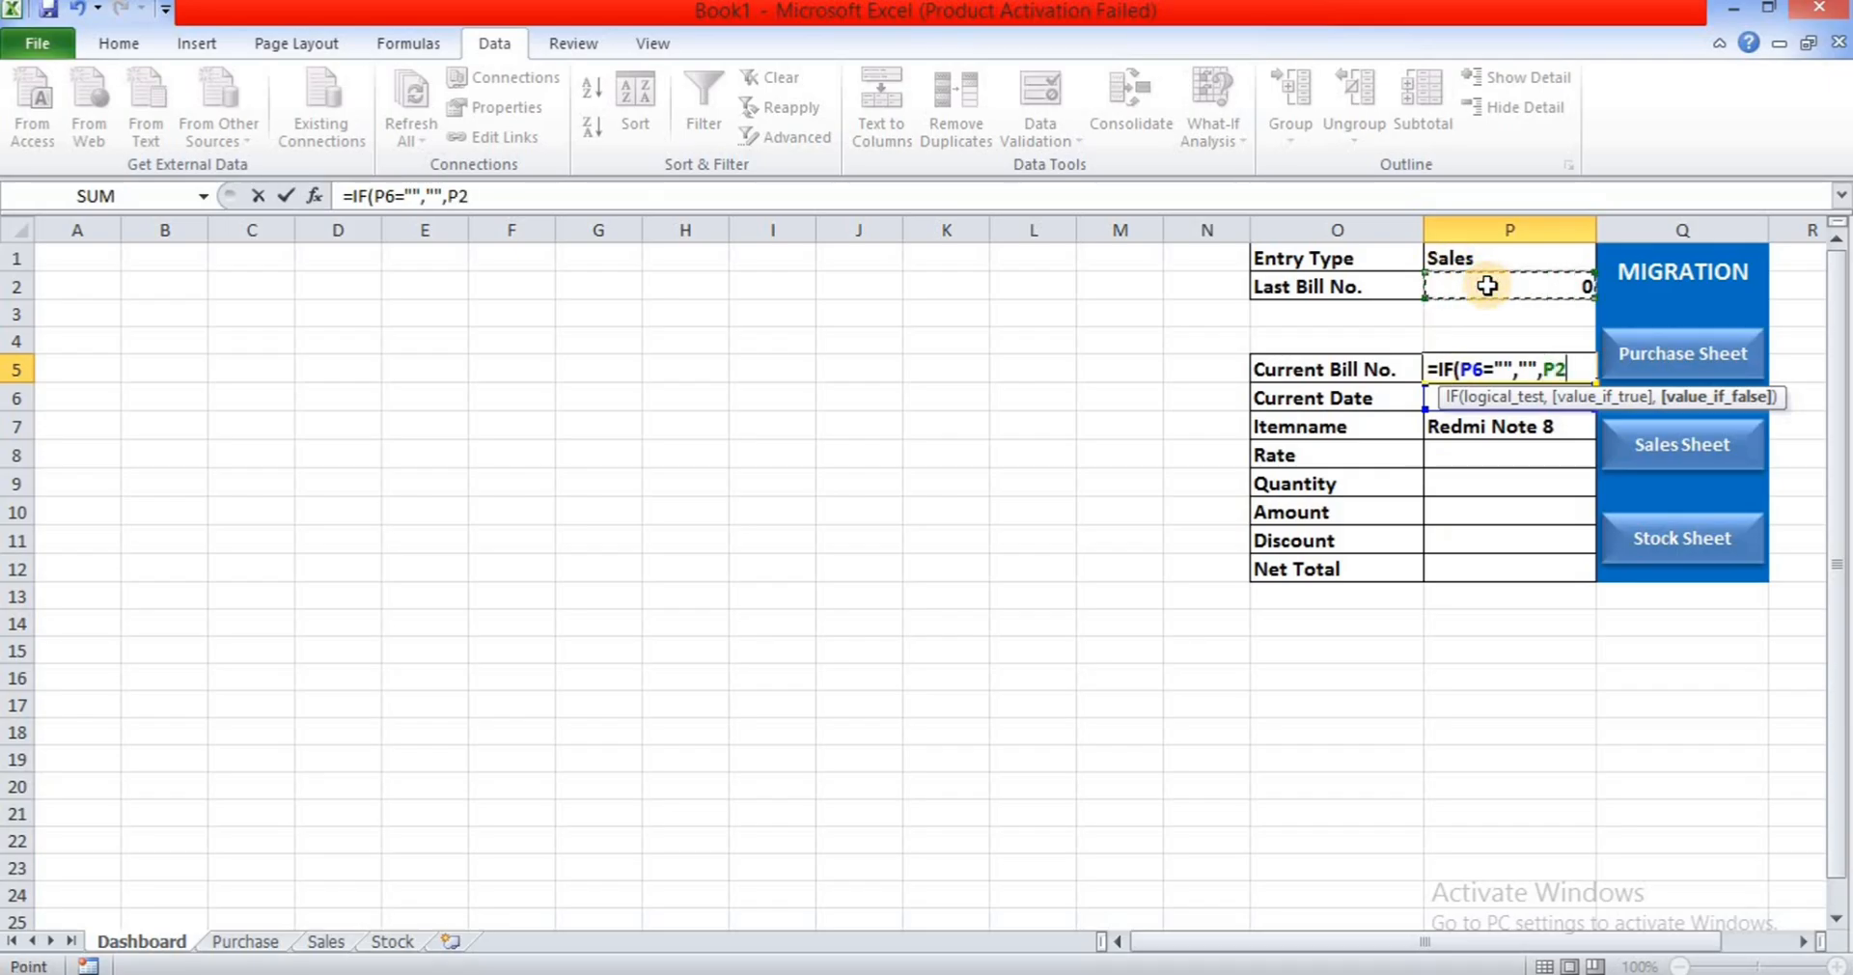
type("+1)")
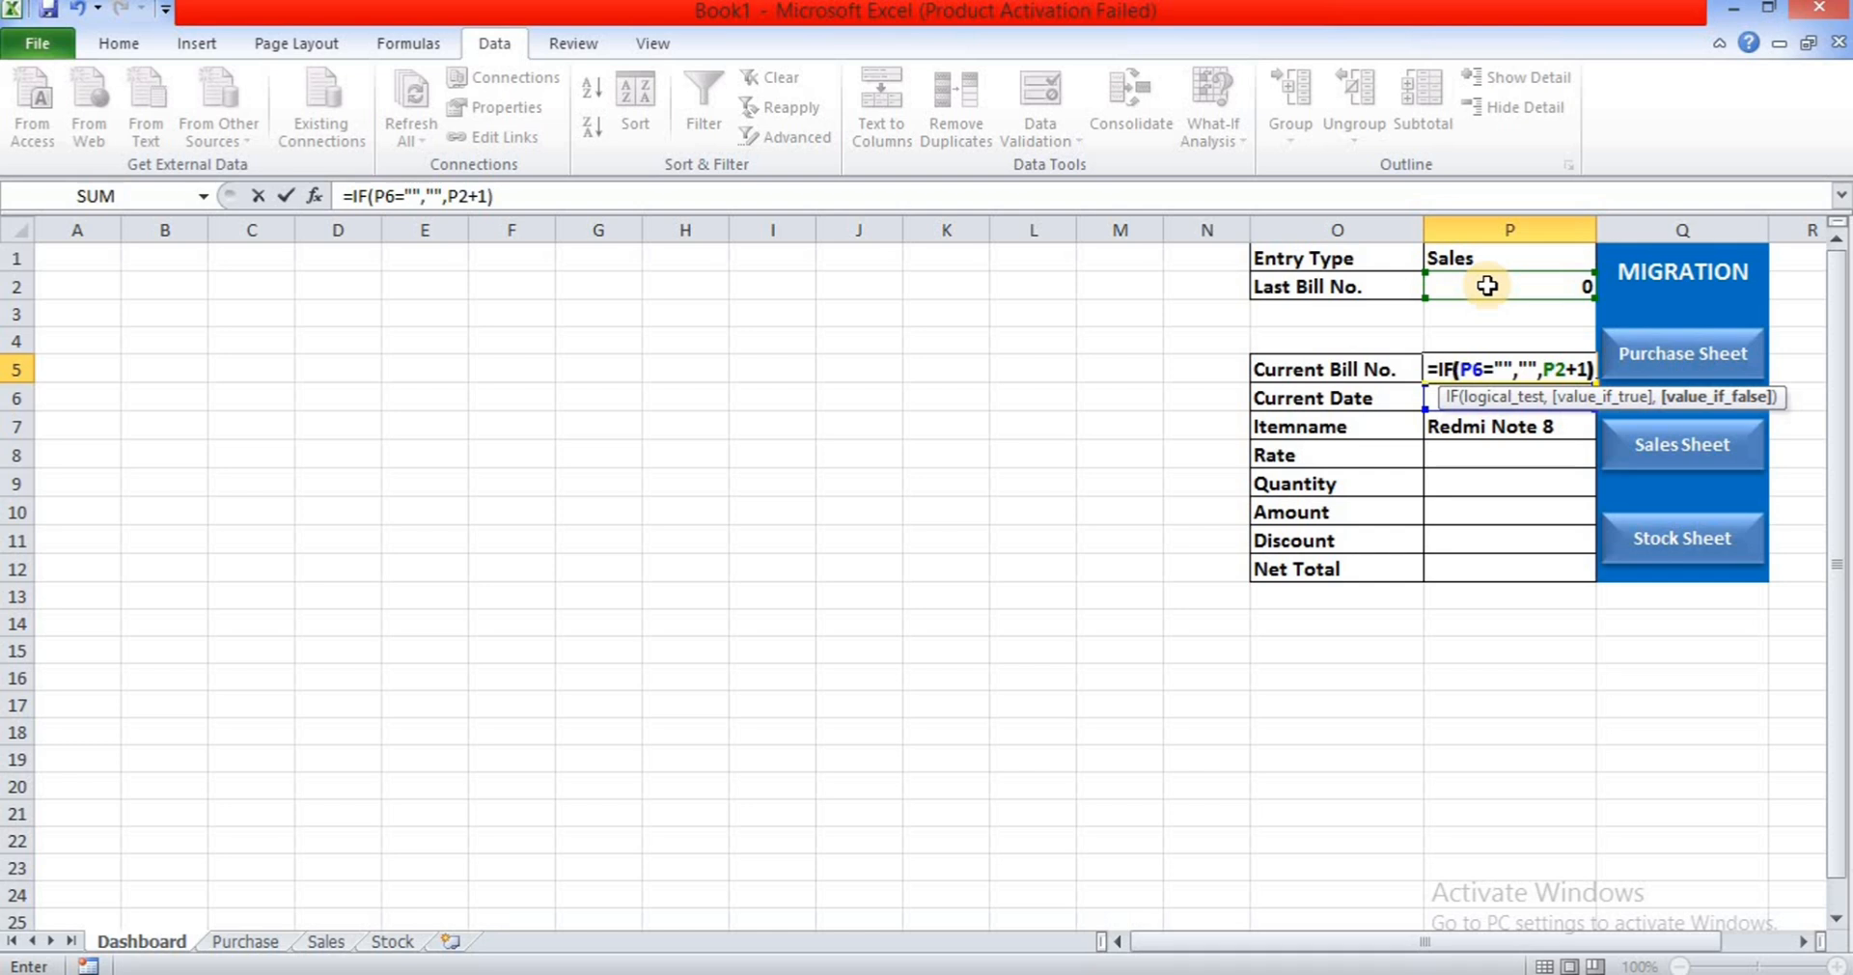
key("Return")
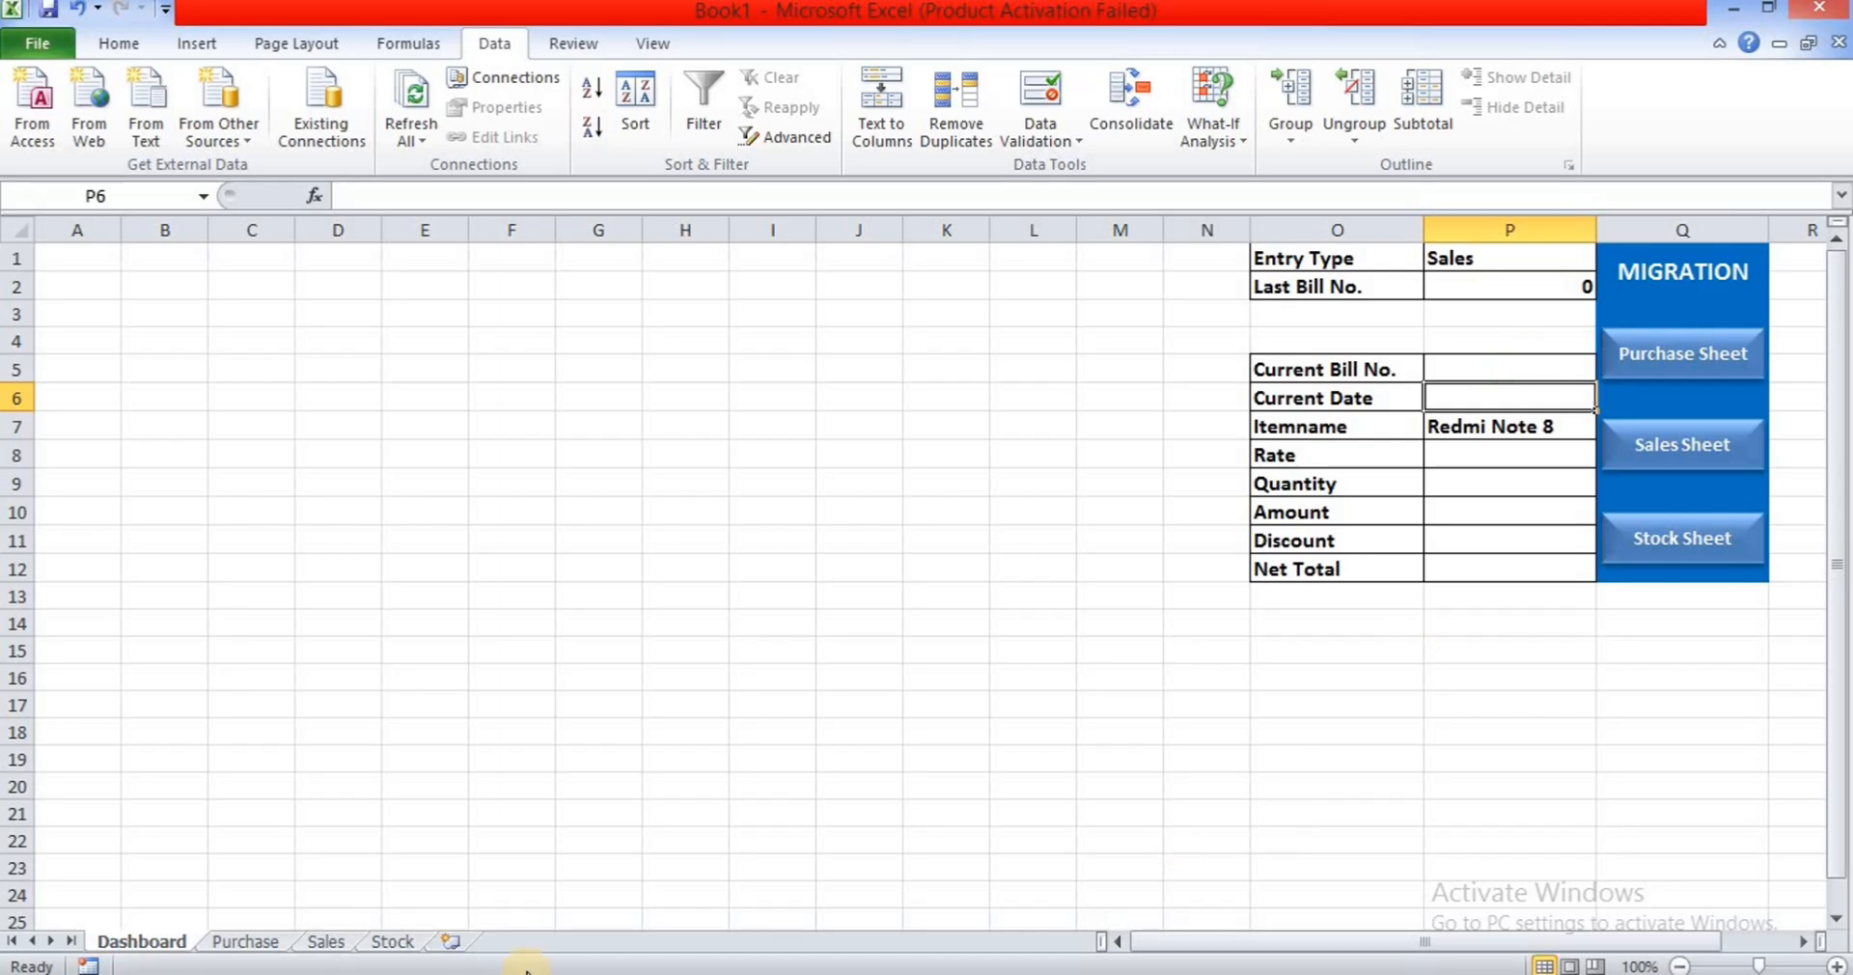
- Insert a 2-D clustered column chart from the stock table A1:D9 on the Stock sheet
left_click(388, 940)
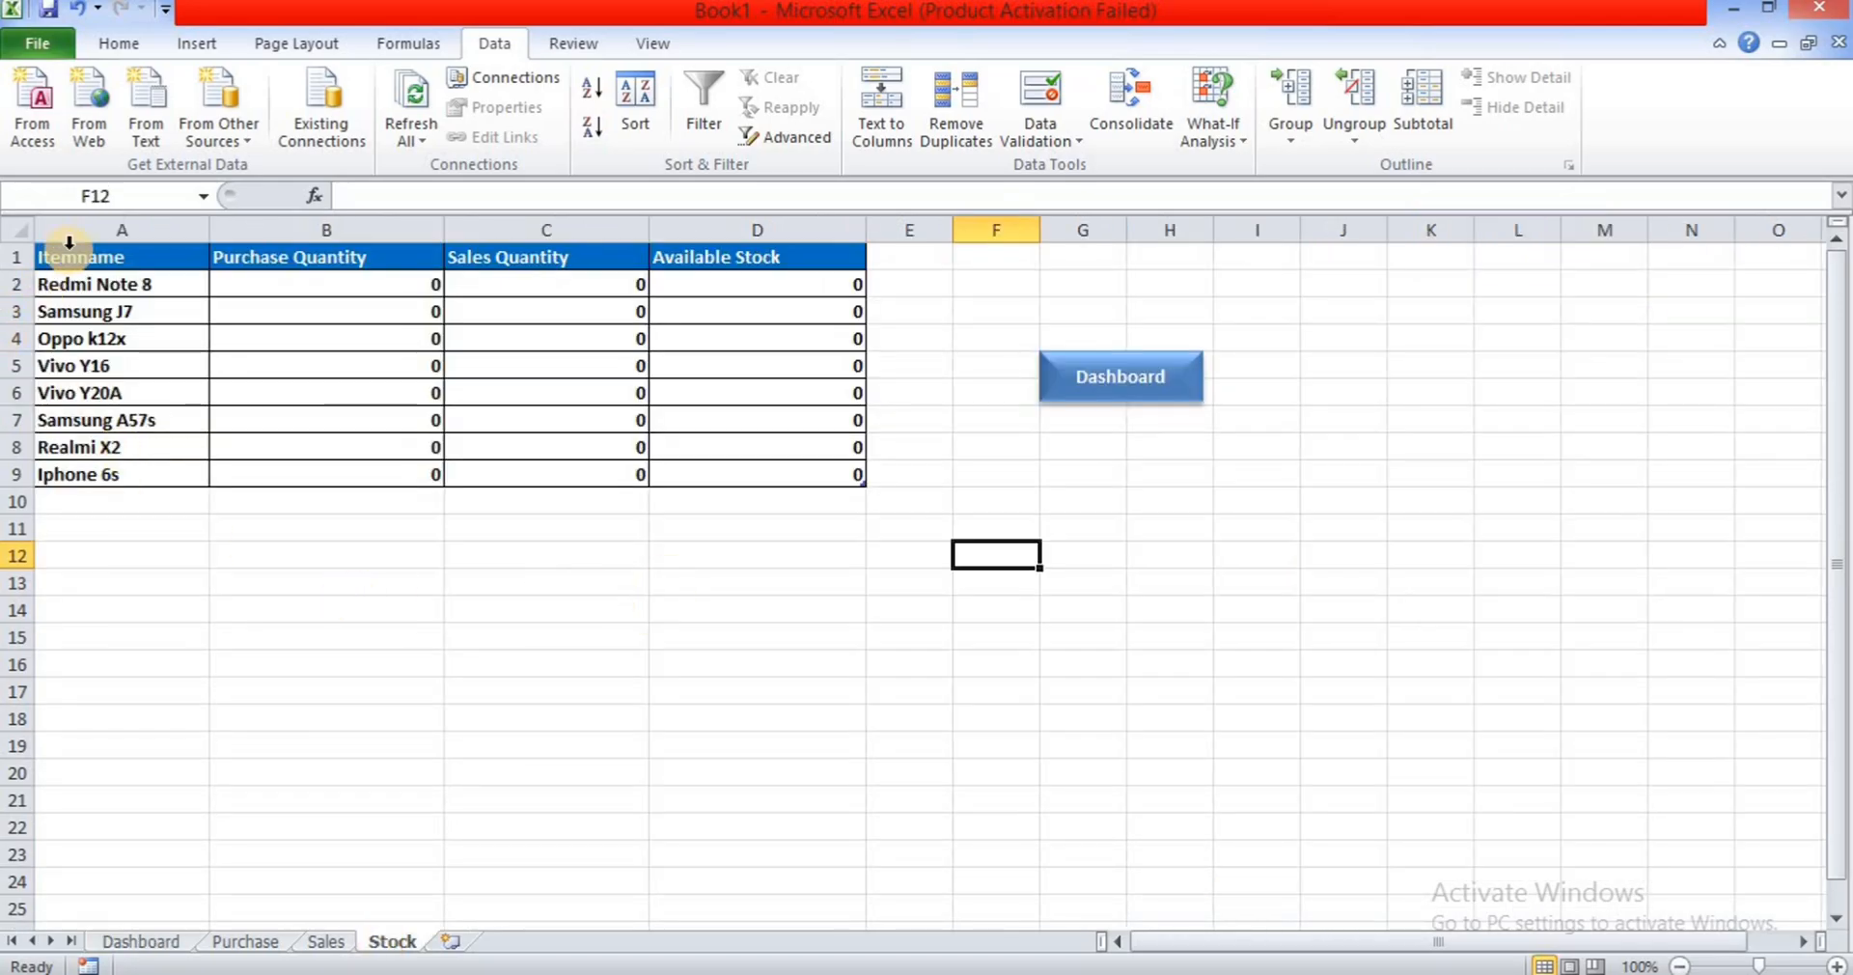
left_click_drag(74, 262, 769, 469)
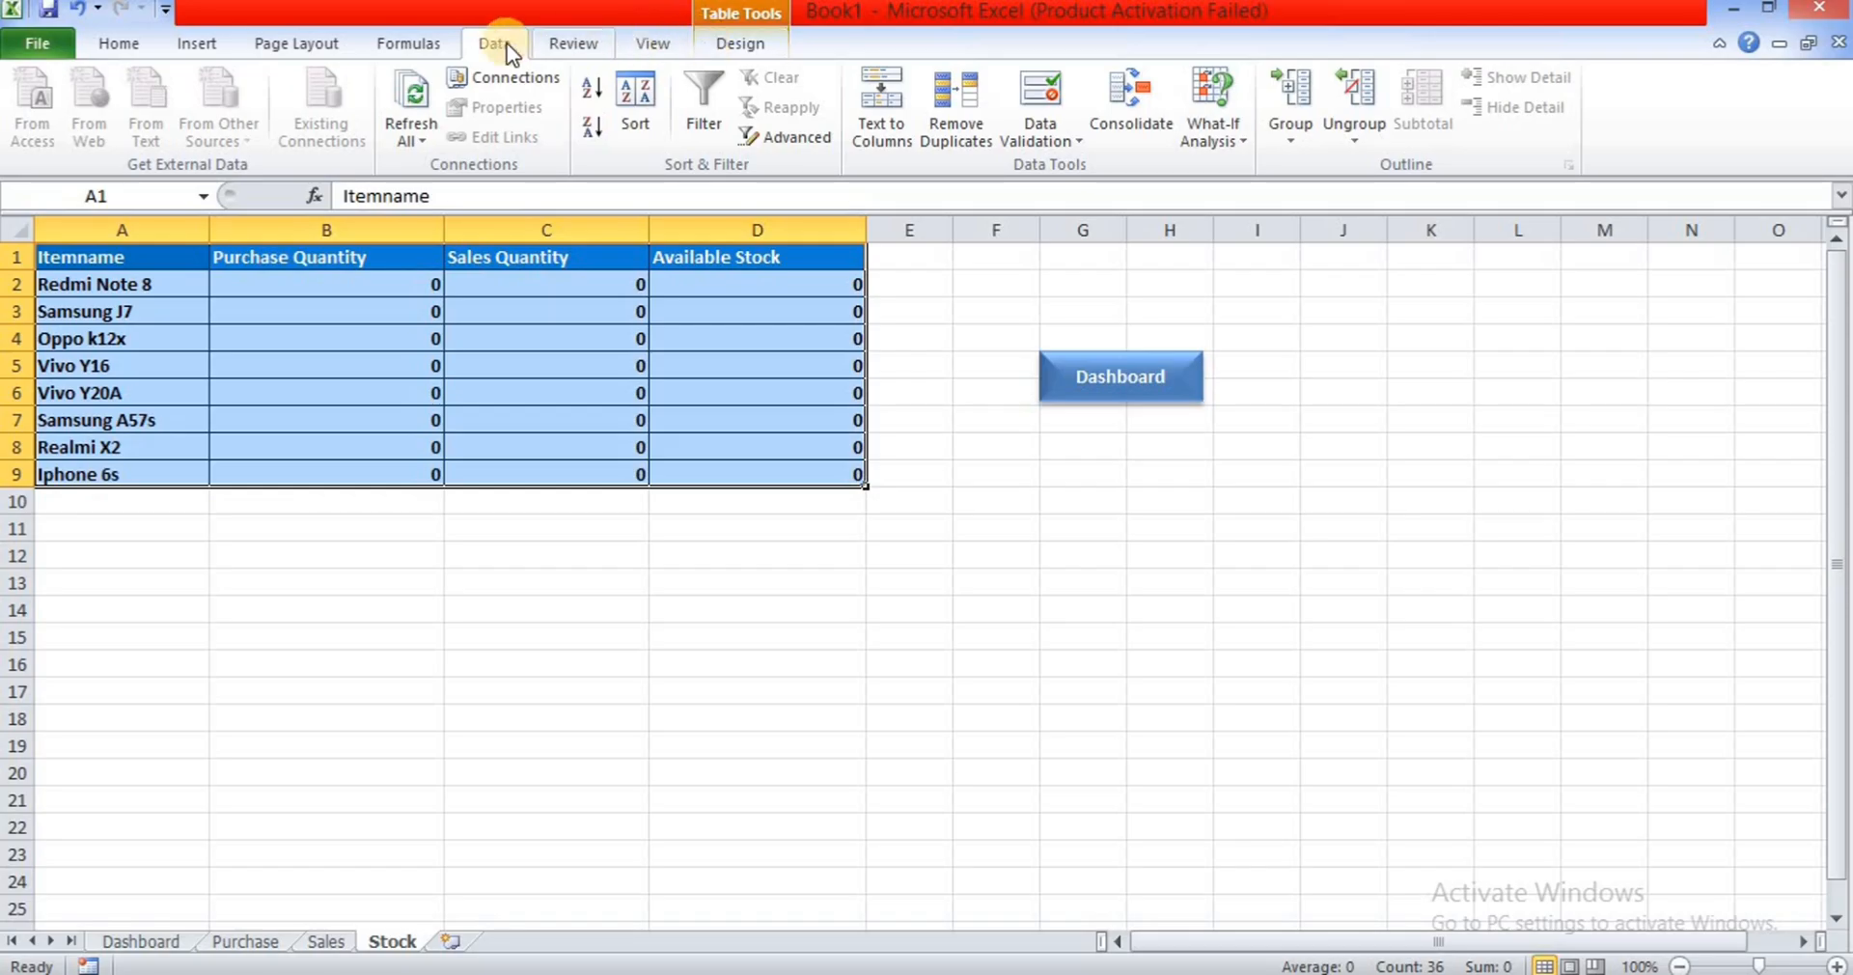
left_click(189, 48)
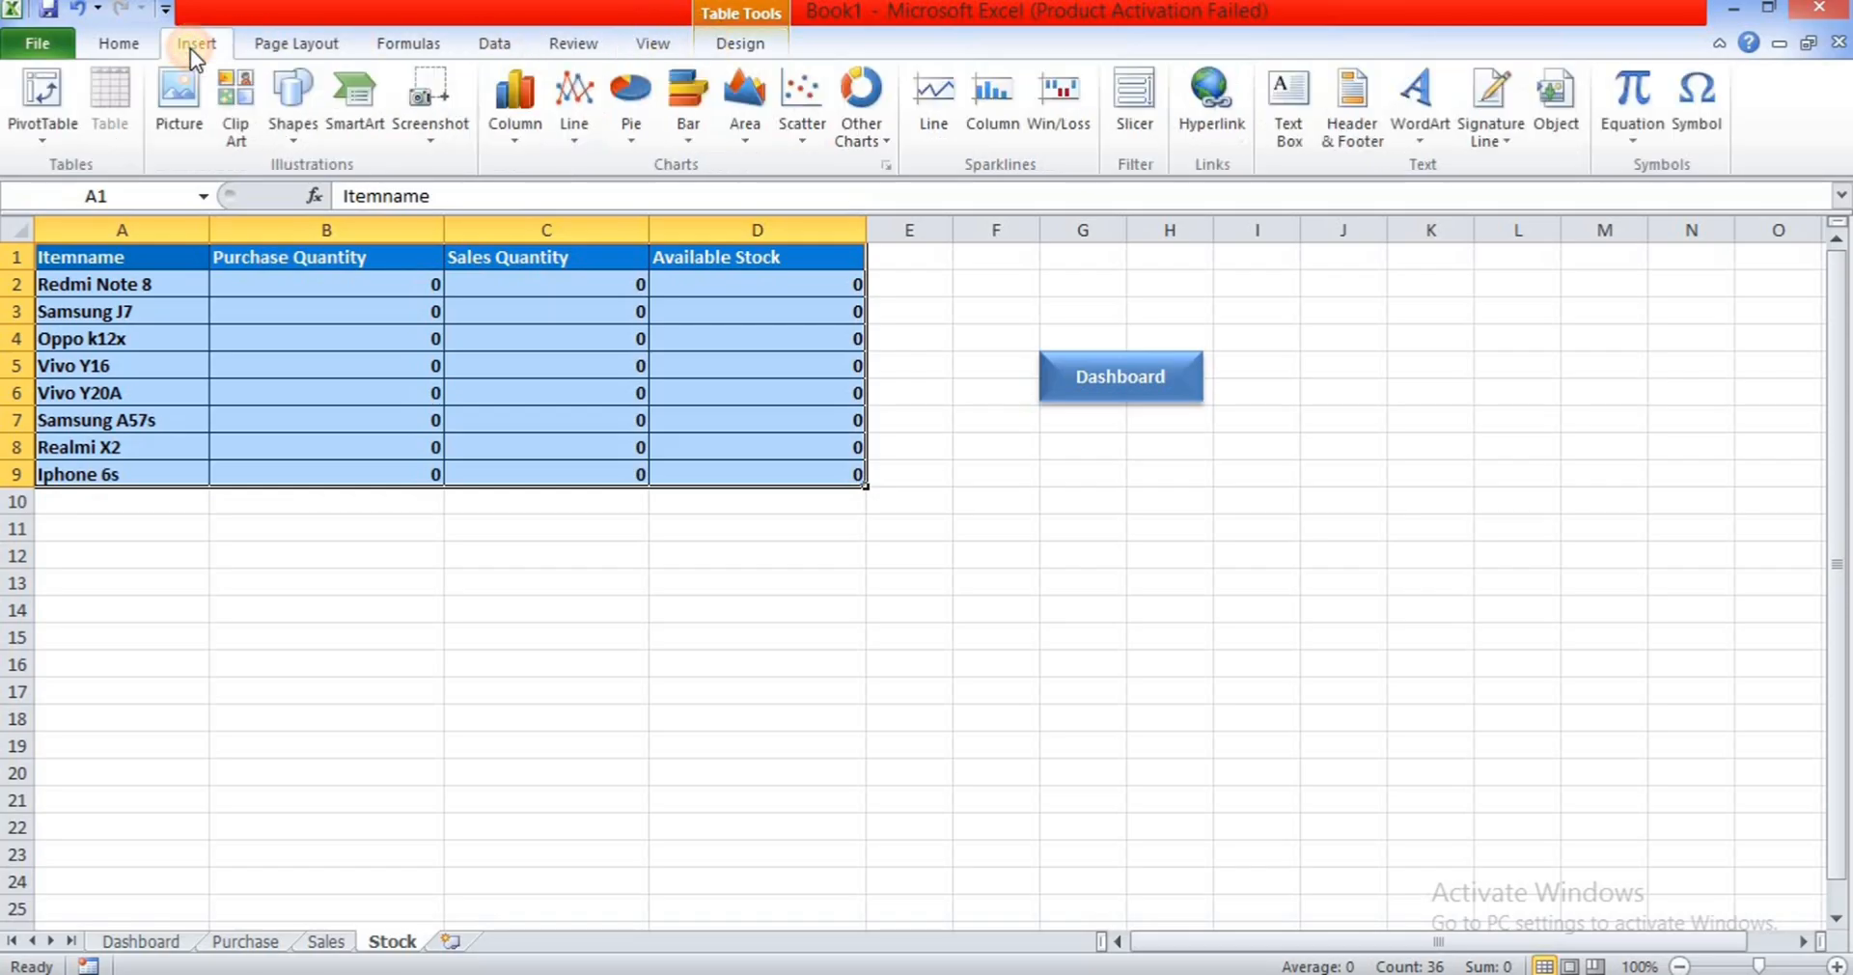
left_click(525, 141)
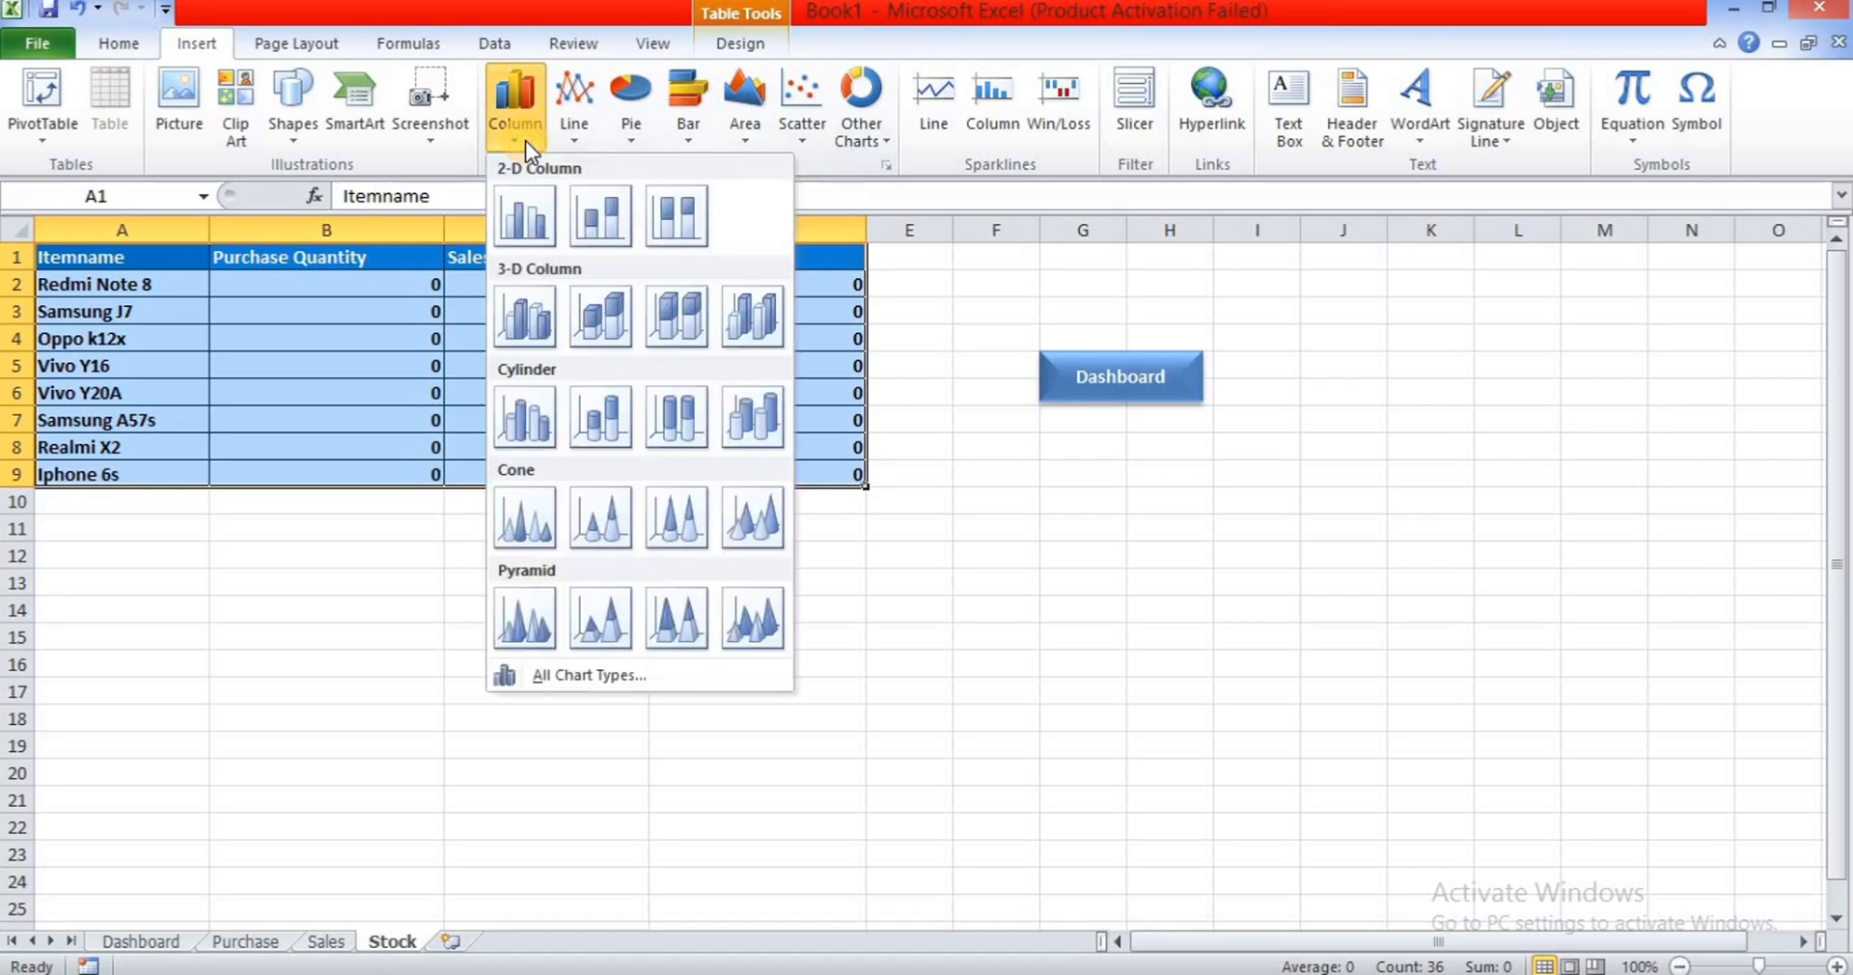
left_click(531, 218)
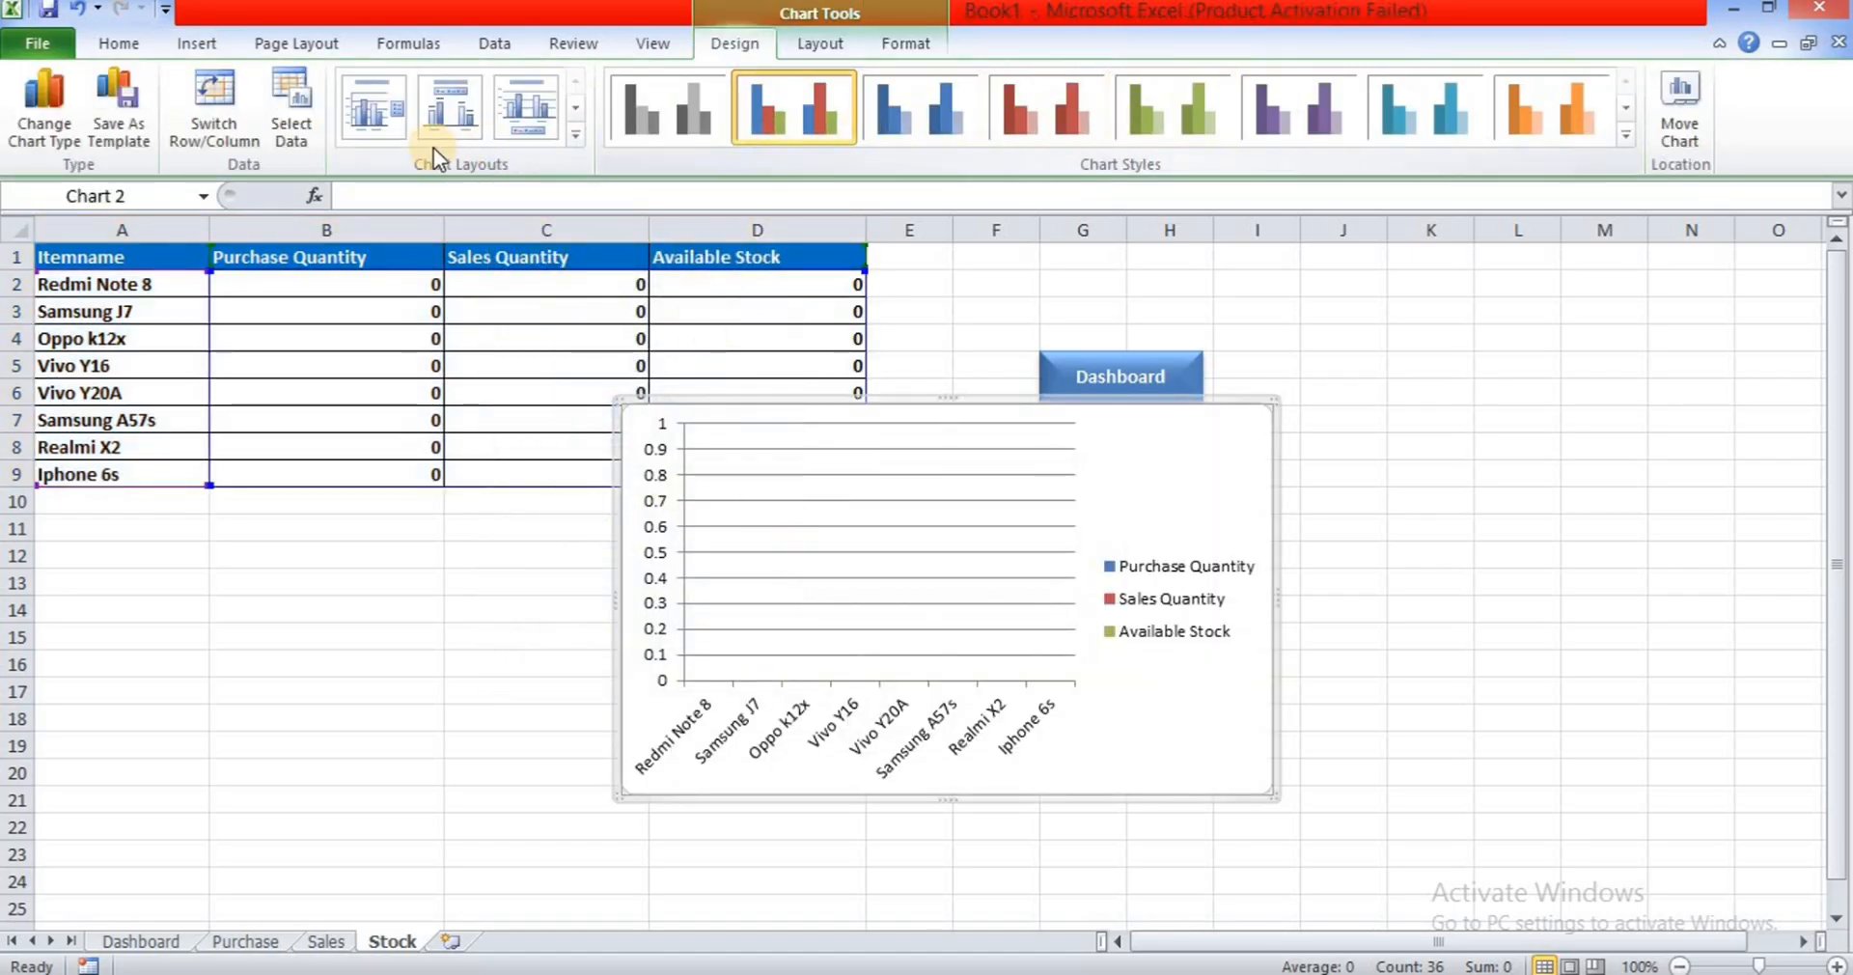
- Give the chart the layout with a title above and legend below, and the multicoloured style on a black background
left_click(507, 116)
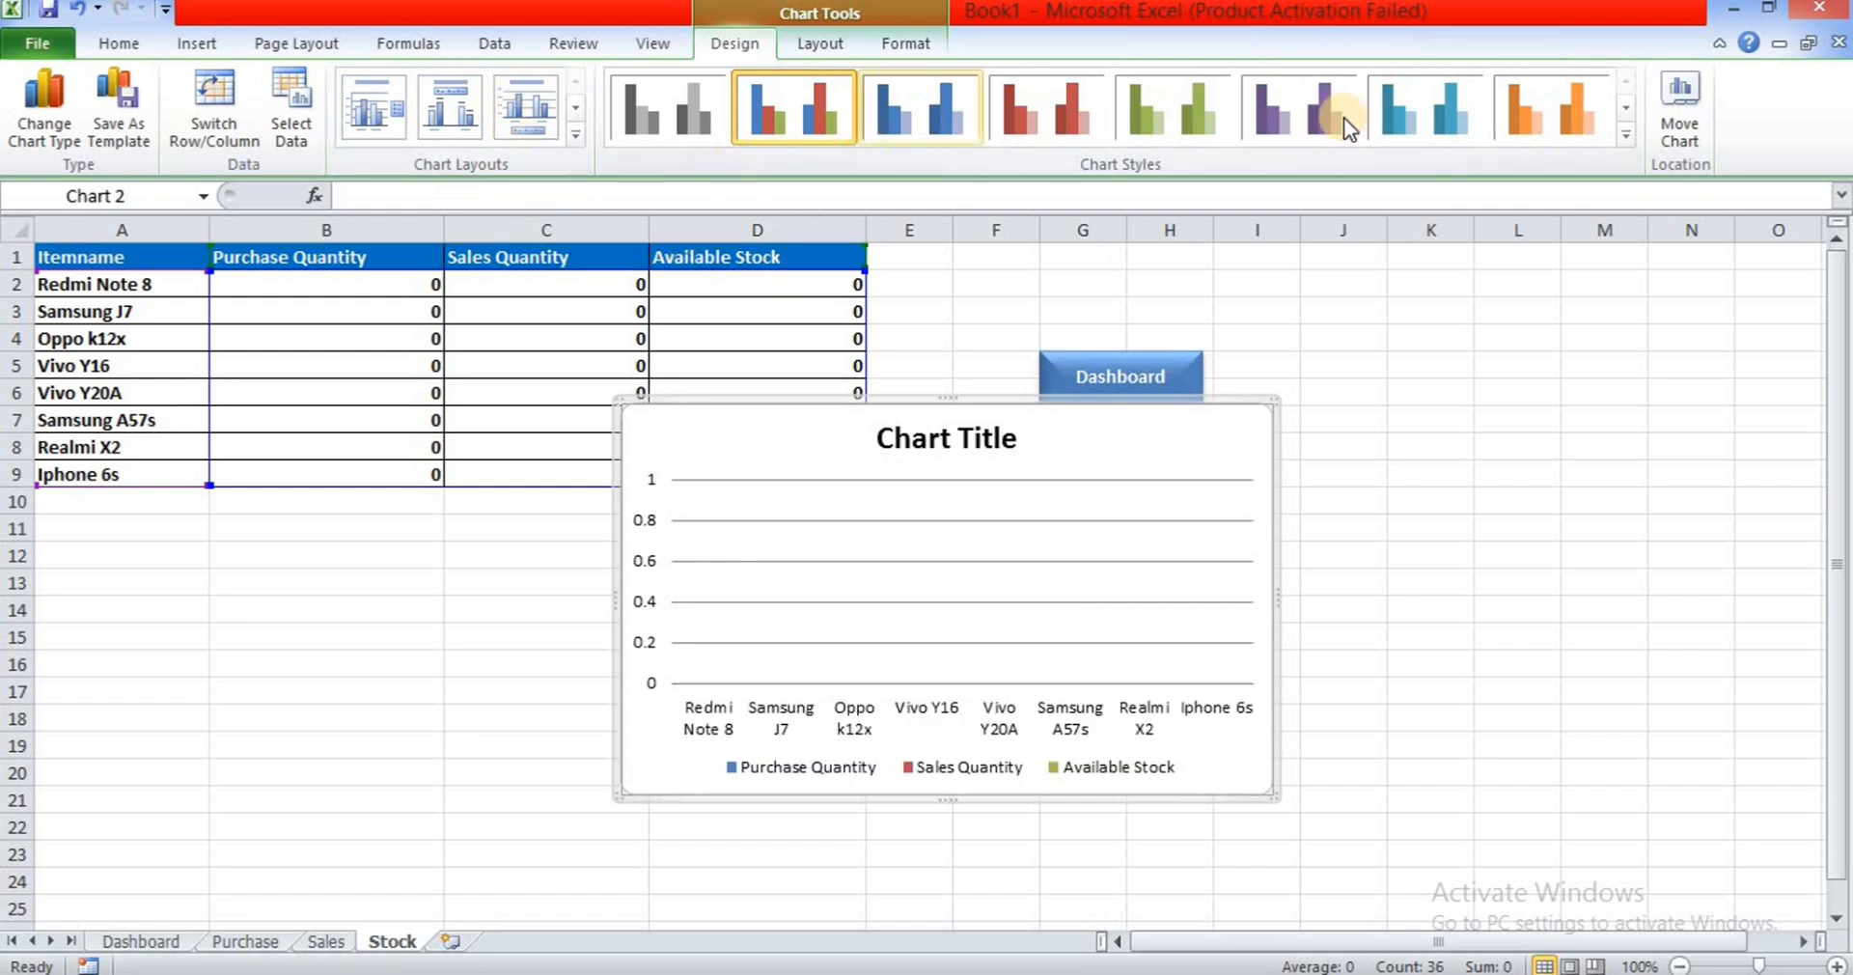
left_click(1627, 133)
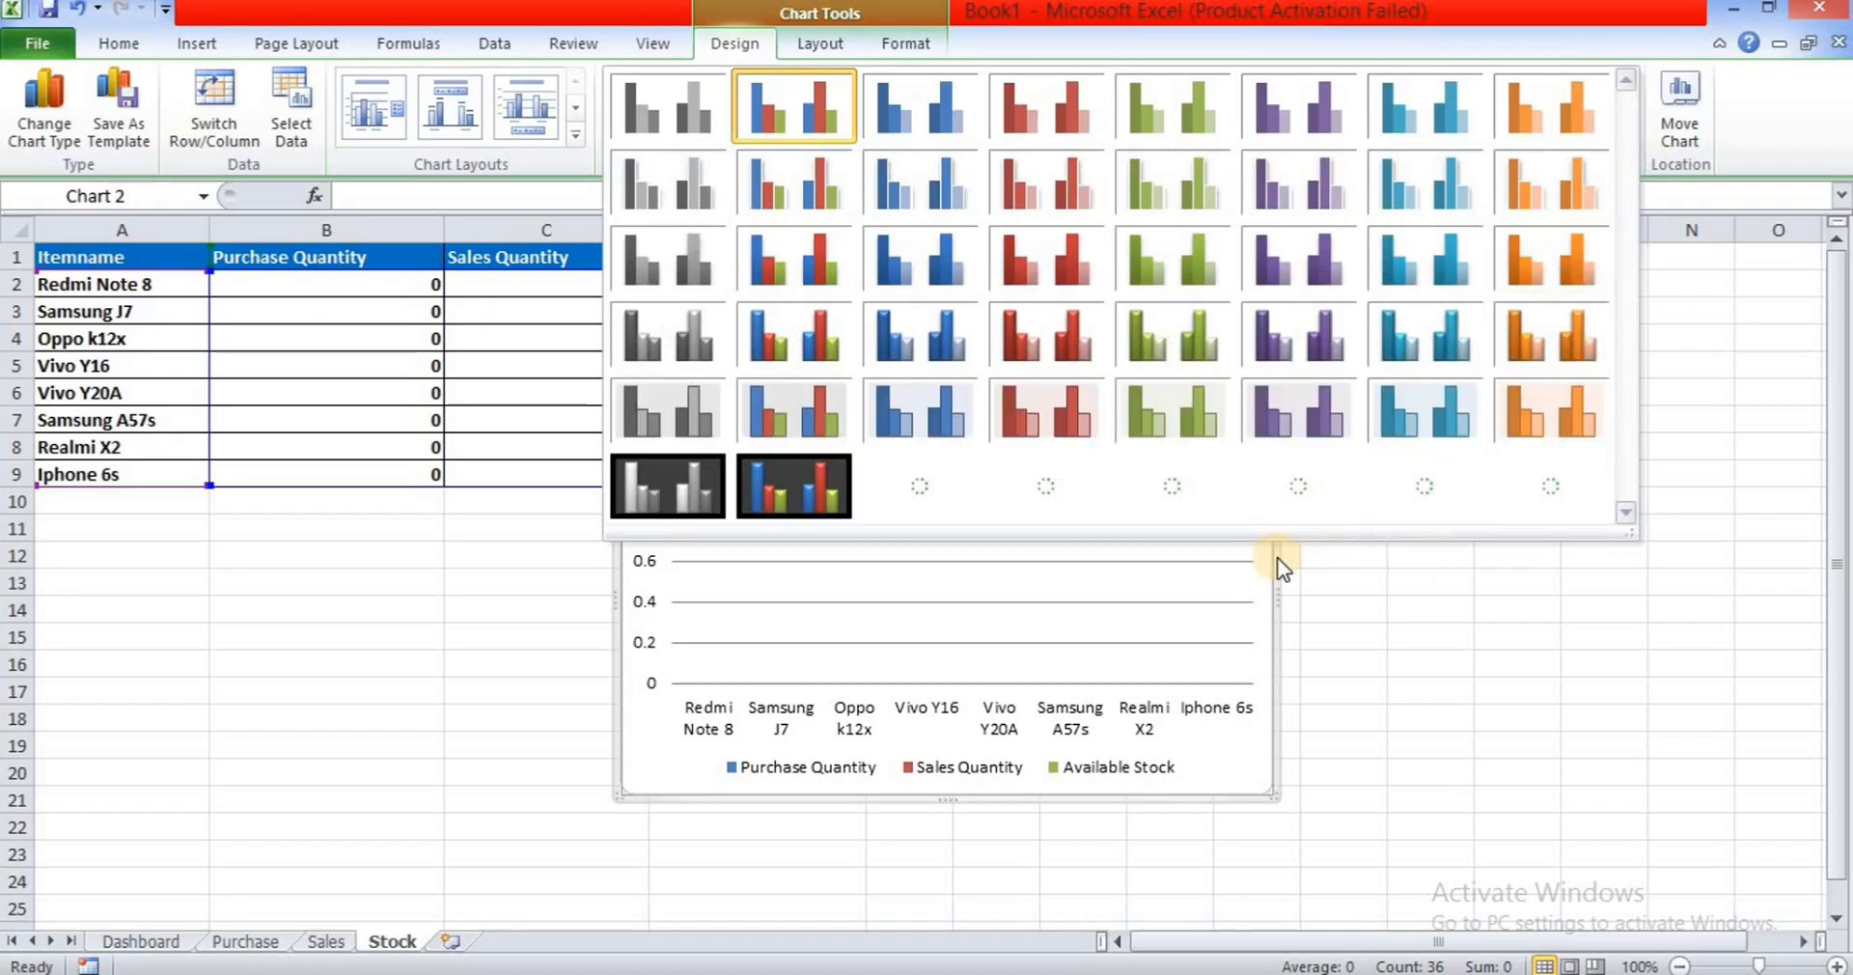
left_click(820, 499)
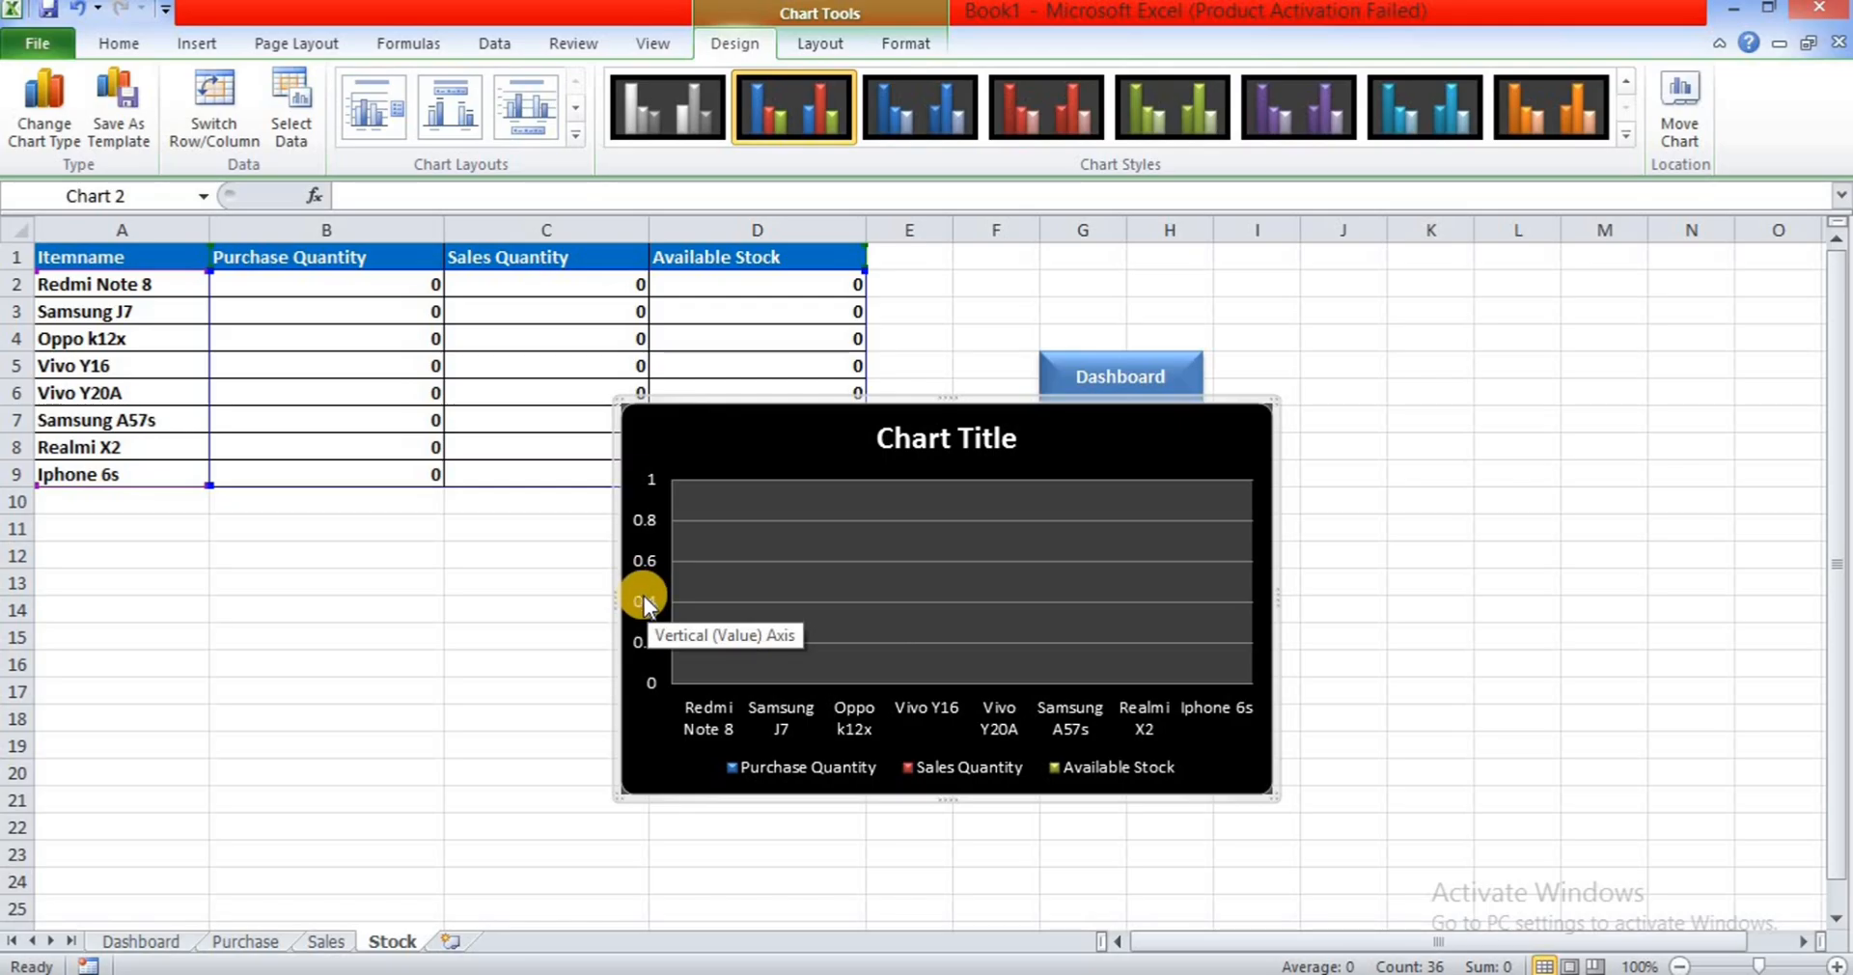
- Move the chart to cell A1 of the Dashboard sheet and enlarge it to fill columns A to N down to row 22
right_click(795, 404)
left_click(855, 418)
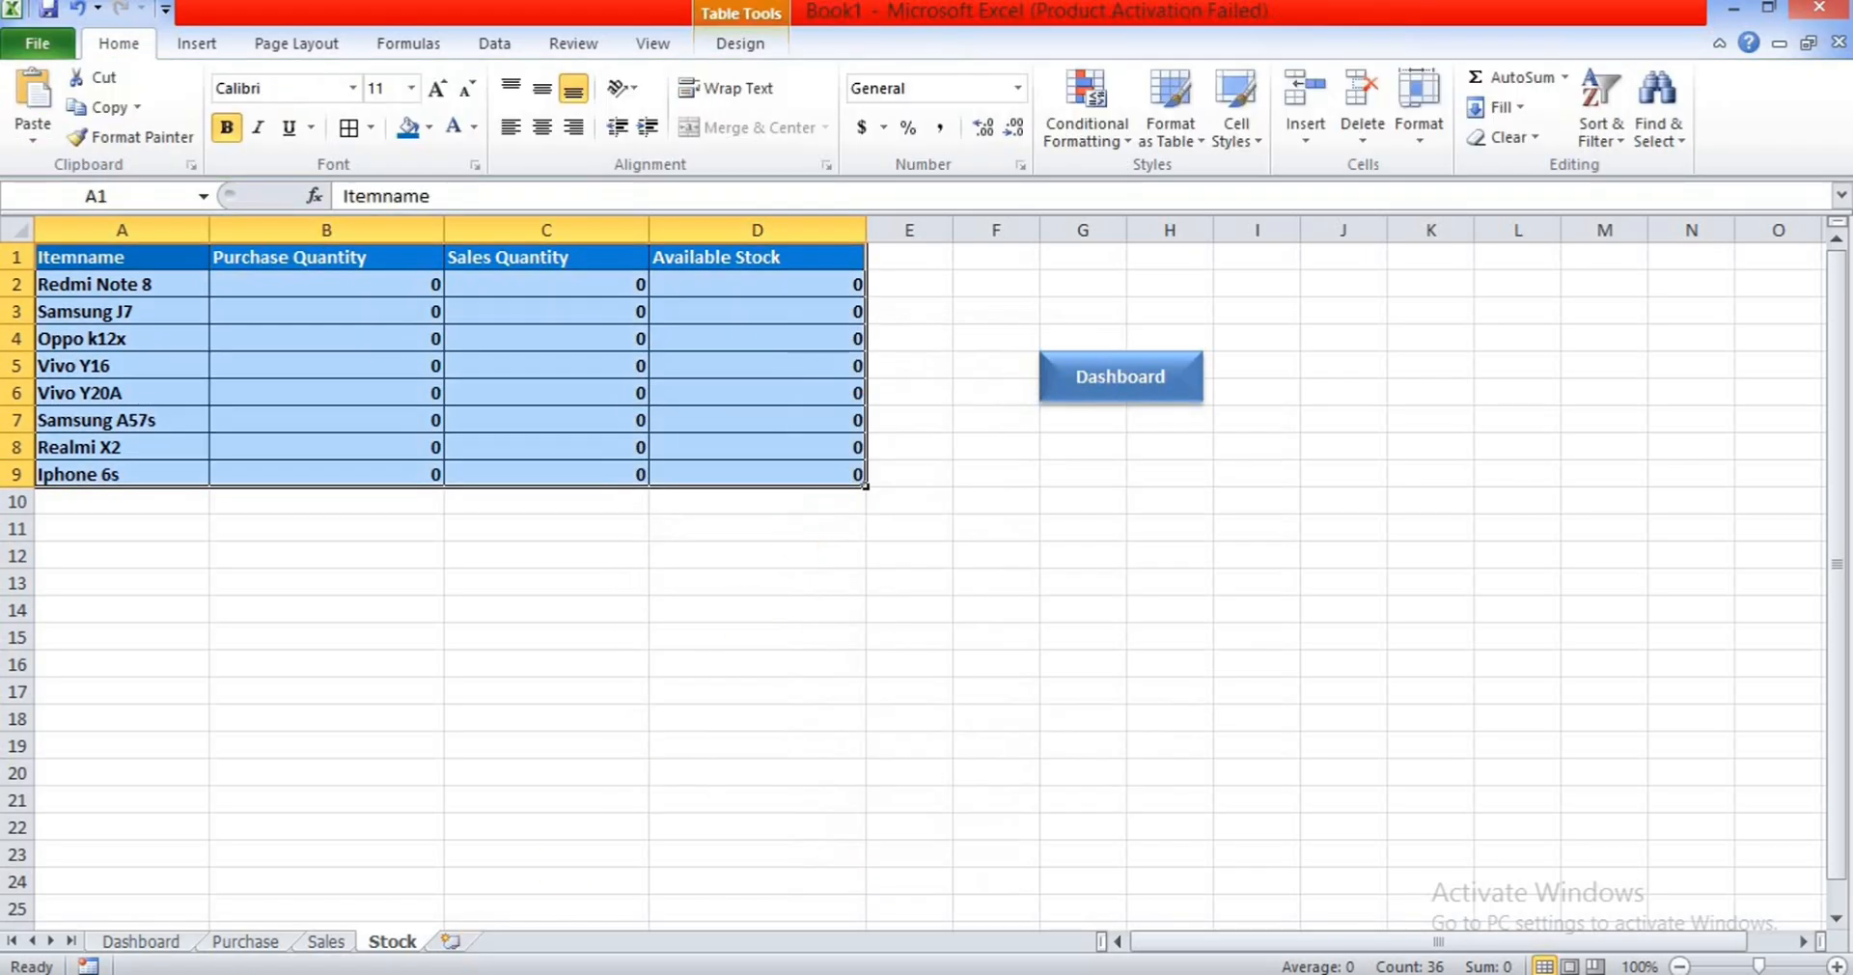
left_click(182, 948)
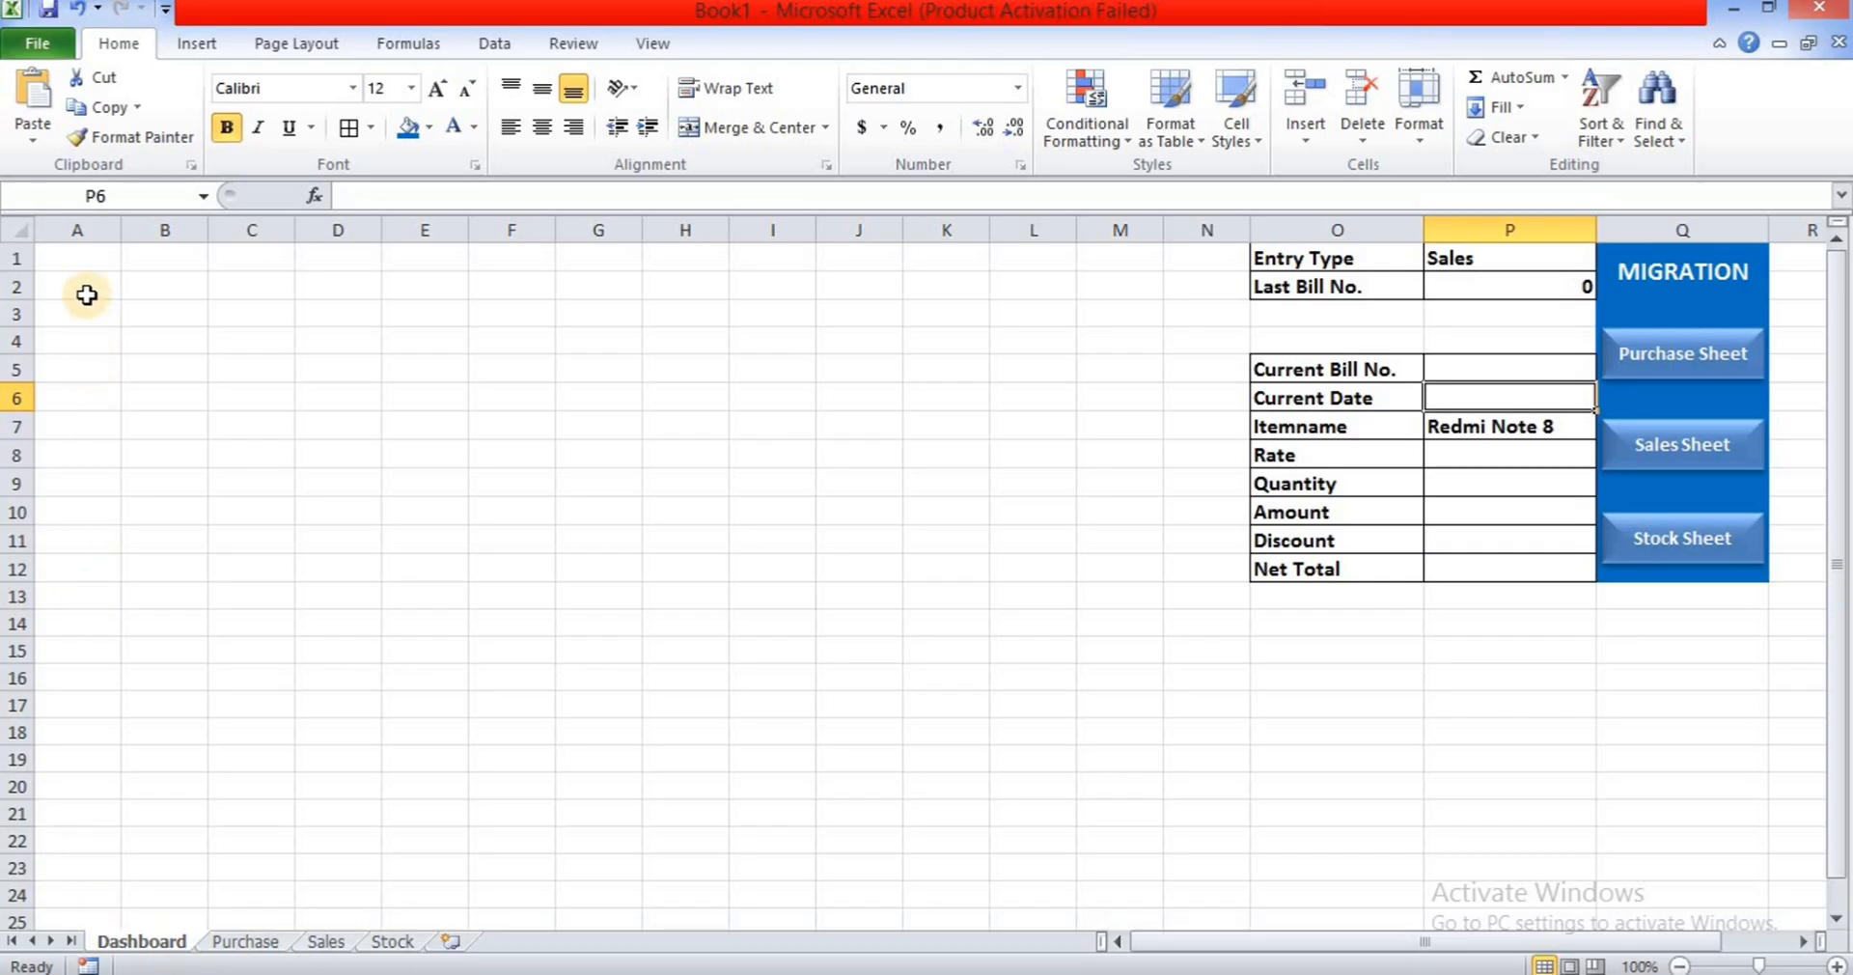
left_click(77, 261)
key("ctrl+v")
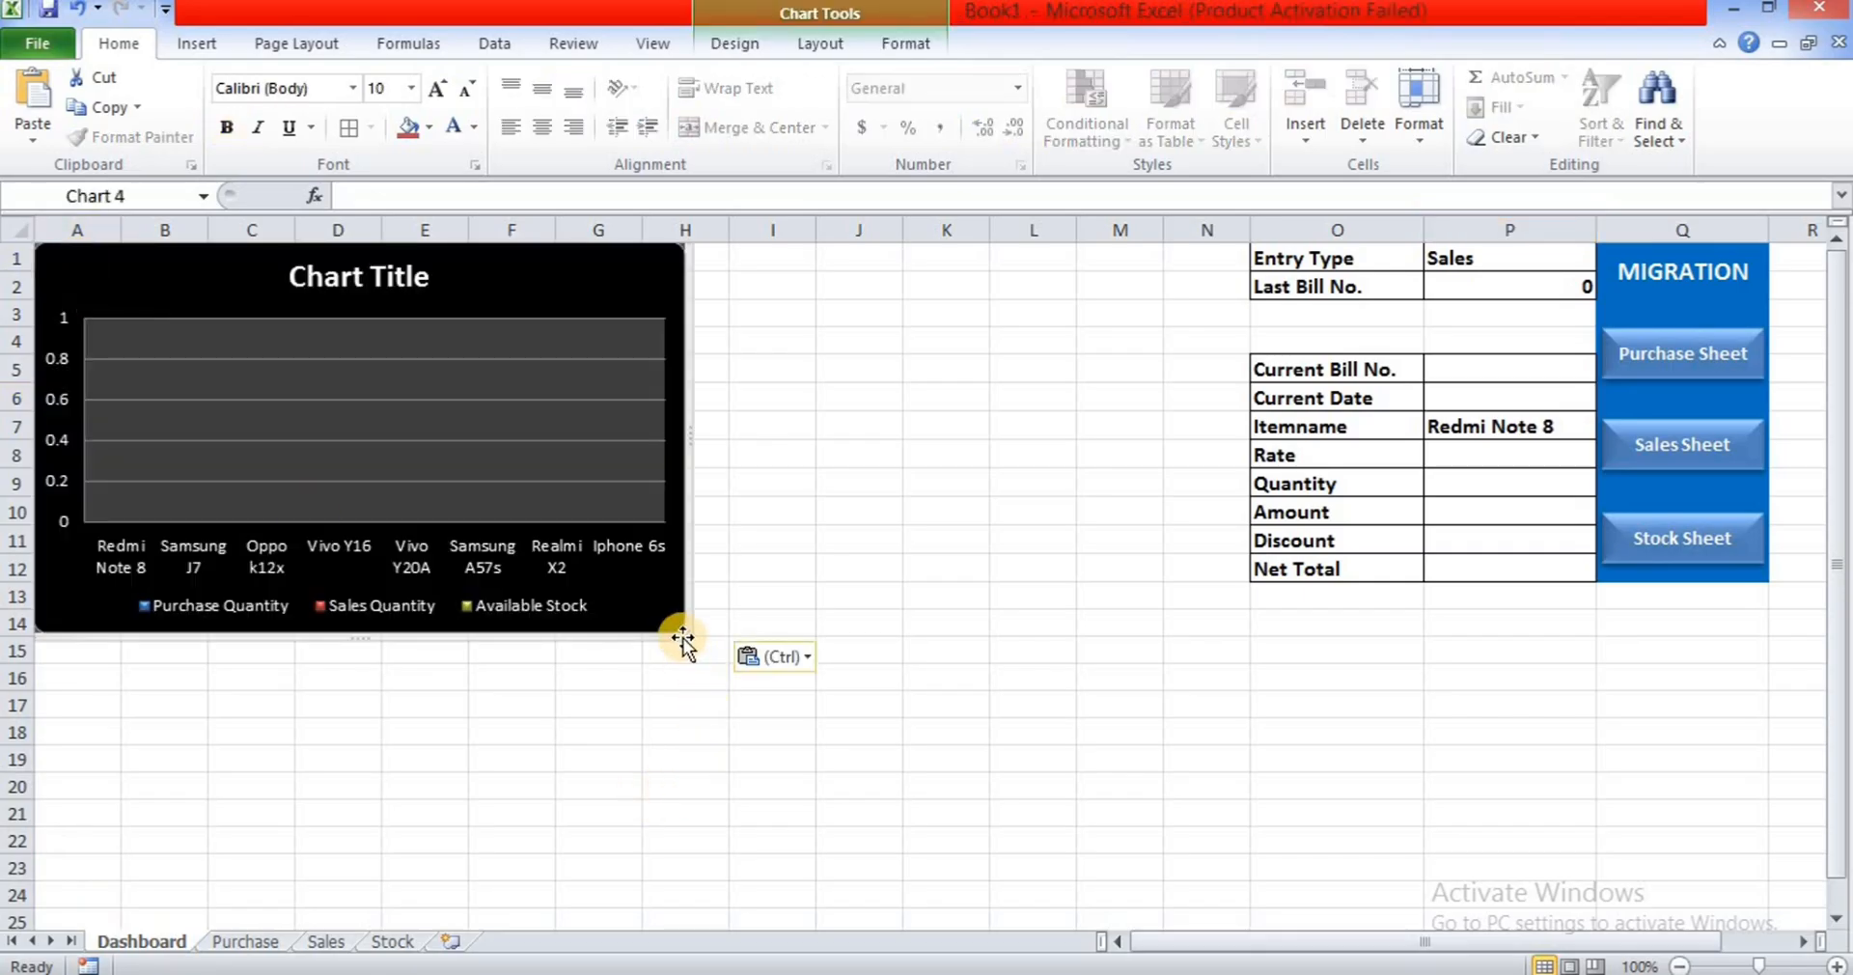
mouse_move(683, 642)
left_mouse_down()
mouse_move(930, 640)
mouse_move(1225, 756)
mouse_move(1254, 797)
mouse_move(1242, 848)
left_mouse_up()
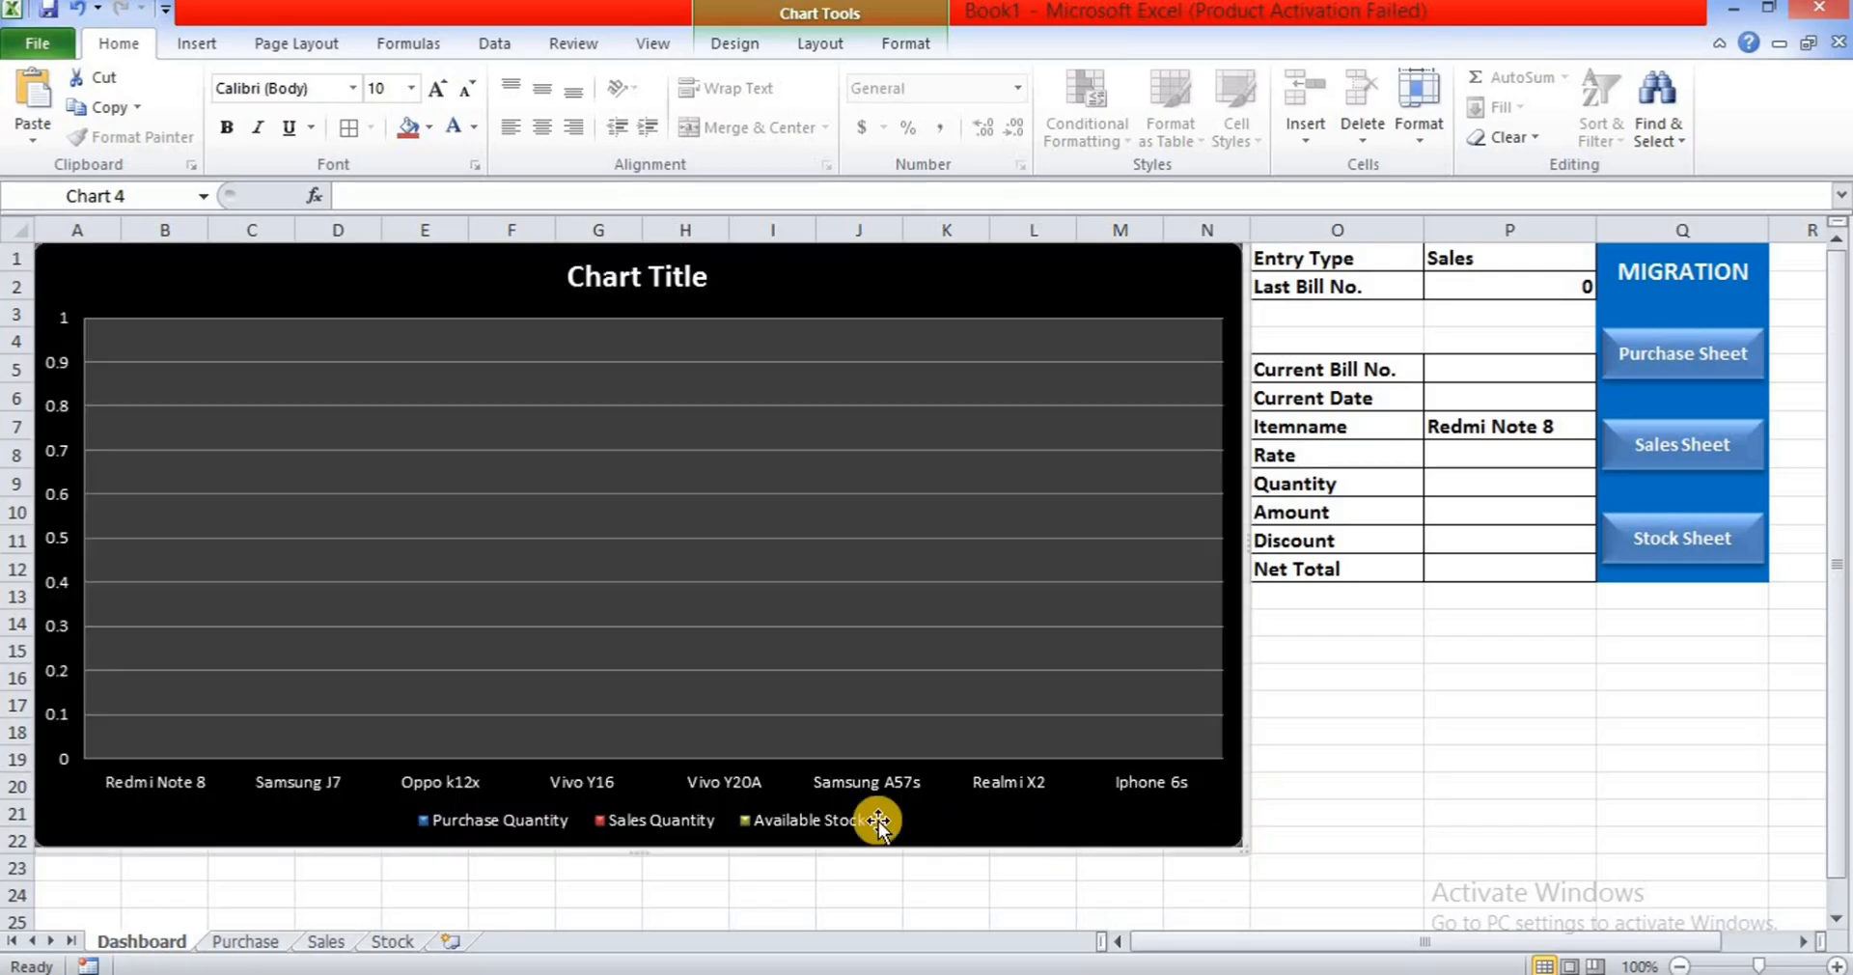
left_click(170, 492)
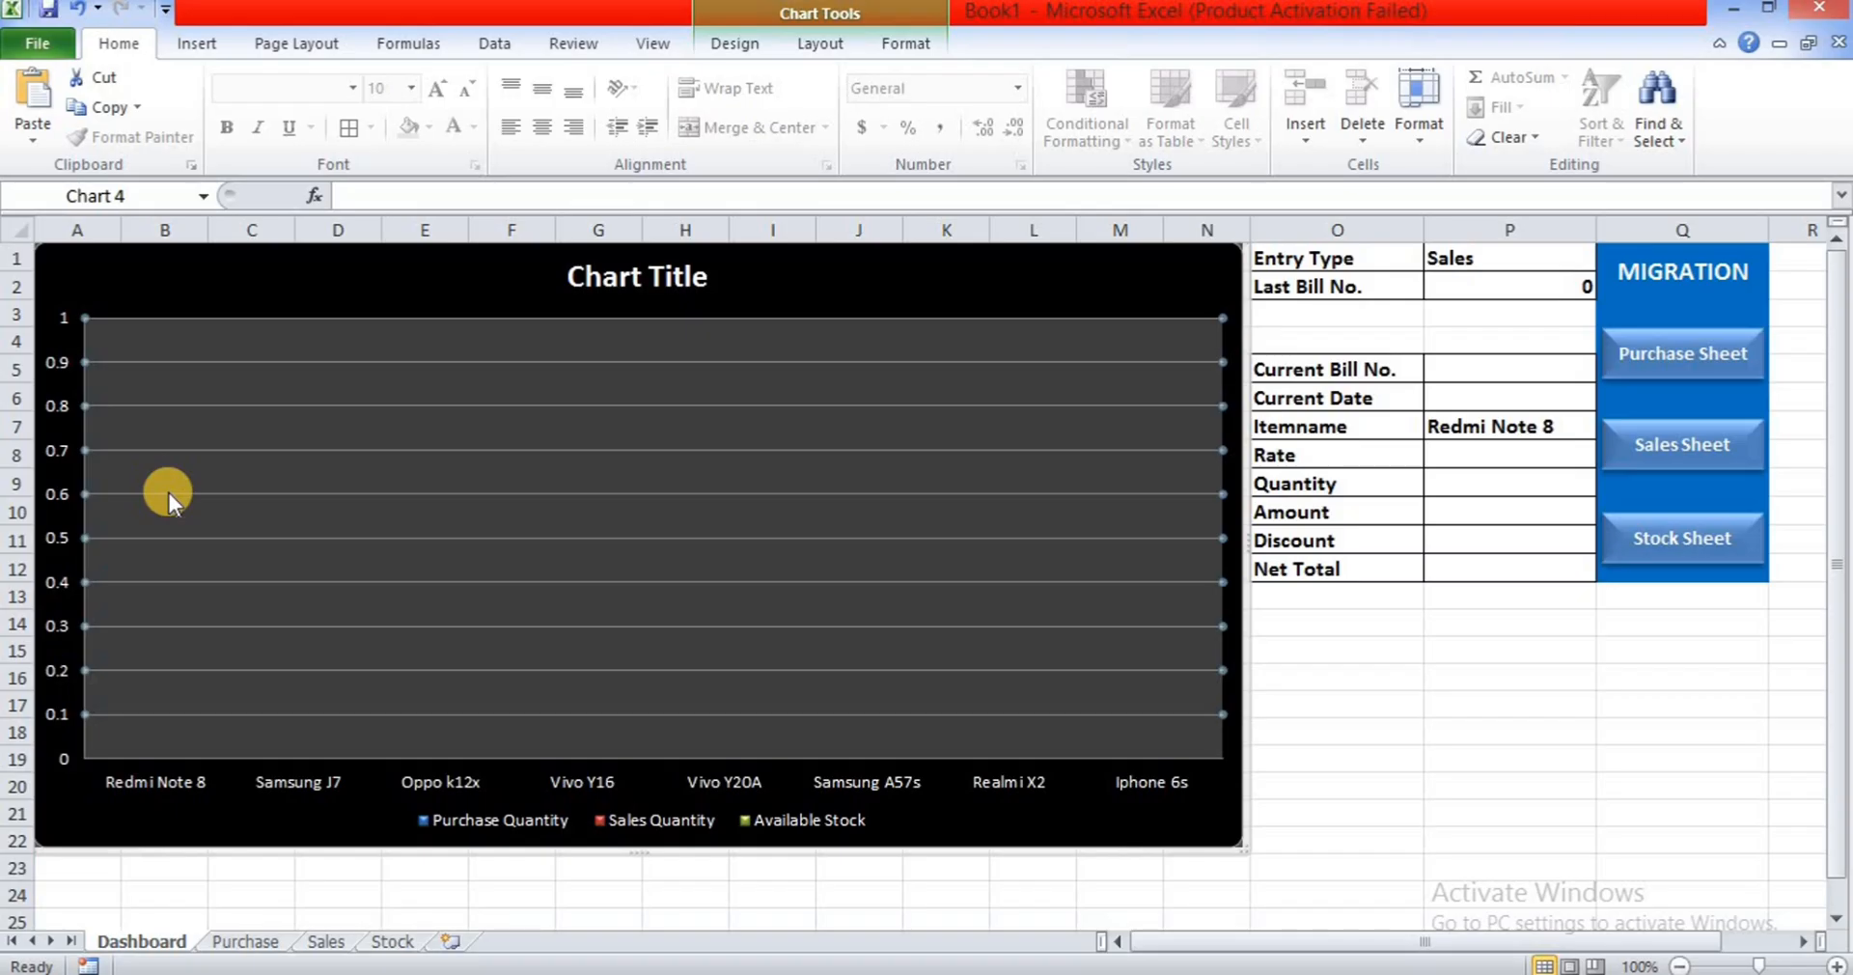
key("ctrl+v")
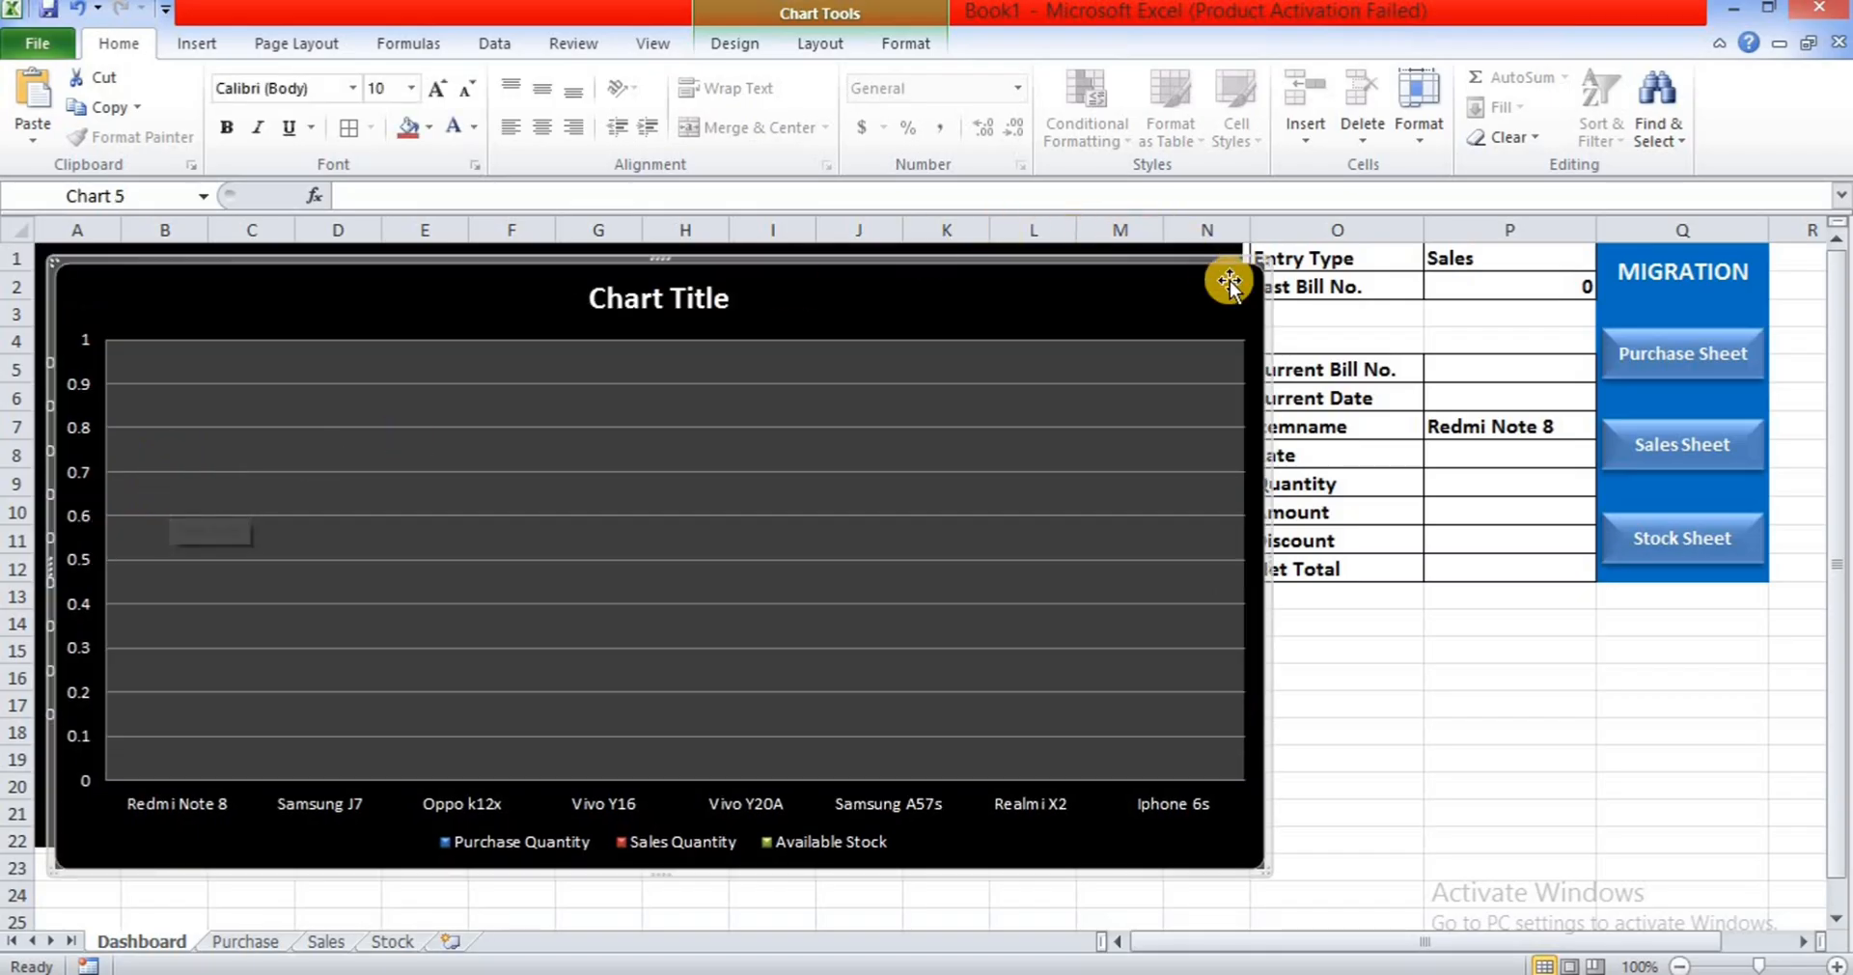
left_click_drag(1236, 262, 1176, 333)
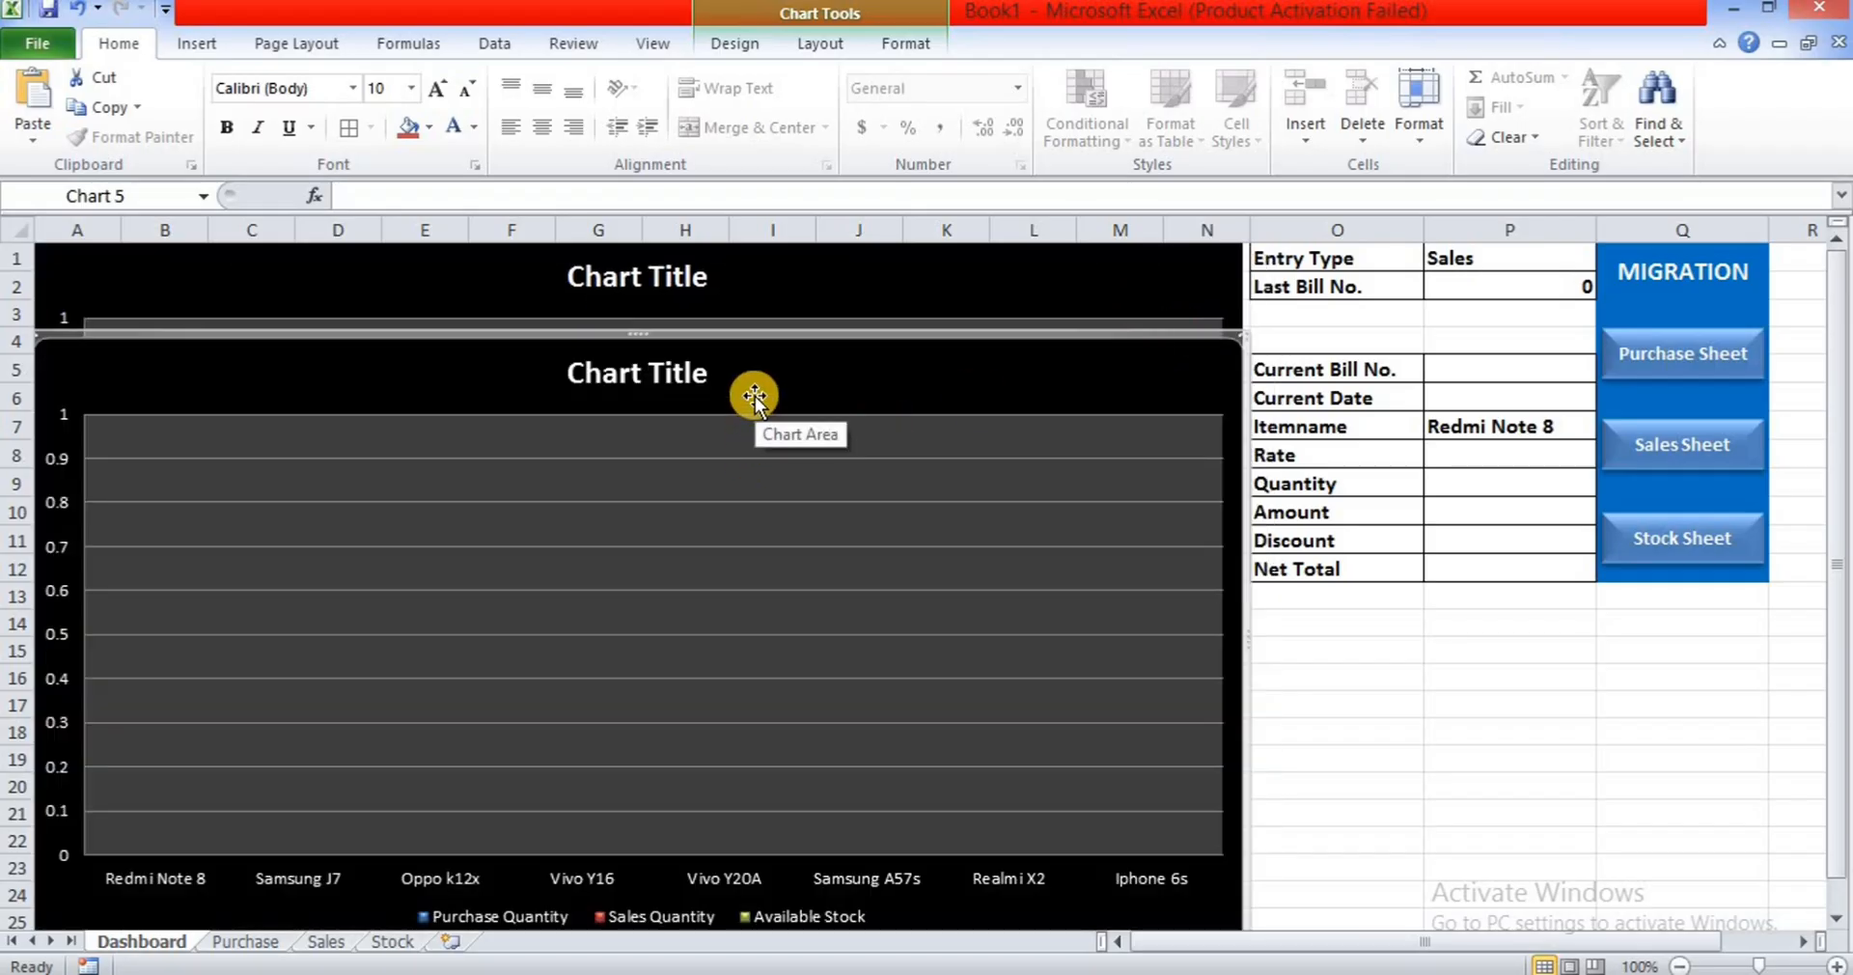
key("ctrl+z")
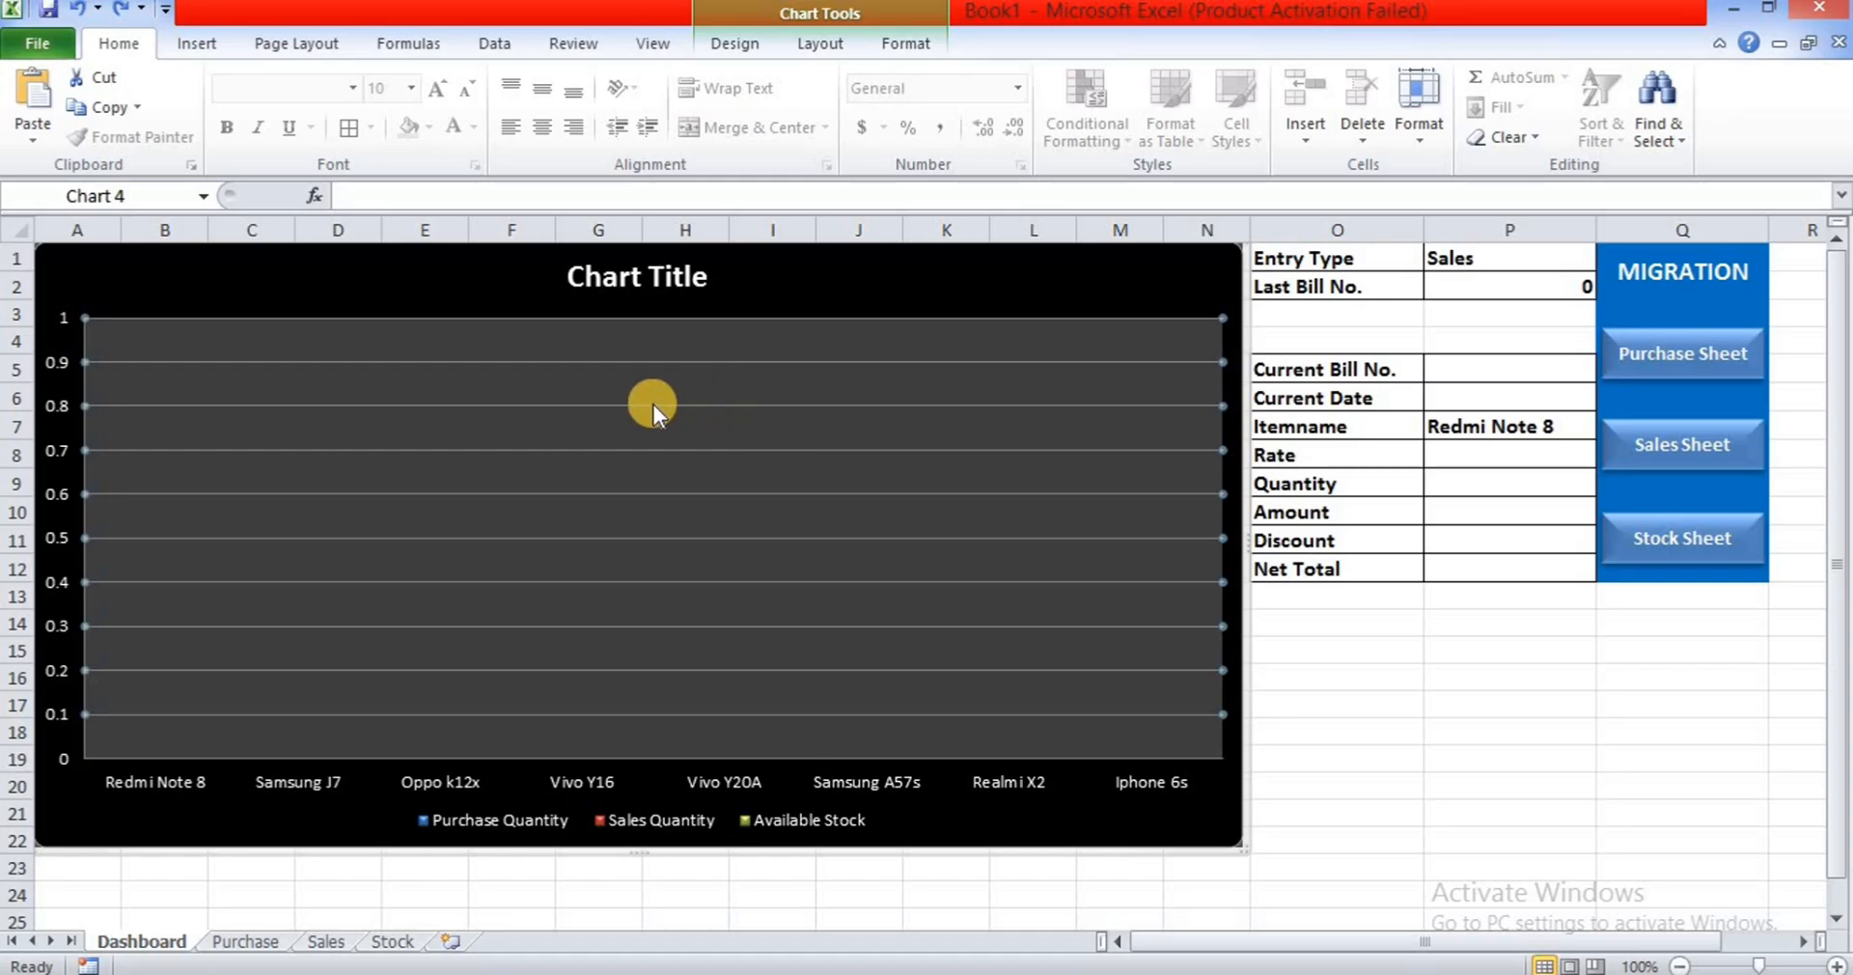
- Delete the horizontal gridlines and the vertical value axis from the Dashboard chart
right_click(652, 404)
left_click(722, 421)
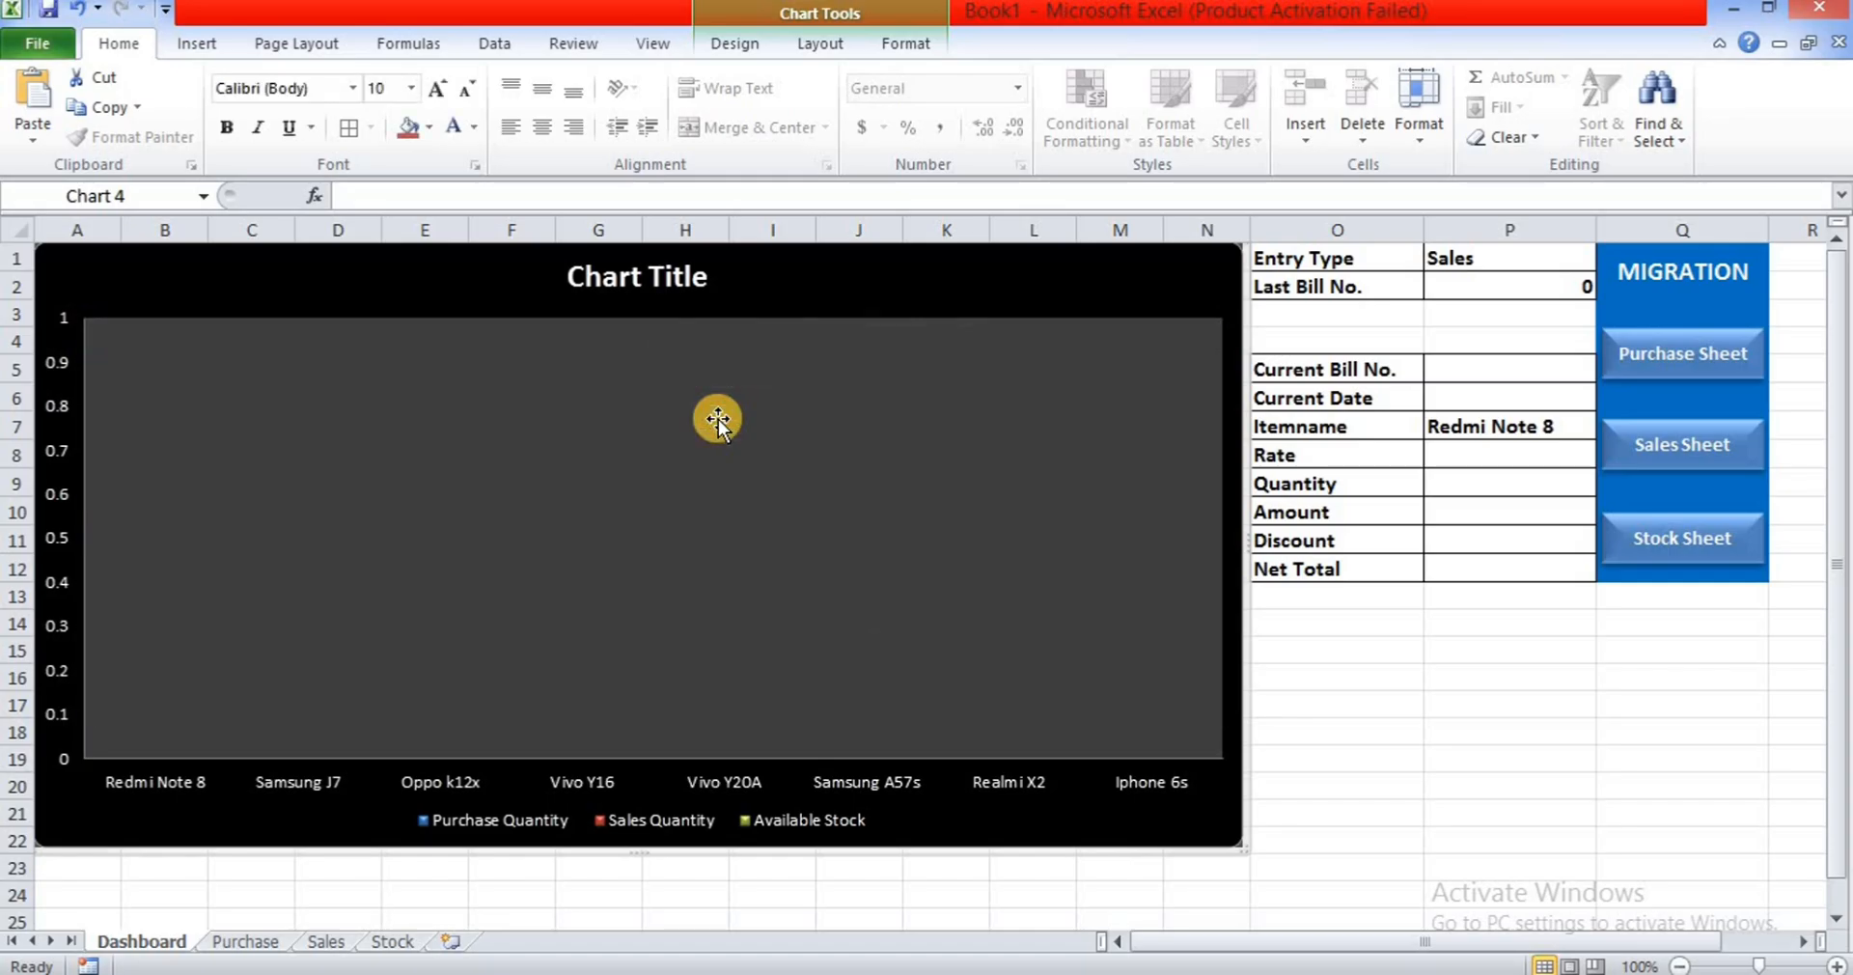
left_click(61, 445)
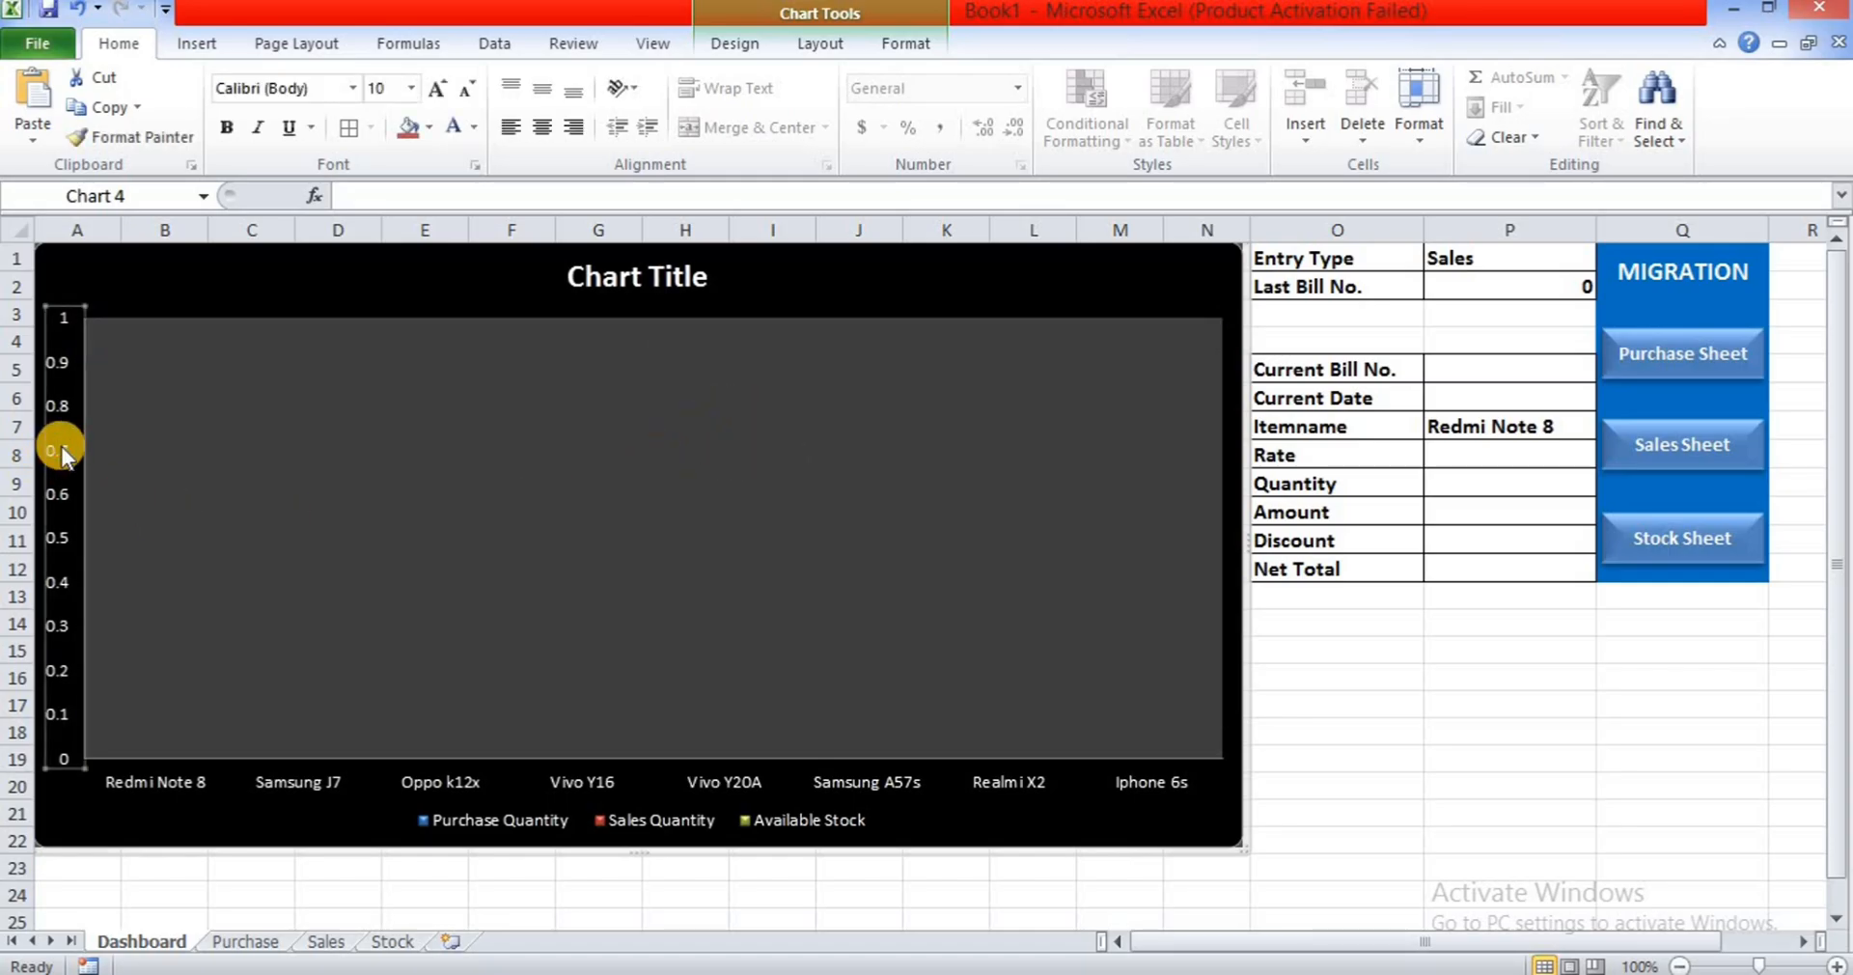
right_click(60, 445)
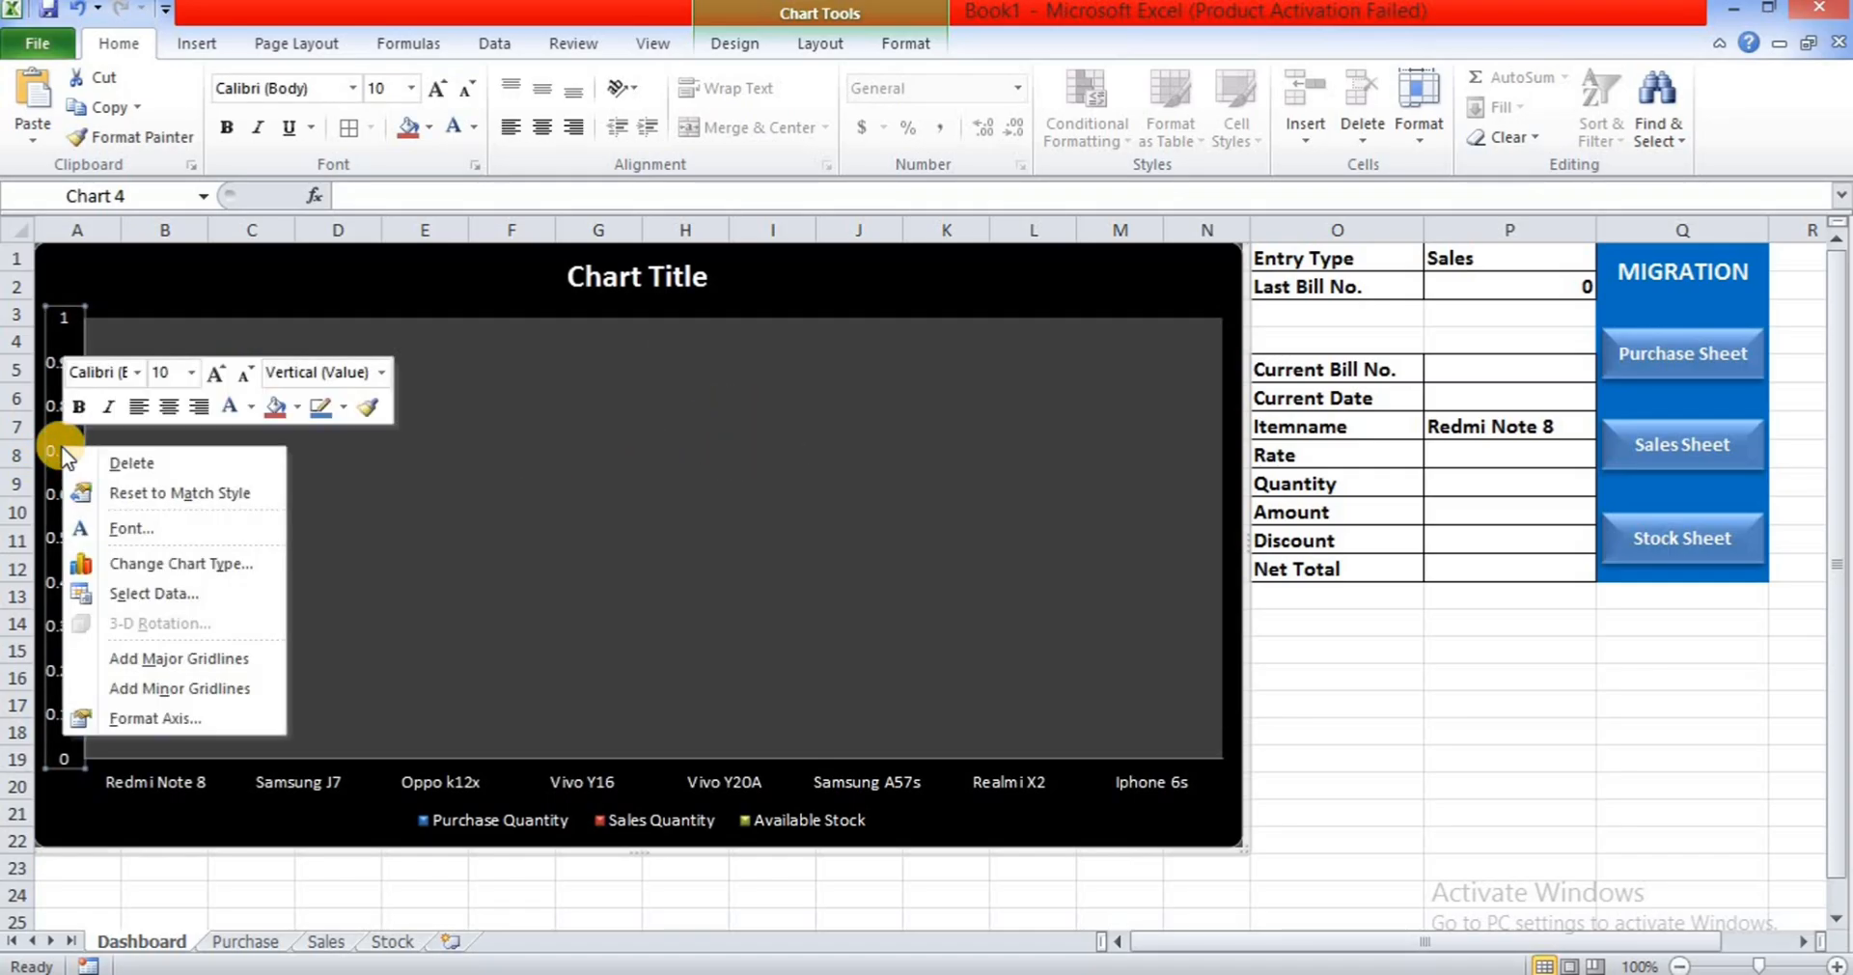
left_click(147, 465)
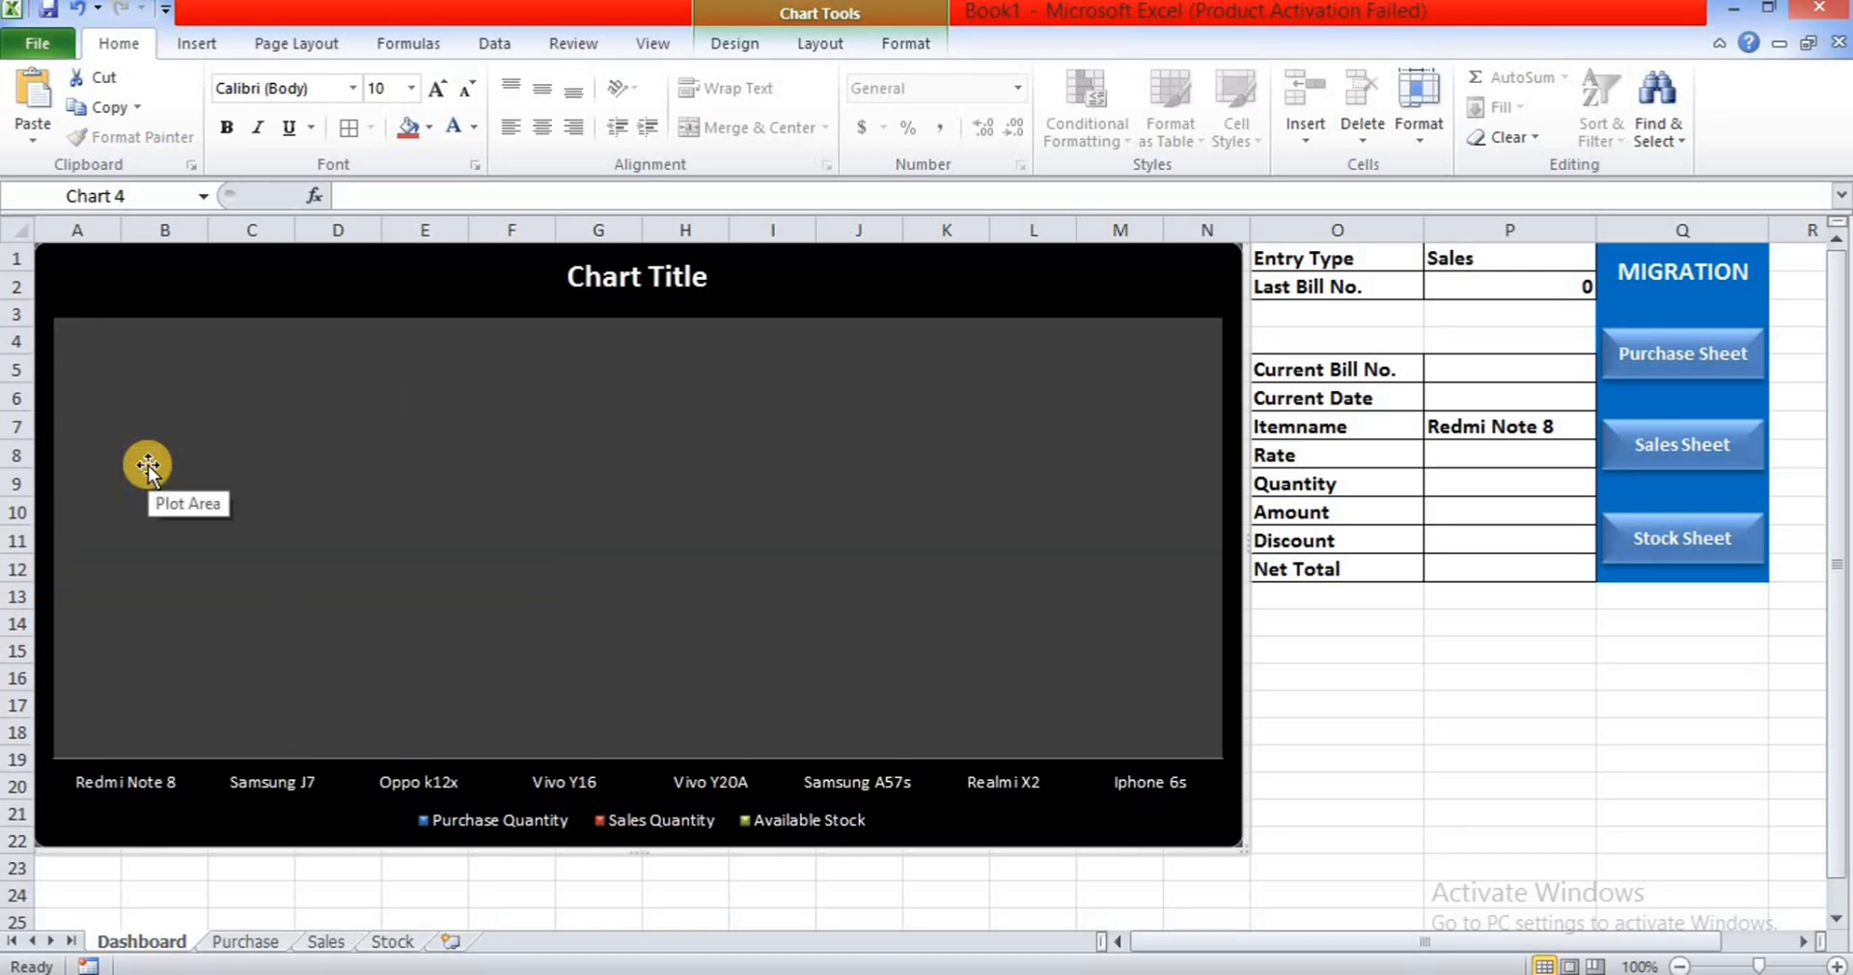
- Replace the Dashboard chart's title text with INVENTORY MANAGEMENT SYSTEM
left_click(712, 279)
left_click(709, 275)
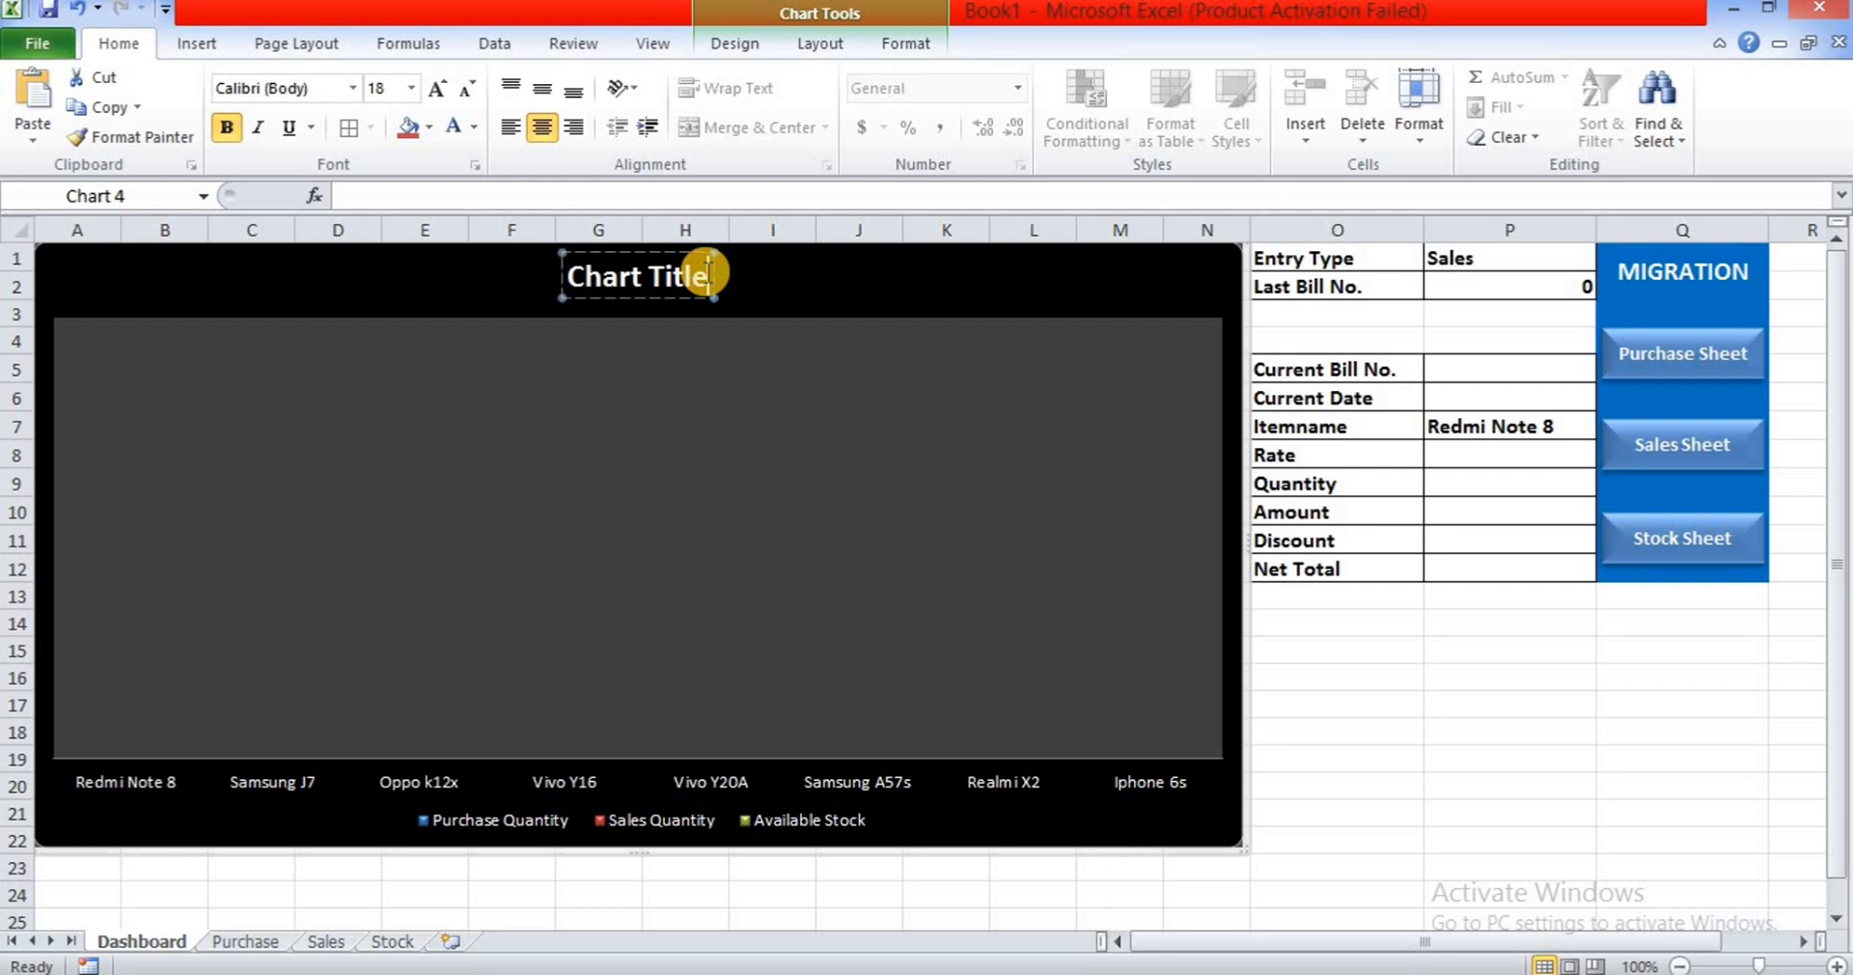
key("BackSpace")
key("BackSpace")
key("BackSpace")
key("BackSpace")
key("BackSpace")
key("BackSpace")
key("BackSpace")
key("BackSpace")
key("BackSpace")
key("BackSpace")
key("BackSpace")
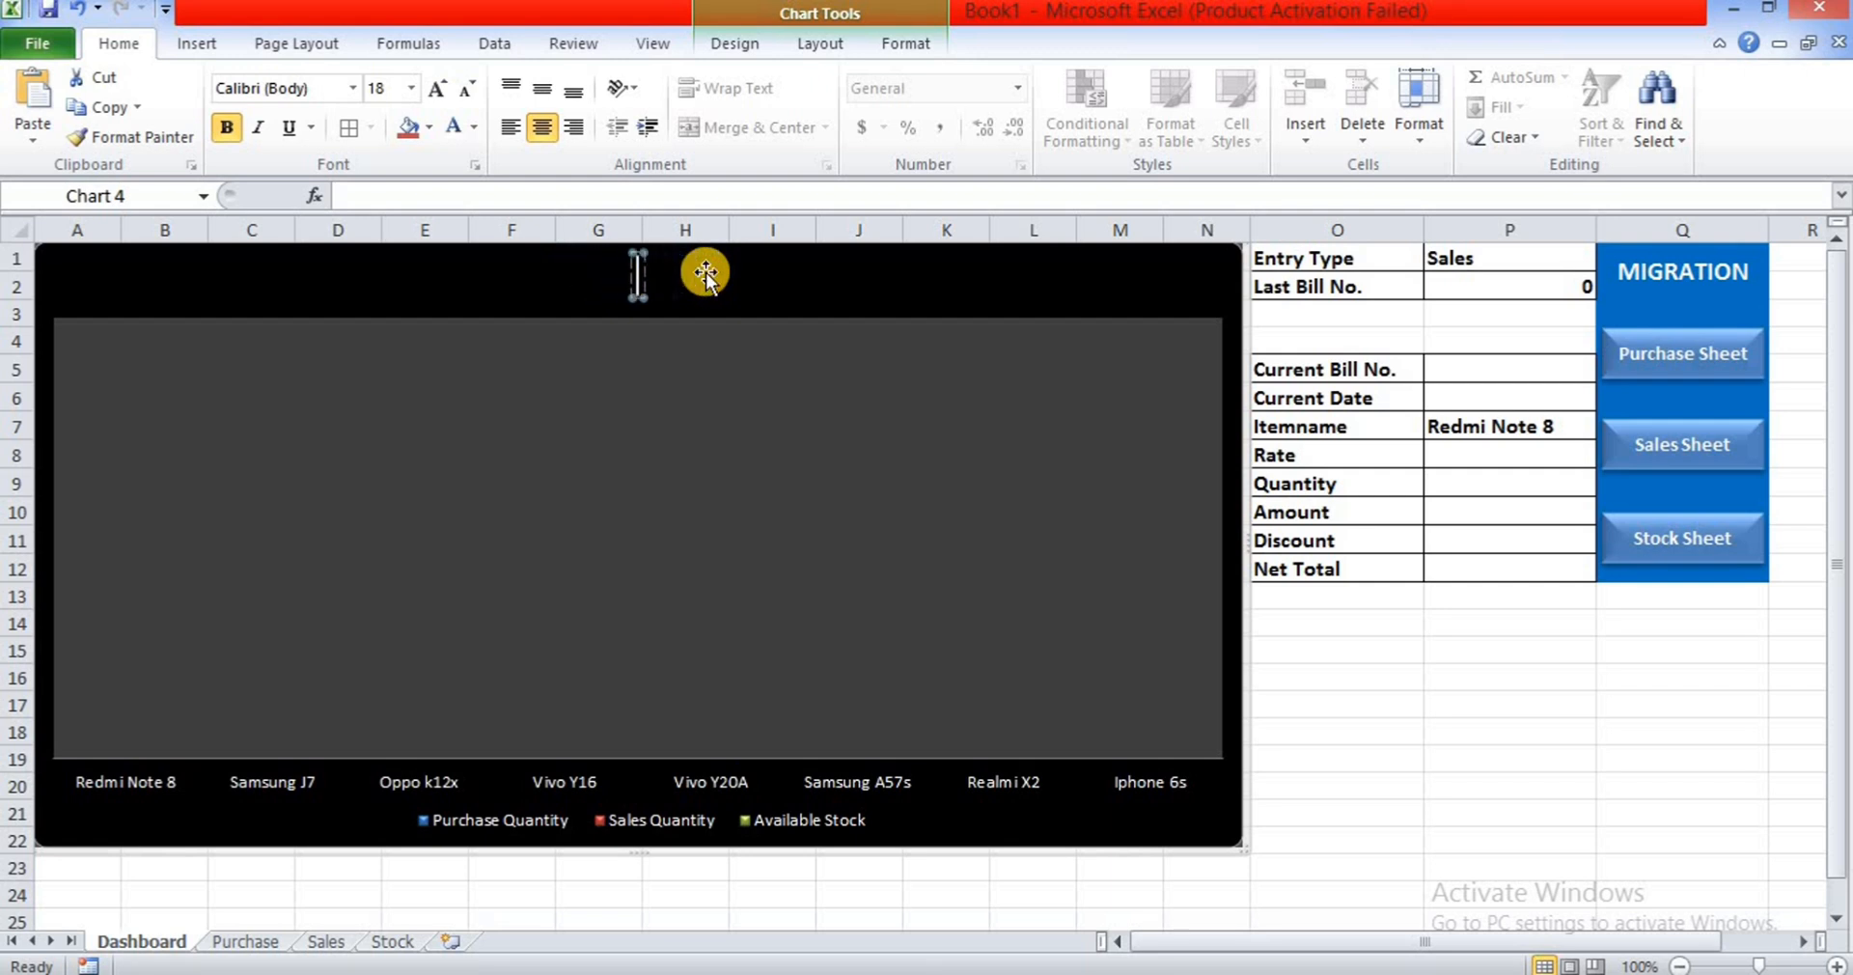
type("IN")
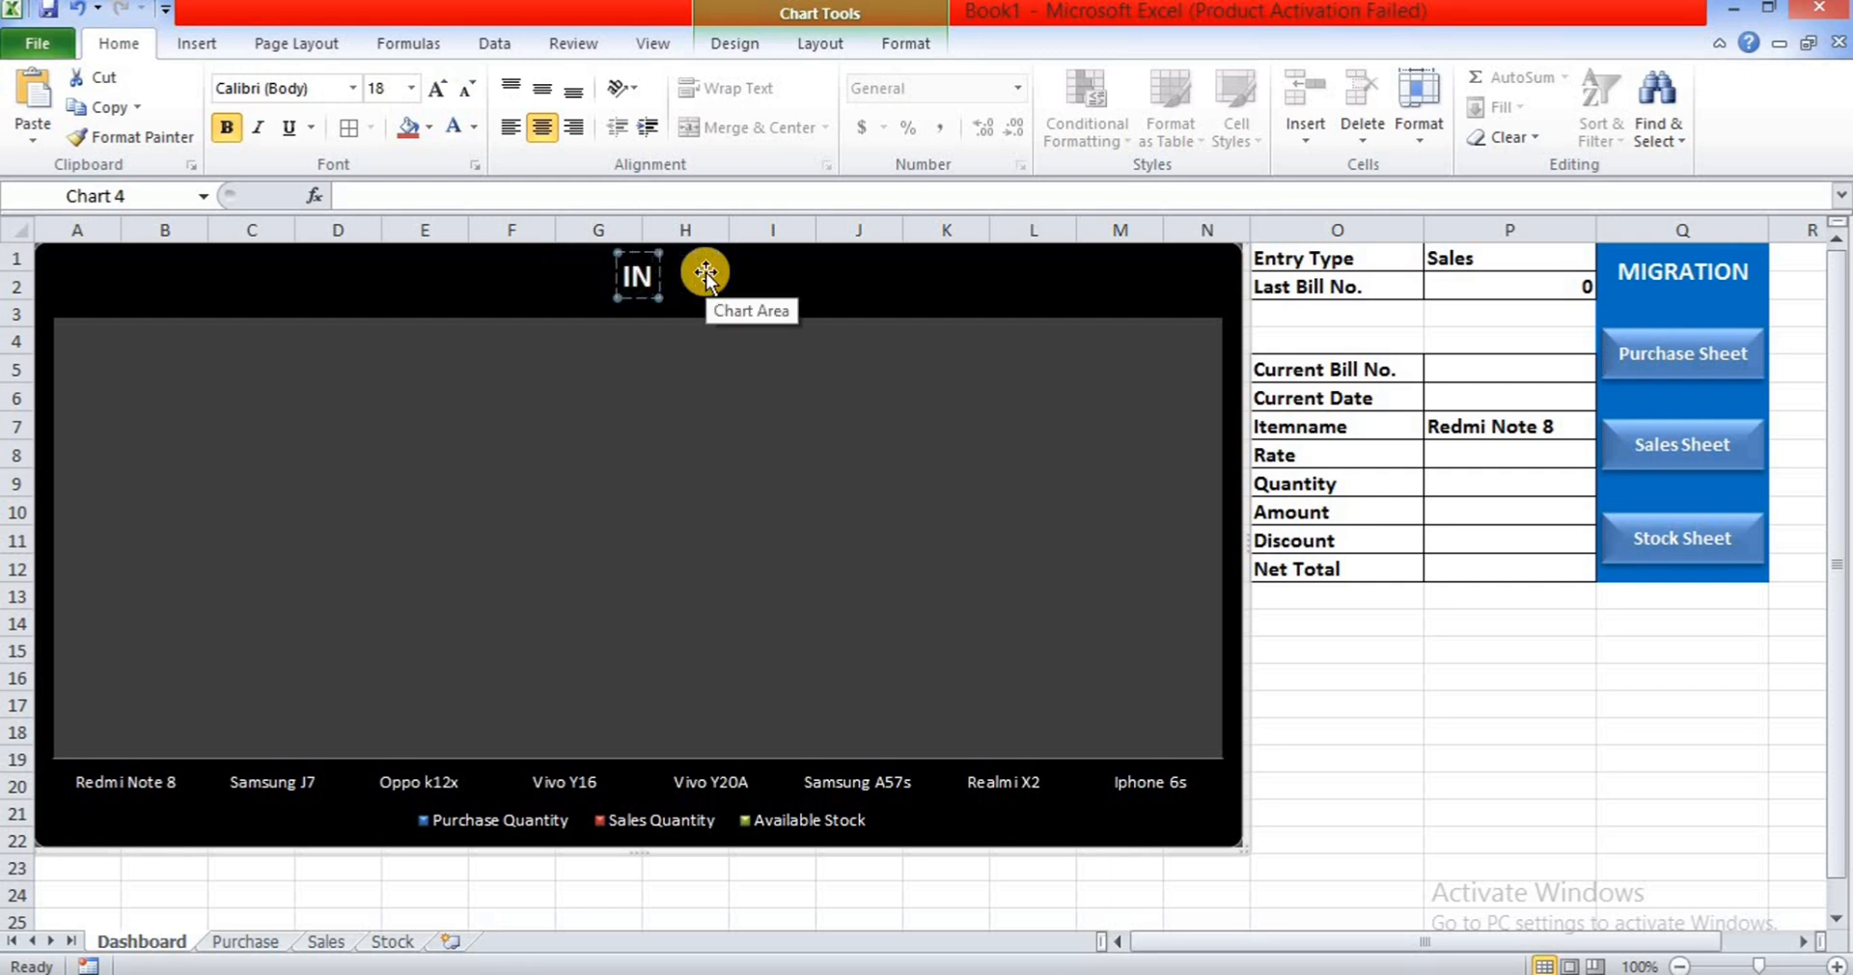
type("VE")
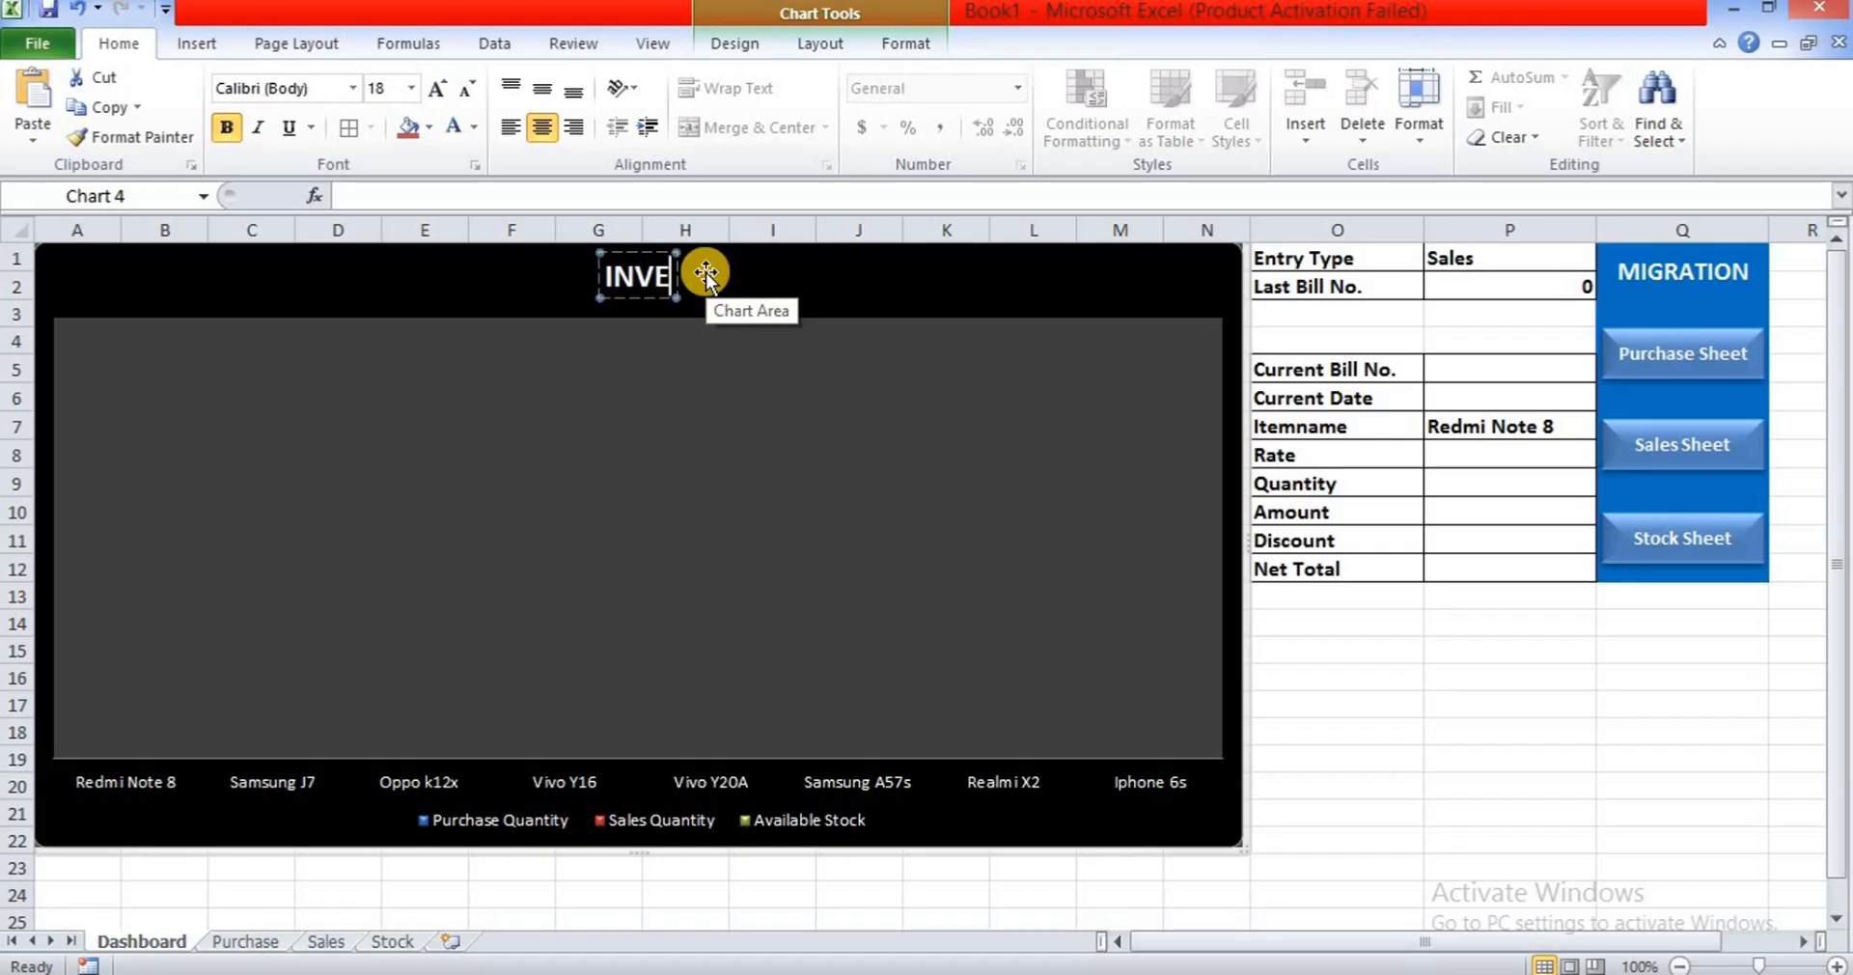
type("NTORY mANA")
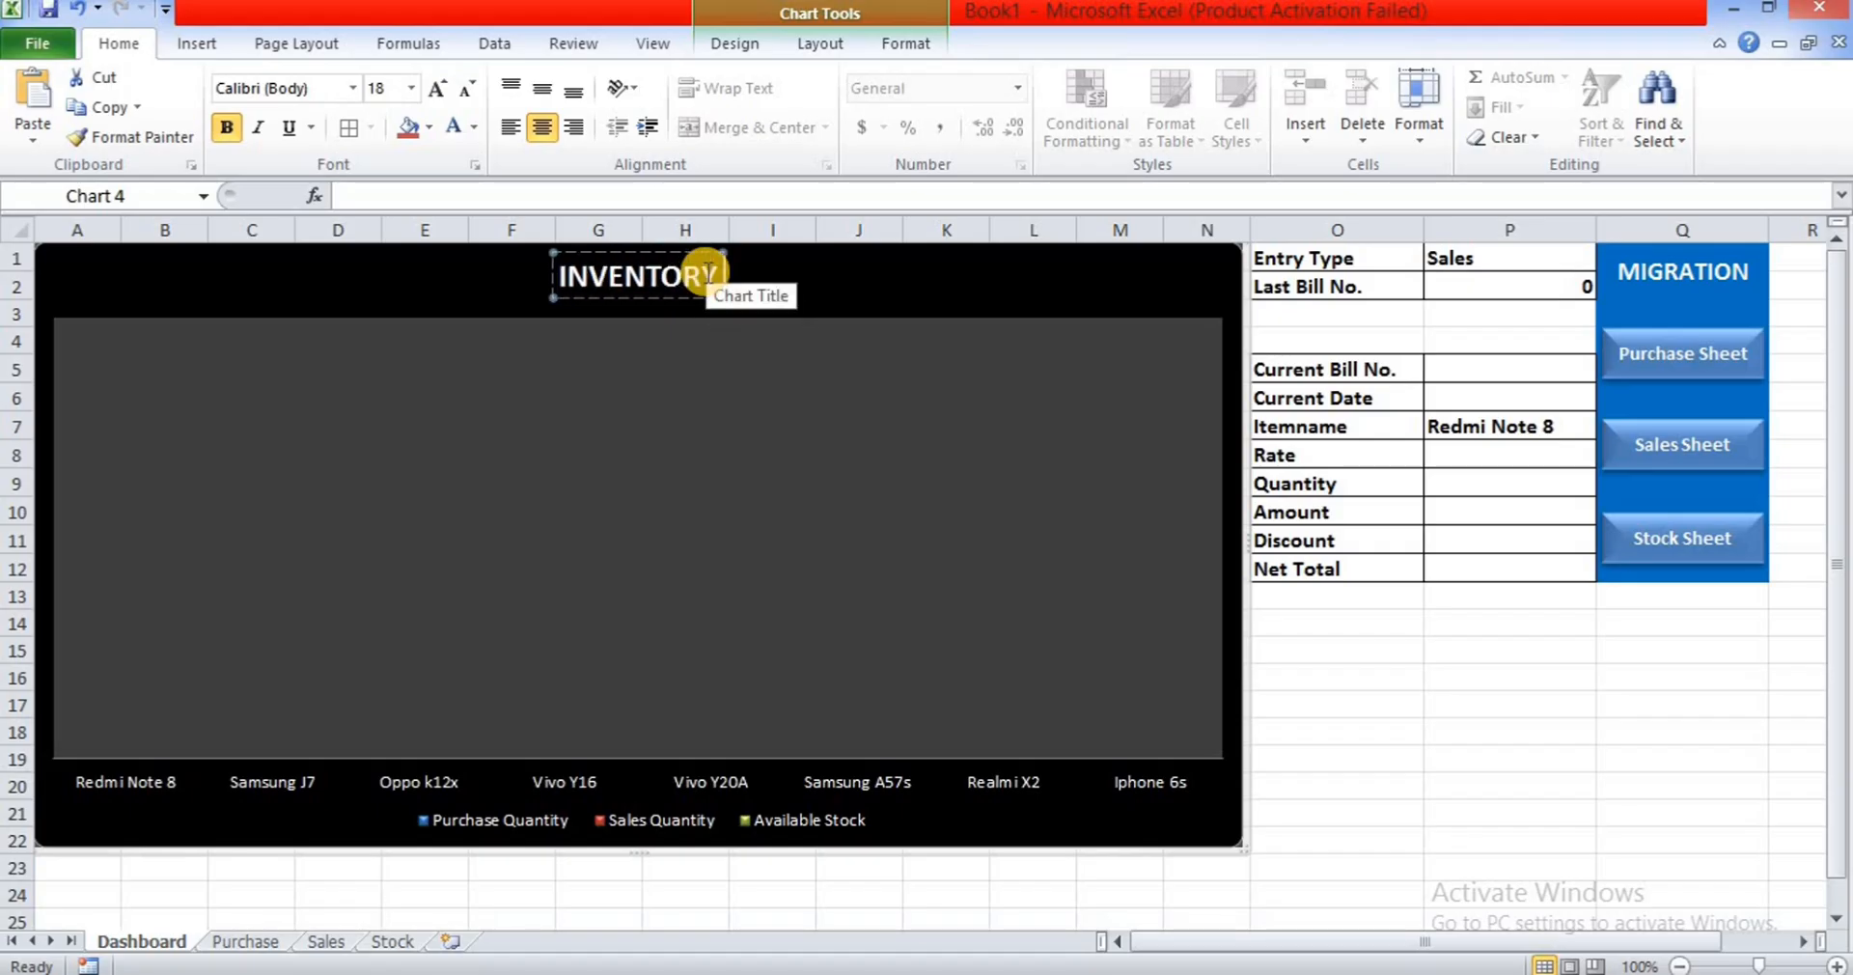
key("BackSpace")
key("BackSpace")
key("BackSpace")
key("BackSpace")
key("BackSpace")
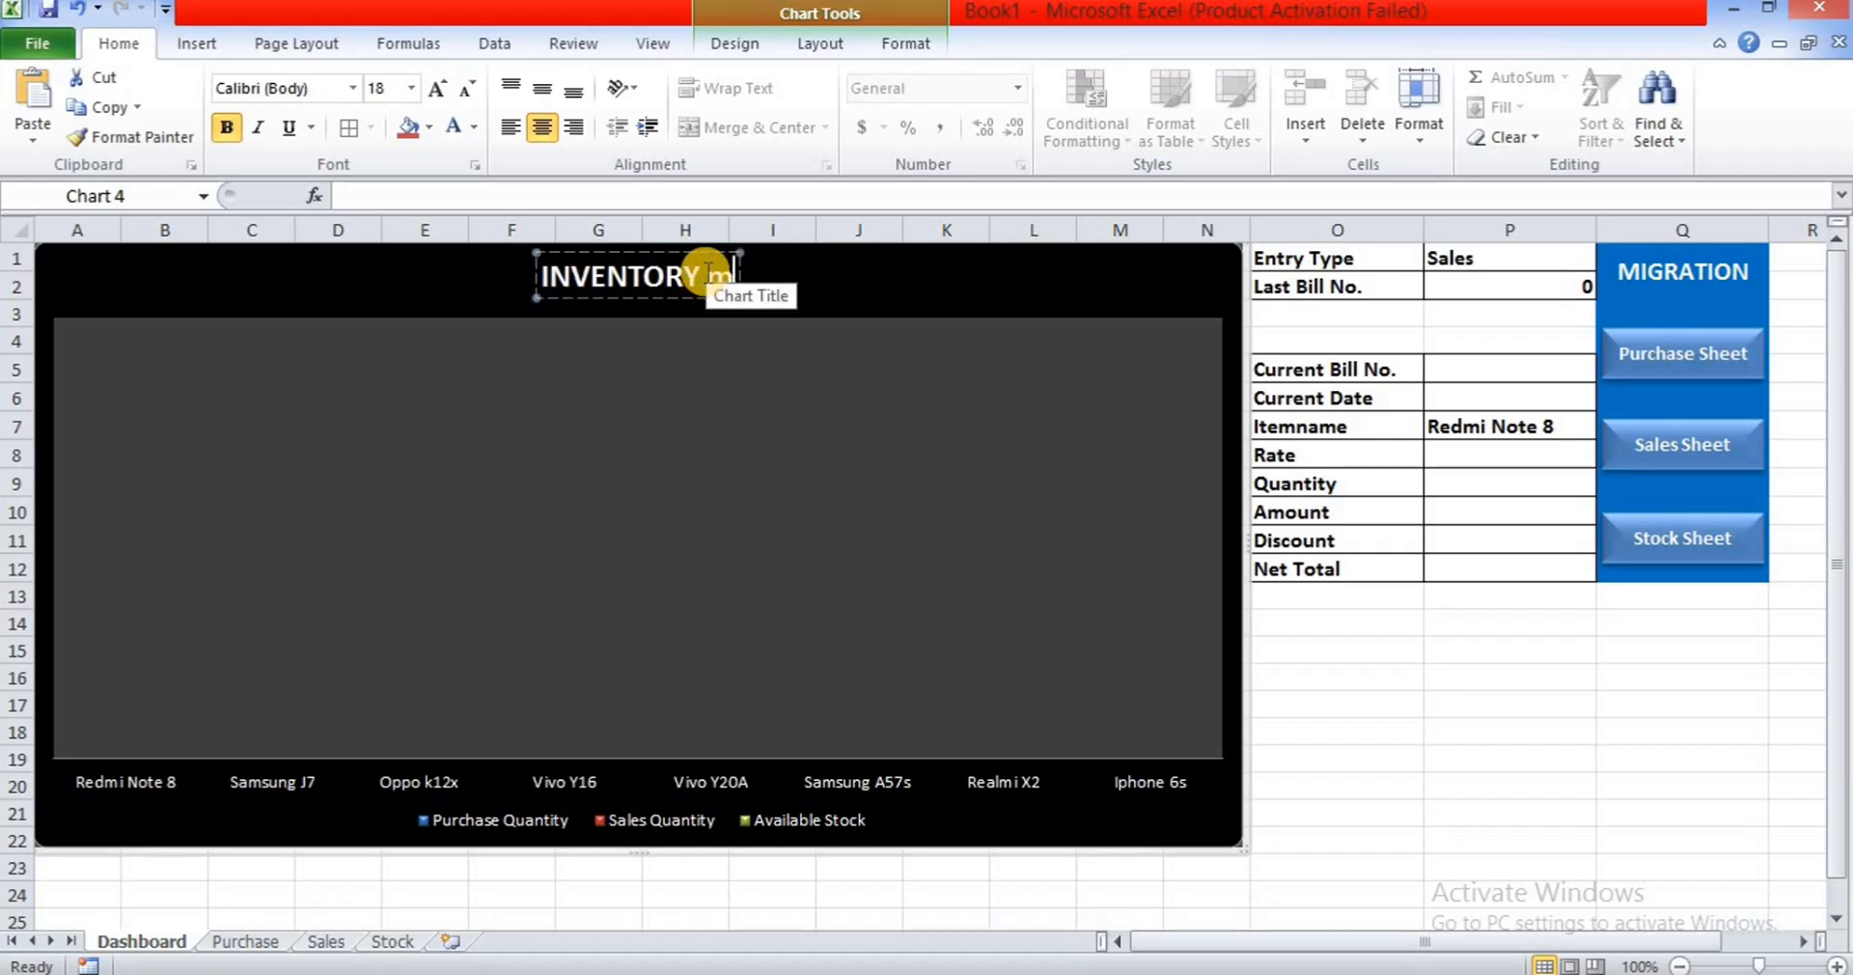
type("MANGE")
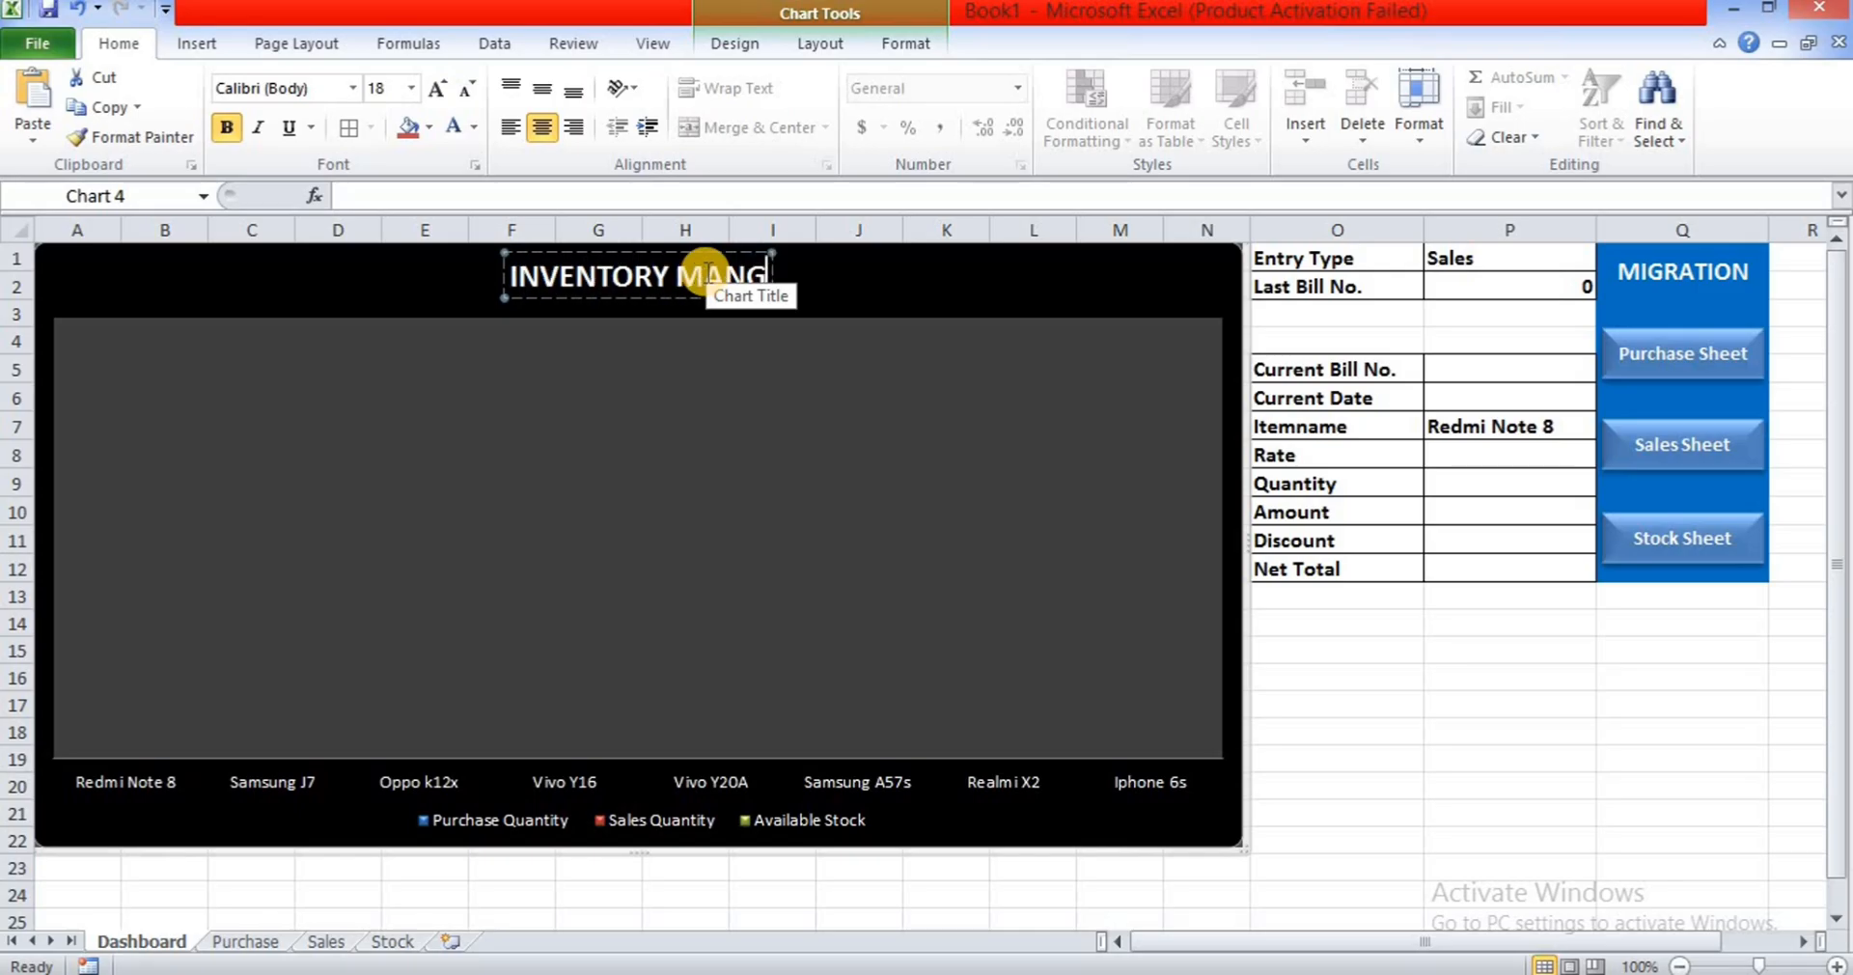
key("BackSpace")
key("BackSpace")
type("AGE")
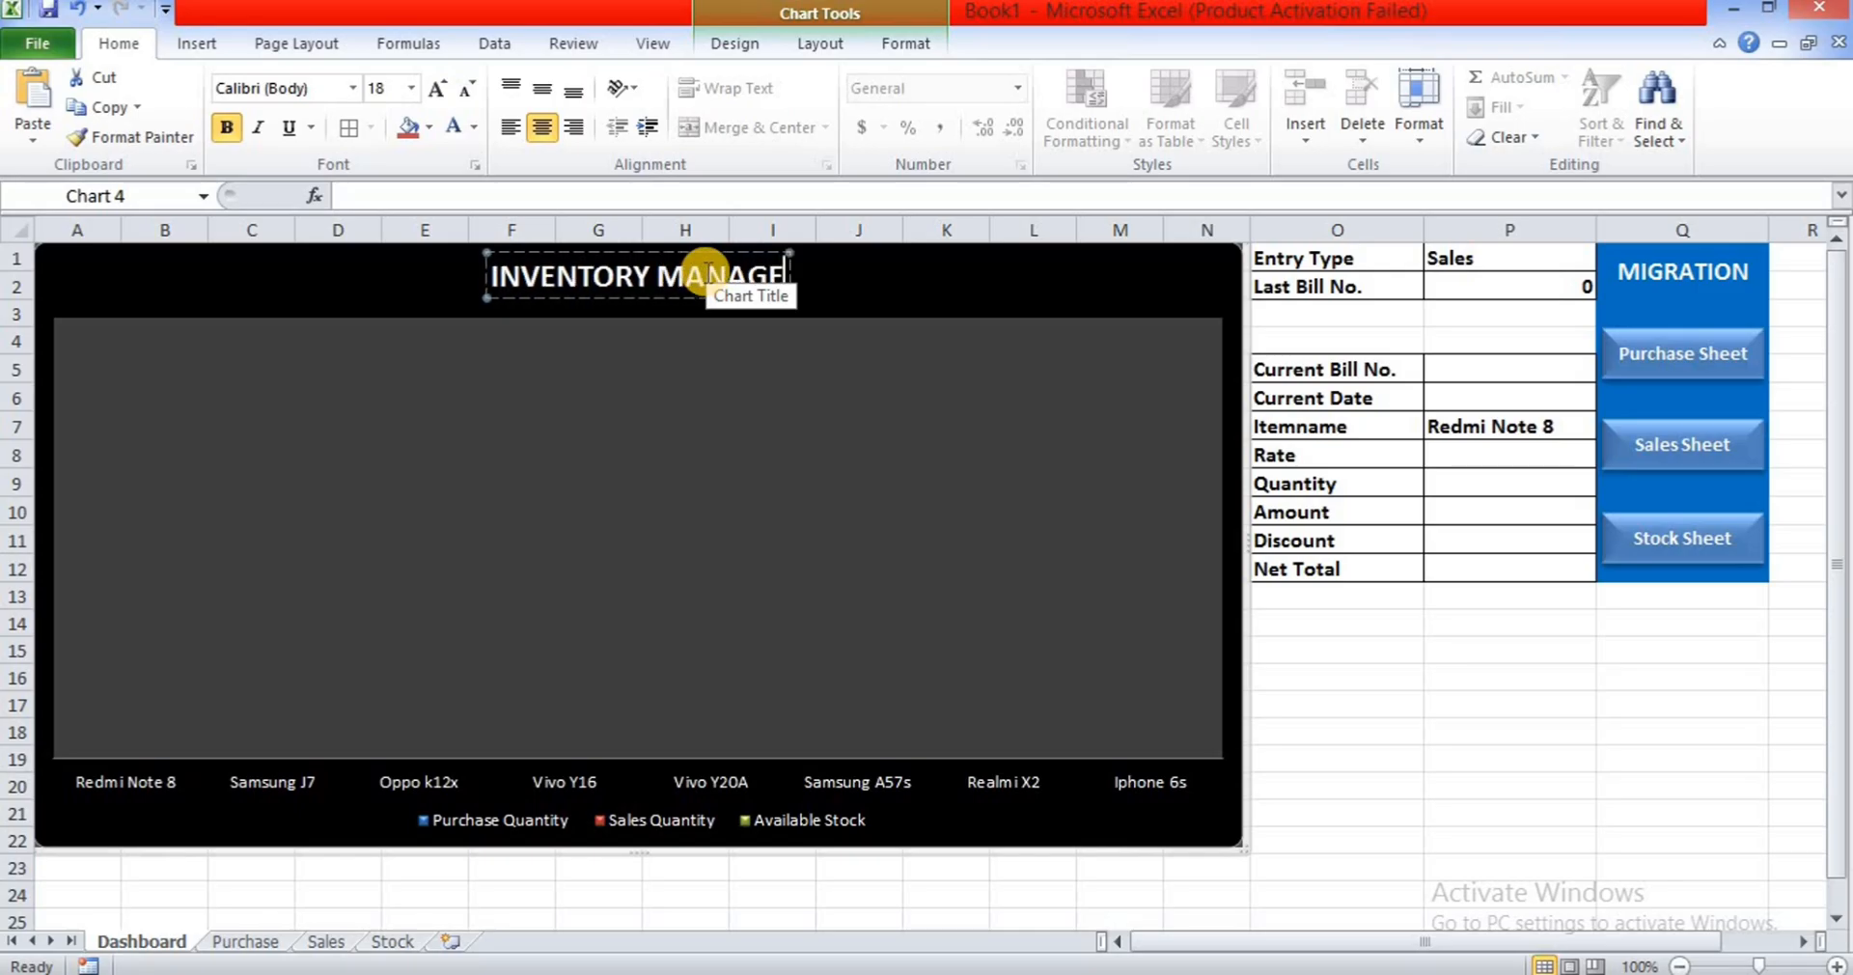
type("MENT")
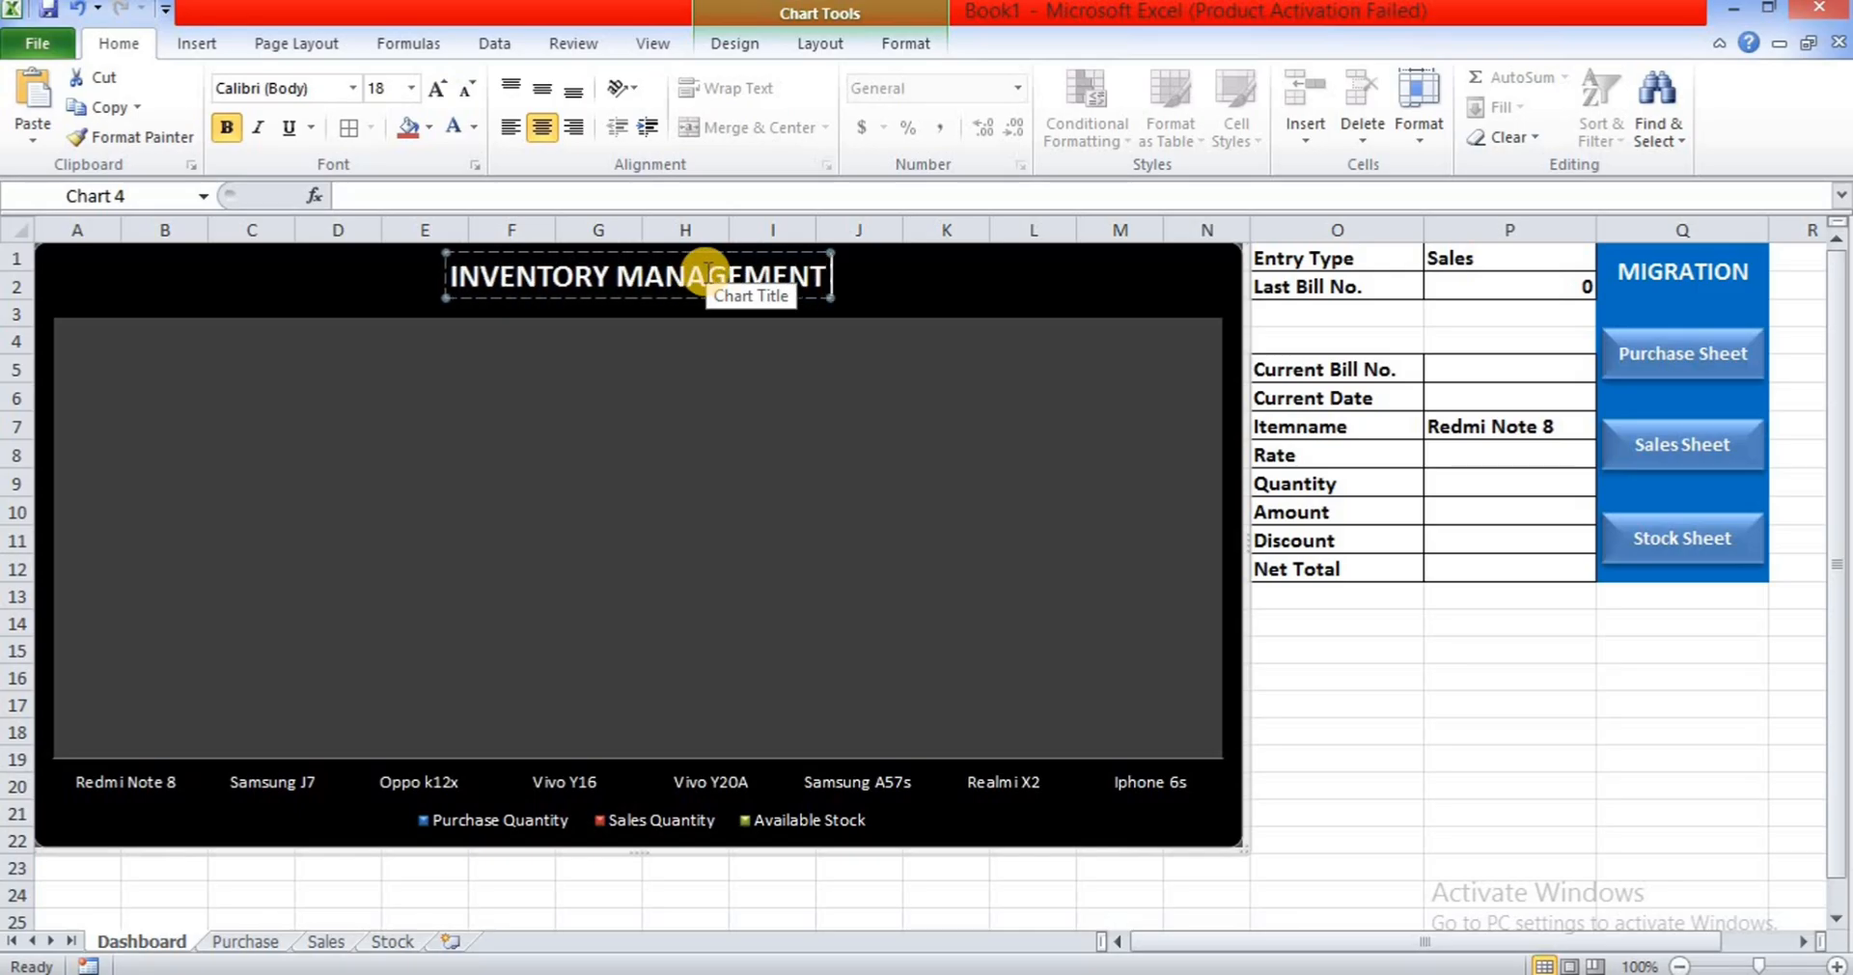
type(" SYST")
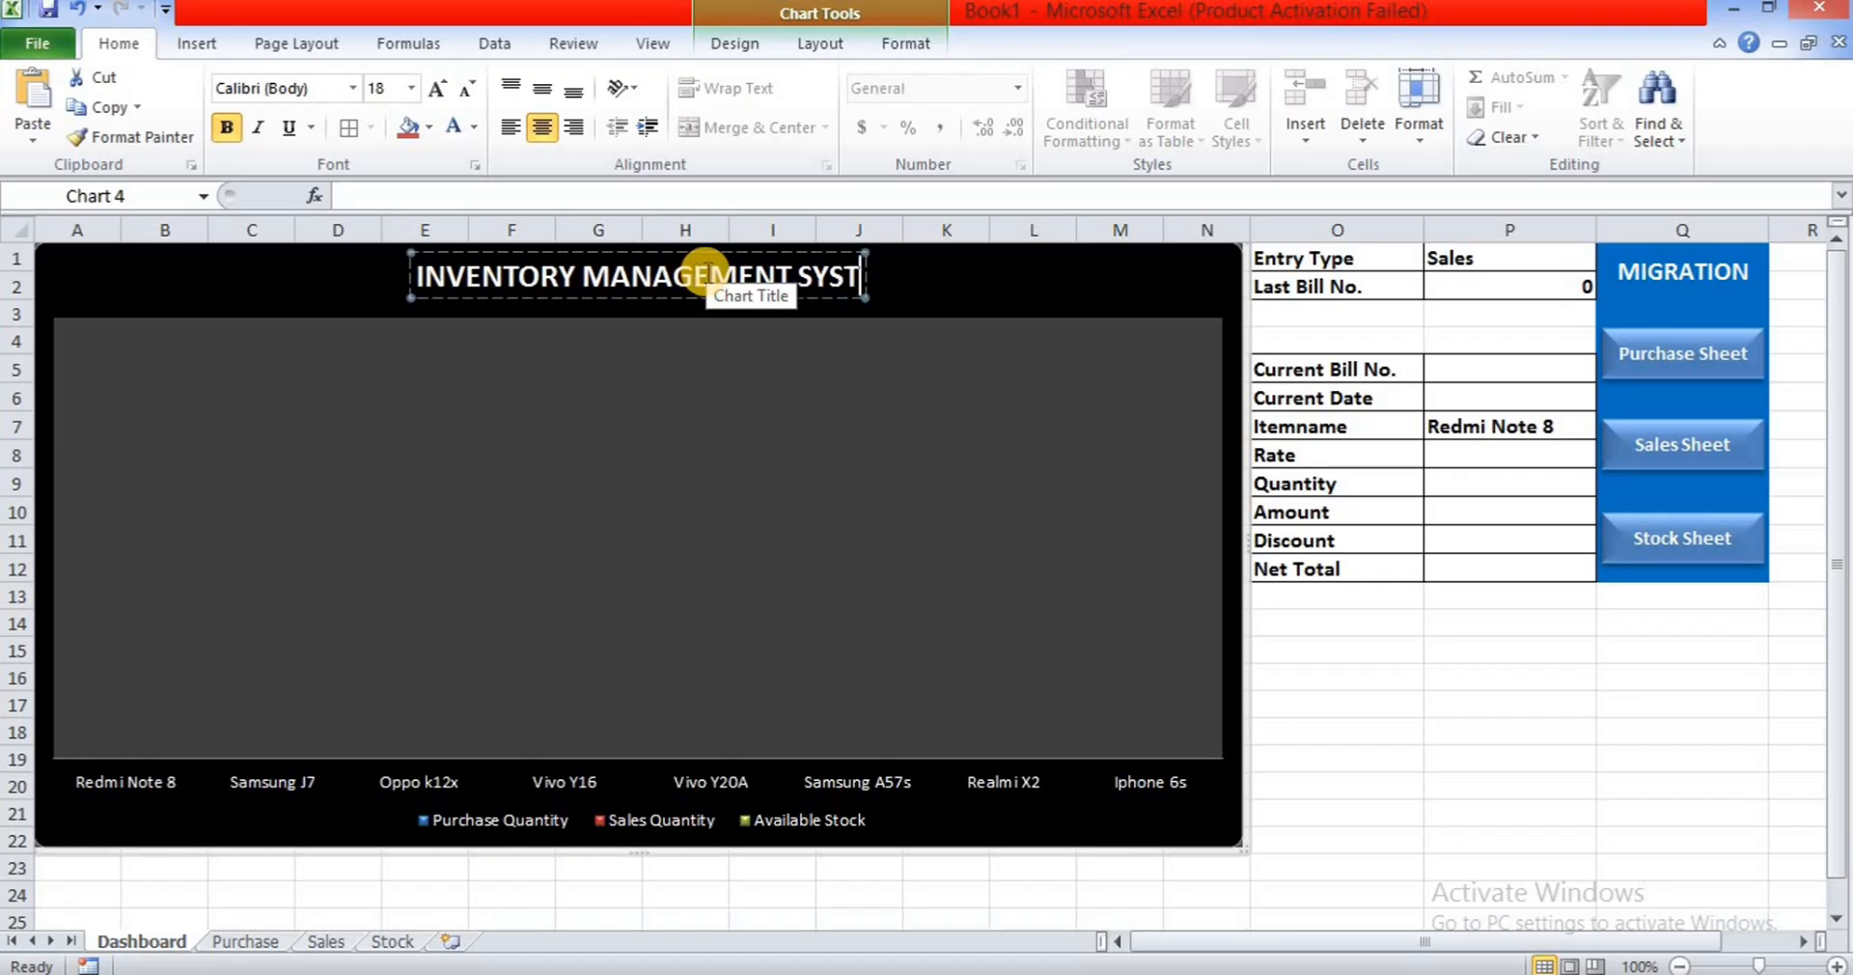
type("EM")
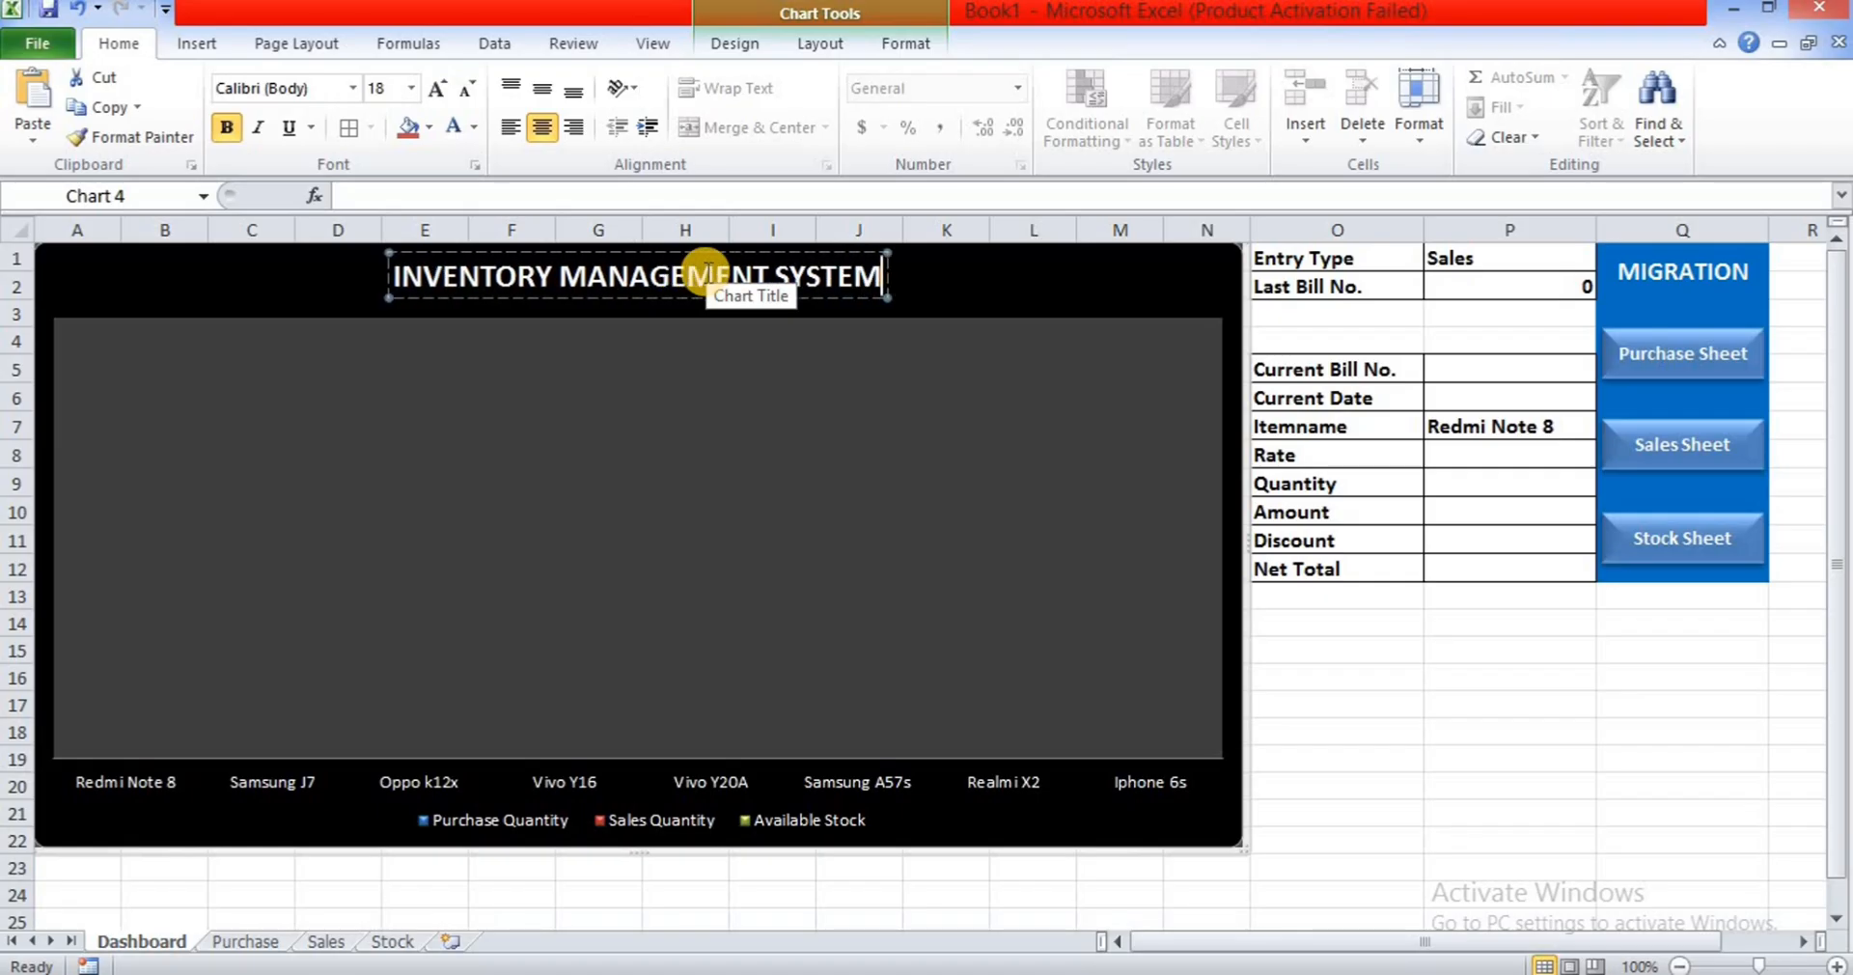
left_click(1004, 364)
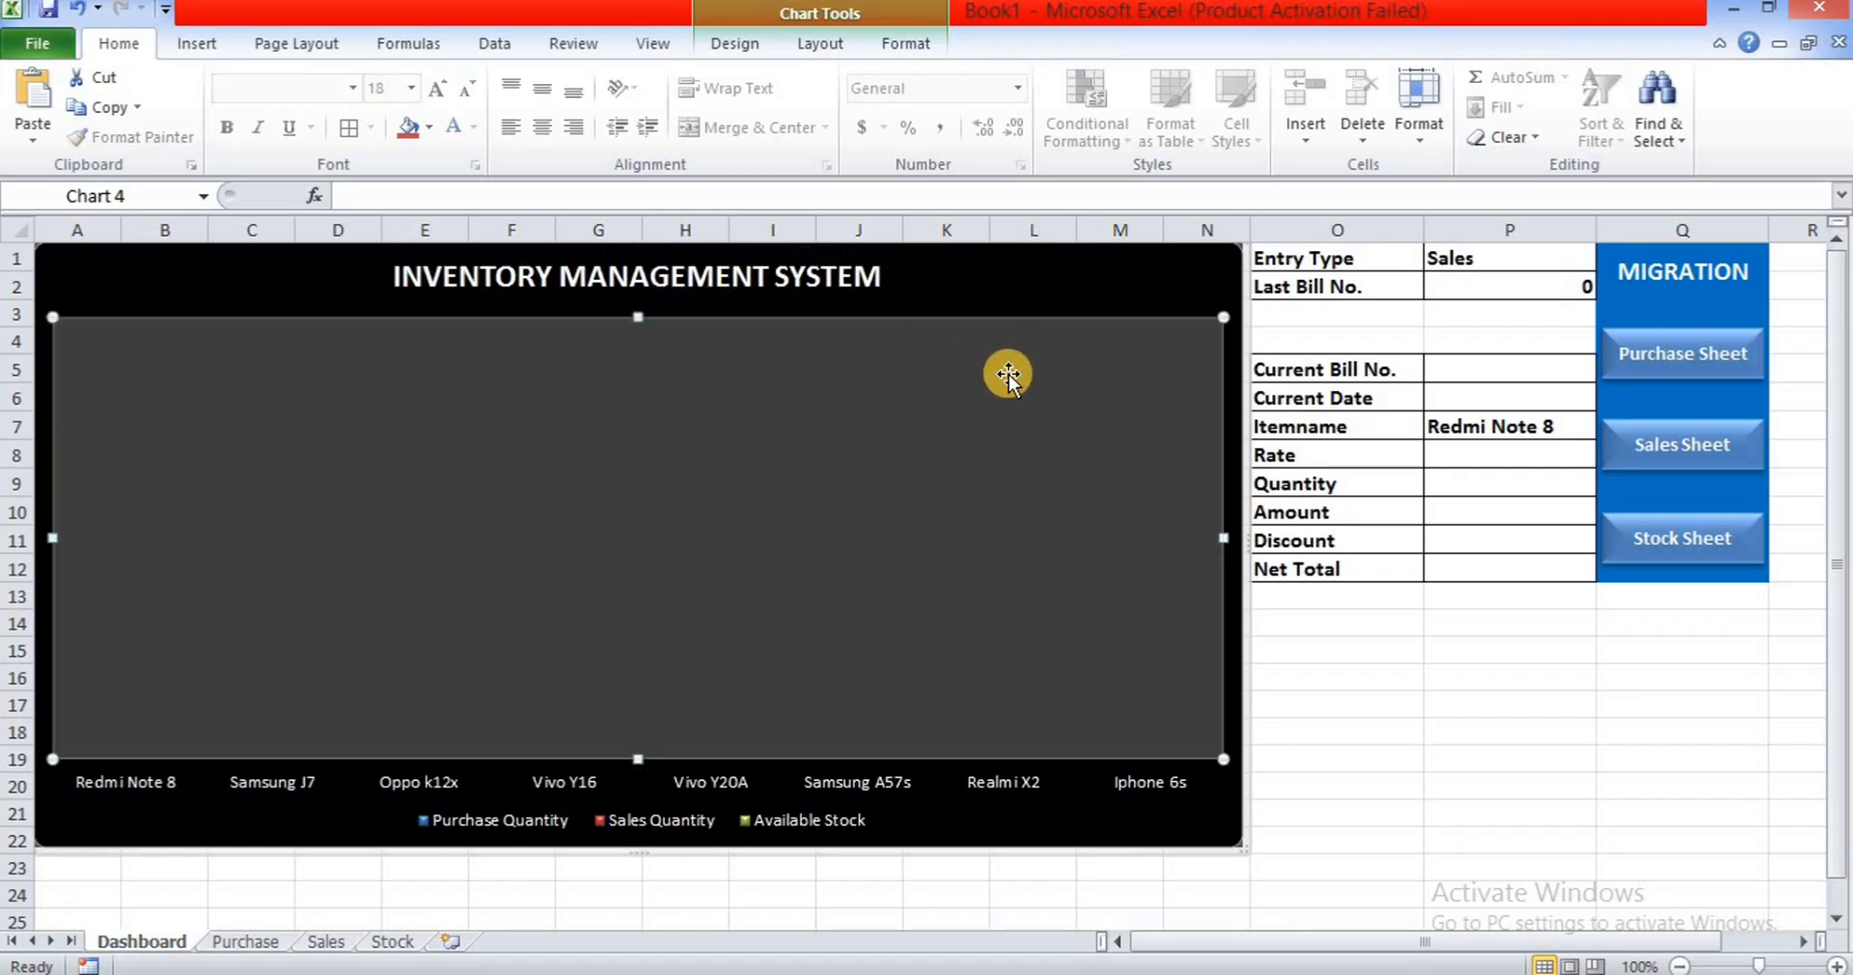
left_click(1065, 281)
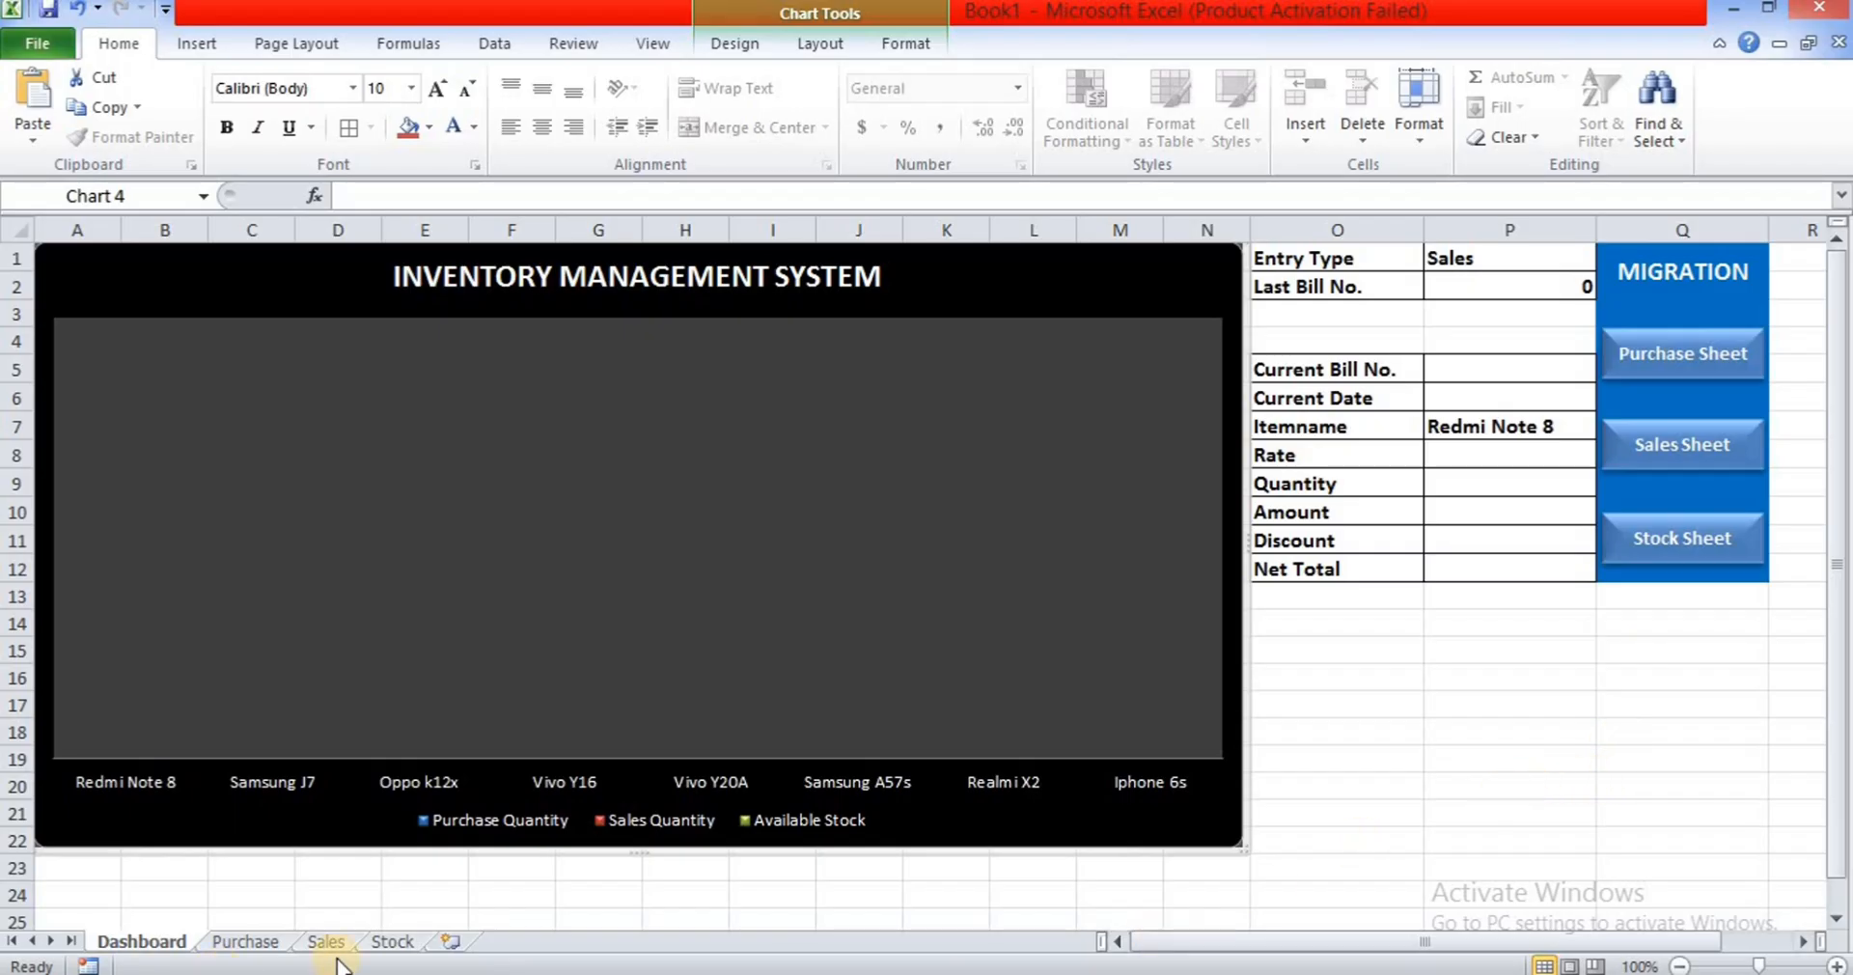
- Set the Entry Type in cell P1 of the Dashboard to Purchase
left_click(1501, 405)
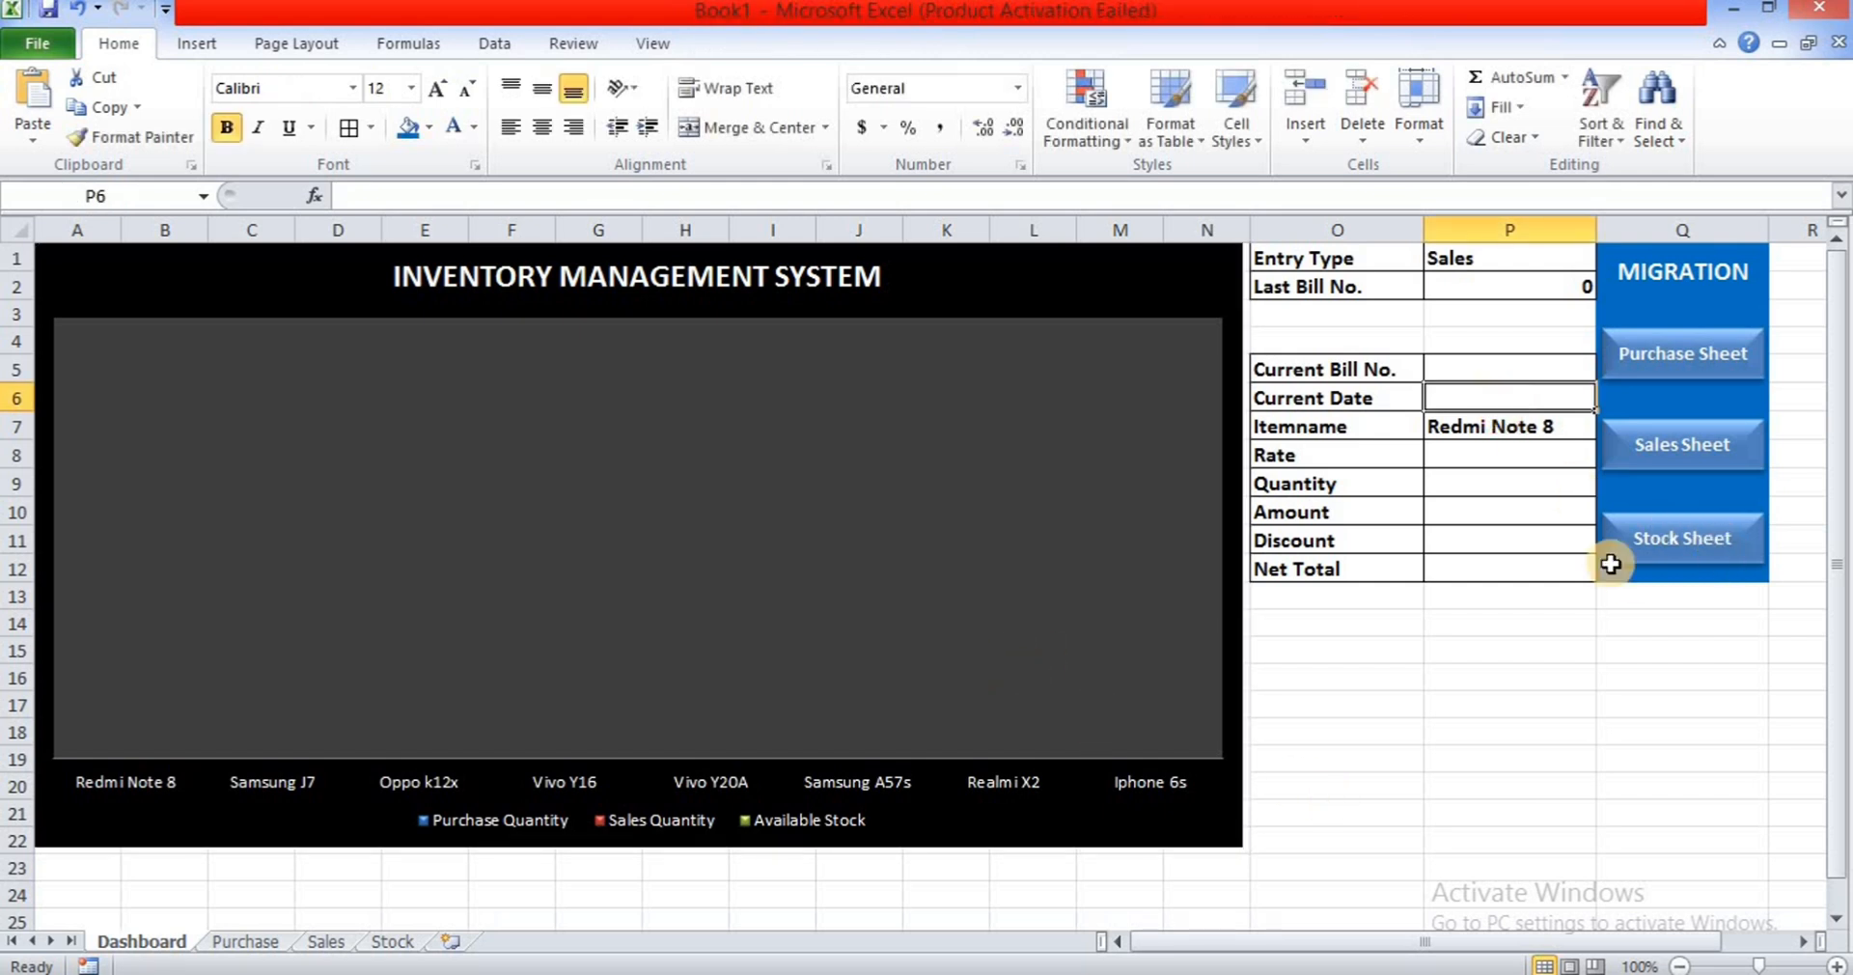
left_click(1536, 256)
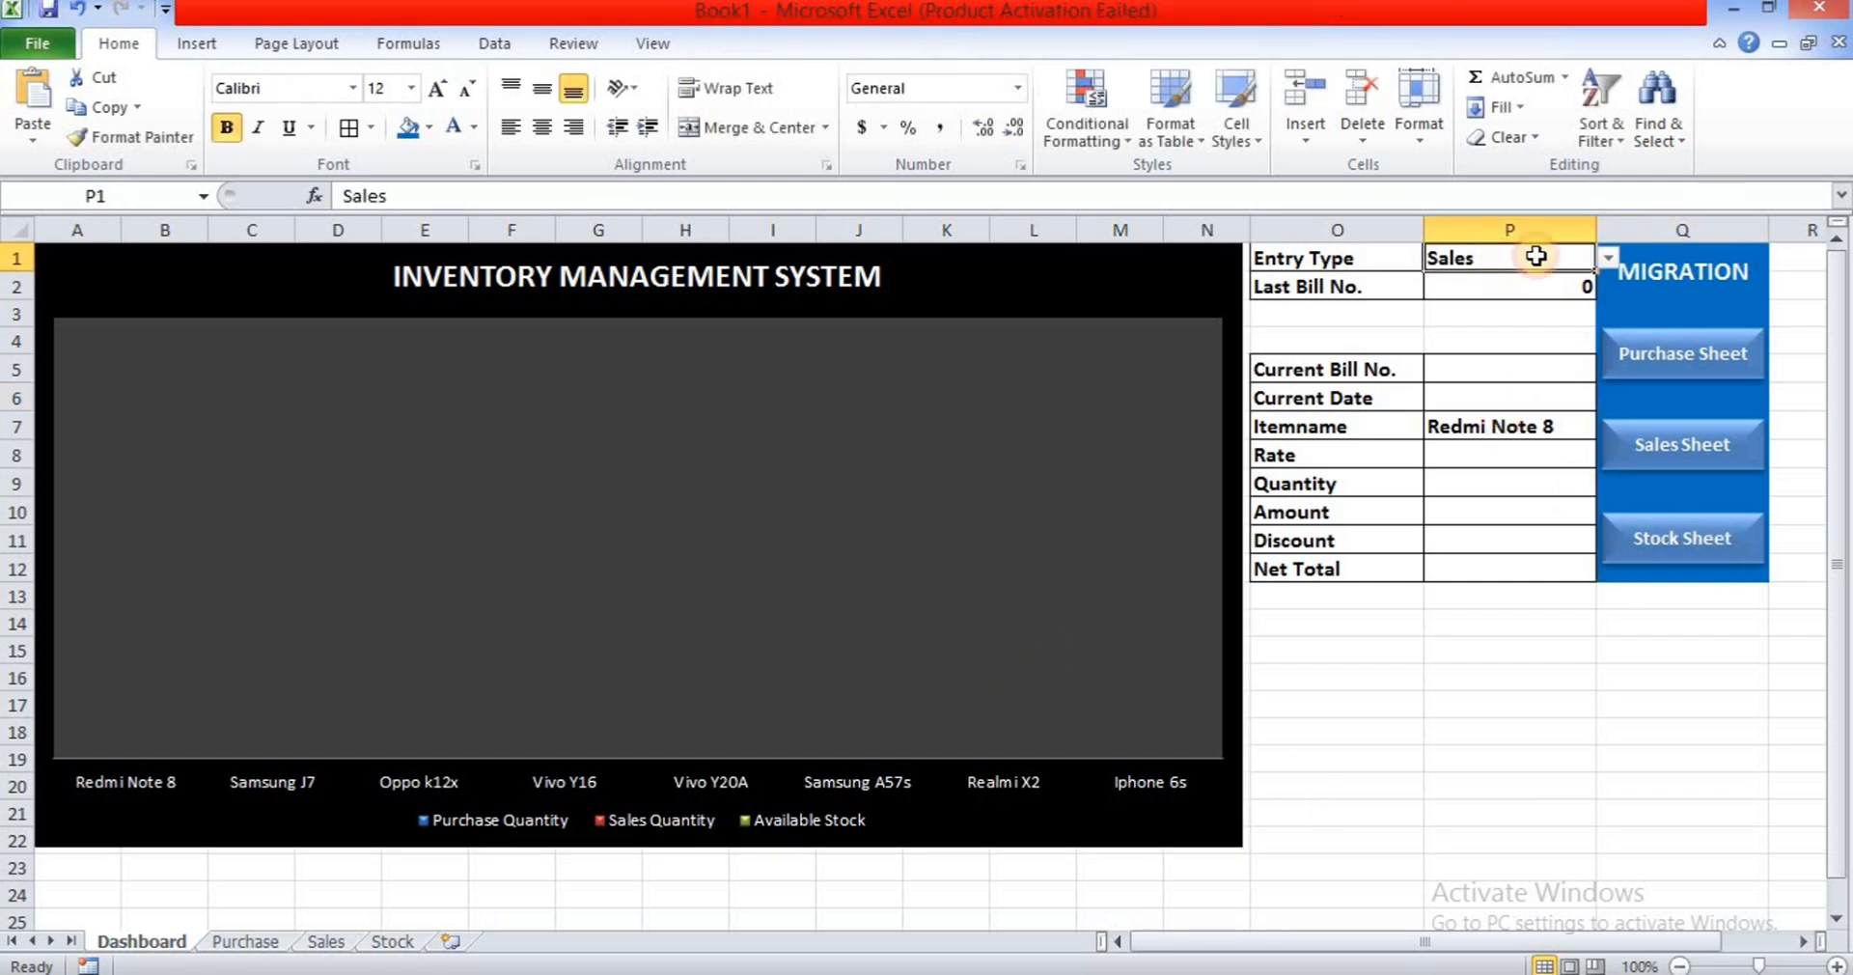
left_click(1609, 258)
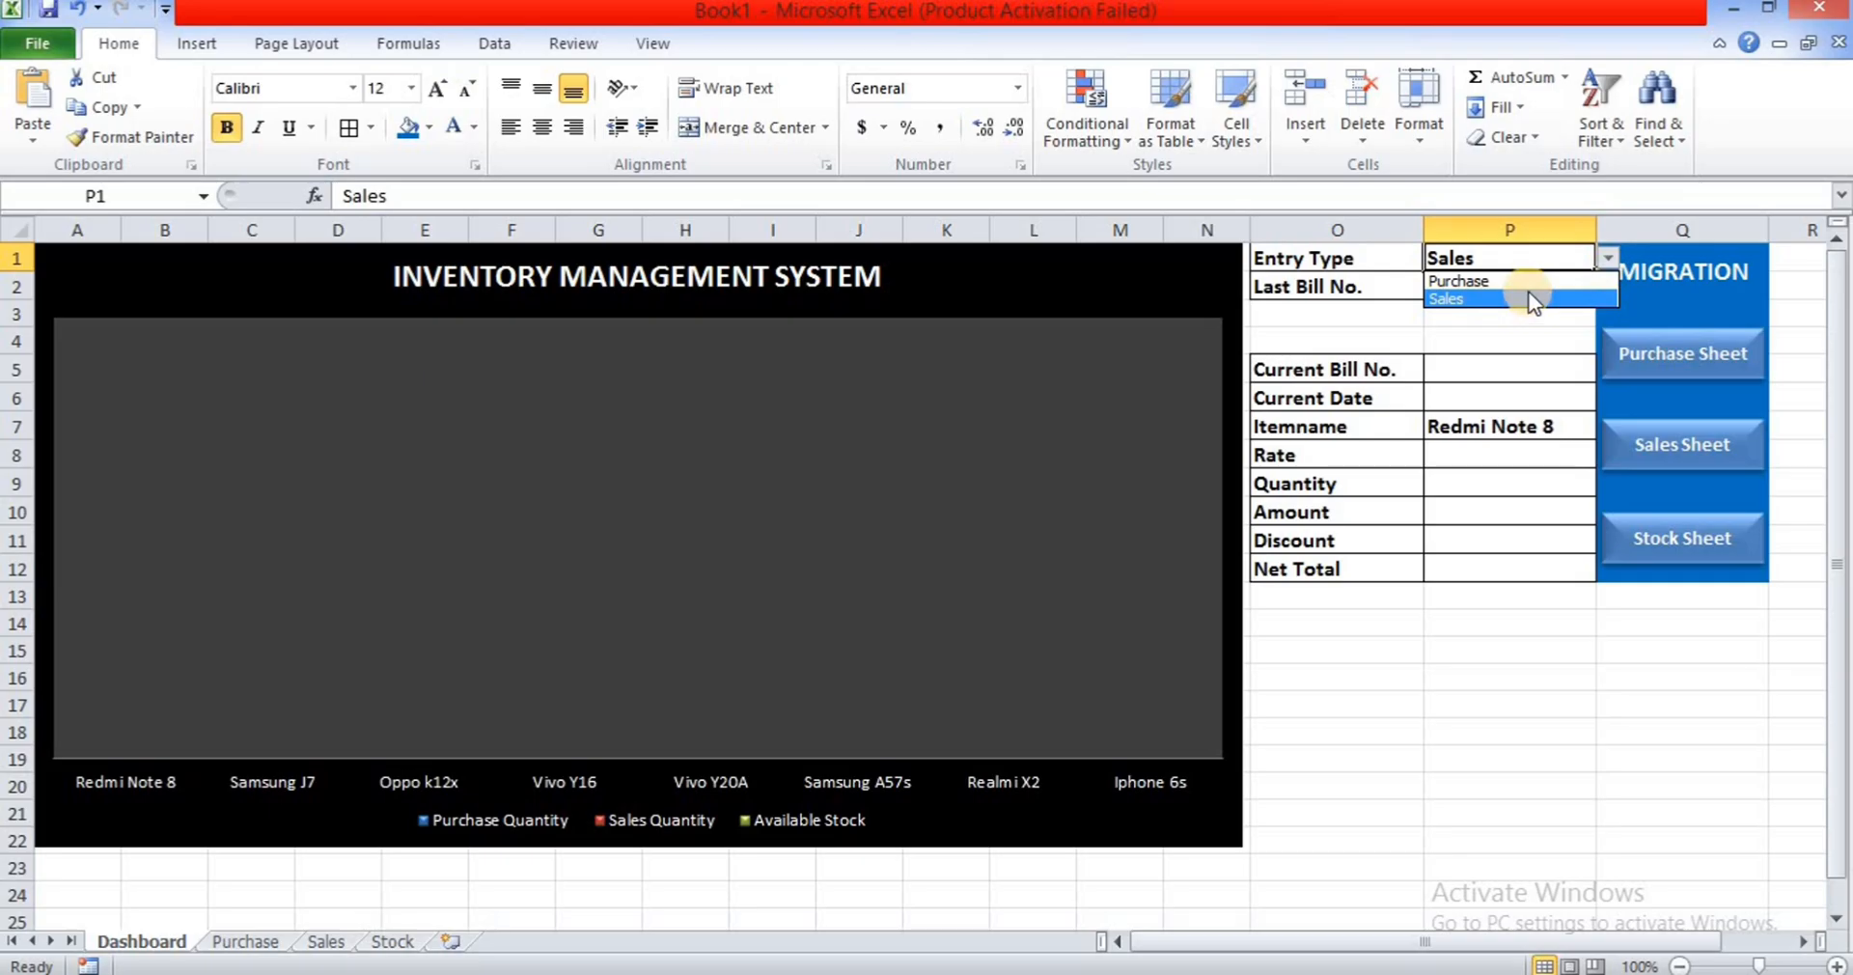
left_click(1497, 281)
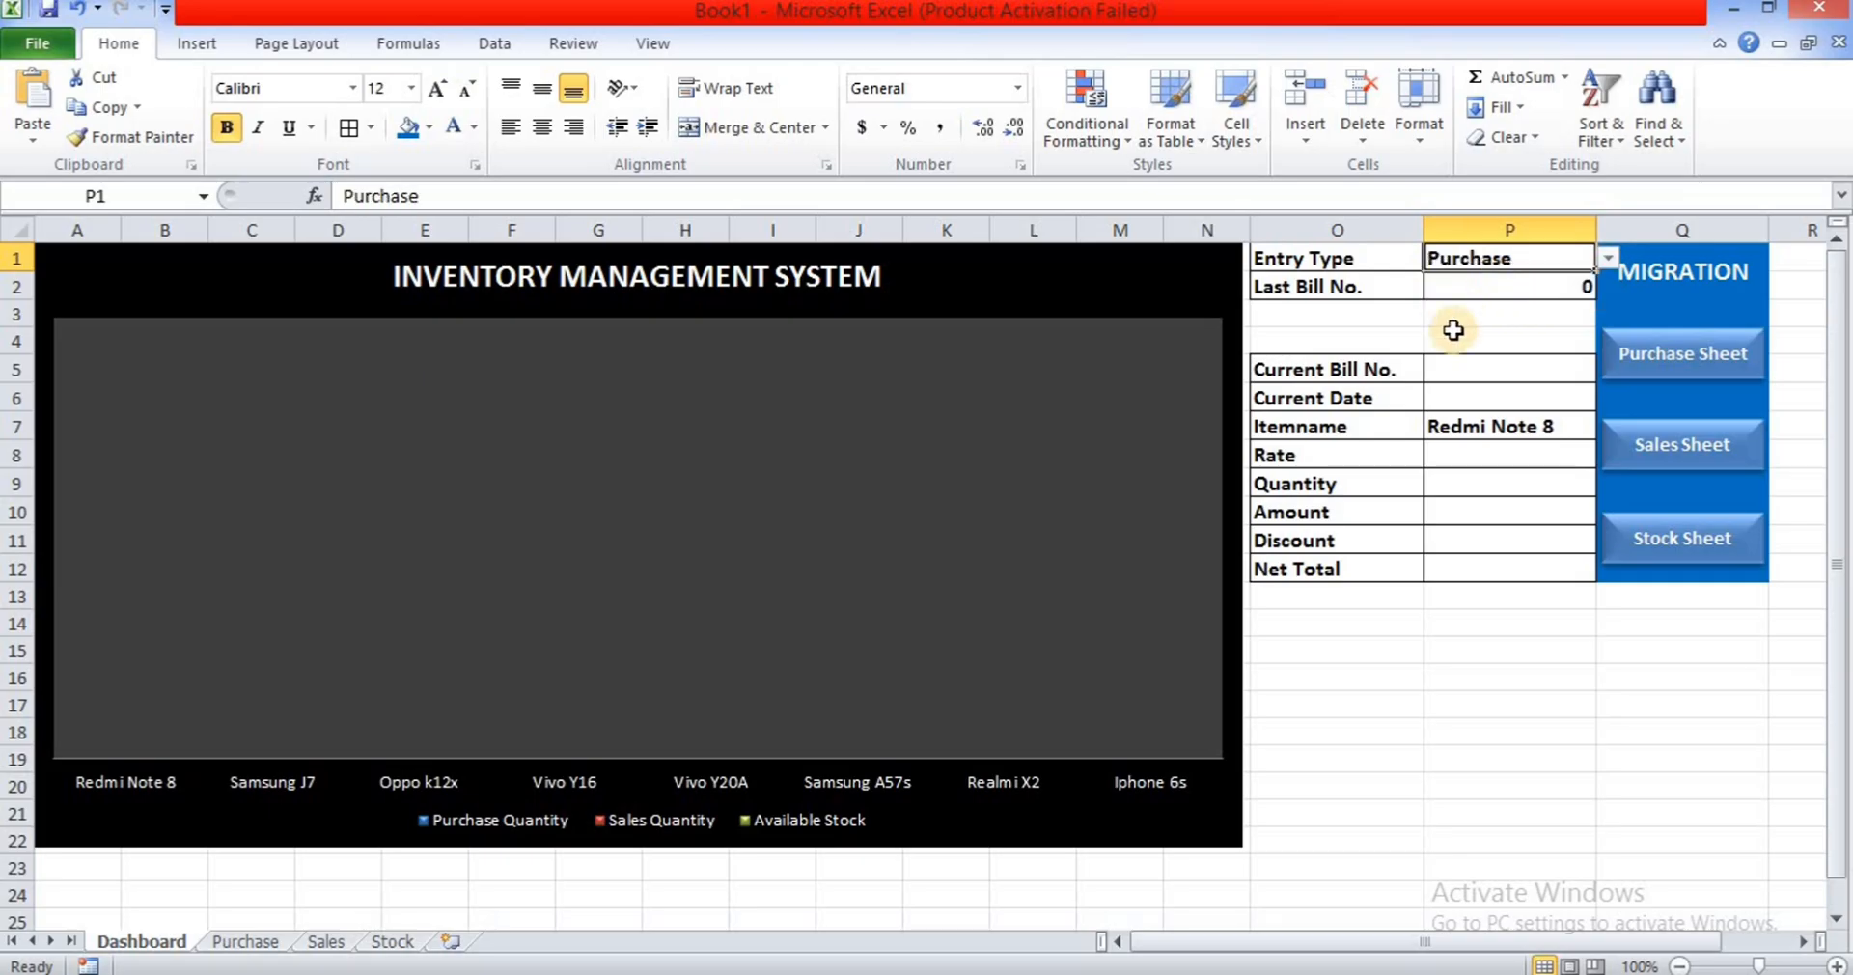
- Enter 07-06-2025 as the Current Date in cell P6
left_click(1479, 394)
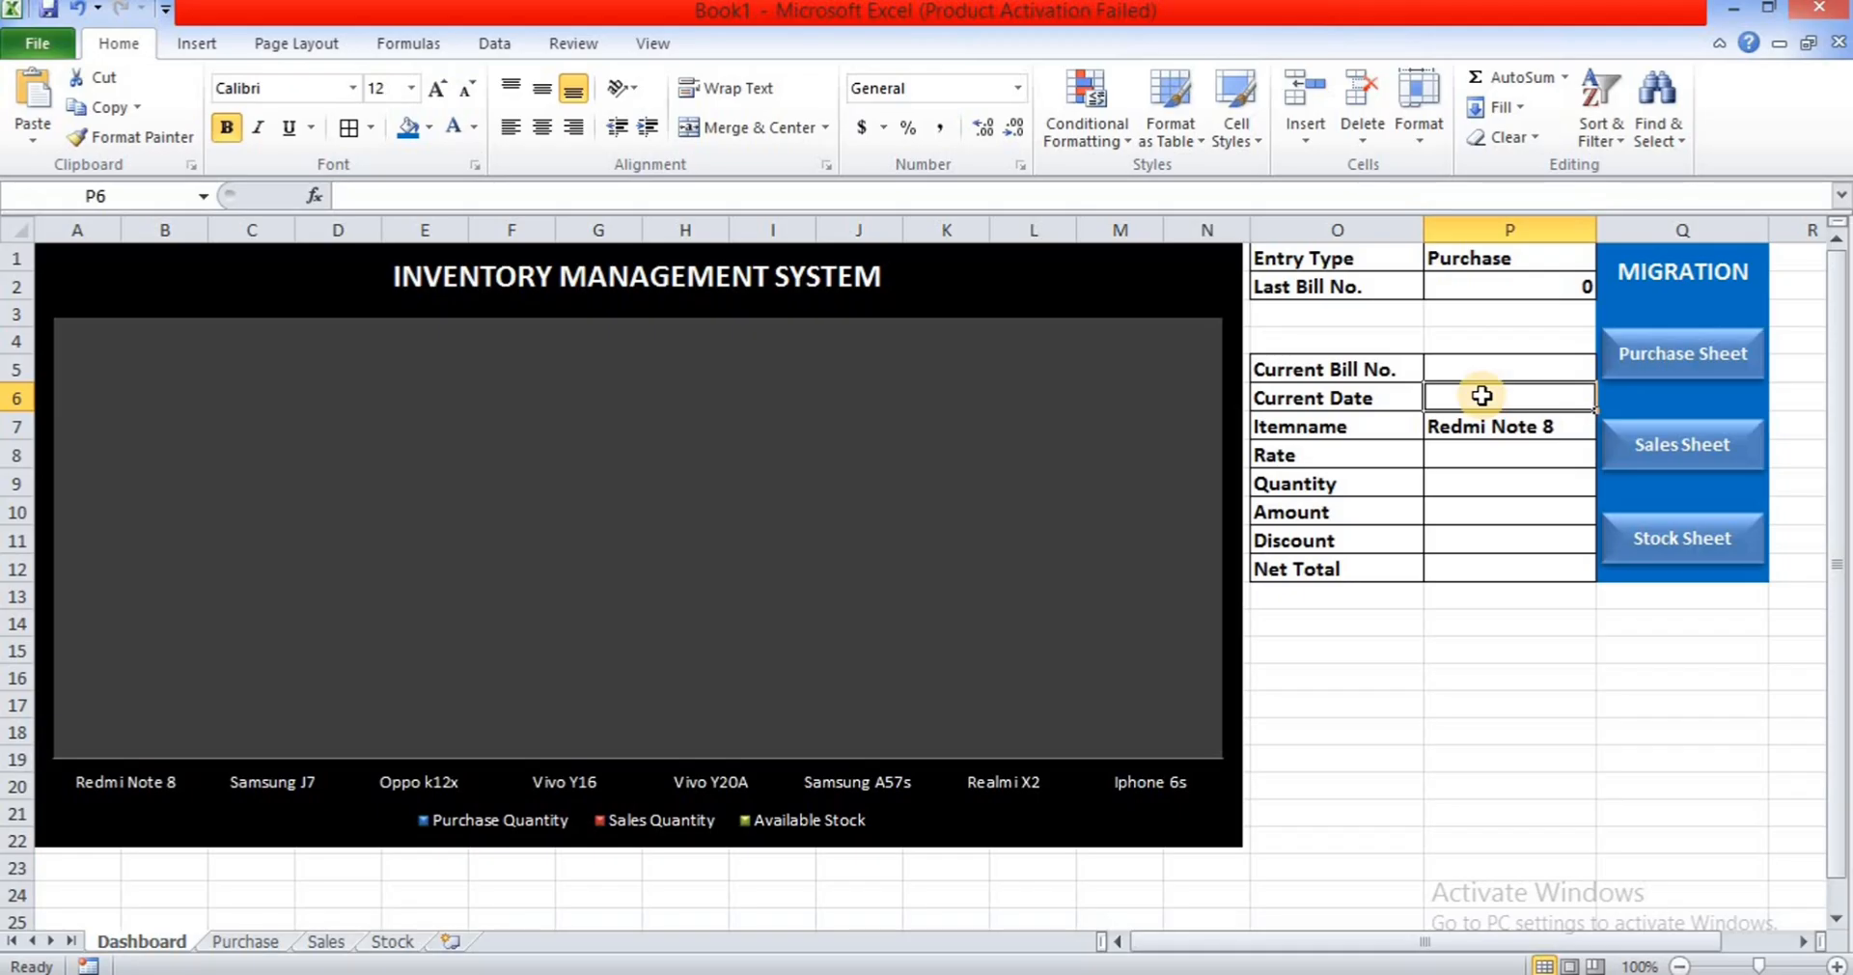
type("0")
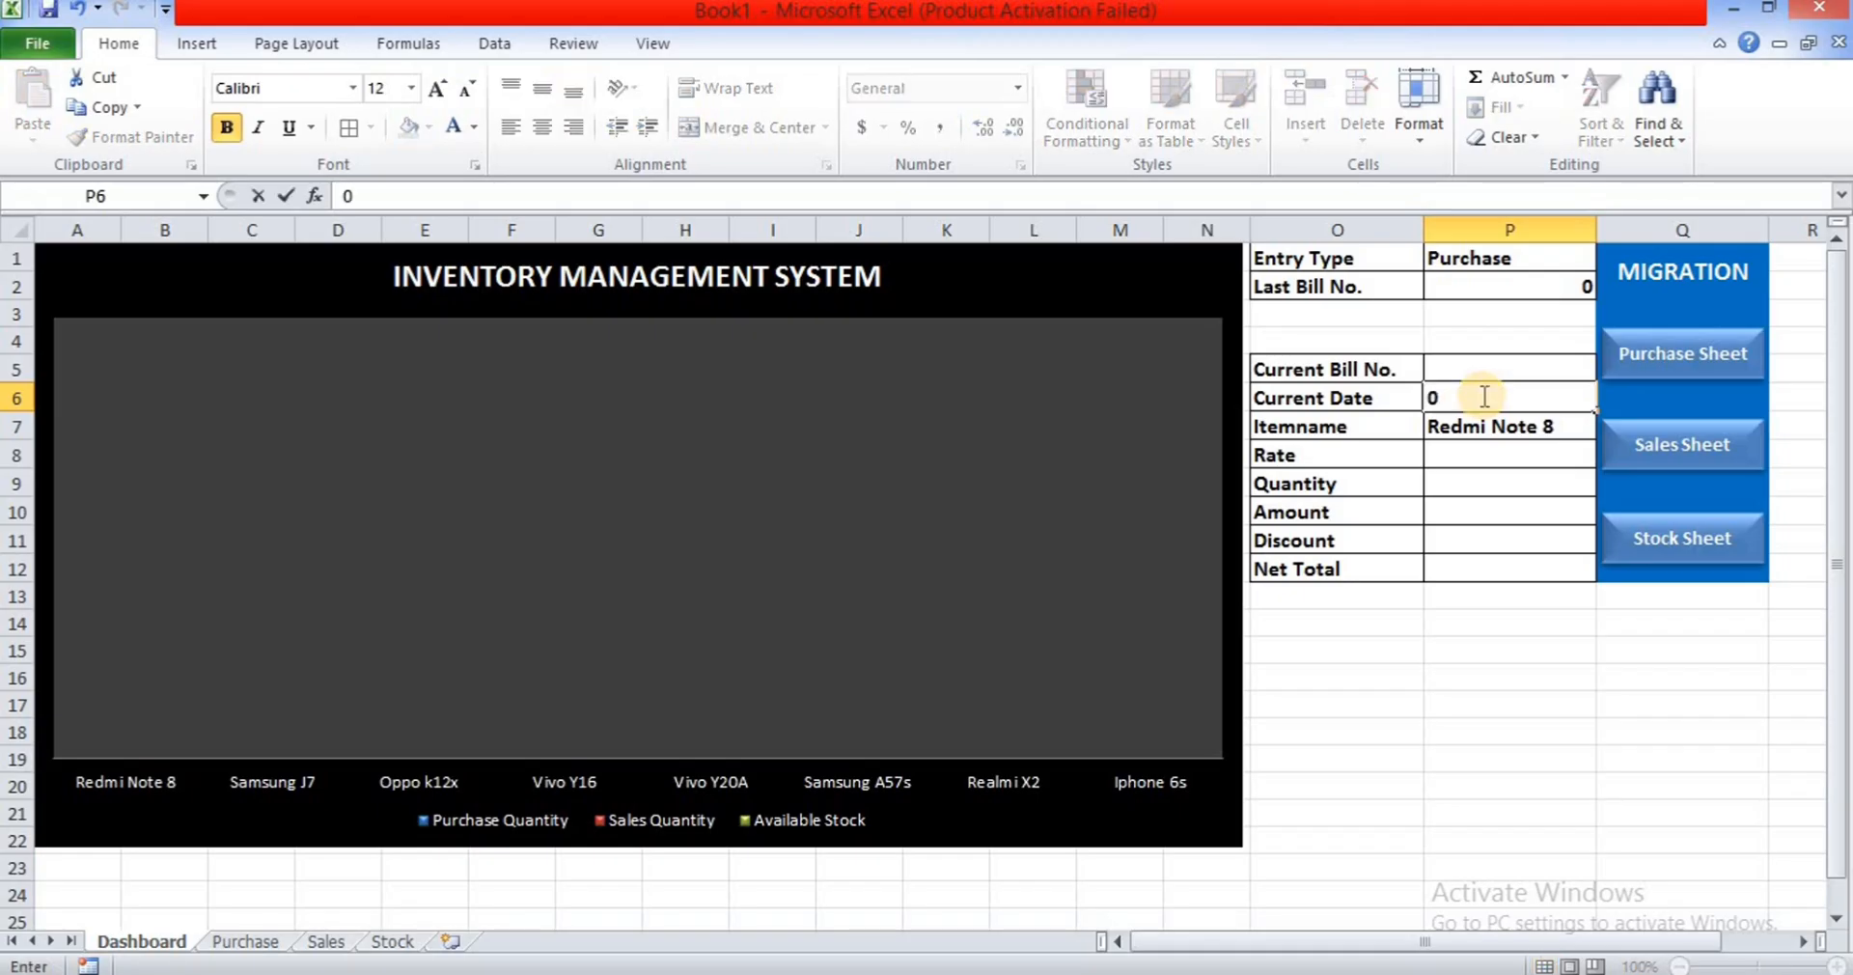
type("7-06-2025")
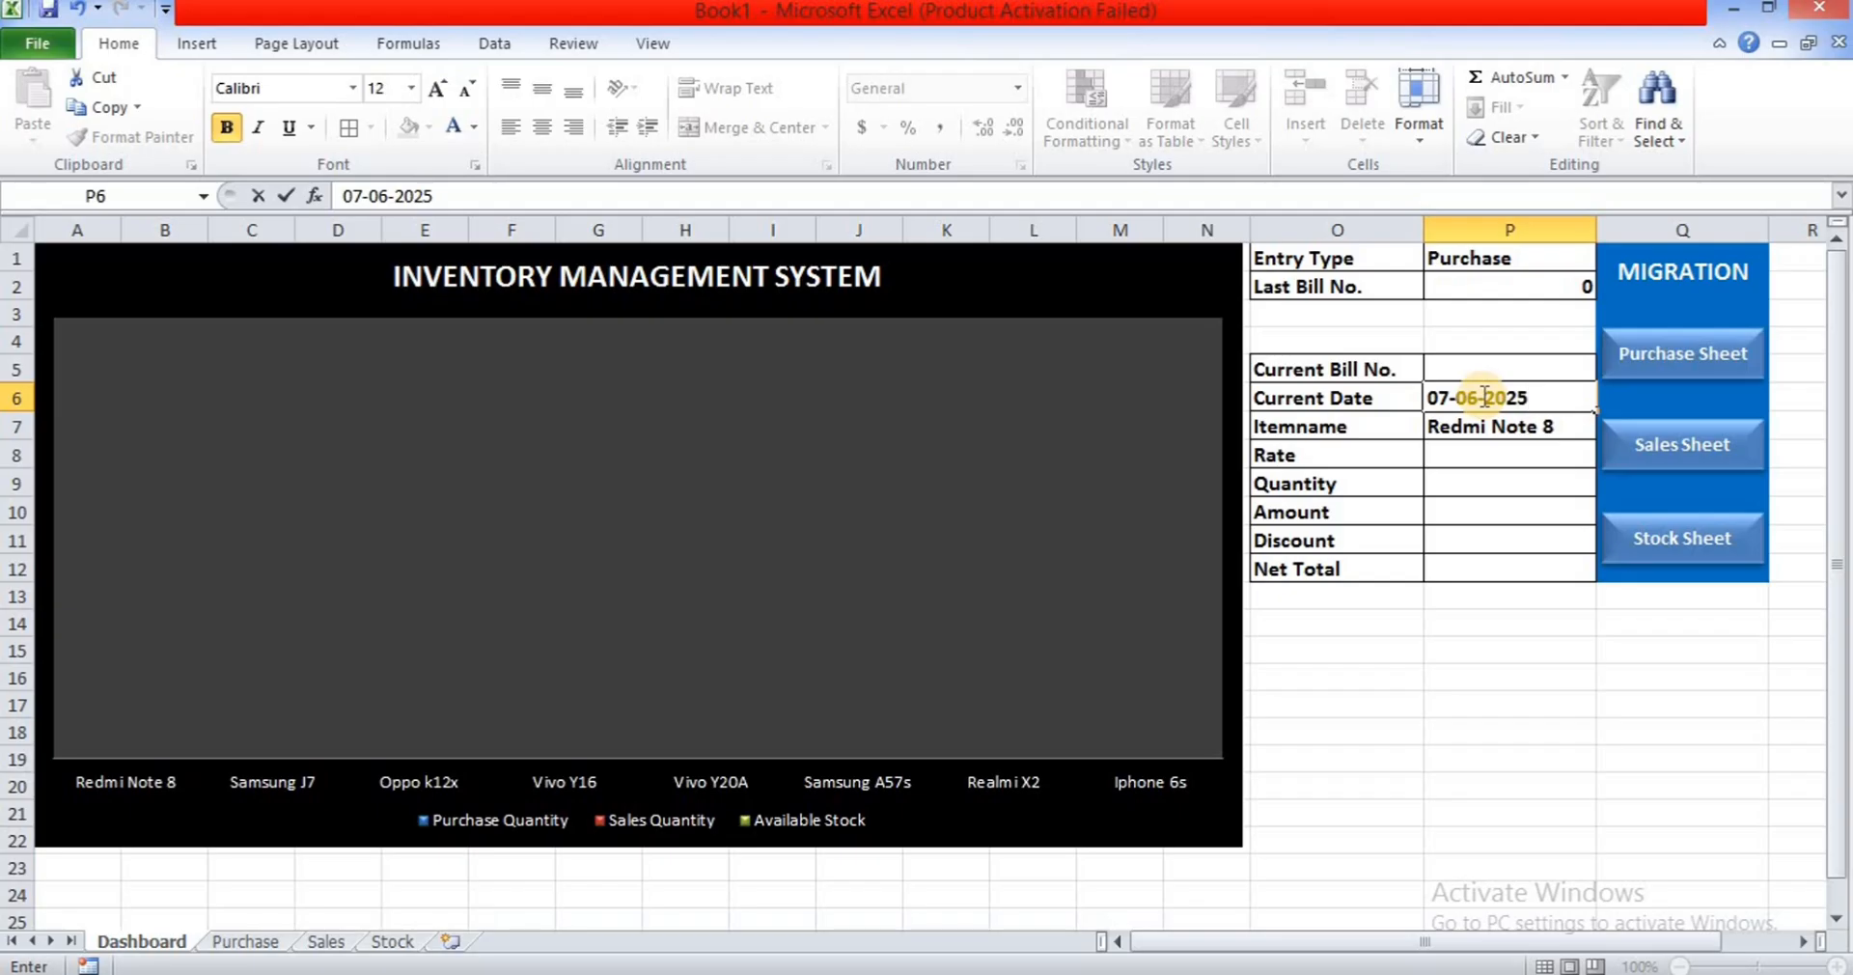
key("Return")
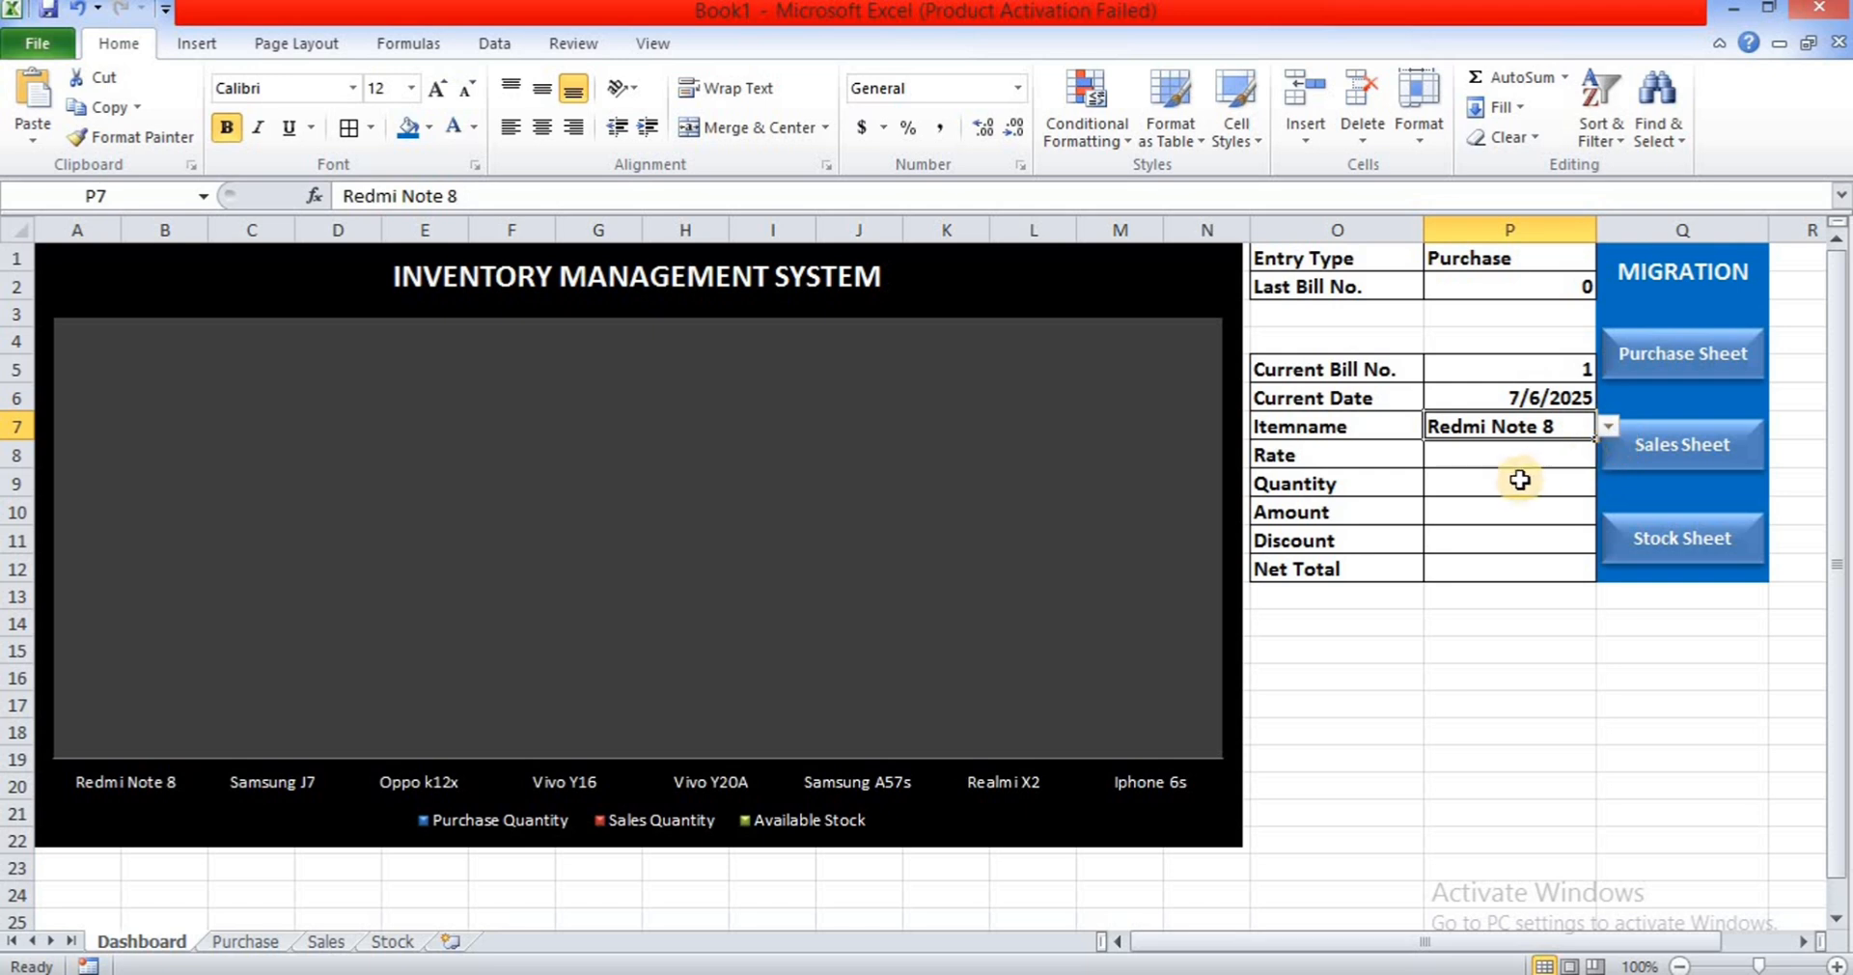
- Enter a Rate of 10500 in P8 and a Quantity of 5 in P9 for Redmi Note 8
left_click(1496, 456)
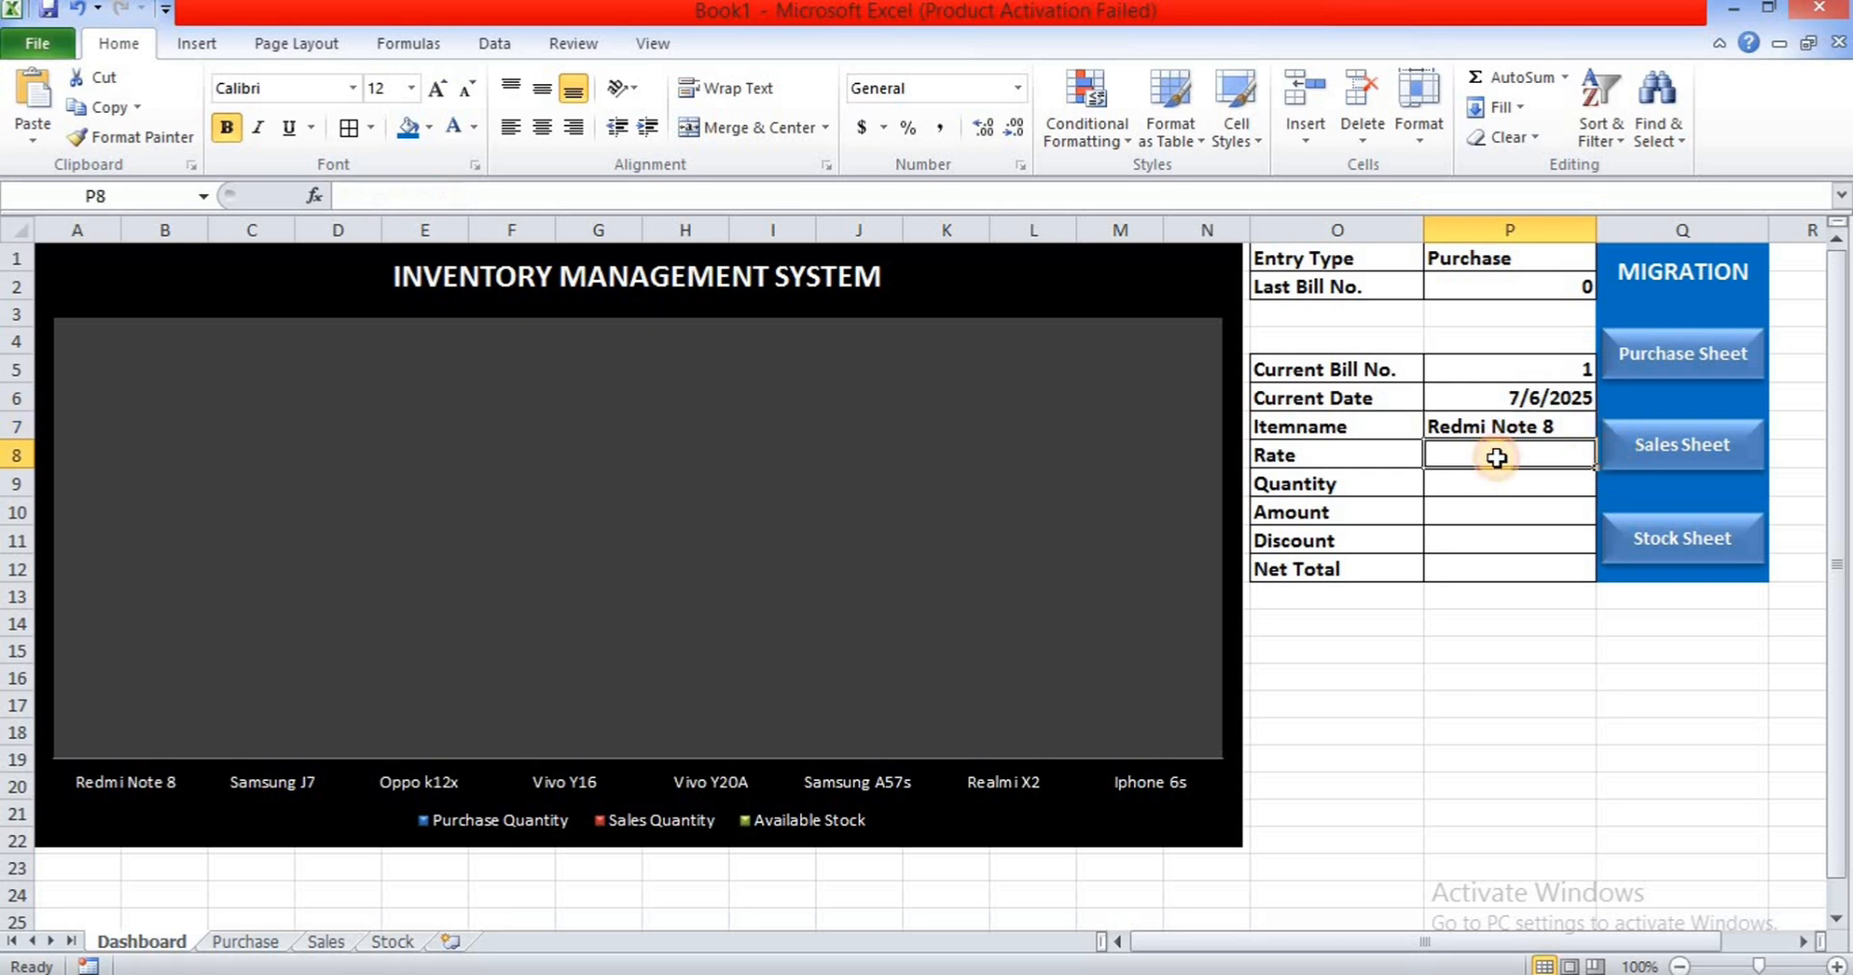
type("10500")
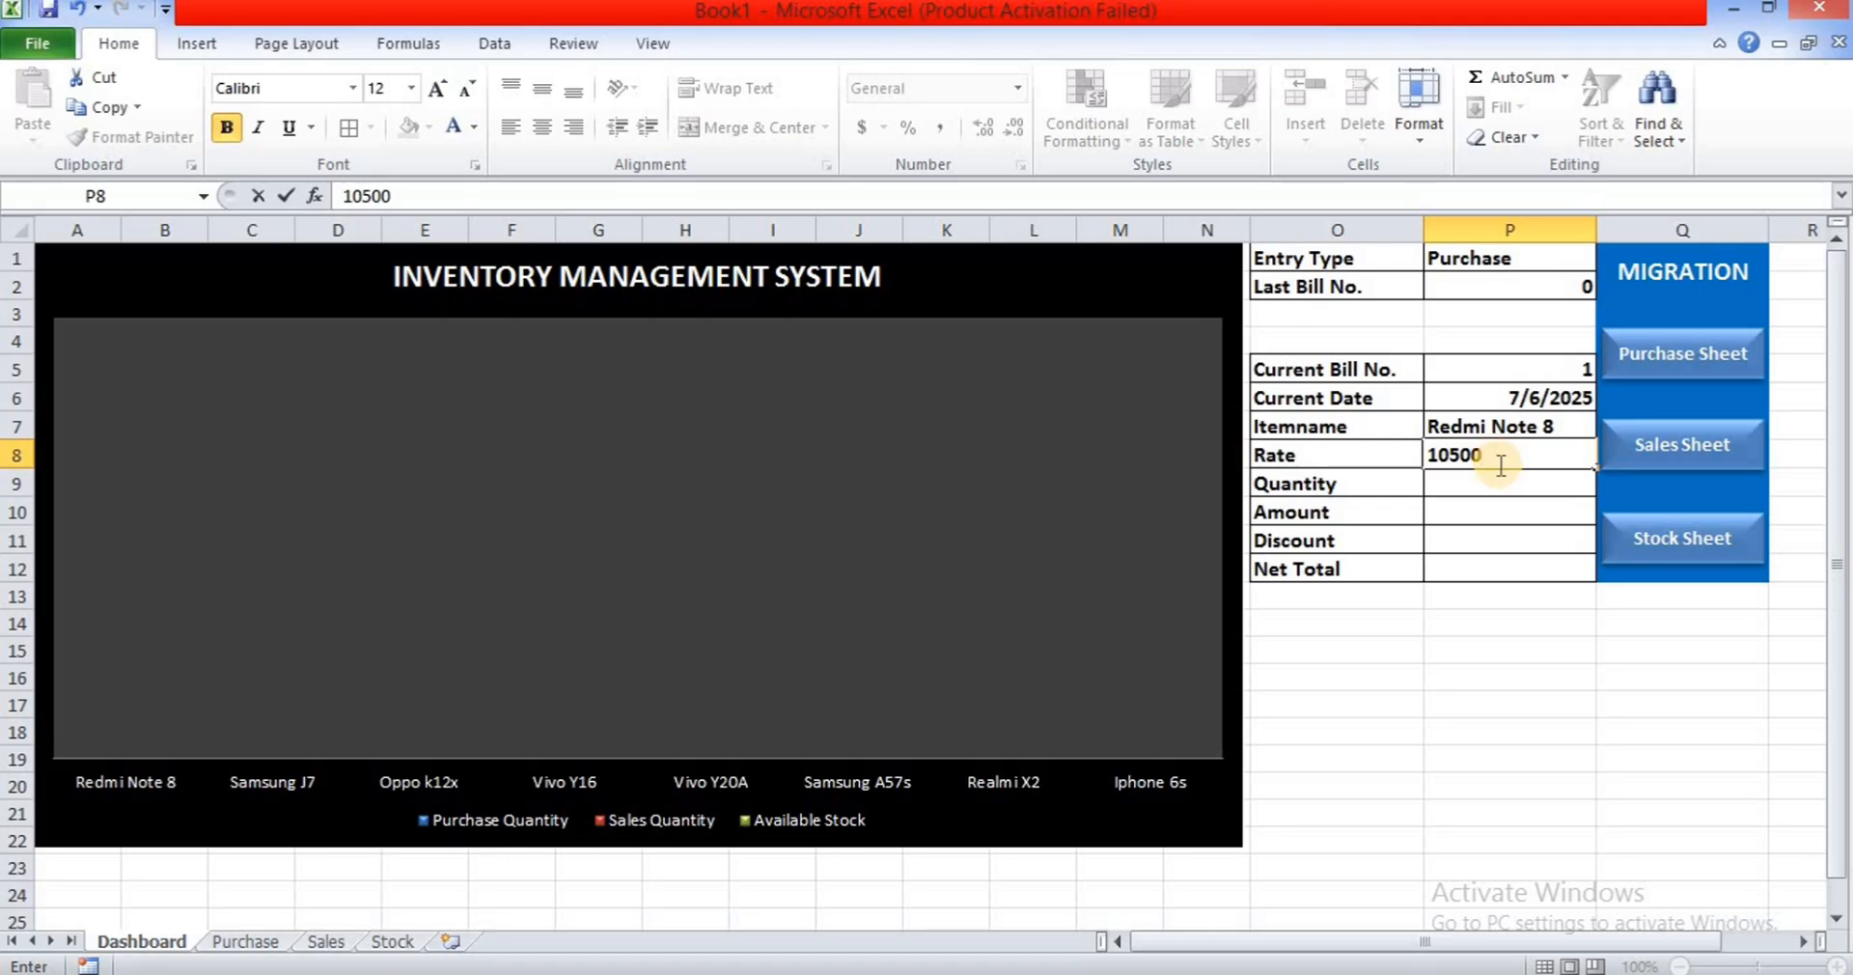
left_click(1501, 474)
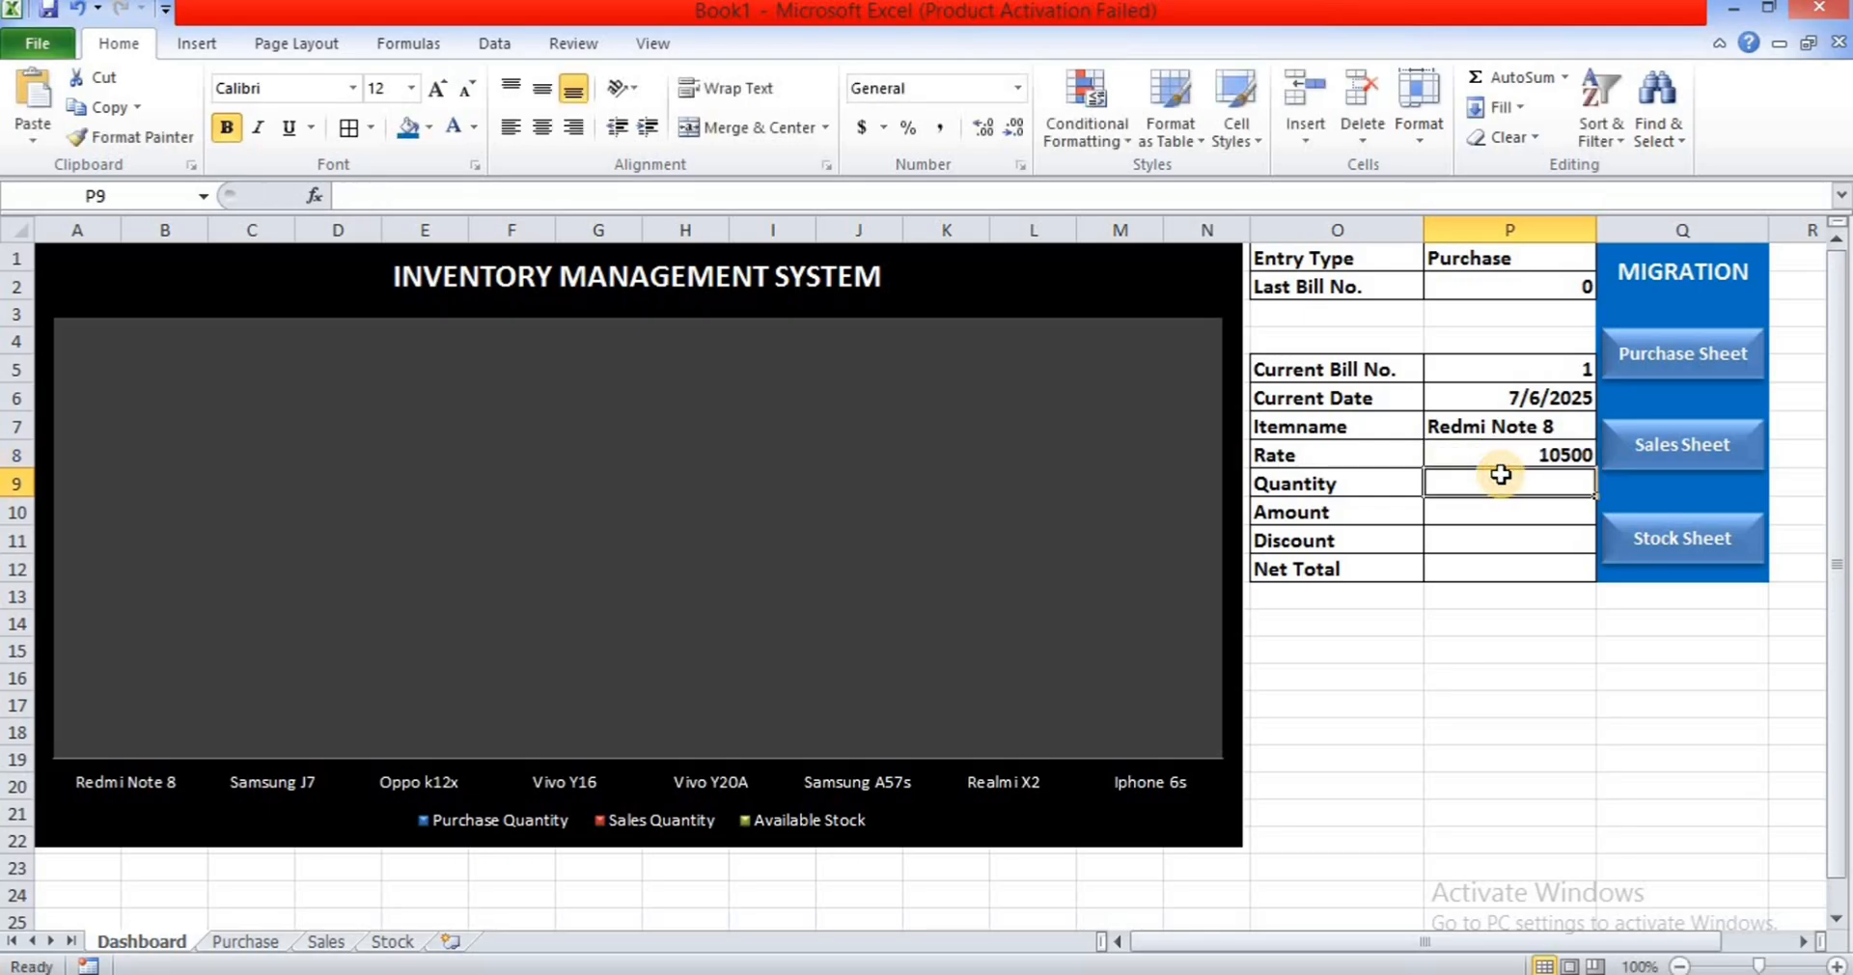
type("5")
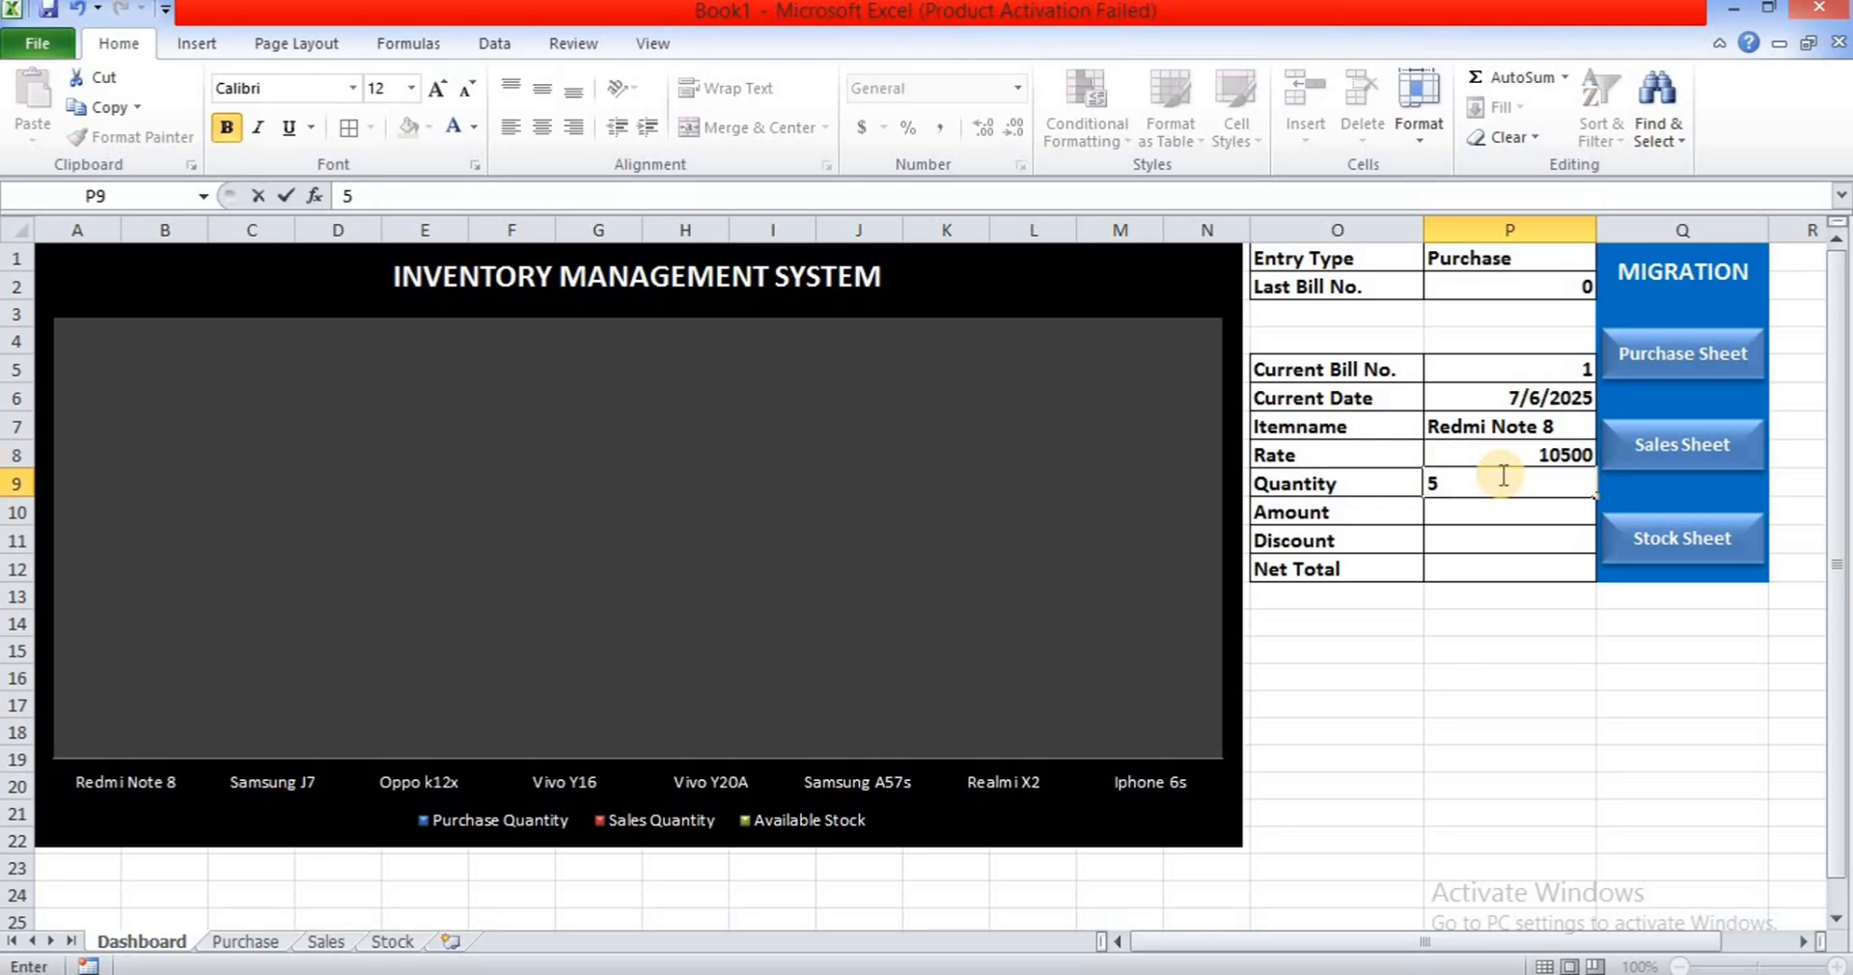
- Calculate the Amount in P10 as quantity times rate with the formula =P9*P8
left_click(1532, 510)
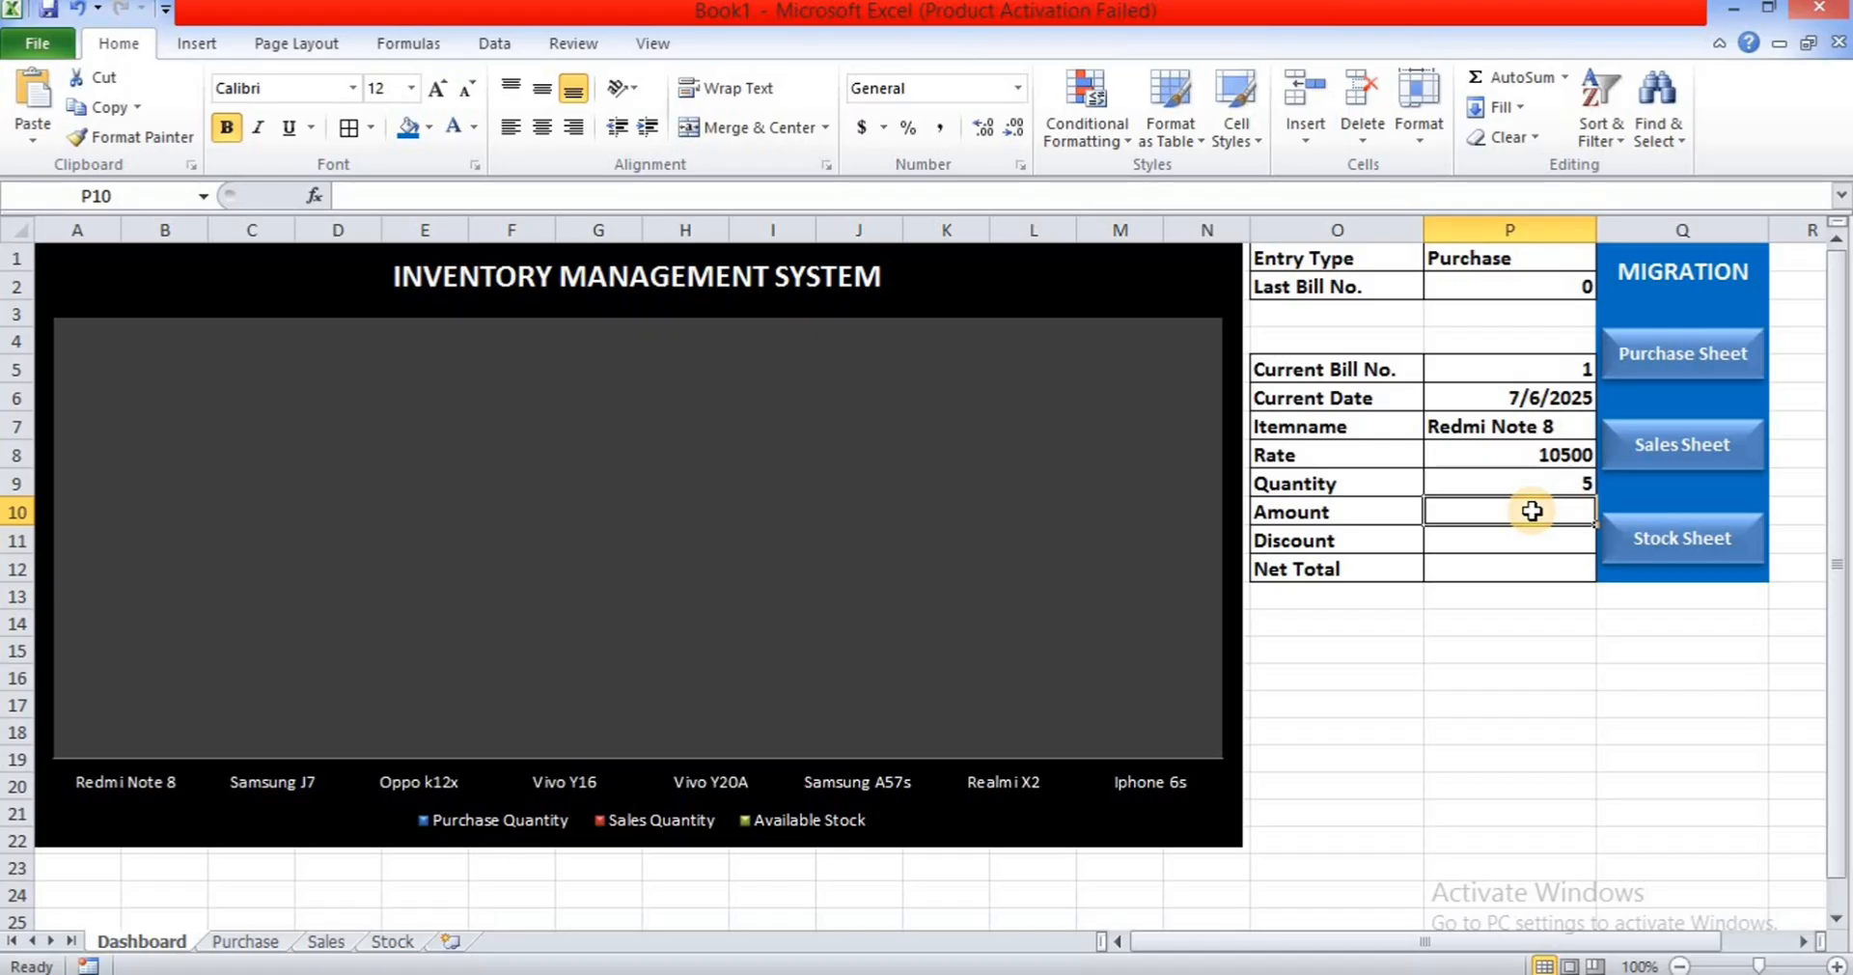
type("=")
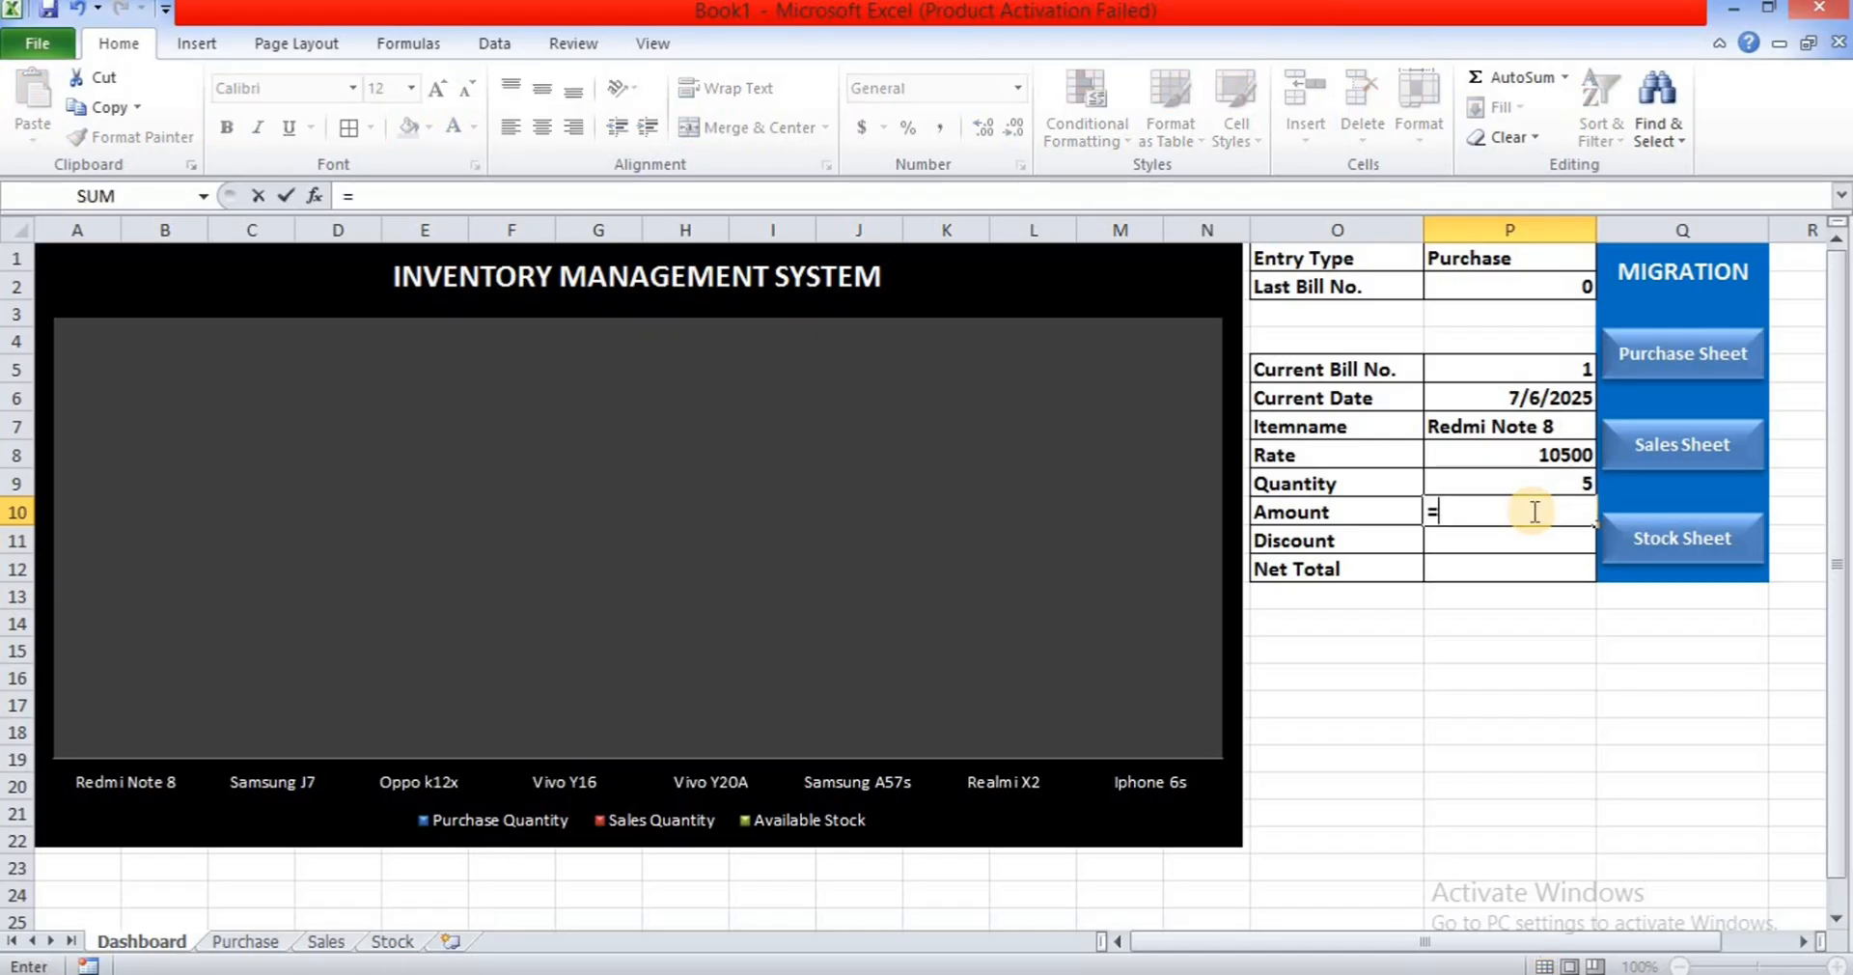
left_click(1551, 482)
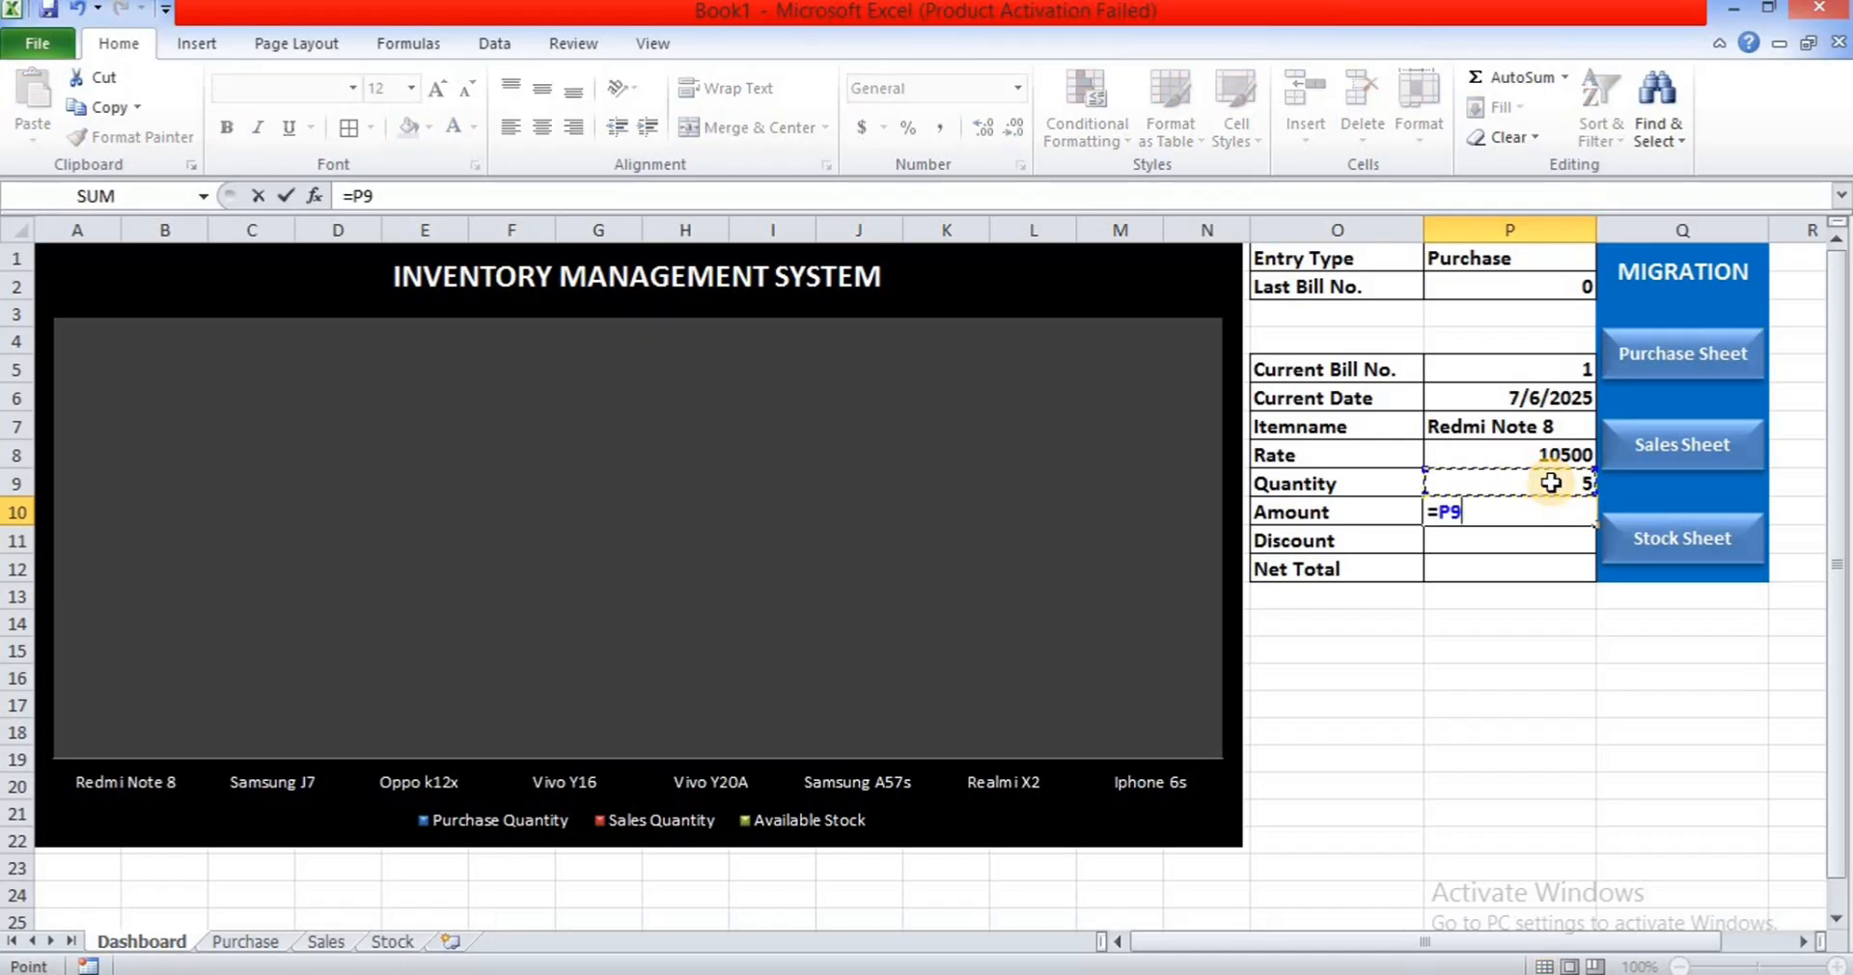
type("*")
left_click(1556, 454)
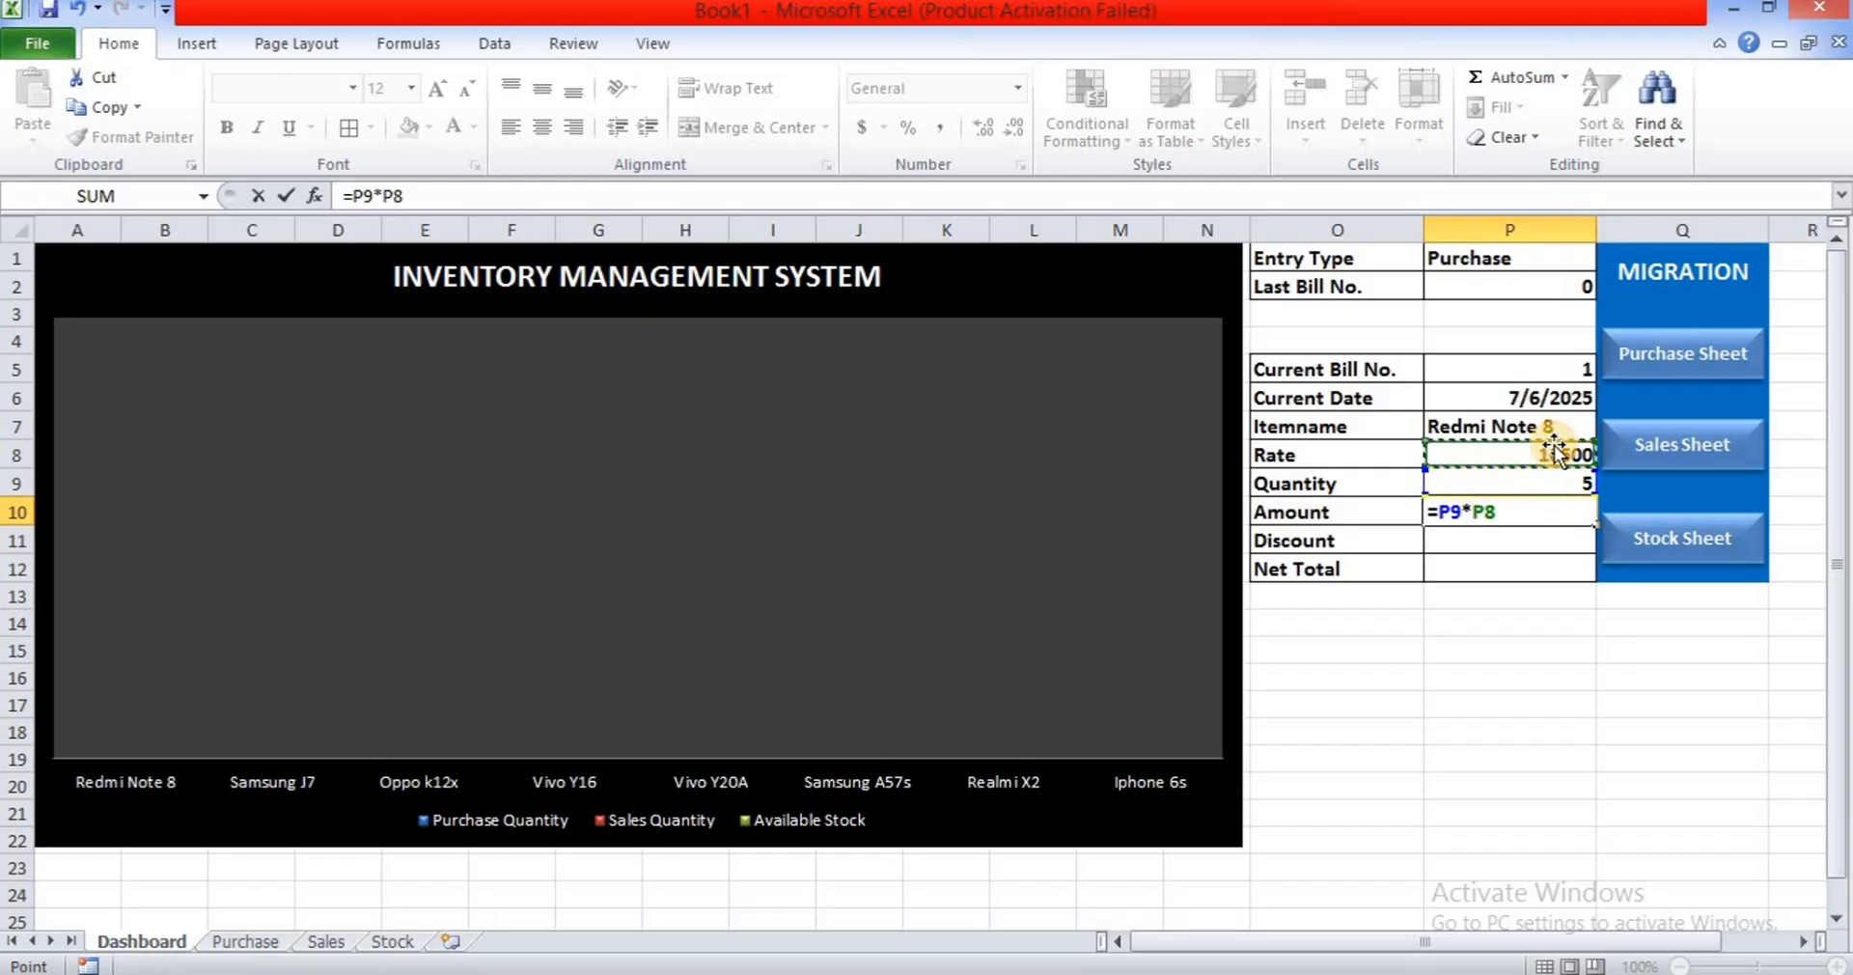
key("Return")
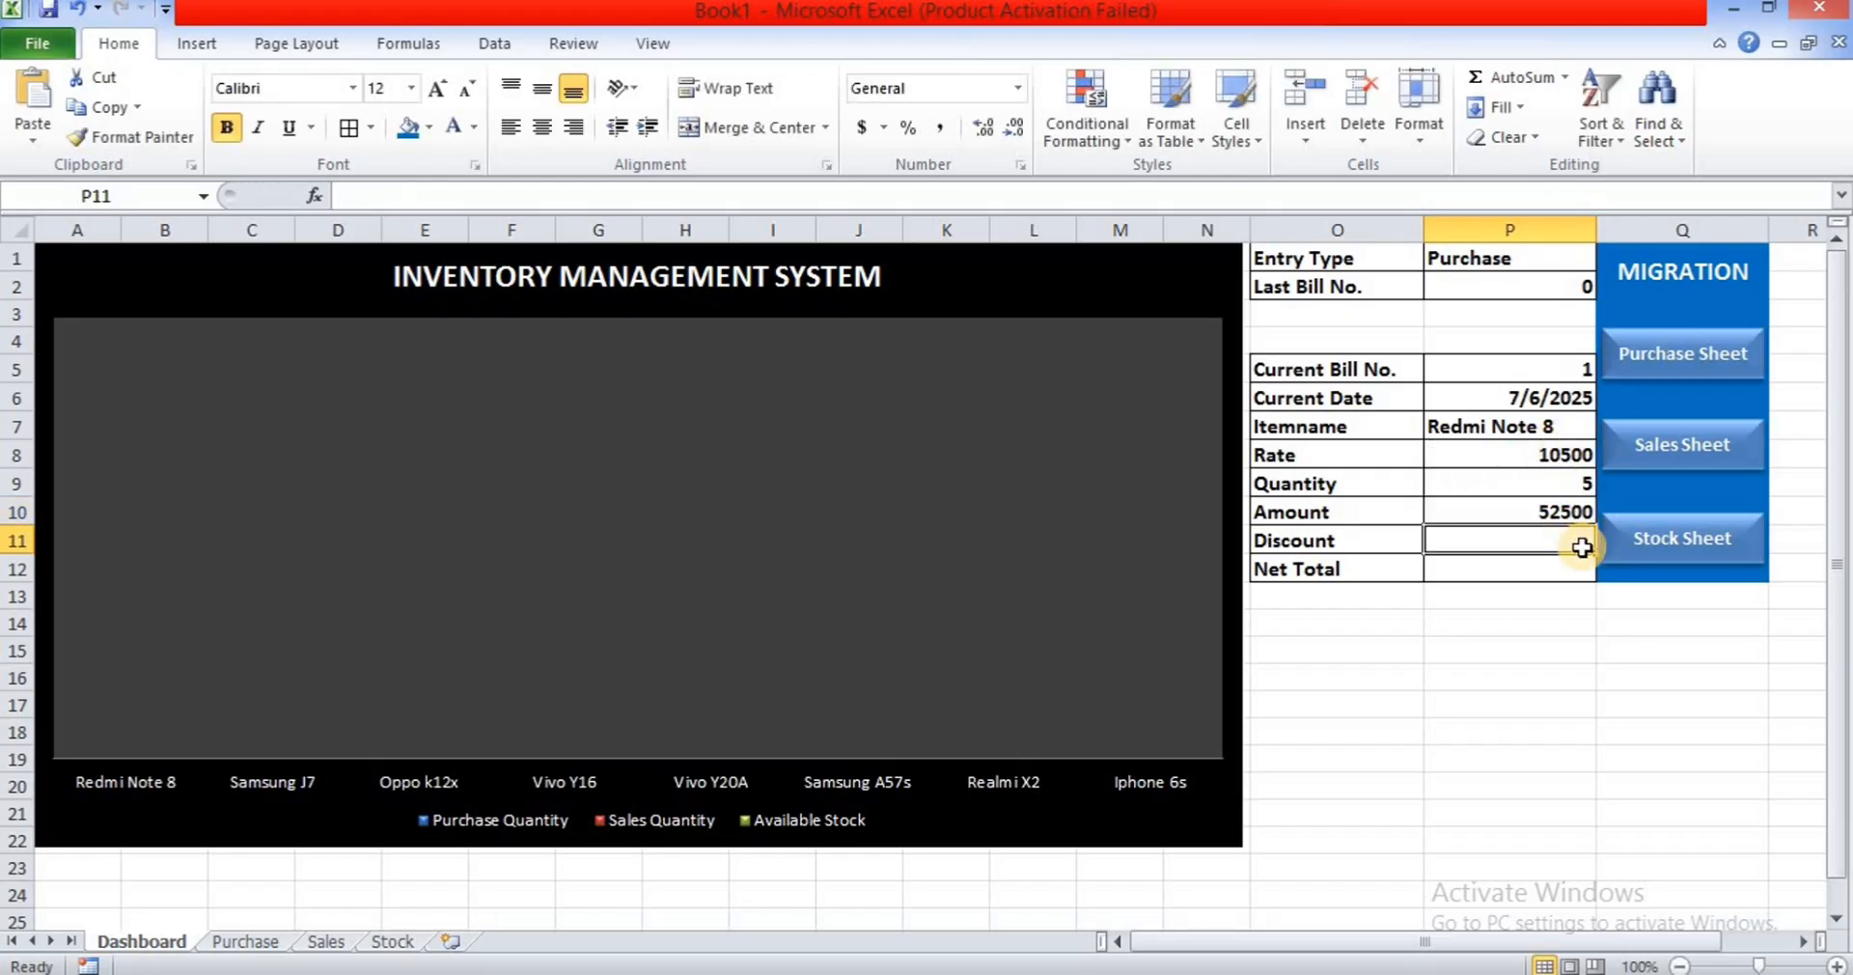
- Calculate a 5% Discount on the amount in P11 with the formula =P10*5%
type("=")
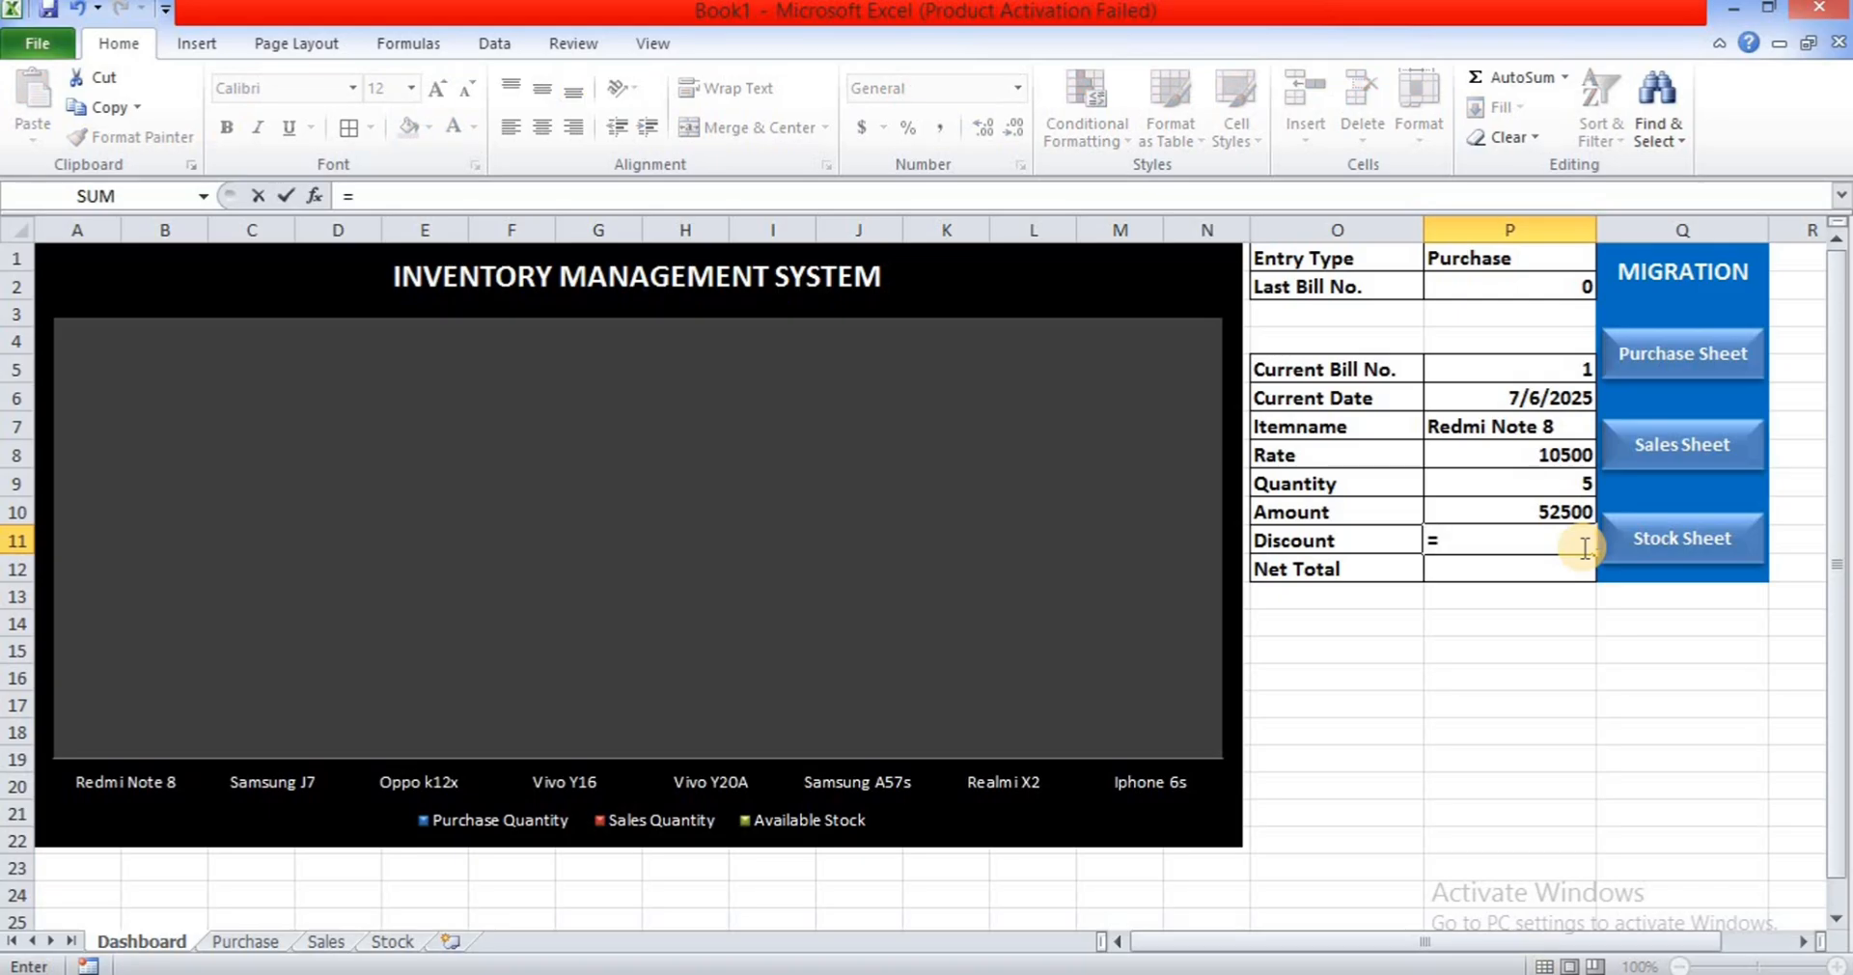
left_click(1570, 515)
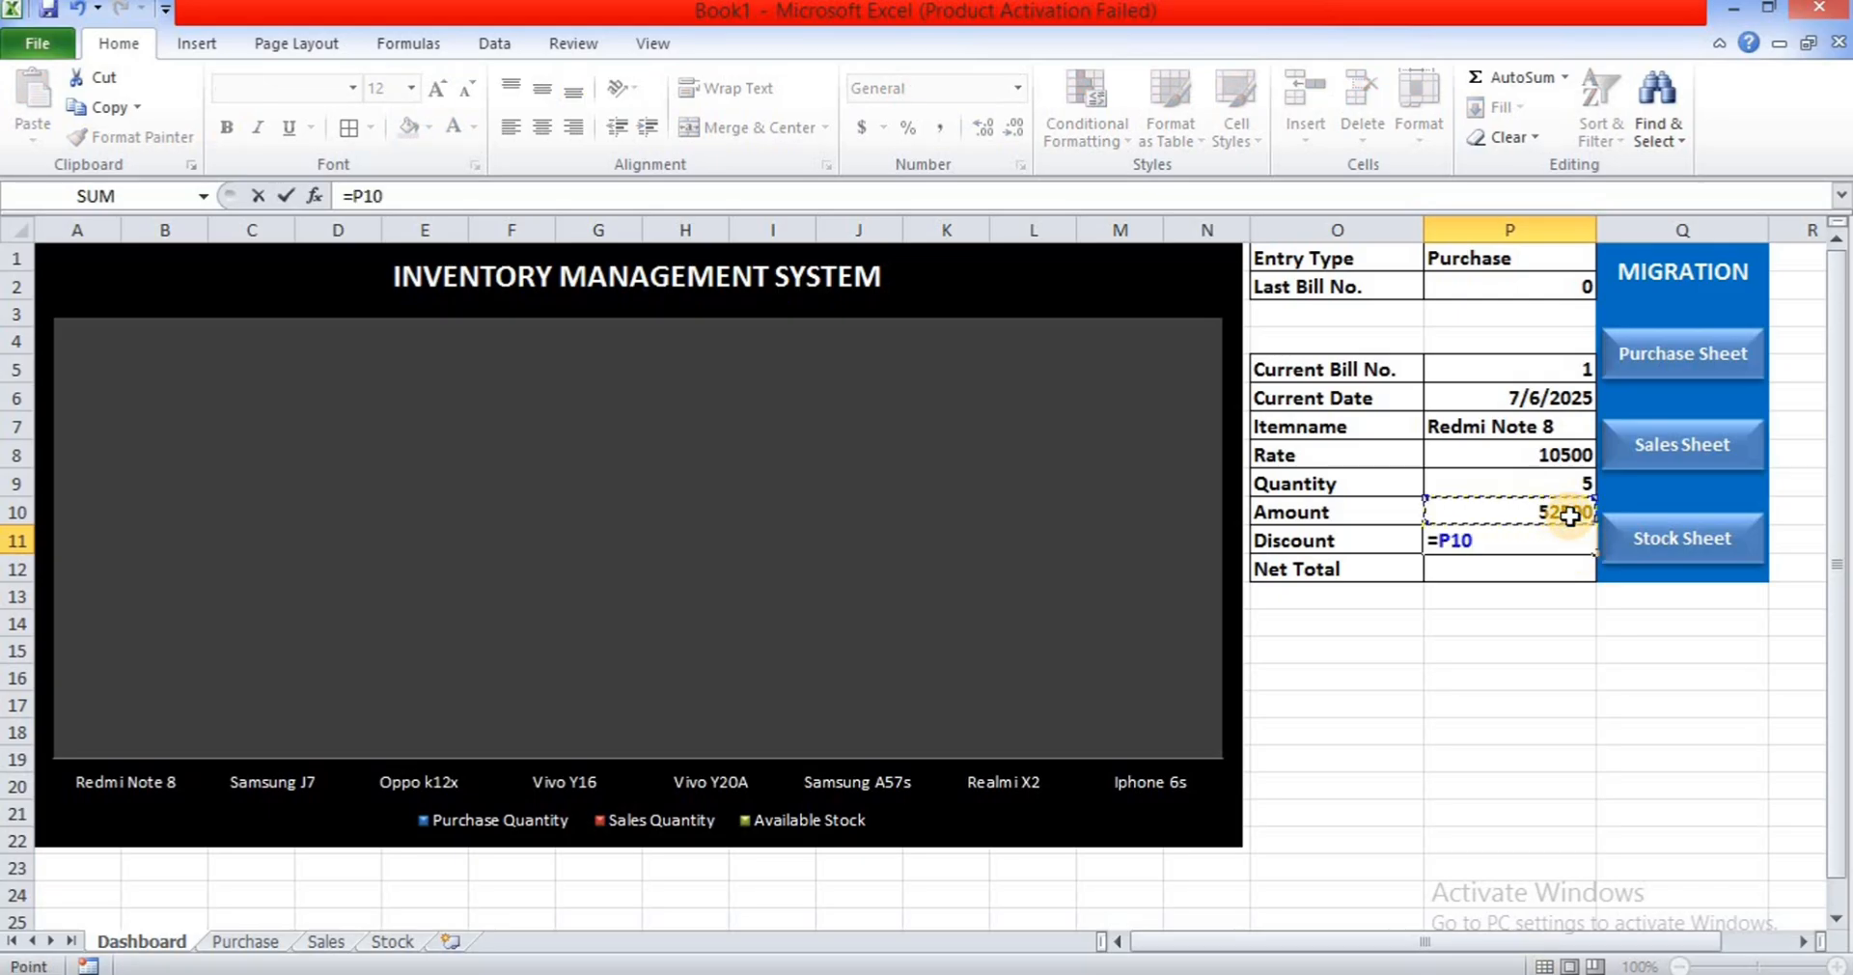
type("*5%")
key("Return")
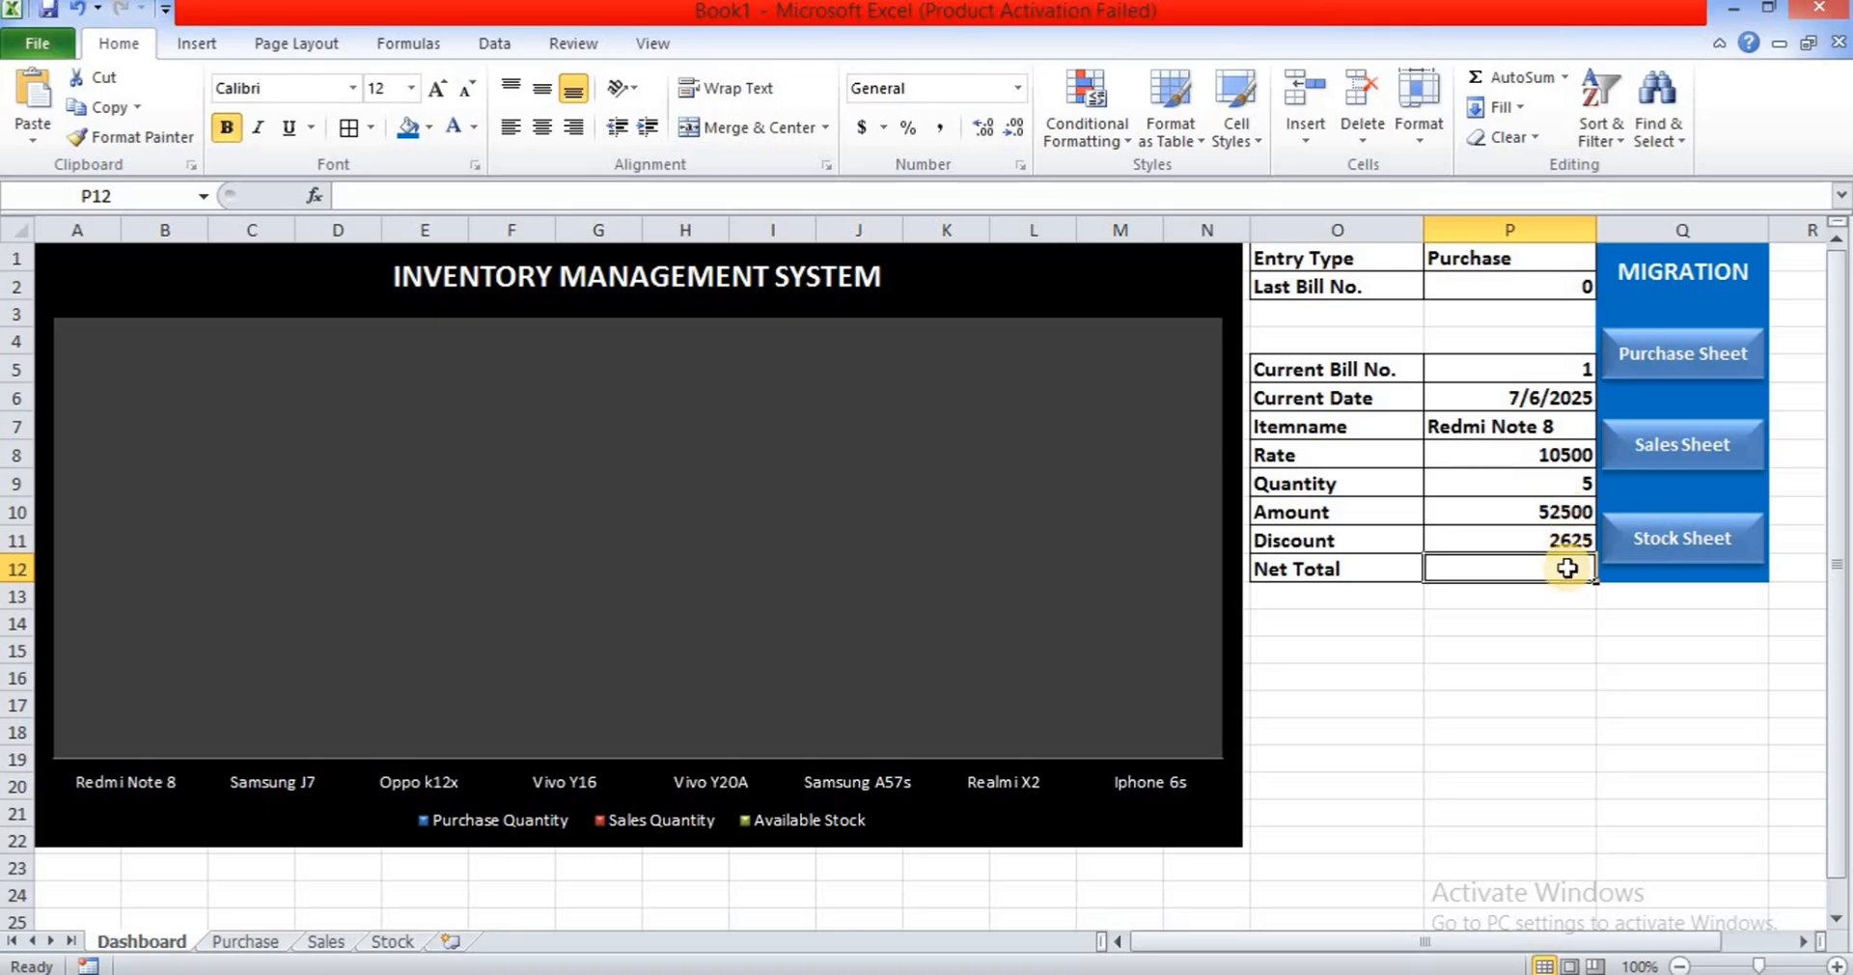
- Calculate the Net Total in P12 as amount minus discount with the formula =P10-P11
type("=")
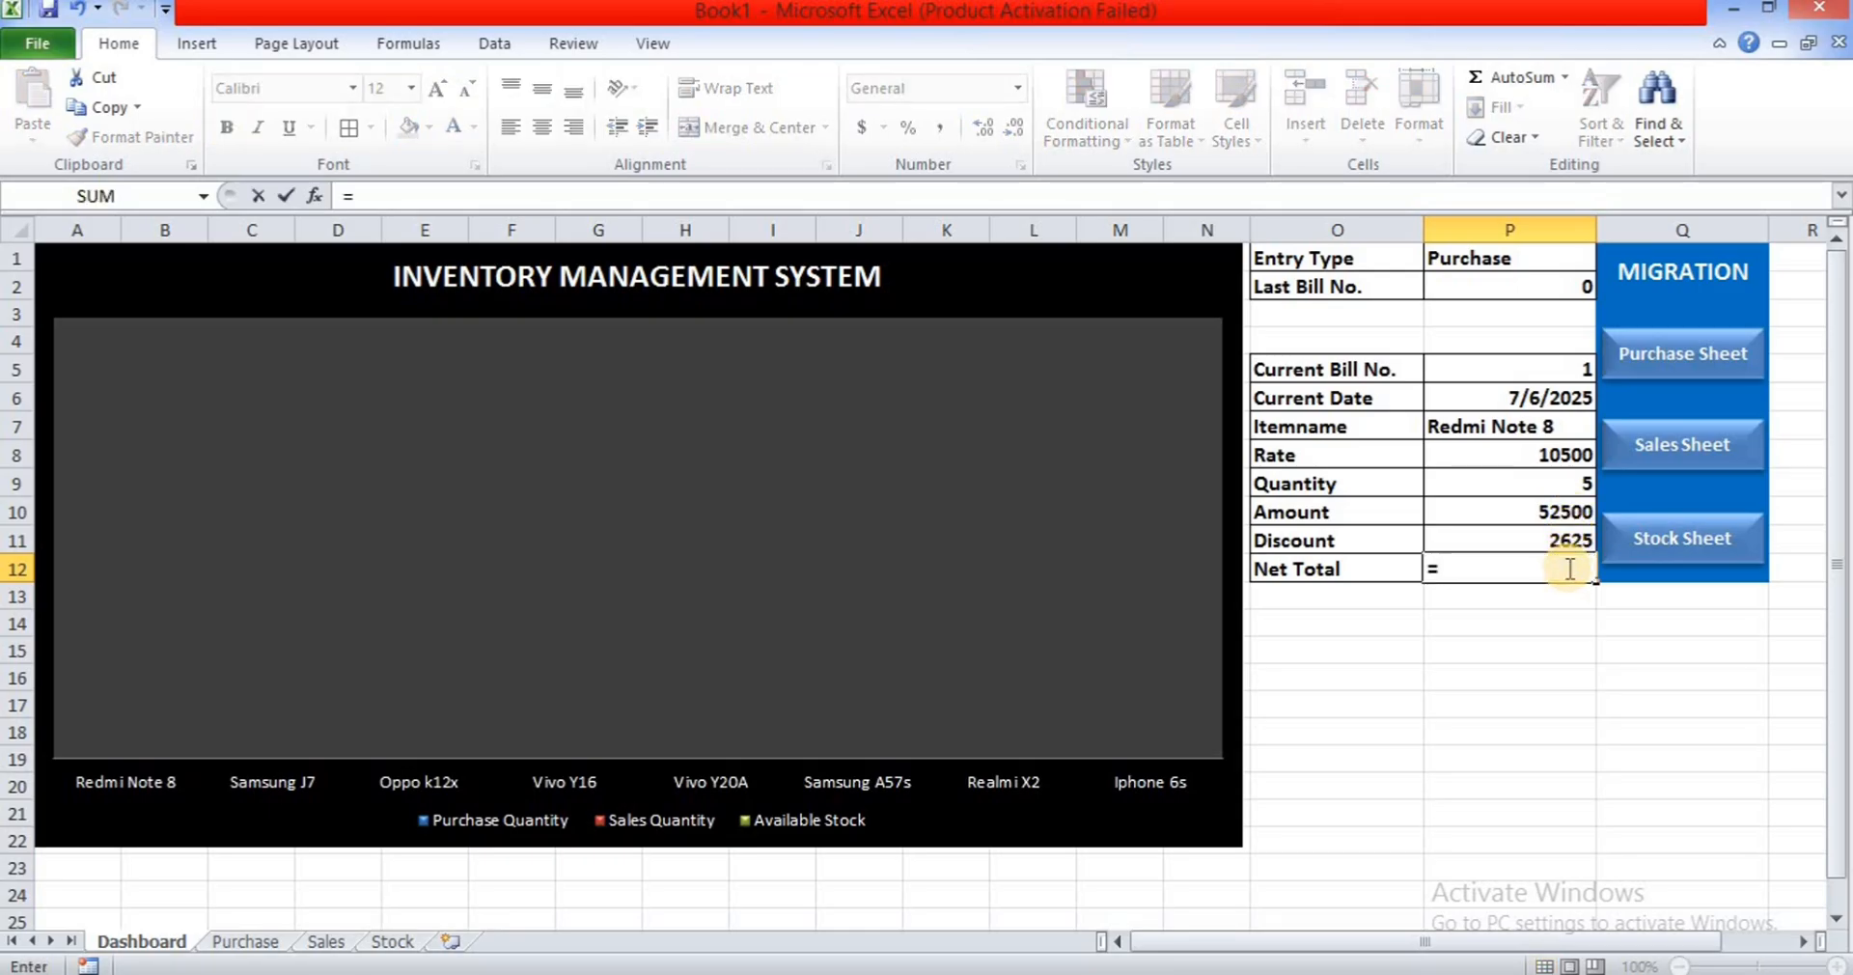
left_click(1544, 514)
type("-")
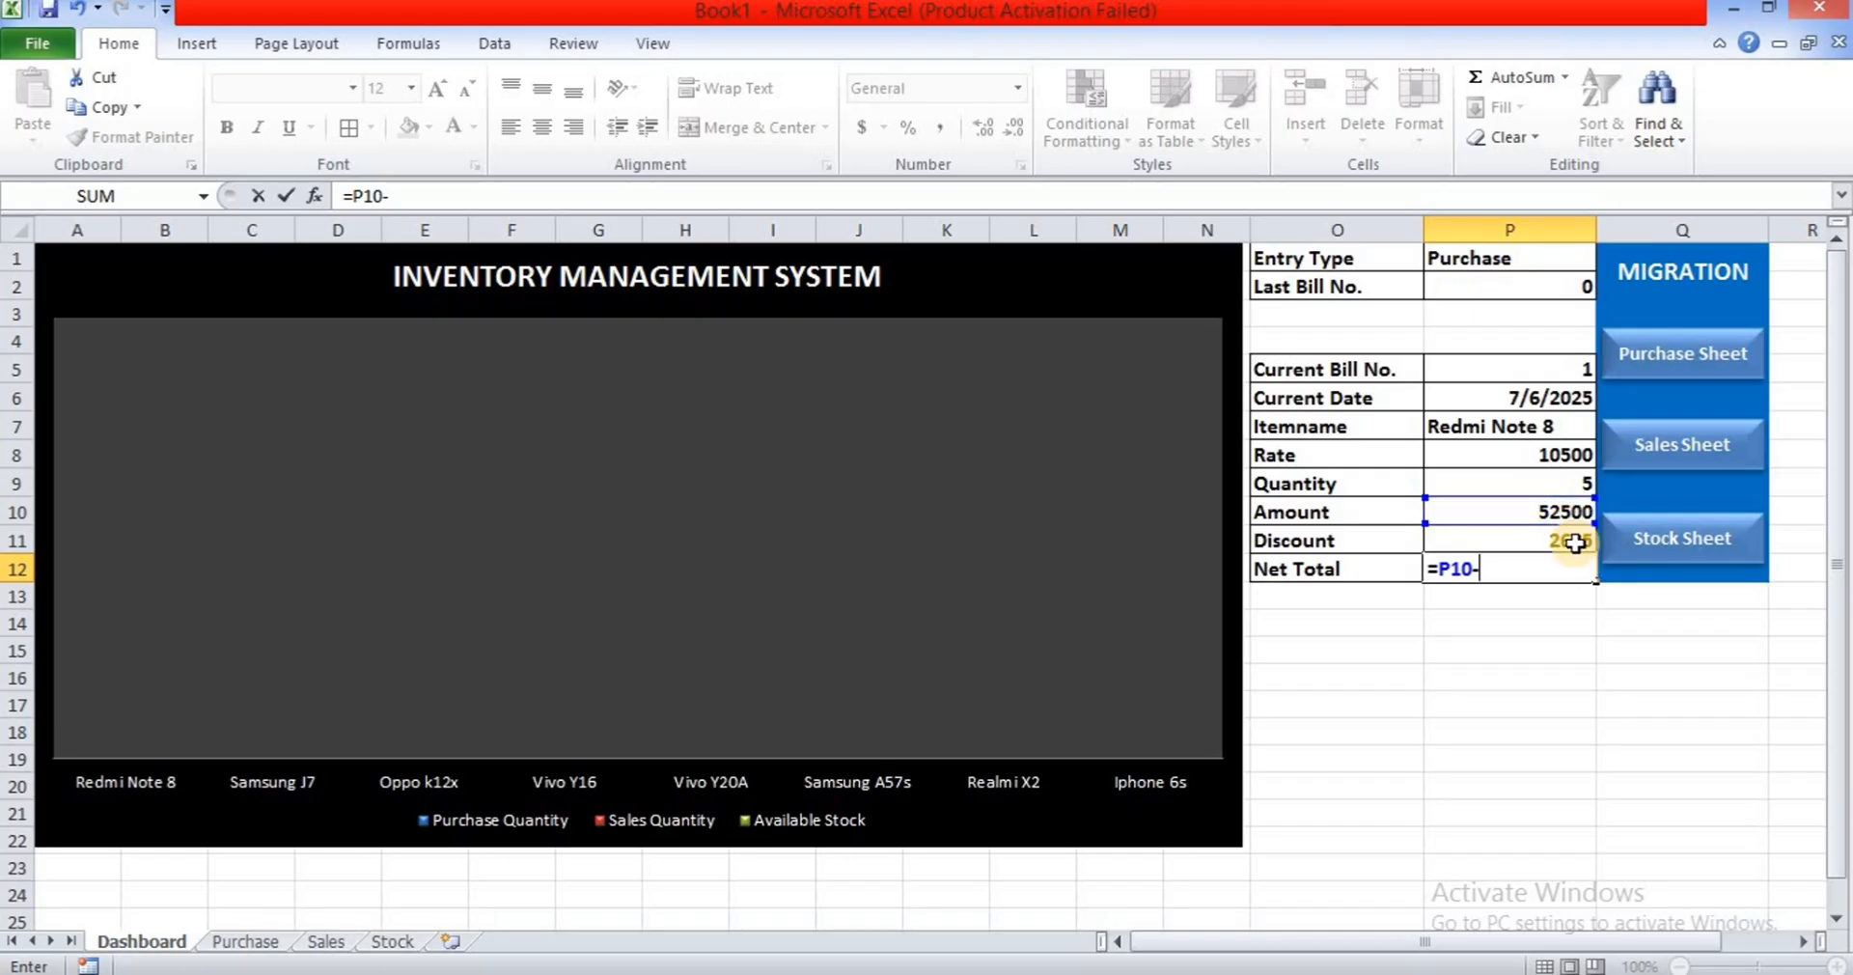
left_click(1575, 542)
key("Return")
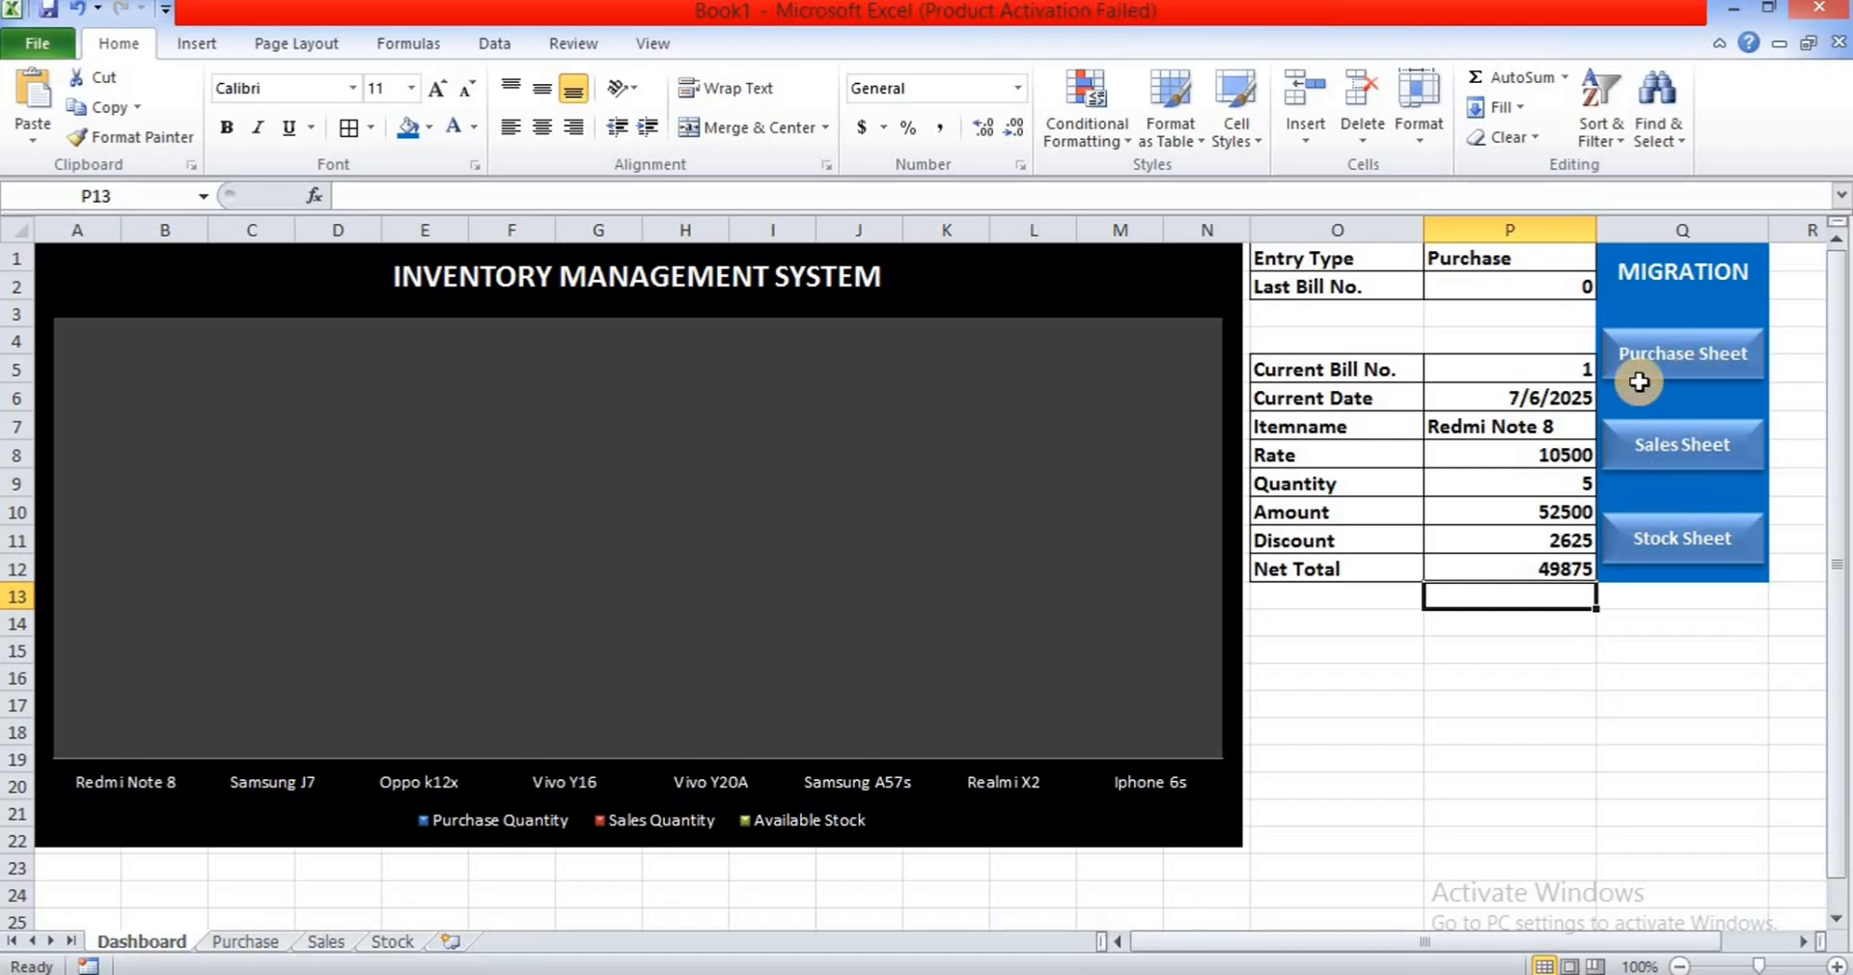
- Hyperlink the Purchase Sheet button to cell A1 of the Purchase sheet in this document
right_click(1697, 374)
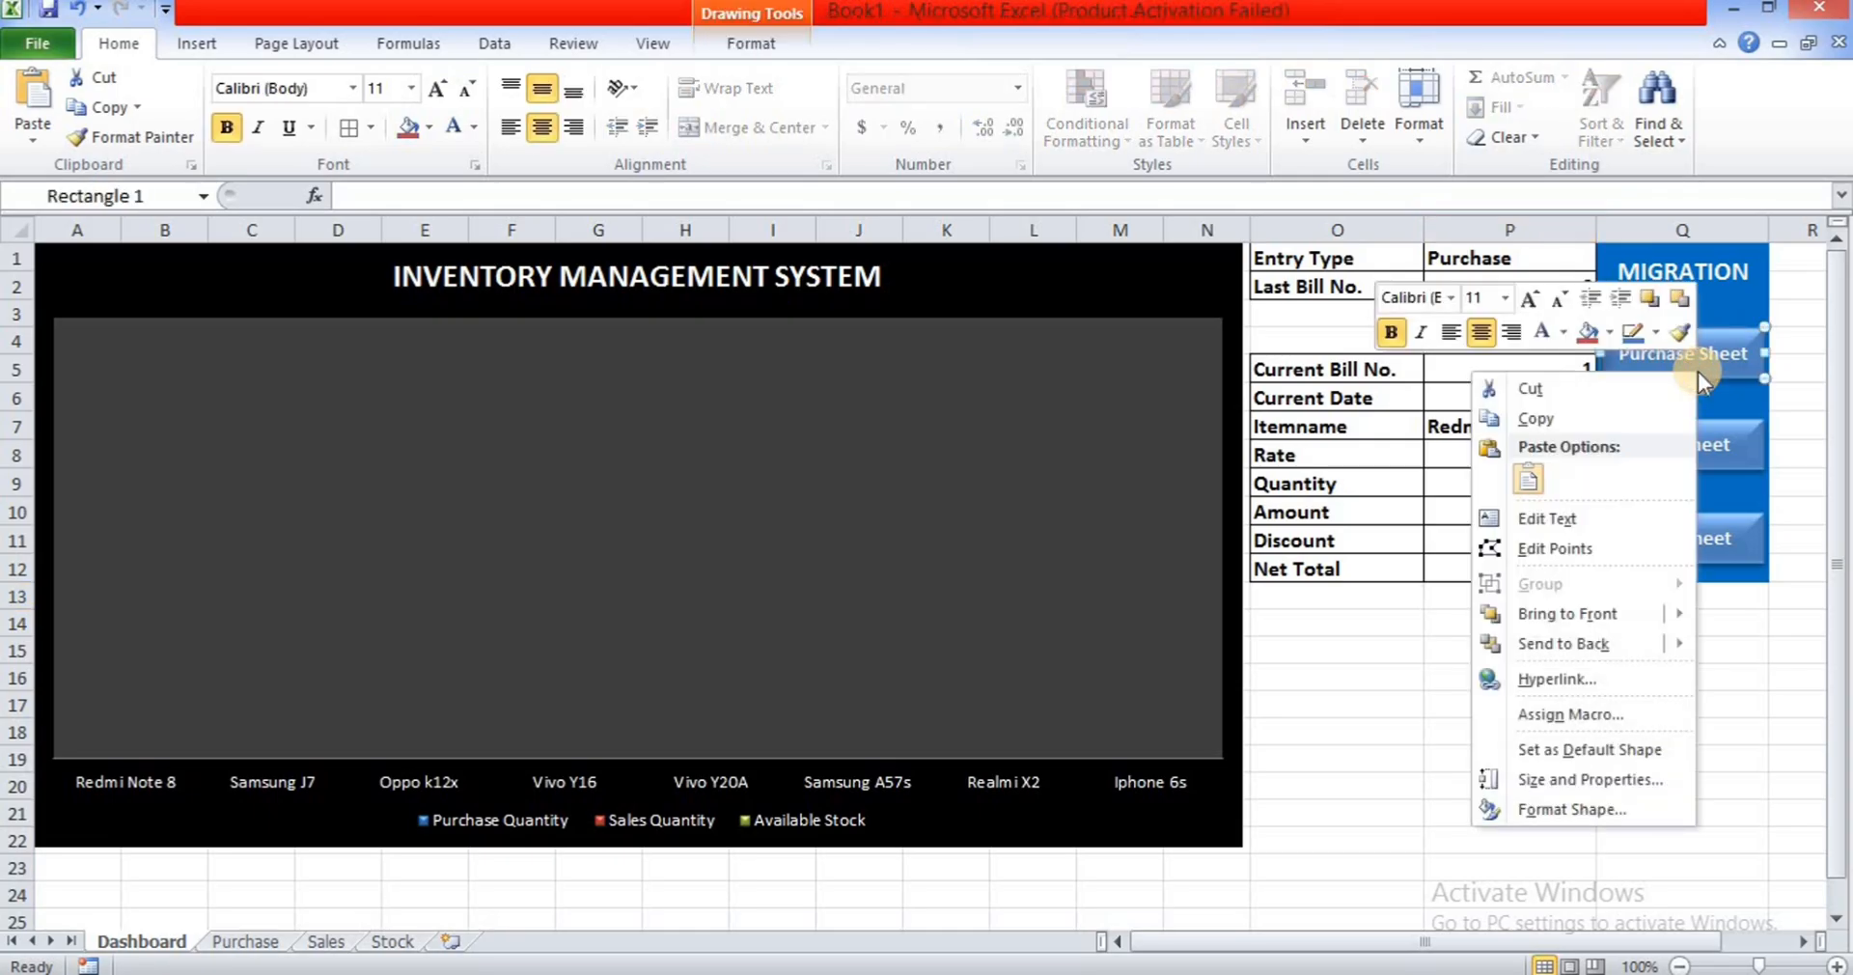
left_click(1607, 679)
left_click(1047, 674)
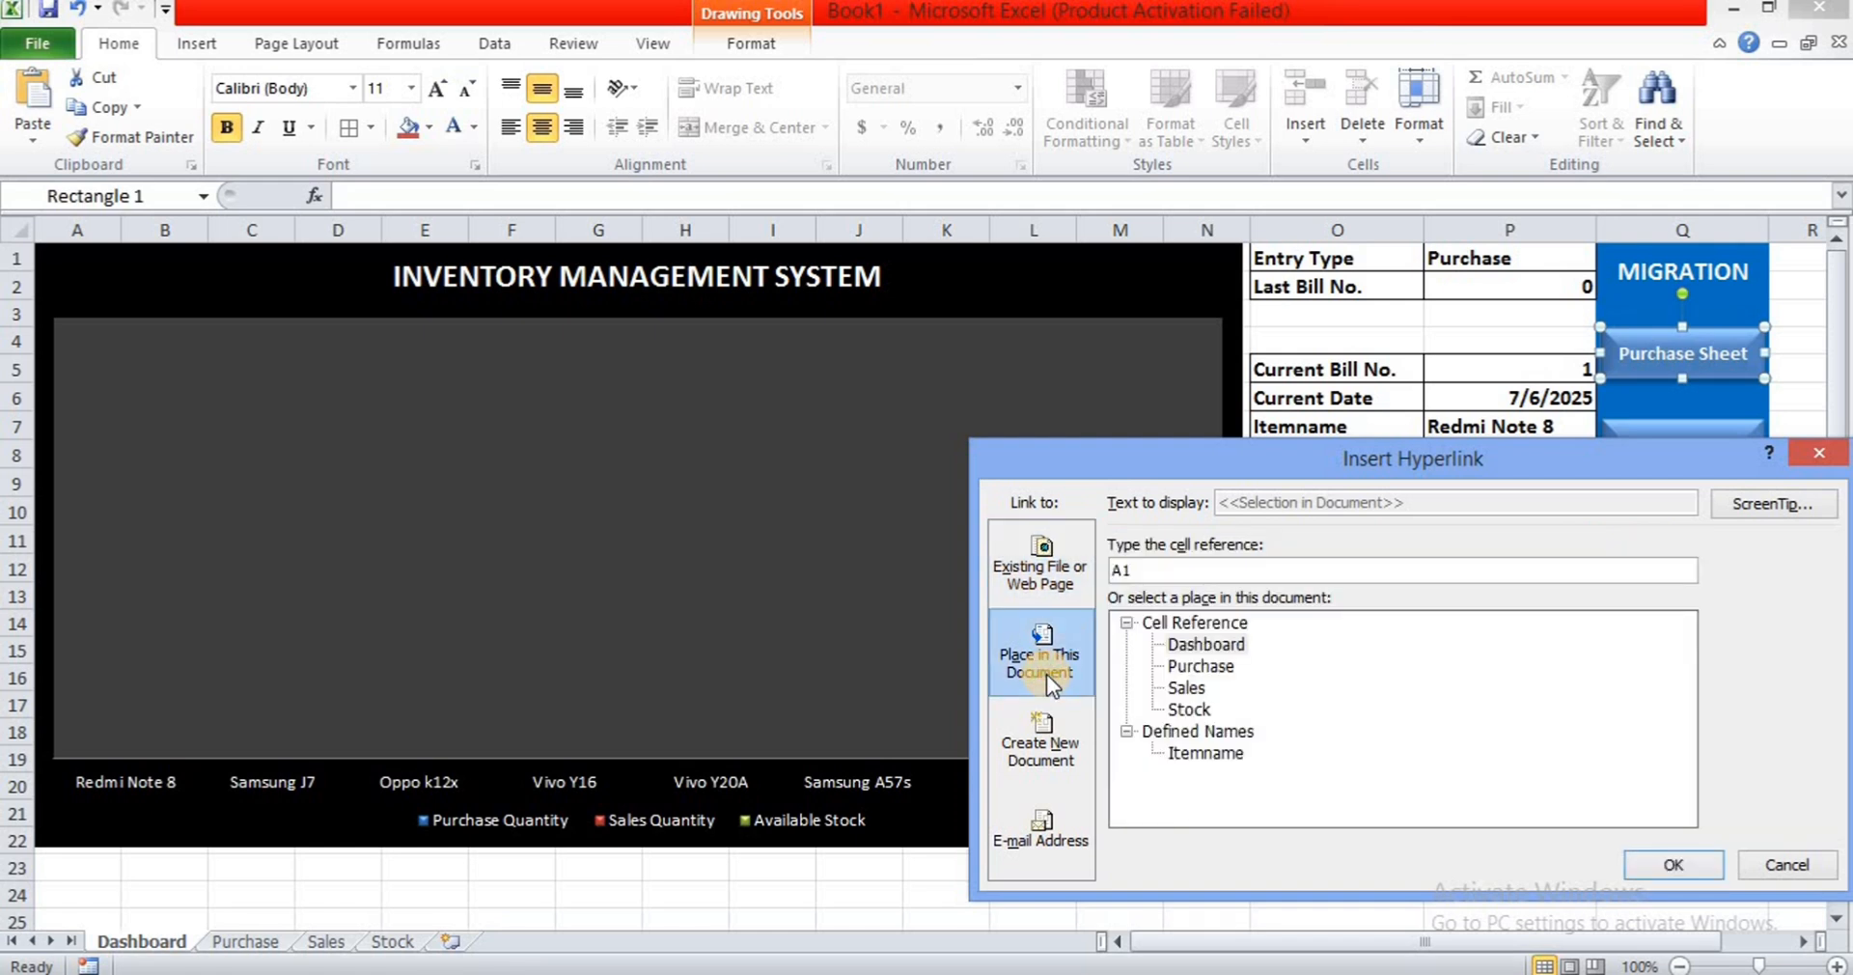
left_click(1219, 670)
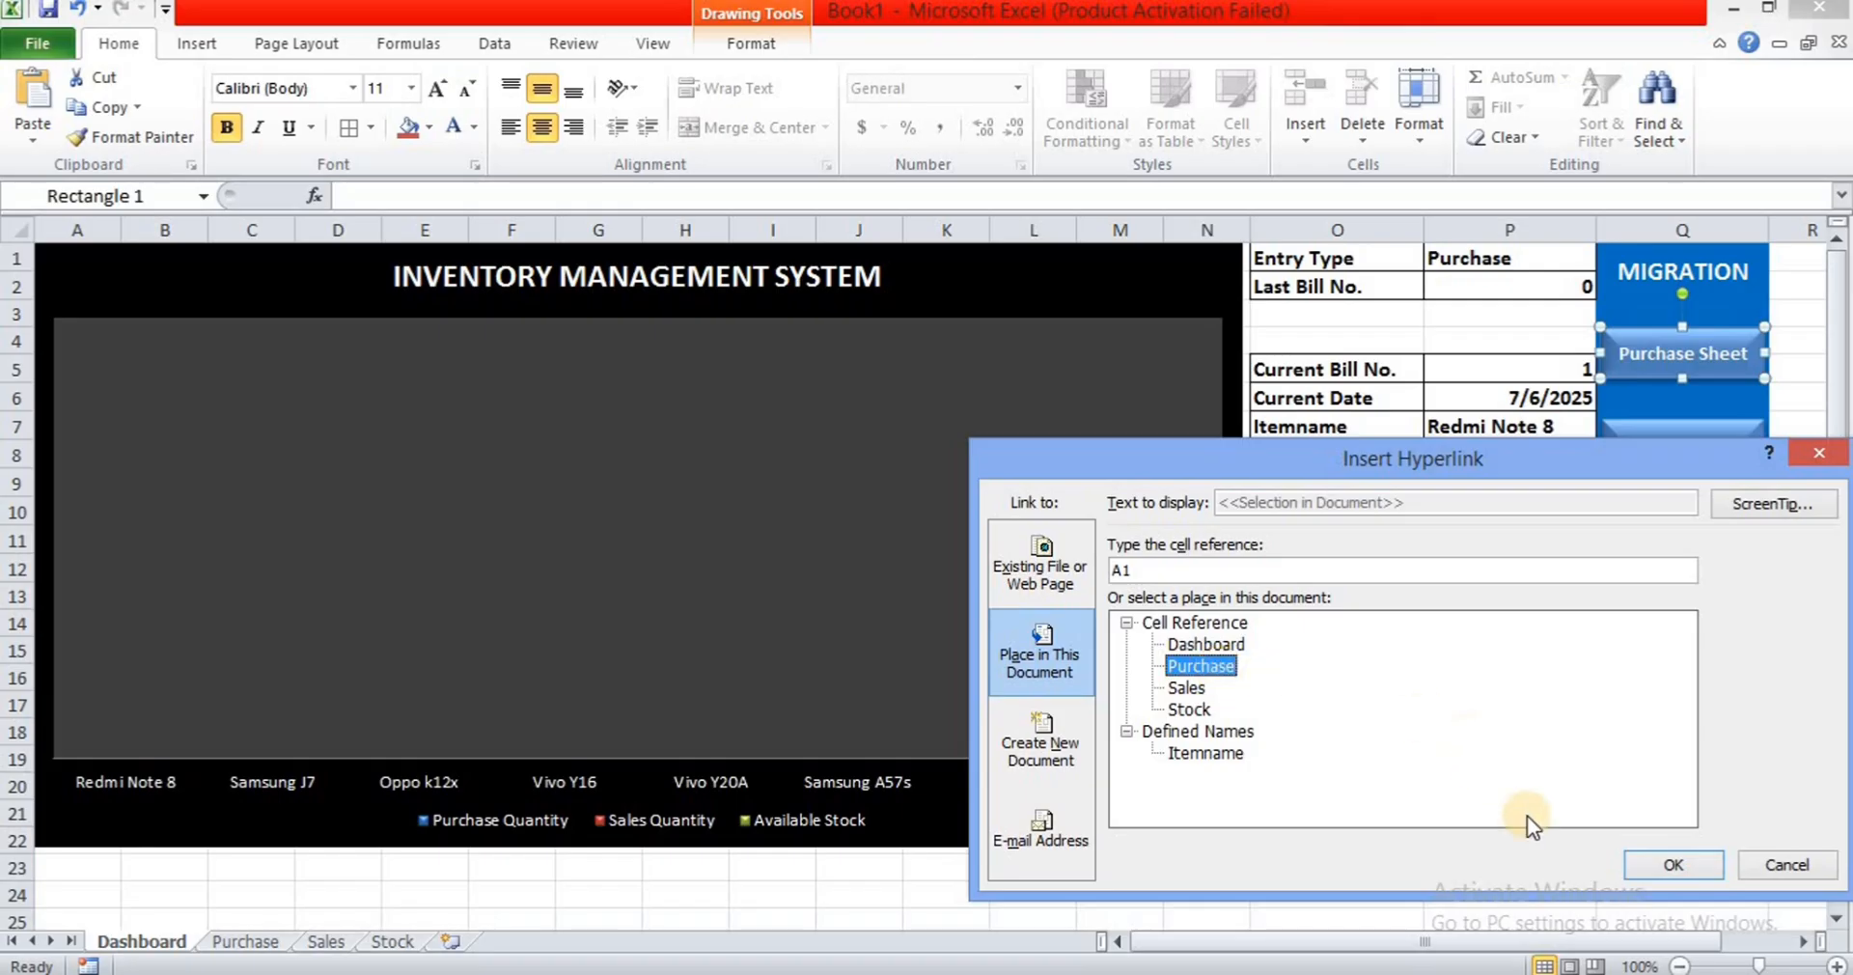
left_click(1671, 864)
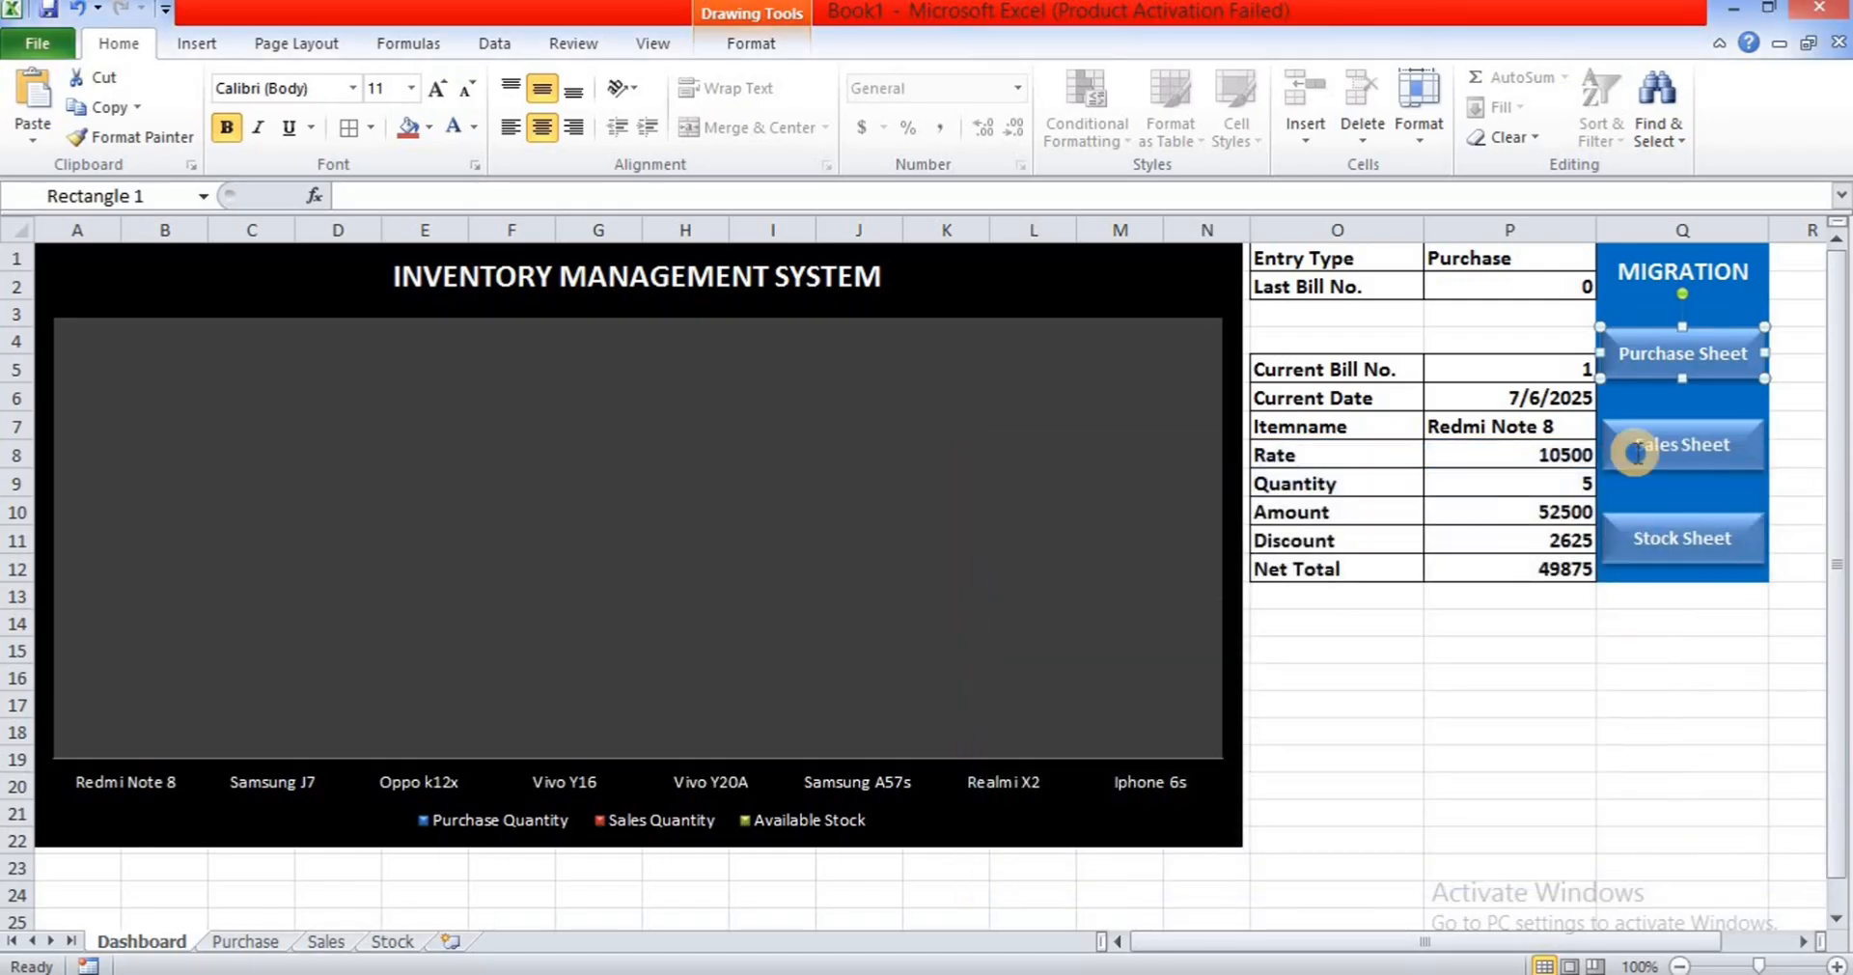
- Hyperlink the Sales Sheet button to cell A1 of the Sales sheet in this document
right_click(1636, 454)
left_click(1583, 725)
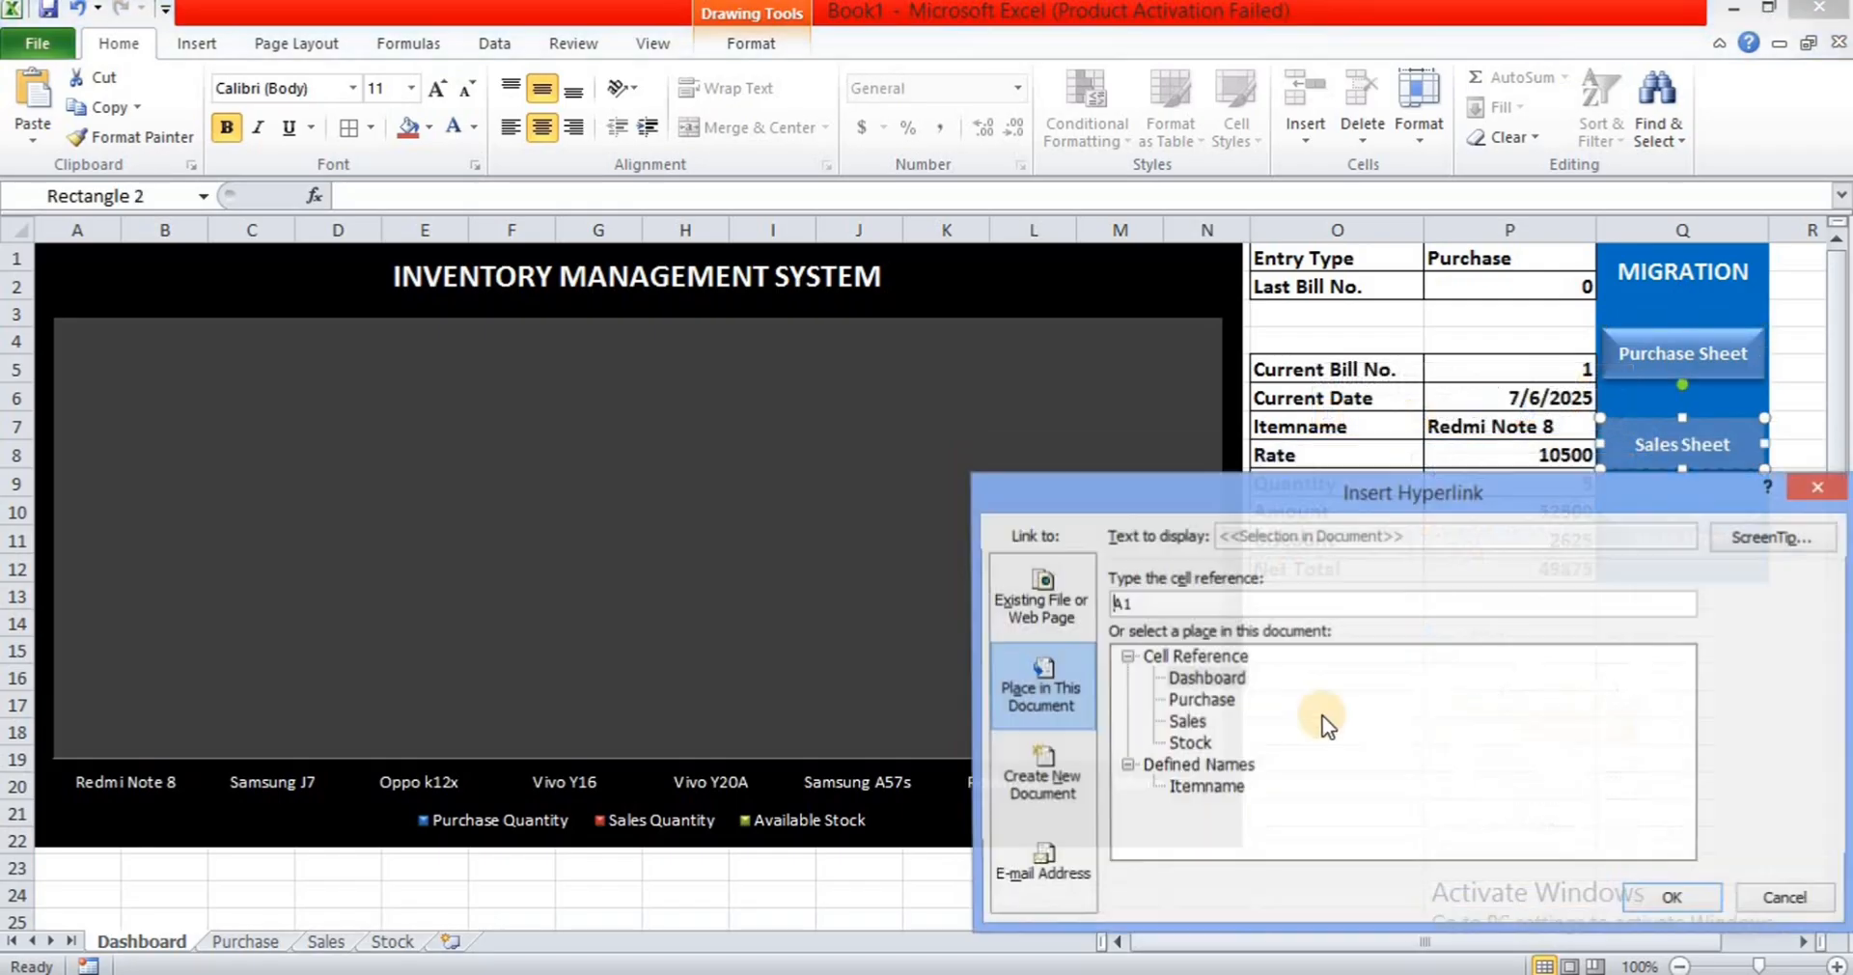
left_click(1677, 897)
- Hyperlink the Stock Sheet button to cell A1 of the Stock sheet in this document
right_click(1662, 535)
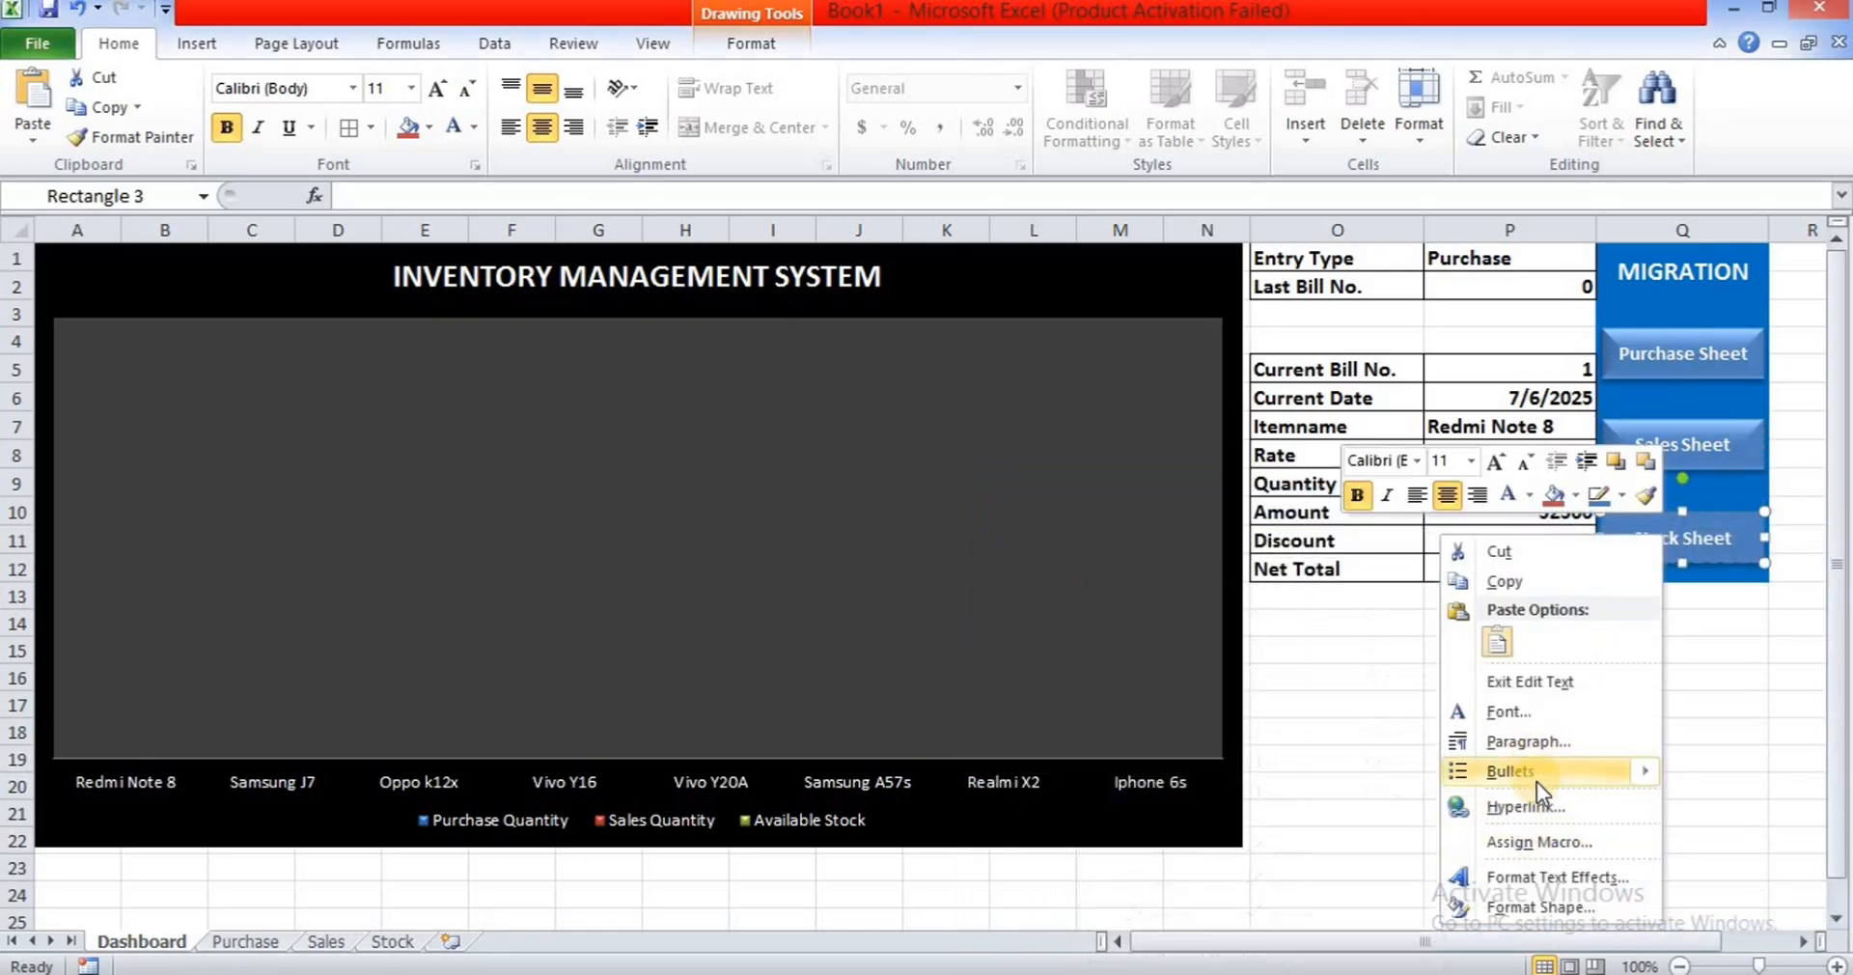
left_click(1529, 806)
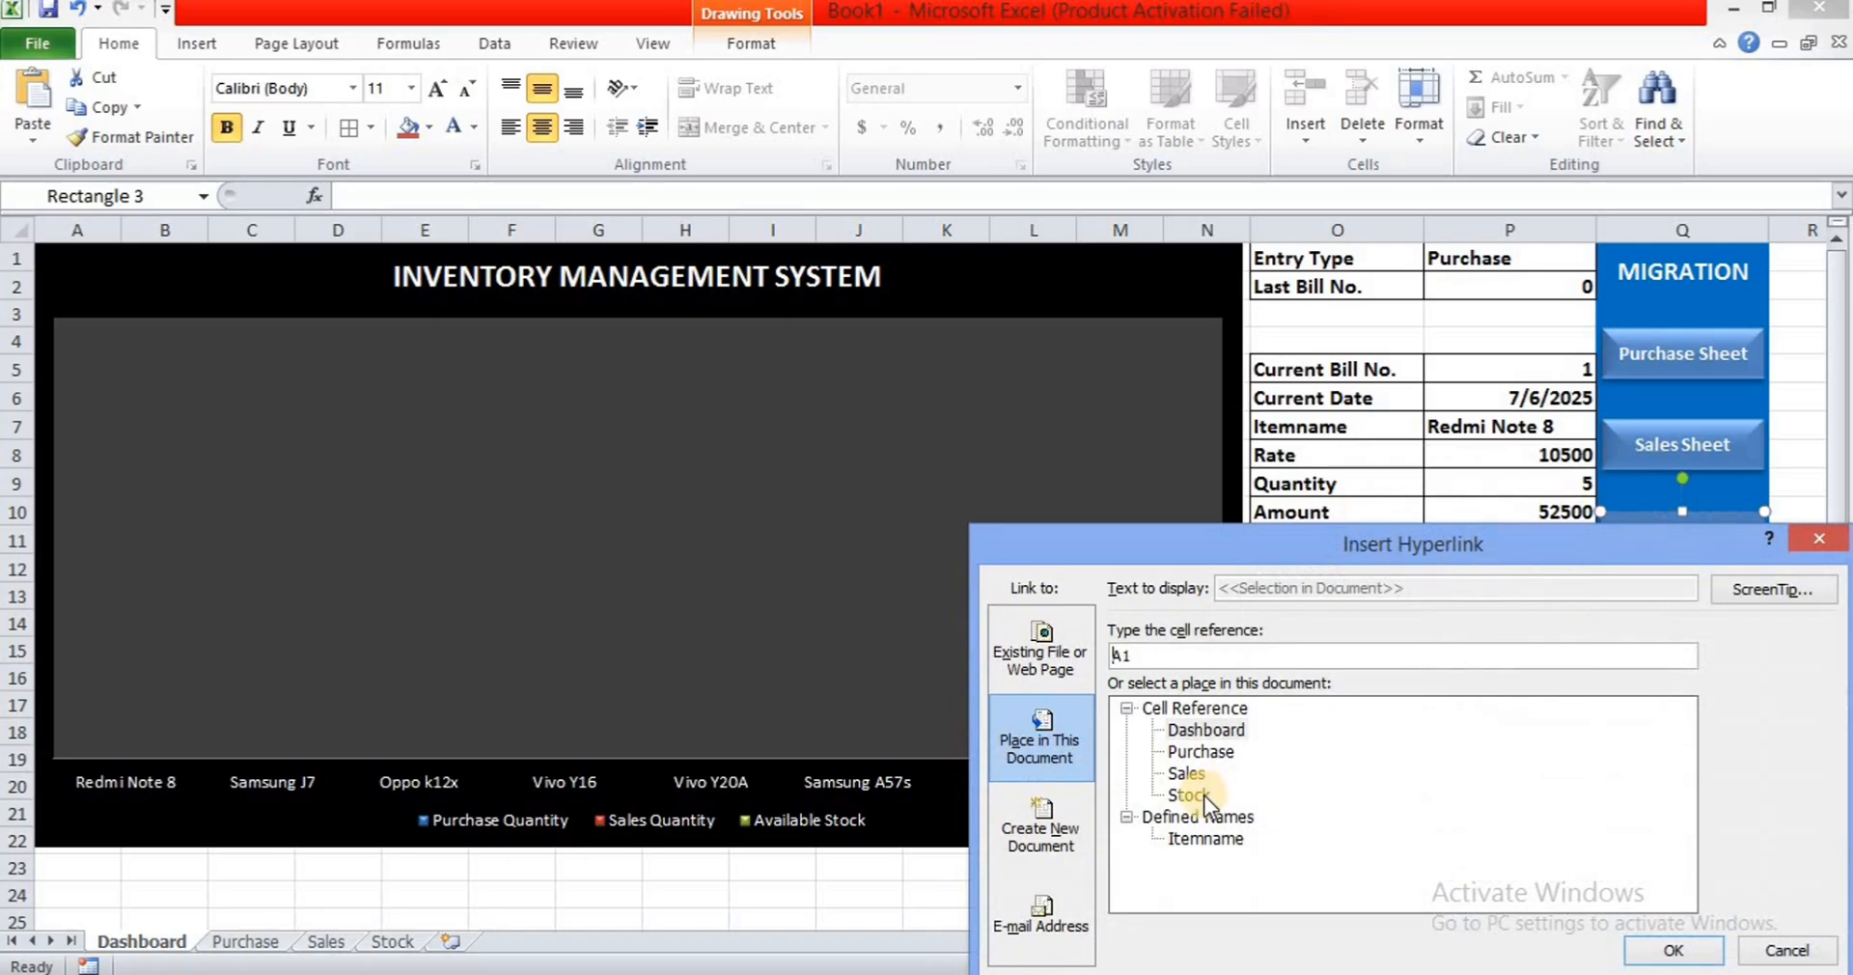
left_click(1202, 795)
left_click(1664, 951)
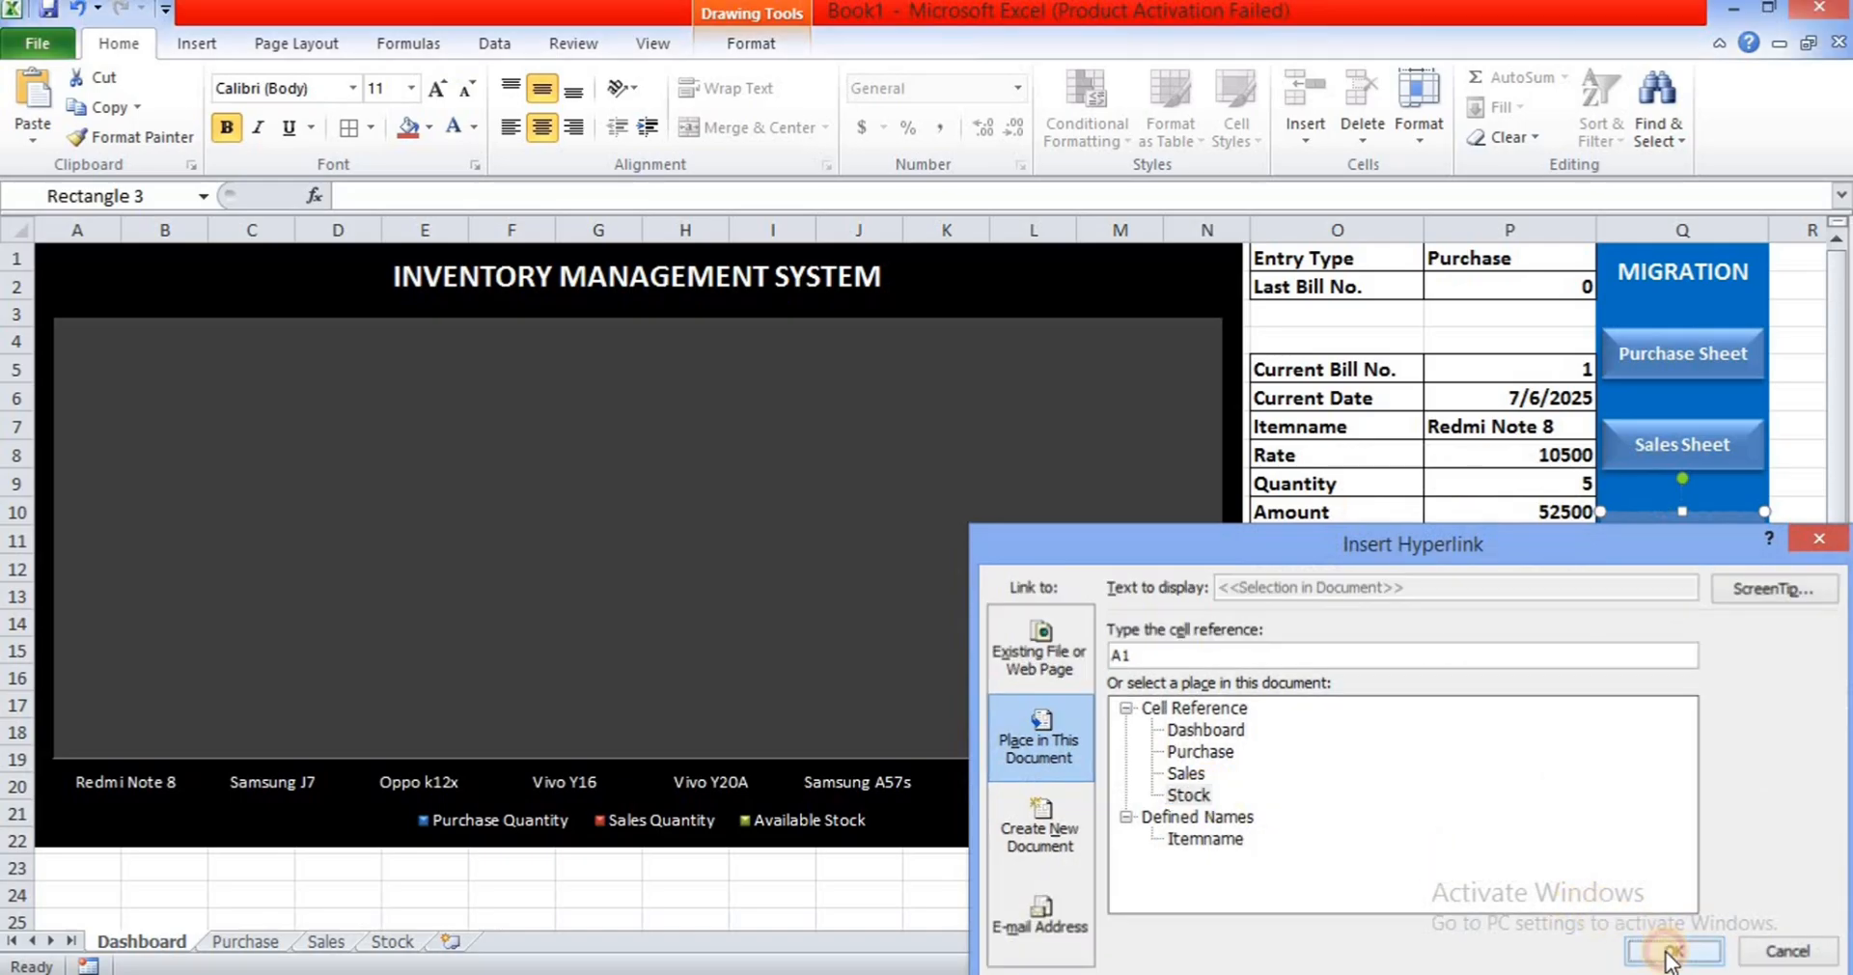
- On the Purchase sheet, hyperlink the Dashboard button to cell A1 of the Dashboard sheet
left_click(255, 942)
right_click(1290, 429)
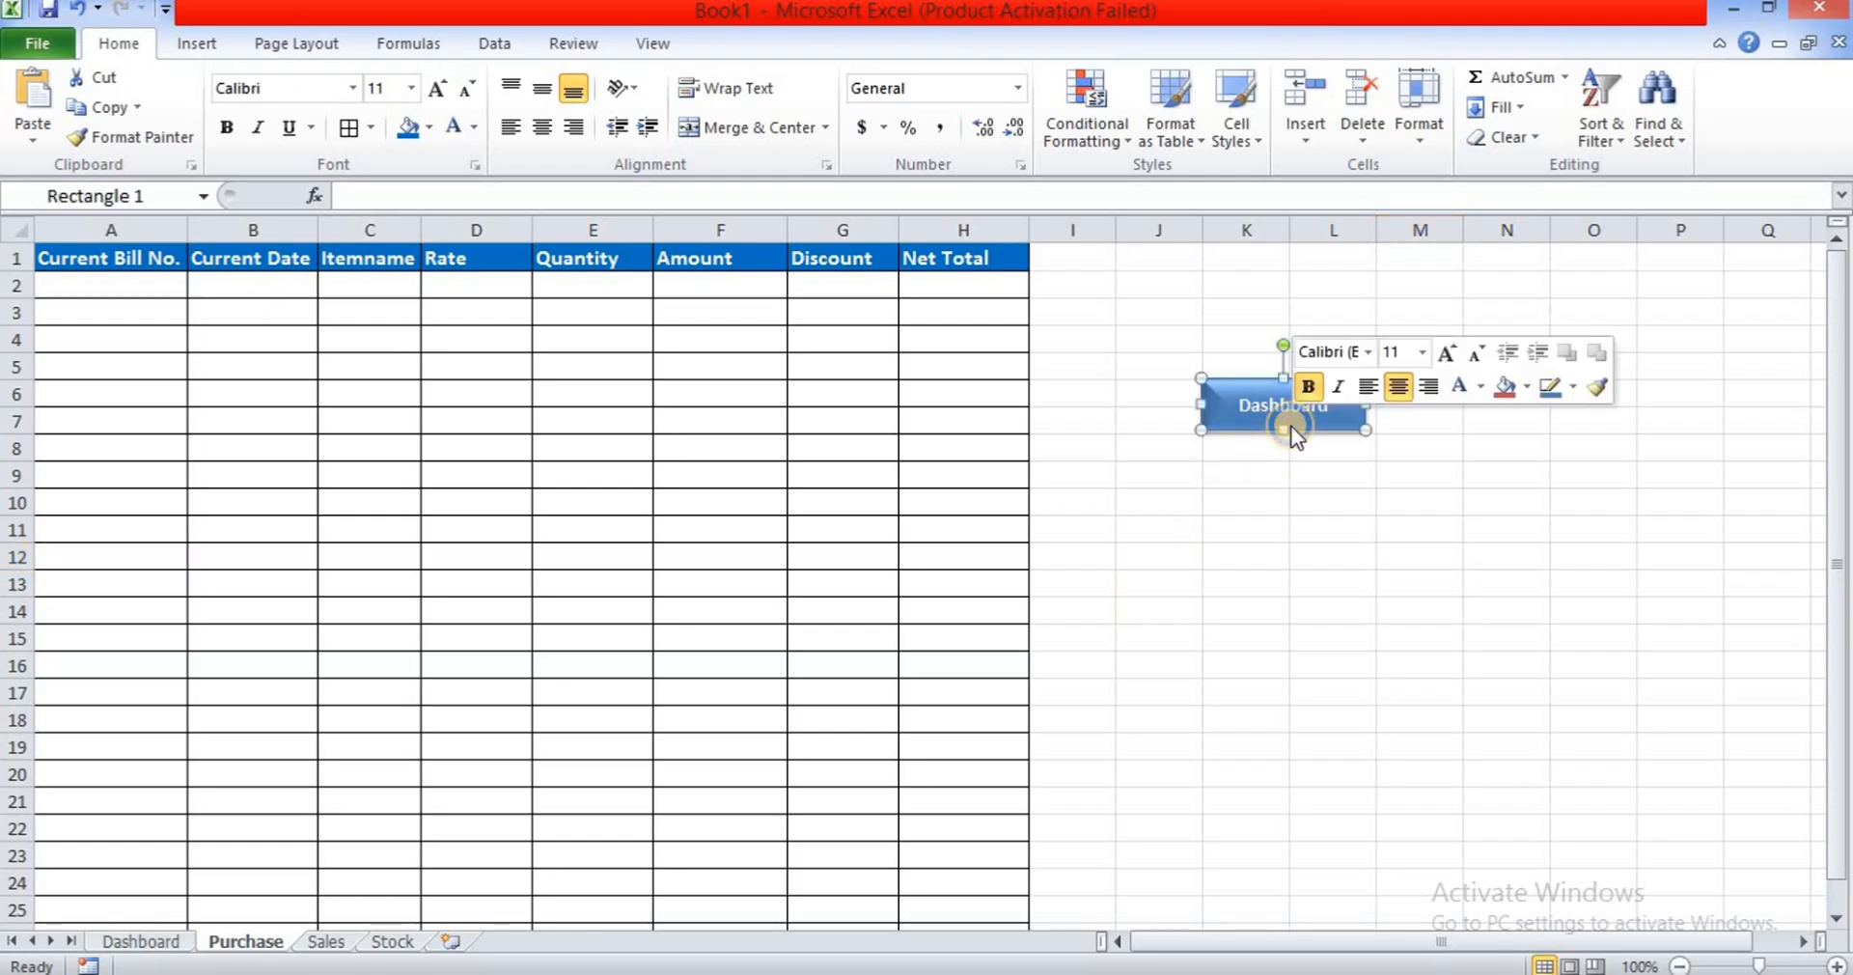
left_click(1418, 731)
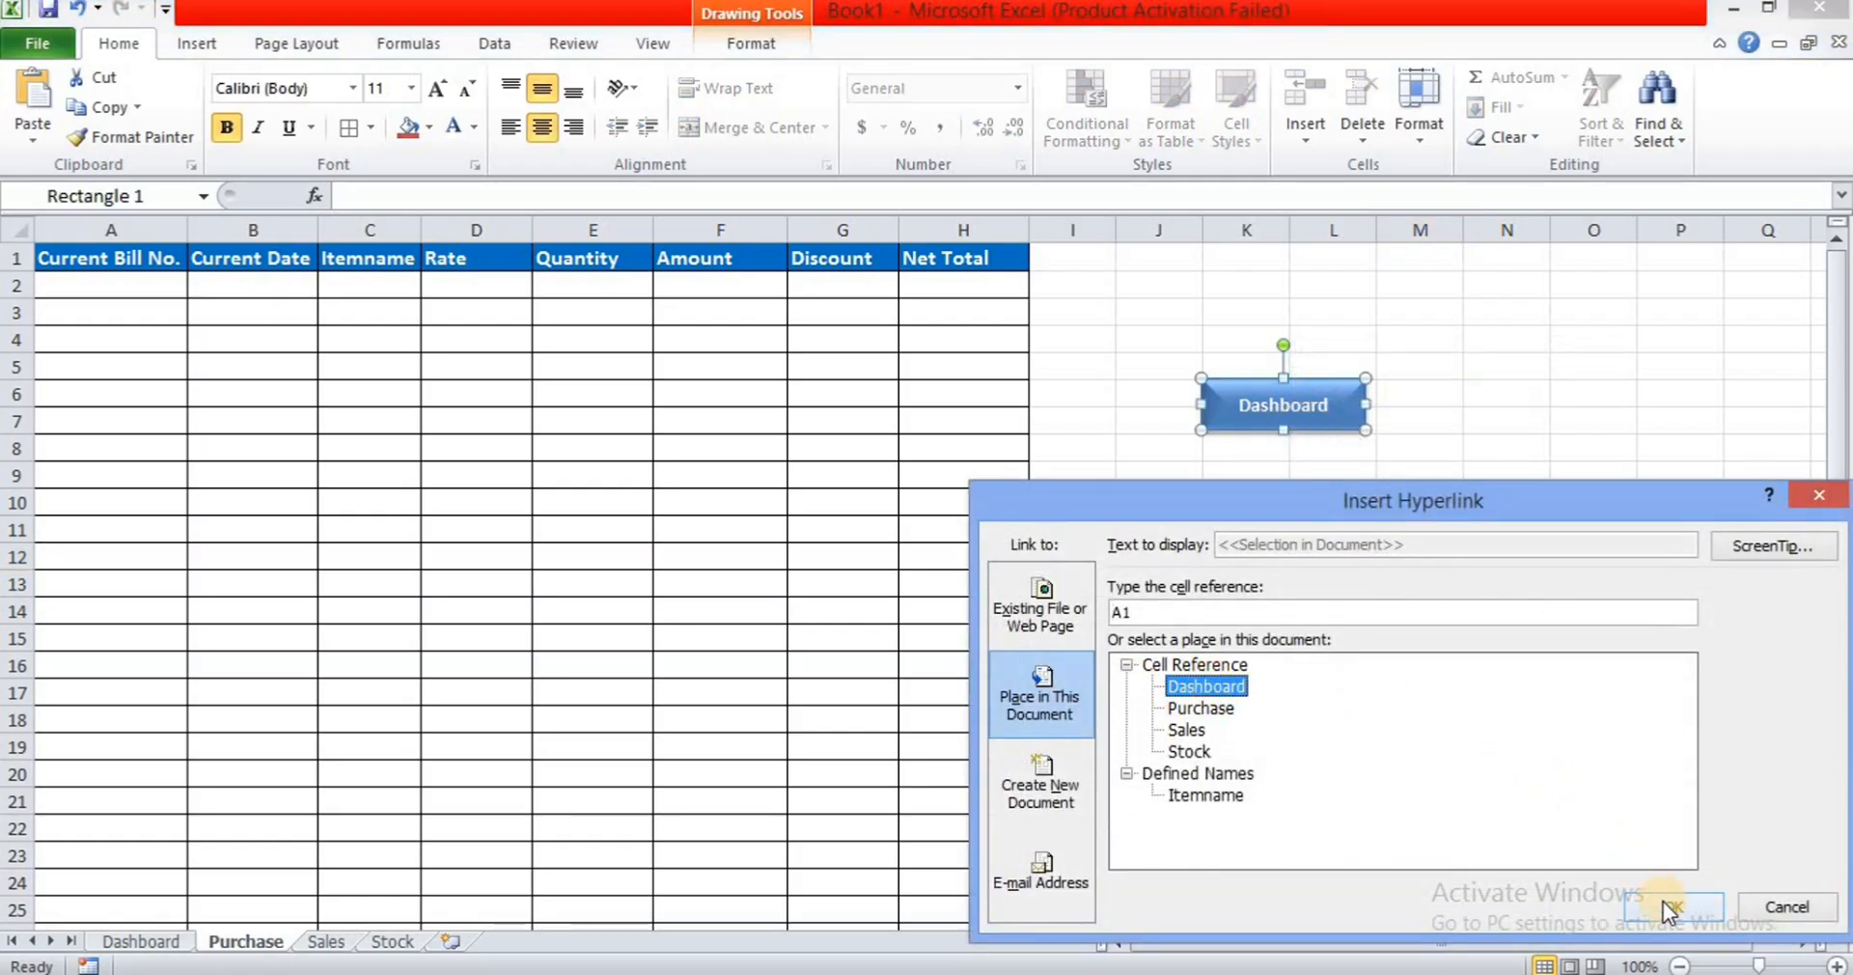
left_click(1664, 901)
- On the Sales sheet, hyperlink the Dashboard button to cell A1 of the Dashboard sheet
left_click(328, 941)
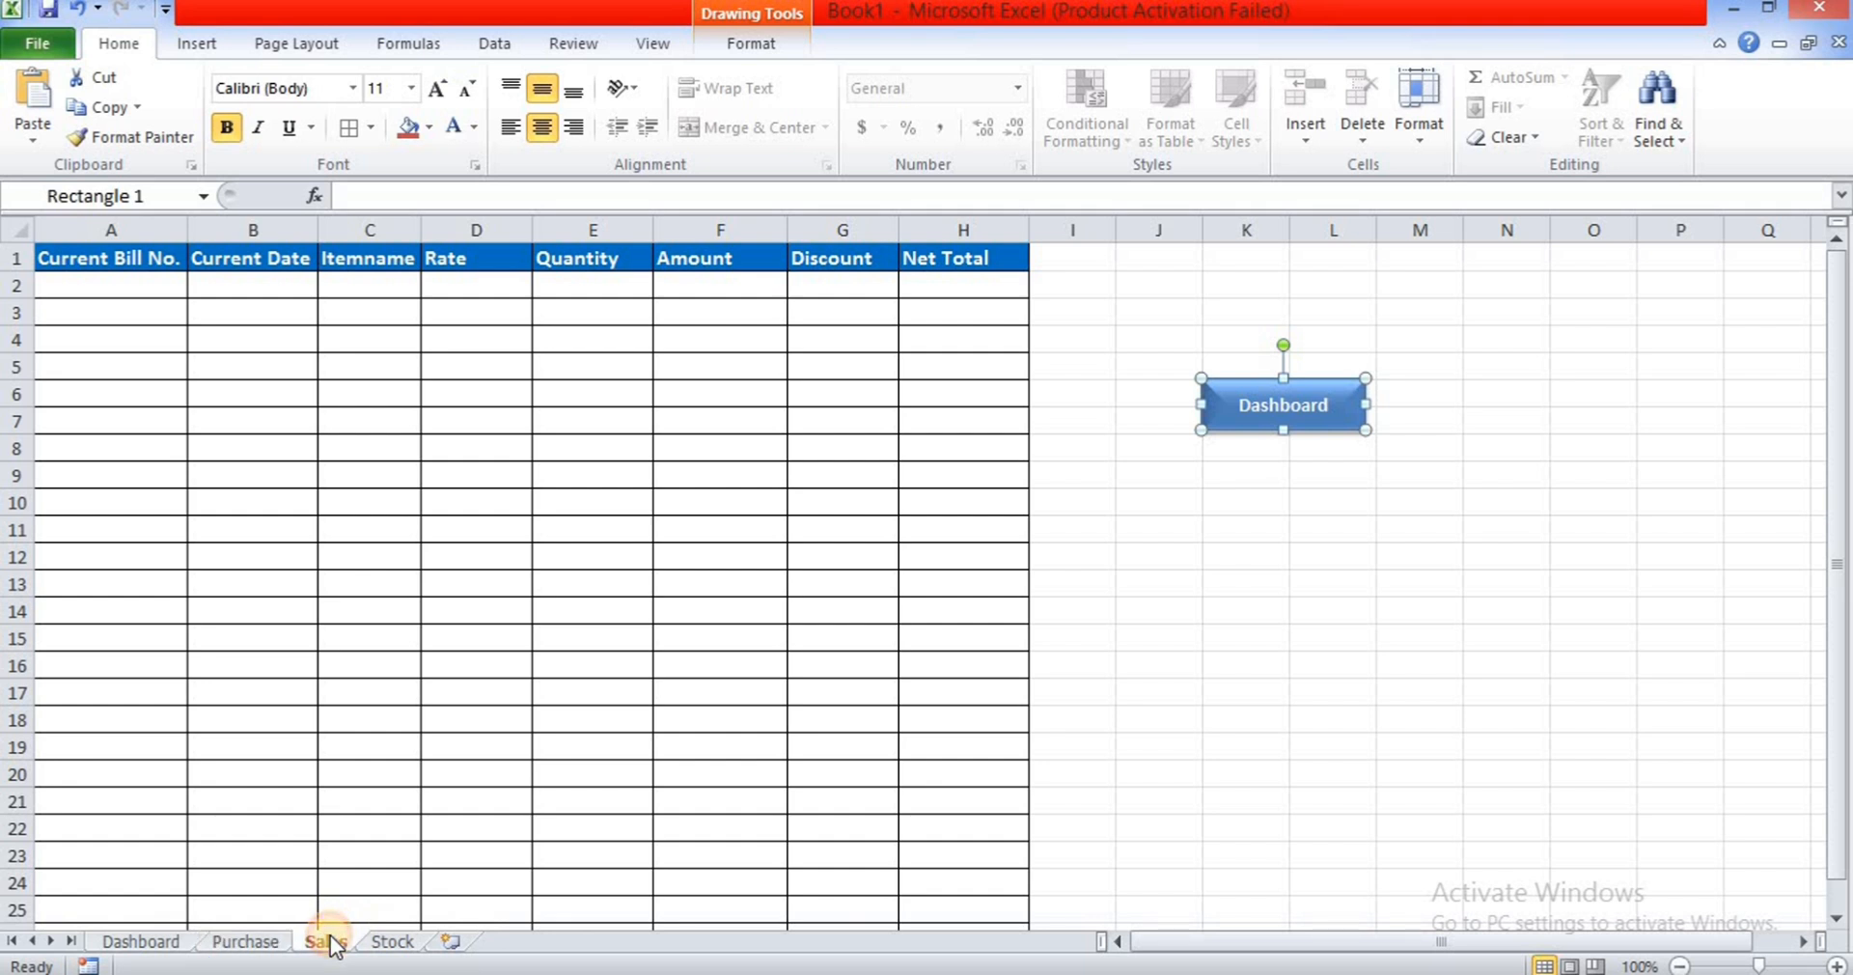
right_click(1263, 413)
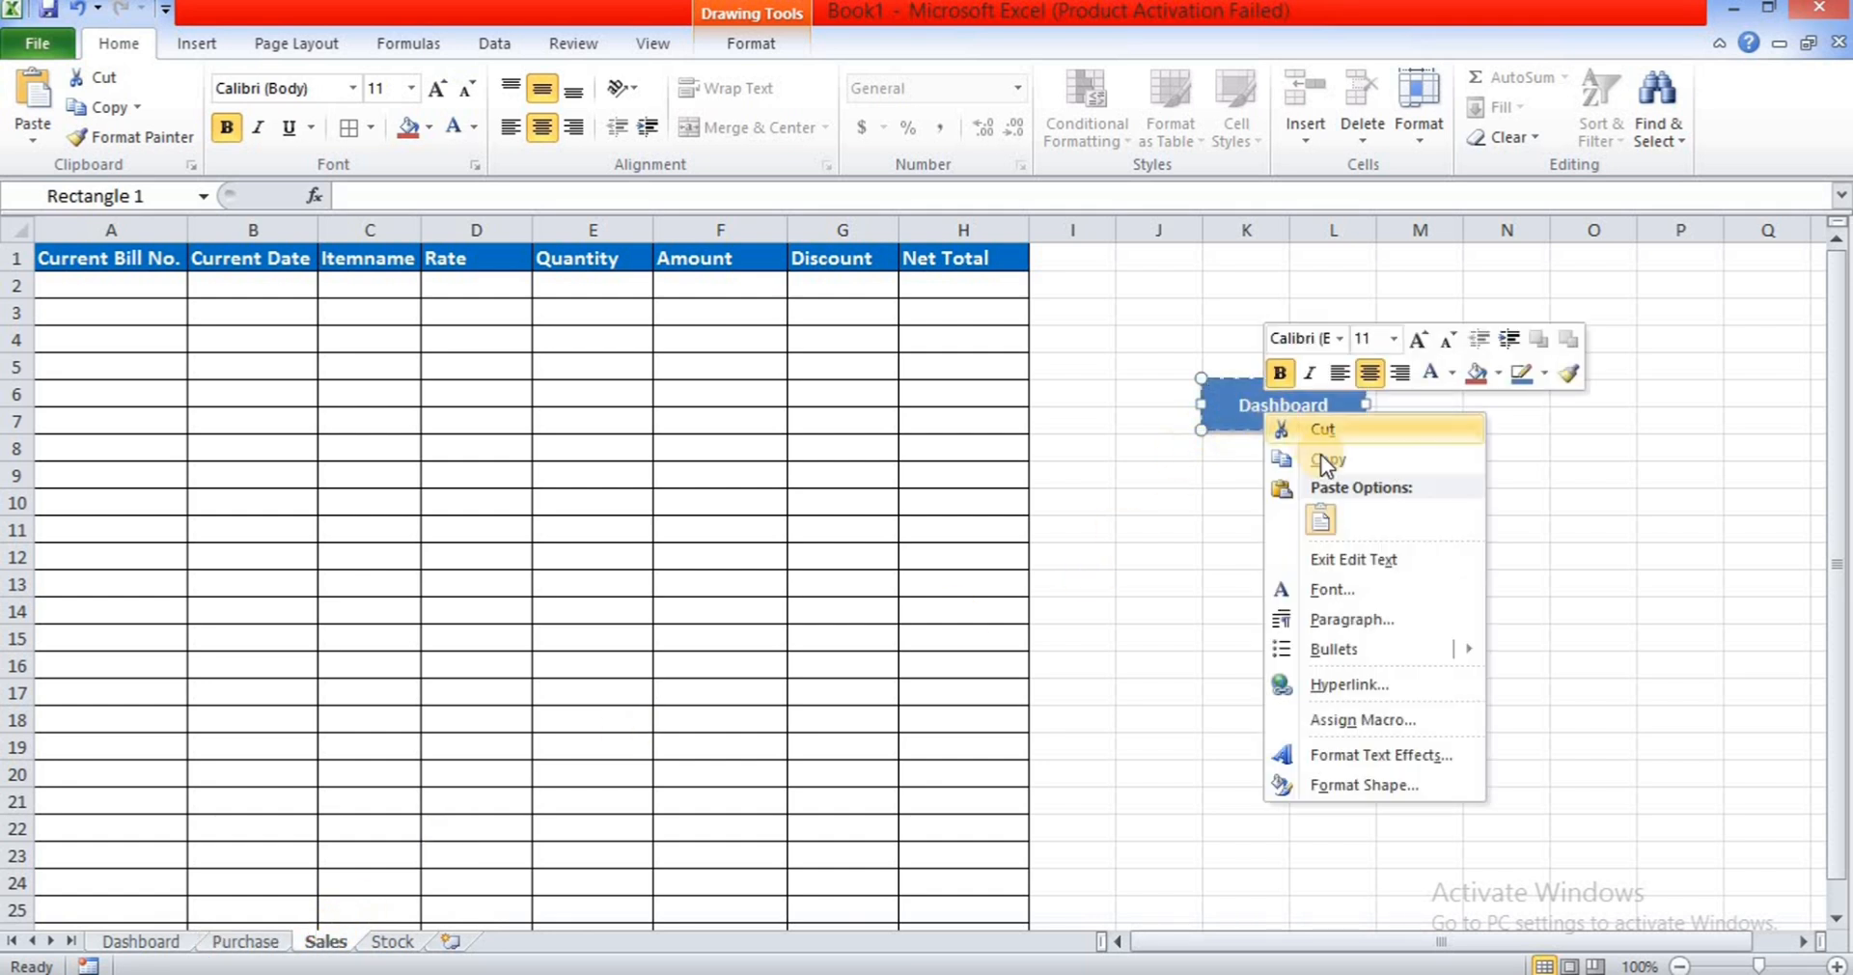
left_click(1378, 685)
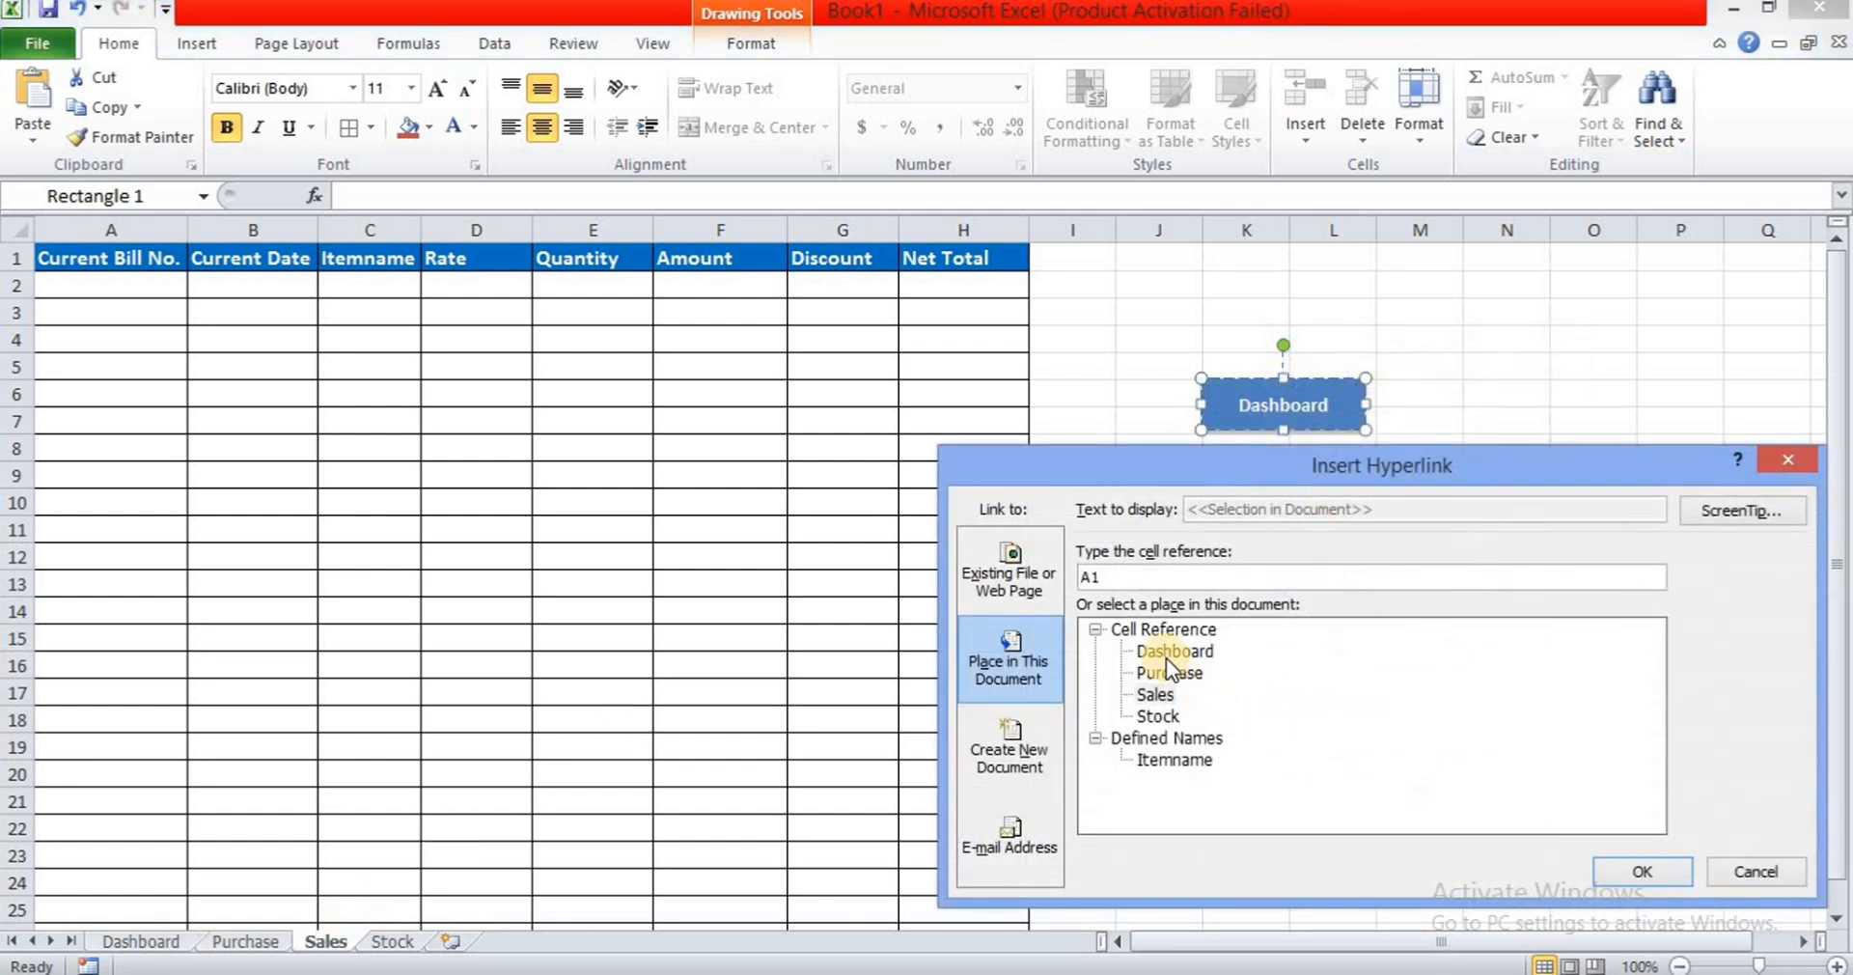
left_click(1643, 868)
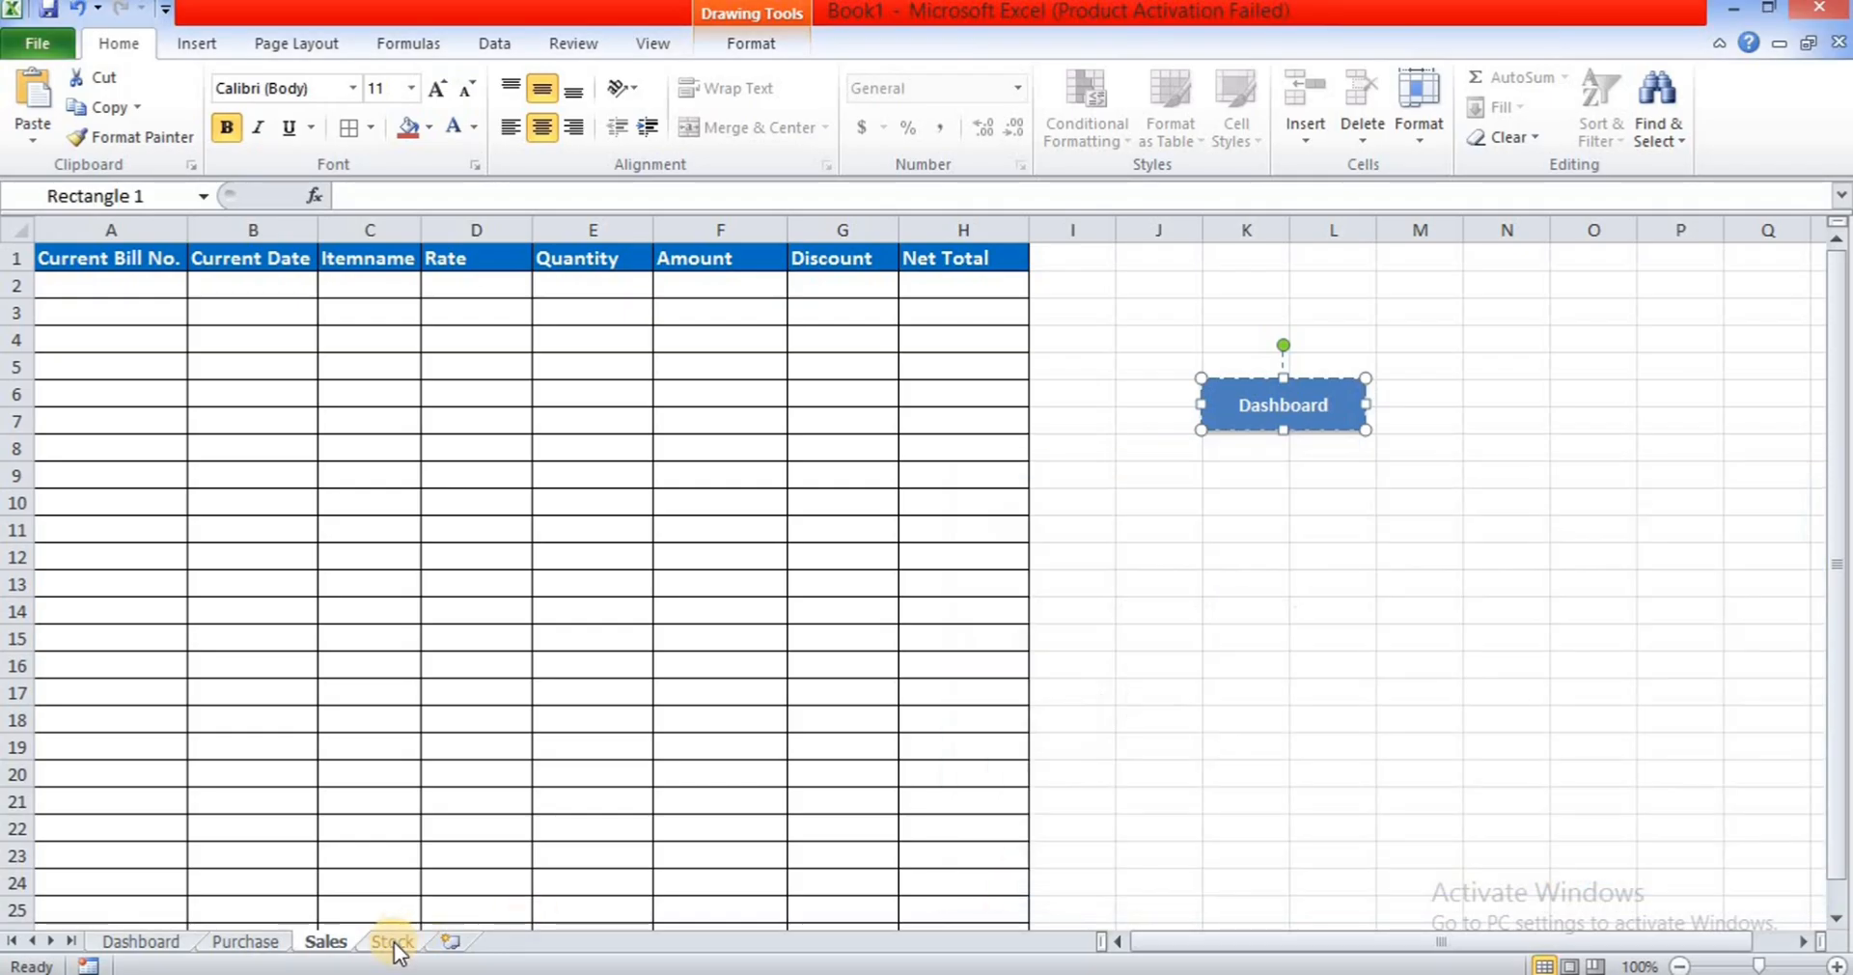
- On the Stock sheet, hyperlink the Dashboard button to cell A1 of the Dashboard sheet and deselect the button
left_click(392, 941)
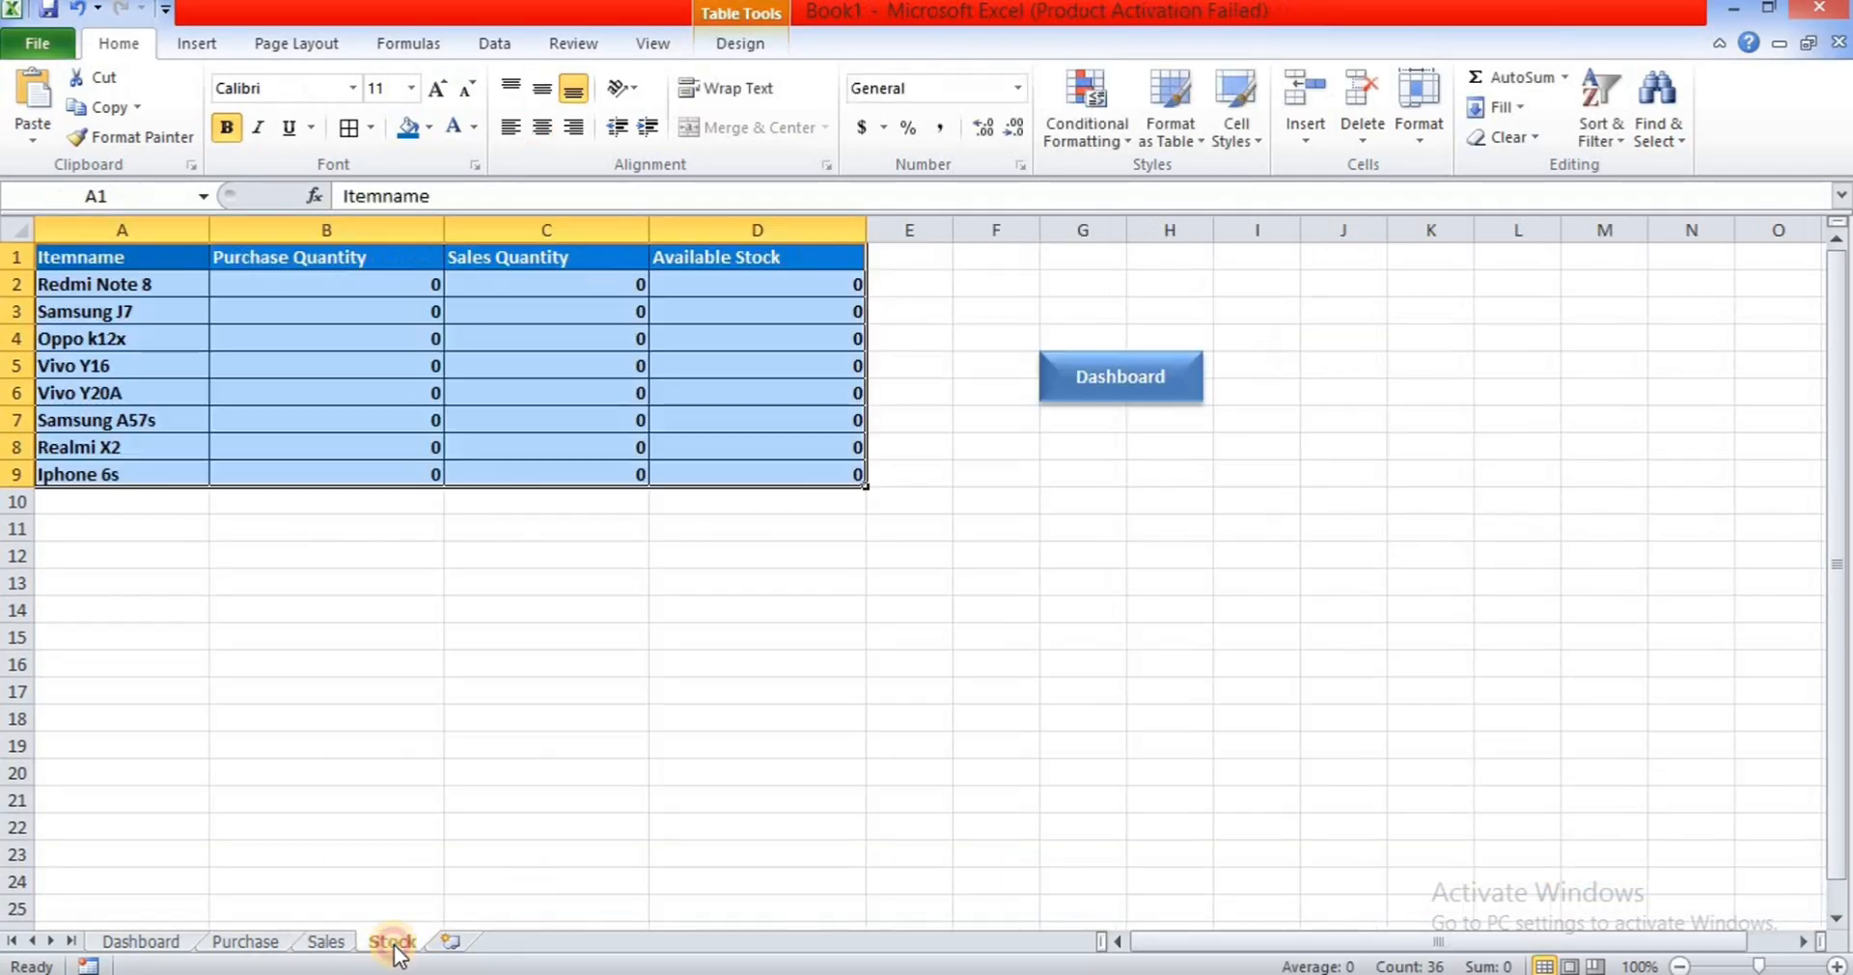
right_click(1164, 383)
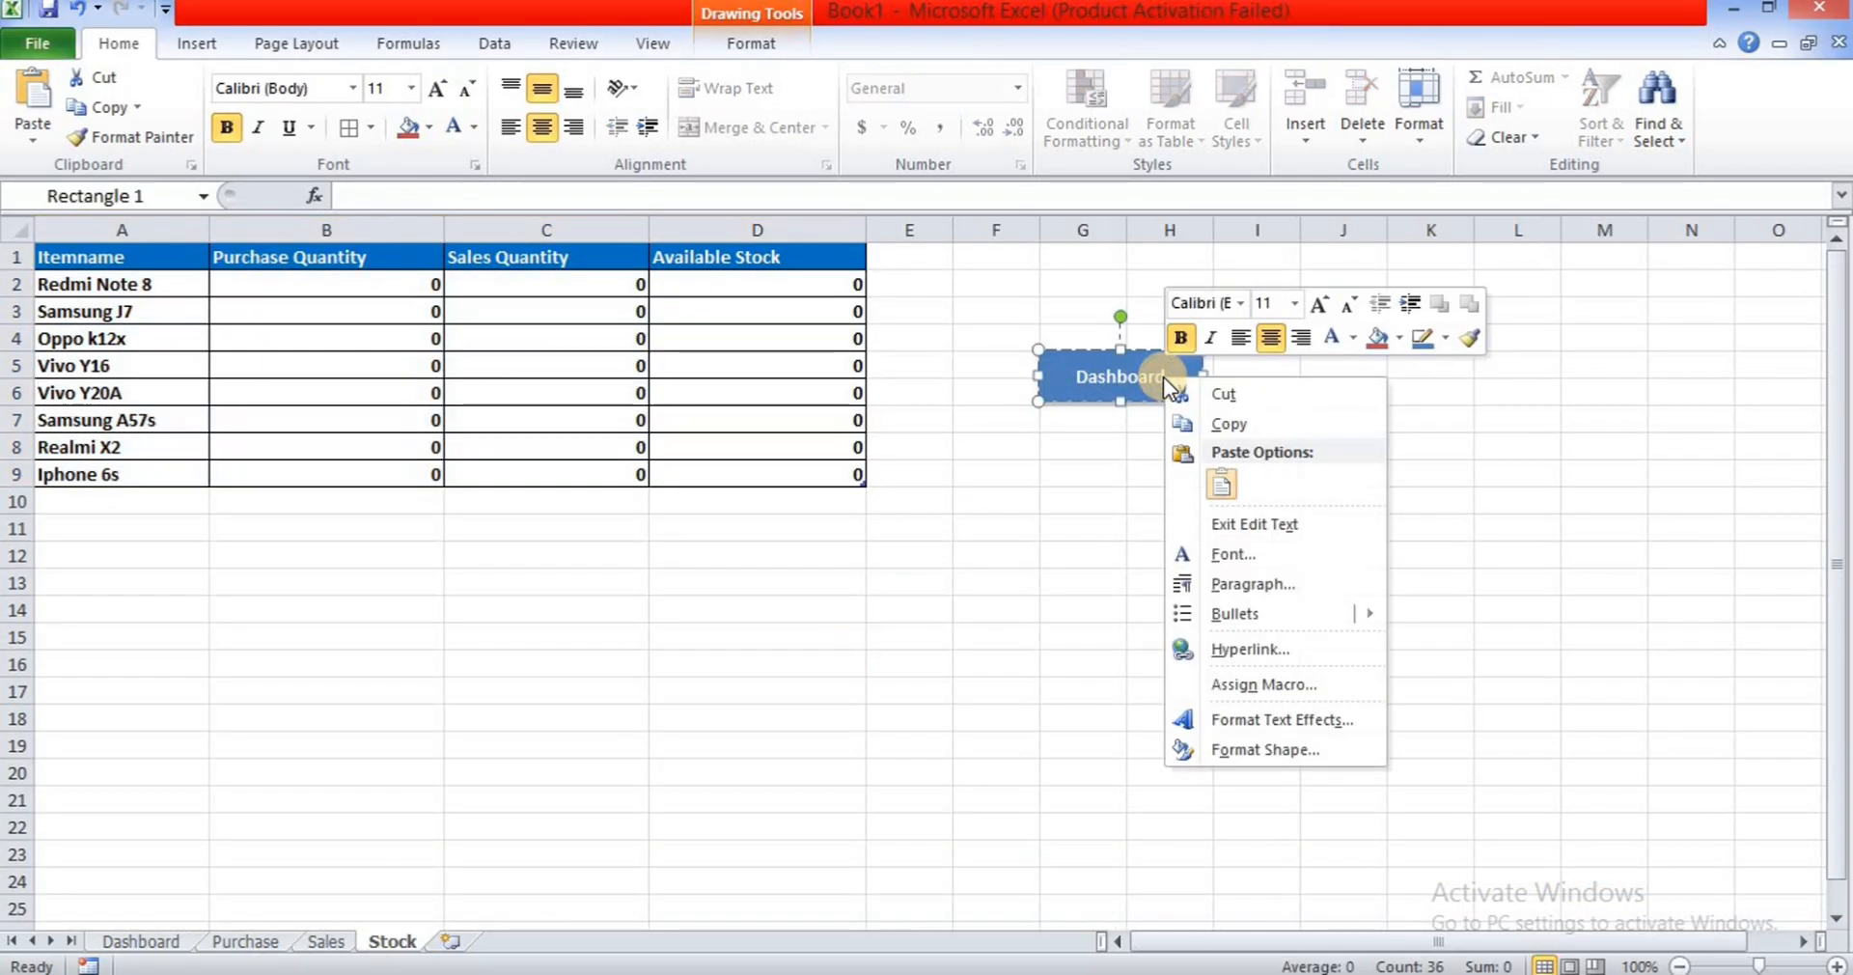
left_click(1270, 650)
left_click(1066, 618)
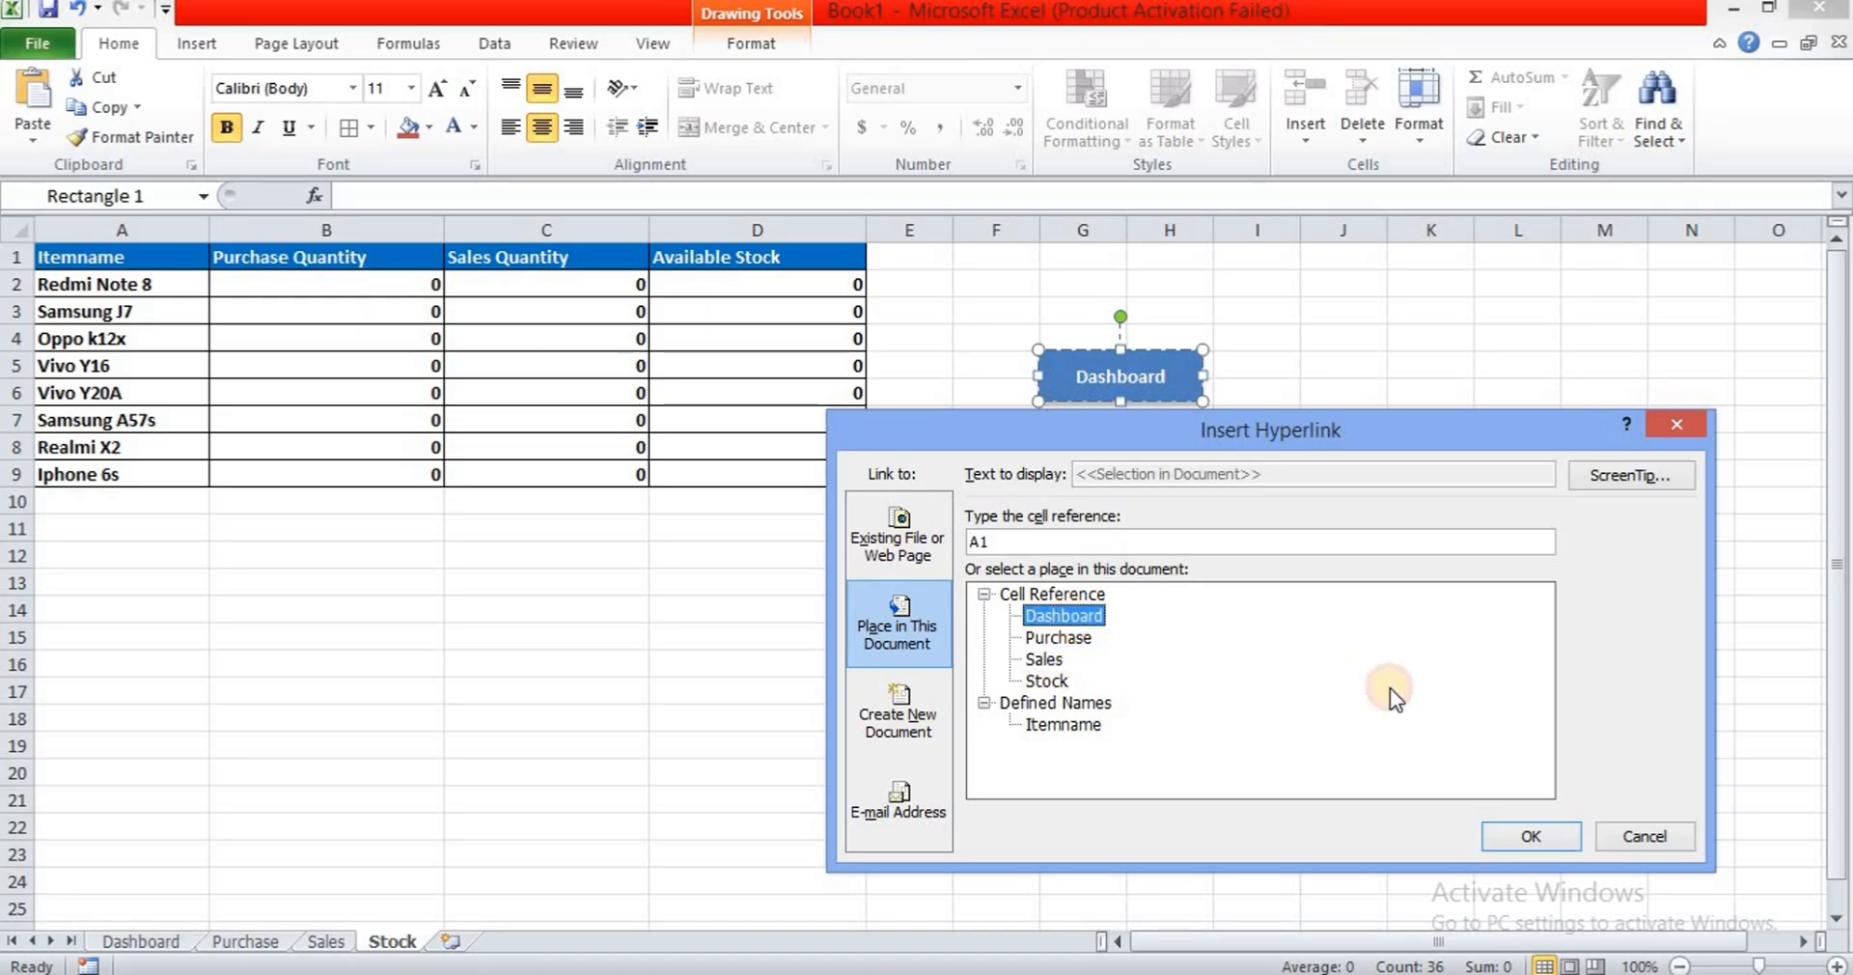
left_click(1518, 835)
left_click(1494, 632)
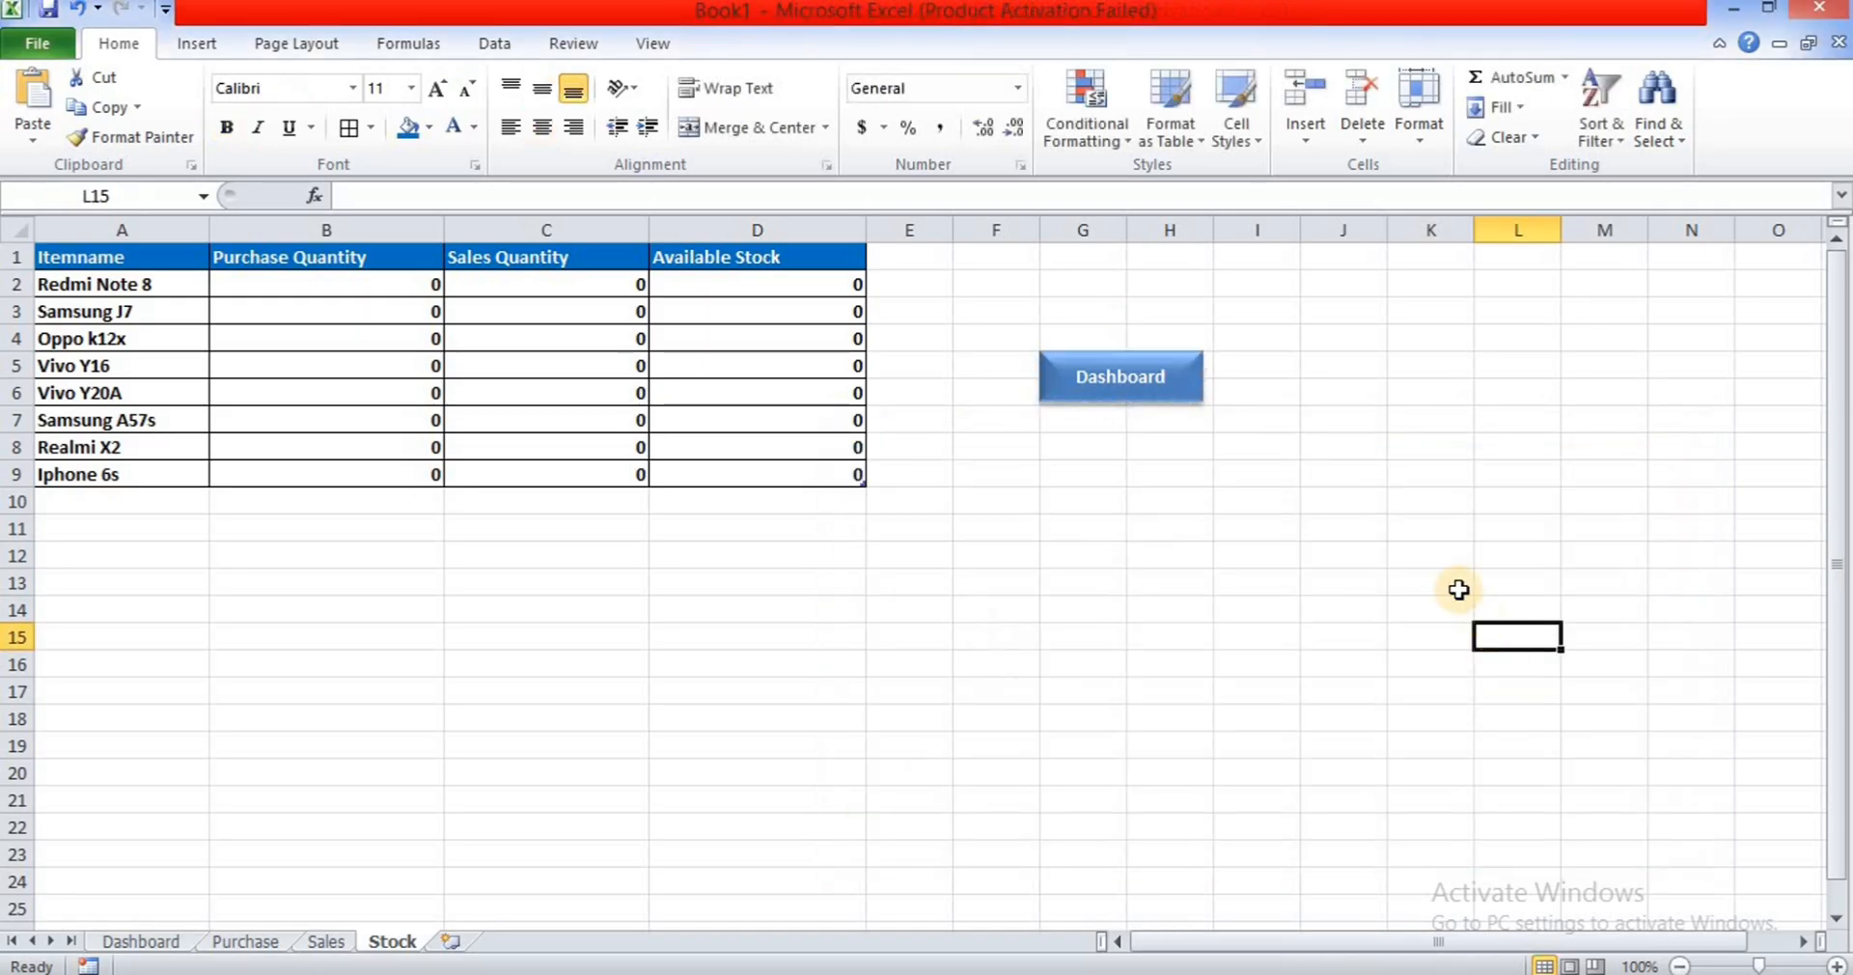
- Test the links by going from Stock to the Dashboard, to the Purchase sheet and back to the Dashboard
left_click(1113, 382)
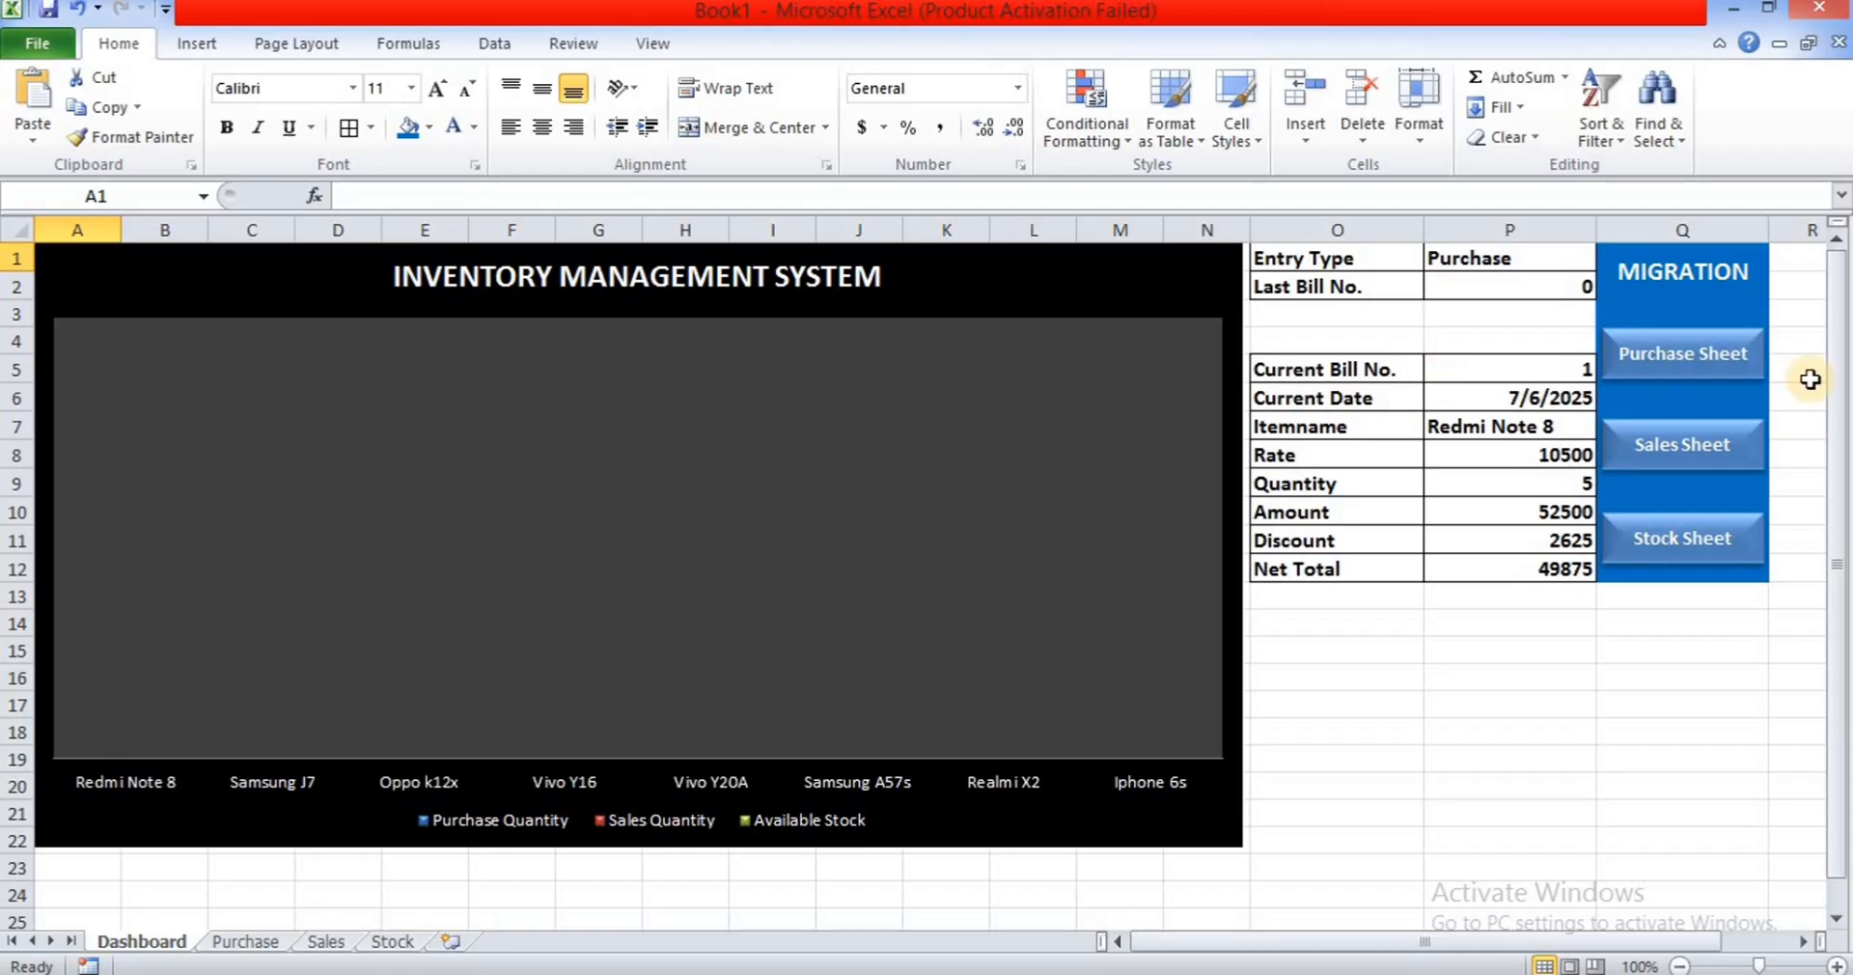
left_click(1681, 357)
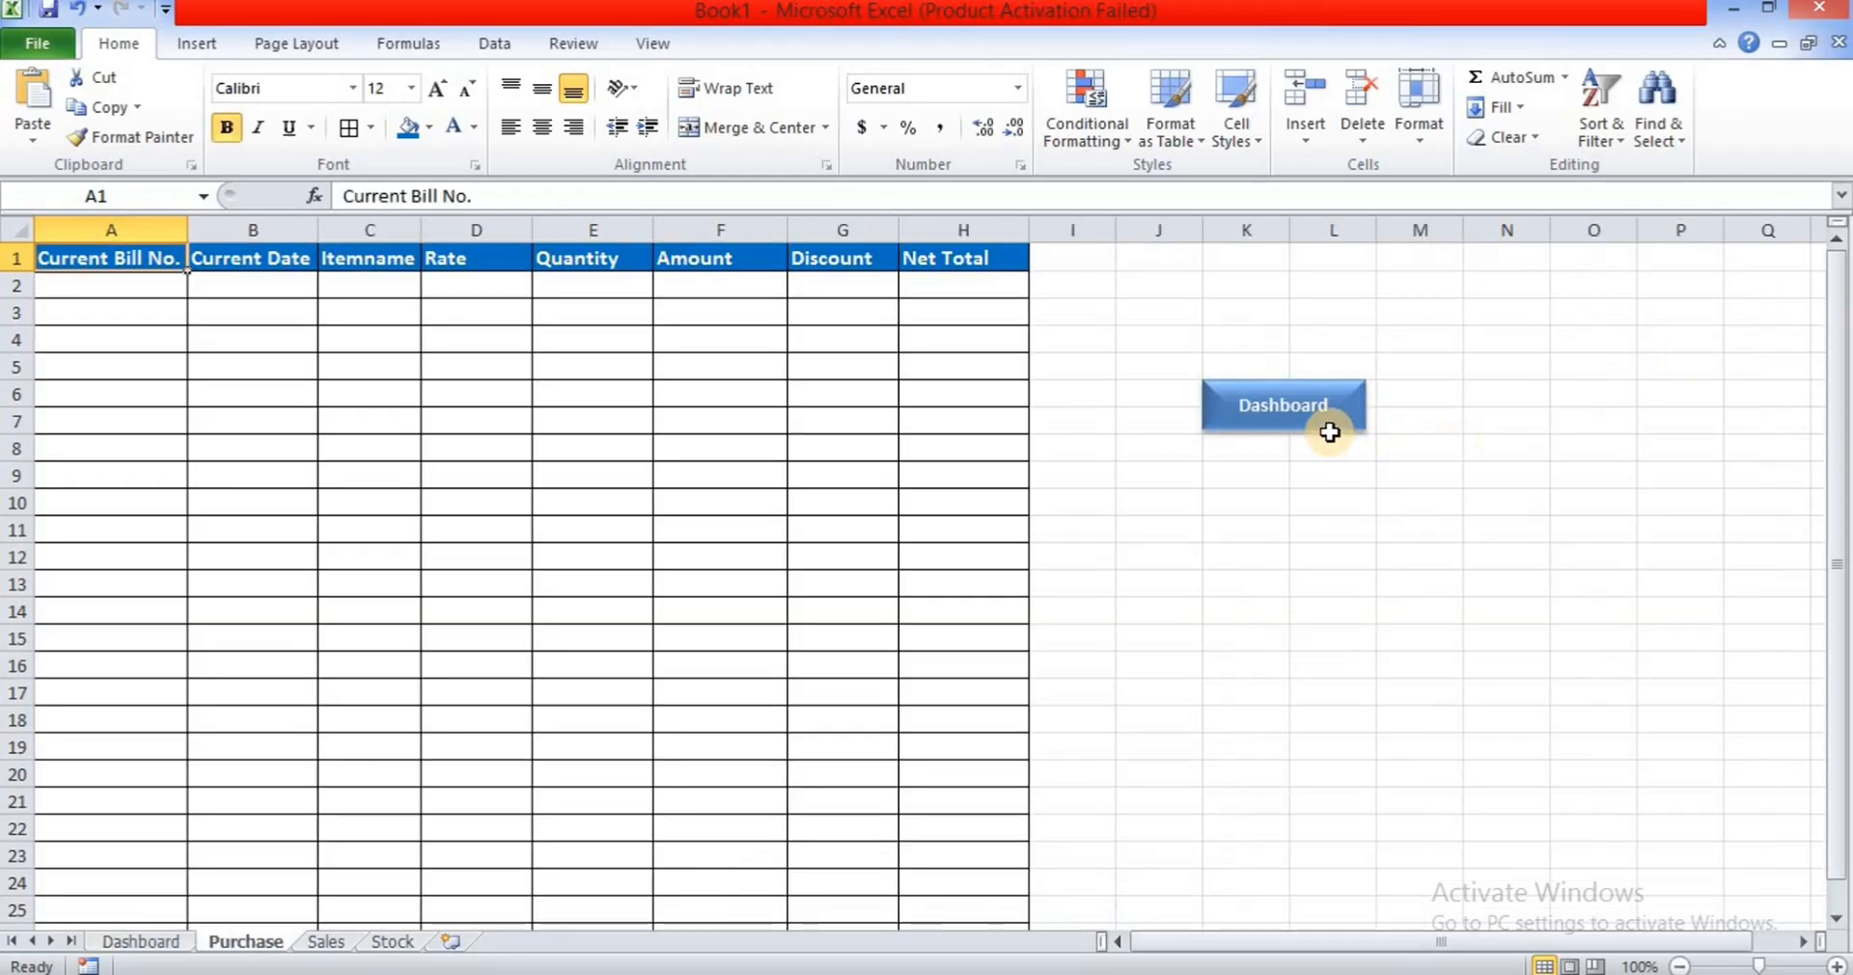
left_click(1298, 430)
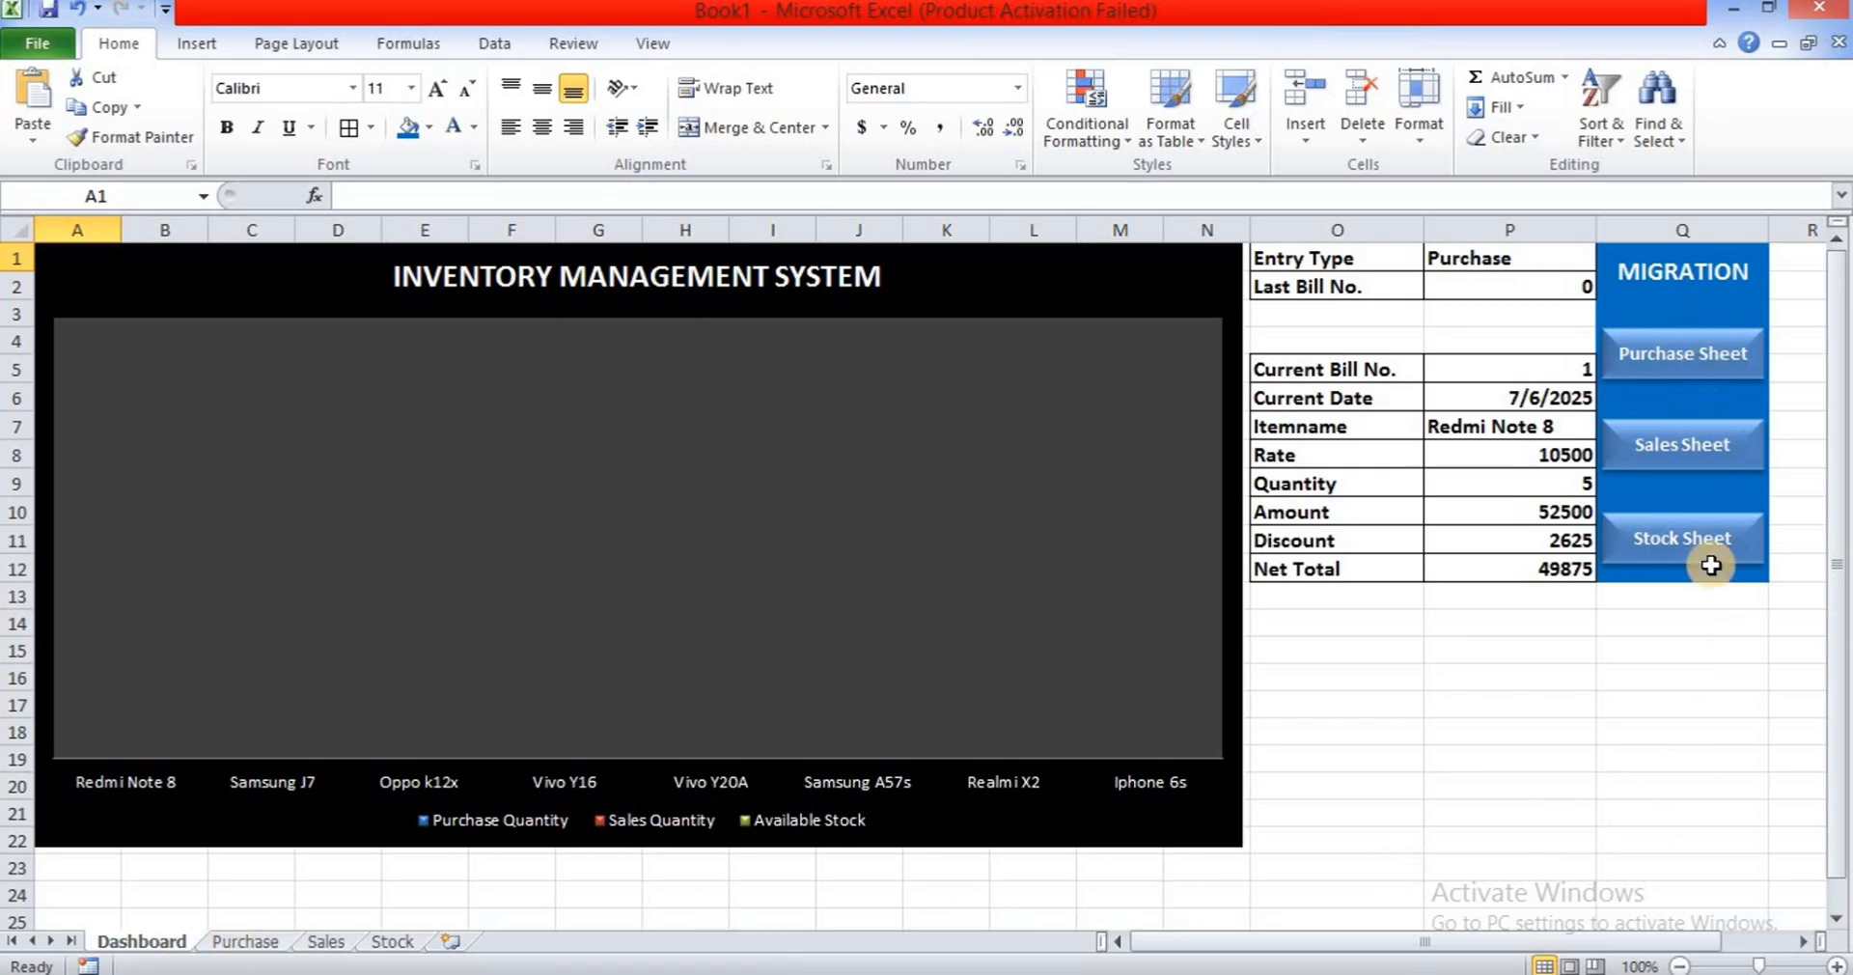
- Add the item "Iphone 13 pro max" in cell A10 of the Stock sheet, directly below the item table
left_click(417, 941)
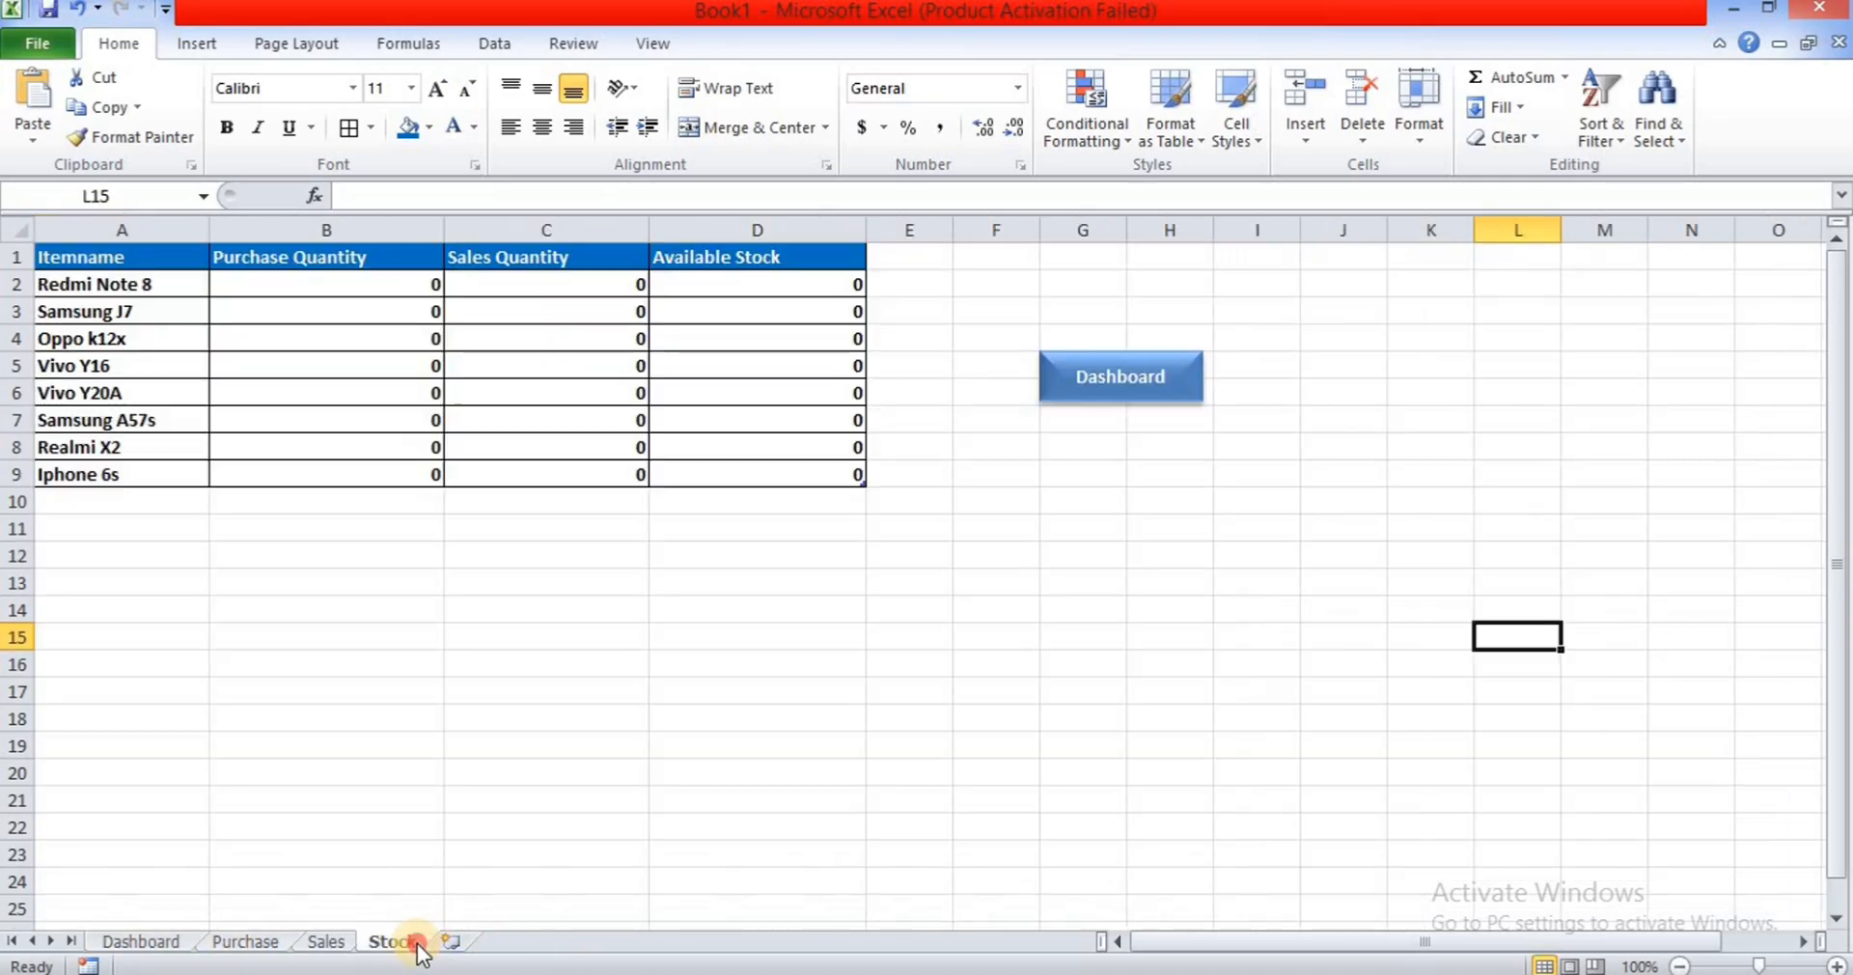
left_click(125, 500)
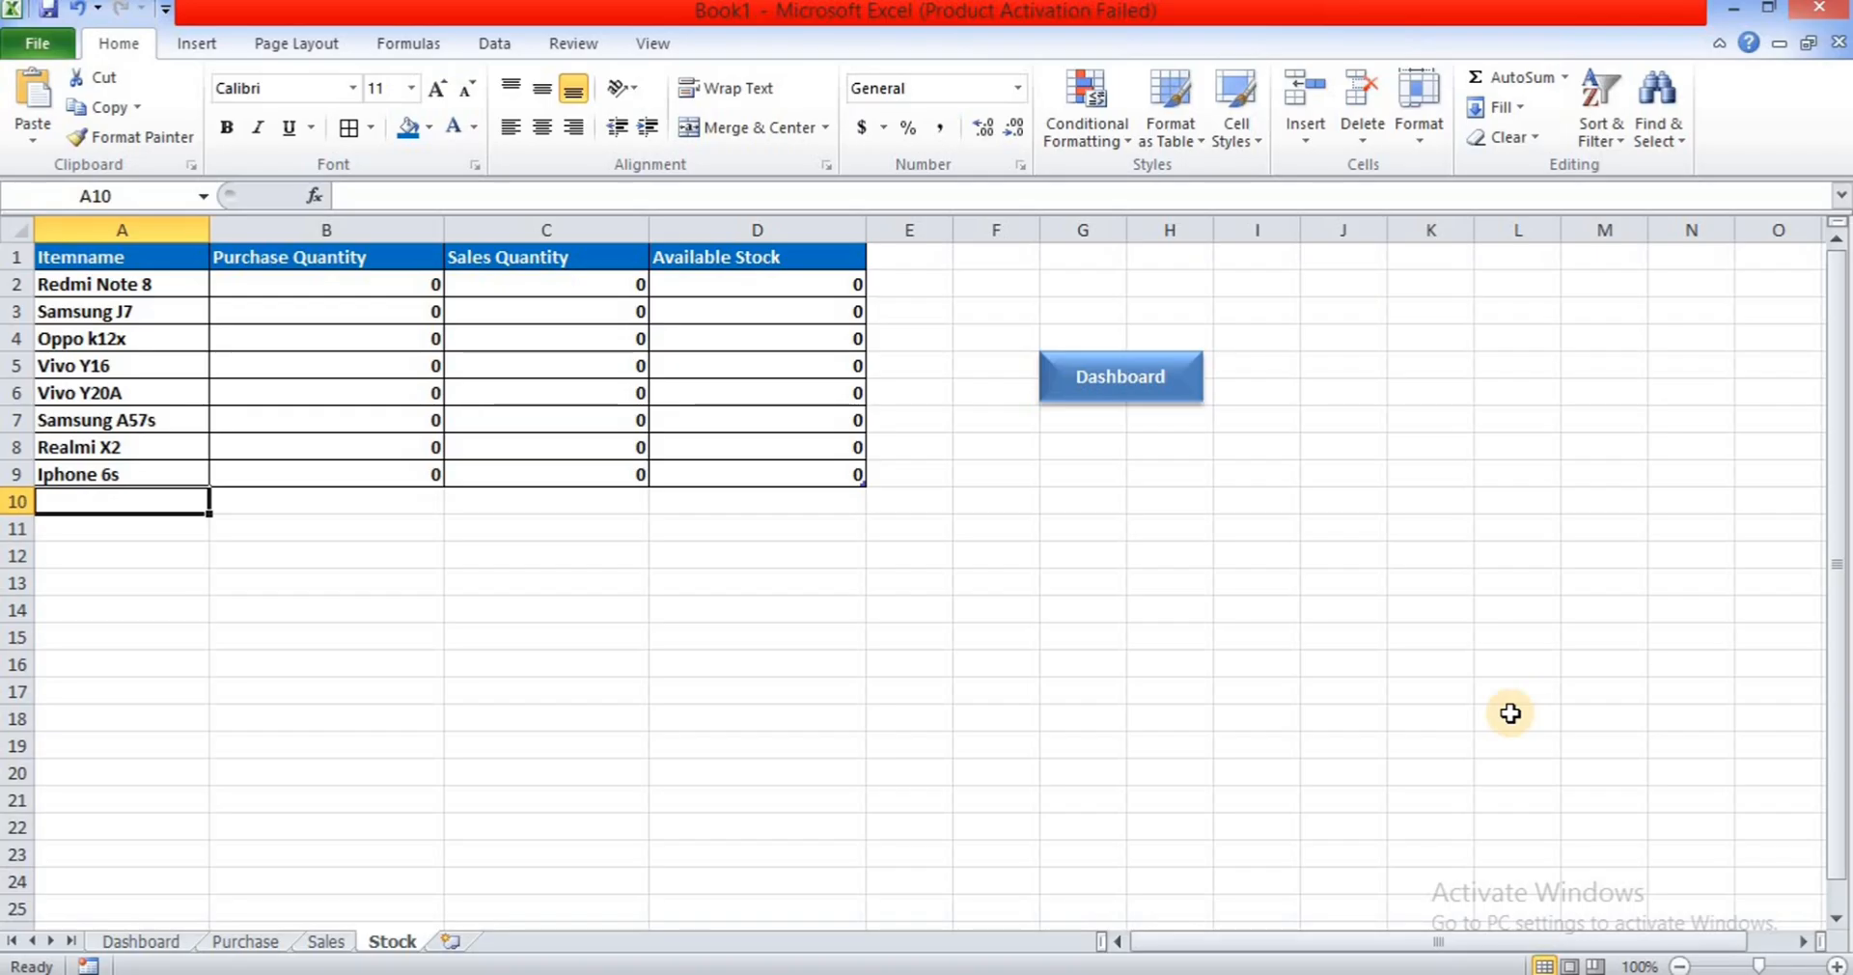
type("Iphone ")
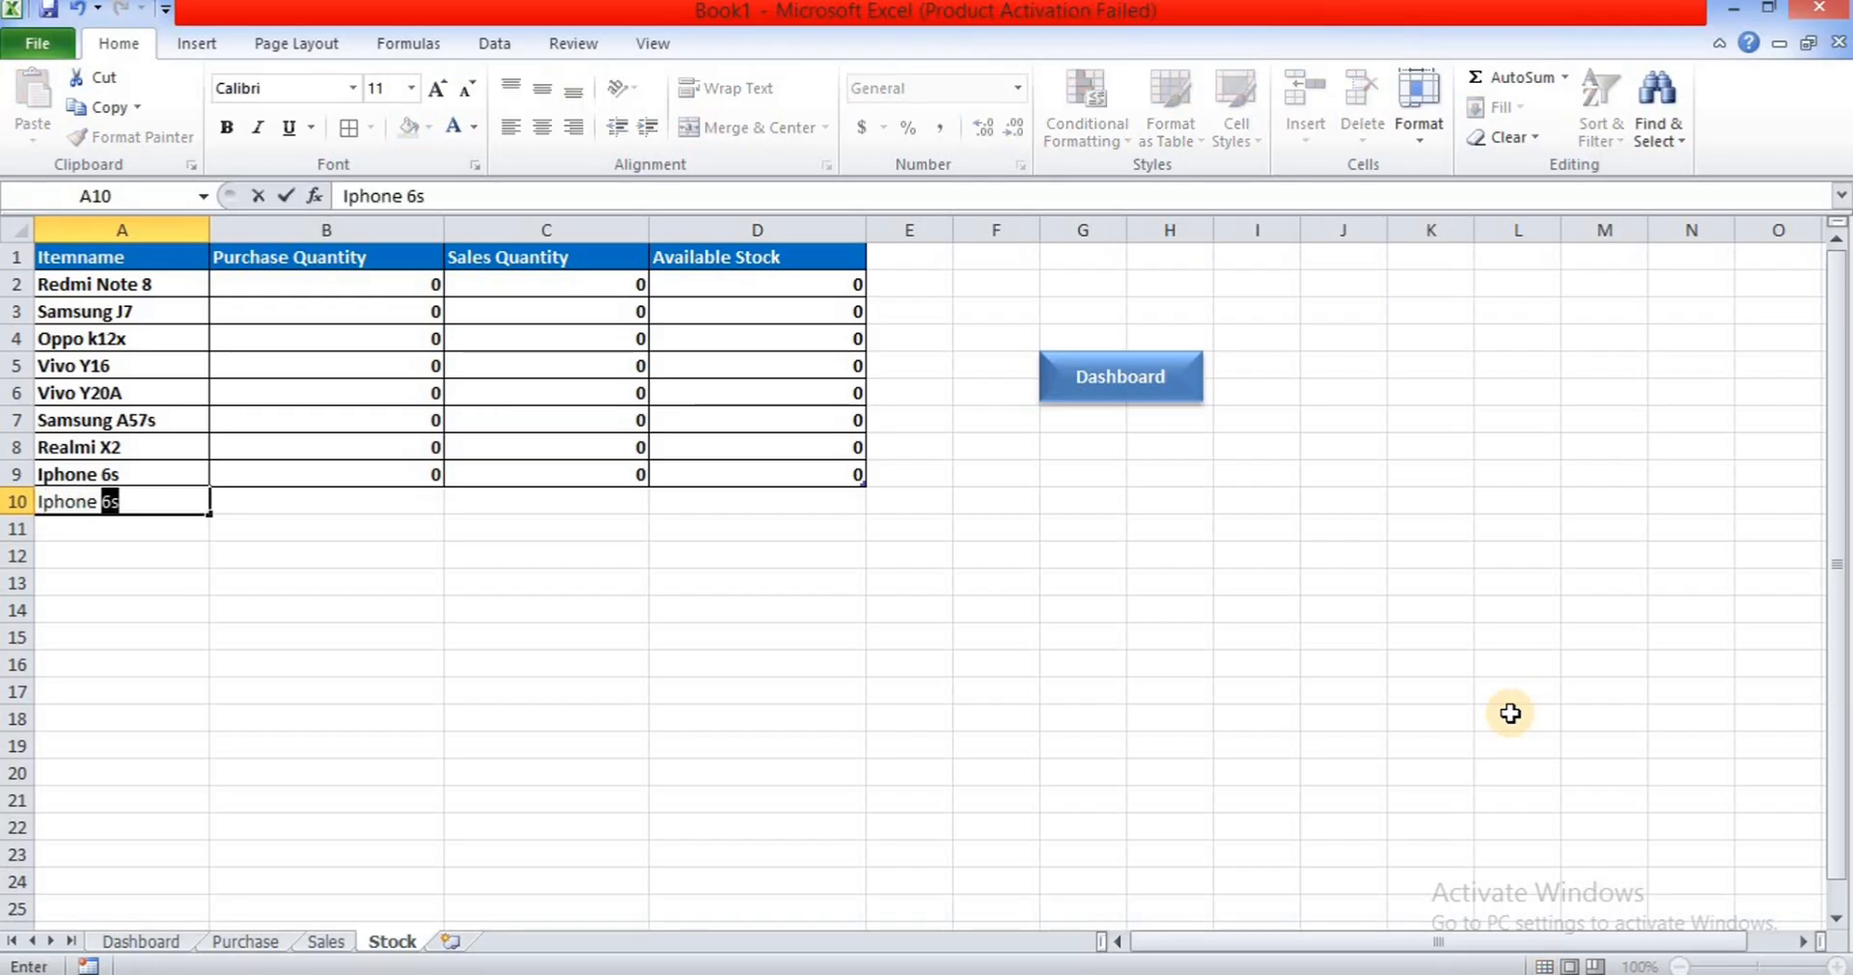
type("13")
key("BackSpace")
key("BackSpace")
key("BackSpace")
key("BackSpace")
key("BackSpace")
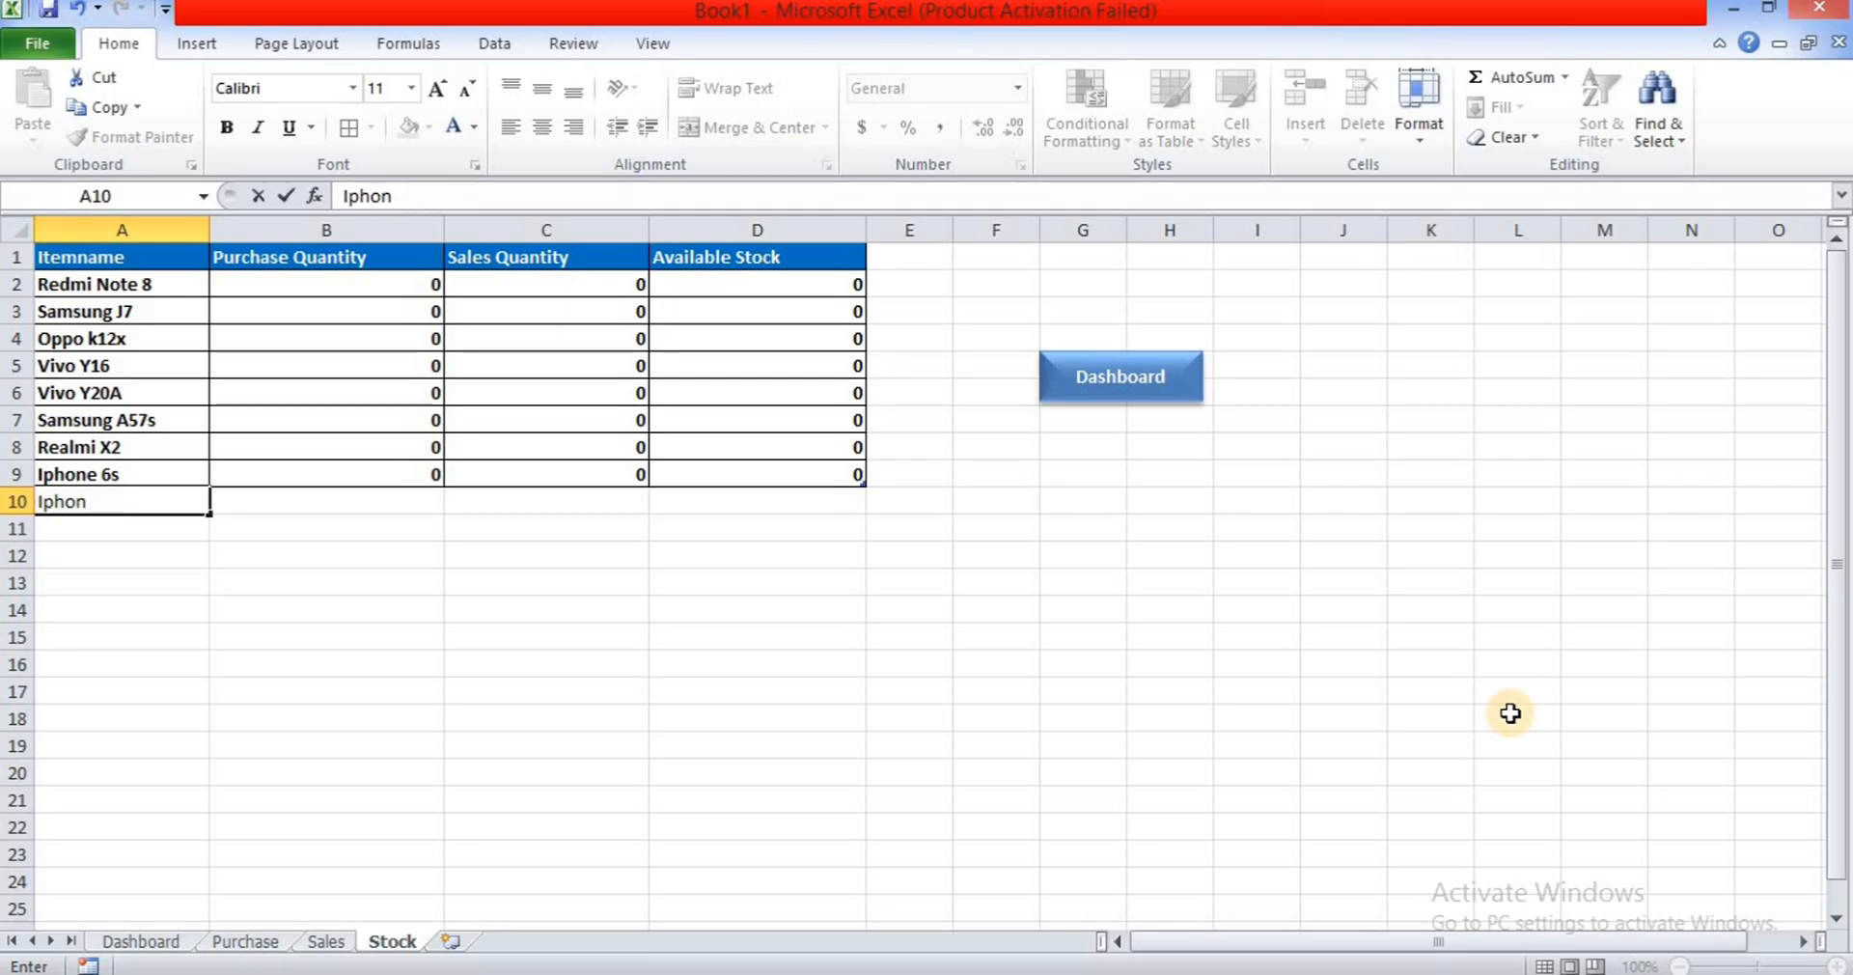
type("we")
key("BackSpace")
key("BackSpace")
type("e 13")
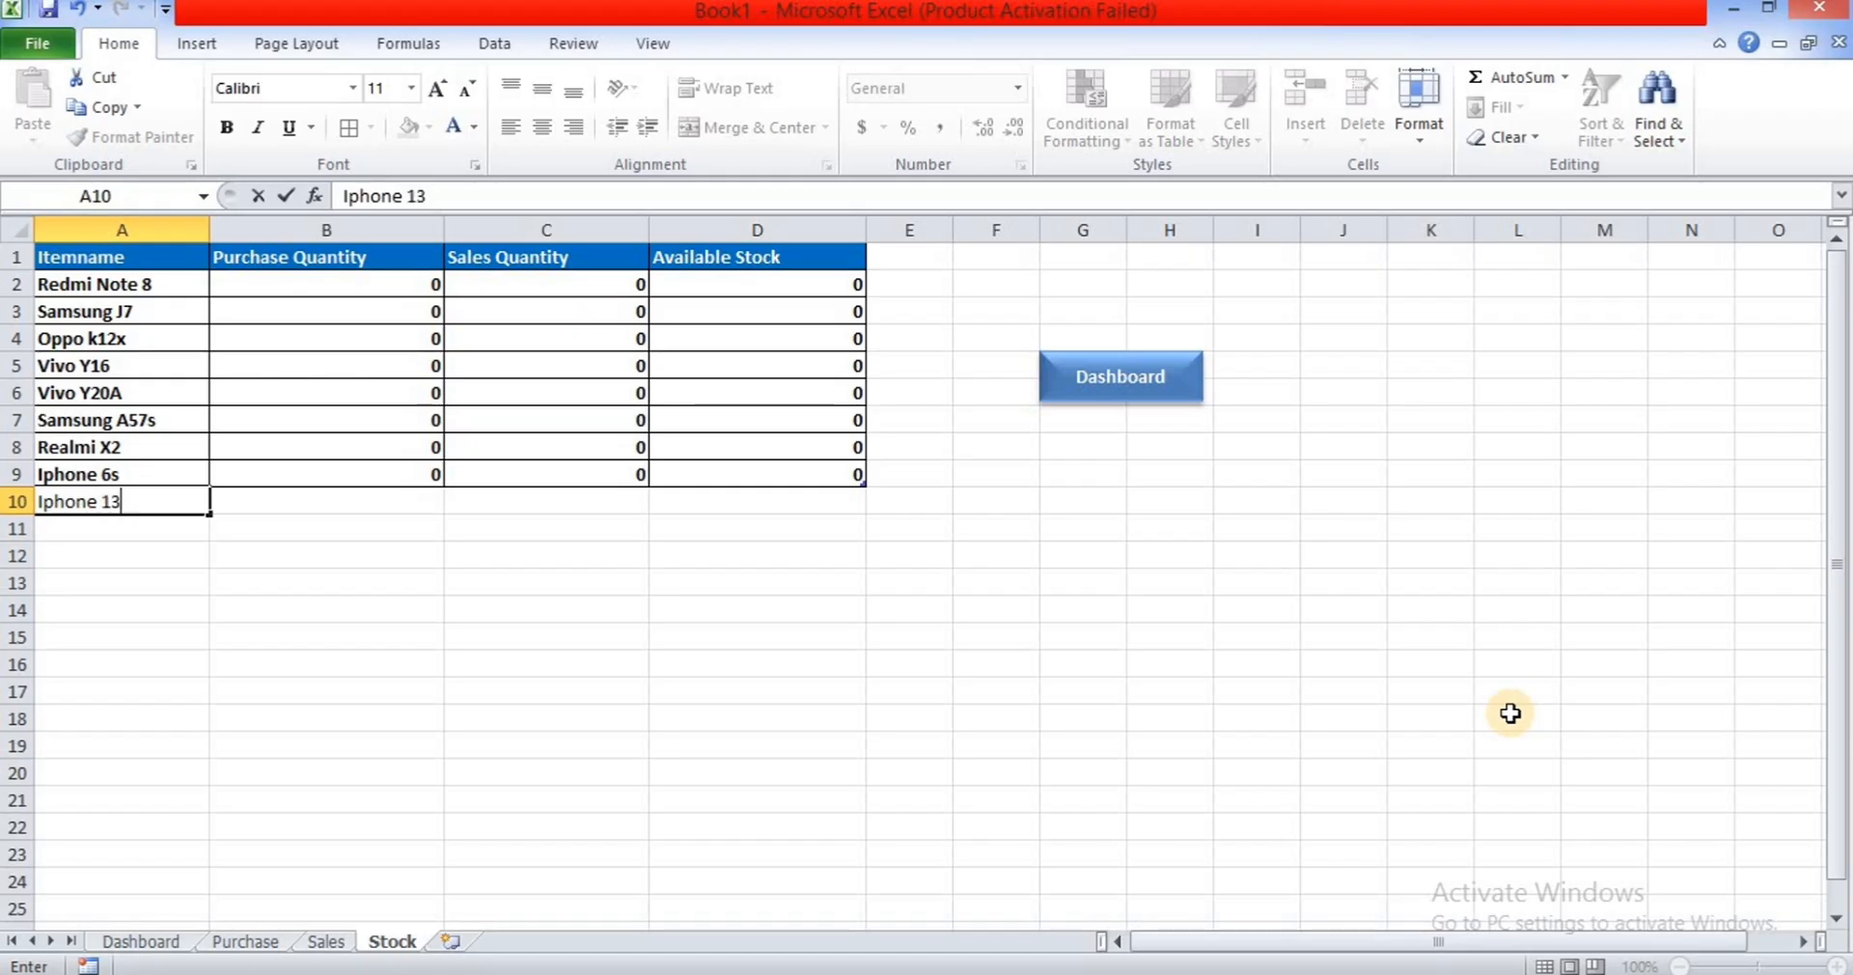
type(" pro max")
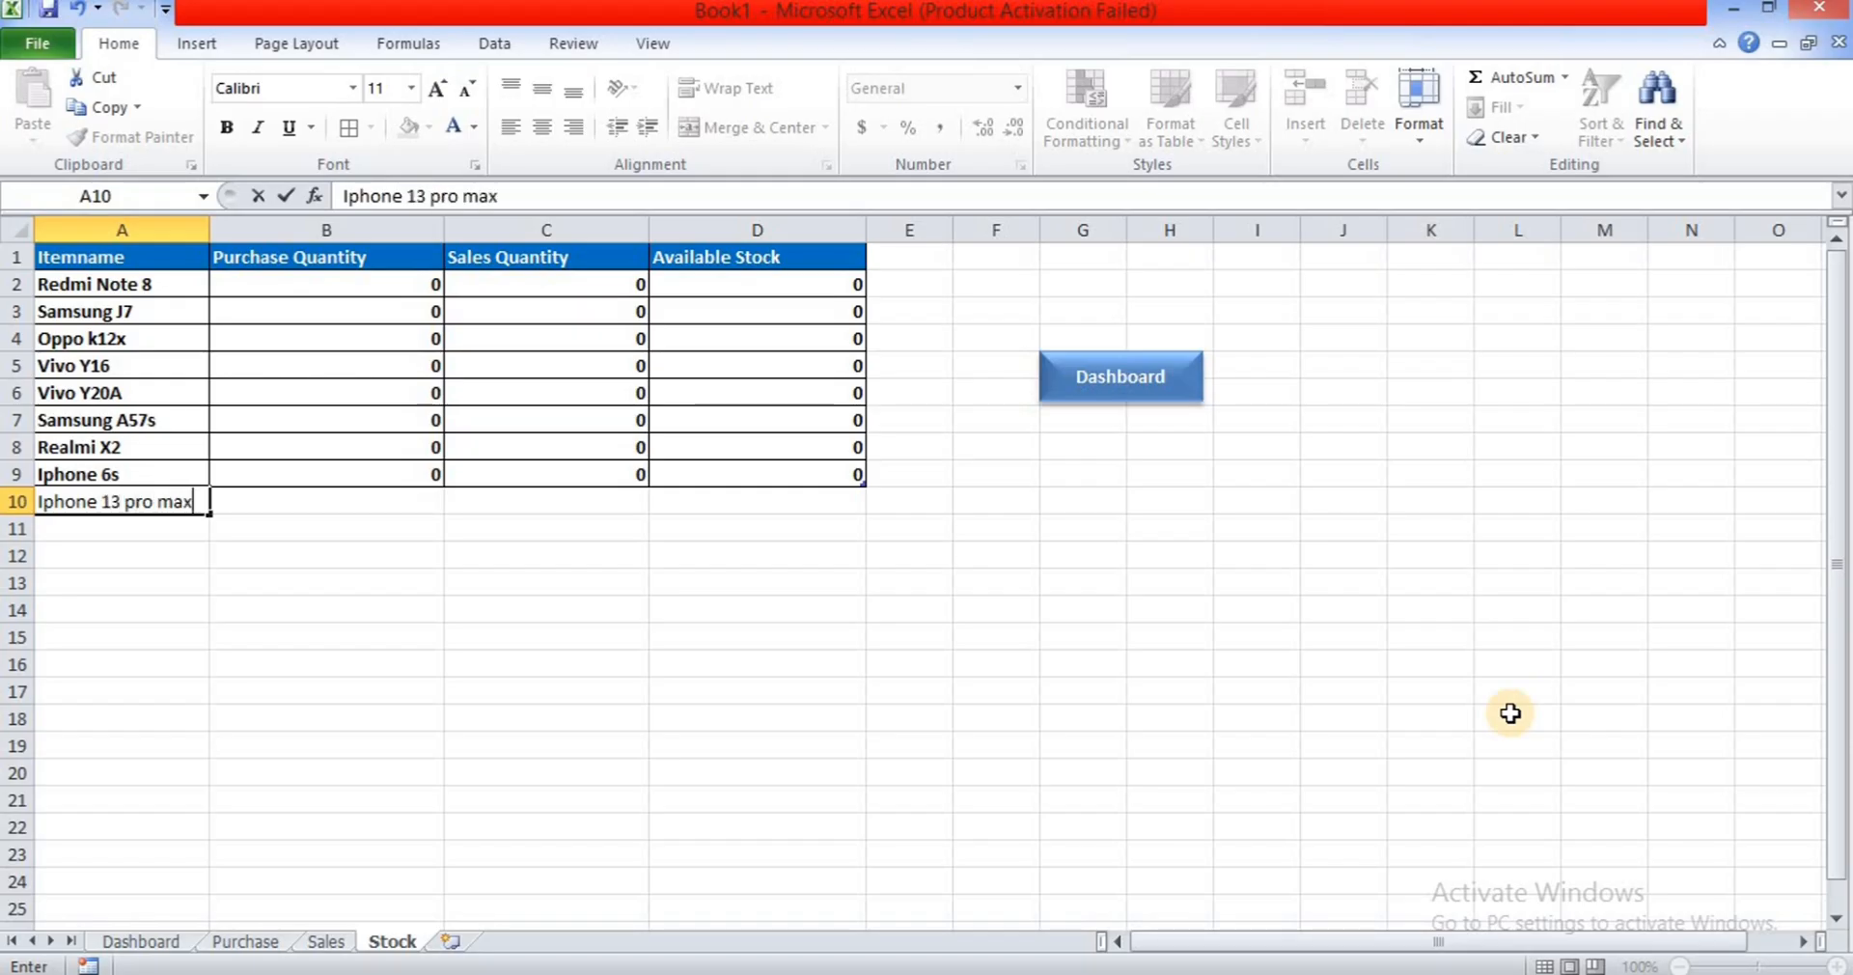
key("Return")
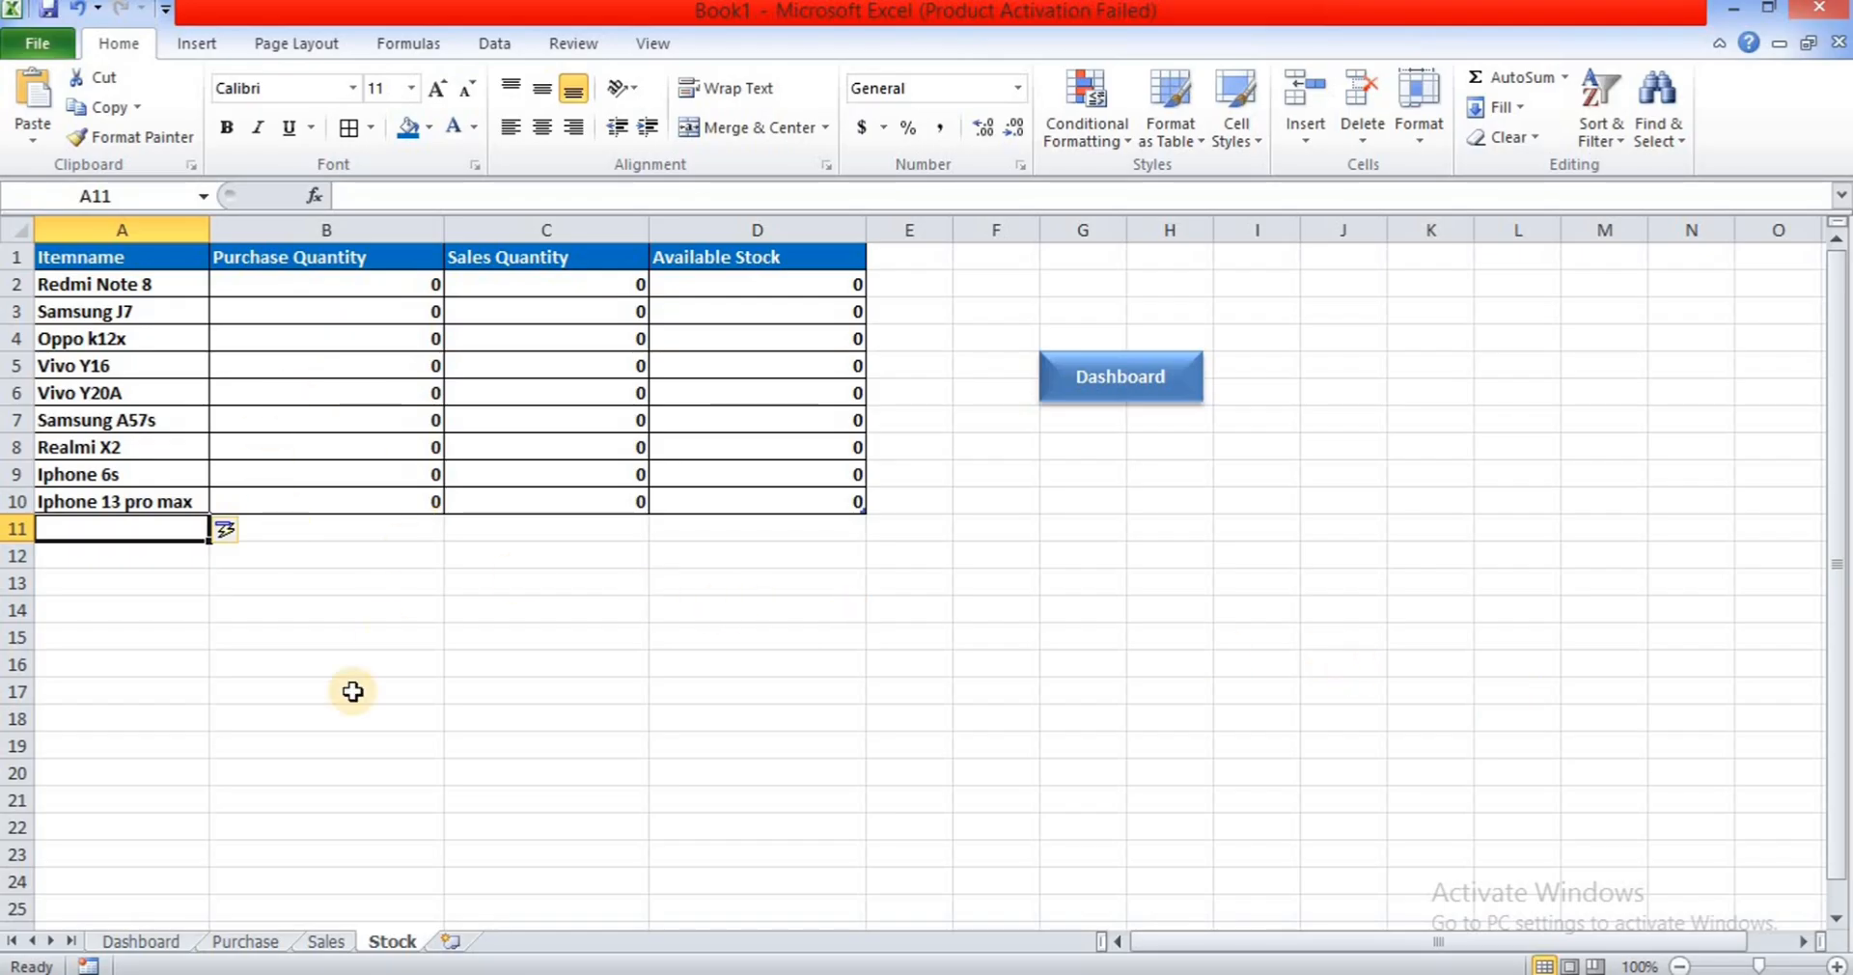
- Return to the Dashboard sheet and check the stock chart for the newly added item
left_click(140, 941)
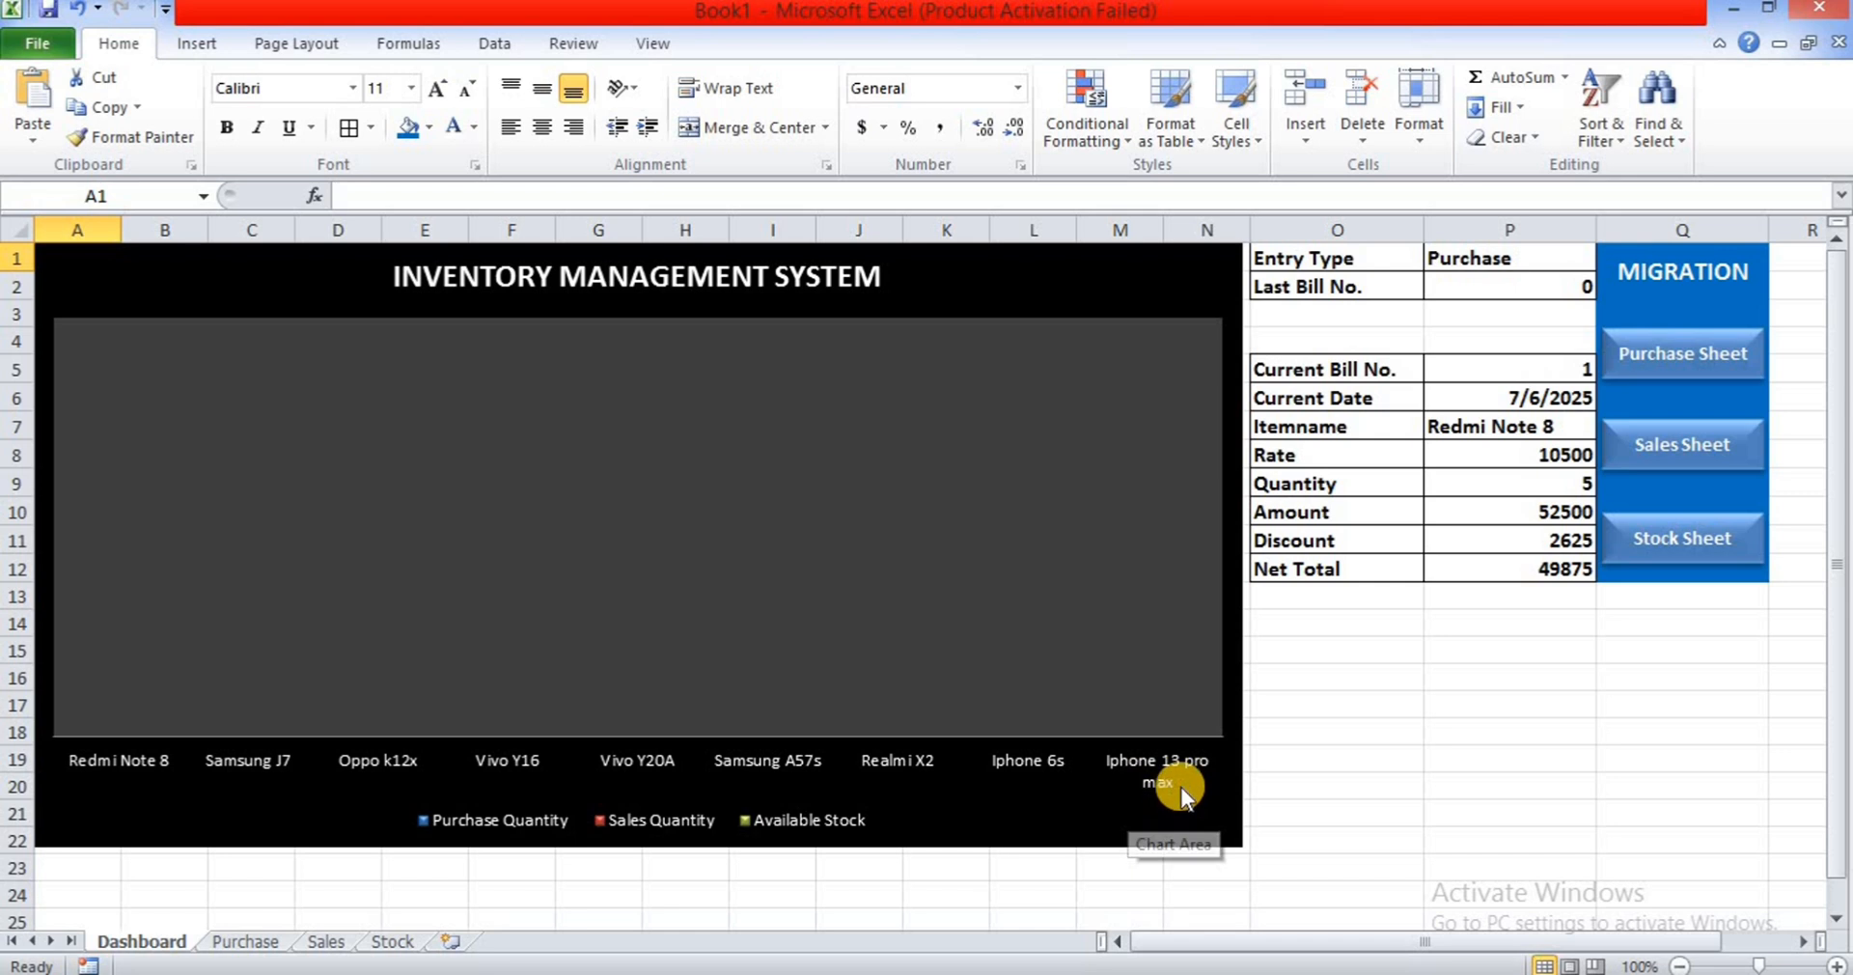
left_click(1406, 731)
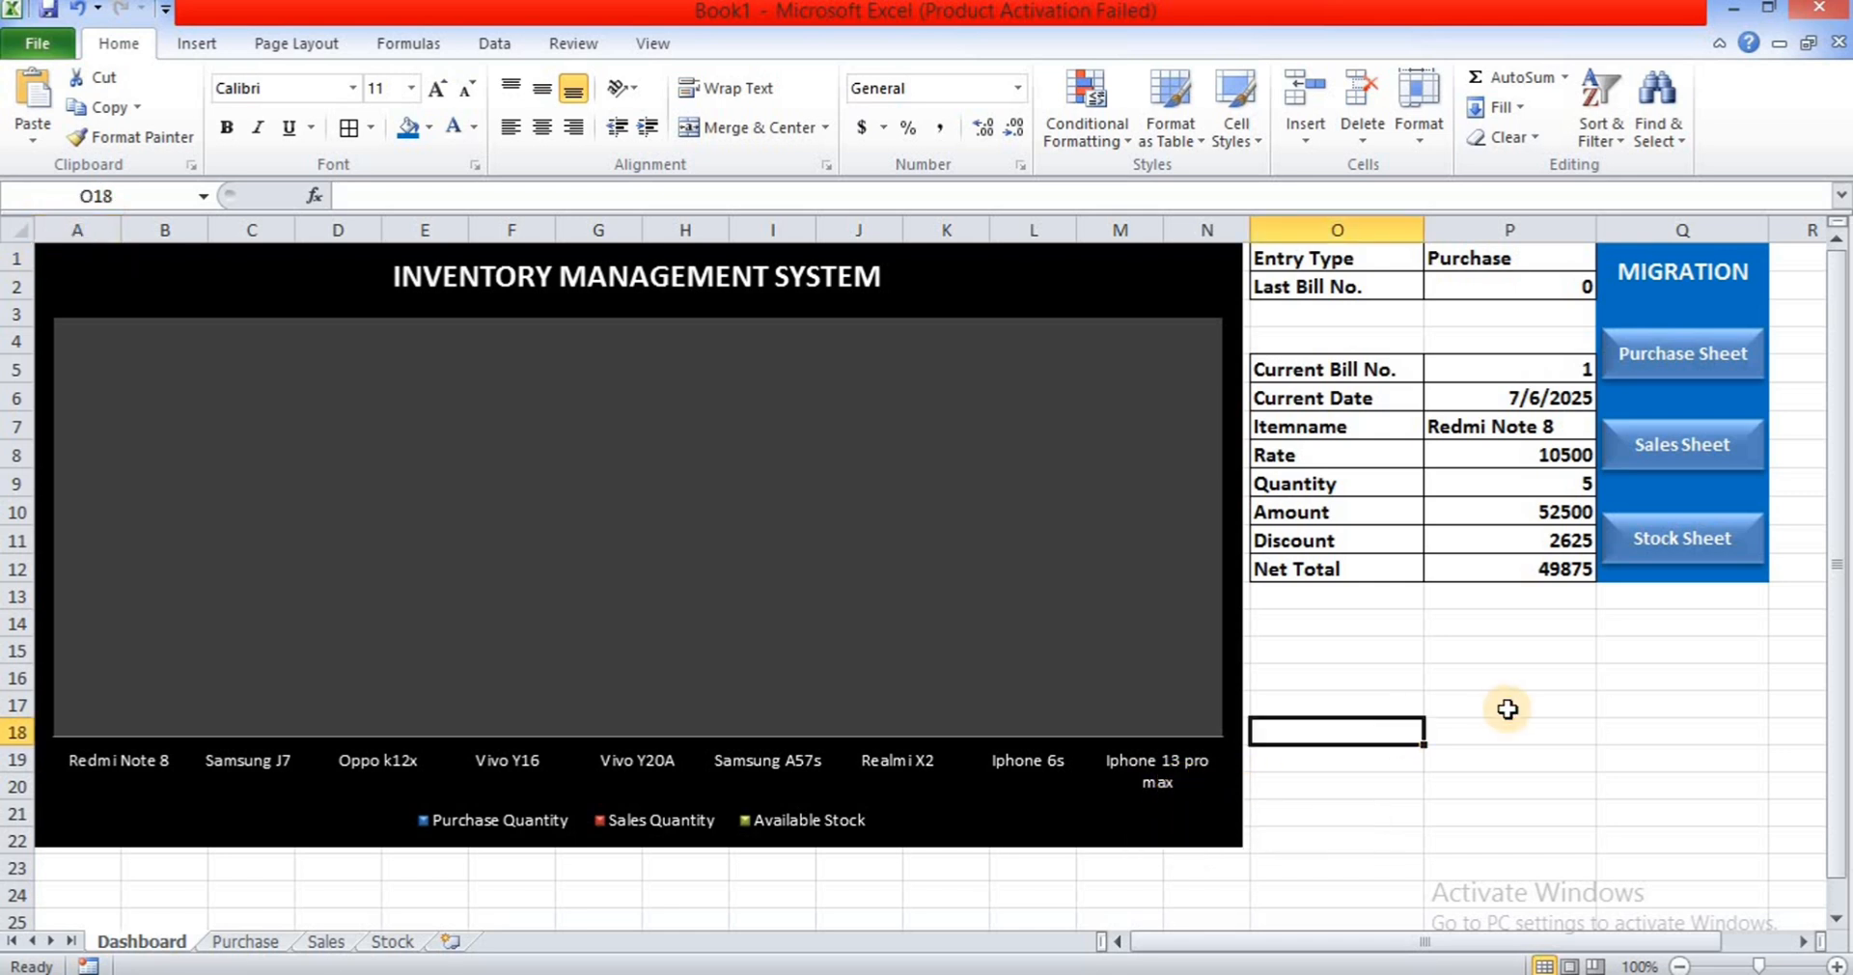
left_click(1506, 706)
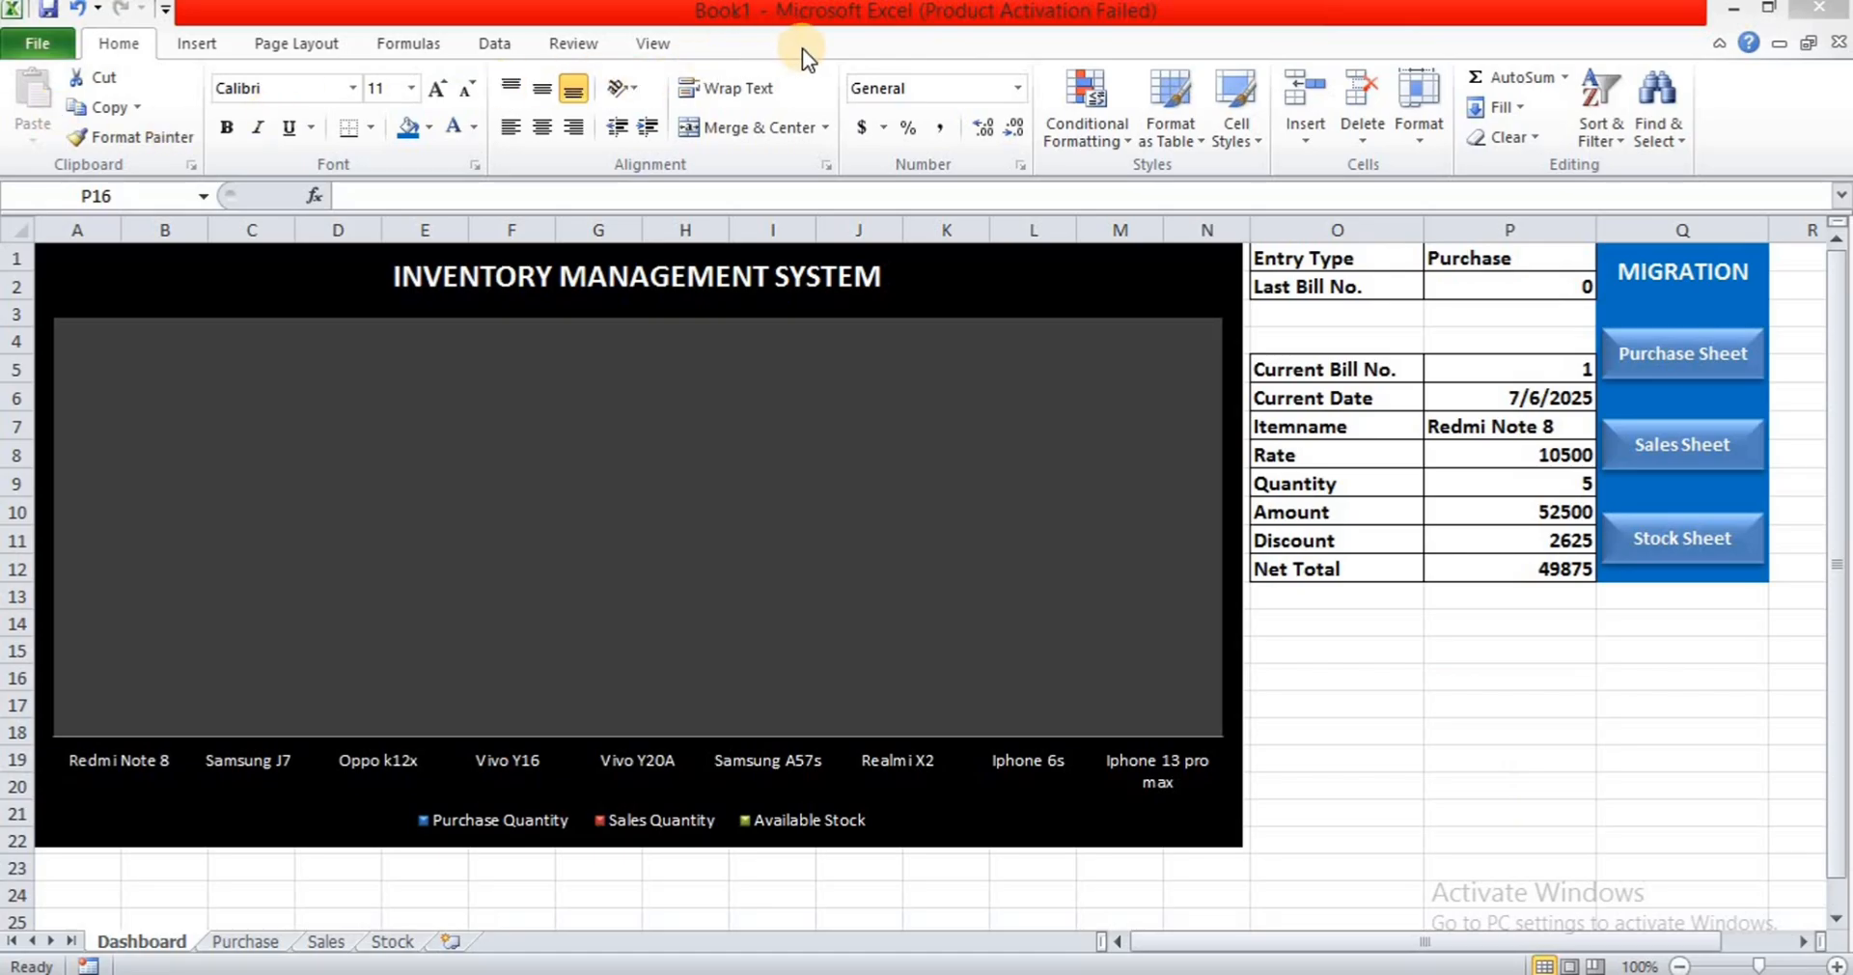
- Enable the Developer tab in the ribbon customization options and bring up its commands
left_click(44, 44)
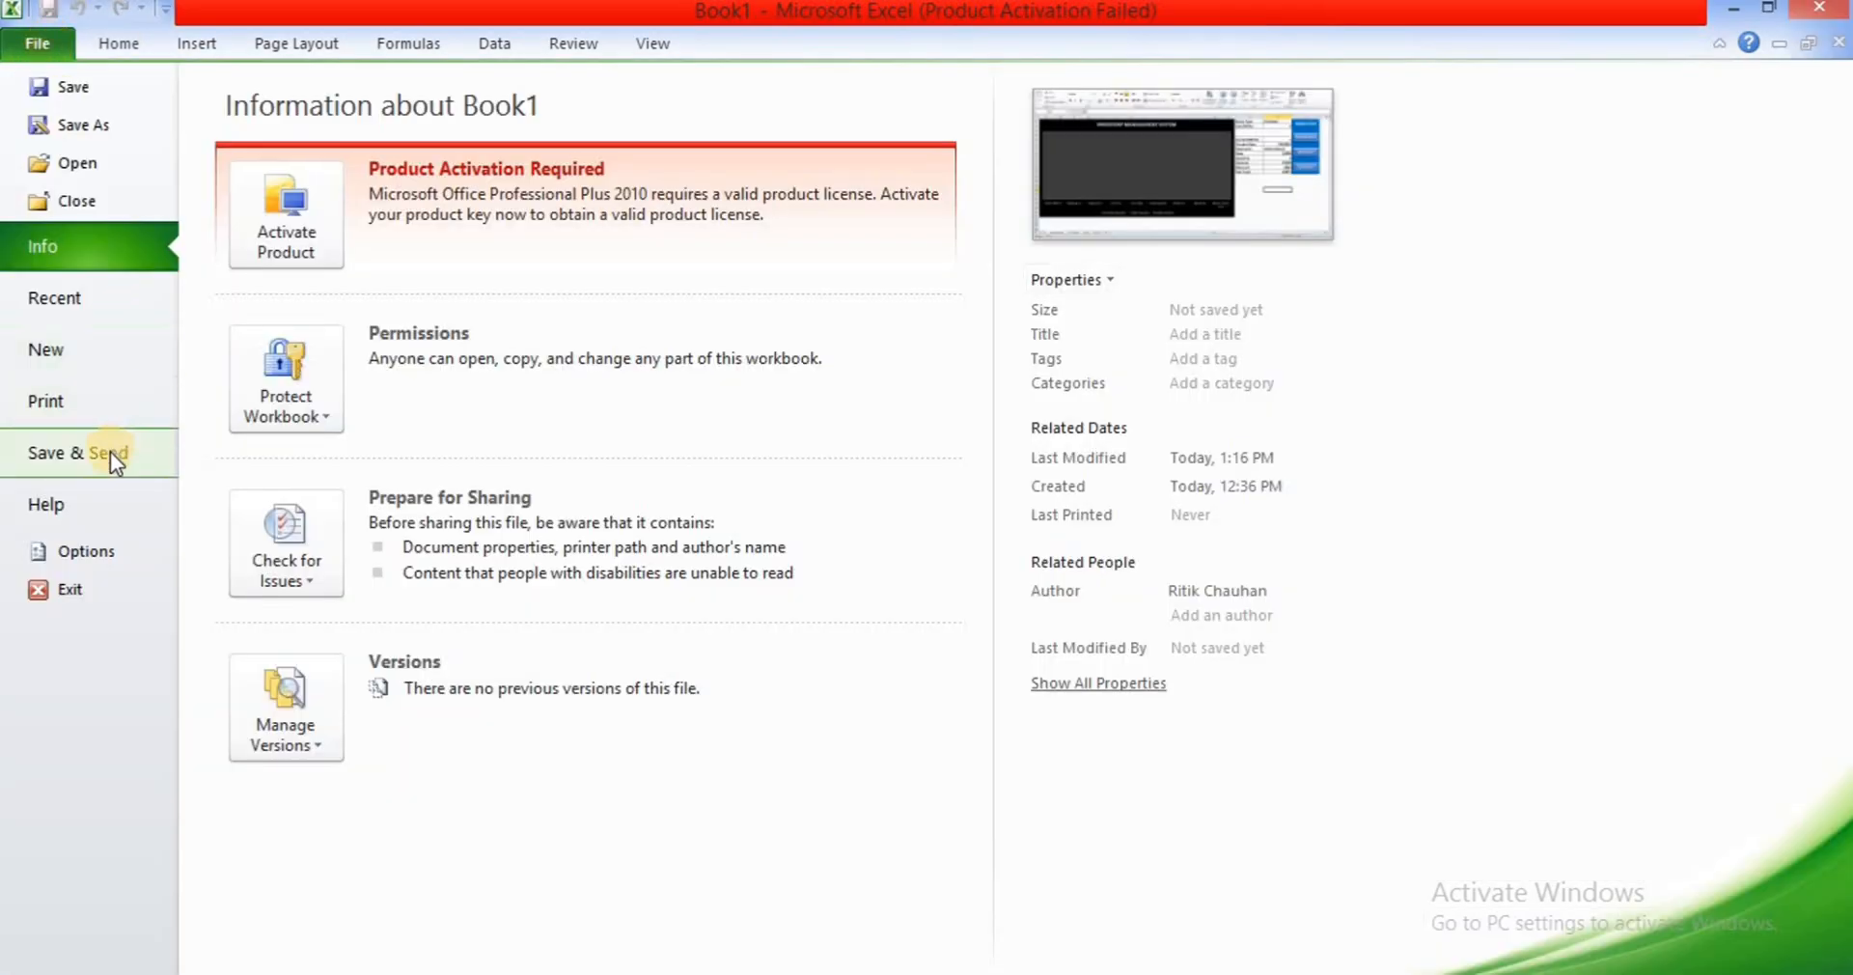
left_click(113, 547)
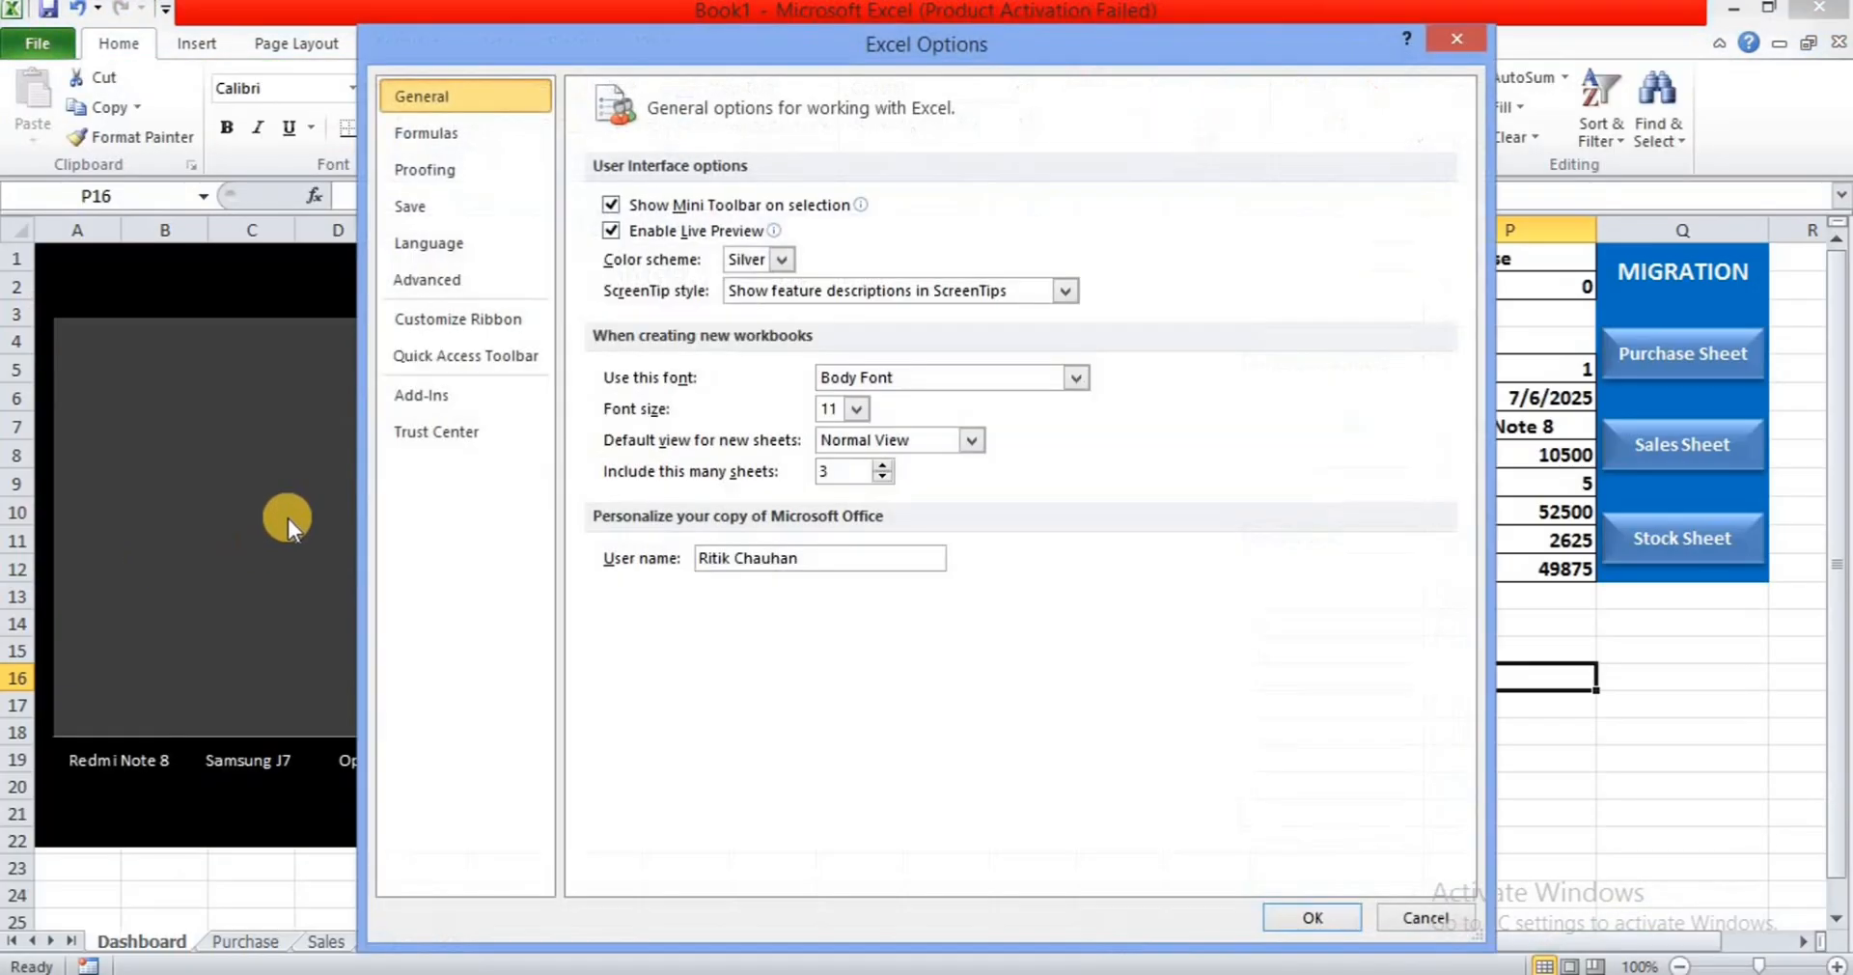
left_click(443, 328)
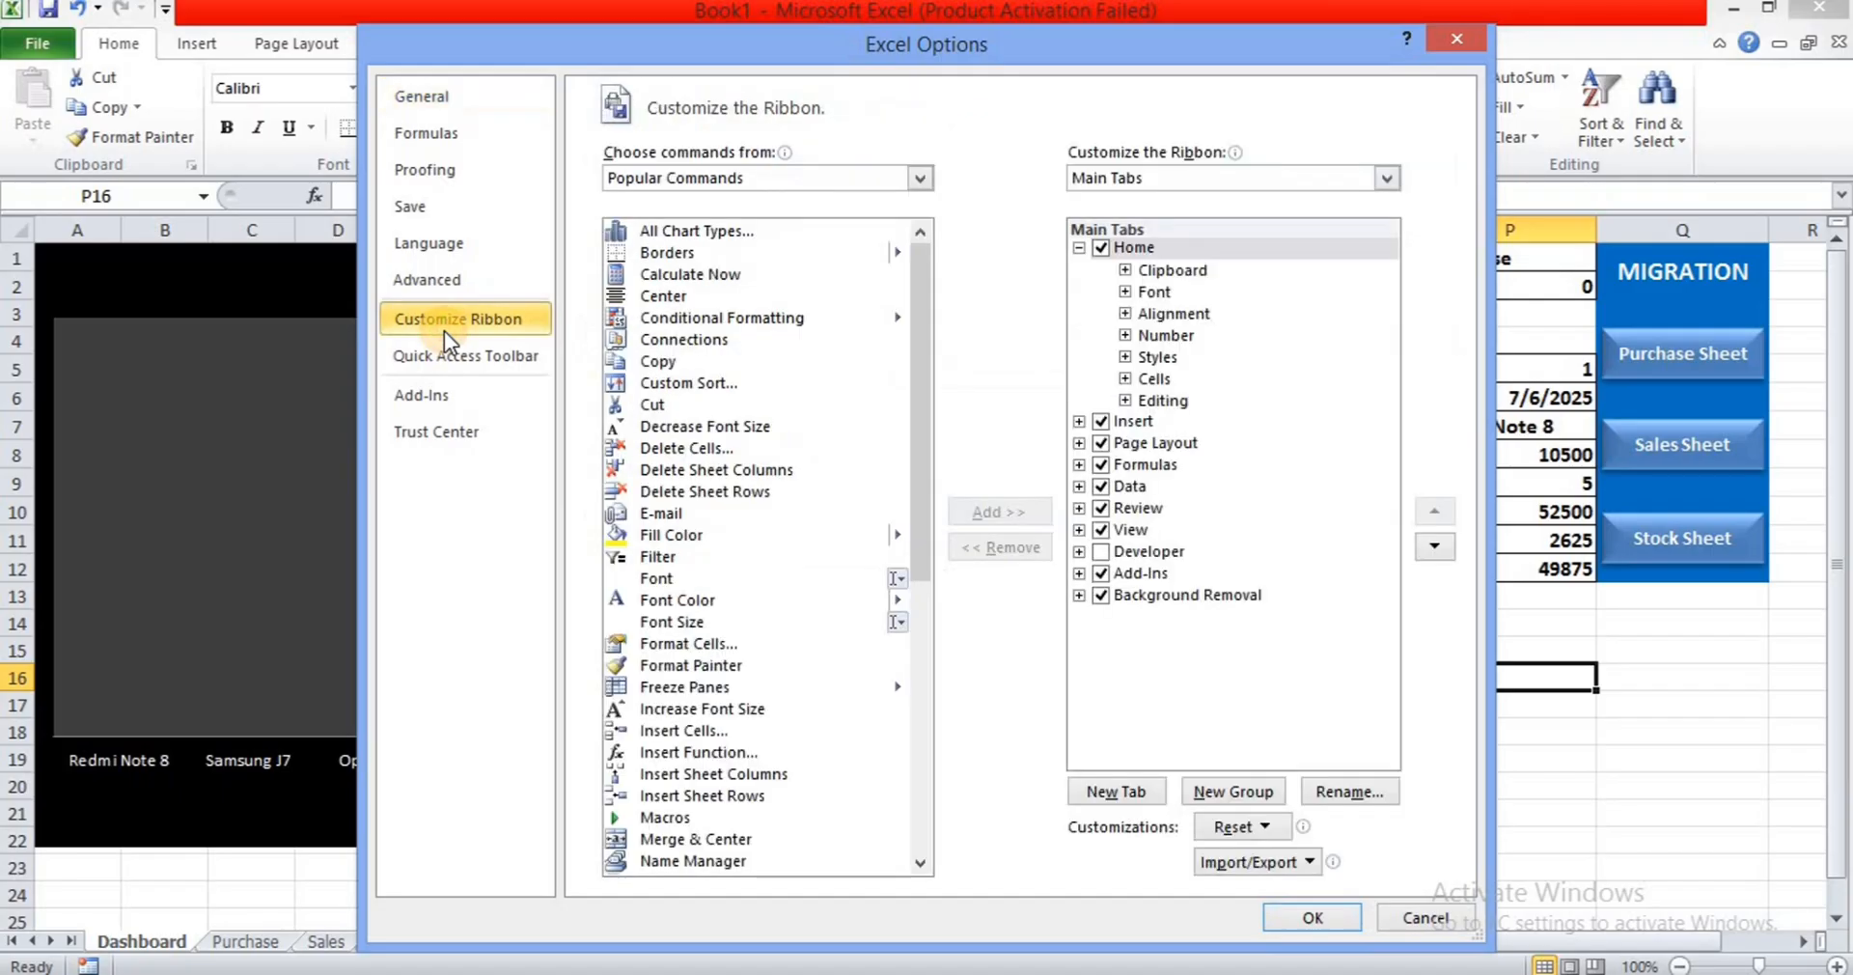
left_click(1100, 554)
left_click(1312, 917)
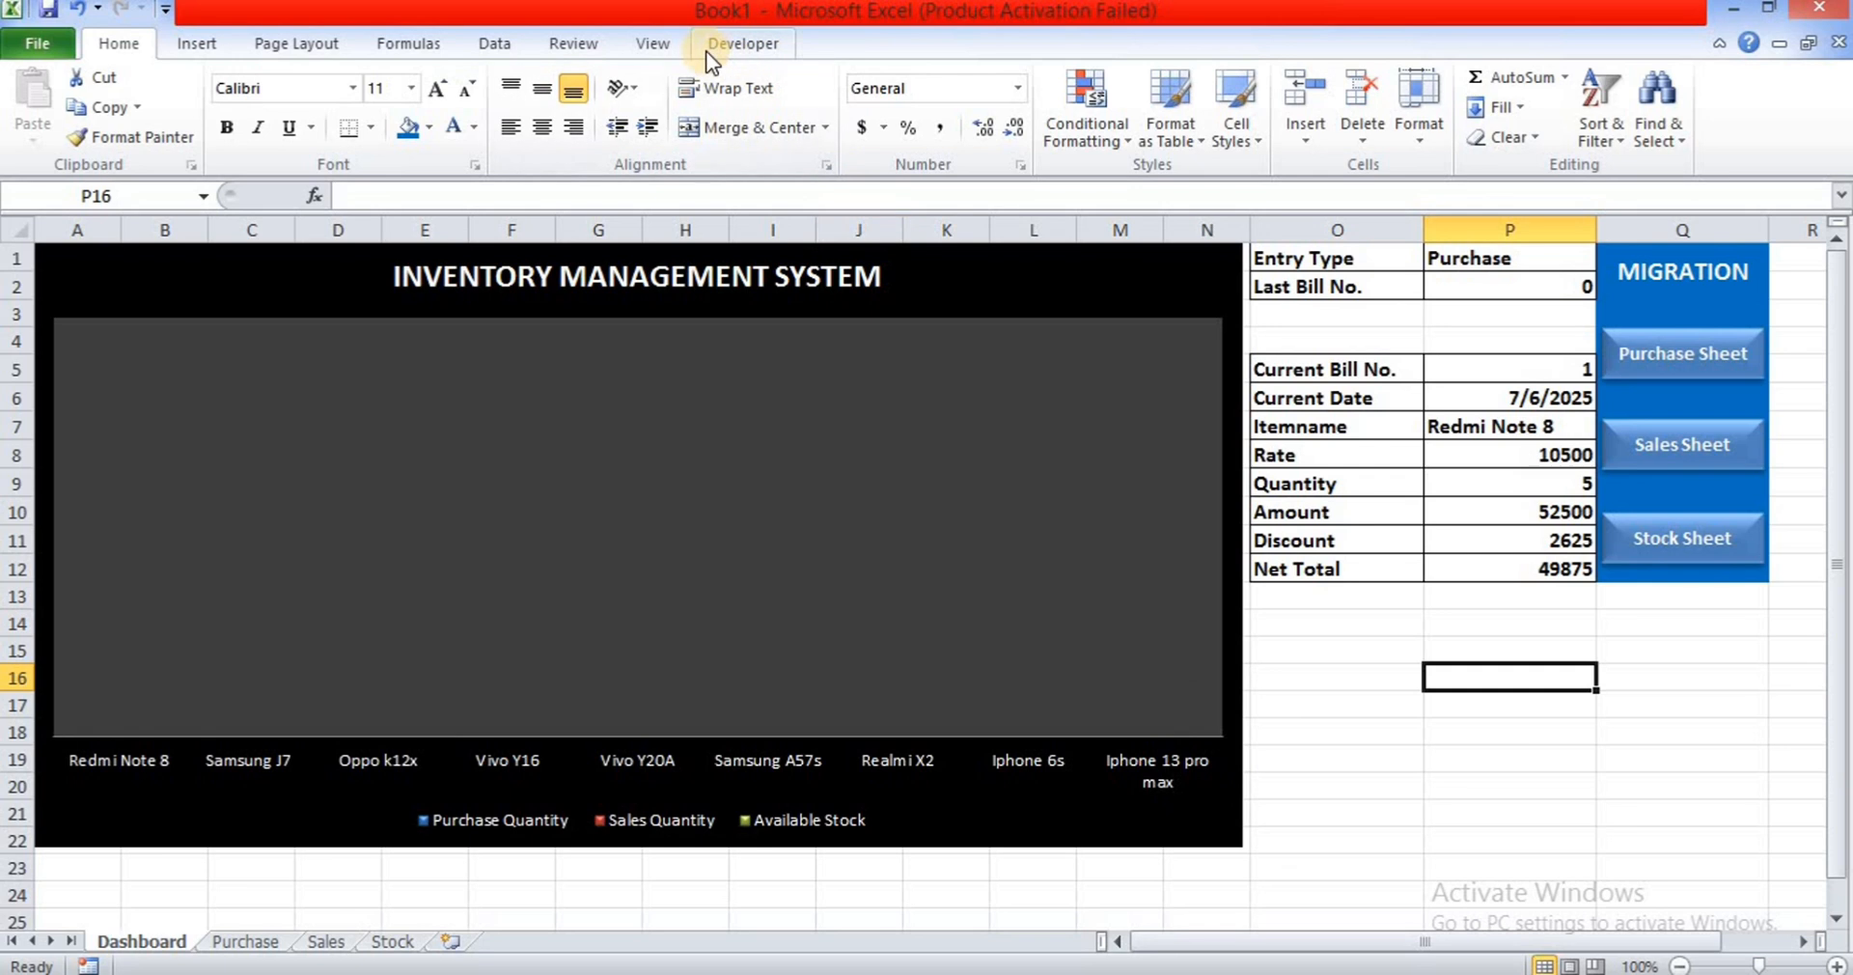
left_click(732, 49)
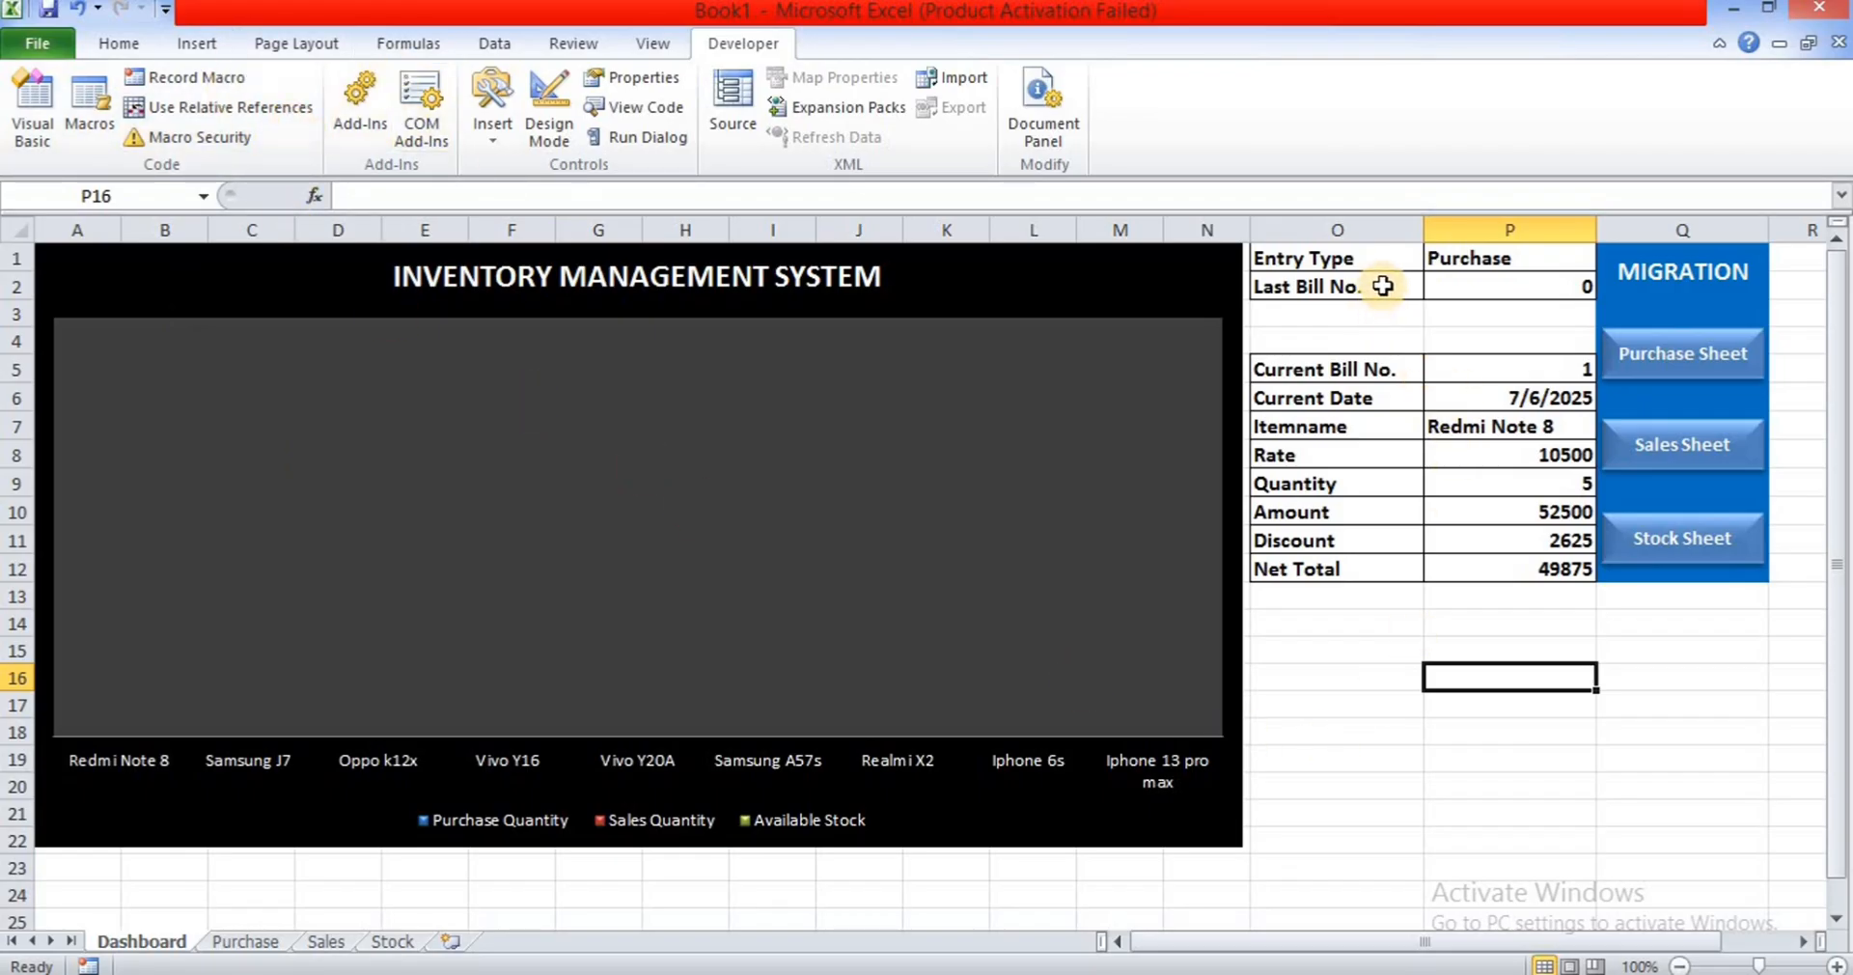
- Choose Purchase as the Entry Type in cell P1 of the Dashboard form
left_click(1517, 269)
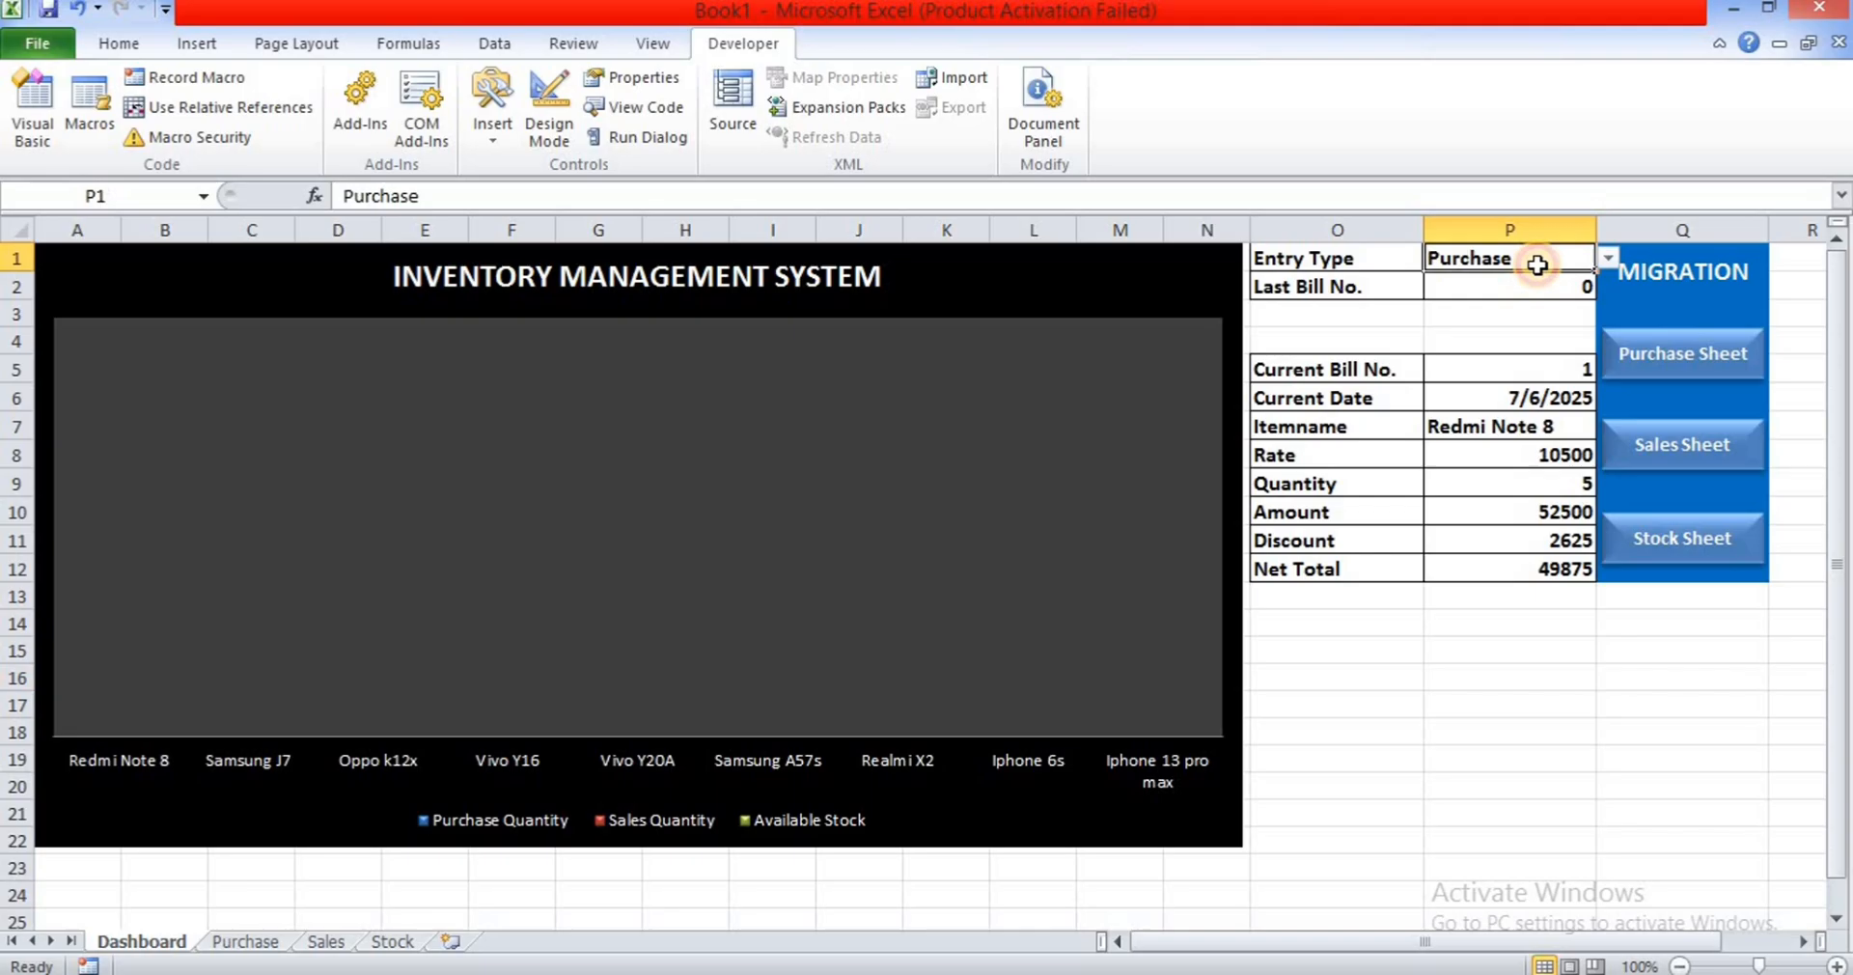
left_click(1604, 256)
left_click(1576, 283)
- Select the Current Bill No. cell P5 and start recording a macro named "Purchase", stored in this workbook
left_click(1579, 369)
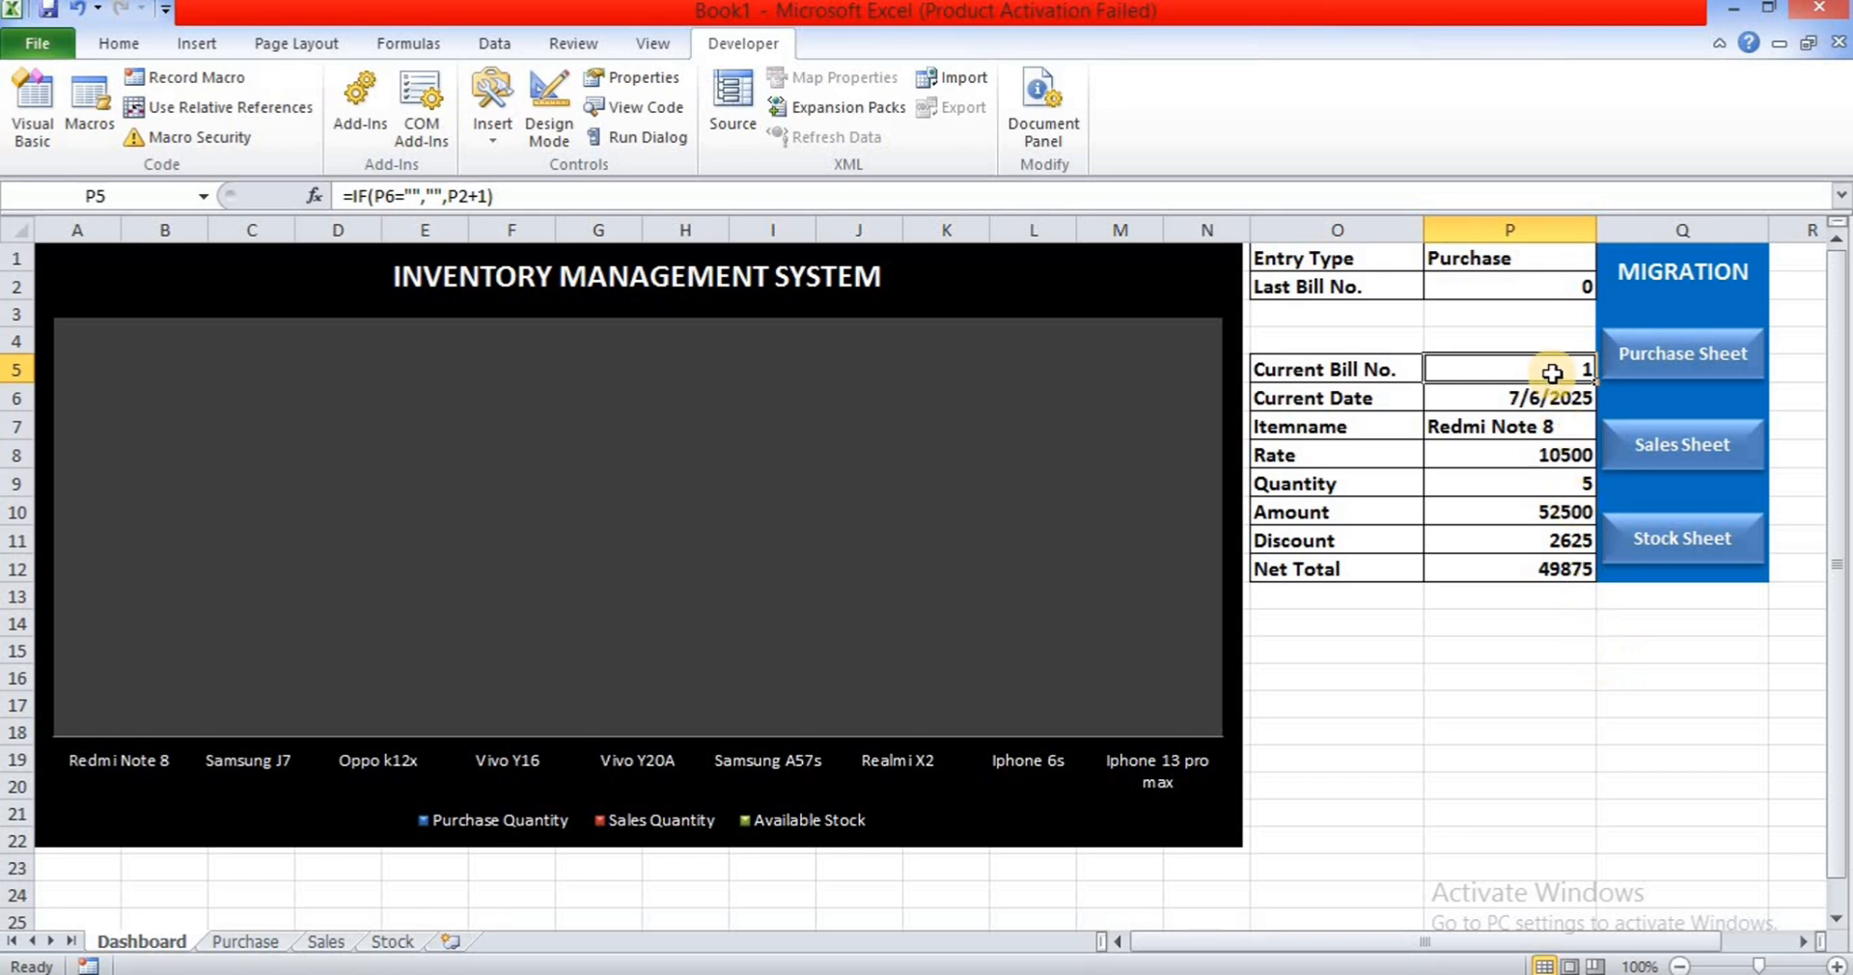
left_click(187, 84)
key("BackSpace")
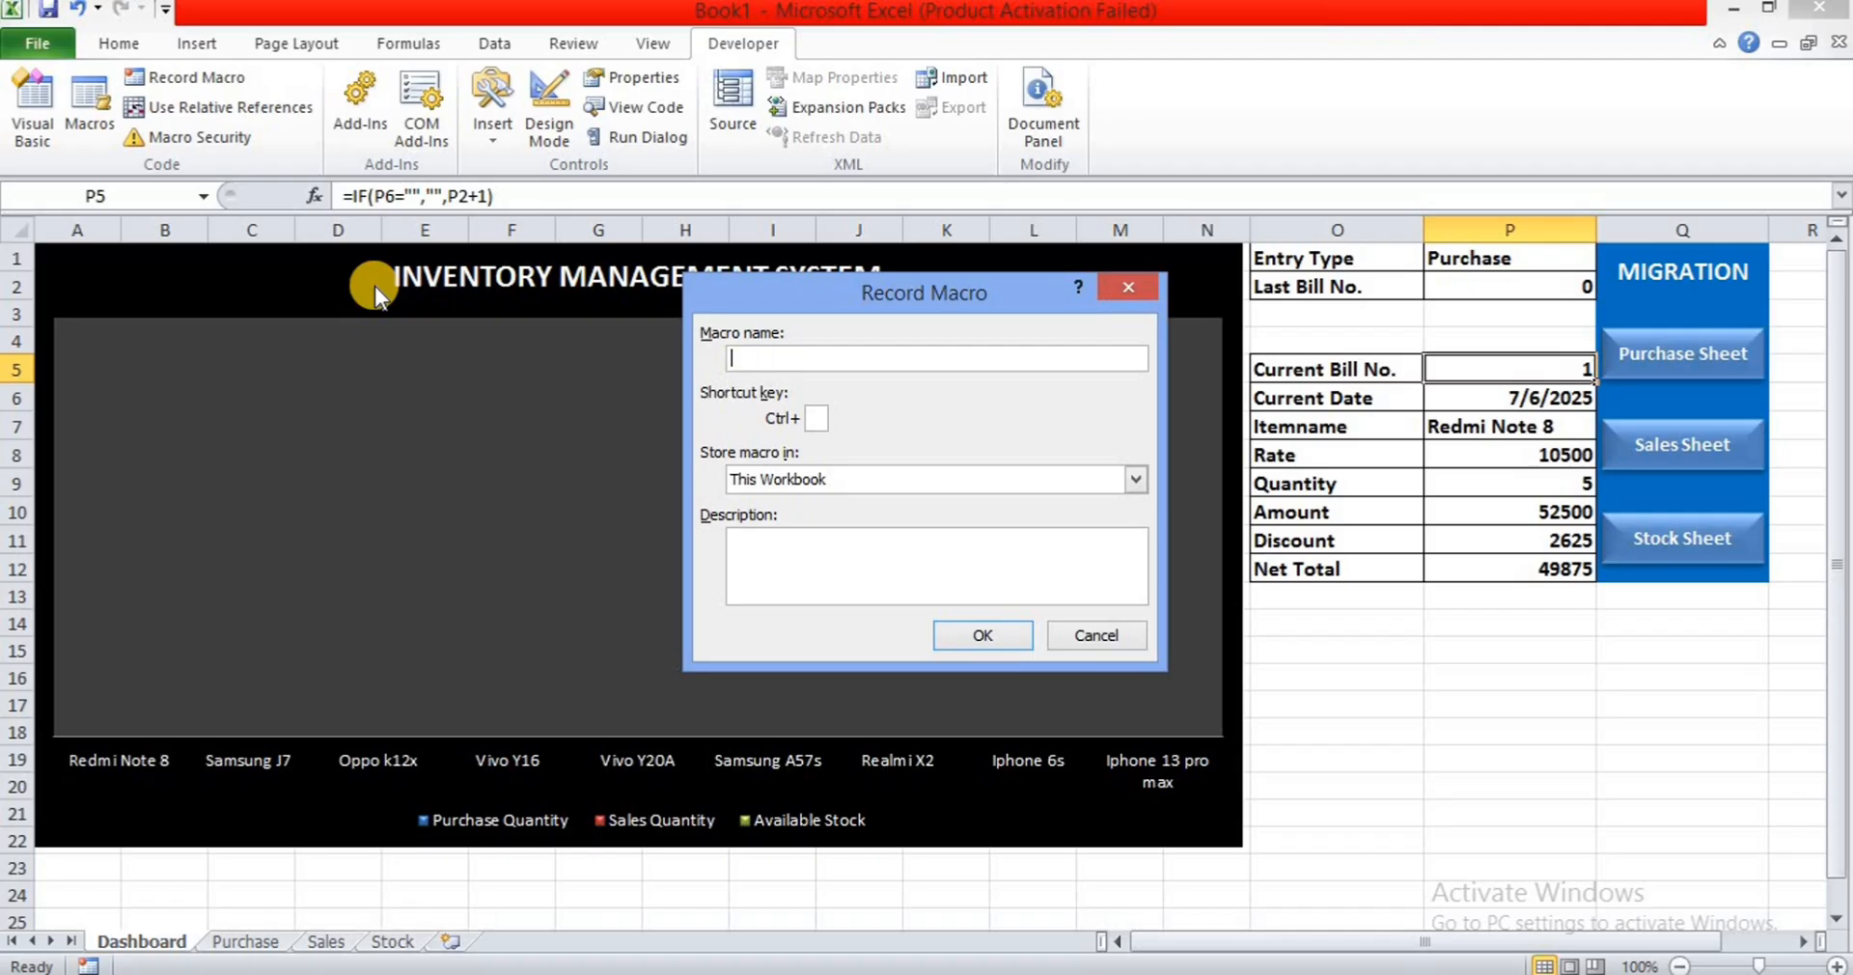
type("Purchase")
left_click(973, 639)
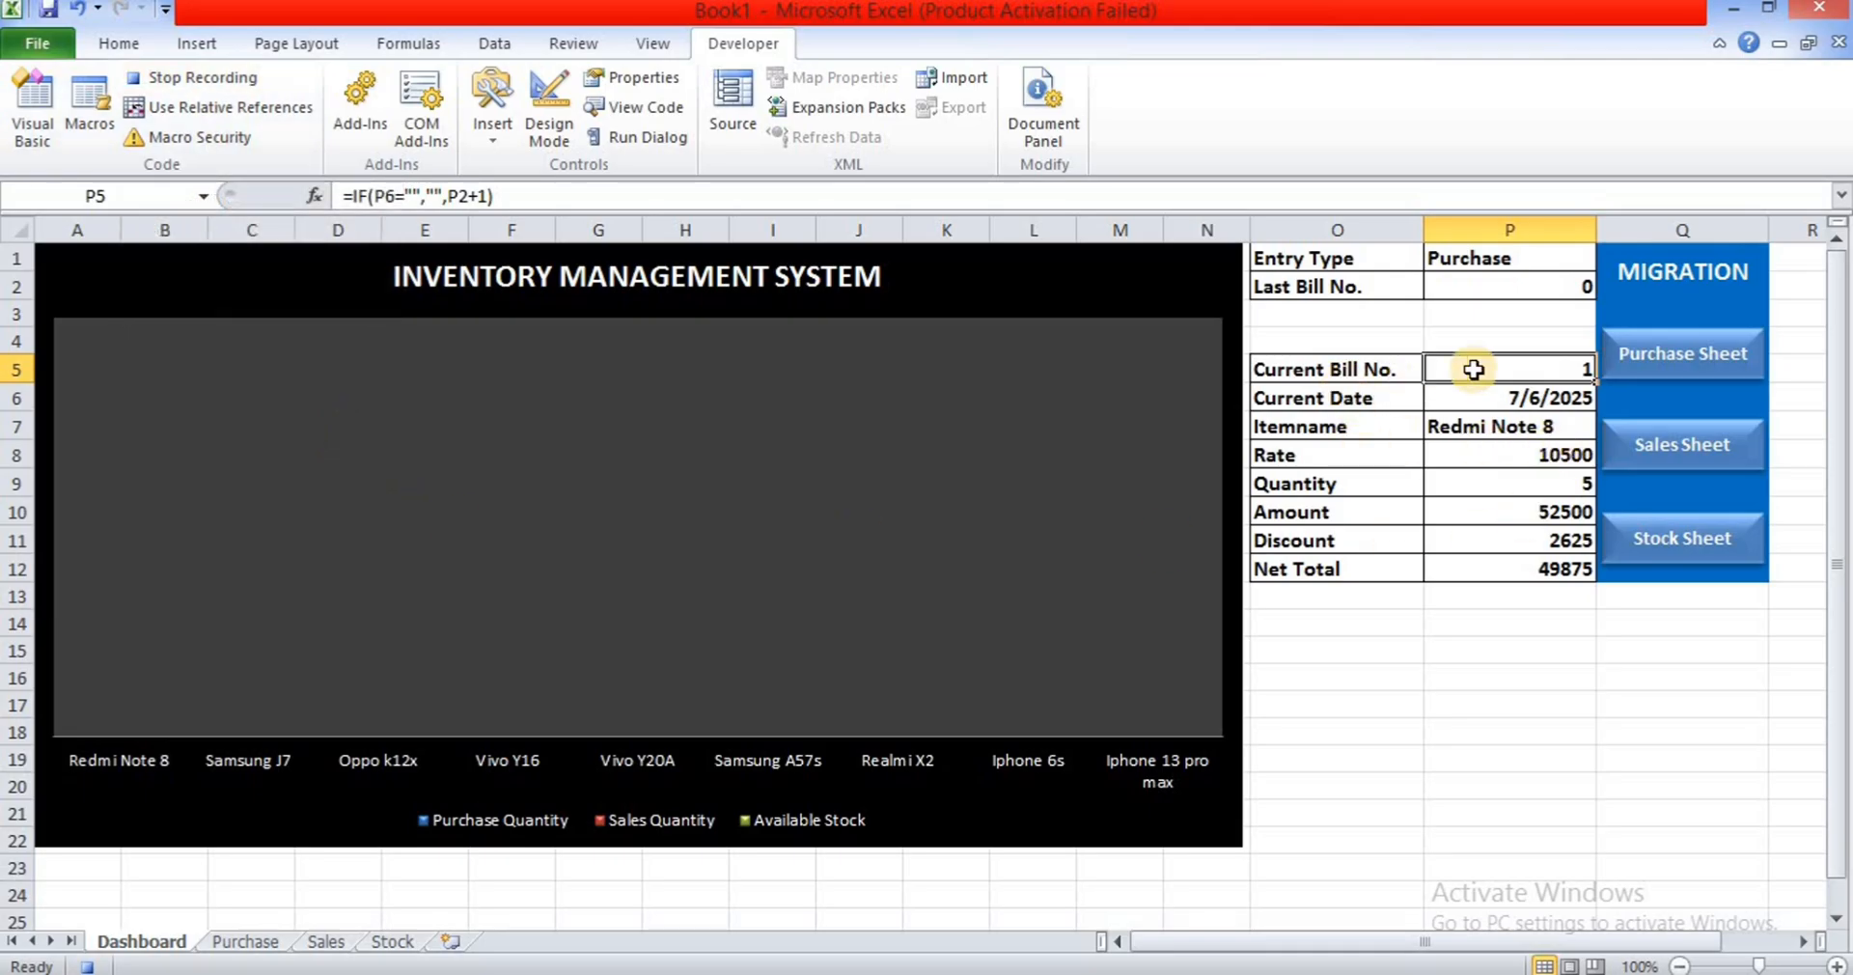
- Copy the entry form values in P5:P12 and switch to the Purchase sheet
left_click_drag(1474, 370, 1481, 554)
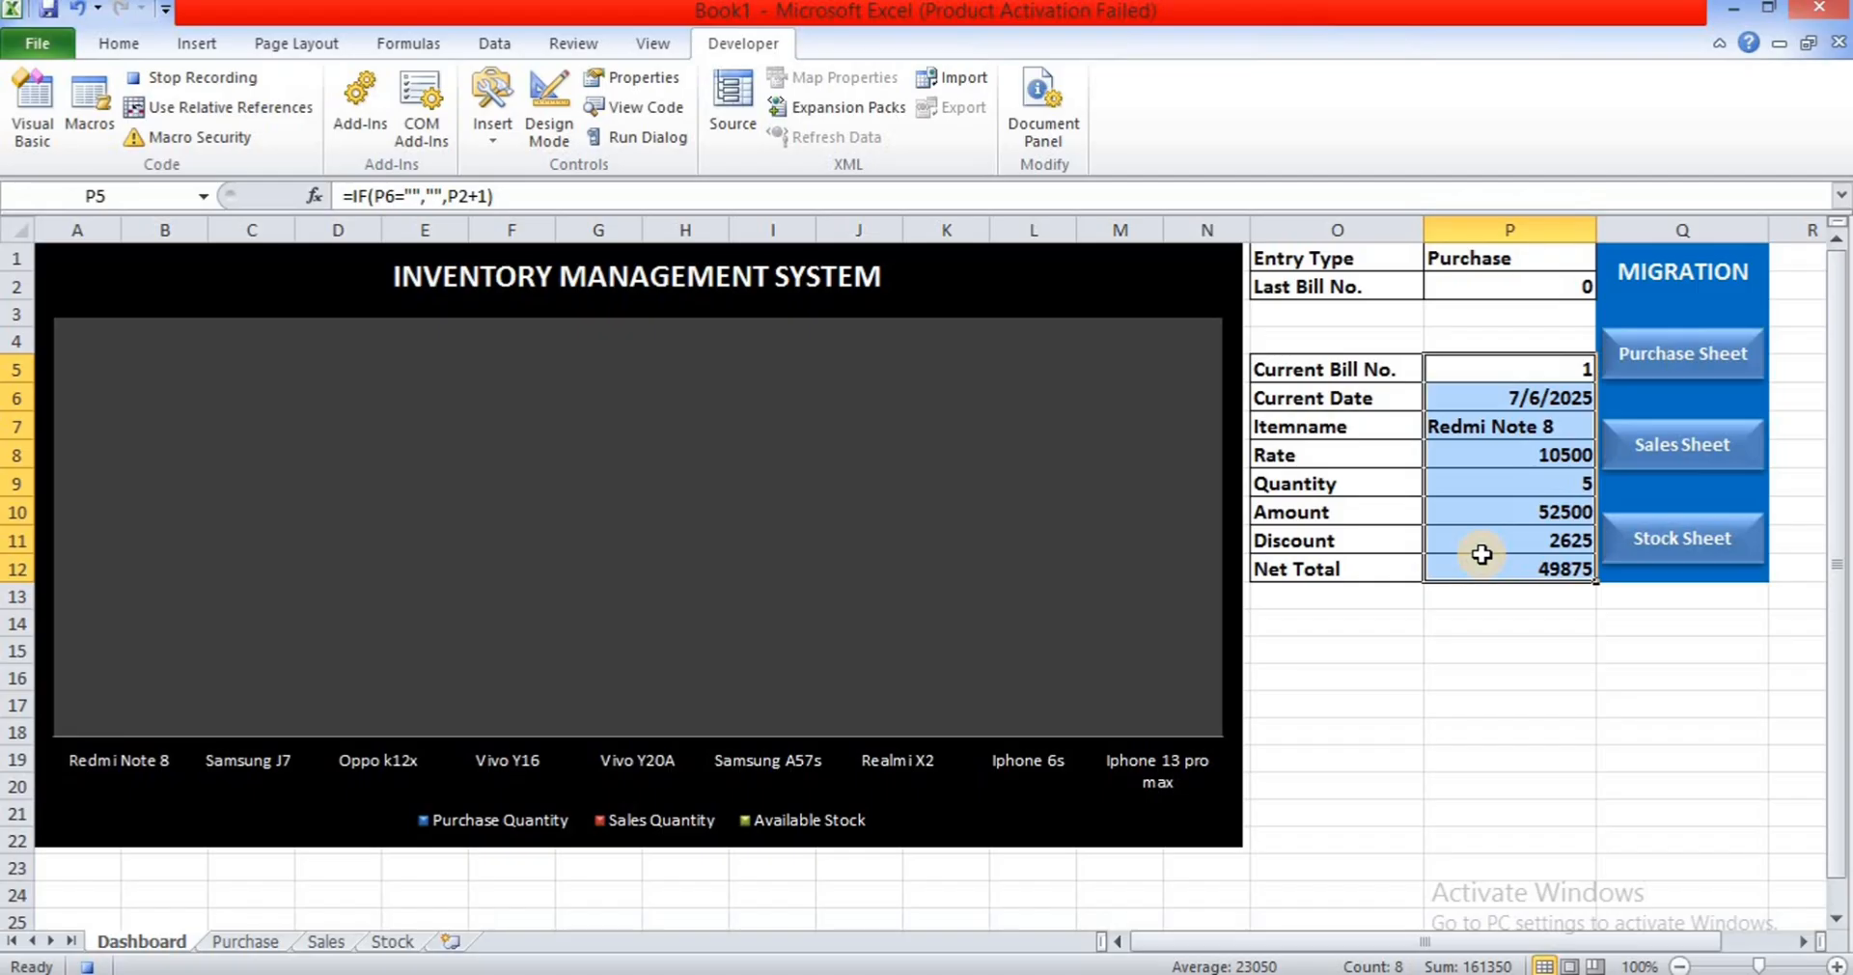
key("ctrl+c")
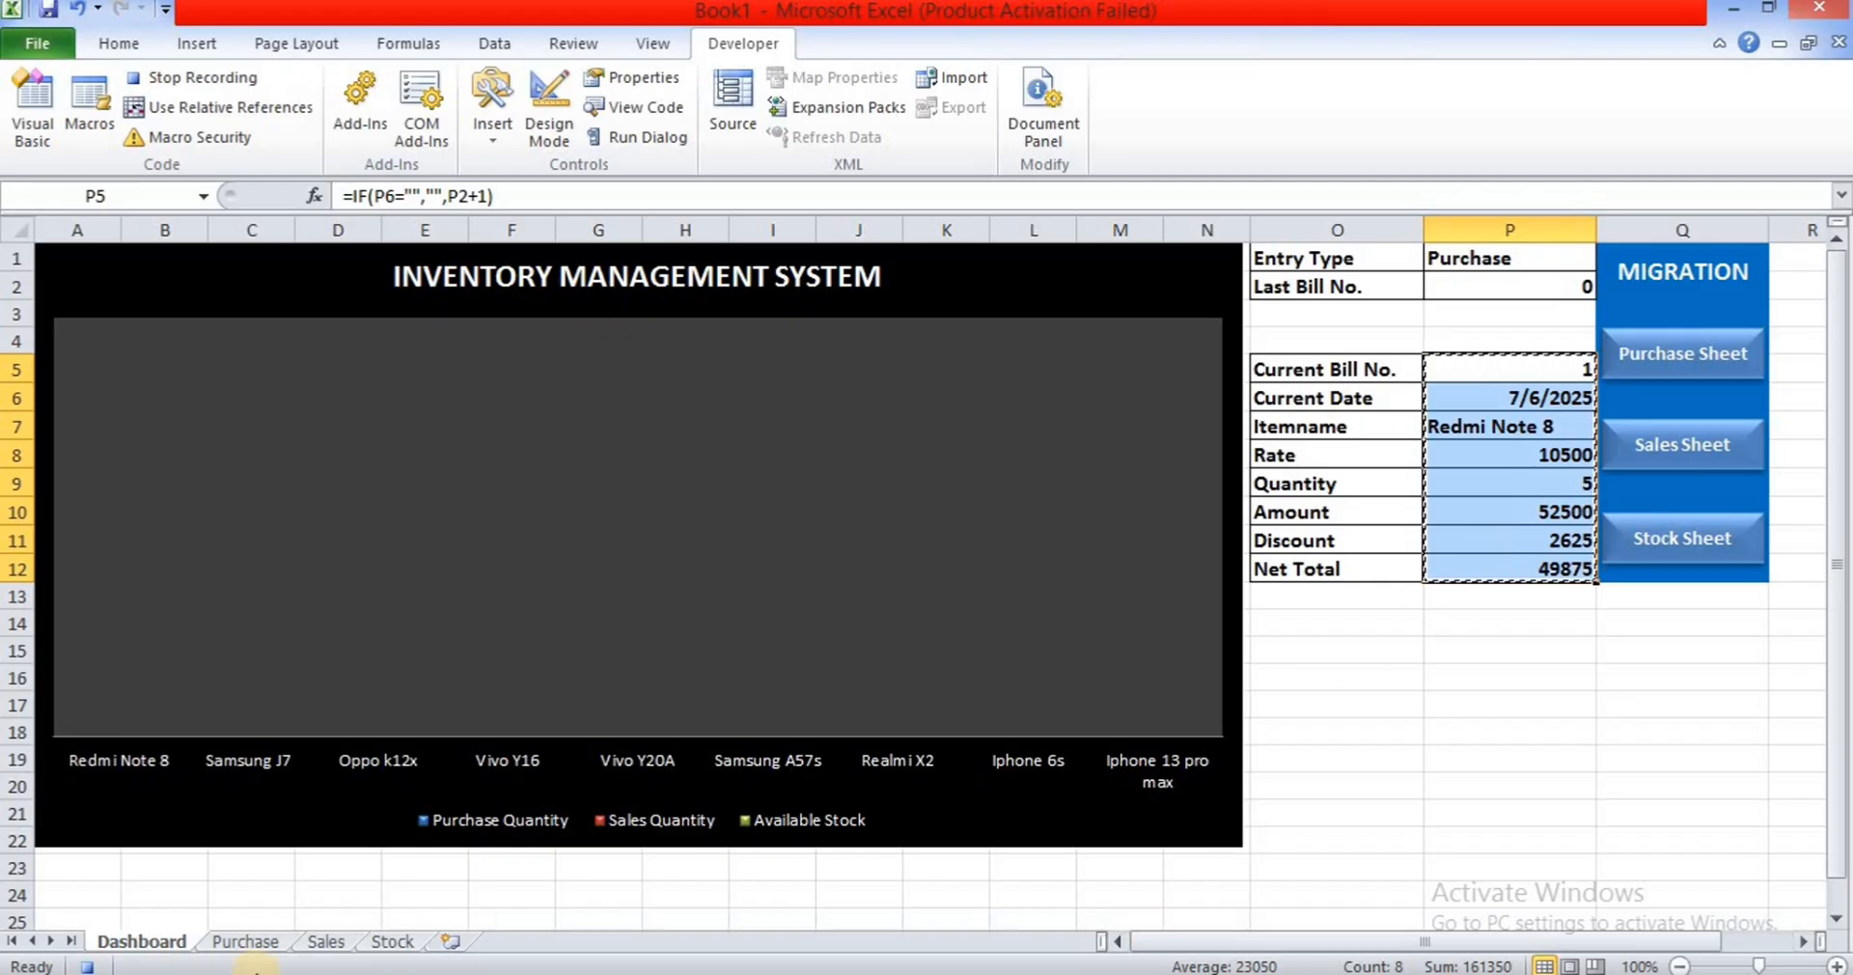
left_click(222, 942)
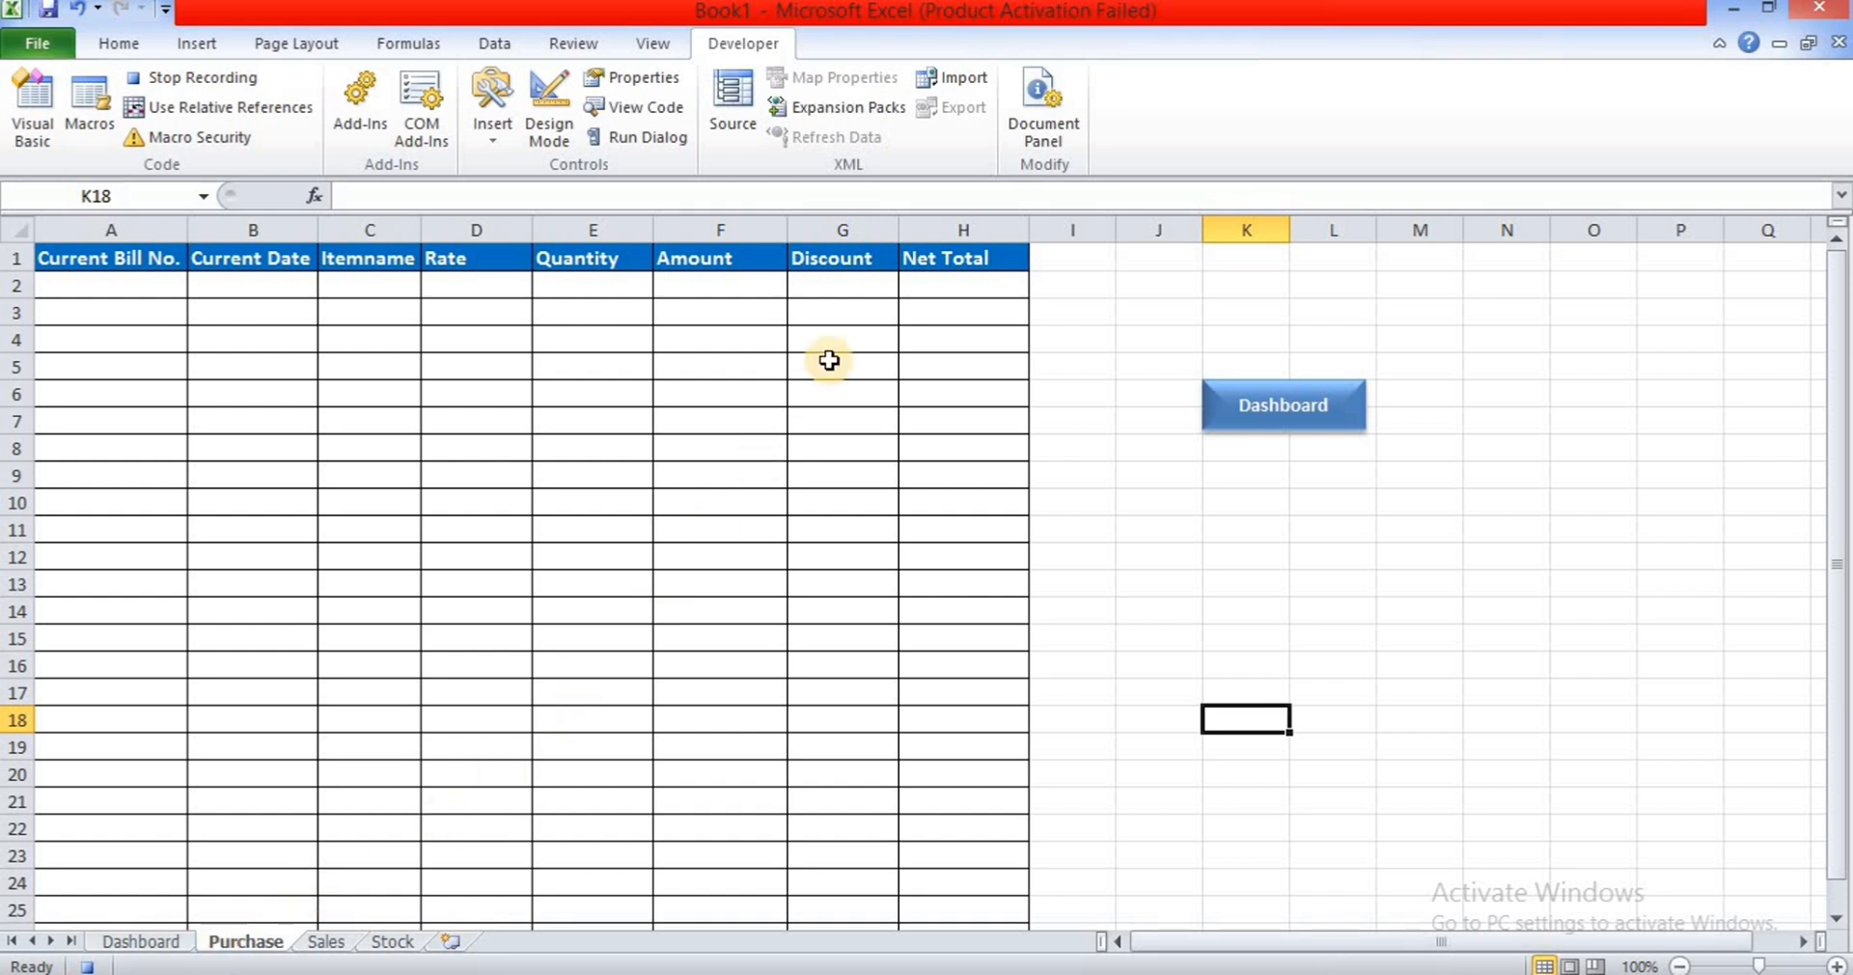
- Jump from I1 to the sheet's last row, across to column A and up to the last filled cell, then one cell down using relative references
left_click(1072, 259)
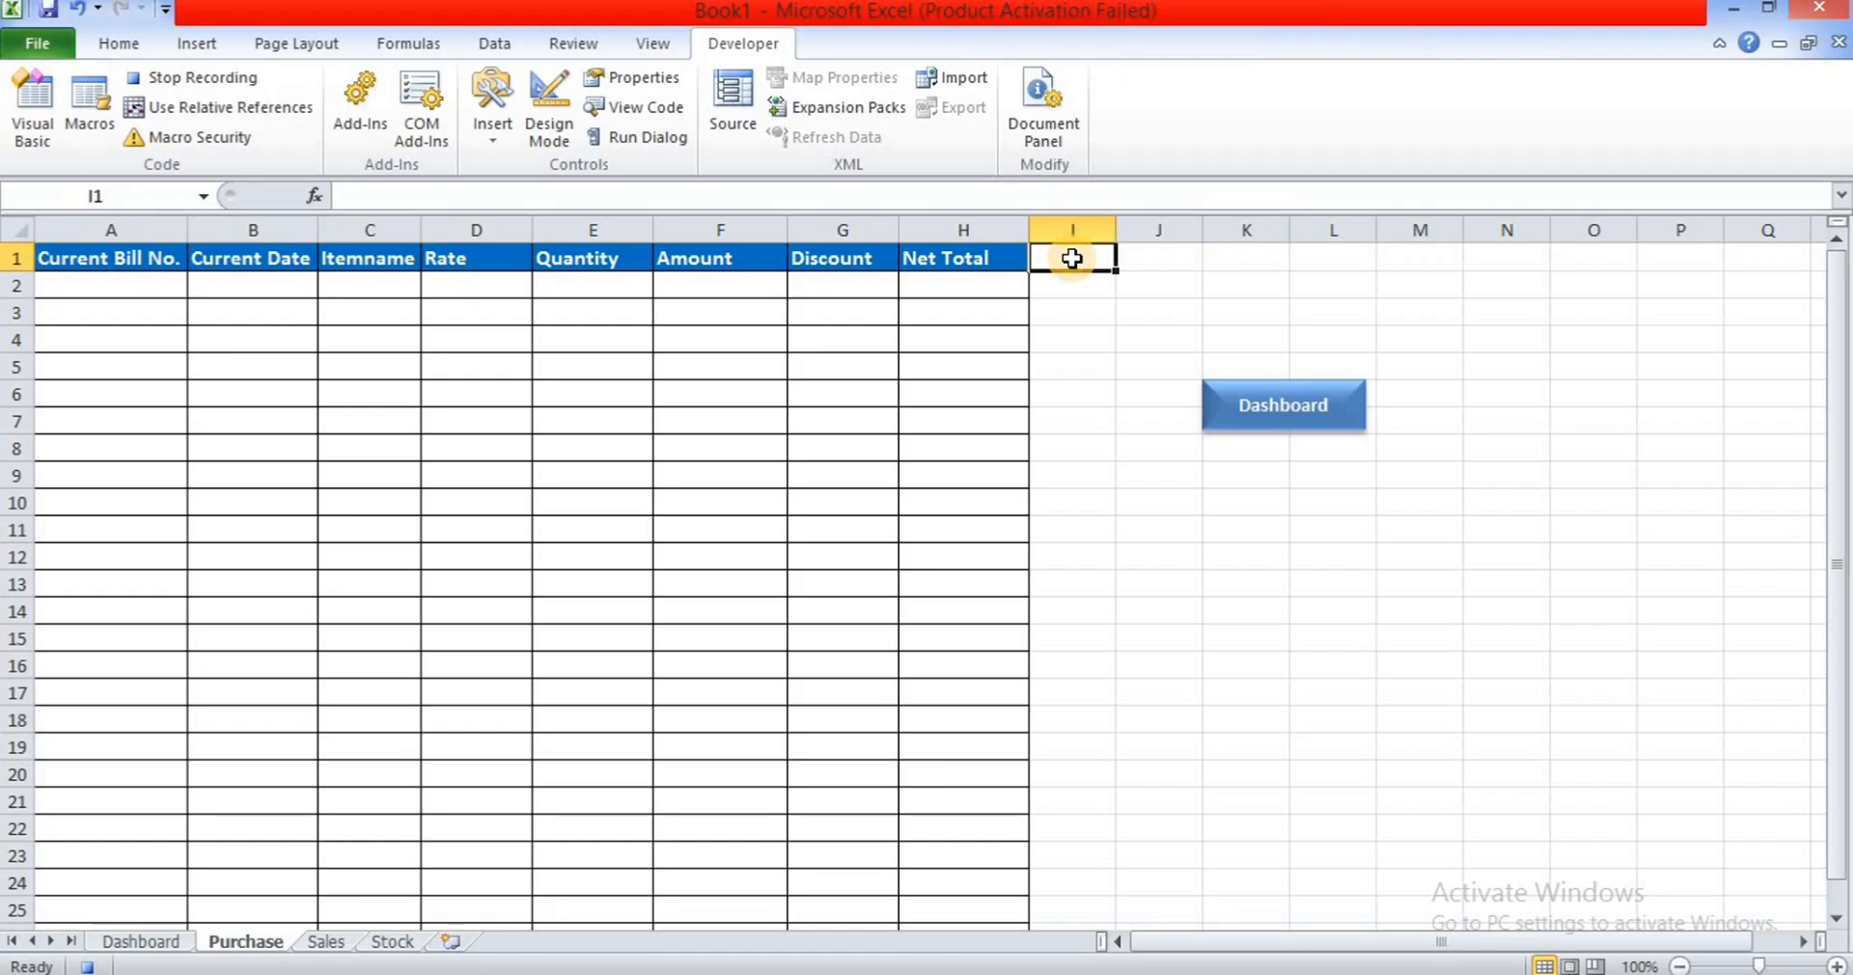
key("ctrl+Down")
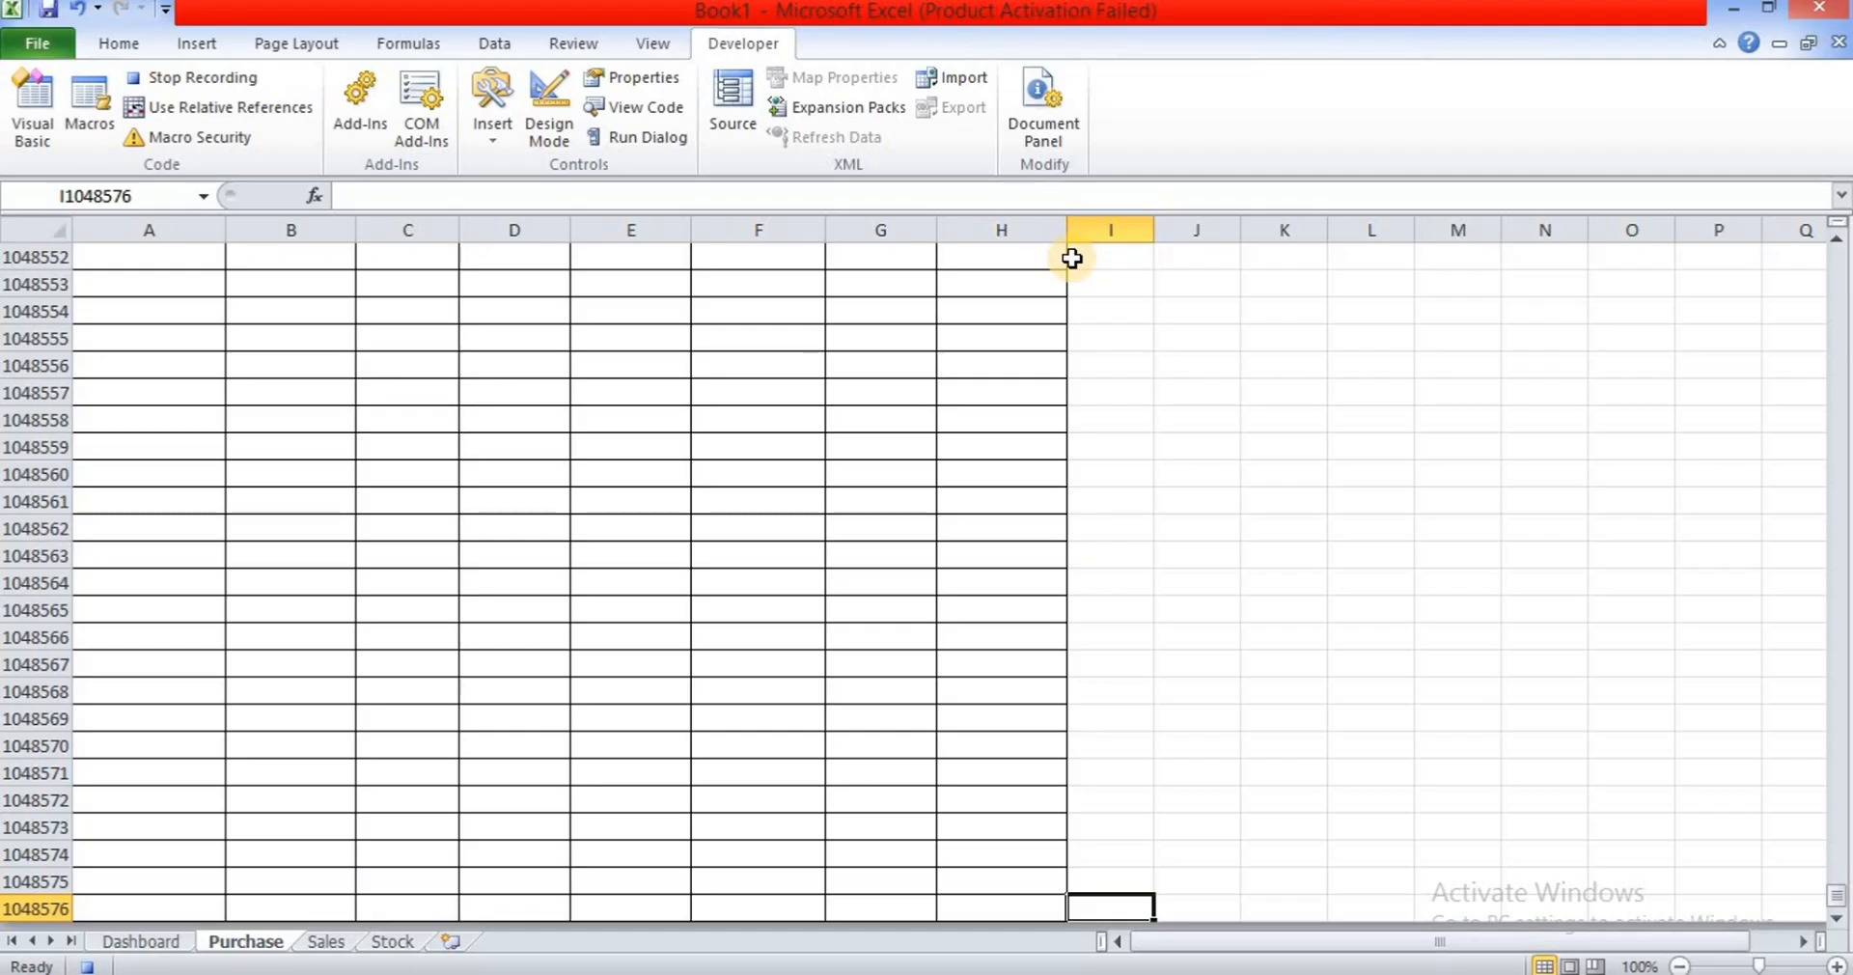
key("ctrl+Left")
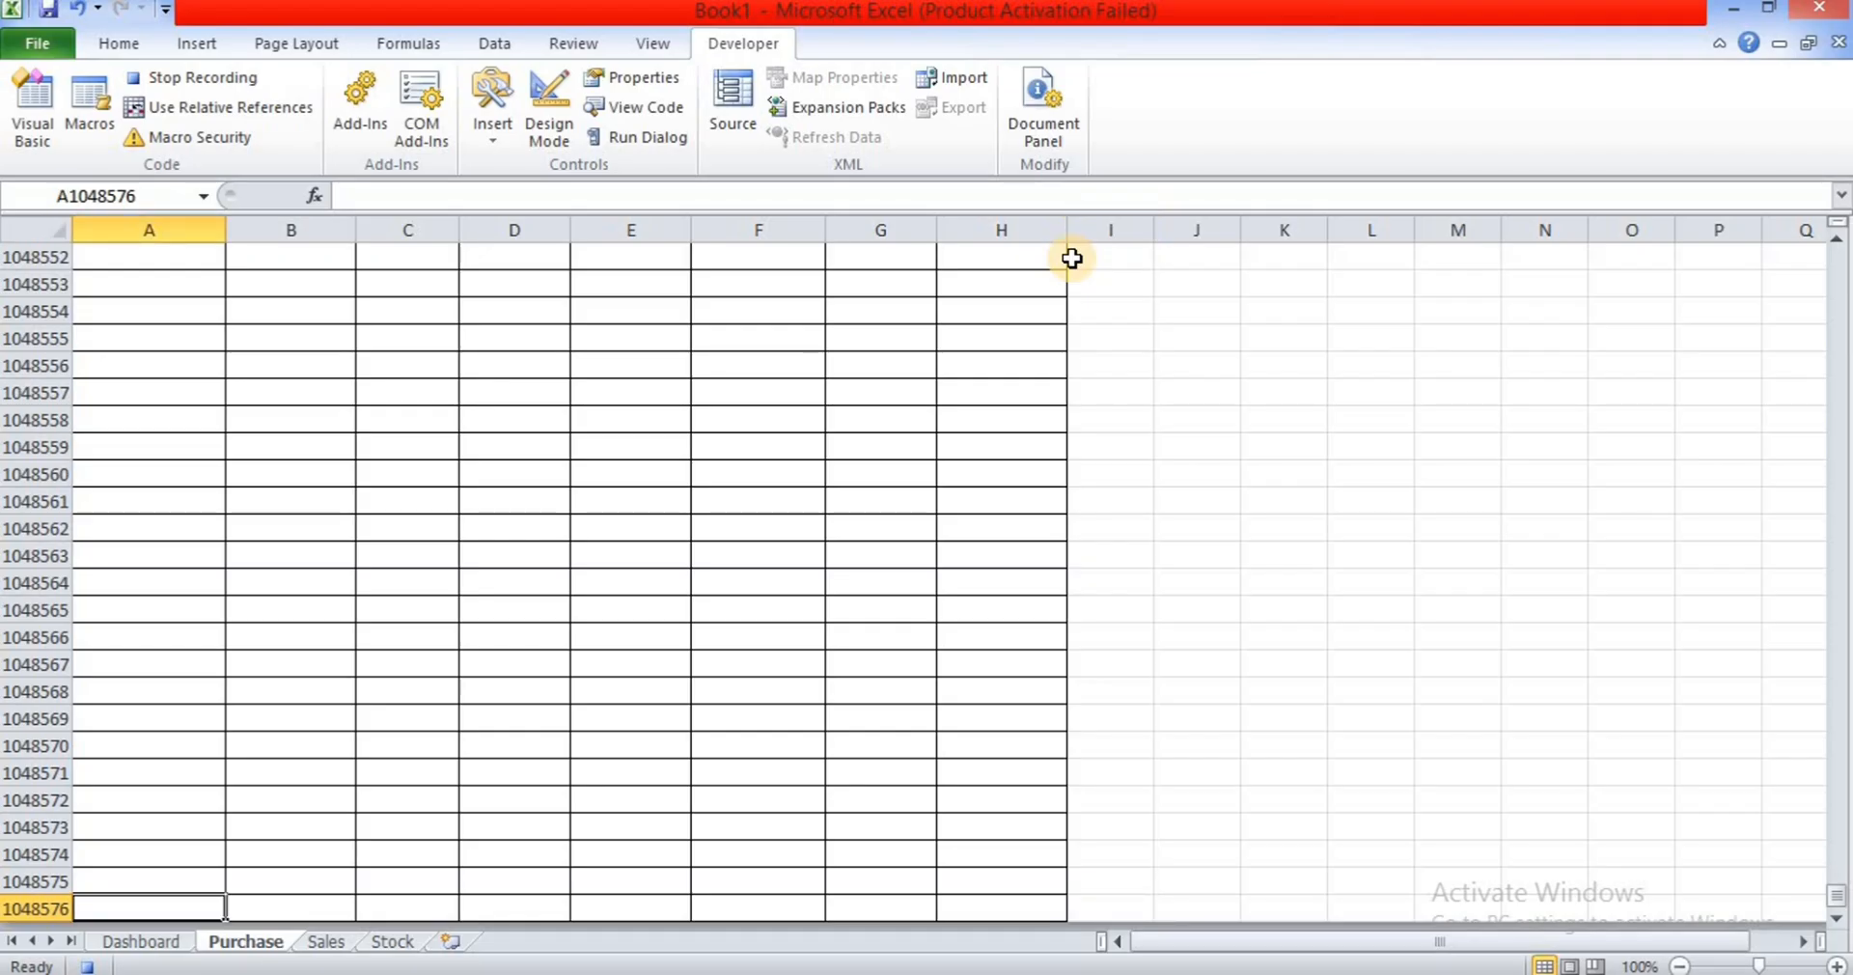
key("ctrl+Up")
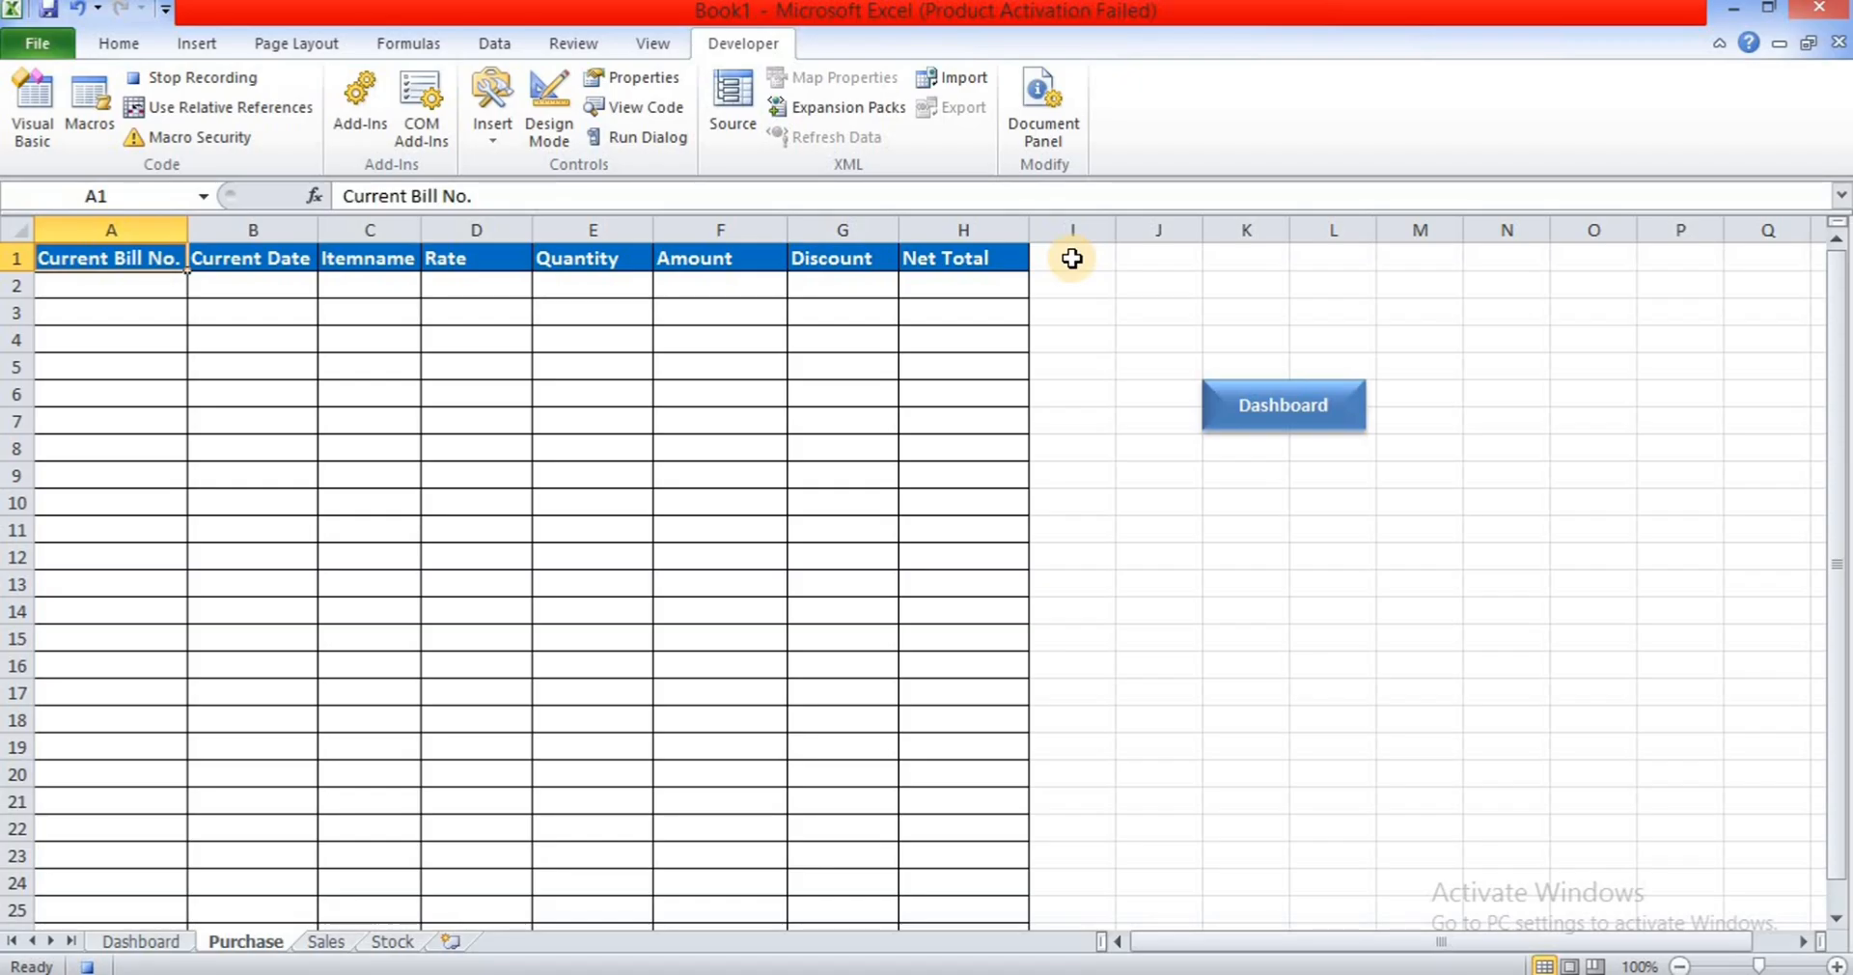
left_click(271, 119)
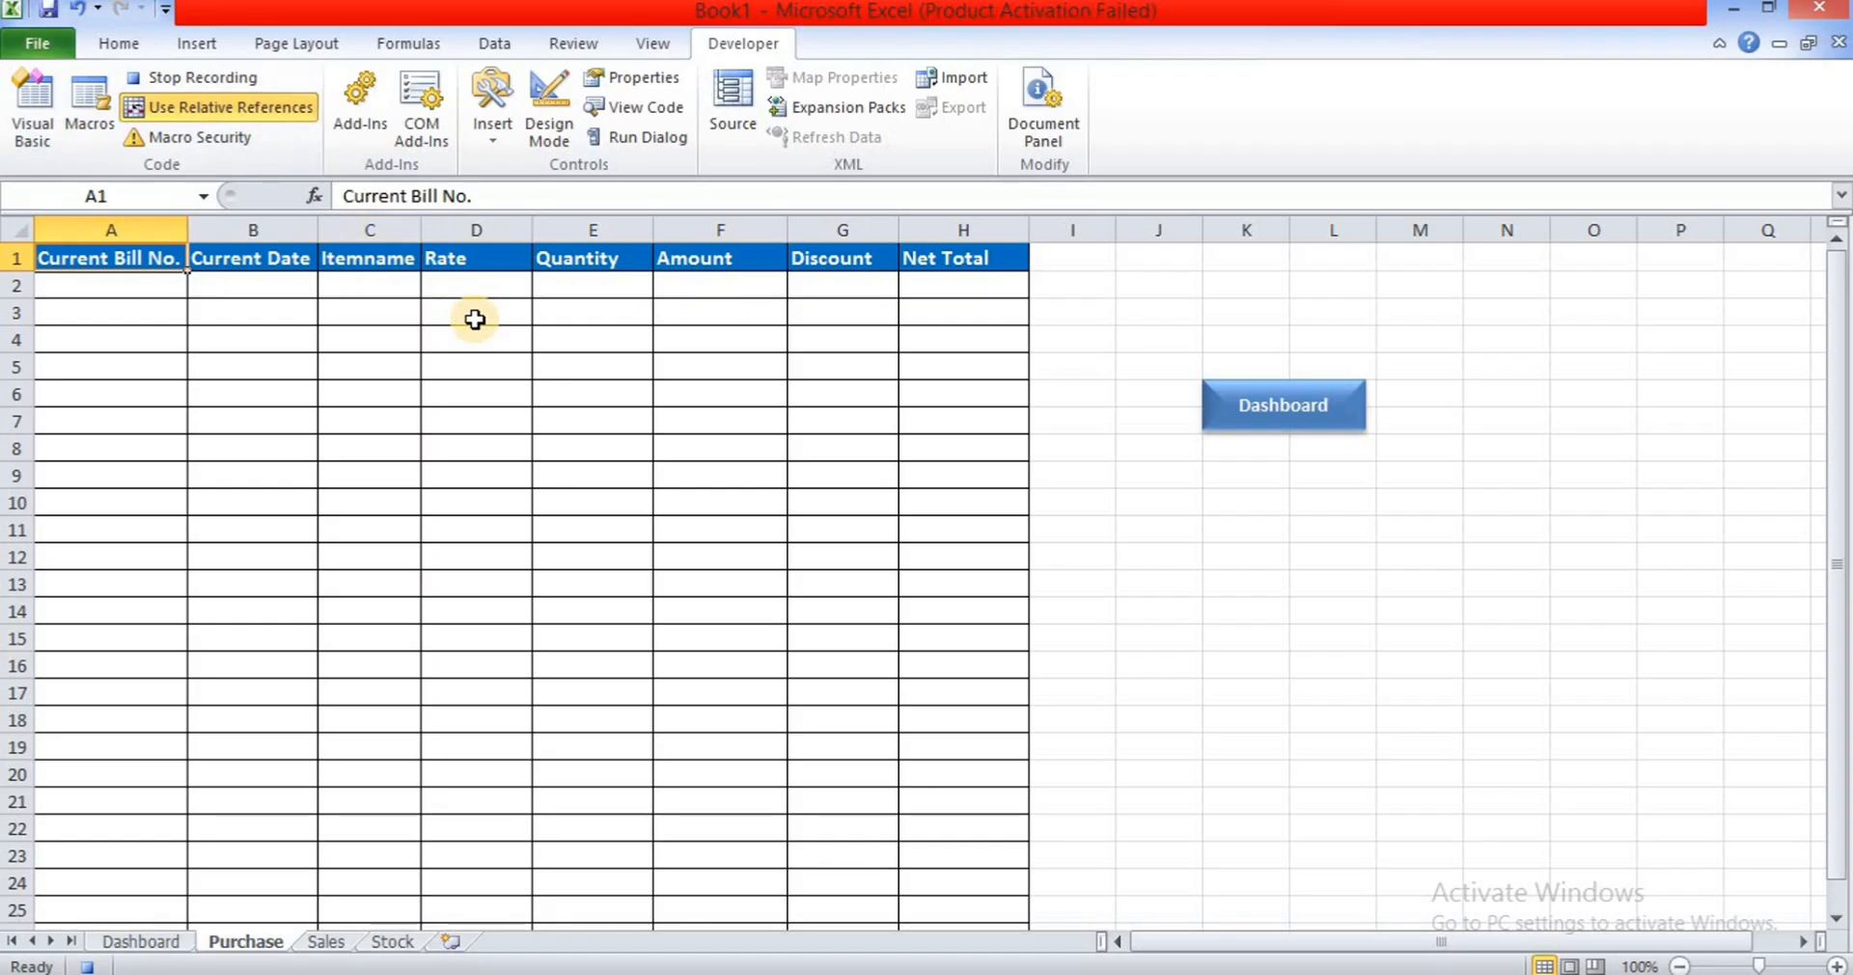
key("Down")
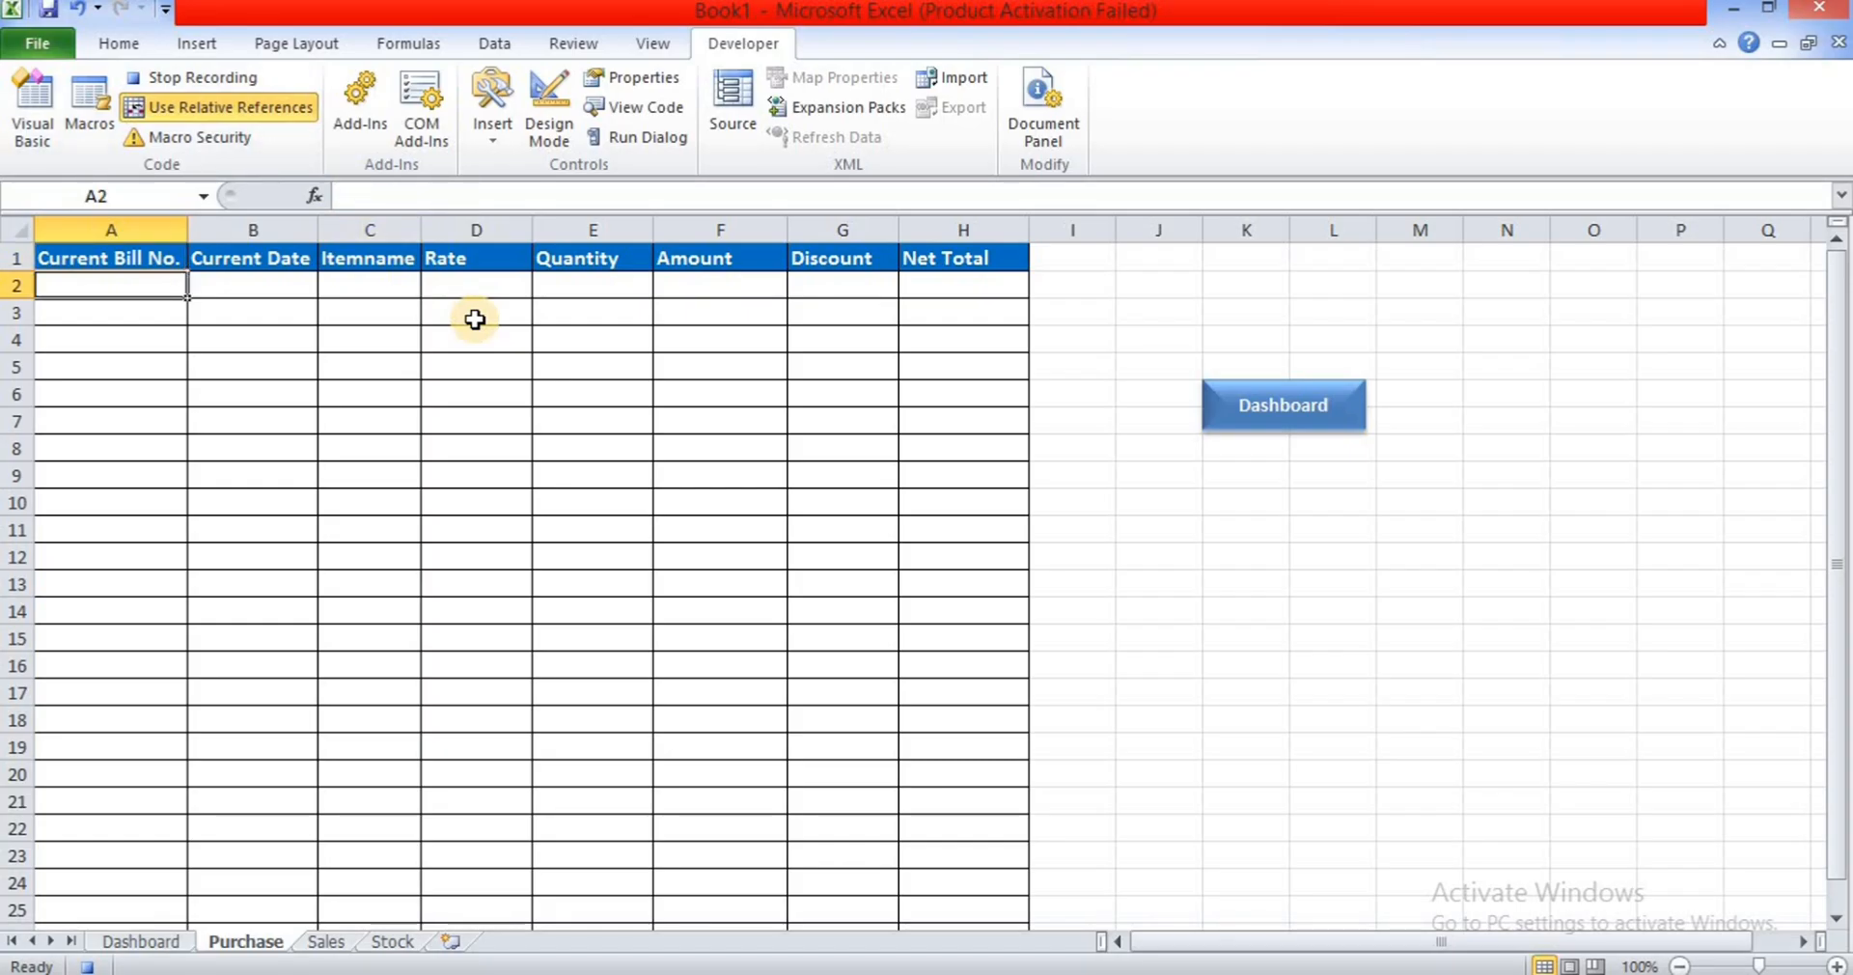
- Paste the copied form data into row 2 of the Purchase sheet as transposed values
key("ctrl+alt+v")
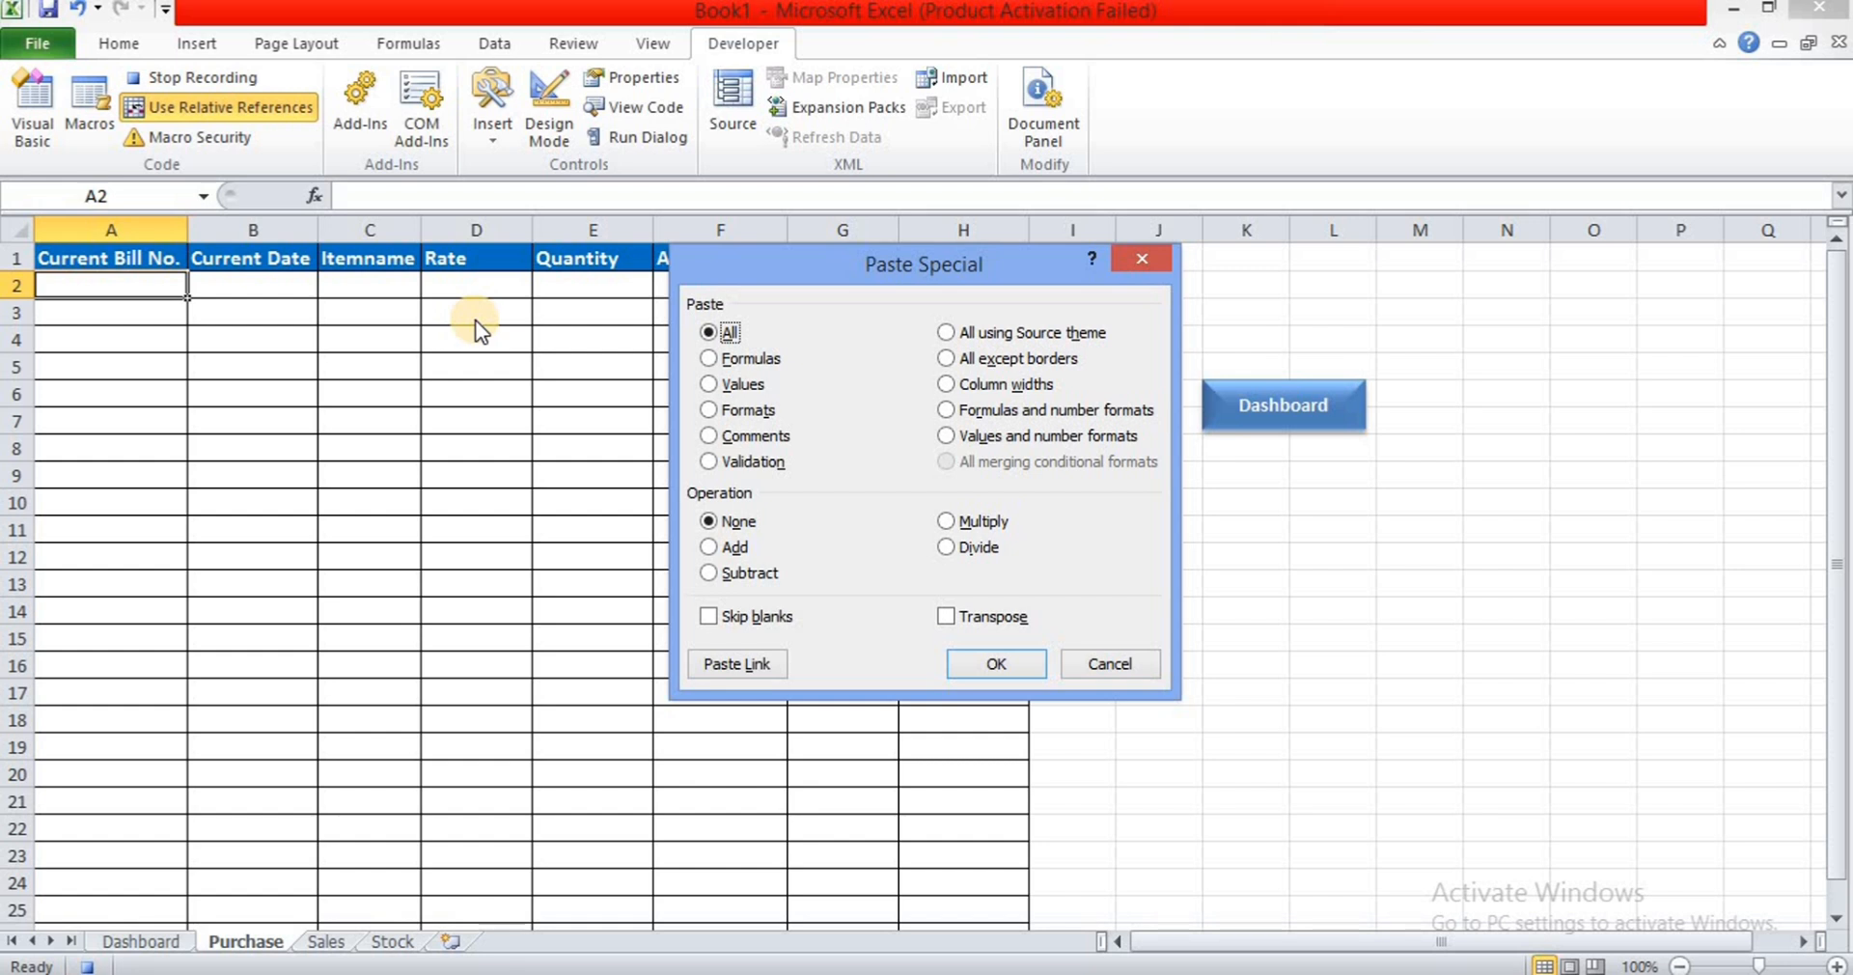
left_click(731, 386)
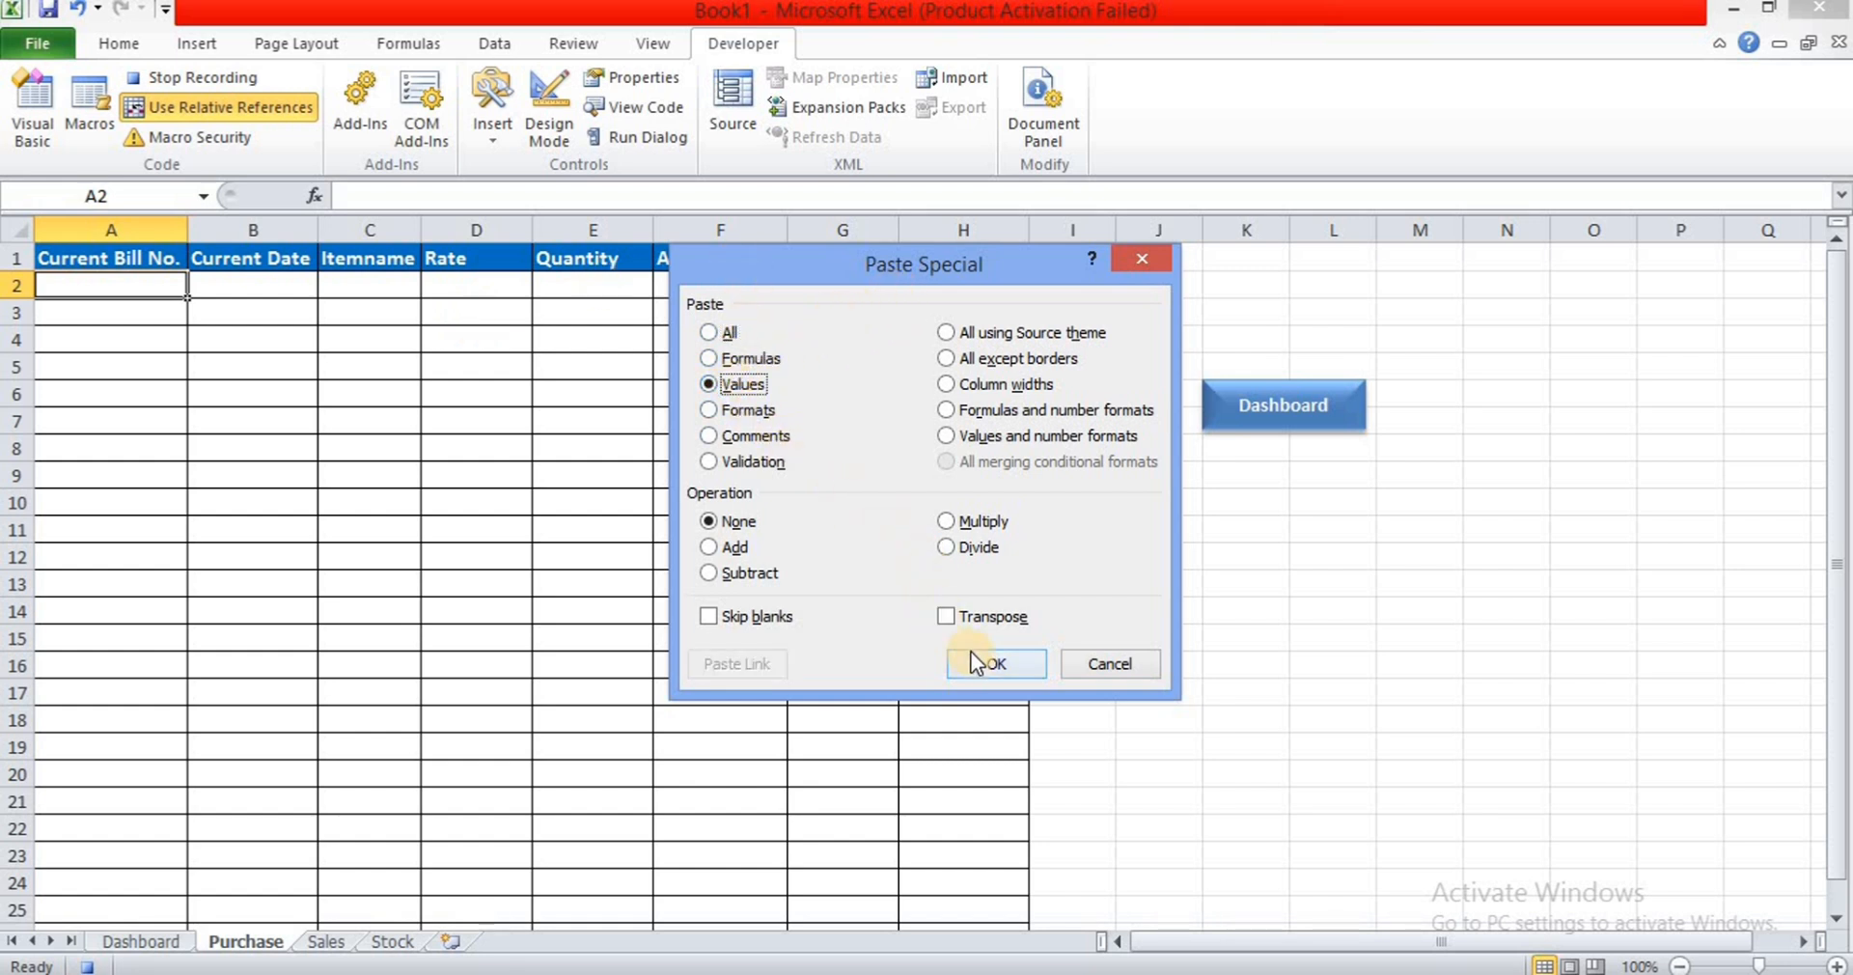
left_click(946, 618)
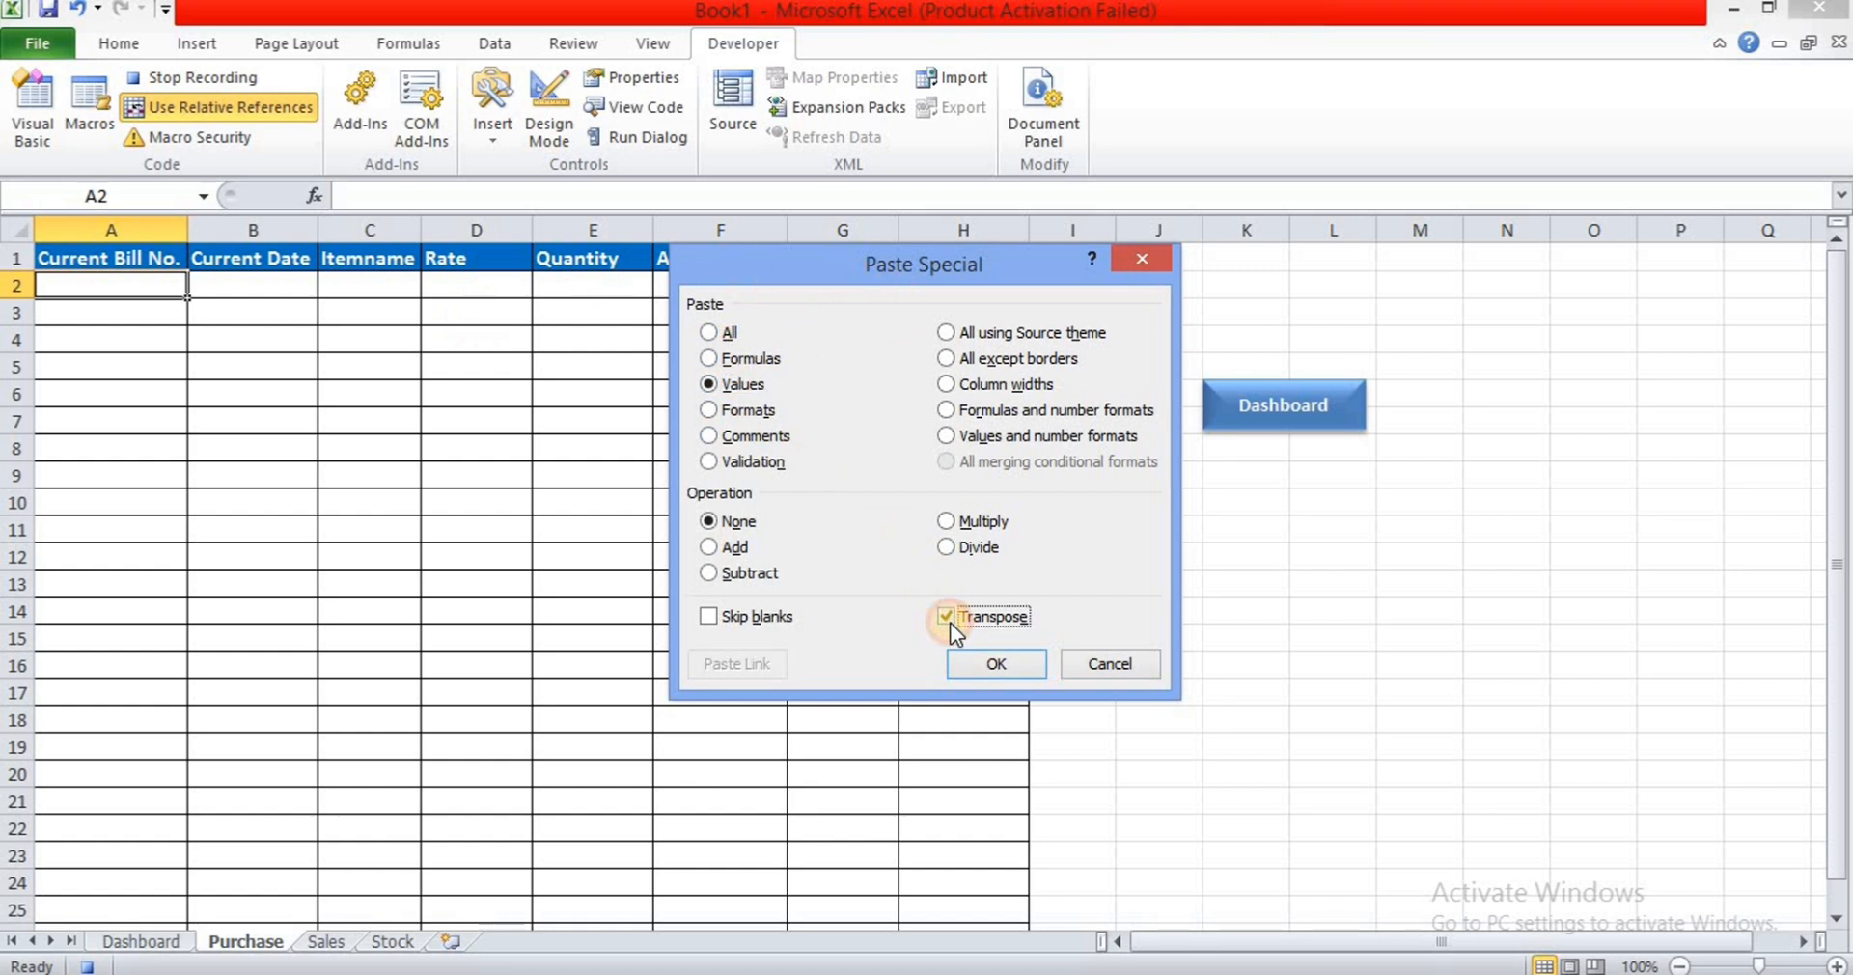
left_click(1009, 671)
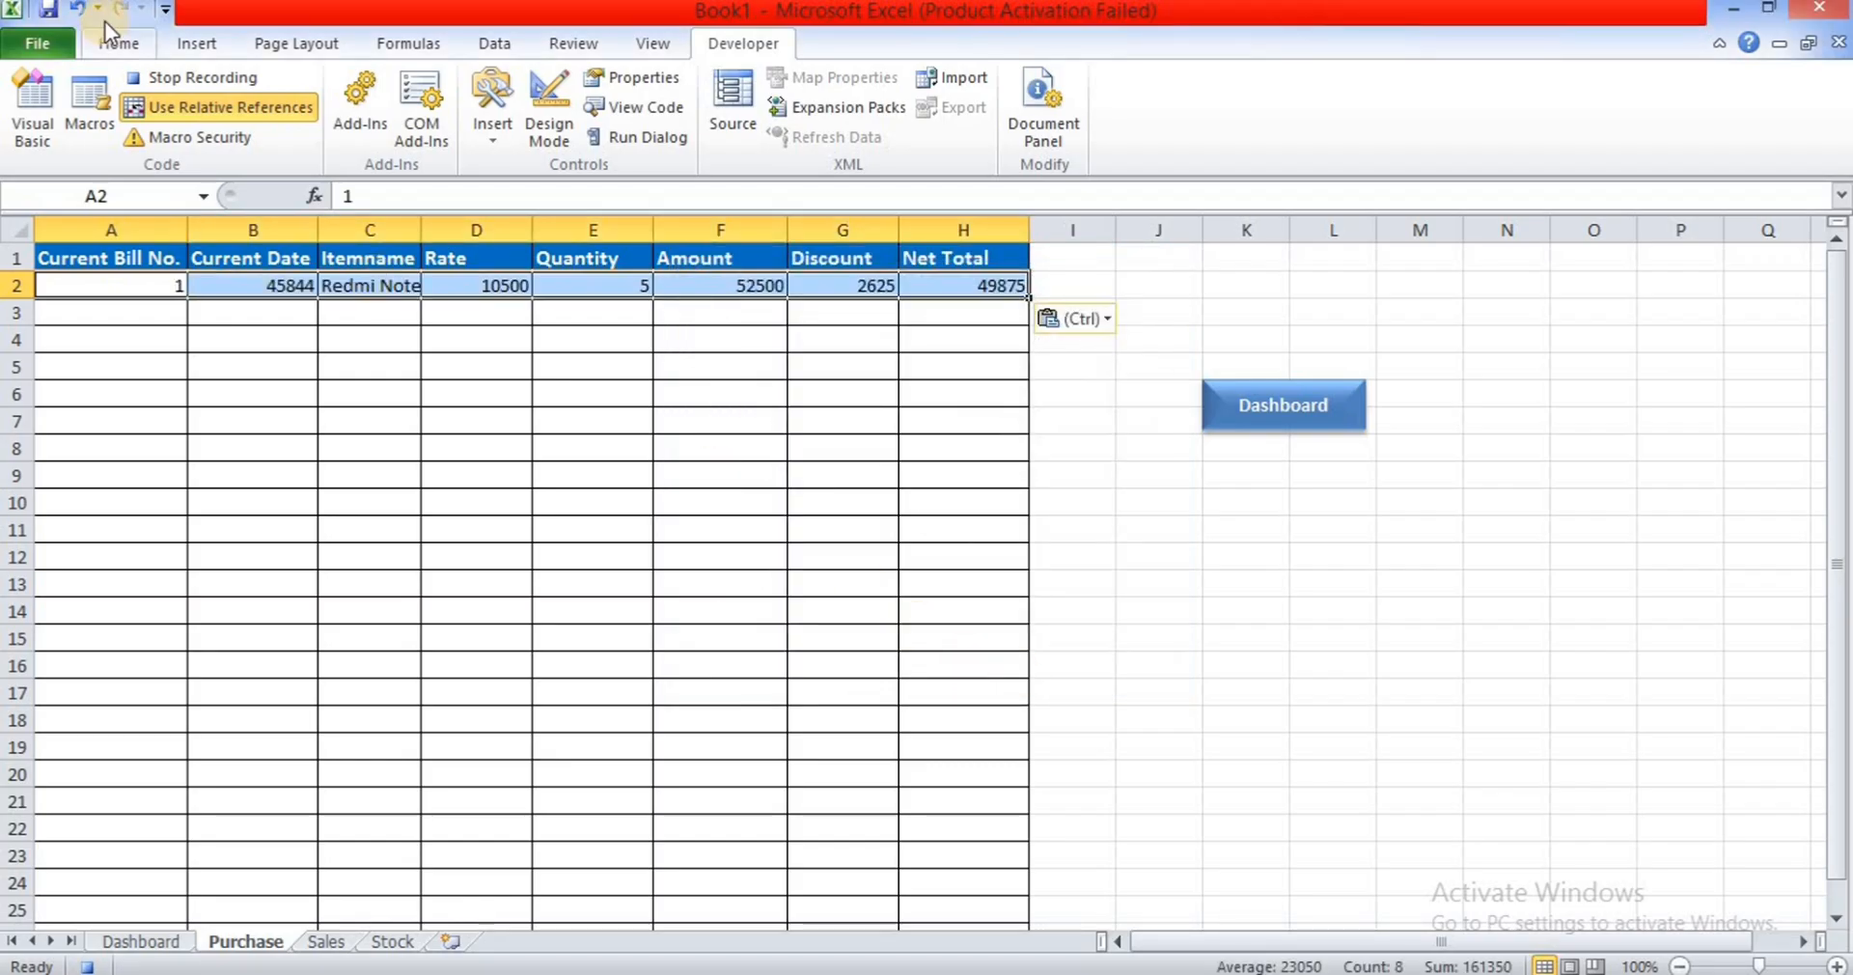
- Make the pasted row bold and format its Current Date cell B2 as Short Date
left_click(134, 45)
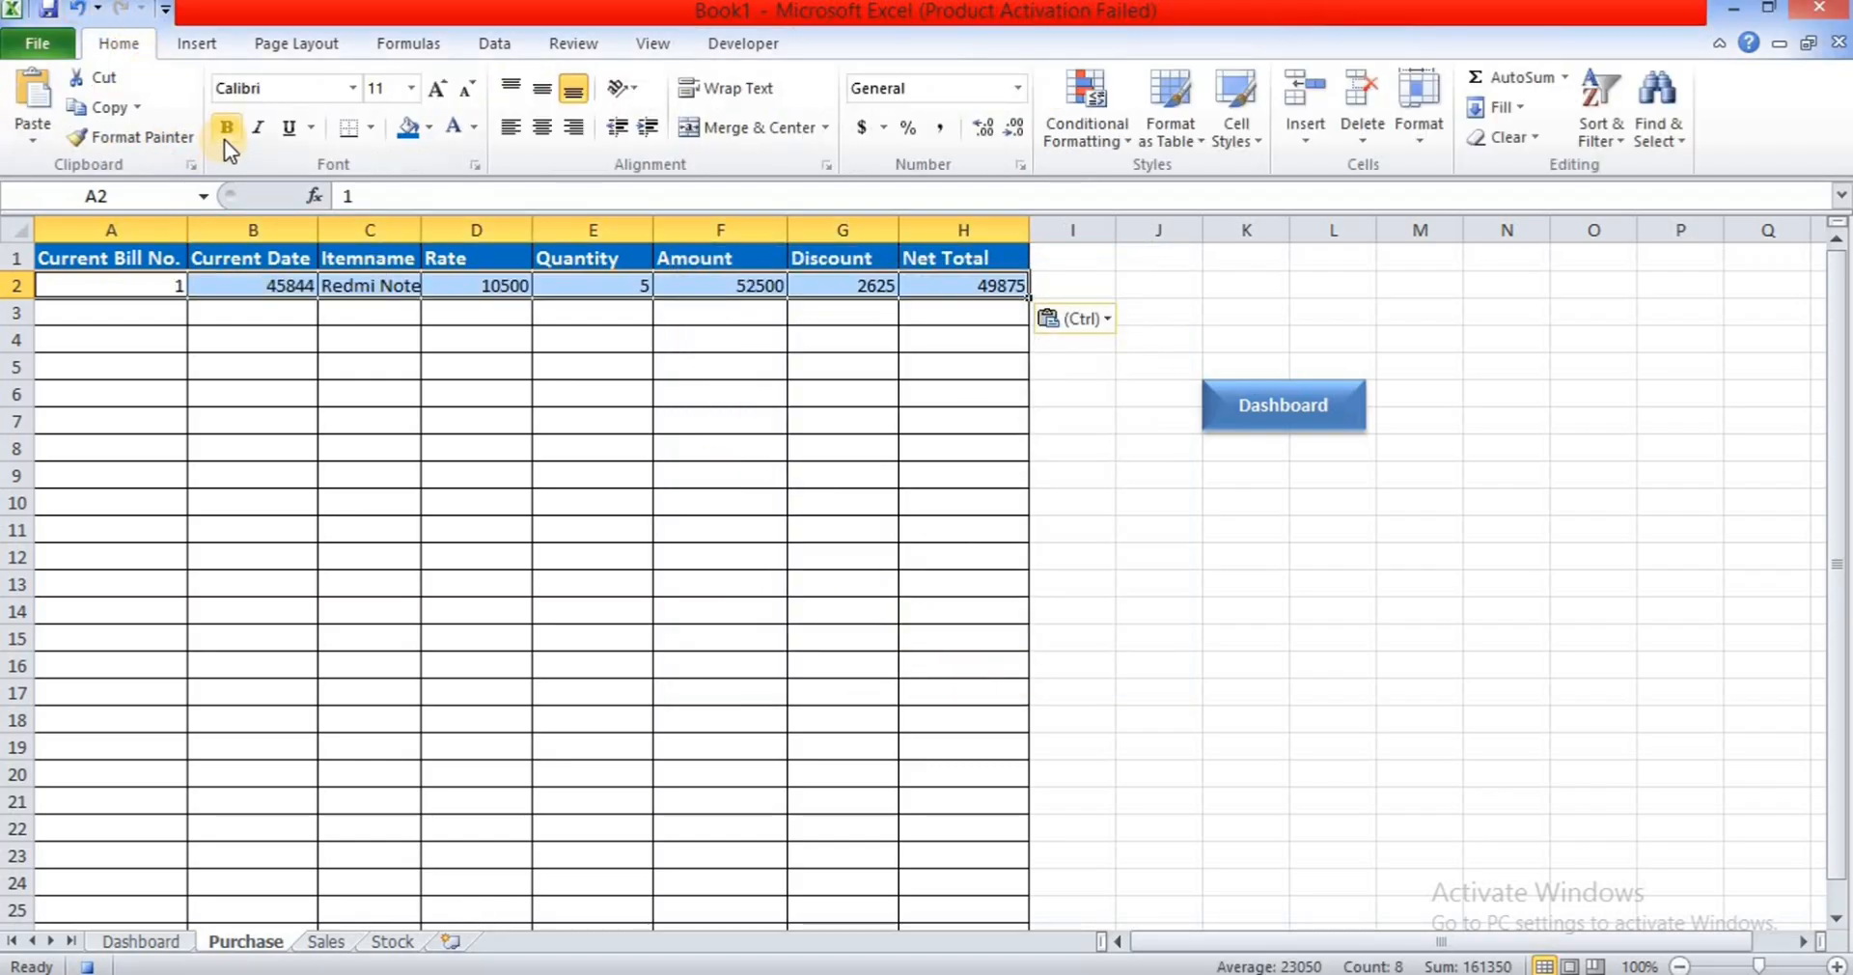
key("Escape")
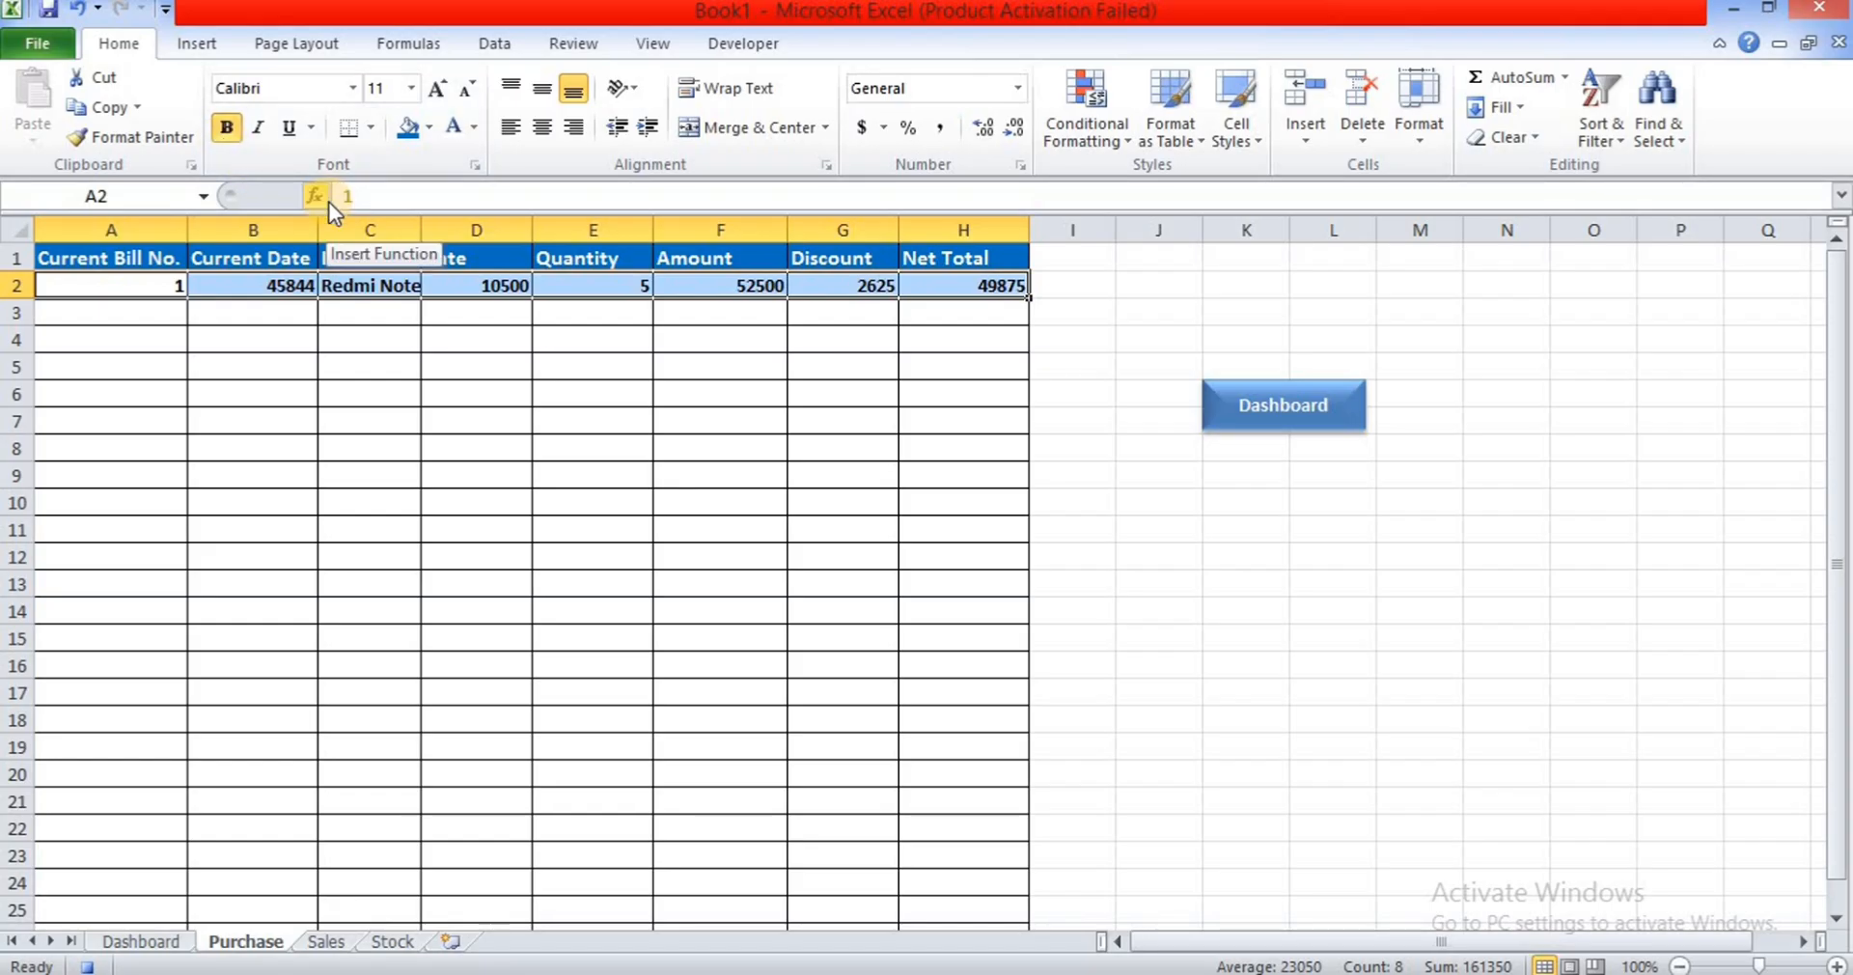
key("Right")
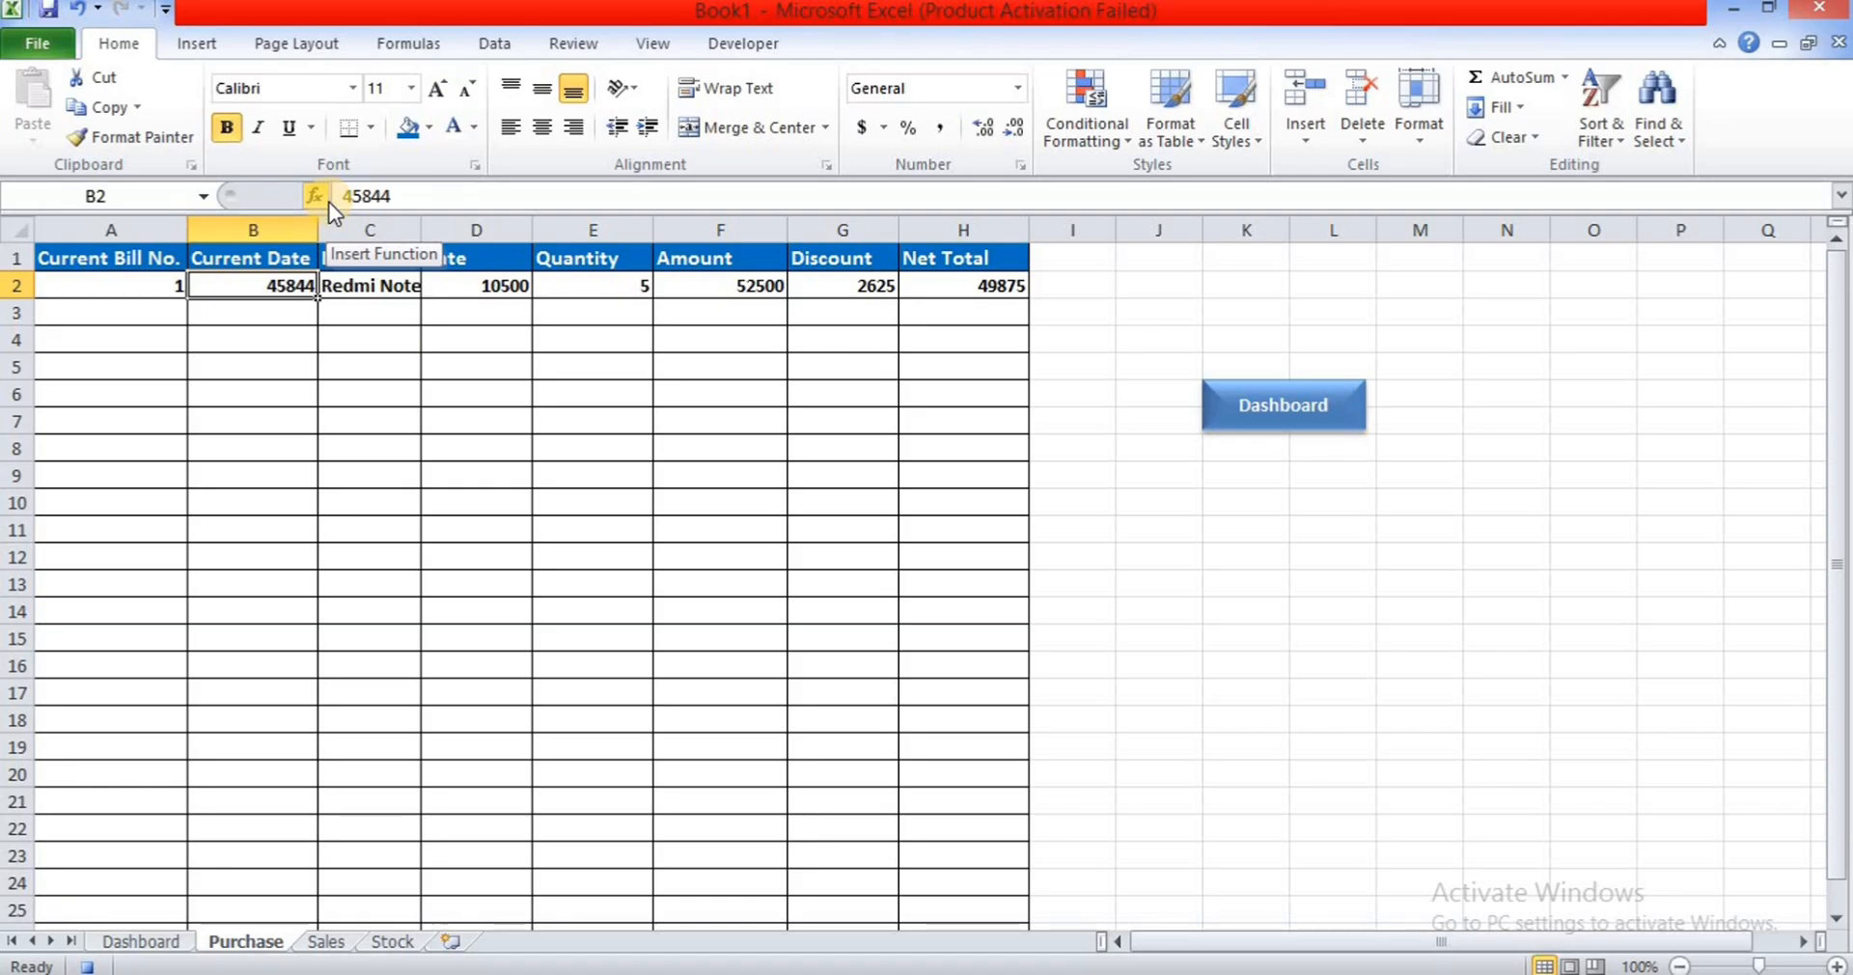
left_click(1018, 88)
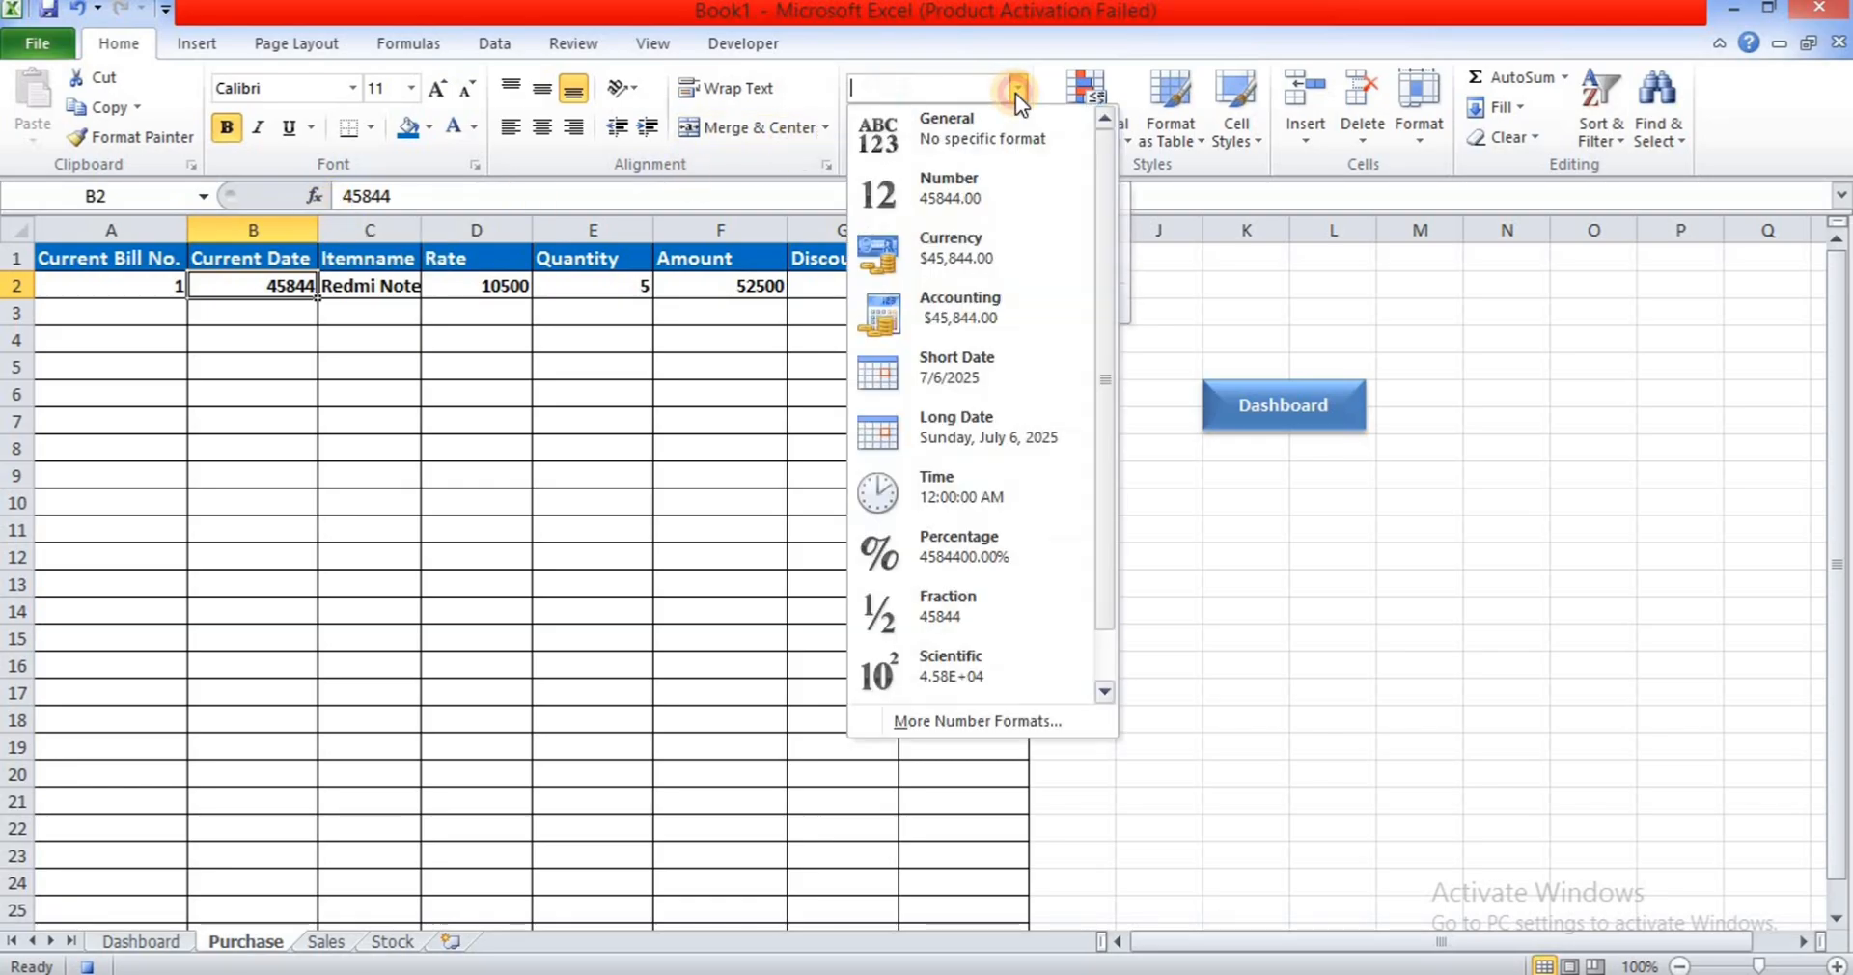
left_click(1016, 373)
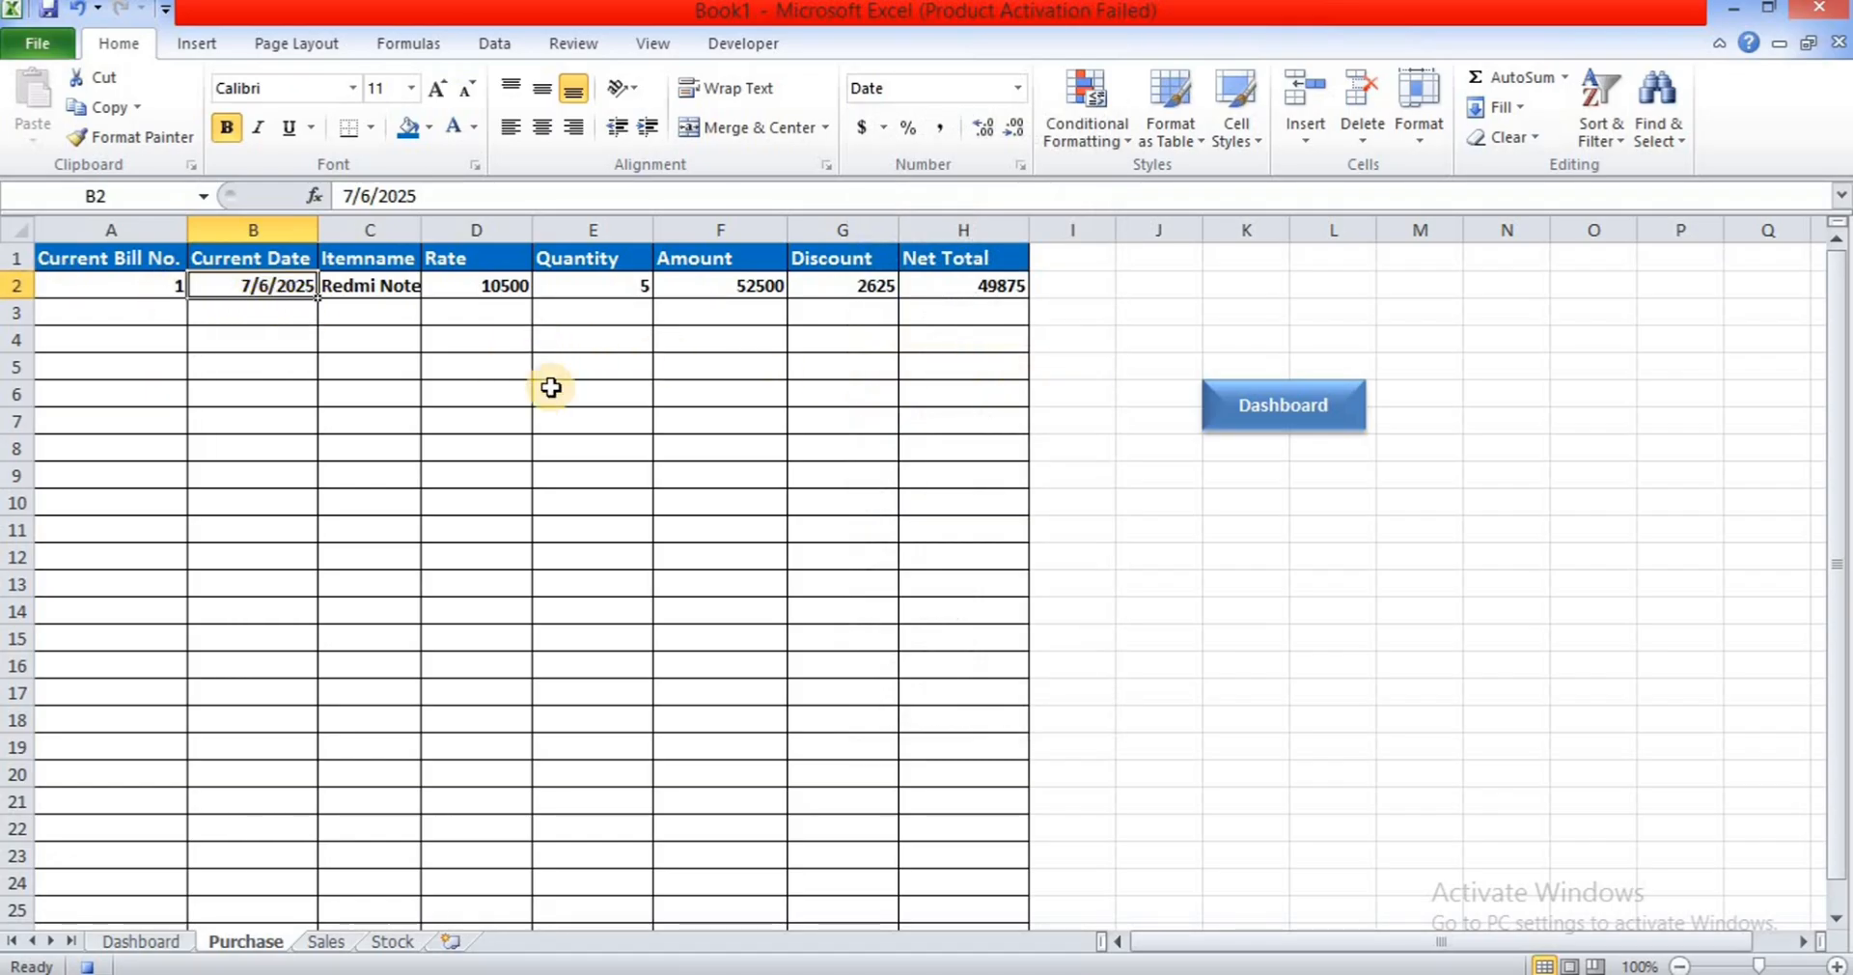
- Move the selection along row 2 to the empty cell I2 and turn off relative references
key("Right")
key("Right")
key("Right")
key("Right")
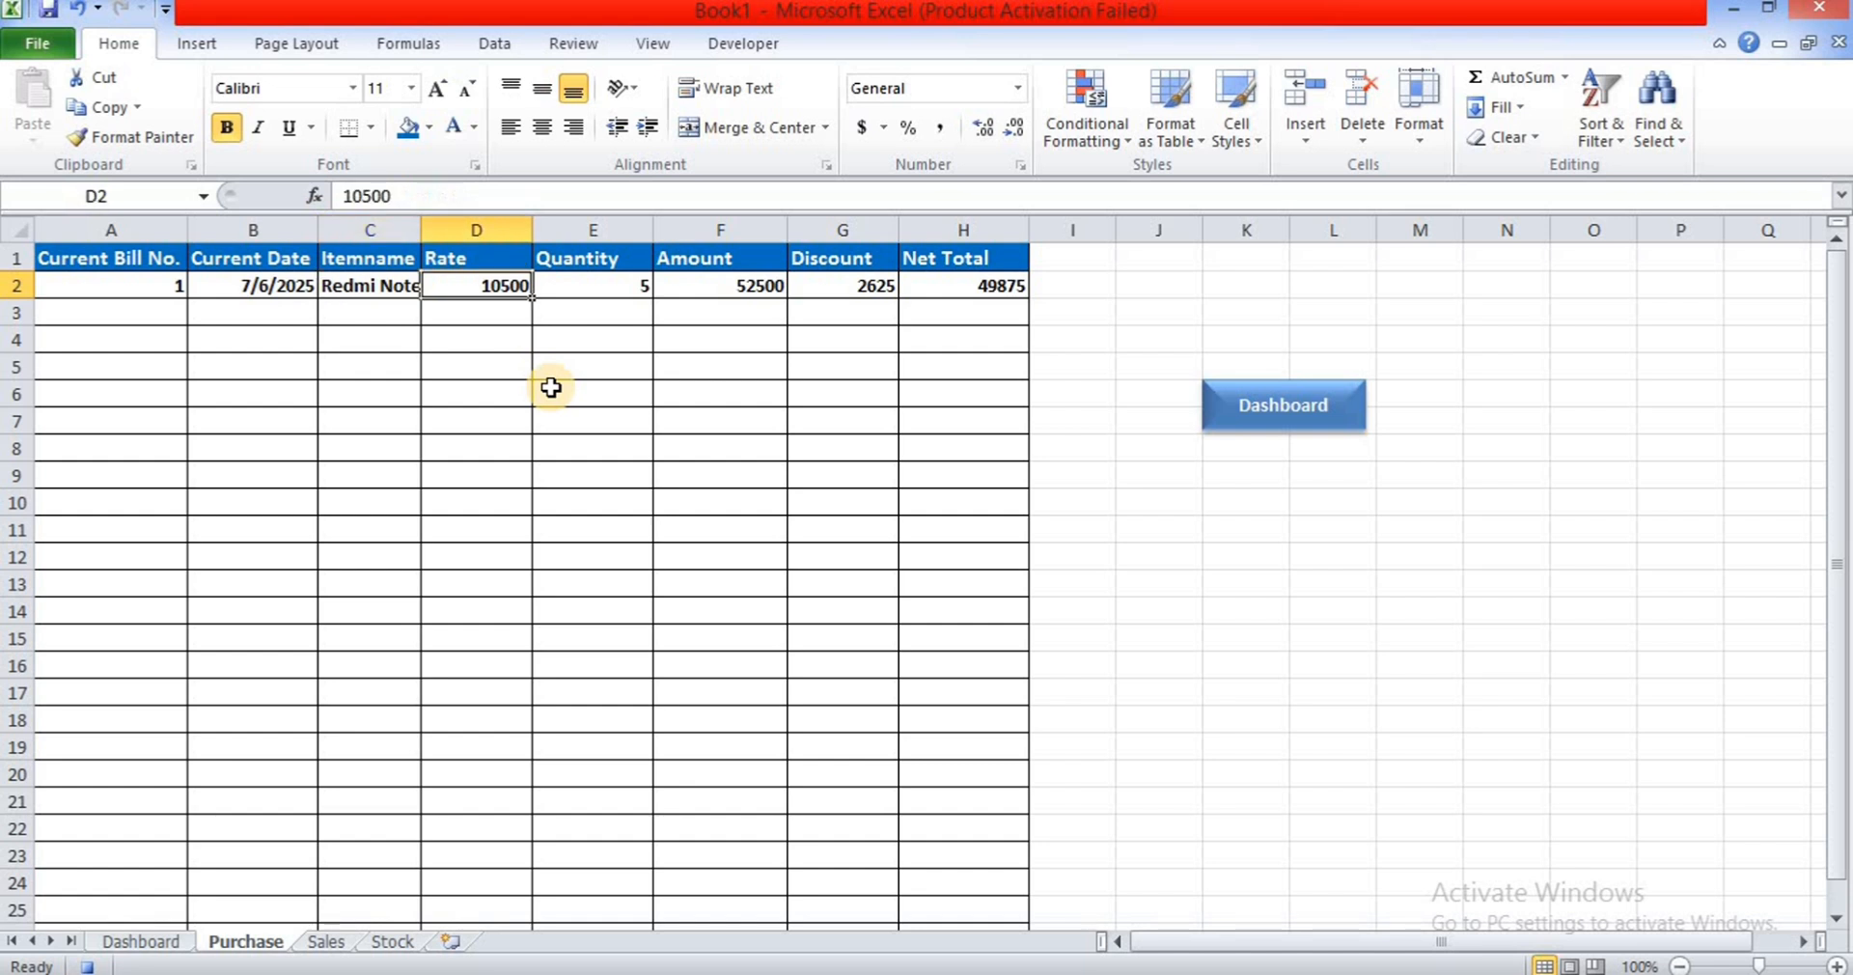
key("Right")
key("Right")
key("Right")
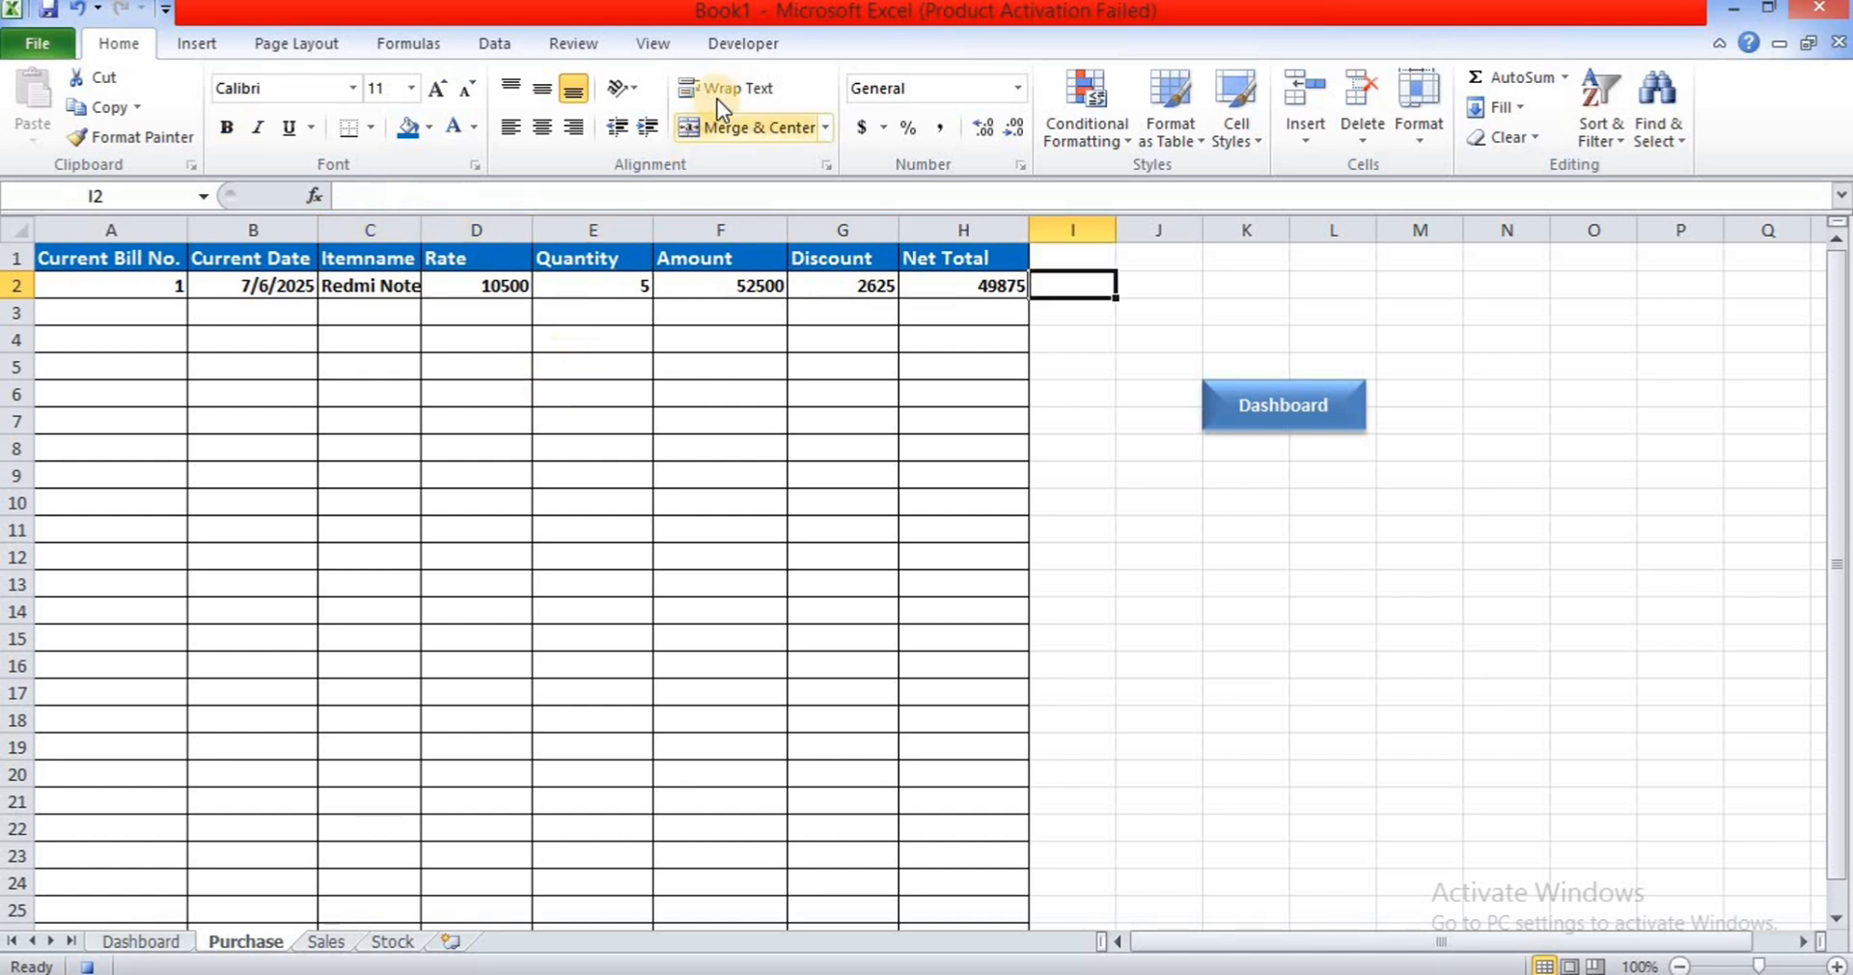
left_click(731, 41)
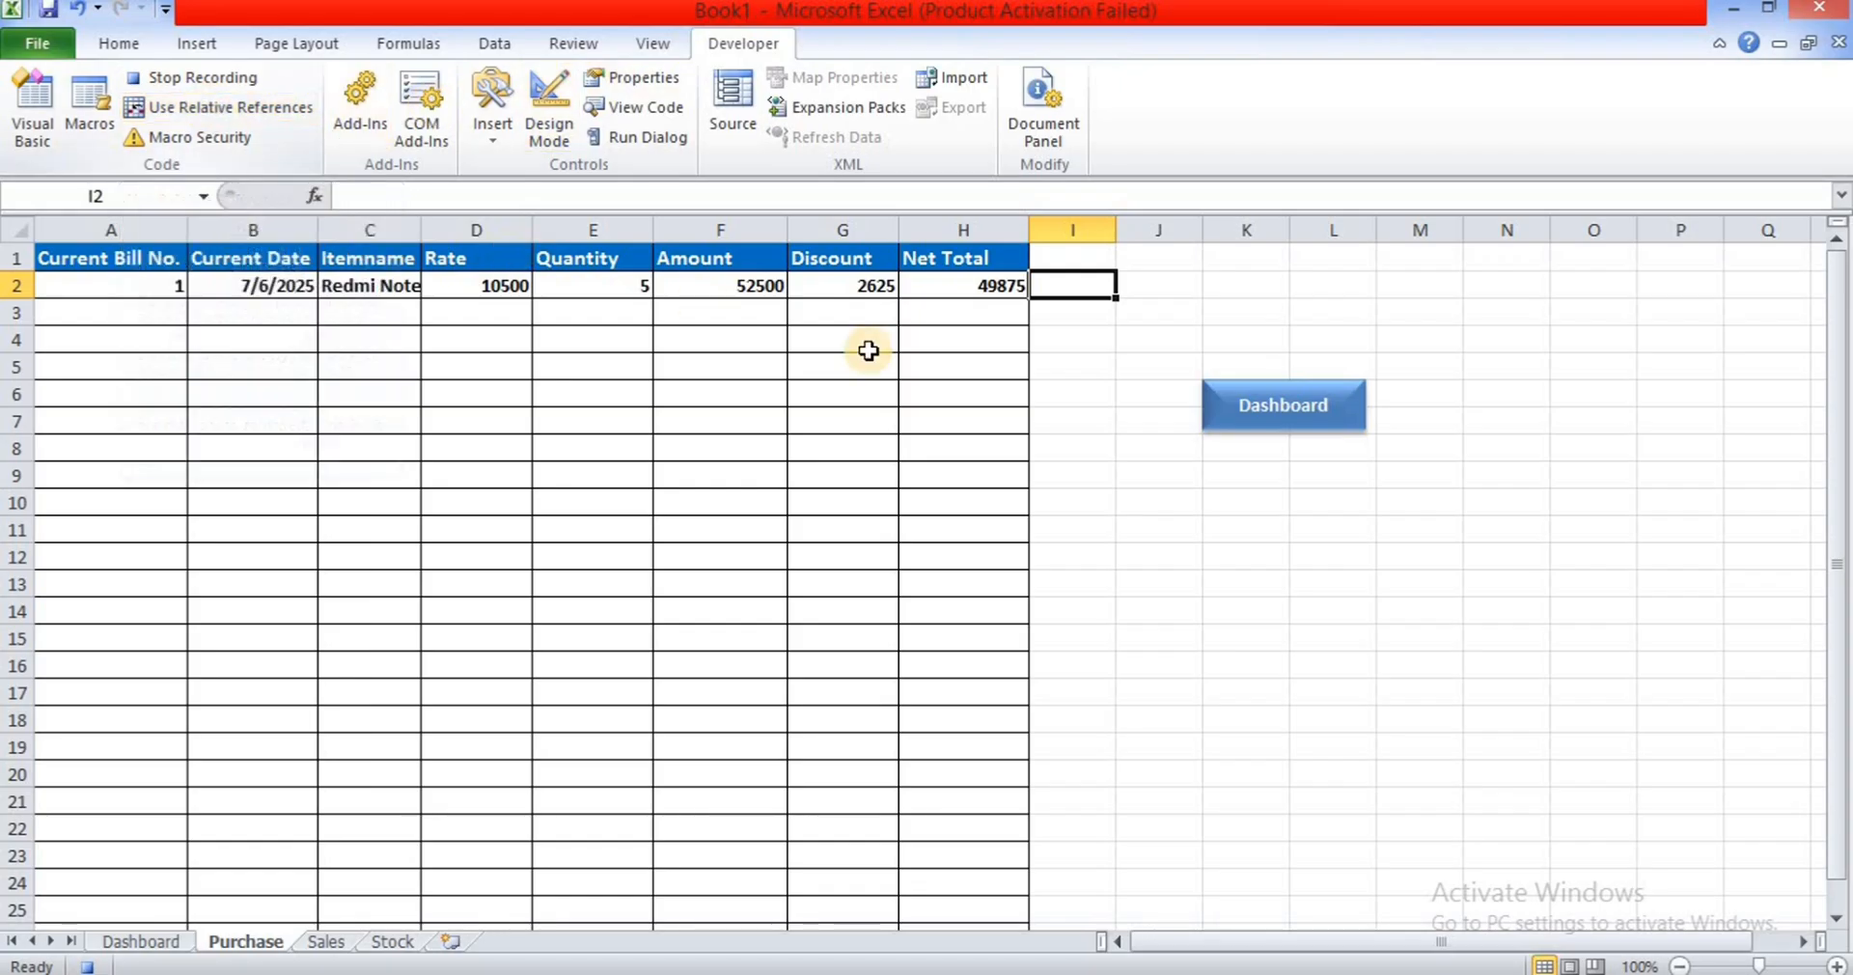
- On the Dashboard sheet, clear the form cells P6:P9 and stop the macro recording with cell P5 selected
left_click(170, 953)
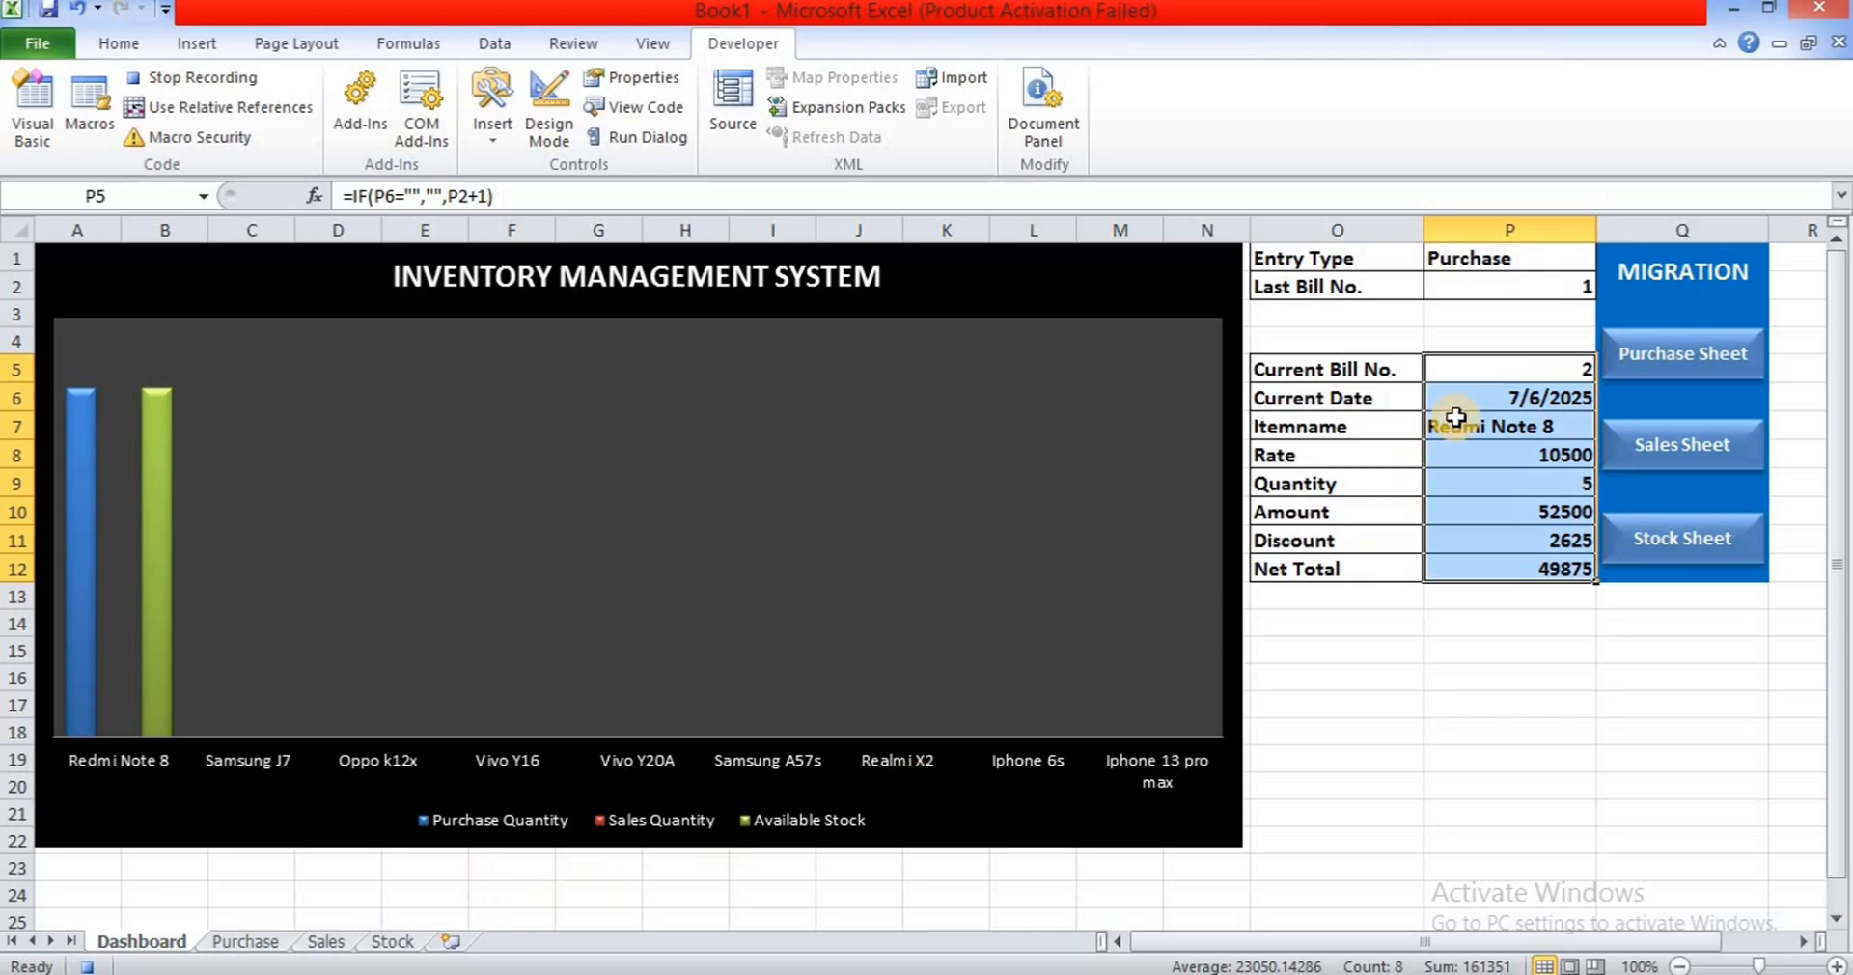
left_click_drag(1475, 403, 1475, 478)
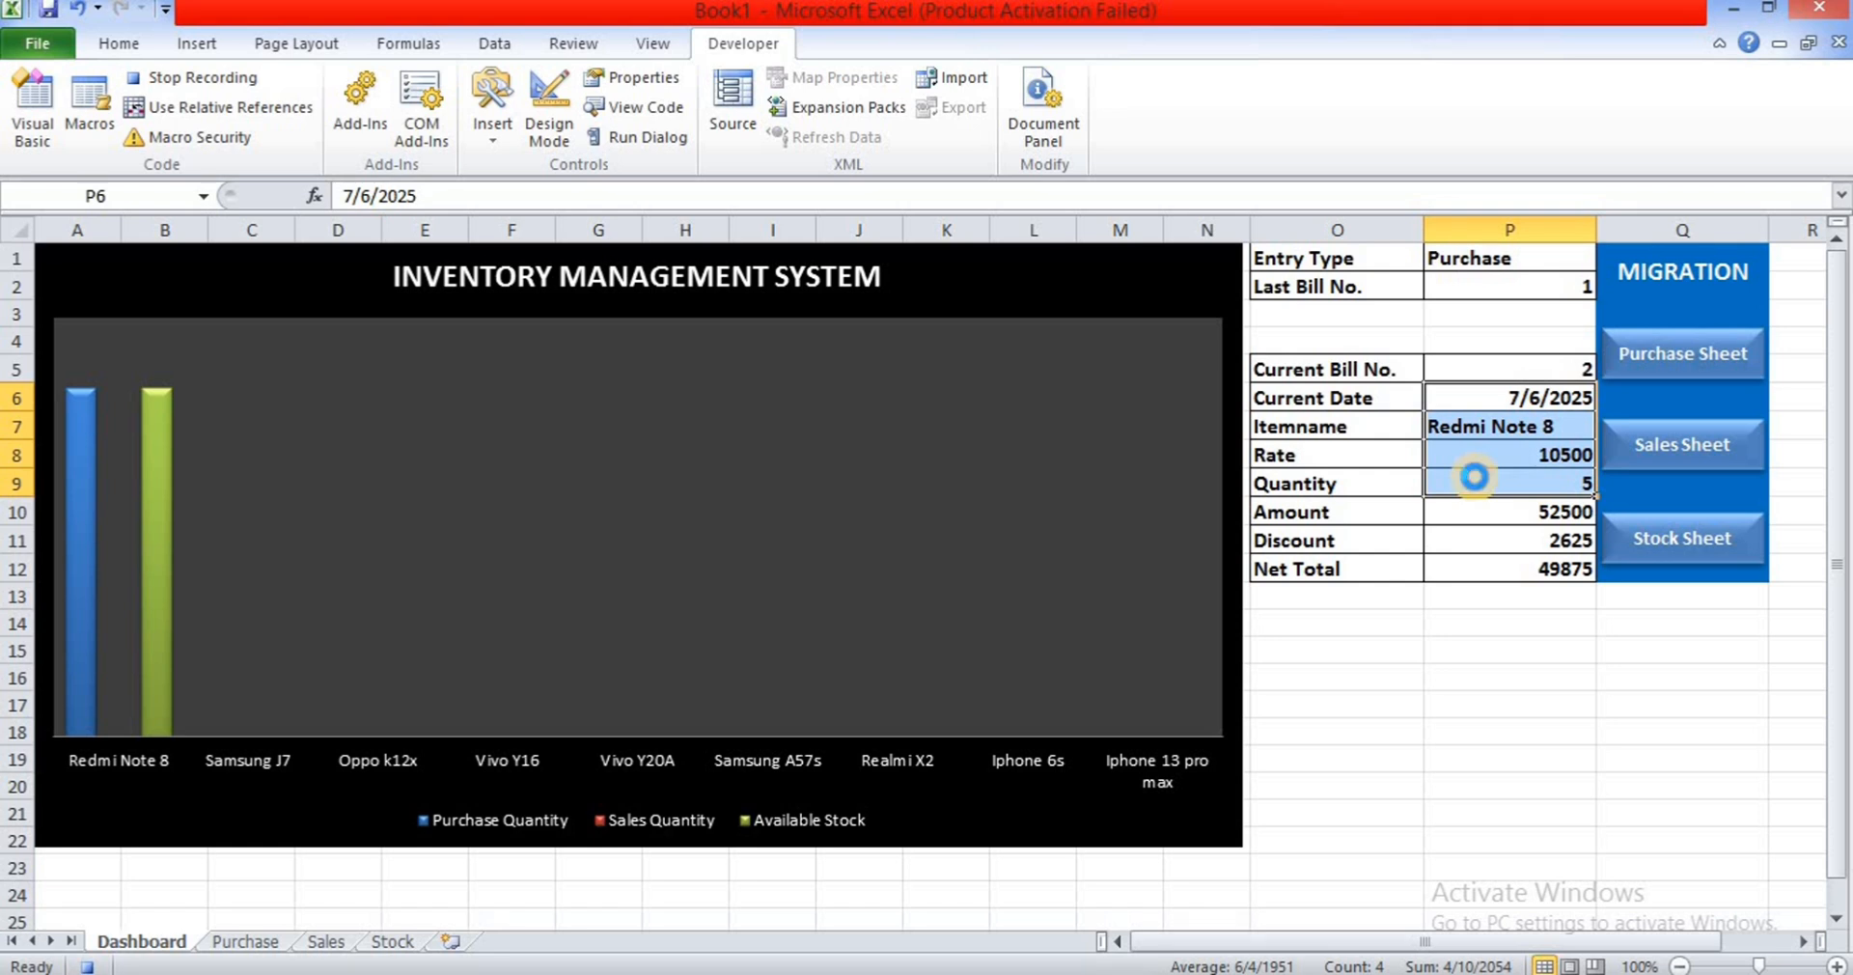
key("Delete")
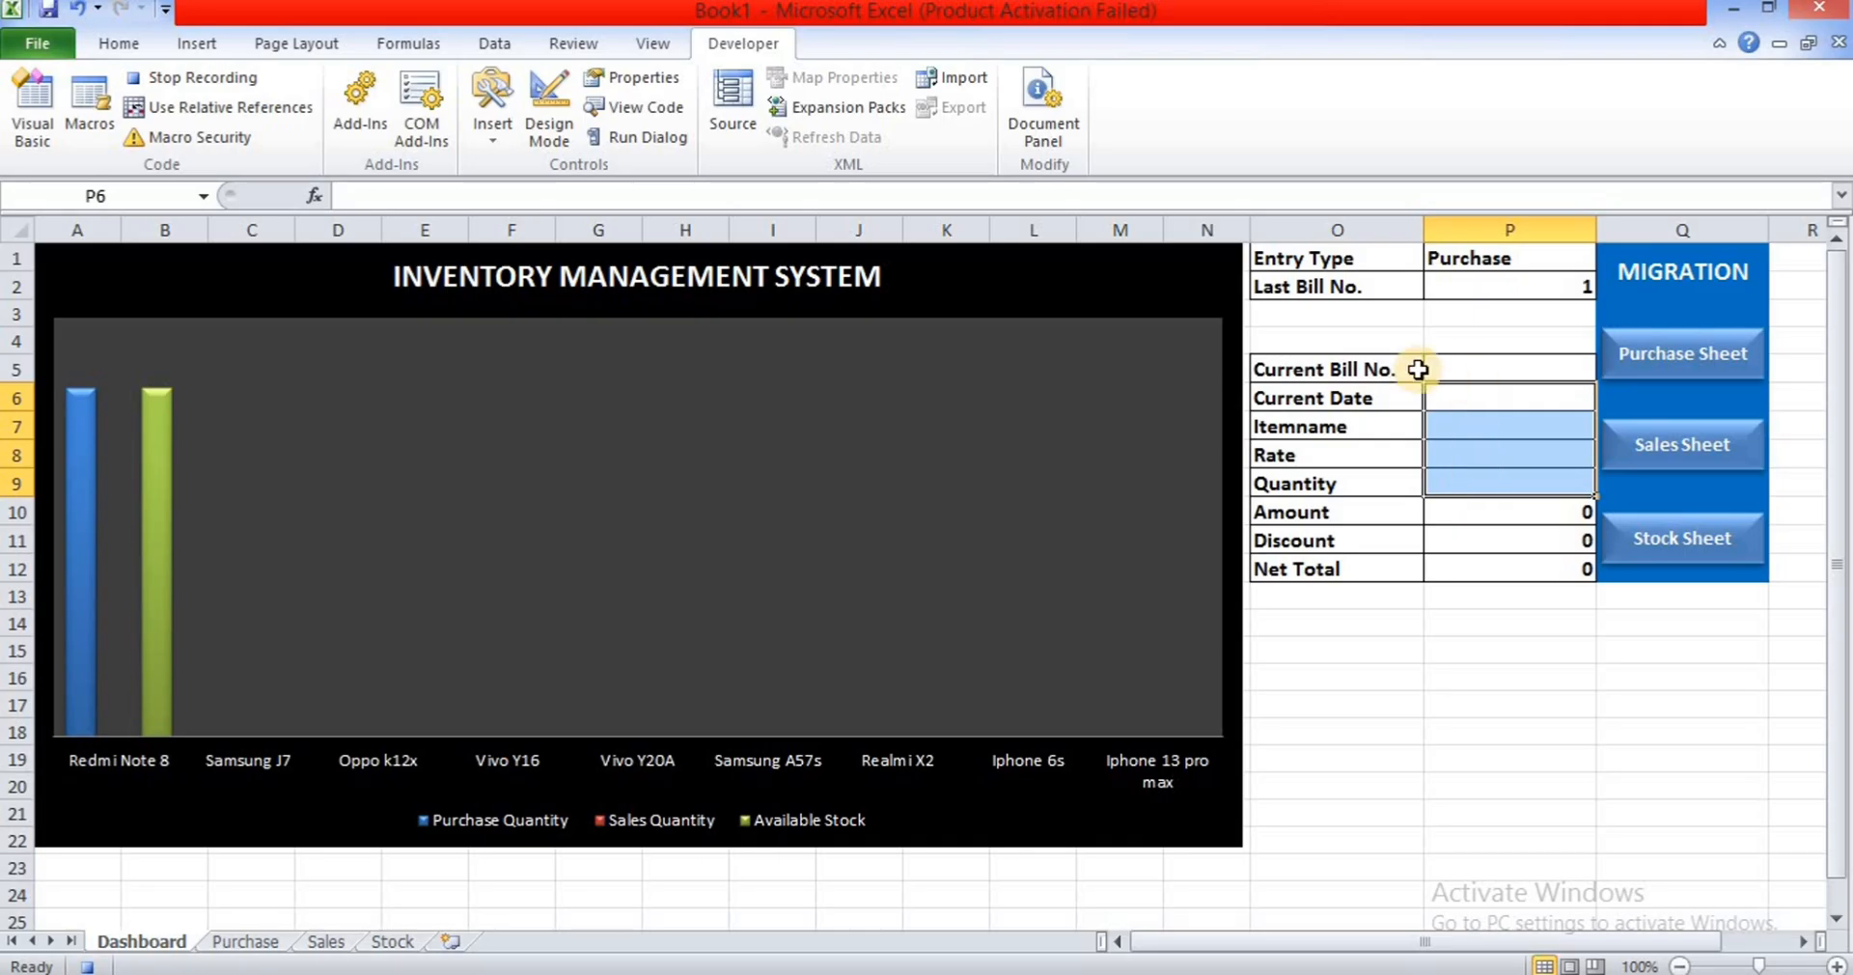
left_click(1485, 364)
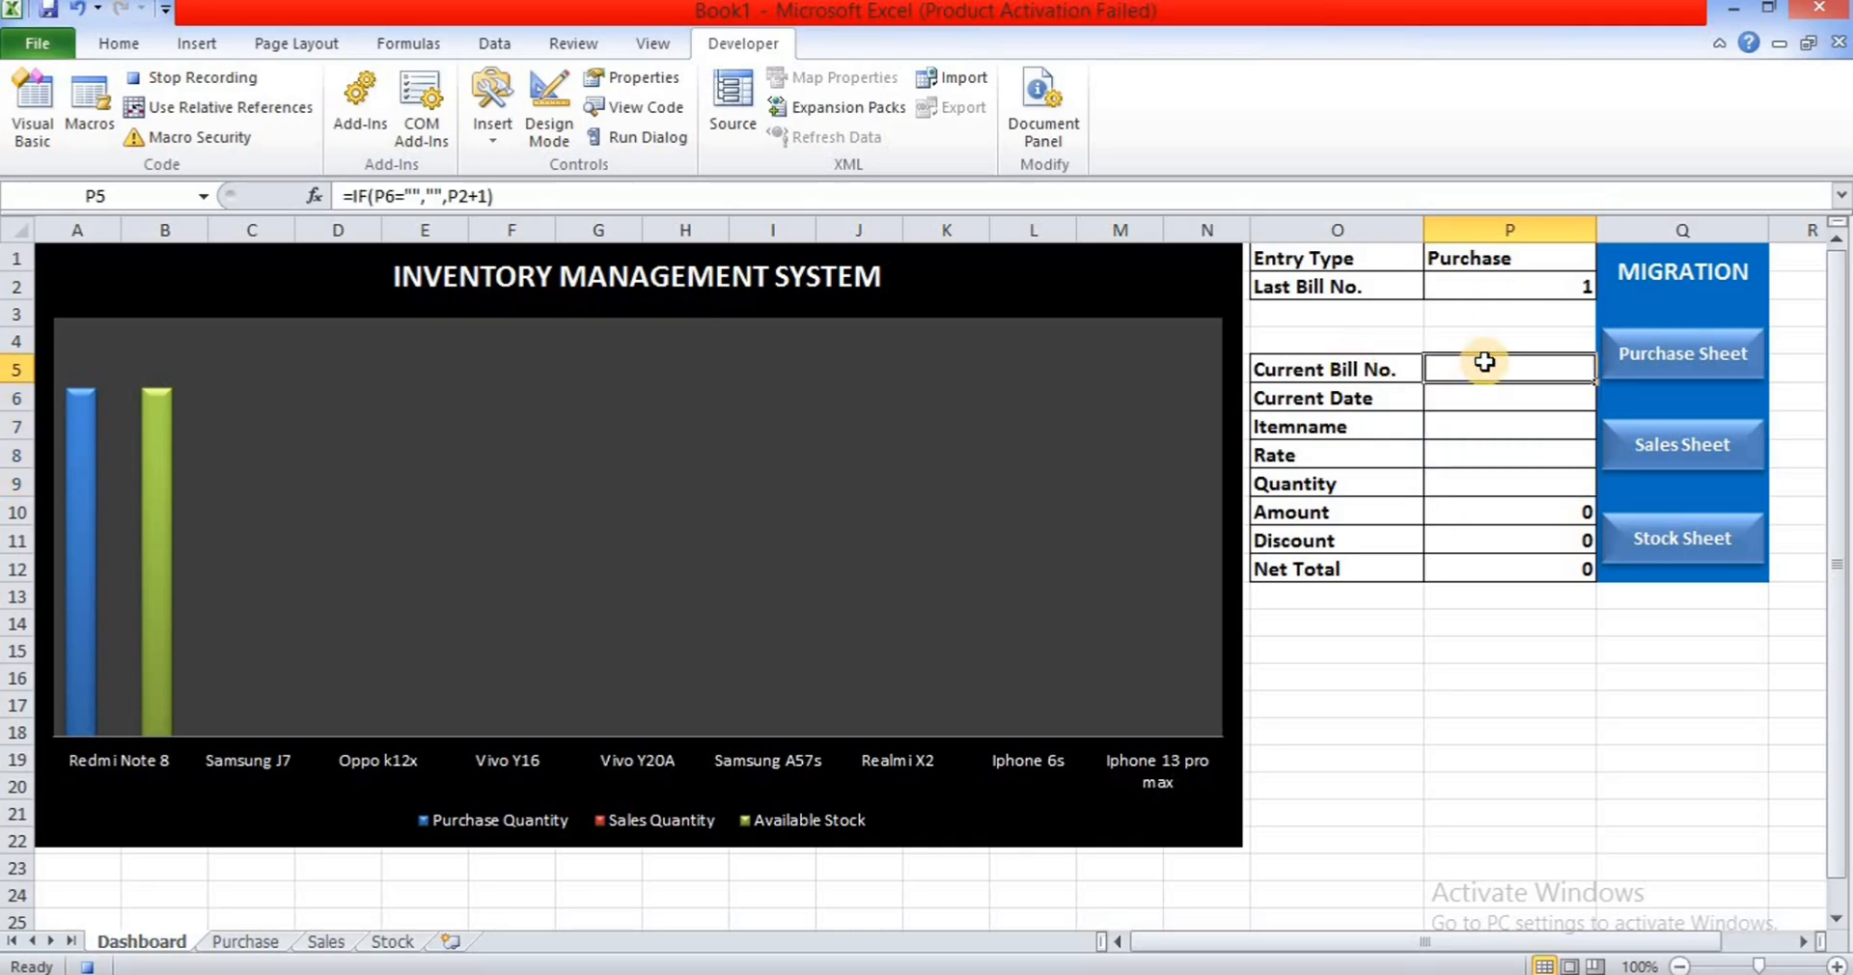
left_click(189, 82)
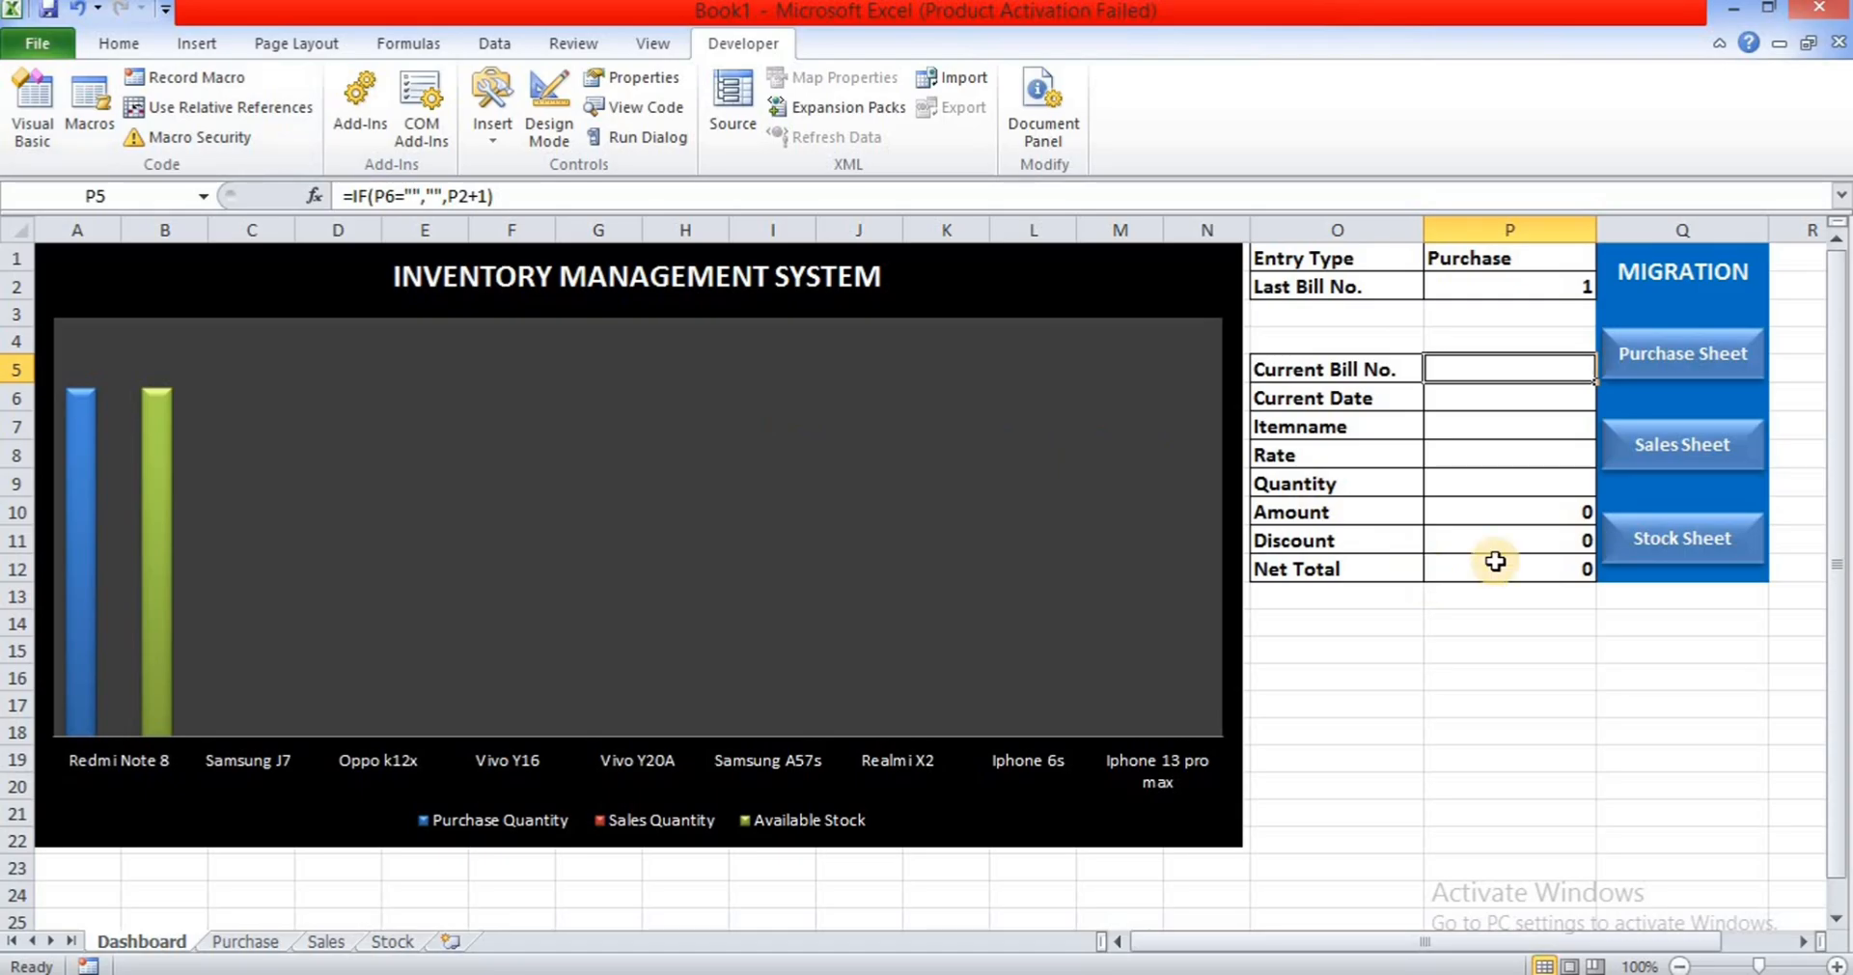
- Set the Dashboard form's Entry Type to Sales and enter 07-06-2025 as the Current Date
left_click(1506, 257)
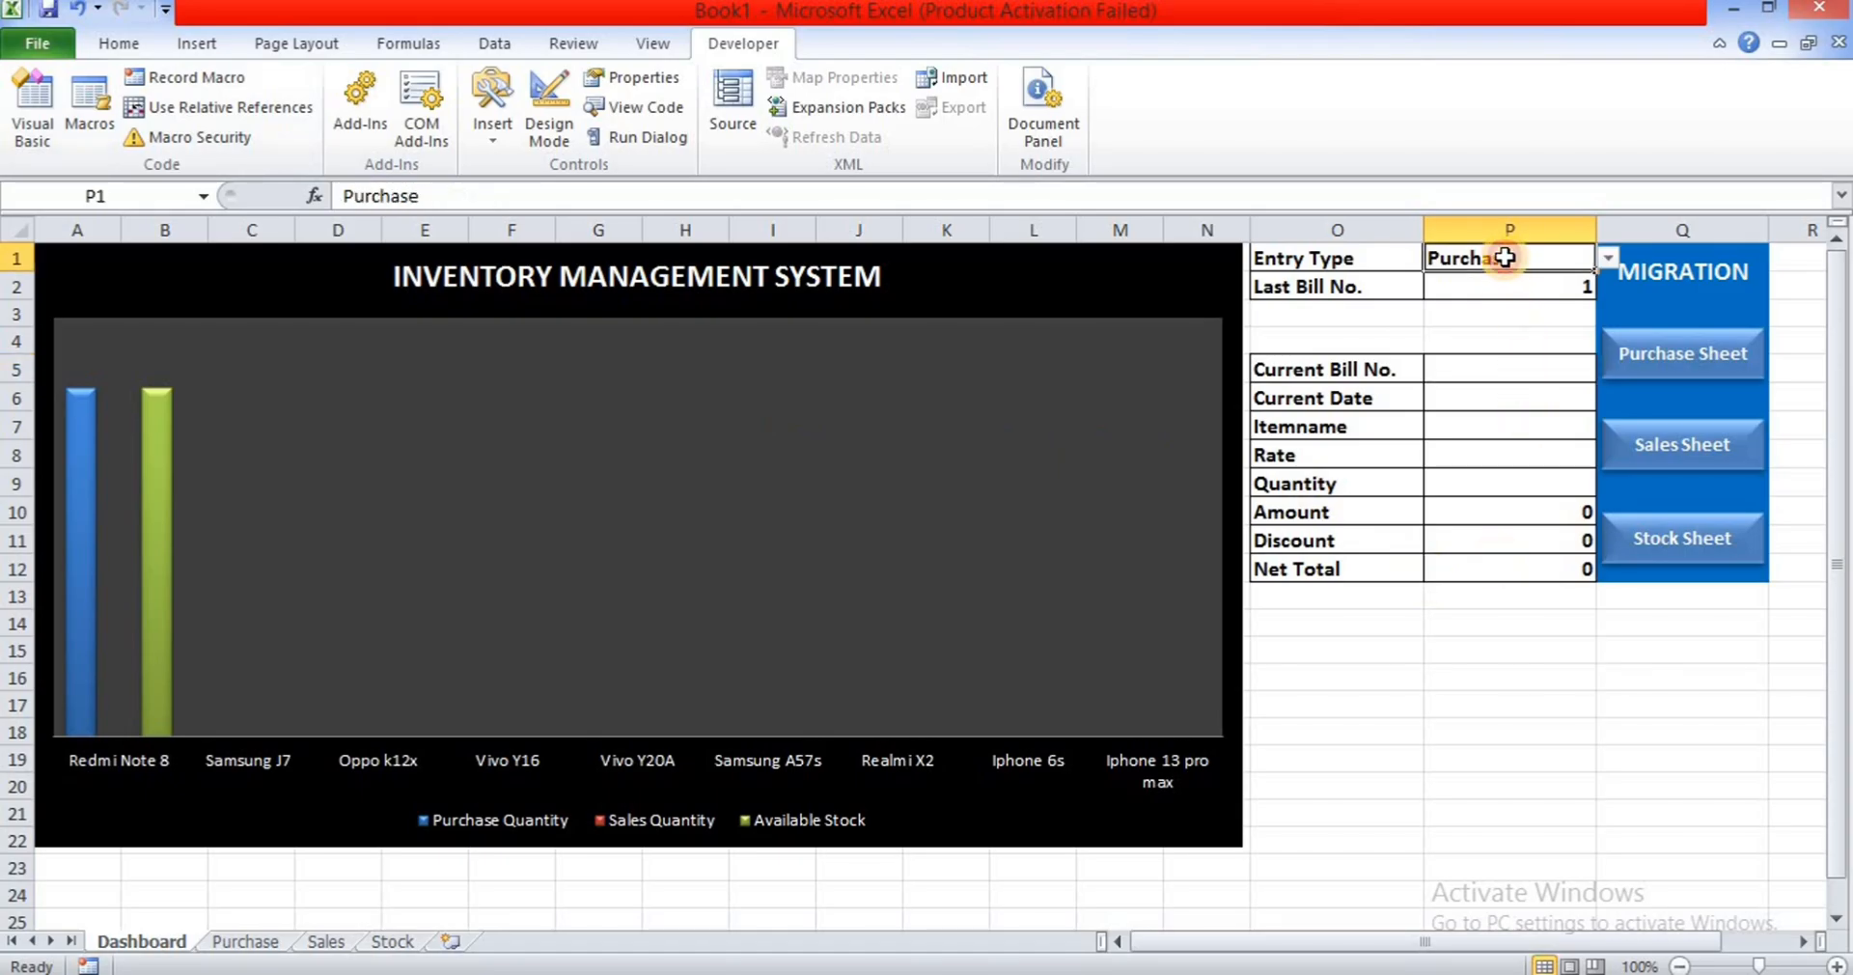
left_click(1608, 257)
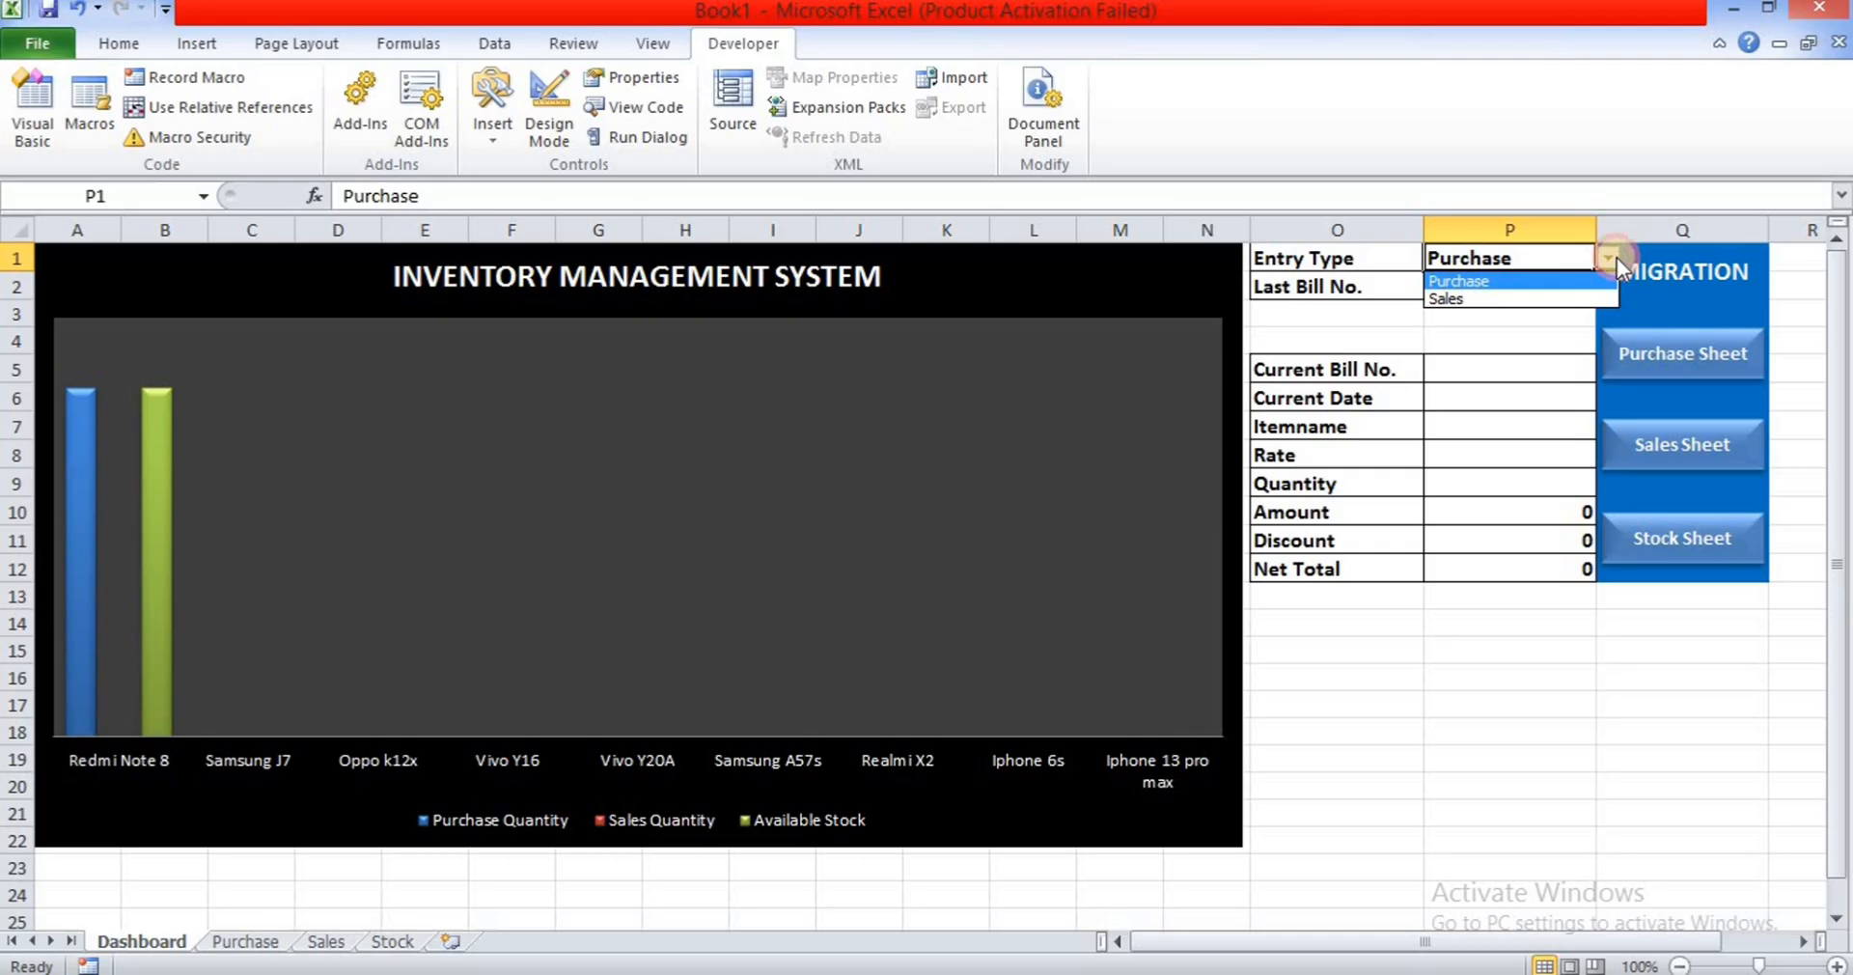
left_click(1551, 297)
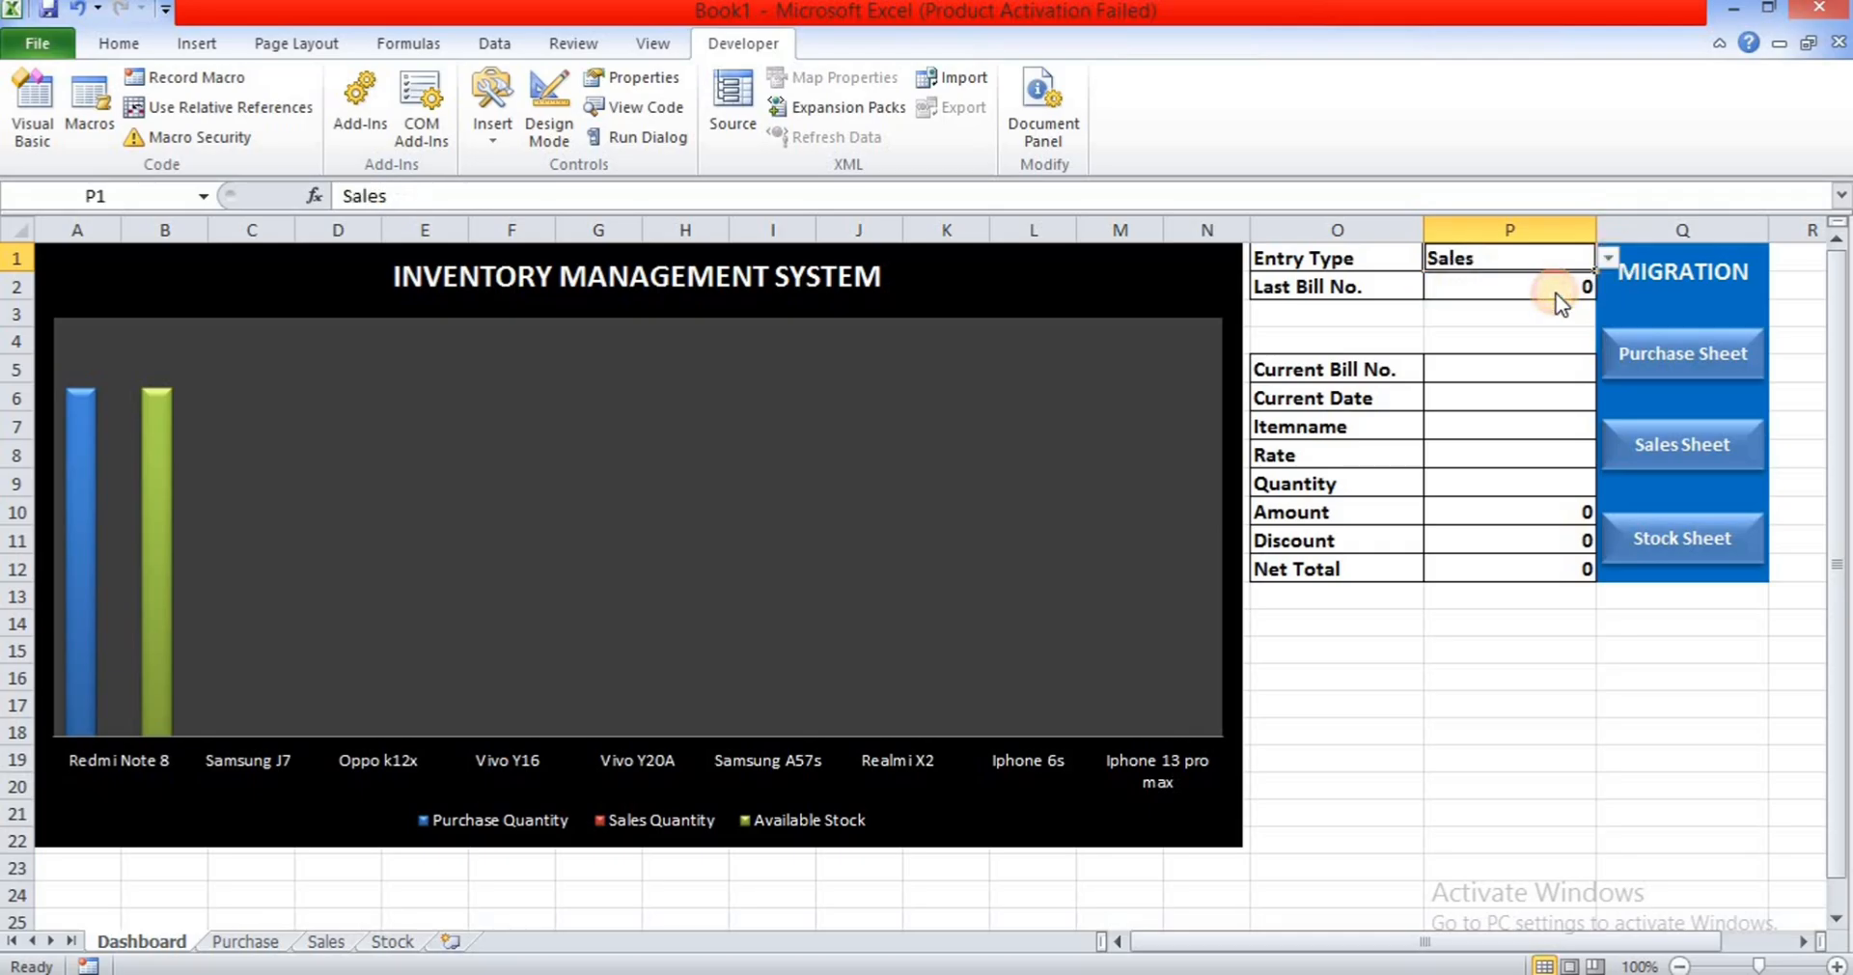
left_click(1545, 407)
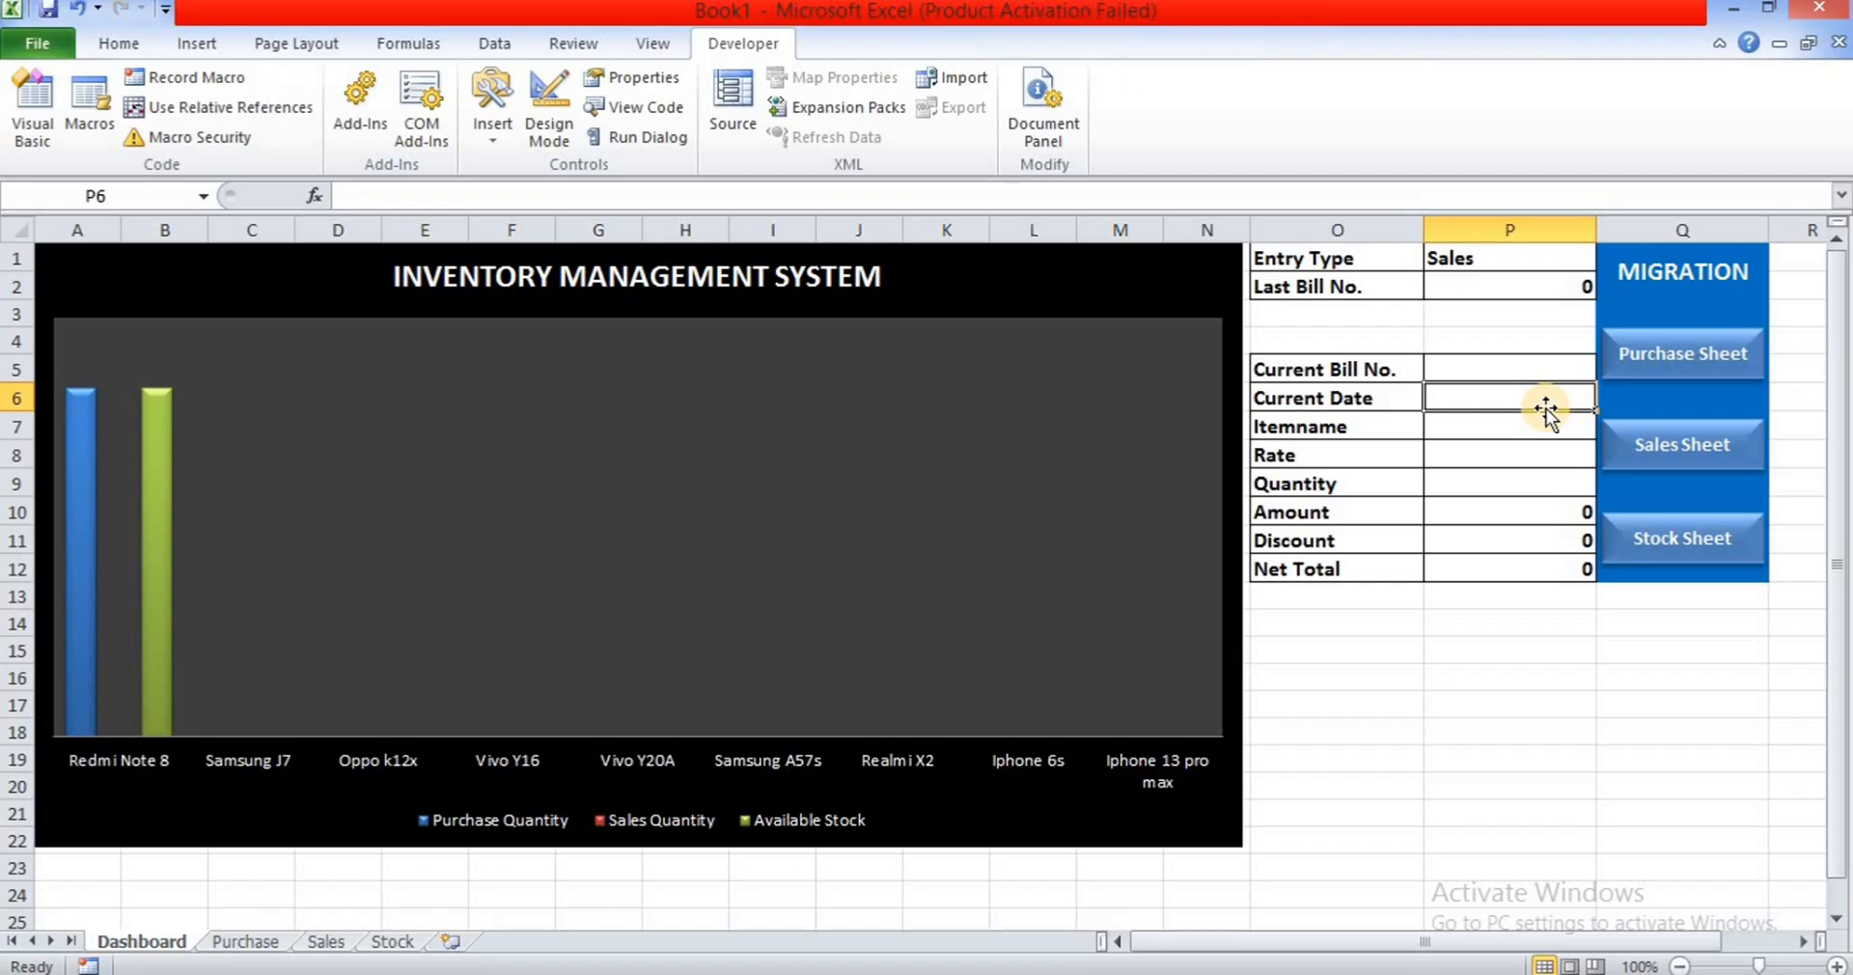
type("07")
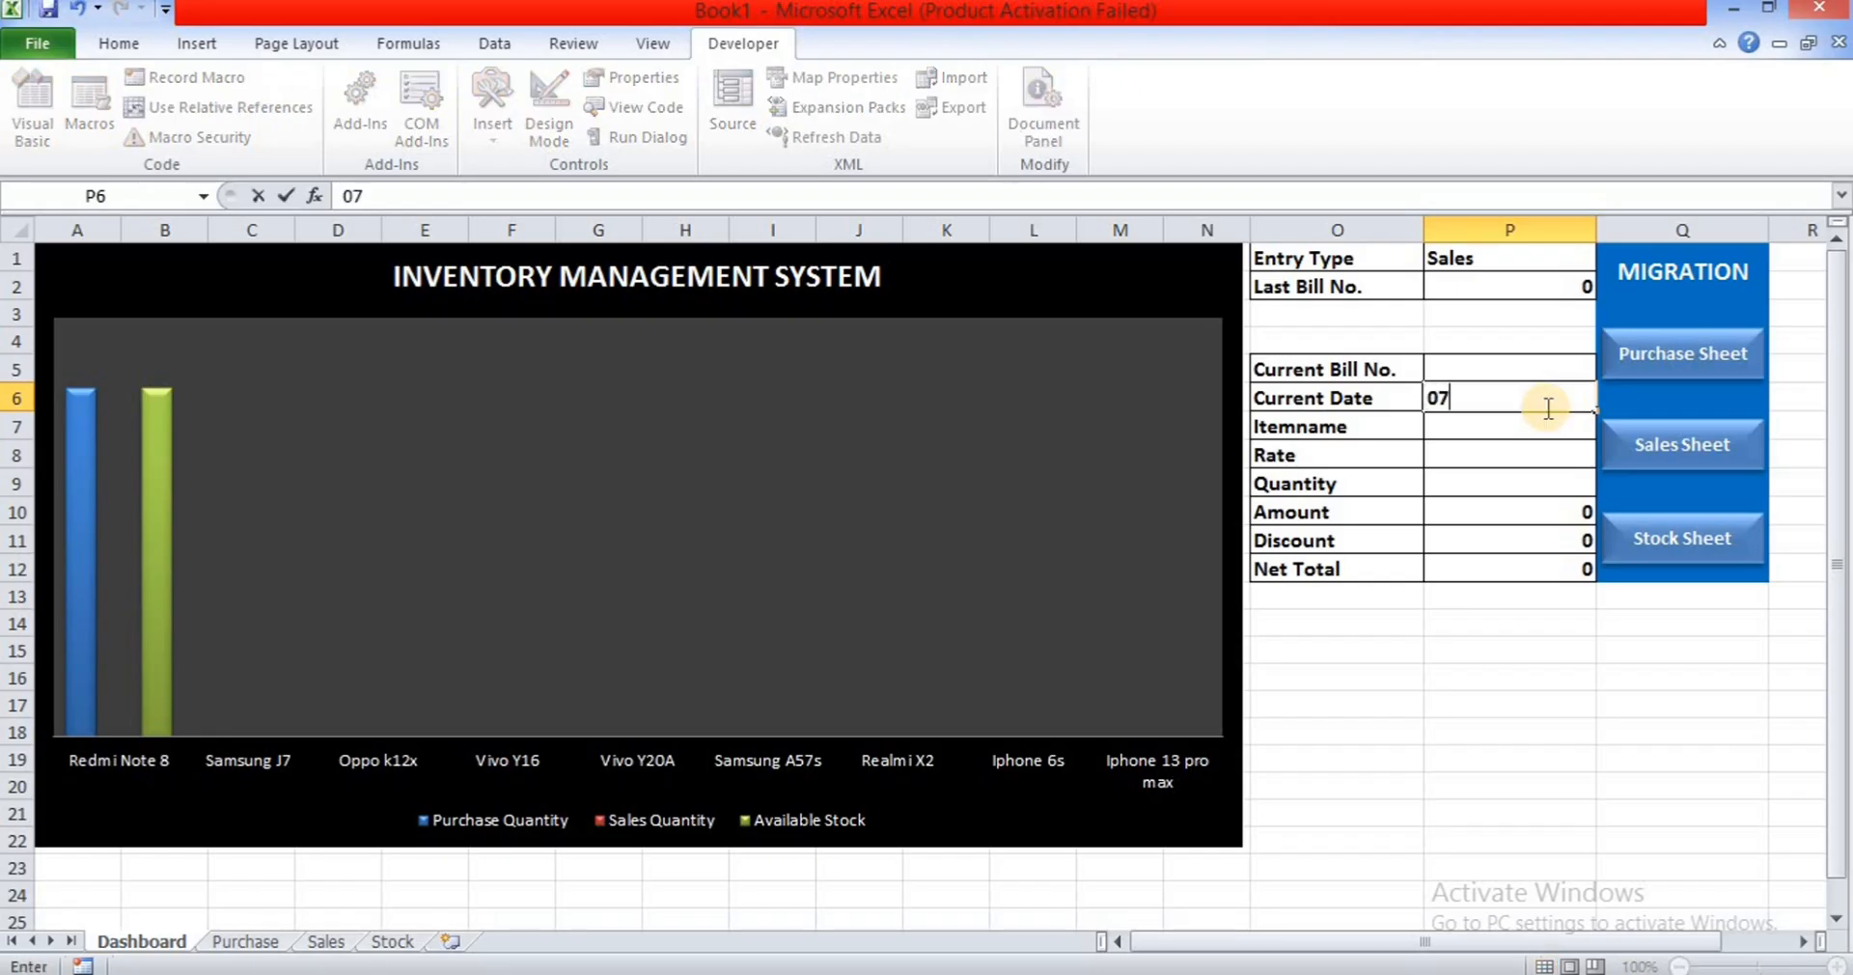
type("-06-2025")
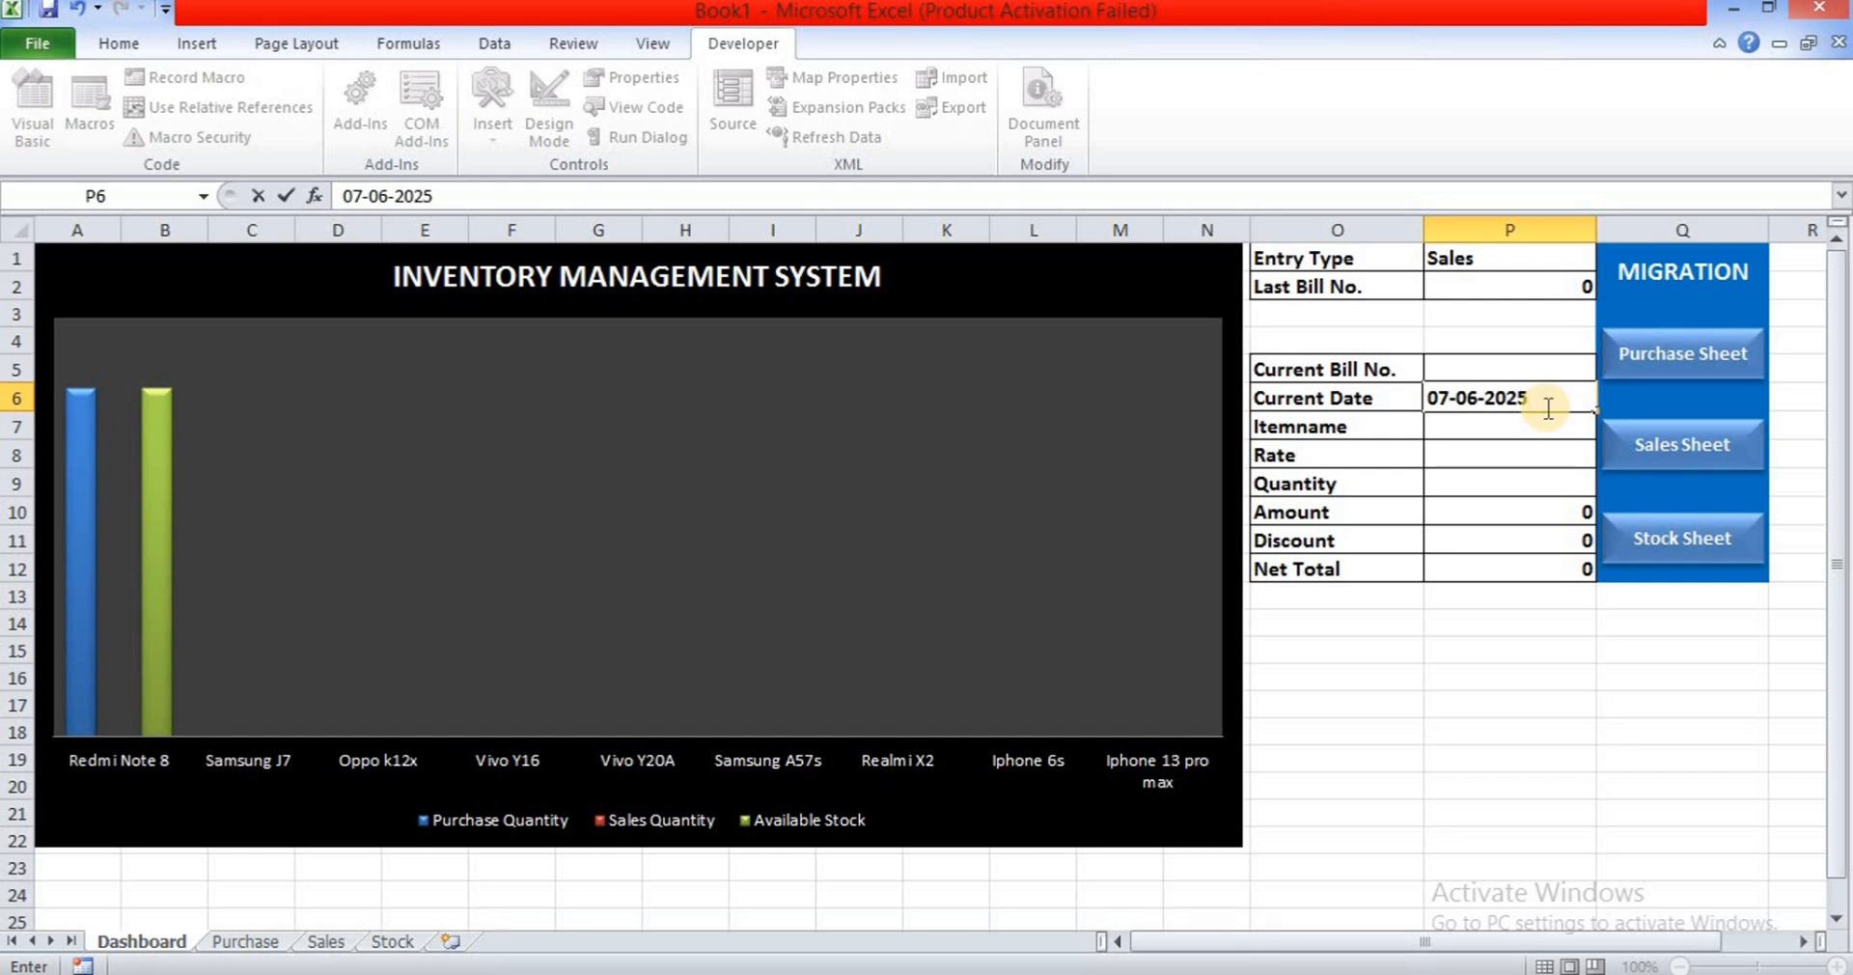
key("Return")
- Fill in the sales entry with item Redmi Note 8, rate 11000 and quantity 2
left_click(1606, 427)
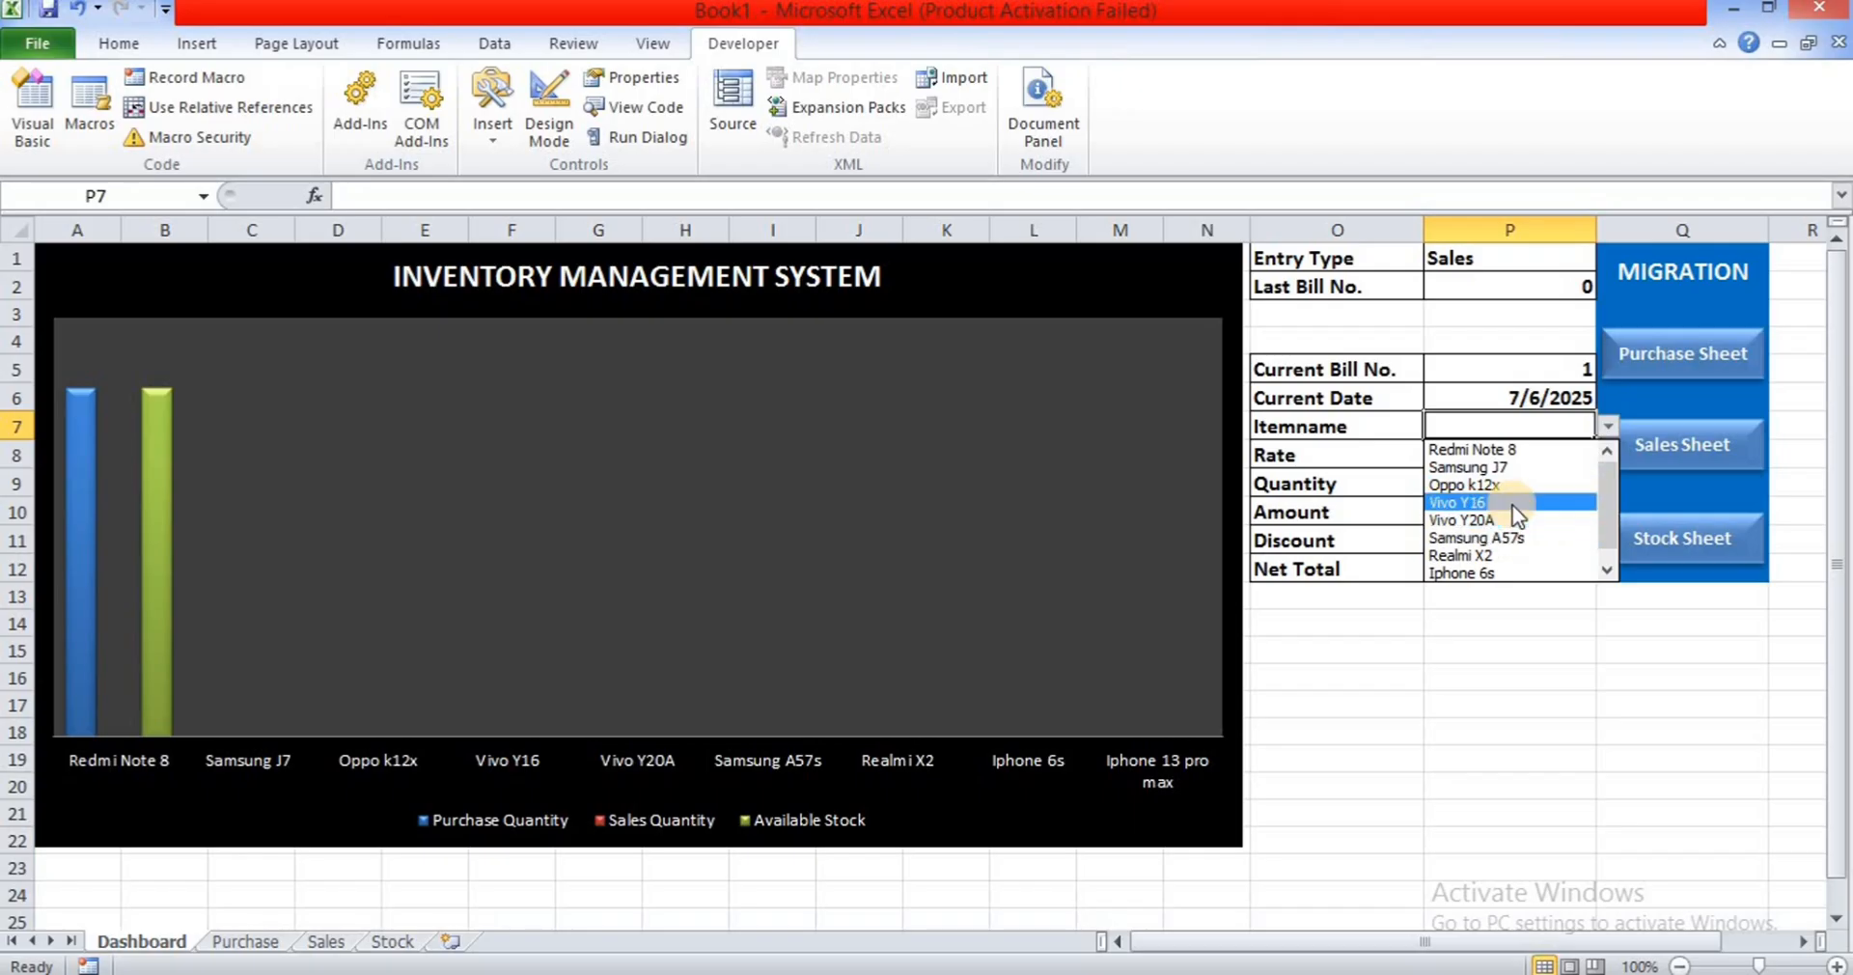
left_click(1507, 449)
left_click(1508, 455)
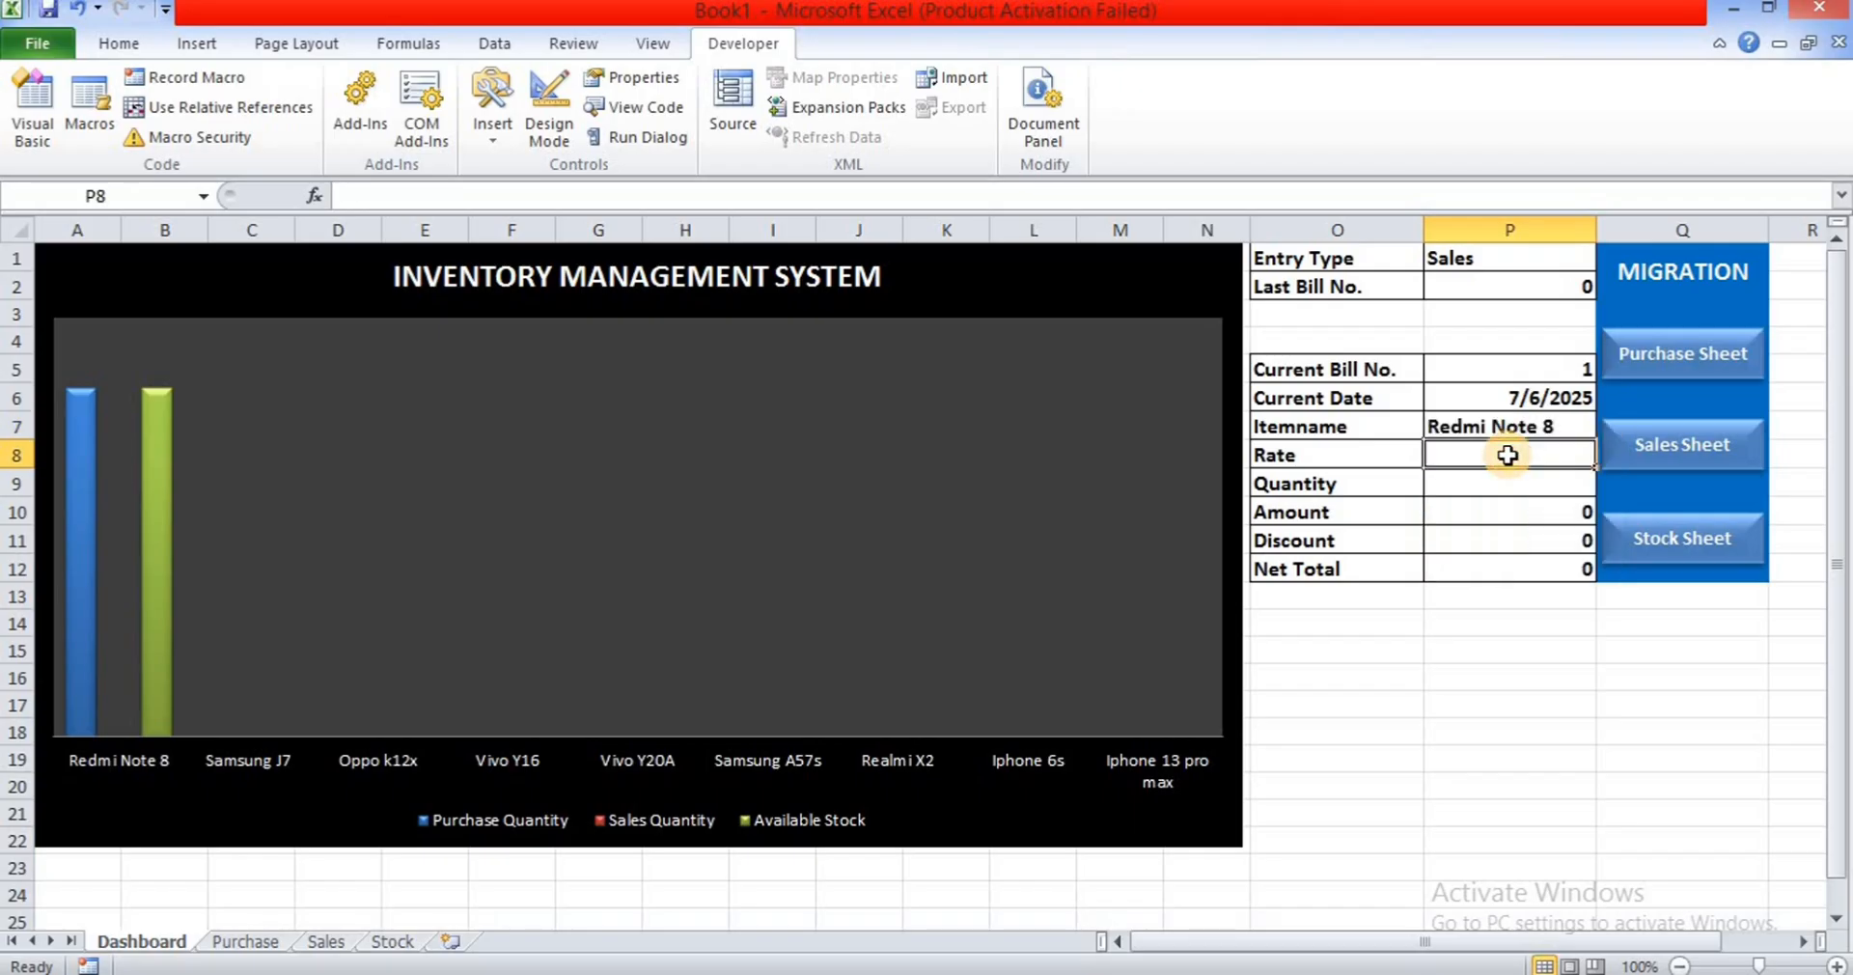
type("11000")
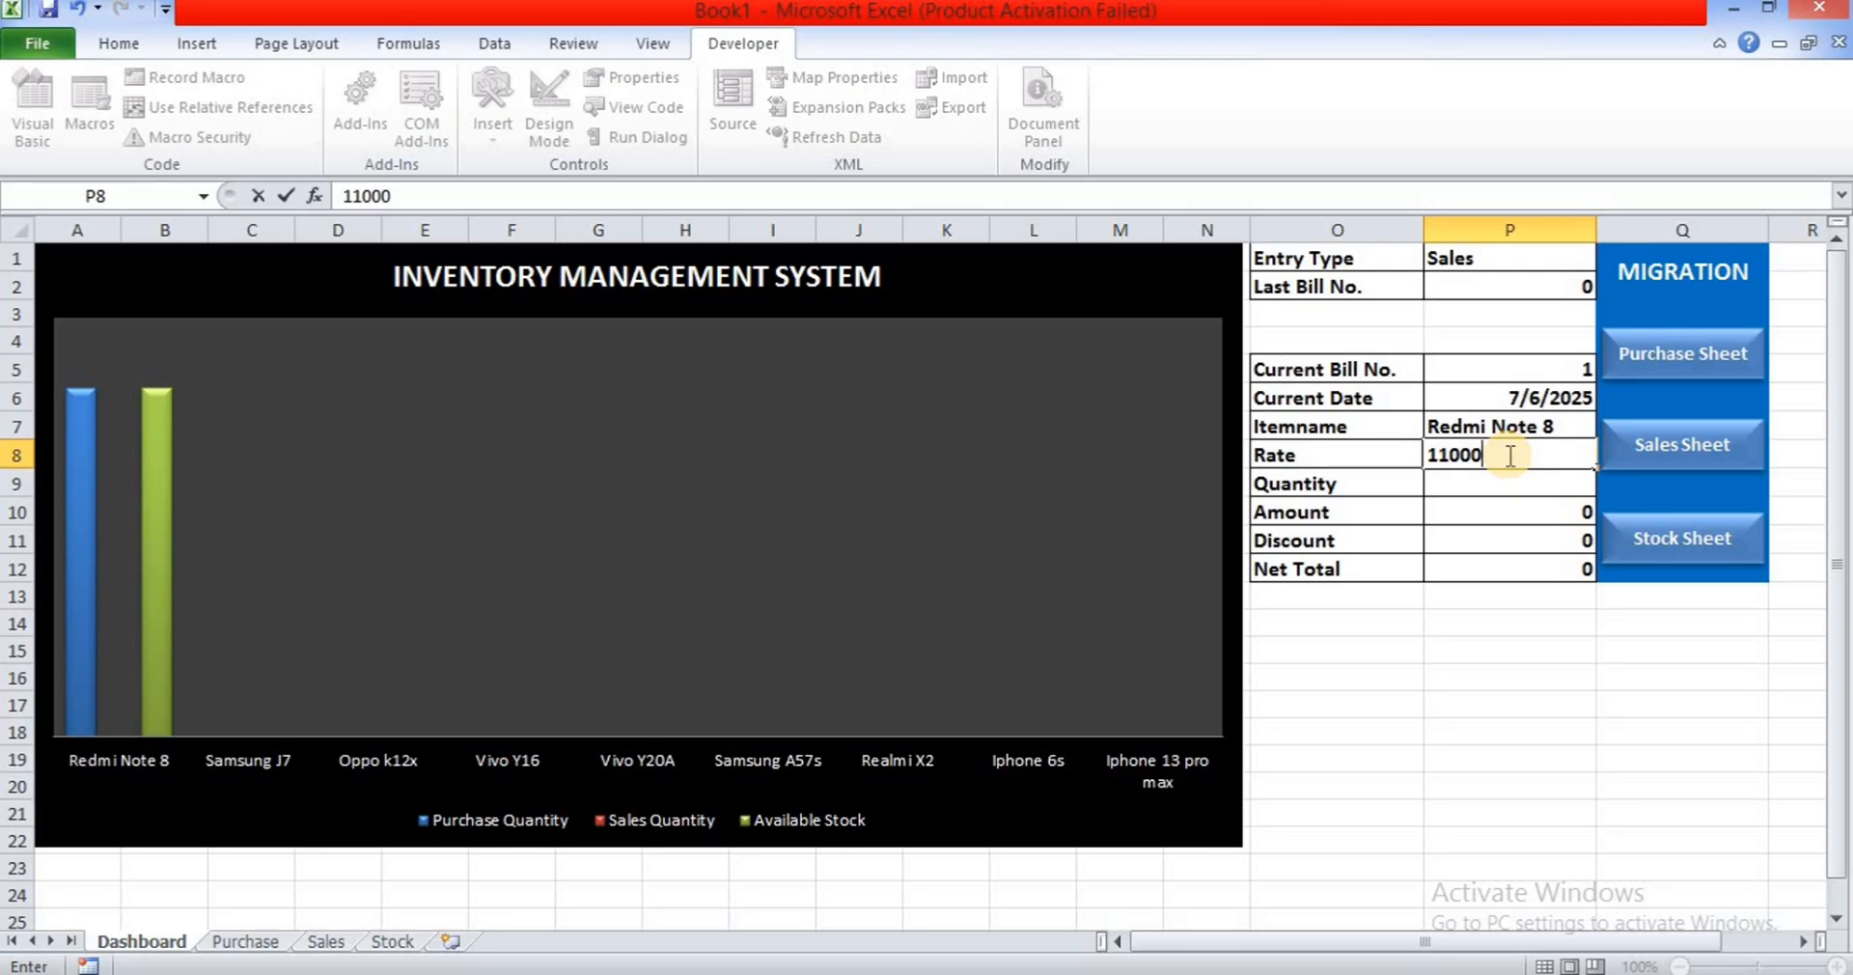
left_click(1504, 494)
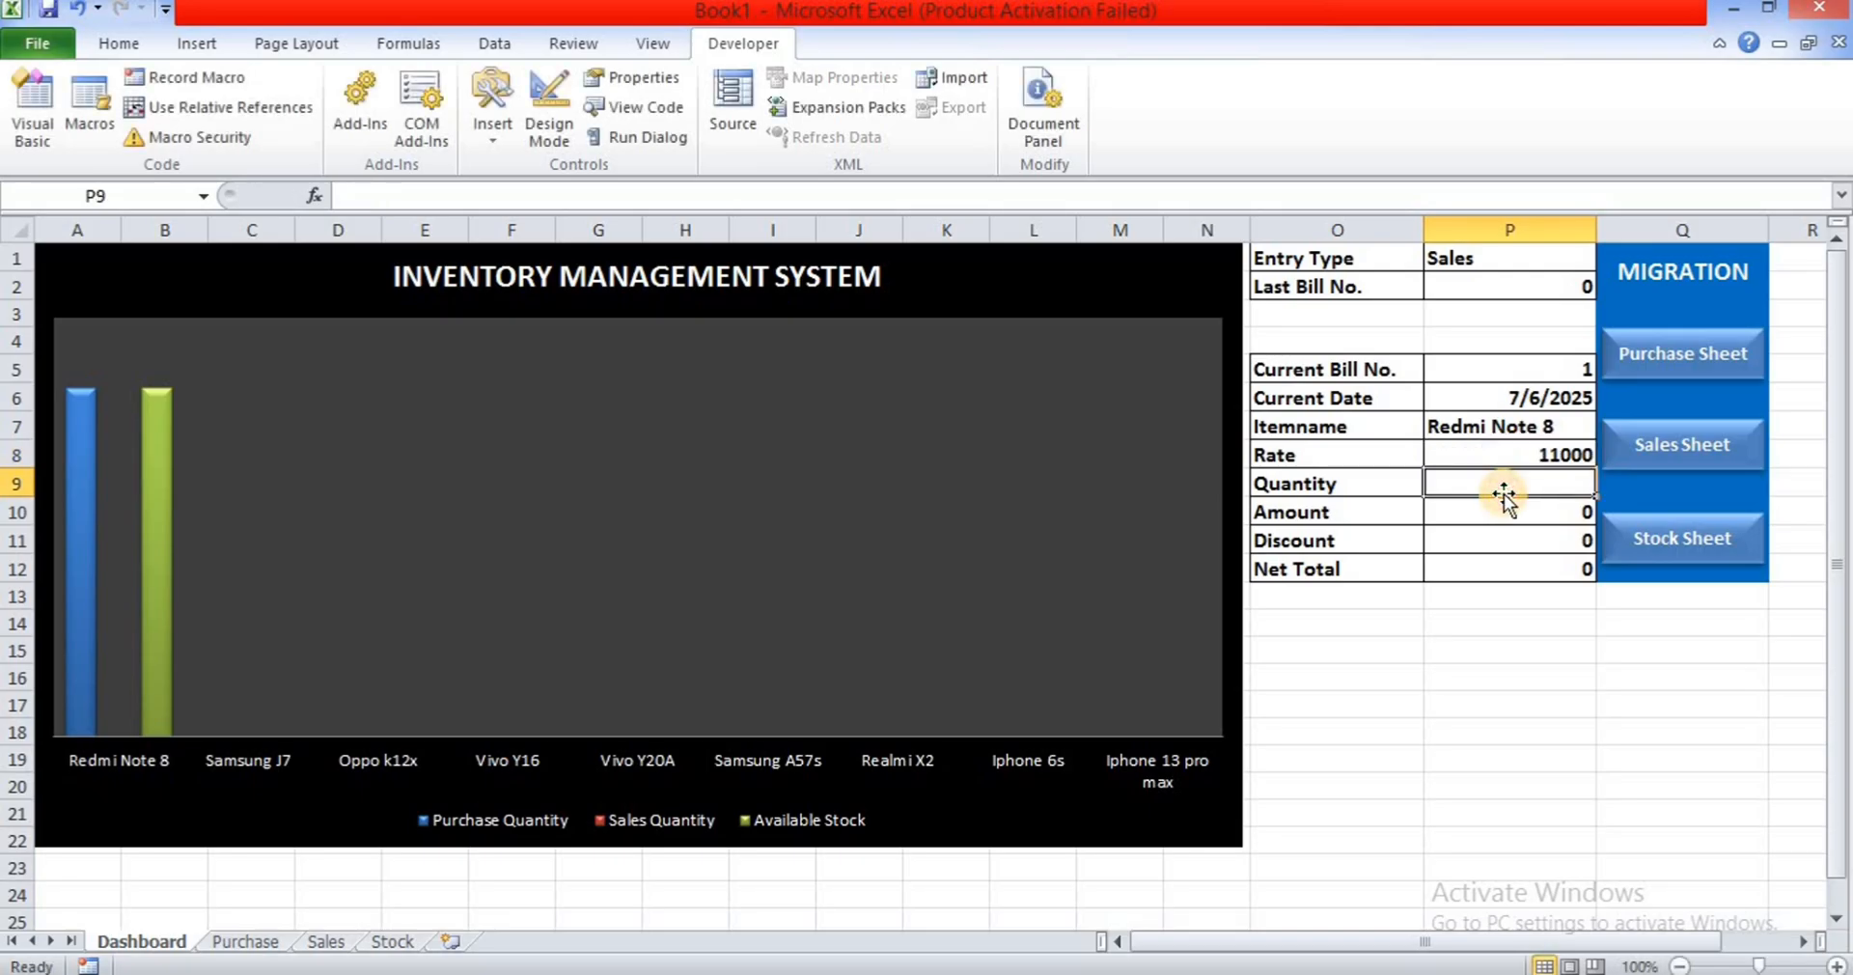
type("2")
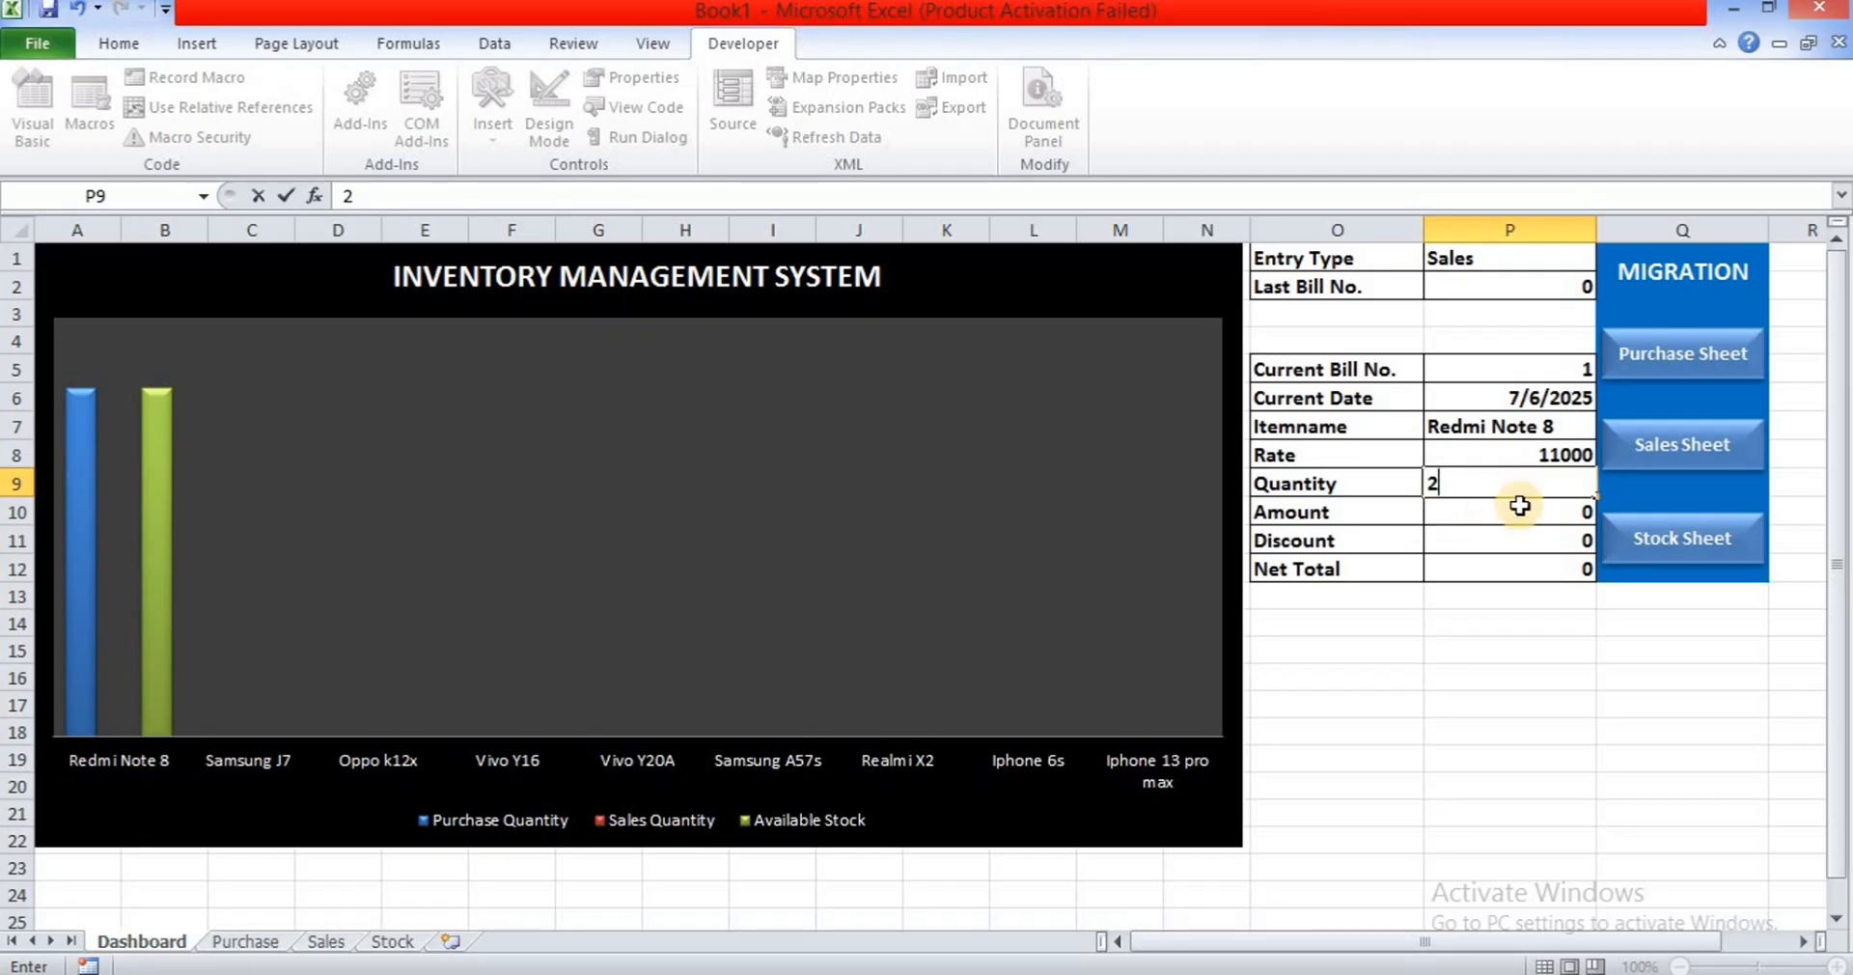
key("Return")
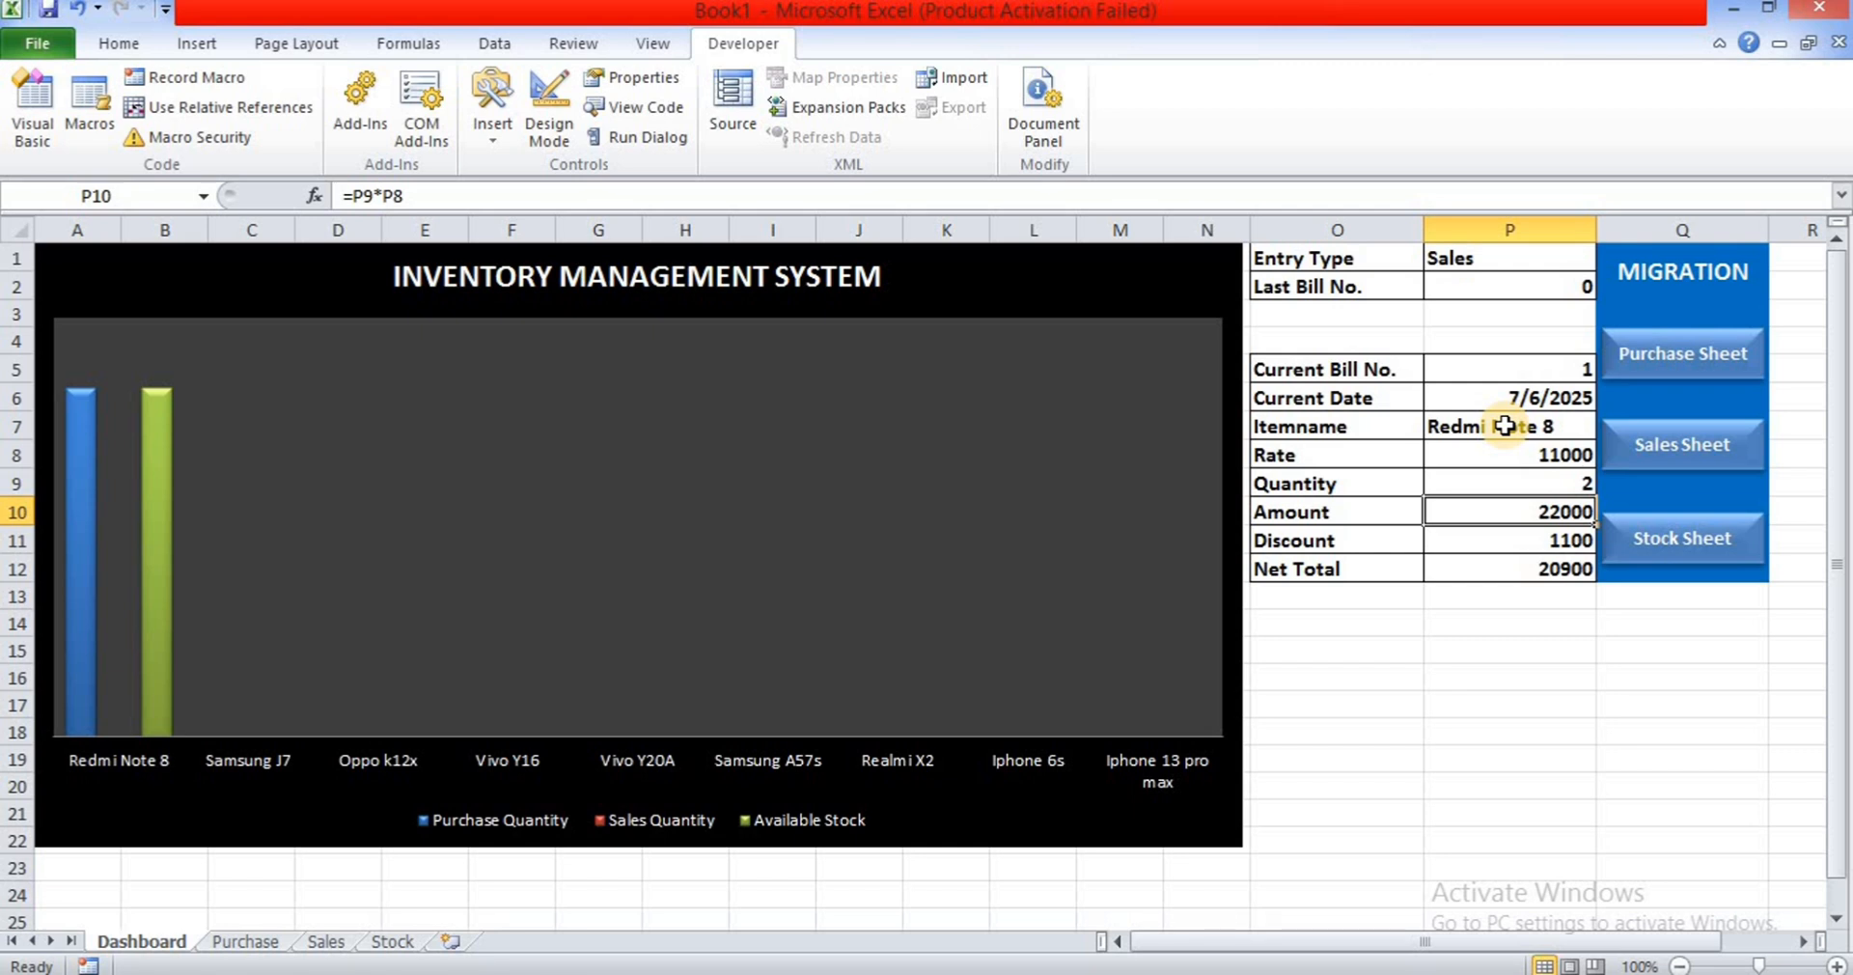
- Start recording a macro named Sales, stored in this workbook, with cell P5 selected
left_click(1528, 362)
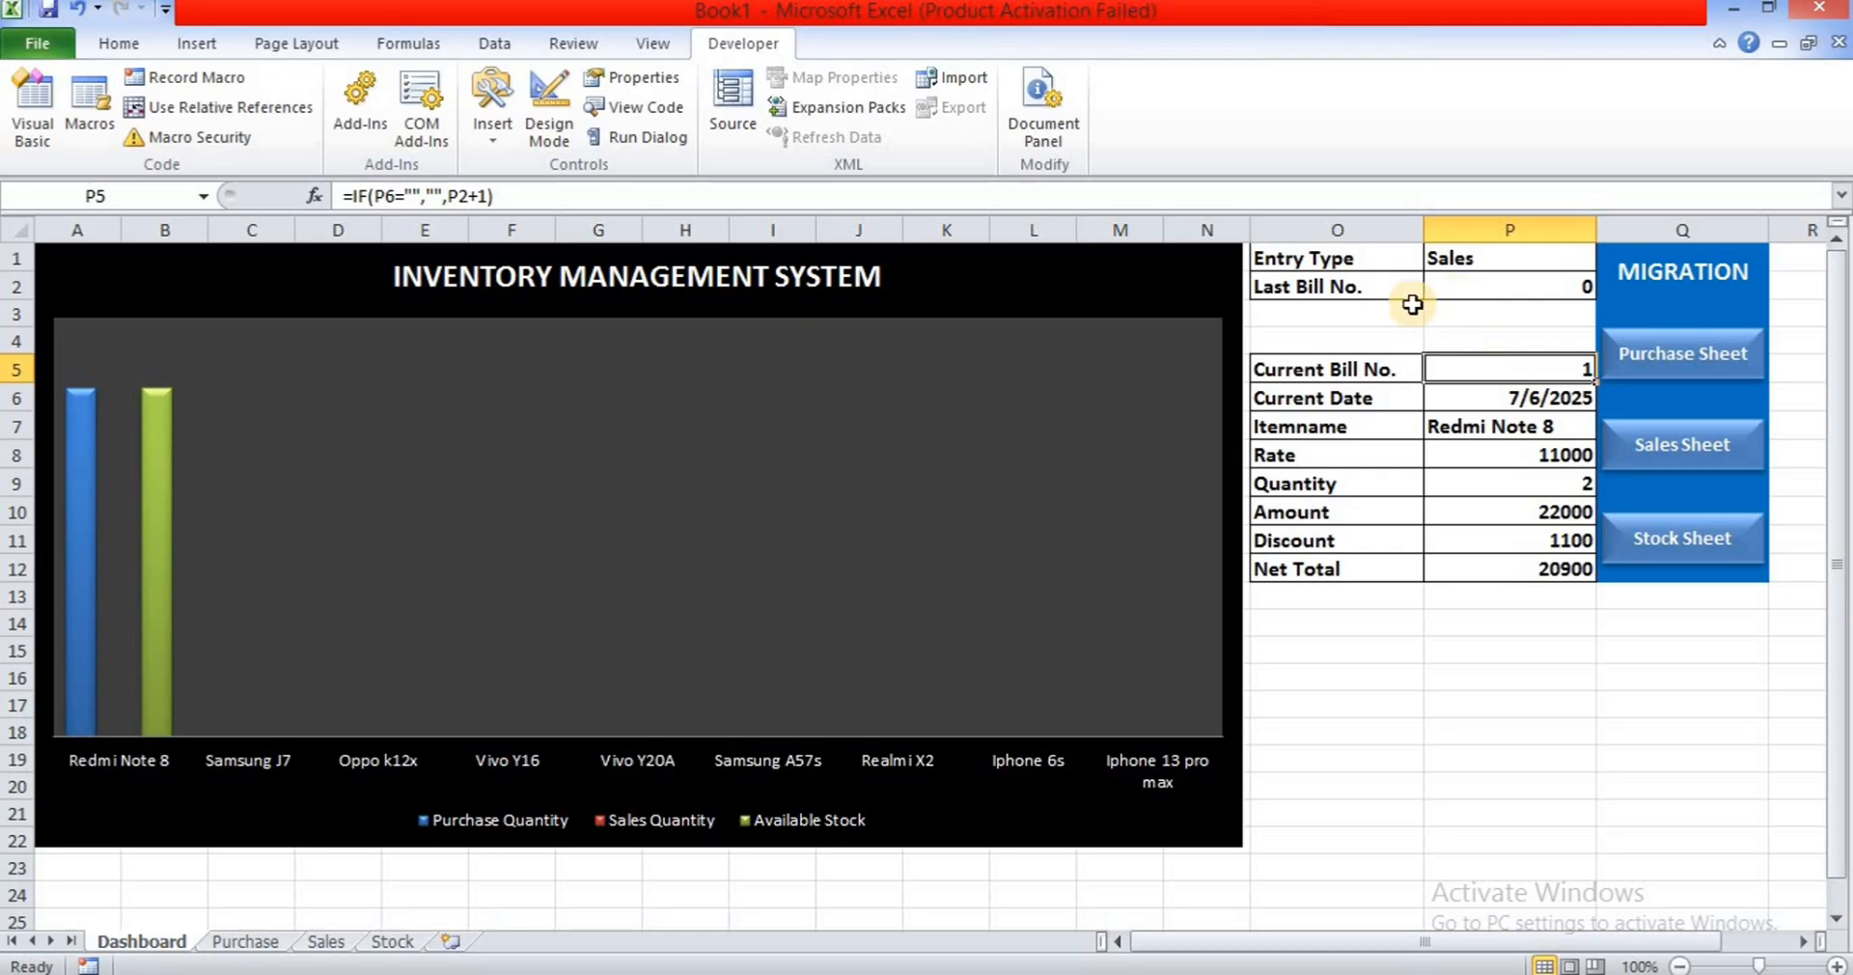
left_click(223, 89)
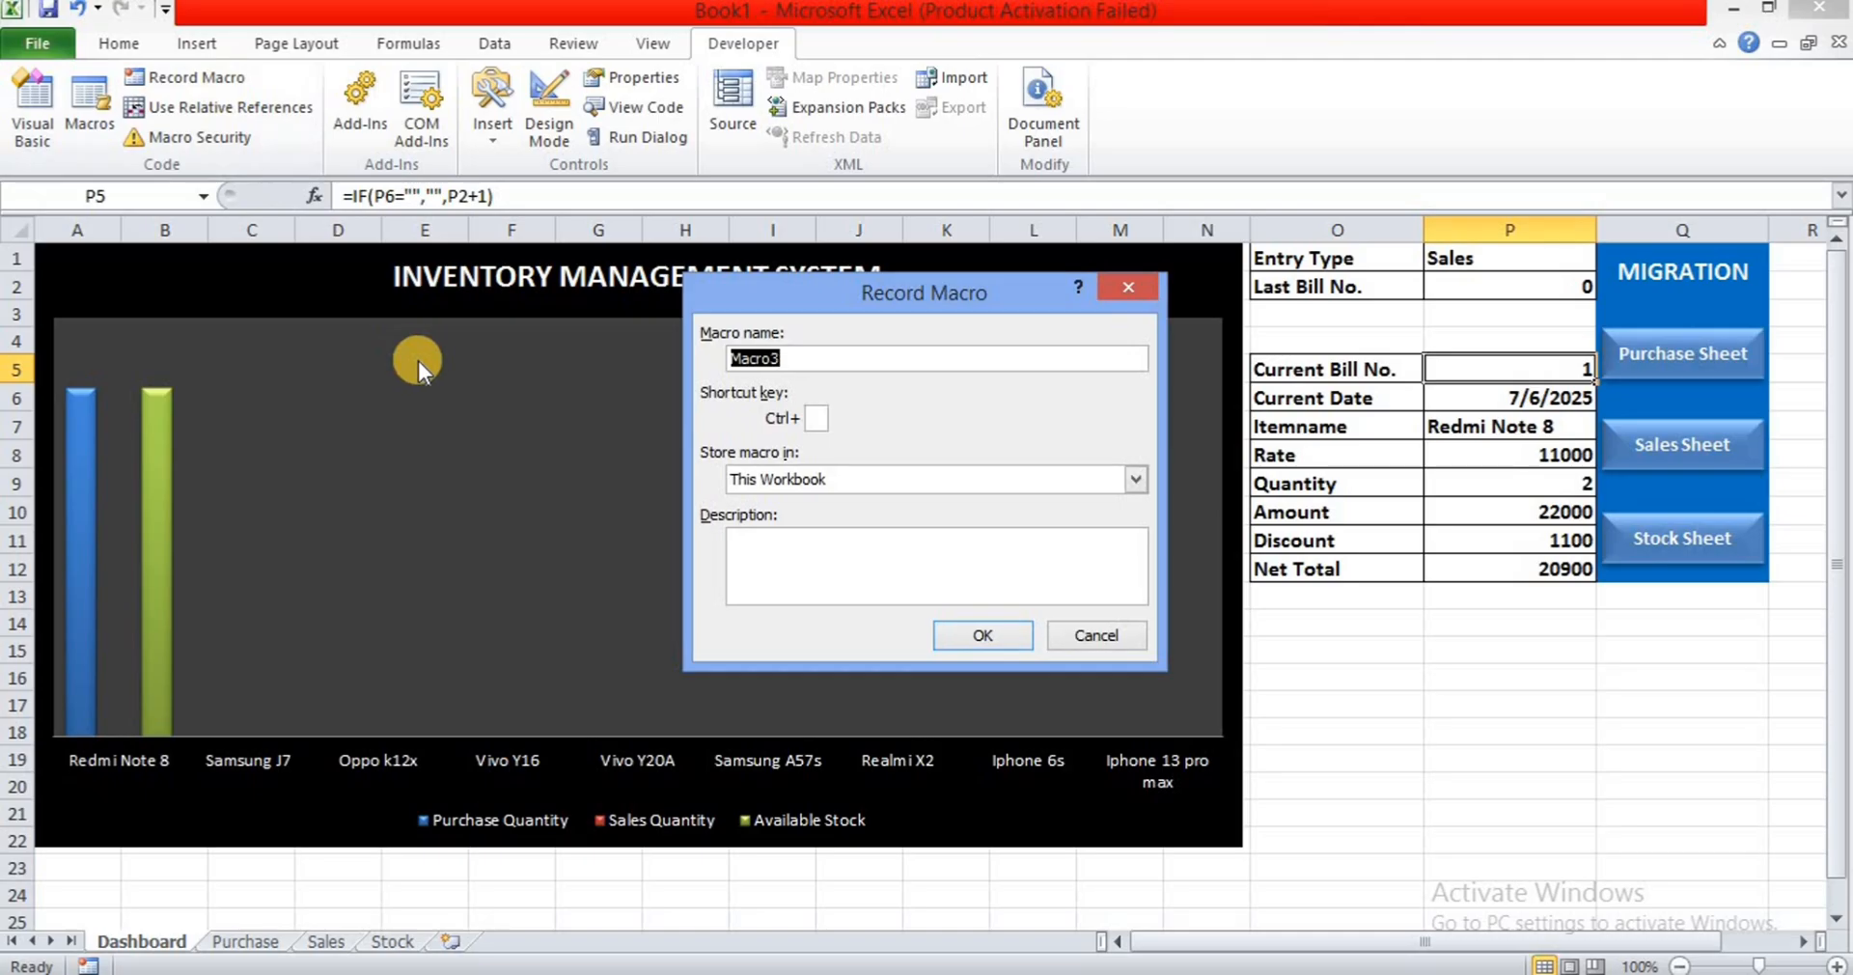
key("BackSpace")
type("Sales")
left_click(956, 639)
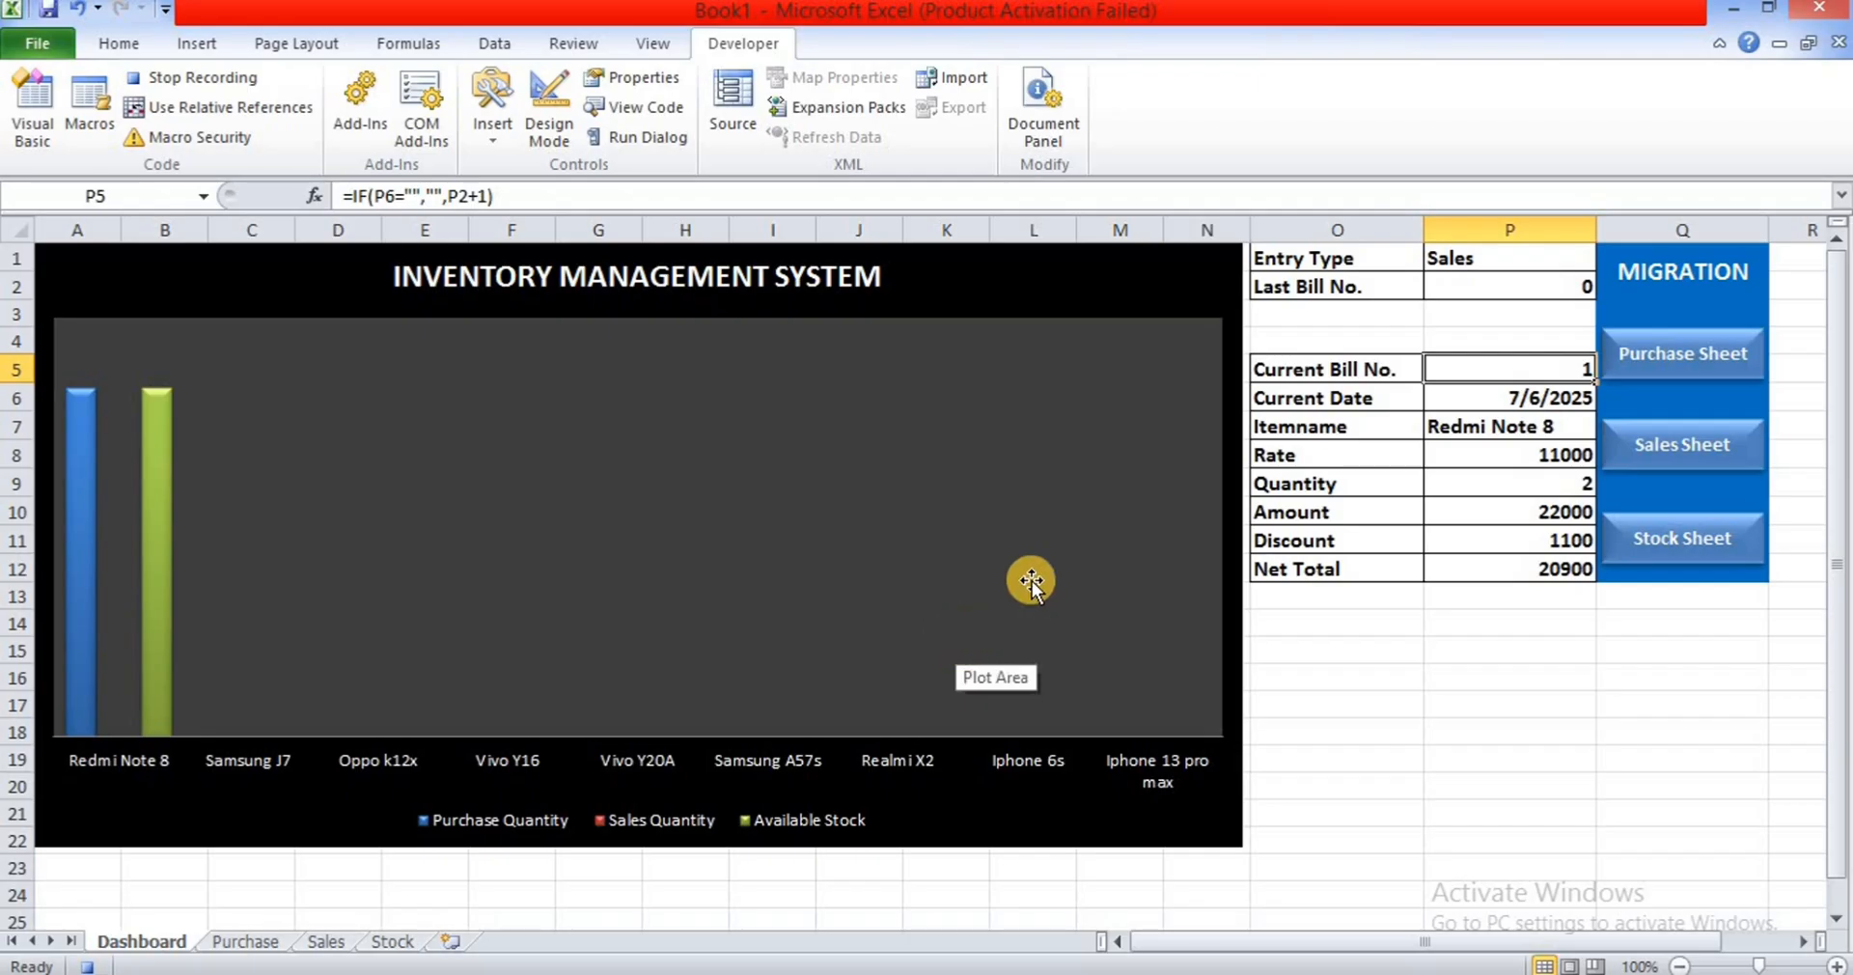
- Copy form cells P5:P12, then on the Sales sheet go from I1 to the last row, across to column A and up to its last filled cell
left_click_drag(1458, 368, 1515, 568)
key("ctrl+c")
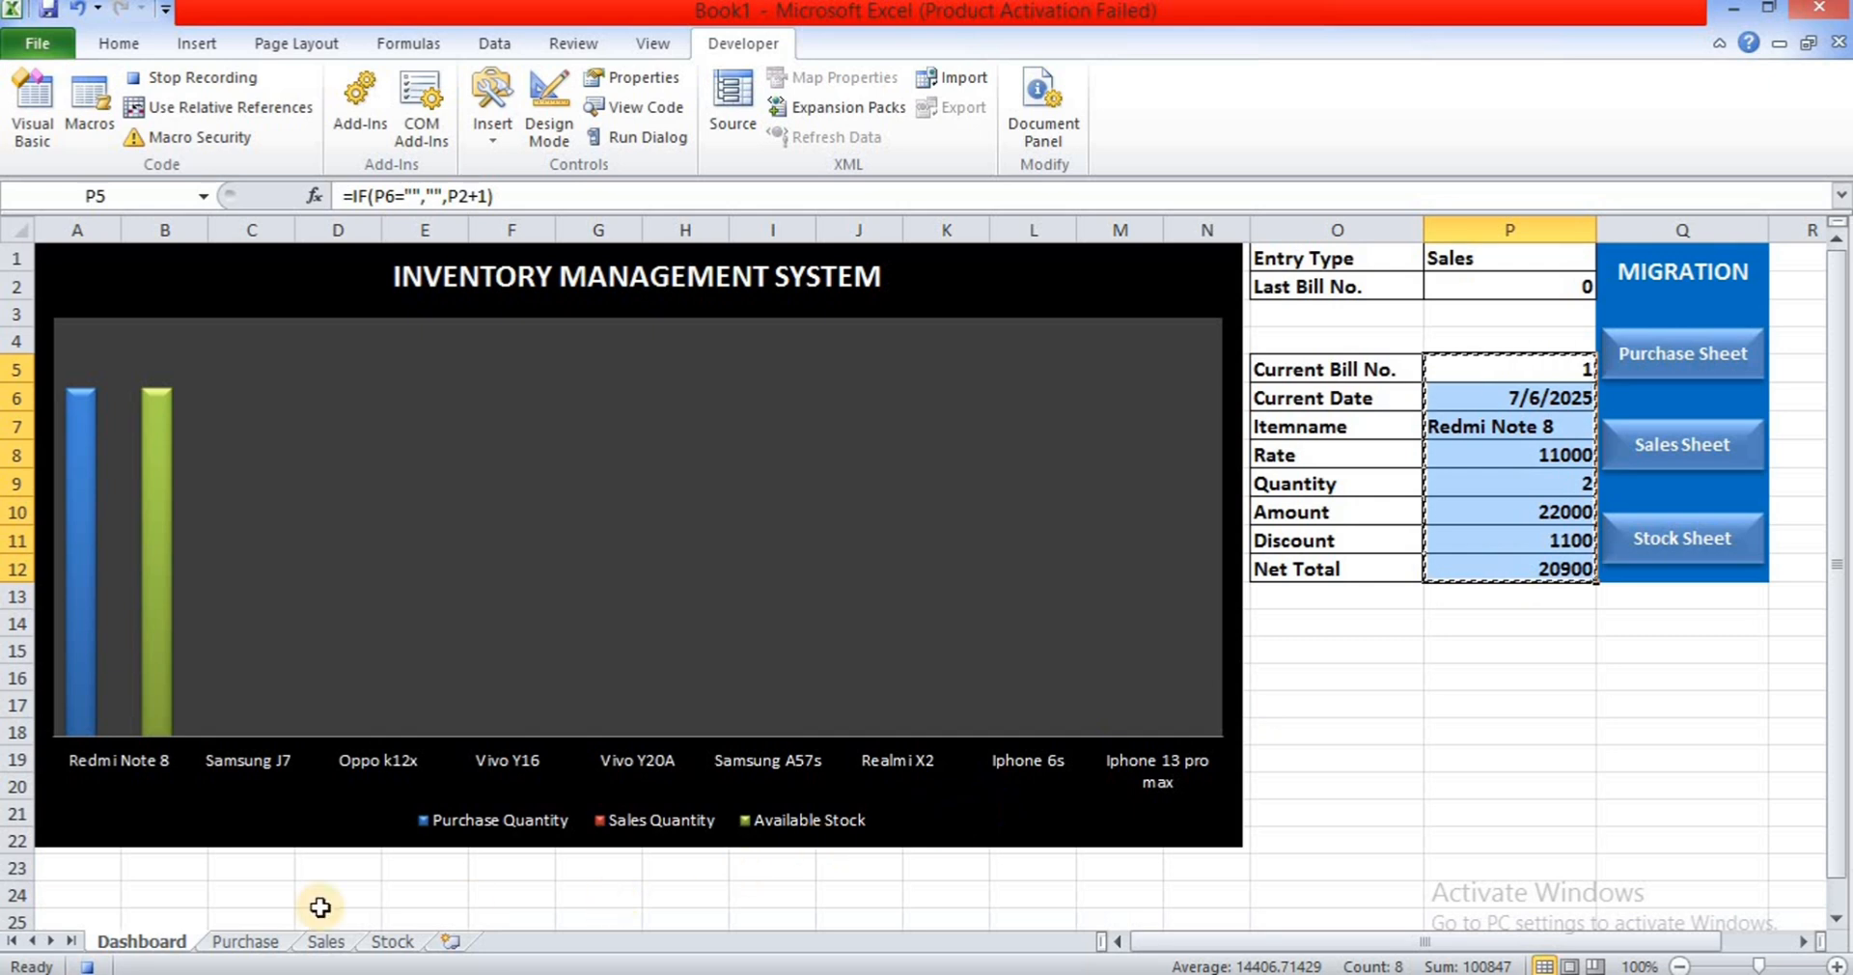
left_click(328, 936)
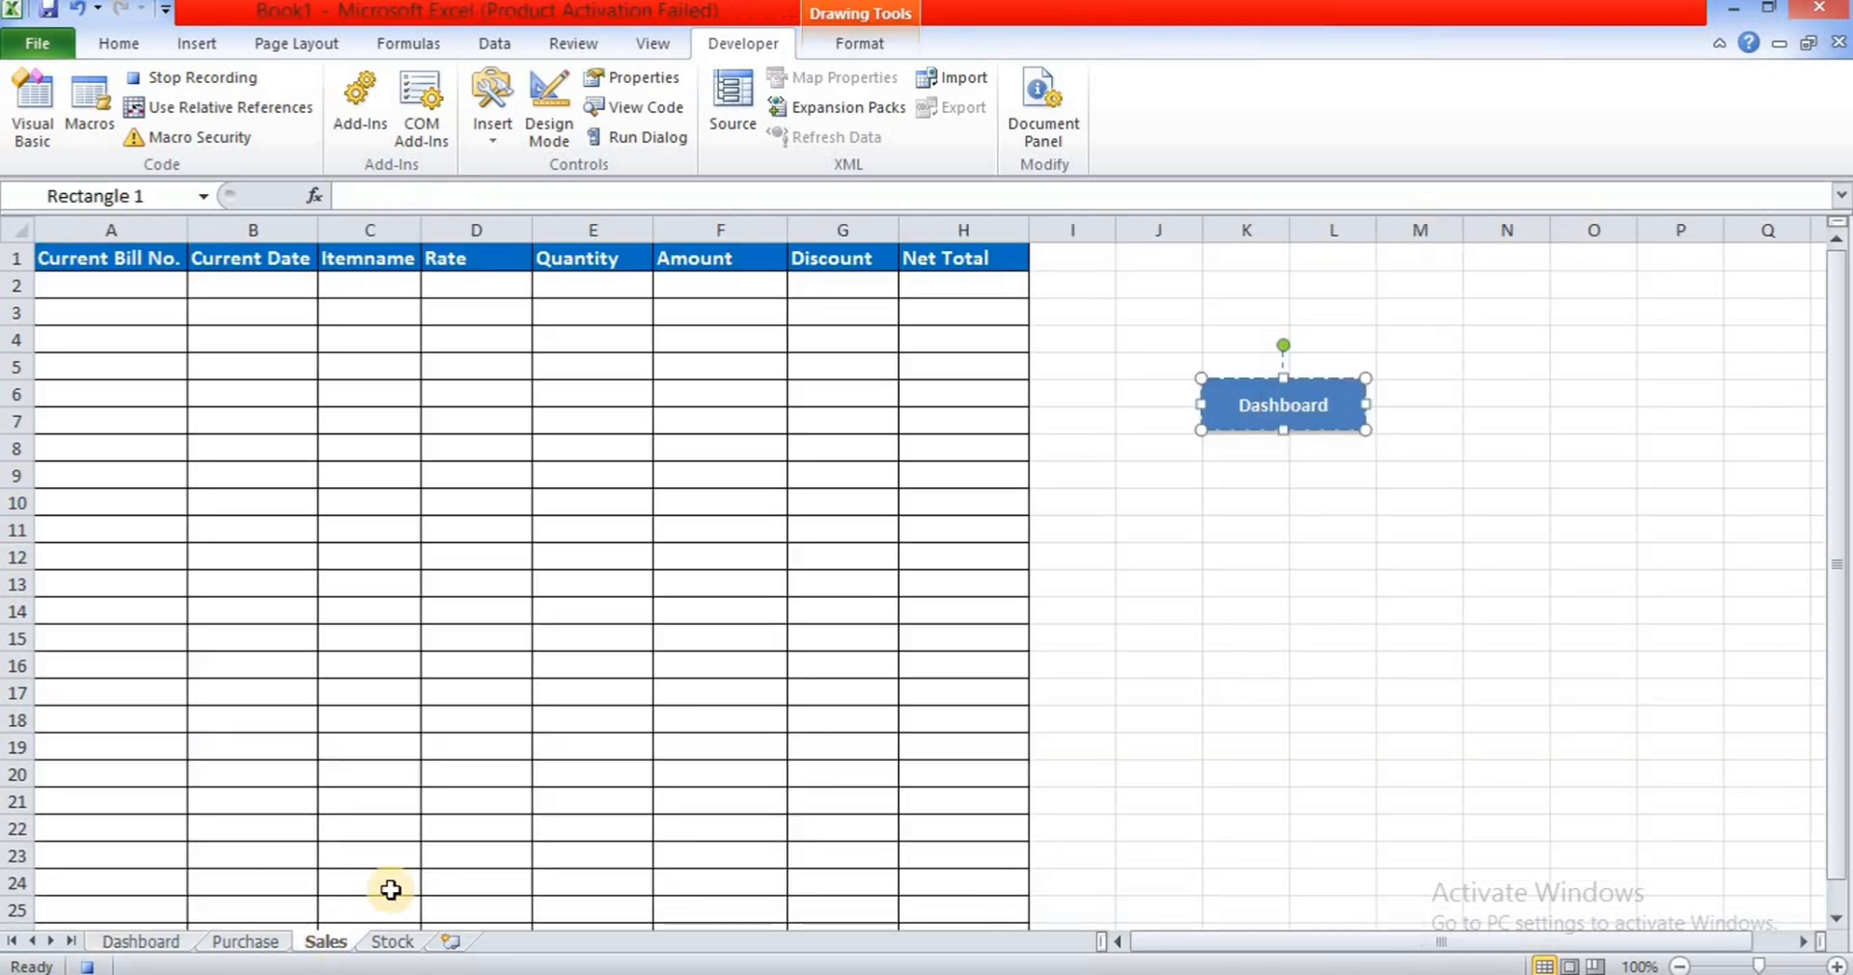
left_click(1053, 259)
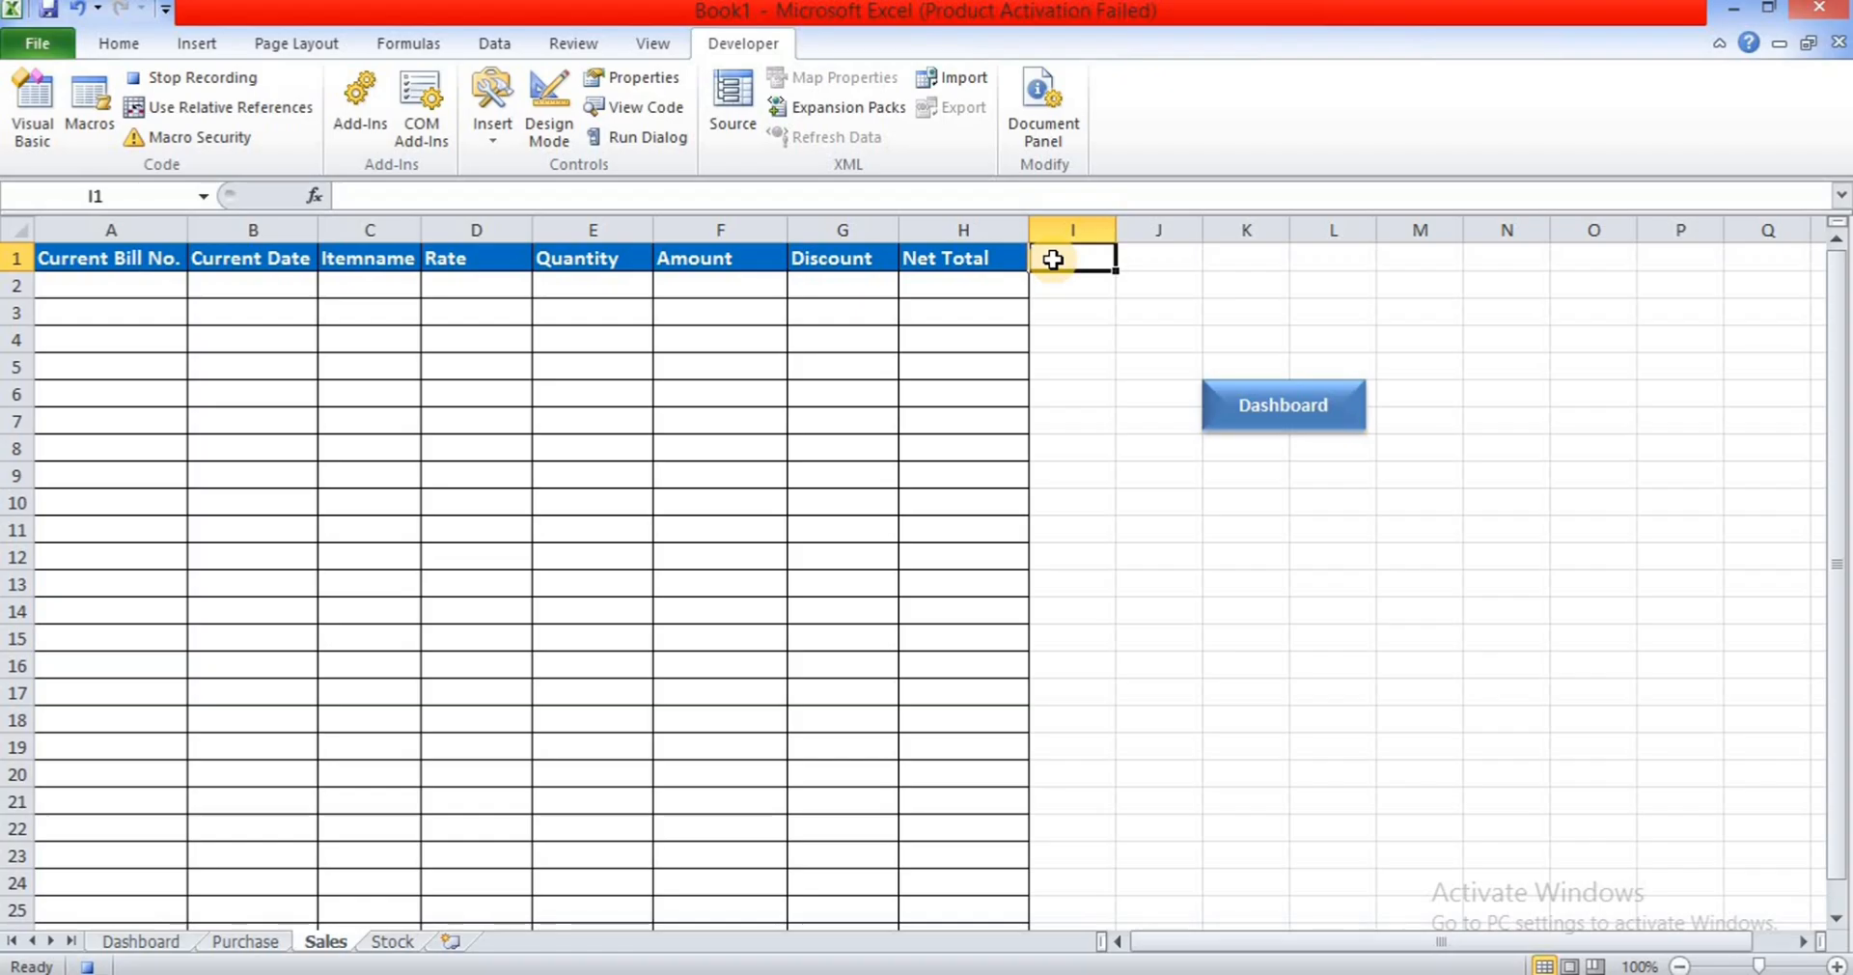
key("ctrl+Down")
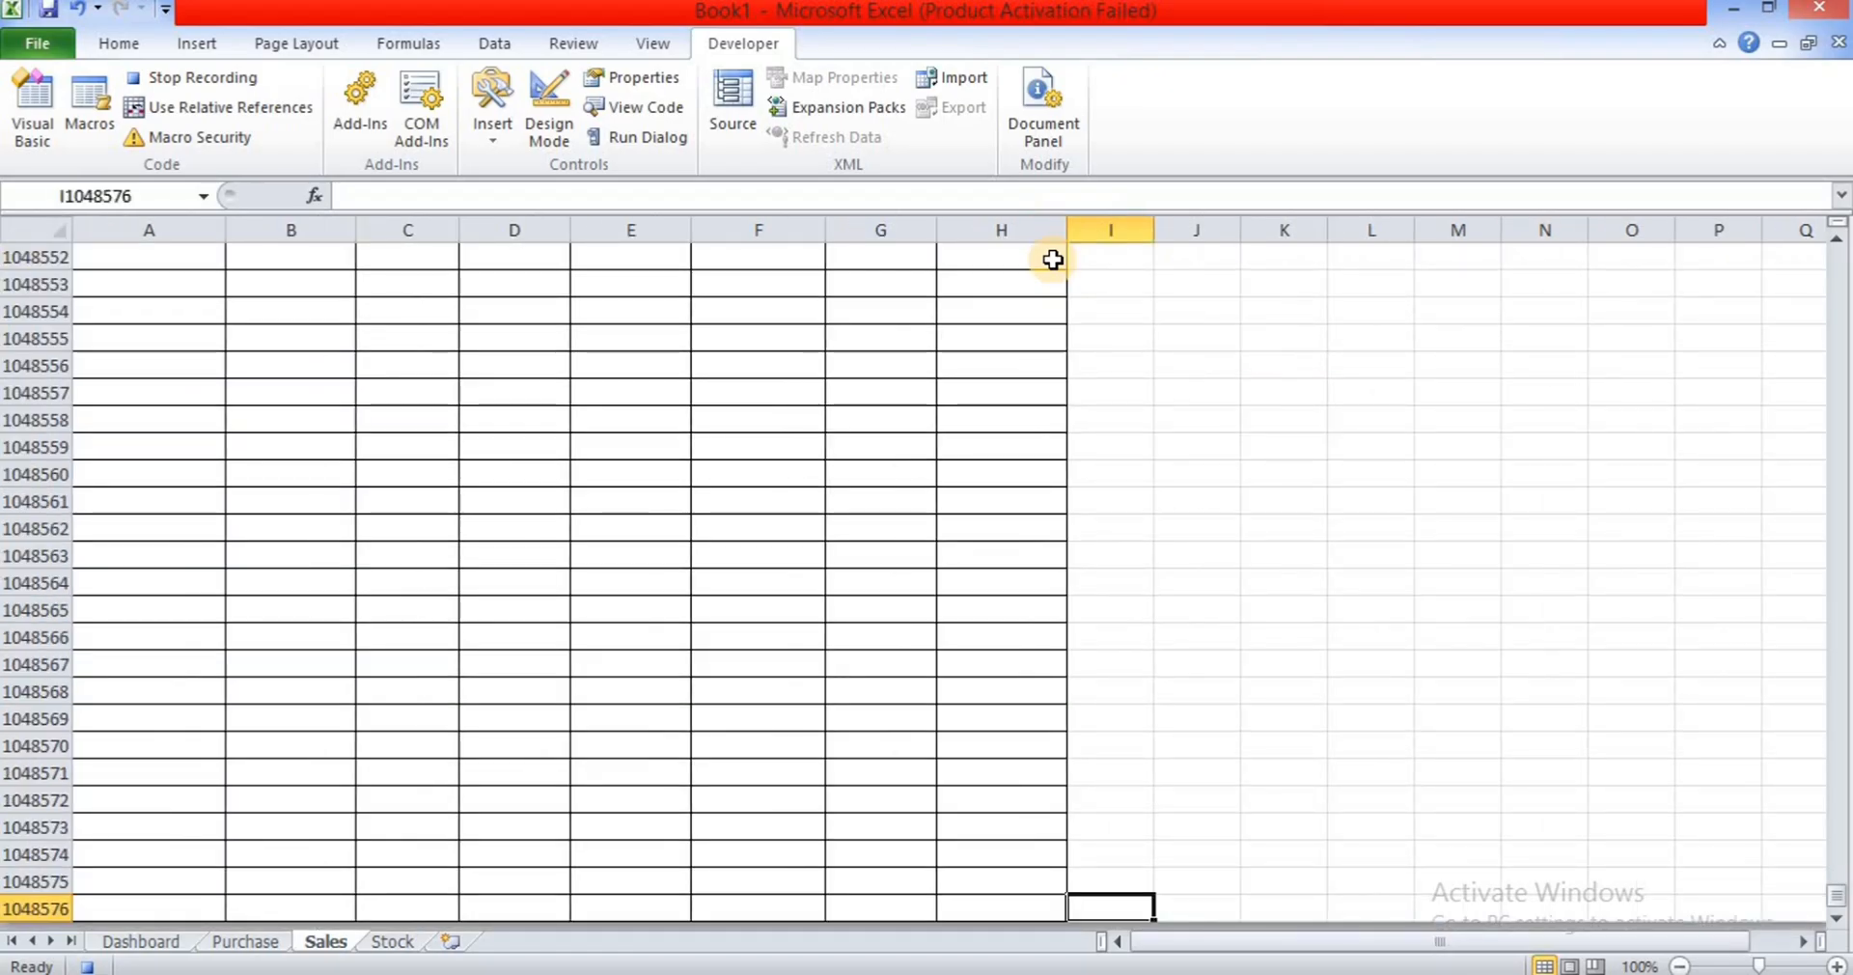
key("ctrl+Left")
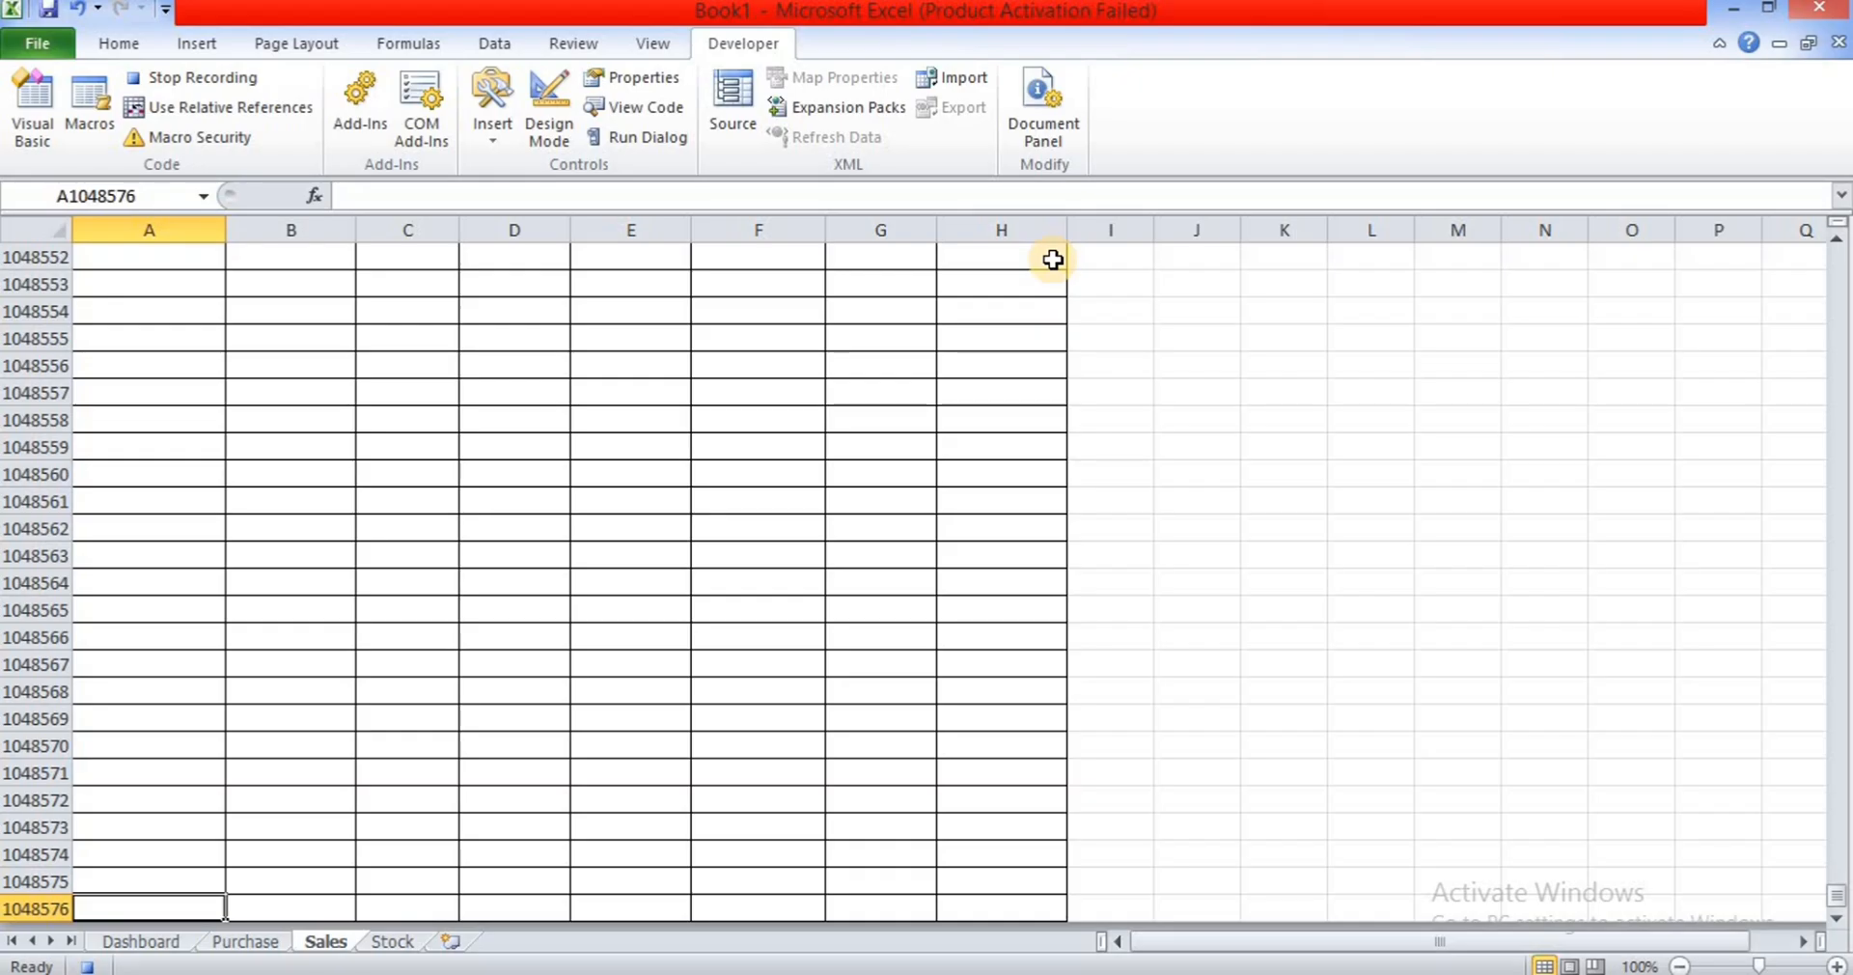
key("ctrl+Up")
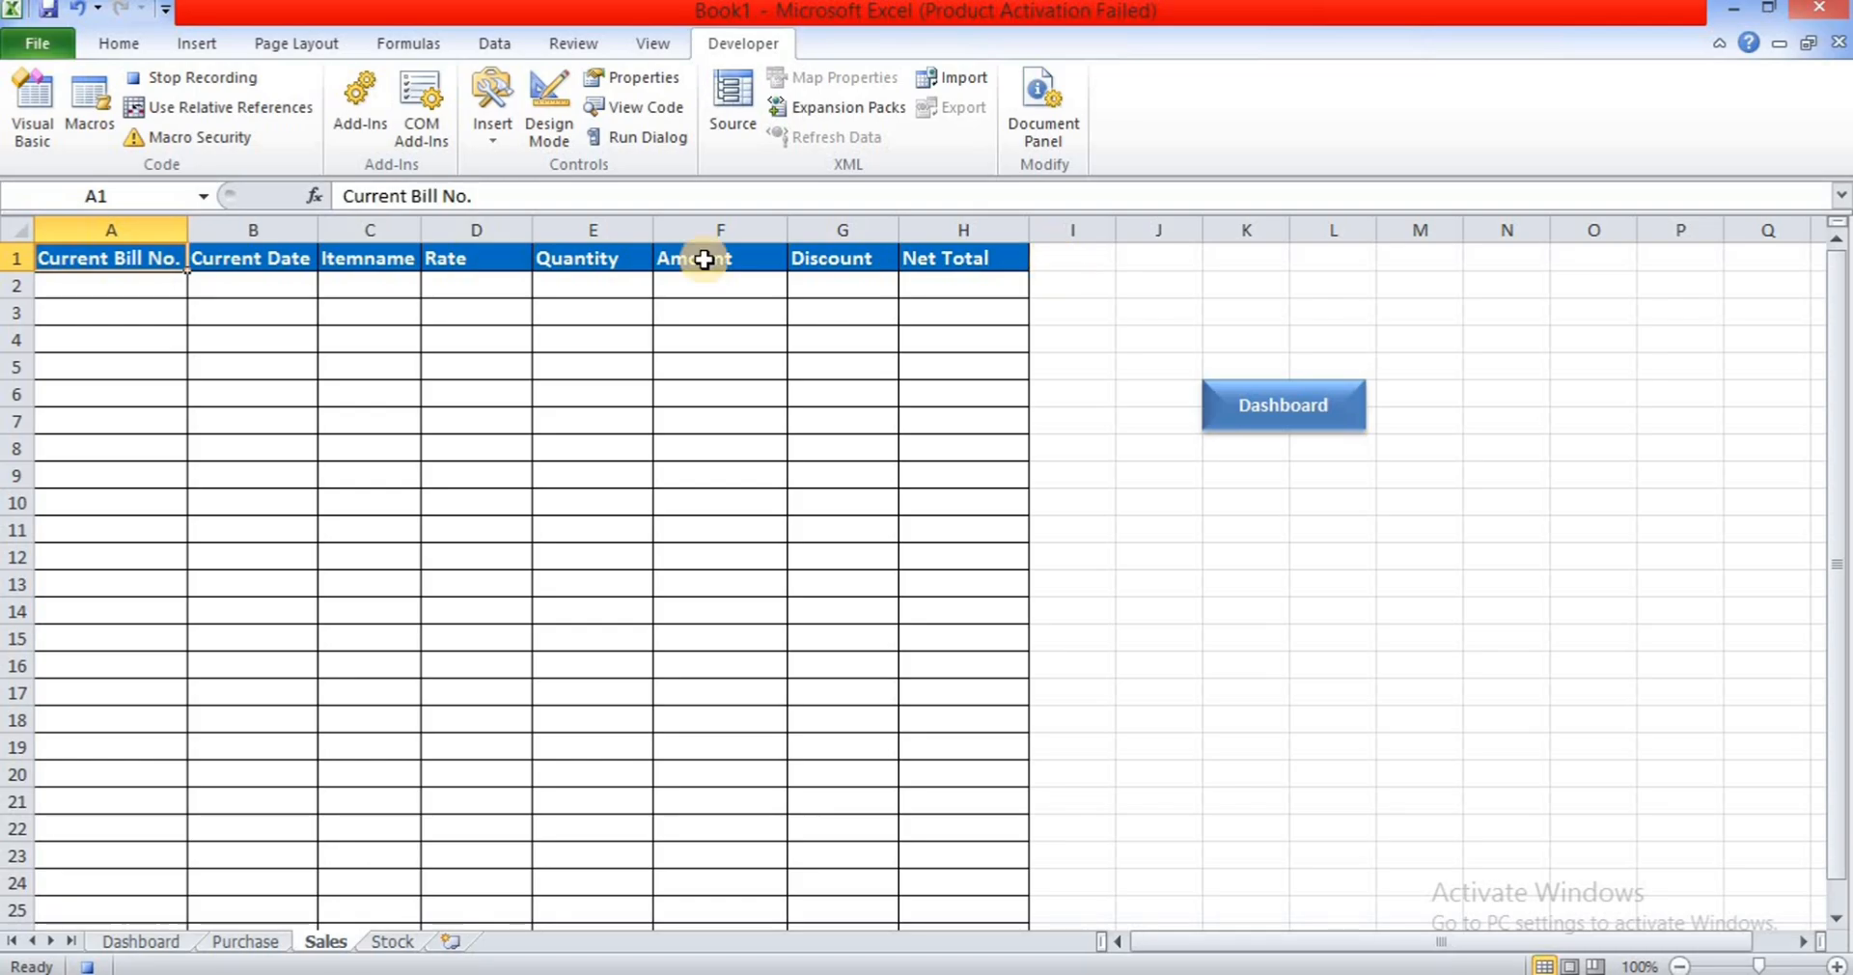
- Turn on relative references and paste the copied form data one row below the Sales headers as transposed values
left_click(263, 108)
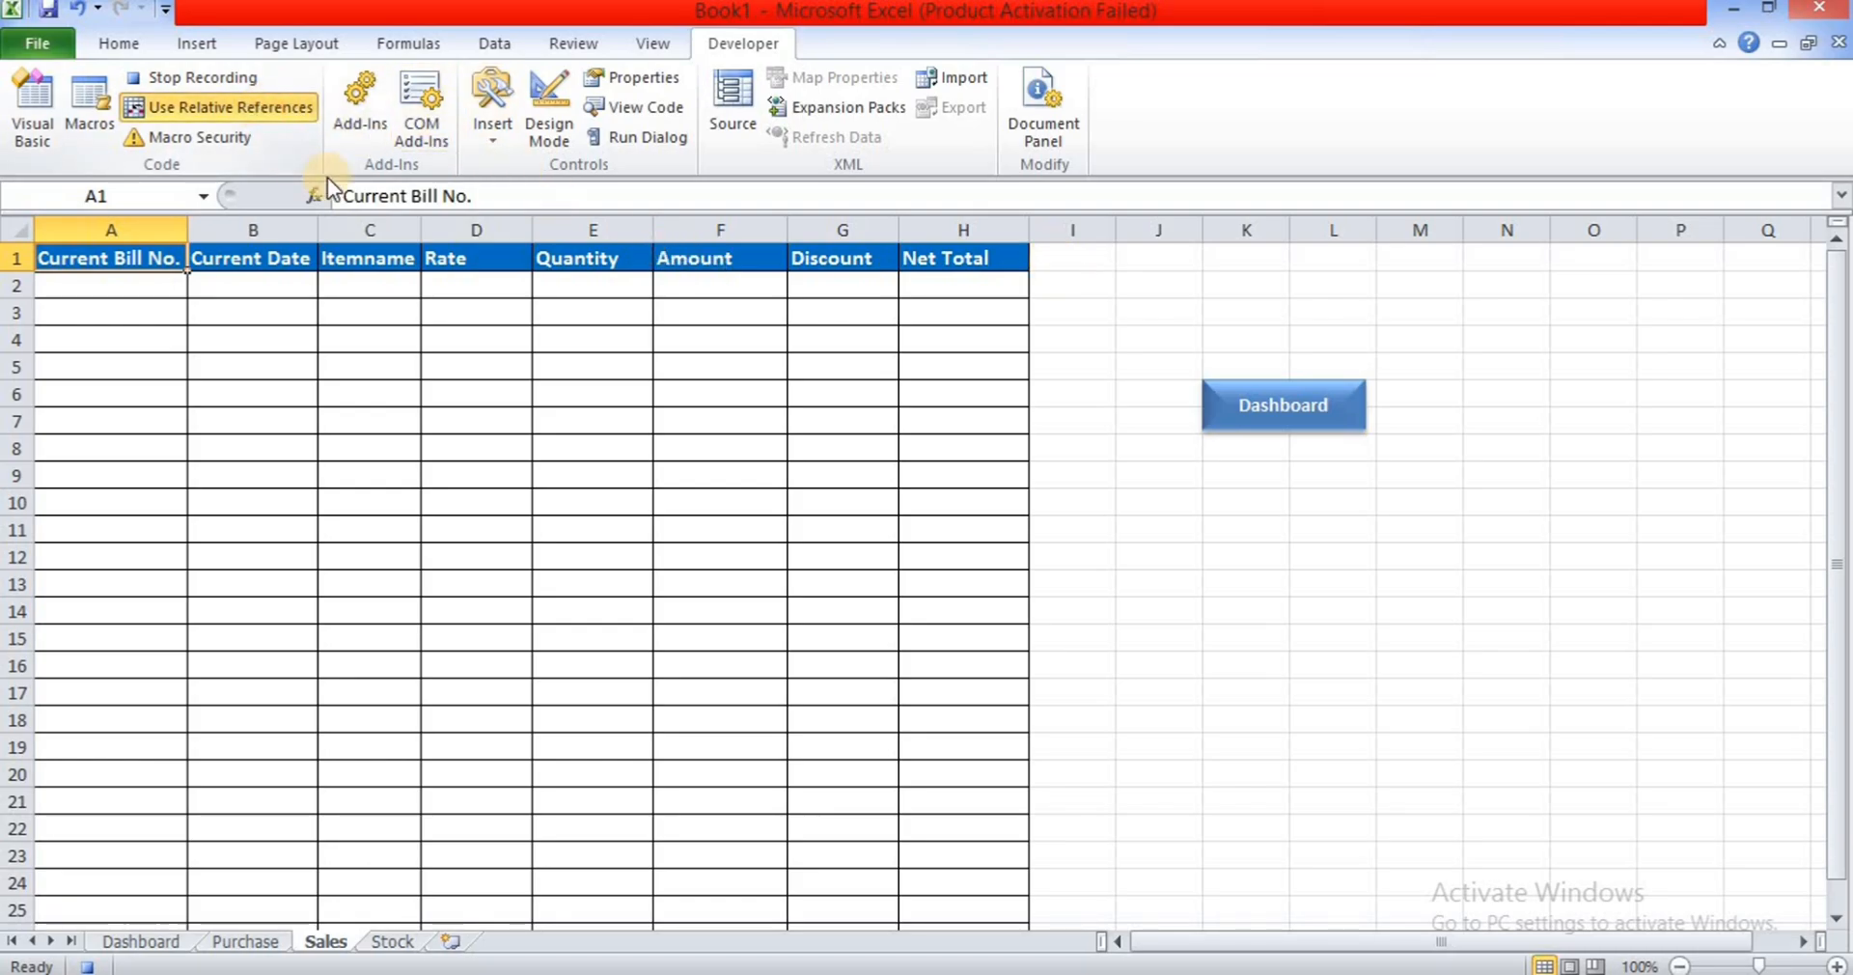
key("Down")
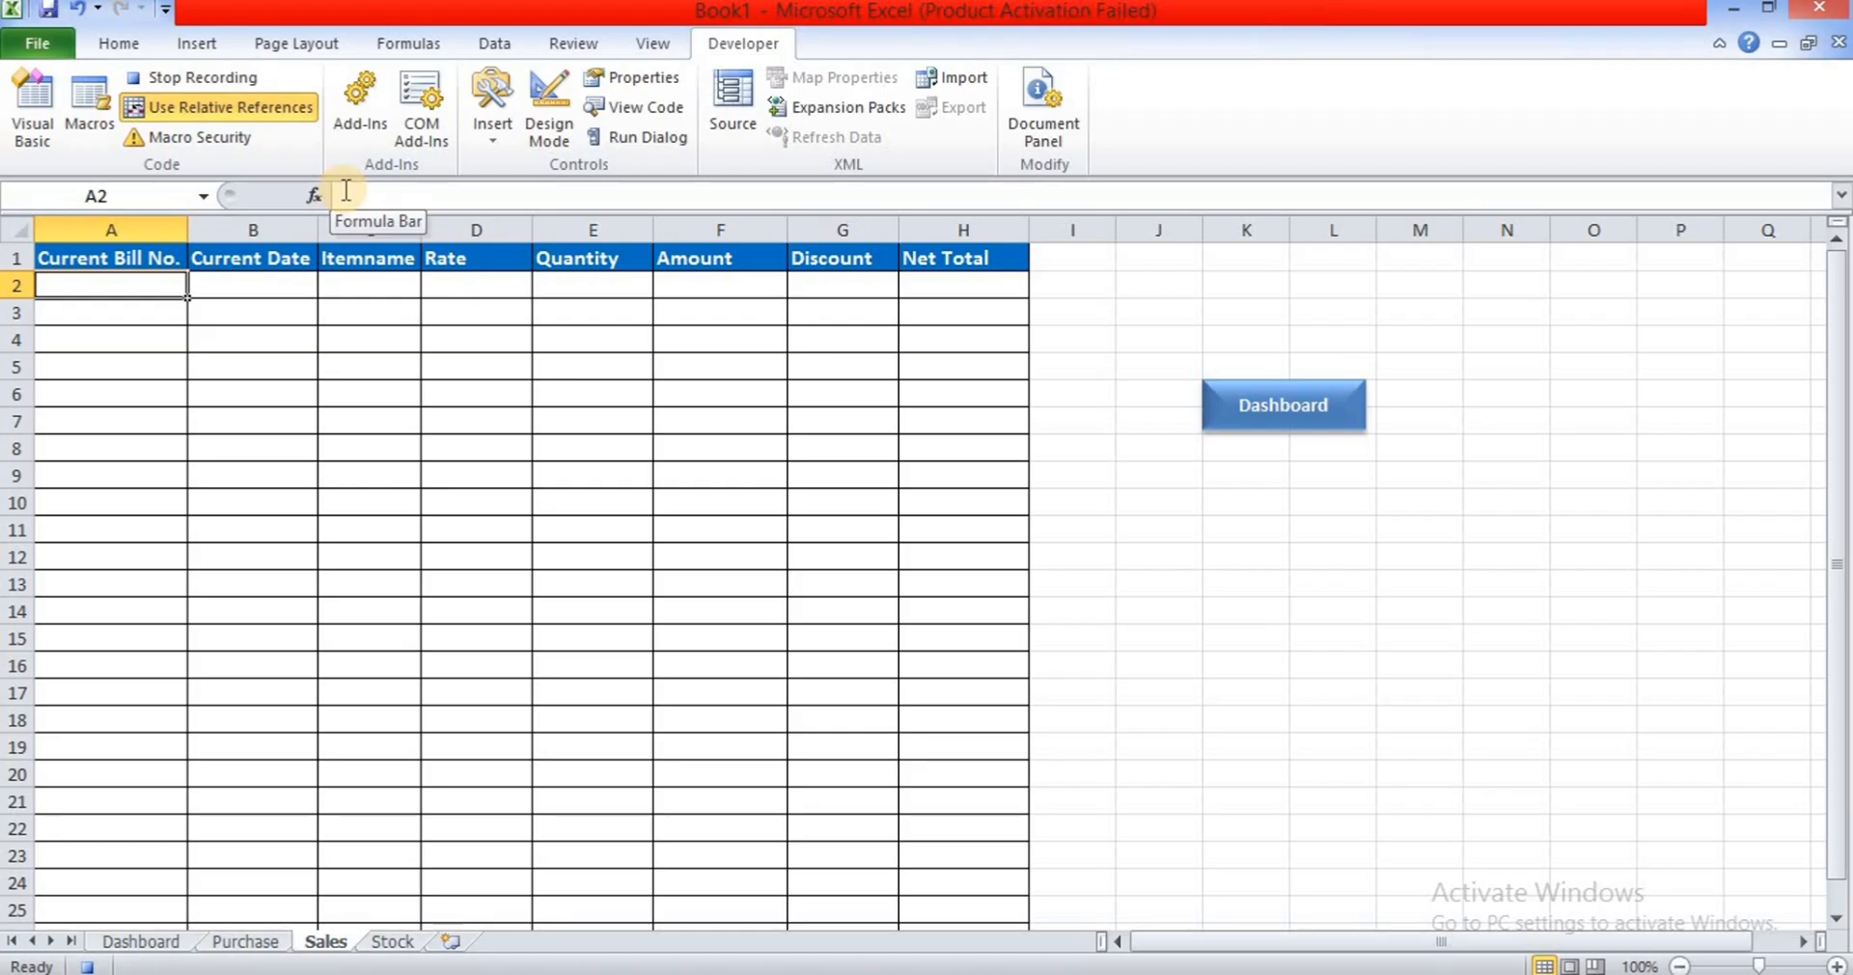
key("ctrl+alt+v")
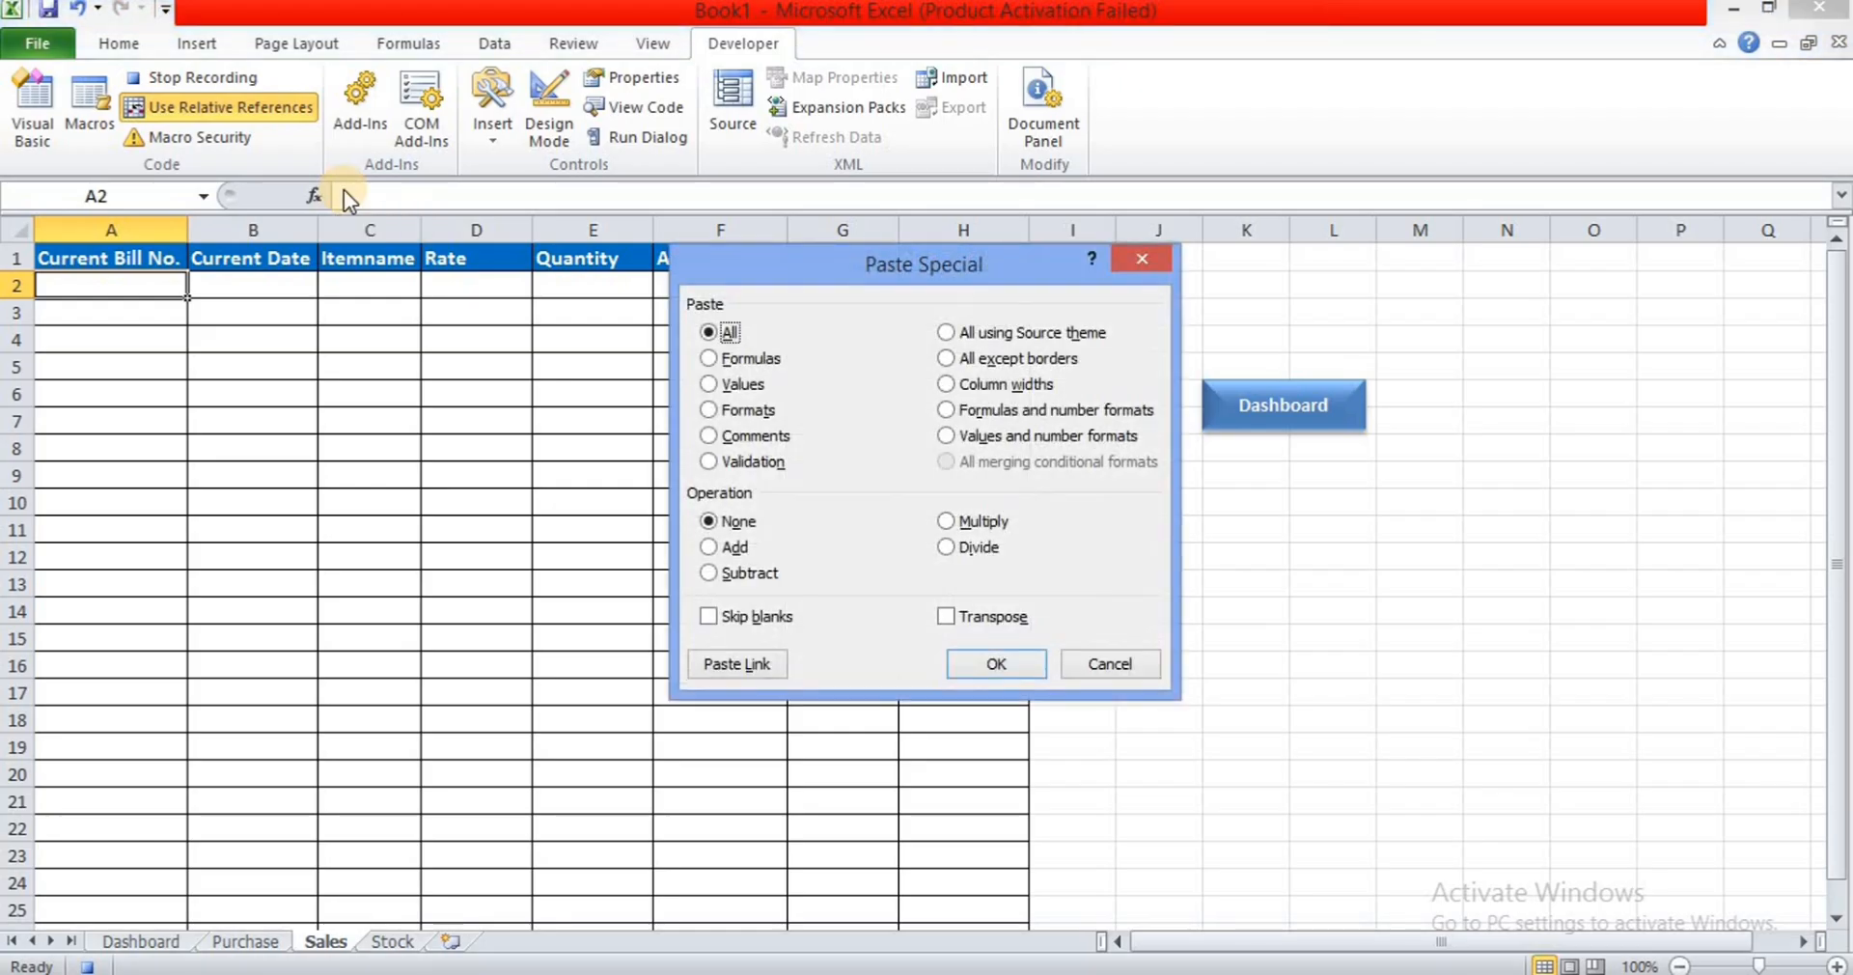
left_click(712, 386)
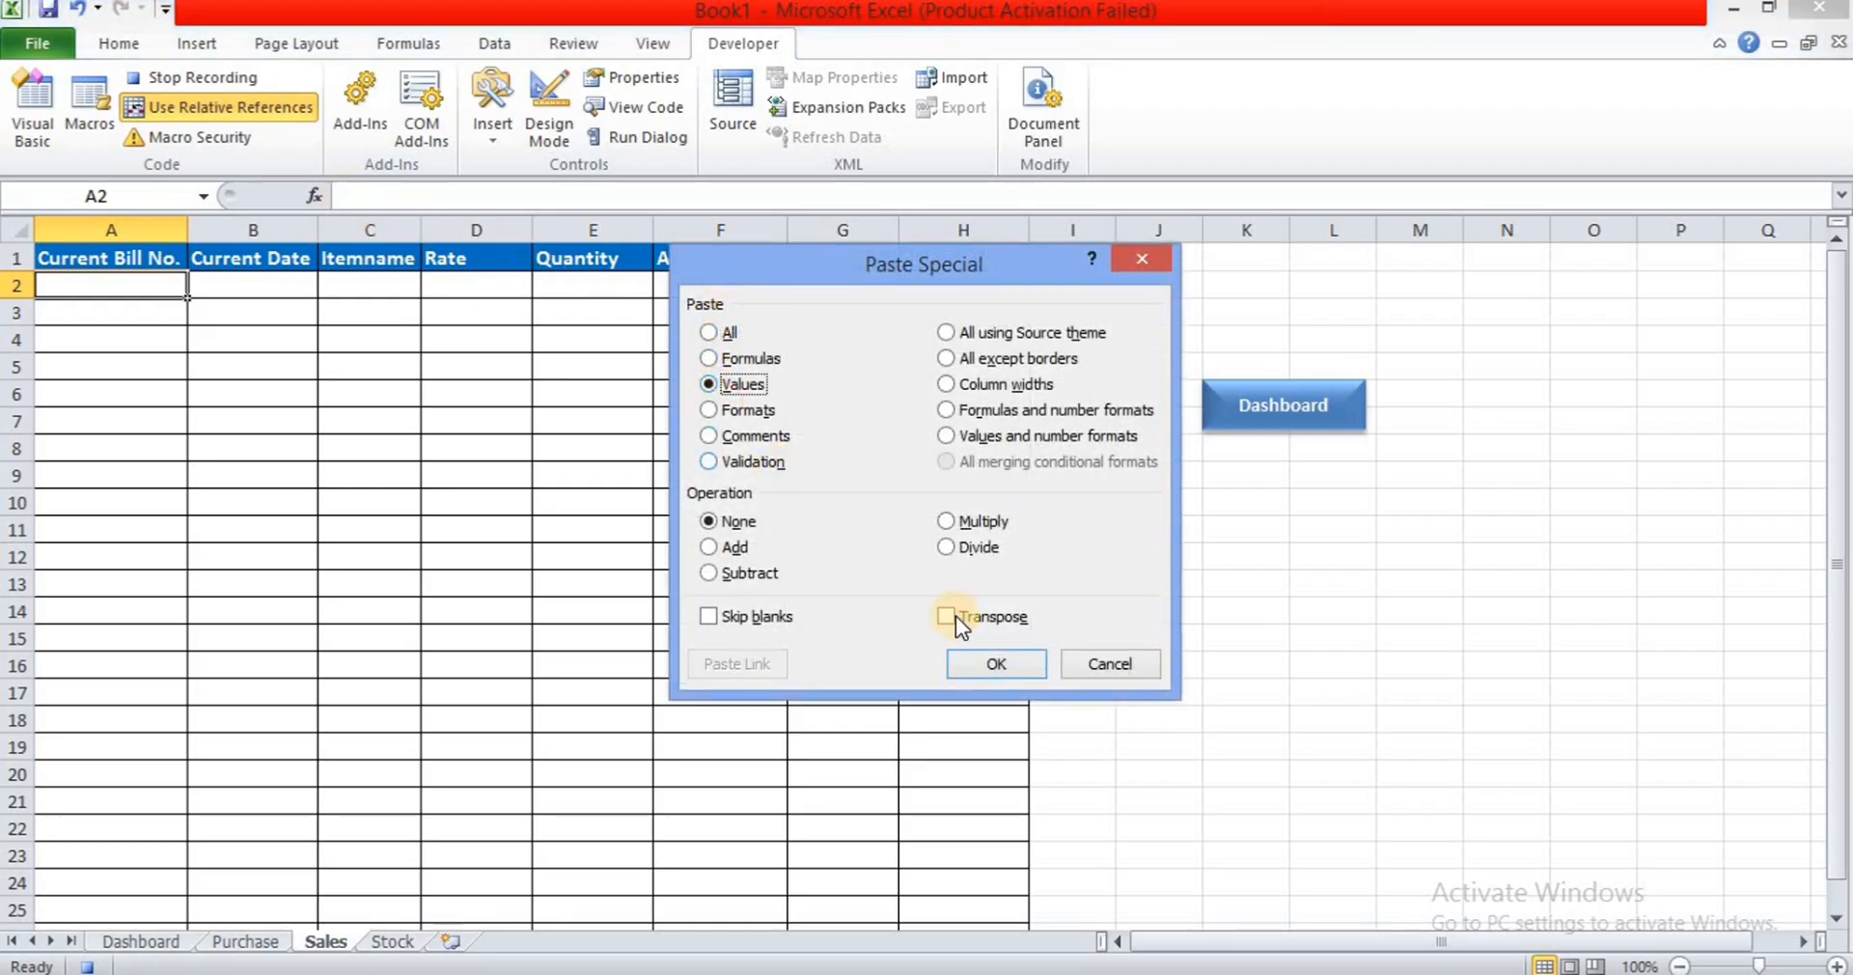
left_click(949, 619)
left_click(982, 663)
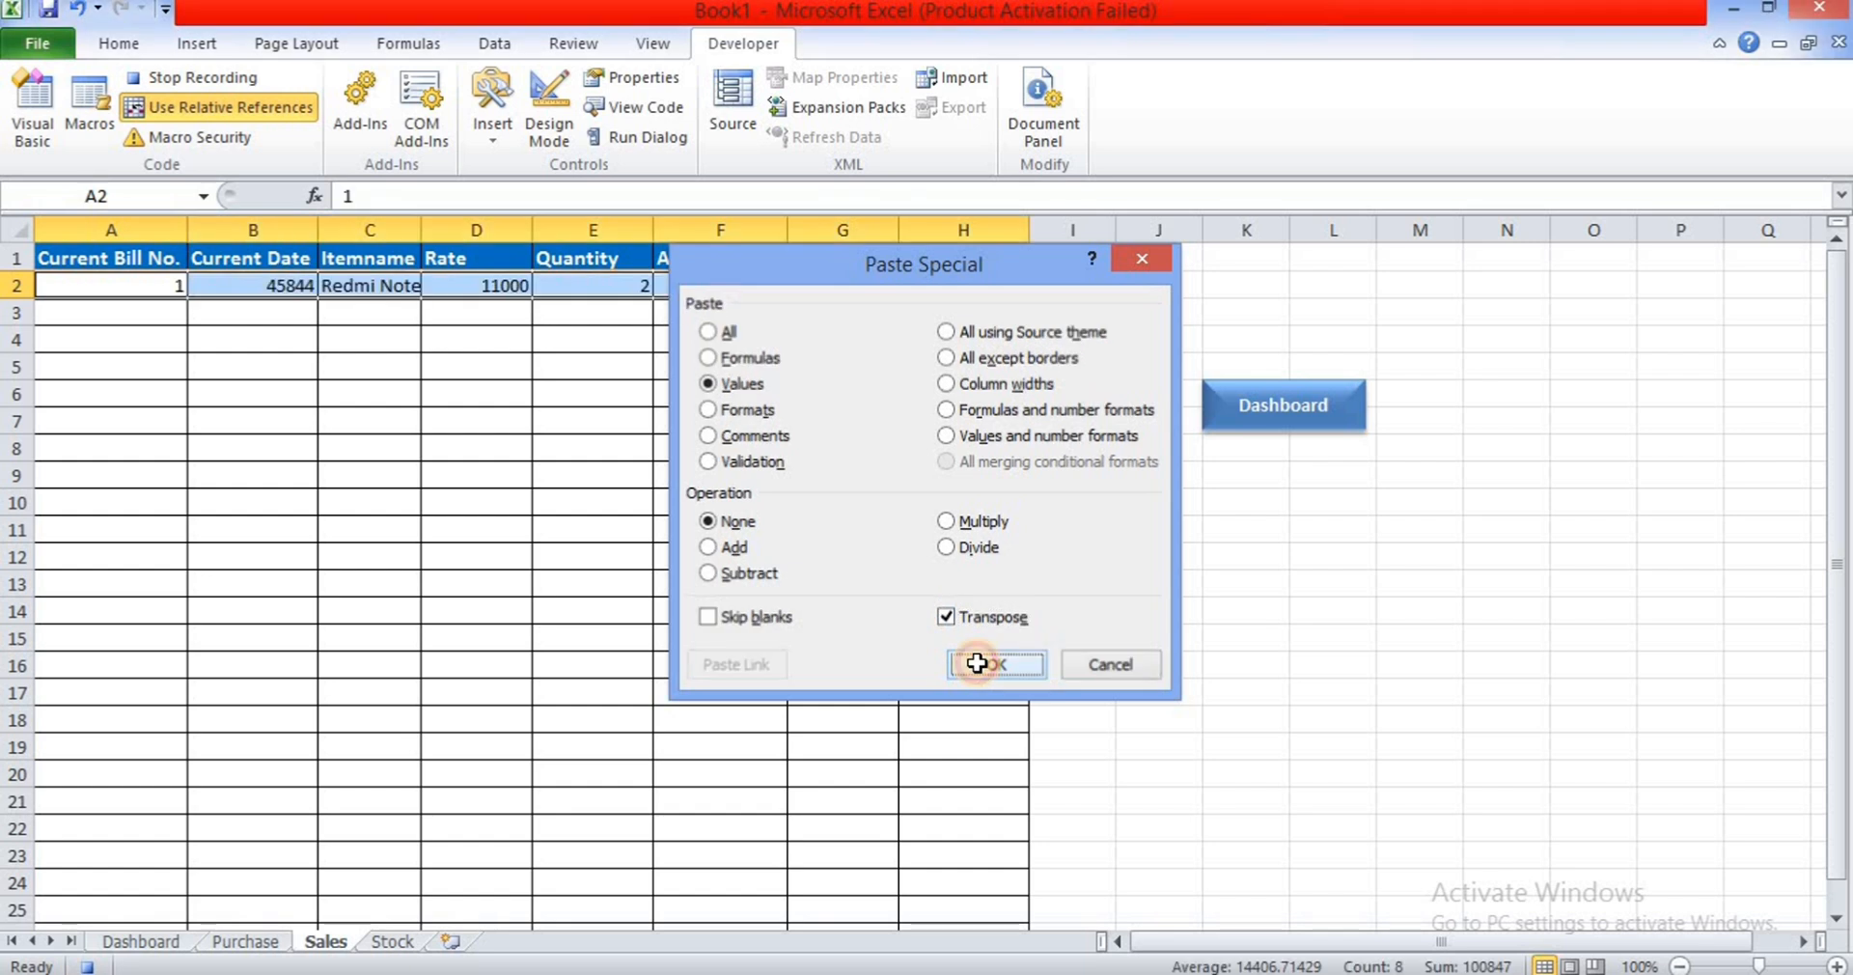
- Make the pasted Sales row bold and format its Current Date cell B2 as Short Date
left_click(129, 46)
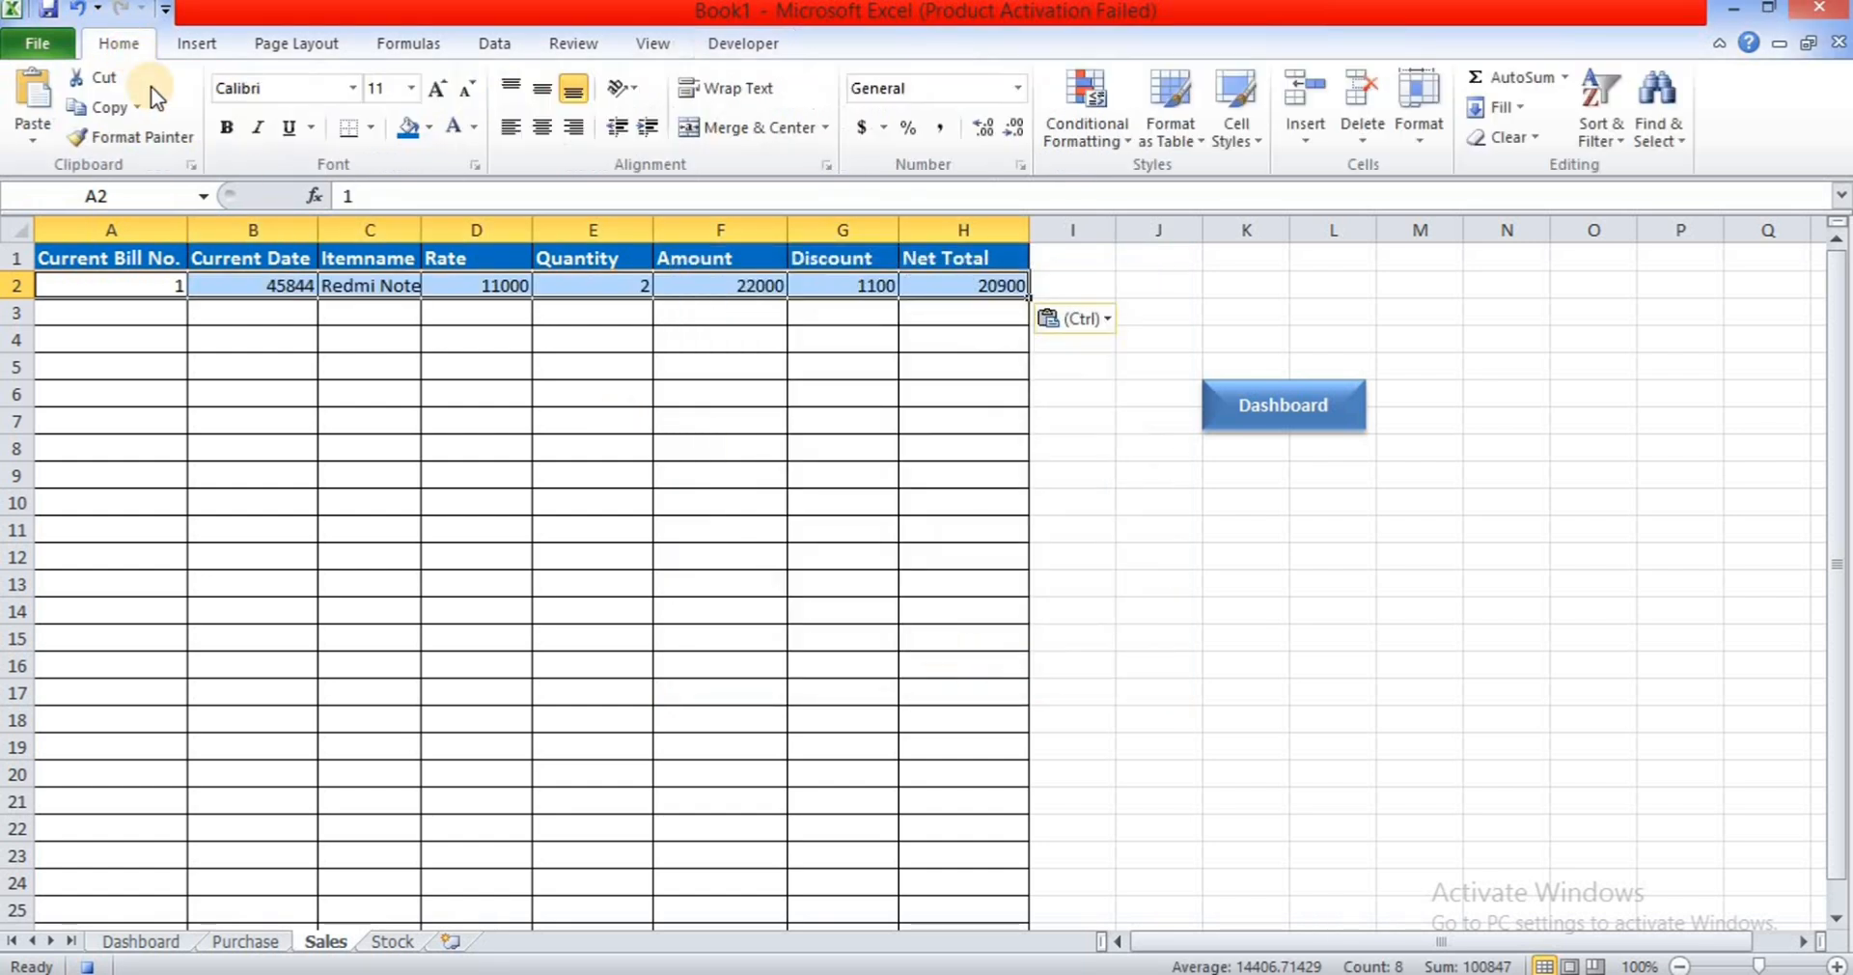
left_click(228, 131)
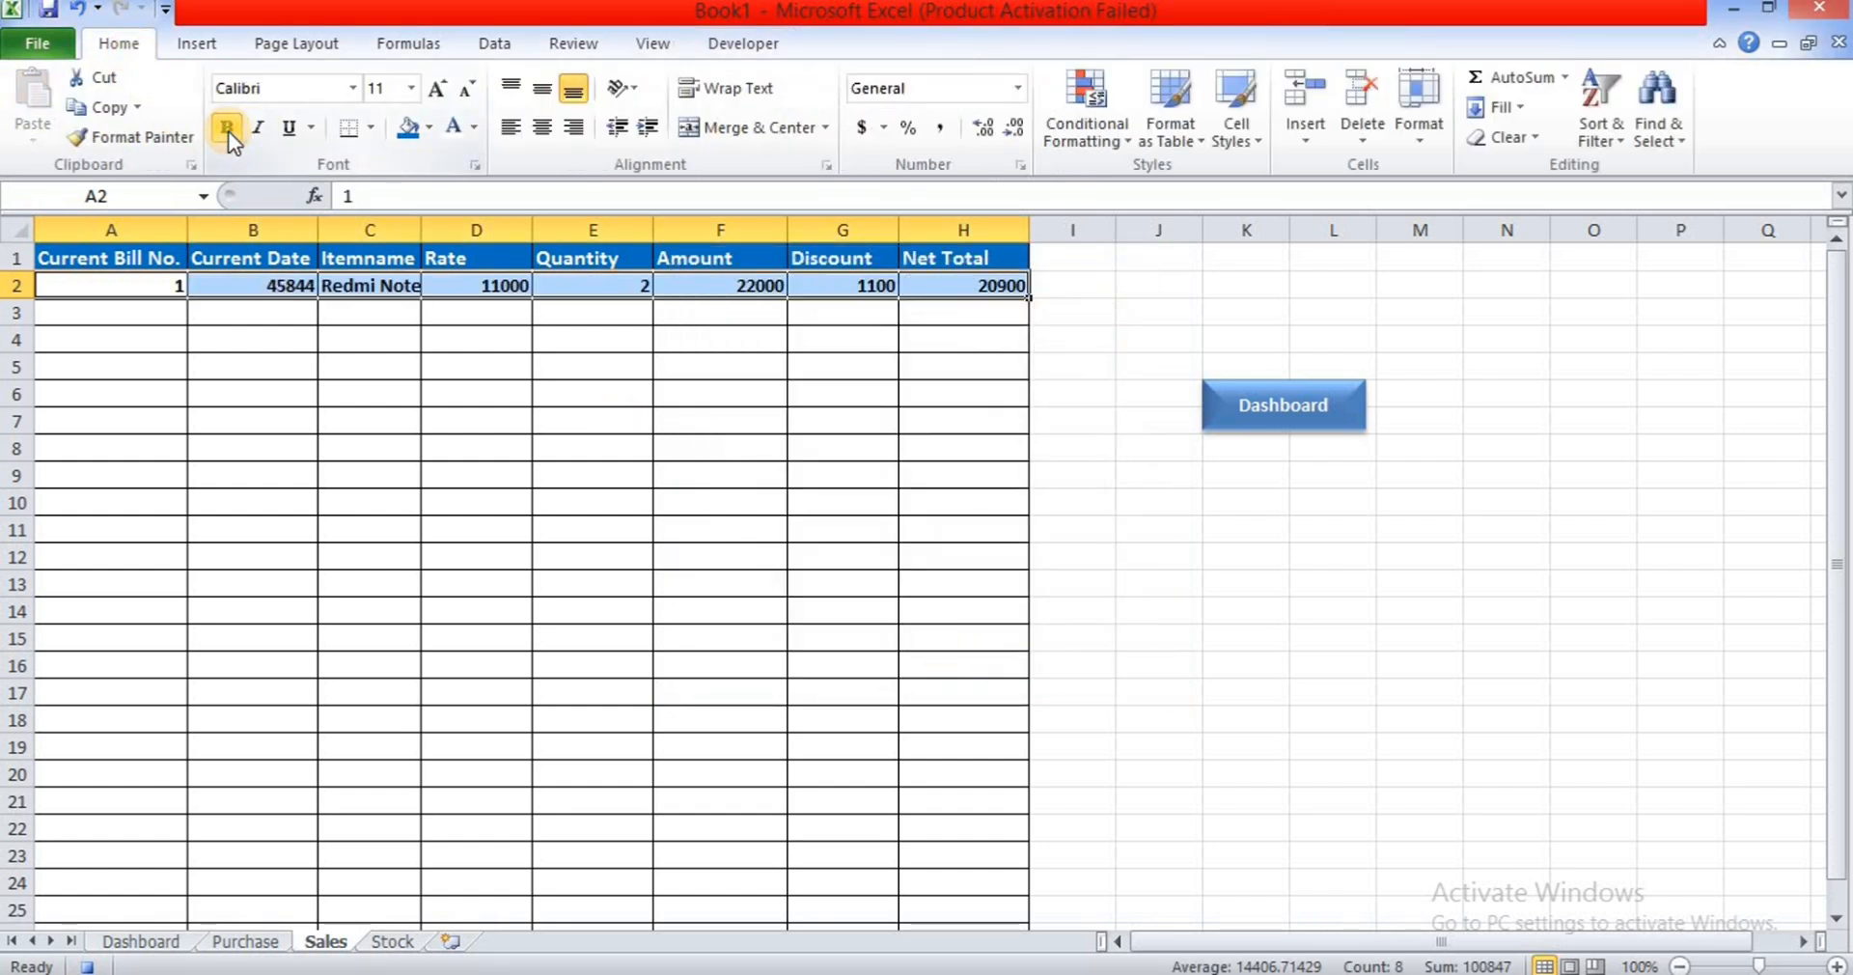
key("Right")
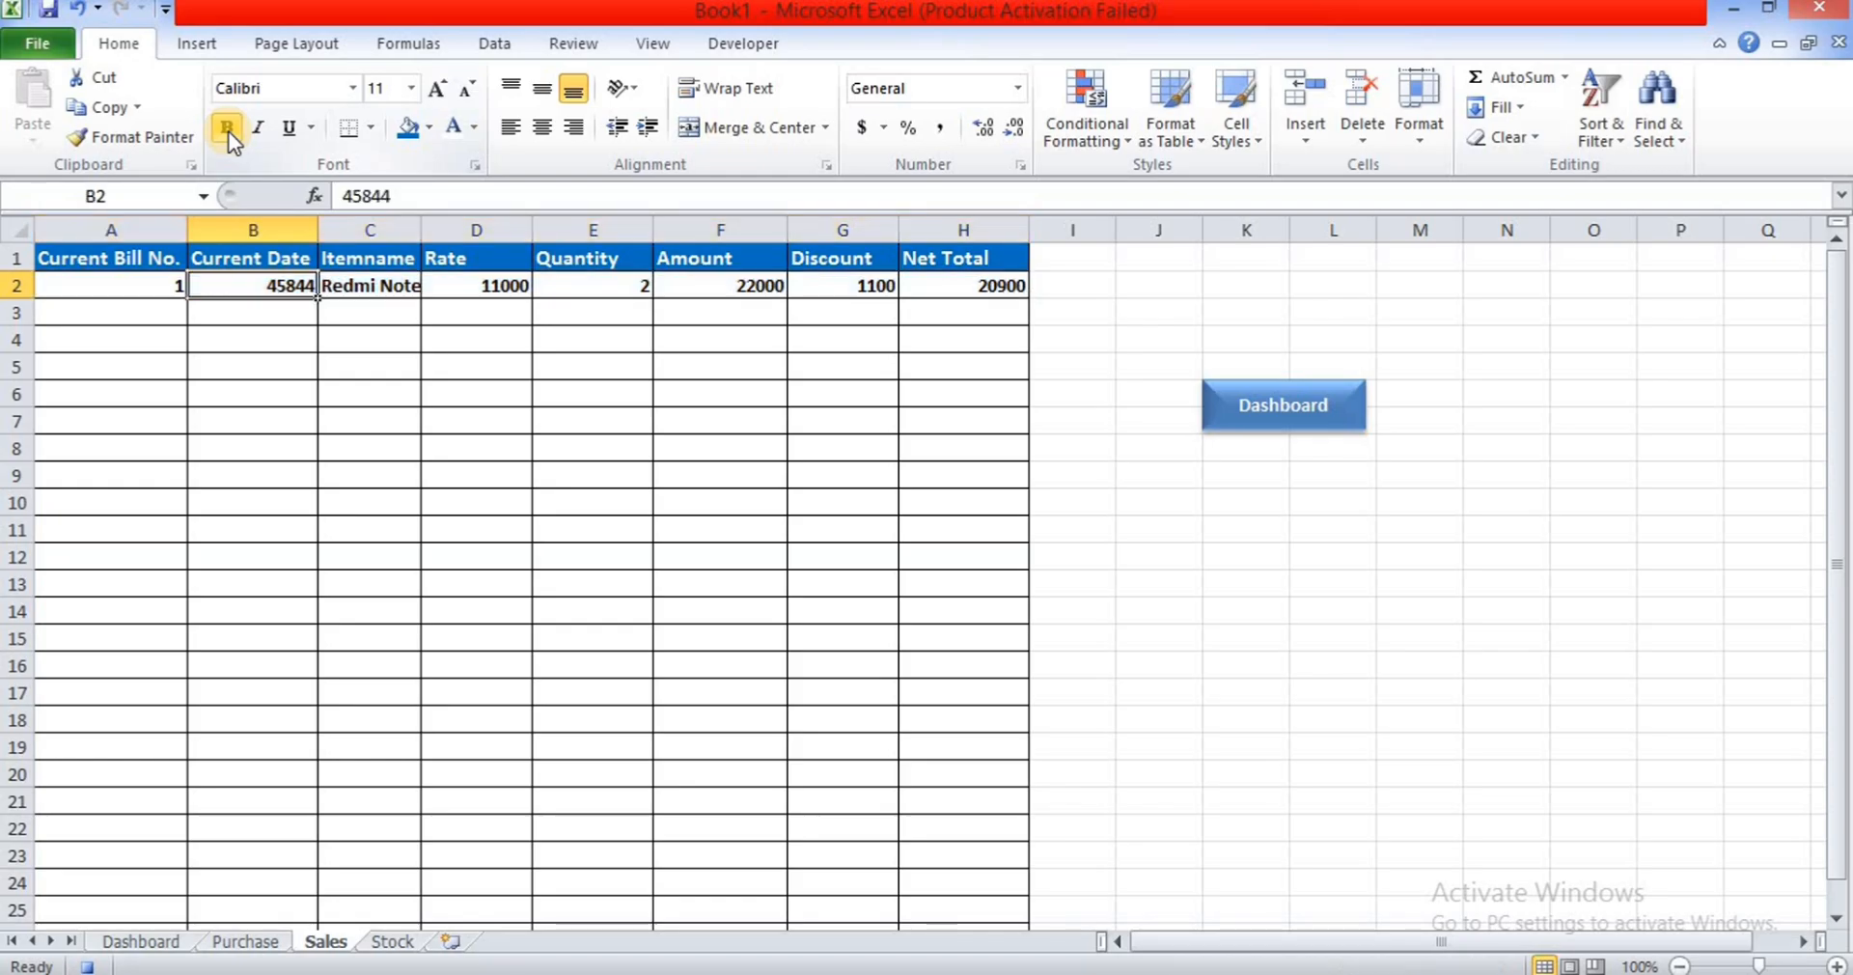
left_click(1017, 89)
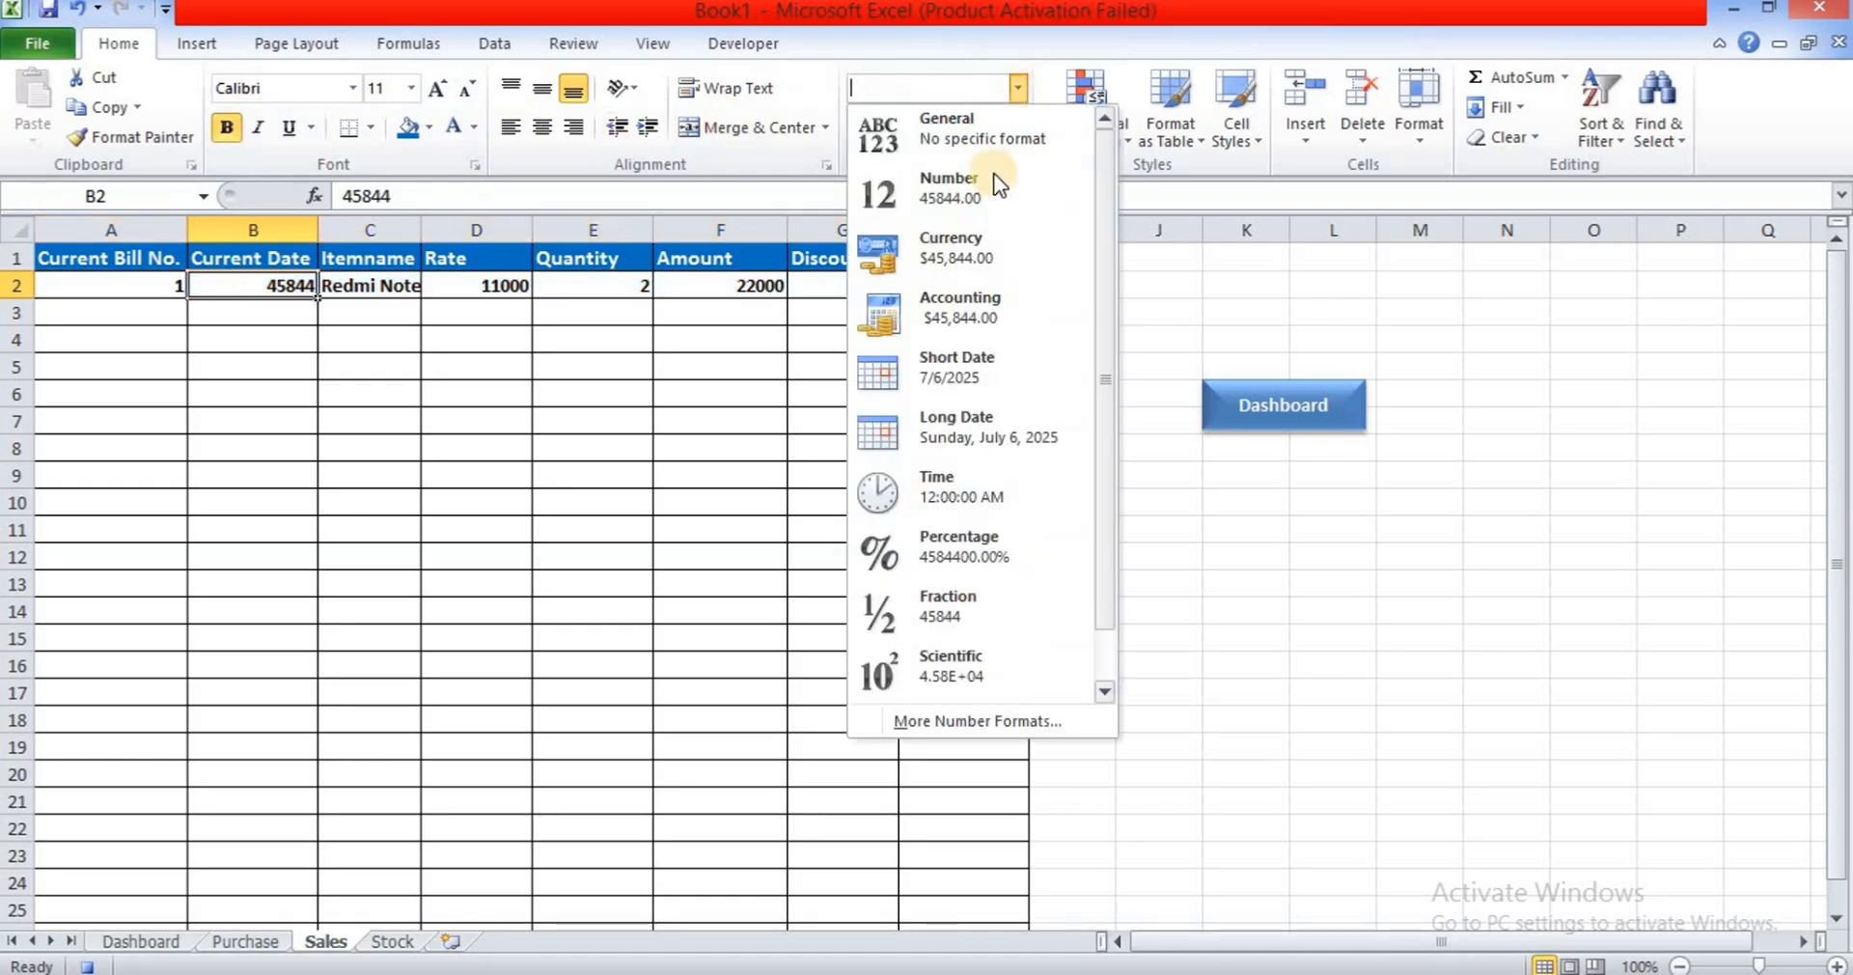
left_click(979, 355)
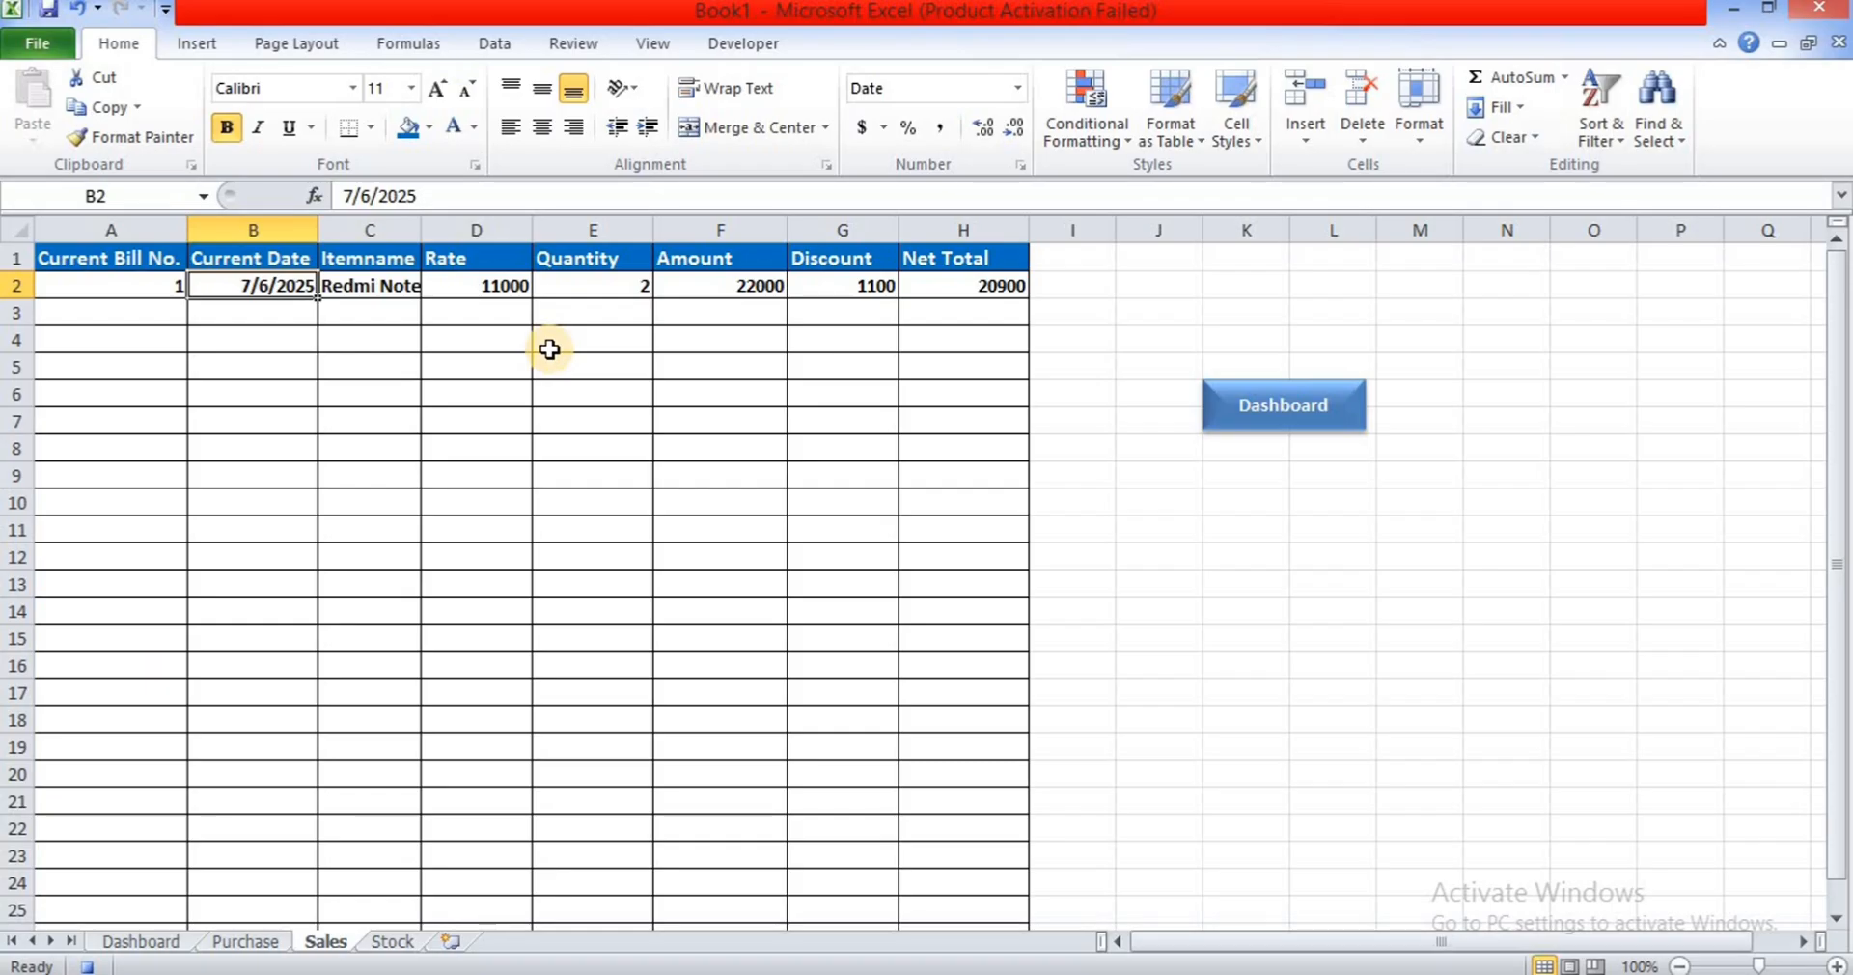
- Move the selection along Sales row 2 to empty cell I2, turn off relative references and return to the Dashboard sheet
key("Right")
key("Right")
key("Right")
key("Right")
key("Right")
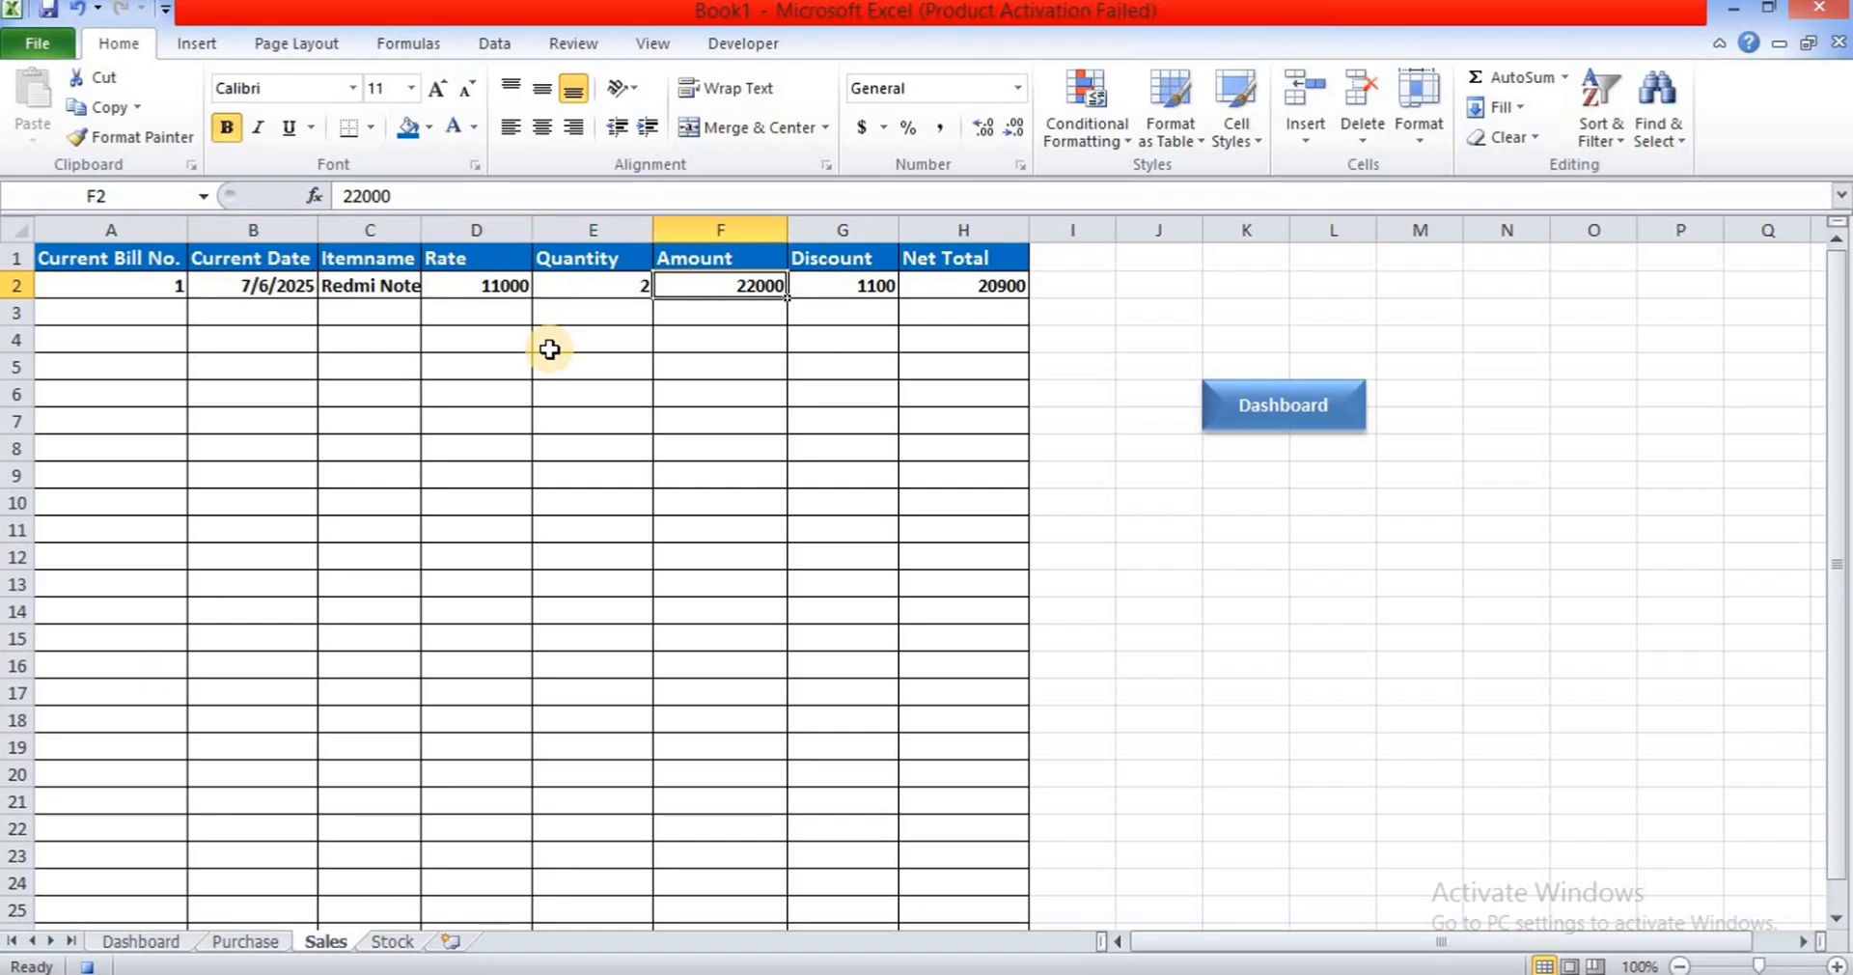
key("Right")
key("Right")
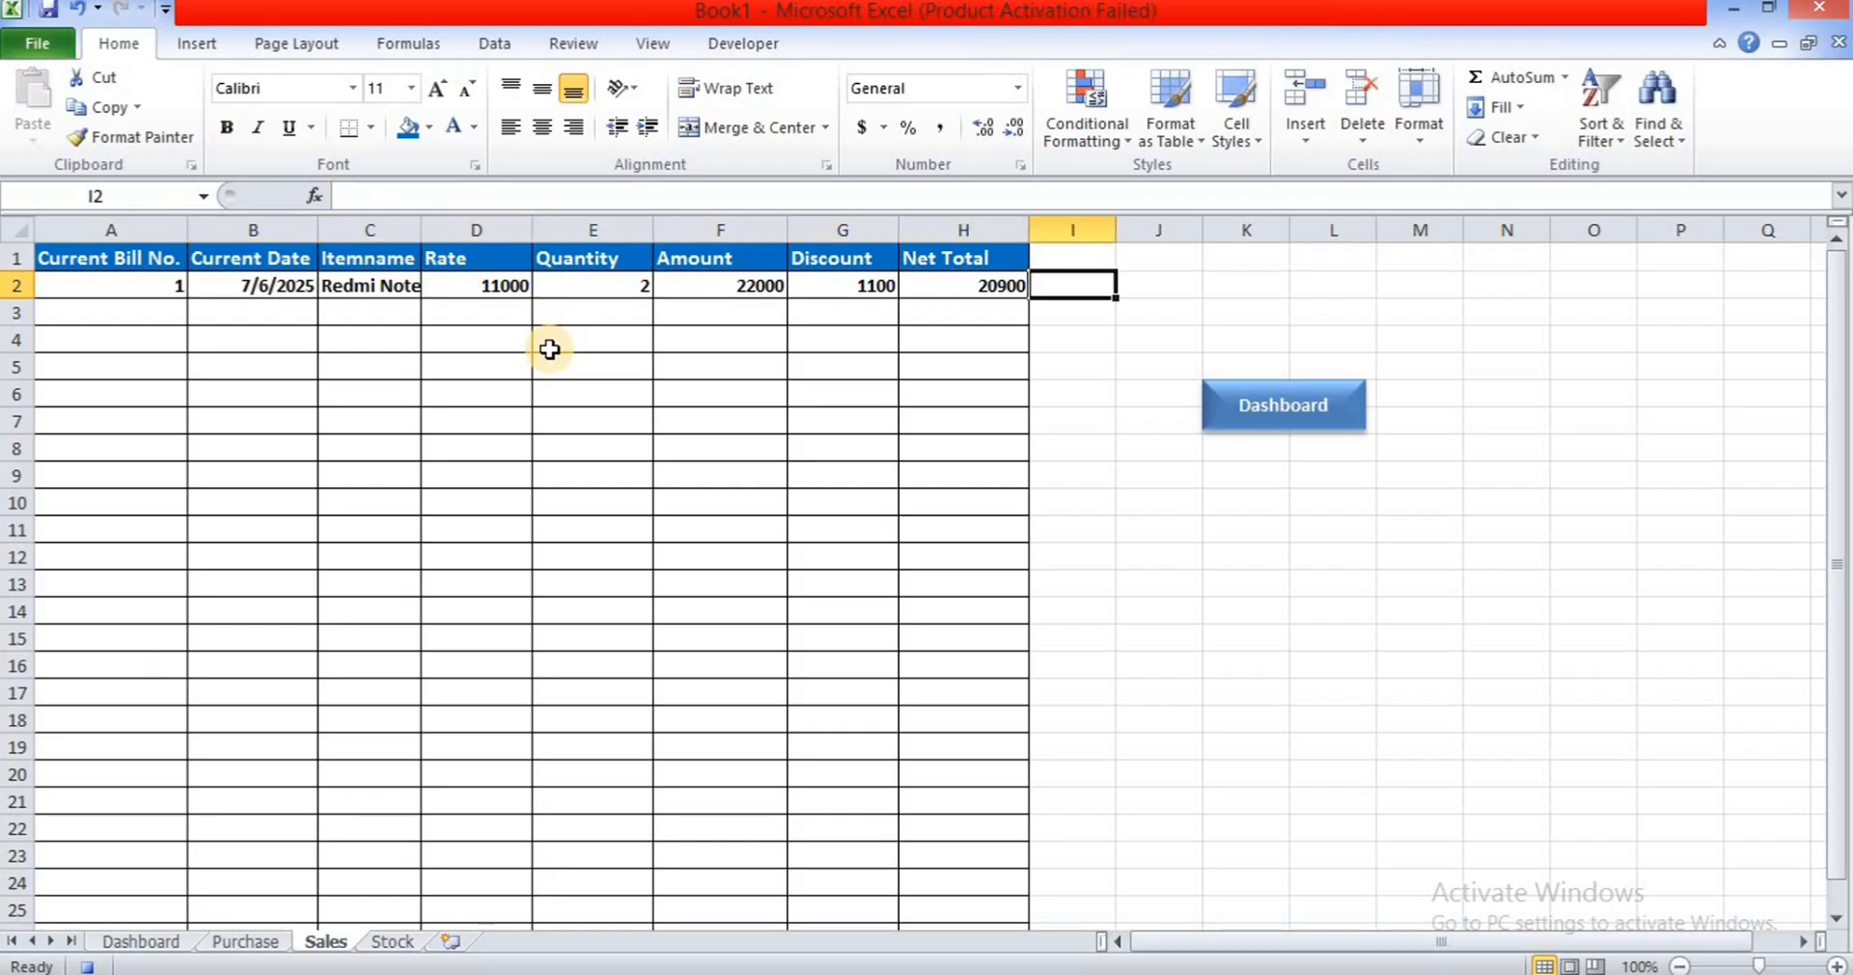
left_click(753, 48)
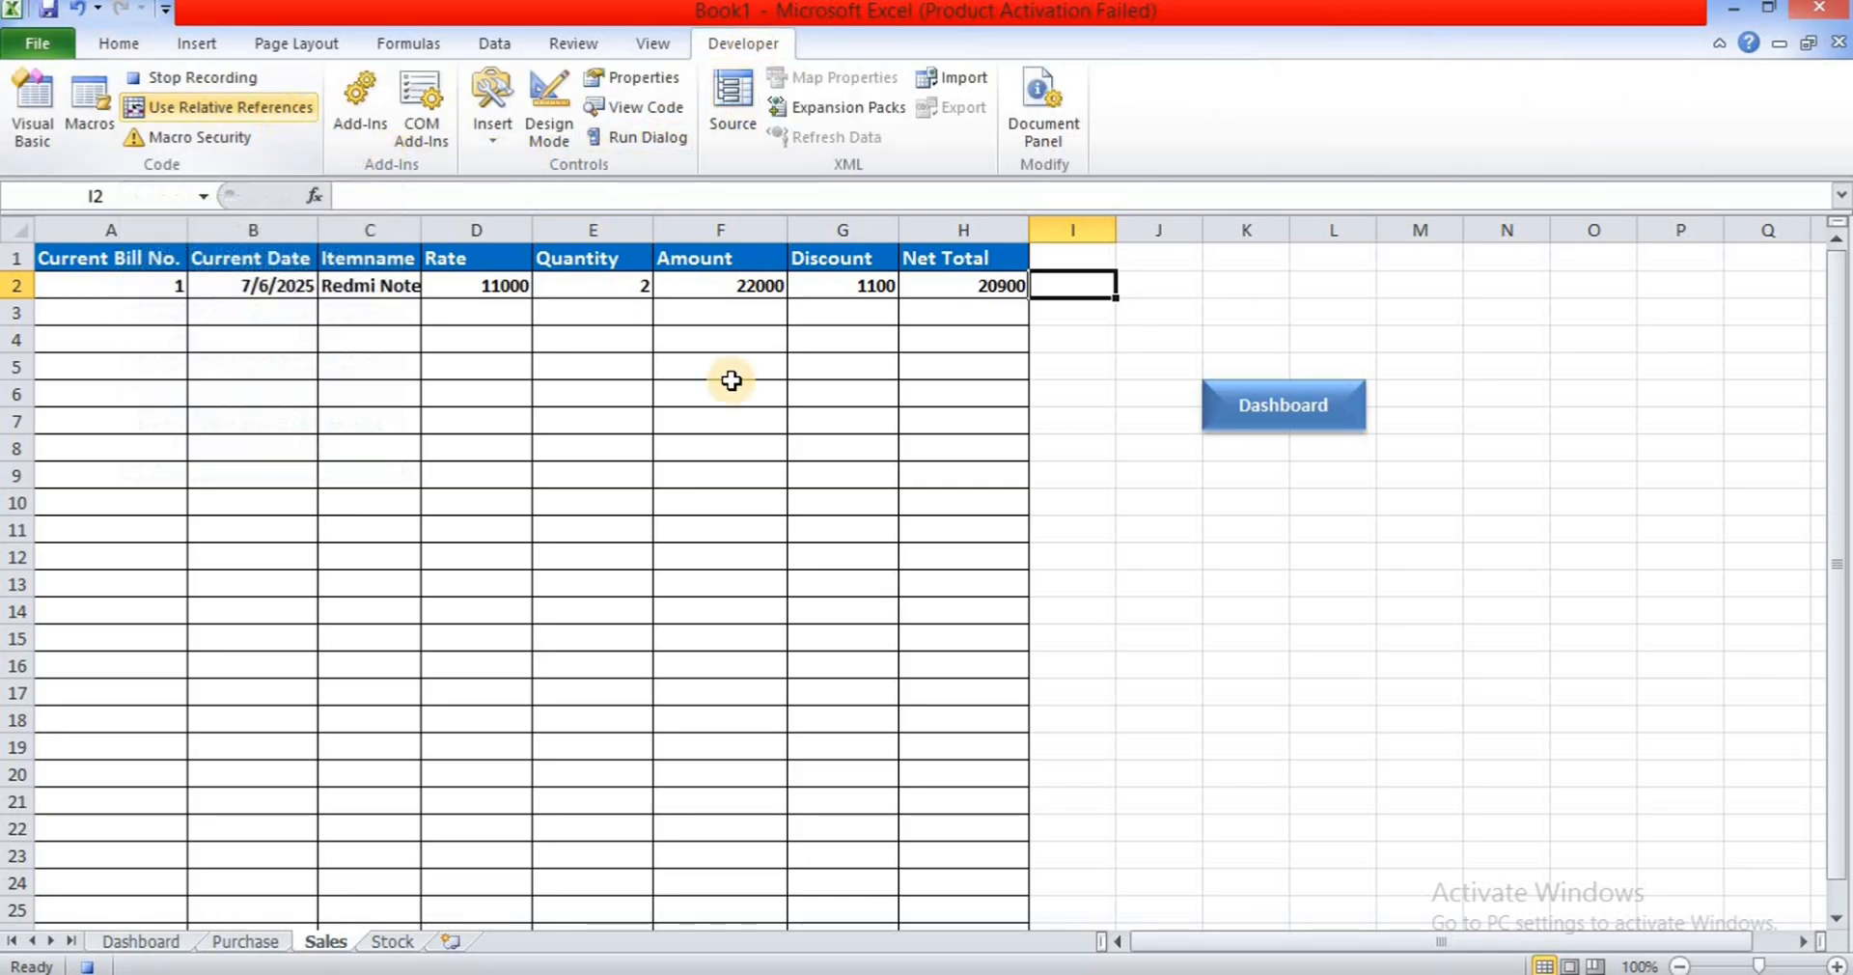
left_click(117, 942)
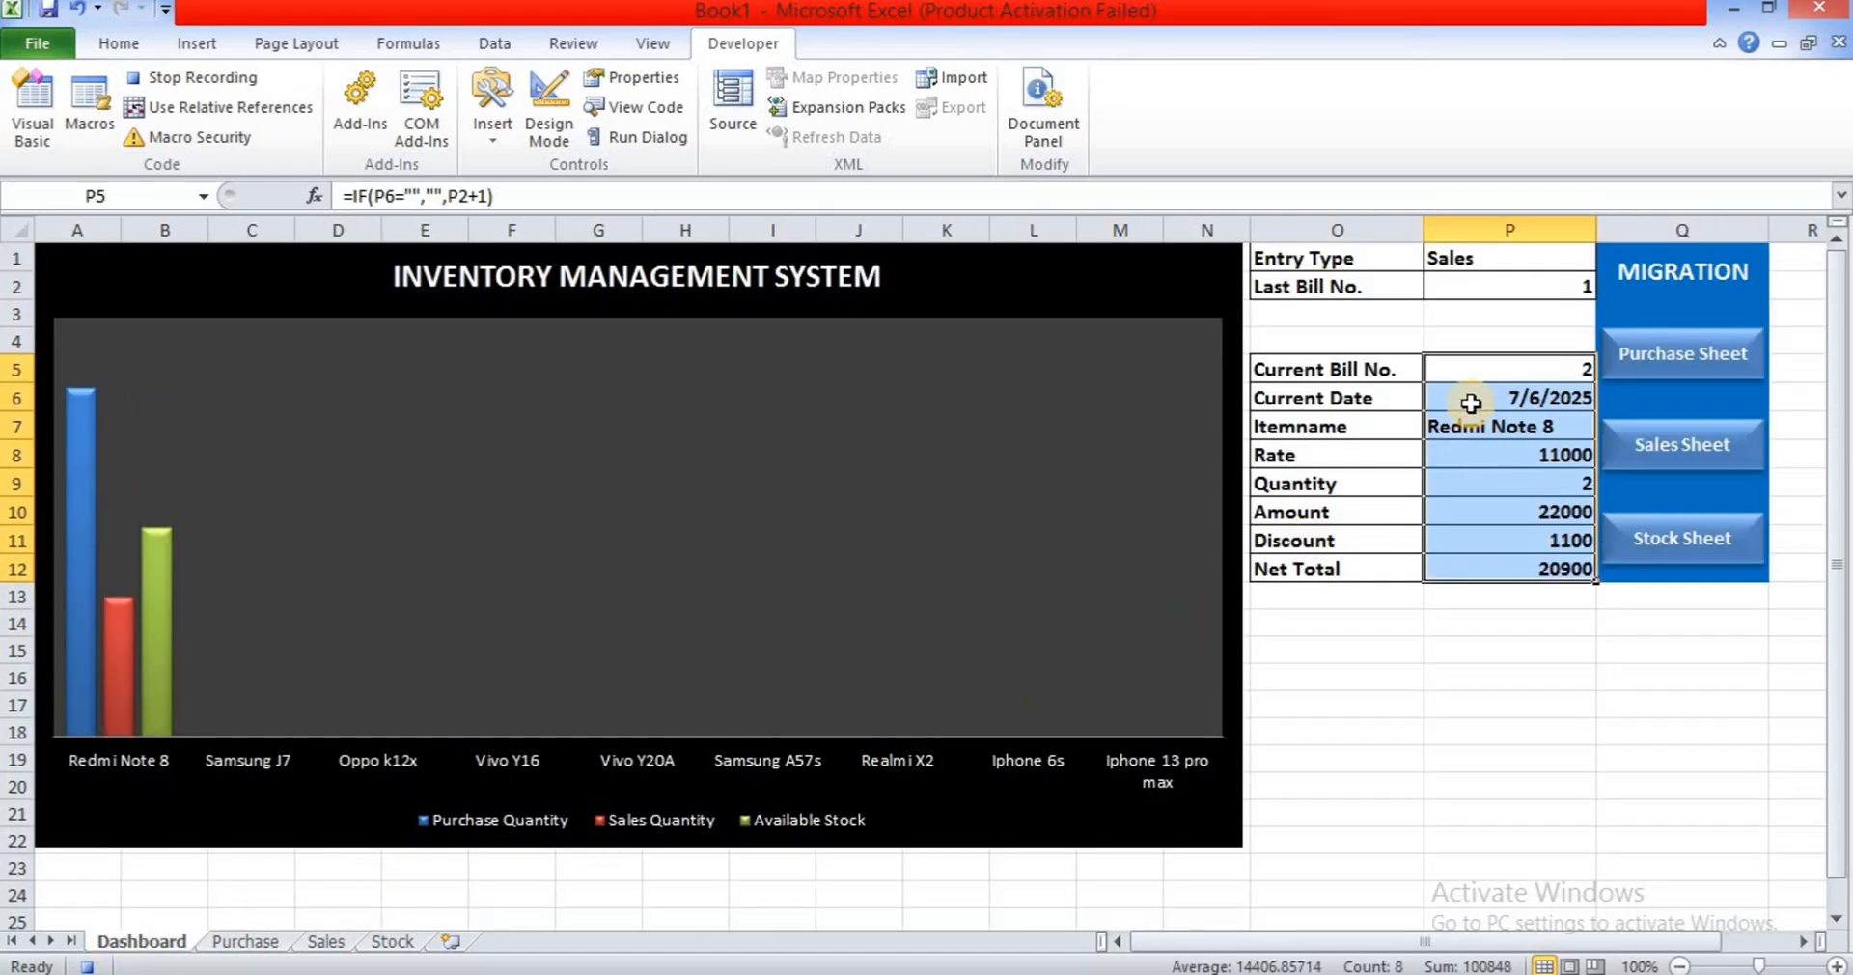
- Clear form cells P6:P9 from Current Date through Quantity, select Current Bill No. cell P5 and stop recording the macro
left_click_drag(1471, 403, 1464, 471)
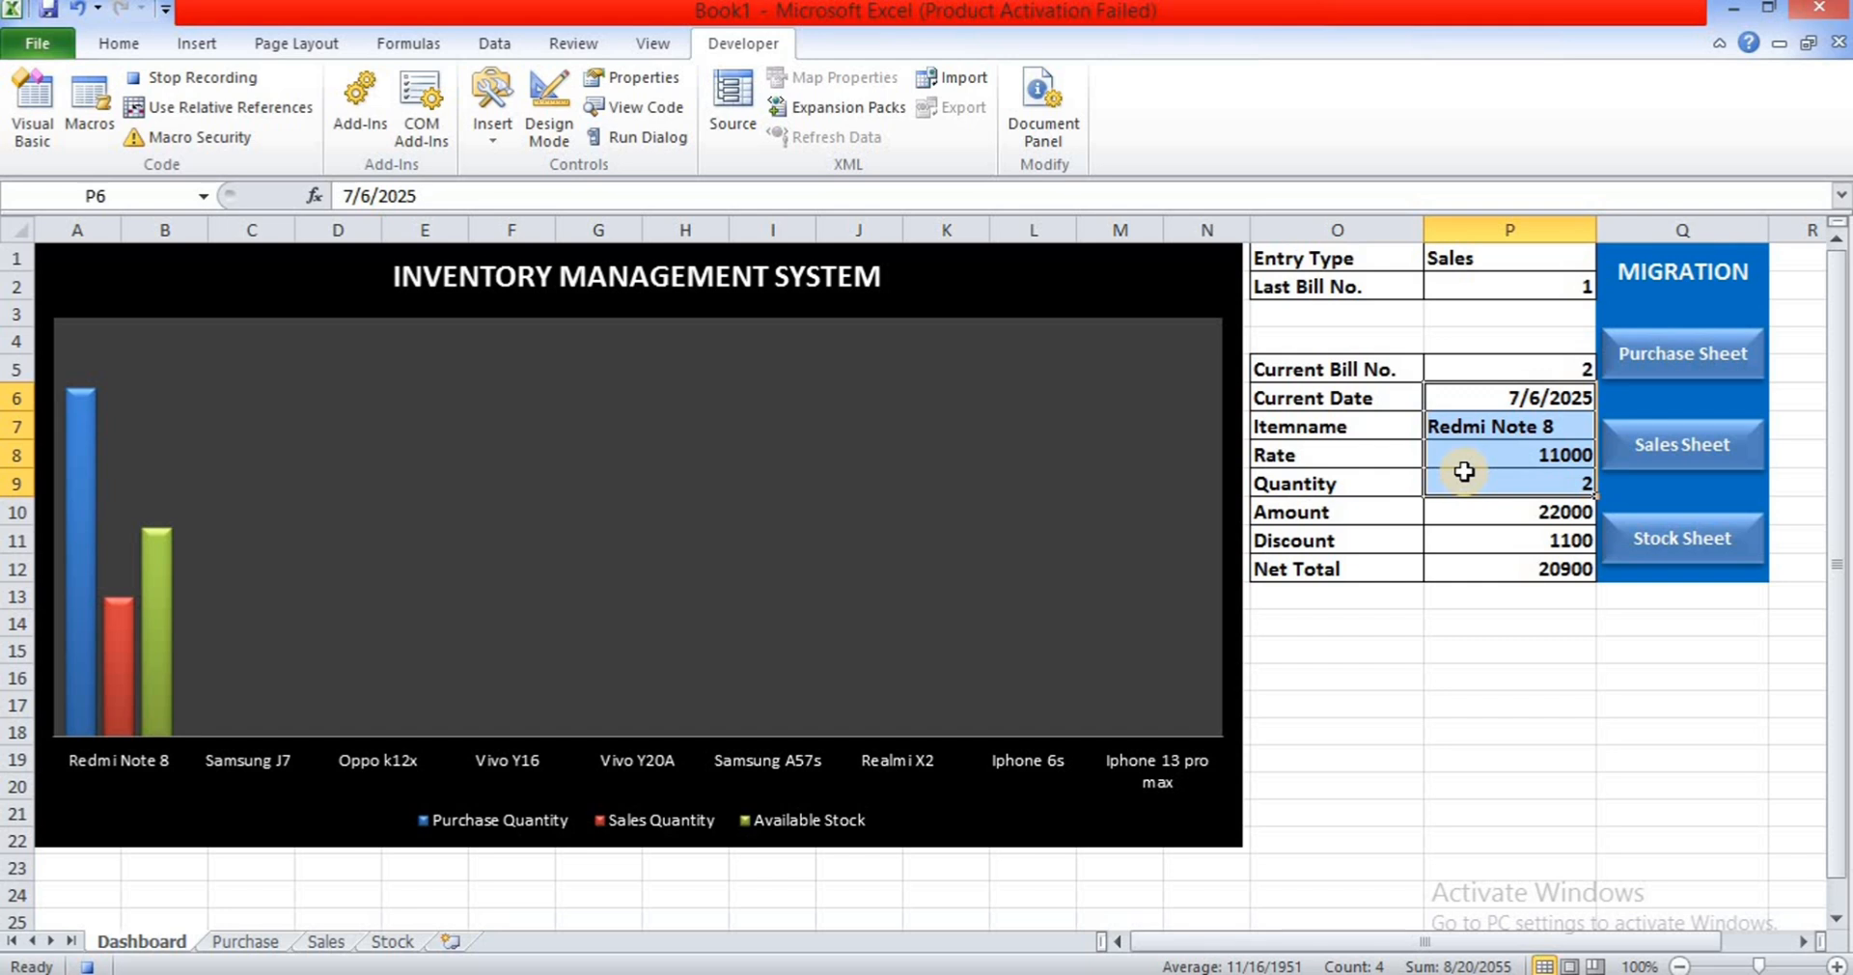
key("Delete")
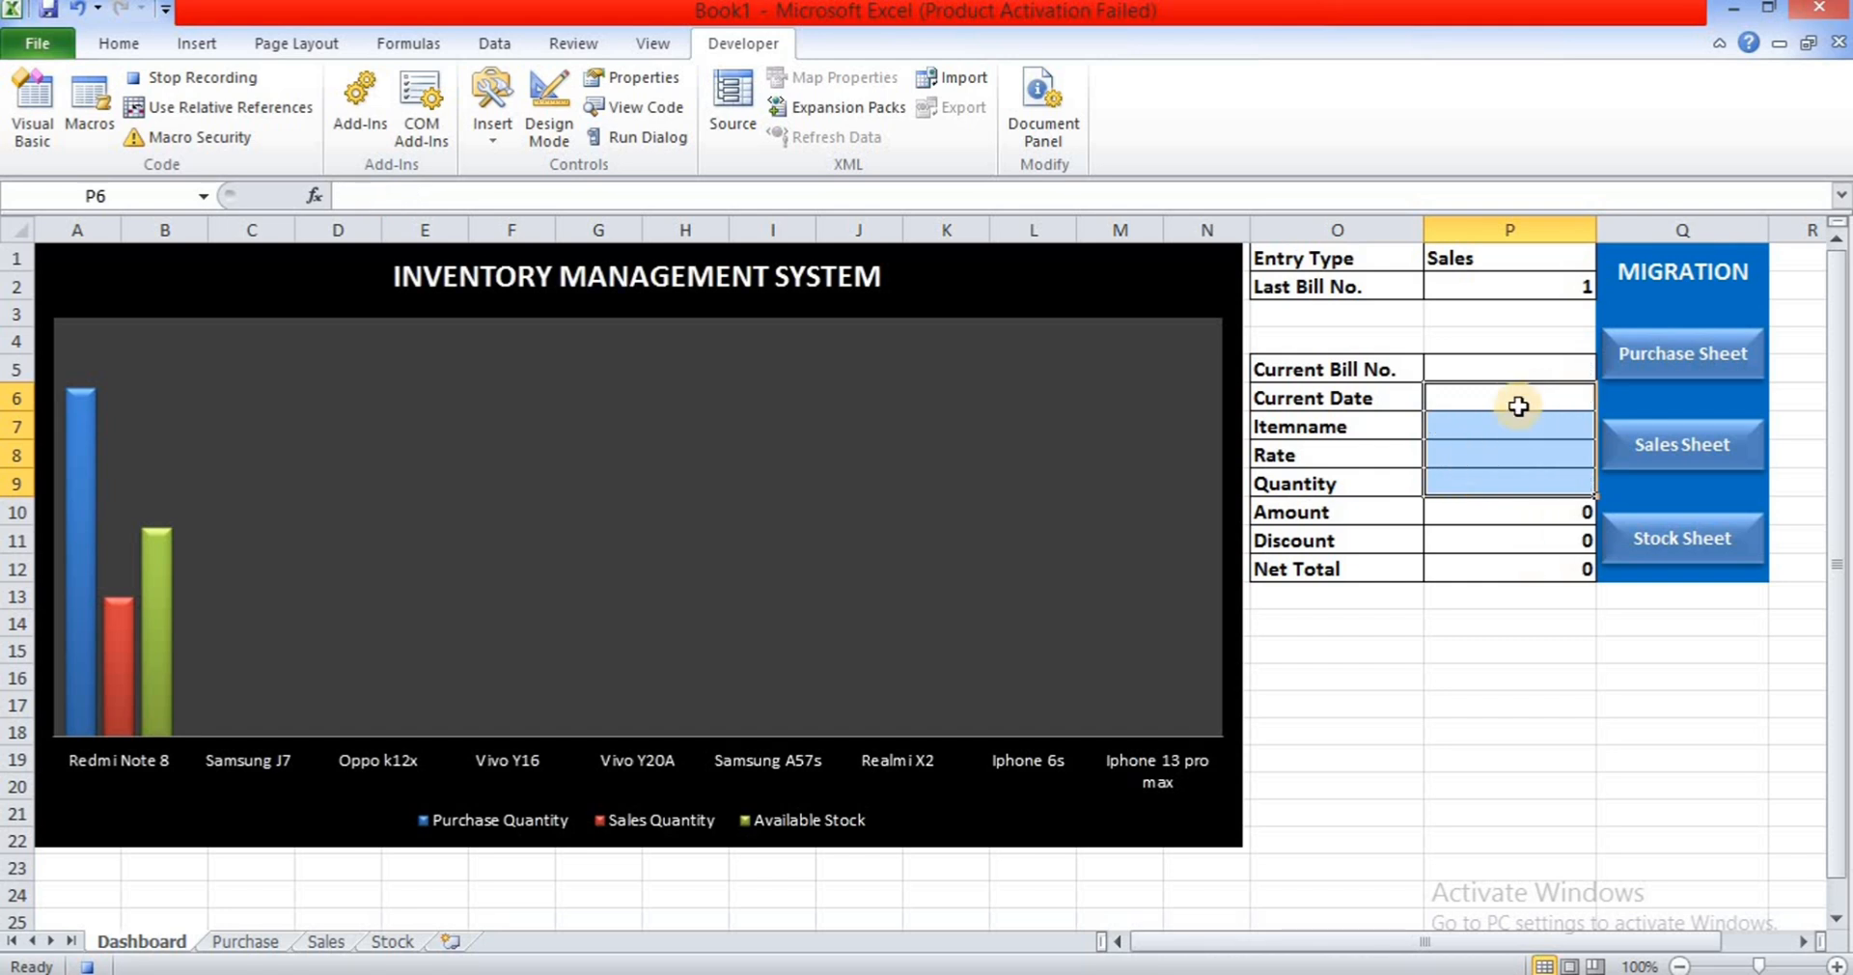
left_click(1521, 362)
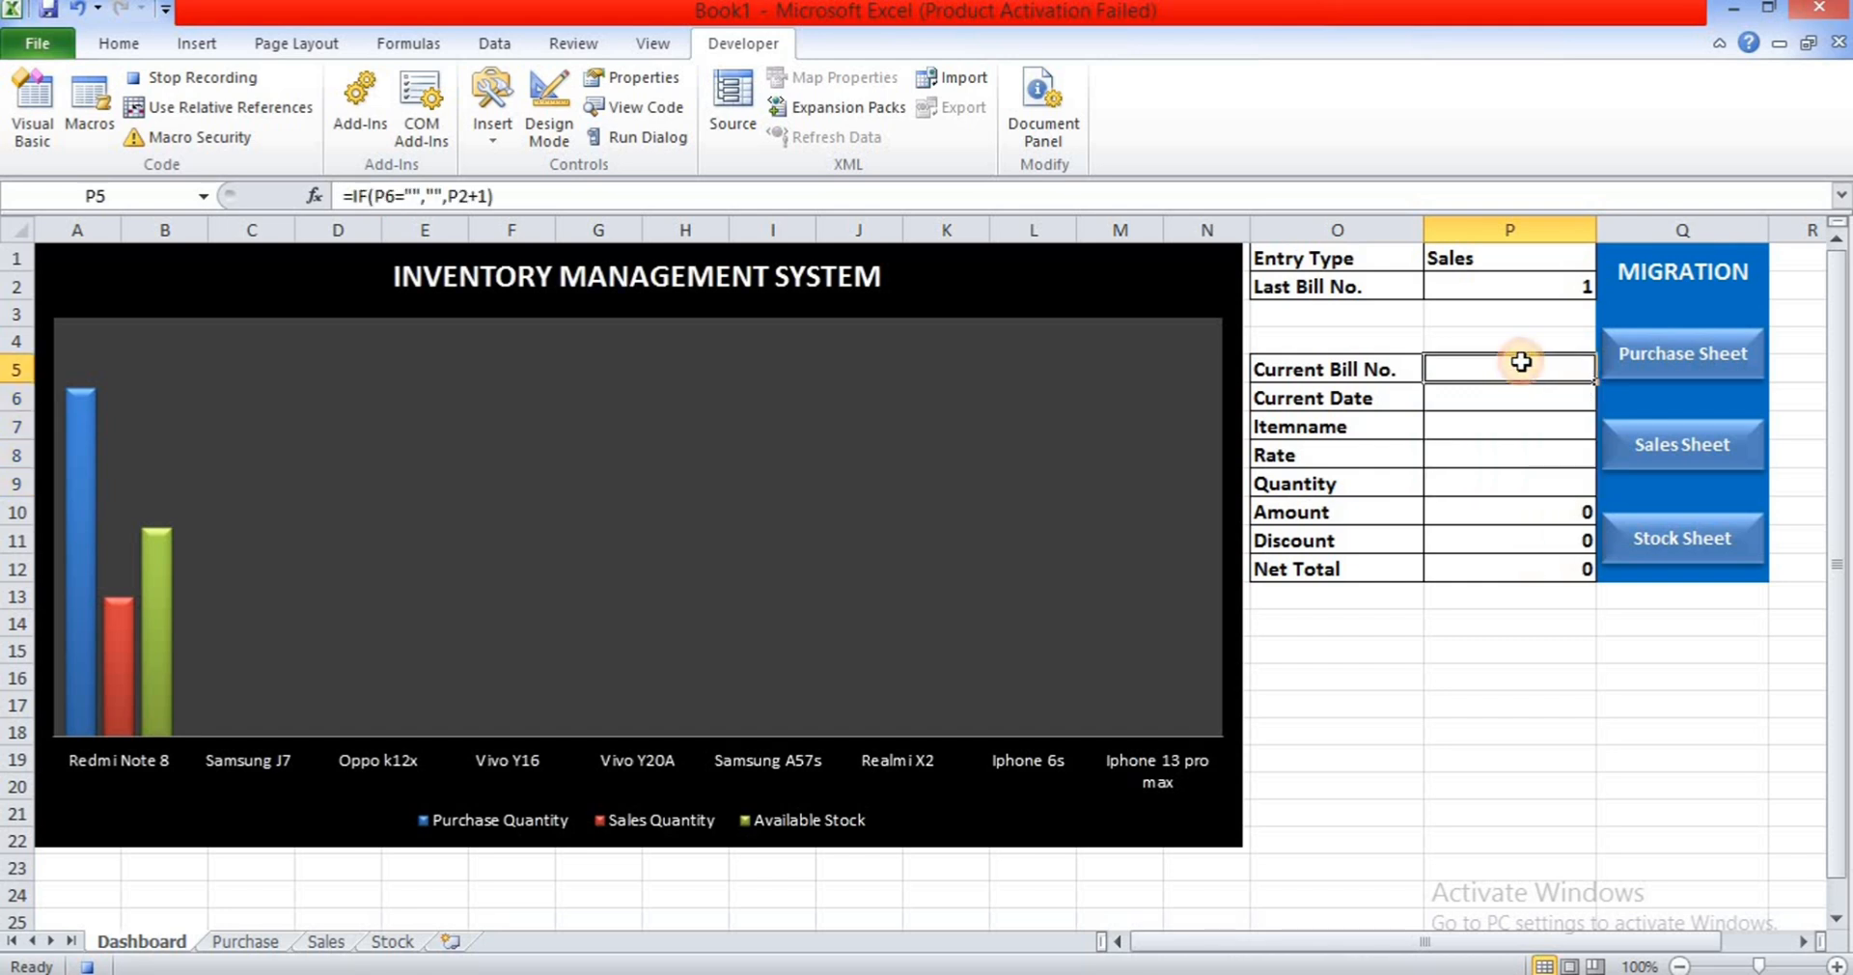
left_click(230, 84)
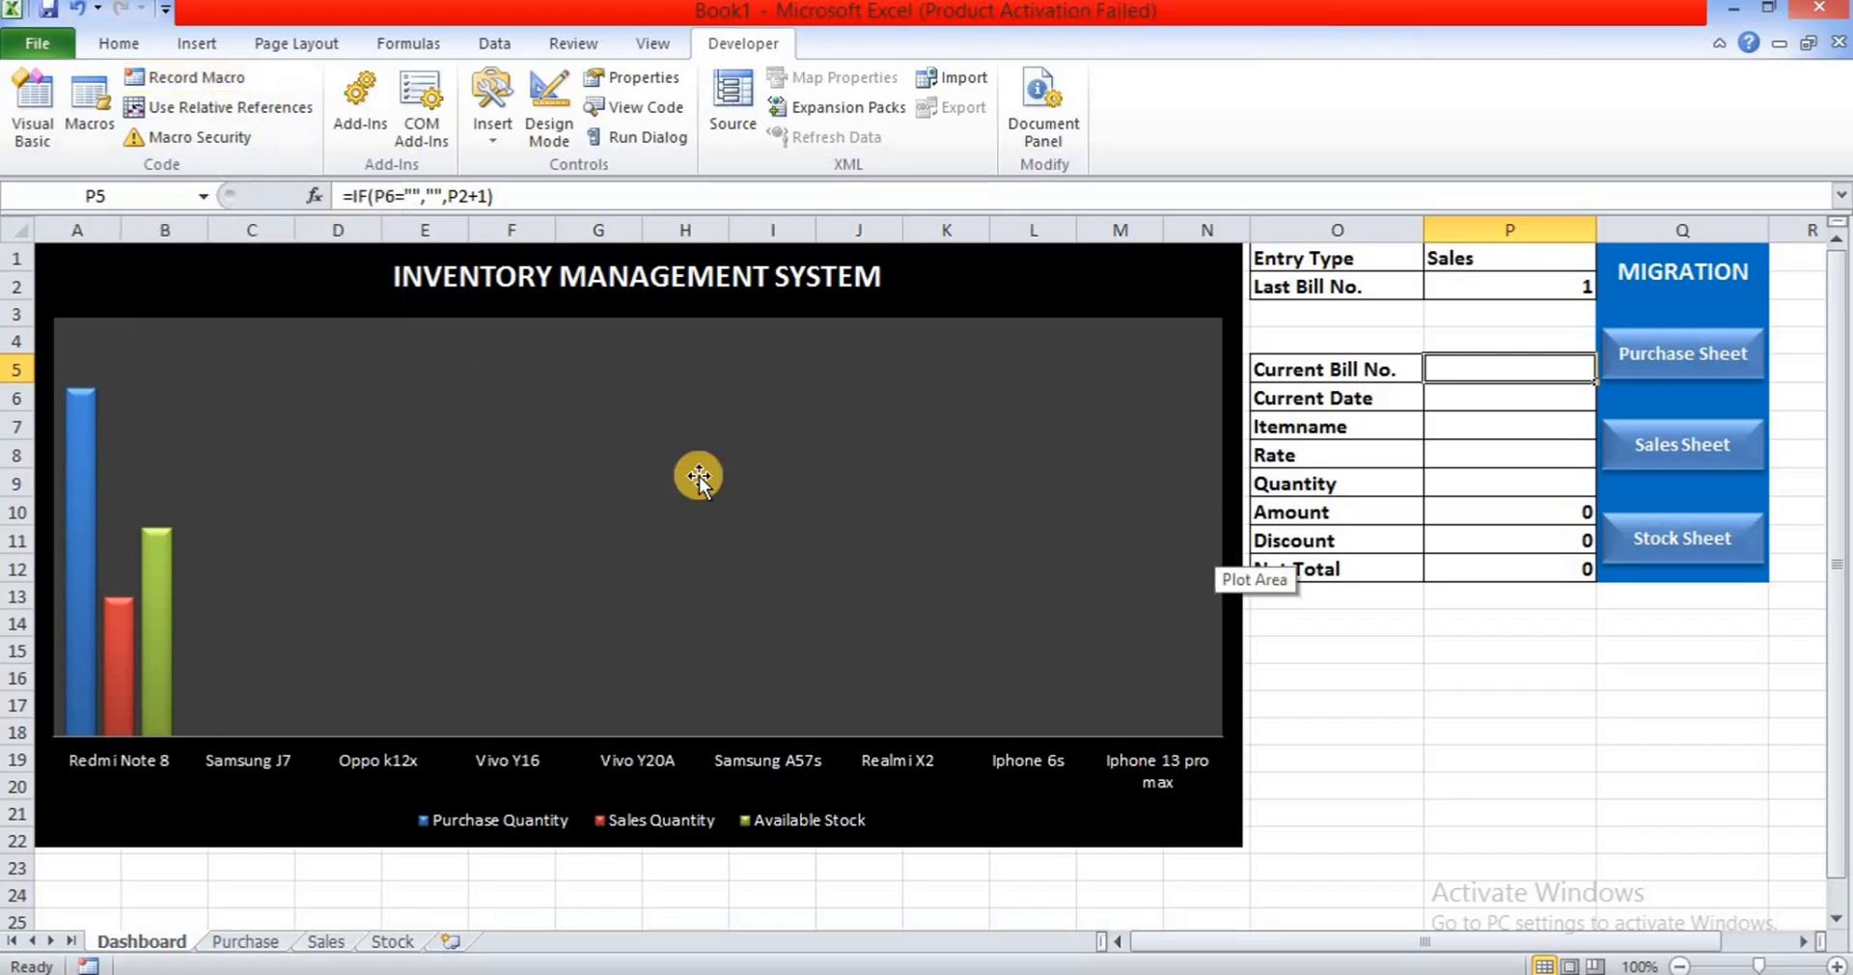
- Inspect the chart's Redmi Note 8 purchase column, view the Purchase sheet's entries and return to the Dashboard sheet
mouse_move(73, 604)
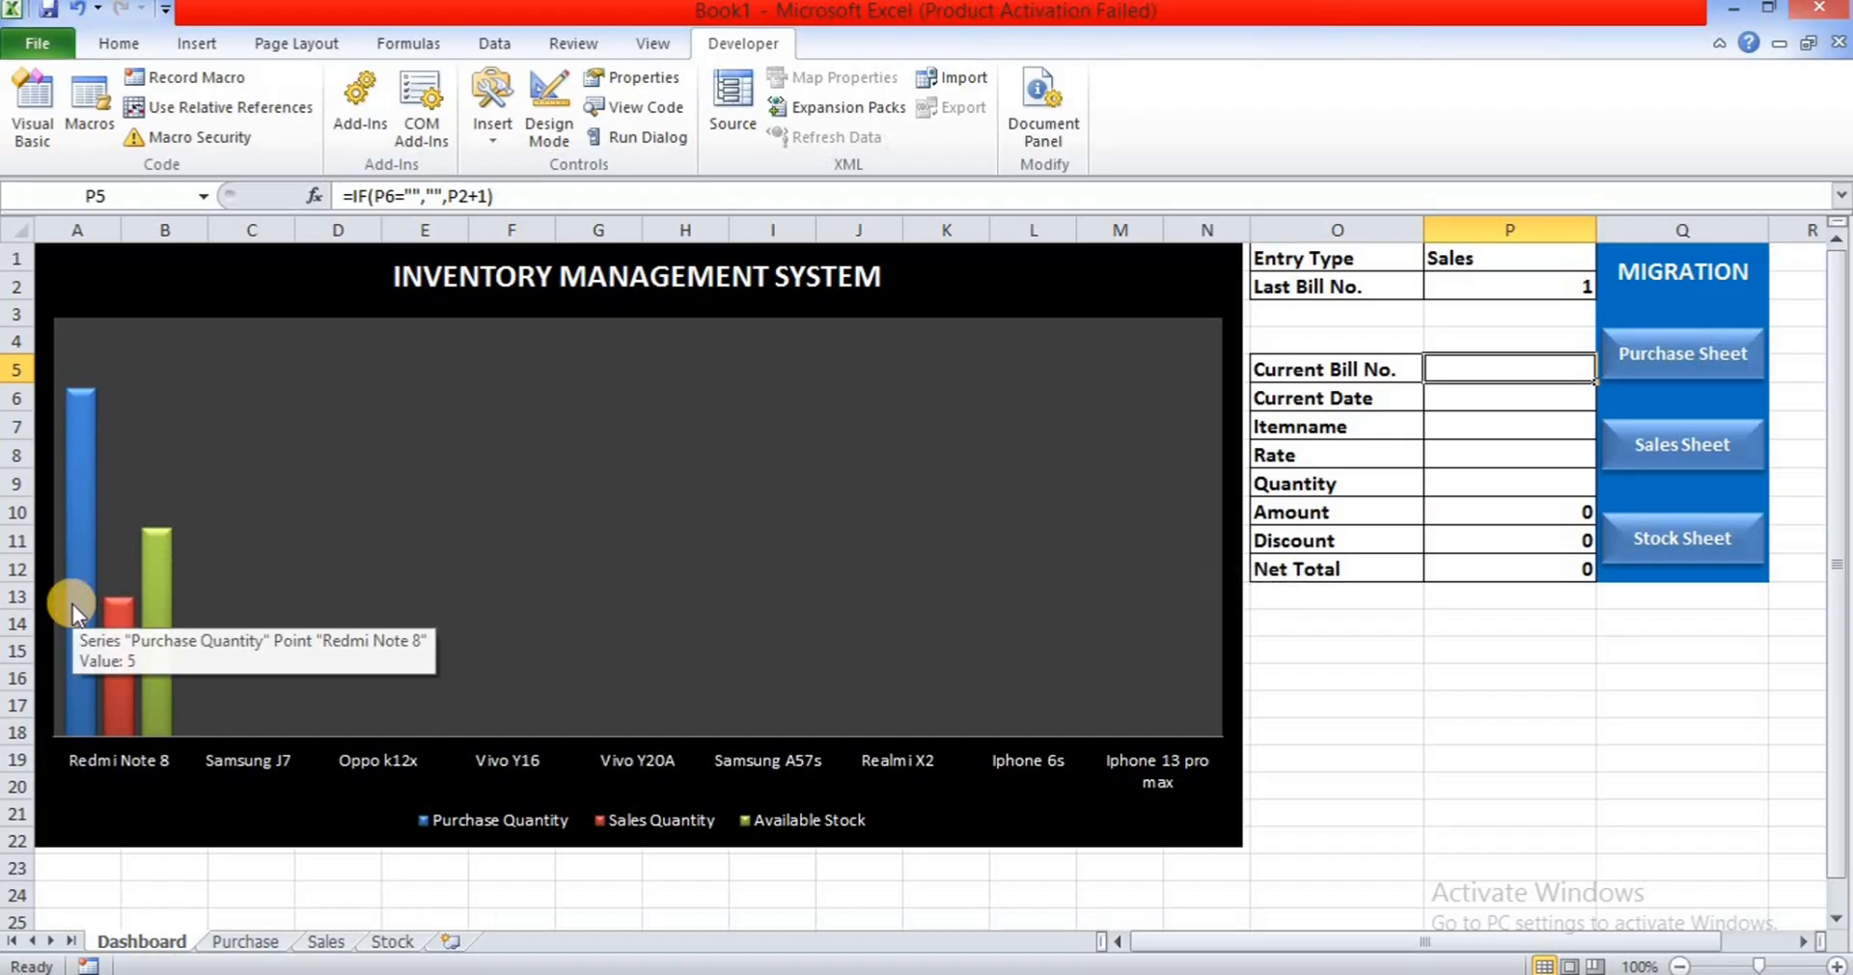
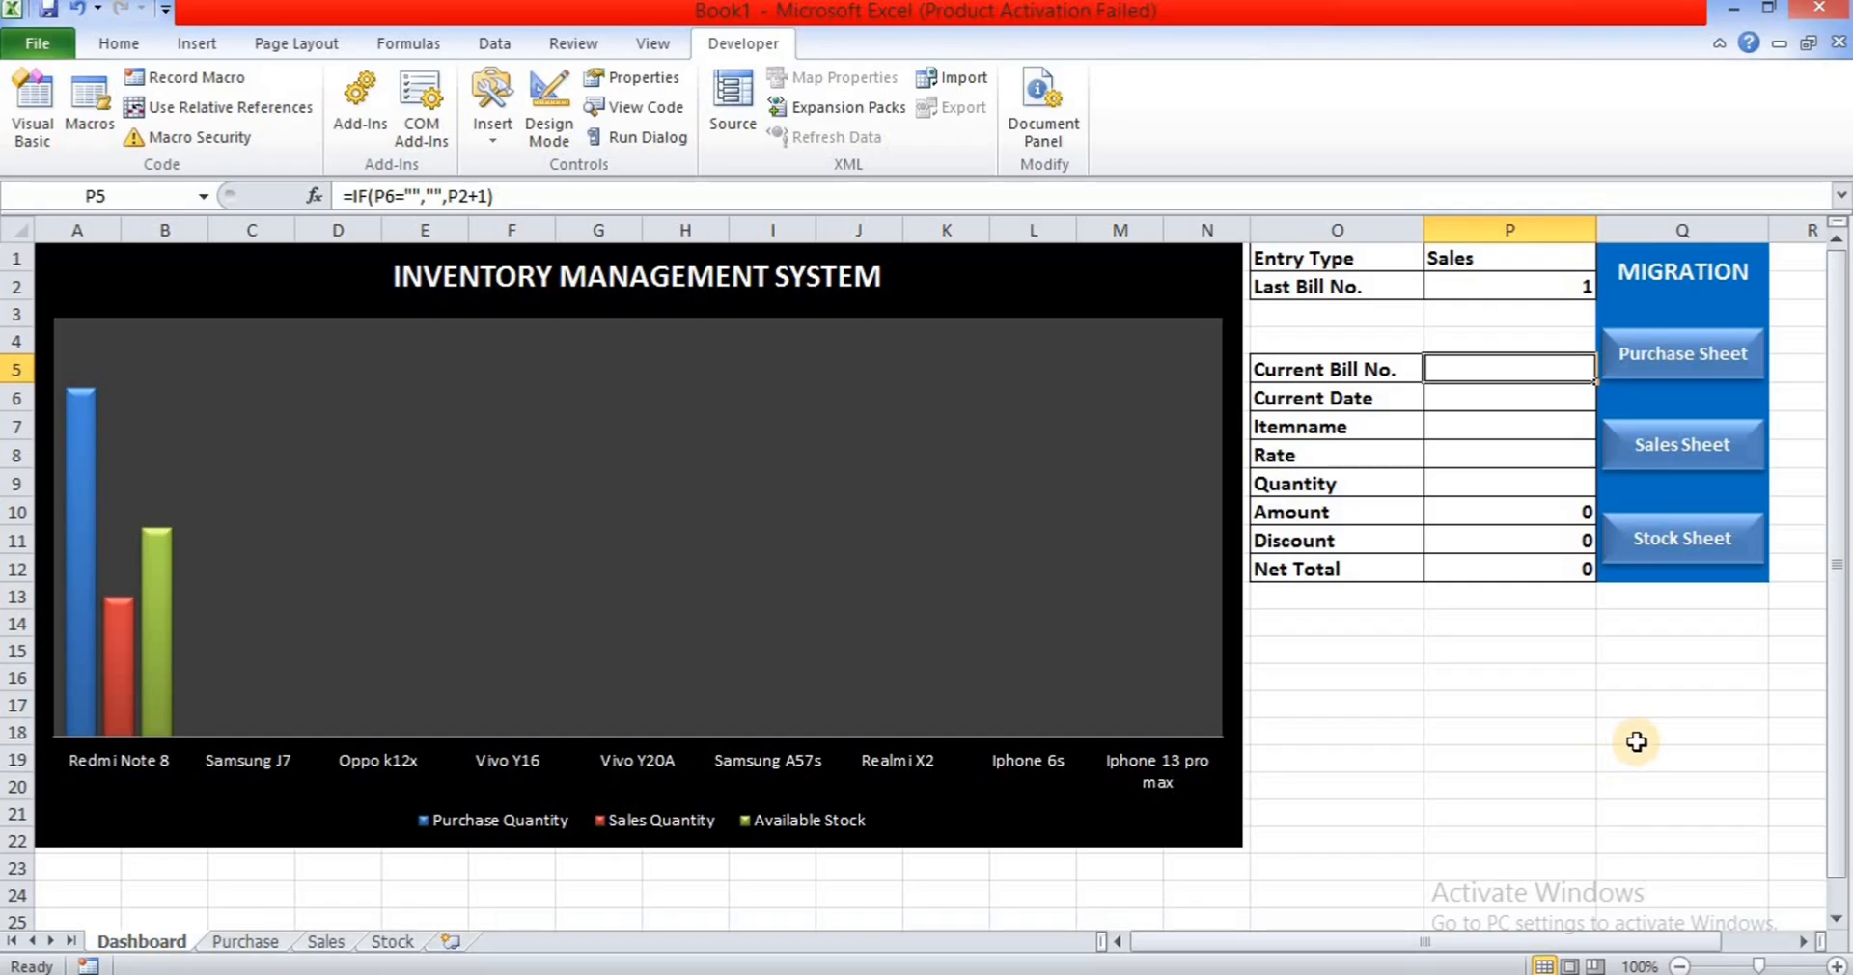
left_click(1675, 369)
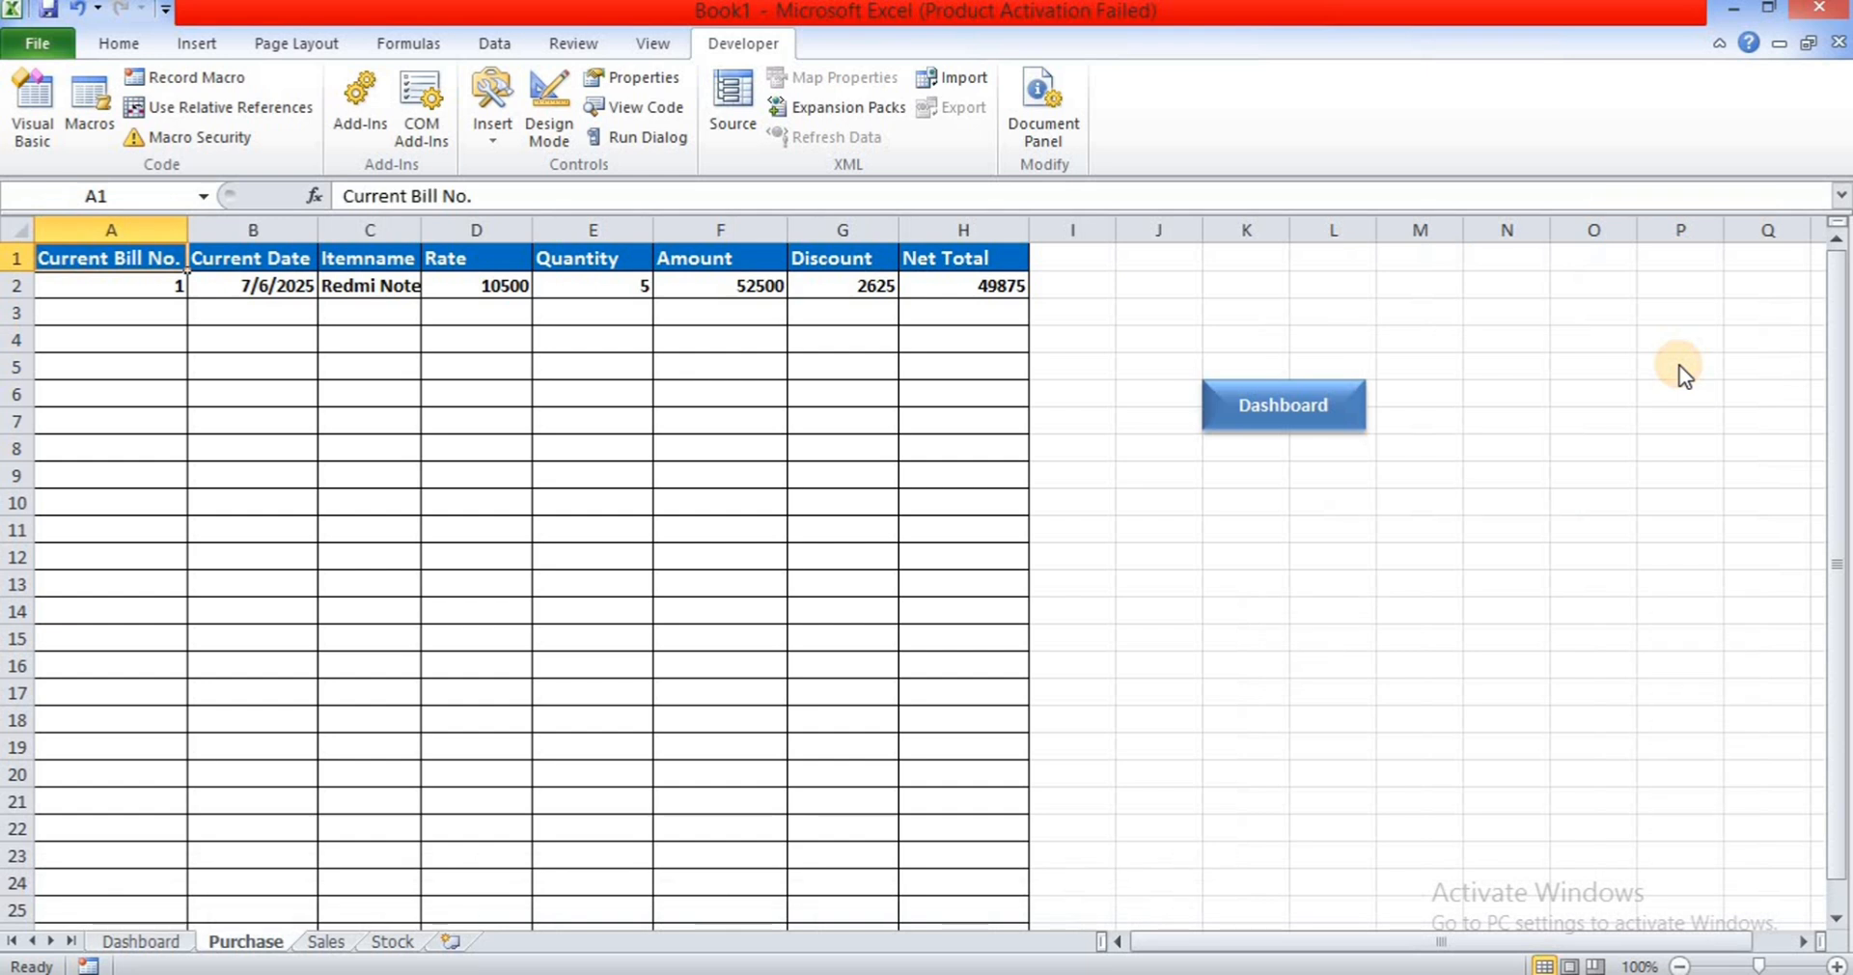
left_click(1276, 431)
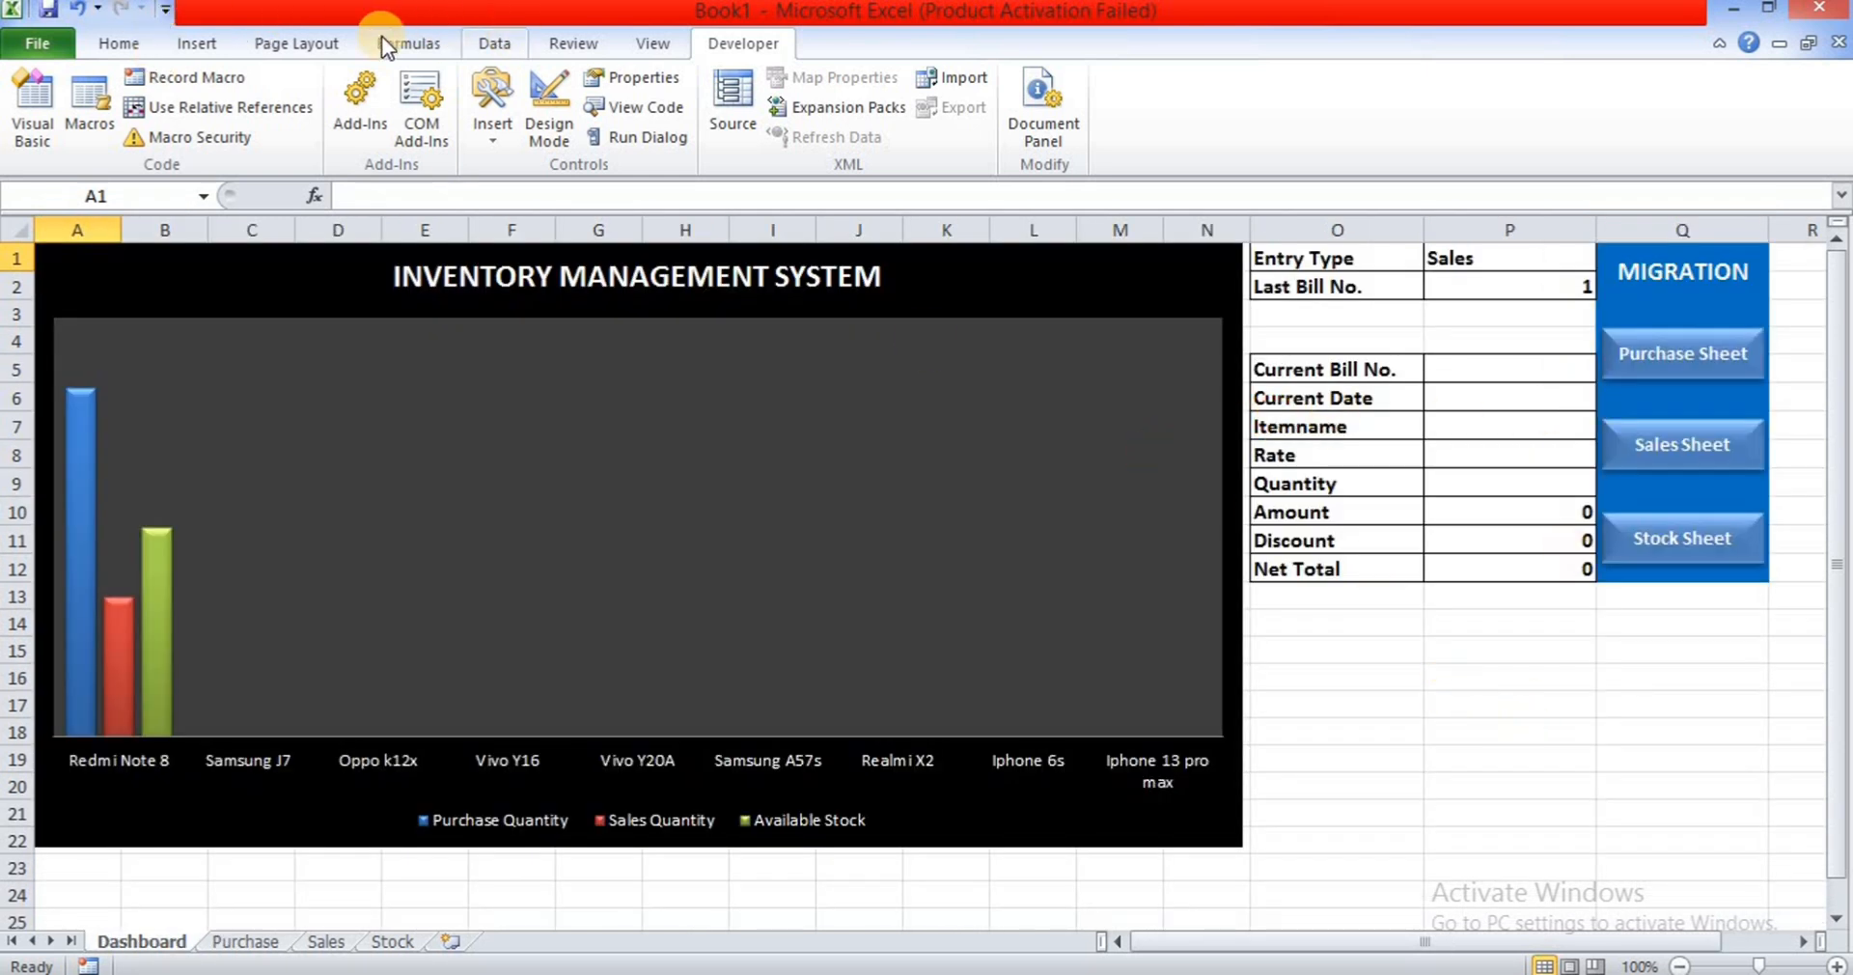
- Draw a rectangle about 0.46" high and 1.12" wide below the form's Net Total label and add the text Purchase
left_click(194, 42)
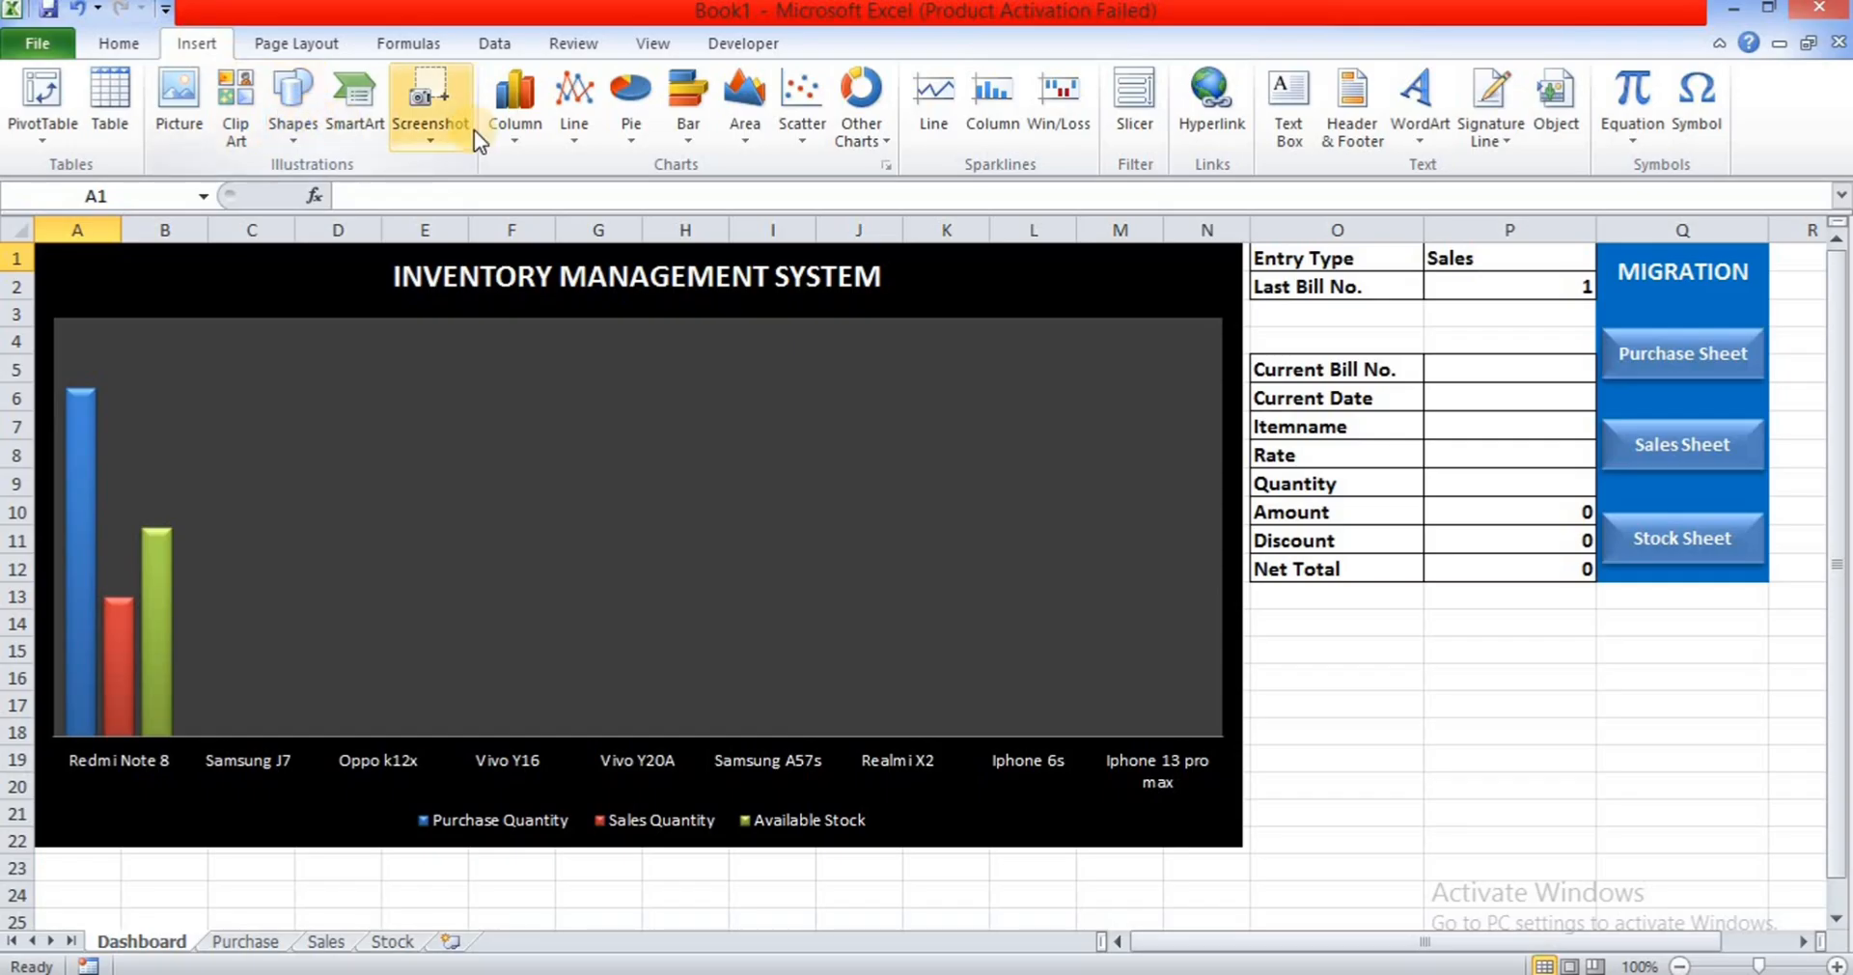
left_click(305, 125)
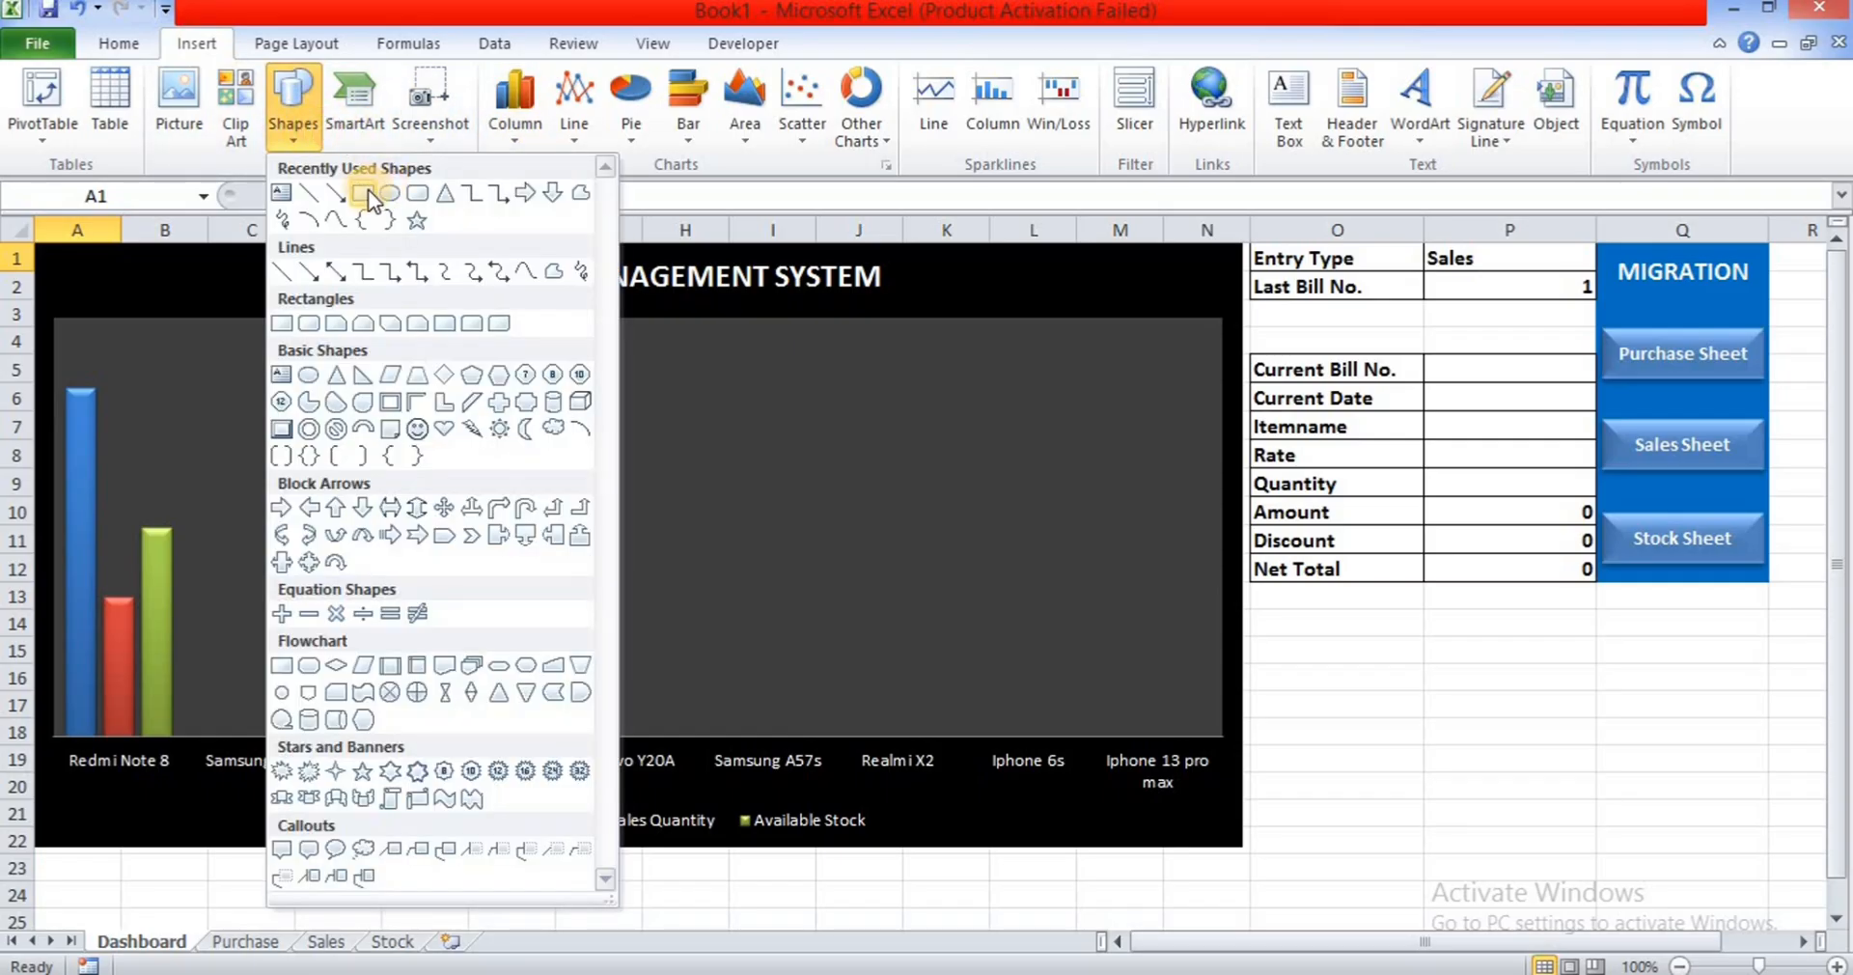
left_click(365, 191)
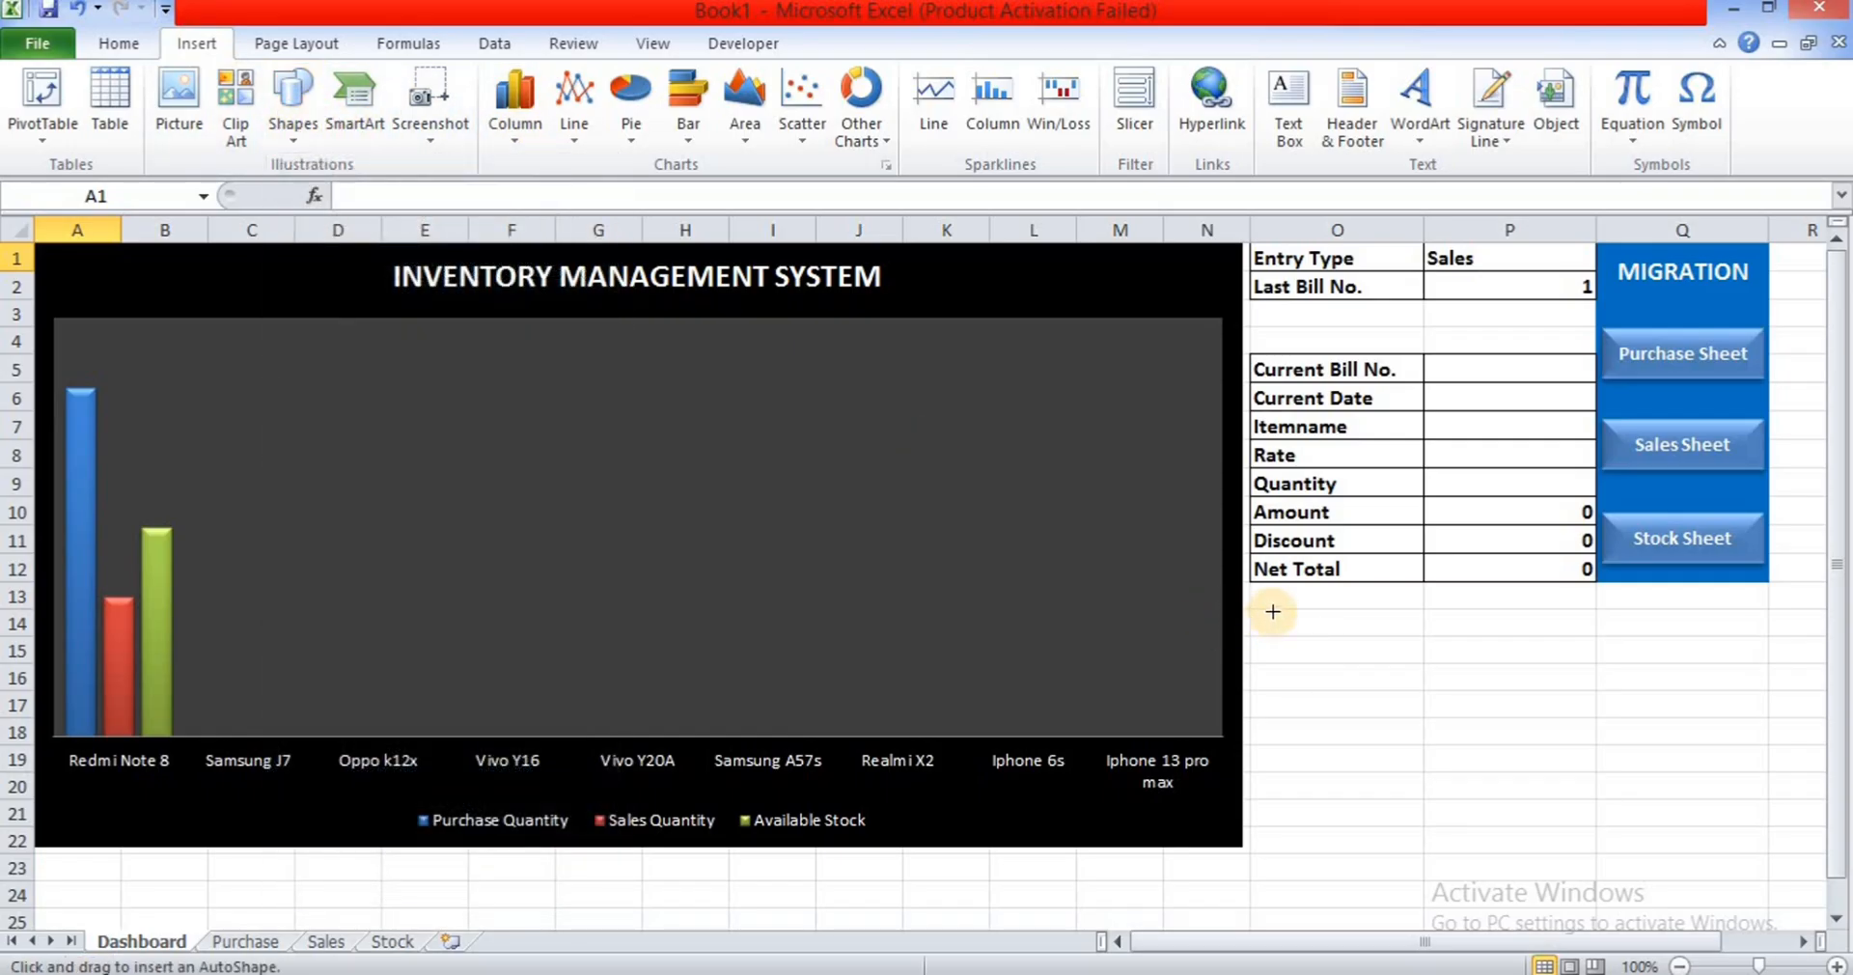
mouse_move(1265, 608)
left_mouse_down()
mouse_move(1422, 687)
mouse_move(1410, 666)
left_mouse_up()
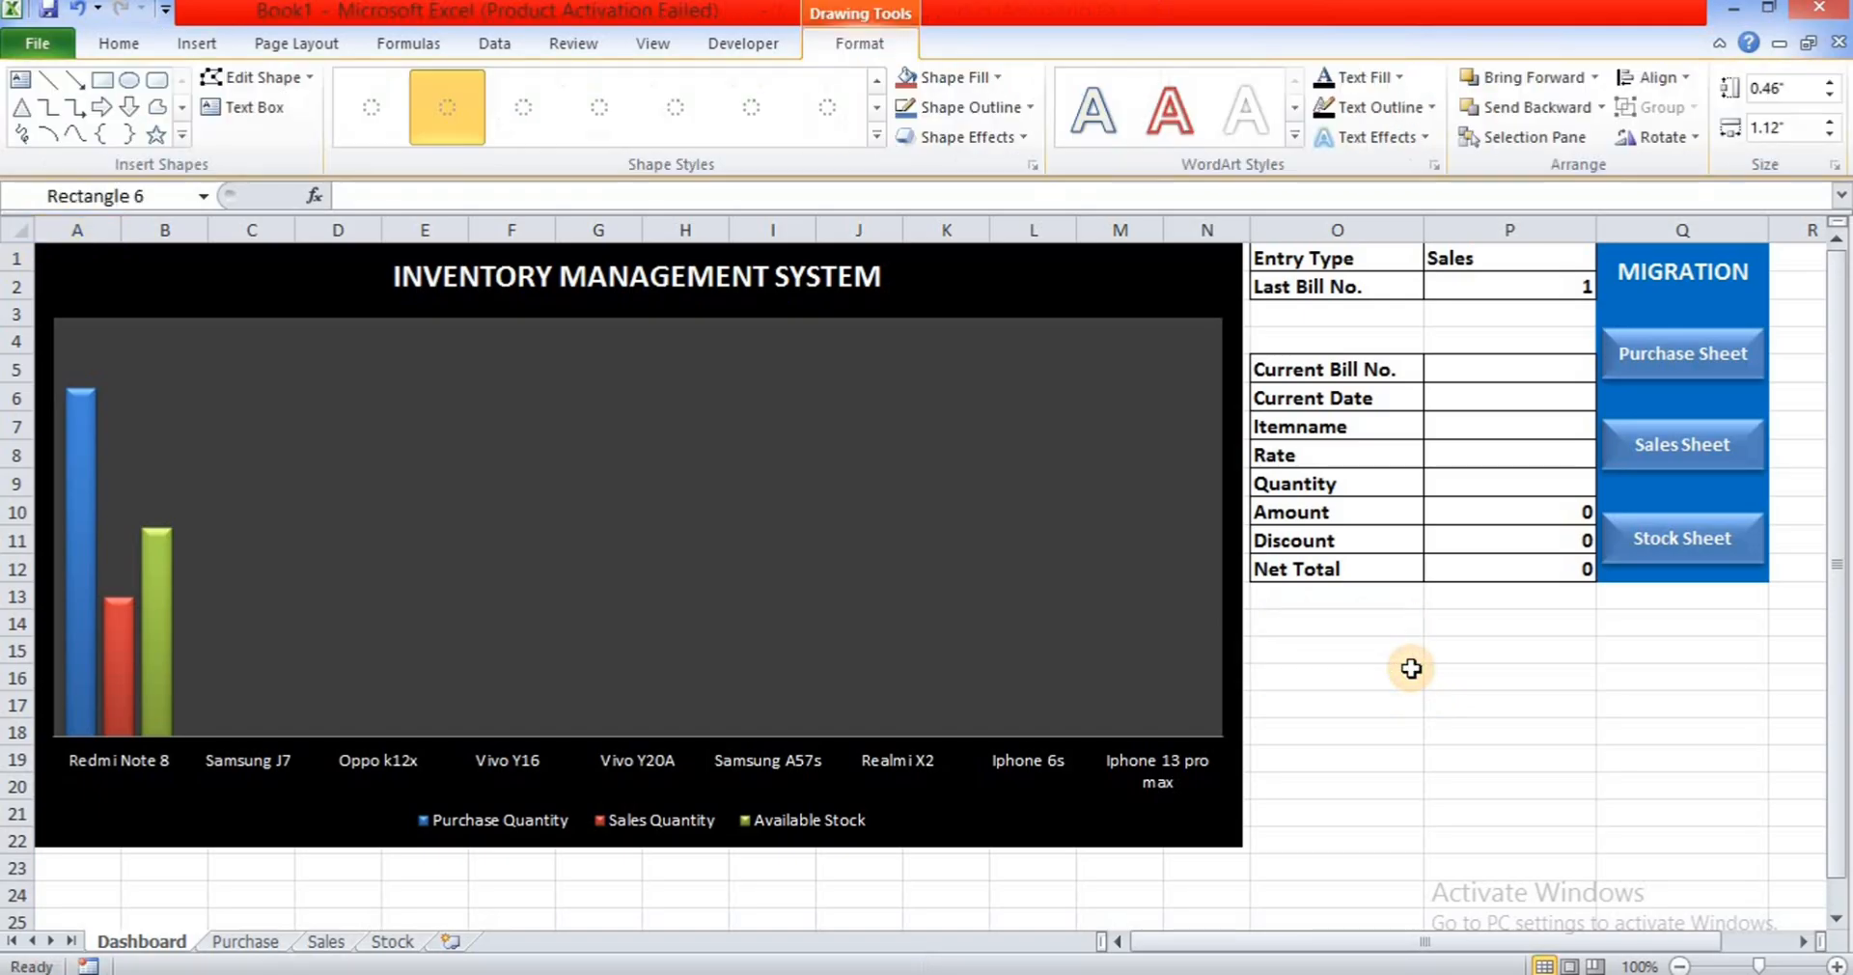
right_click(1334, 629)
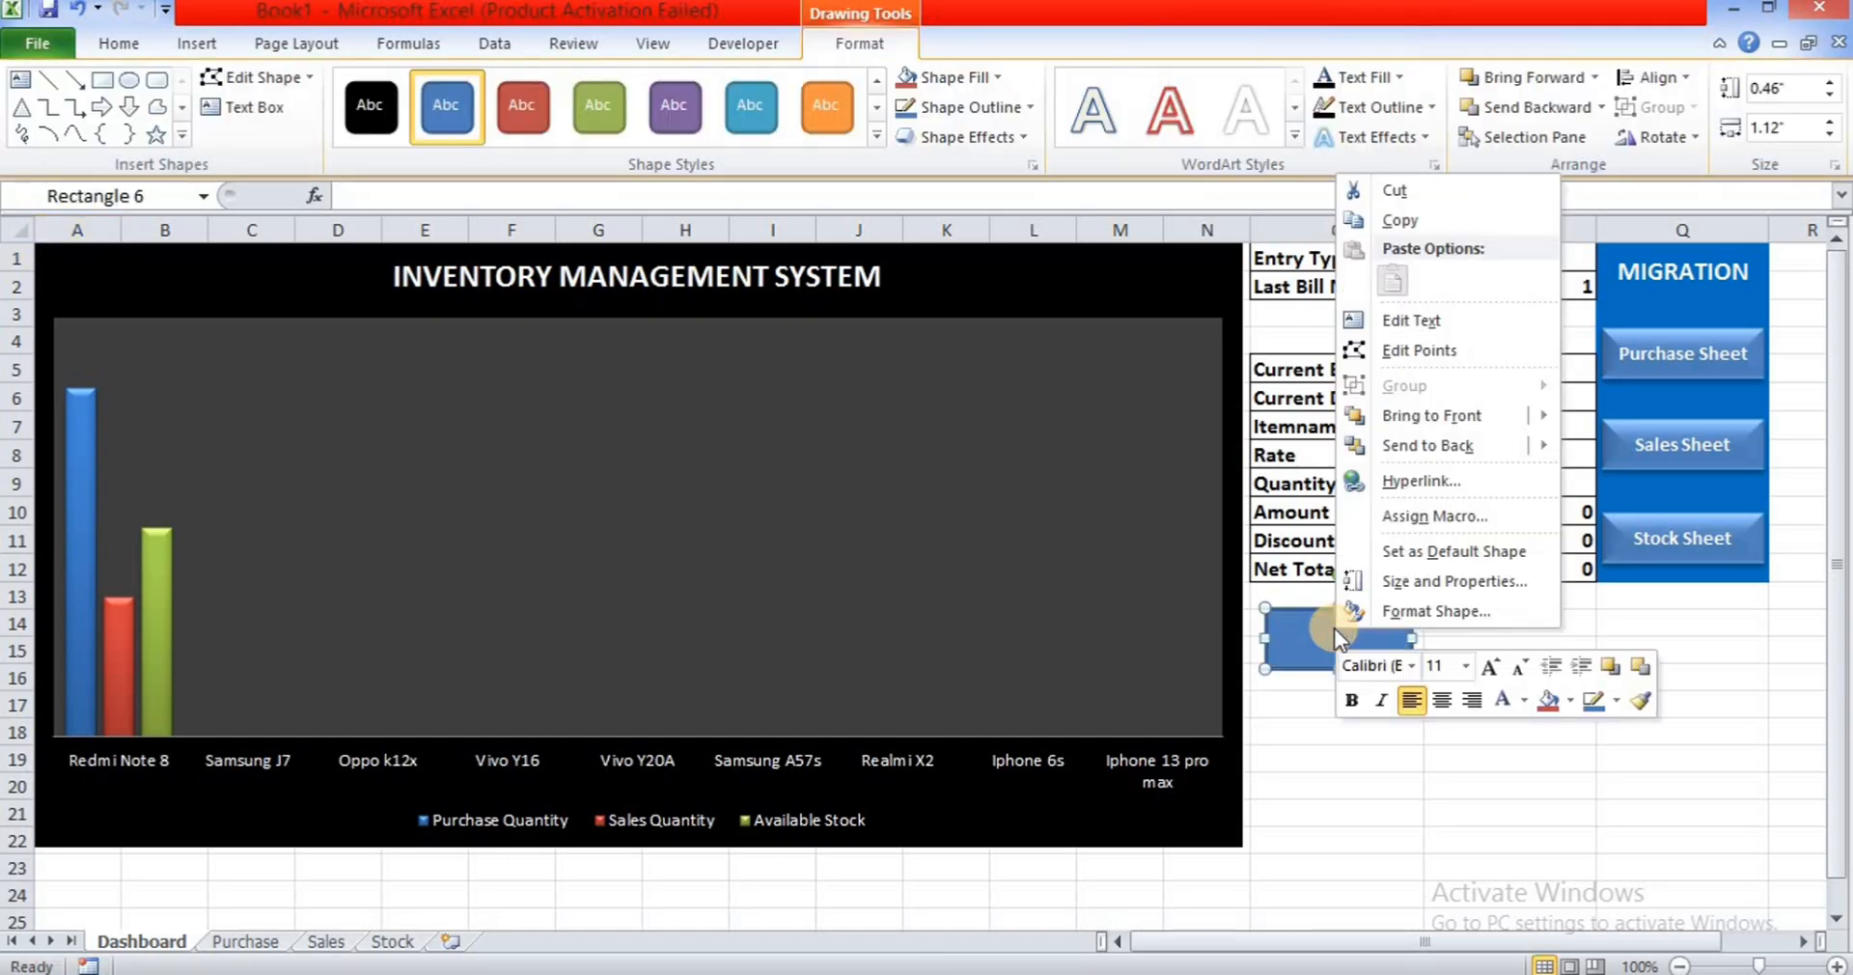
left_click(1437, 331)
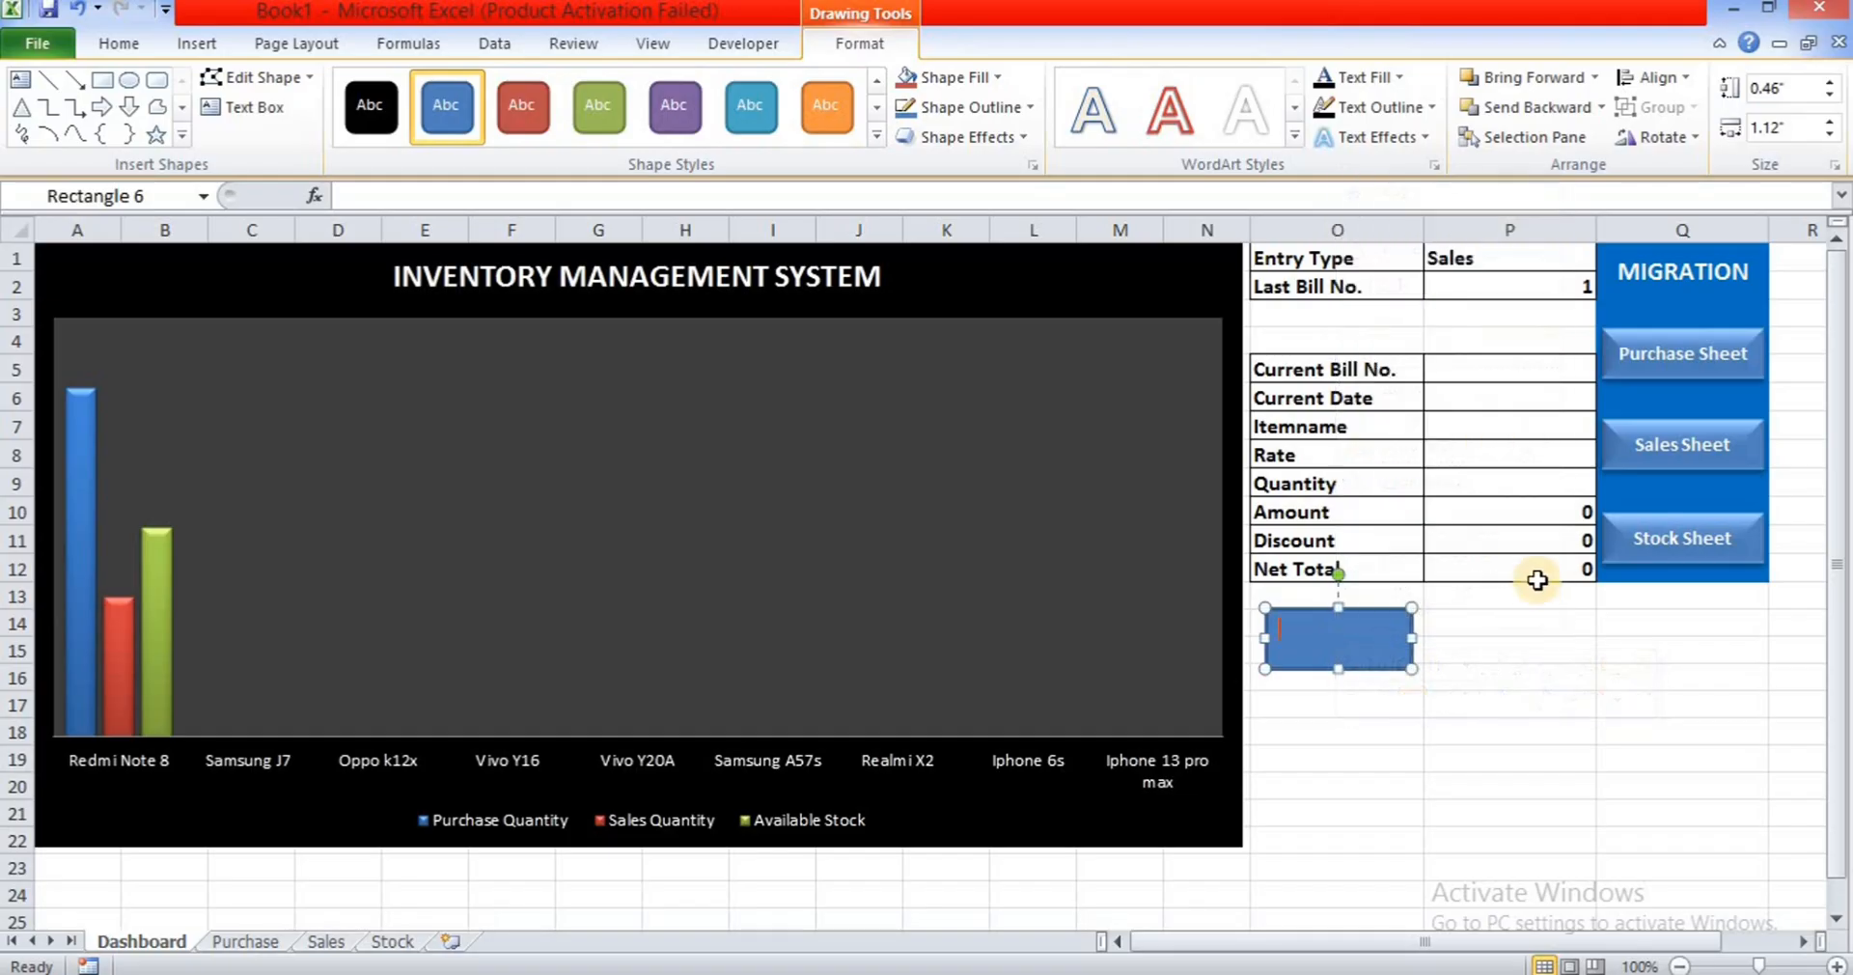
type("Purchase")
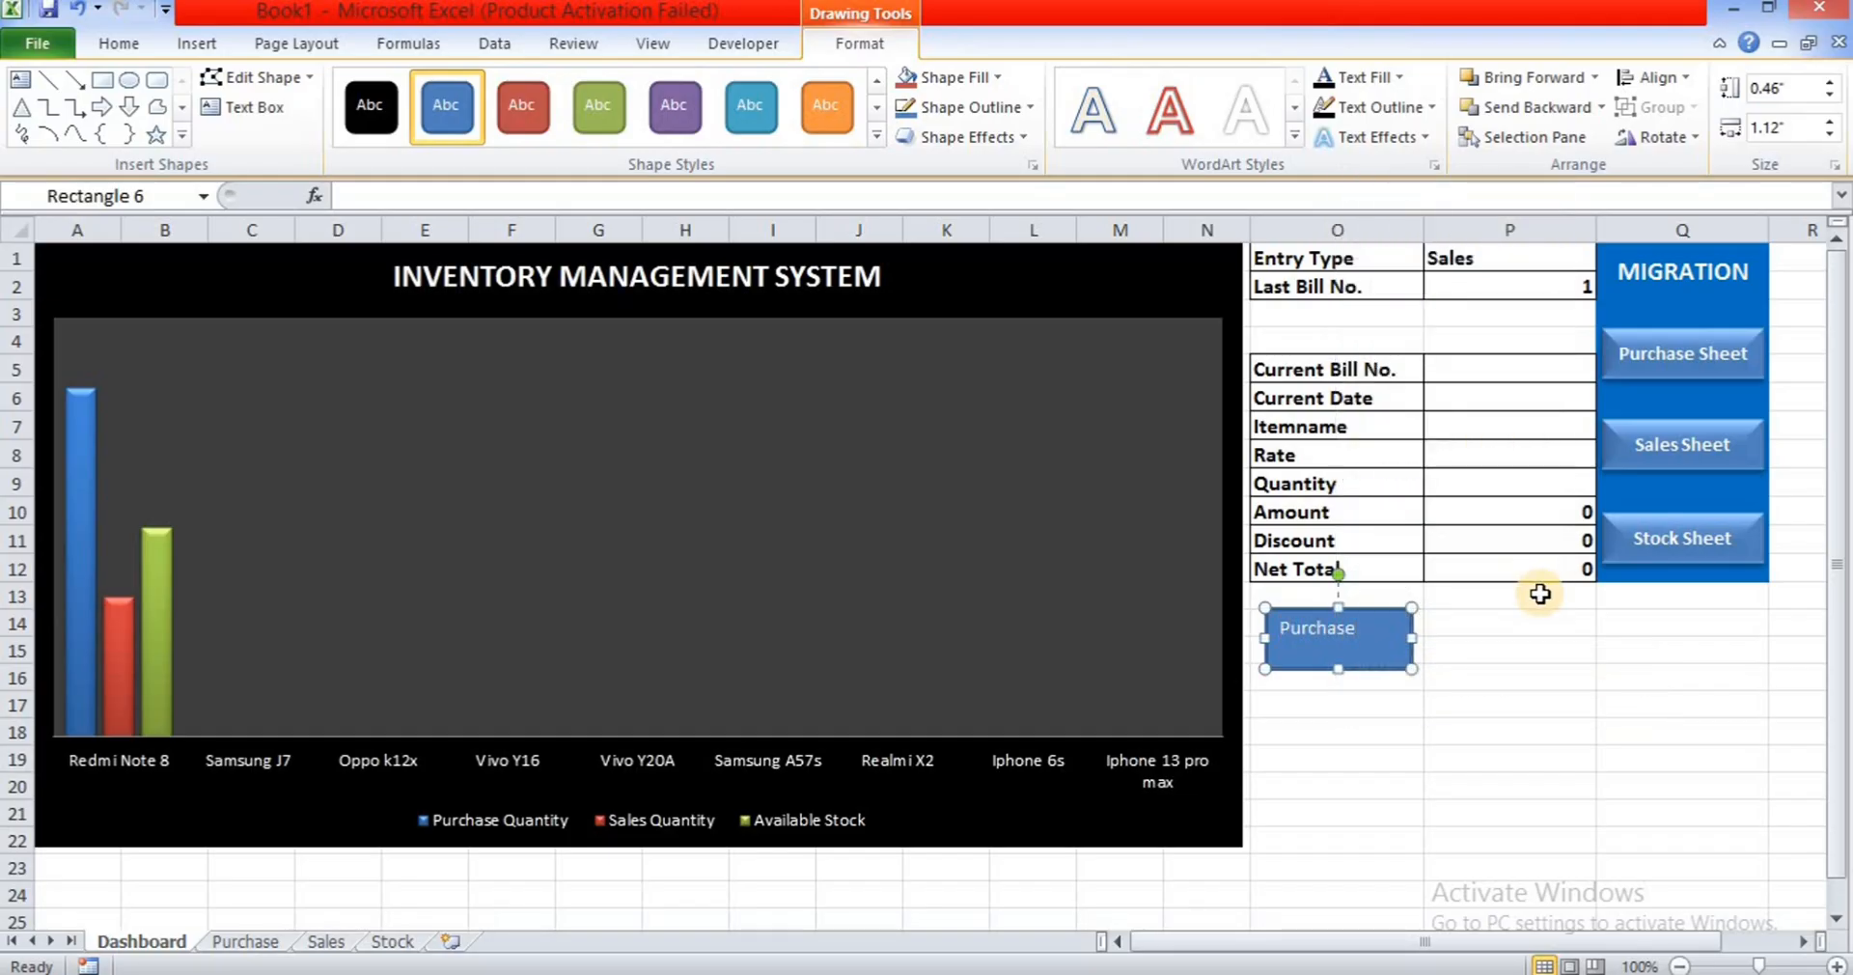
- Center the Purchase rectangle's text horizontally and vertically, enlarge it to 14 pt and make it bold
key("ctrl+a")
left_click(115, 45)
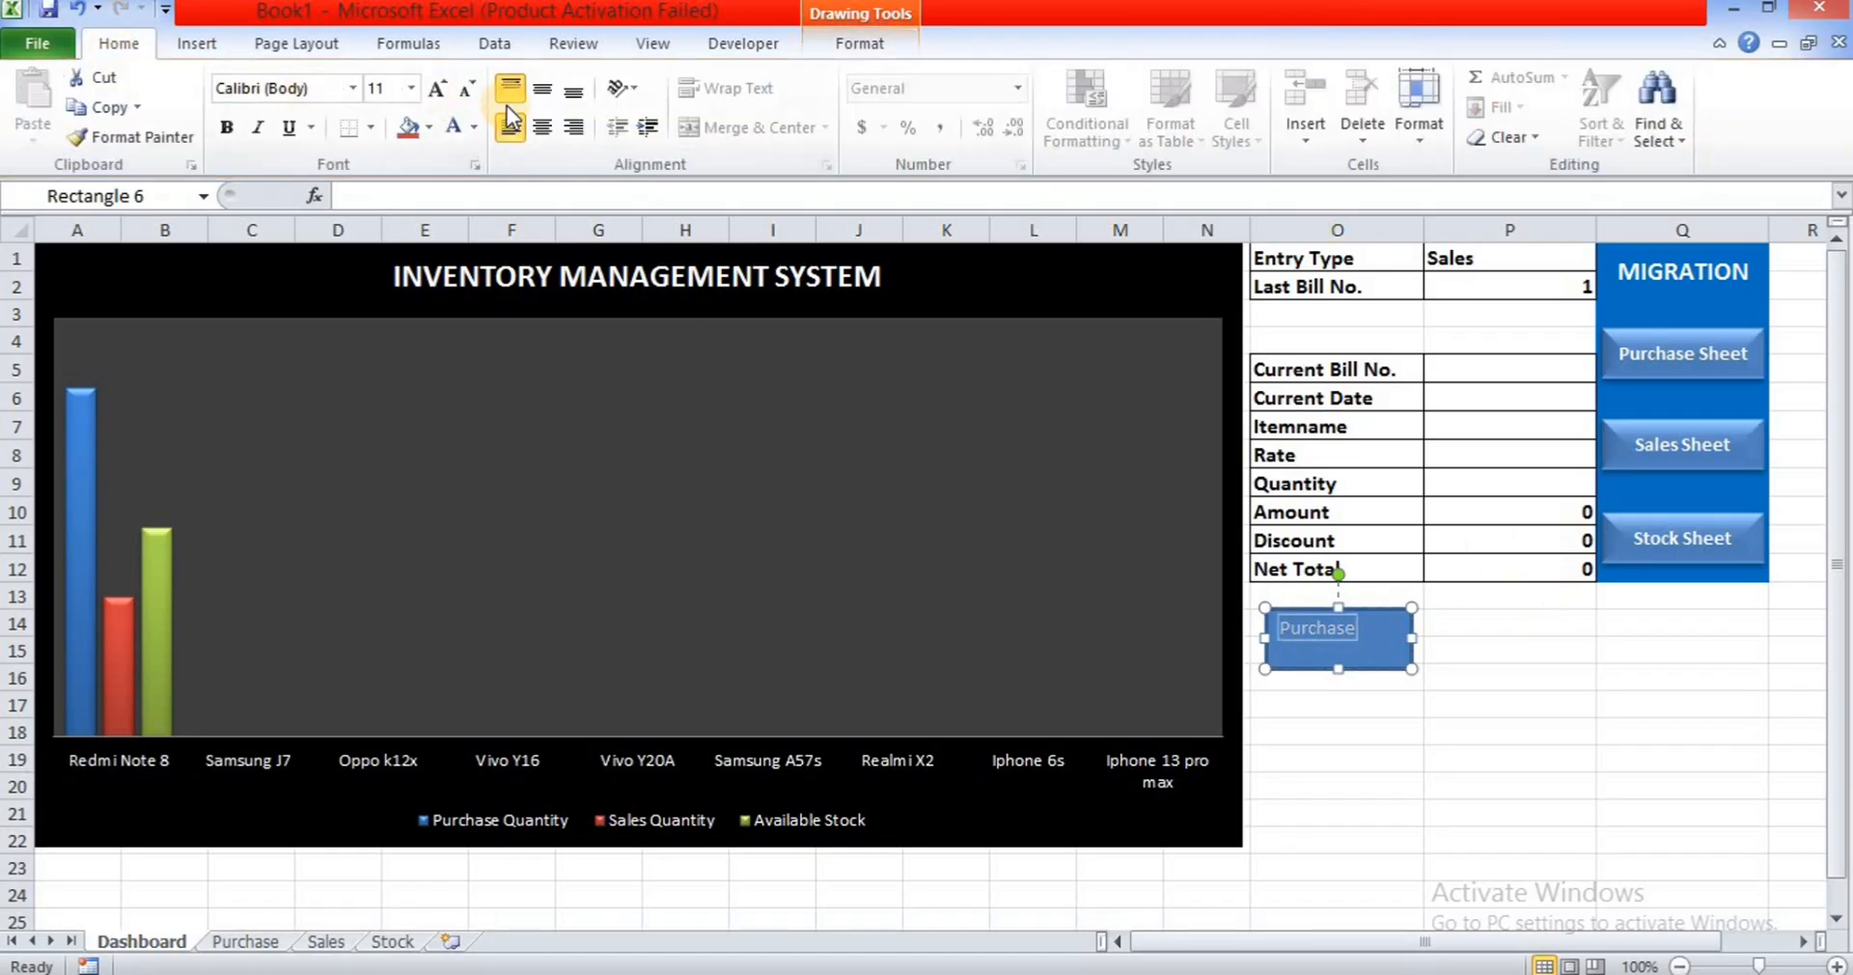
left_click(537, 126)
left_click(541, 90)
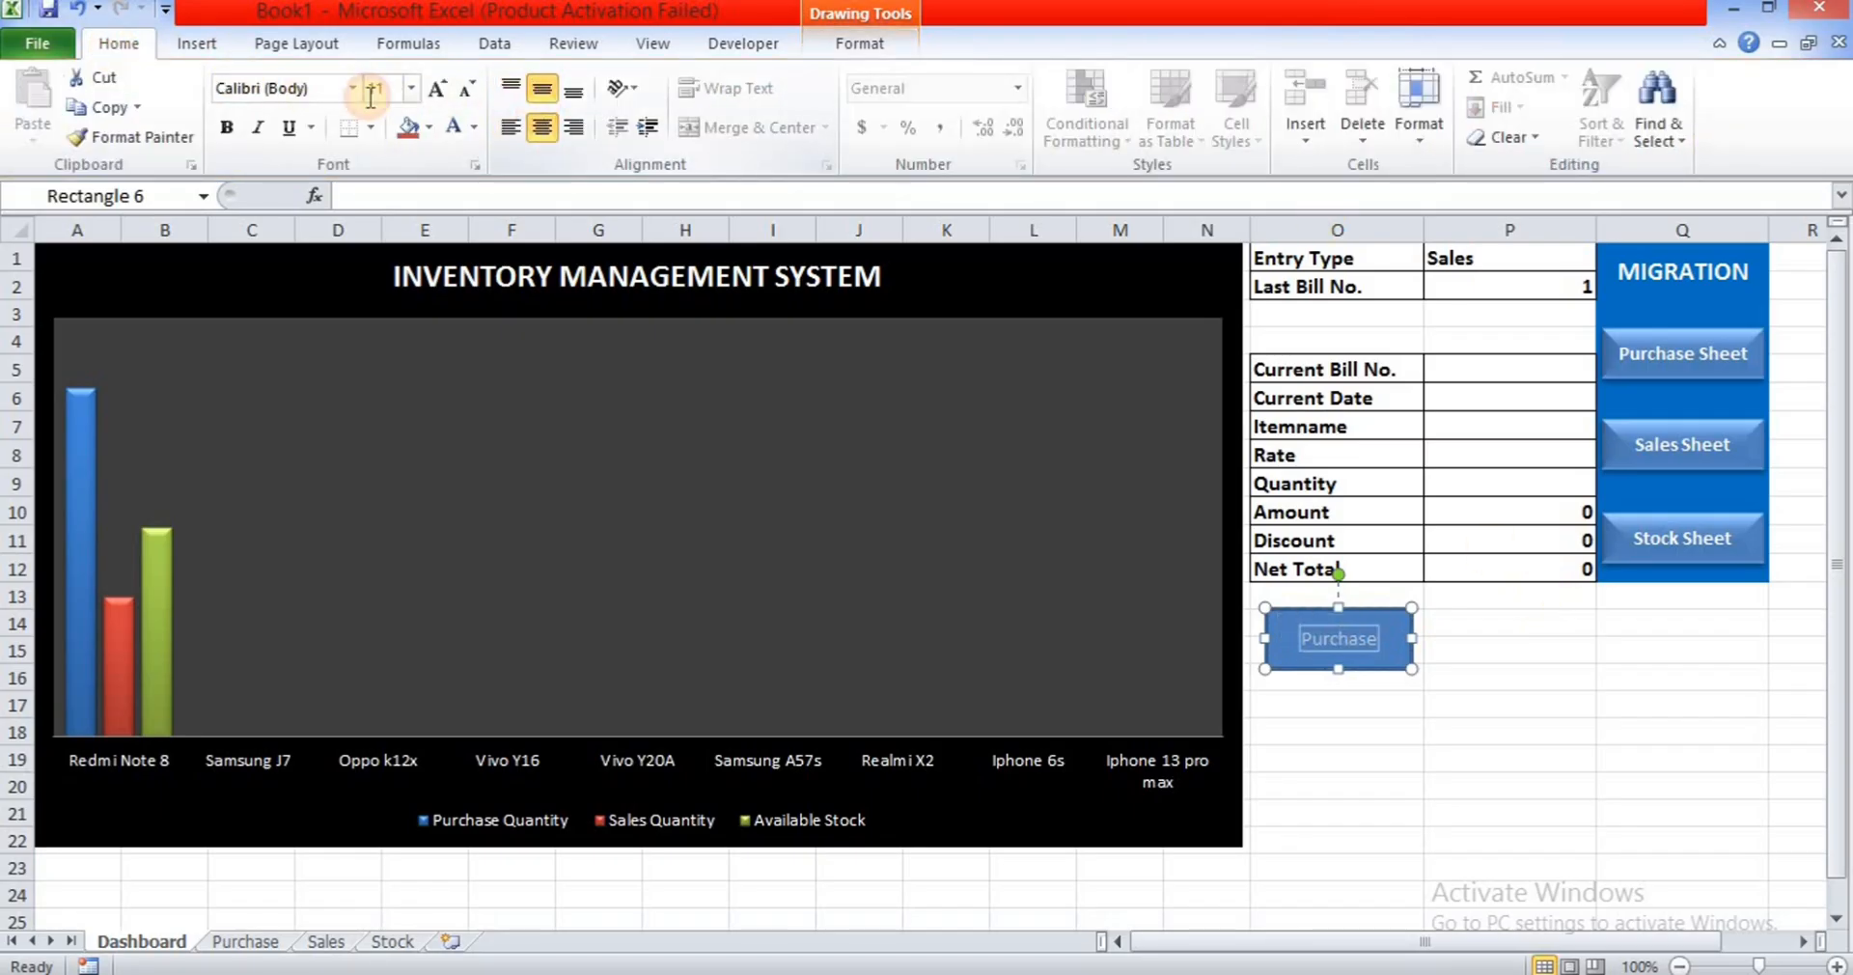
left_click(448, 91)
left_click(447, 91)
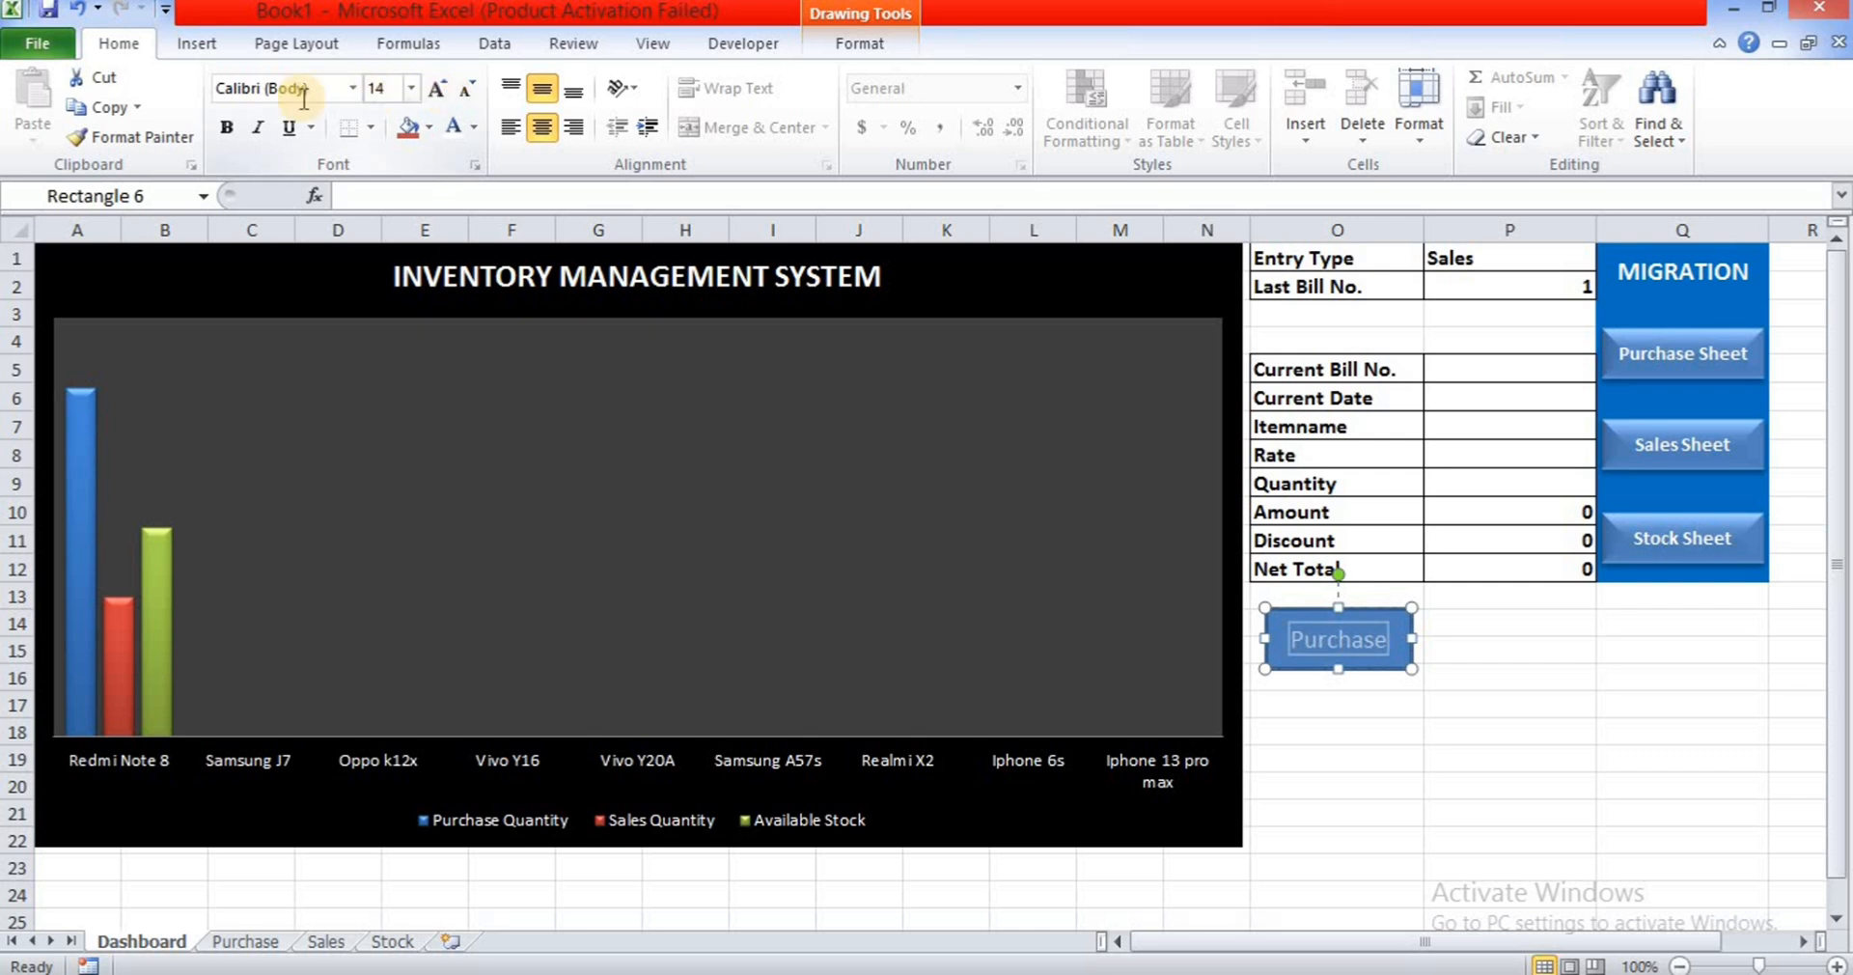
left_click(230, 120)
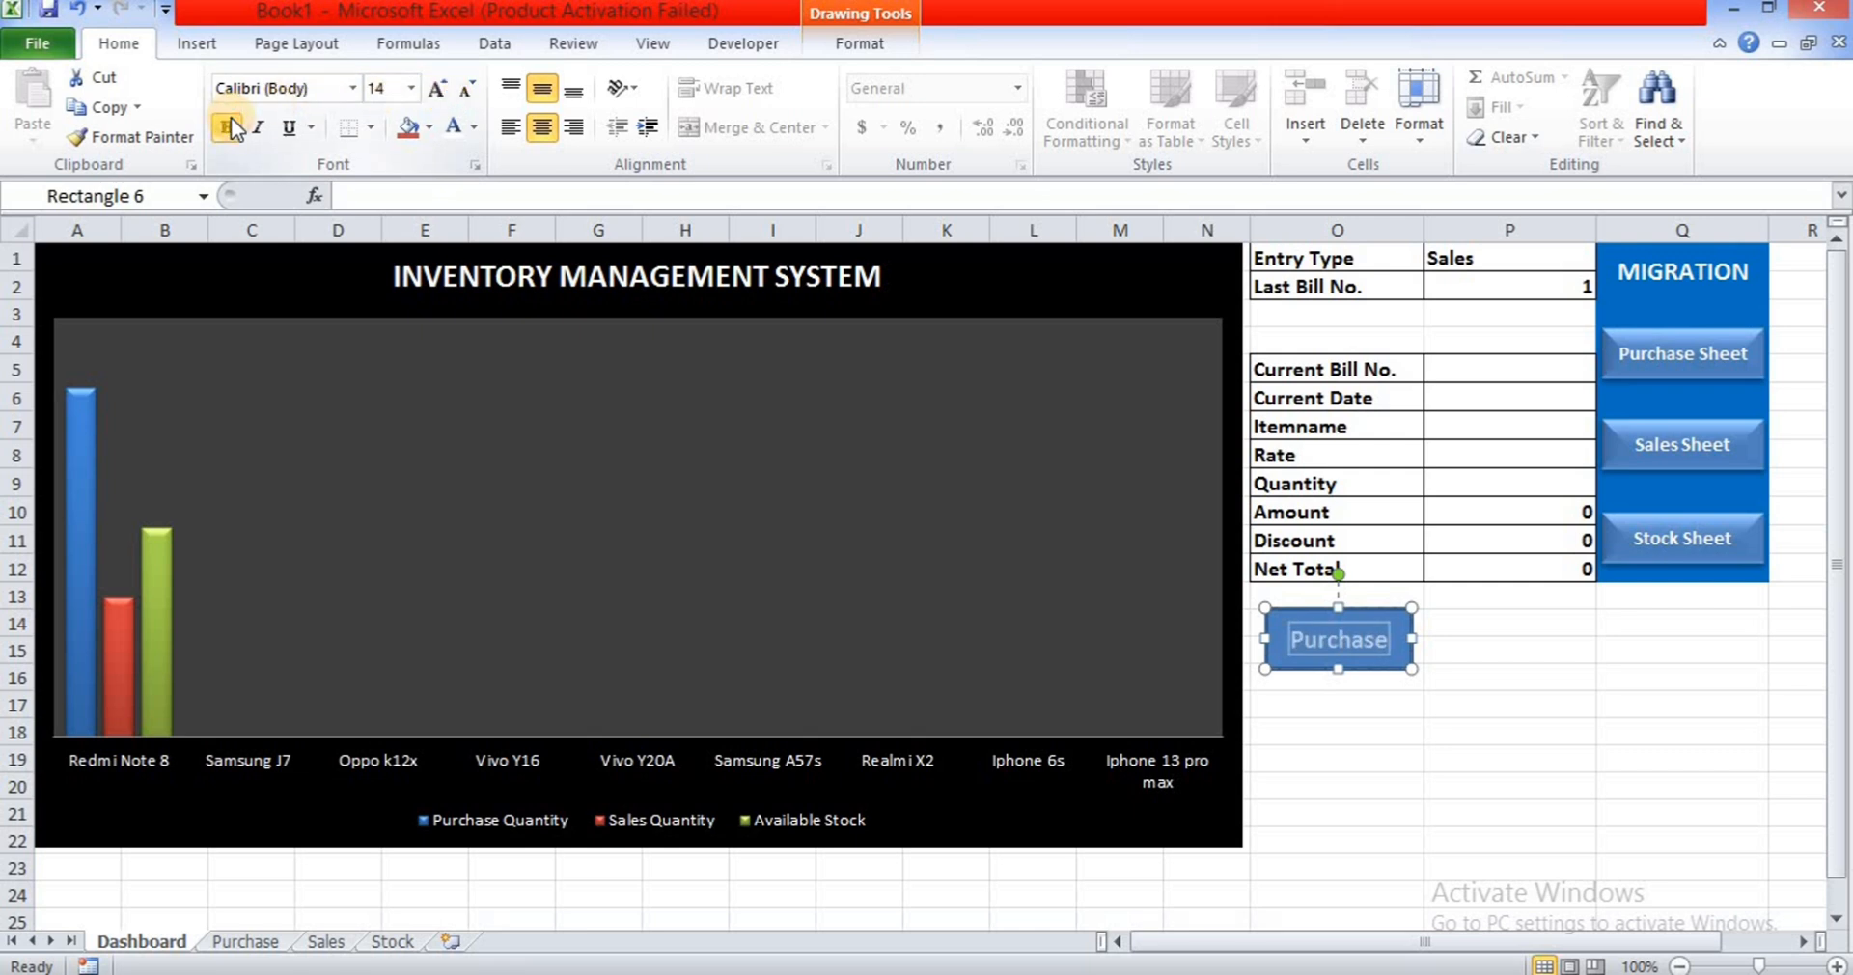
- Apply the second preset shape effect in the gallery to the Purchase rectangle for a raised button look
left_click(874, 49)
left_click(975, 136)
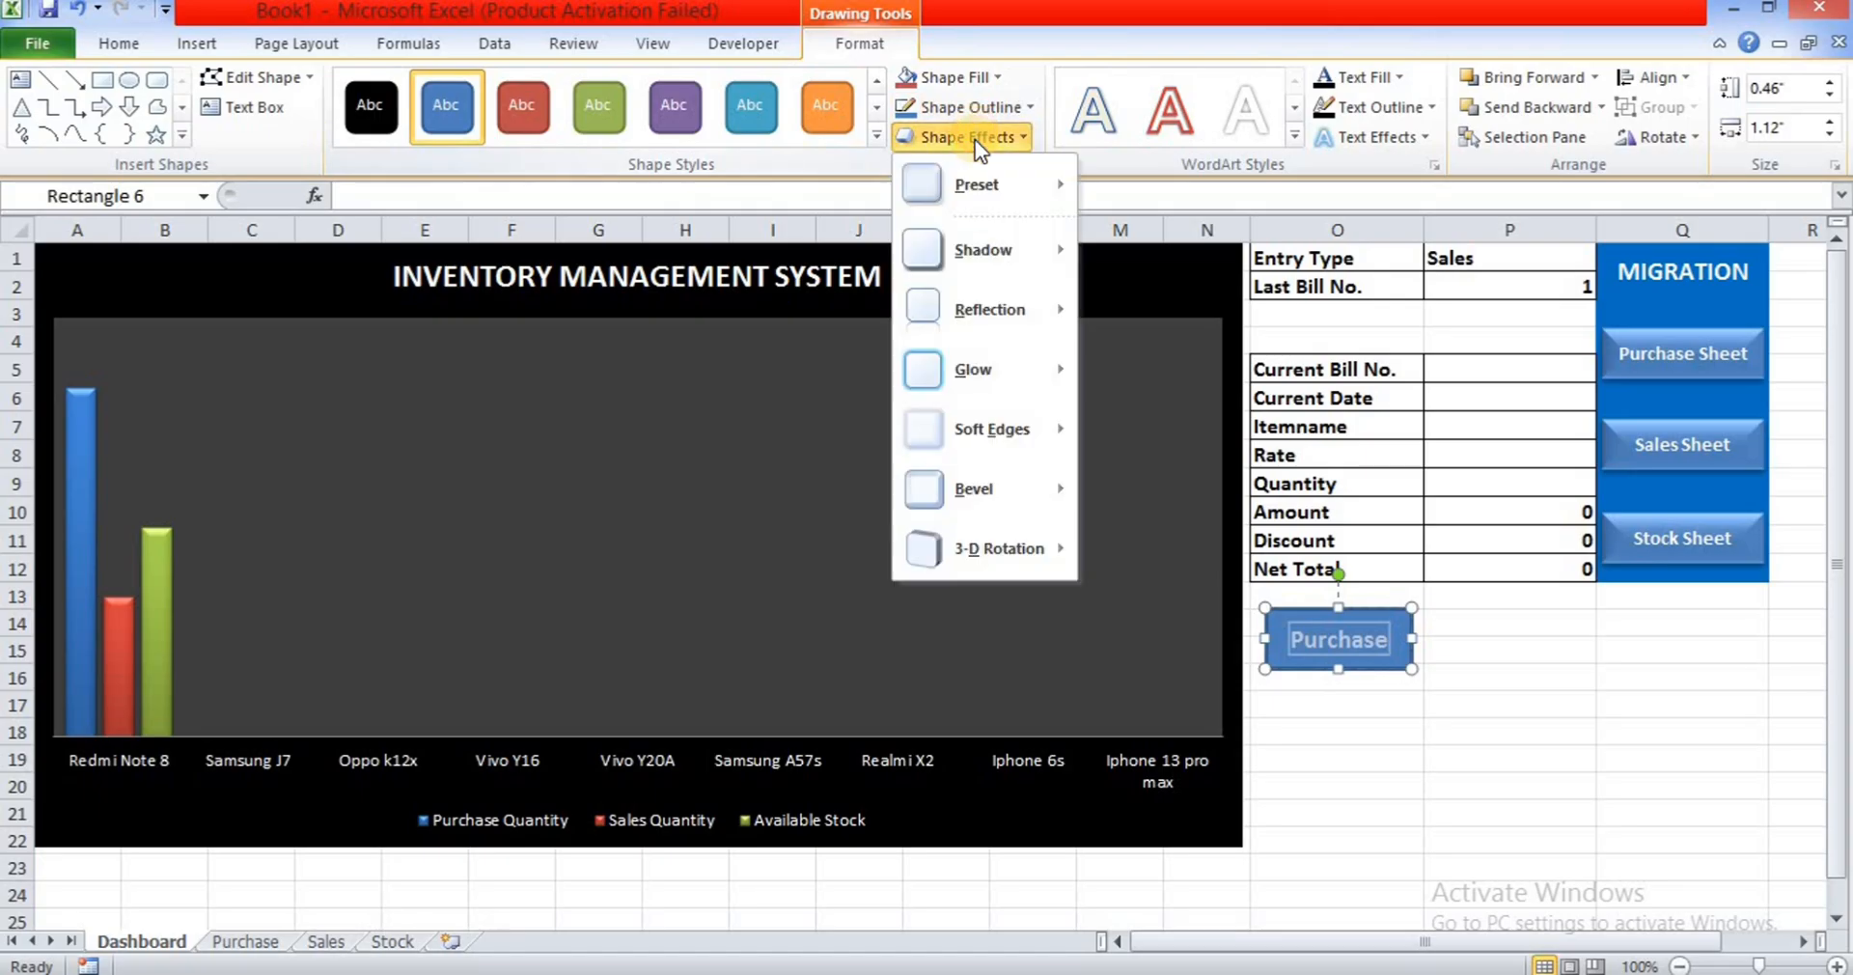
mouse_move(996, 187)
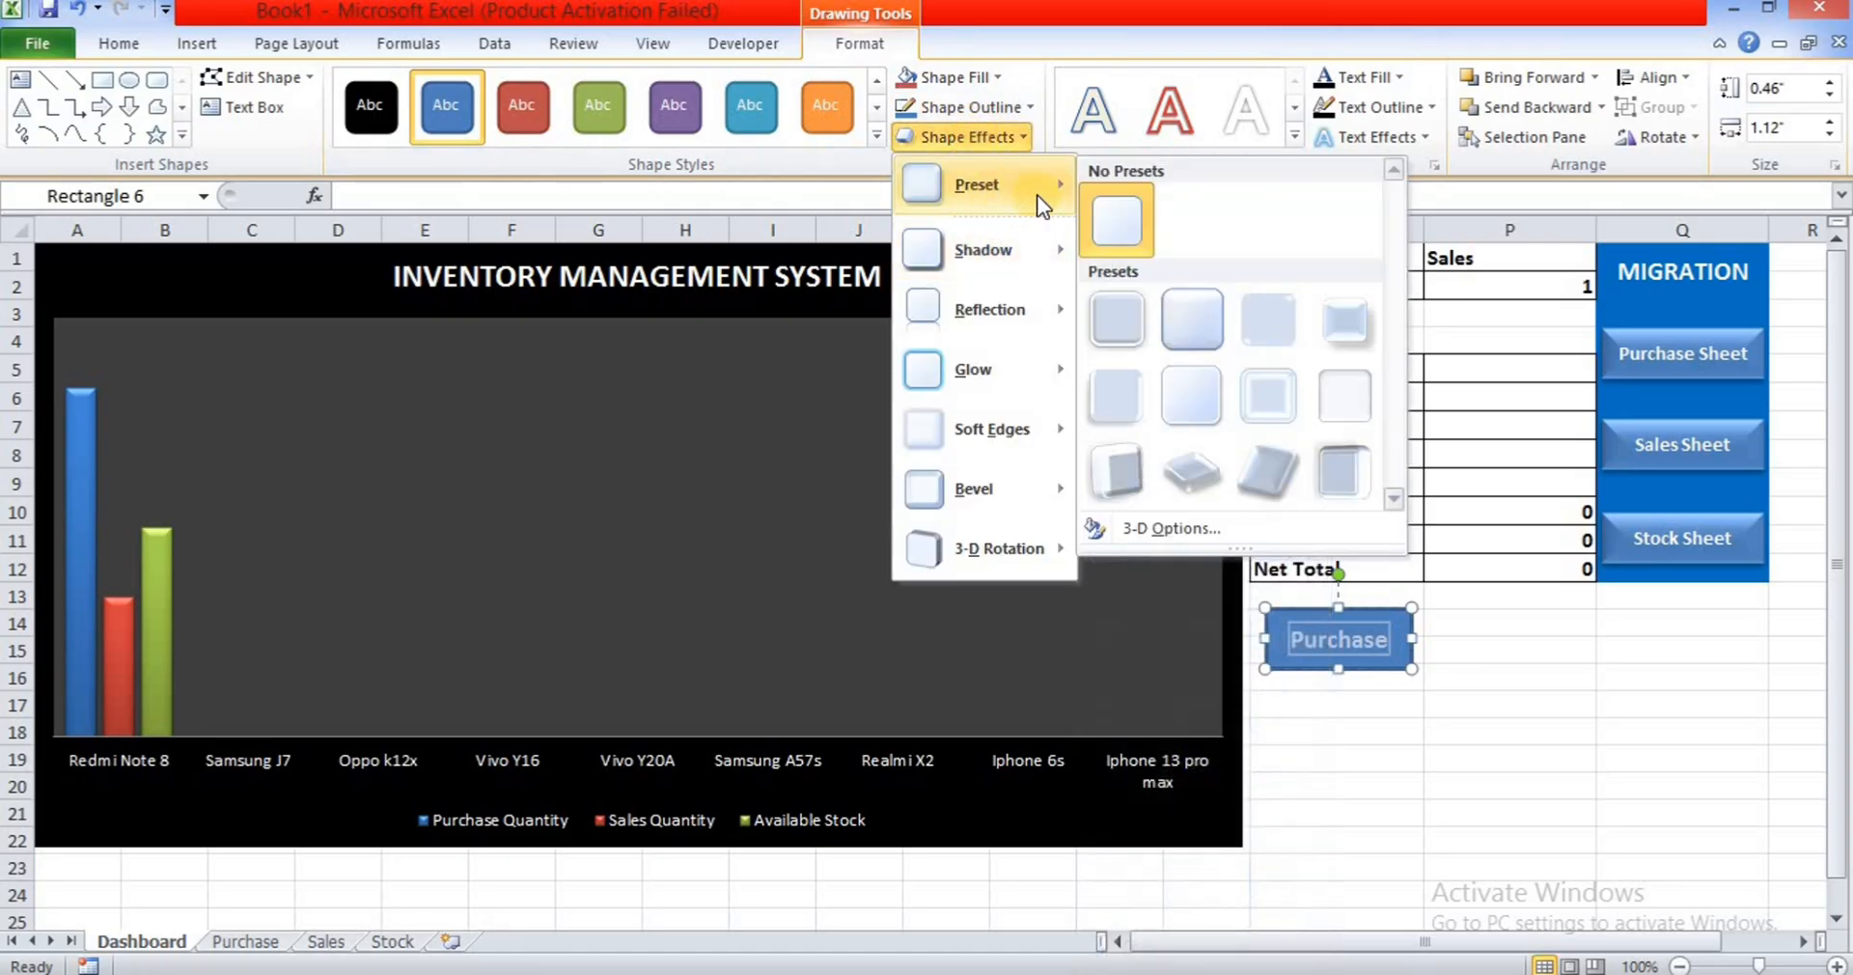
left_click(1195, 309)
left_click(1631, 687)
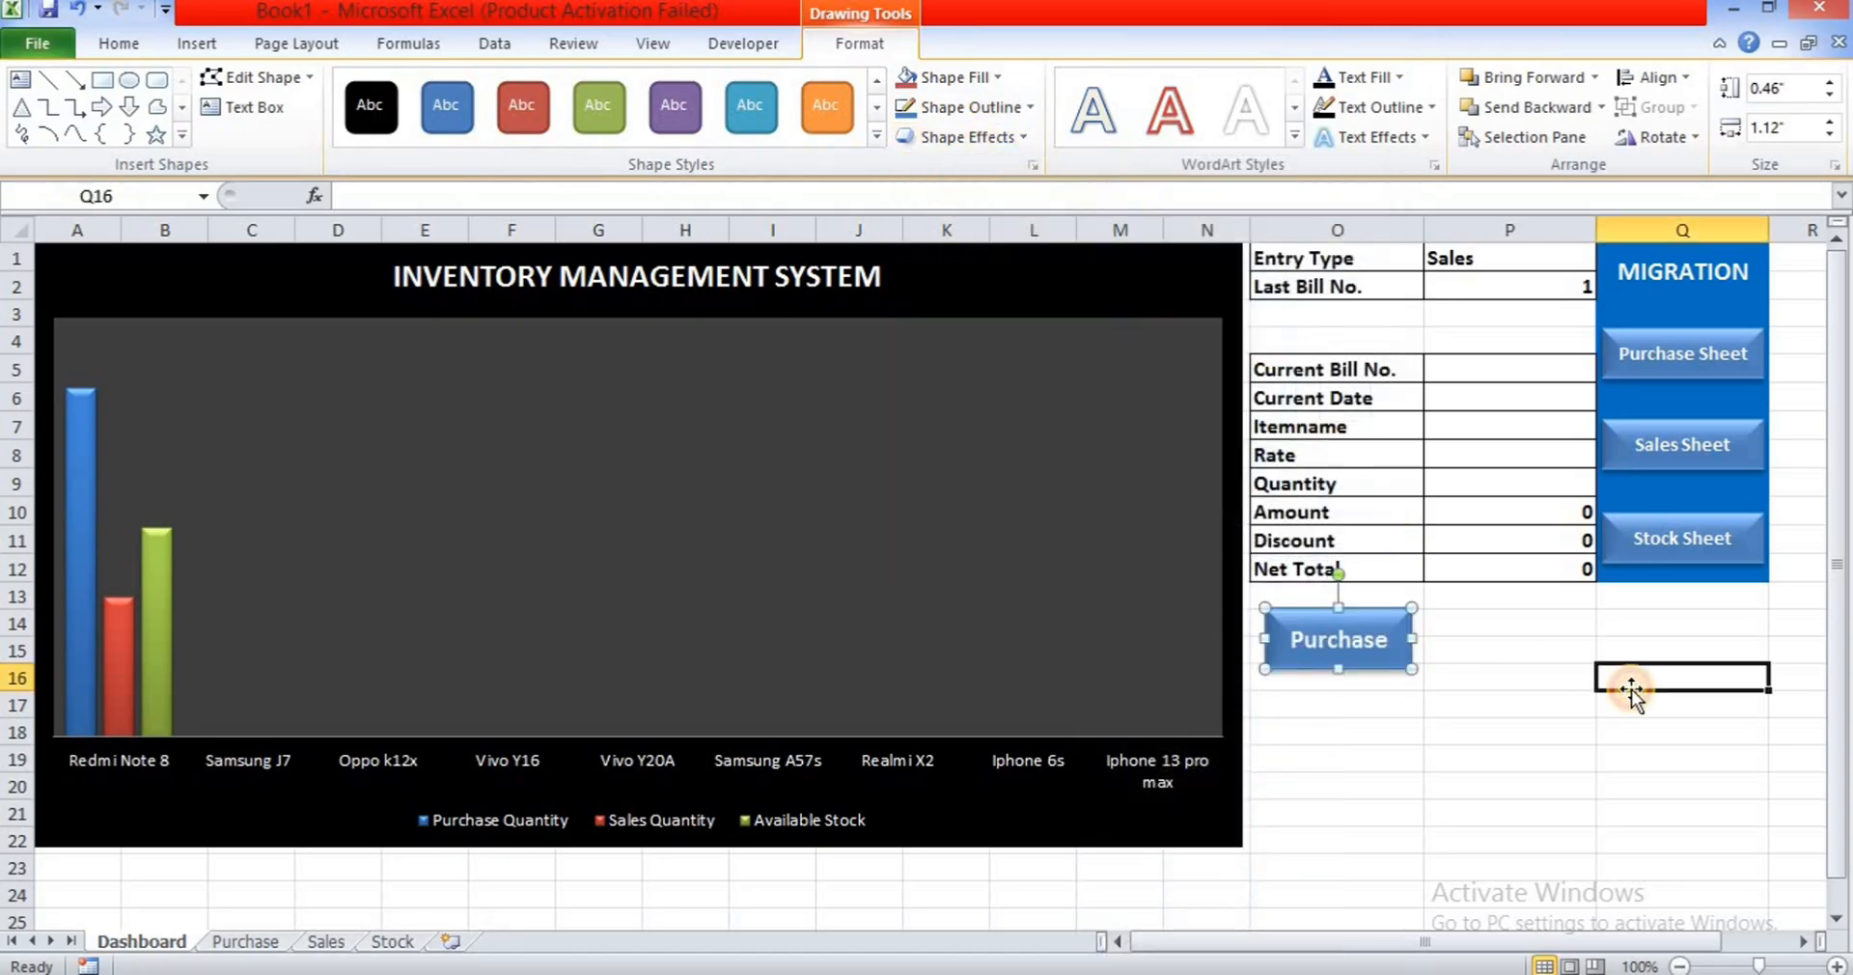
- Duplicate the Purchase button and place the copy beside it, under the form's value column
left_click(1405, 660)
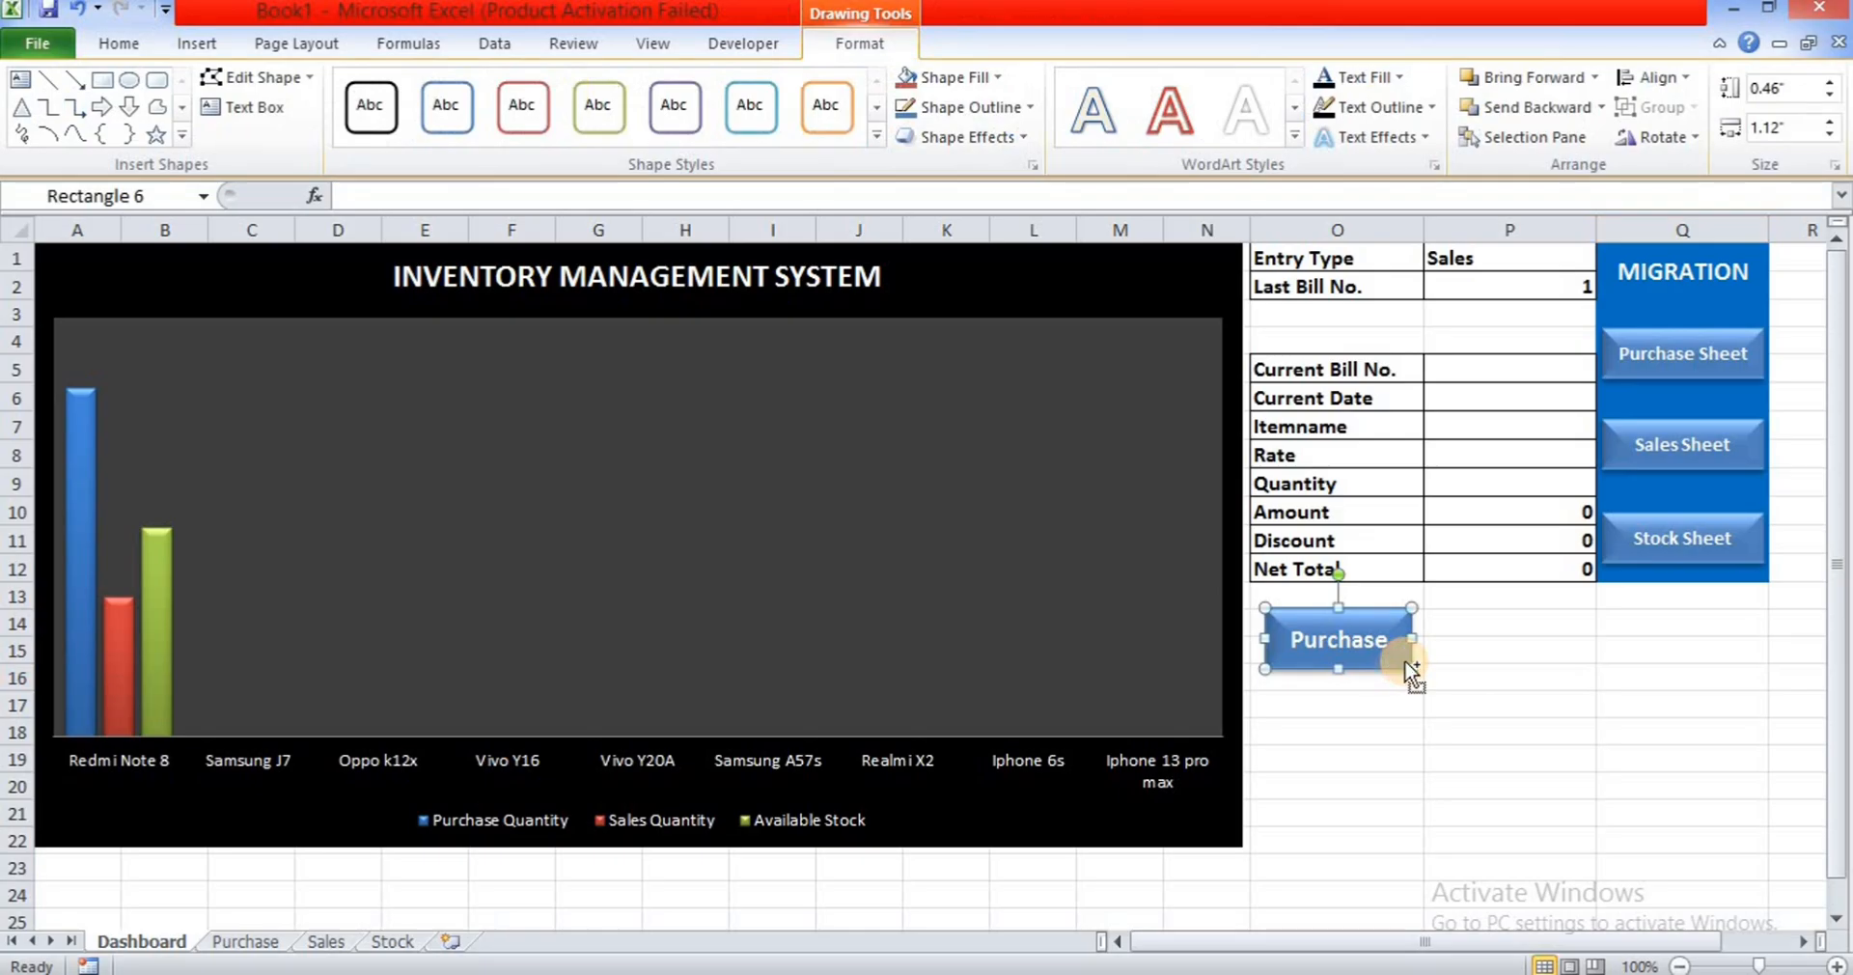
key("ctrl+d")
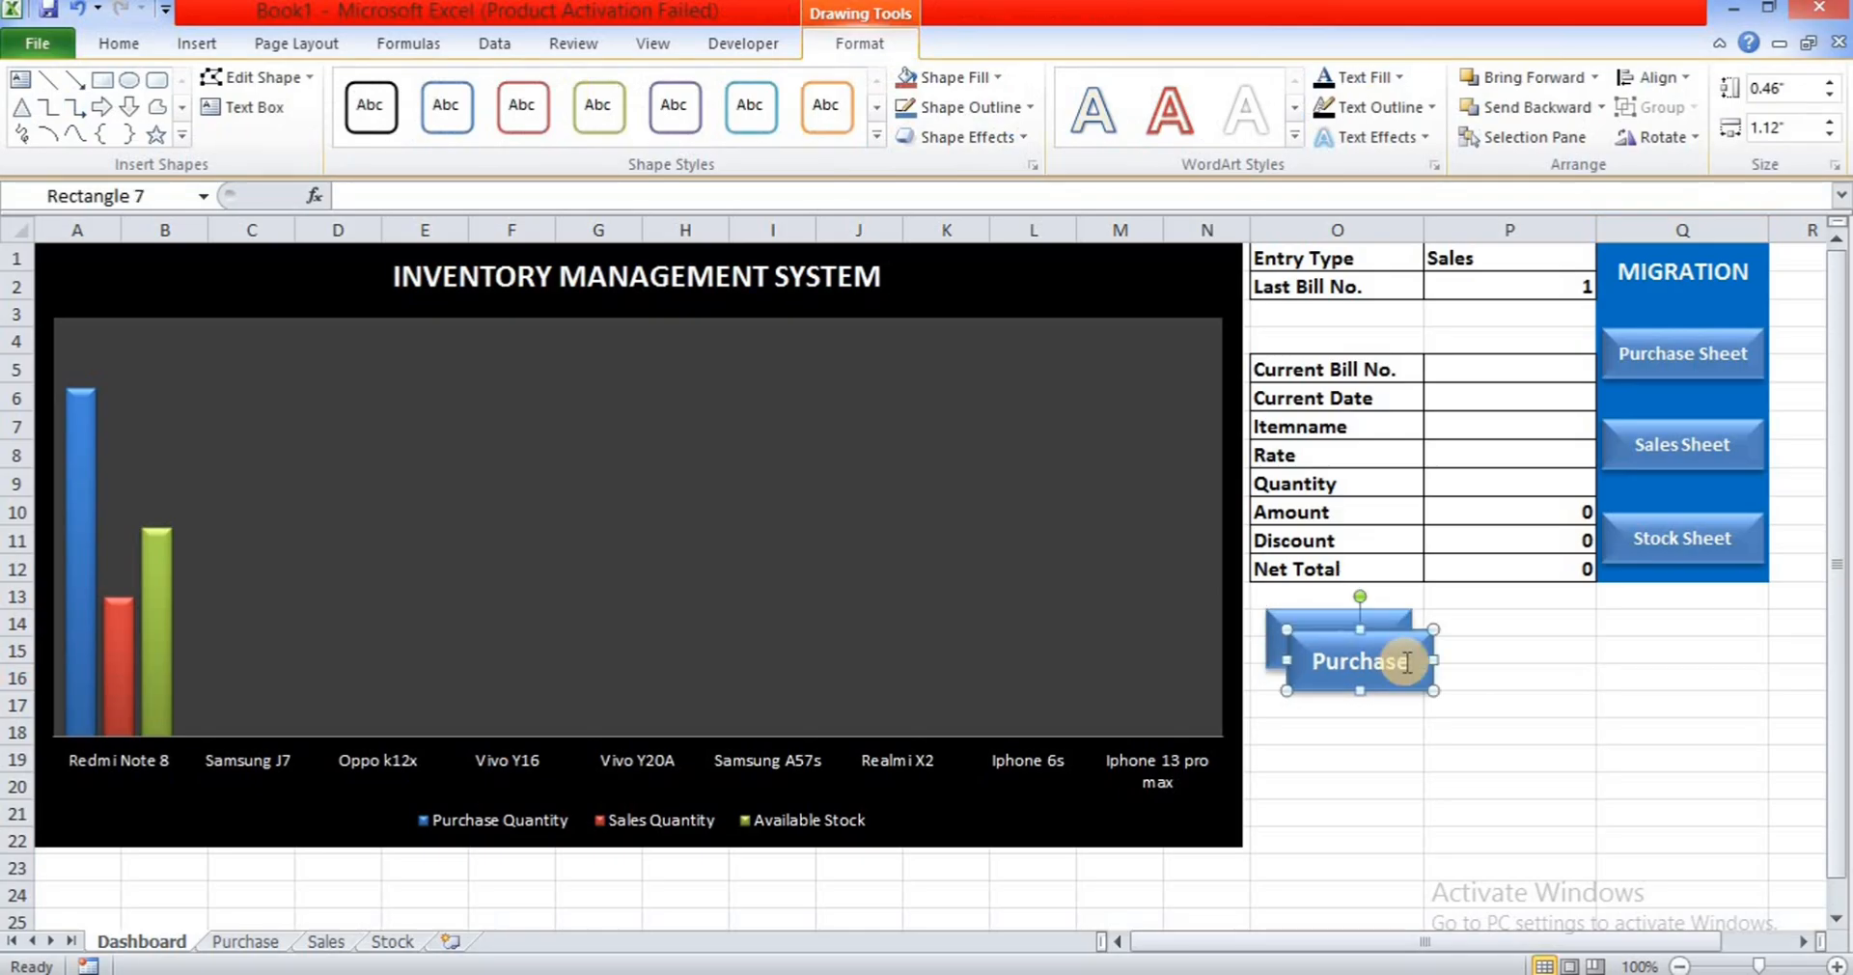
left_click_drag(1397, 688, 1544, 664)
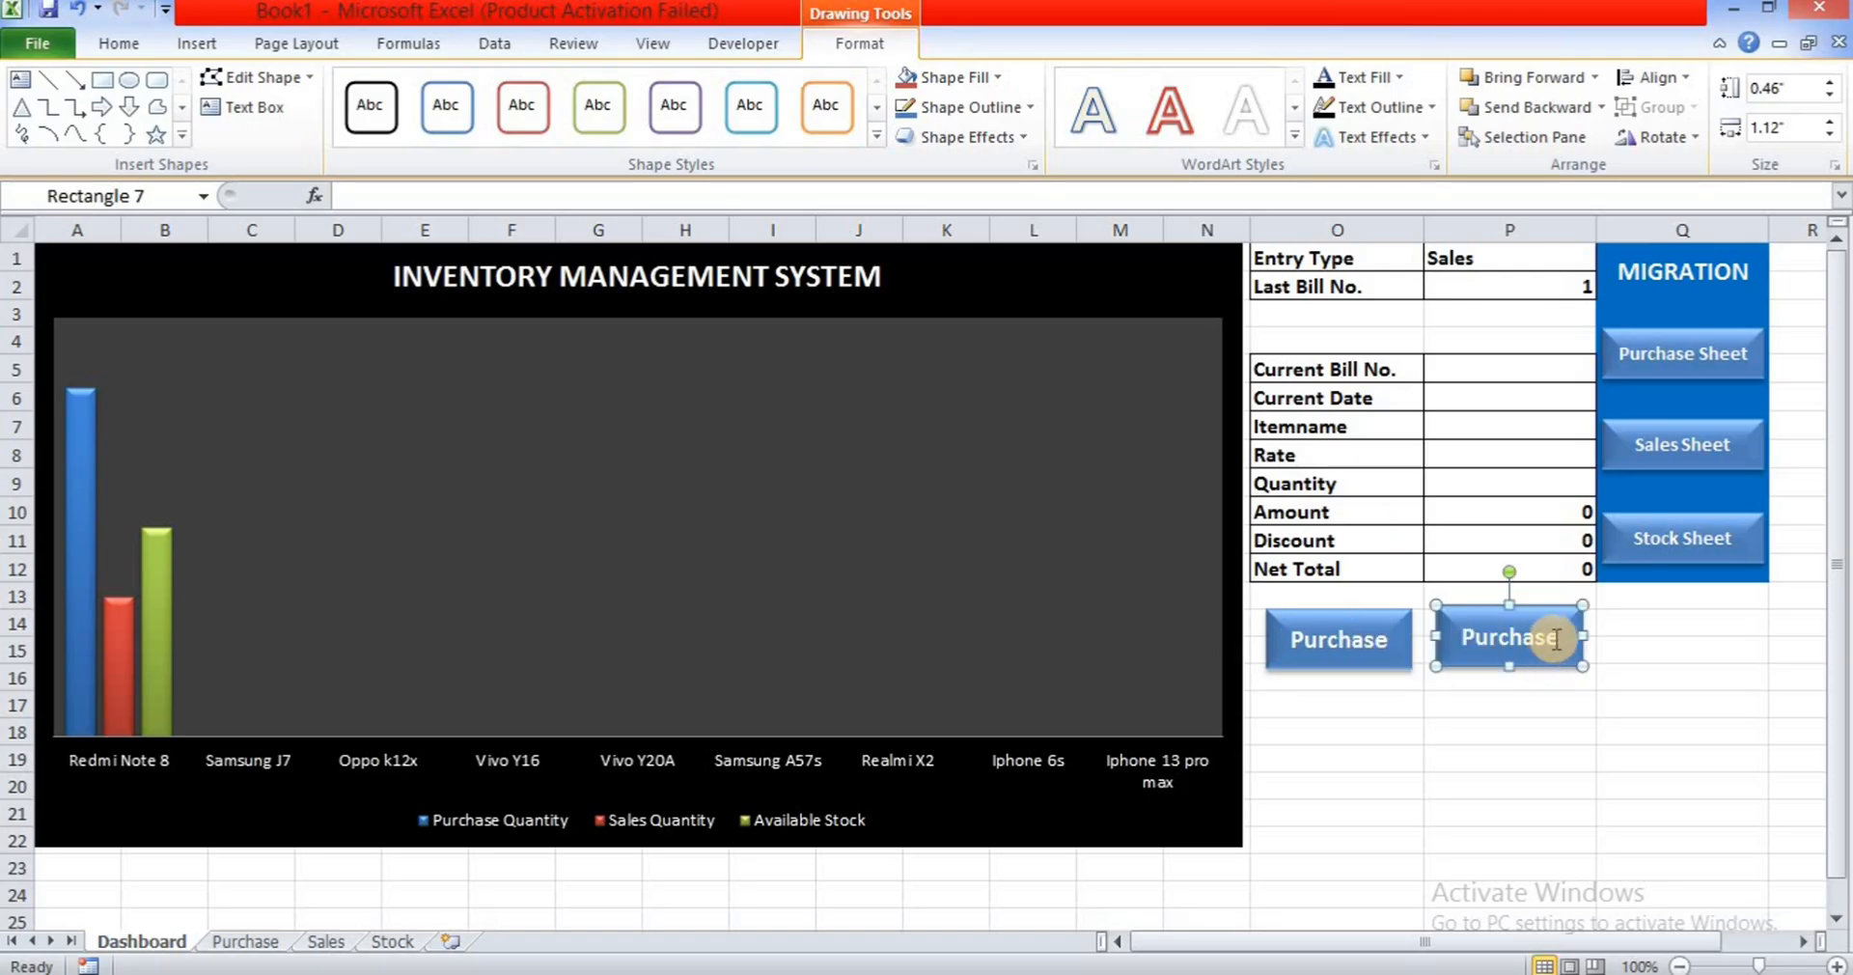
- Replace the duplicated button's text with Sales
left_click(1542, 639)
double_click(1540, 639)
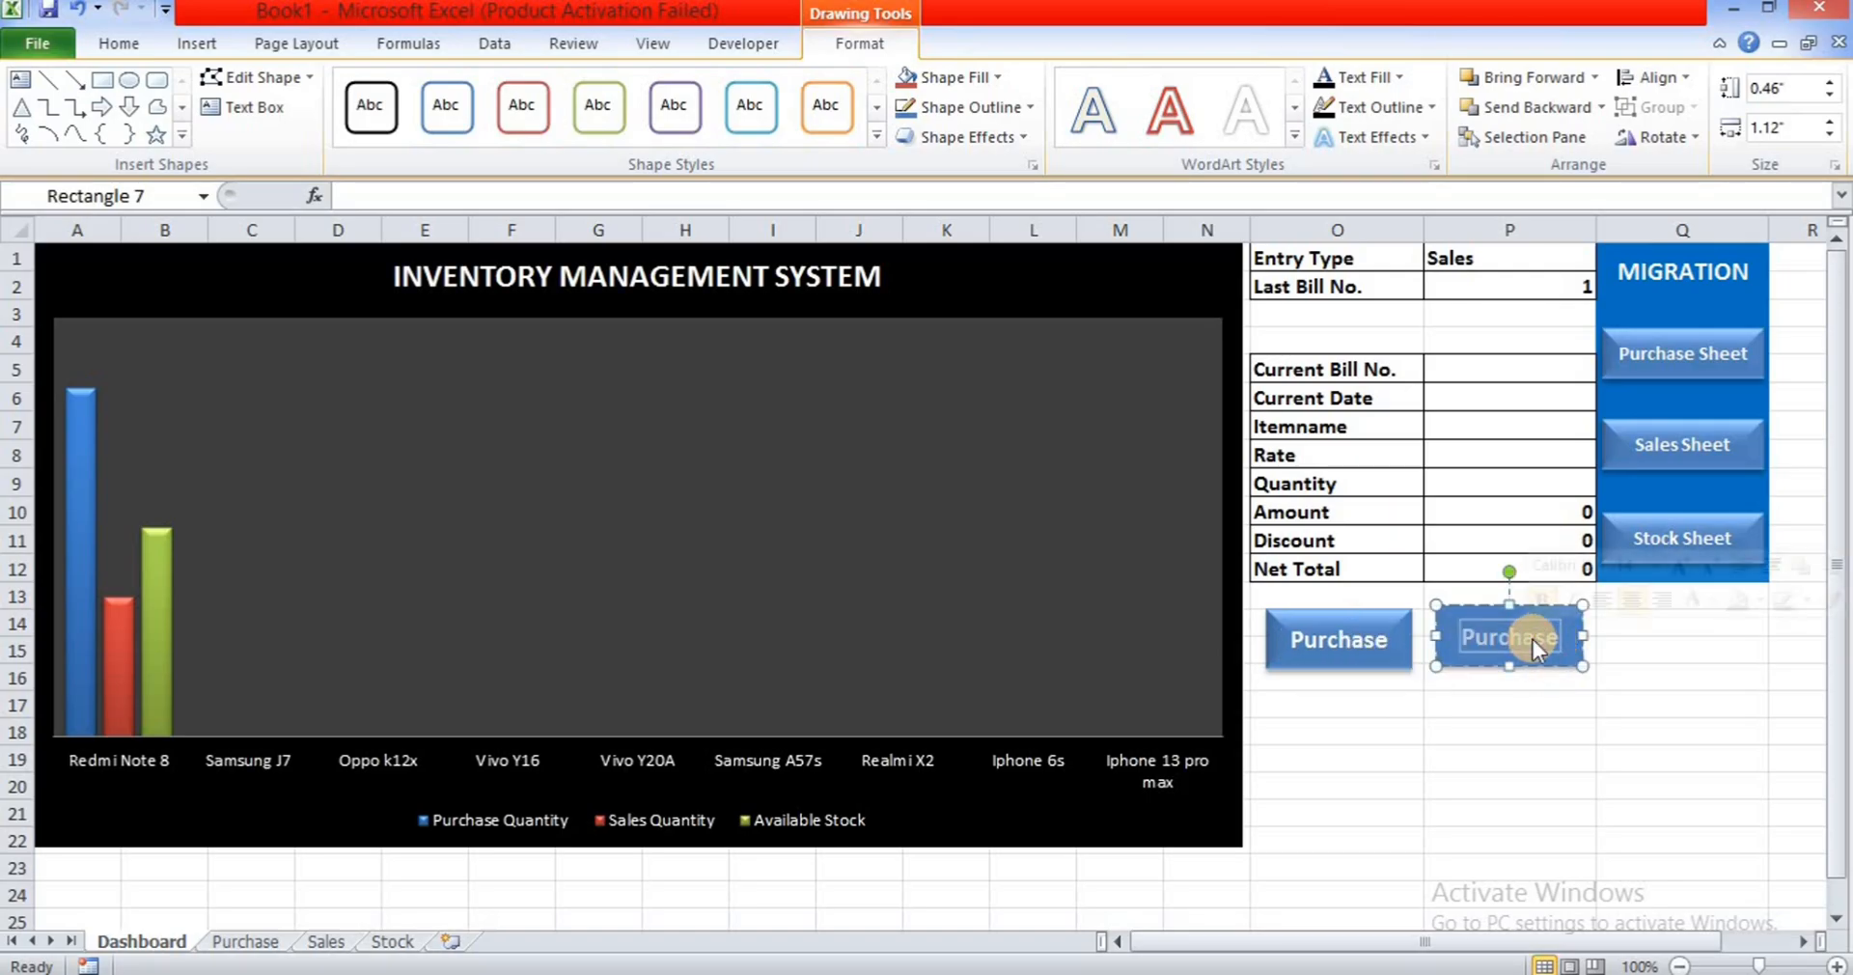
type("SAle")
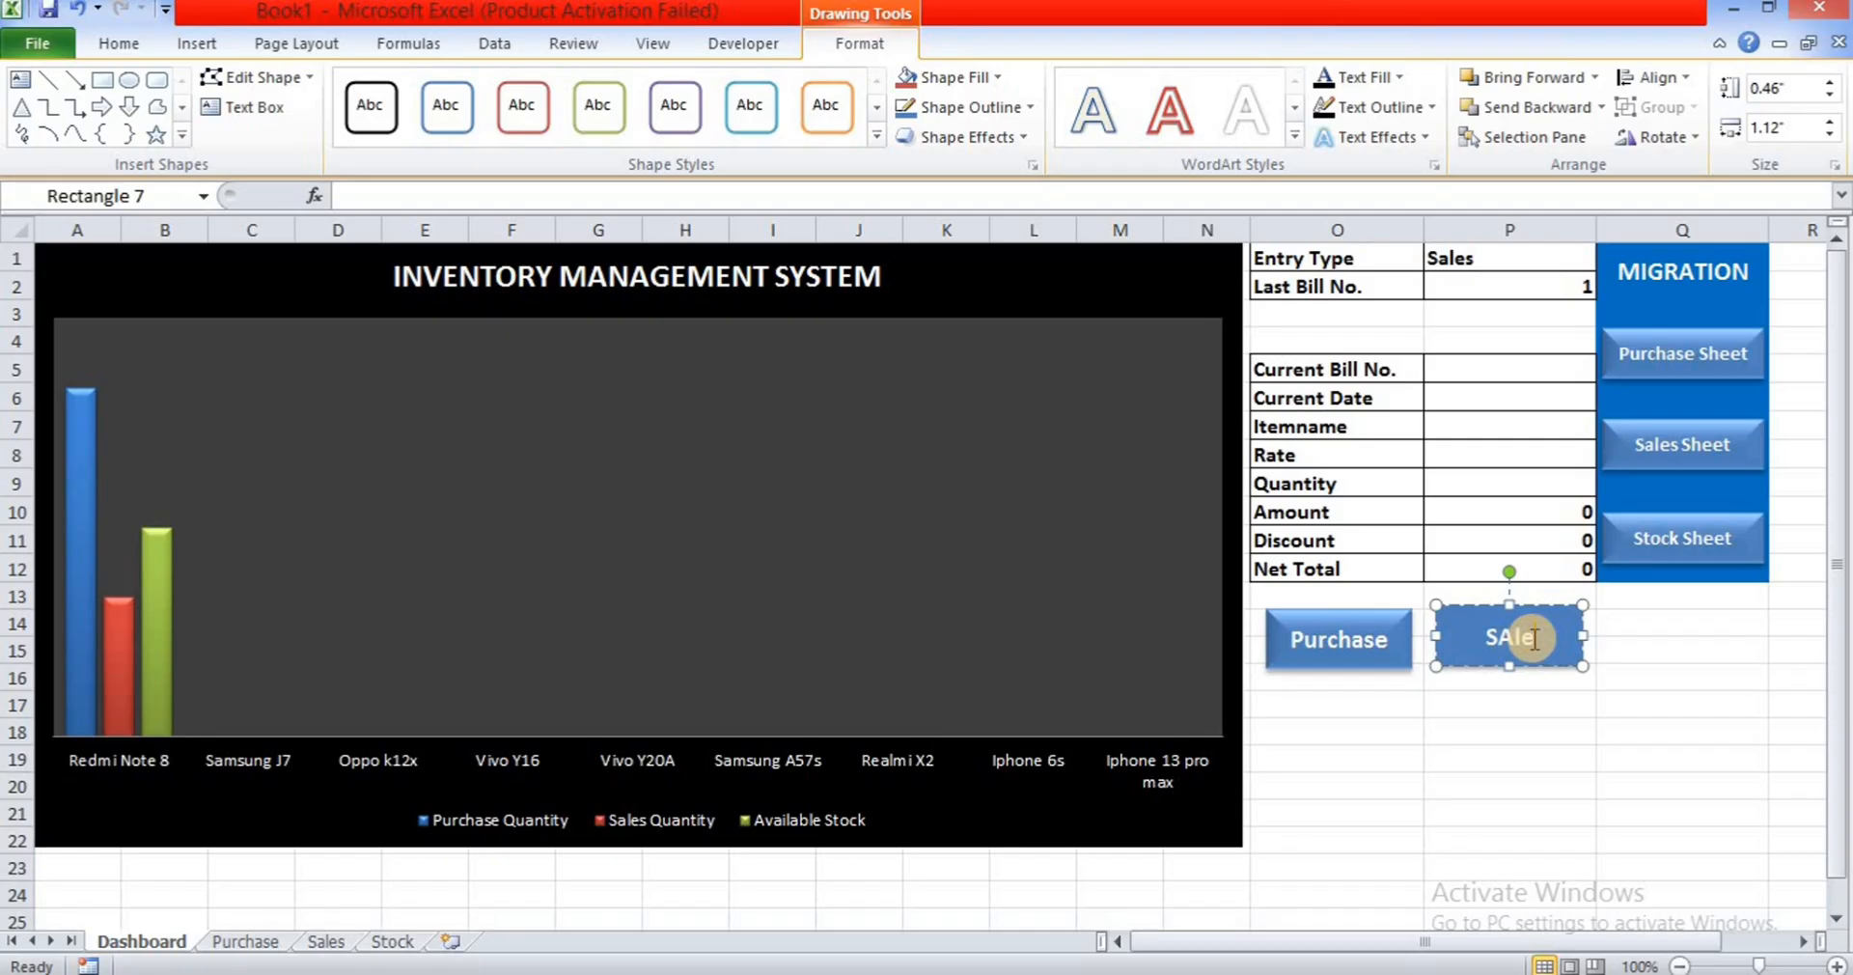
key("BackSpace")
key("BackSpace")
key("BackSpace")
type("ales")
left_click(1679, 781)
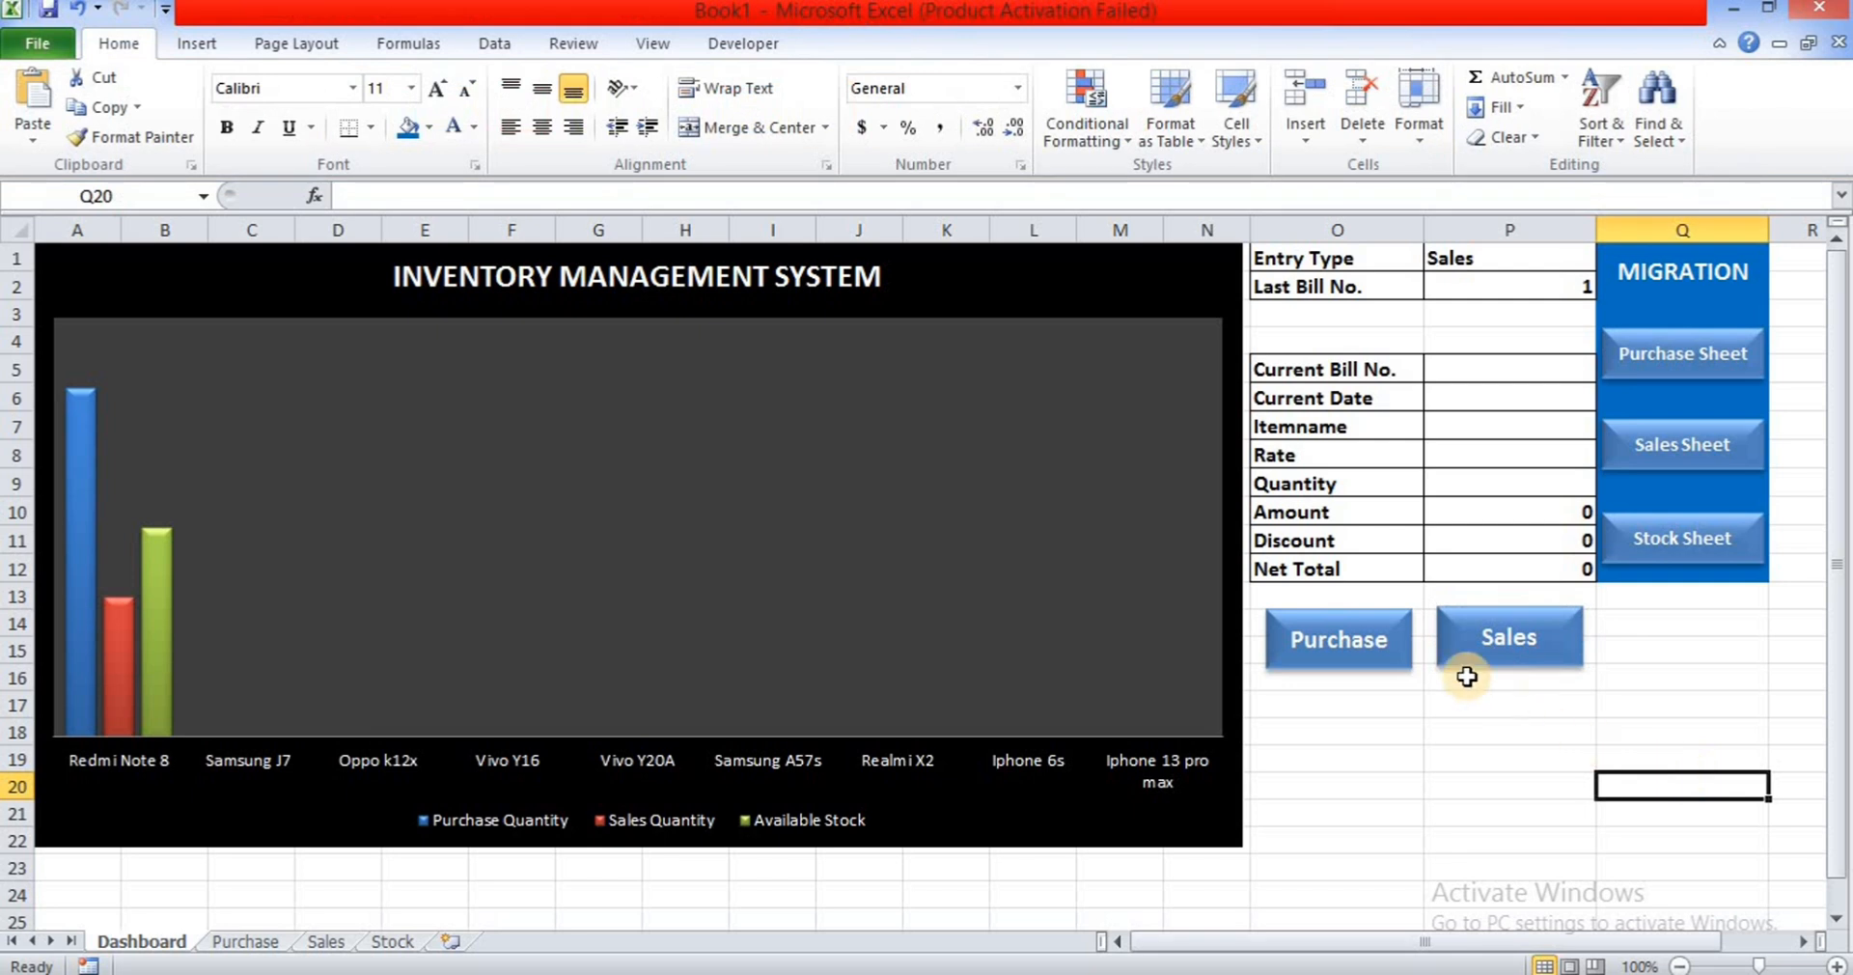
- Nudge the Sales button down to align it with the Purchase button
left_click(1494, 652)
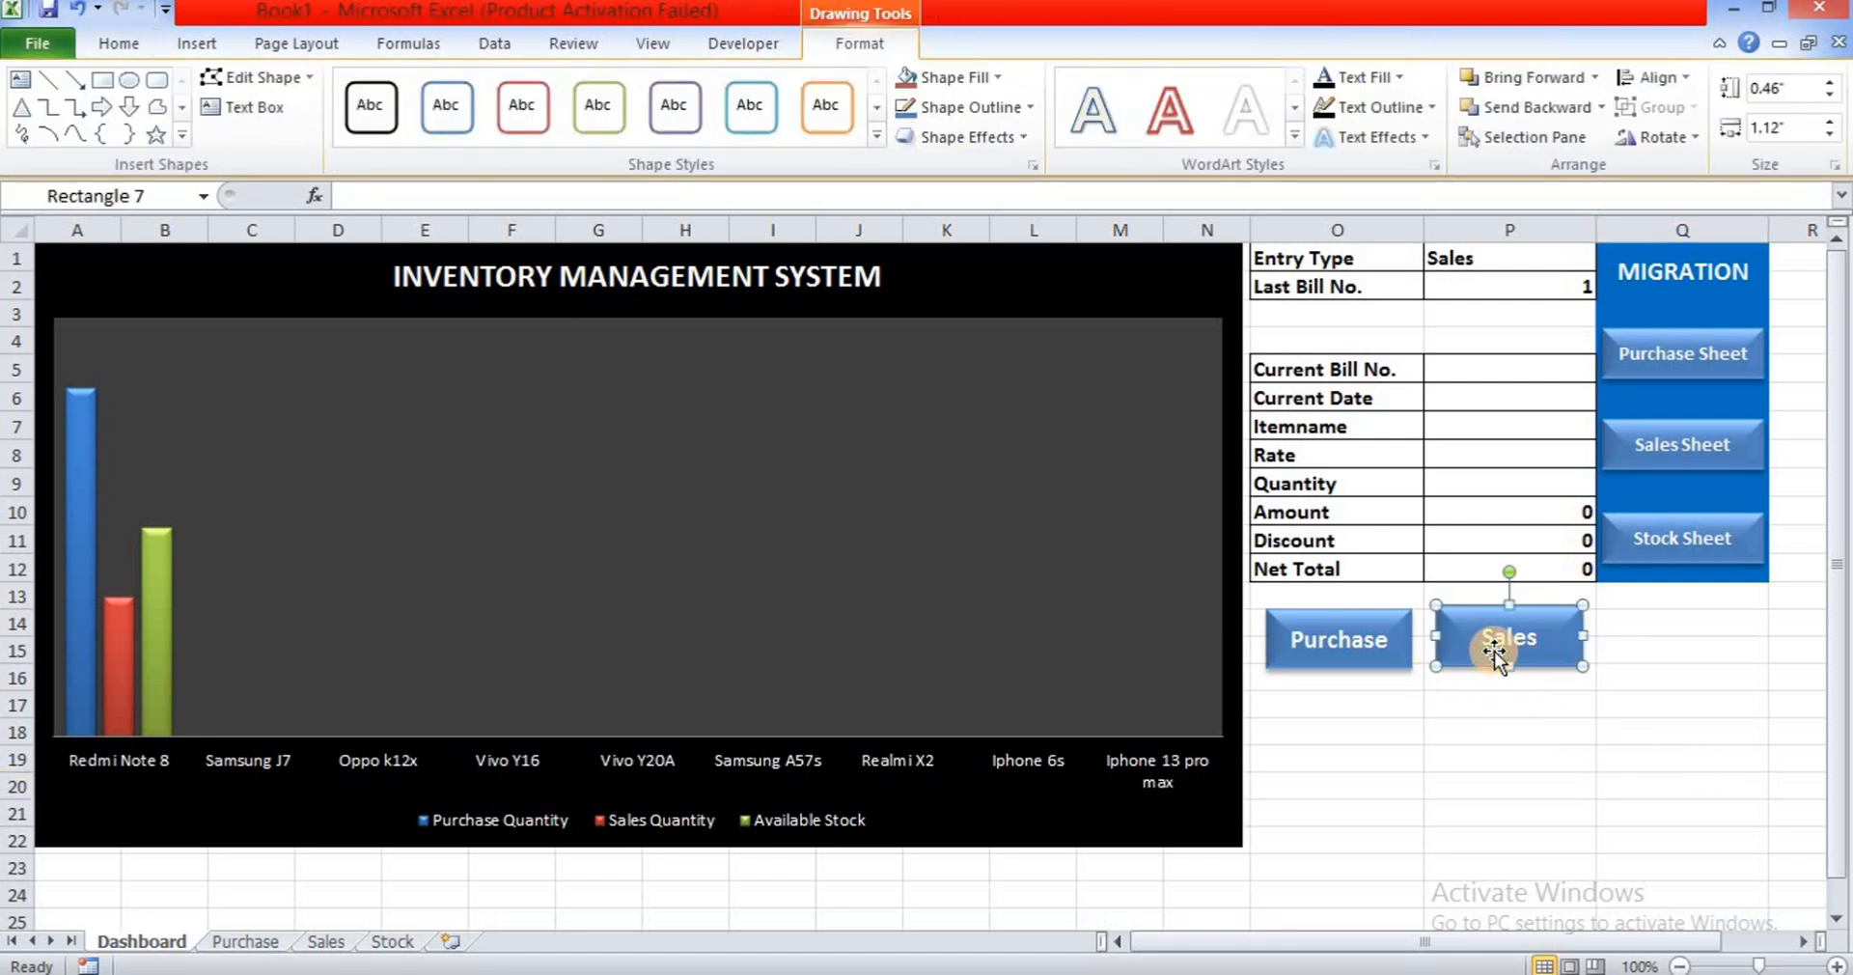
key("Down")
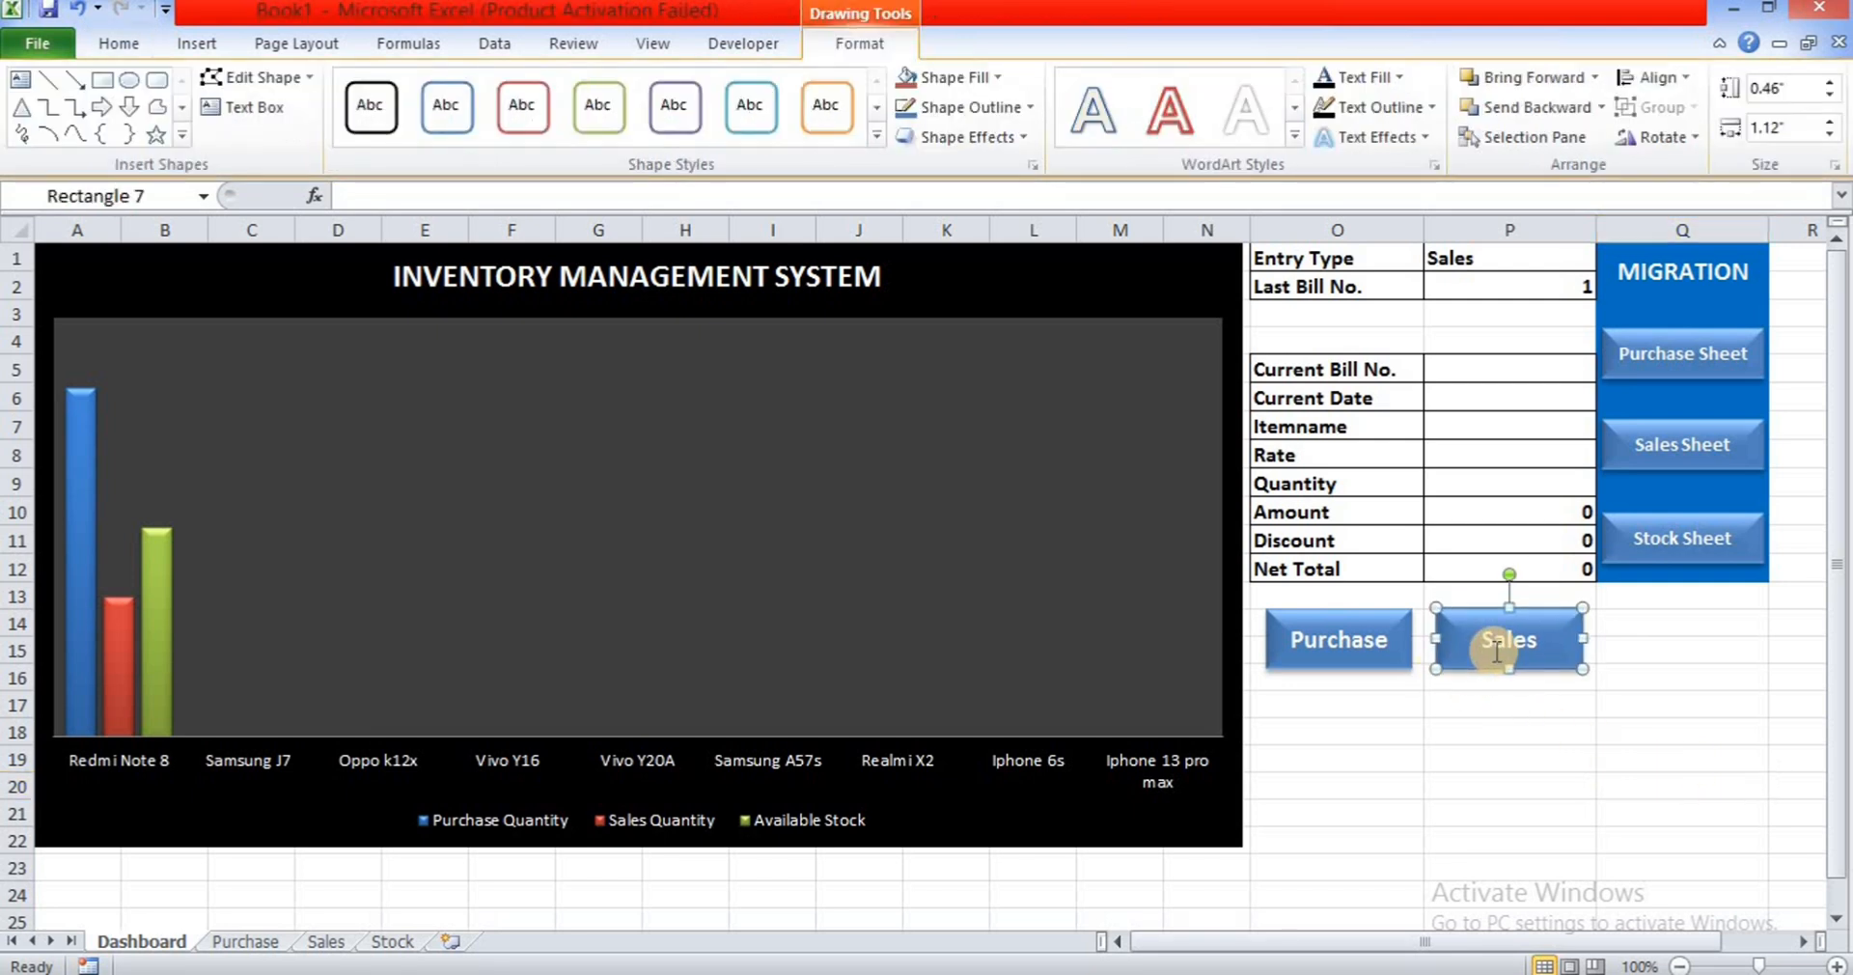
left_click(1501, 731)
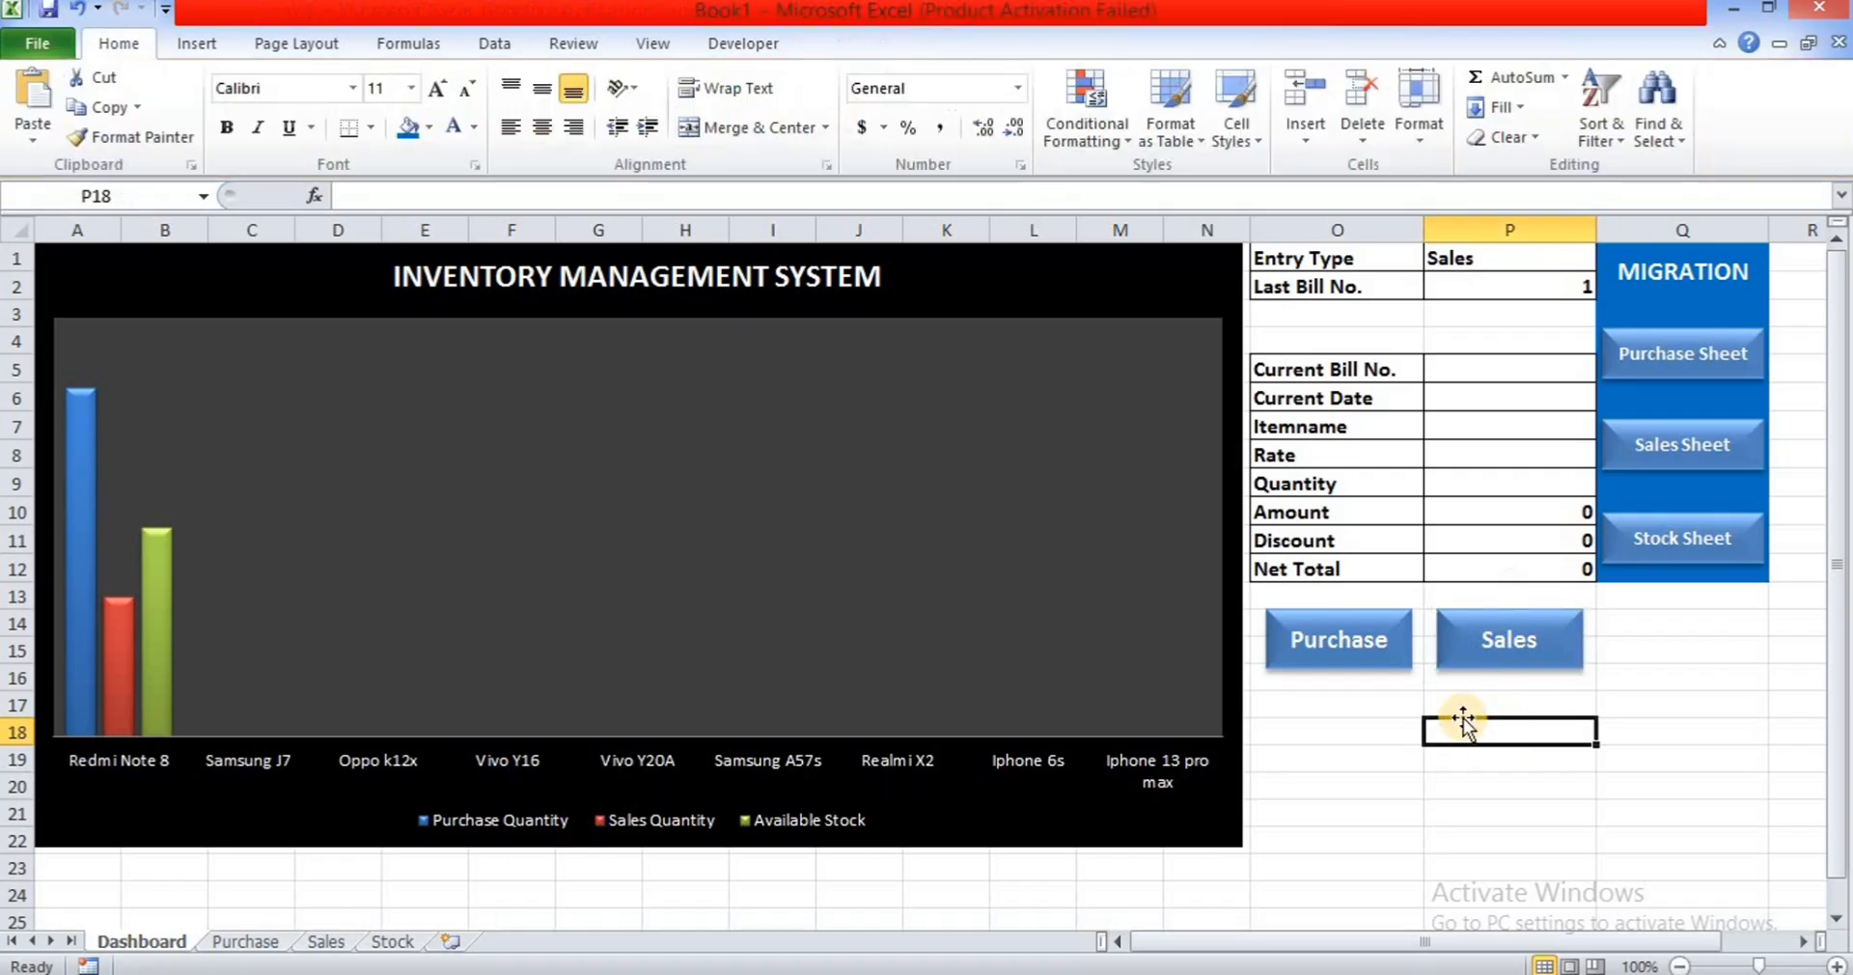
- Assign the Purchase macro to the Purchase button below the form
left_click(1371, 656)
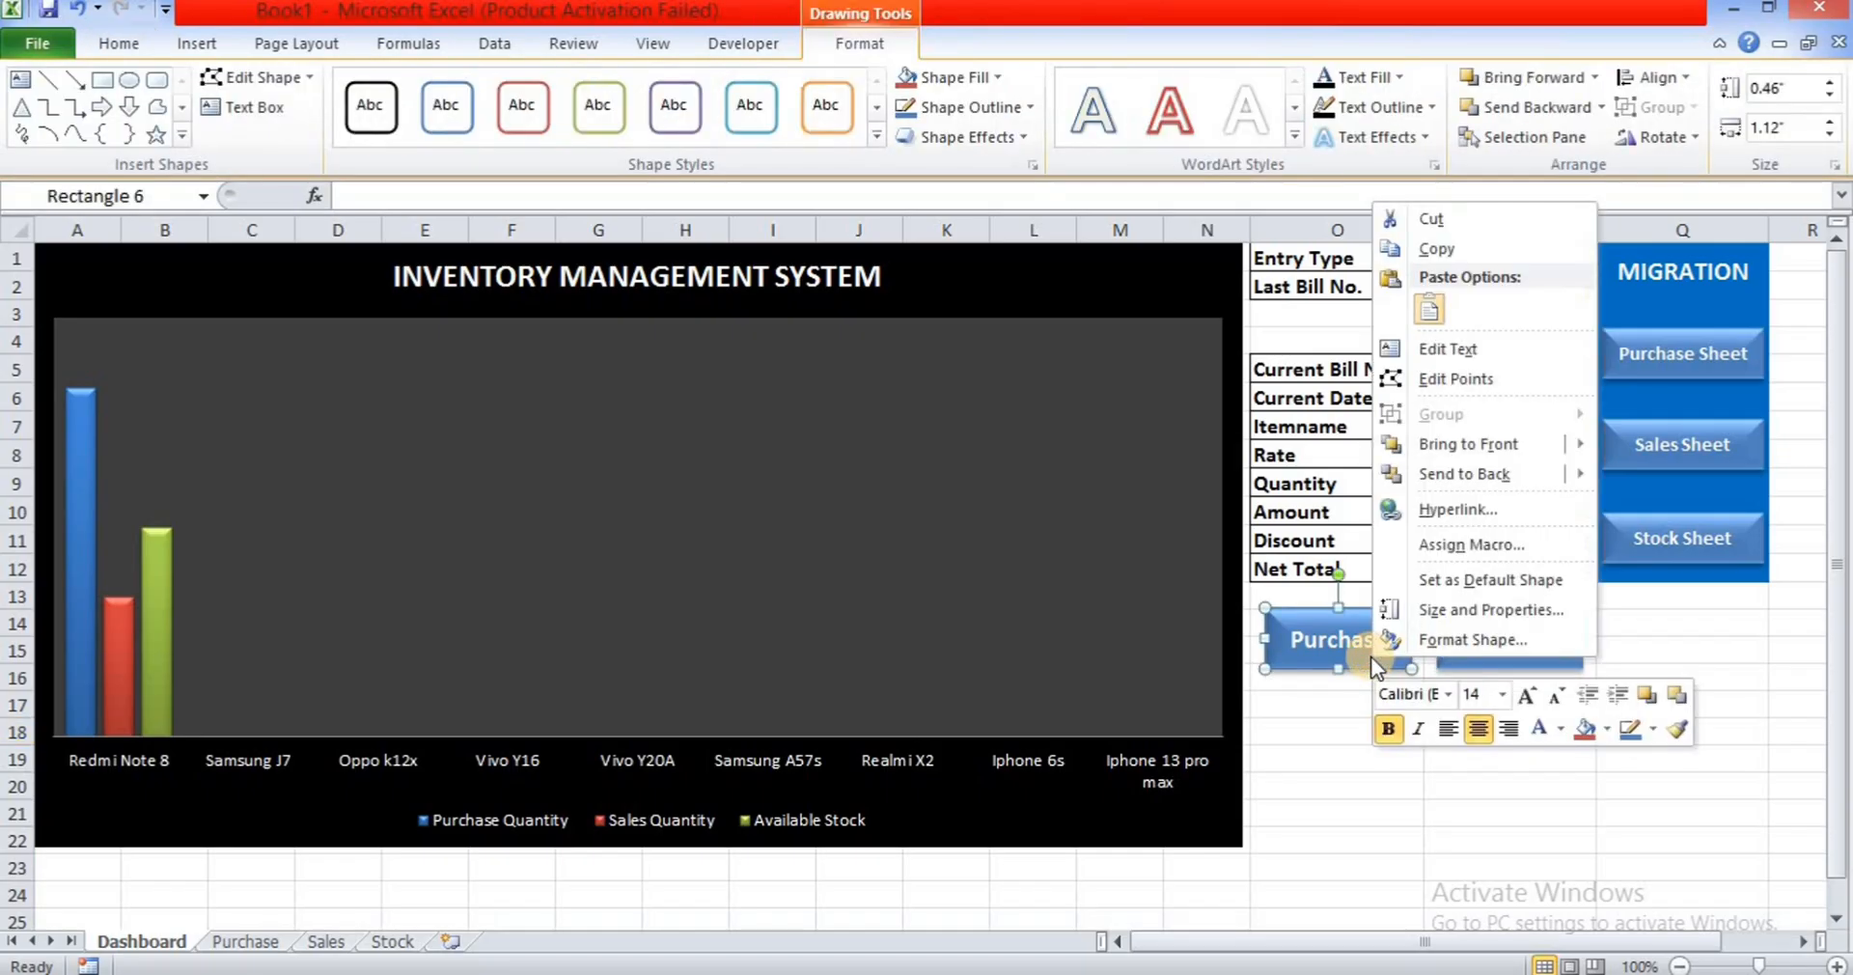
right_click(1371, 657)
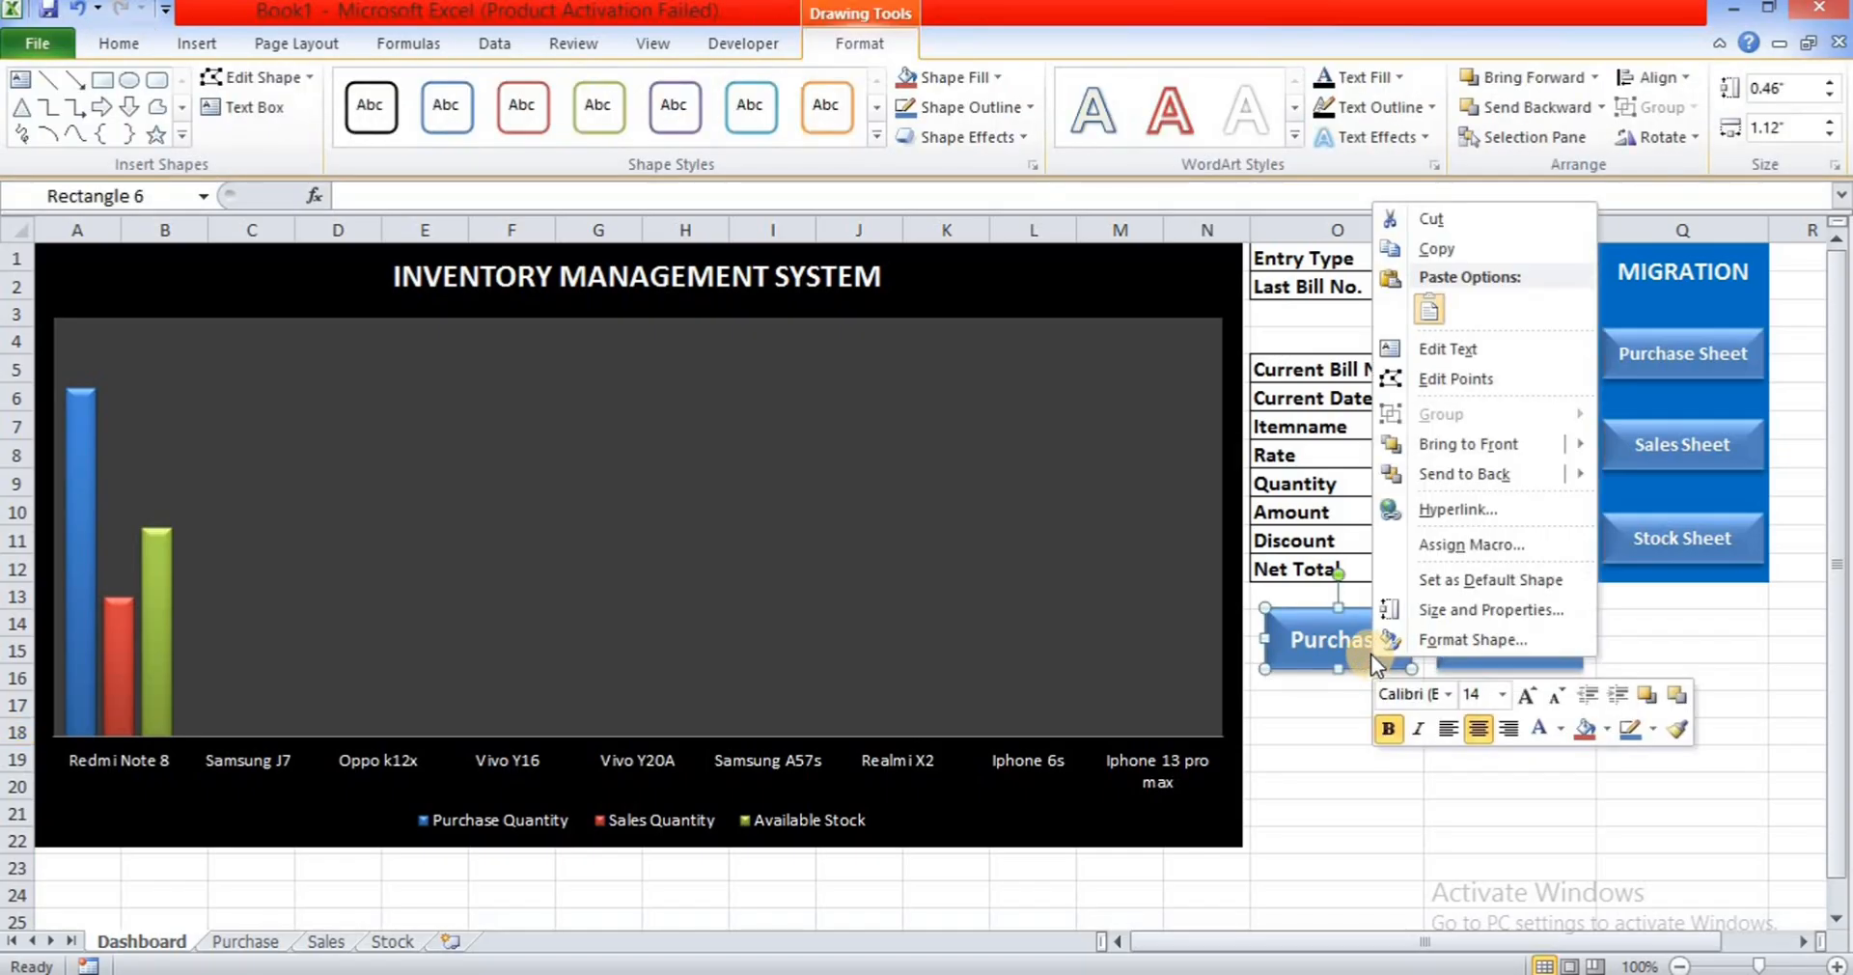
left_click(1440, 541)
left_click(1231, 385)
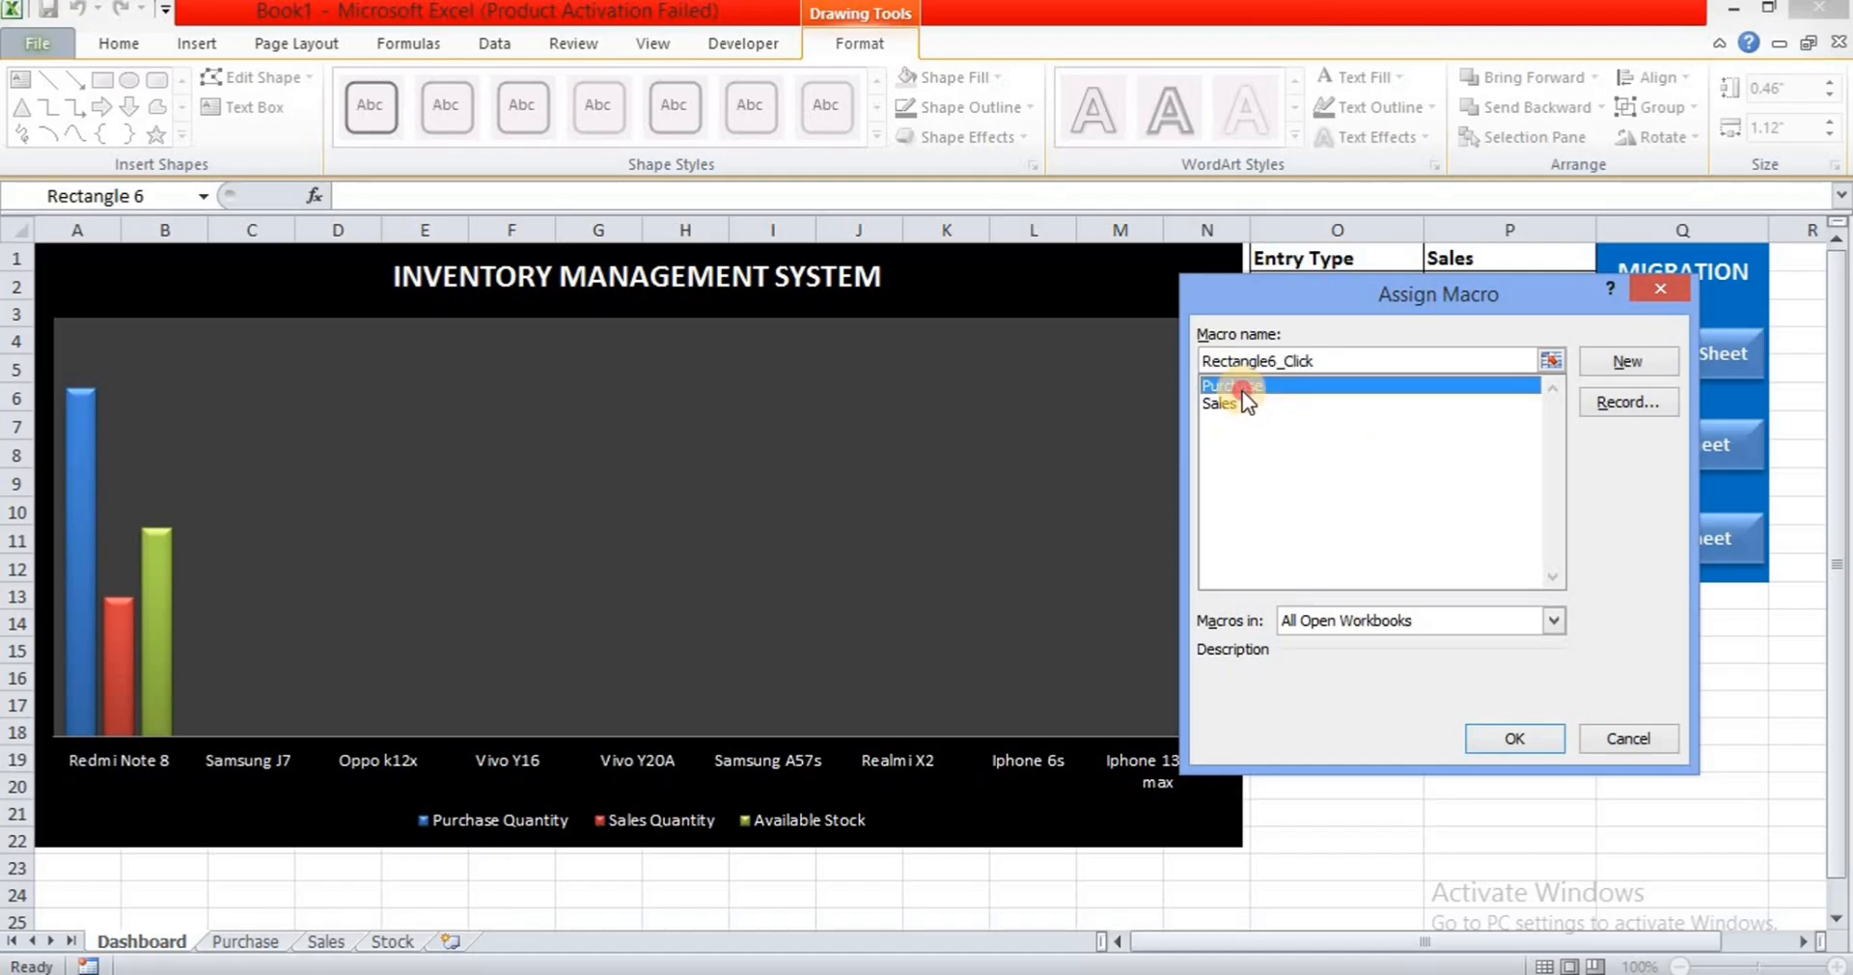
left_click(1516, 737)
- Assign the Sales macro to the Sales button below the form, leaving the shape deselected
right_click(1490, 650)
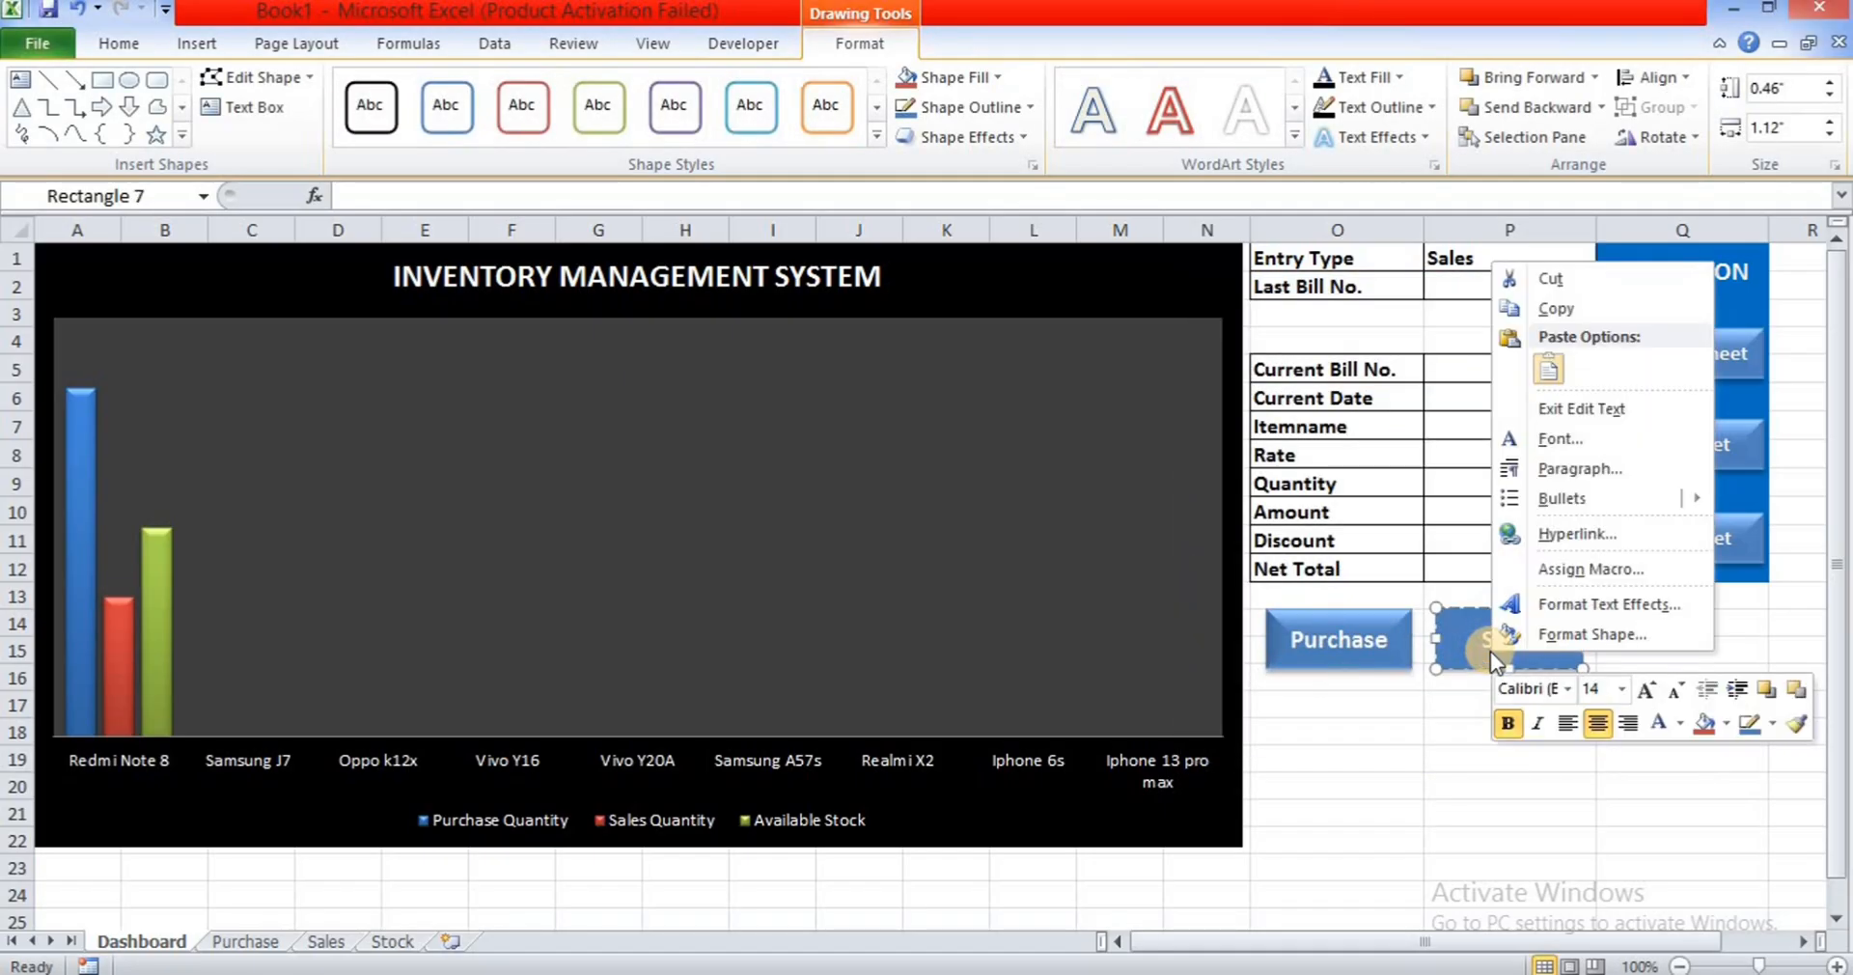
left_click(1549, 571)
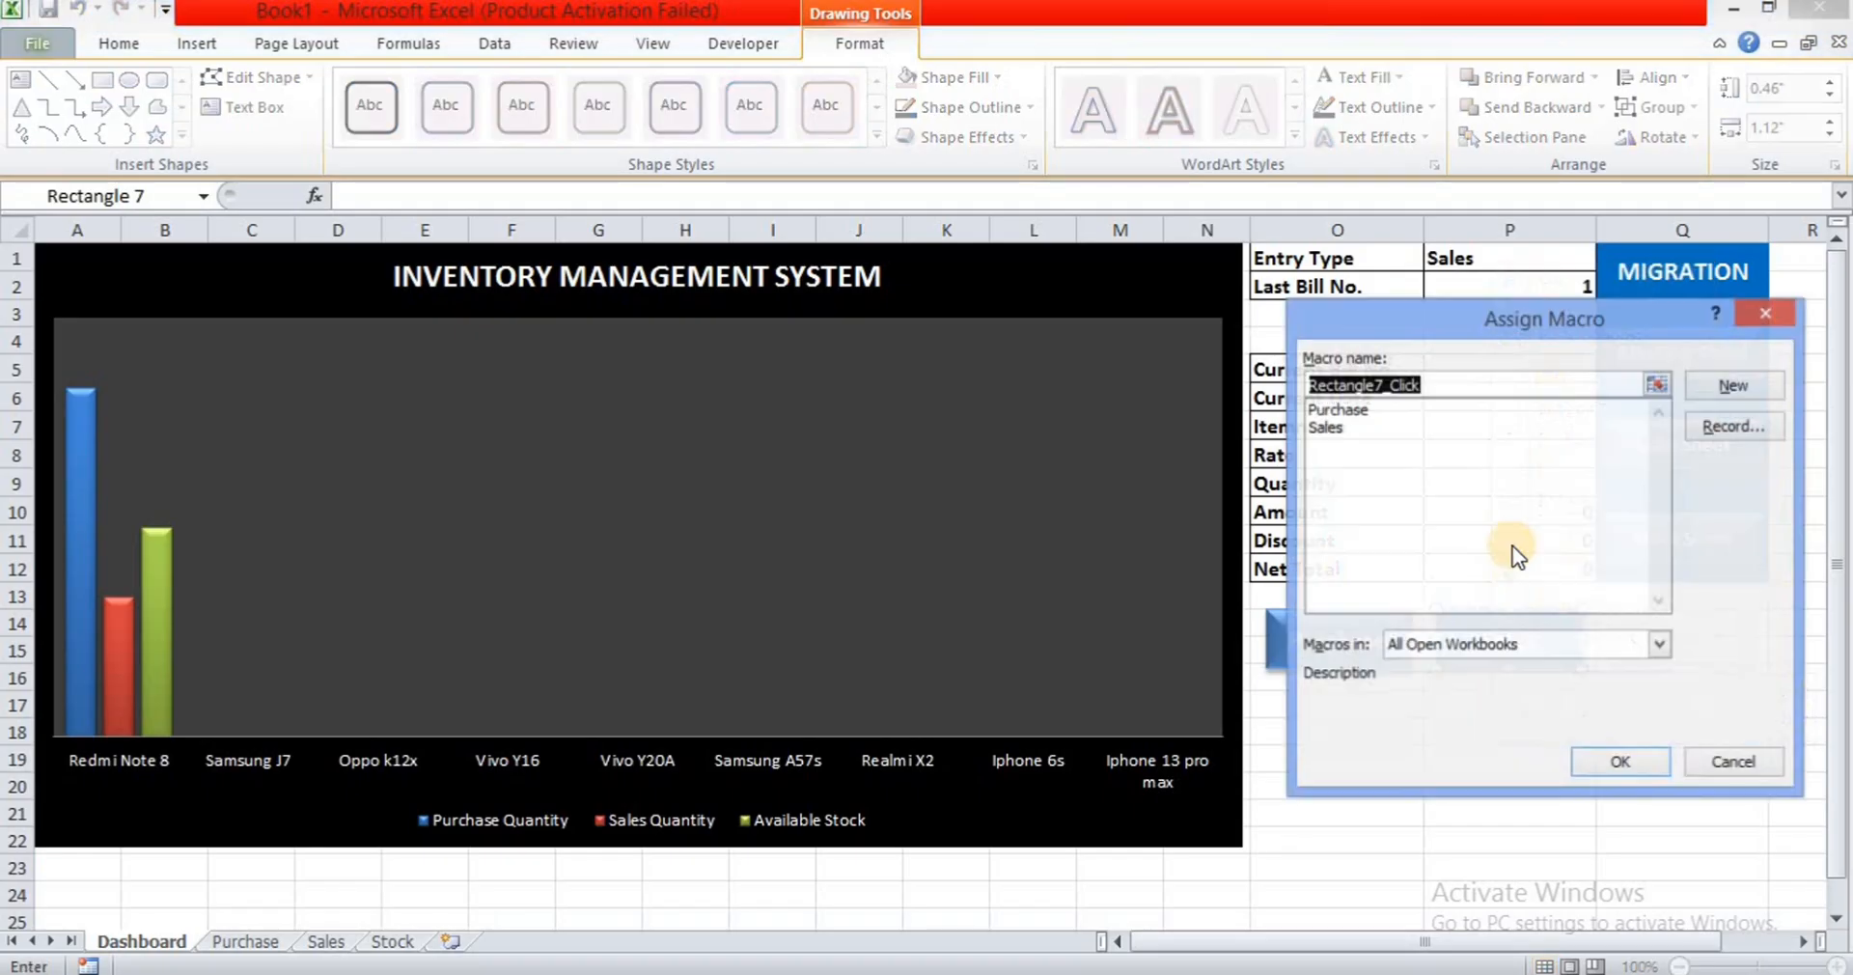
left_click(1325, 428)
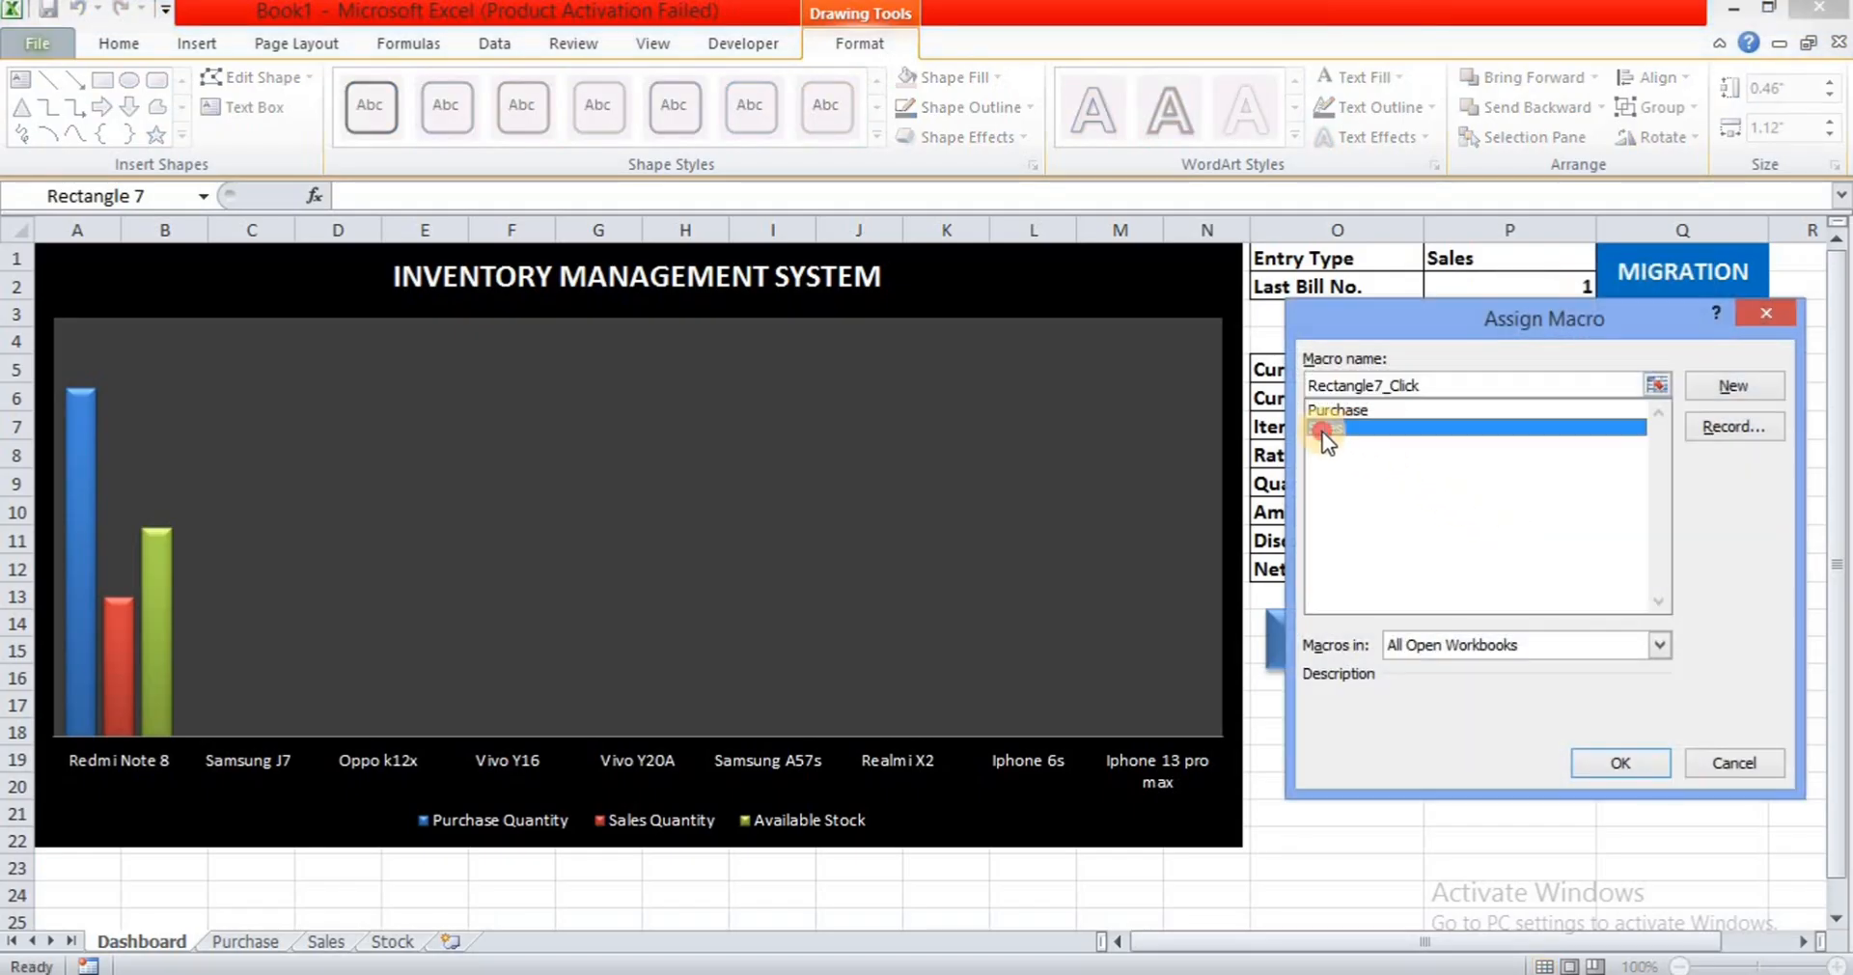
left_click(1632, 764)
left_click(1573, 767)
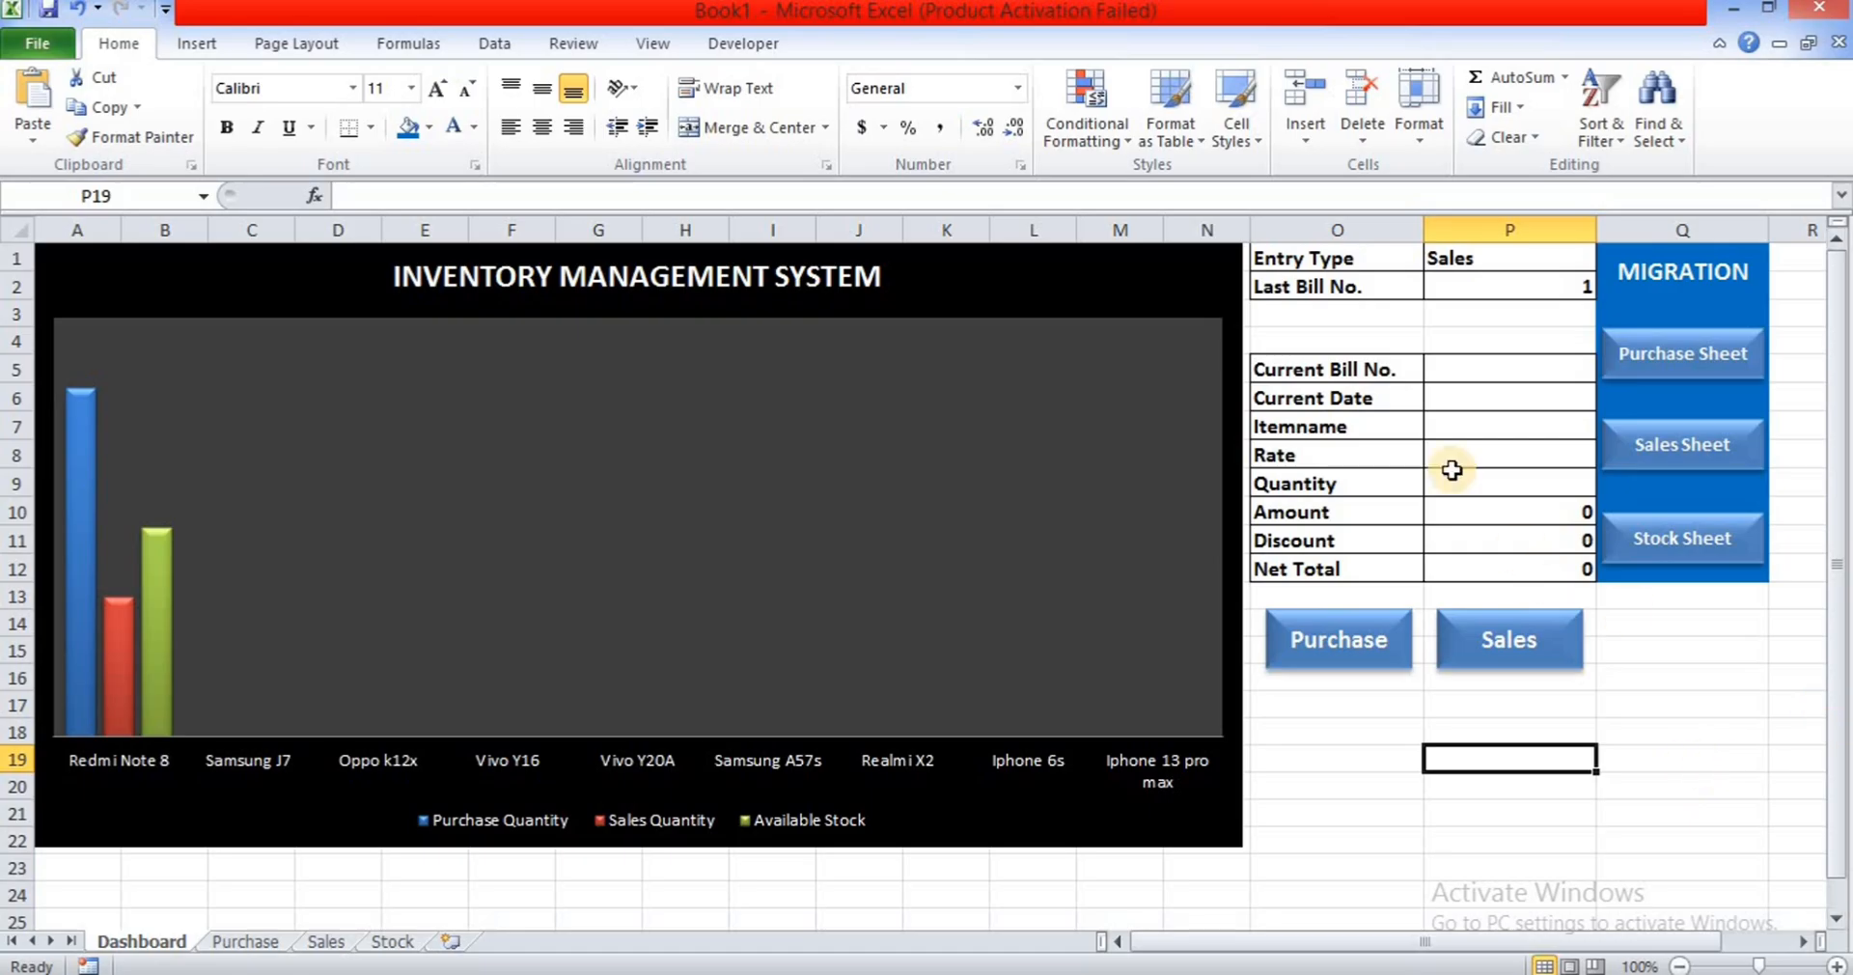
- Start a new form entry with current date 08-06-2025 and item name Vivo Y20A
left_click(1460, 396)
type("08")
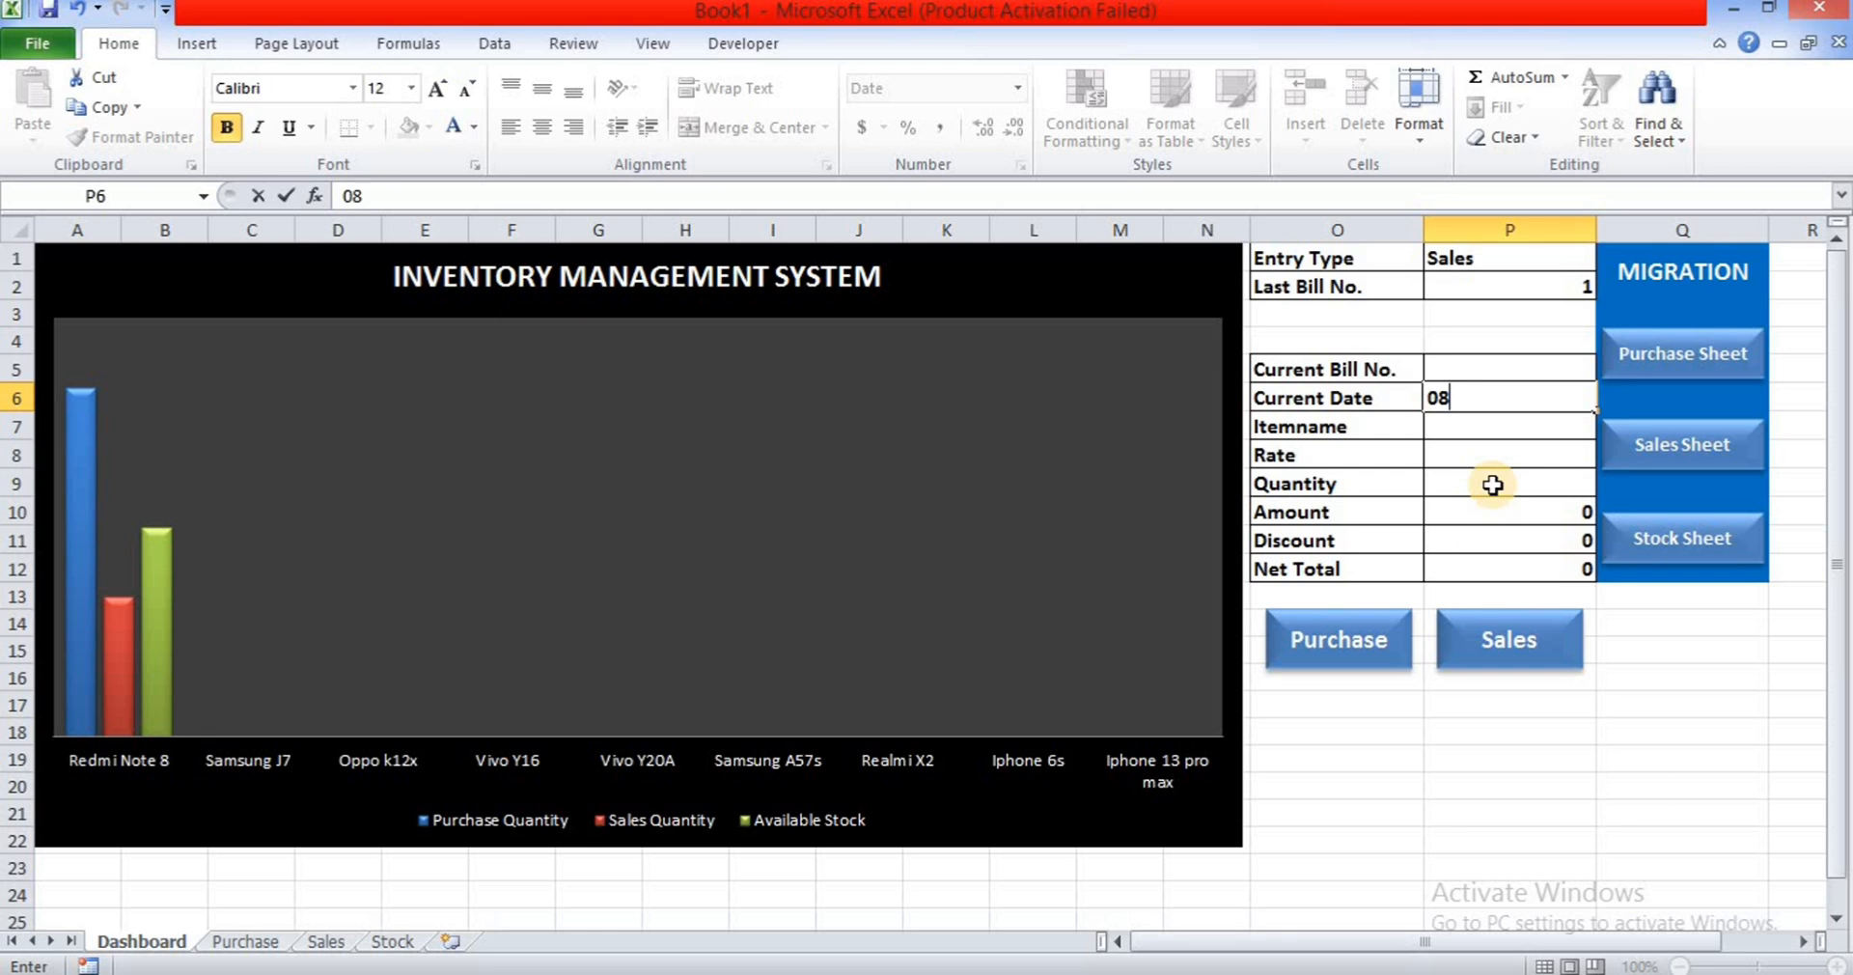
type("-06-2025")
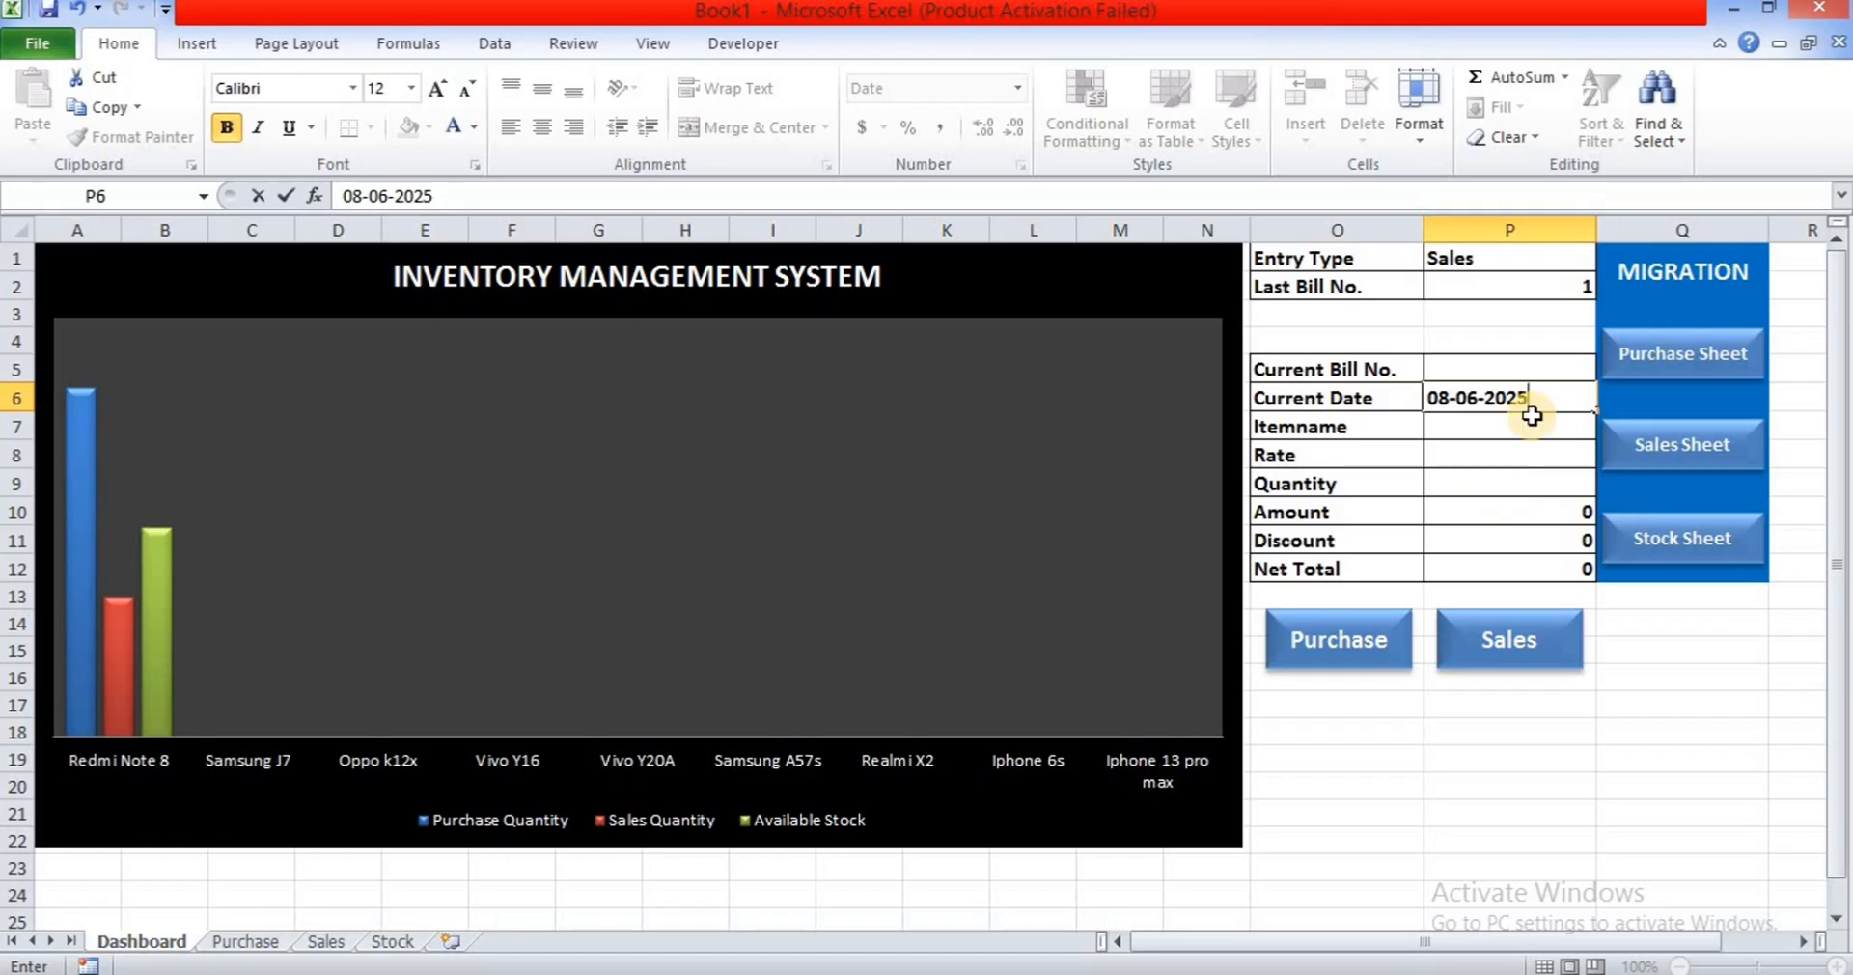
left_click(1484, 437)
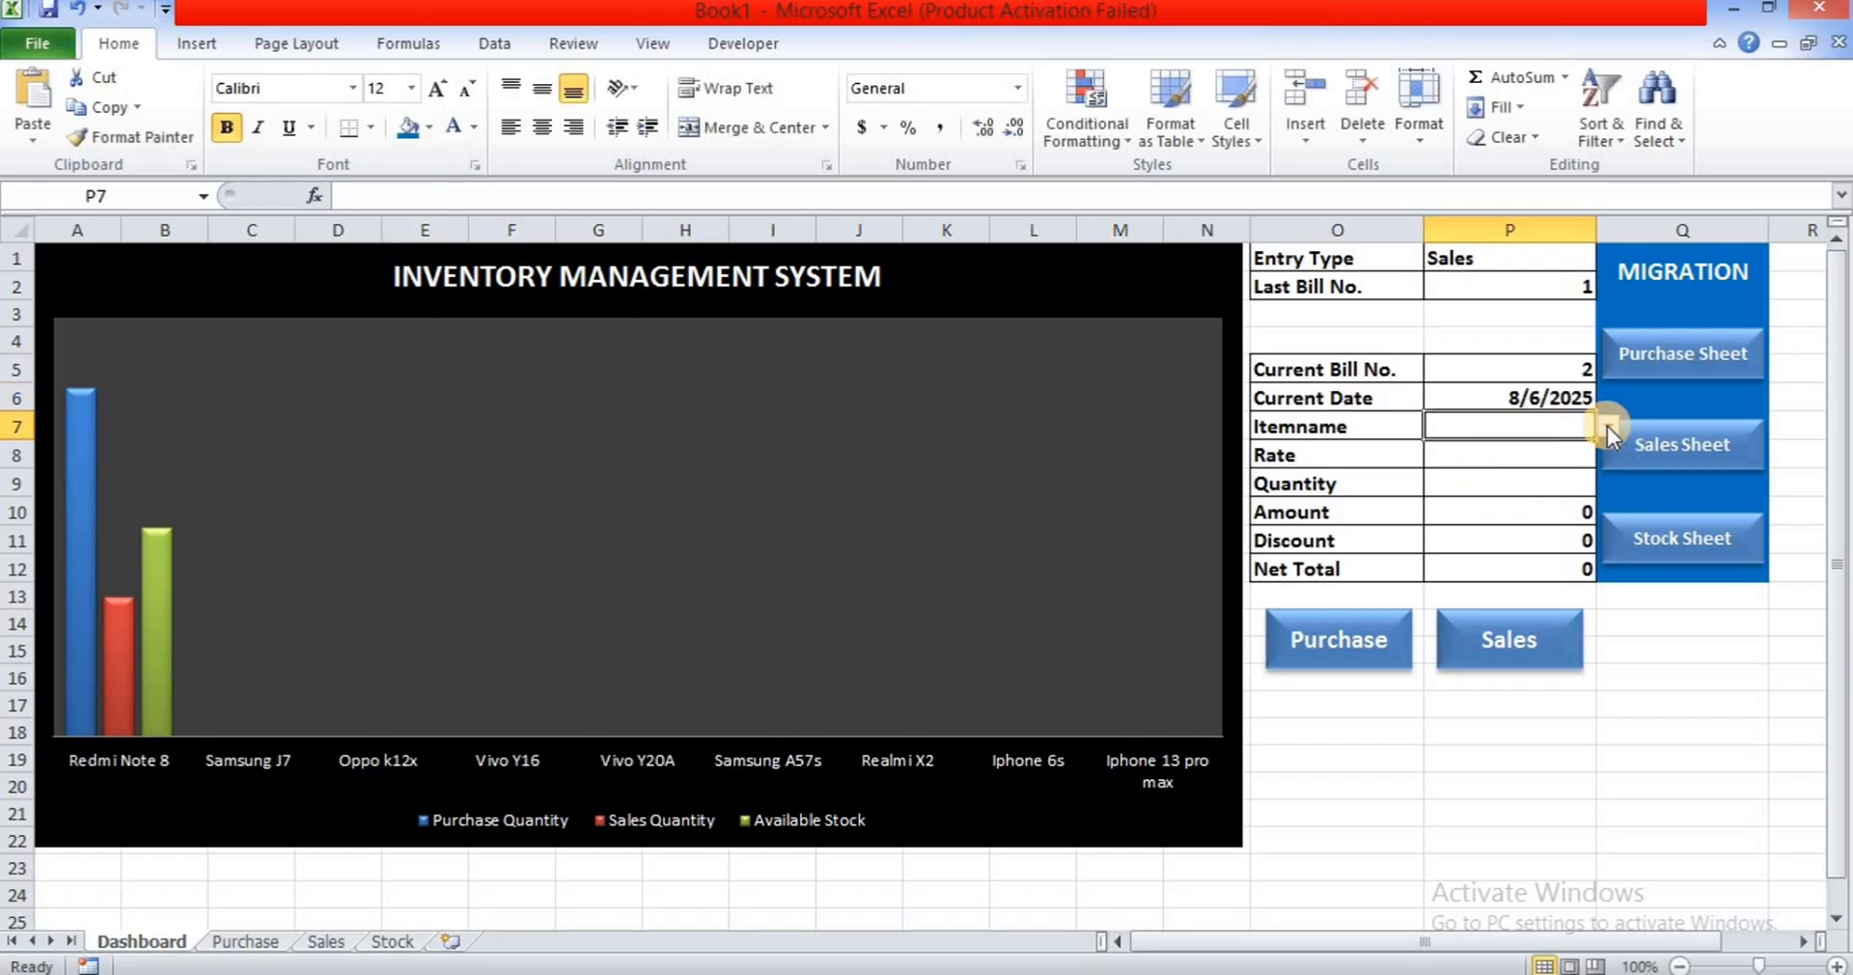
left_click(1607, 425)
left_click(1509, 520)
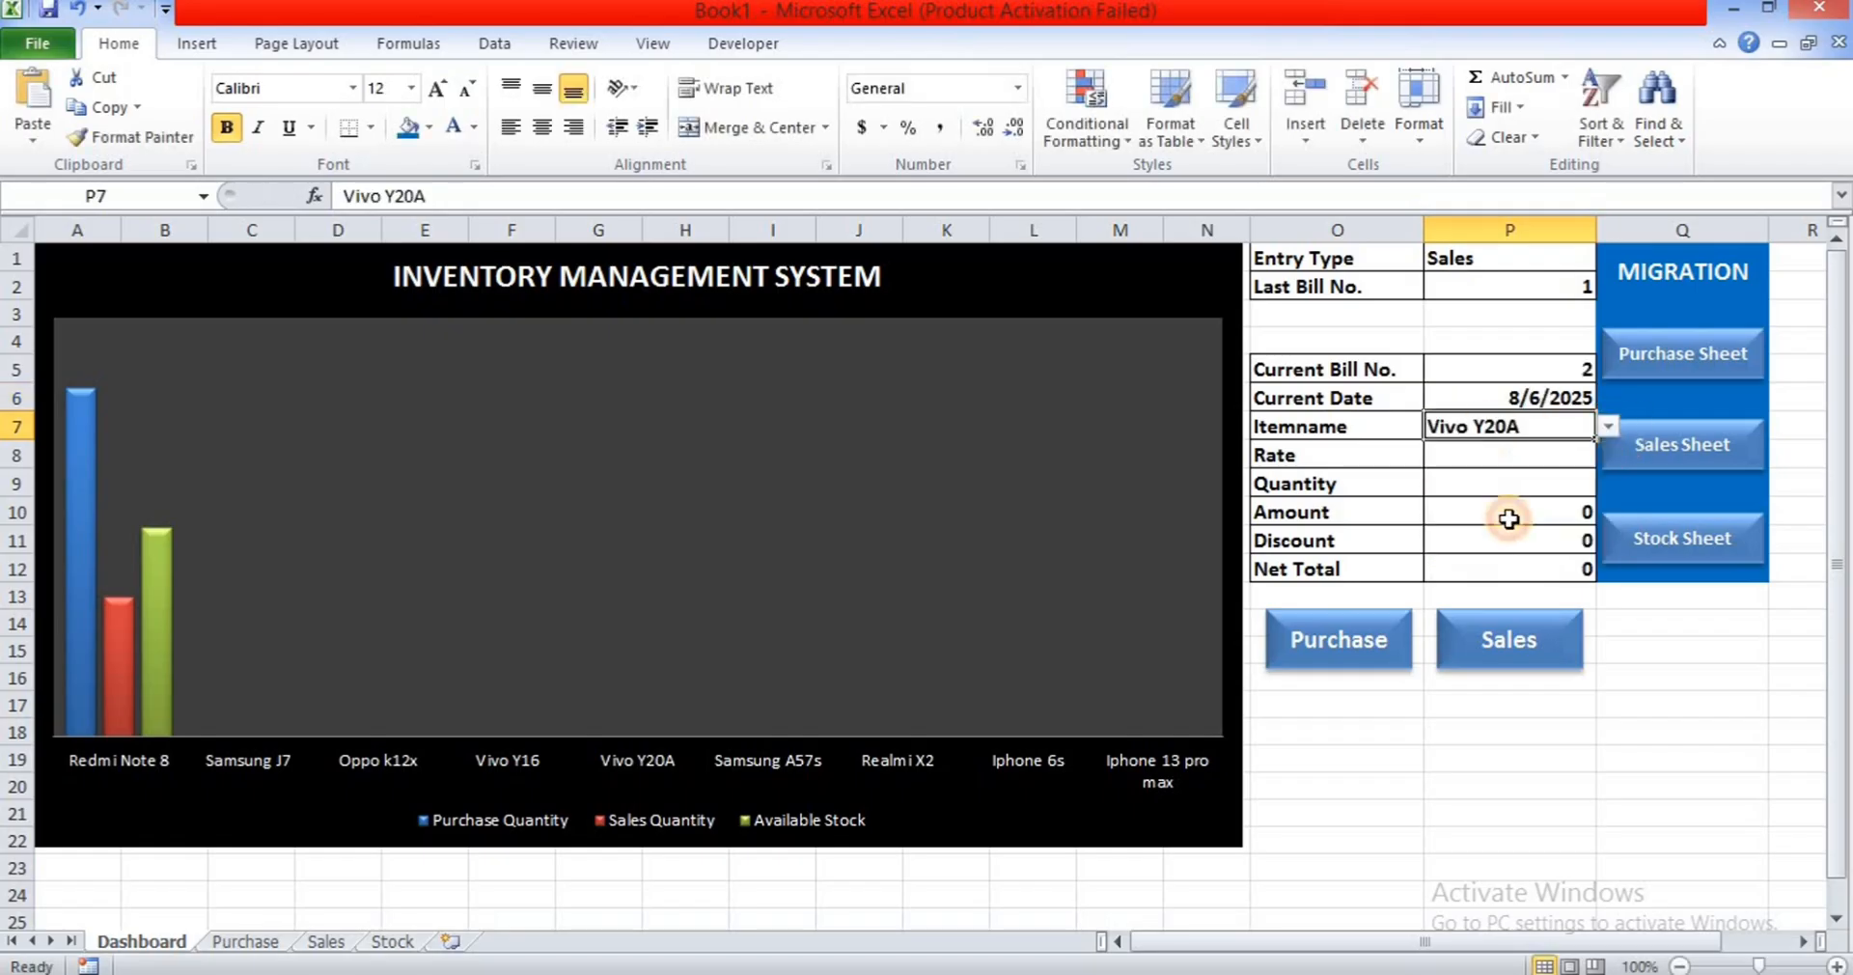
- Complete the entry with rate 11500 and quantity 10, and store it by running the Purchase macro
left_click(1502, 461)
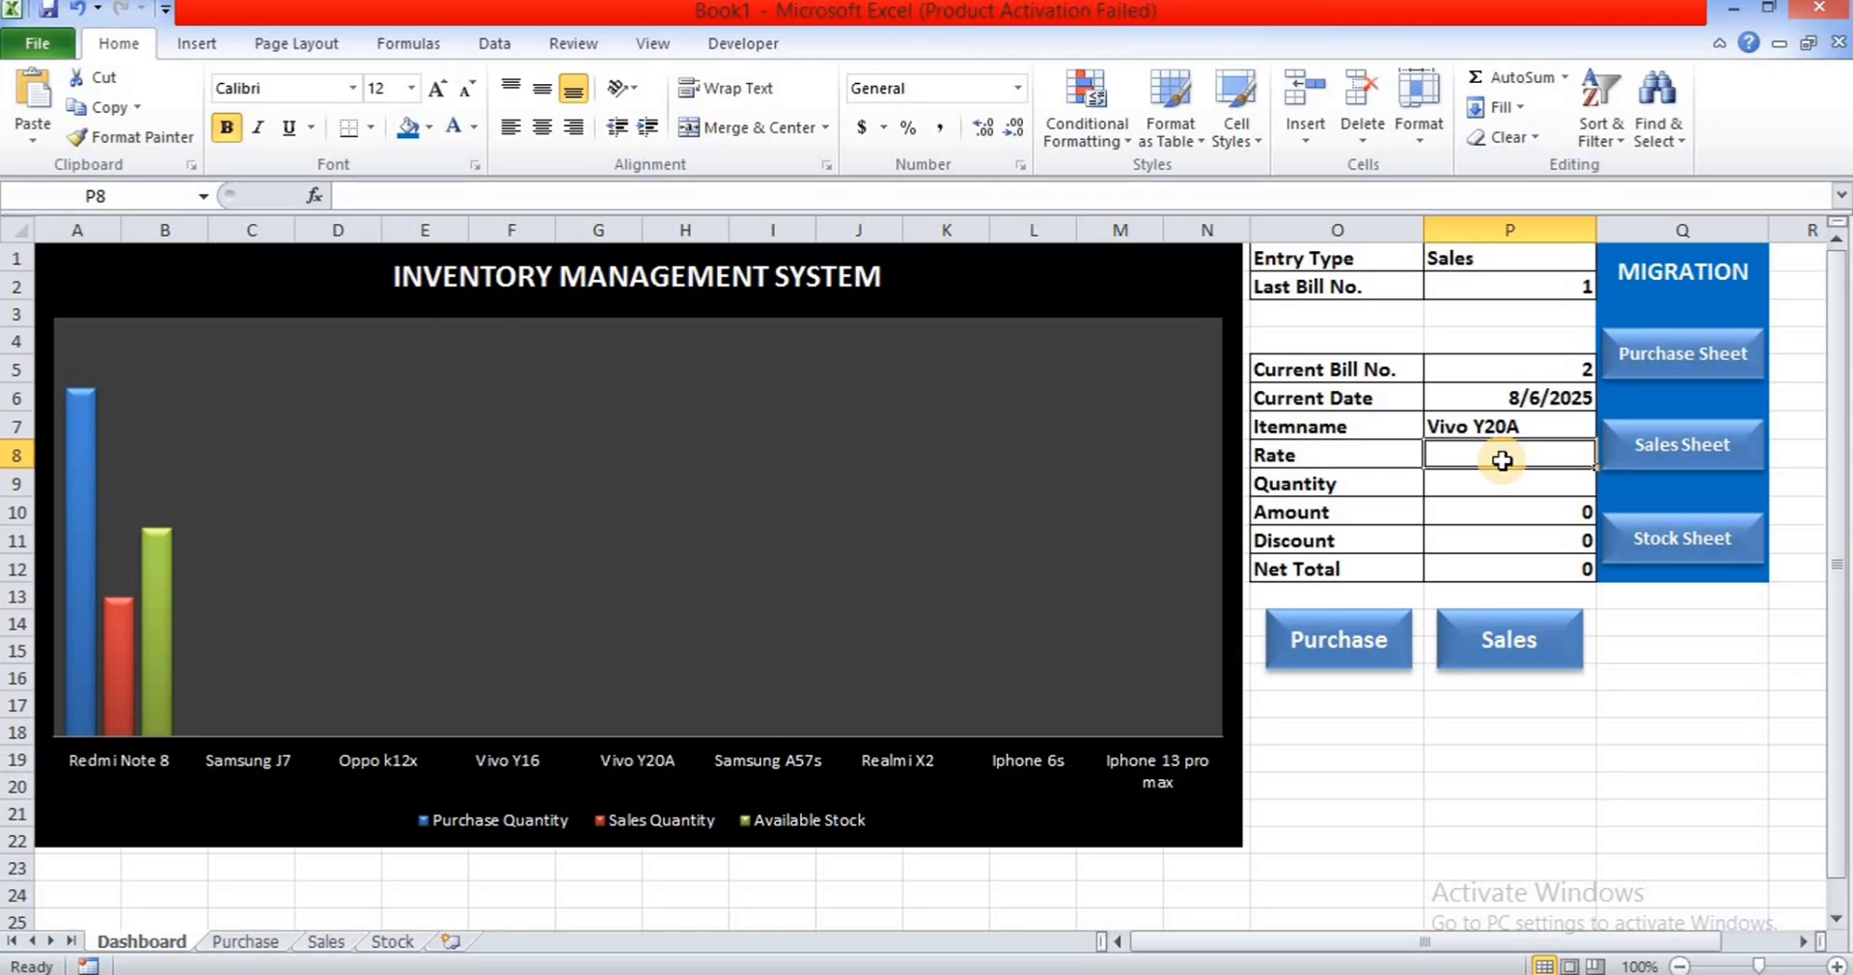
type("1")
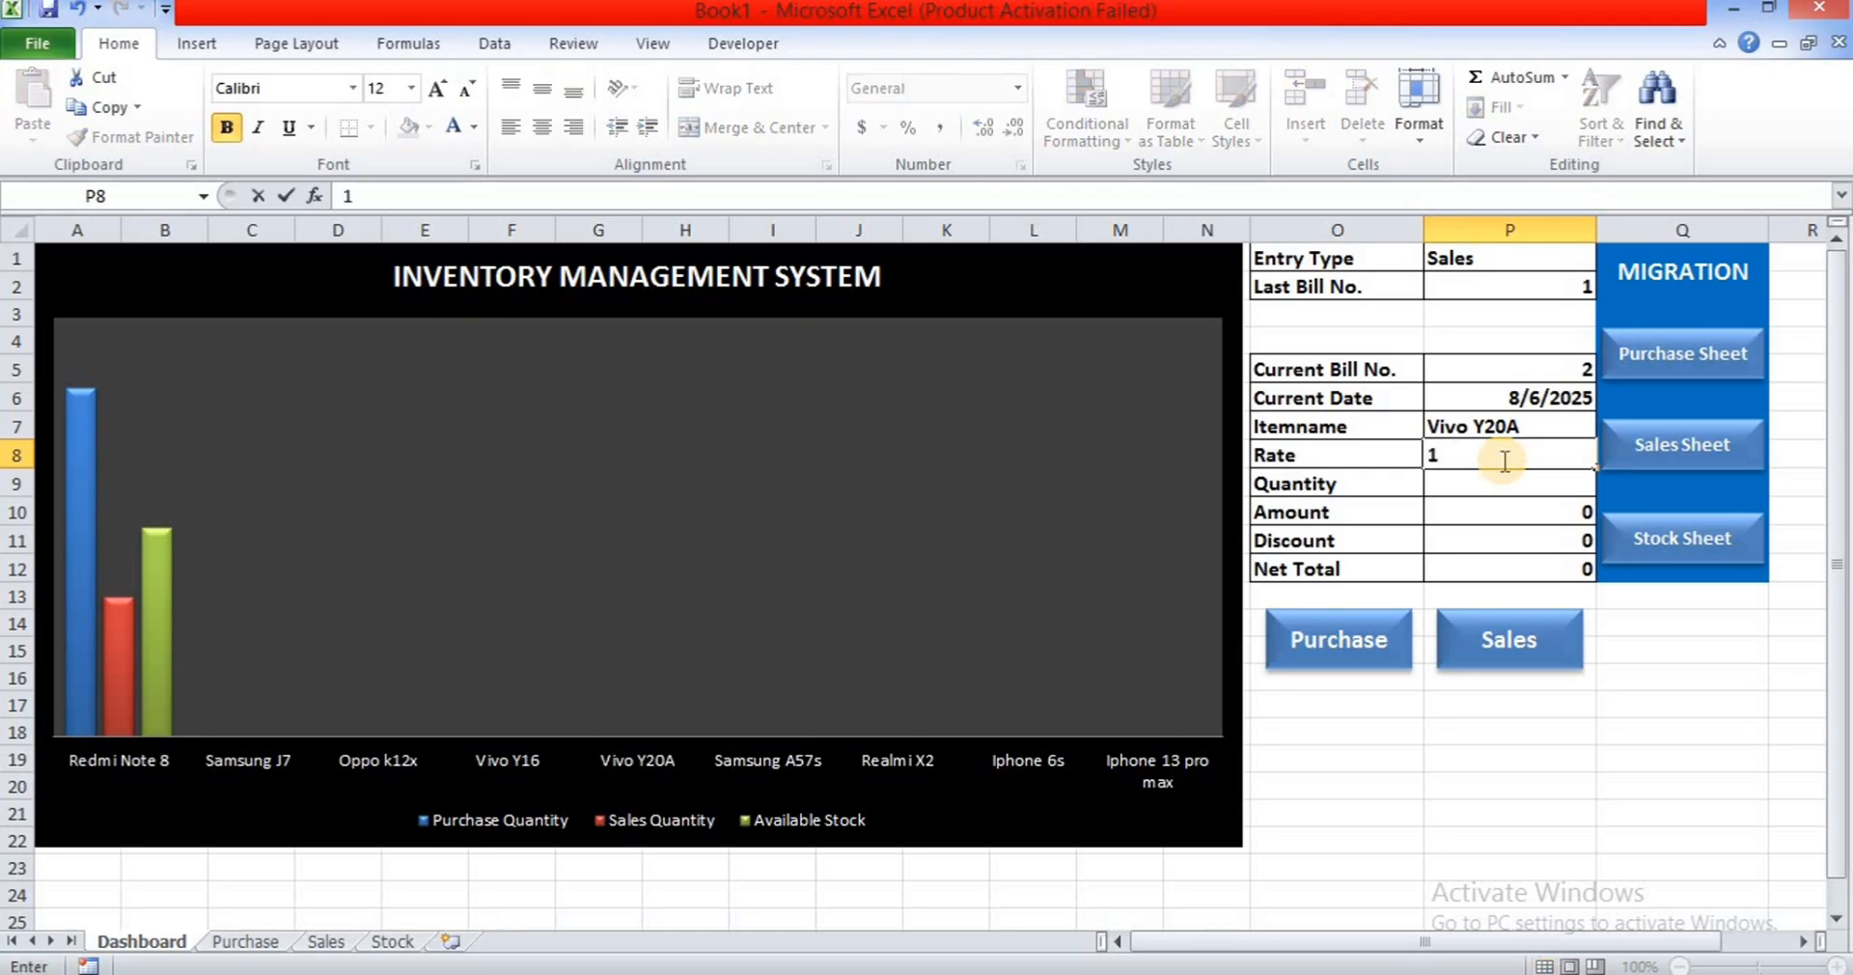
type("1500")
left_click(1502, 475)
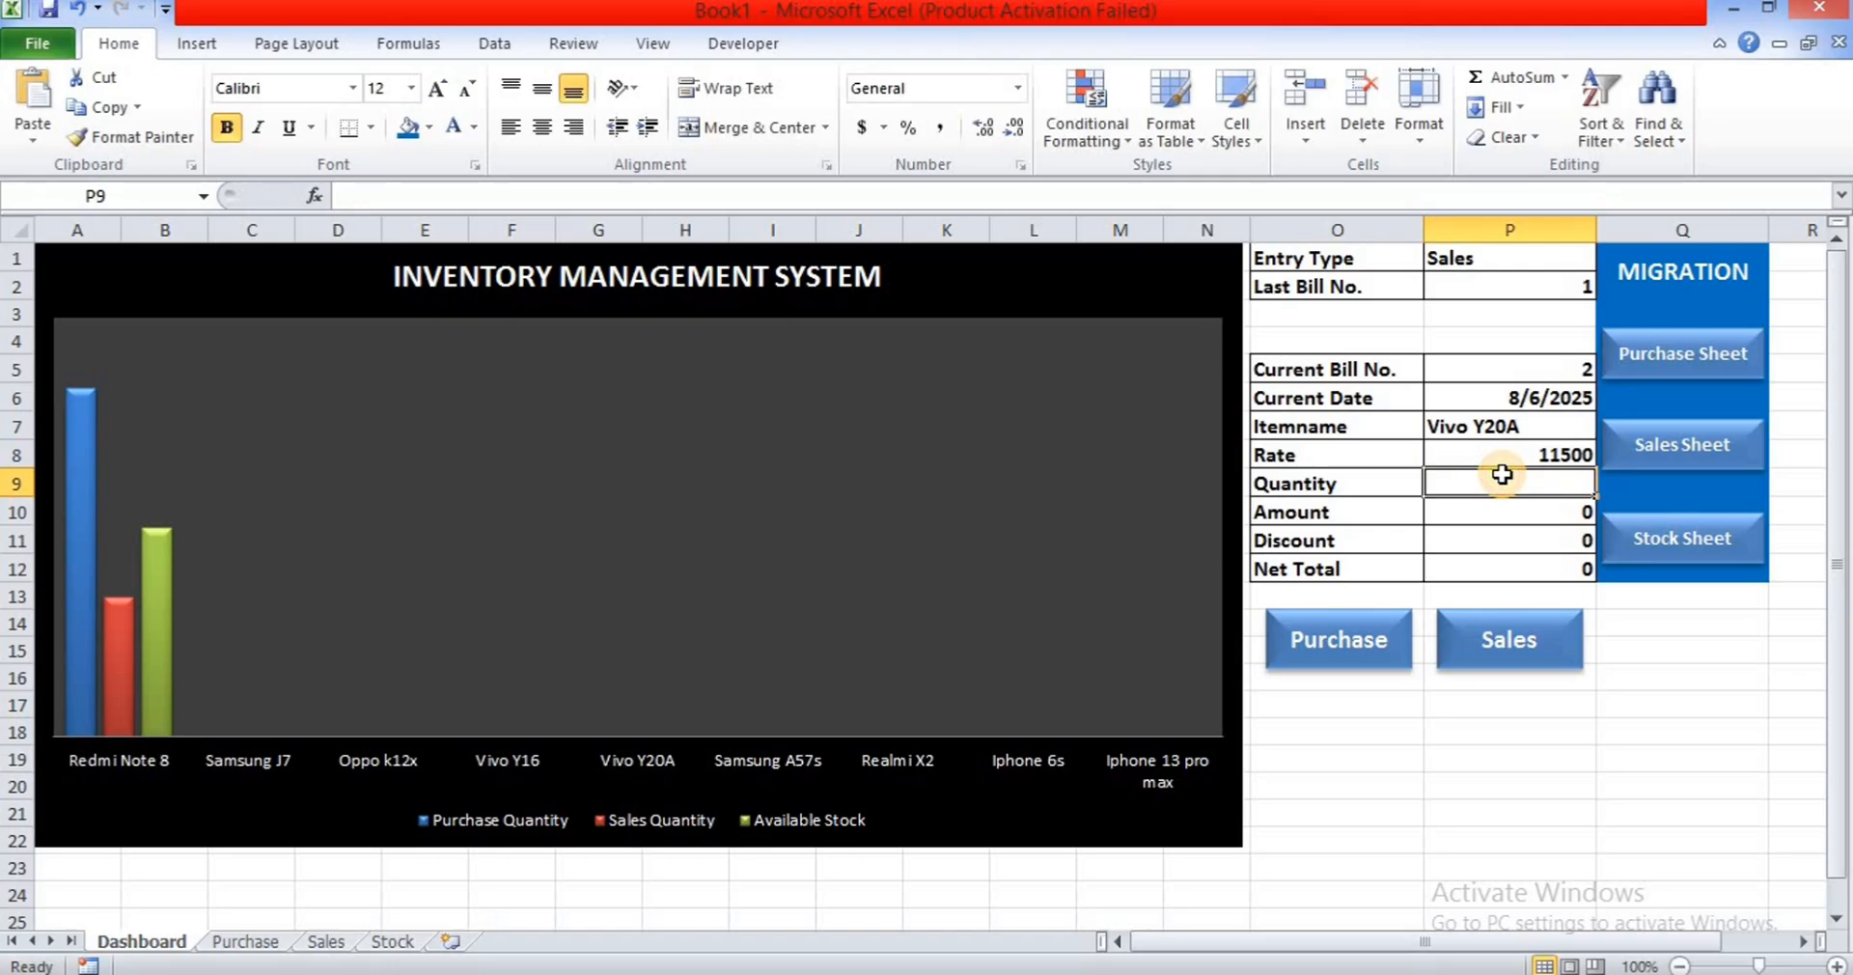
type("10")
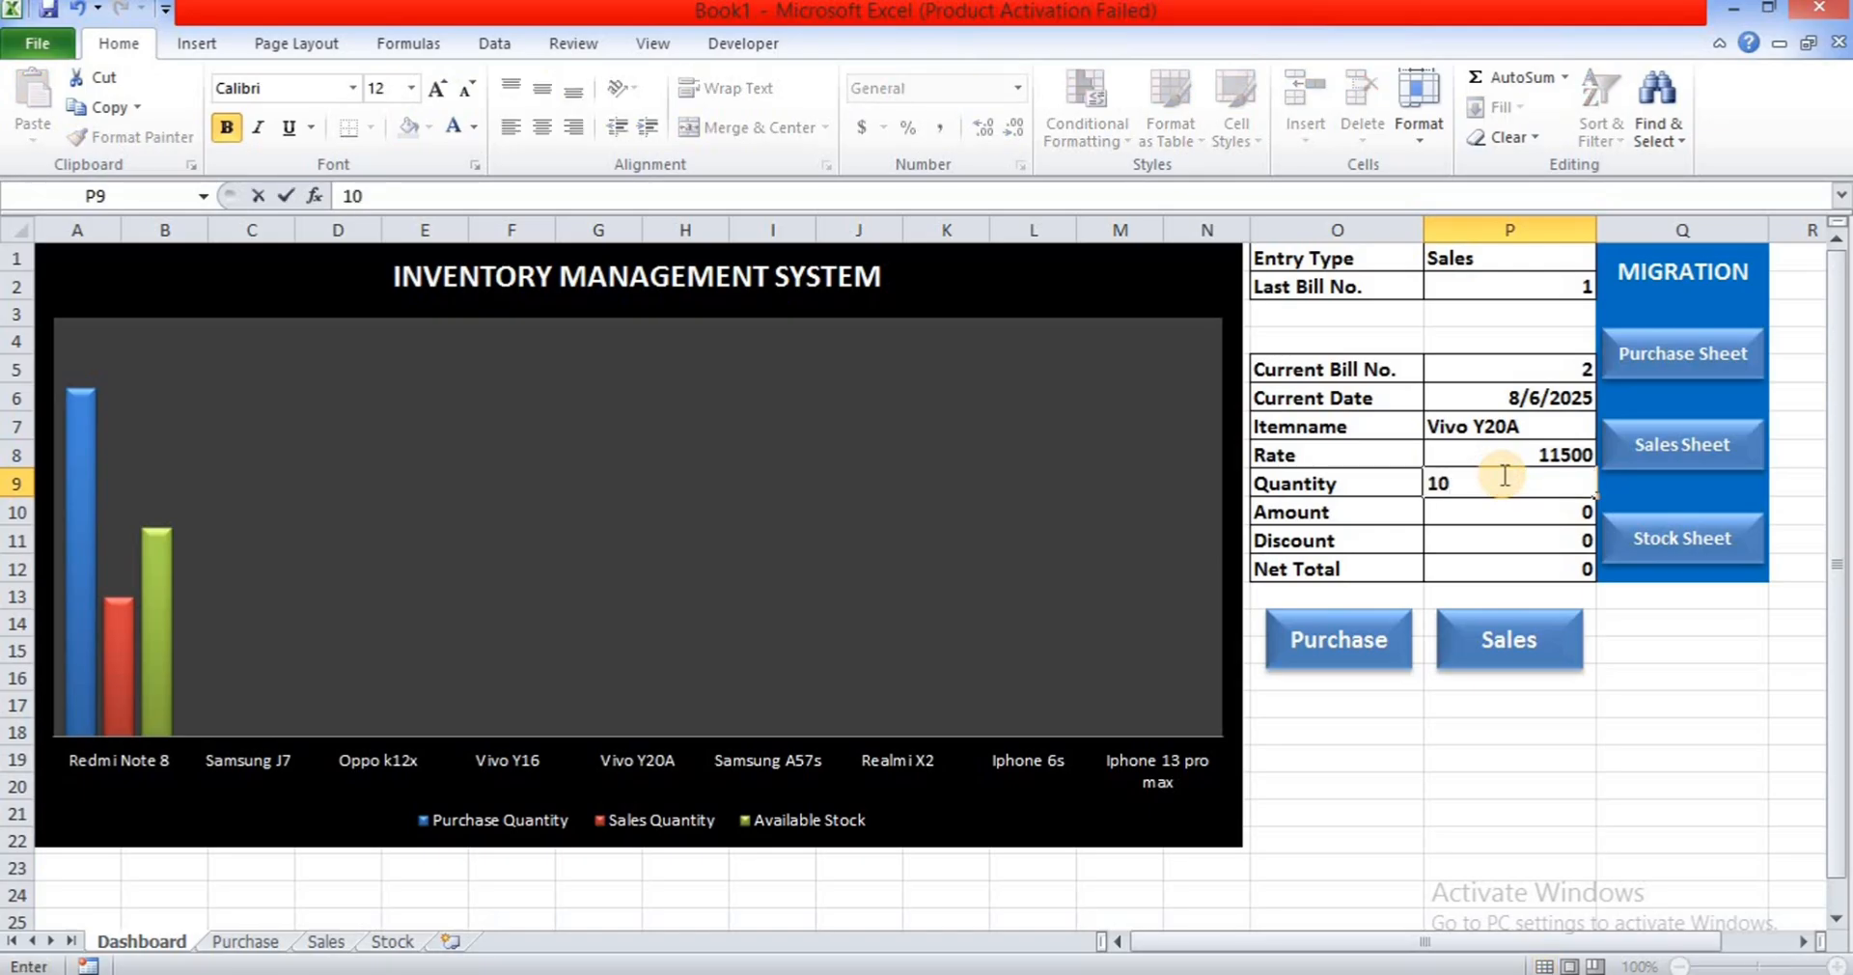
key("Return")
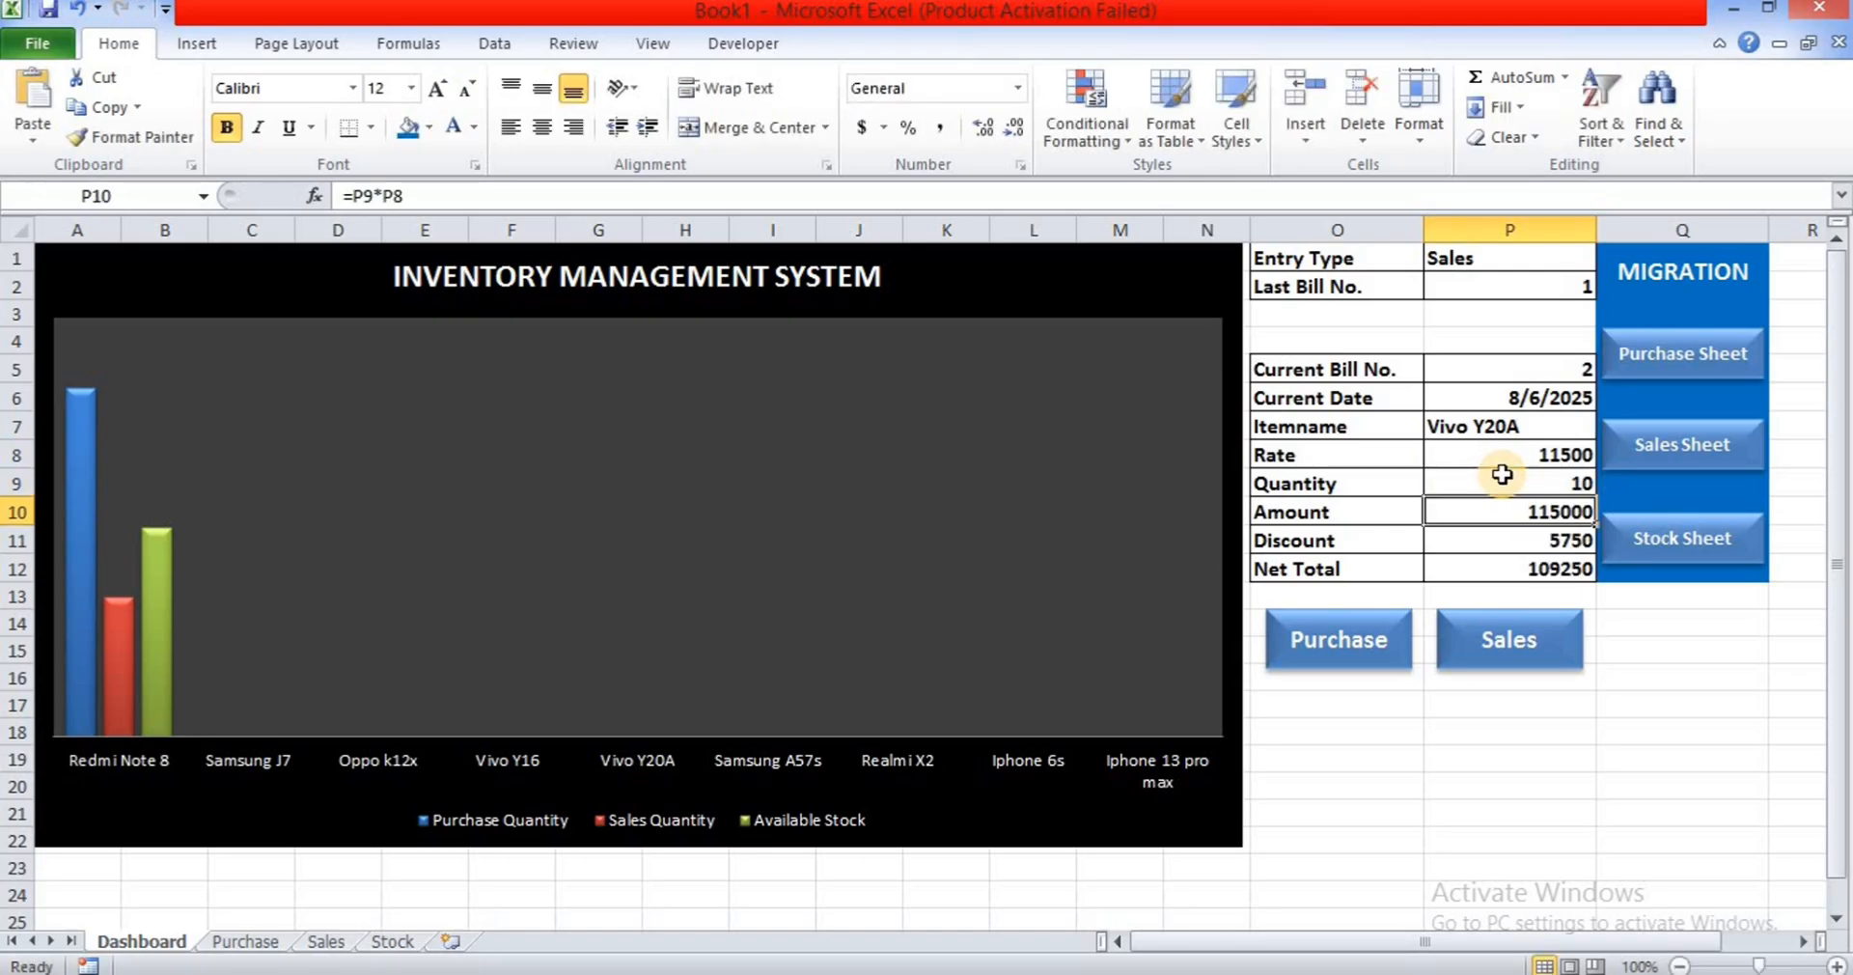
left_click(1380, 637)
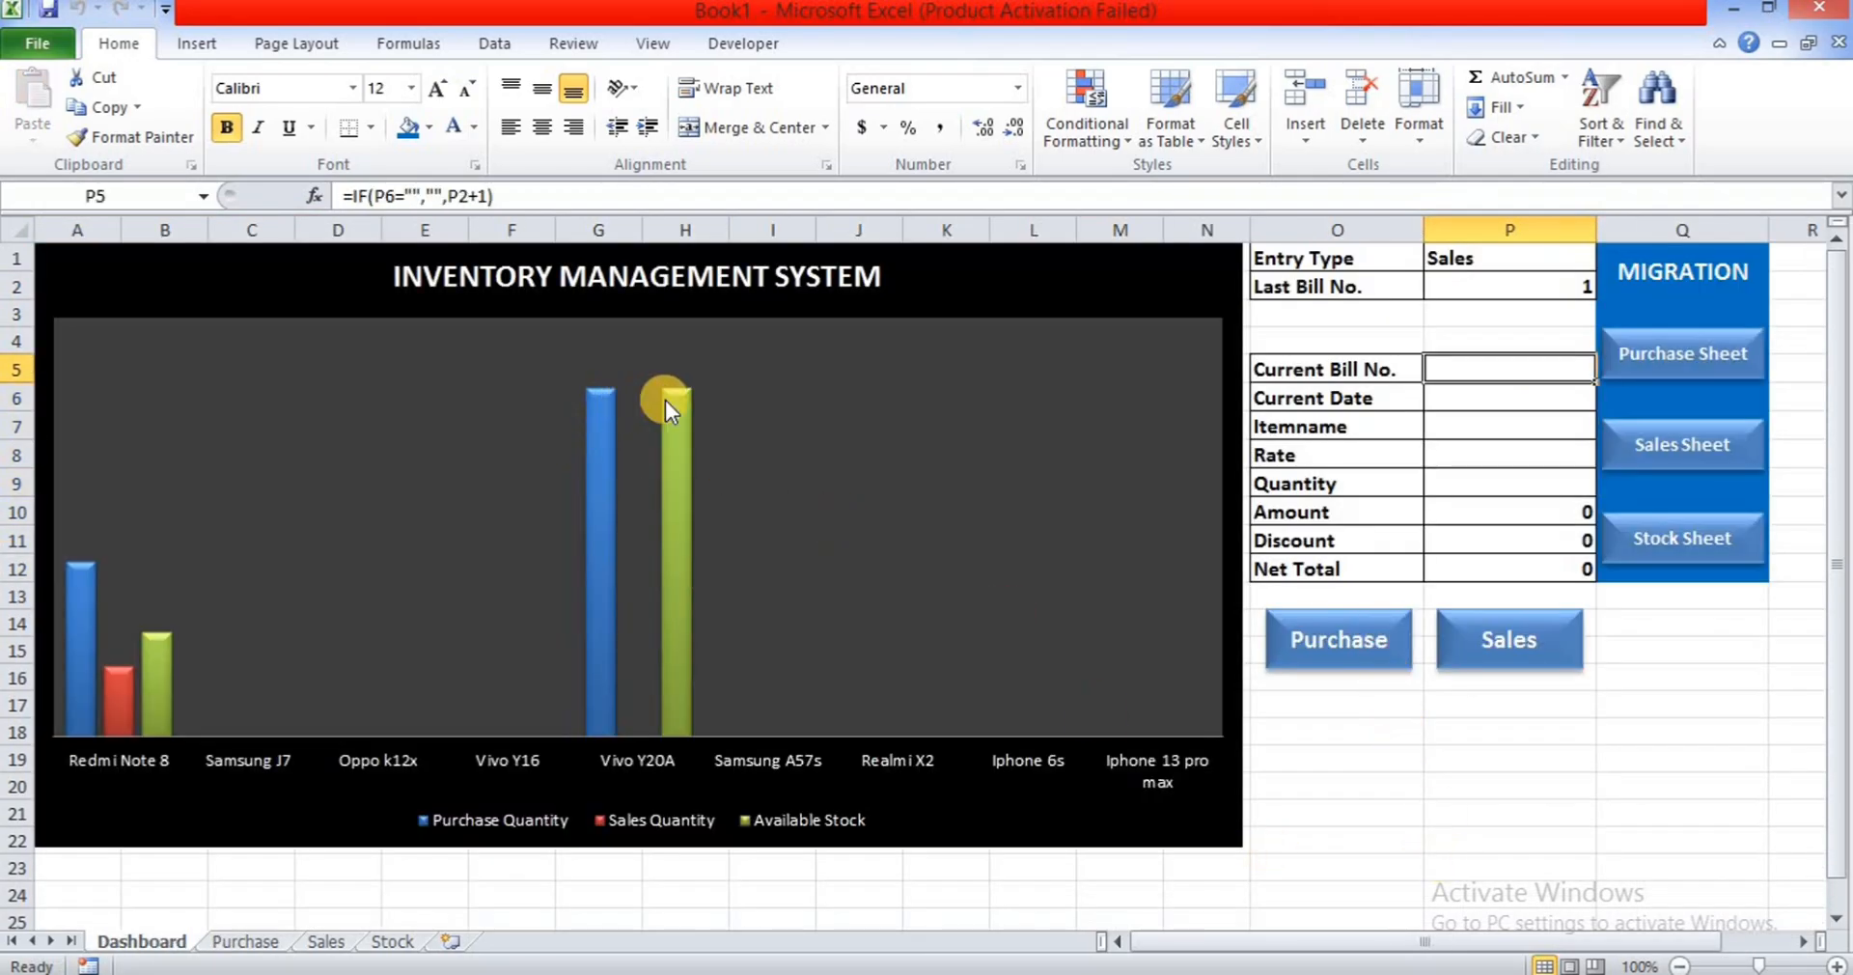
- Start another form entry with current date 09-06-2025 and item name Vivo Y20A
left_click(1466, 402)
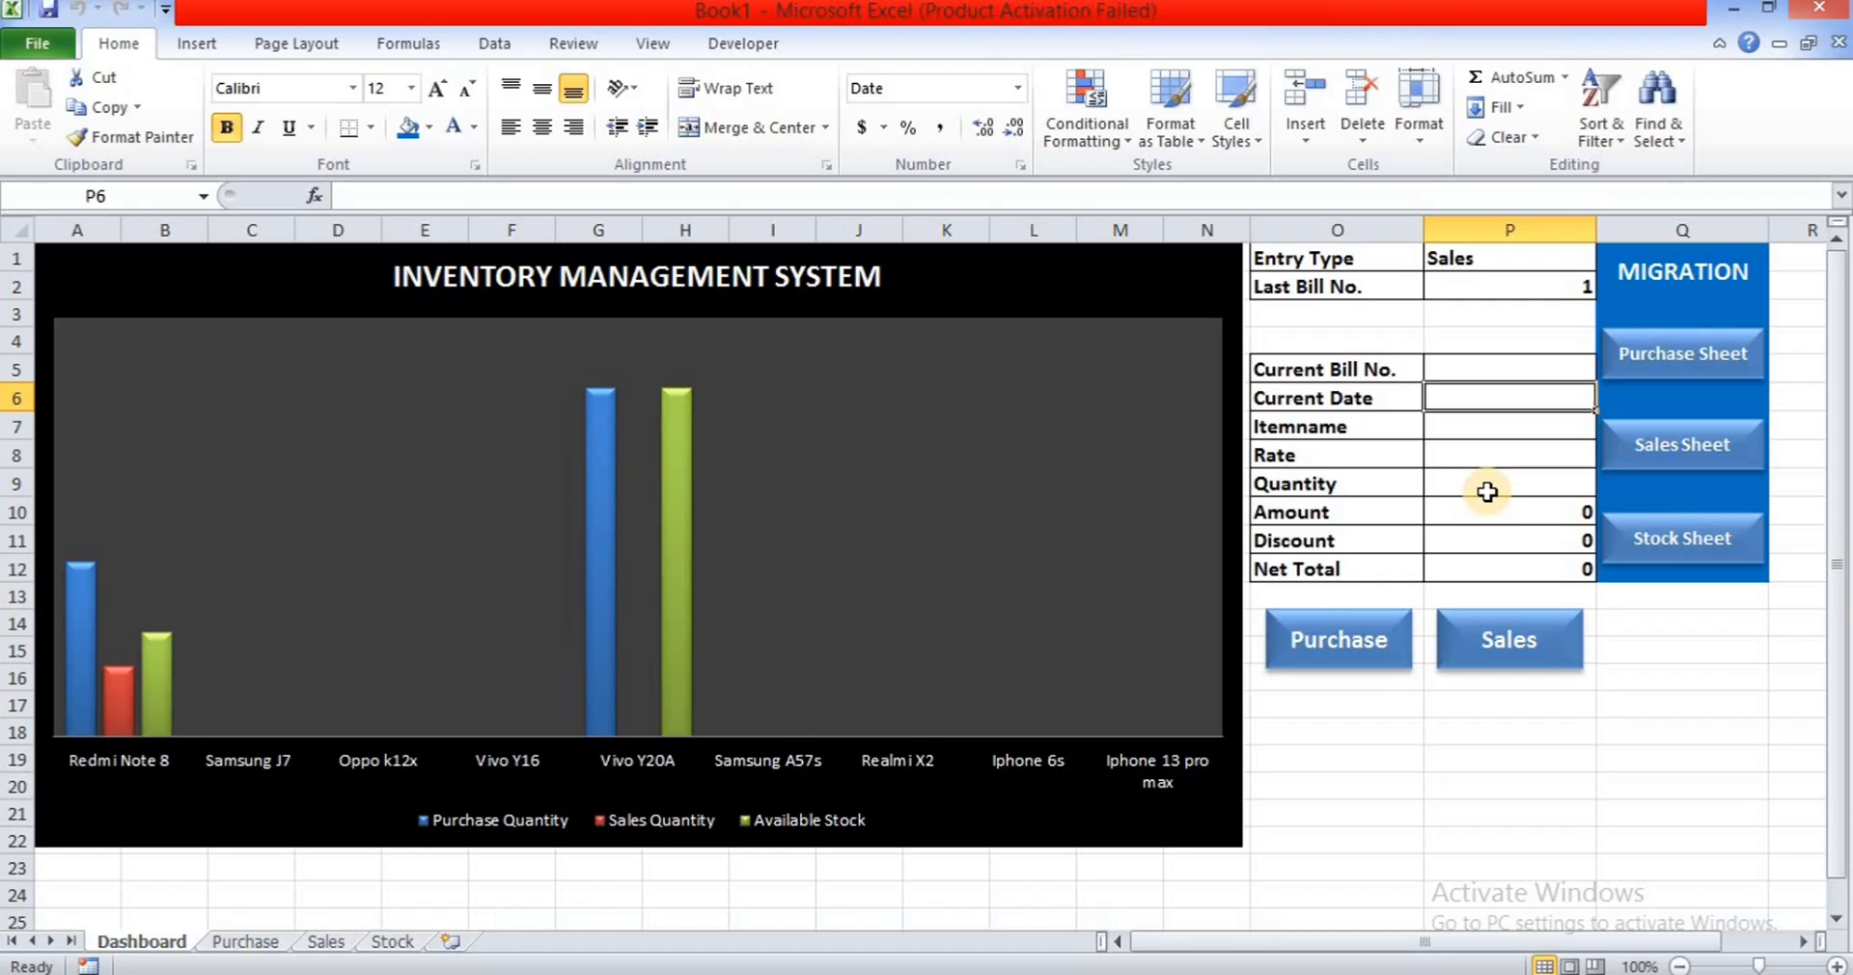
type("09-")
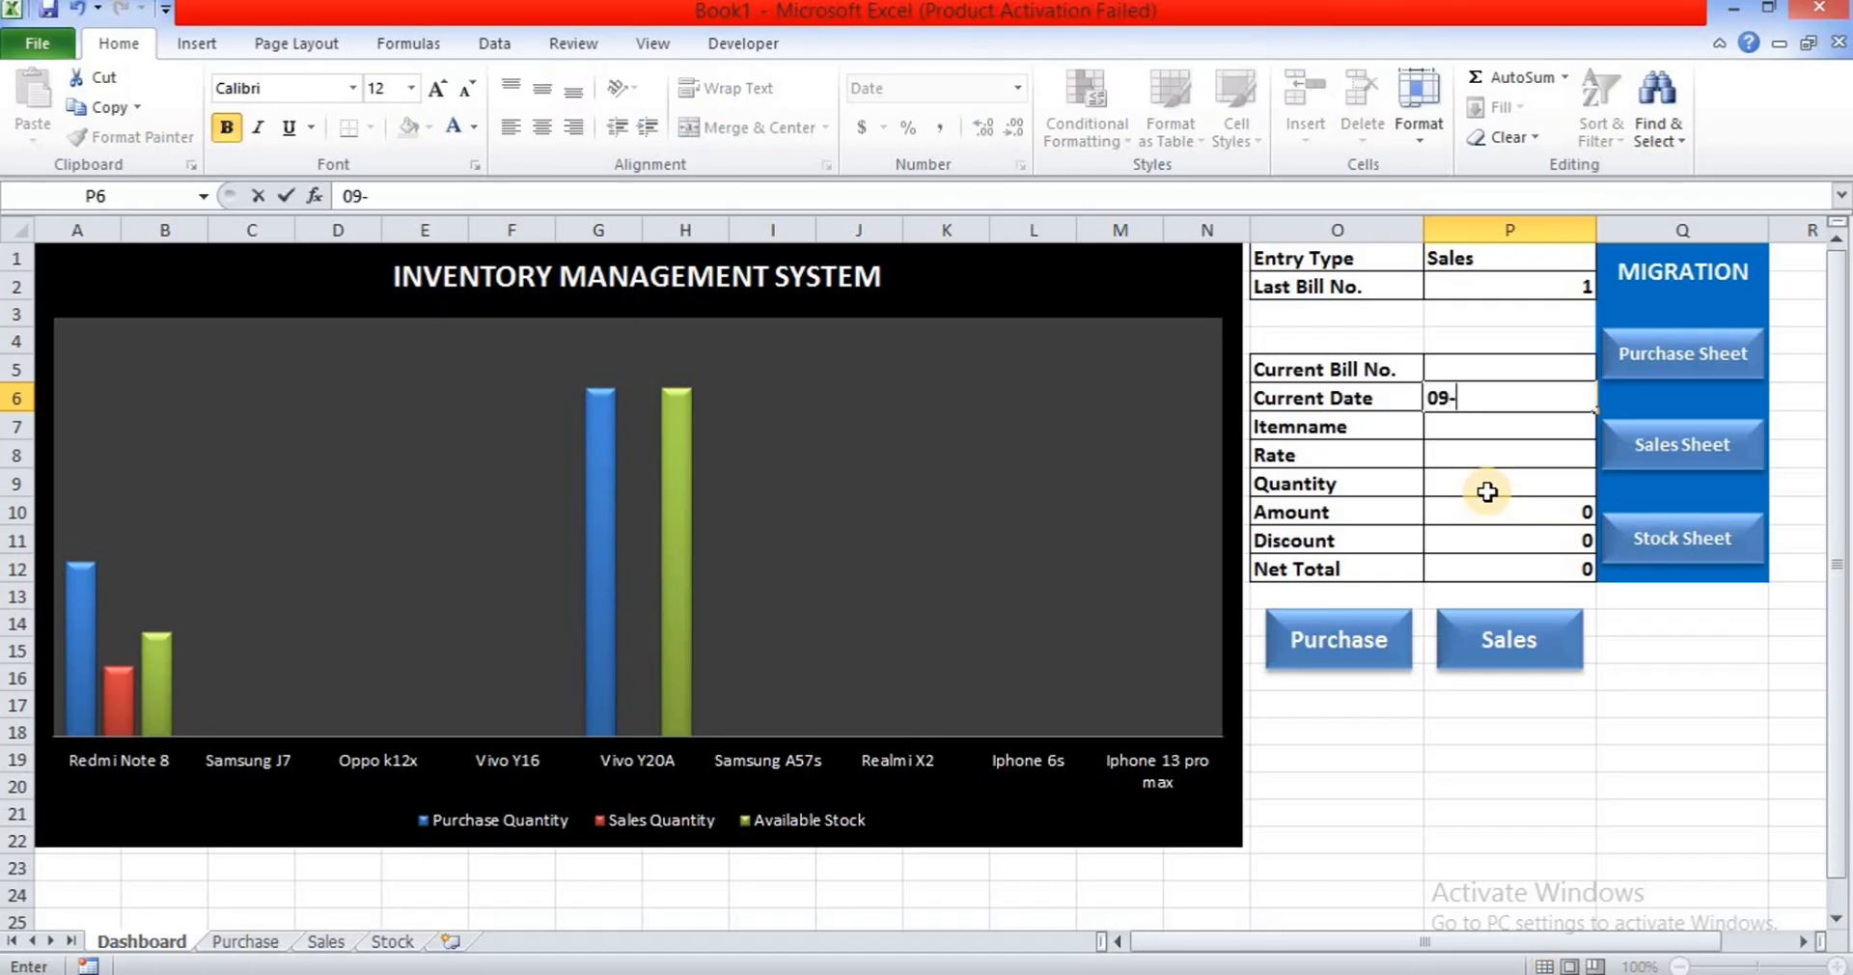
type("06-2025")
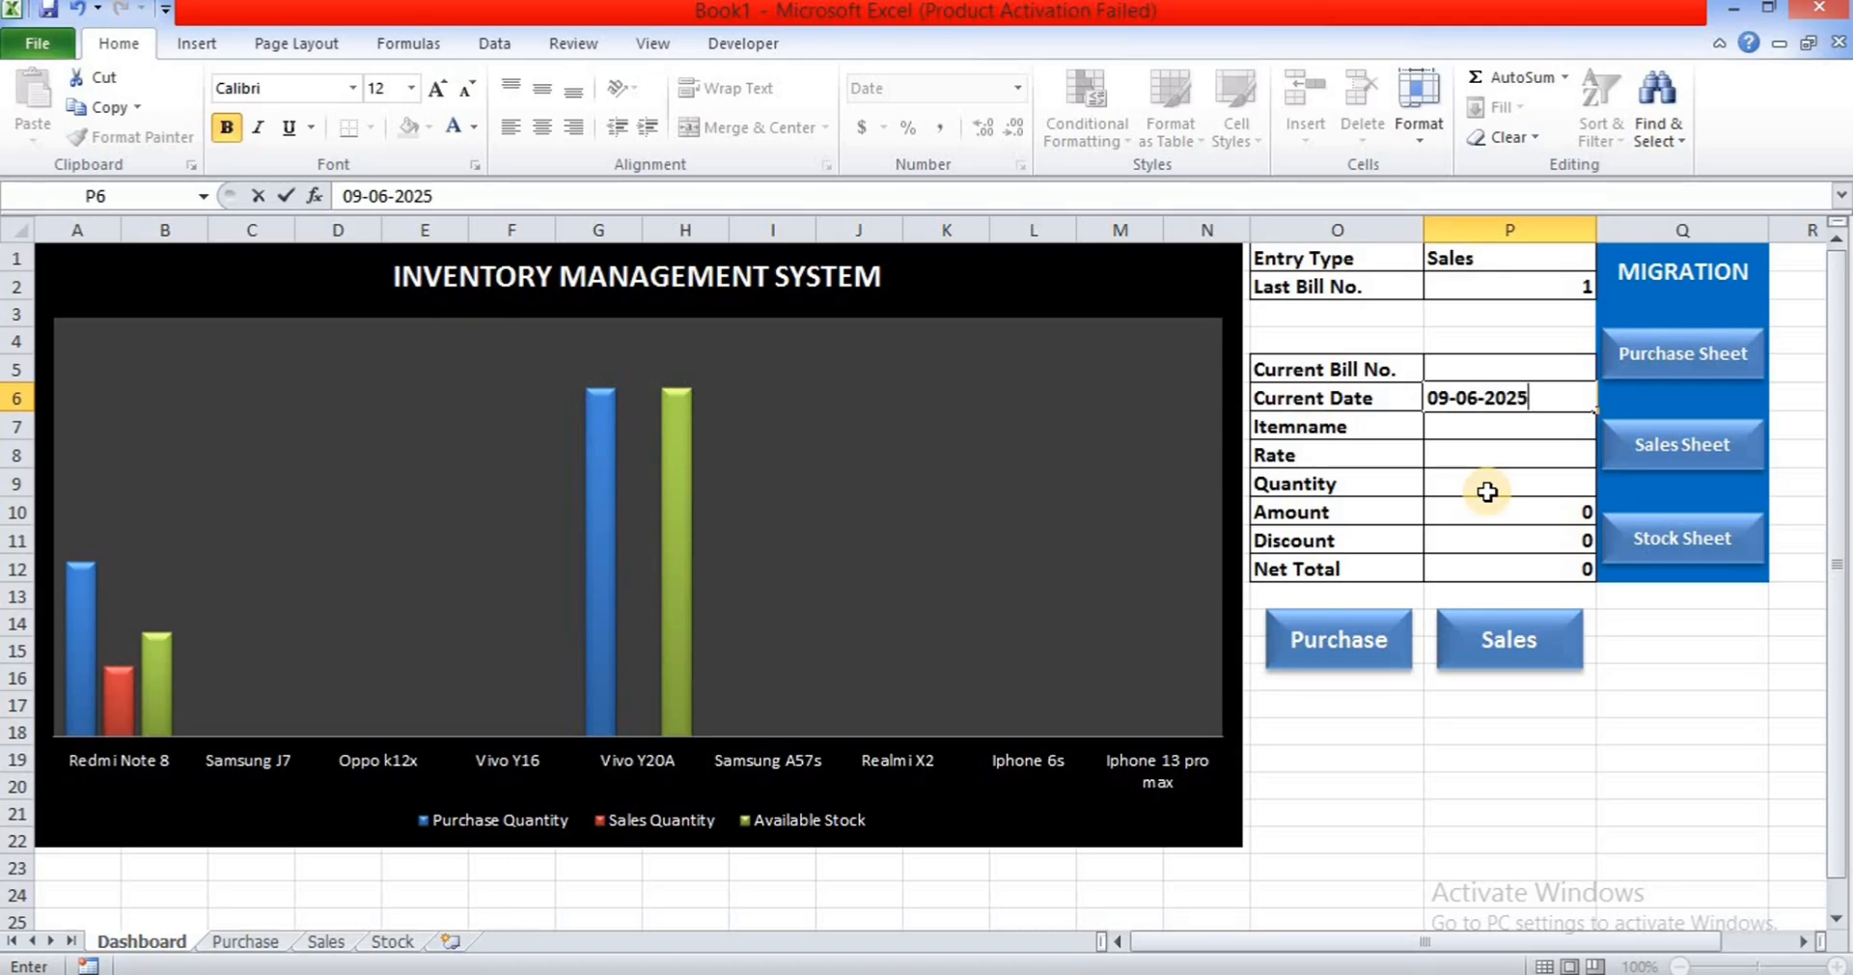
key("Return")
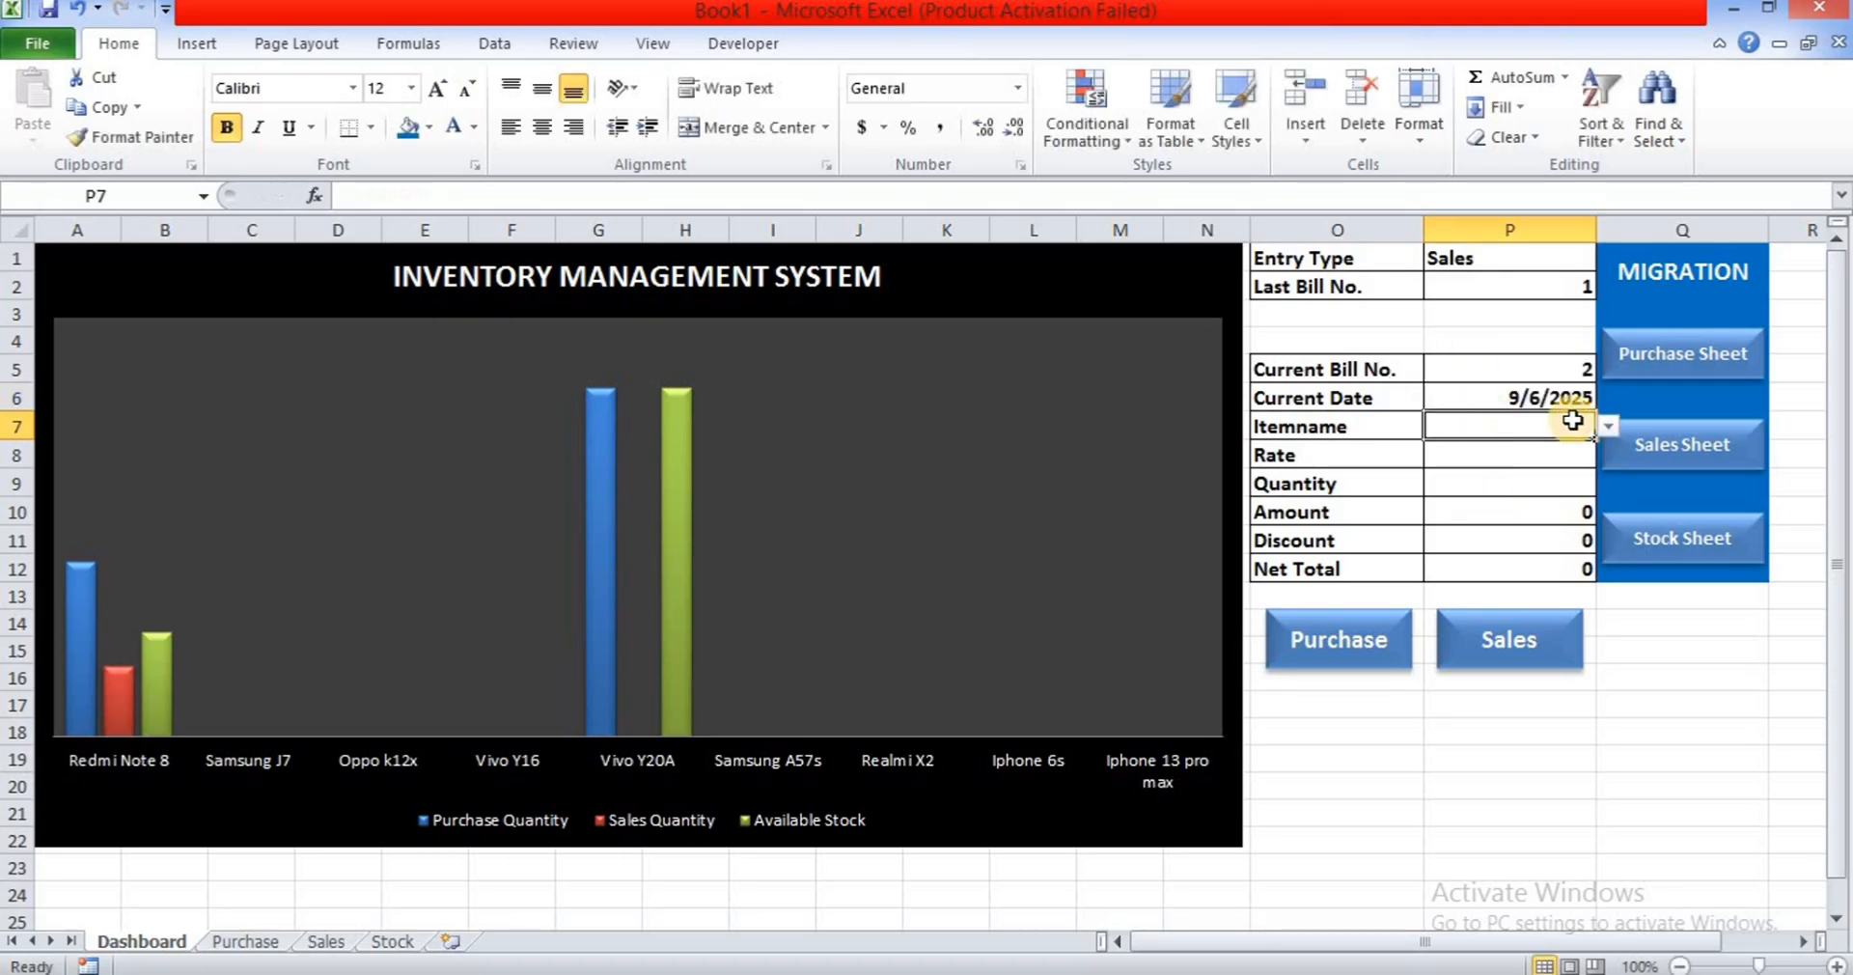
left_click(1610, 423)
left_click(1531, 512)
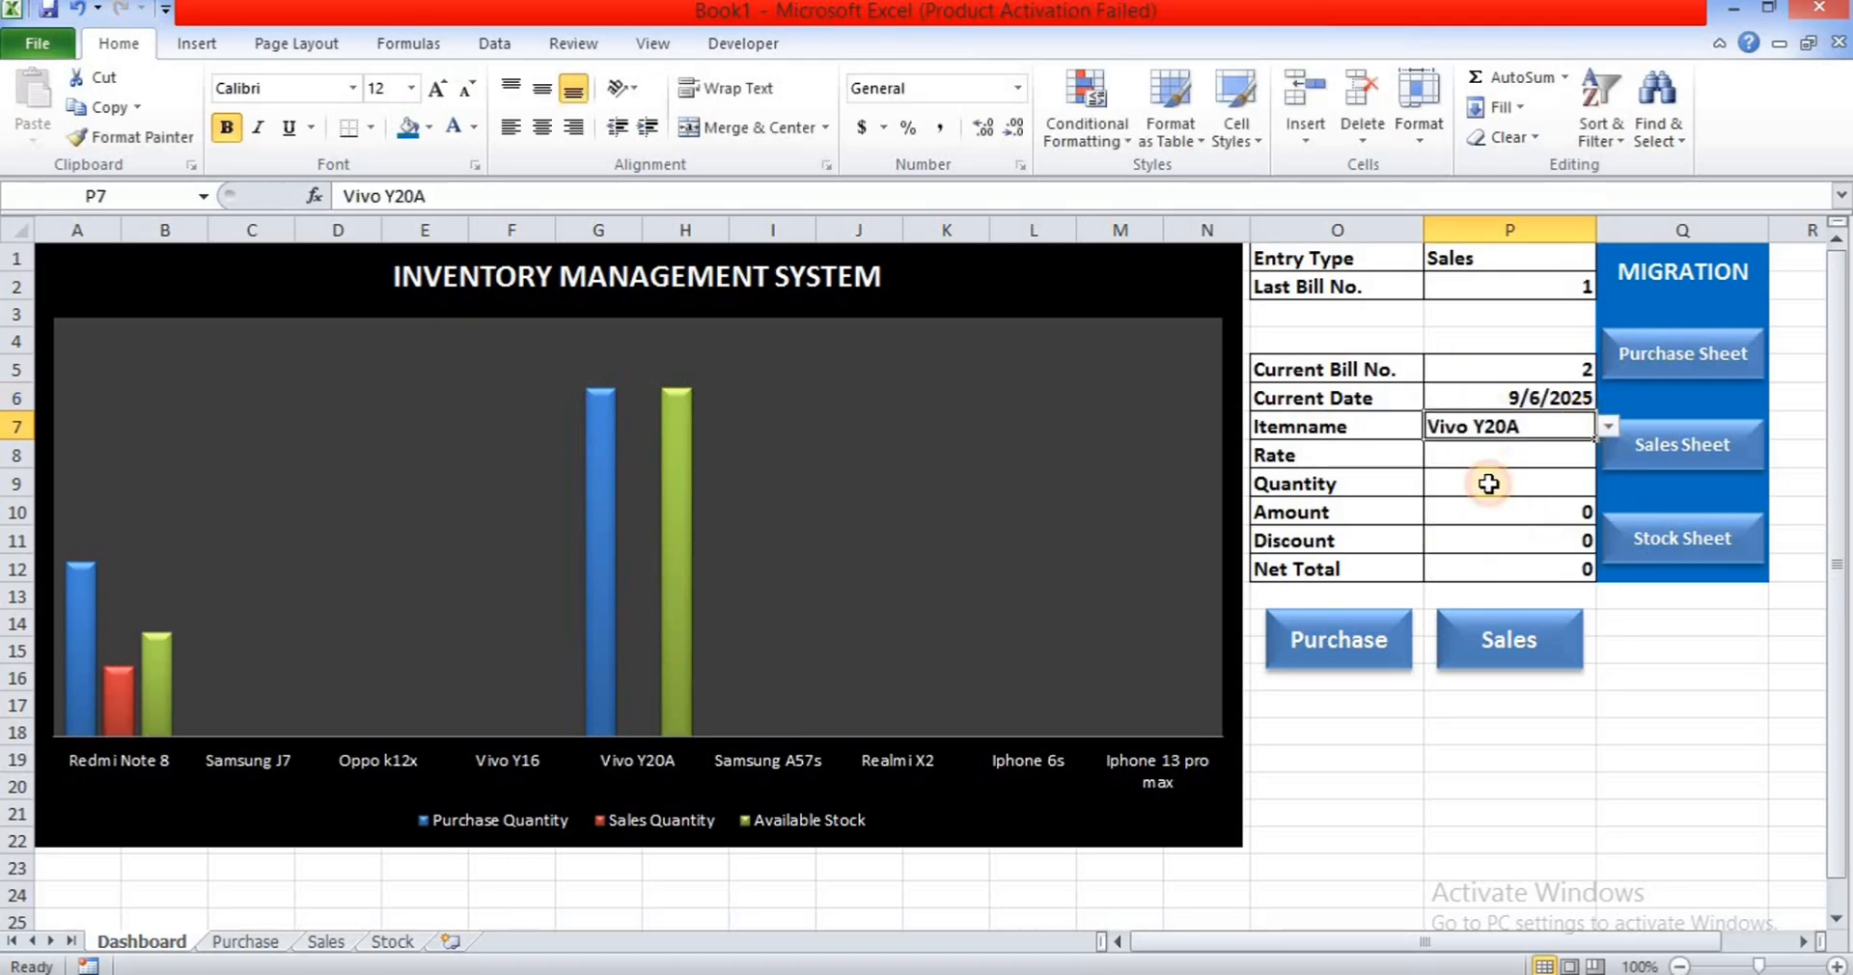
- Complete the entry with rate 12600 and quantity 5, and store it by running the Sales macro
left_click(1487, 458)
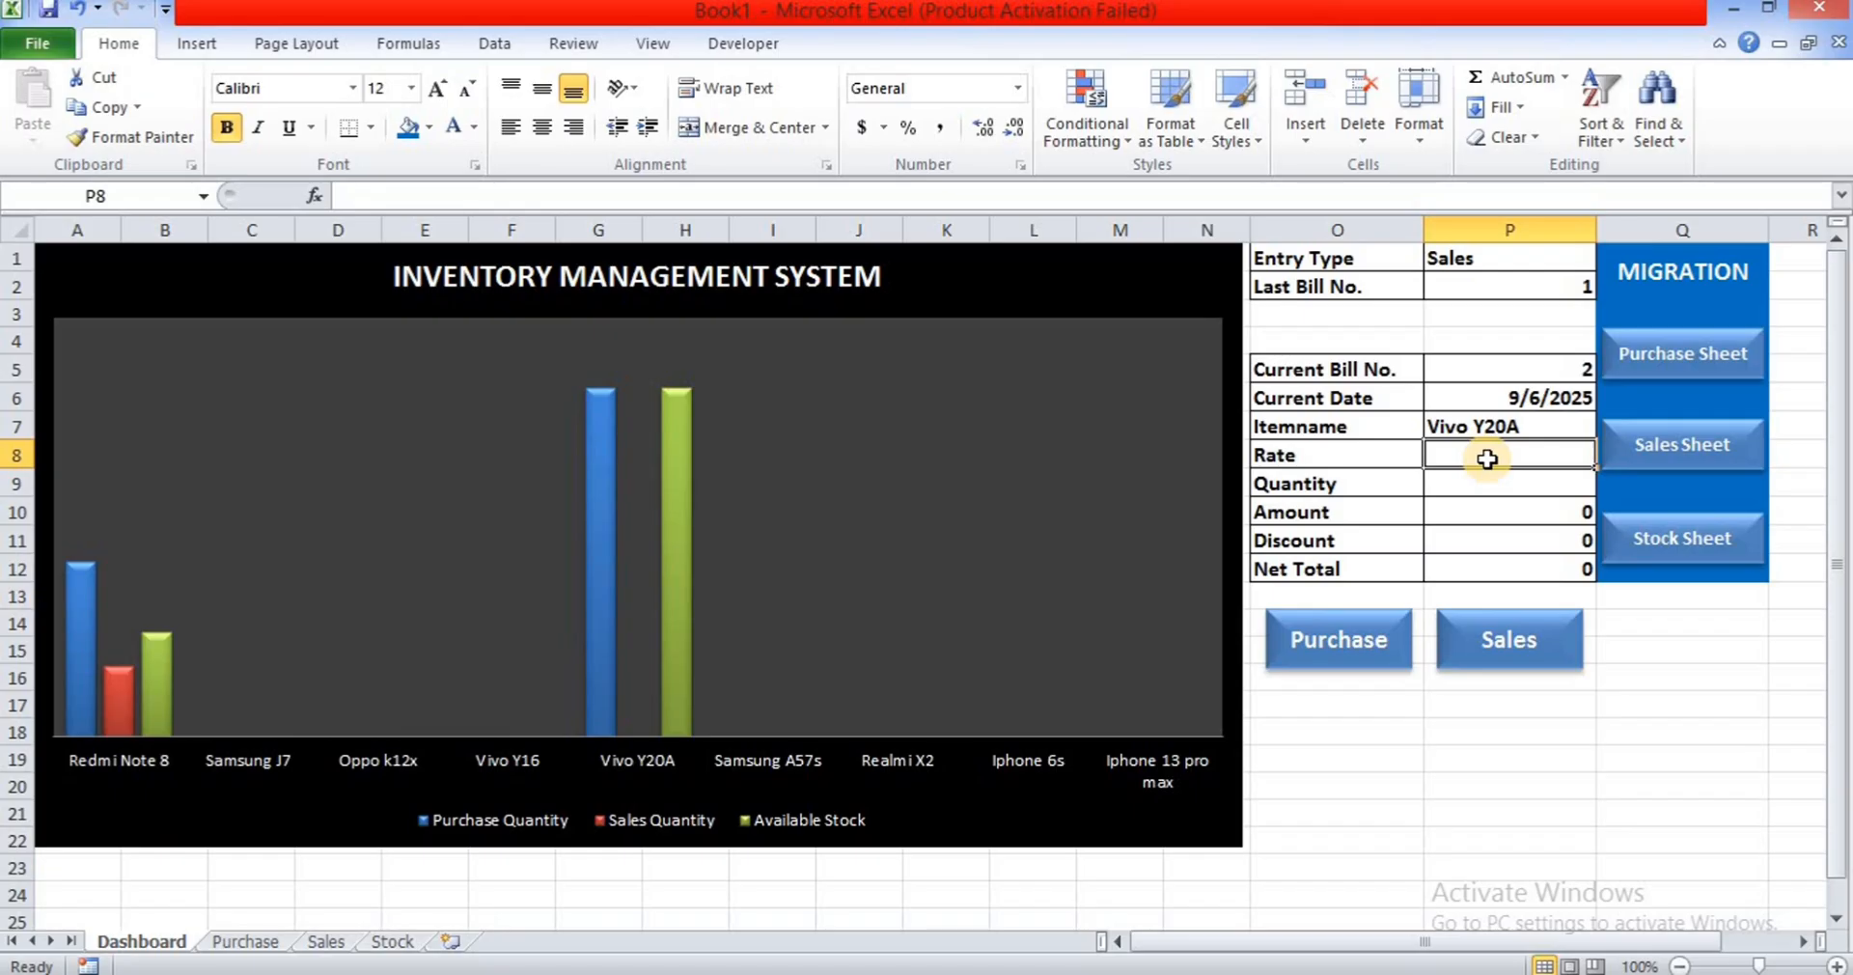
type("12")
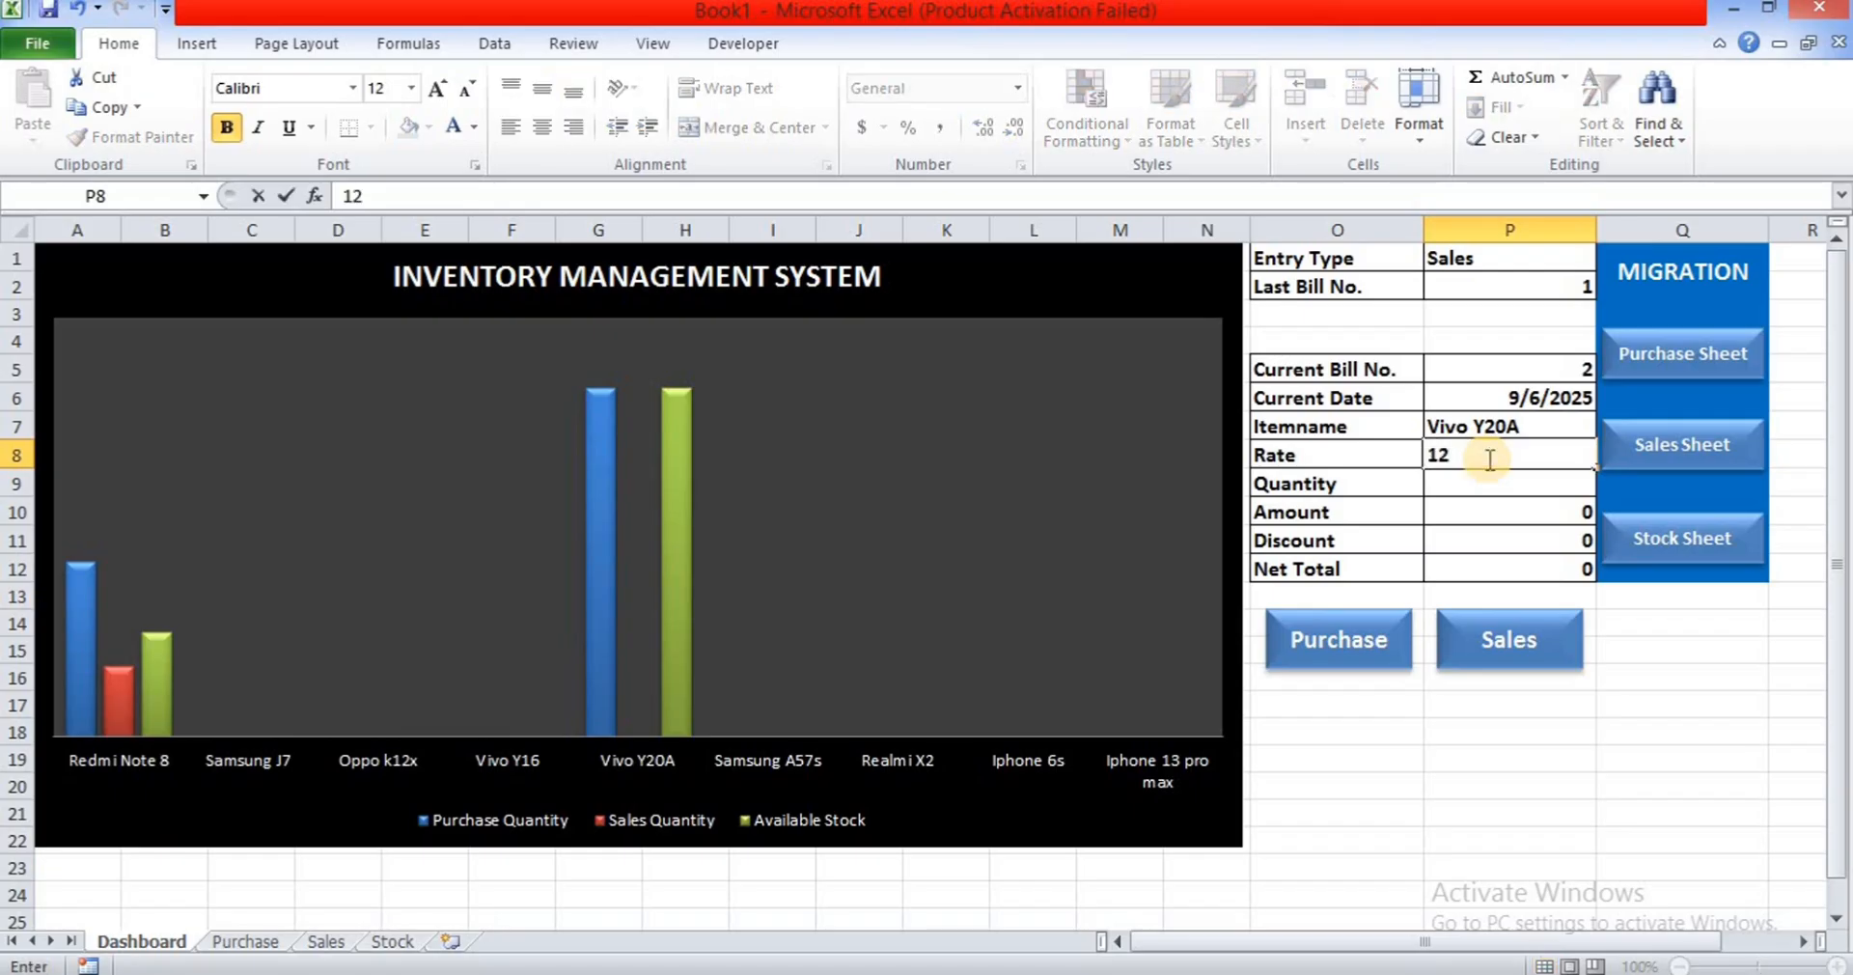
type("600")
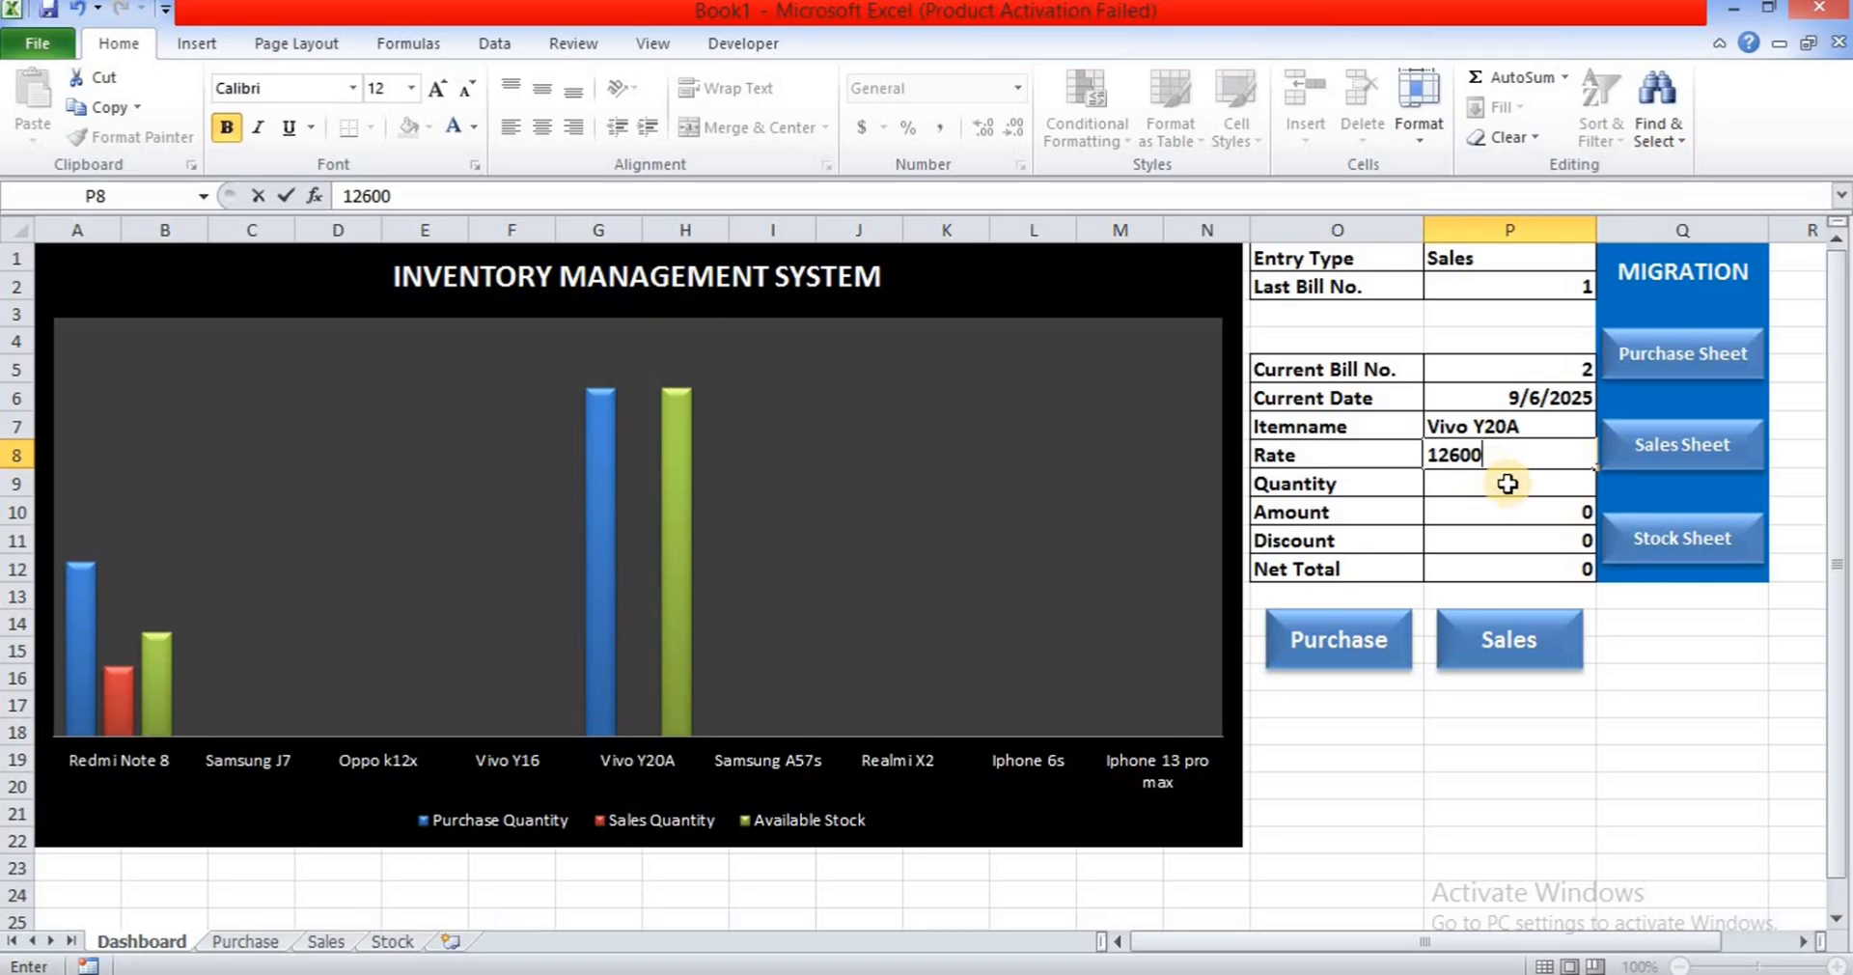
left_click(1507, 483)
type("5")
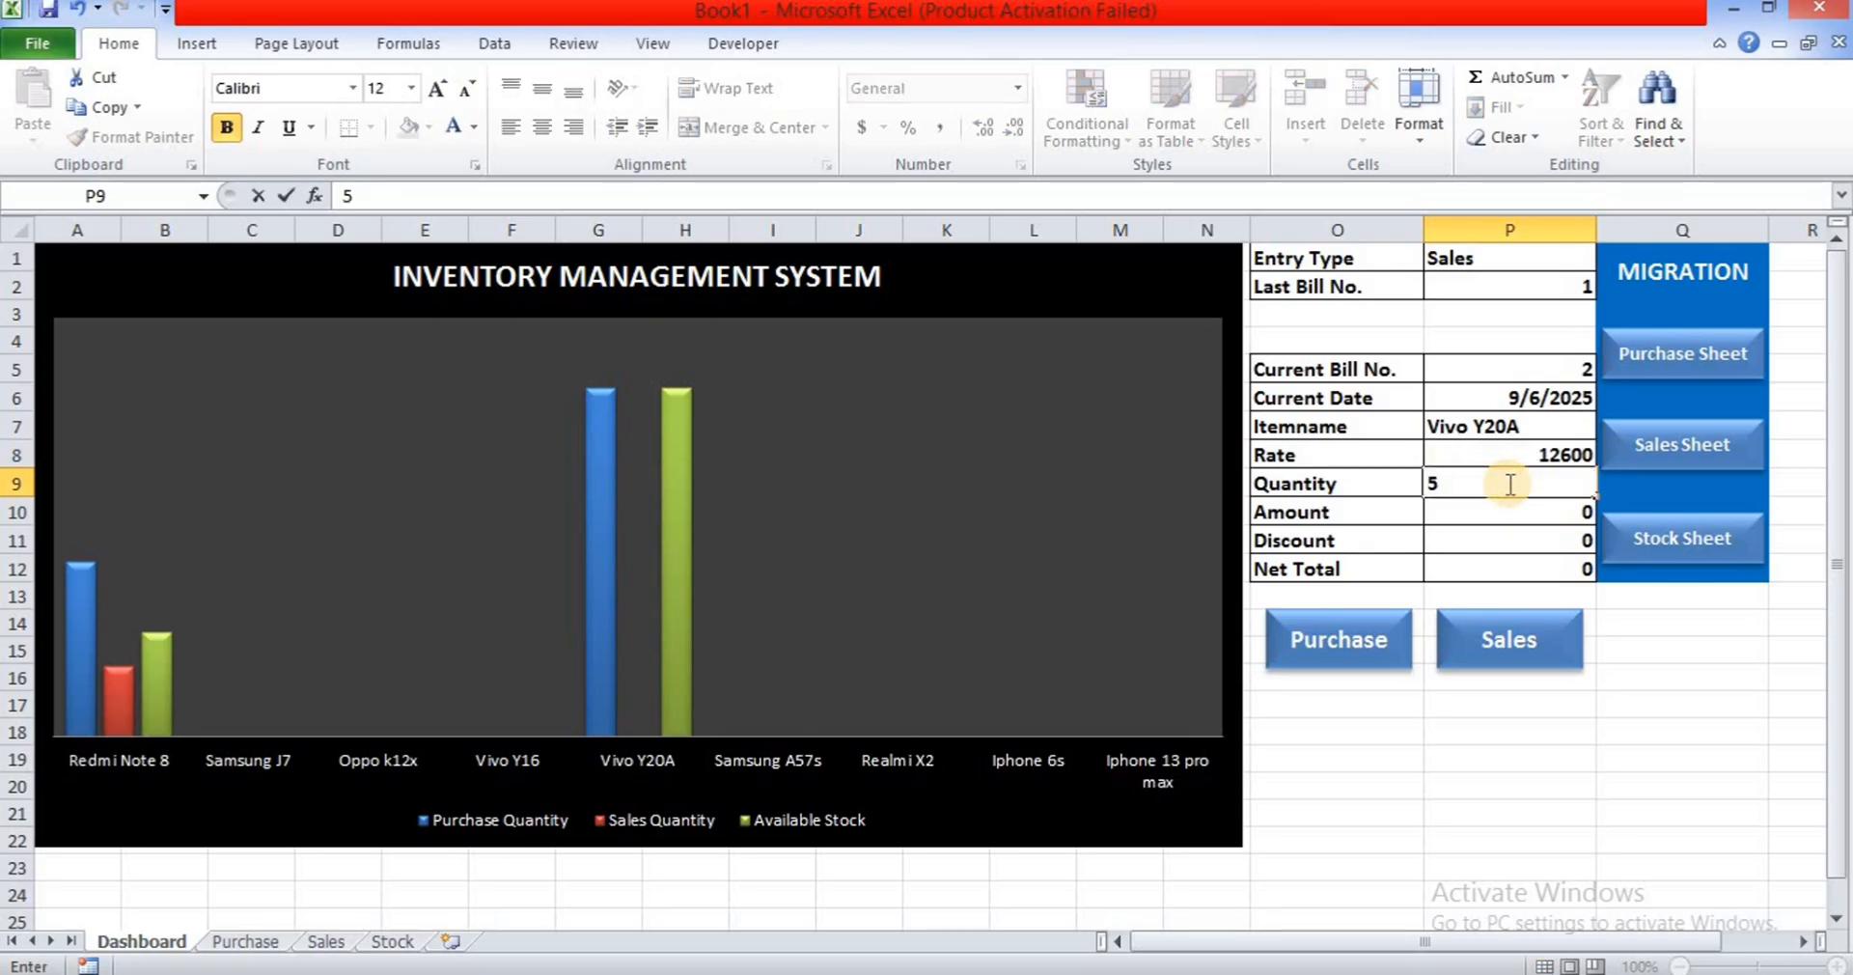
key("Return")
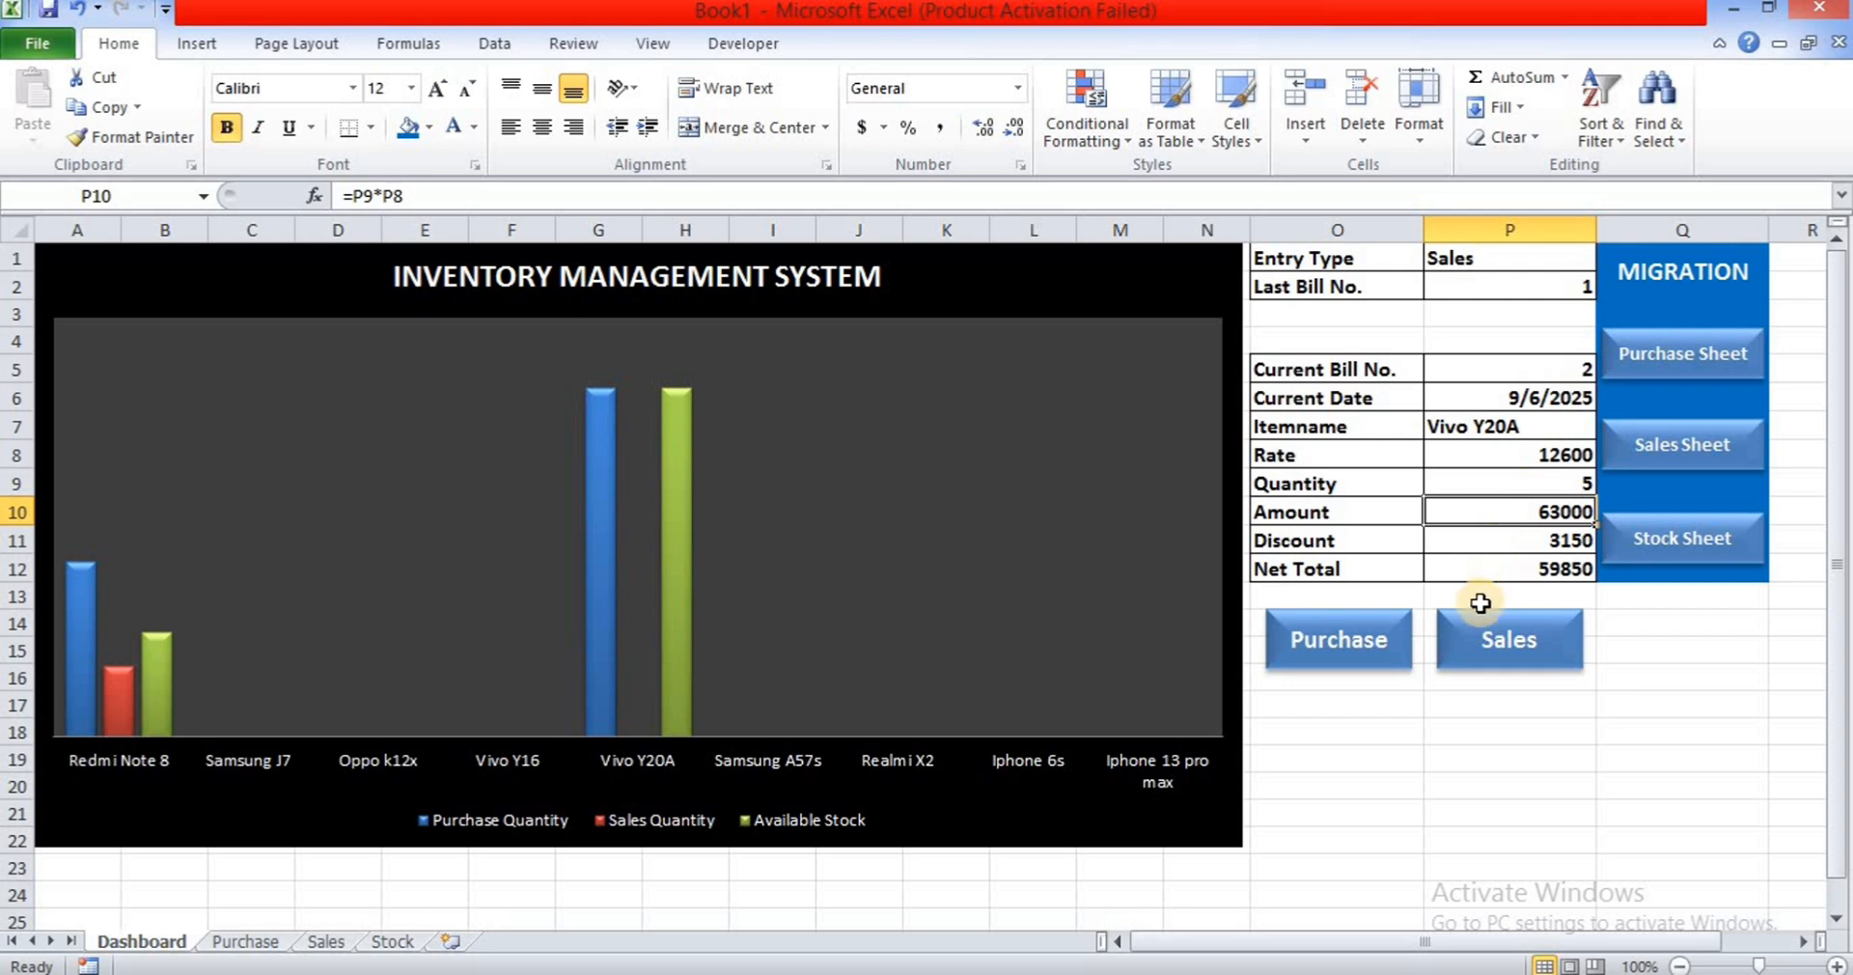
left_click(1509, 648)
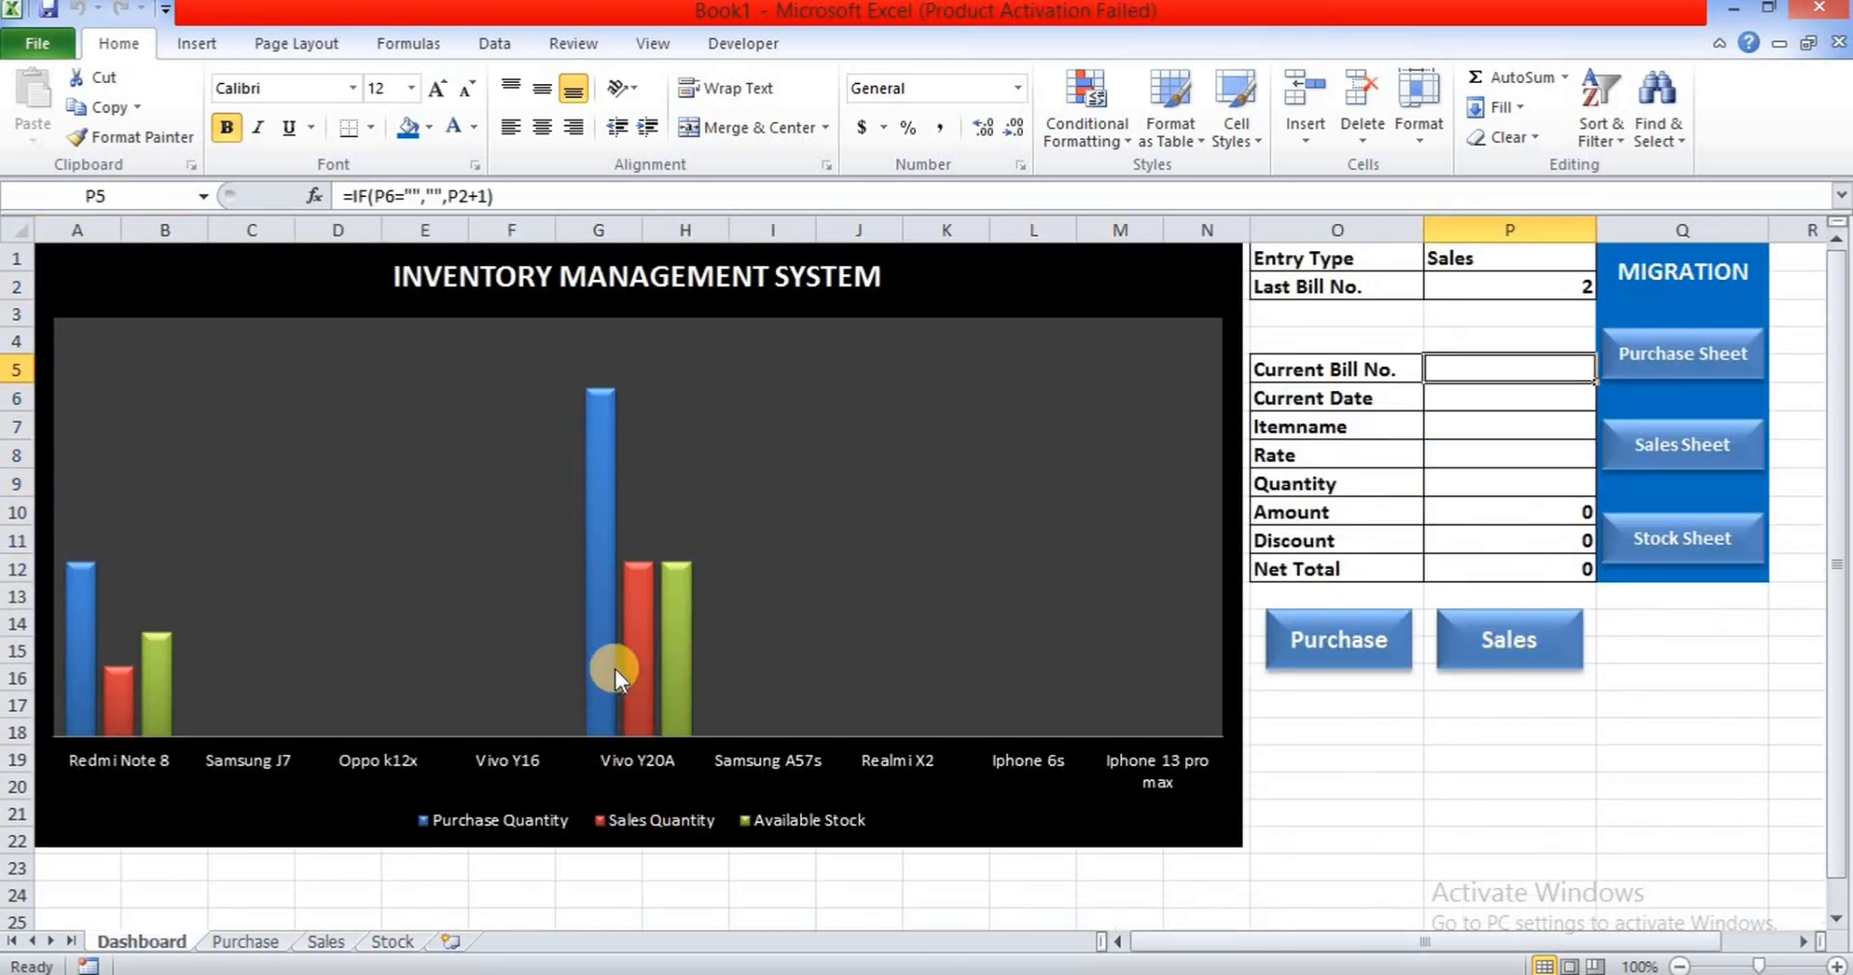
- Open the formatting of the chart's Purchase Quantity legend entry and give it a gradient fill
mouse_move(640, 582)
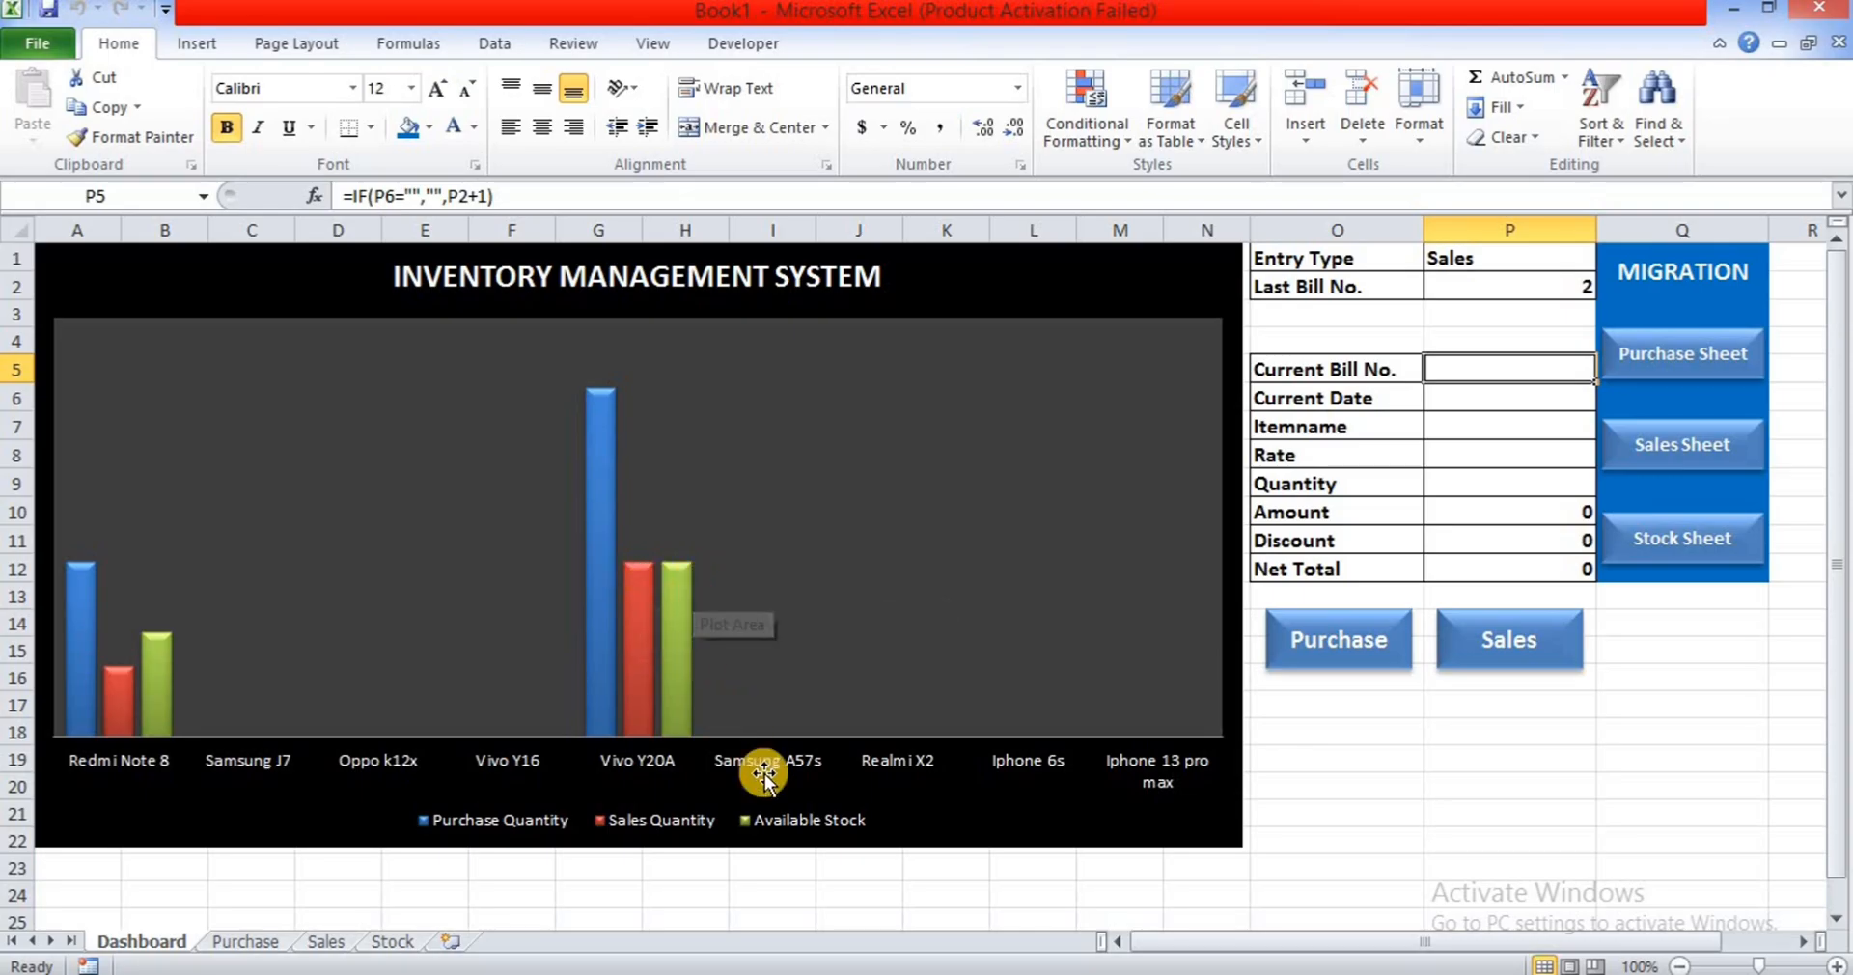
left_click(814, 765)
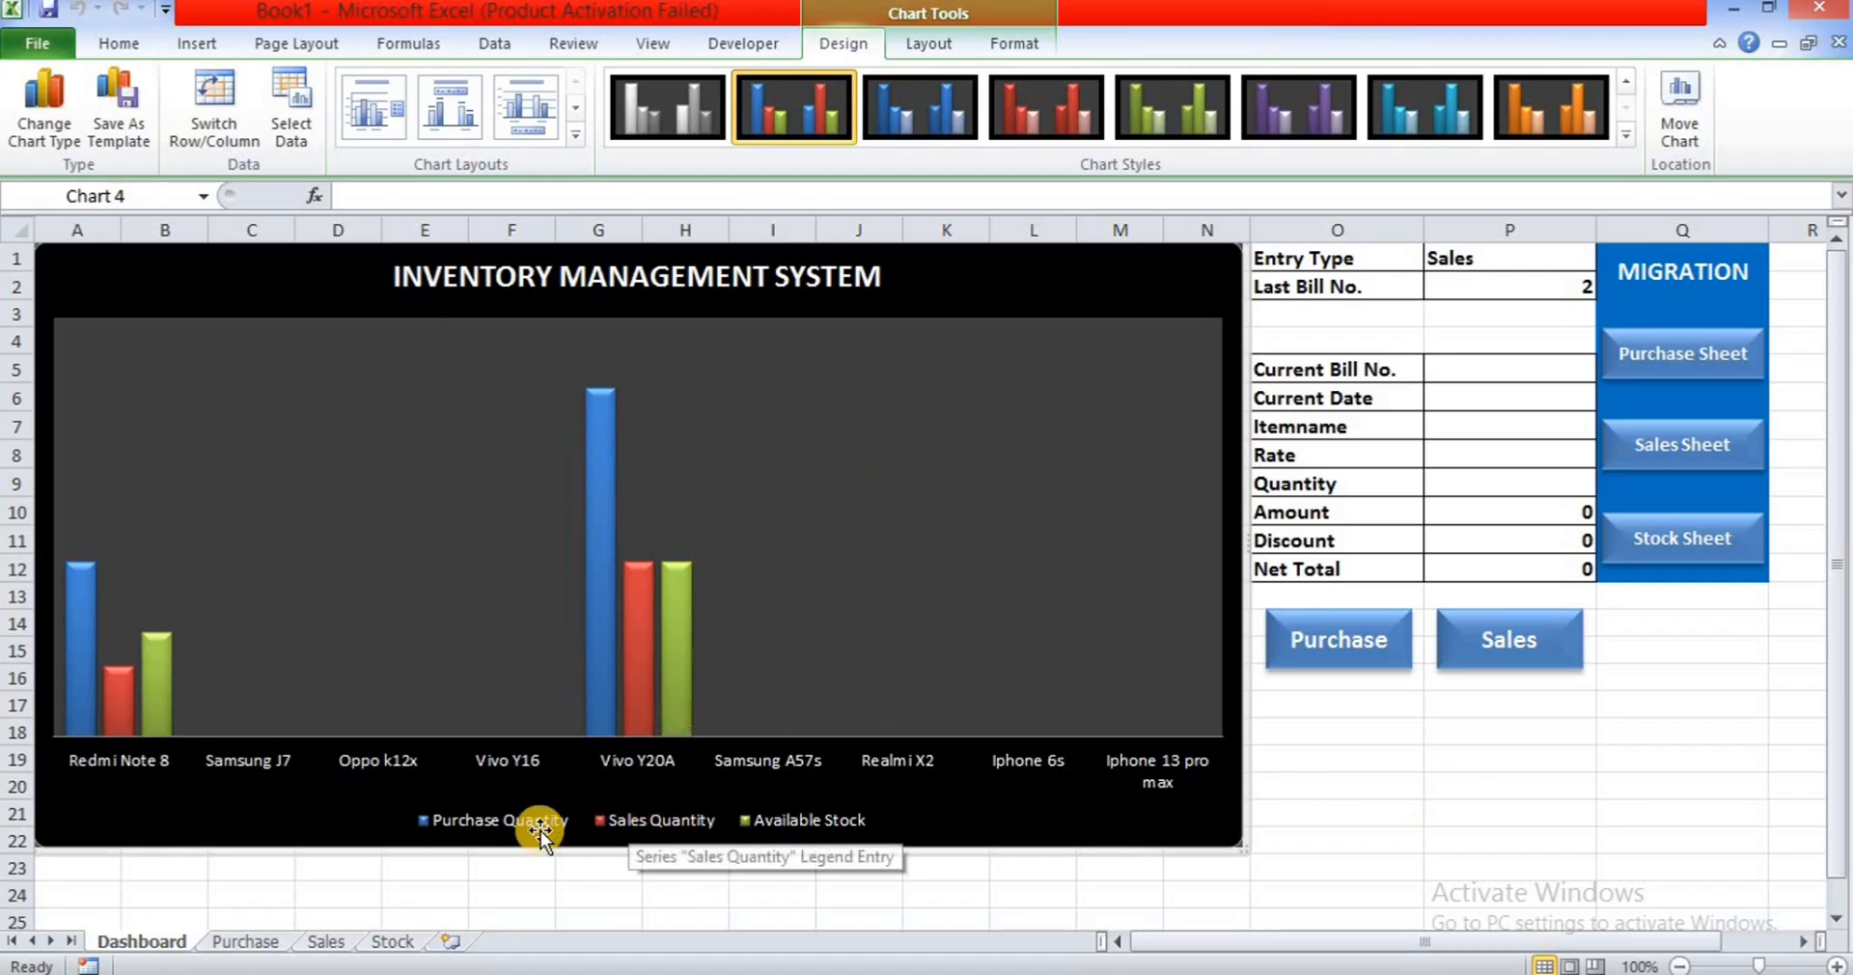
left_click(564, 820)
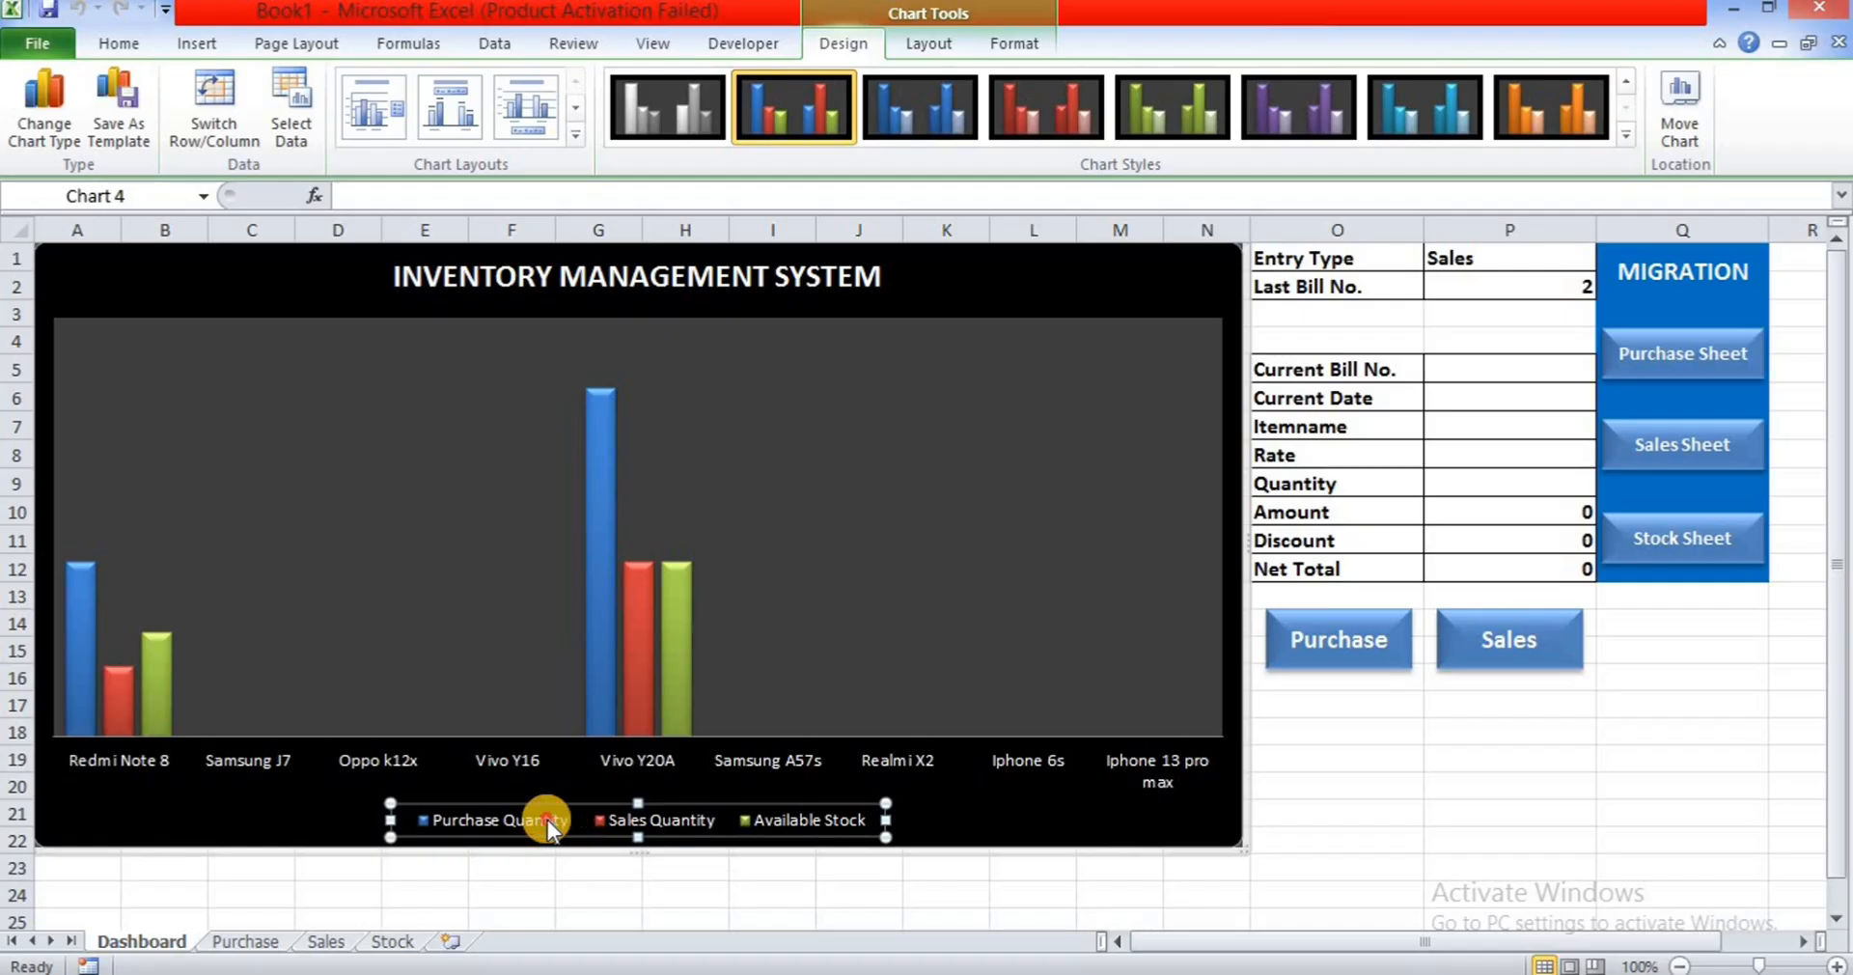
left_click(548, 819)
double_click(547, 819)
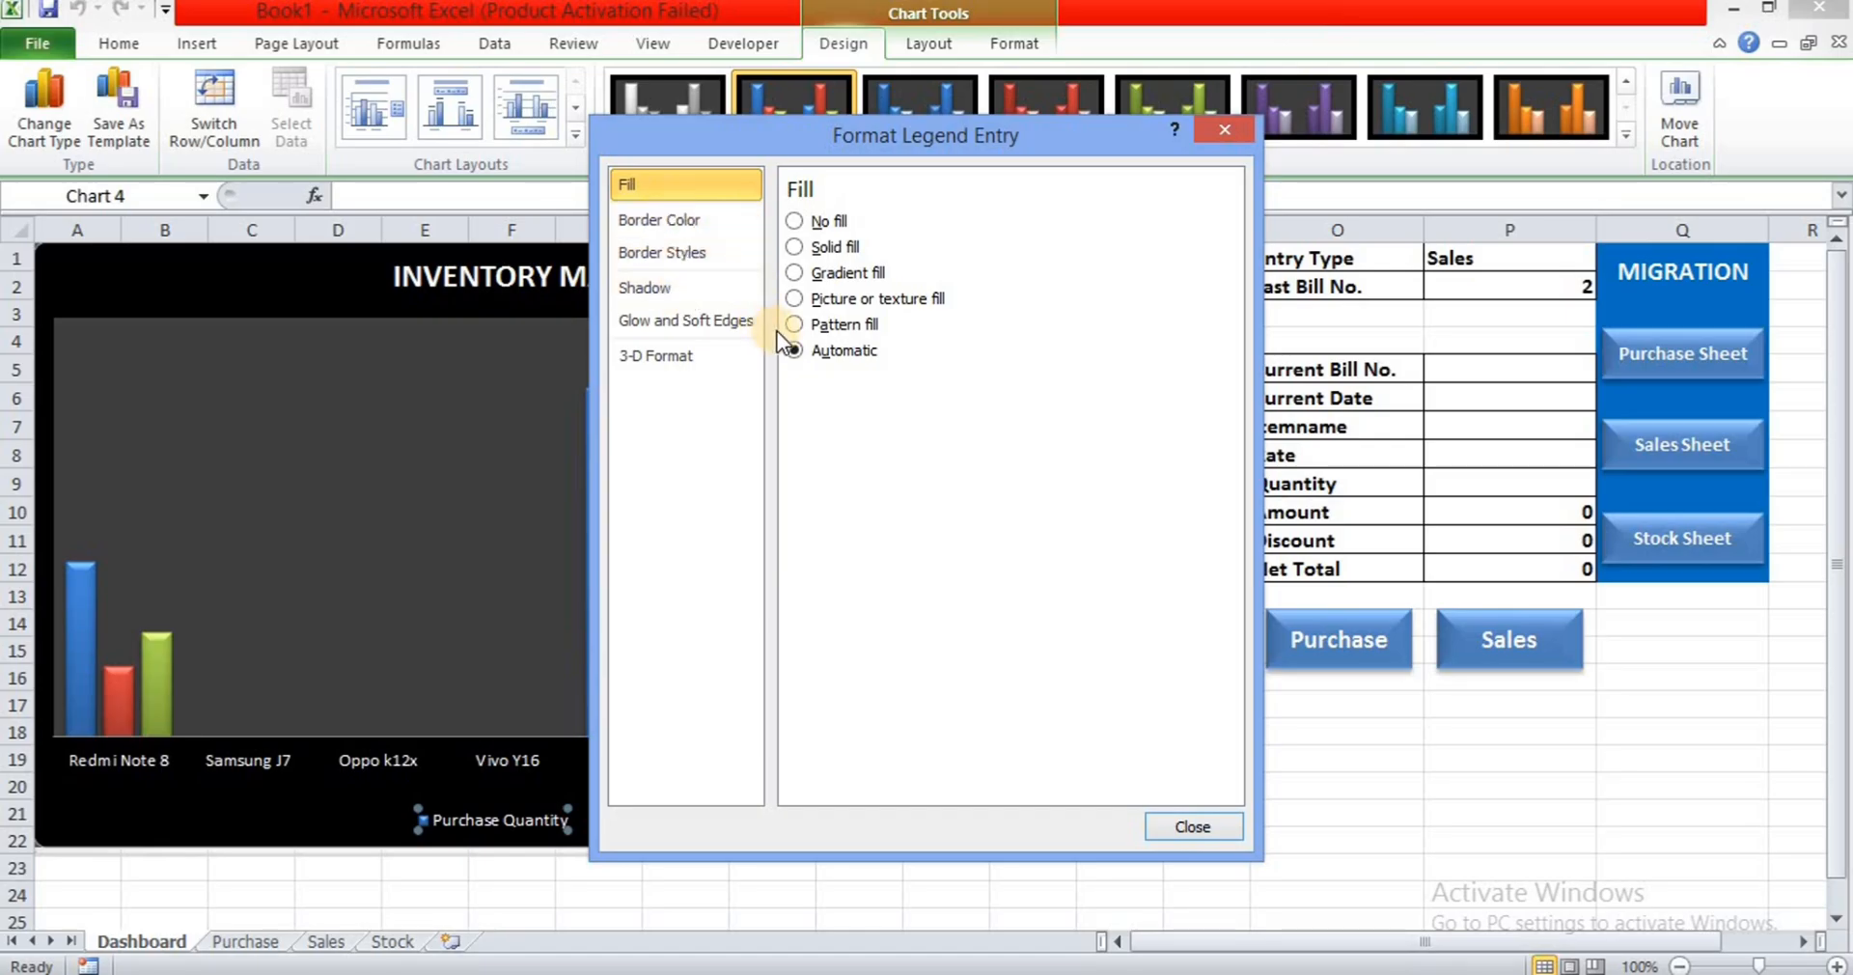
left_click(813, 278)
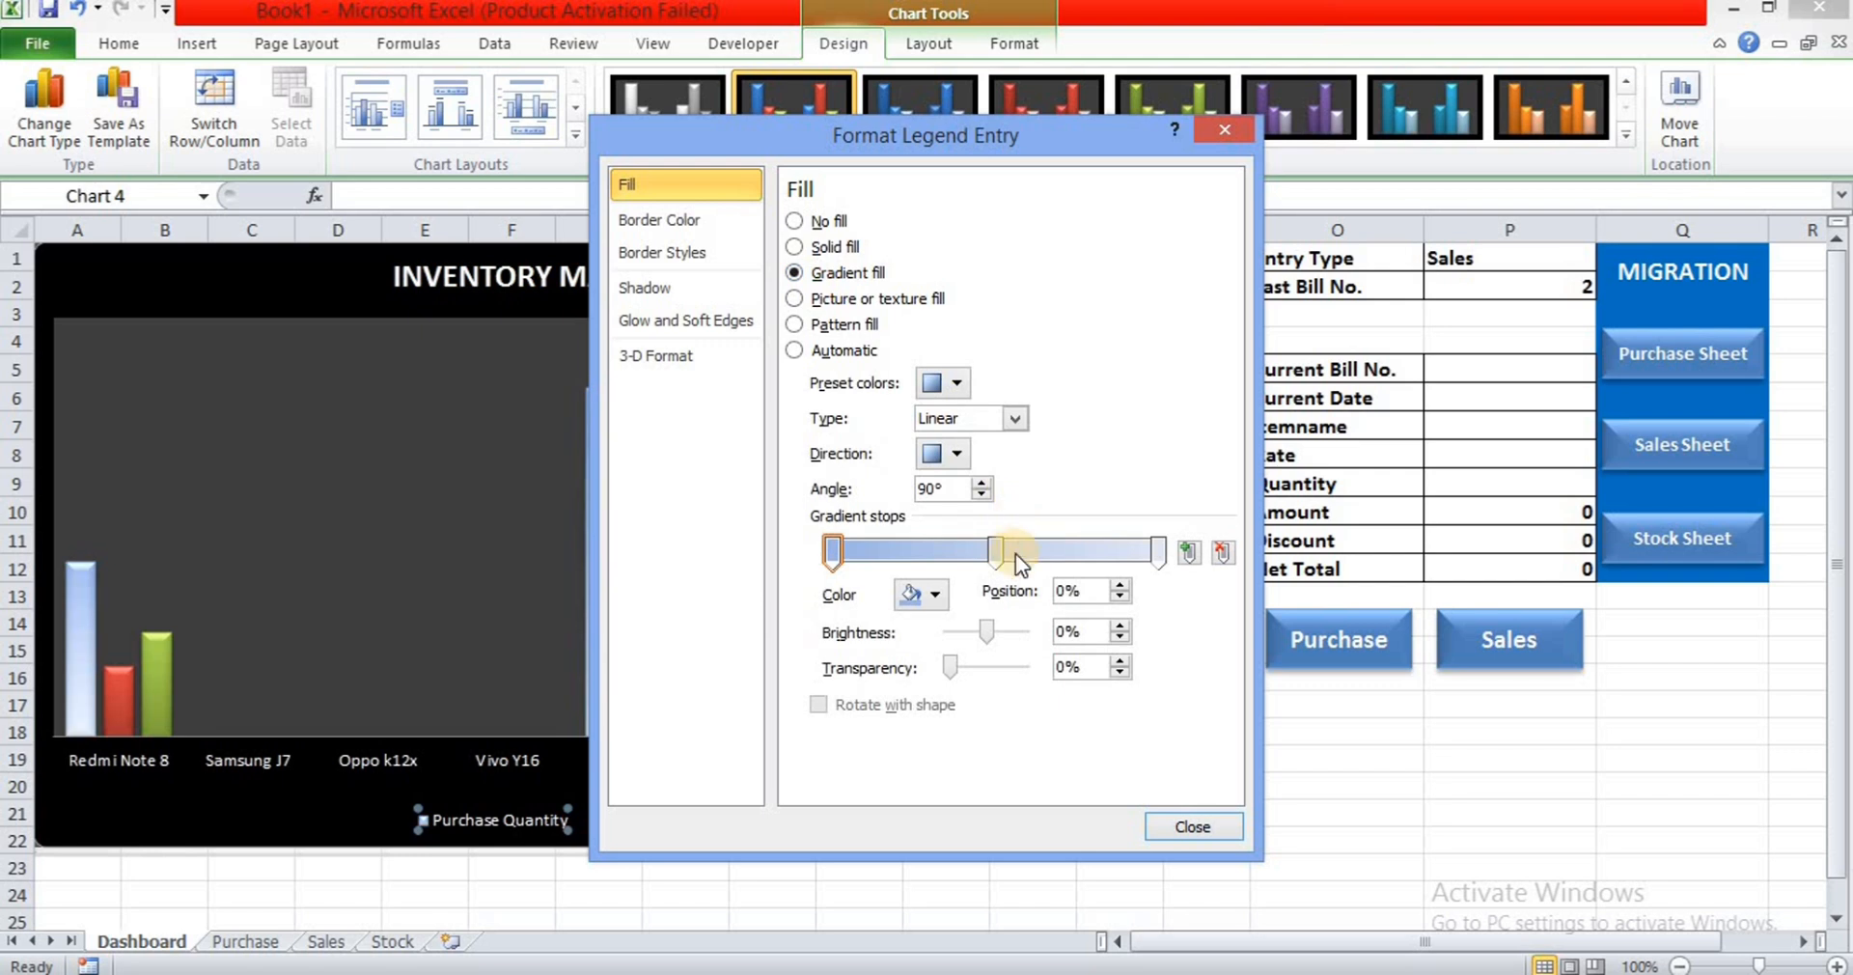
- Set the Purchase Quantity gradient's first stop to standard dark blue and its last stop to white
left_click(918, 594)
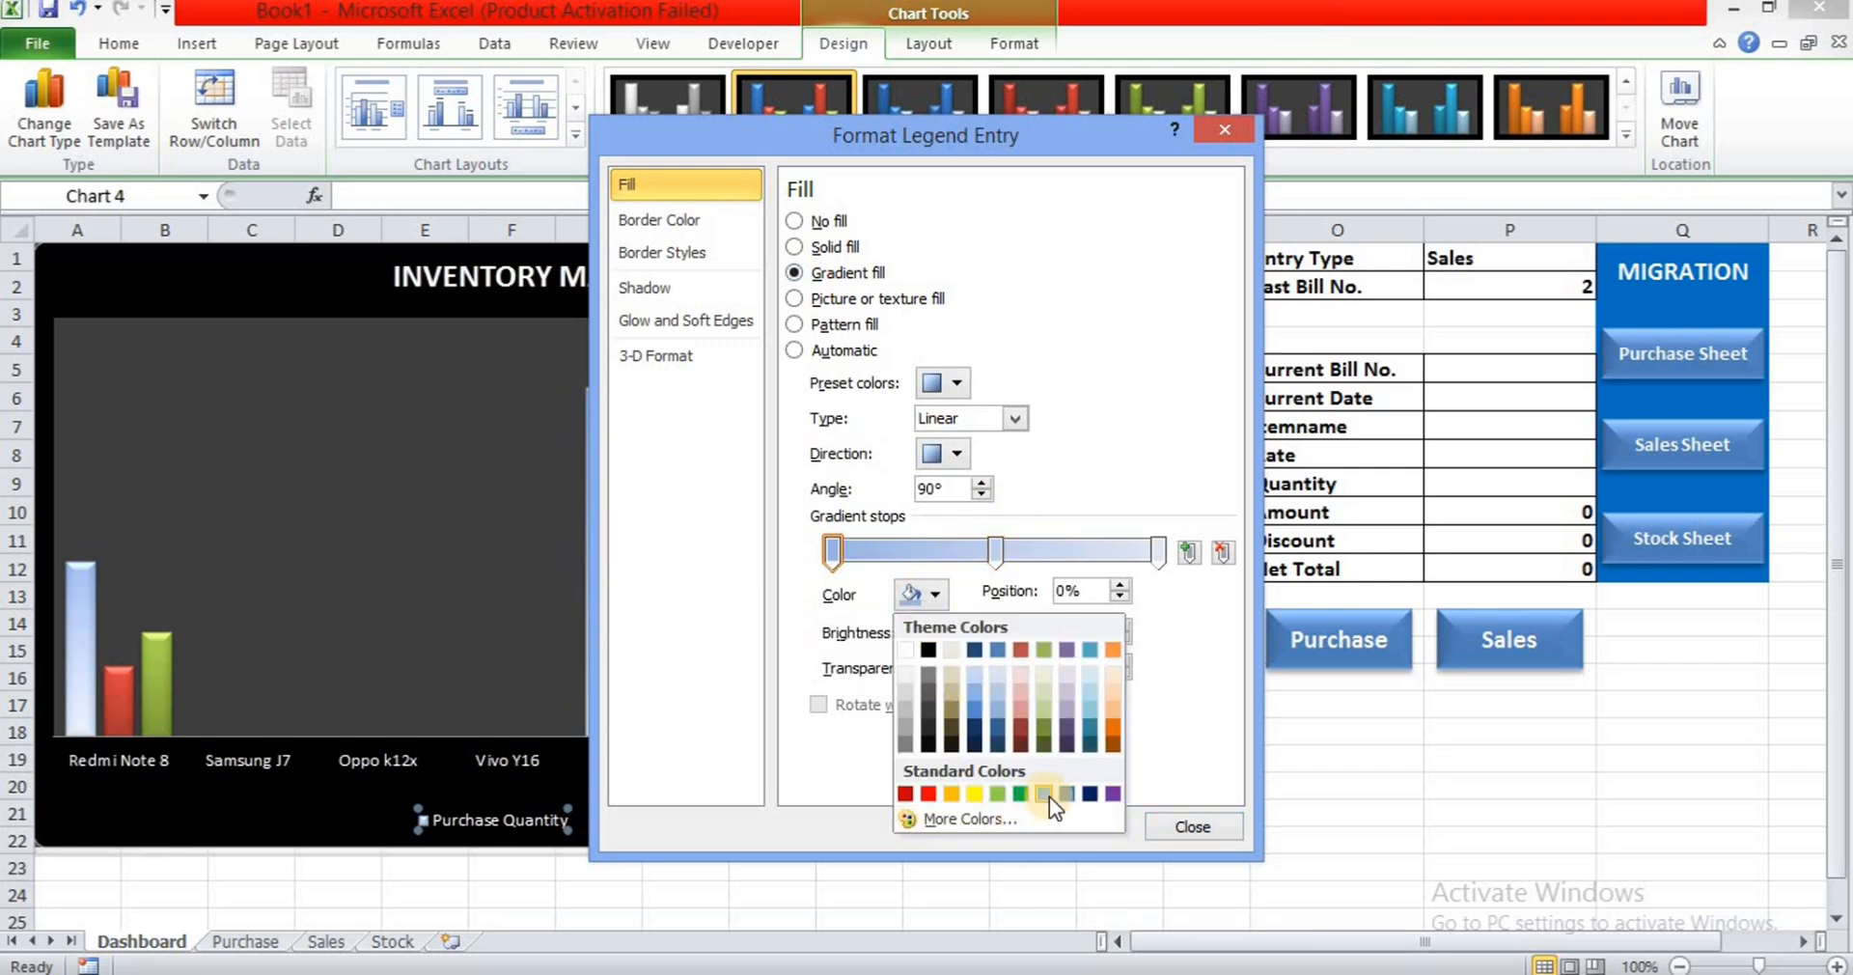
left_click(1089, 794)
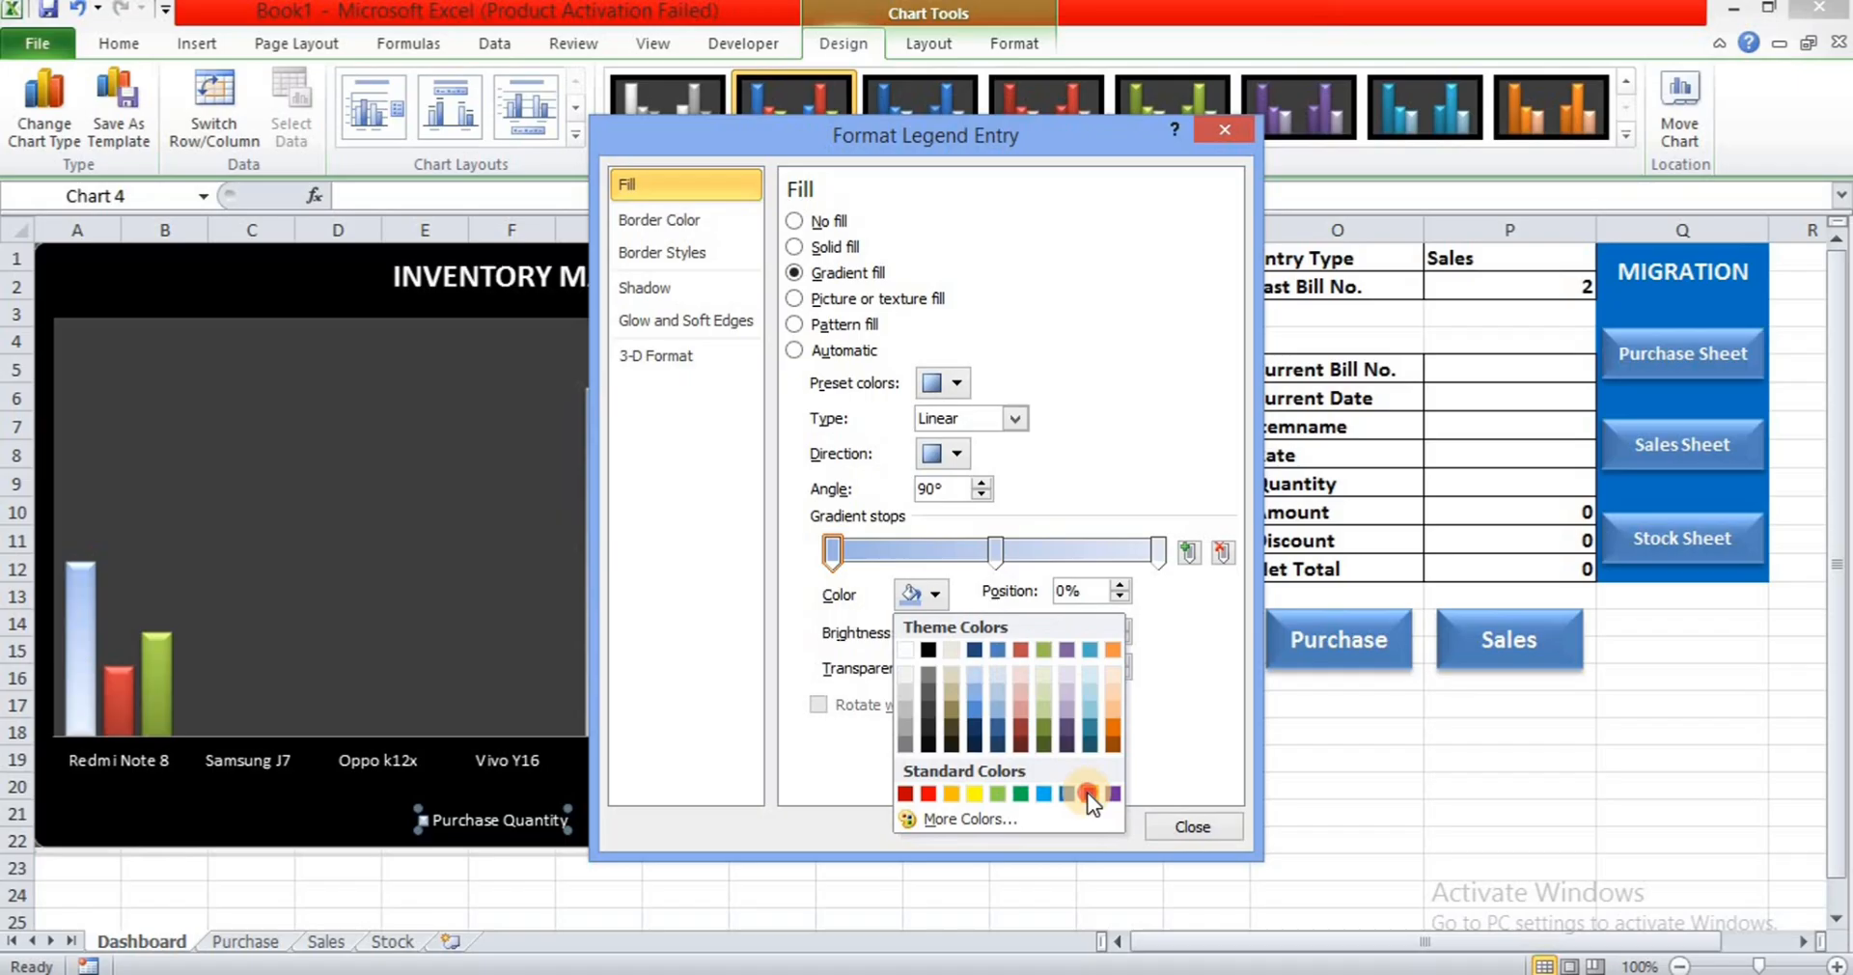
left_click(1160, 559)
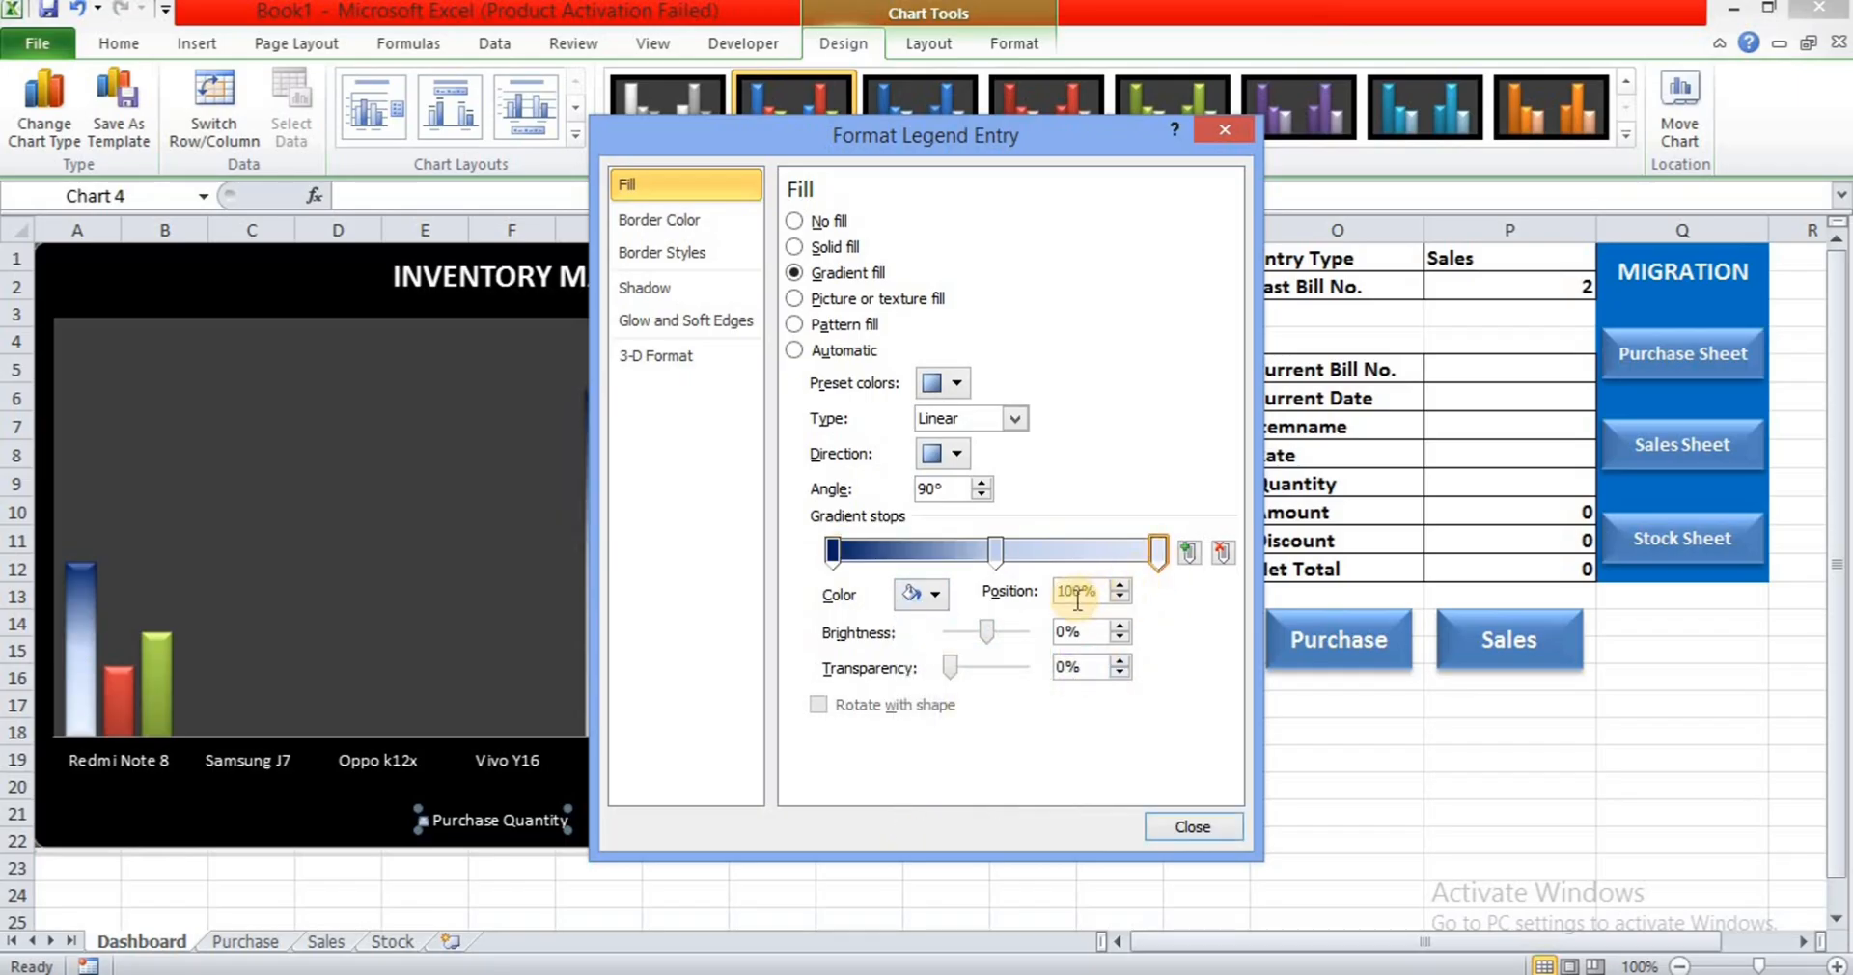
left_click(935, 595)
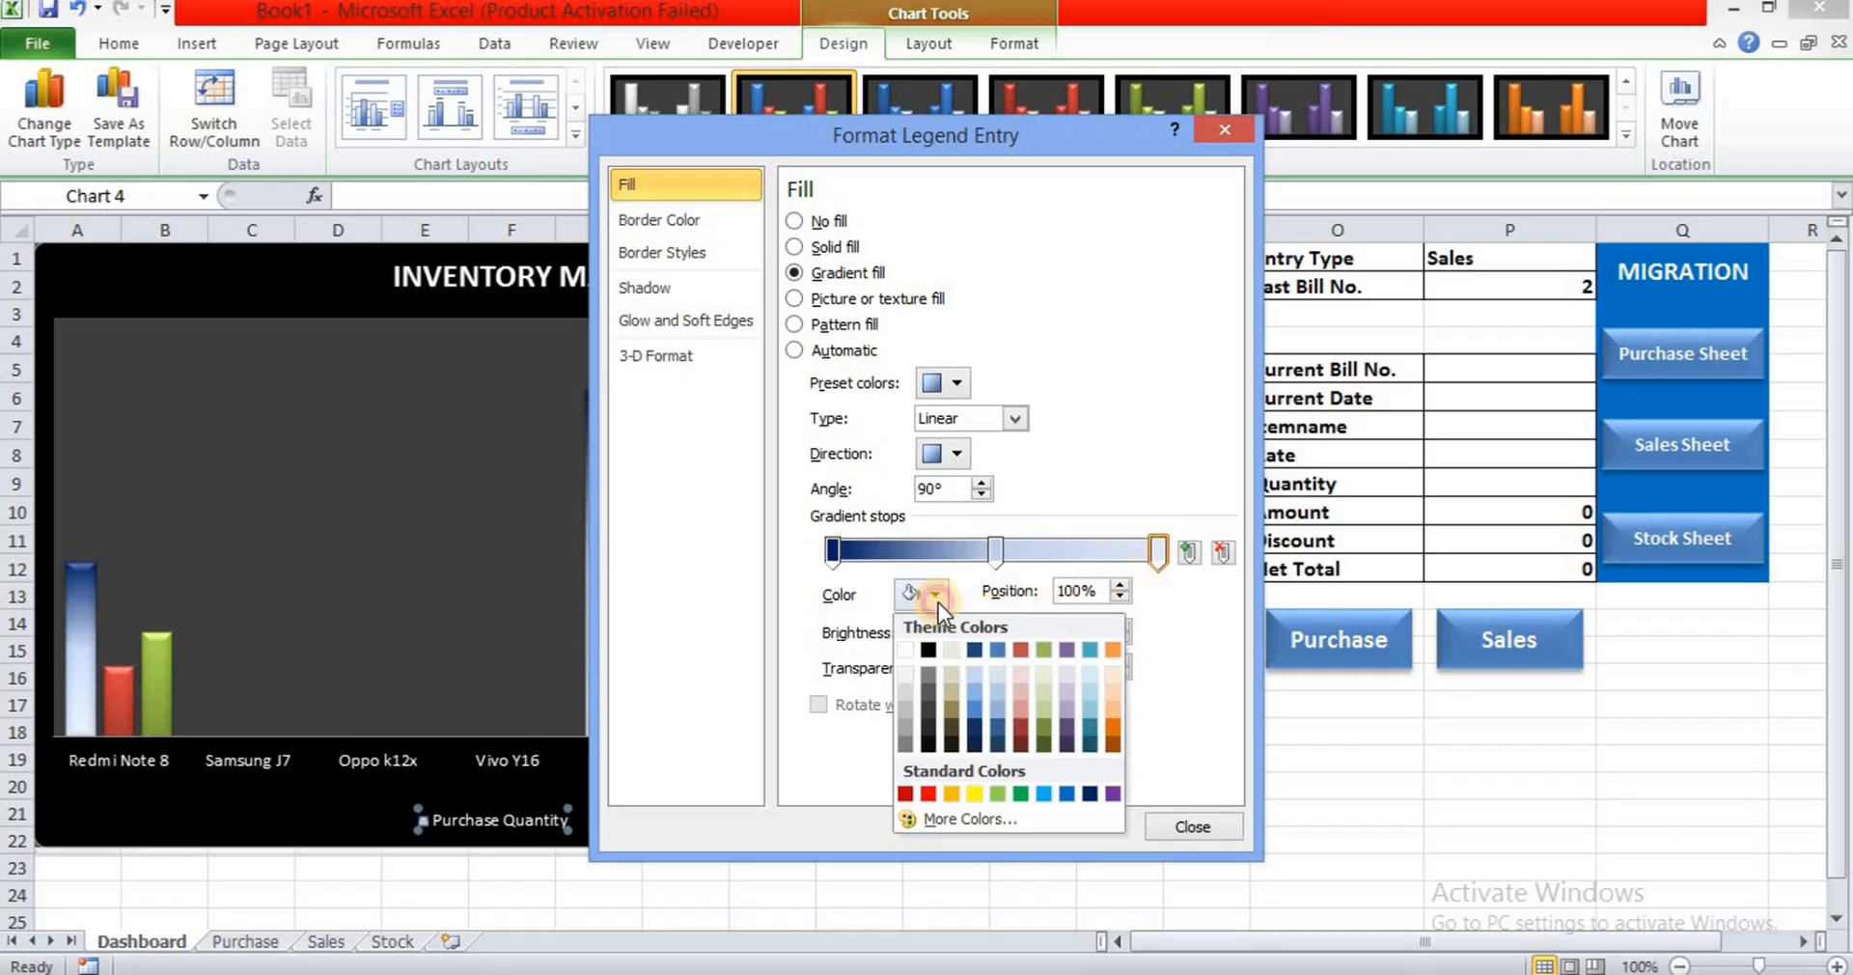
left_click(907, 648)
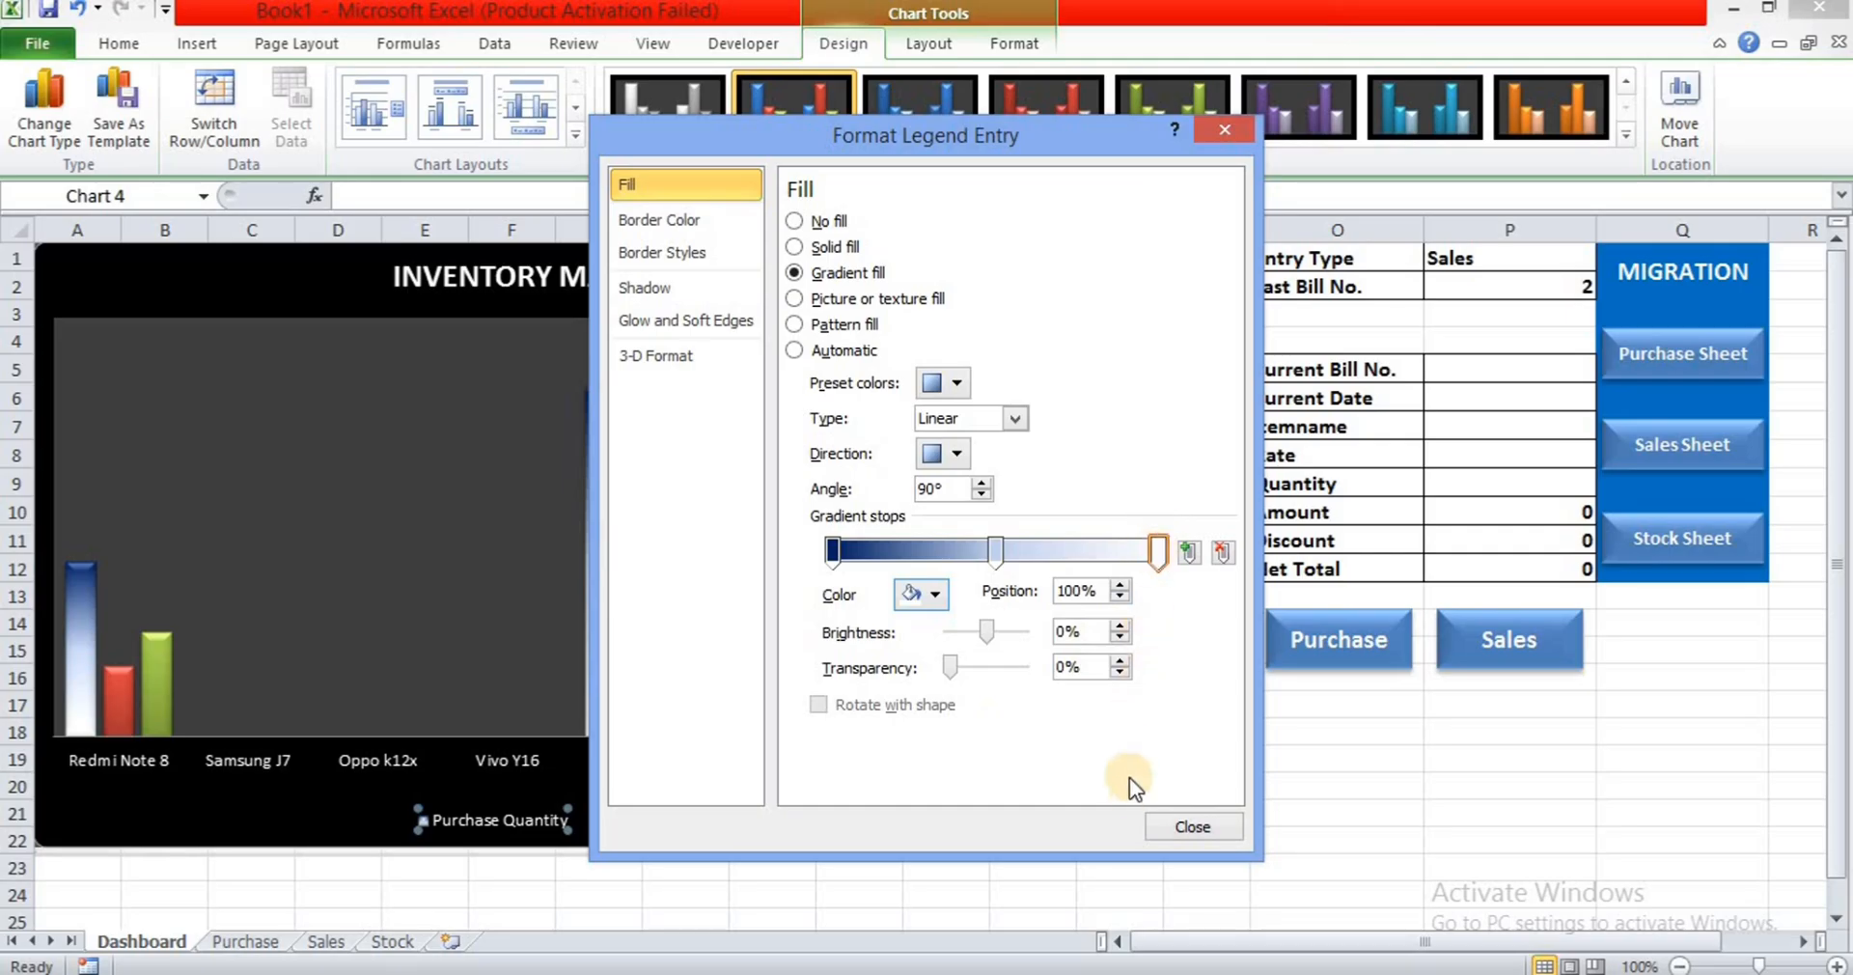
- Give the chart's Sales Quantity legend entry a gradient fill whose first stop is standard red at about 10%
left_click(1173, 816)
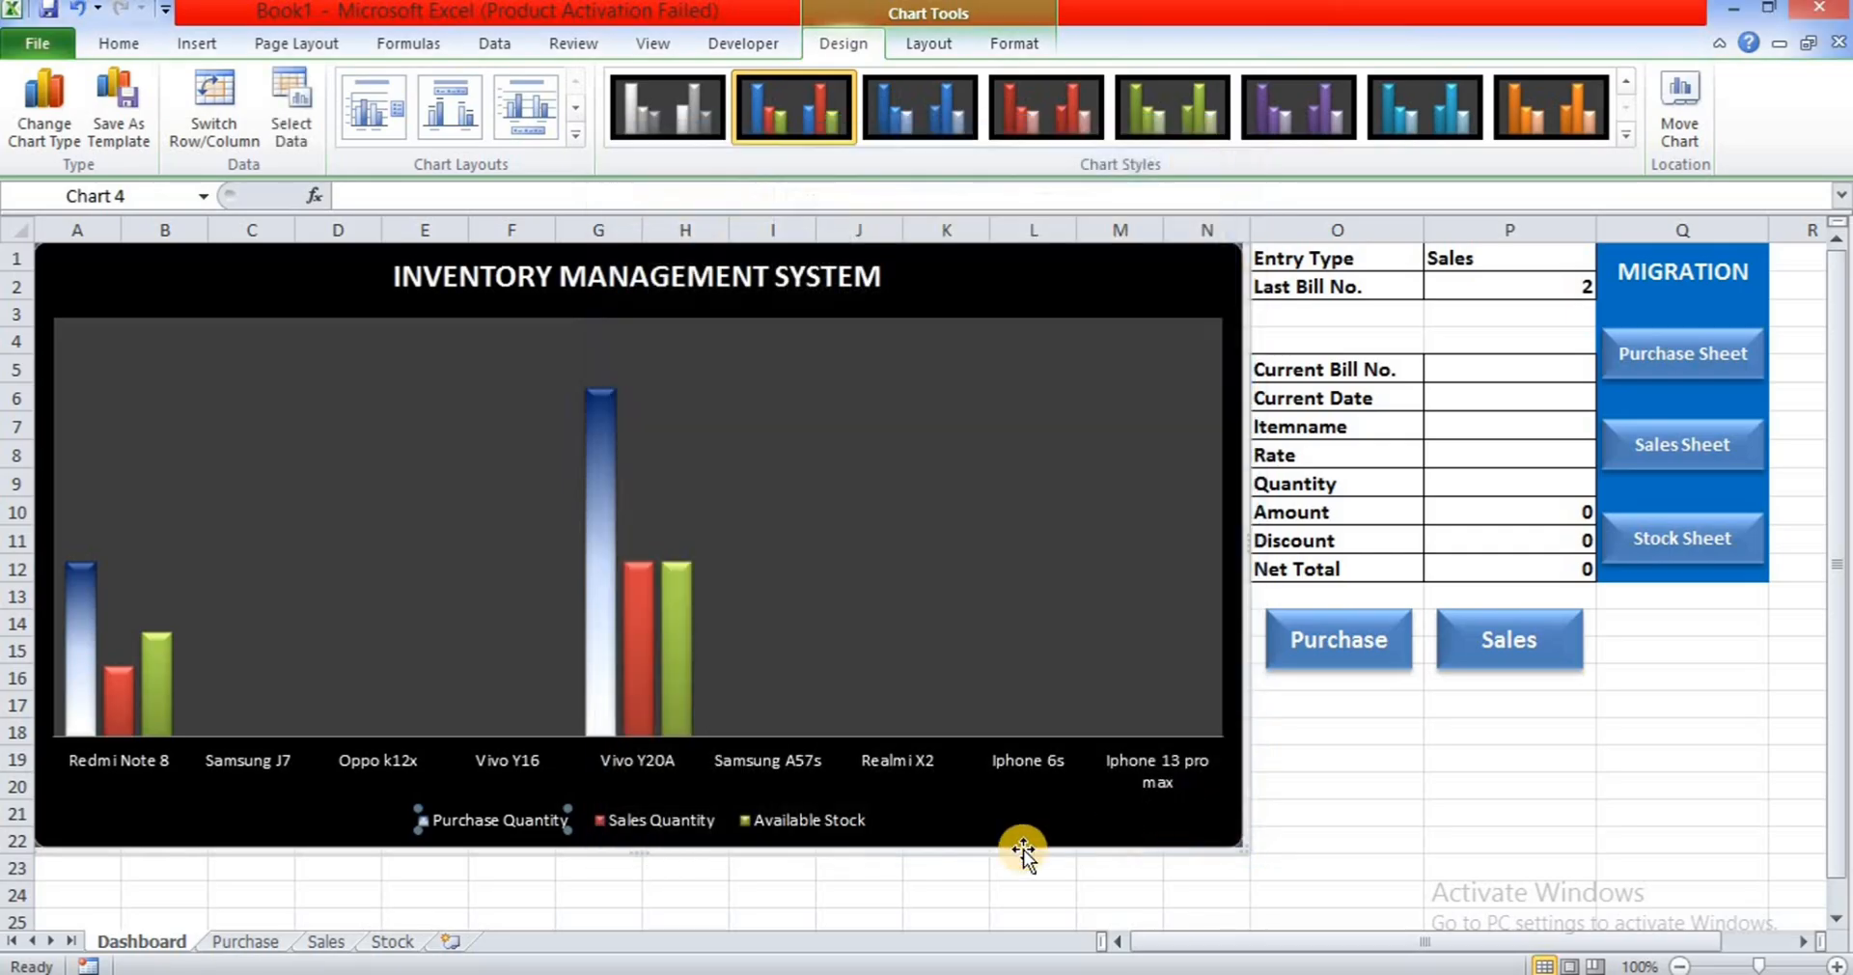
left_click(641, 822)
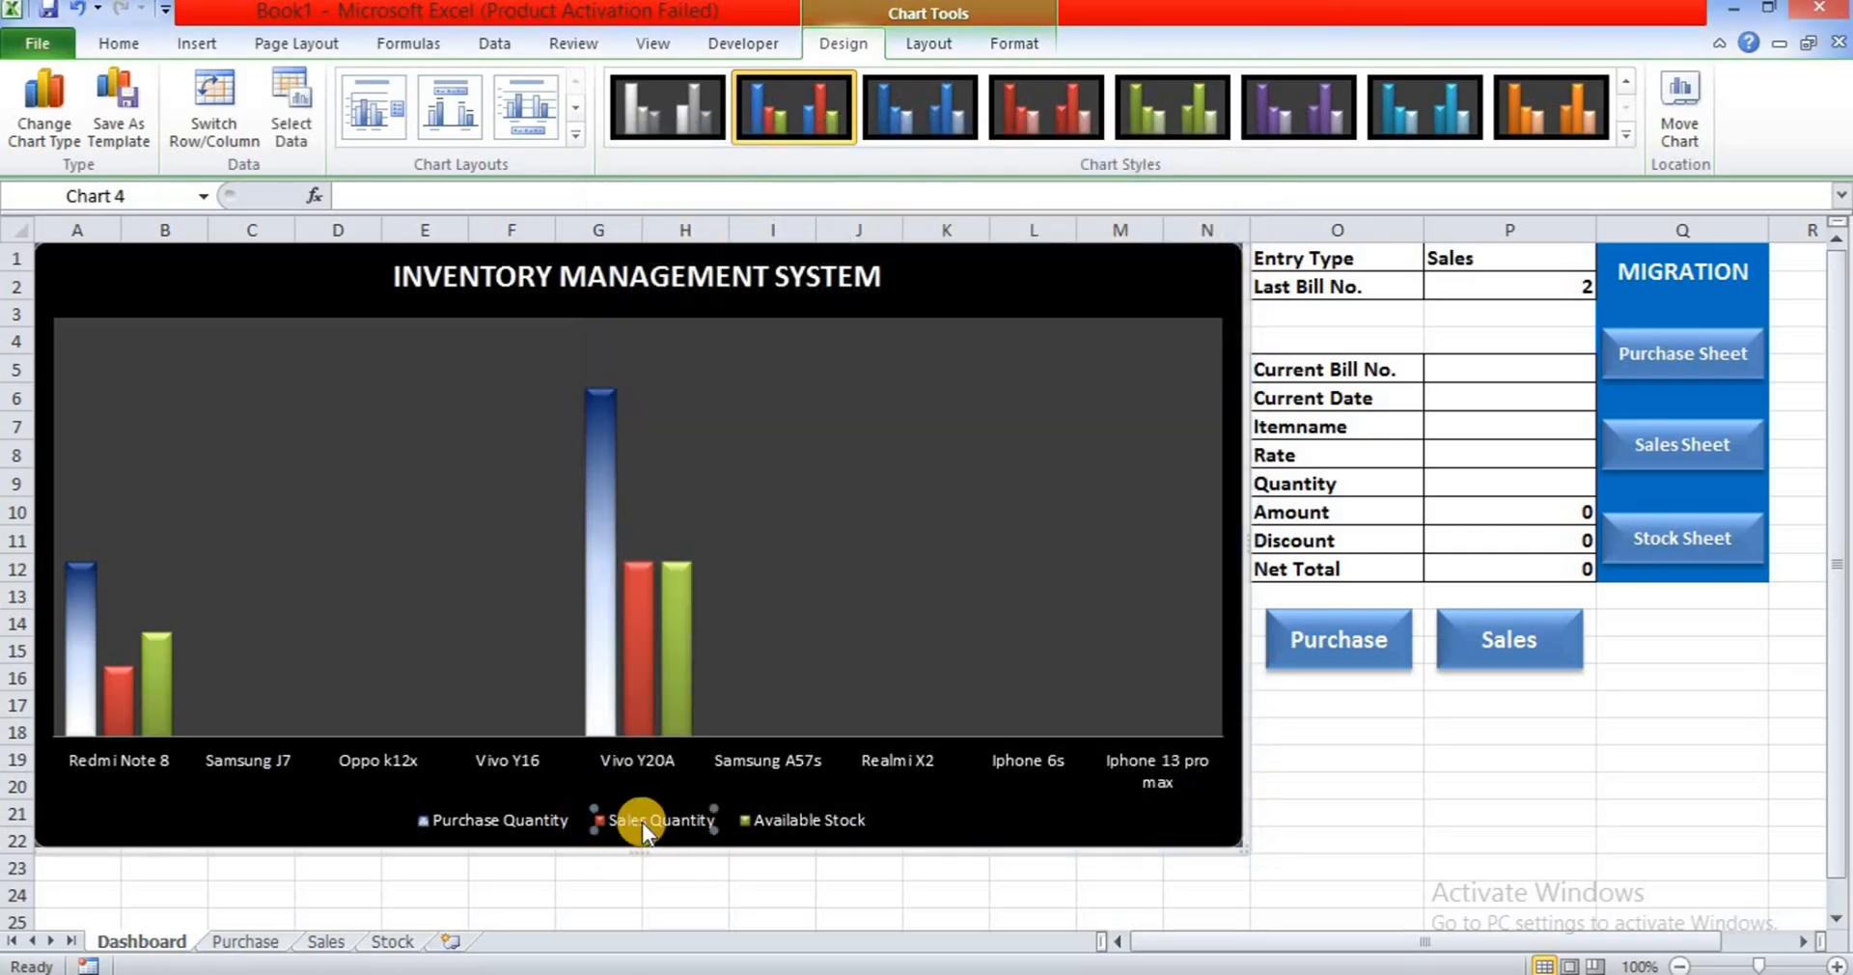
double_click(641, 820)
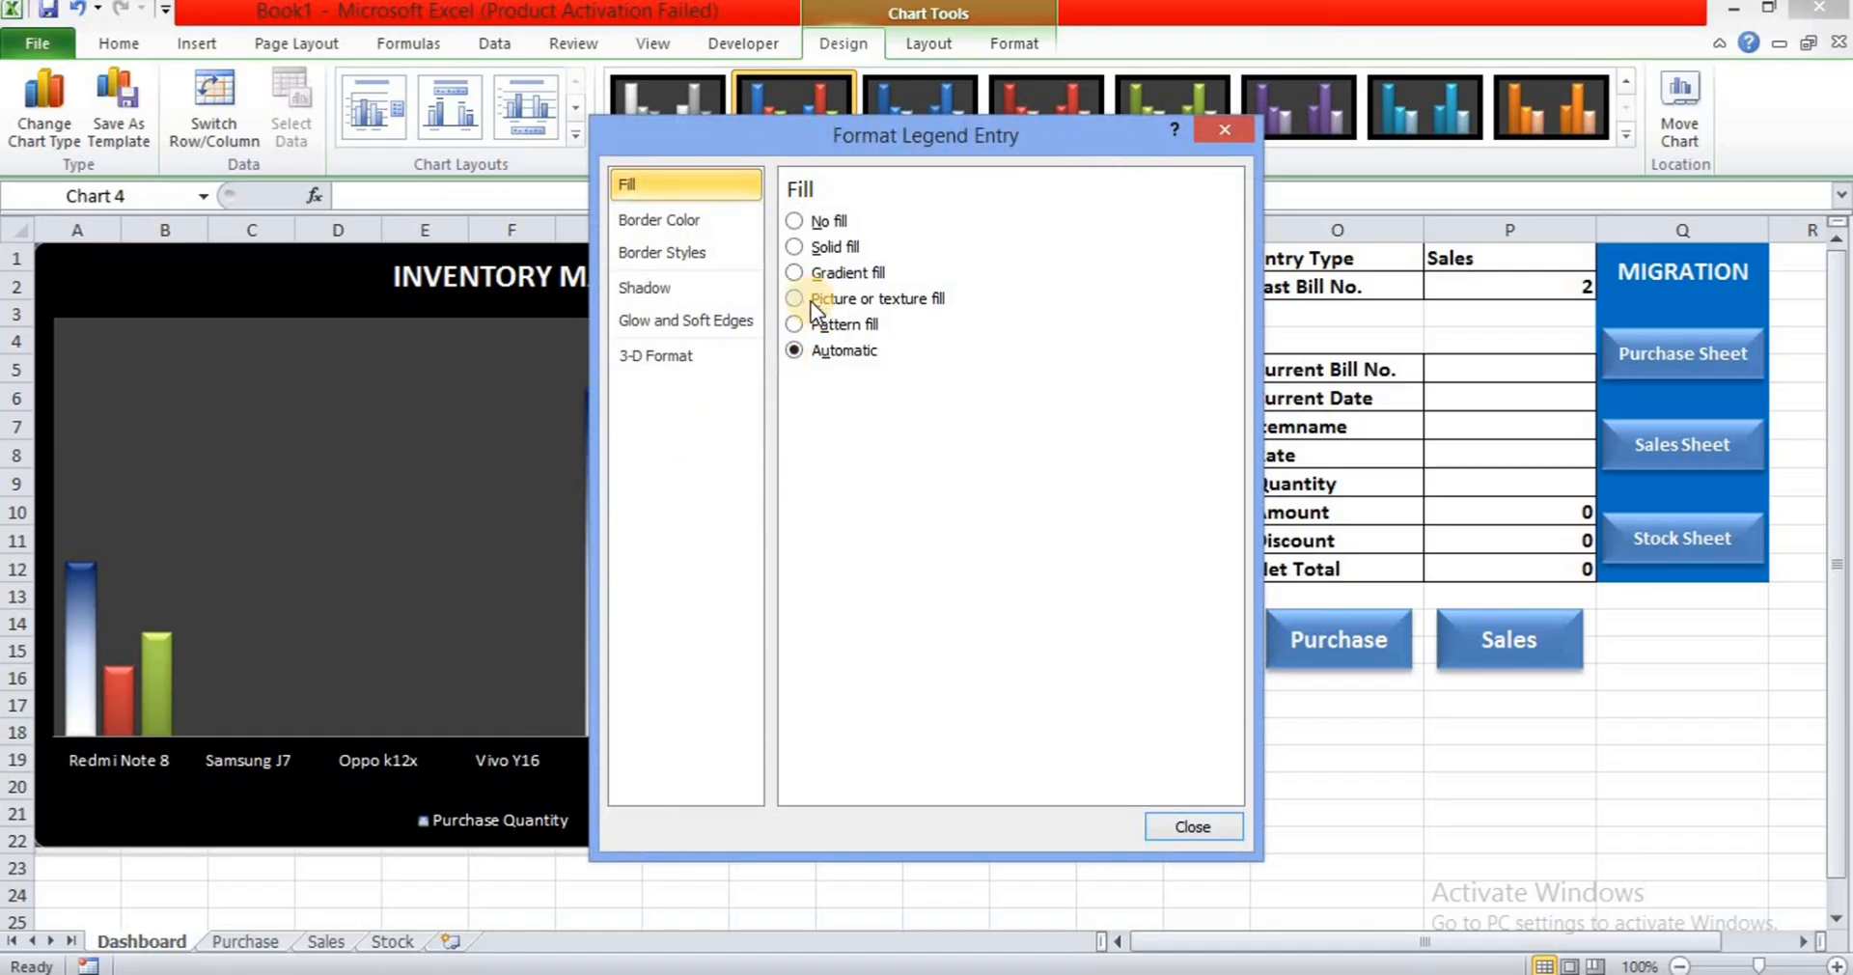
left_click(815, 277)
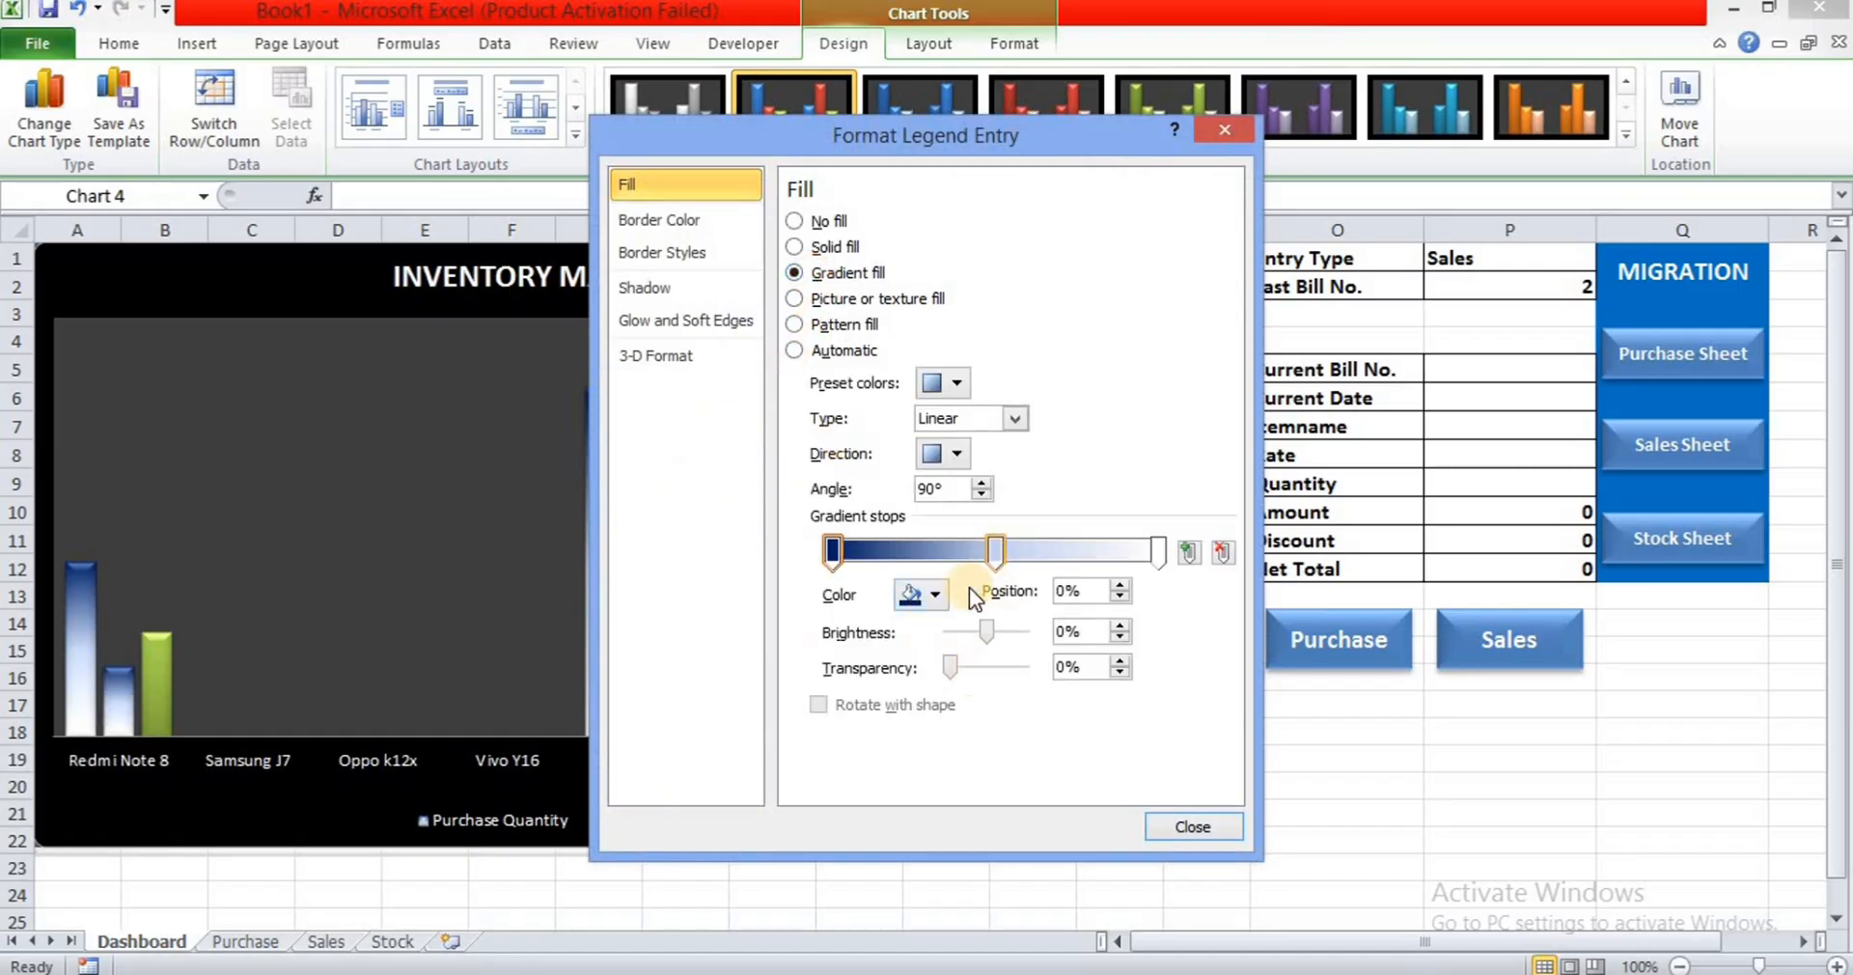
left_click(923, 599)
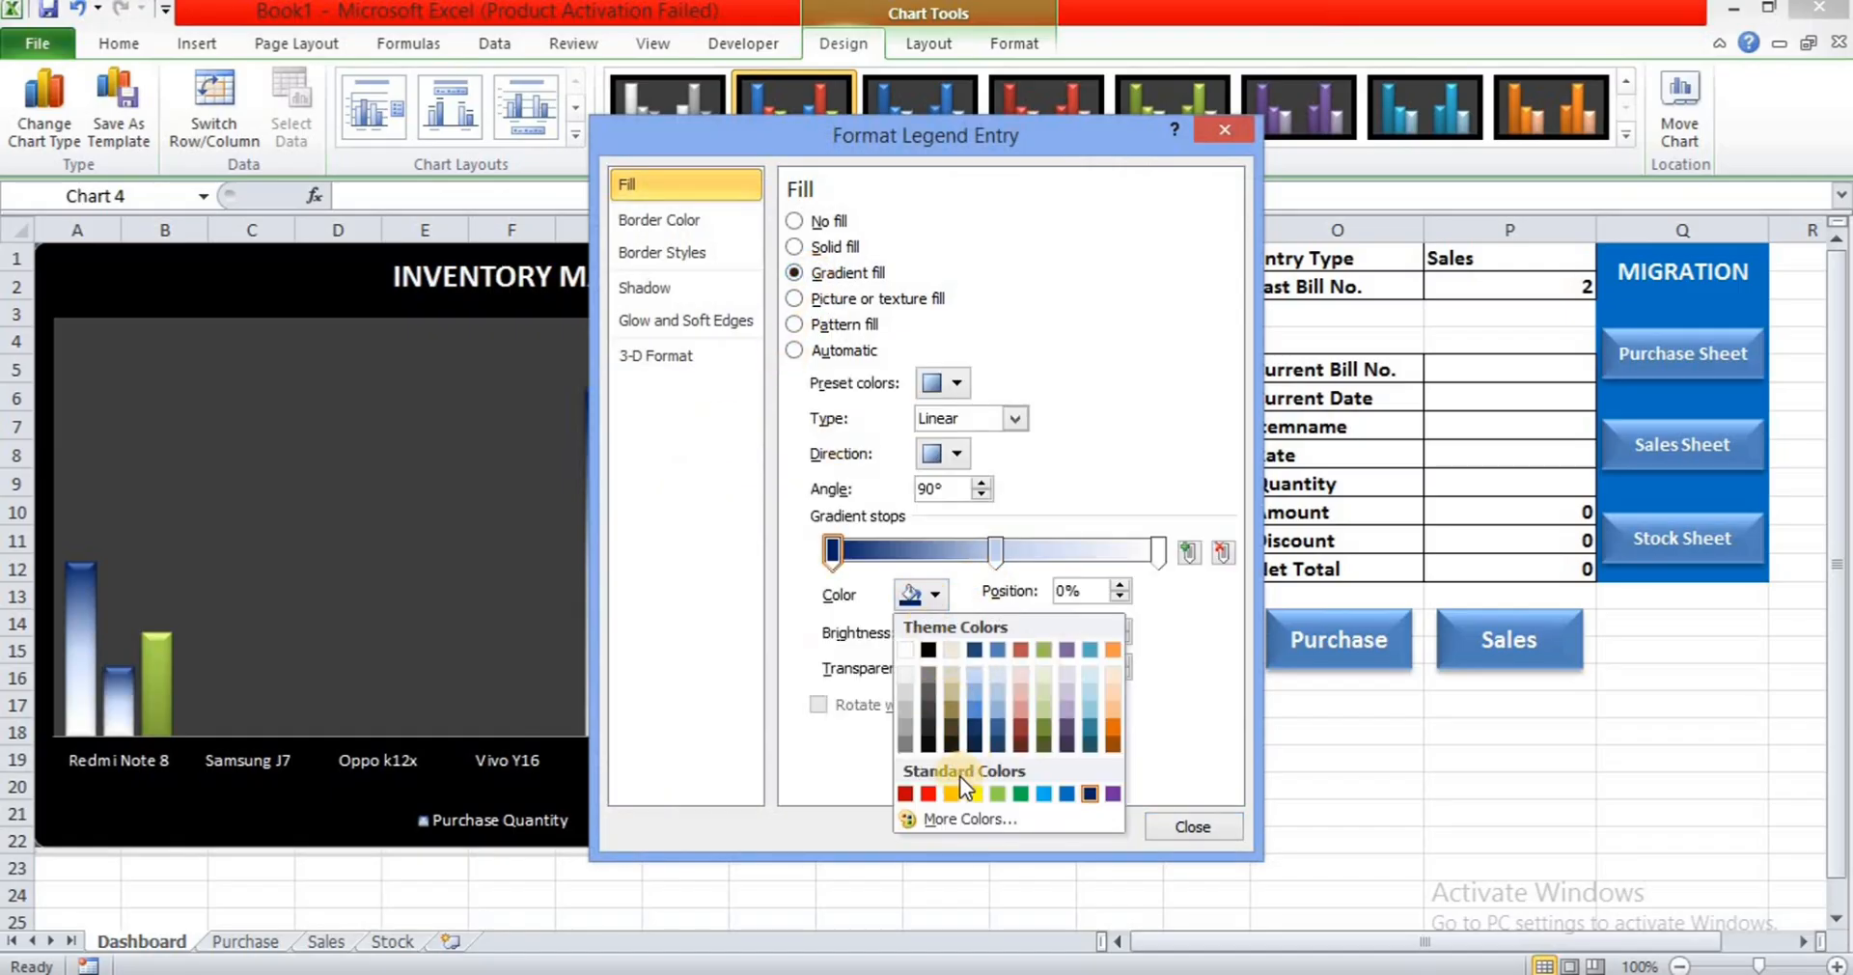
left_click(932, 797)
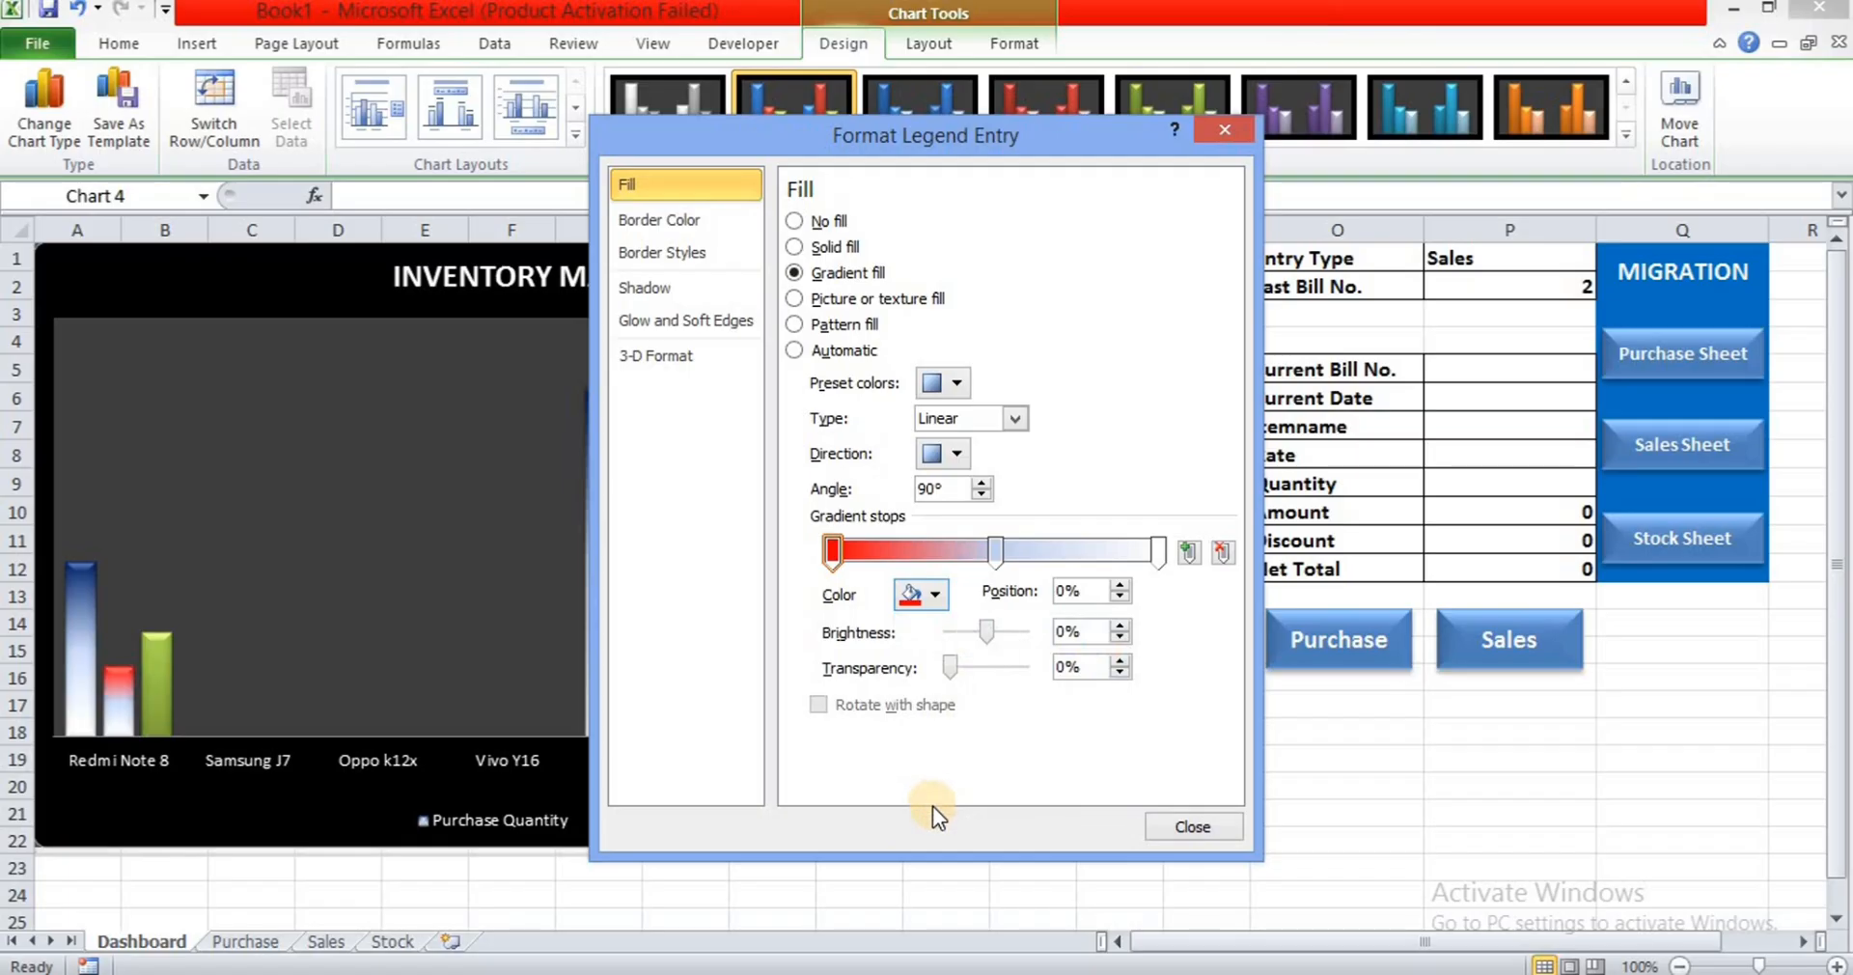
left_click_drag(849, 563, 876, 557)
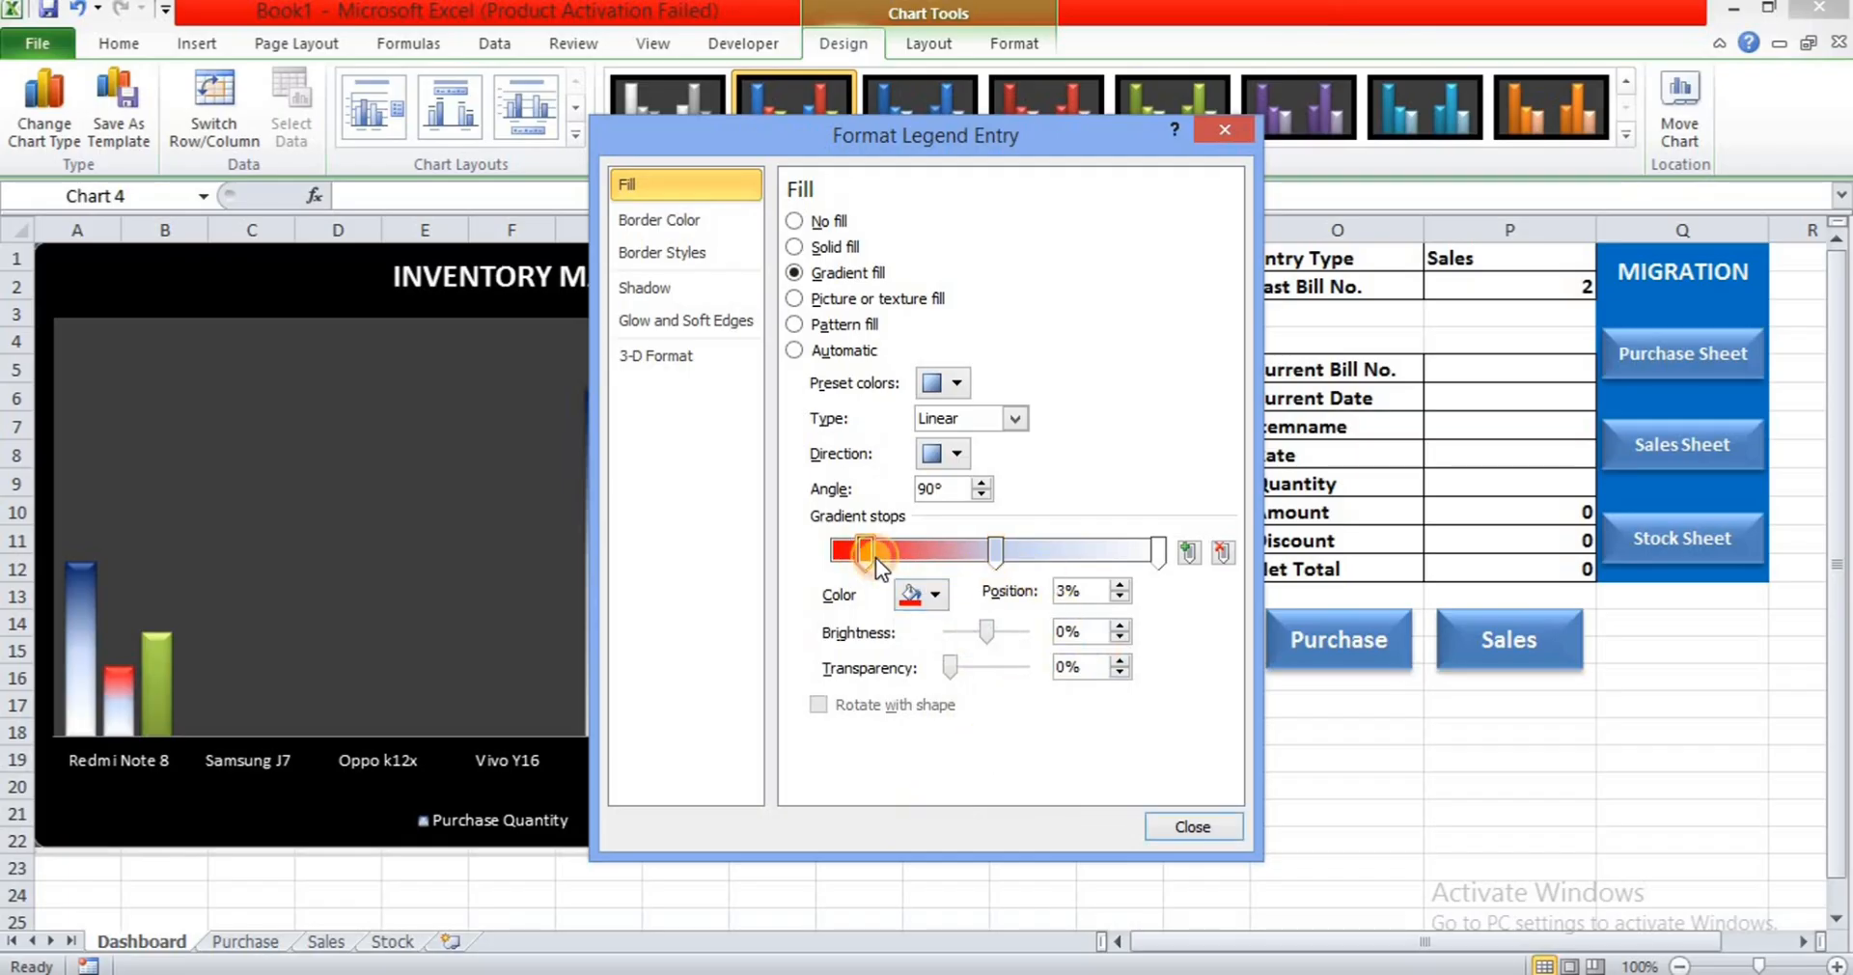
left_click(1193, 827)
- Give the chart's Available Stock legend entry a gradient fill with its first stop in standard green
left_click(764, 817)
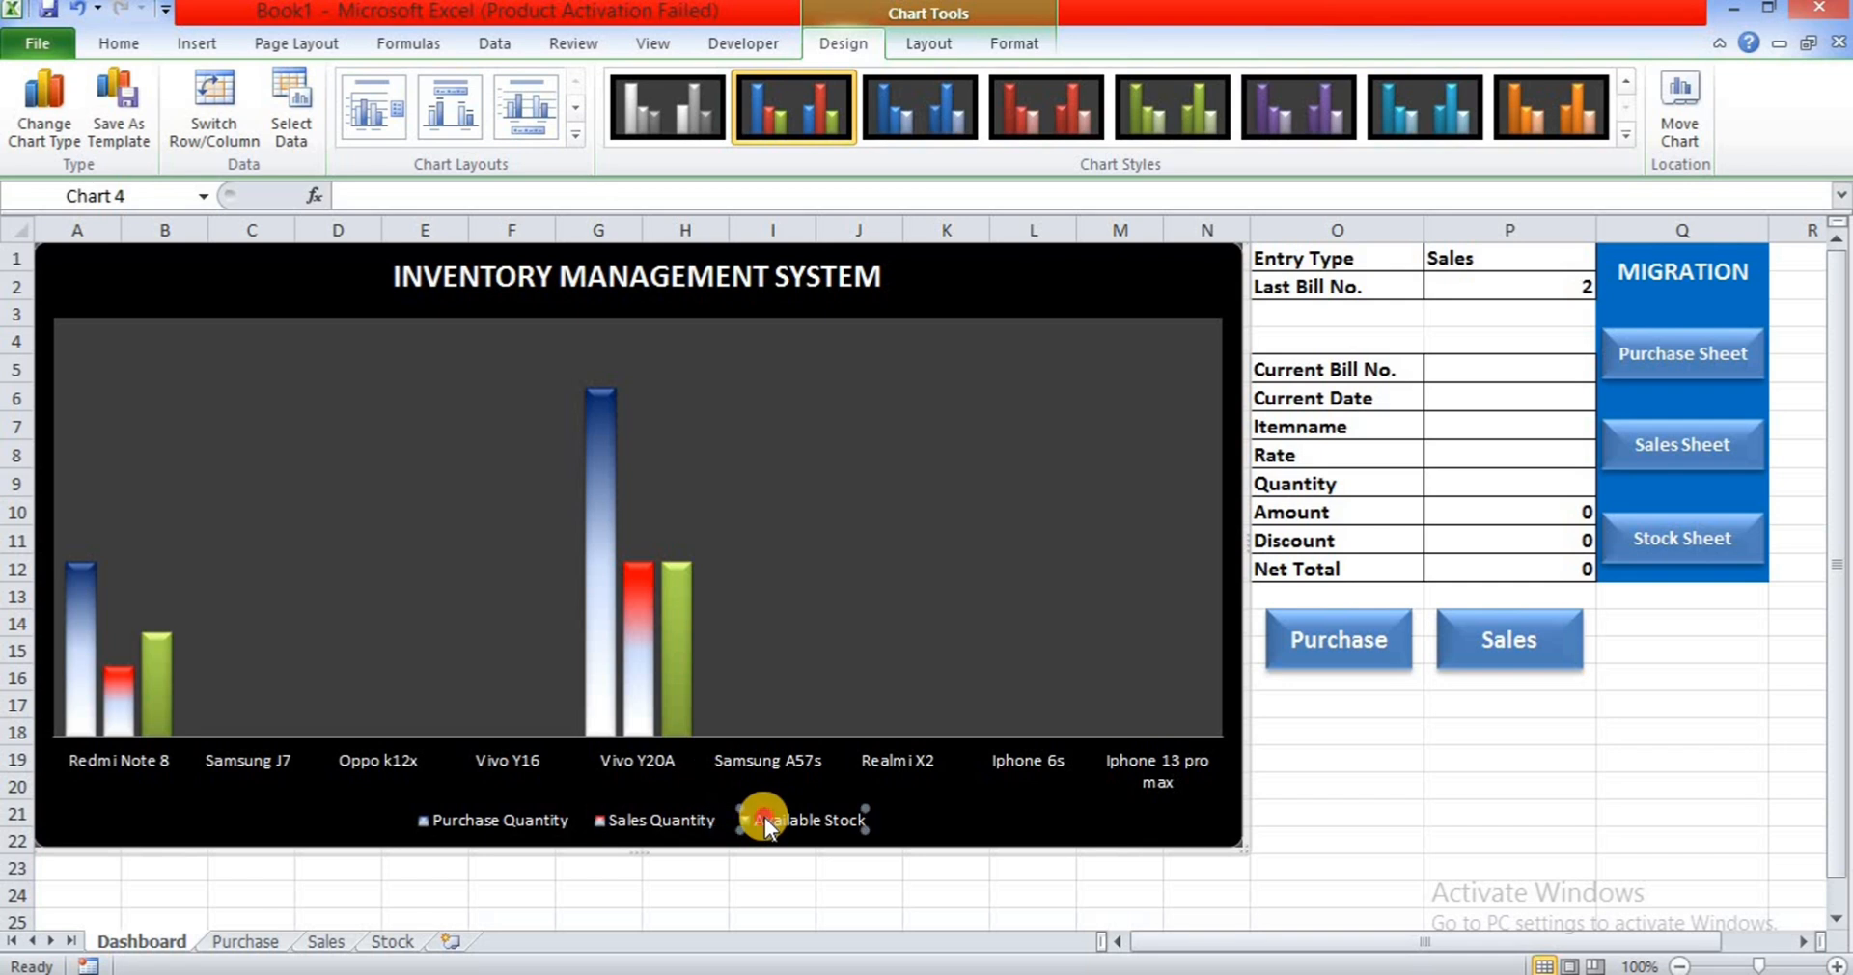
double_click(764, 817)
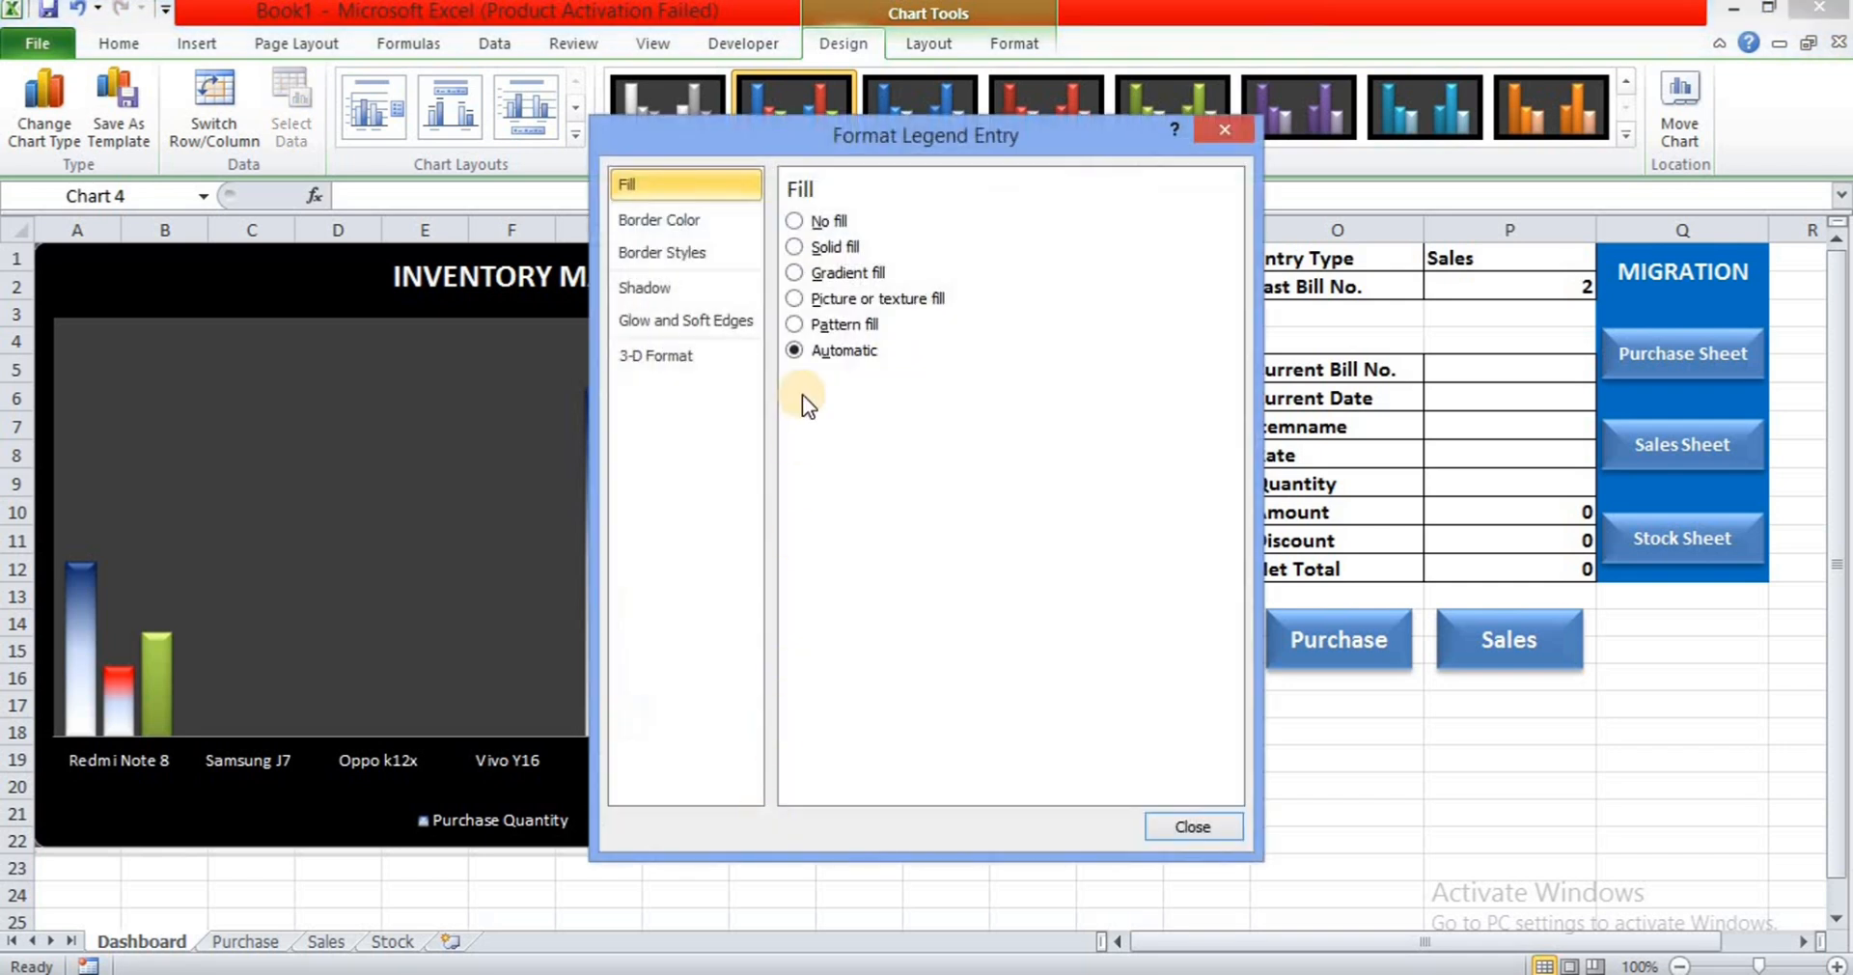
left_click(797, 275)
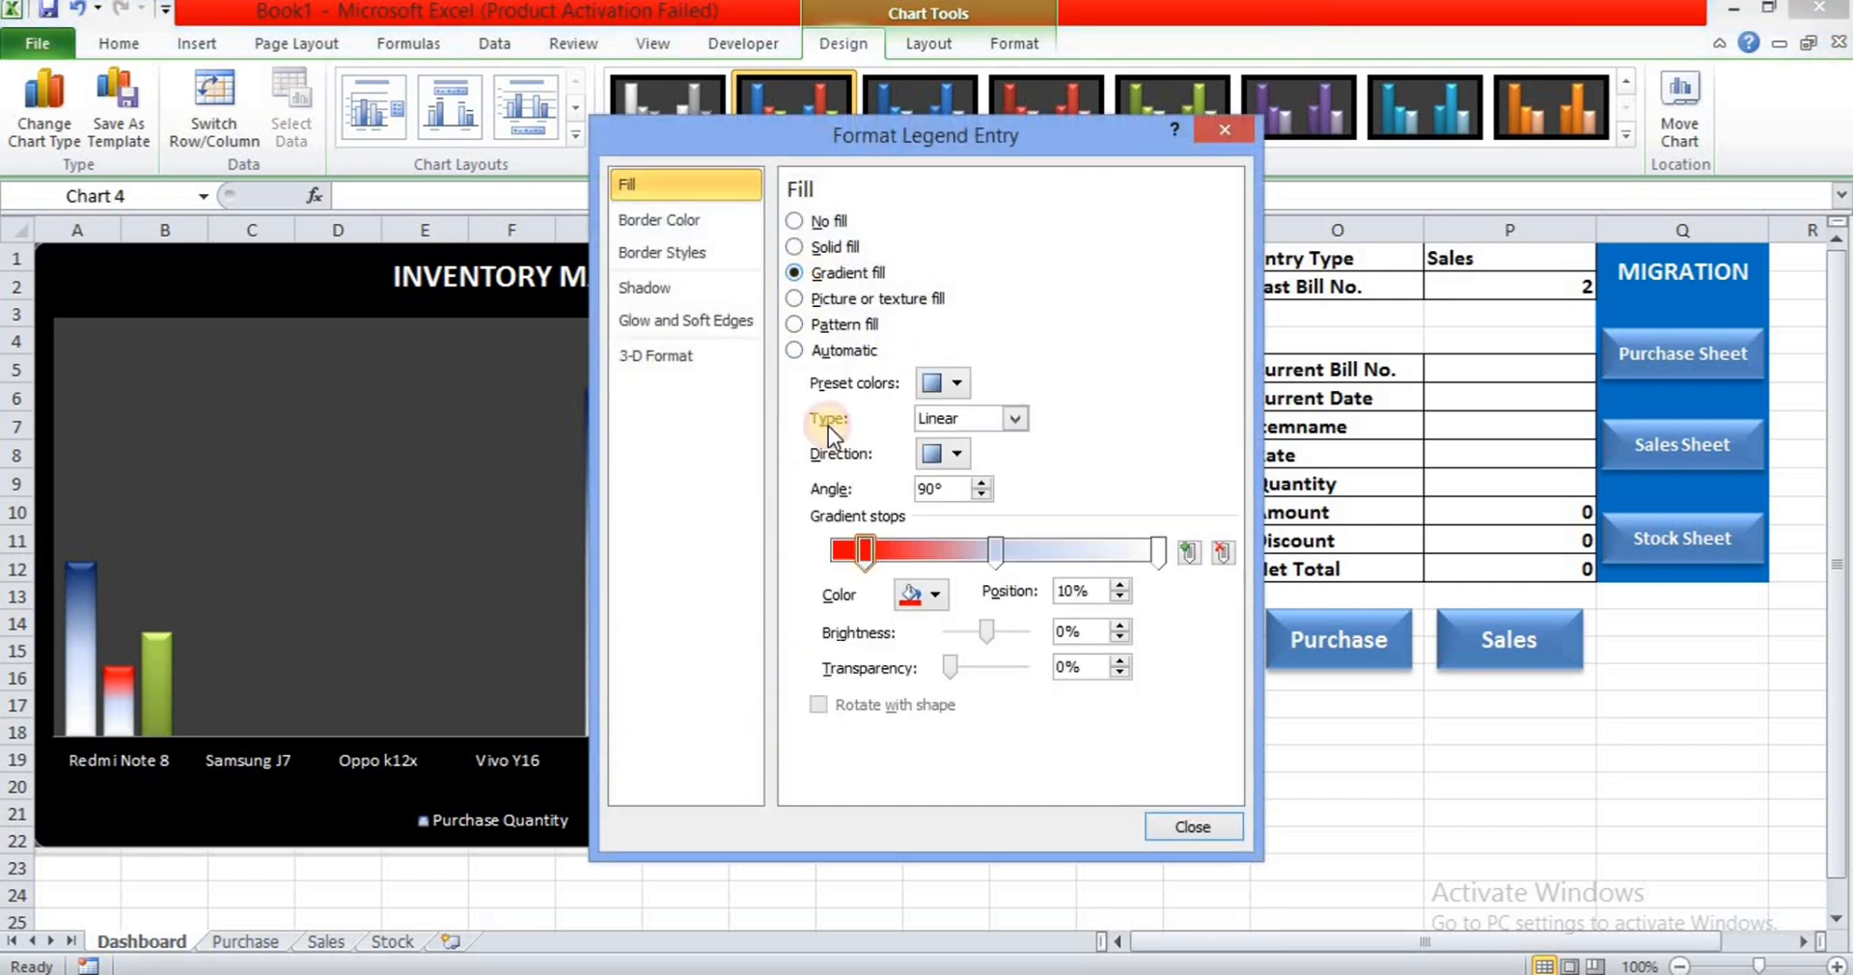
left_click(913, 594)
left_click(1020, 793)
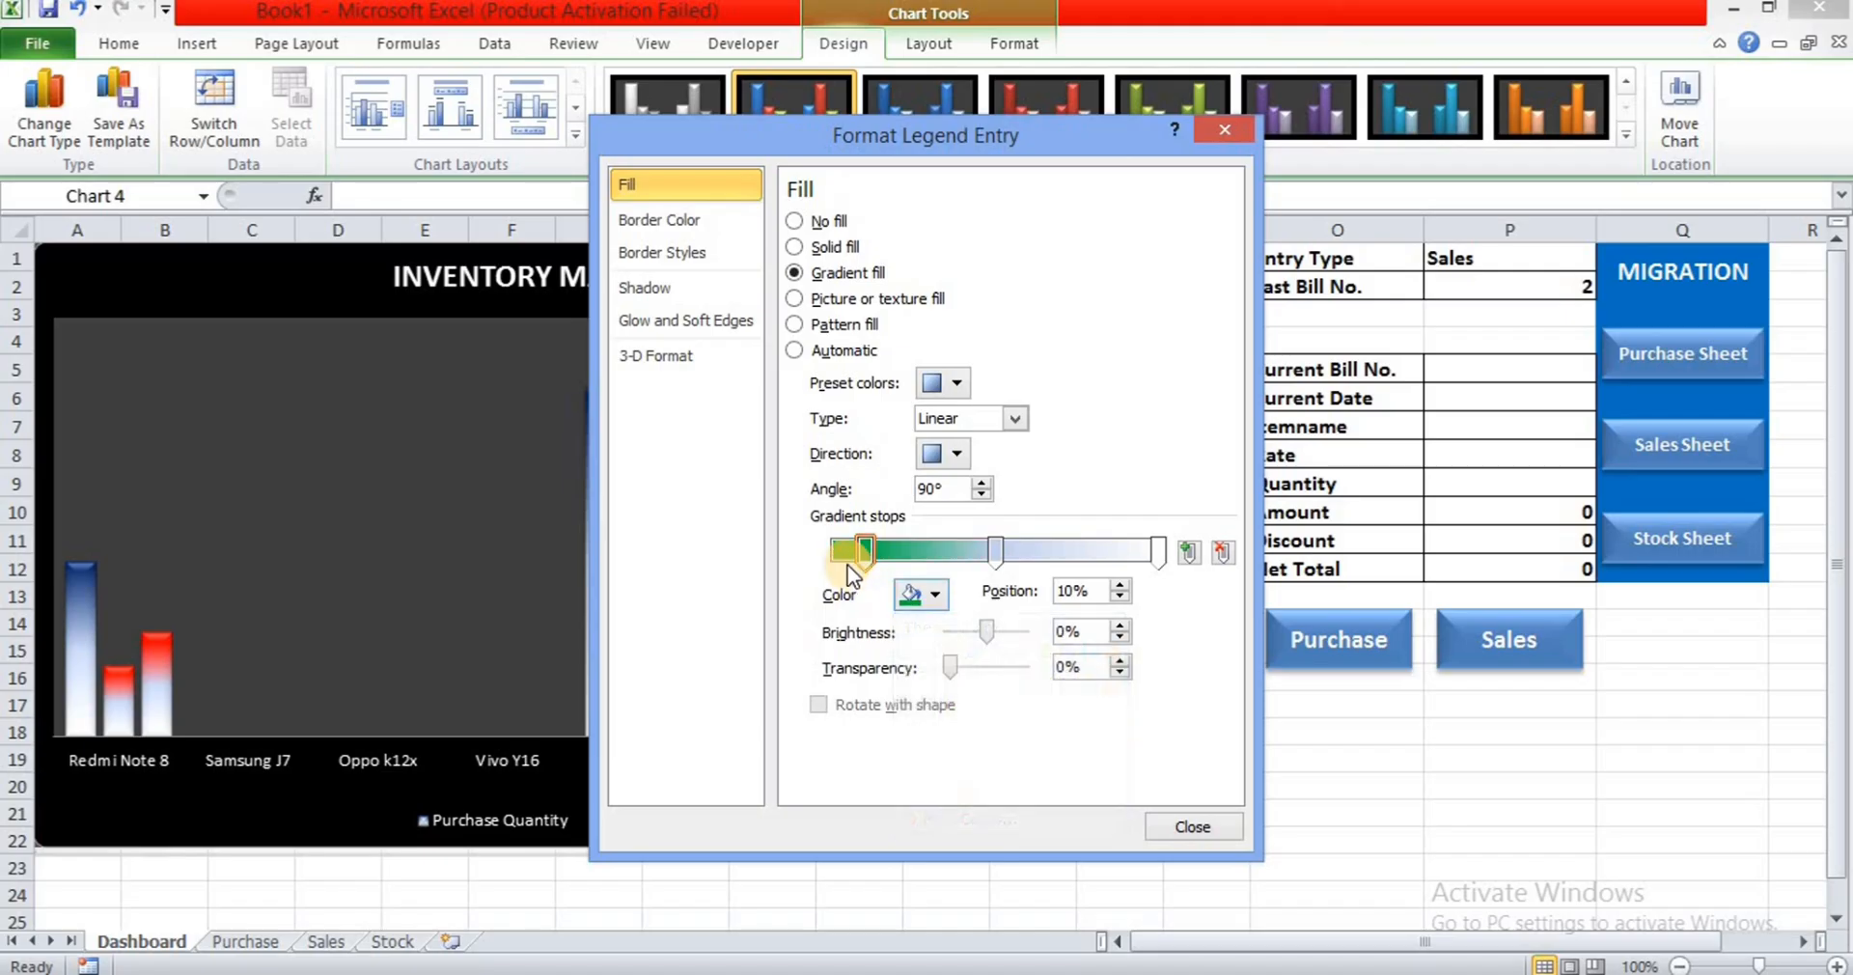
- Move the Available Stock gradient's first stop to about 19% and its middle stop to about 77%, and finish the chart formatting
left_click_drag(862, 550, 894, 550)
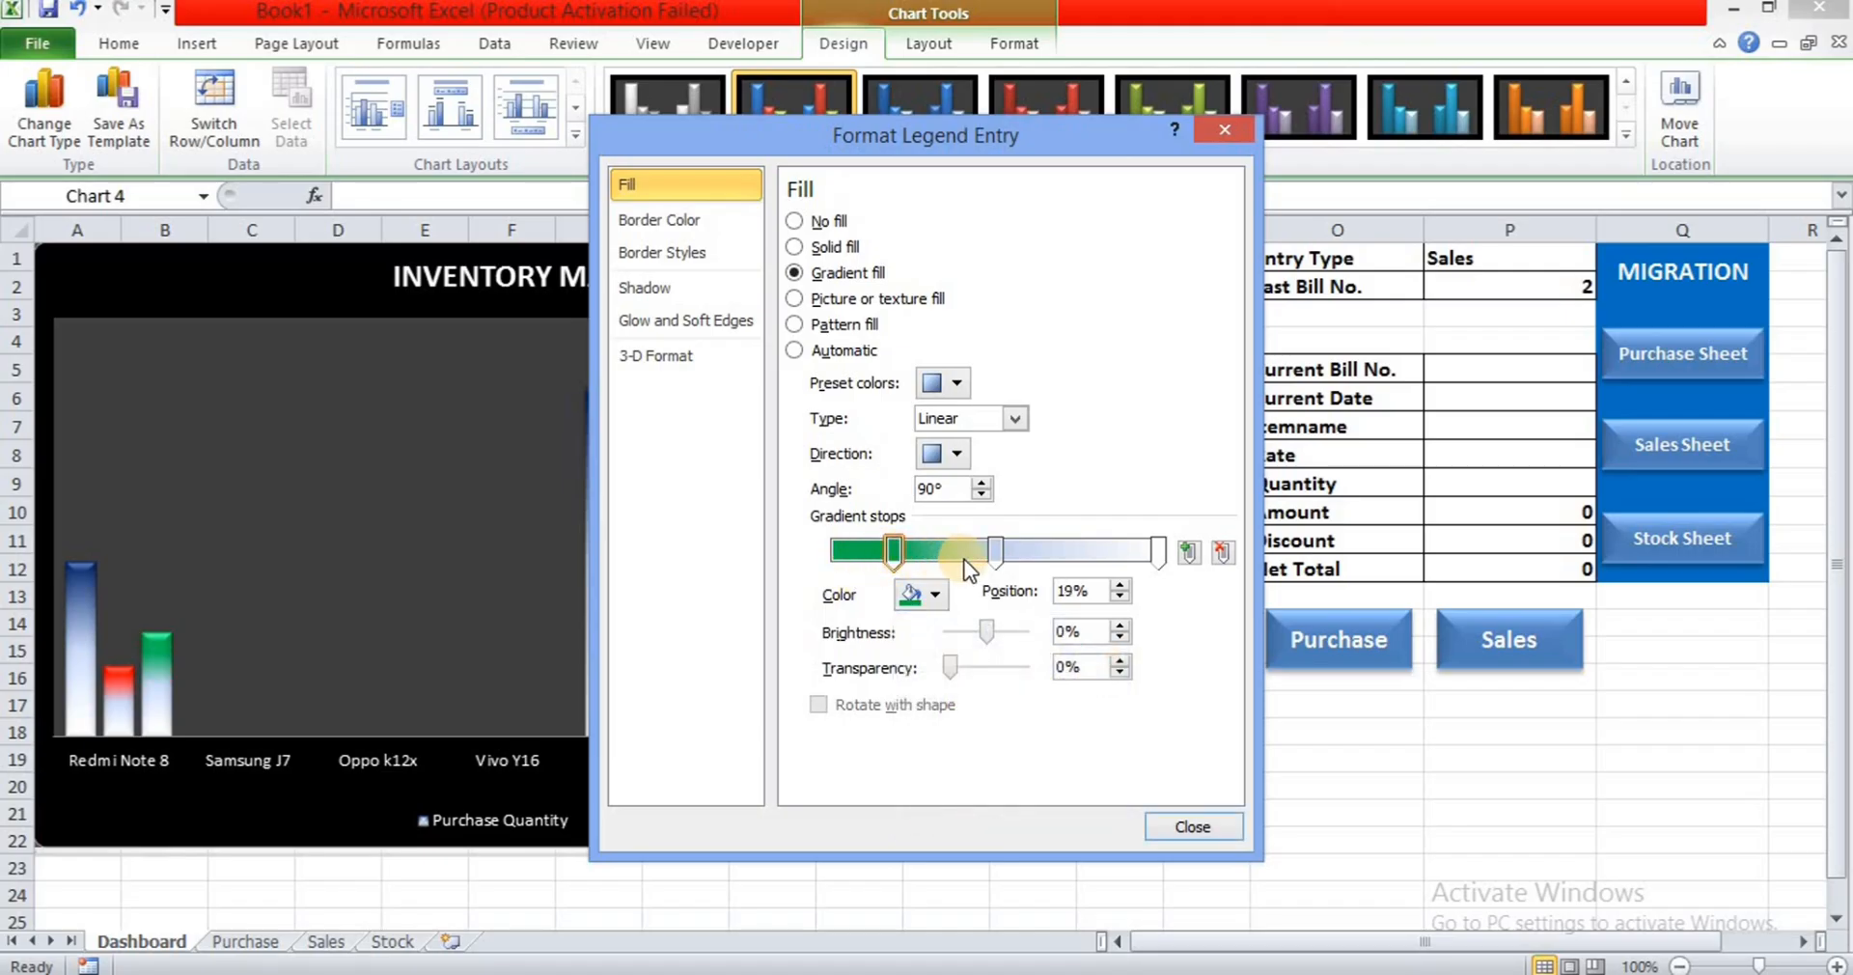
left_click(995, 552)
left_click_drag(1075, 561, 1086, 563)
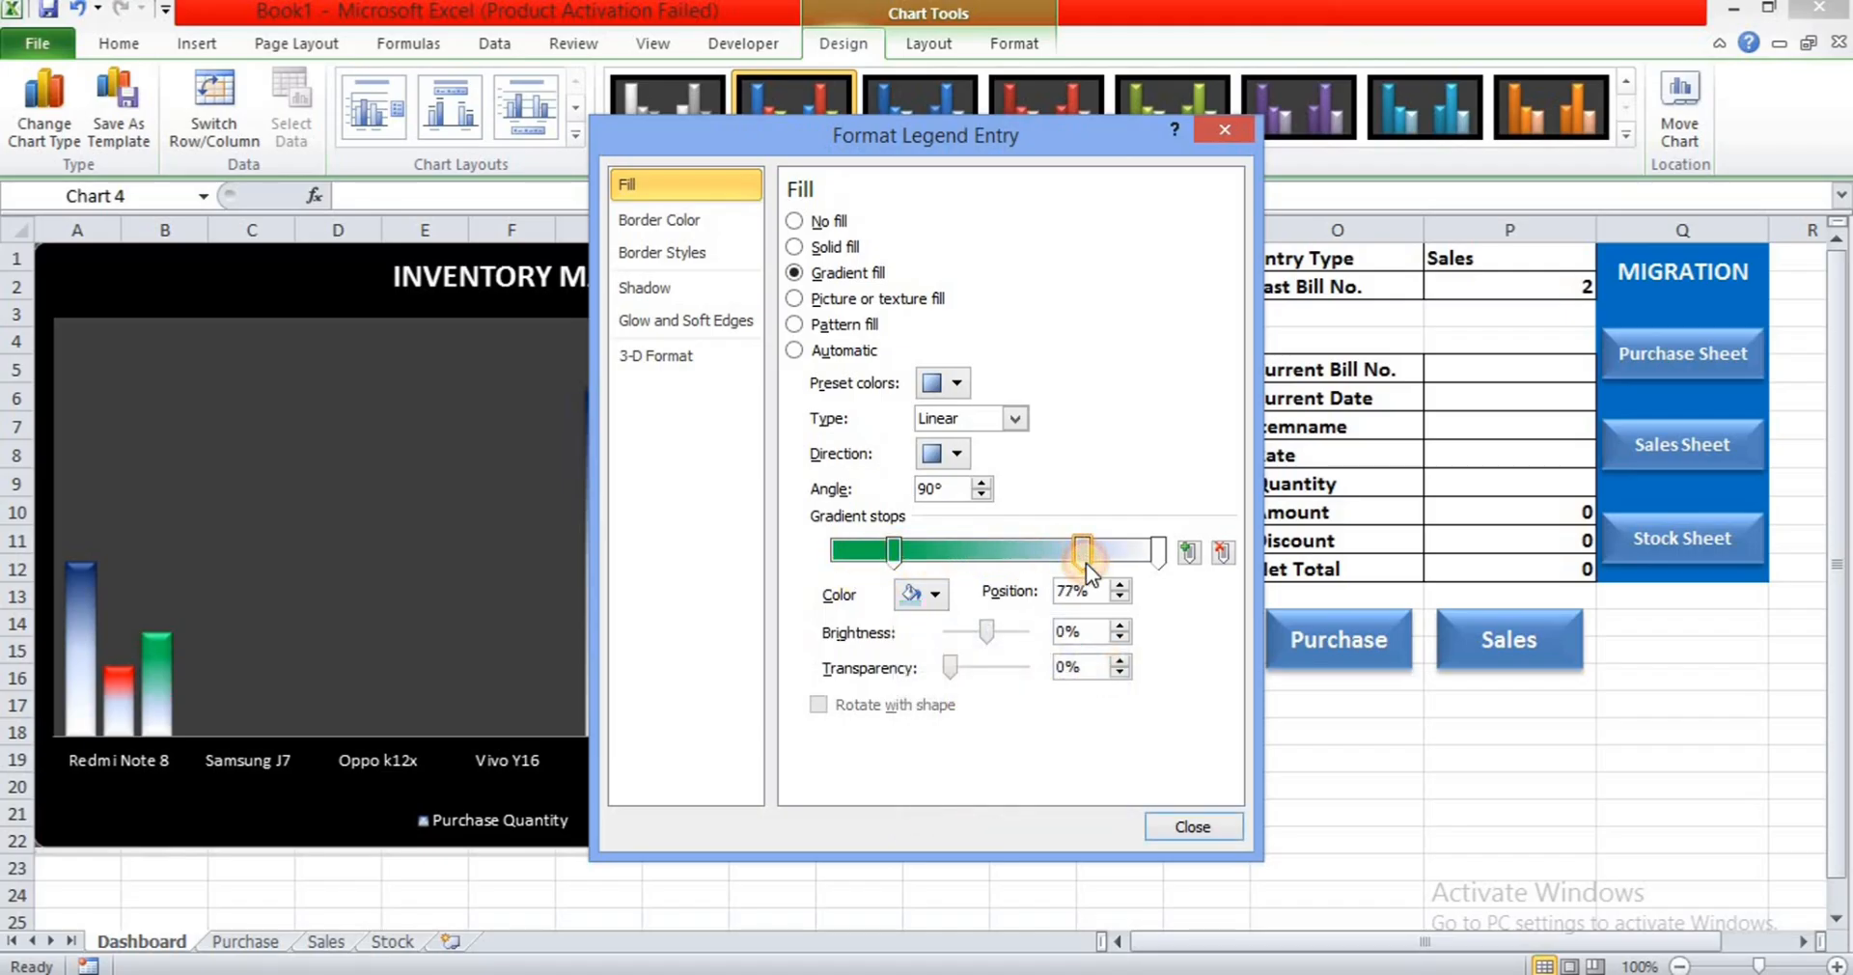
left_click(1195, 826)
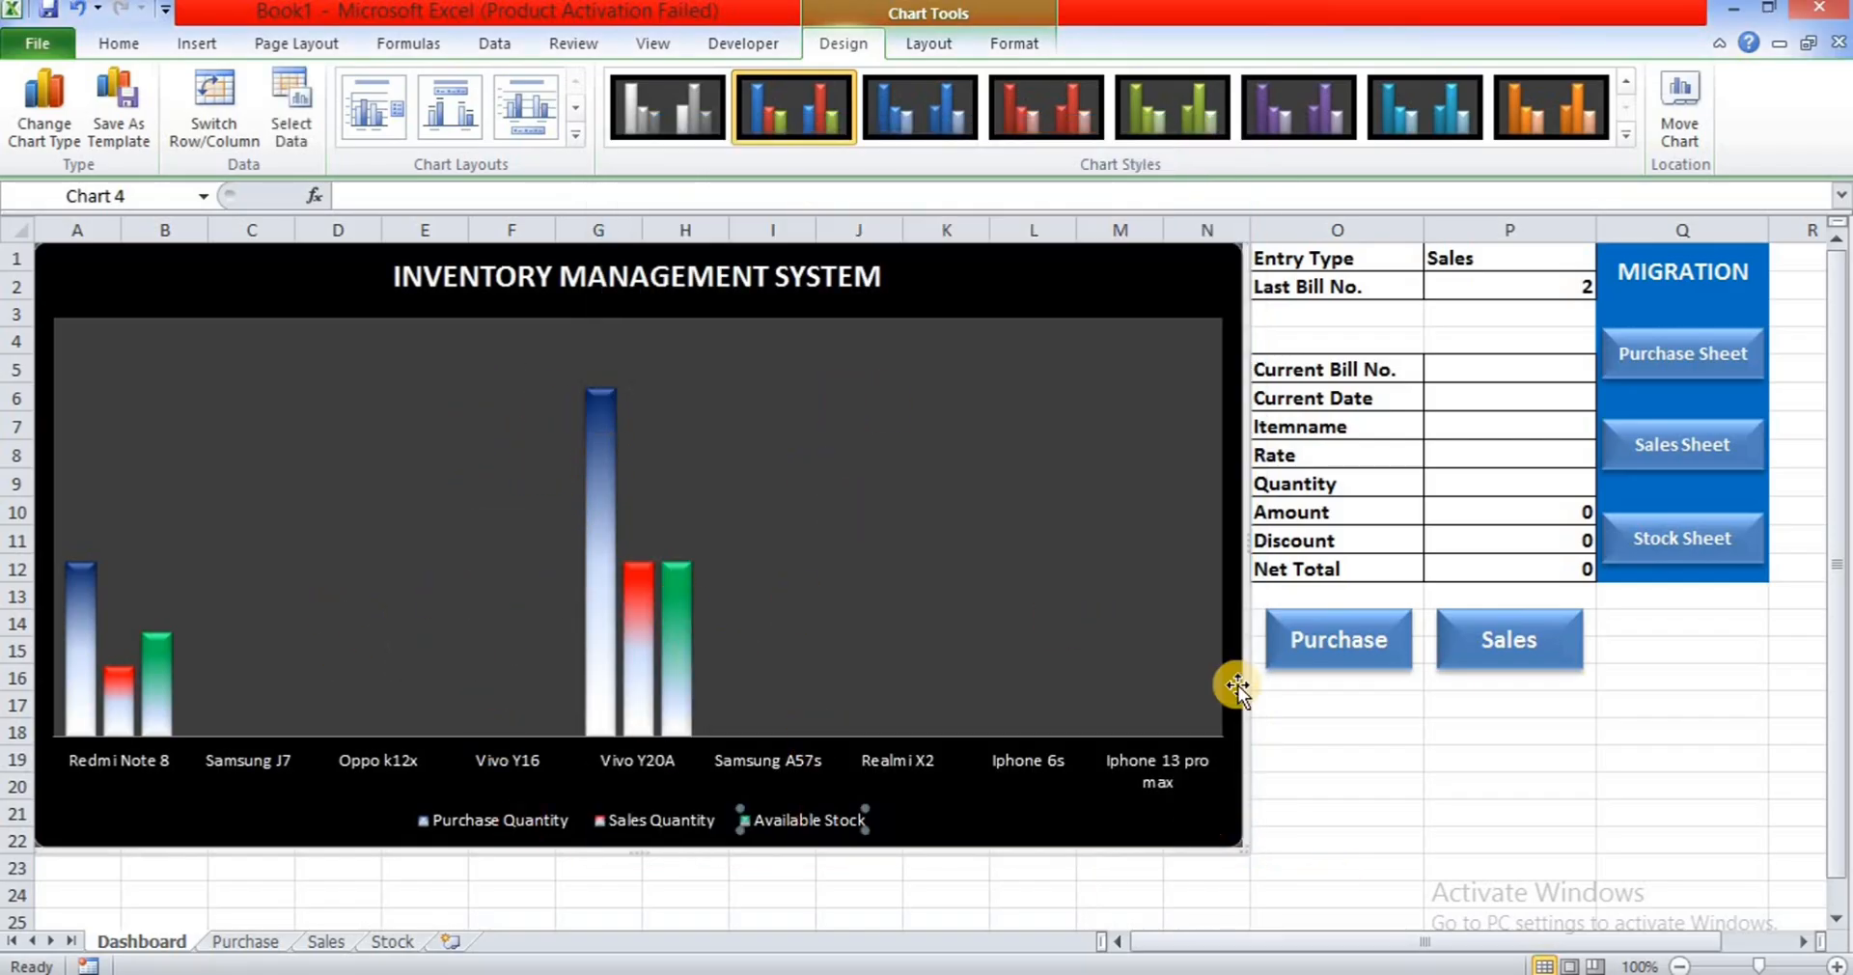
left_click(1404, 782)
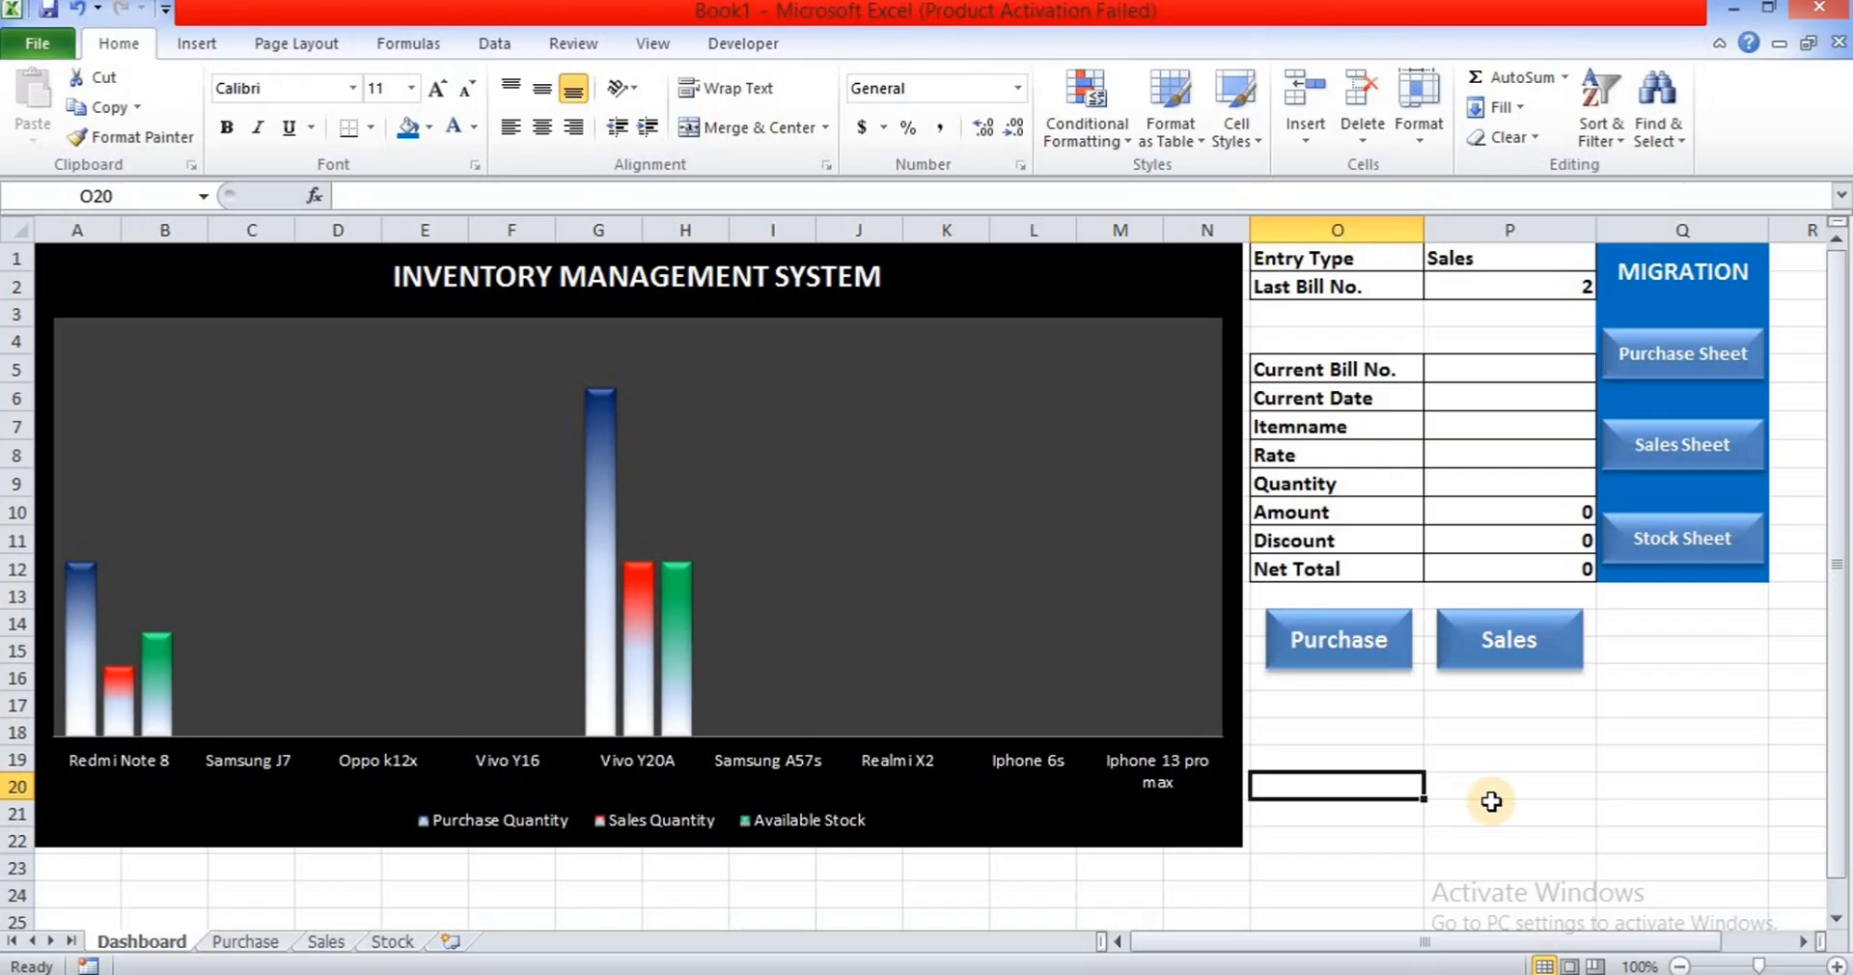